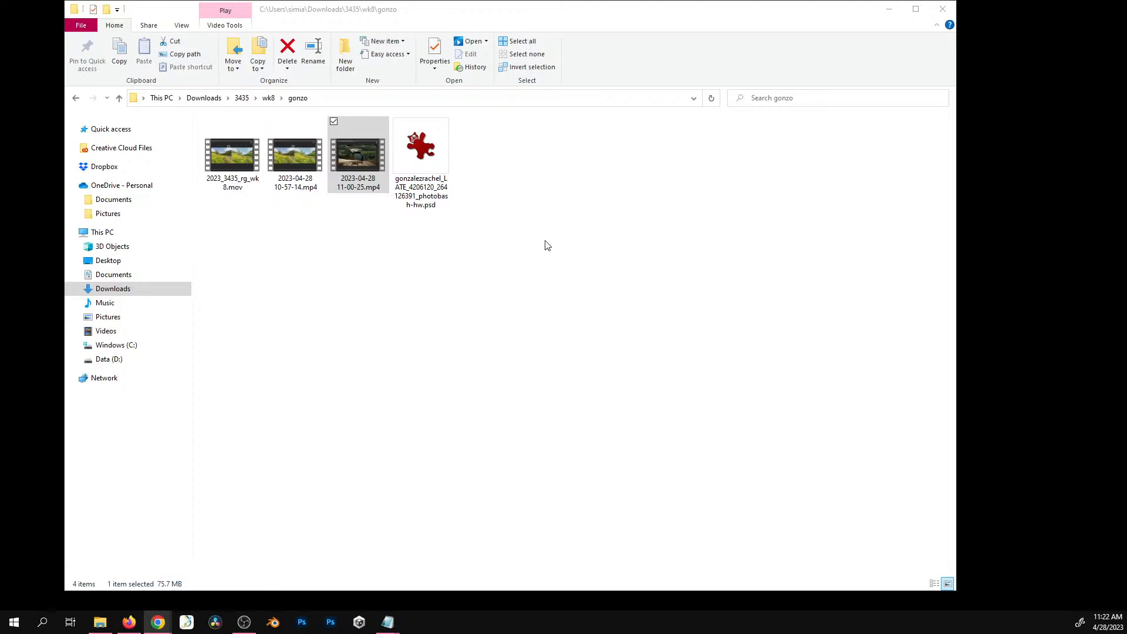
Go up to the wk8 folder and view the first two PSD images in it
{"action": "left_click", "coordinate": [510, 241]}
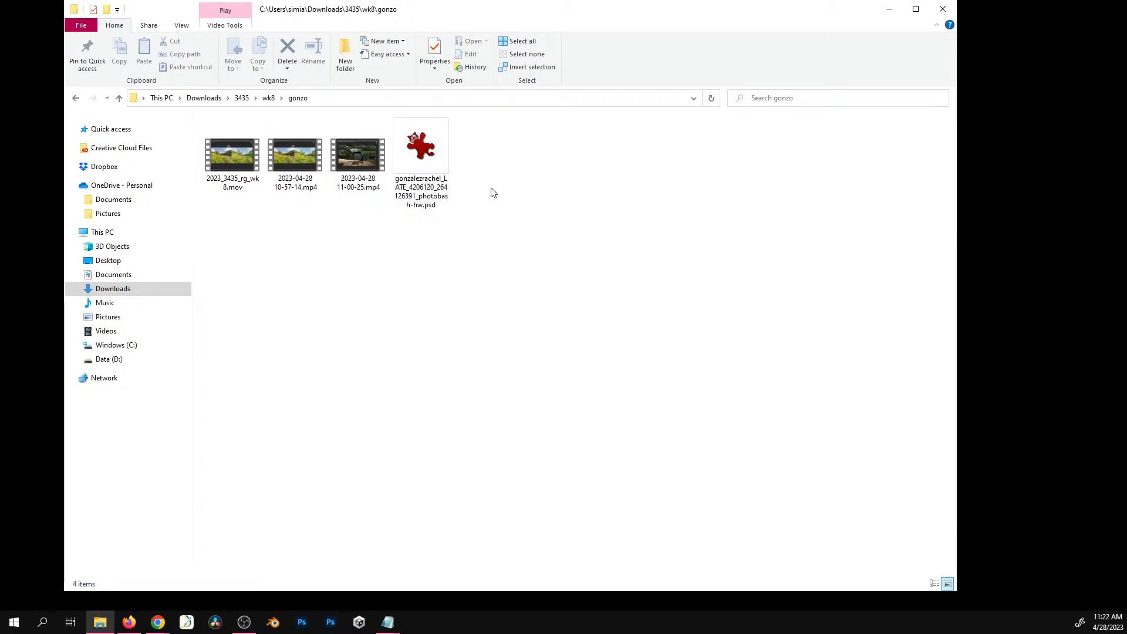
{"action": "left_click", "coordinate": [268, 98]}
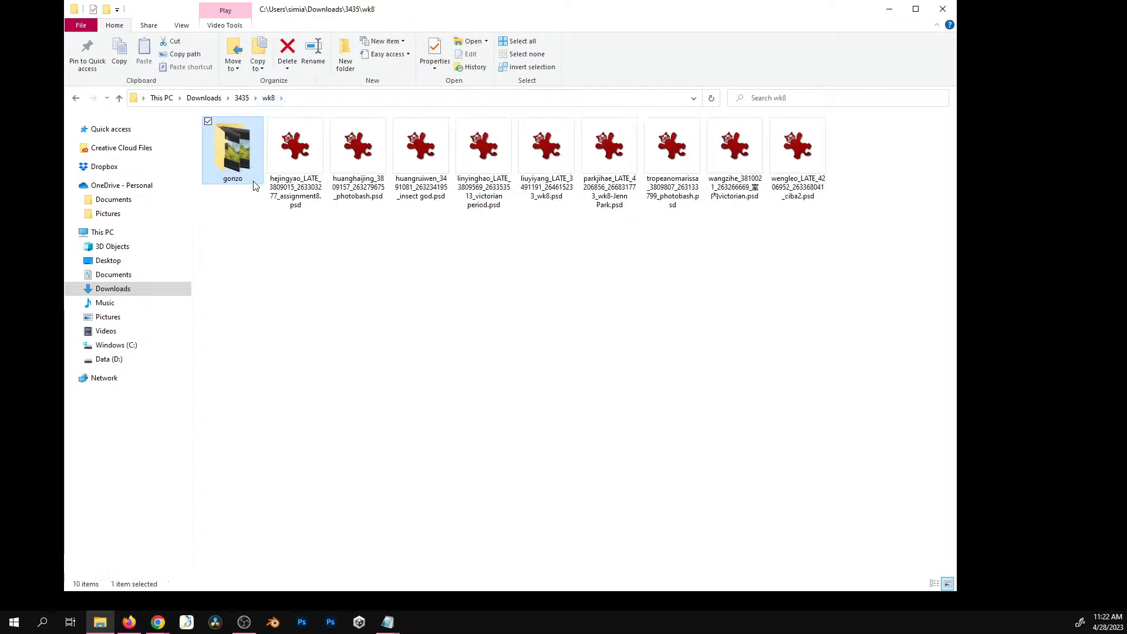
{"action": "double_click", "coordinate": [297, 160]}
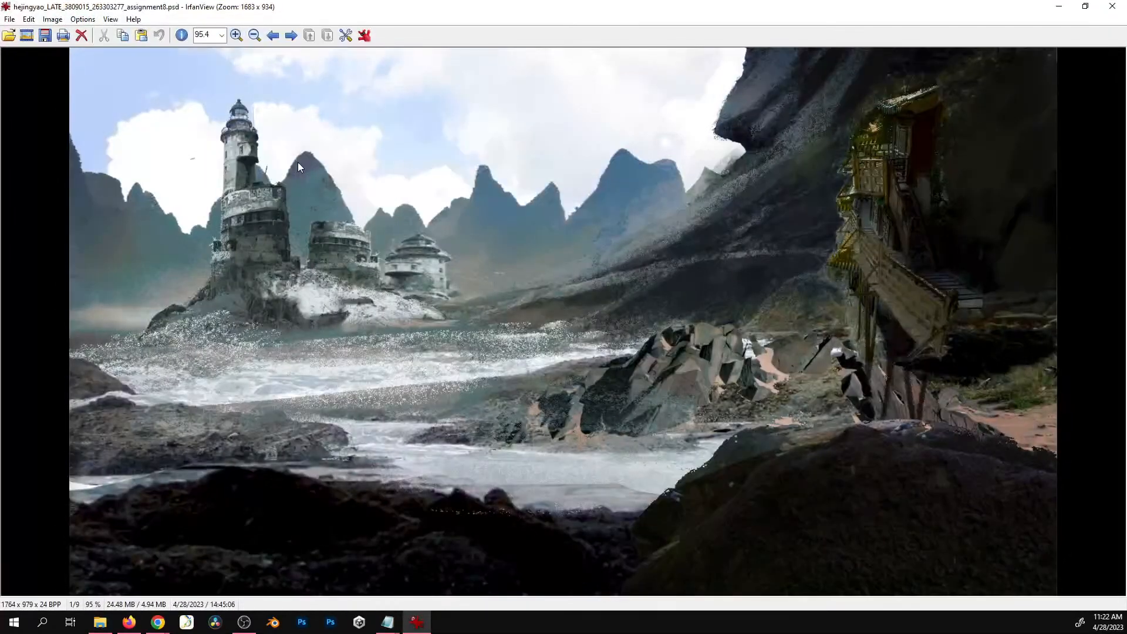
{"action": "key", "text": "Escape"}
{"action": "double_click", "coordinate": [383, 157]}
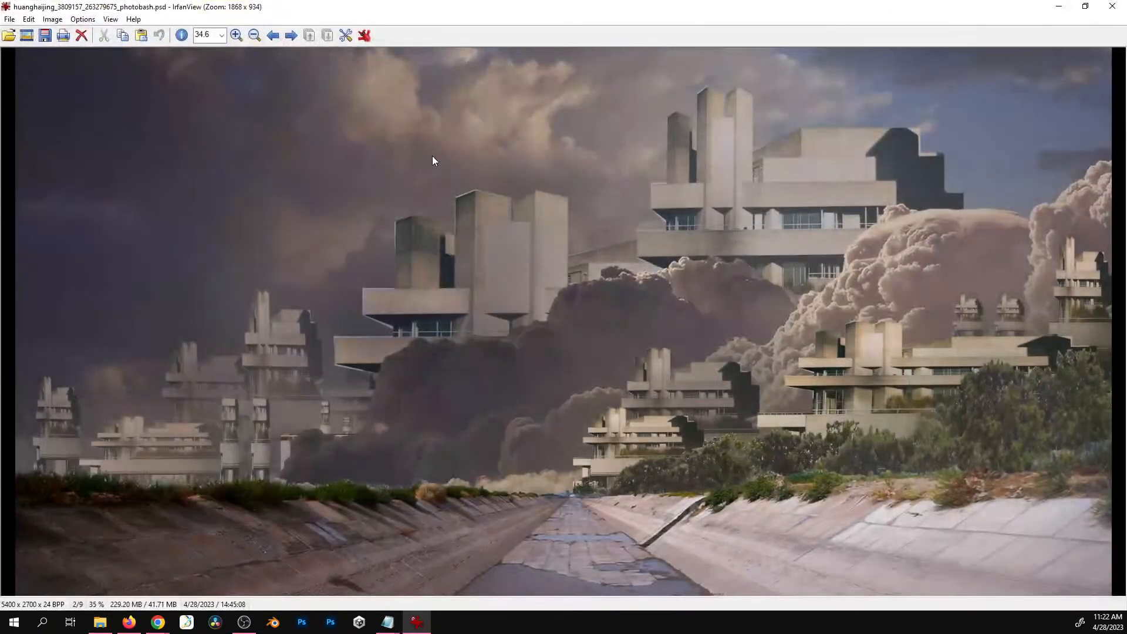
{"action": "key", "text": "Escape"}
View the third, fourth and fifth PSD images of the wk8 folder one after another
{"action": "left_click", "coordinate": [433, 160]}
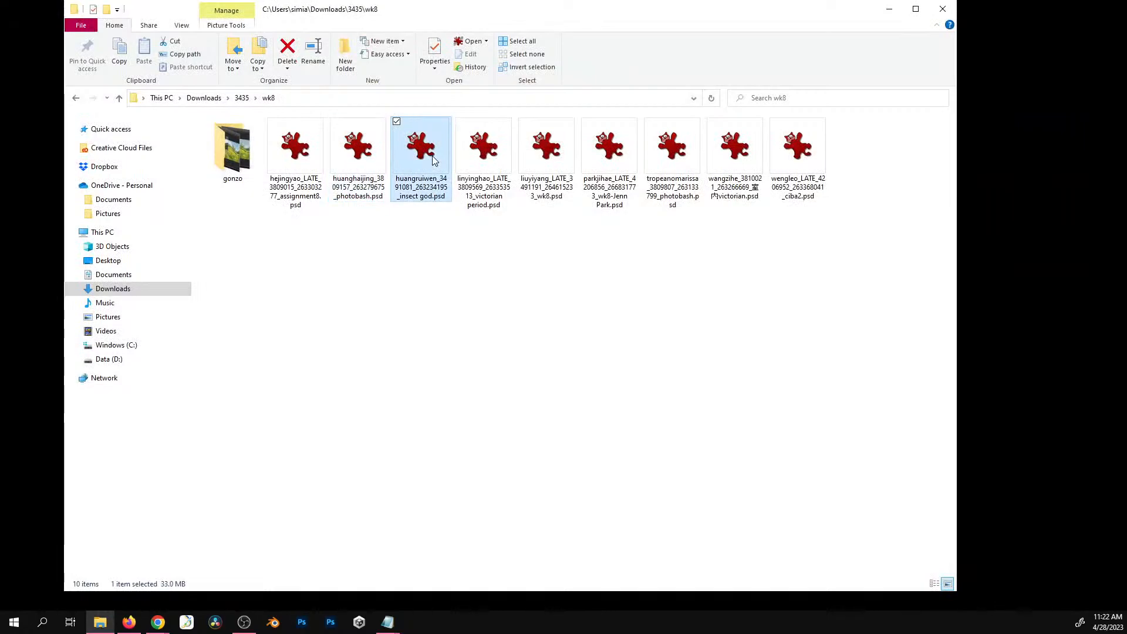
{"action": "double_click", "coordinate": [434, 161]}
{"action": "key", "text": "Escape"}
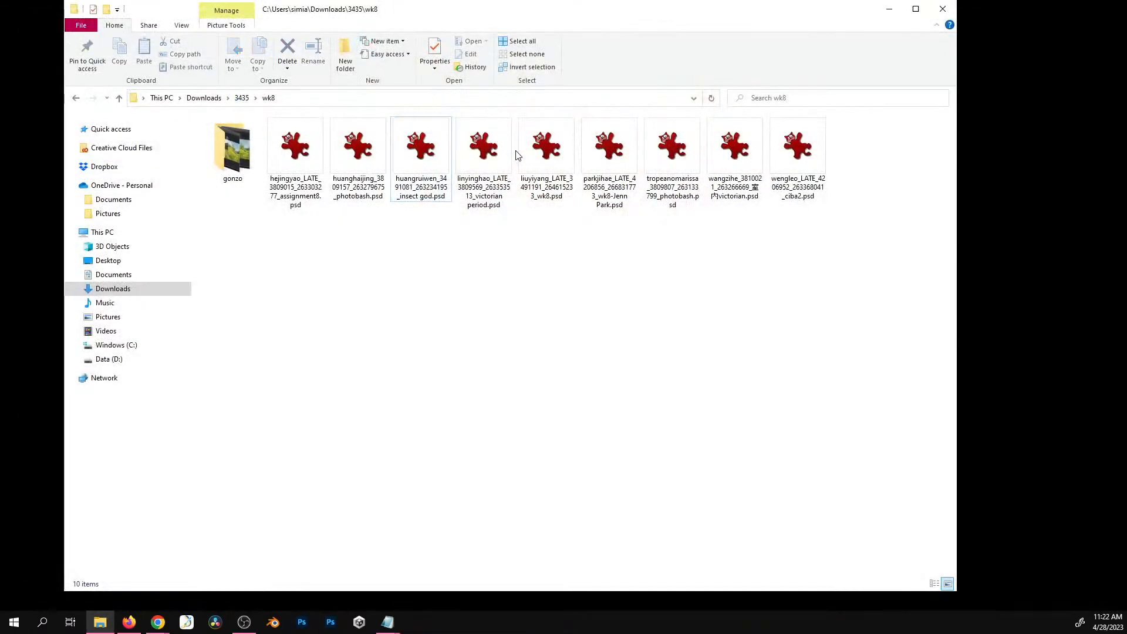
{"action": "double_click", "coordinate": [459, 157]}
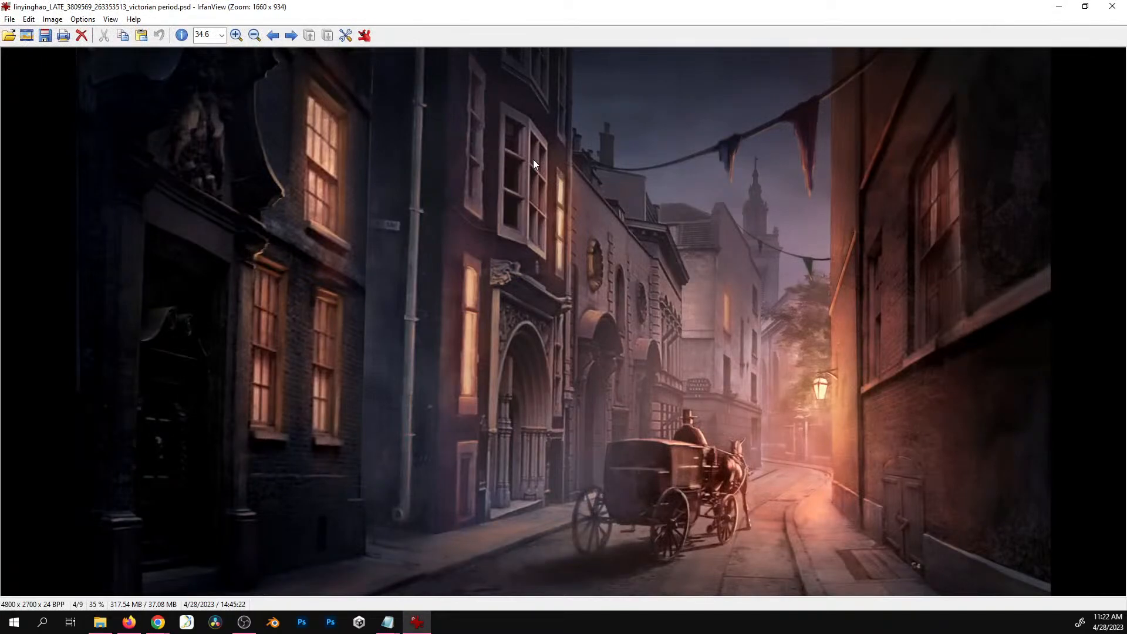
{"action": "key", "text": "Escape"}
{"action": "double_click", "coordinate": [559, 158]}
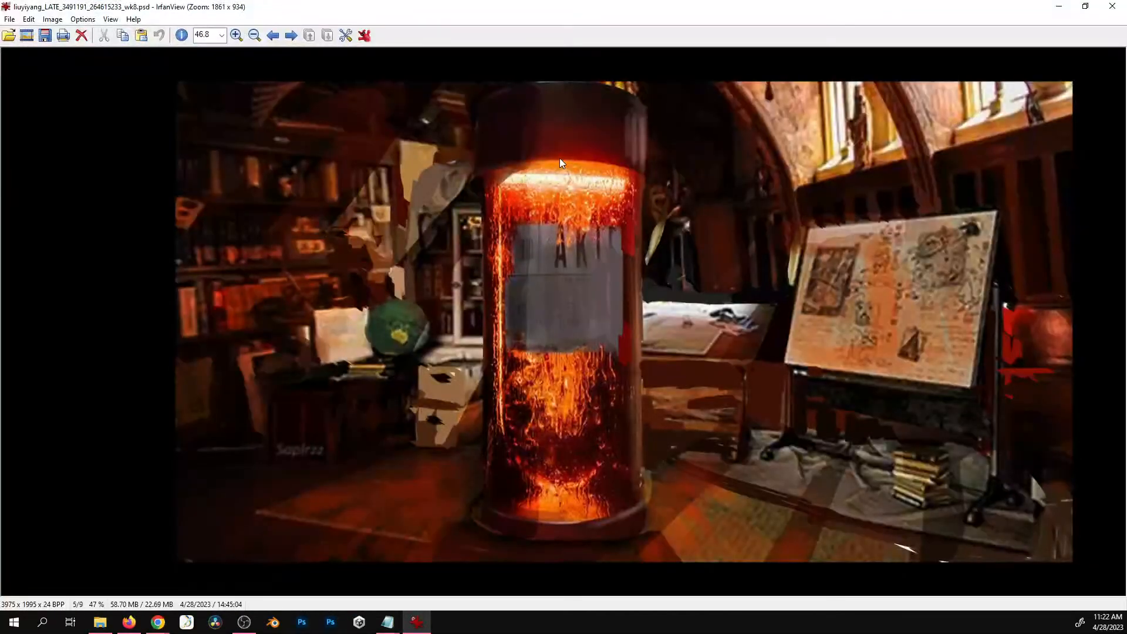
{"action": "key", "text": "Escape"}
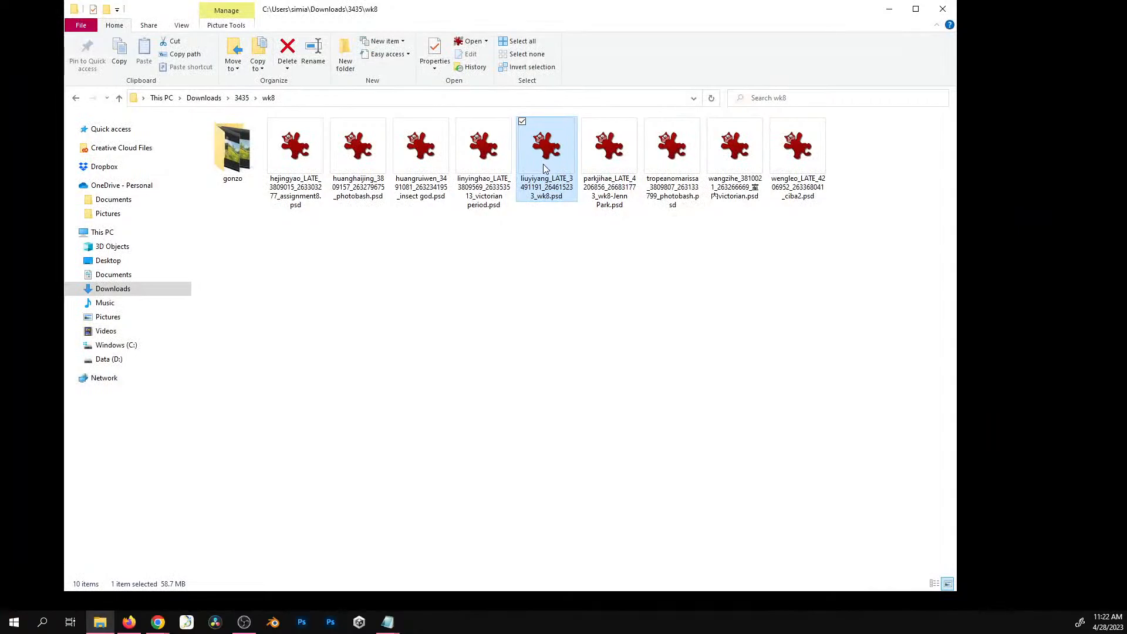
View the remaining four PSD images in the wk8 folder, finishing back on the seventh file
{"action": "double_click", "coordinate": [619, 161]}
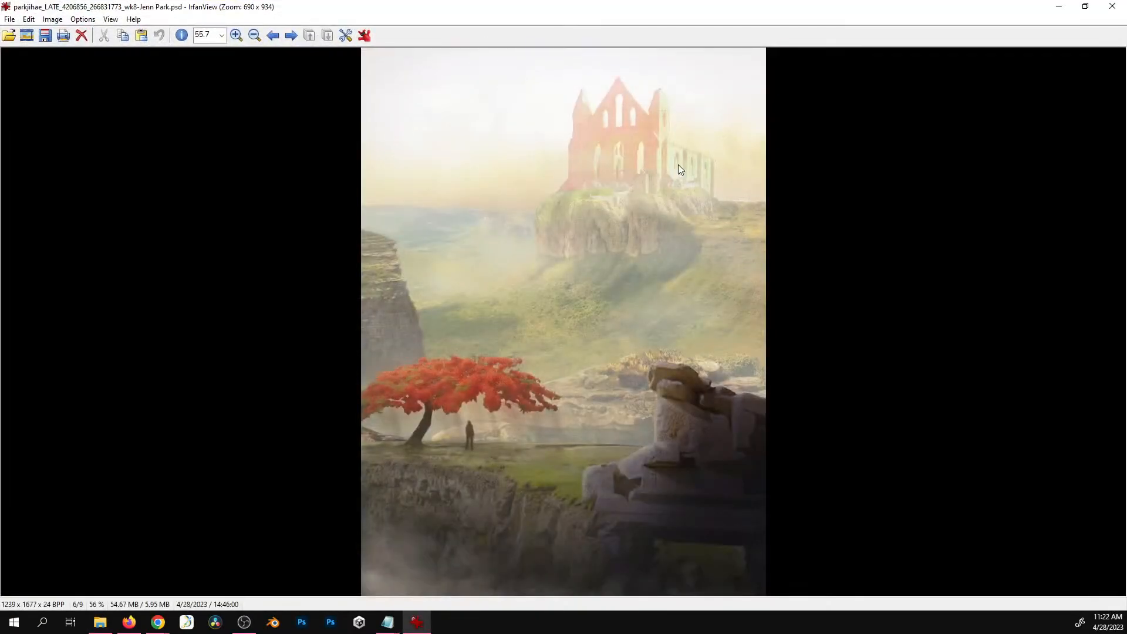
{"action": "key", "text": "Escape"}
{"action": "double_click", "coordinate": [678, 165]}
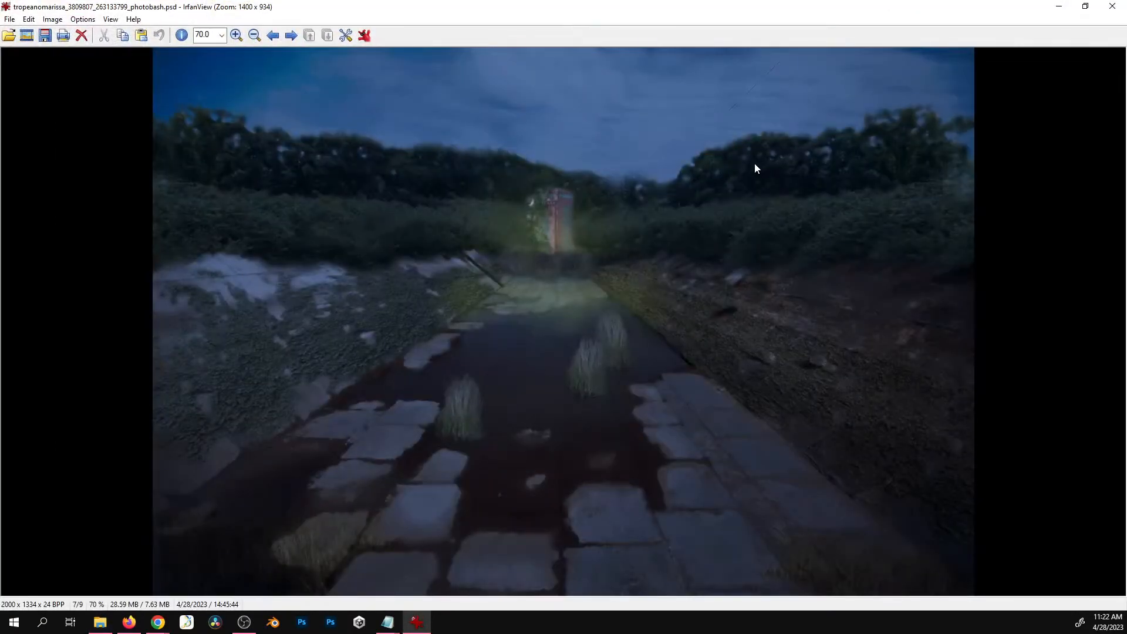
{"action": "key", "text": "Escape"}
{"action": "double_click", "coordinate": [754, 161]}
{"action": "key", "text": "Escape"}
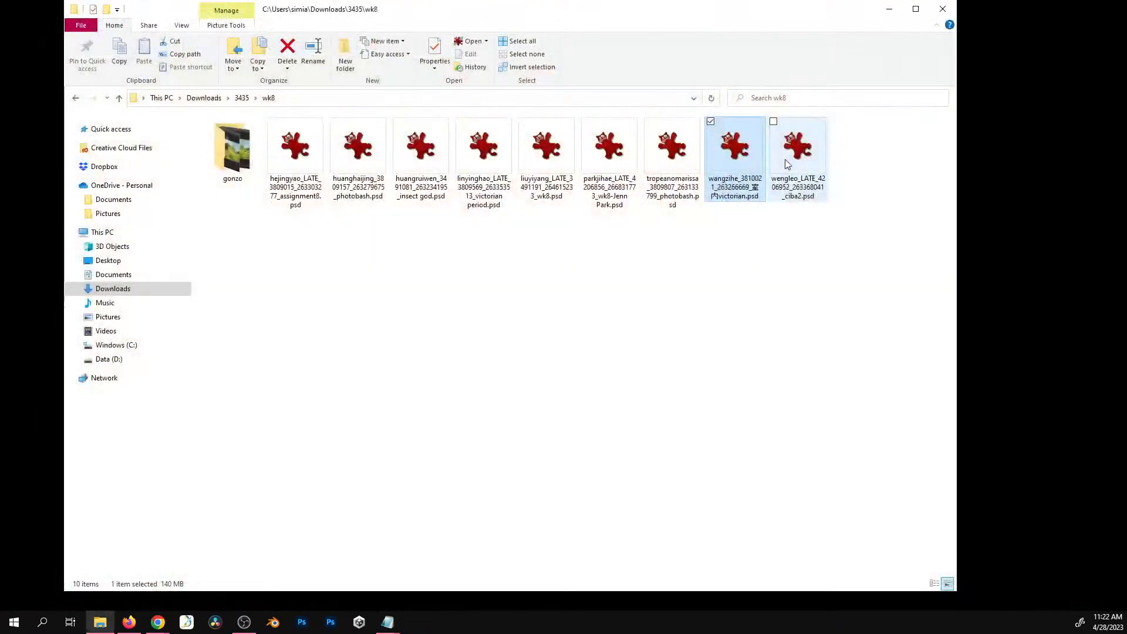
{"action": "double_click", "coordinate": [786, 159]}
{"action": "key", "text": "Escape"}
{"action": "double_click", "coordinate": [688, 165]}
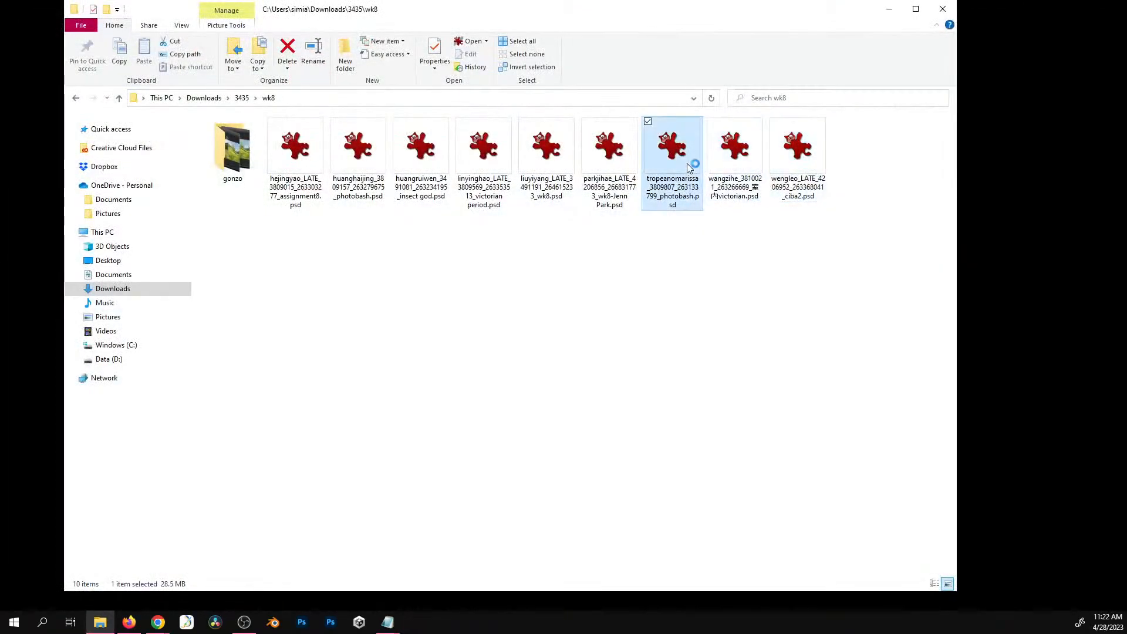
{"action": "key", "text": "Escape"}
Open the seventh PSD file in the wk8 folder, the nighttime photobash, with Adobe Photoshop 2021
{"action": "key", "text": "alt+Tab"}
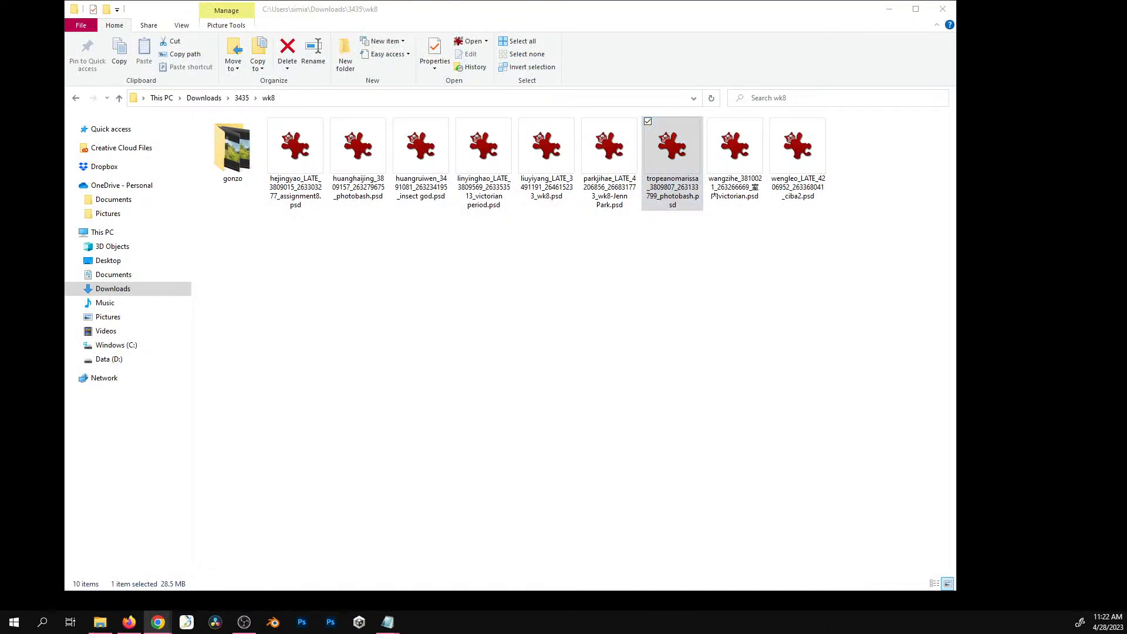
{"action": "right_click", "coordinate": [681, 169]}
{"action": "mouse_move", "coordinate": [623, 257]}
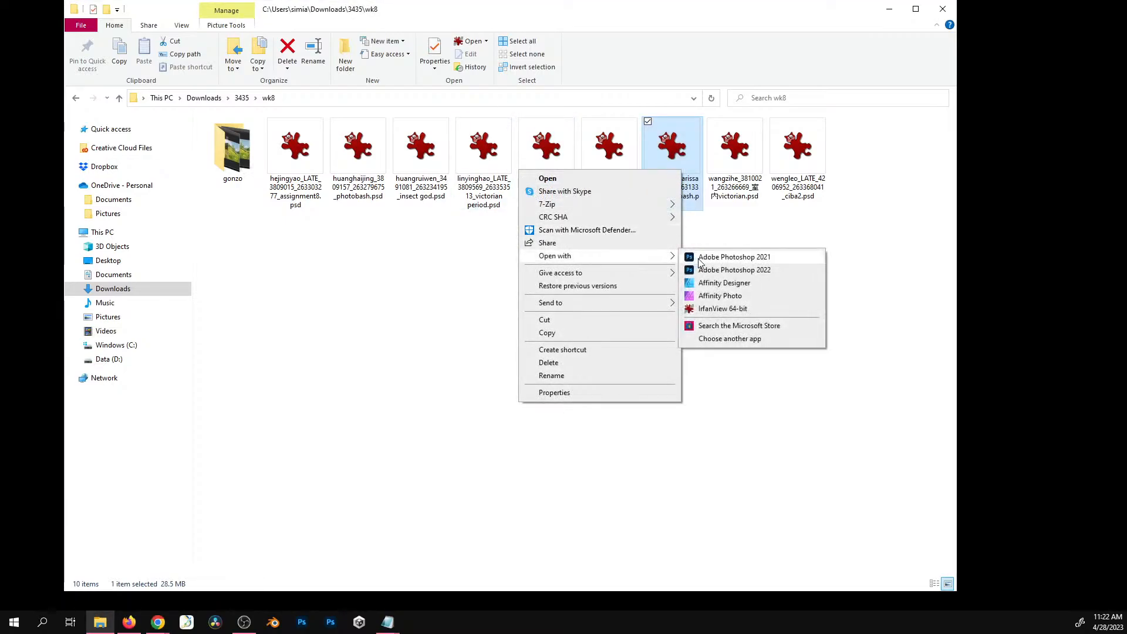
{"action": "left_click", "coordinate": [696, 259]}
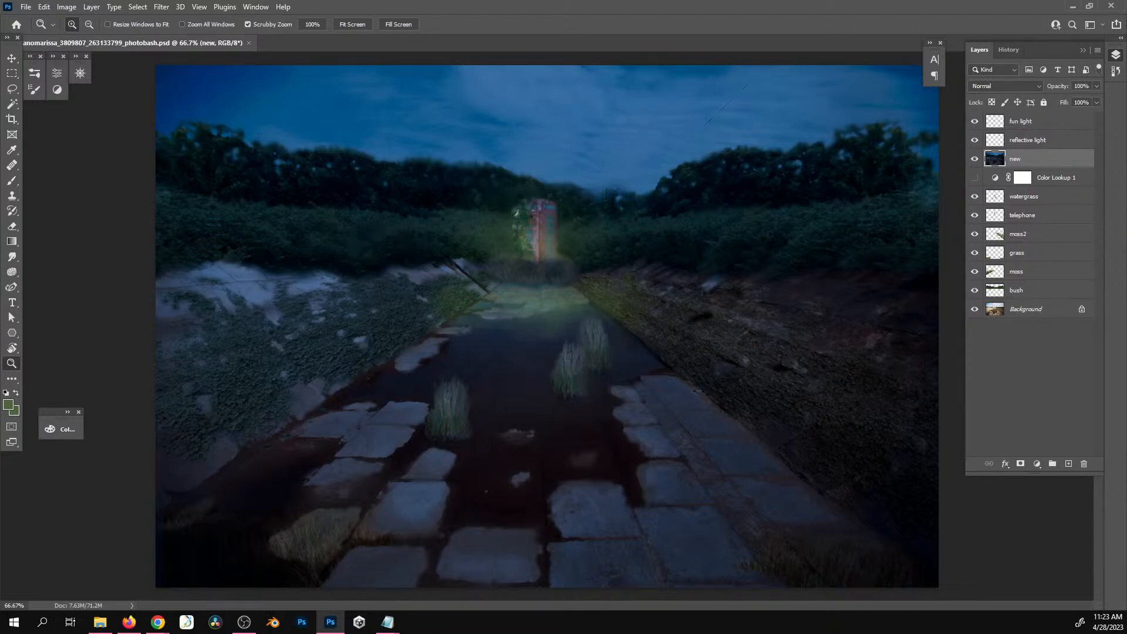
Compare the image with and without the "new", "reflective light" and "fun light" layers by toggling their visibility
{"action": "left_click", "coordinate": [974, 159]}
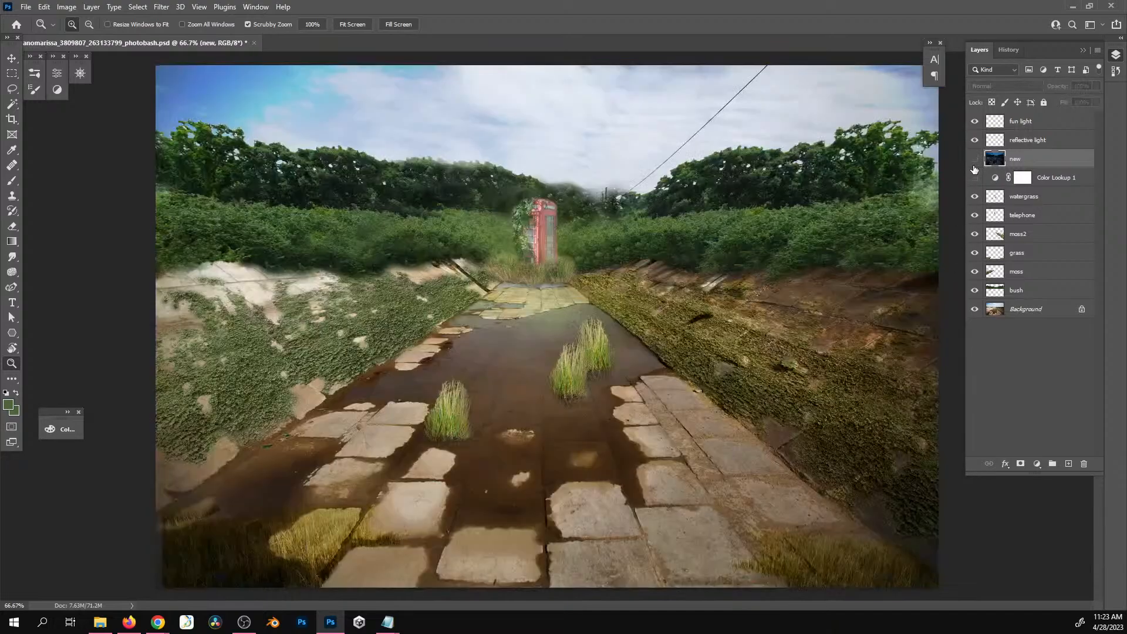
{"action": "left_click", "coordinate": [974, 159]}
{"action": "left_click", "coordinate": [975, 140]}
{"action": "left_click", "coordinate": [974, 139]}
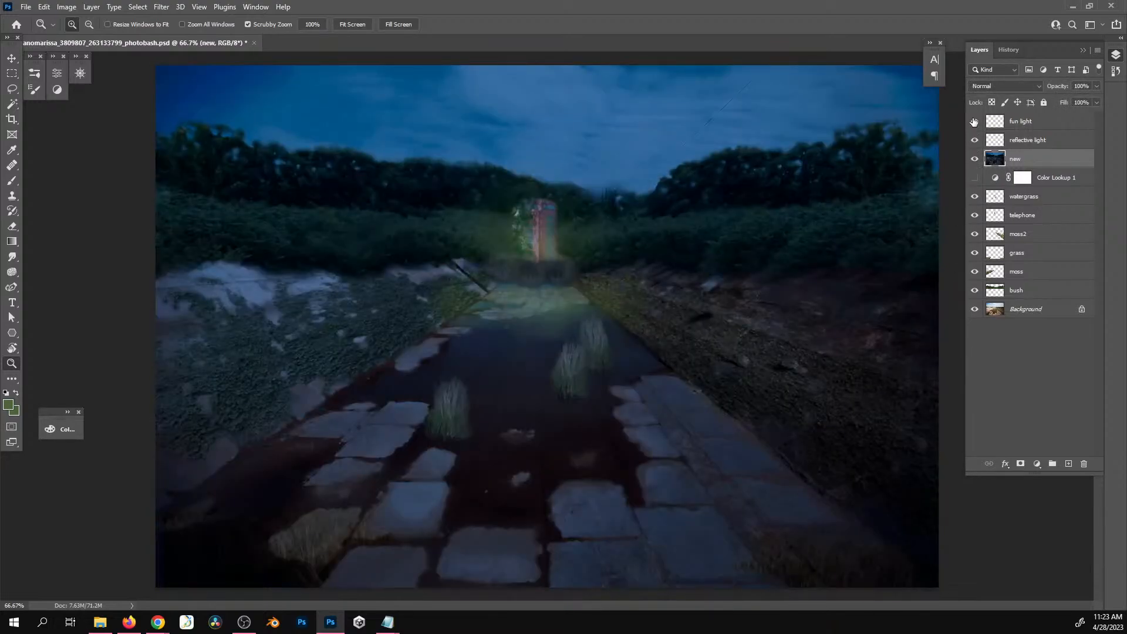
{"action": "left_click", "coordinate": [974, 120]}
{"action": "left_click", "coordinate": [974, 121]}
Inspect the stone path and the telephone box up close and in the whole composition
{"action": "key", "text": "alt+Tab"}
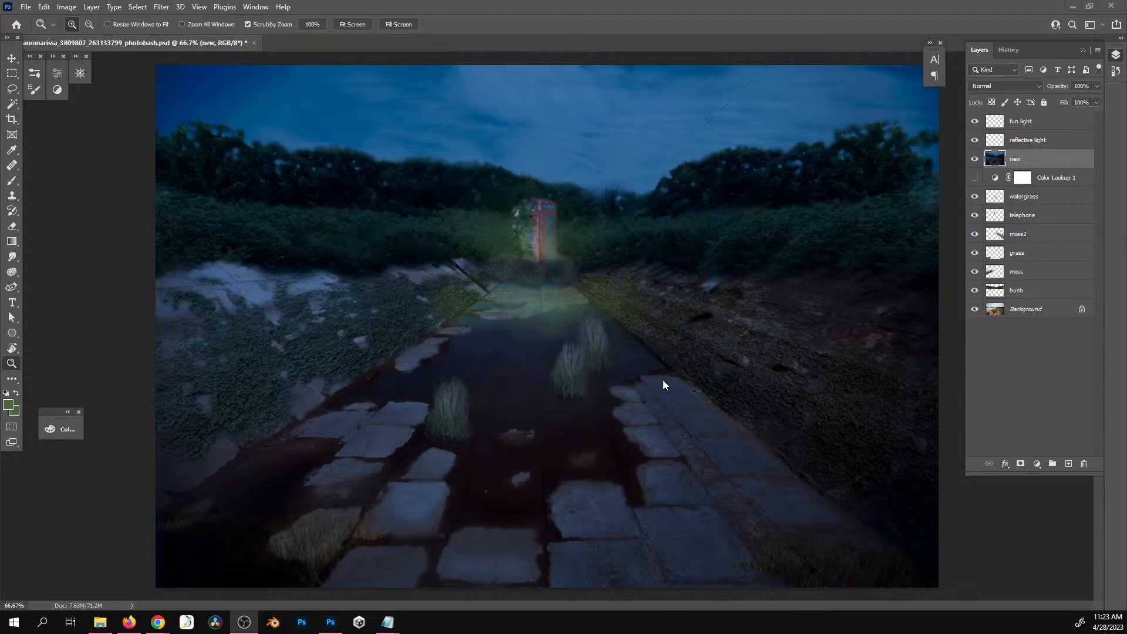
{"action": "left_click", "coordinate": [731, 365]}
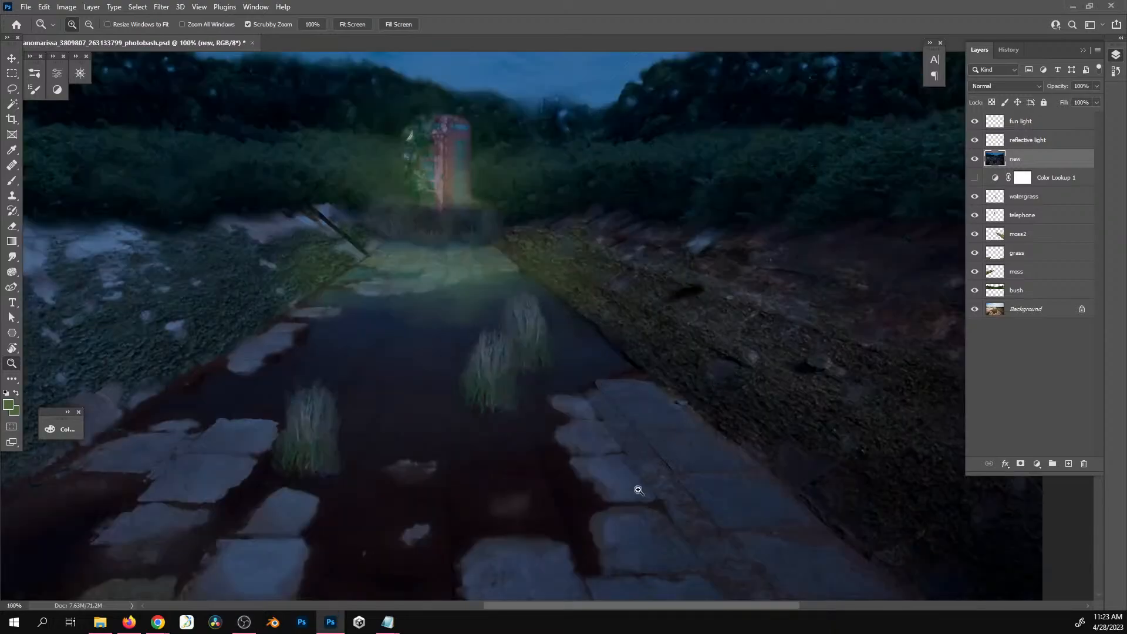
{"action": "left_click", "coordinate": [657, 393], "text": "alt"}
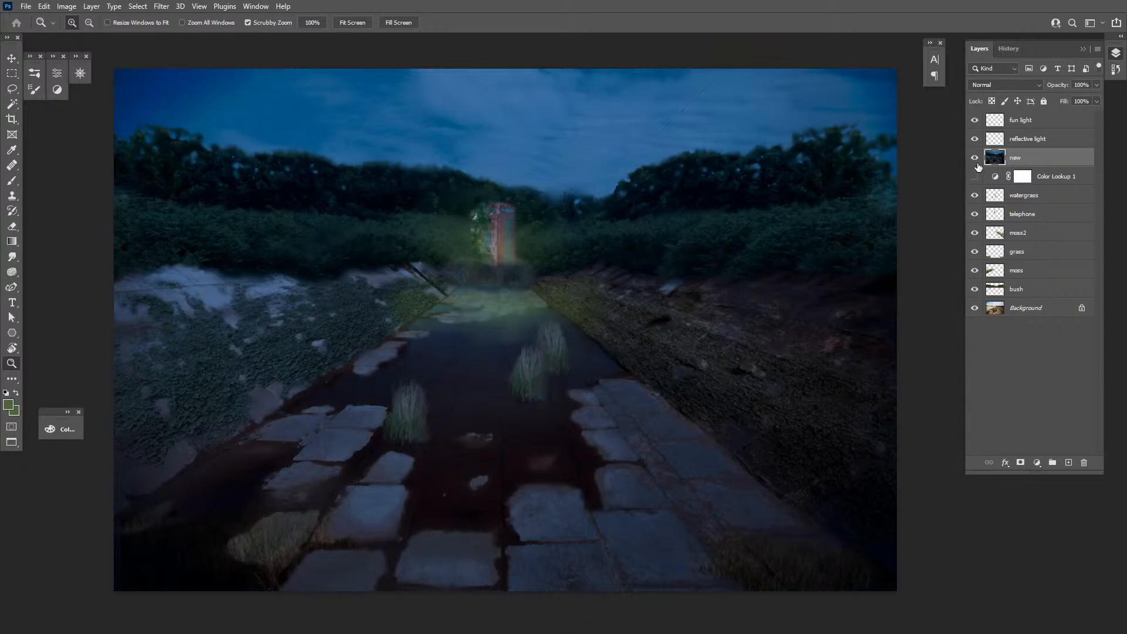
{"action": "left_click", "coordinate": [499, 246]}
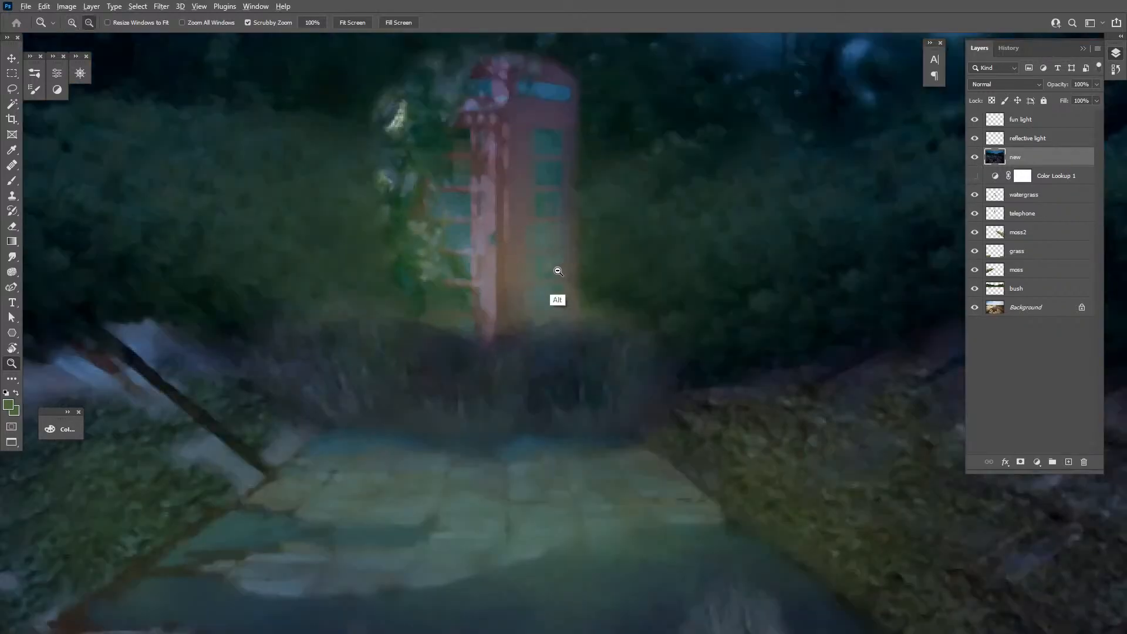
{"action": "left_click", "coordinate": [565, 274], "text": "alt"}
{"action": "left_click", "coordinate": [571, 282], "text": "alt"}
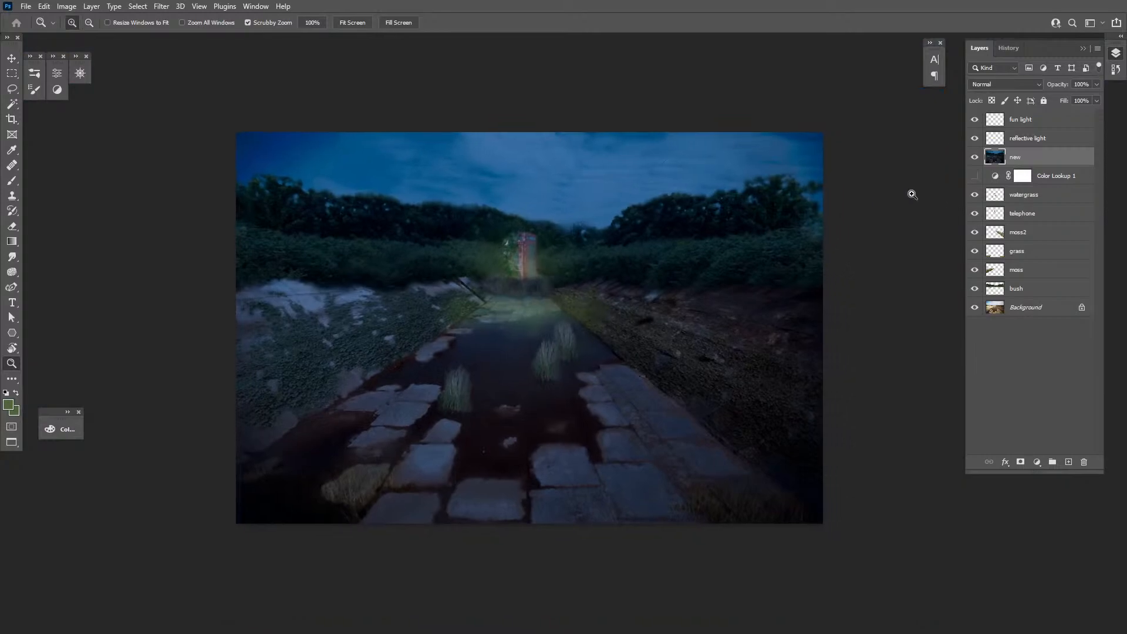
Hide the "fun light" and "reflective light" layers
{"action": "left_click", "coordinate": [1001, 139]}
{"action": "left_click", "coordinate": [974, 119]}
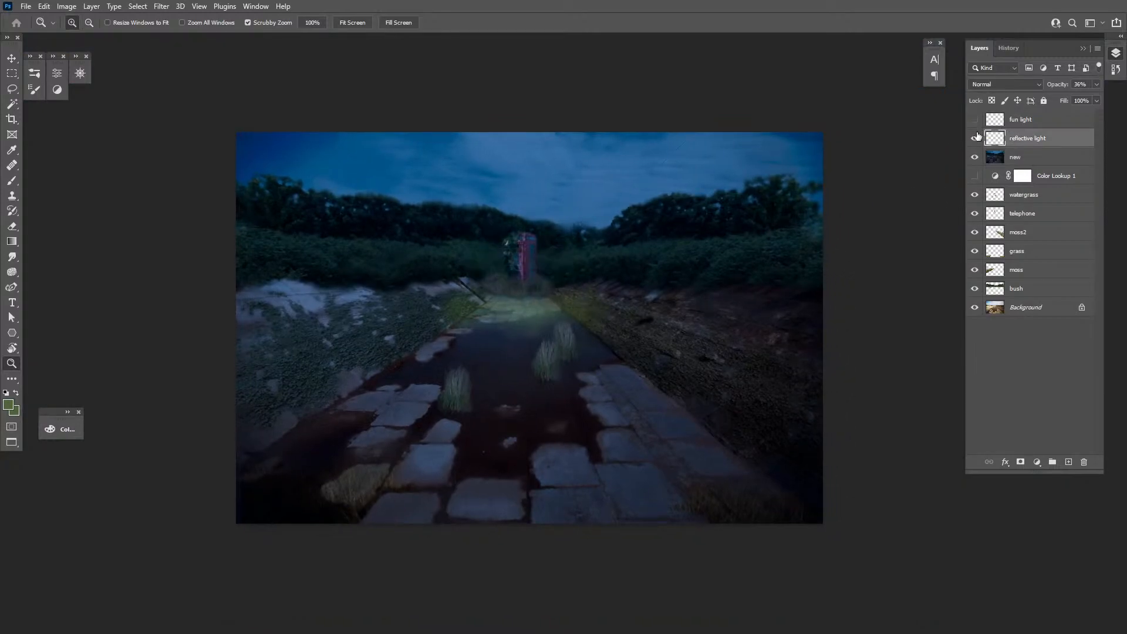
{"action": "left_click", "coordinate": [974, 138]}
{"action": "left_click_drag", "start_coordinate": [541, 294], "coordinate": [891, 270]}
Convert the locked Background layer into a regular layer, keeping the default name
{"action": "left_click", "coordinate": [1020, 157]}
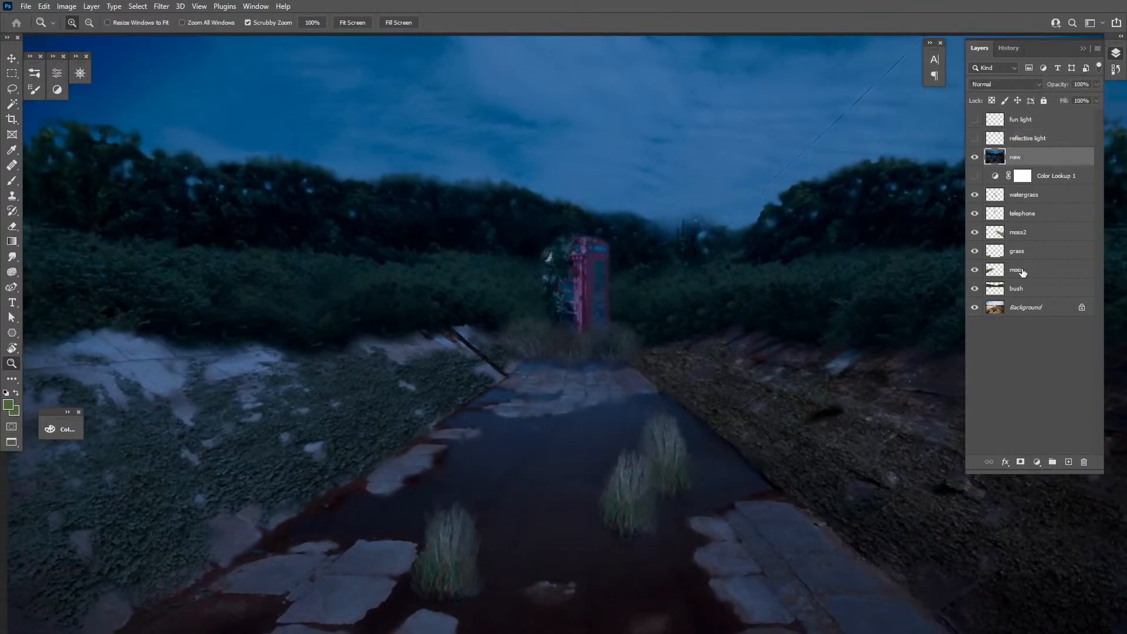
{"action": "left_click", "coordinate": [1028, 309], "text": "shift"}
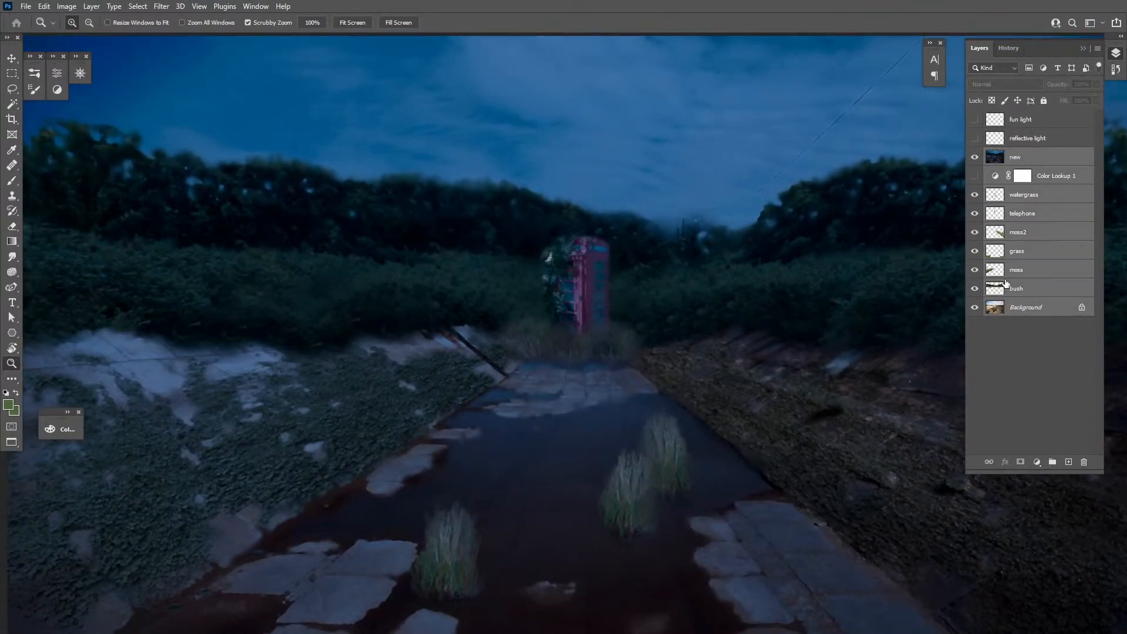
{"action": "left_click", "coordinate": [742, 429], "text": "alt"}
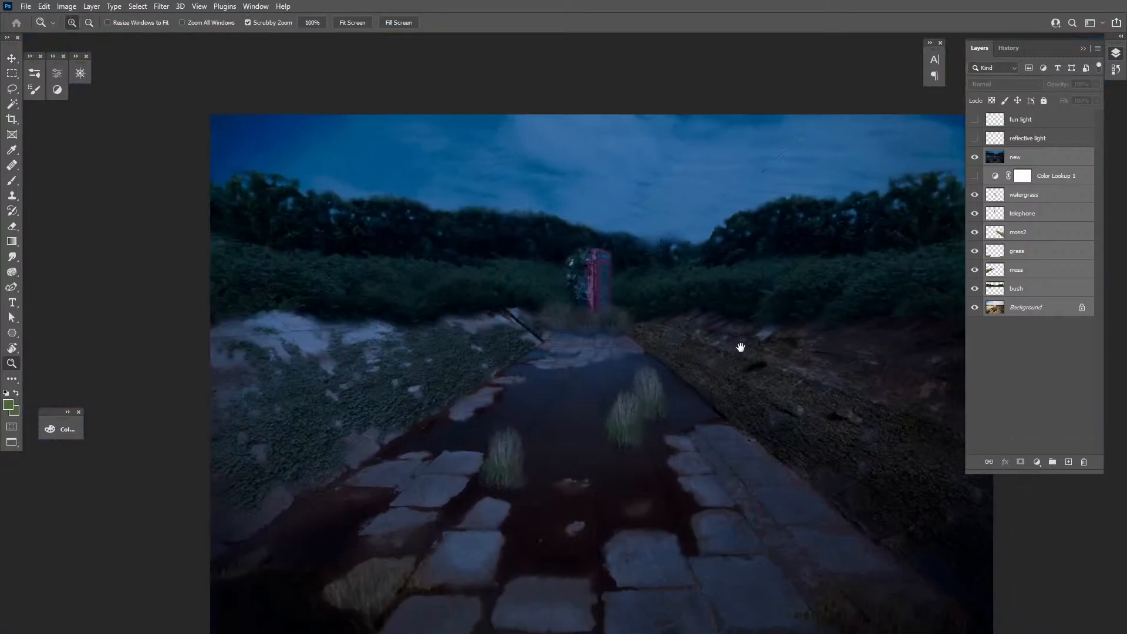
{"action": "left_click", "coordinate": [1017, 306]}
{"action": "double_click", "coordinate": [1014, 310]}
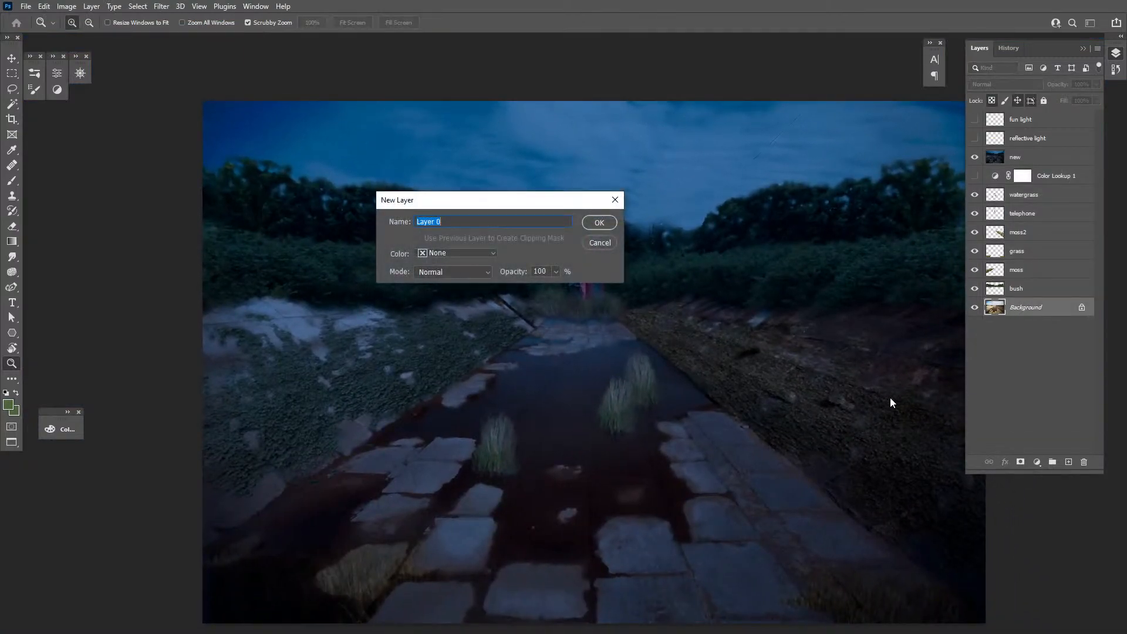
Group all layers from "new" down to Layer 0 and merge the group into a single layer
{"action": "left_click", "coordinate": [1031, 158], "text": "shift"}
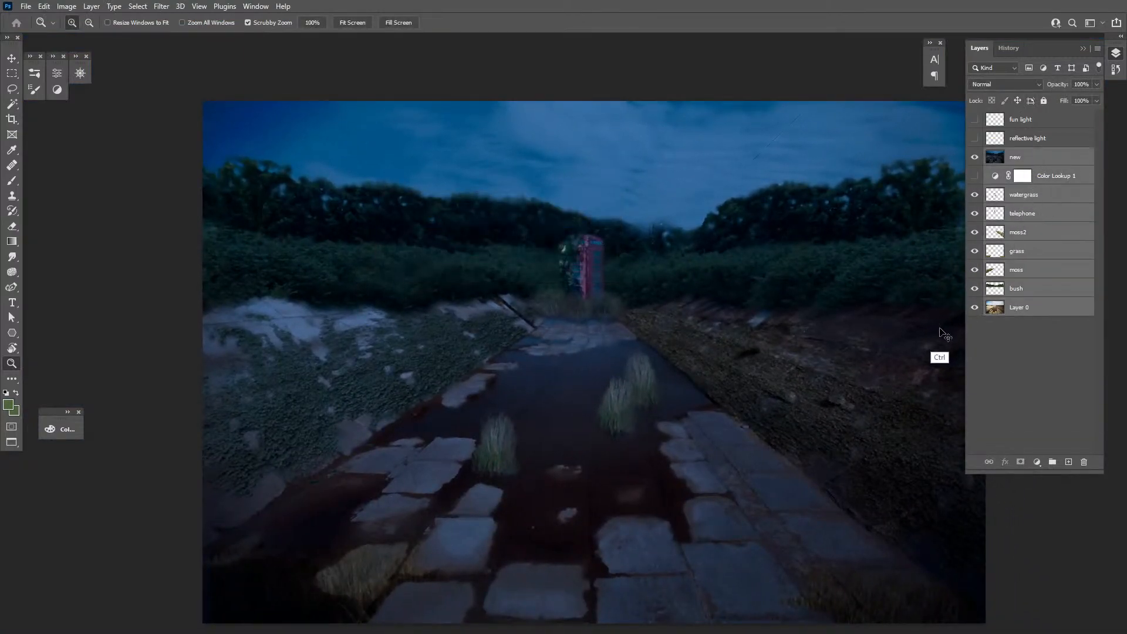
{"action": "key", "text": "ctrl+g"}
{"action": "key", "text": "ctrl+e"}
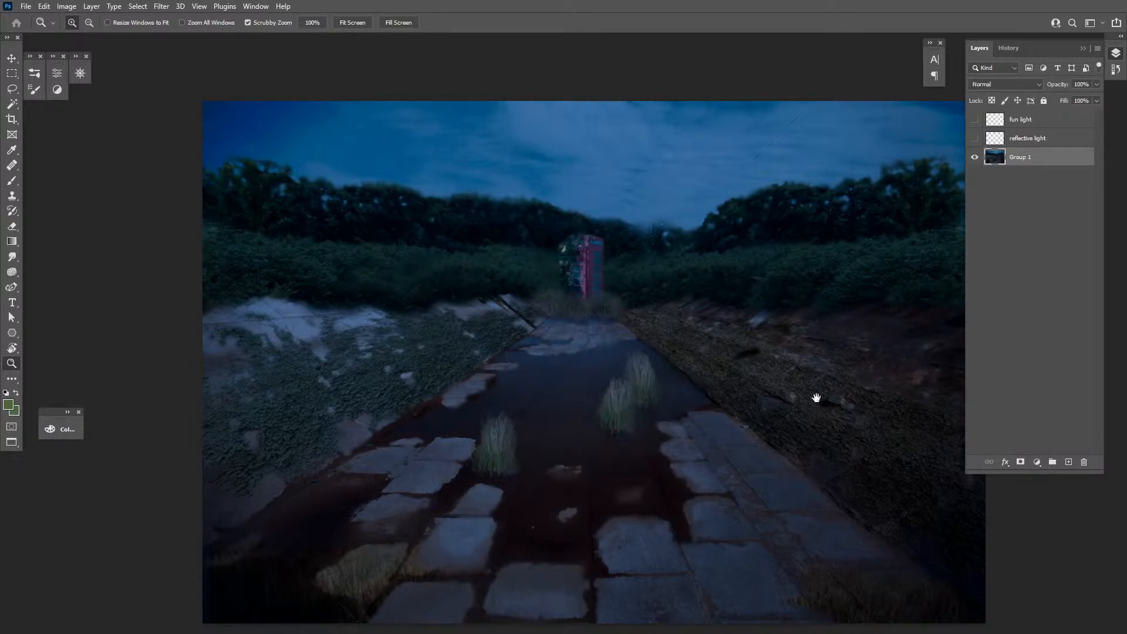
Duplicate the merged Group 1 layer
{"action": "left_click_drag", "start_coordinate": [815, 397], "coordinate": [726, 372]}
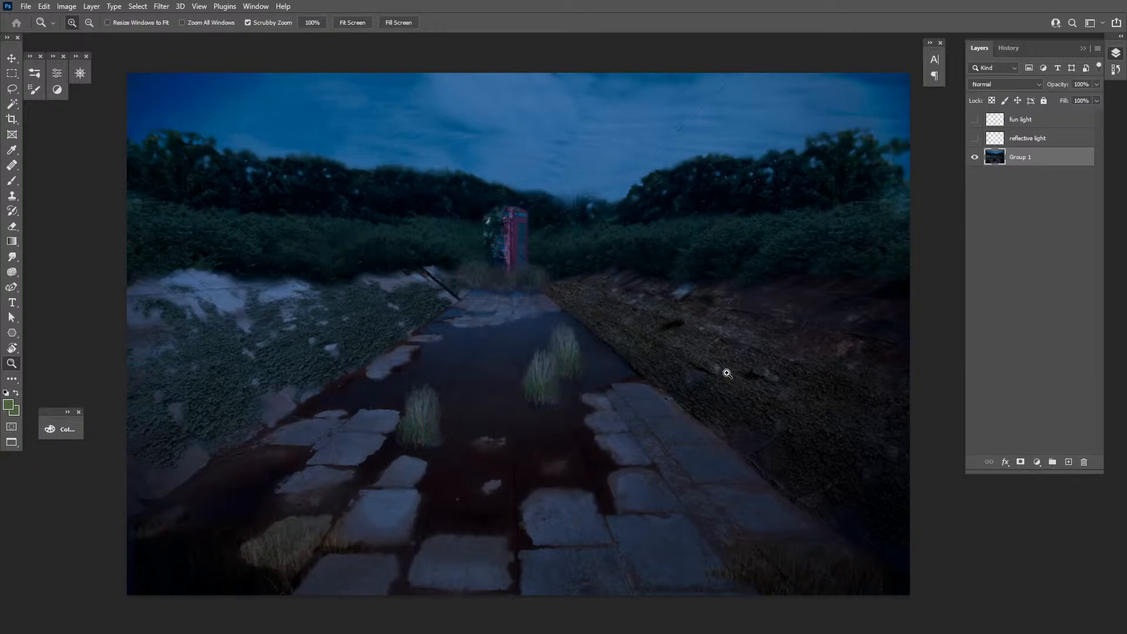
{"action": "mouse_move", "coordinate": [712, 327]}
{"action": "left_mouse_down"}
{"action": "mouse_move", "coordinate": [699, 345]}
{"action": "mouse_move", "coordinate": [720, 336]}
{"action": "left_mouse_up"}
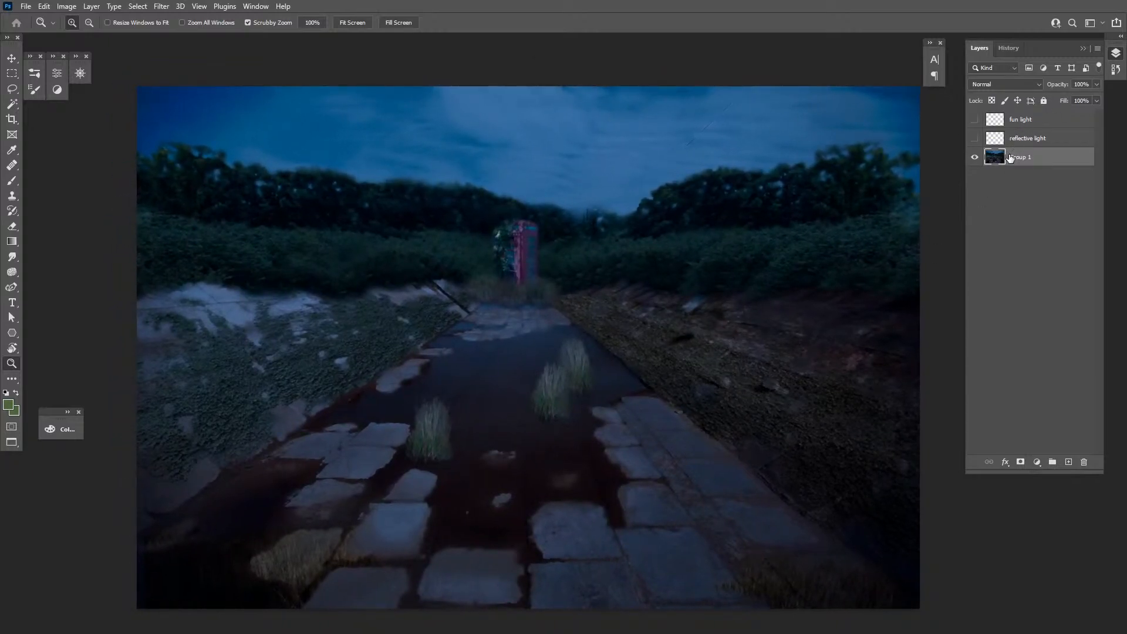
{"action": "left_click_drag", "start_coordinate": [703, 381], "coordinate": [683, 353]}
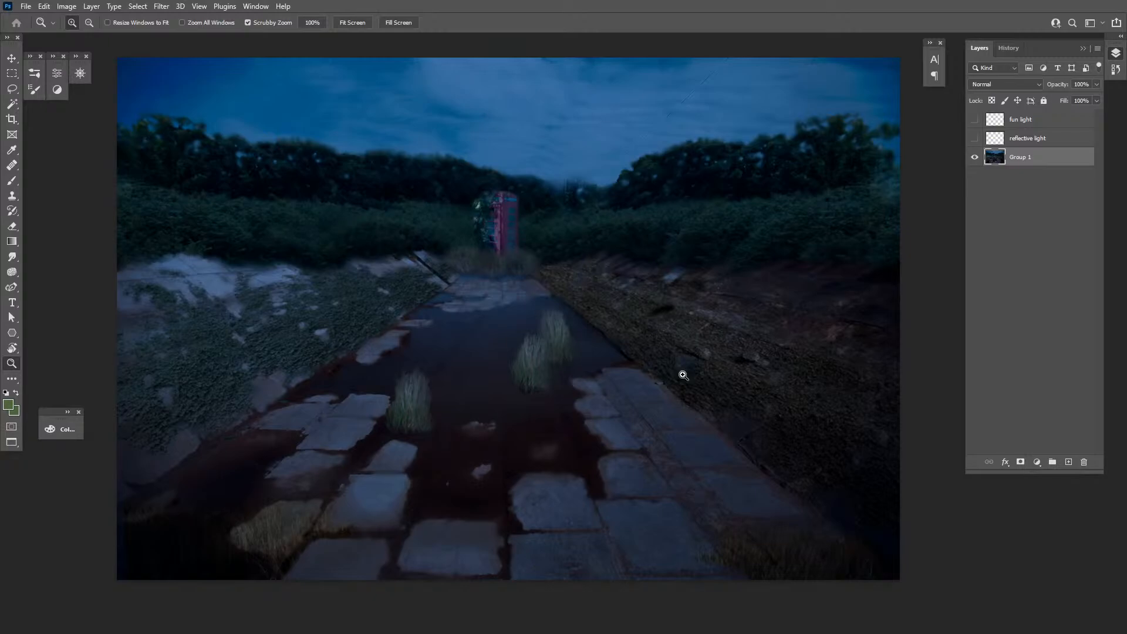
{"action": "key", "text": "ctrl+j"}
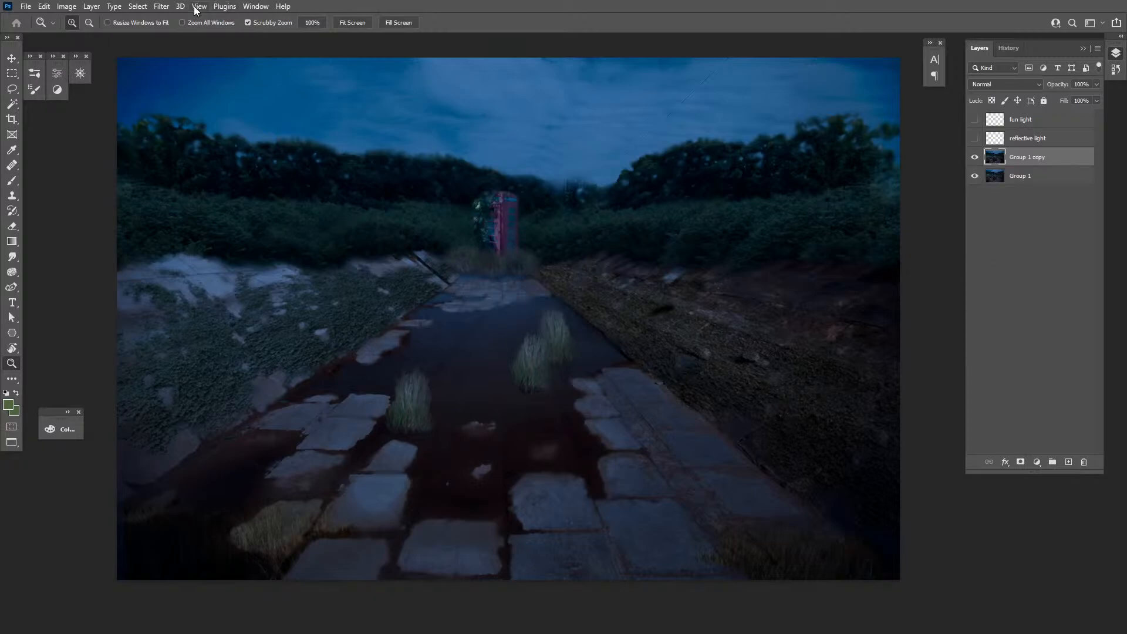
{"action": "left_click", "coordinate": [161, 6]}
{"action": "left_click", "coordinate": [213, 72]}
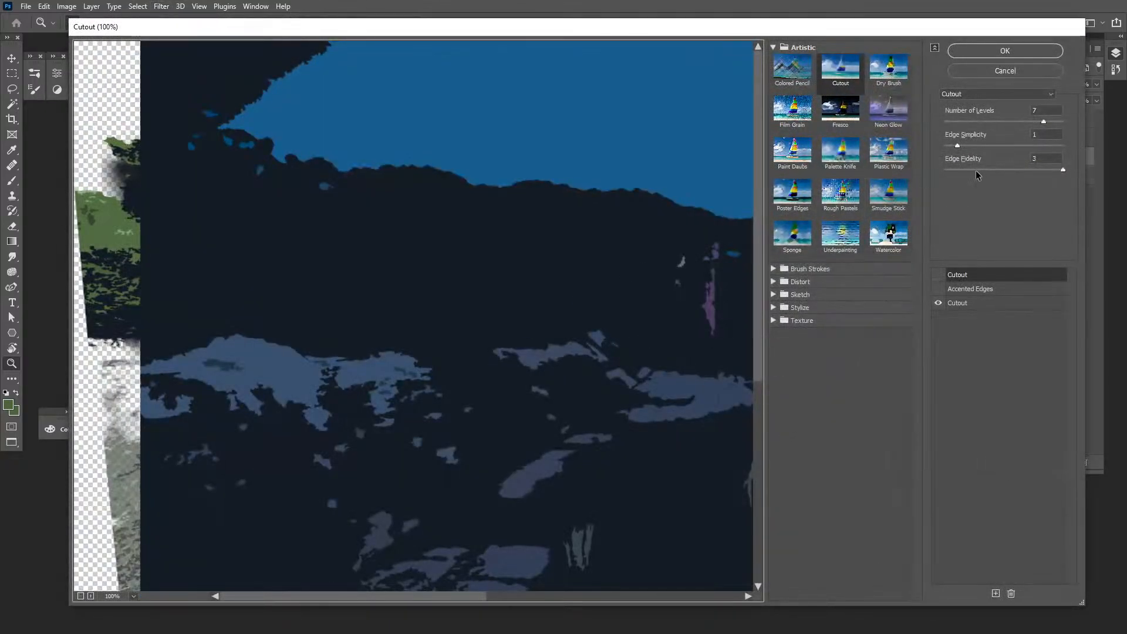
{"action": "left_click", "coordinate": [80, 596]}
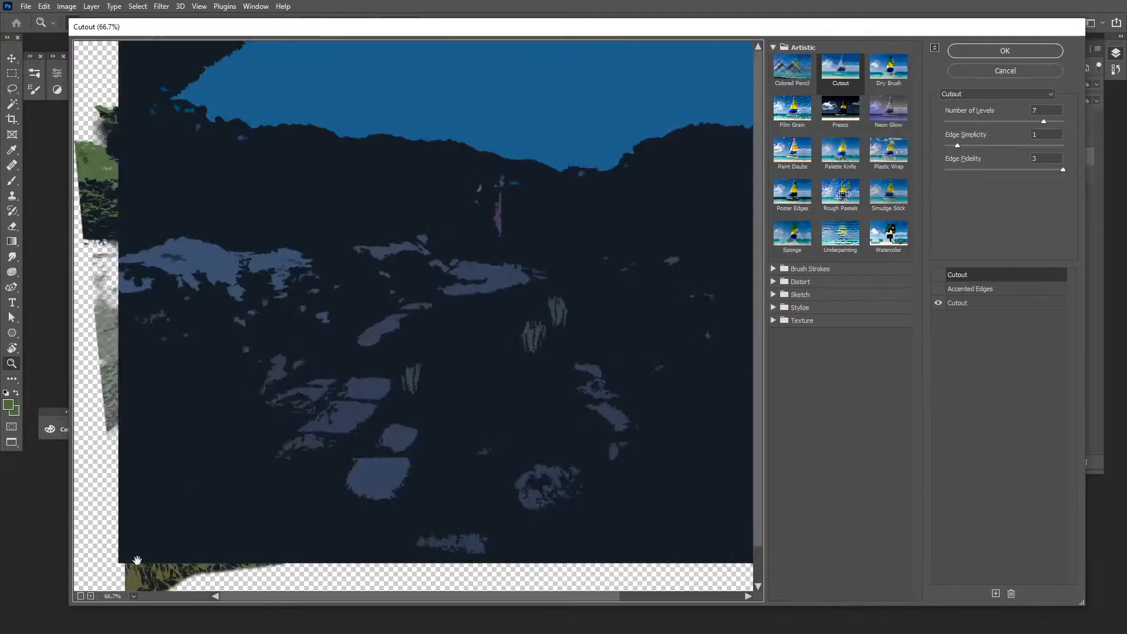
{"action": "left_click", "coordinate": [81, 596]}
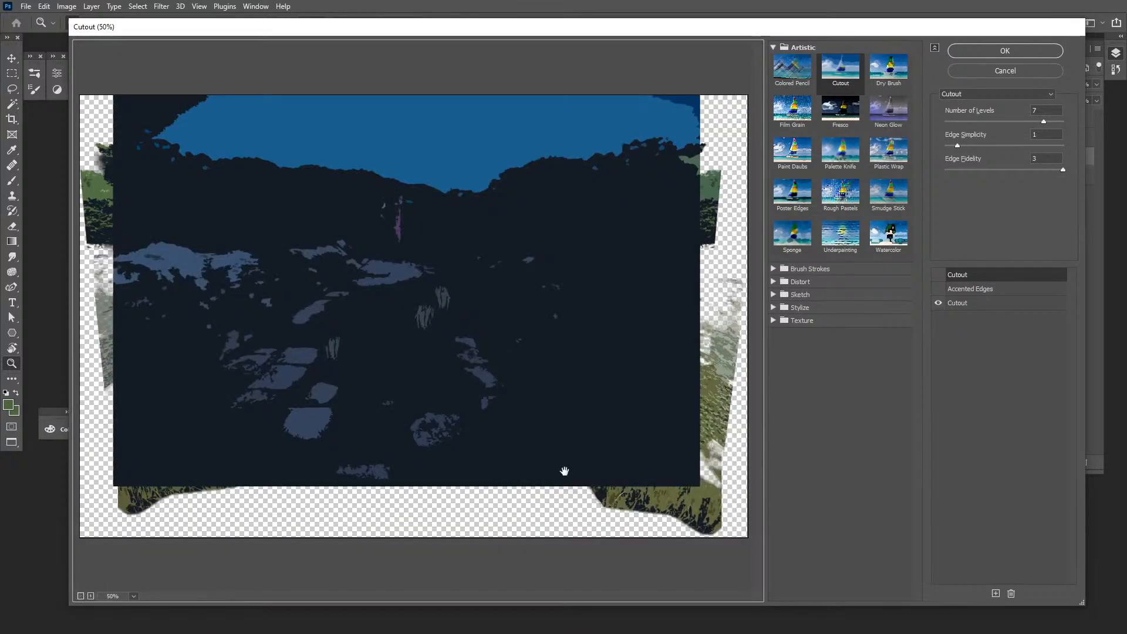
{"action": "left_click", "coordinate": [972, 302]}
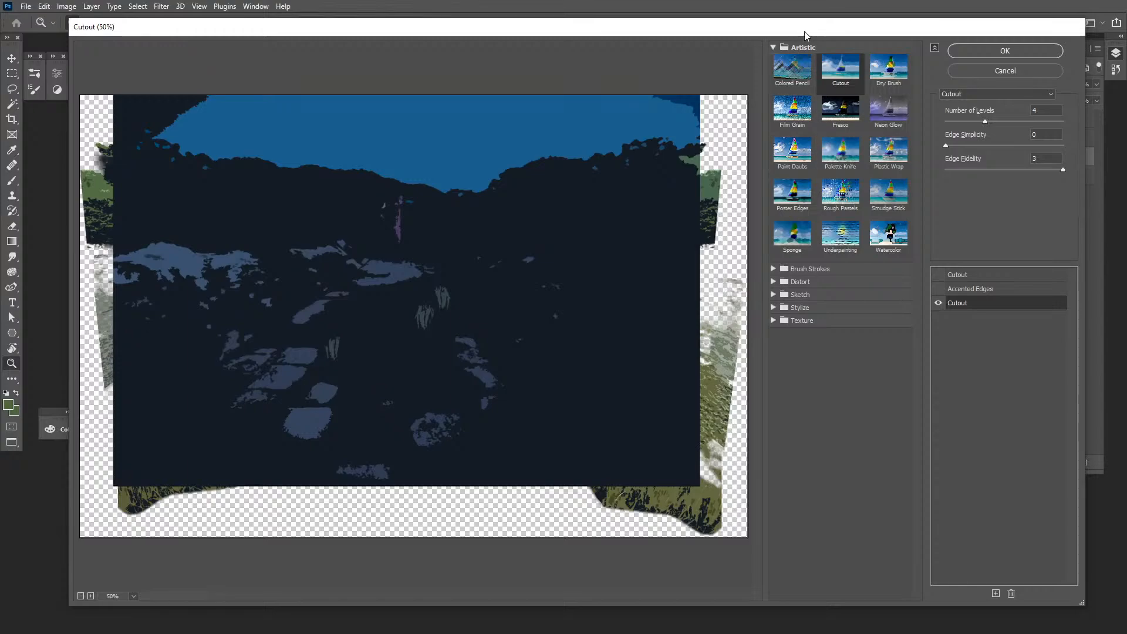
{"action": "mouse_move", "coordinate": [804, 31]}
{"action": "left_mouse_down"}
{"action": "mouse_move", "coordinate": [787, 155]}
{"action": "mouse_move", "coordinate": [784, 533]}
{"action": "mouse_move", "coordinate": [773, 575]}
{"action": "mouse_move", "coordinate": [825, 37]}
{"action": "left_mouse_up"}
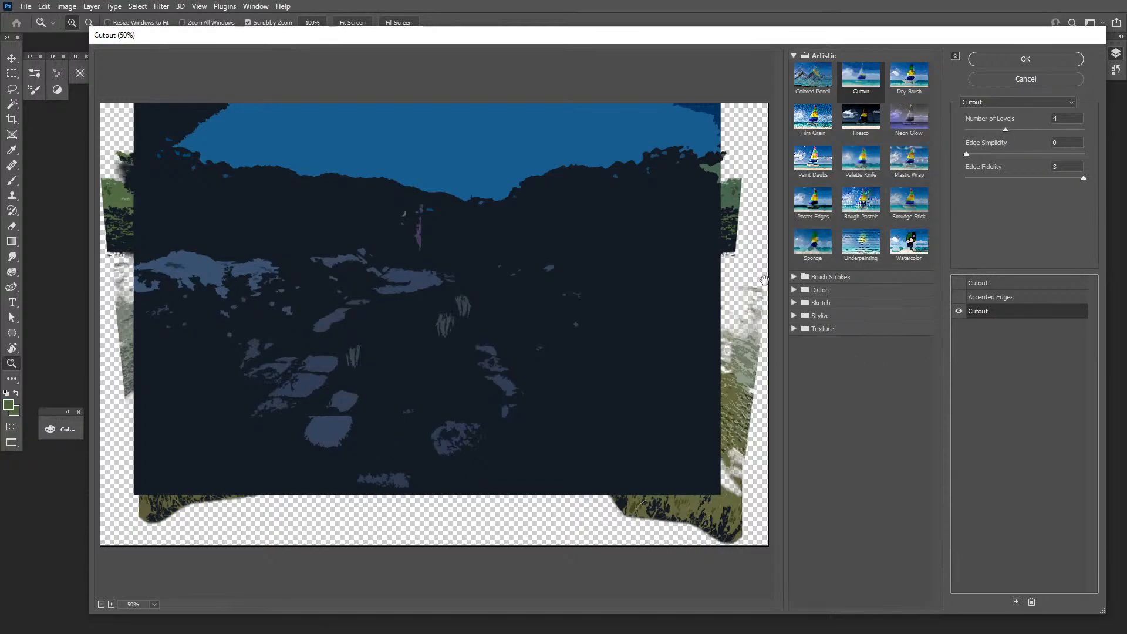
{"action": "left_click_drag", "start_coordinate": [1007, 129], "coordinate": [1096, 136]}
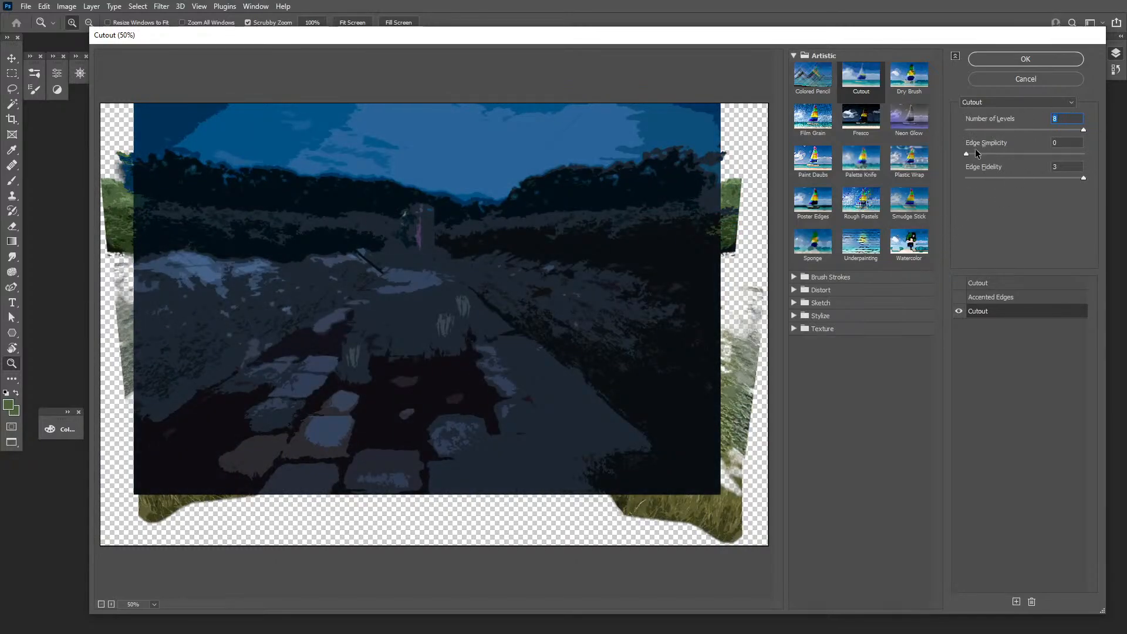
{"action": "mouse_move", "coordinate": [1083, 129]}
{"action": "left_mouse_down"}
{"action": "mouse_move", "coordinate": [1022, 131]}
{"action": "mouse_move", "coordinate": [1089, 130]}
{"action": "left_mouse_up"}
{"action": "left_click_drag", "start_coordinate": [970, 153], "coordinate": [964, 188]}
{"action": "left_click", "coordinate": [1079, 128]}
{"action": "key", "text": "Tab"}
{"action": "key", "text": "Tab"}
{"action": "mouse_move", "coordinate": [1083, 178]}
{"action": "left_mouse_down"}
{"action": "mouse_move", "coordinate": [958, 191]}
{"action": "mouse_move", "coordinate": [1084, 180]}
{"action": "left_mouse_up"}
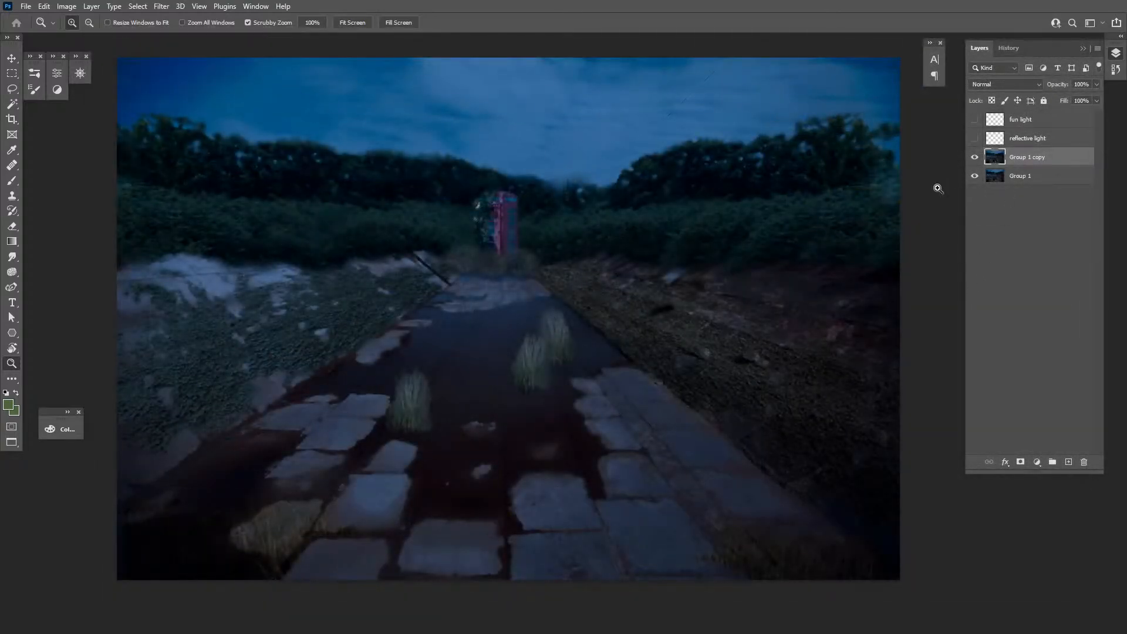
Brighten the Group 1 copy layer with Levels, setting the white input level to 163
{"action": "key", "text": "ctrl+l"}
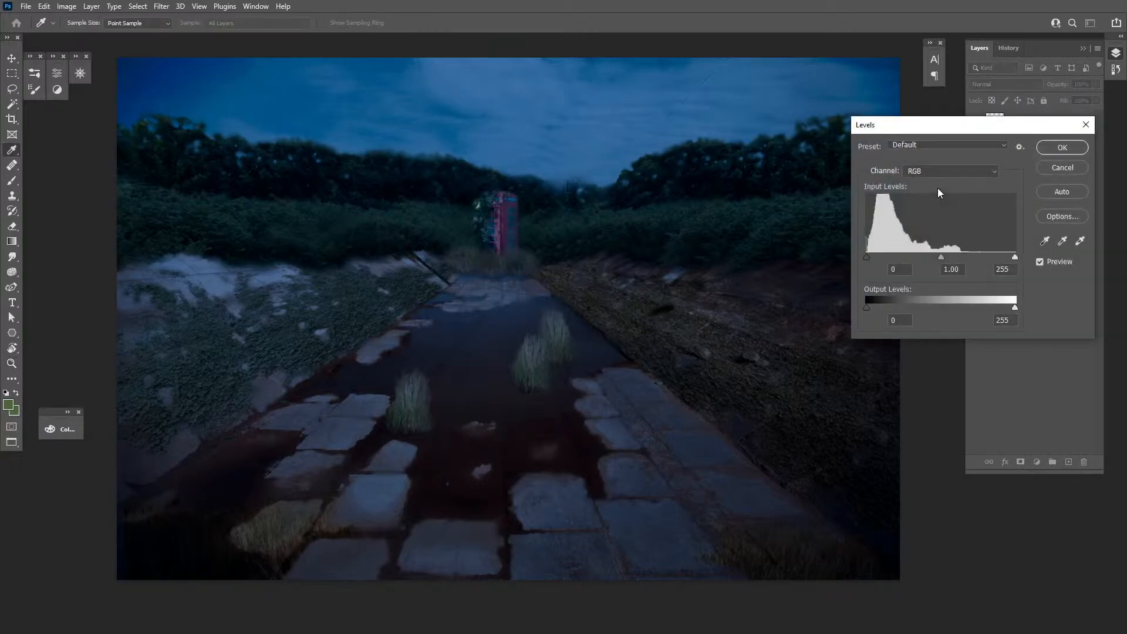
{"action": "left_click_drag", "start_coordinate": [1013, 257], "coordinate": [915, 259]}
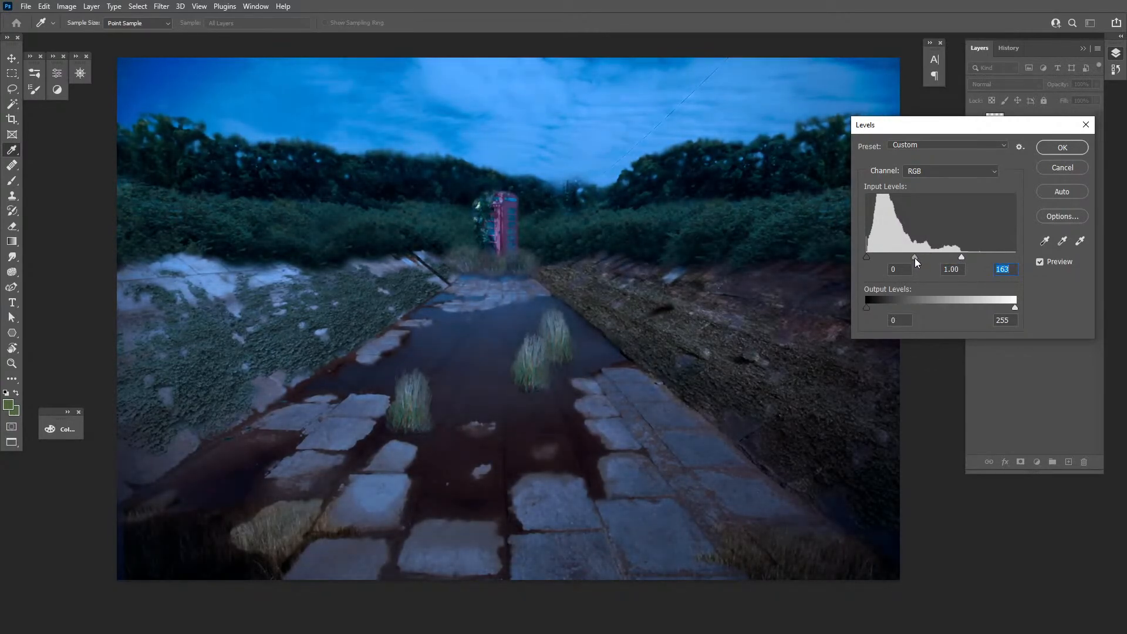
{"action": "left_click", "coordinate": [1061, 147]}
{"action": "key", "text": "z"}
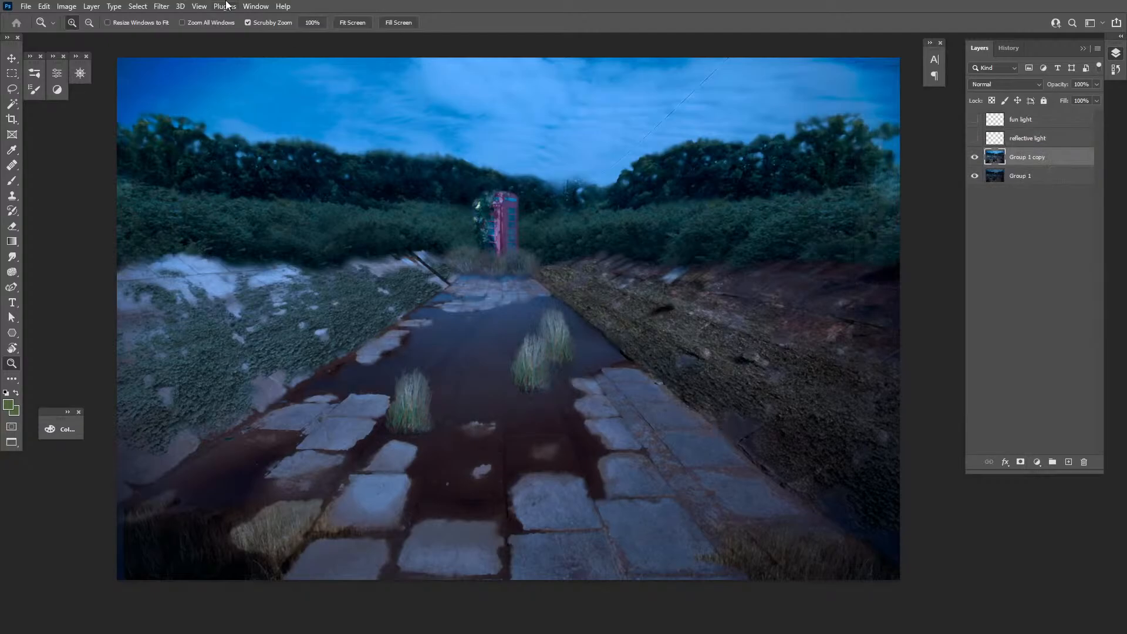
Start the Filter Gallery on the brightened copy and set the uppermost Cutout effect to 8 levels with Edge Simplicity 0
{"action": "left_click", "coordinate": [172, 6]}
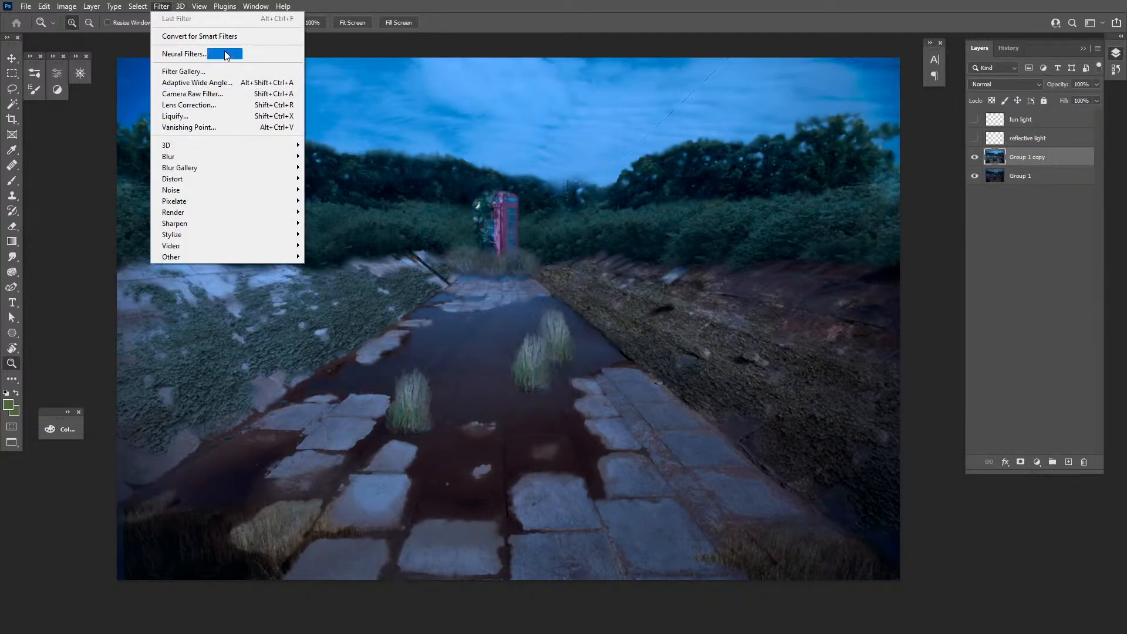
{"action": "left_click", "coordinate": [223, 71]}
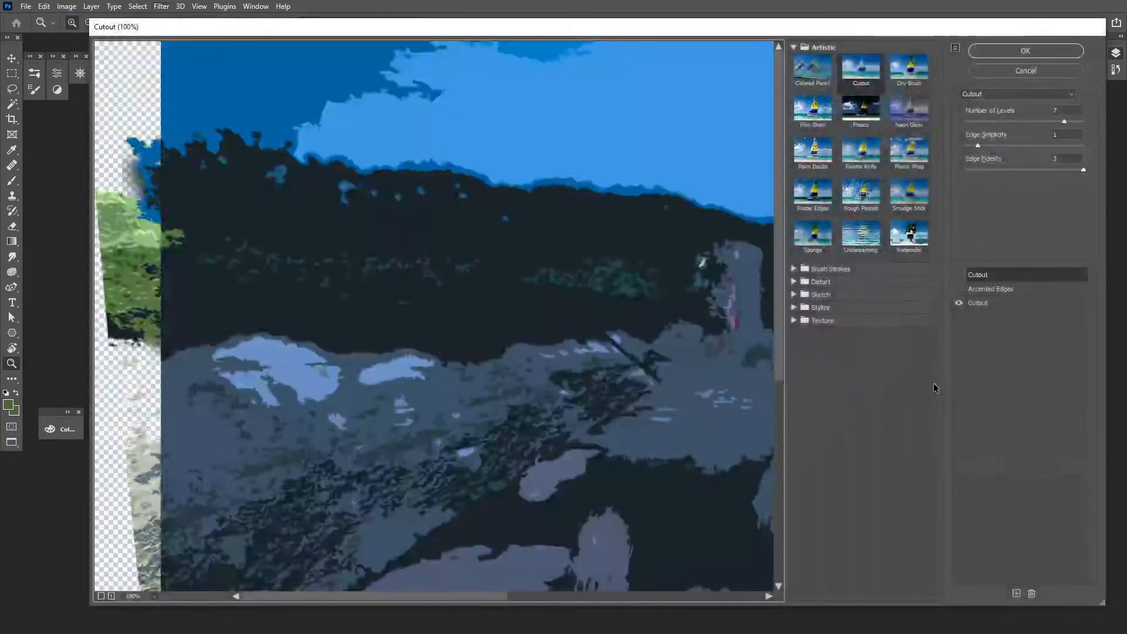
{"action": "left_click", "coordinate": [101, 596]}
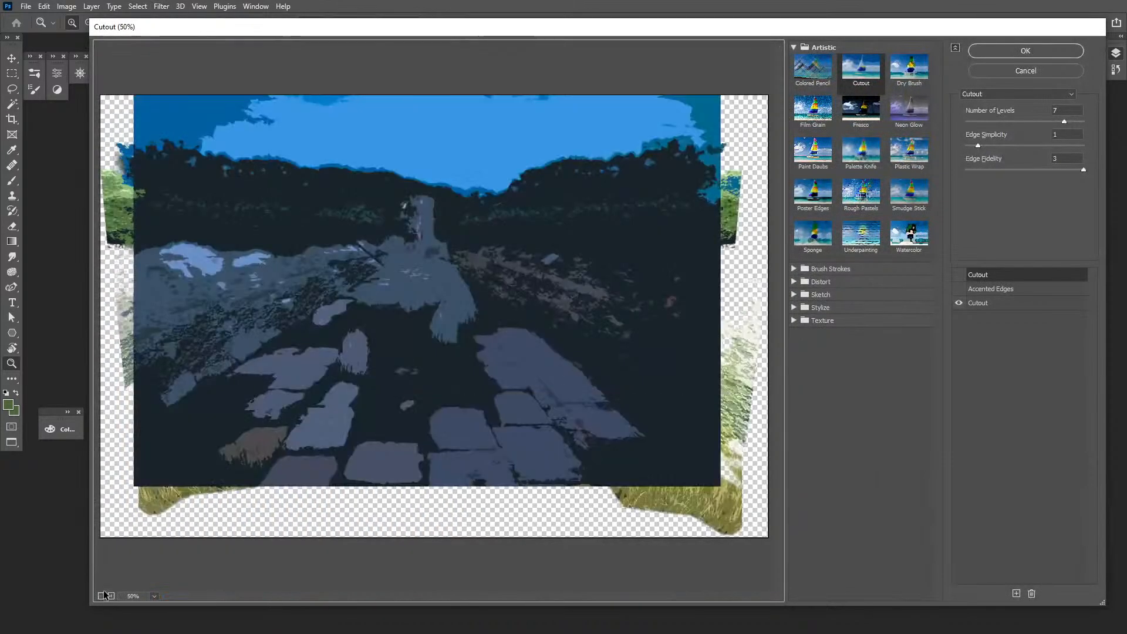
{"action": "left_click_drag", "start_coordinate": [1063, 122], "coordinate": [1083, 122]}
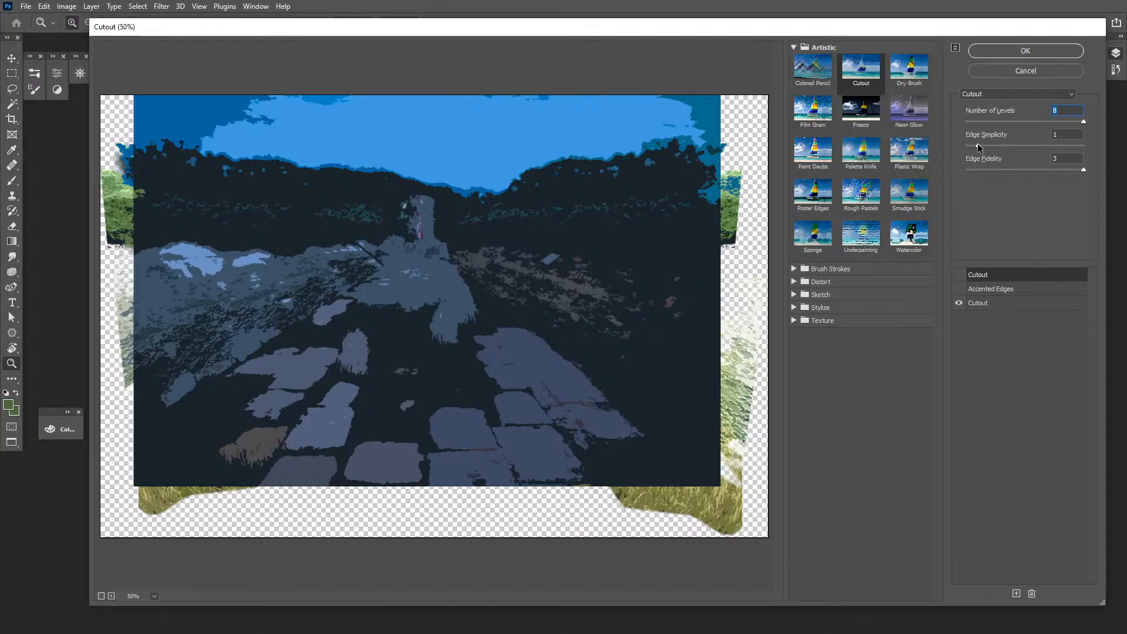
{"action": "left_click_drag", "start_coordinate": [978, 145], "coordinate": [959, 152]}
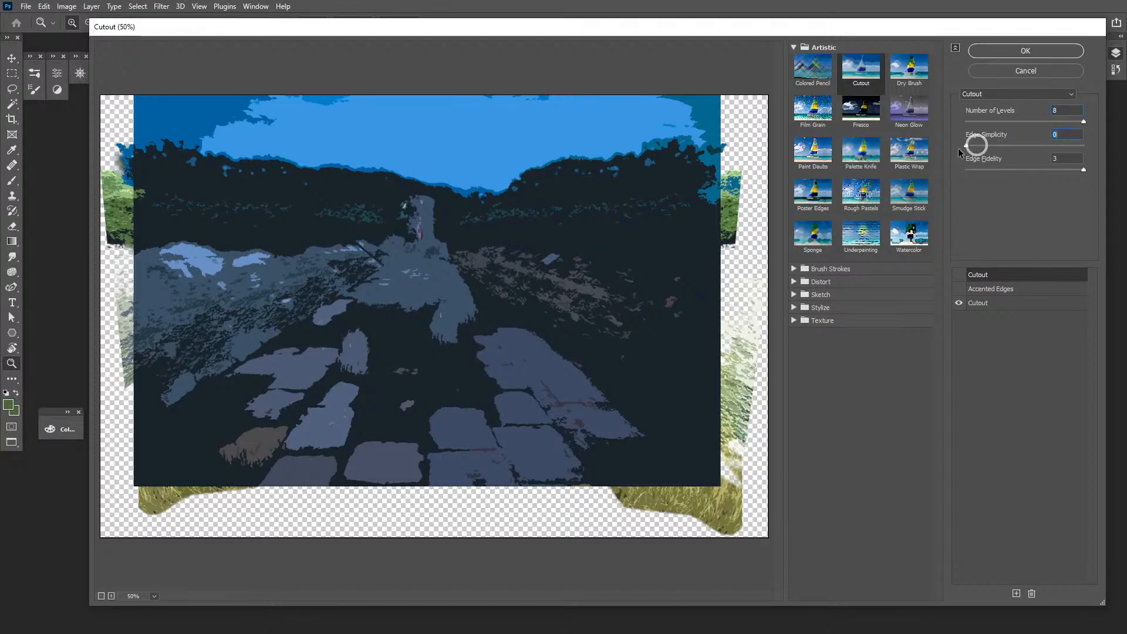
{"action": "left_click", "coordinate": [1083, 170]}
Set the lowest Cutout effect to 8 levels, Edge Simplicity 4 and Edge Fidelity 2, apply the filter, and compare the copy with the original
{"action": "left_click", "coordinate": [988, 303]}
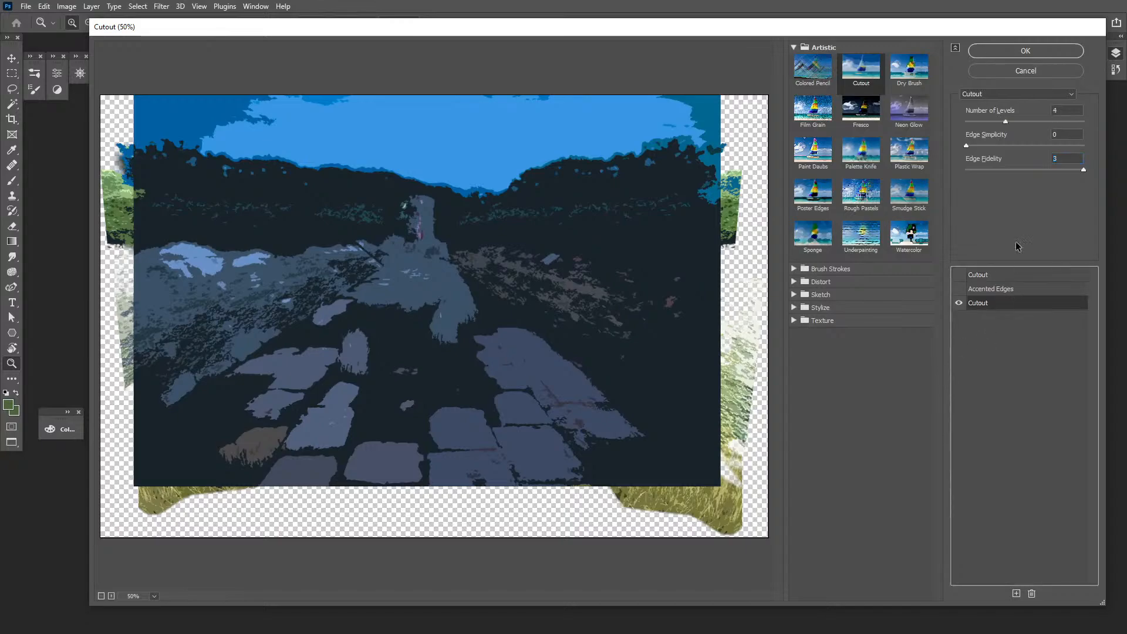
{"action": "left_click_drag", "start_coordinate": [1012, 119], "coordinate": [1085, 121]}
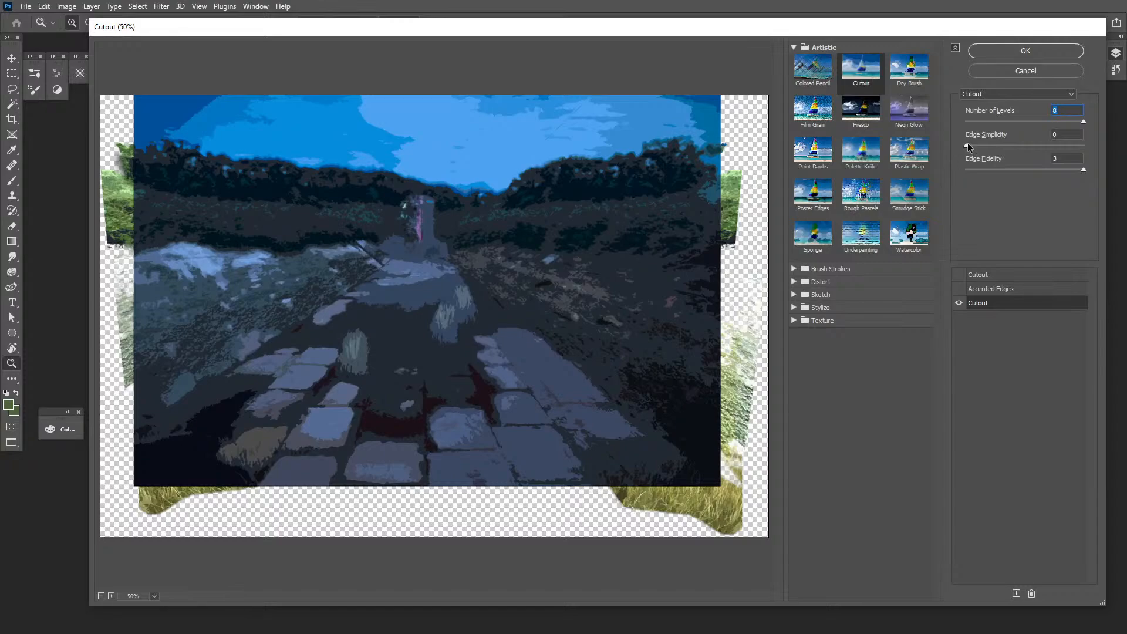
{"action": "left_click", "coordinate": [966, 145]}
{"action": "left_click_drag", "start_coordinate": [1069, 170], "coordinate": [1027, 171]}
{"action": "left_click_drag", "start_coordinate": [969, 145], "coordinate": [1019, 152]}
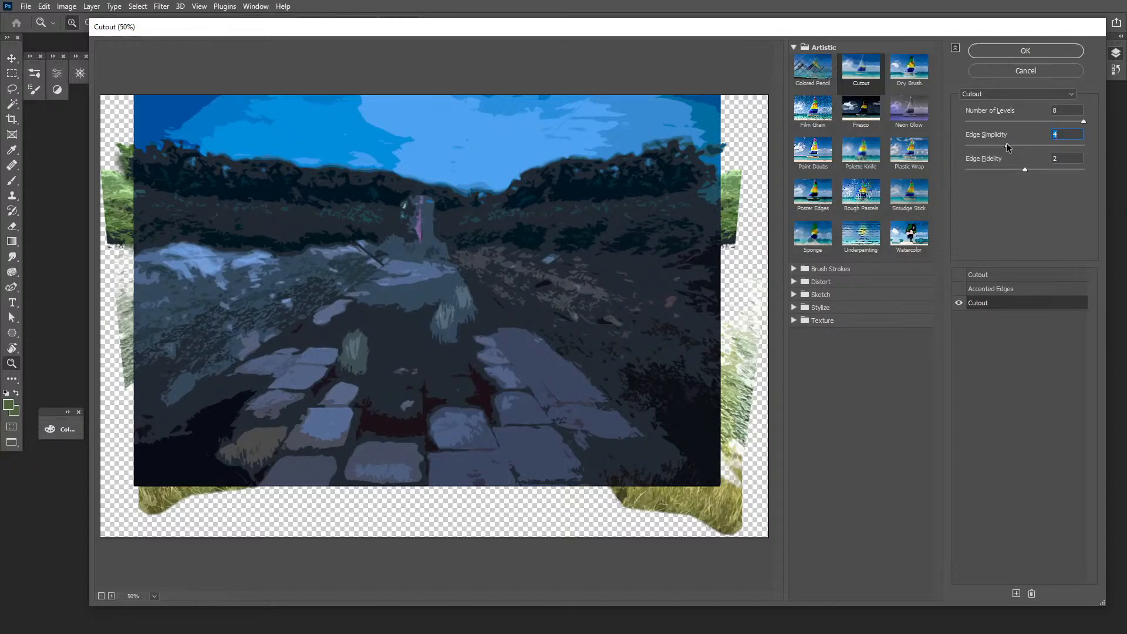
{"action": "left_click", "coordinate": [1027, 50]}
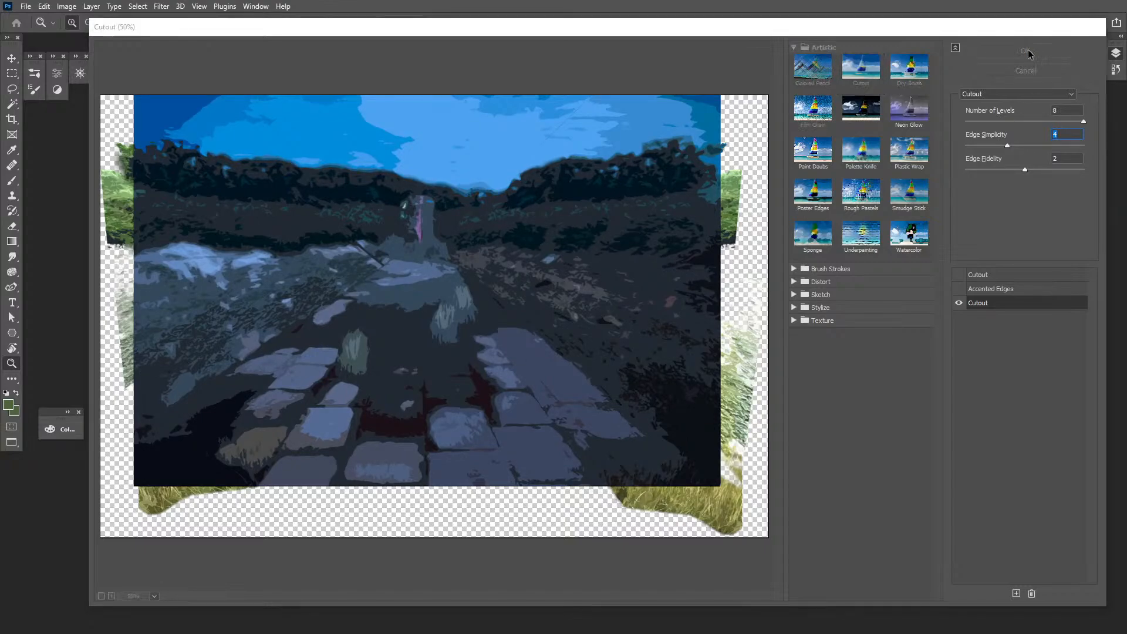
{"action": "left_click", "coordinate": [975, 157]}
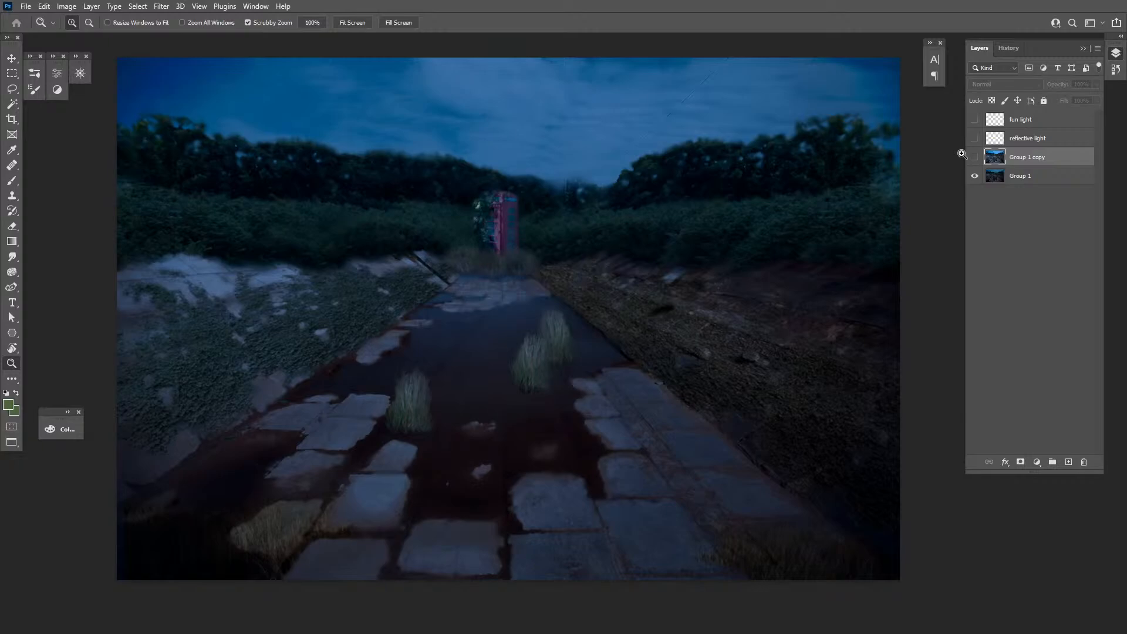
{"action": "left_click", "coordinate": [974, 157]}
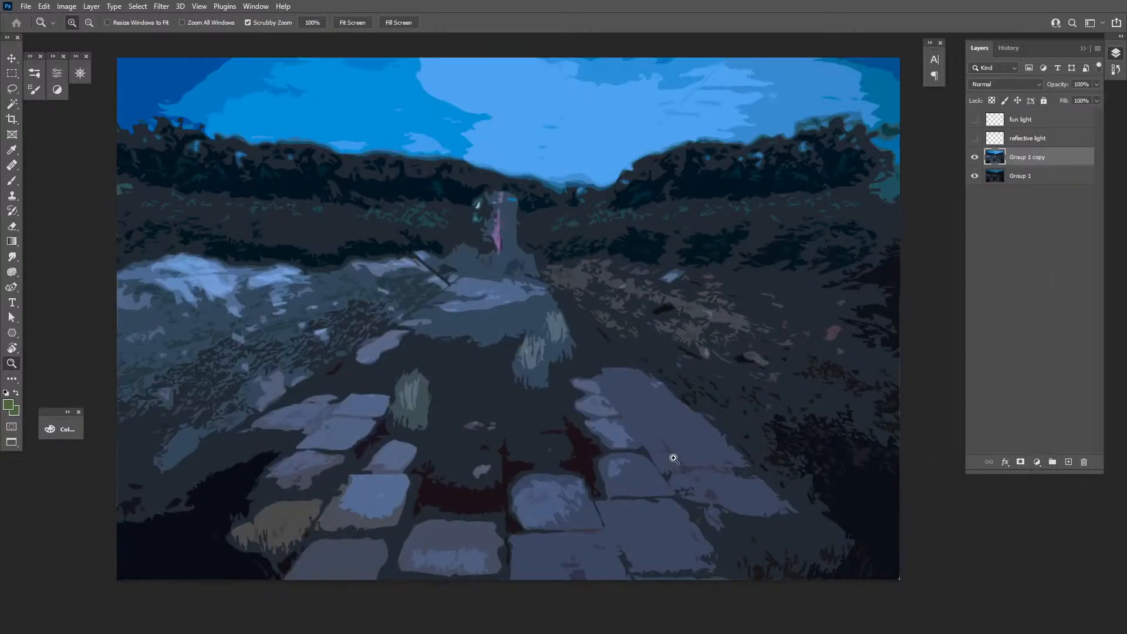
Darken the filtered copy with Levels, setting the midtone input to 0.81
{"action": "key", "text": "ctrl+l"}
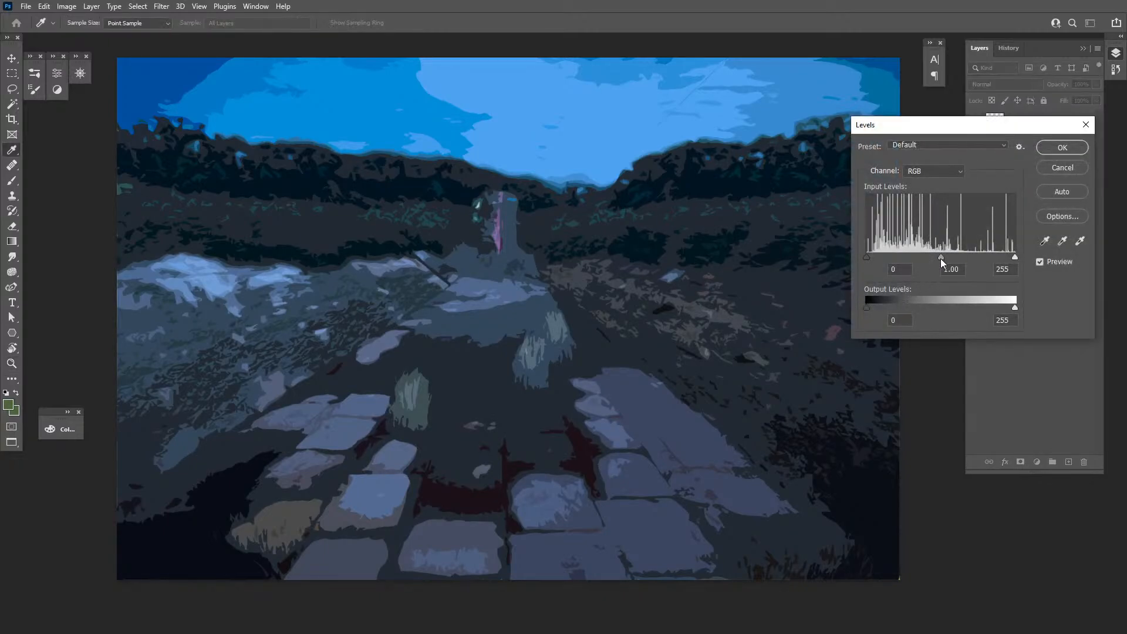
{"action": "left_click_drag", "start_coordinate": [942, 259], "coordinate": [949, 260]}
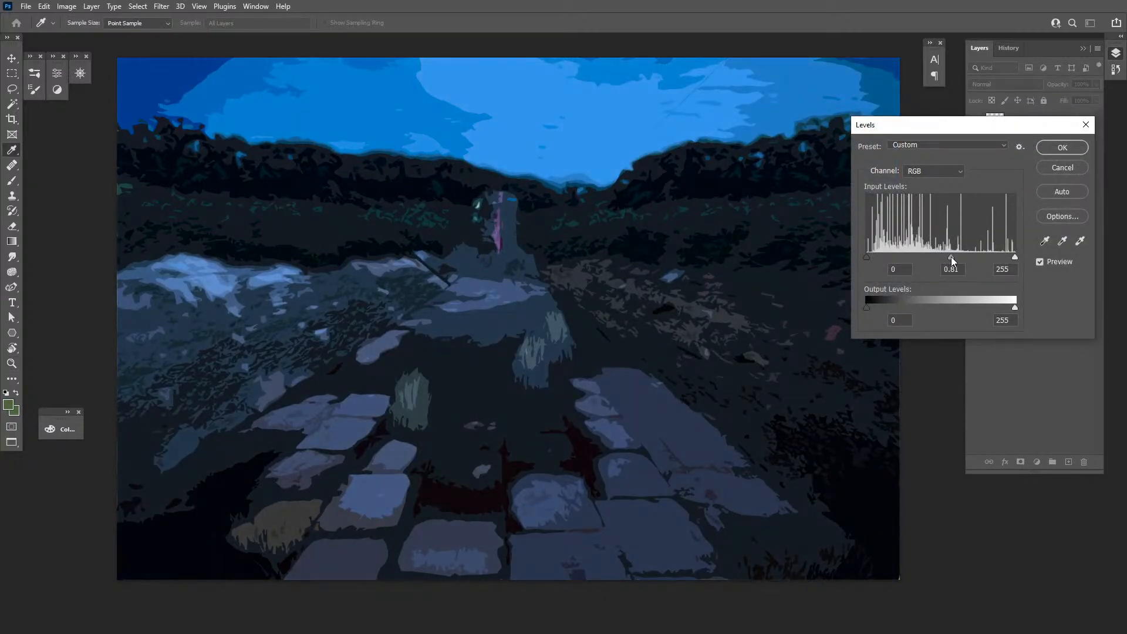
{"action": "left_click", "coordinate": [1062, 148]}
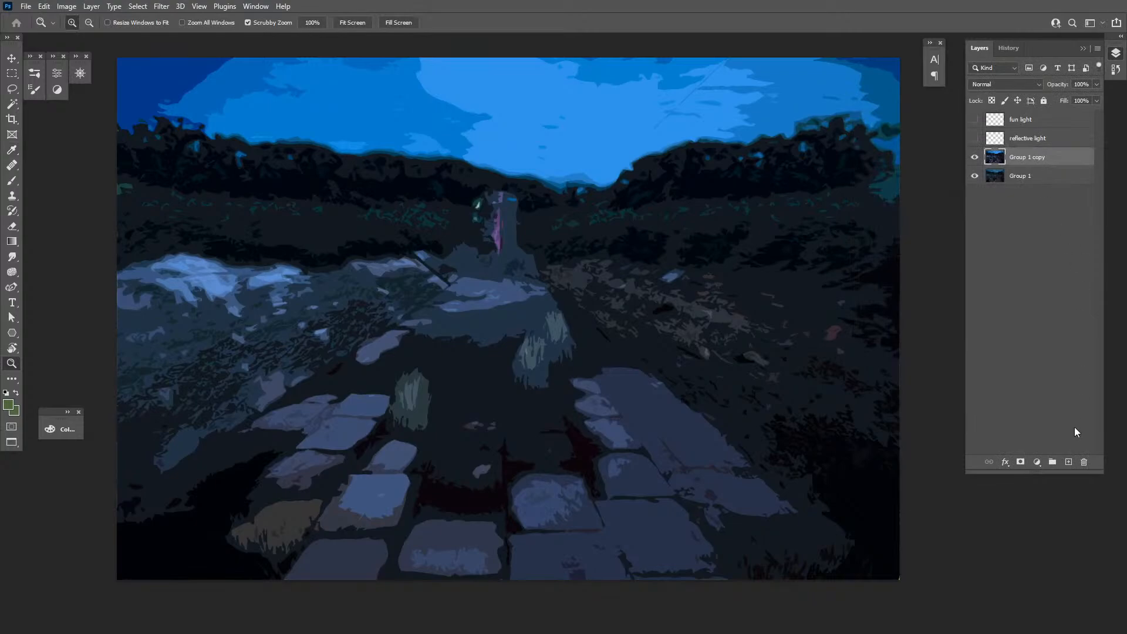
Add an empty layer above Group 1 copy and choose the leafyCartoony brush preset at 70 px
{"action": "left_click", "coordinate": [1068, 462]}
{"action": "key", "text": "b"}
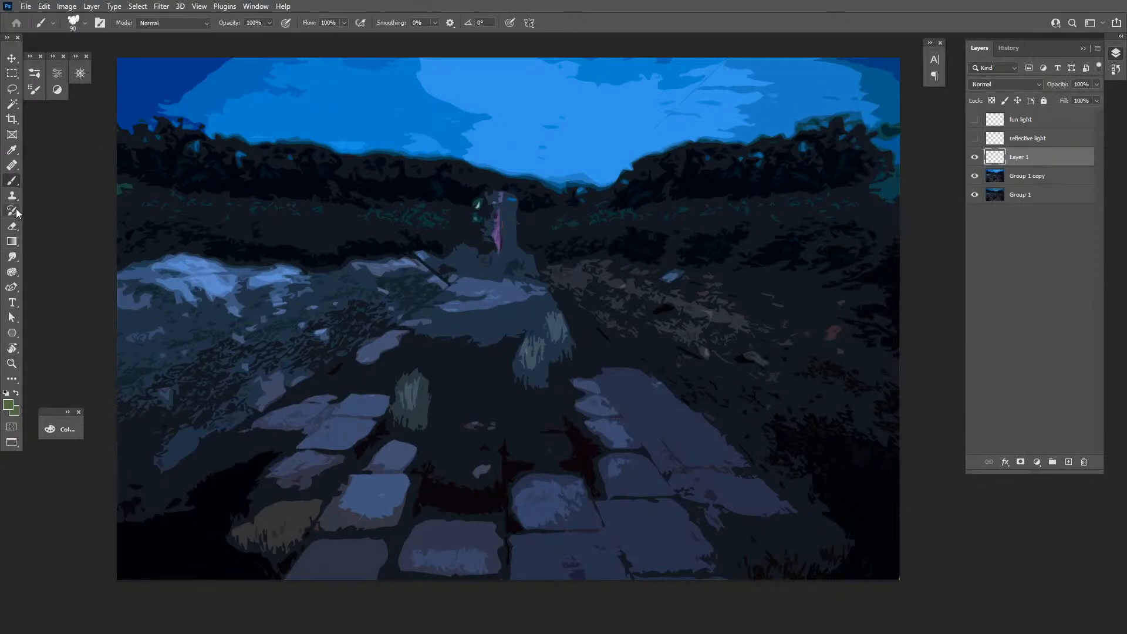
{"action": "left_click", "coordinate": [35, 73]}
{"action": "scroll", "coordinate": [354, 317], "scroll_direction": "down", "scroll_amount": 5}
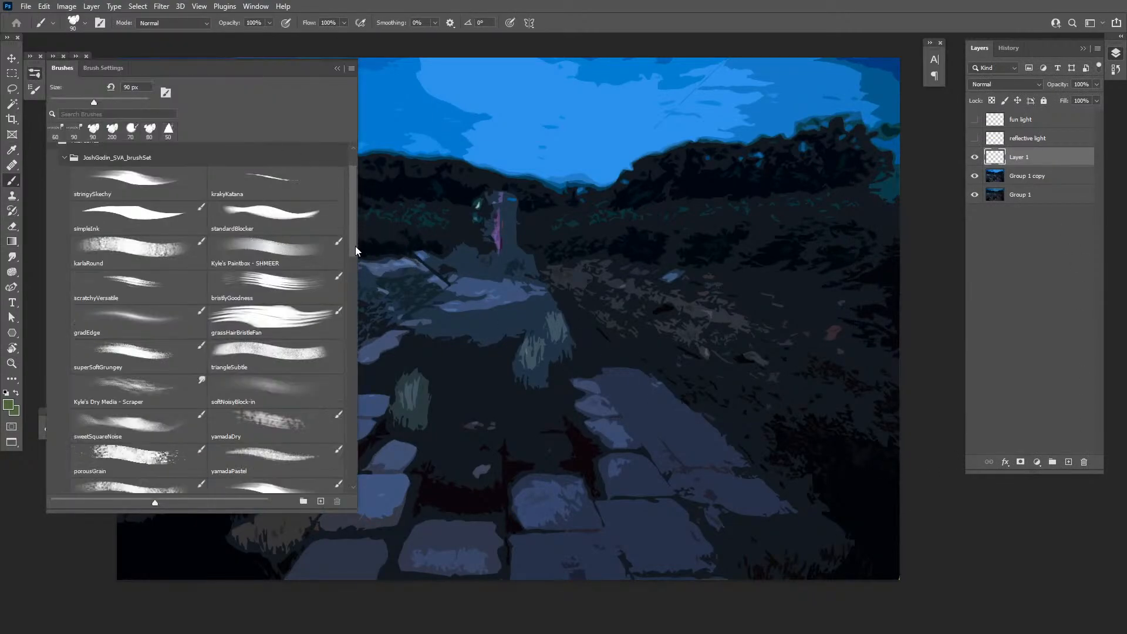
{"action": "scroll", "coordinate": [352, 344], "scroll_direction": "down", "scroll_amount": 2}
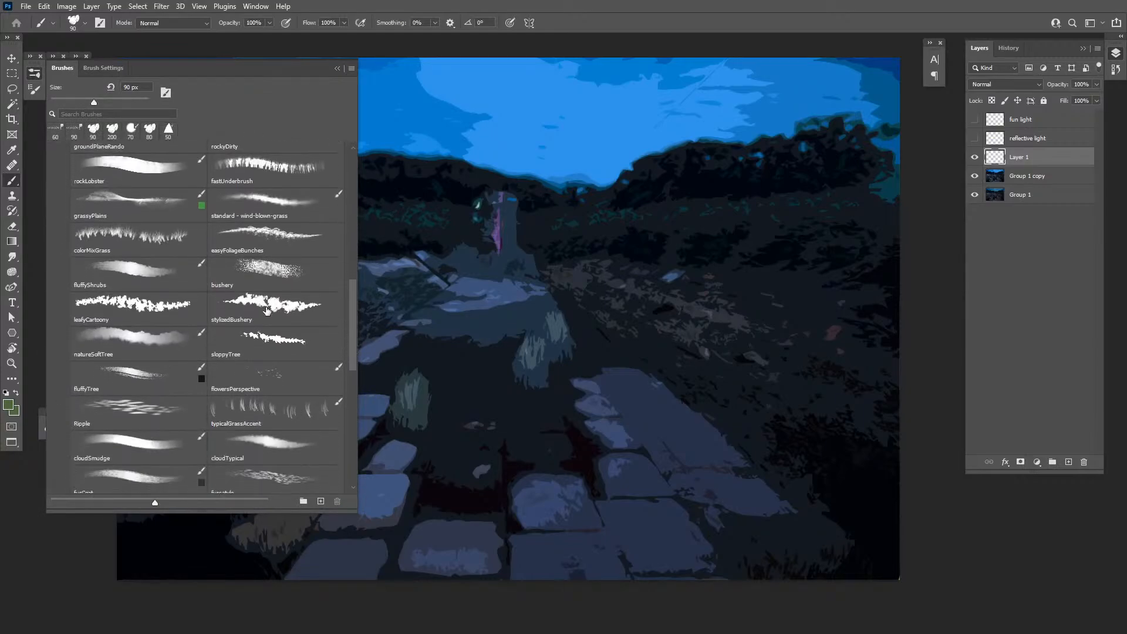
{"action": "left_click", "coordinate": [182, 317]}
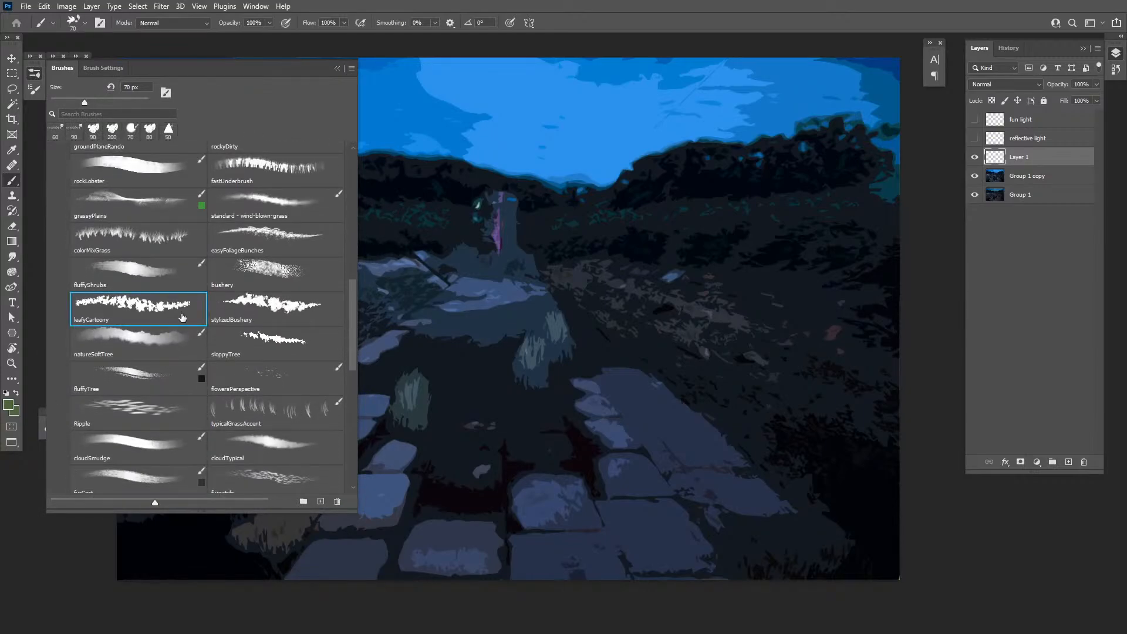
{"action": "left_click", "coordinate": [34, 72]}
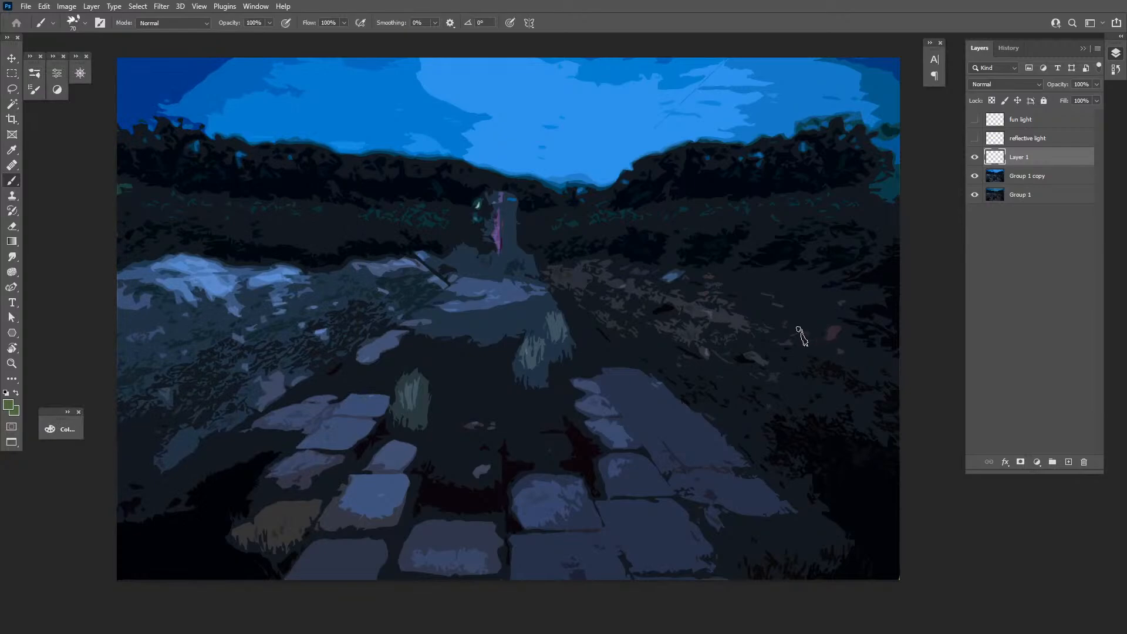
Try two leafy brush strokes over the hillside to the right of the path, undoing each one
{"action": "mouse_move", "coordinate": [751, 253]}
{"action": "left_mouse_down"}
{"action": "mouse_move", "coordinate": [675, 246]}
{"action": "mouse_move", "coordinate": [688, 351]}
{"action": "left_mouse_up"}
{"action": "key", "text": "ctrl+z"}
{"action": "mouse_move", "coordinate": [820, 316]}
{"action": "left_mouse_down"}
{"action": "mouse_move", "coordinate": [793, 355]}
{"action": "mouse_move", "coordinate": [768, 322]}
{"action": "left_mouse_up"}
{"action": "key", "text": "ctrl+z"}
Sample the dark color of the right-hand bushes for painting on Layer 1, lighten it, and test it with an undone stroke
{"action": "left_click", "coordinate": [1010, 181]}
{"action": "left_click", "coordinate": [1015, 161]}
{"action": "key", "text": "alt"}
{"action": "left_click", "coordinate": [851, 206], "text": "alt"}
{"action": "left_click", "coordinate": [57, 428]}
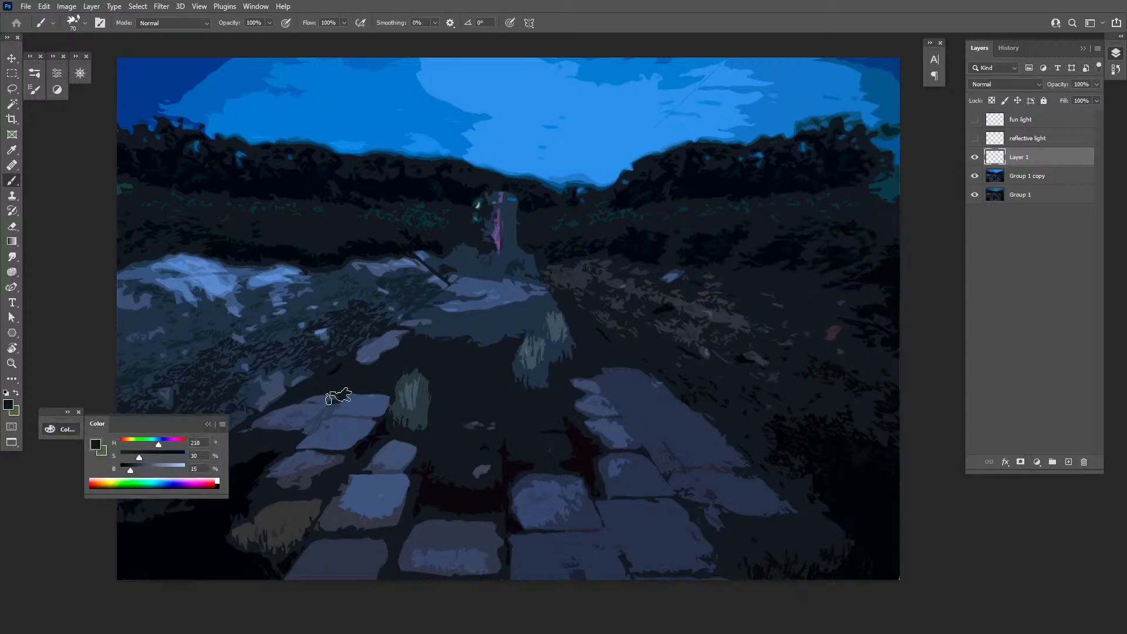
{"action": "left_click", "coordinate": [139, 465]}
{"action": "left_click_drag", "start_coordinate": [815, 218], "coordinate": [762, 216]}
{"action": "key", "text": "ctrl+z"}
Inspect the Color Dynamics settings of the leafyCartoony brush
{"action": "left_click", "coordinate": [35, 73]}
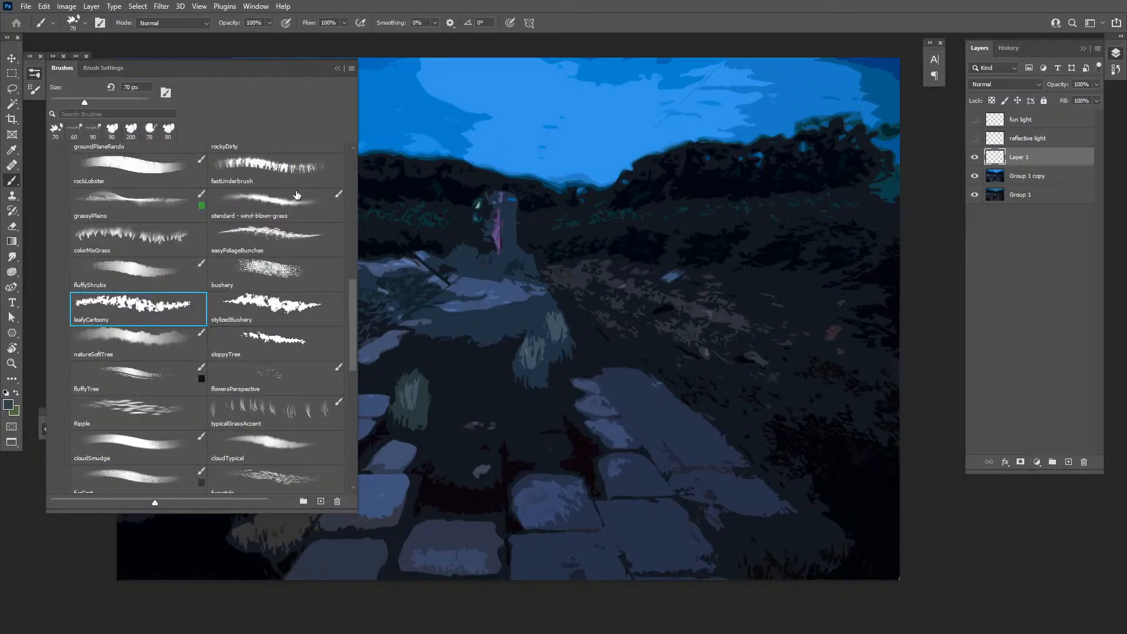
{"action": "left_click", "coordinate": [103, 67]}
{"action": "left_click", "coordinate": [85, 163]}
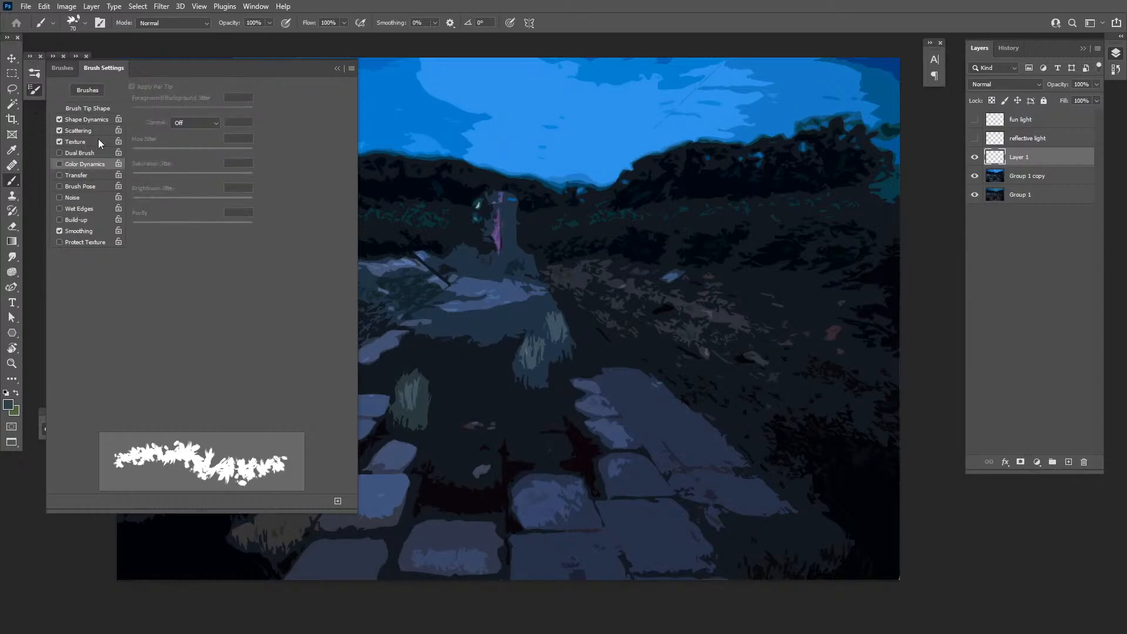
{"action": "left_click", "coordinate": [34, 87]}
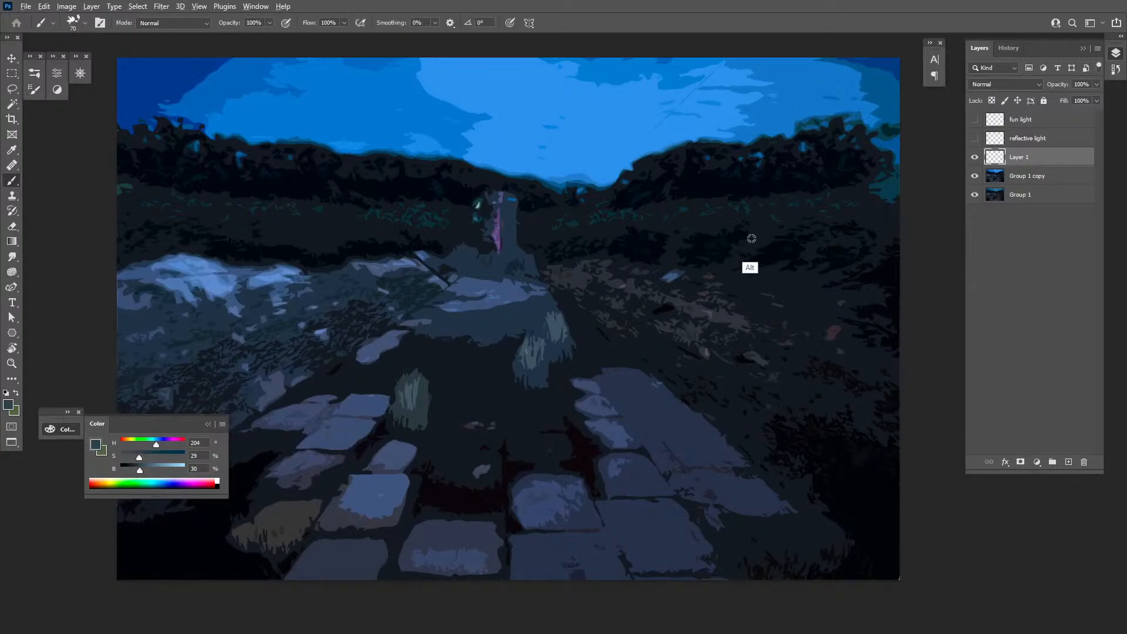
Sample the dark tone of the field right of the telephone box and set it to 38% saturation and 20% brightness
{"action": "left_click", "coordinate": [764, 222], "text": "alt"}
{"action": "left_click", "coordinate": [145, 456]}
{"action": "left_click", "coordinate": [136, 469]}
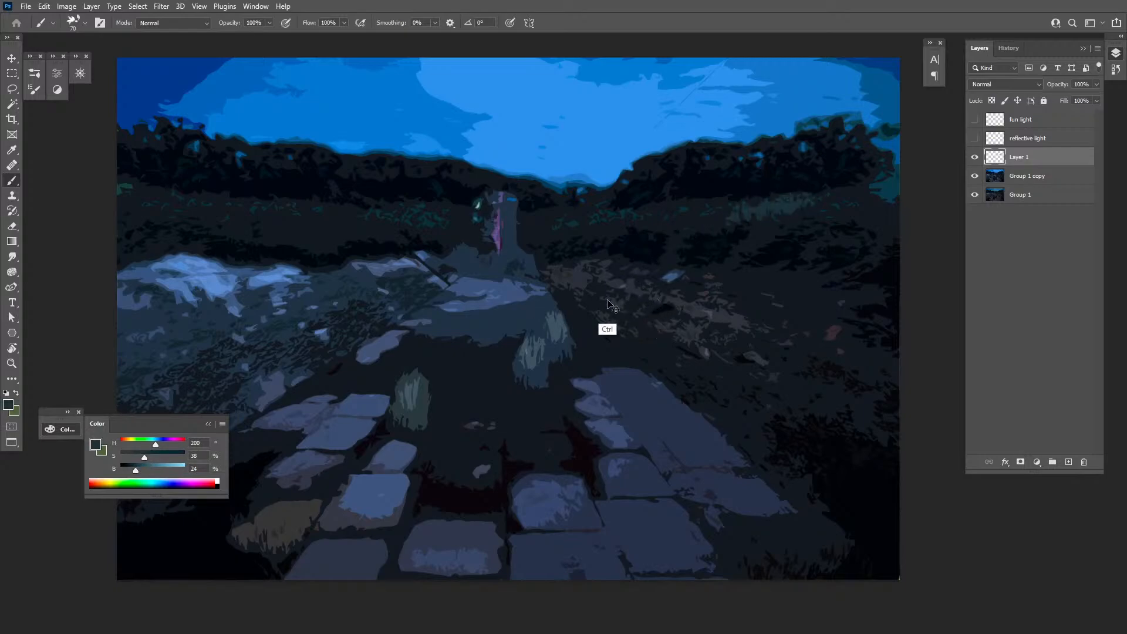
{"action": "left_click", "coordinate": [130, 468]}
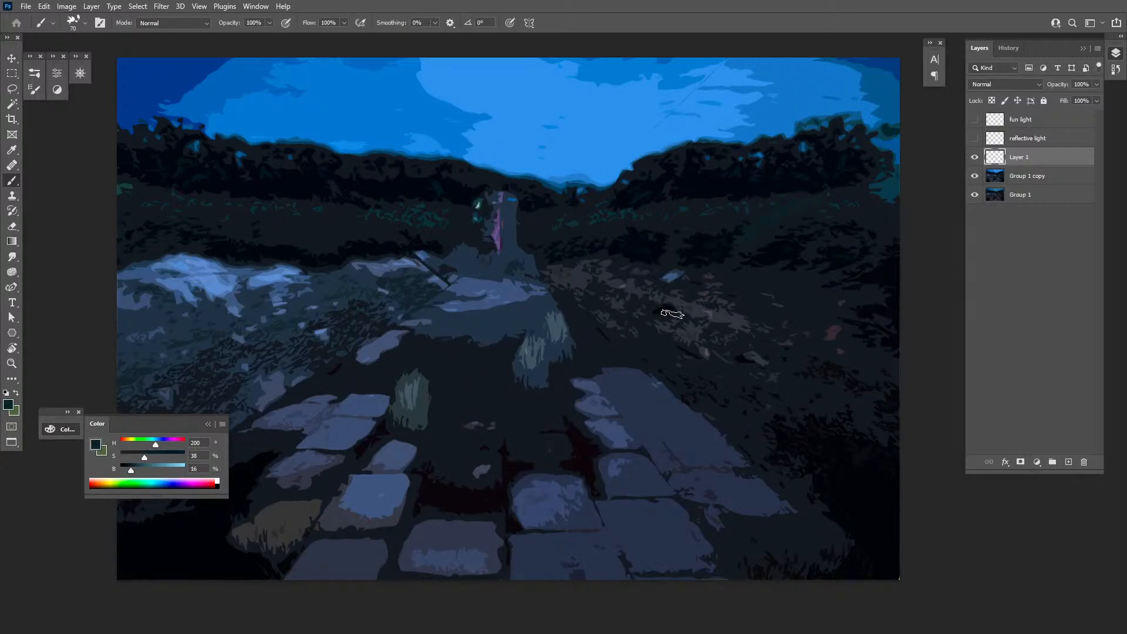
{"action": "left_click", "coordinate": [203, 469]}
{"action": "type", "text": "18"}
{"action": "type", "text": "20"}
Paint leafy foliage over the distant fields on both sides of the telephone box, varying the brush size and ending at 90 px
{"action": "key", "text": "bracketright"}
{"action": "key", "text": "bracketright"}
{"action": "key", "text": "bracketright"}
{"action": "key", "text": "bracketright"}
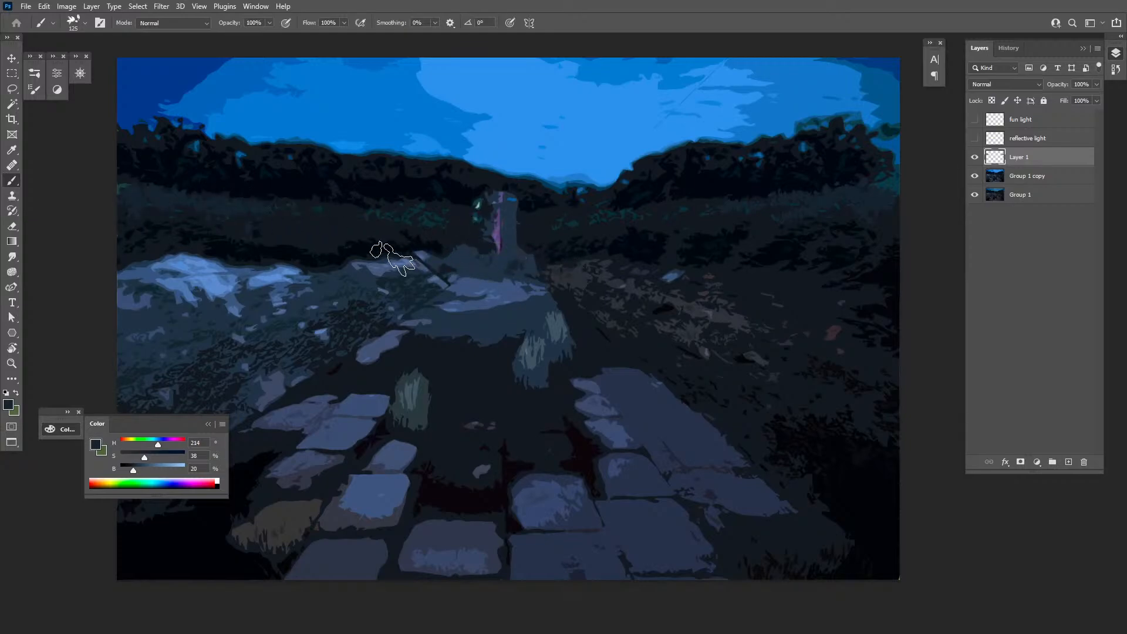
{"action": "key", "text": "bracketleft"}
{"action": "key", "text": "bracketleft"}
{"action": "key", "text": "bracketleft"}
{"action": "key", "text": "bracketleft"}
{"action": "key", "text": "bracketleft"}
{"action": "key", "text": "bracketleft"}
{"action": "key", "text": "bracketleft"}
{"action": "key", "text": "bracketright"}
{"action": "key", "text": "bracketright"}
{"action": "key", "text": "bracketright"}
{"action": "key", "text": "bracketright"}
{"action": "key", "text": "bracketright"}
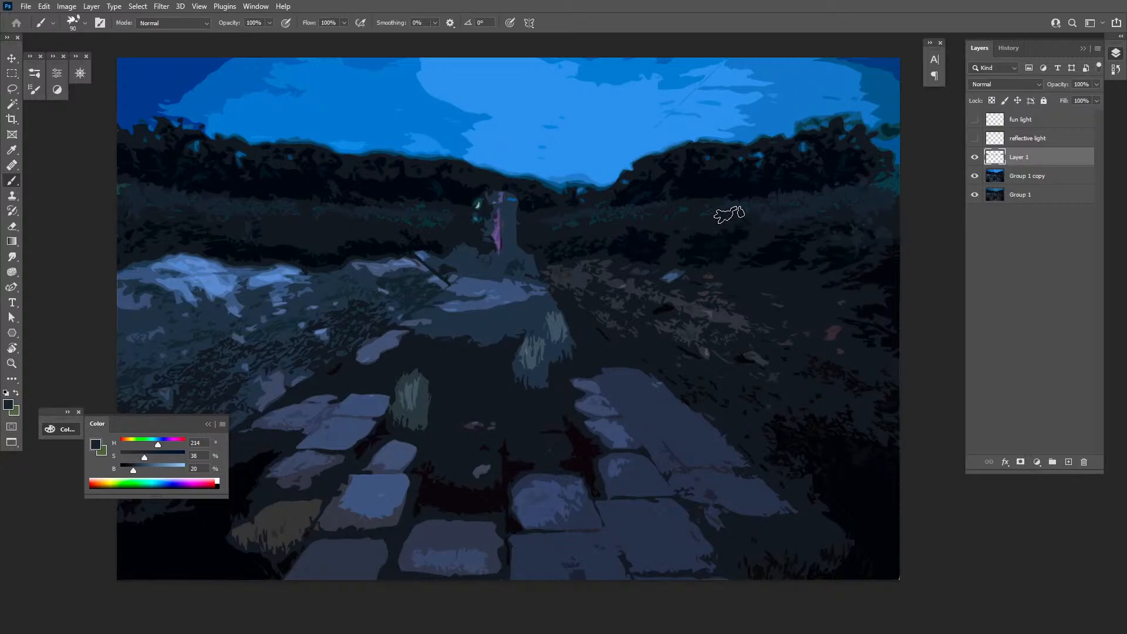
Outline the ground to the right of the stone path with the Lasso tool
{"action": "key", "text": "l"}
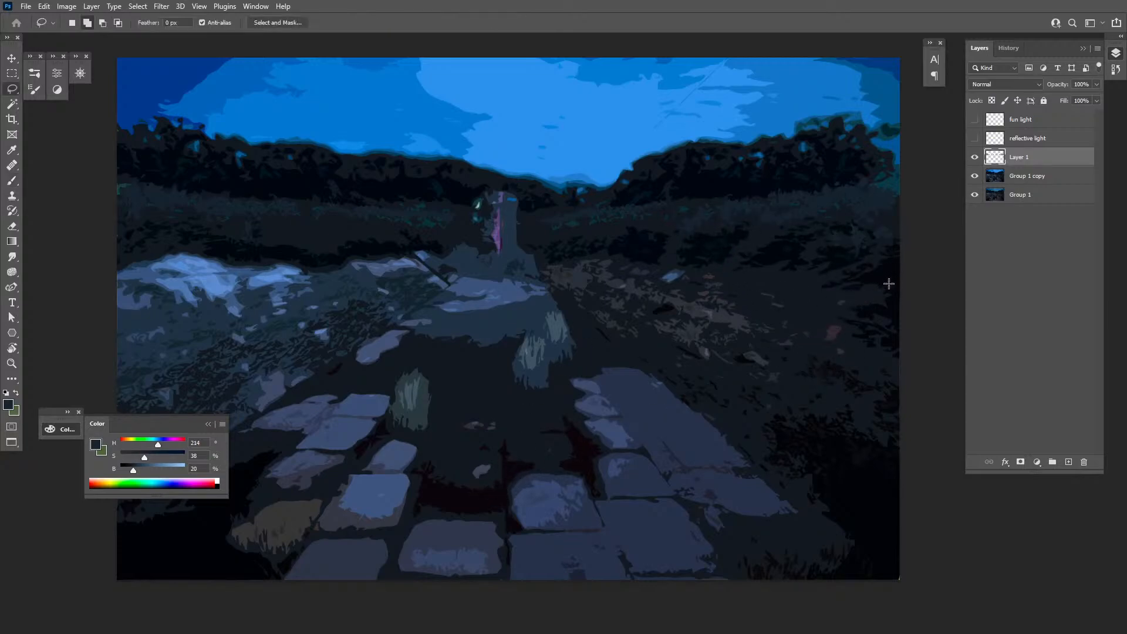
{"action": "mouse_move", "coordinate": [864, 287]}
{"action": "left_mouse_down"}
{"action": "mouse_move", "coordinate": [855, 262]}
{"action": "mouse_move", "coordinate": [743, 254]}
{"action": "mouse_move", "coordinate": [609, 250]}
{"action": "mouse_move", "coordinate": [542, 270]}
{"action": "mouse_move", "coordinate": [543, 295]}
{"action": "mouse_move", "coordinate": [896, 533]}
{"action": "mouse_move", "coordinate": [912, 297]}
{"action": "left_mouse_up"}
{"action": "mouse_move", "coordinate": [540, 293]}
{"action": "left_mouse_down"}
{"action": "mouse_move", "coordinate": [712, 430]}
{"action": "mouse_move", "coordinate": [921, 329]}
{"action": "mouse_move", "coordinate": [886, 284]}
{"action": "mouse_move", "coordinate": [896, 284]}
{"action": "left_mouse_up"}
Sample the selected bank's dark color and switch to a round-tipped brush preset at 70 px
{"action": "key", "text": "b"}
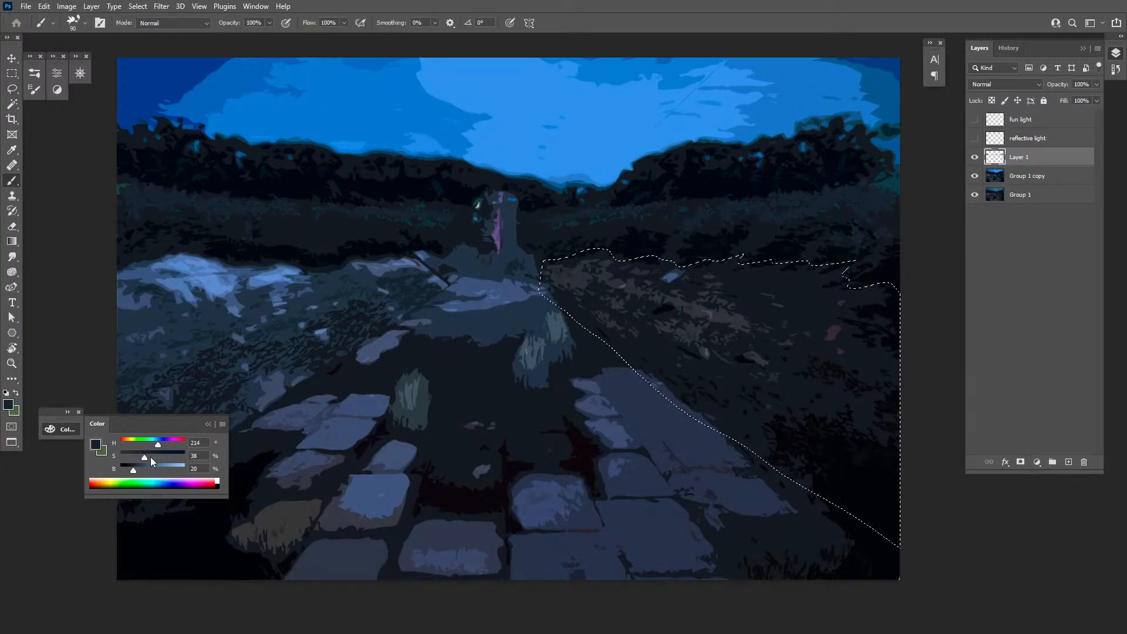
{"action": "left_click", "coordinate": [796, 326], "text": "alt"}
{"action": "left_click", "coordinate": [34, 73]}
{"action": "left_click", "coordinate": [352, 193]}
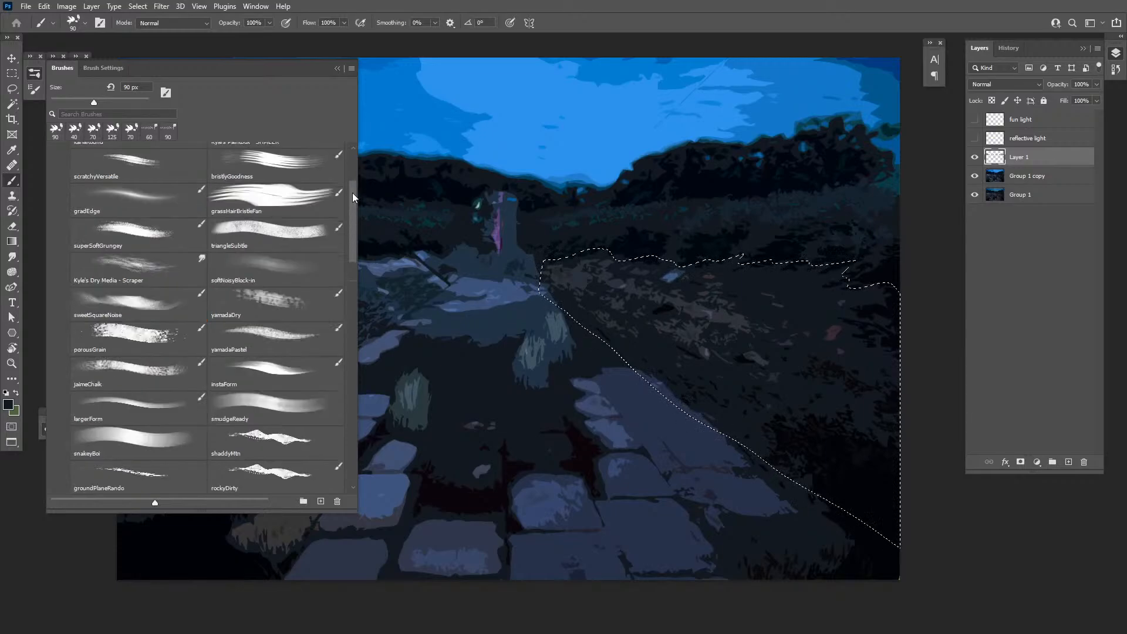
{"action": "left_click", "coordinate": [352, 193]}
{"action": "left_click", "coordinate": [141, 269]}
{"action": "left_click", "coordinate": [35, 75]}
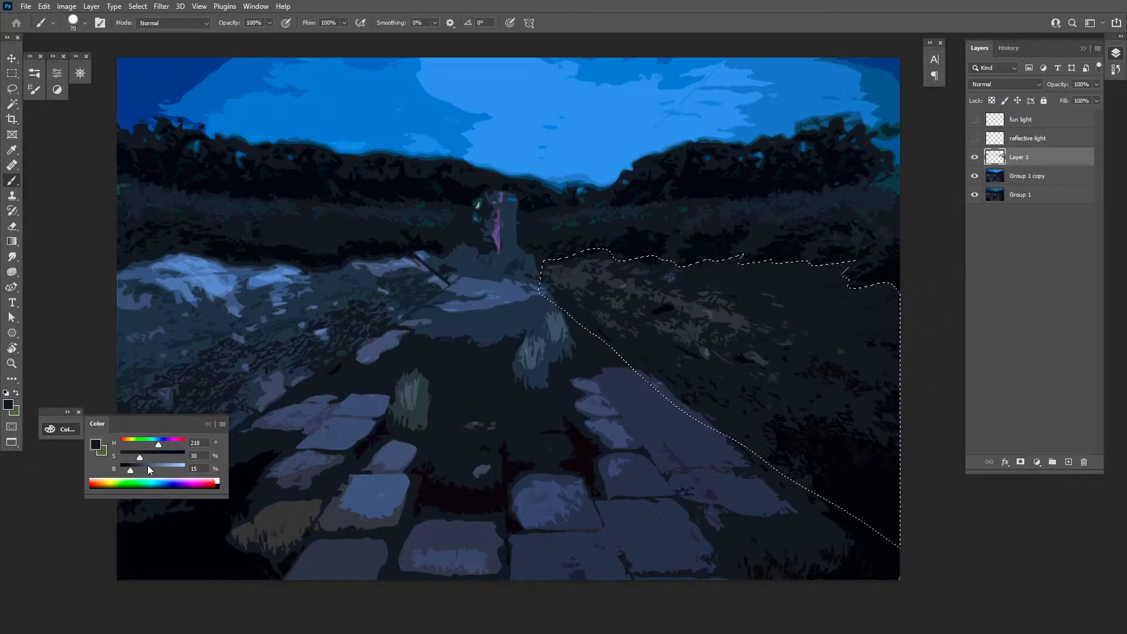
Set the color to hue 228, saturation 35%, brightness 31%, paint the selected right bank with it, and deselect
{"action": "left_click_drag", "start_coordinate": [137, 457], "coordinate": [132, 458]}
{"action": "left_click_drag", "start_coordinate": [130, 470], "coordinate": [138, 470]}
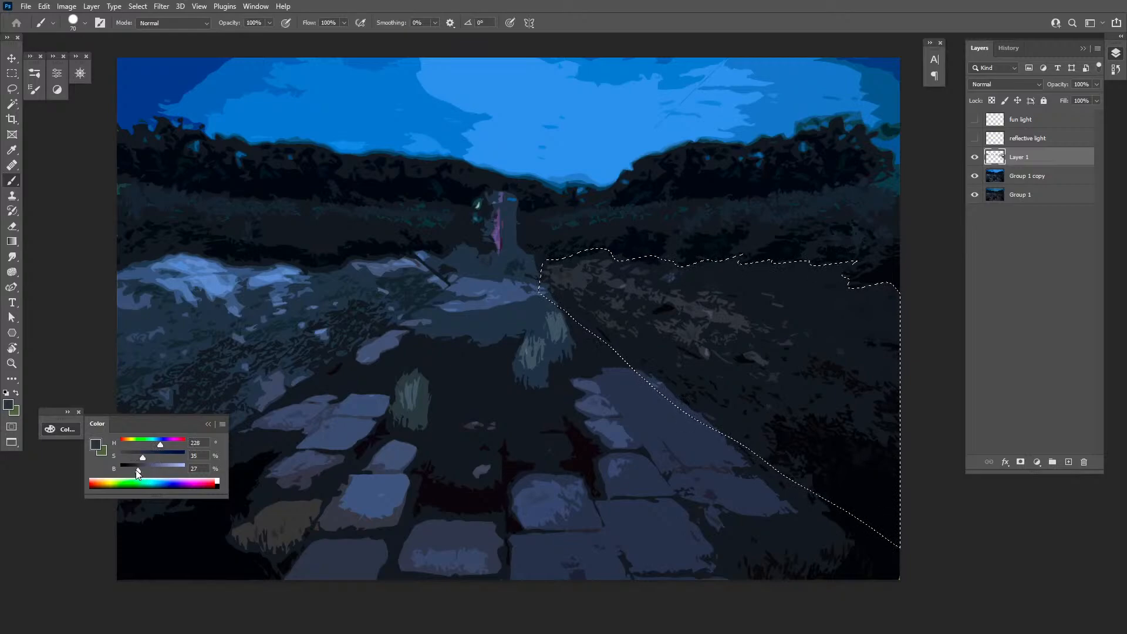
{"action": "left_click_drag", "start_coordinate": [134, 470], "coordinate": [140, 469]}
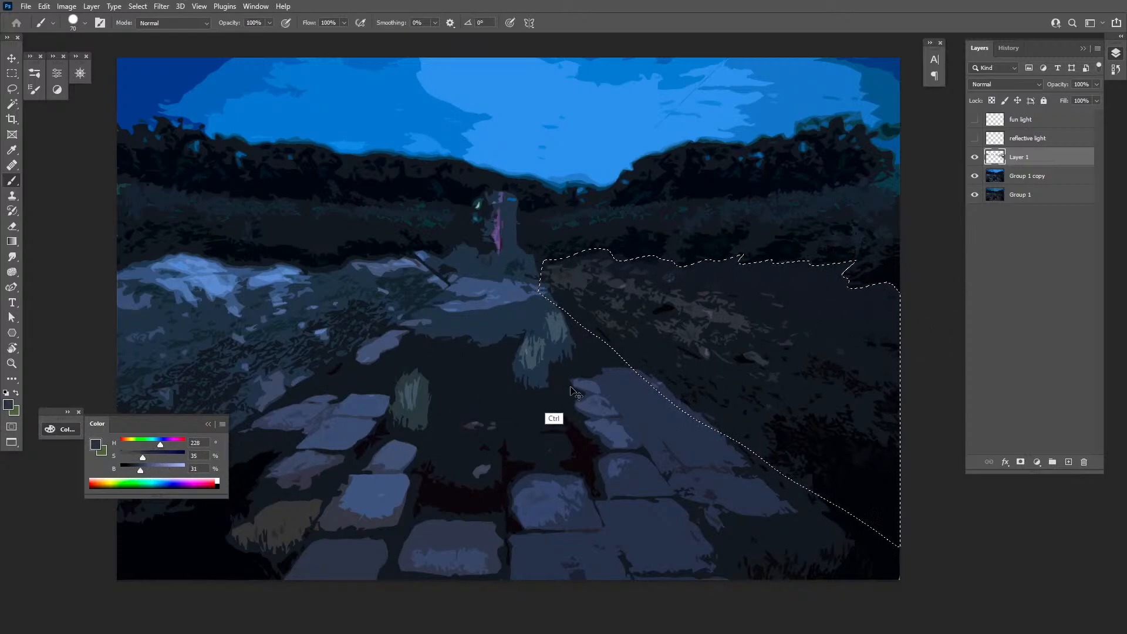
{"action": "key", "text": "ctrl+d"}
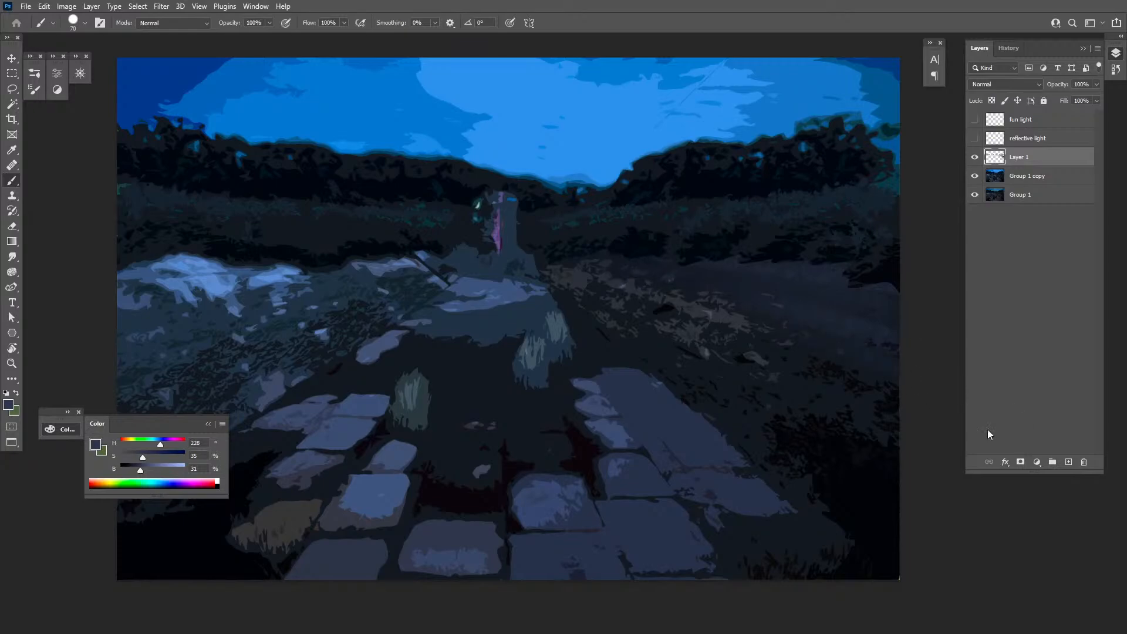
Enlarge the brush to 200 px and outline the bluish bank left of the path with the Lasso tool
{"action": "key", "text": "bracketright"}
{"action": "key", "text": "bracketright"}
{"action": "key", "text": "bracketright"}
{"action": "key", "text": "bracketright"}
{"action": "key", "text": "ctrl+space"}
{"action": "double_click", "coordinate": [839, 279]}
{"action": "left_click", "coordinate": [838, 279], "text": "ctrl"}
{"action": "left_click_drag", "start_coordinate": [815, 301], "coordinate": [799, 351]}
{"action": "left_click", "coordinate": [748, 407], "text": "alt"}
{"action": "left_click", "coordinate": [748, 406], "text": "alt"}
{"action": "left_click", "coordinate": [748, 405], "text": "alt"}
{"action": "left_click", "coordinate": [748, 406], "text": "alt"}
{"action": "left_click", "coordinate": [748, 405], "text": "alt"}
{"action": "left_click_drag", "start_coordinate": [657, 434], "coordinate": [826, 402]}
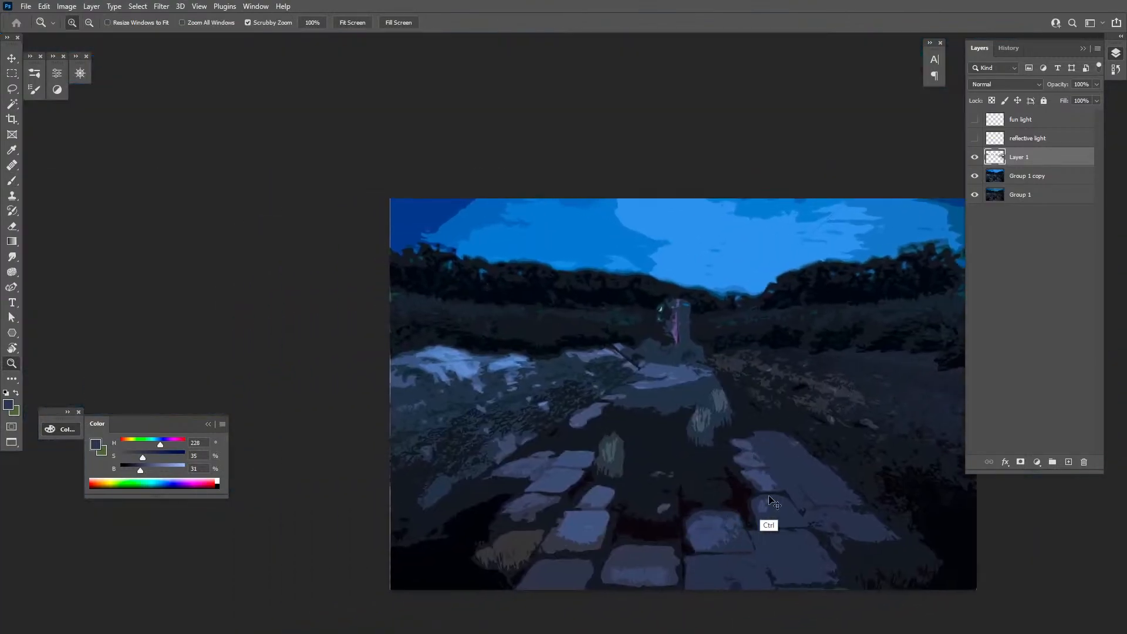
{"action": "left_click_drag", "start_coordinate": [787, 469], "coordinate": [666, 452]}
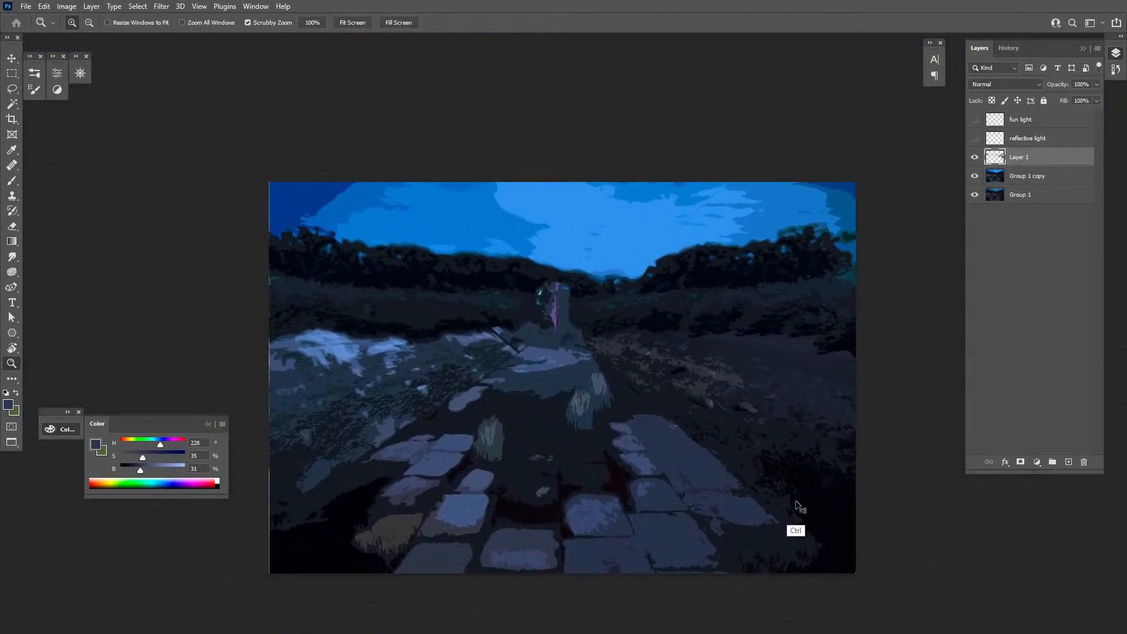
{"action": "left_click_drag", "start_coordinate": [486, 430], "coordinate": [673, 434]}
{"action": "left_click", "coordinate": [644, 366], "text": "ctrl"}
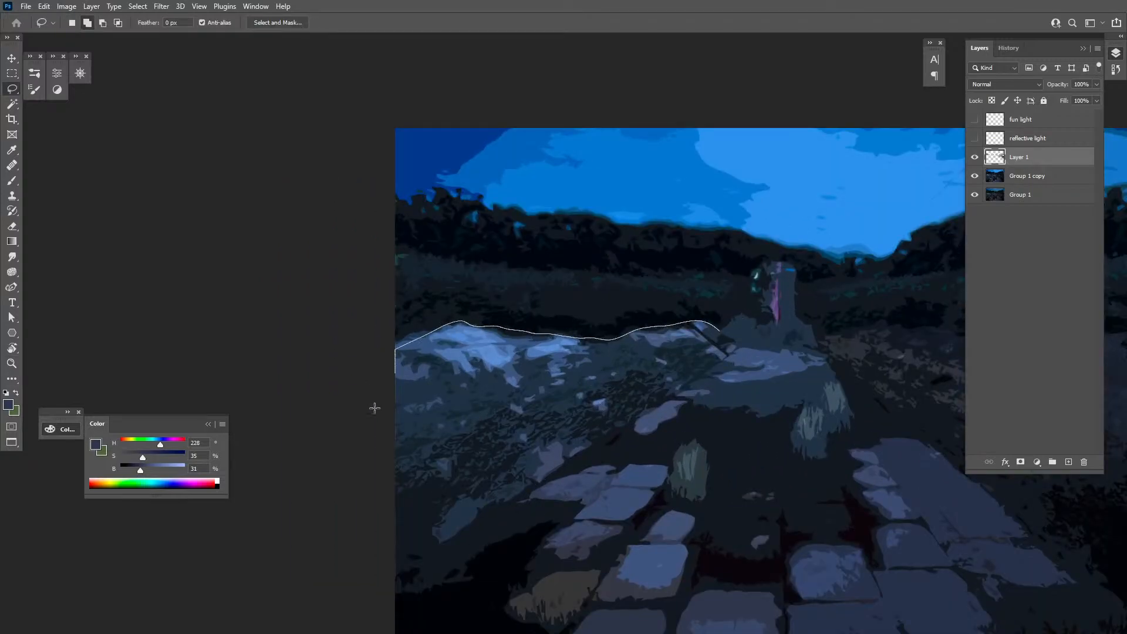
{"action": "left_click_drag", "start_coordinate": [579, 452], "coordinate": [733, 352]}
Paint over the selected left bank's bright patches with dark blues sampled from the picture, and clear the selection
{"action": "key", "text": "b"}
{"action": "left_click", "coordinate": [429, 390], "text": "alt"}
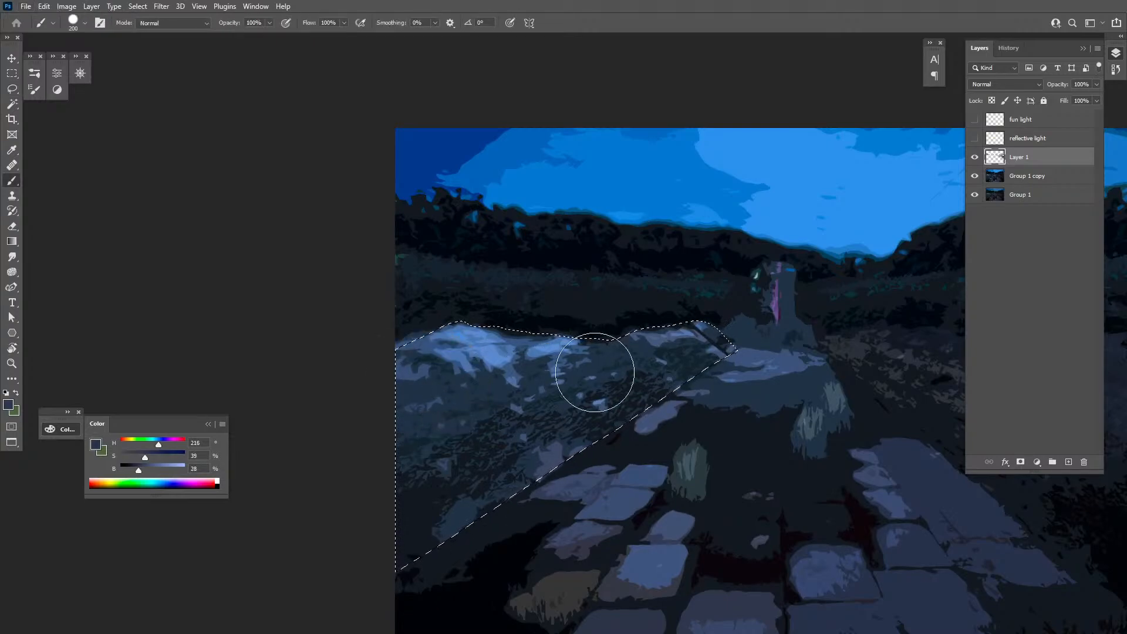
{"action": "left_click_drag", "start_coordinate": [565, 351], "coordinate": [455, 358]}
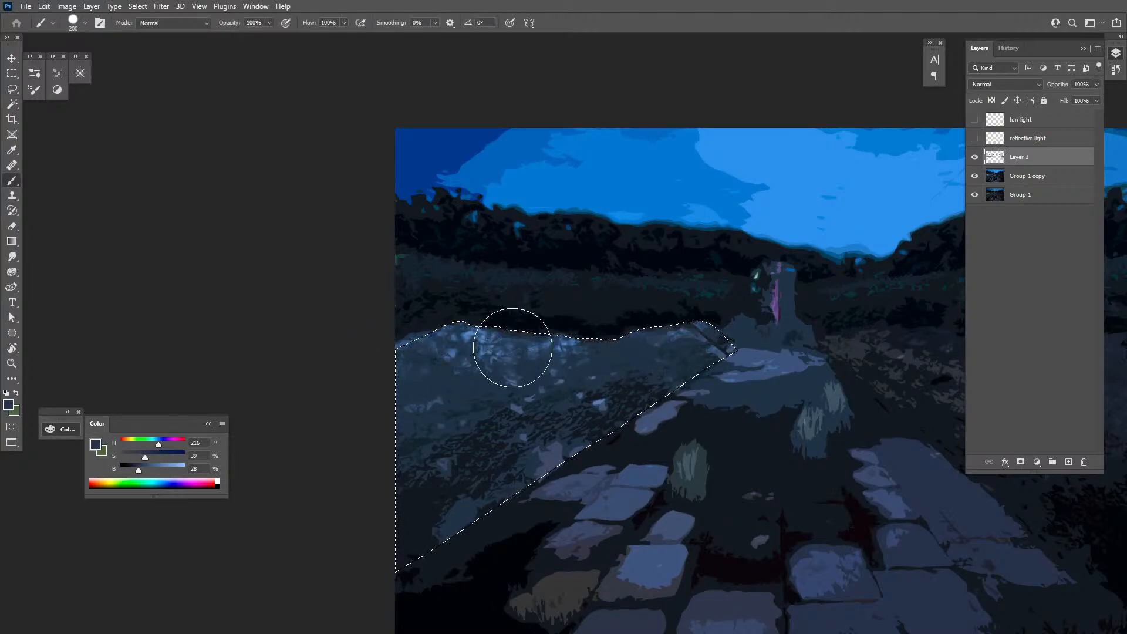
{"action": "left_click", "coordinate": [664, 372], "text": "alt"}
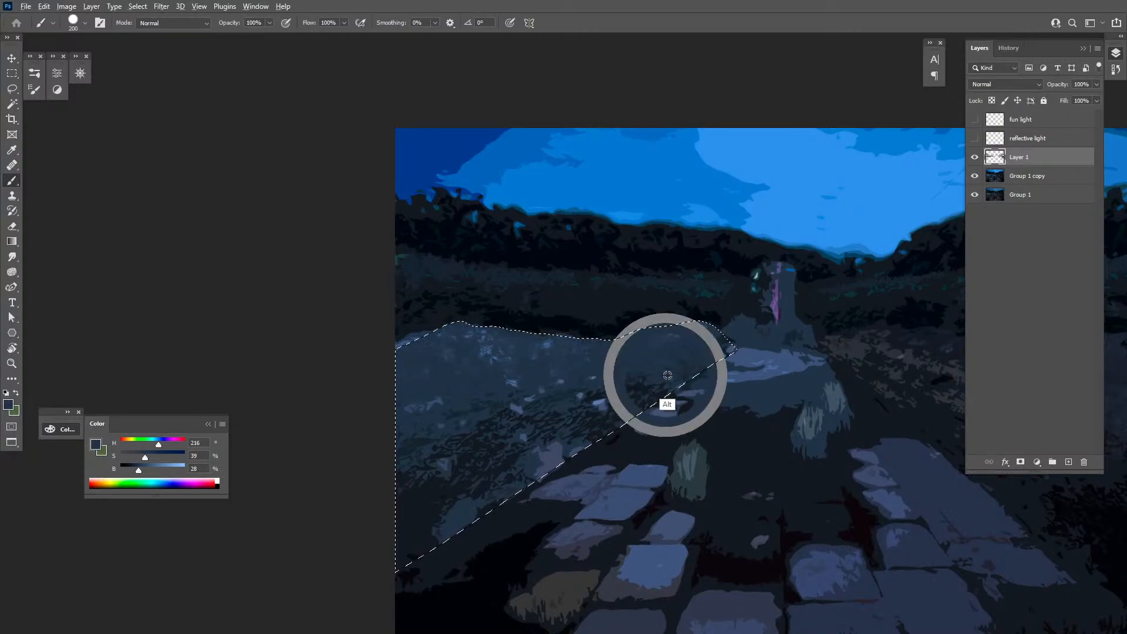
{"action": "left_click", "coordinate": [619, 399], "text": "alt"}
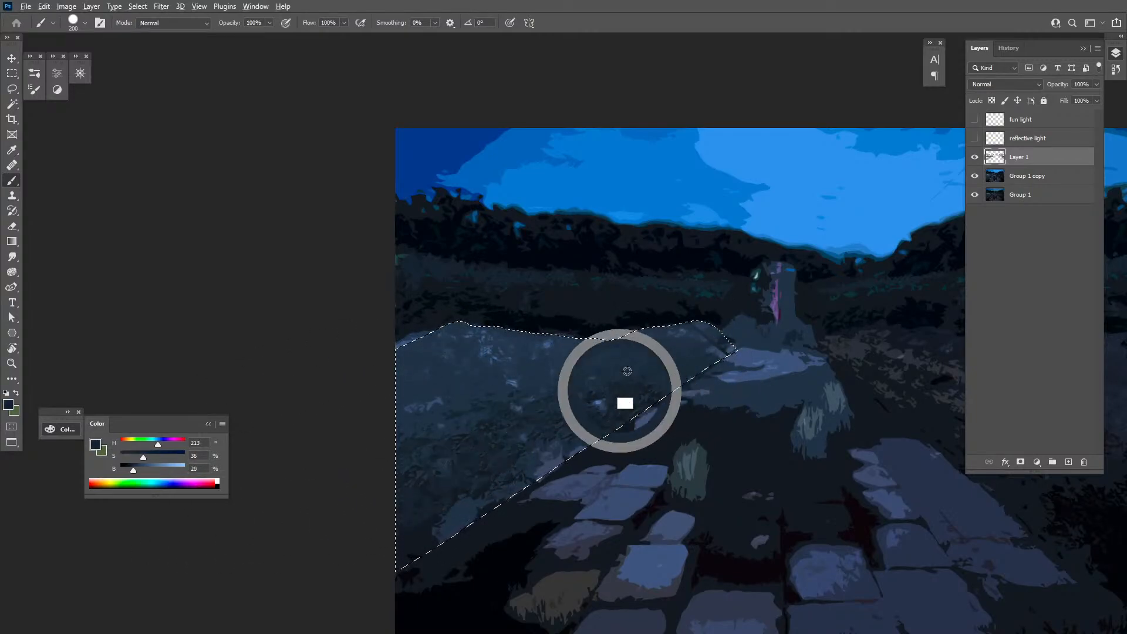
{"action": "left_click", "coordinate": [611, 367], "text": "alt"}
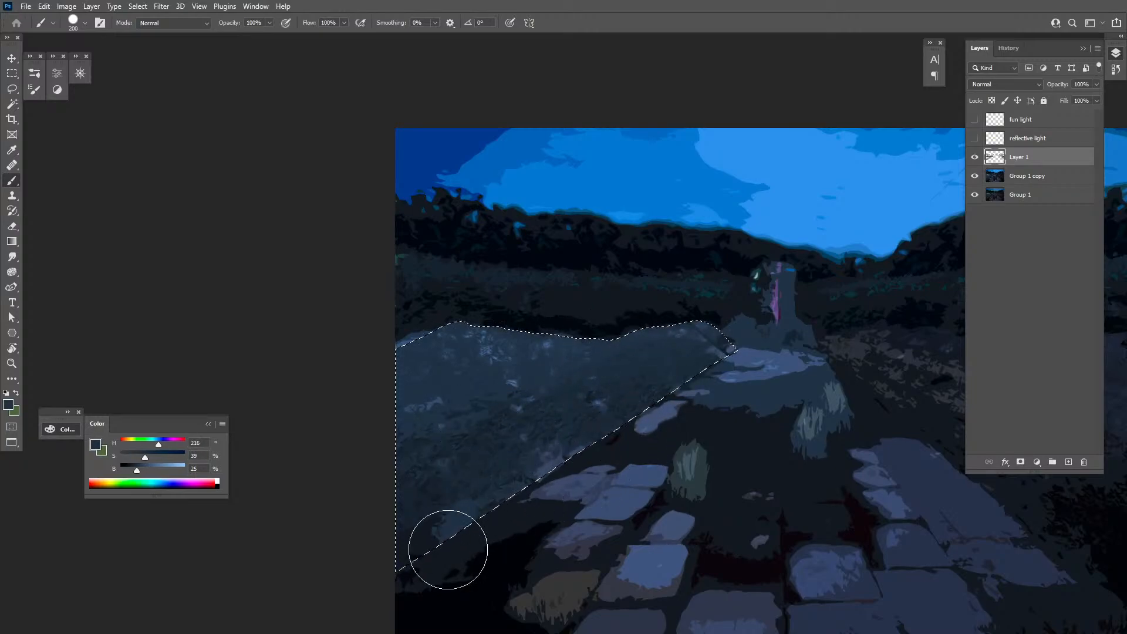
{"action": "left_click", "coordinate": [579, 417], "text": "alt"}
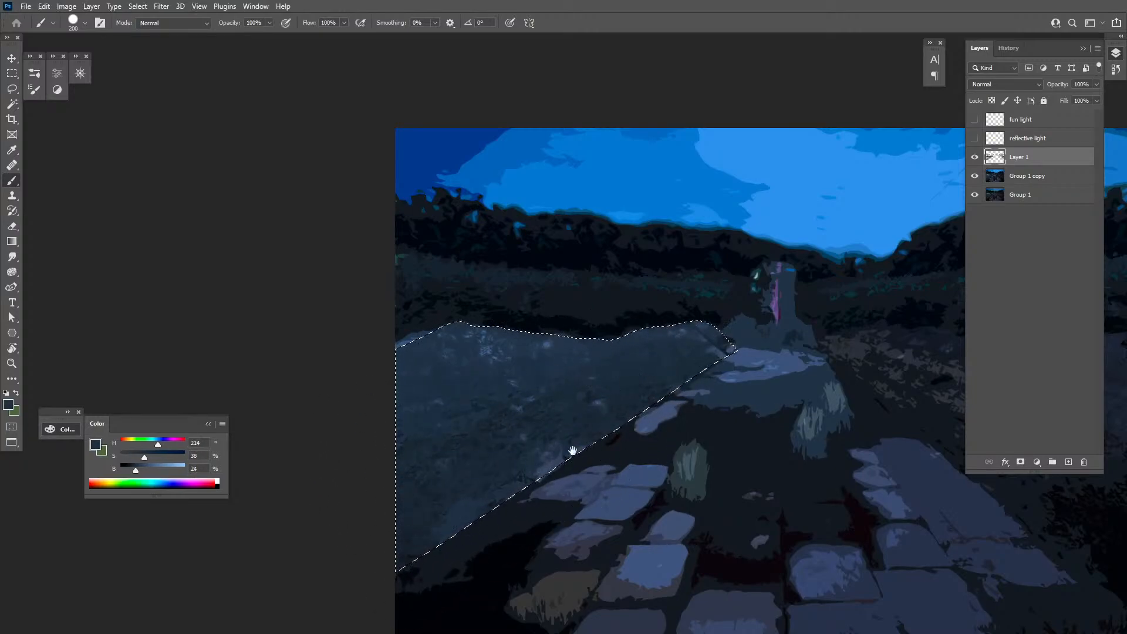
{"action": "left_click_drag", "start_coordinate": [811, 437], "coordinate": [502, 431]}
{"action": "left_click", "coordinate": [743, 377], "text": "alt"}
{"action": "left_click_drag", "start_coordinate": [429, 430], "coordinate": [648, 423]}
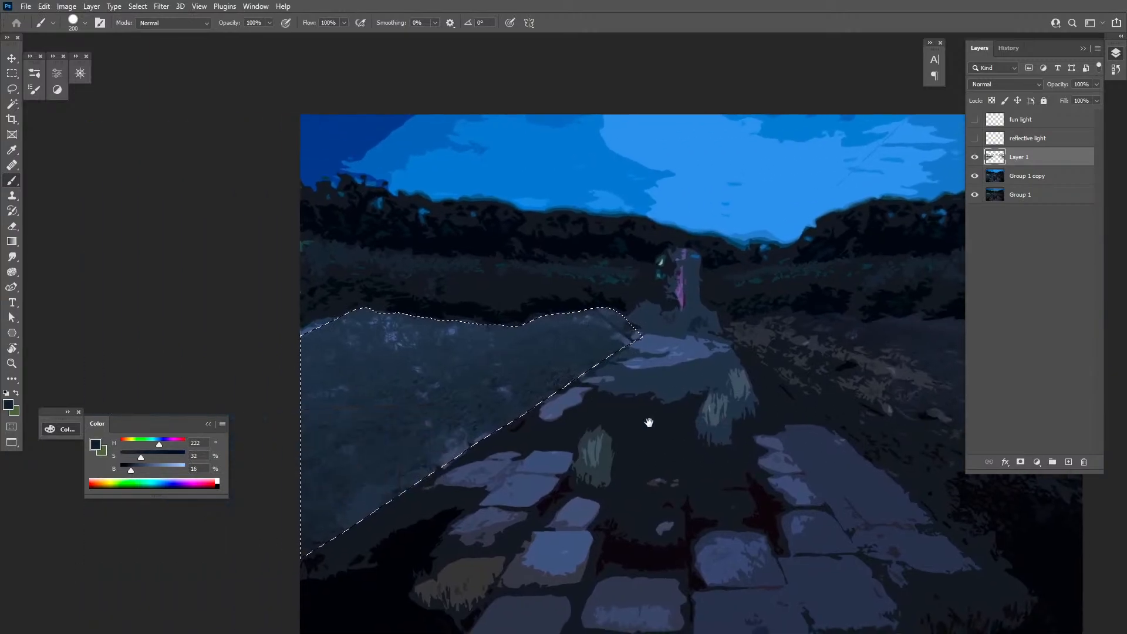
{"action": "key", "text": "z"}
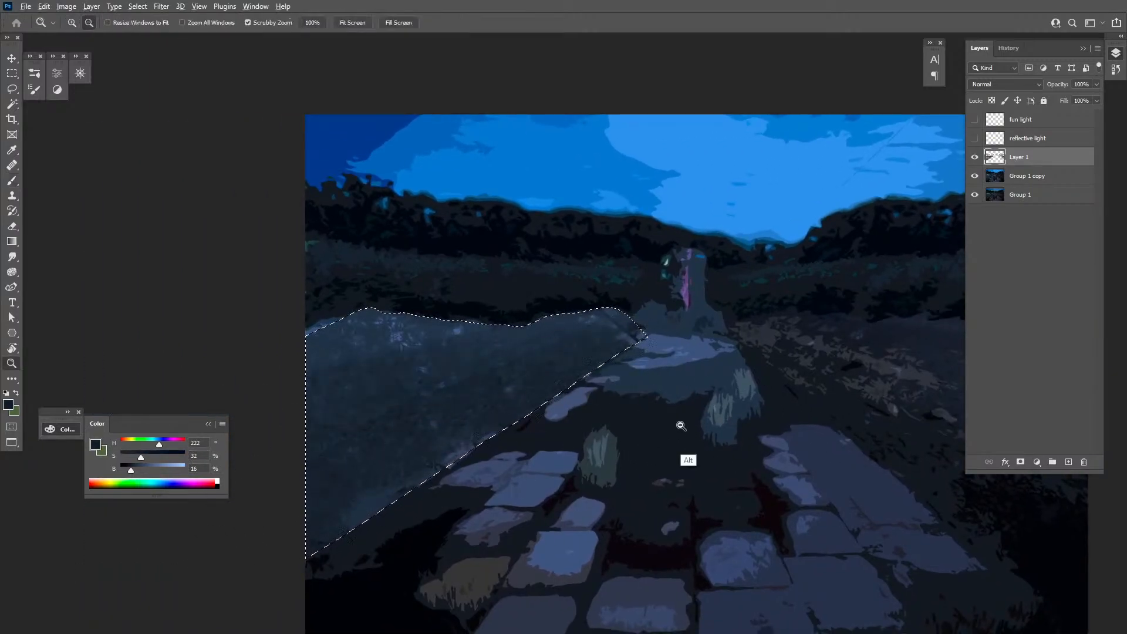
{"action": "left_click", "coordinate": [679, 425], "text": "alt"}
{"action": "left_click_drag", "start_coordinate": [735, 449], "coordinate": [637, 443]}
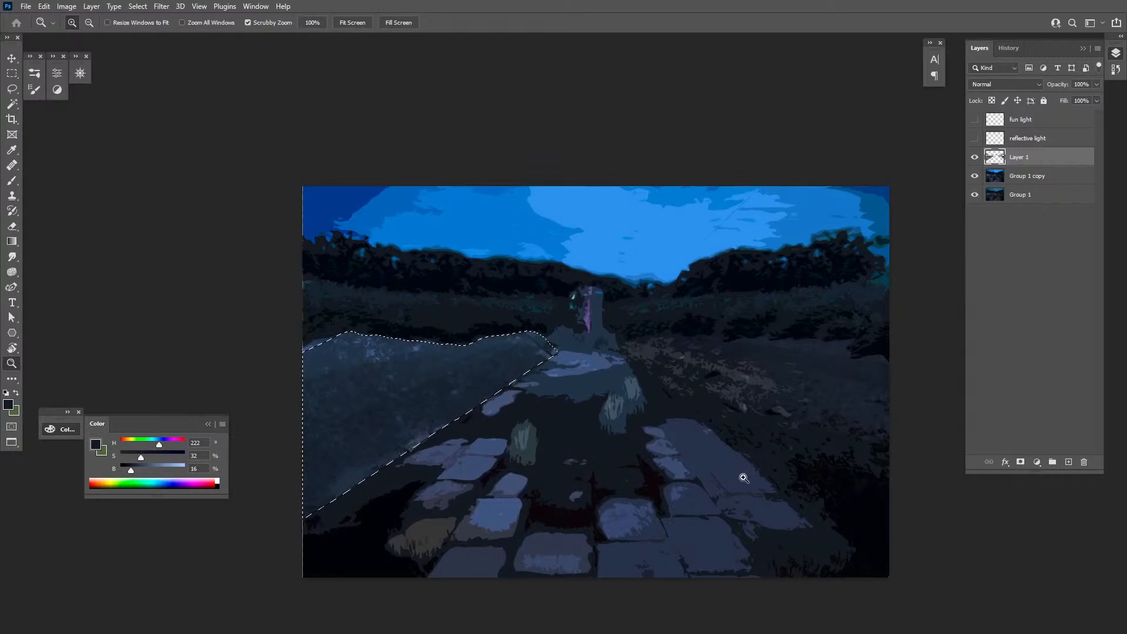
{"action": "key", "text": "ctrl+d"}
Compare the picture with and without Layer 1, and outline the bank right of the path with the Lasso on Group 1 copy
{"action": "left_click", "coordinate": [974, 158]}
{"action": "left_click", "coordinate": [974, 158]}
{"action": "left_click", "coordinate": [999, 176]}
{"action": "key", "text": "l"}
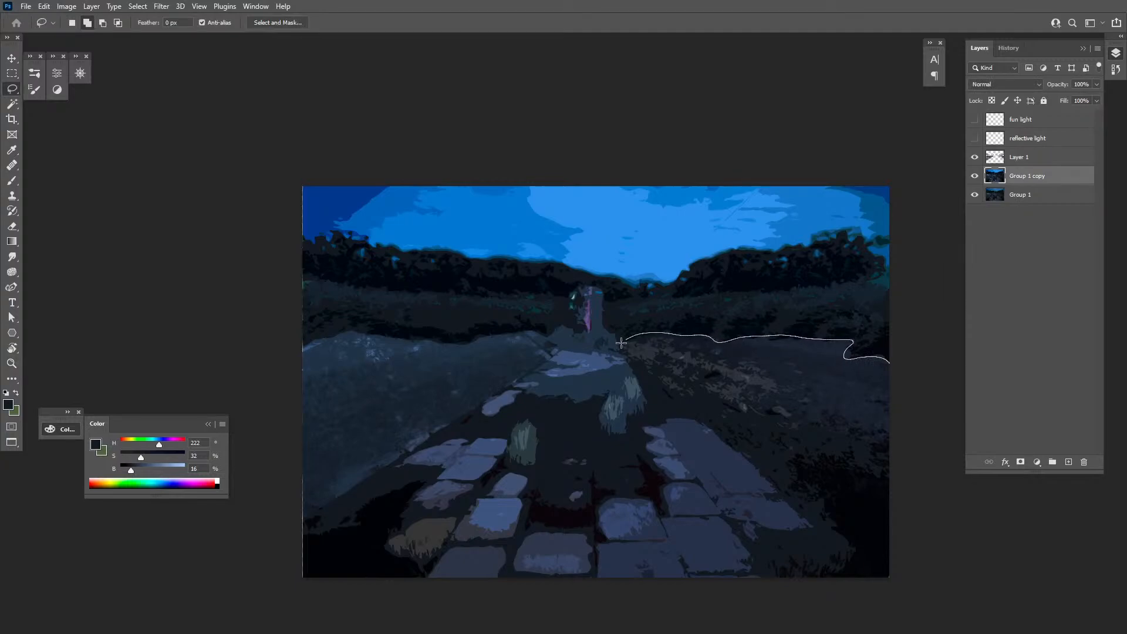
{"action": "left_click_drag", "start_coordinate": [897, 535], "coordinate": [898, 346]}
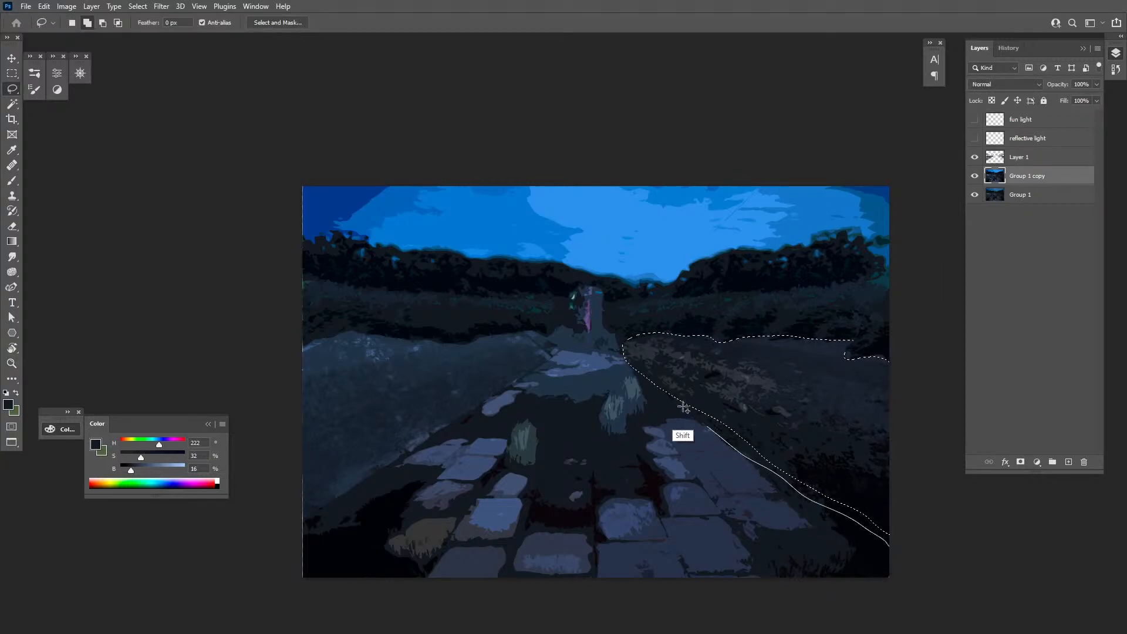
Stamp the visible layers into a new layer above Layer 1 and delete everything outside the selected right bank
{"action": "left_click", "coordinate": [1007, 164]}
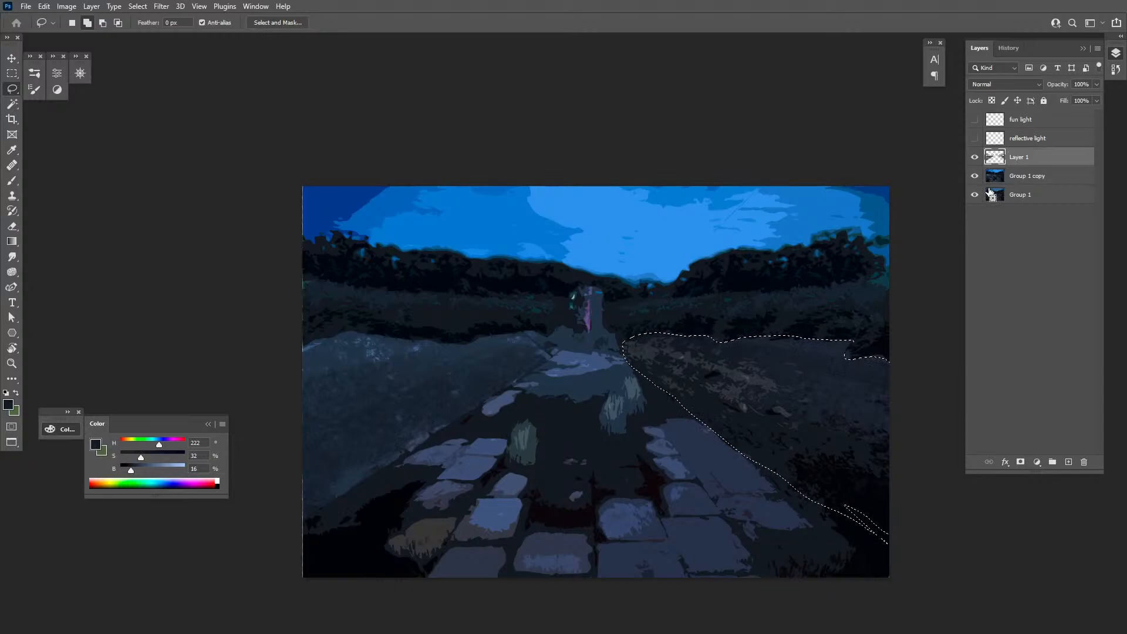
{"action": "key", "text": "ctrl+alt+shift+e"}
{"action": "key", "text": "ctrl+shift+i"}
{"action": "key", "text": "Delete"}
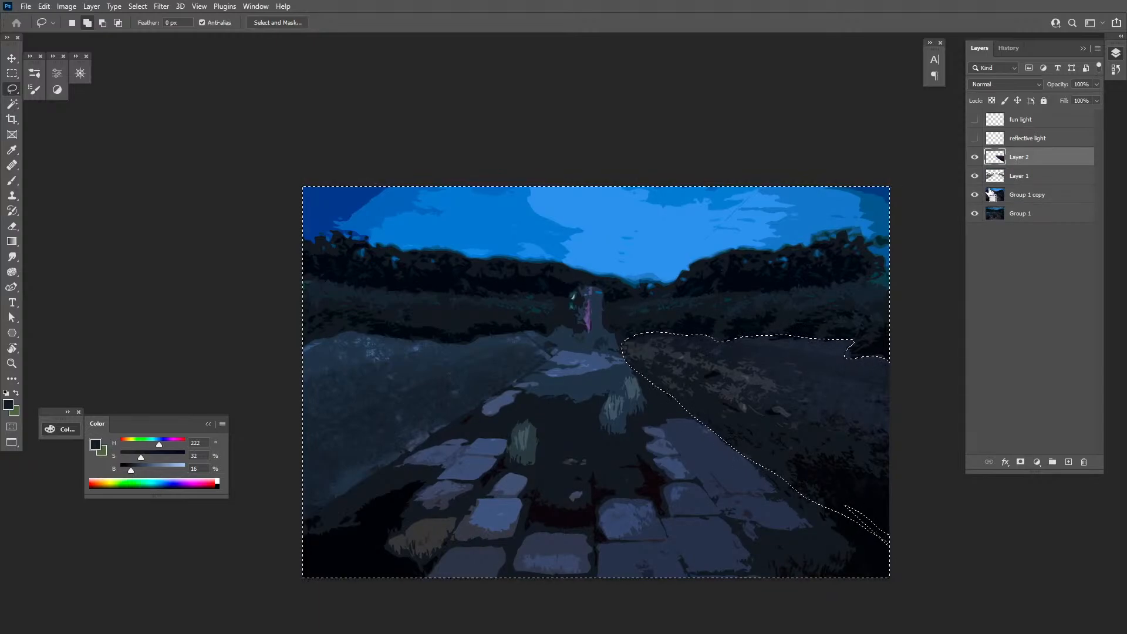
{"action": "key", "text": "ctrl+d"}
Flip the copied bank on Layer 2 horizontally, move it over the bank left of the path, and adjust its outer edge to fit
{"action": "key", "text": "ctrl+t"}
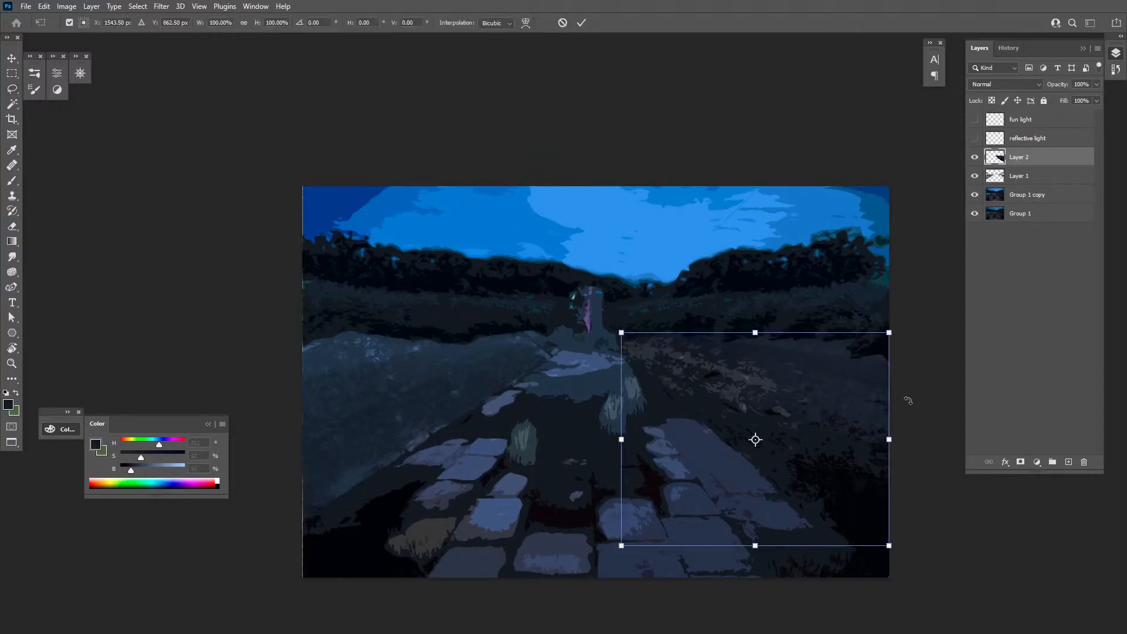
{"action": "right_click", "coordinate": [823, 403]}
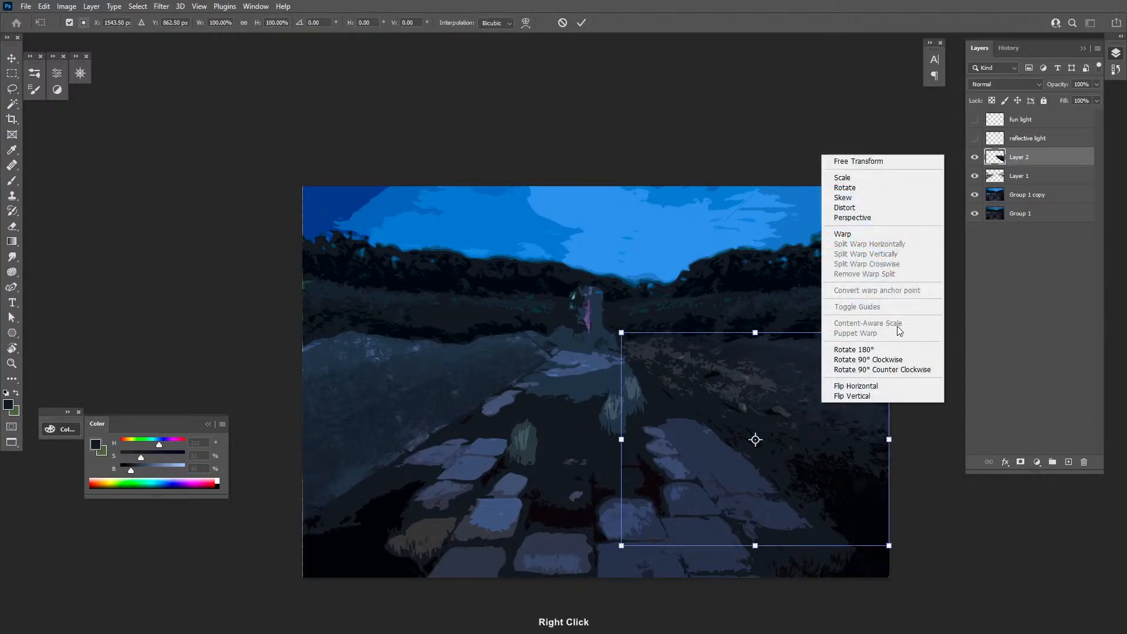
{"action": "left_click", "coordinate": [851, 386]}
{"action": "left_click_drag", "start_coordinate": [830, 450], "coordinate": [495, 491]}
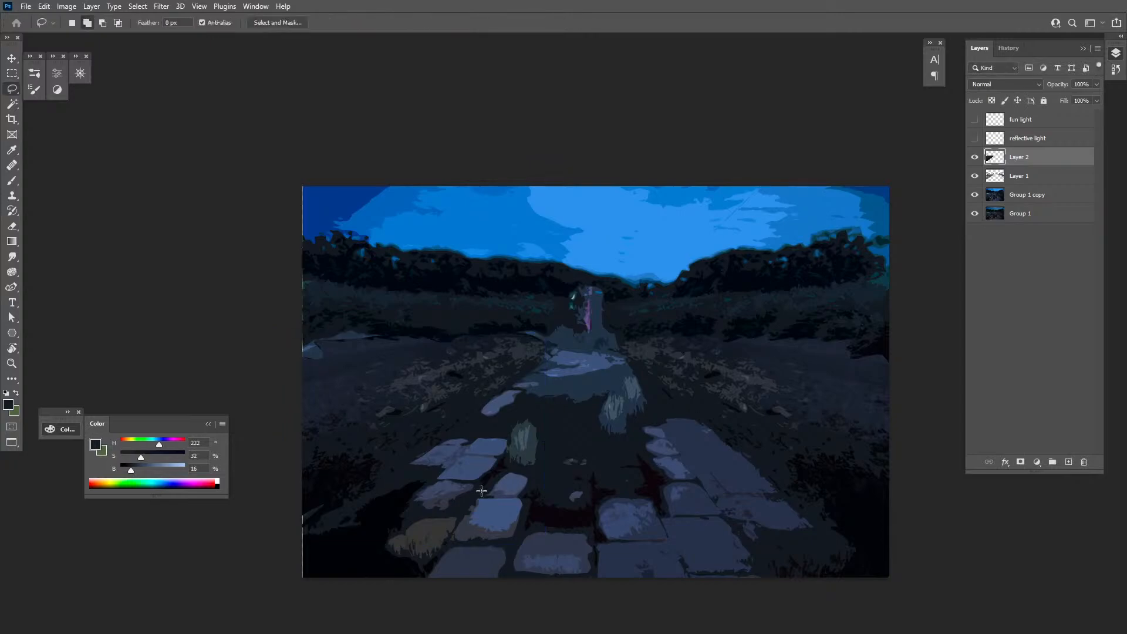
{"action": "left_click_drag", "start_coordinate": [277, 544], "coordinate": [279, 490]}
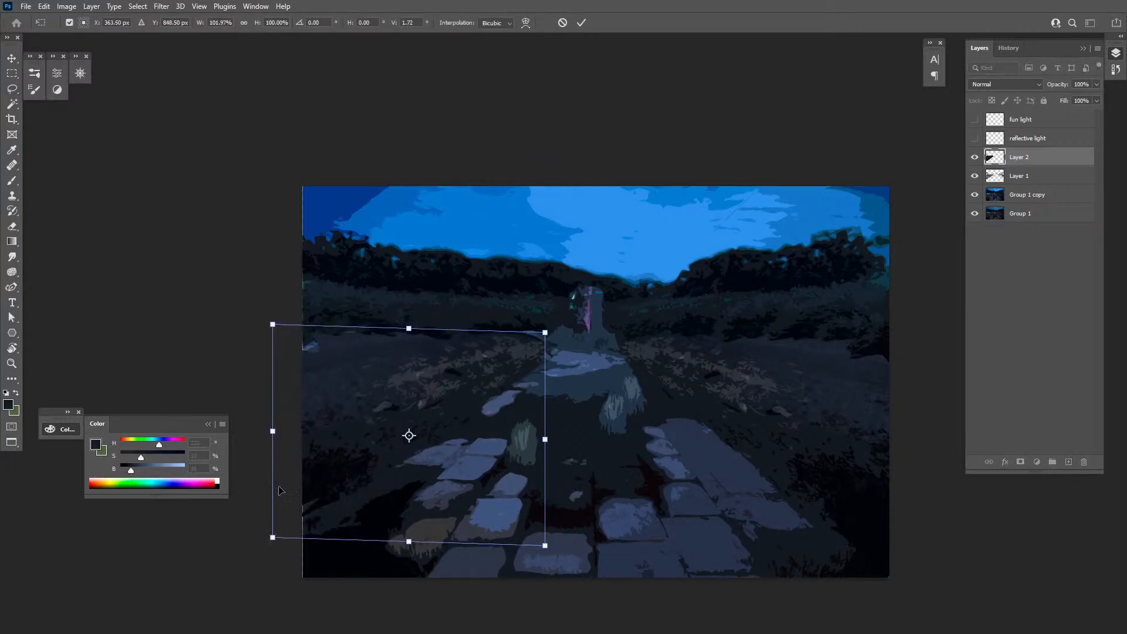
{"action": "left_click_drag", "start_coordinate": [278, 328], "coordinate": [262, 361]}
{"action": "key", "text": "Return"}
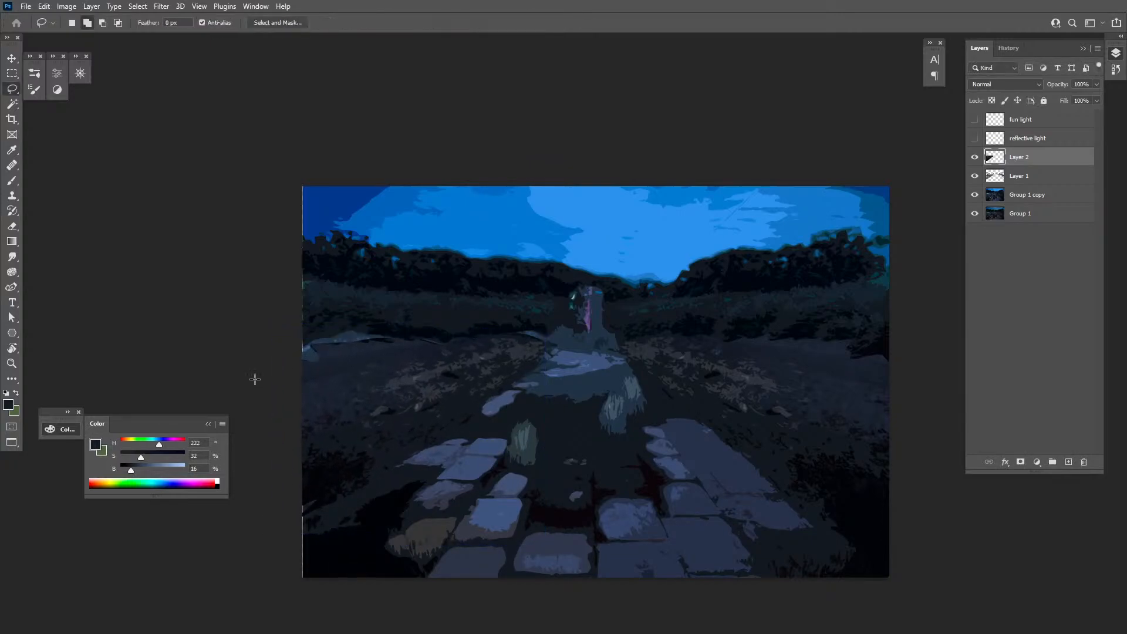
Outline the bright patches on the left bank's upper outer area, paint over them with a sampled dark blue, and clear the selection
{"action": "key", "text": "b"}
{"action": "key", "text": "l"}
{"action": "left_click_drag", "start_coordinate": [307, 379], "coordinate": [358, 398]}
{"action": "key", "text": "b"}
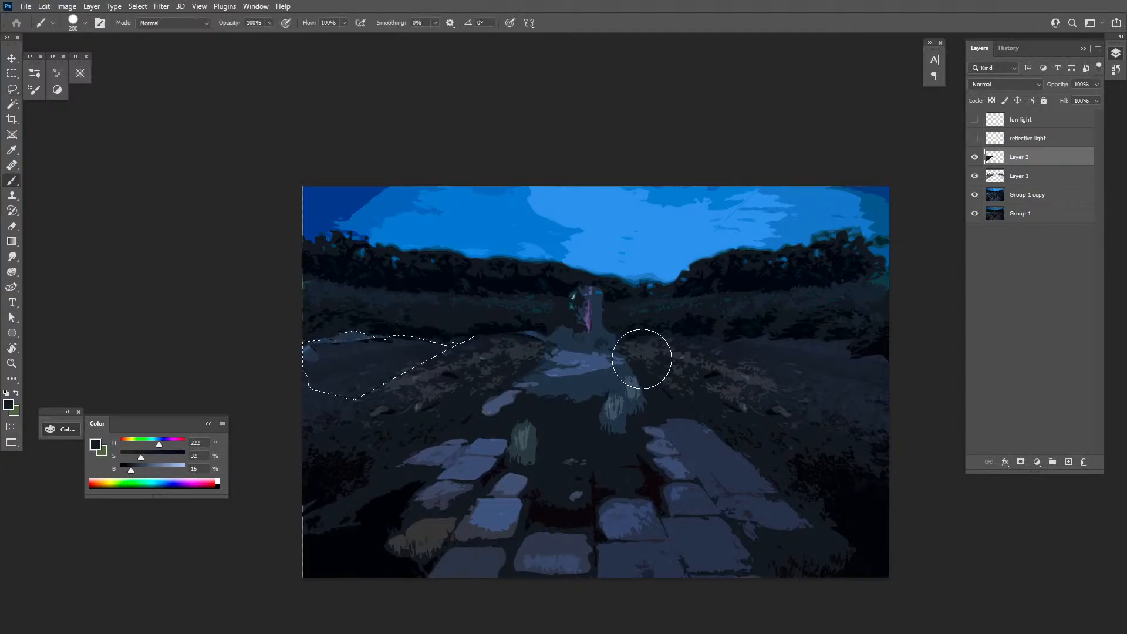
{"action": "left_click", "coordinate": [352, 352], "text": "alt"}
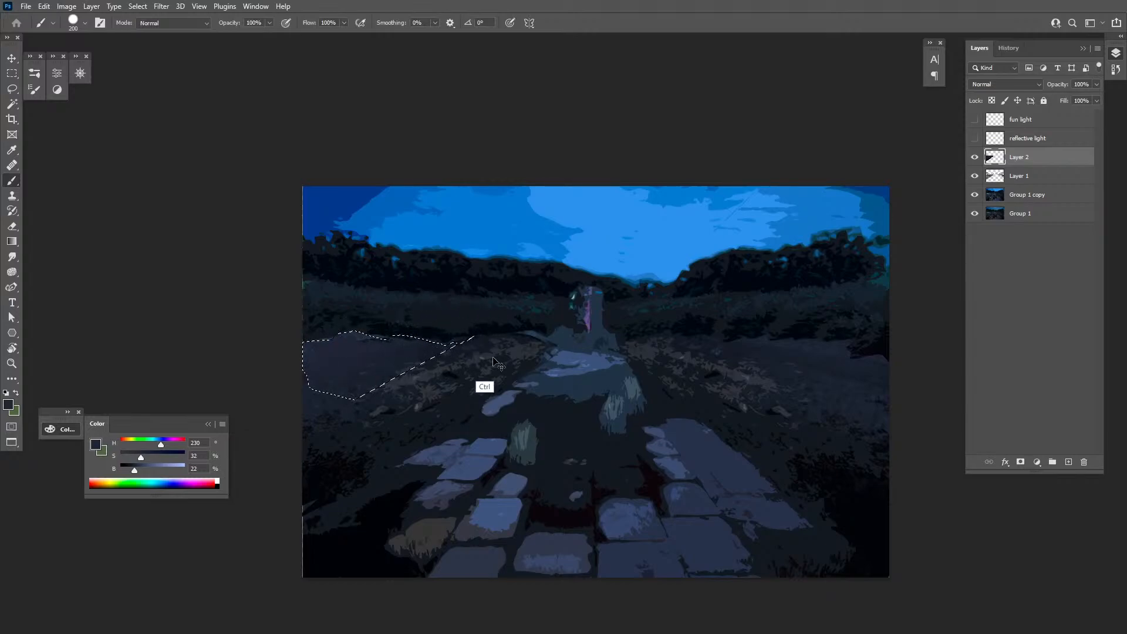
{"action": "key", "text": "ctrl+d"}
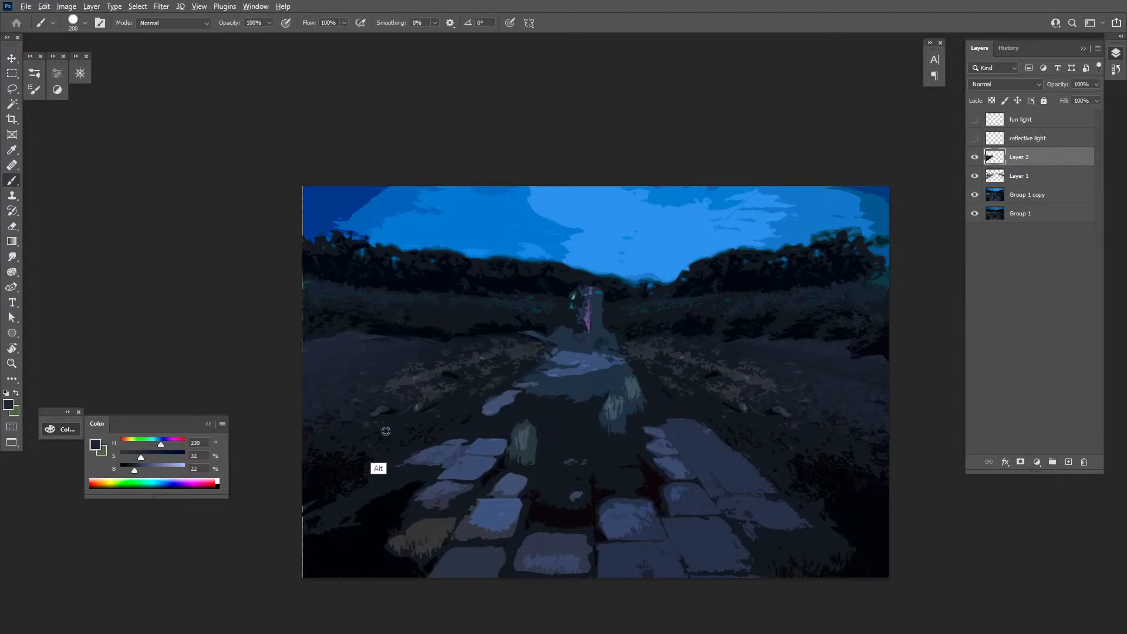
Paint irregular dark patches over the mirrored left bank on Layer 2 with sampled ground colours, reducing the brush size to 90
{"action": "left_click", "coordinate": [347, 441], "text": "alt"}
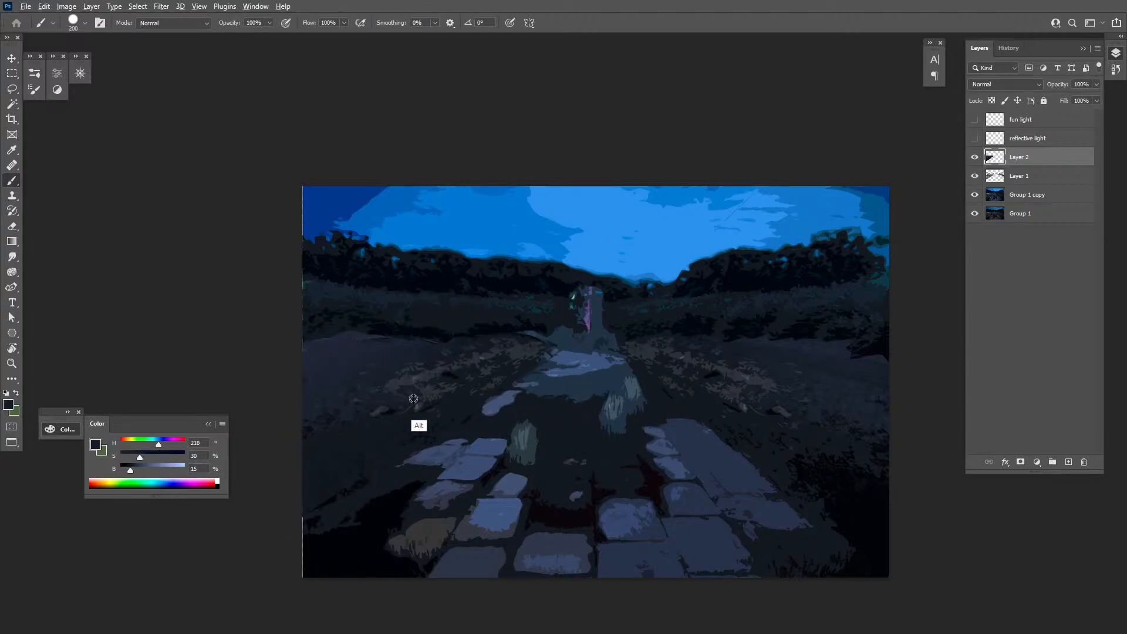
{"action": "left_click", "coordinate": [428, 390], "text": "alt"}
{"action": "left_click", "coordinate": [398, 425], "text": "alt"}
{"action": "key", "text": "bracketleft"}
{"action": "key", "text": "bracketleft"}
{"action": "key", "text": "bracketleft"}
{"action": "key", "text": "bracketleft"}
{"action": "key", "text": "bracketleft"}
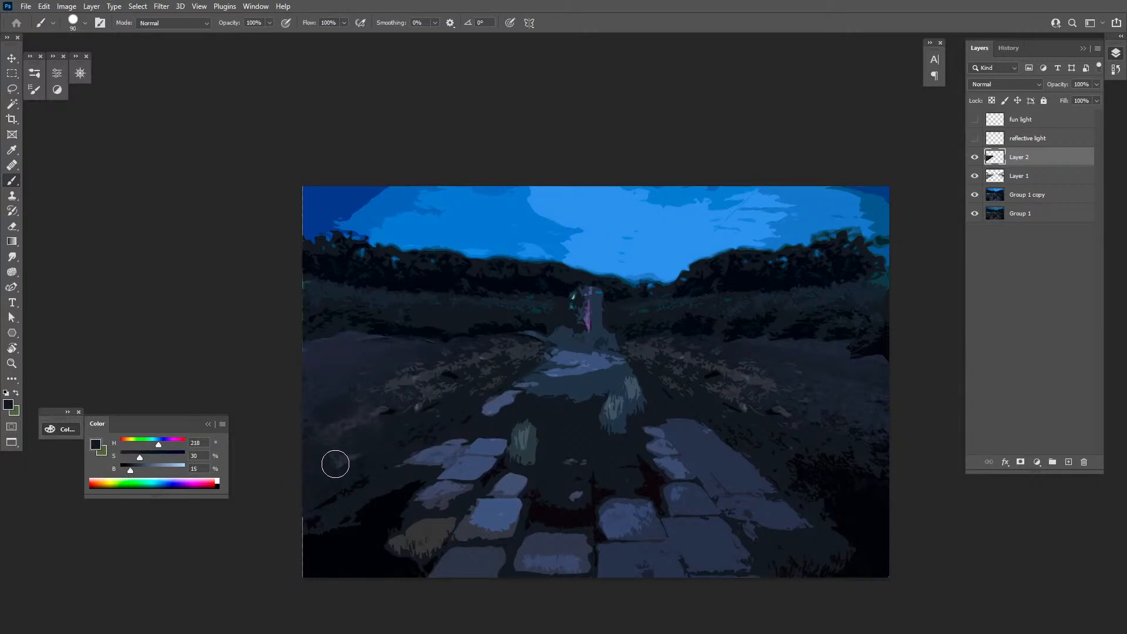
{"action": "left_click", "coordinate": [374, 406], "text": "alt"}
{"action": "left_click", "coordinate": [457, 381], "text": "alt"}
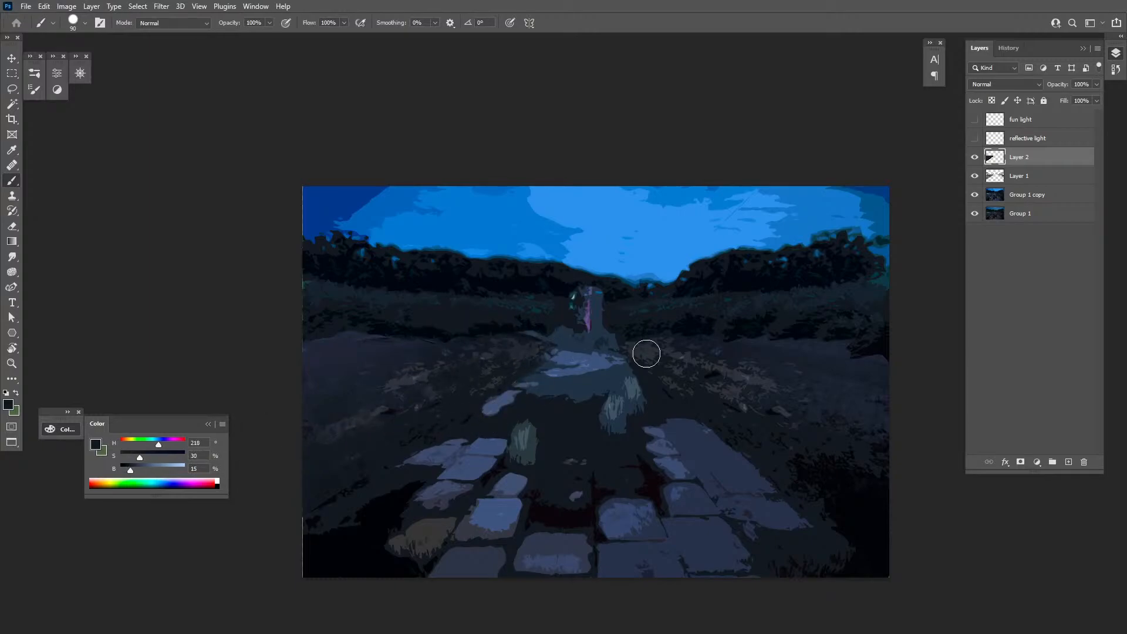
Merge Layer 2 down into Layer 1, comparing the picture with and without the bank painting
{"action": "left_click", "coordinate": [976, 159]}
{"action": "left_click", "coordinate": [976, 159]}
{"action": "key", "text": "ctrl+e"}
{"action": "left_click", "coordinate": [973, 161]}
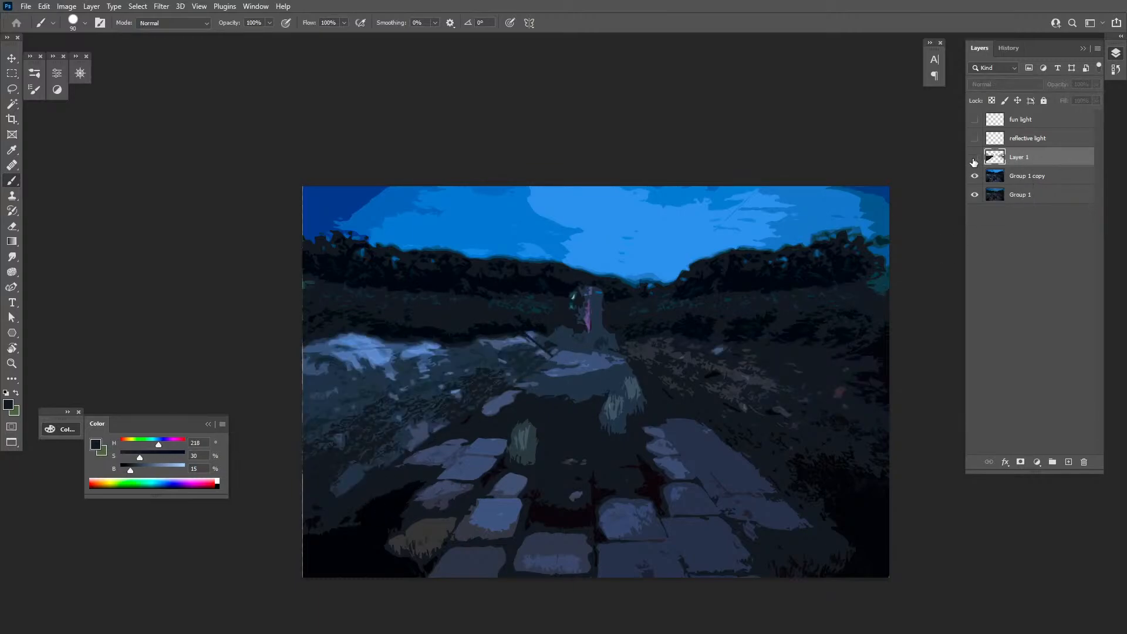
{"action": "left_click", "coordinate": [974, 162]}
Darken the hedge's lower edge above the far left bank on Layer 1 with a sampled near-black blue
{"action": "scroll", "coordinate": [524, 337], "scroll_direction": "up", "scroll_amount": 1}
{"action": "left_click", "coordinate": [388, 334], "text": "alt"}
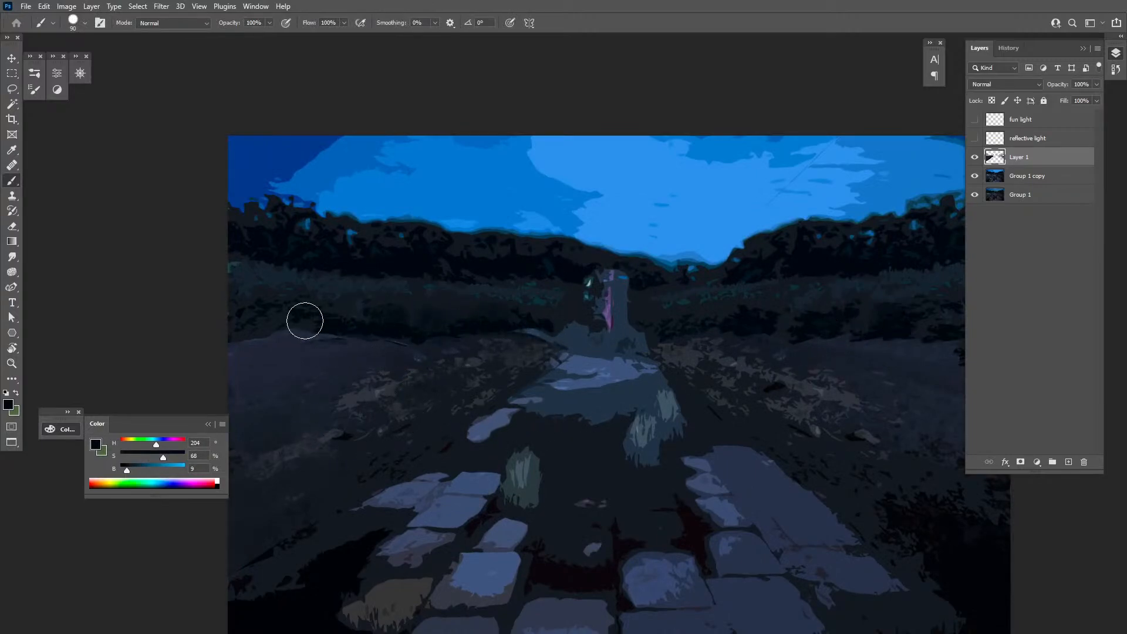
{"action": "mouse_move", "coordinate": [261, 314]}
{"action": "left_mouse_down"}
{"action": "mouse_move", "coordinate": [261, 331]}
{"action": "mouse_move", "coordinate": [254, 322]}
{"action": "left_mouse_up"}
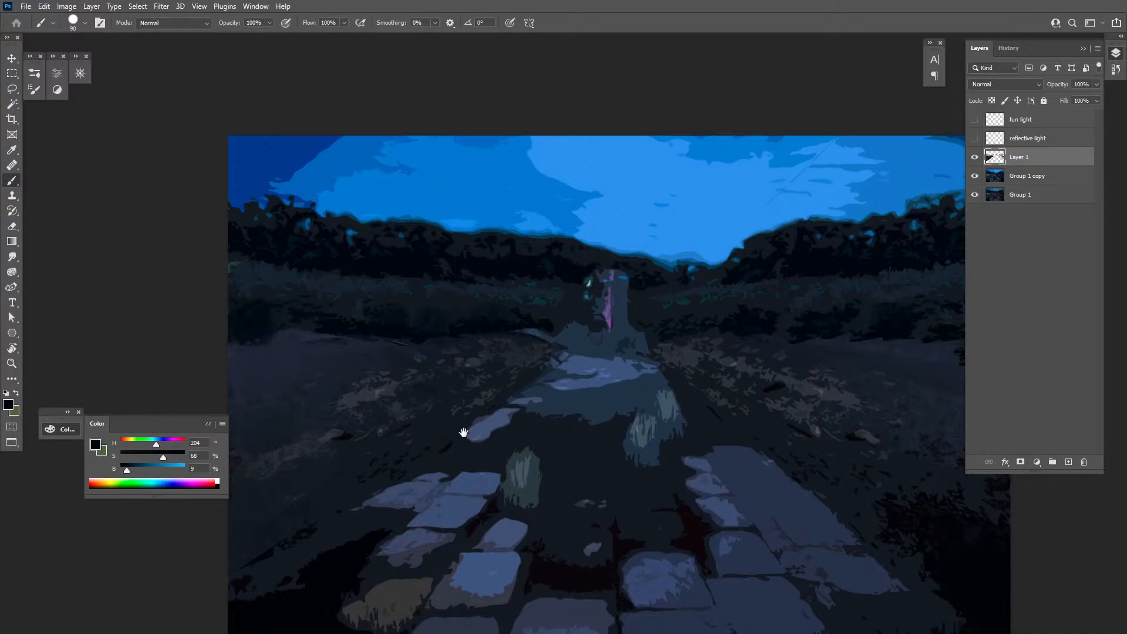
Examine the whole picture, comparing it with and without Layer 1 and Group 1 copy
{"action": "left_click_drag", "start_coordinate": [464, 433], "coordinate": [405, 451]}
{"action": "key", "text": "z"}
{"action": "left_click", "coordinate": [804, 409], "text": "alt"}
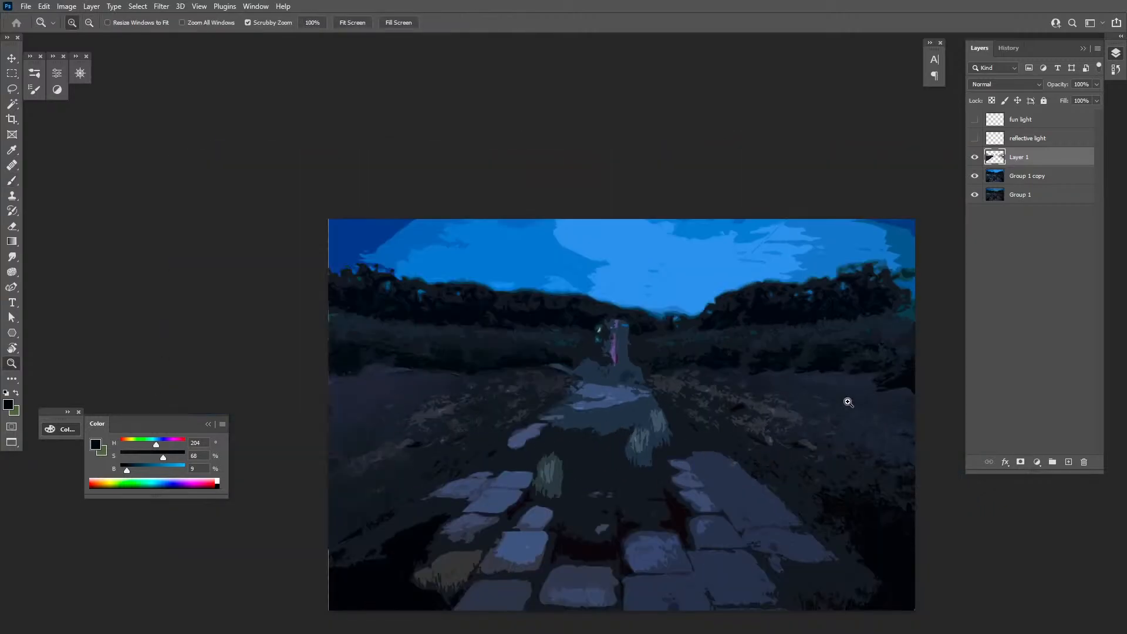
{"action": "left_click_drag", "start_coordinate": [616, 404], "coordinate": [609, 432]}
{"action": "left_click", "coordinate": [609, 398]}
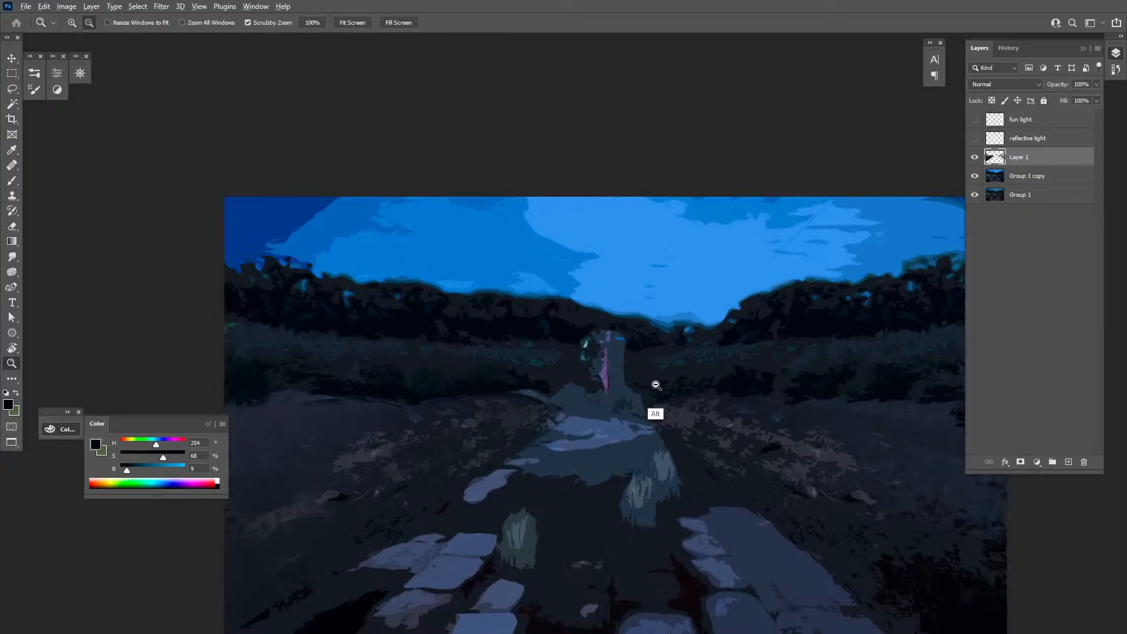
{"action": "left_click", "coordinate": [656, 385], "text": "alt"}
{"action": "left_click_drag", "start_coordinate": [713, 377], "coordinate": [695, 380]}
{"action": "key", "text": "l"}
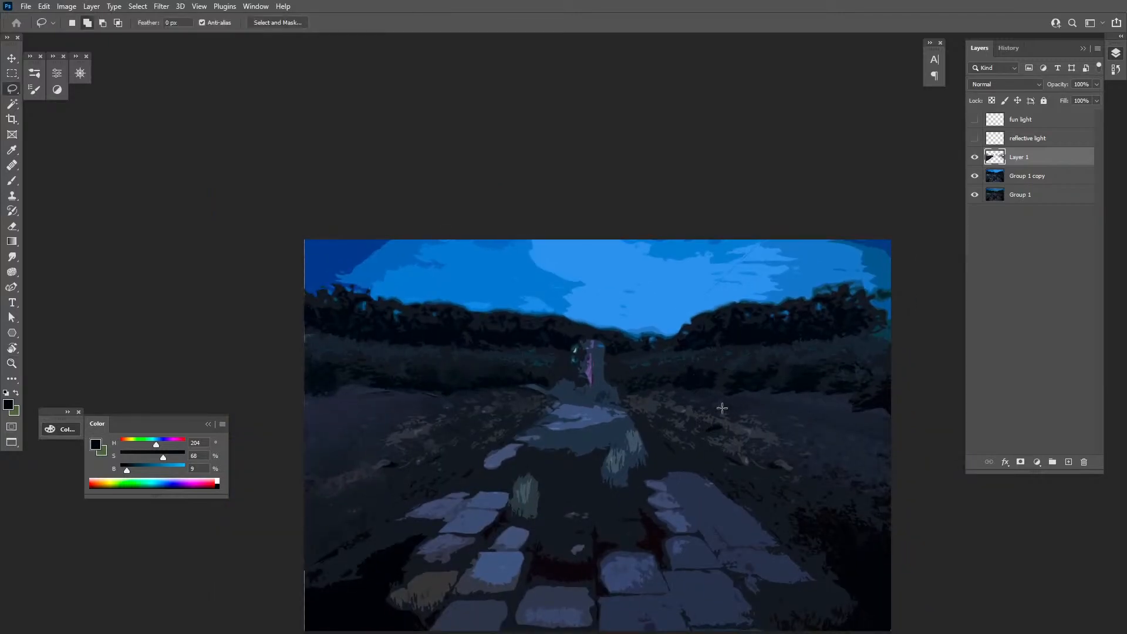
{"action": "left_click", "coordinate": [976, 160]}
{"action": "left_click", "coordinate": [976, 161]}
{"action": "left_click", "coordinate": [1008, 179]}
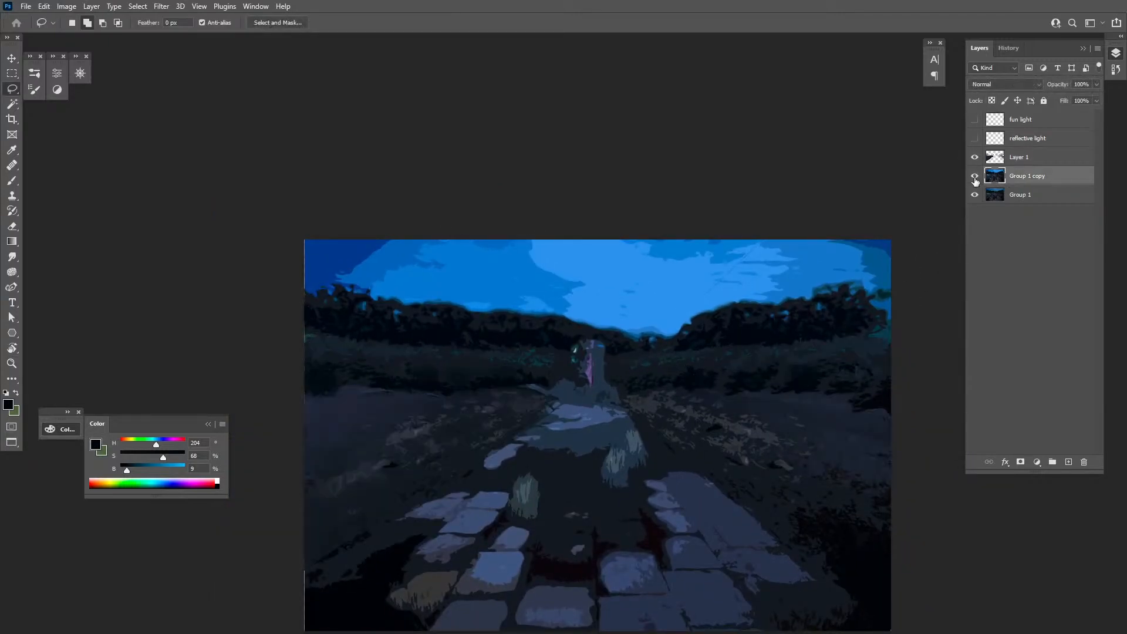
{"action": "left_click", "coordinate": [976, 180]}
{"action": "left_click", "coordinate": [976, 180]}
{"action": "left_click", "coordinate": [1020, 158]}
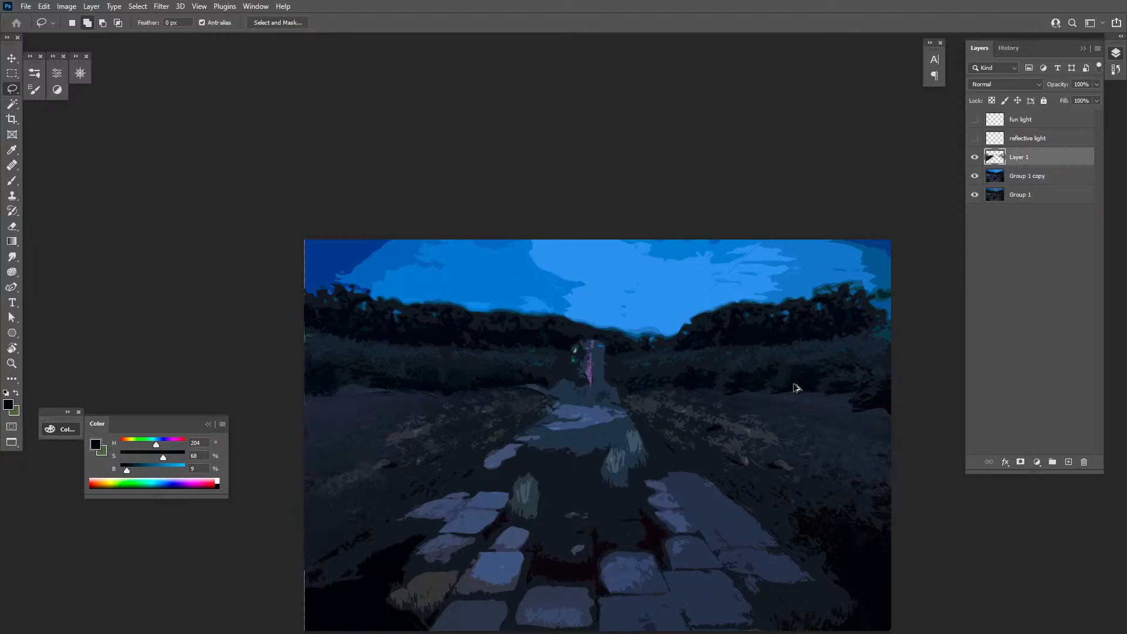
Stamp the visible layers into a new layer above Layer 1 and remove its colour with Hue/Saturation
{"action": "key", "text": "ctrl+shift+alt+e"}
{"action": "key", "text": "ctrl+u"}
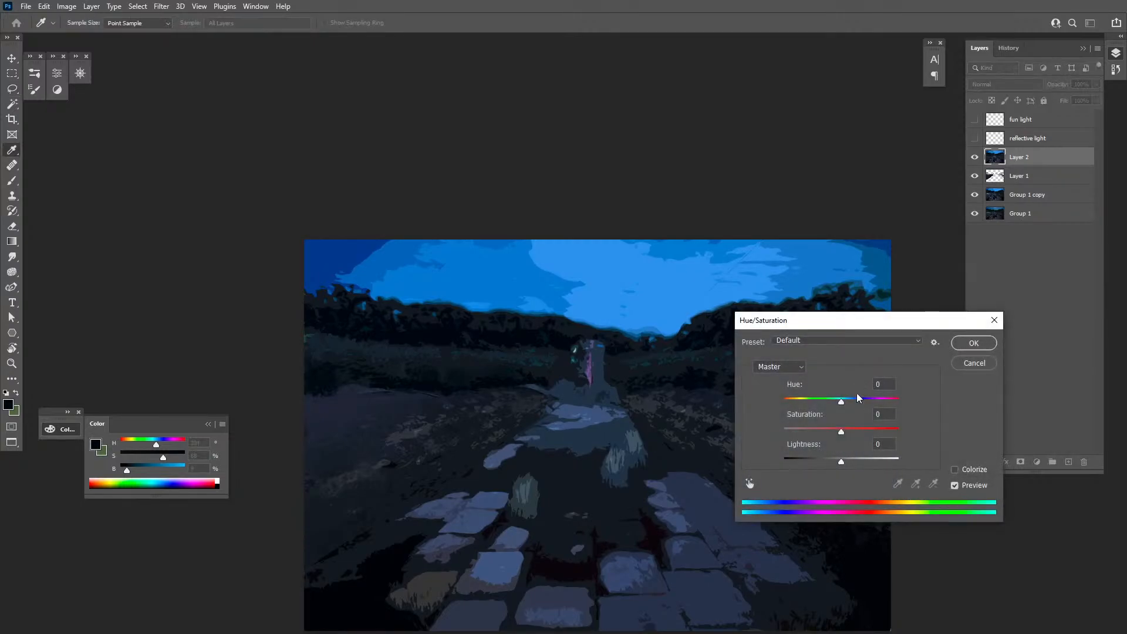
{"action": "left_click_drag", "start_coordinate": [841, 432], "coordinate": [701, 472]}
{"action": "key", "text": "Return"}
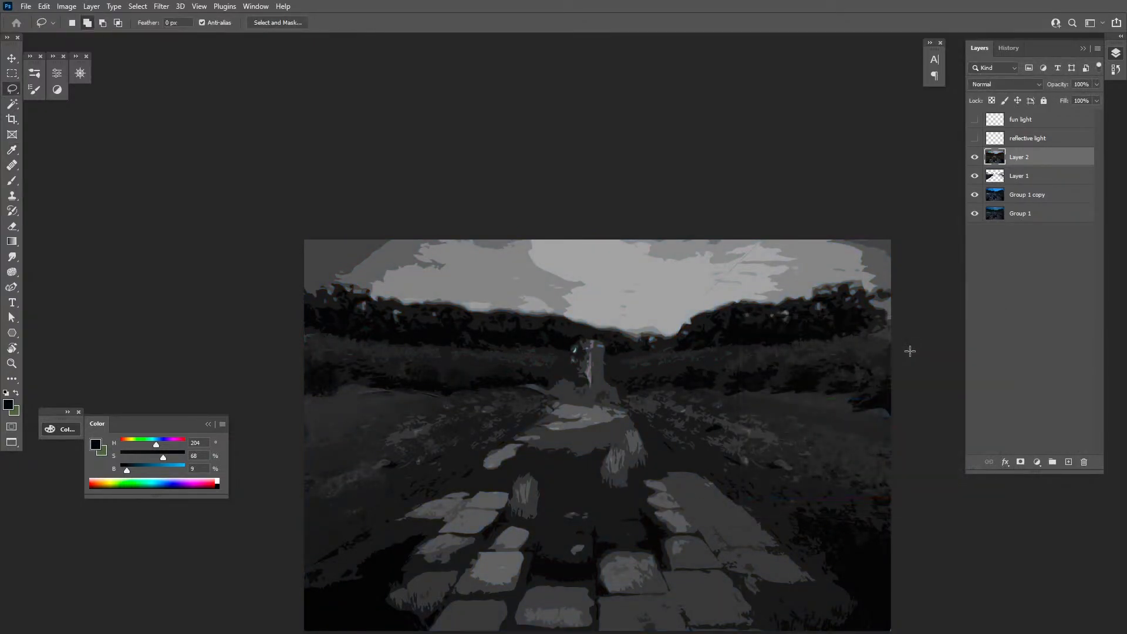
Brighten the highlights of the greyscale Layer 2 with Levels so the sky contrasts strongly with the dark trees
{"action": "key", "text": "ctrl+l"}
{"action": "left_click_drag", "start_coordinate": [1014, 260], "coordinate": [928, 264]}
{"action": "left_click", "coordinate": [1062, 147]}
{"action": "key", "text": "l"}
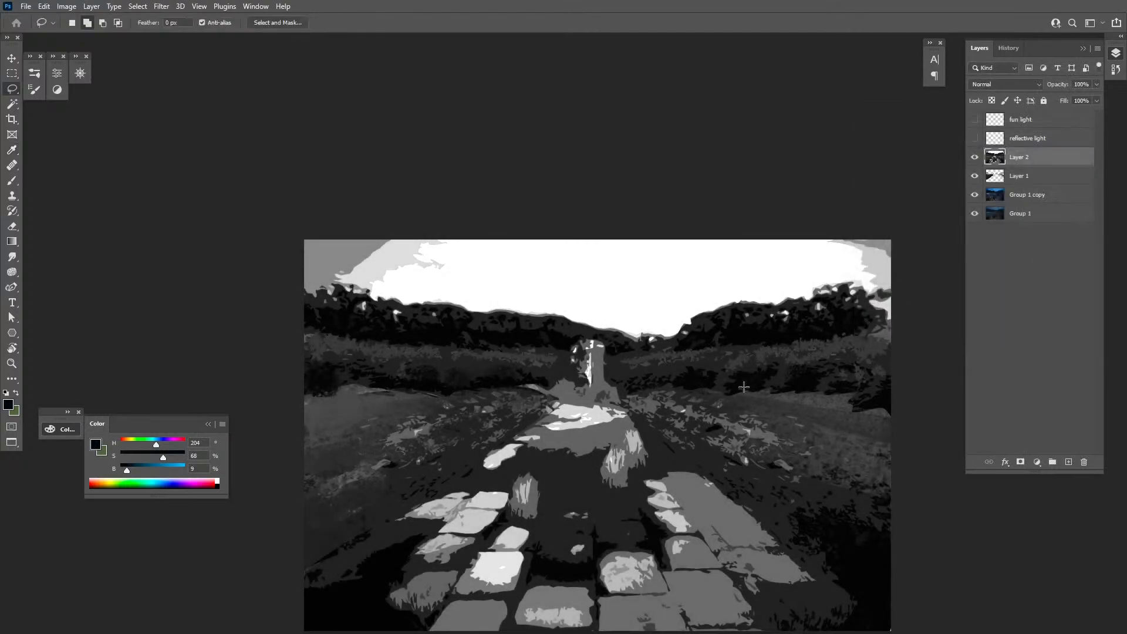
Select the entire sky above the tree line on Layer 2 with the Magic Wand, adding its grey corner areas
{"action": "key", "text": "w"}
{"action": "left_click", "coordinate": [649, 305]}
{"action": "left_click", "coordinate": [389, 262], "text": "shift"}
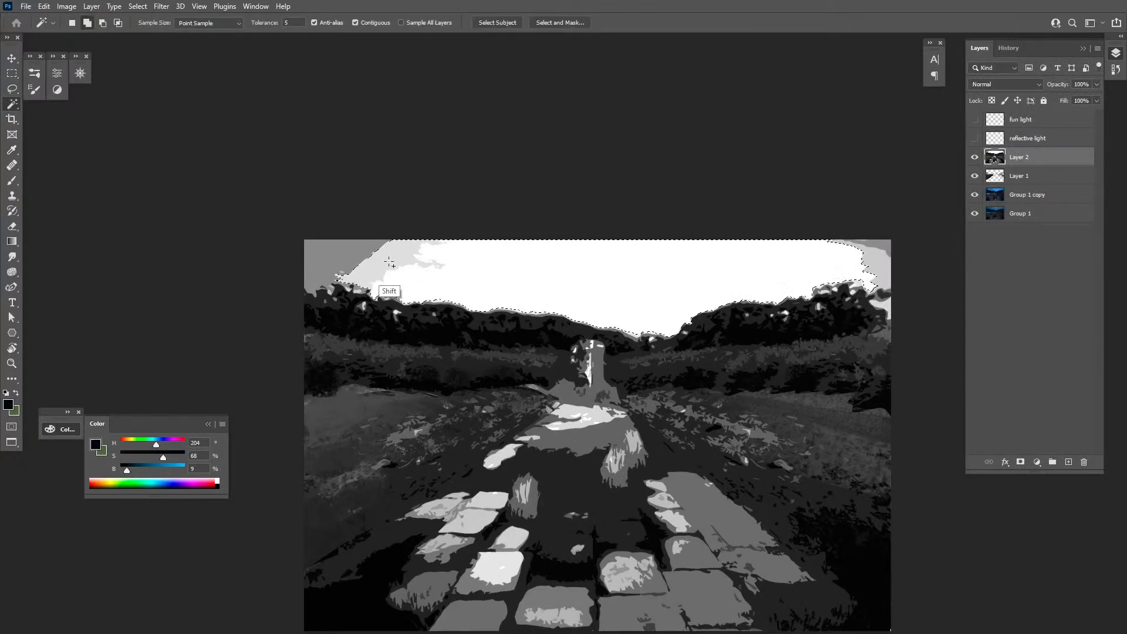
{"action": "left_click", "coordinate": [877, 275], "text": "shift"}
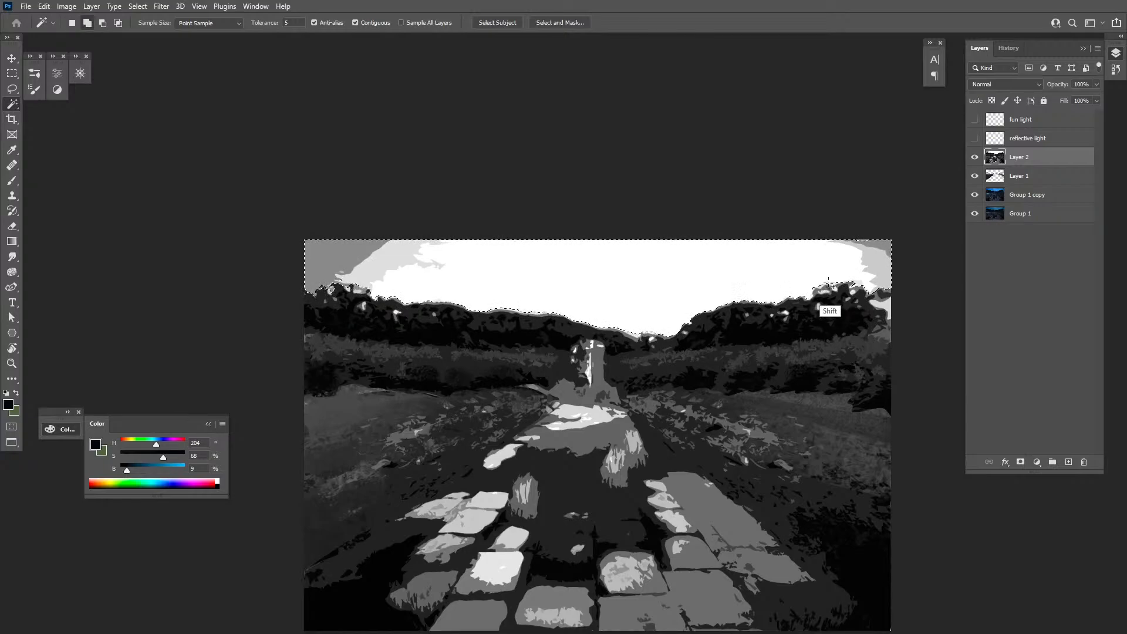
Hide the greyscale Layer 2 and add a new empty layer above Layer 1, keeping the sky selected
{"action": "left_click", "coordinate": [974, 157]}
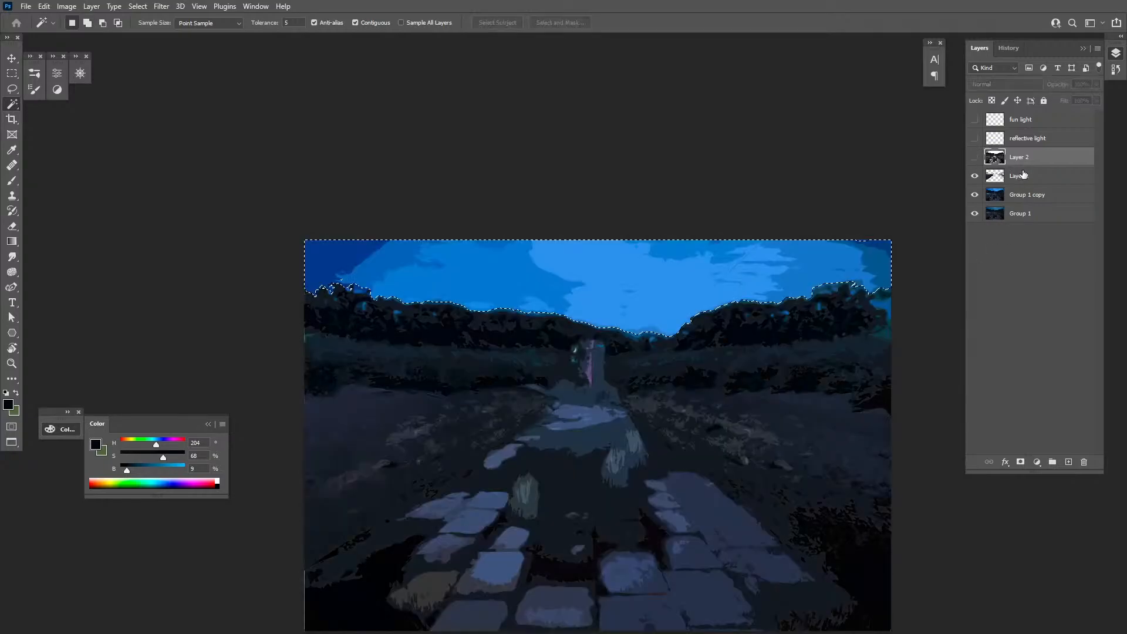
{"action": "left_click_drag", "start_coordinate": [691, 417], "coordinate": [654, 387]}
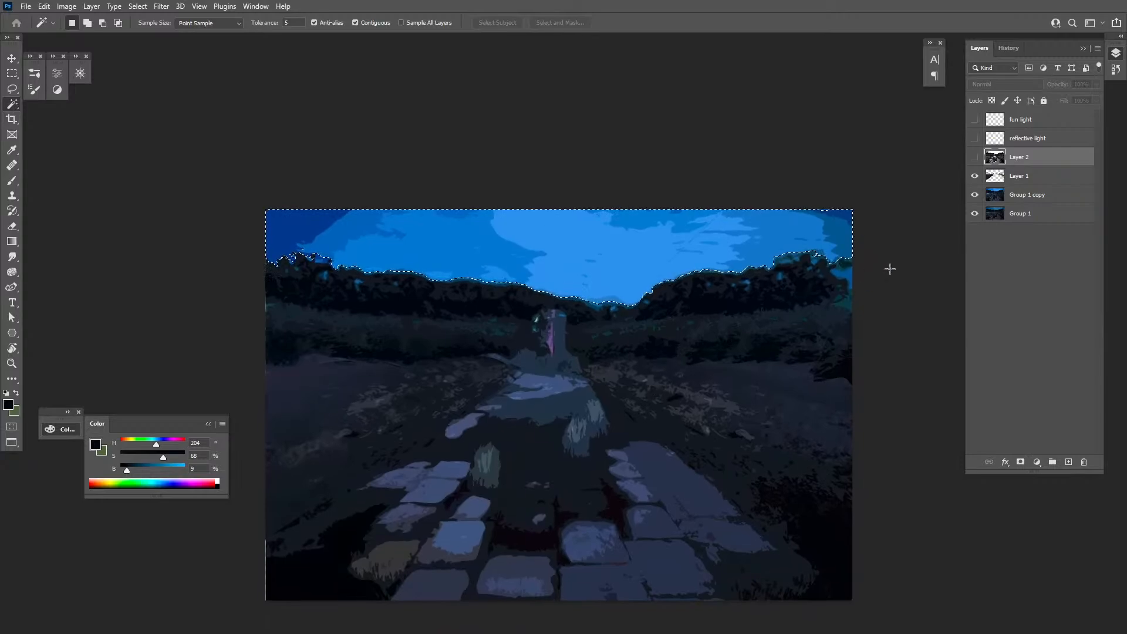
{"action": "left_click", "coordinate": [1013, 179]}
{"action": "left_click", "coordinate": [1068, 462]}
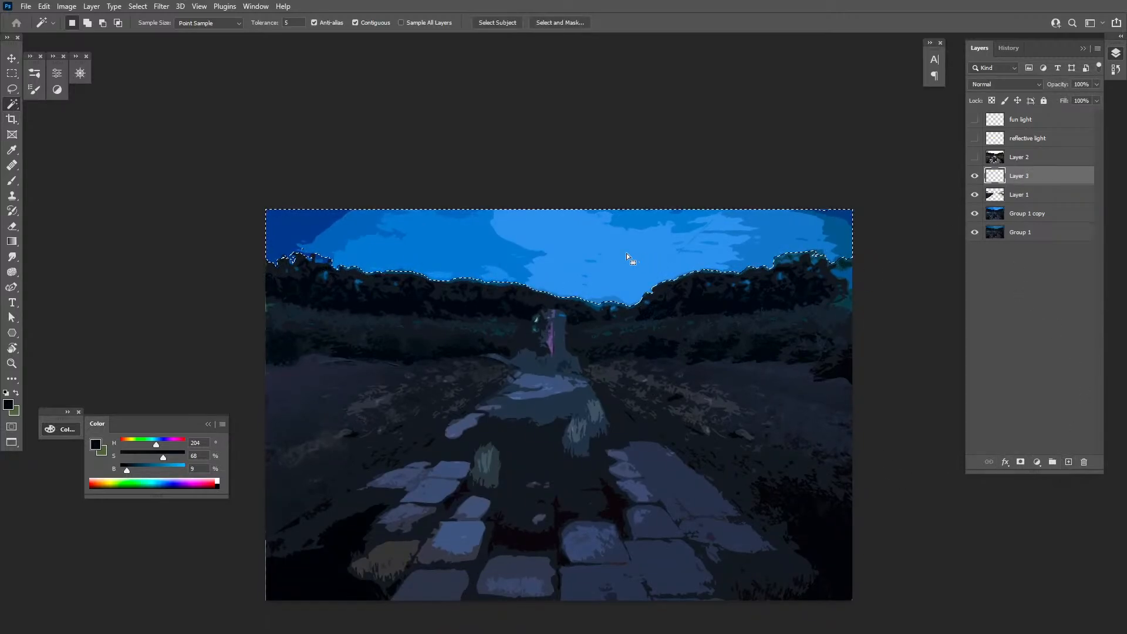
Paint over the selected sky's bright cloud shapes on Layer 3 with darker blues sampled from the sky
{"action": "key", "text": "b"}
{"action": "key", "text": "alt"}
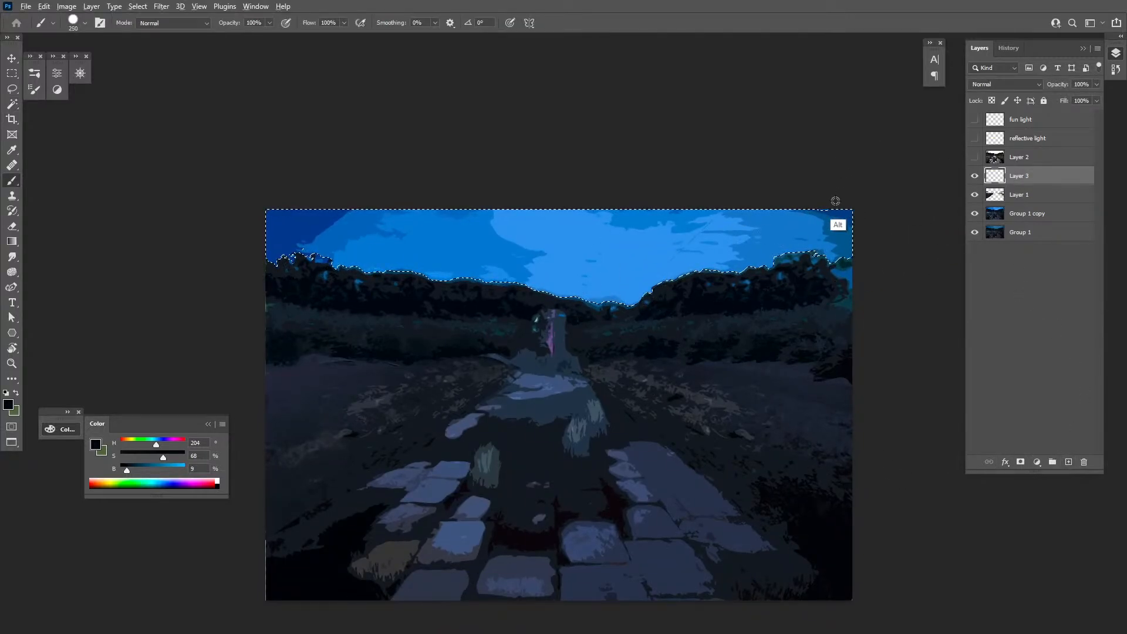
{"action": "left_click", "coordinate": [780, 227], "text": "alt"}
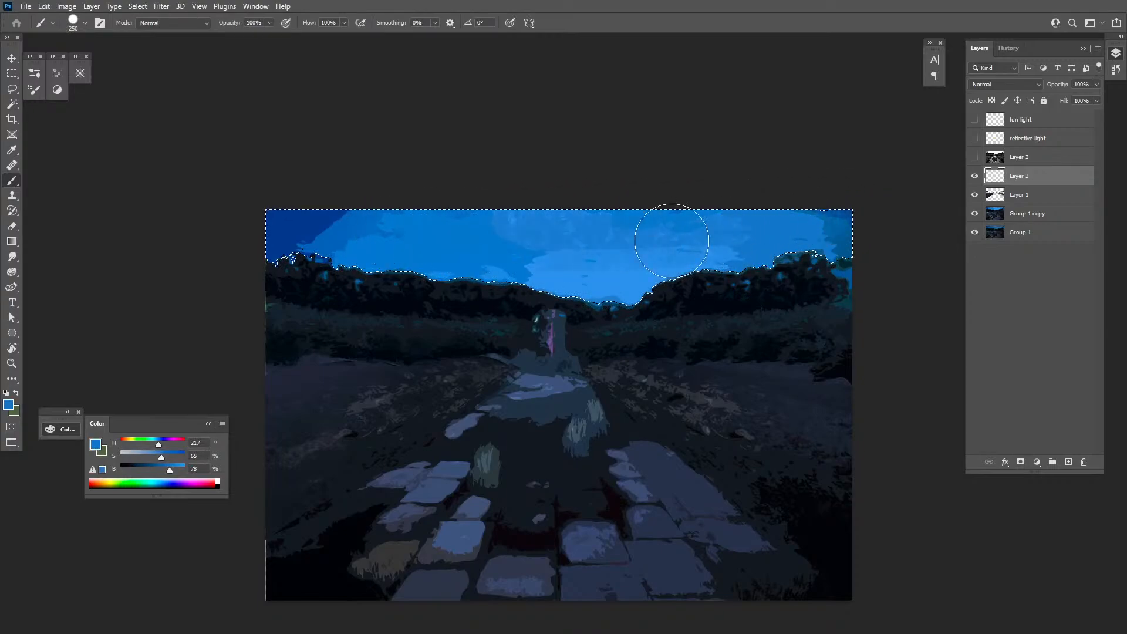
{"action": "left_click", "coordinate": [834, 227], "text": "alt"}
{"action": "mouse_move", "coordinate": [838, 220]}
{"action": "left_mouse_down"}
{"action": "mouse_move", "coordinate": [387, 226]}
{"action": "mouse_move", "coordinate": [573, 206]}
{"action": "mouse_move", "coordinate": [846, 231]}
{"action": "left_mouse_up"}
{"action": "left_click", "coordinate": [308, 226], "text": "alt"}
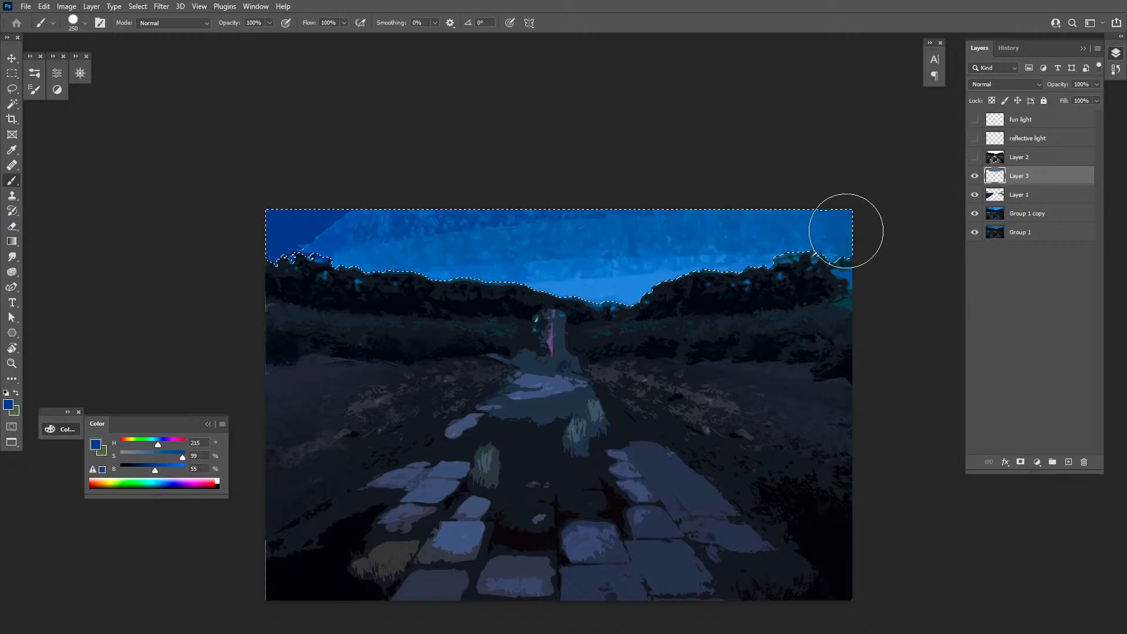
{"action": "left_click", "coordinate": [613, 271], "text": "alt"}
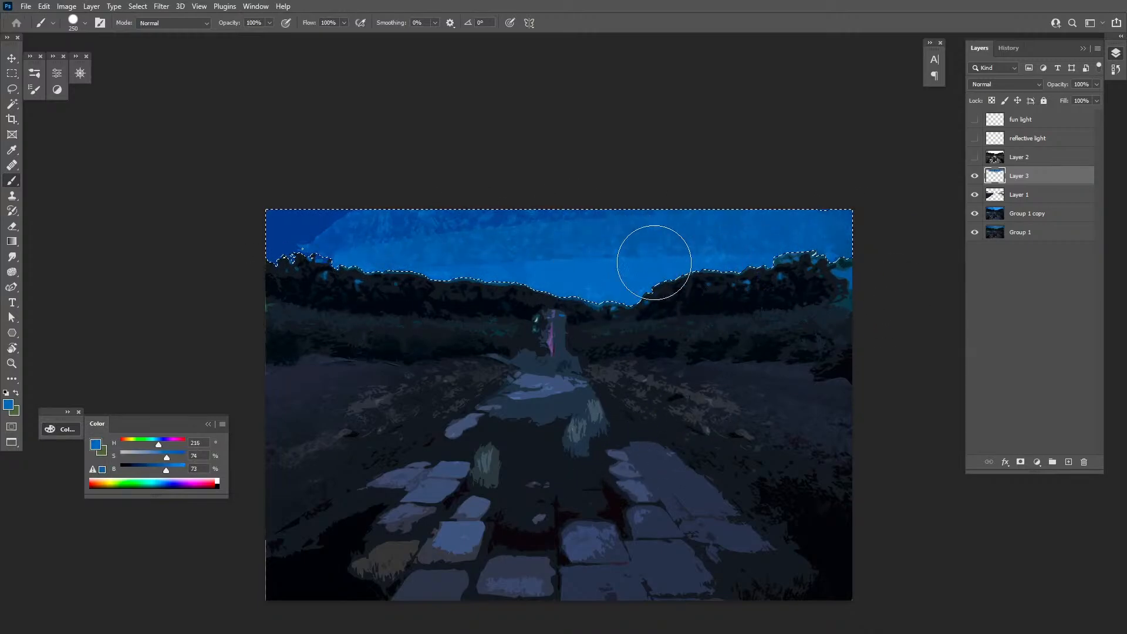
{"action": "left_click", "coordinate": [369, 220], "text": "alt"}
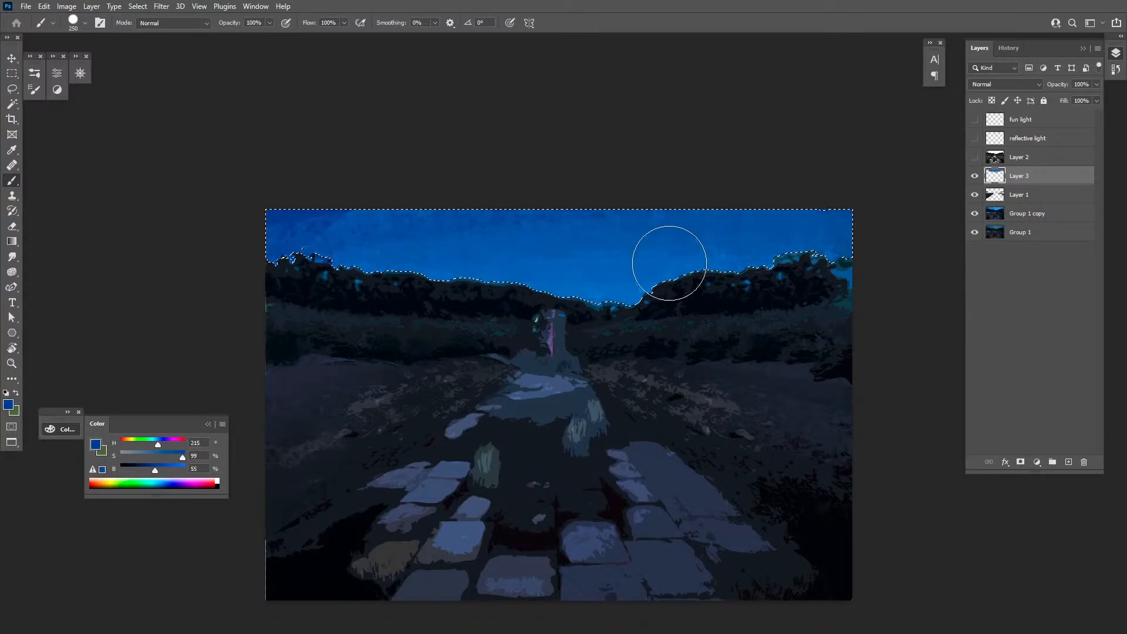
Even out the sky with further sampled blues, clear the selection, and compare the picture with and without Layer 3
{"action": "left_click", "coordinate": [604, 280], "text": "alt"}
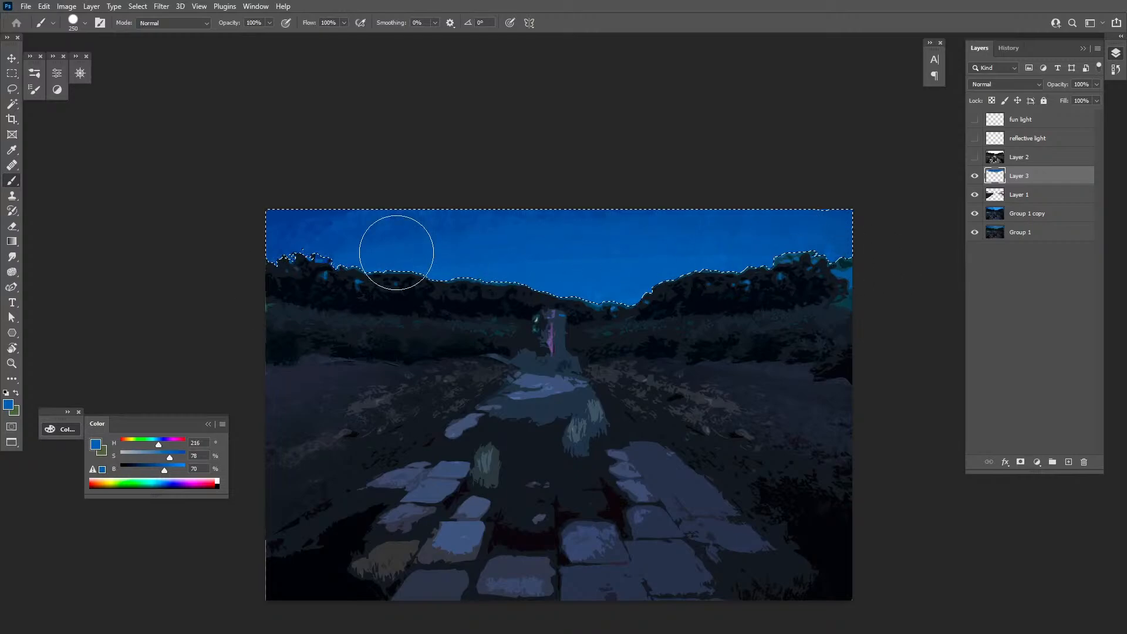
{"action": "left_click", "coordinate": [821, 227], "text": "alt"}
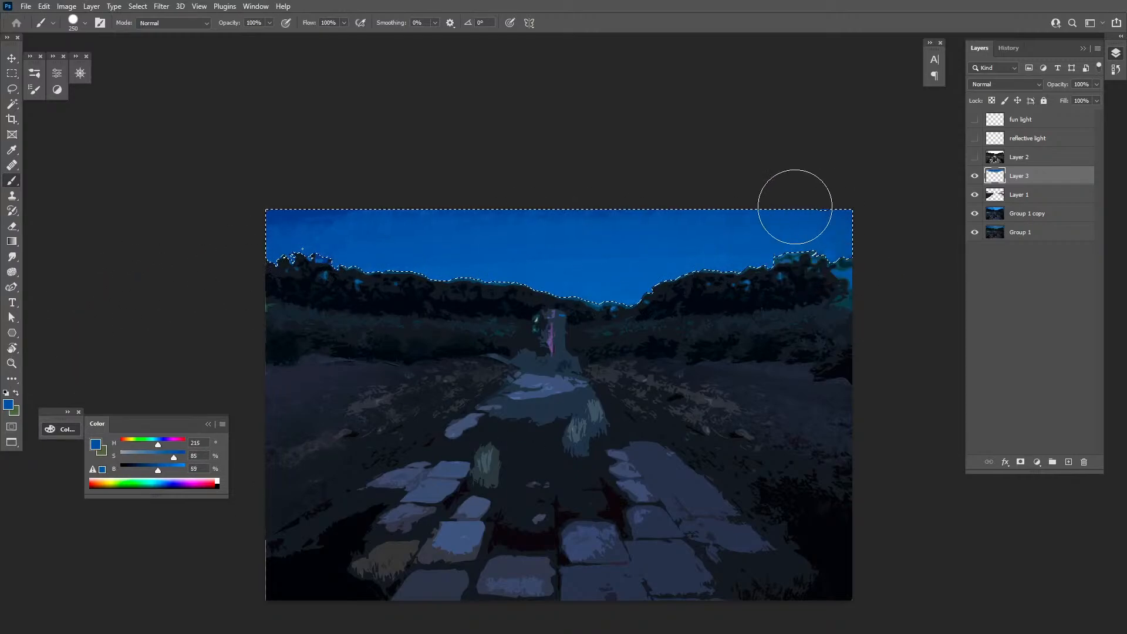
{"action": "left_click", "coordinate": [712, 228], "text": "alt"}
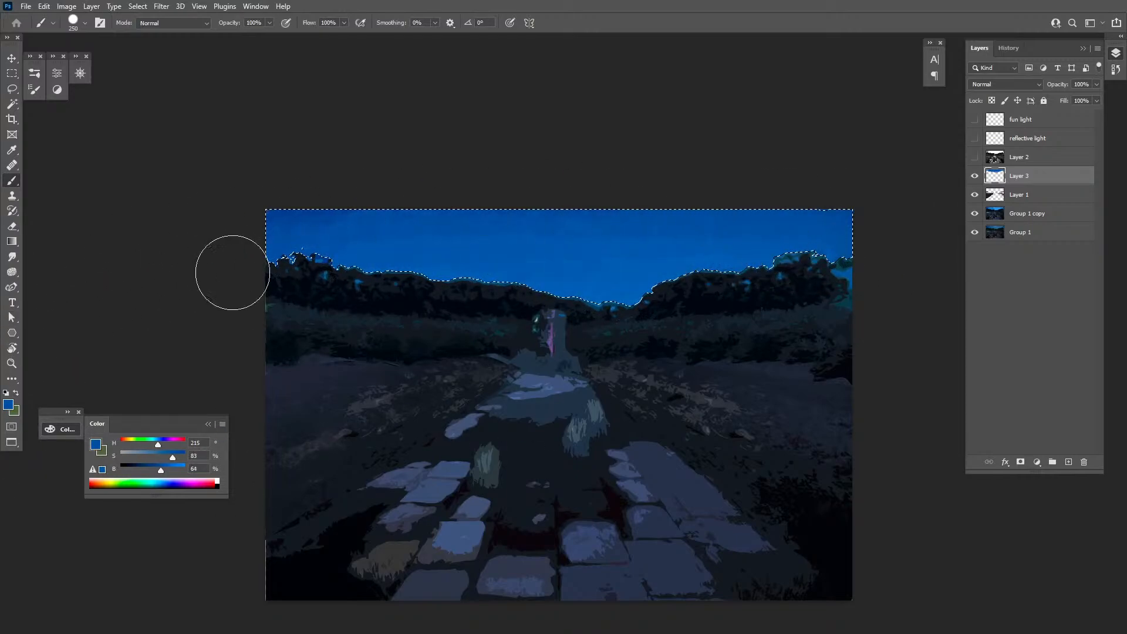
{"action": "left_click", "coordinate": [650, 252], "text": "alt"}
{"action": "key", "text": "ctrl+d"}
{"action": "key", "text": "z"}
{"action": "left_click", "coordinate": [764, 522], "text": "alt"}
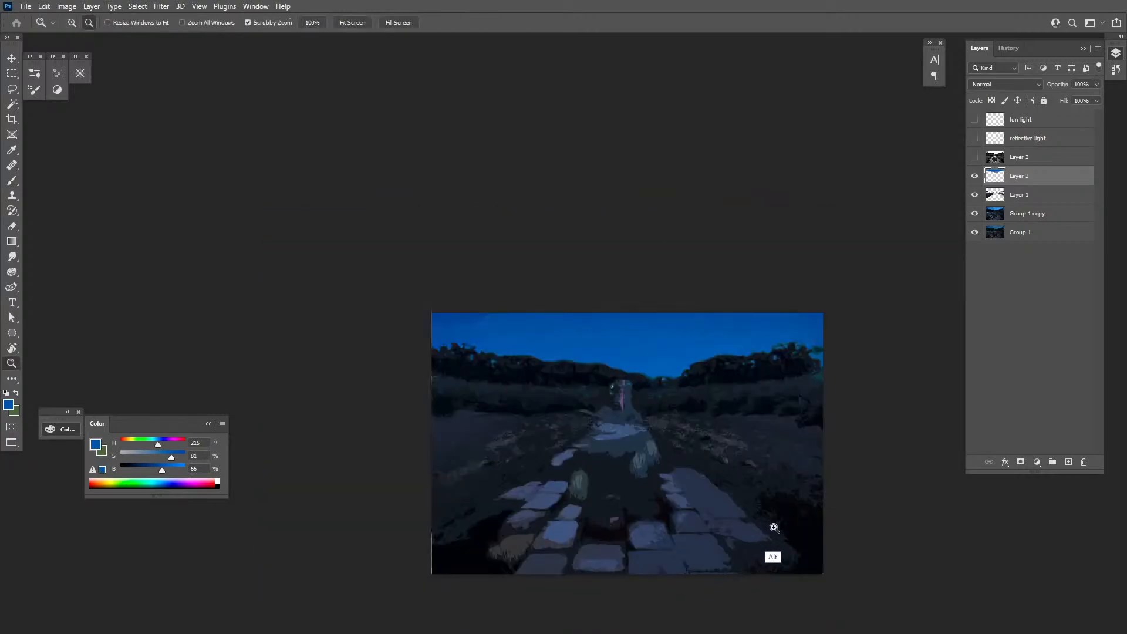
{"action": "left_click", "coordinate": [770, 515]}
{"action": "left_click", "coordinate": [974, 178]}
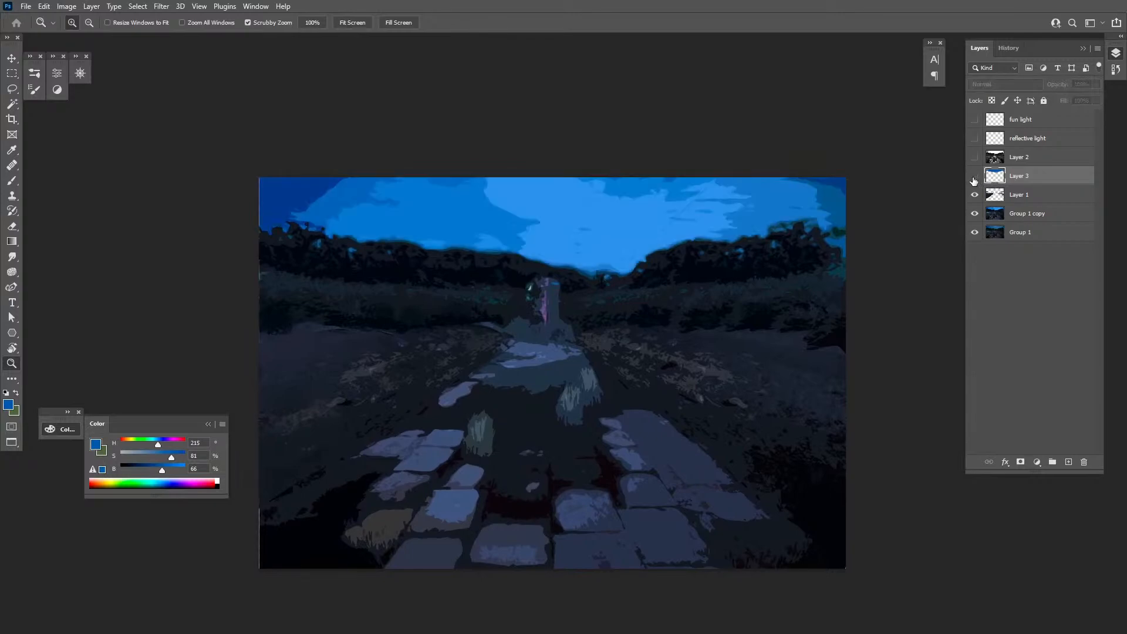
{"action": "left_click", "coordinate": [975, 177]}
Add a new layer above Layer 3 and darken the upper sky with a linear gradient fading from the sampled near-black tree colour to transparent
{"action": "left_click", "coordinate": [1068, 462]}
{"action": "key", "text": "g"}
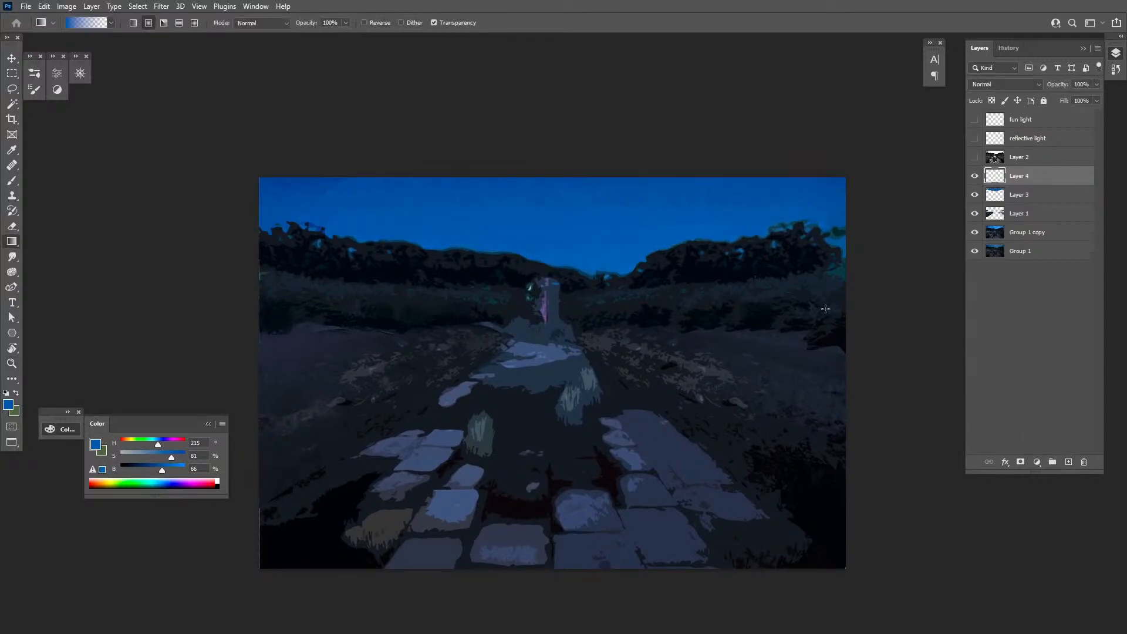
{"action": "left_click", "coordinate": [707, 285], "text": "alt"}
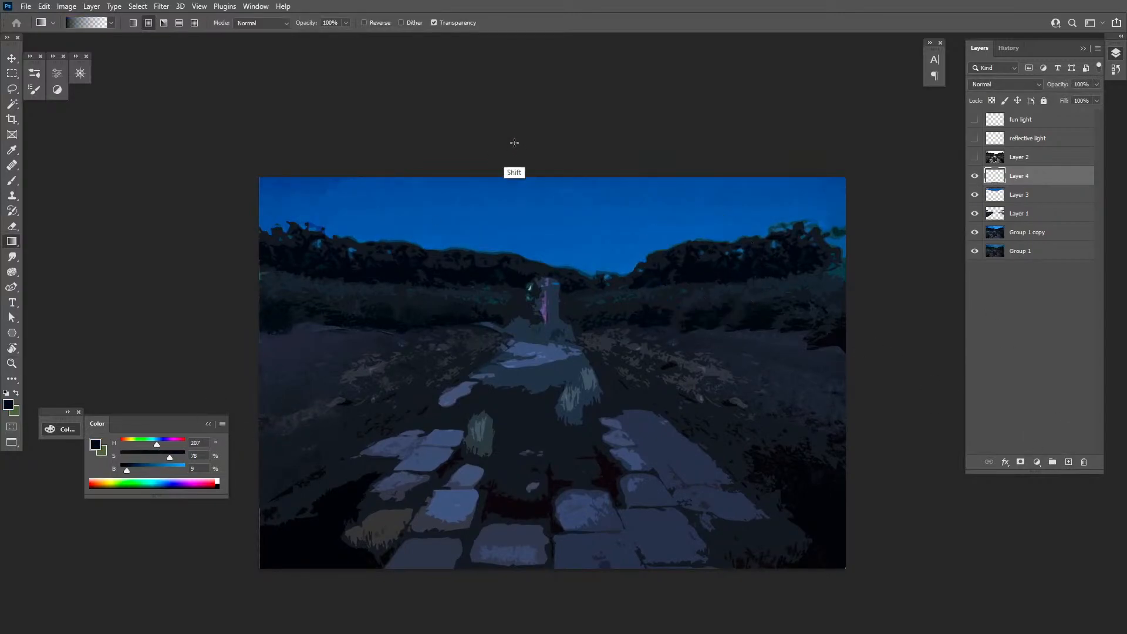
{"action": "left_click_drag", "start_coordinate": [514, 143], "coordinate": [514, 293]}
{"action": "key", "text": "ctrl+z"}
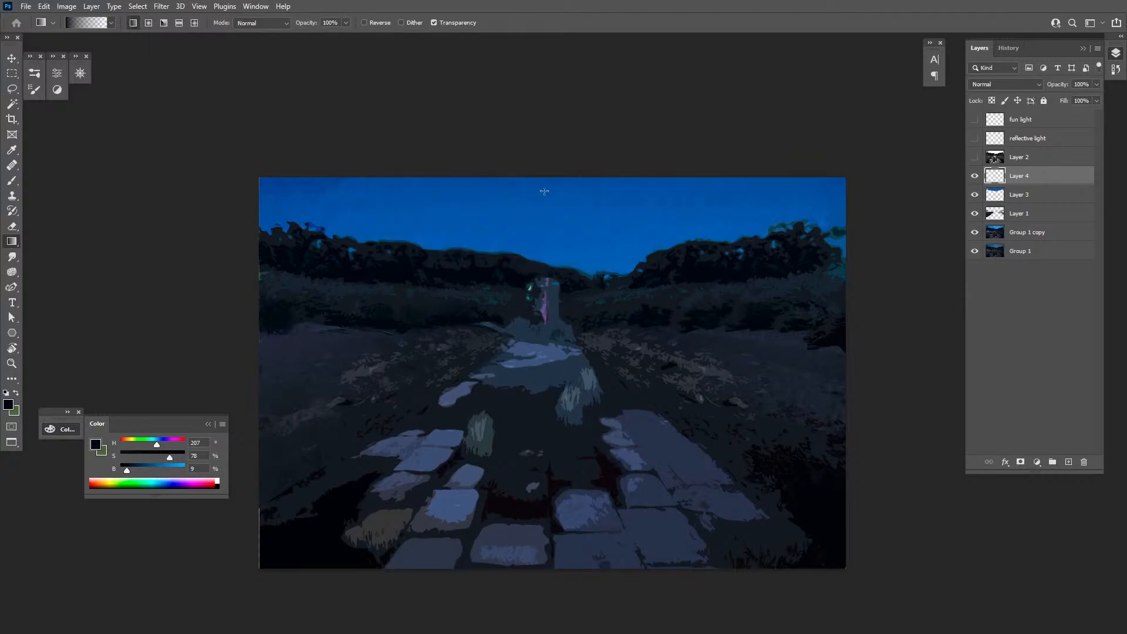
{"action": "left_click_drag", "start_coordinate": [551, 139], "coordinate": [568, 489]}
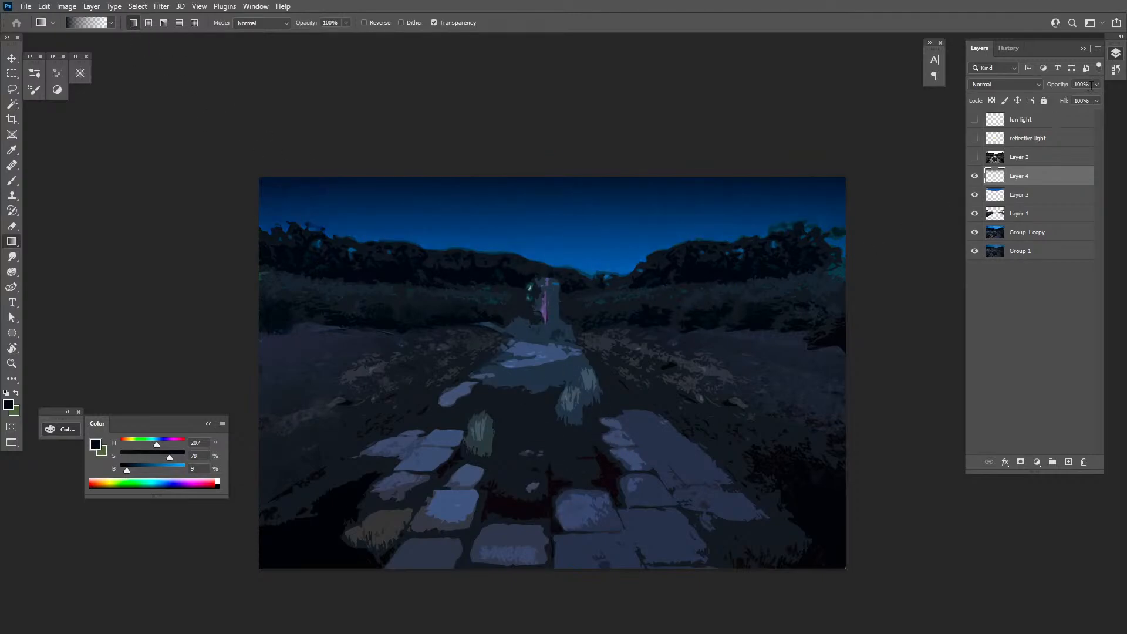
Lower the sky gradient layer's opacity to 80% and compare the picture with and without it
{"action": "left_click_drag", "start_coordinate": [1094, 98], "coordinate": [1075, 98]}
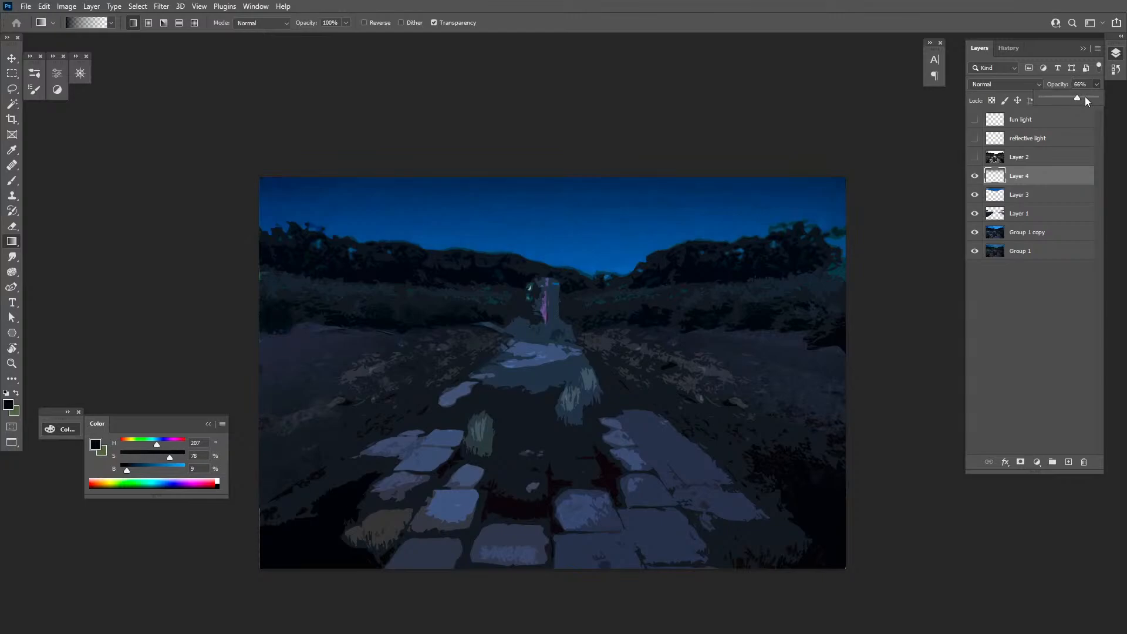
{"action": "key", "text": "z"}
{"action": "left_click", "coordinate": [558, 336]}
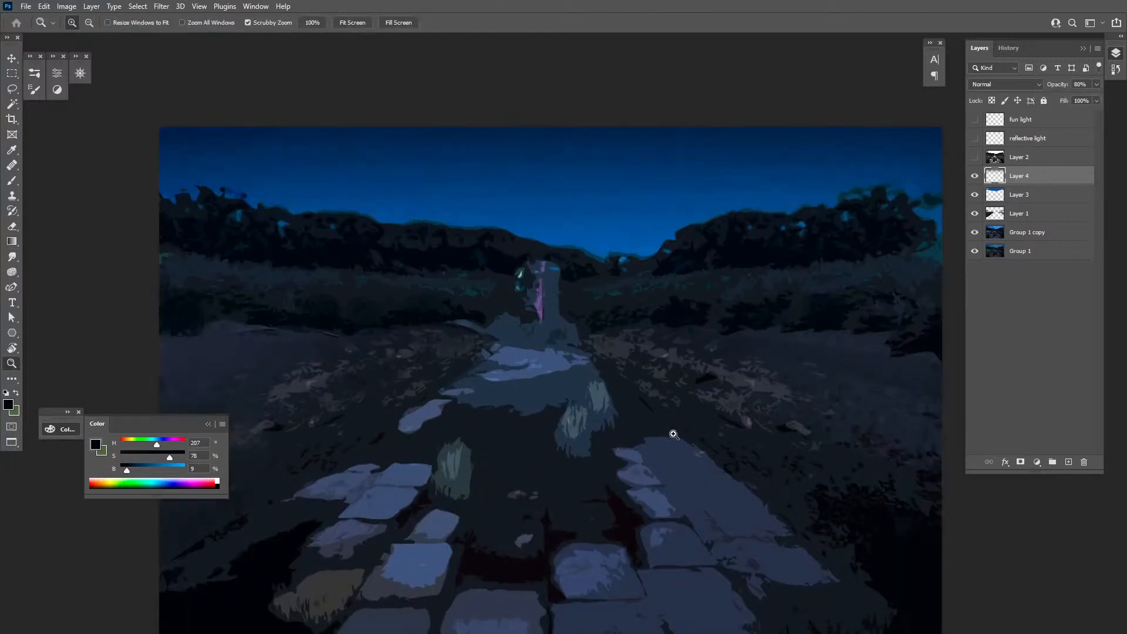
{"action": "left_click", "coordinate": [676, 468], "text": "alt"}
{"action": "left_click", "coordinate": [627, 454]}
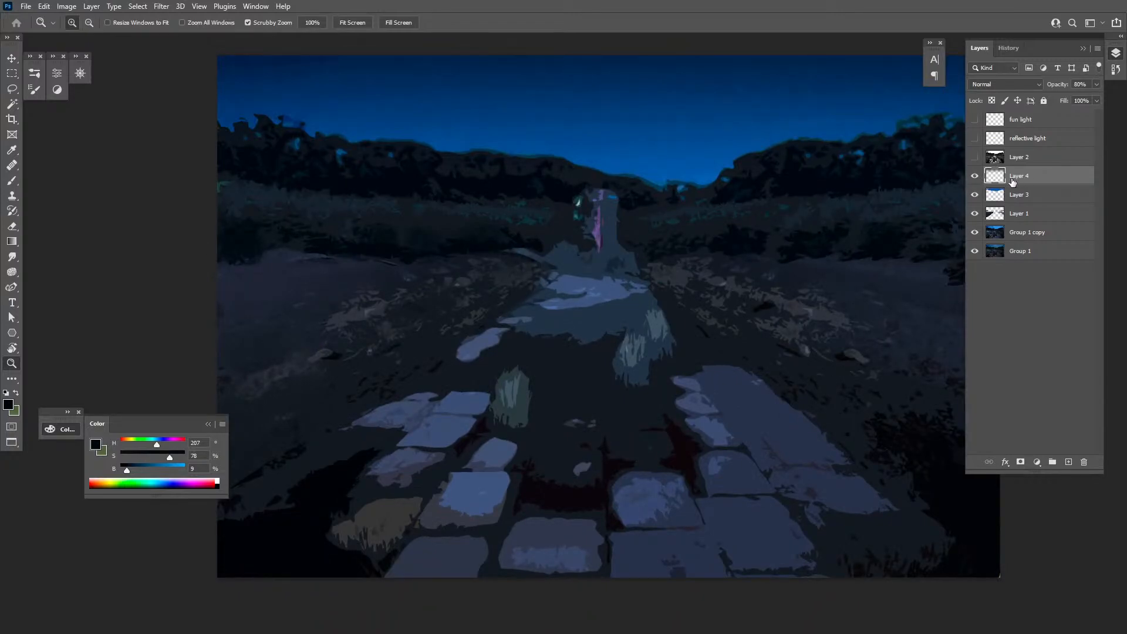
{"action": "left_click", "coordinate": [974, 176]}
{"action": "left_click", "coordinate": [975, 176]}
{"action": "left_click_drag", "start_coordinate": [749, 329], "coordinate": [746, 364]}
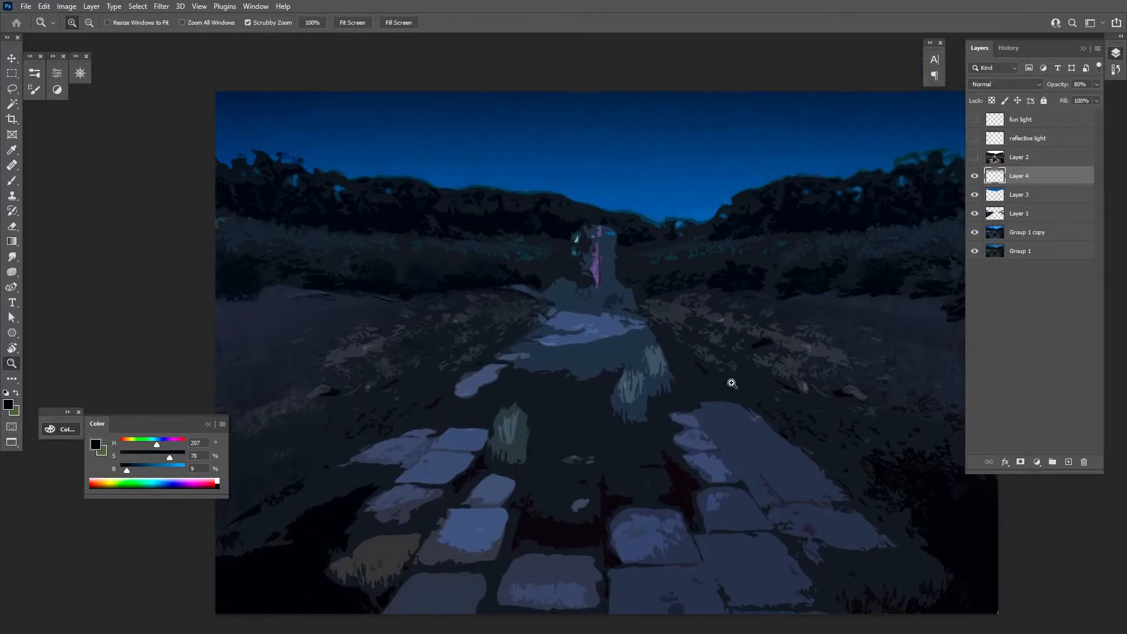
{"action": "left_click", "coordinate": [581, 460], "text": "alt"}
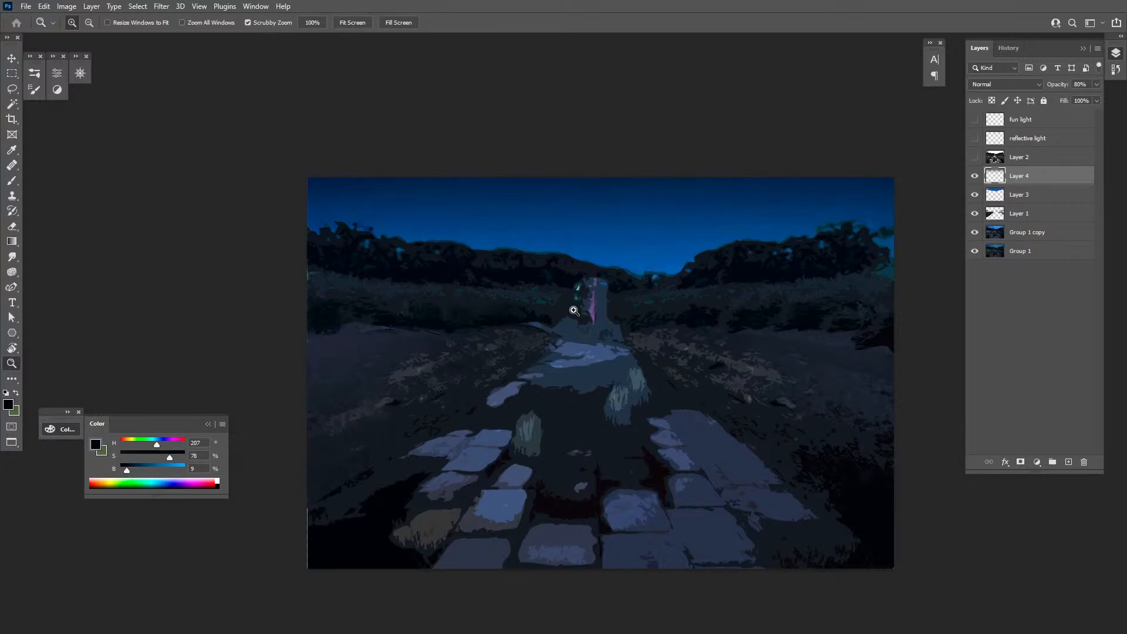
Select the whole paved path, from the picture's bottom edge to the telephone box, with the Polygonal Lasso
{"action": "key", "text": "l"}
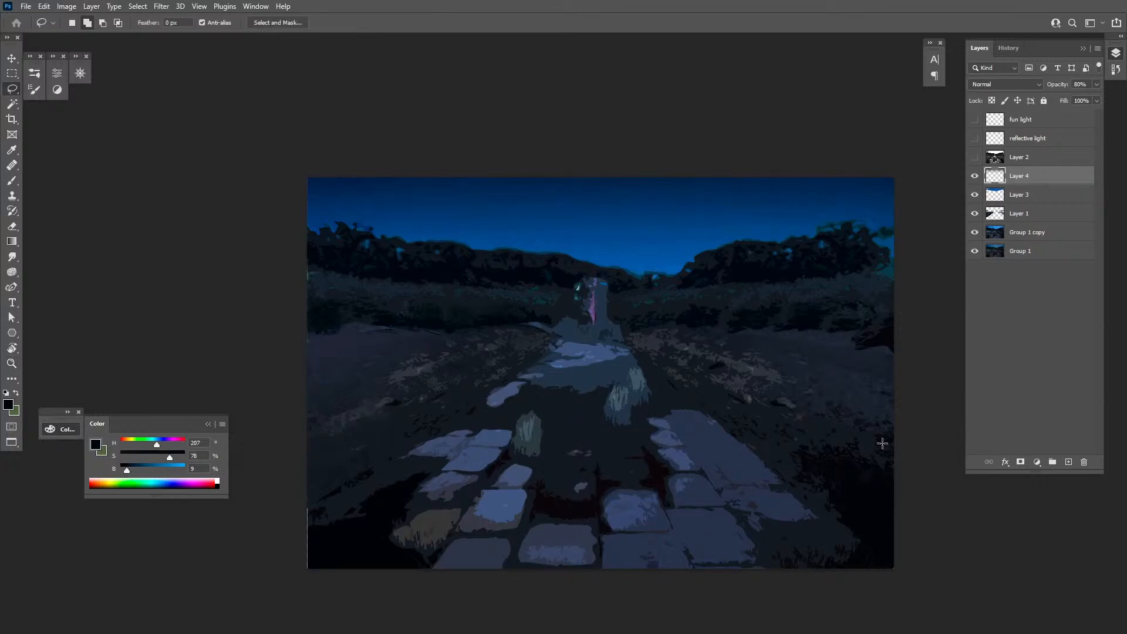
{"action": "left_click", "coordinate": [18, 90], "text": "alt"}
{"action": "left_click", "coordinate": [549, 351]}
{"action": "left_click", "coordinate": [297, 567]}
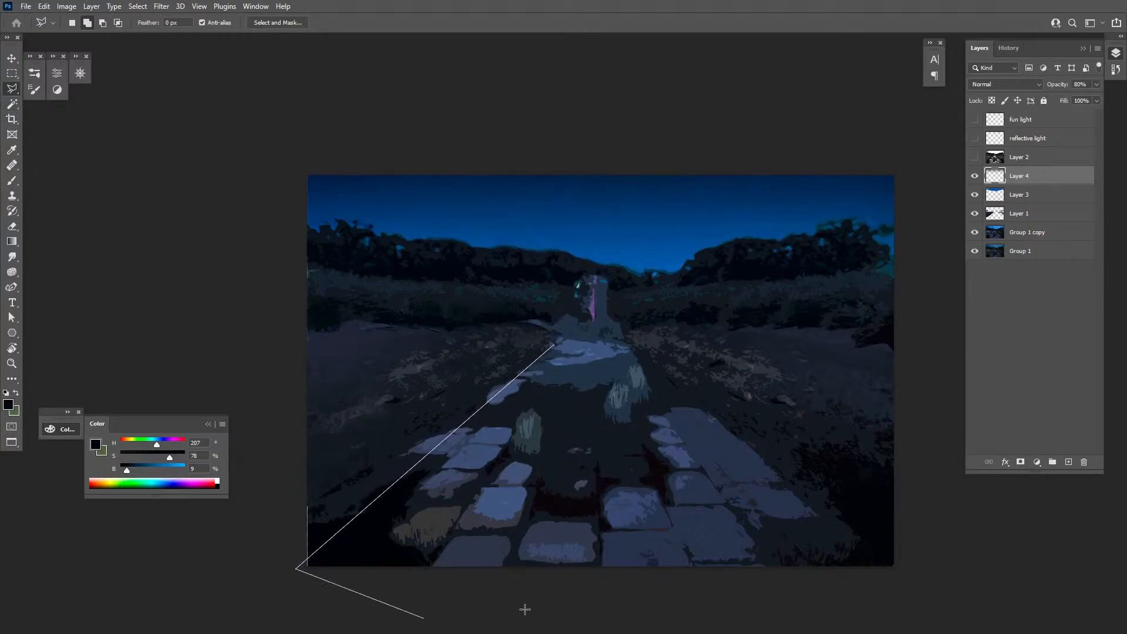
{"action": "left_click", "coordinate": [640, 612]}
{"action": "left_click", "coordinate": [860, 574]}
{"action": "left_click", "coordinate": [901, 549]}
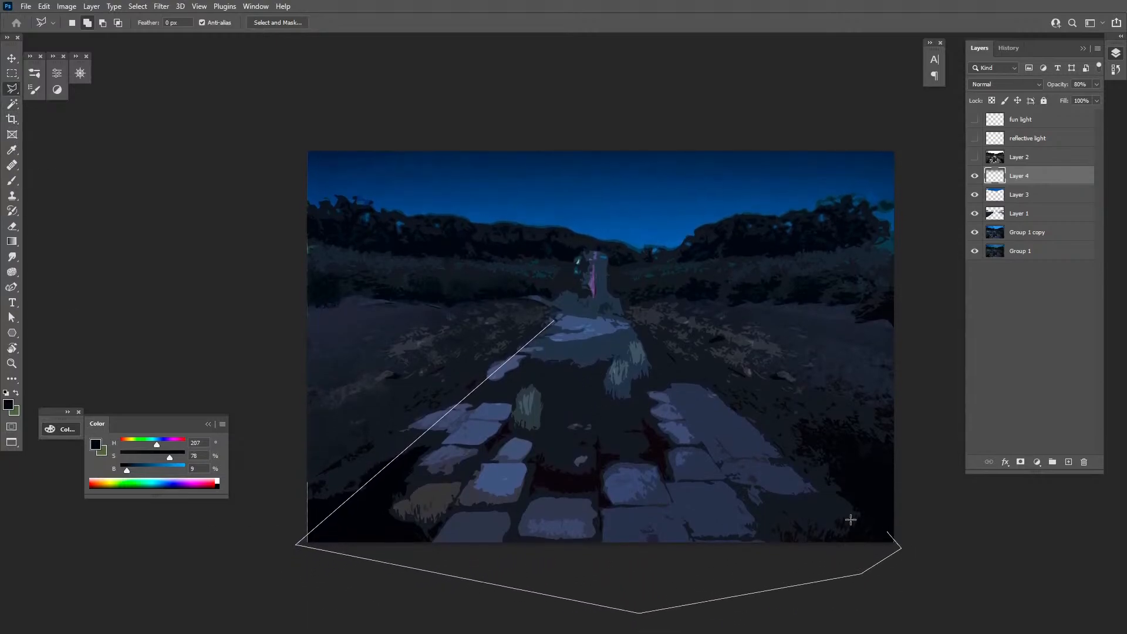
{"action": "left_click", "coordinate": [557, 326]}
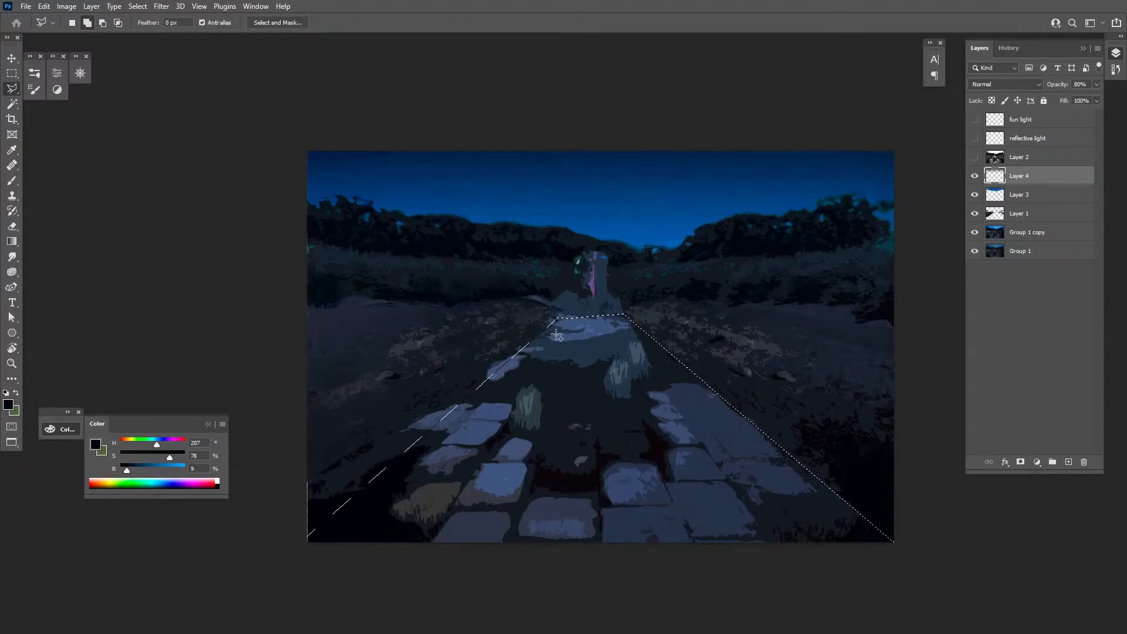
Paint over the pale patch at the path's far end with sampled dark path colours, using a 70 px brush on Layer 4
{"action": "key", "text": "b"}
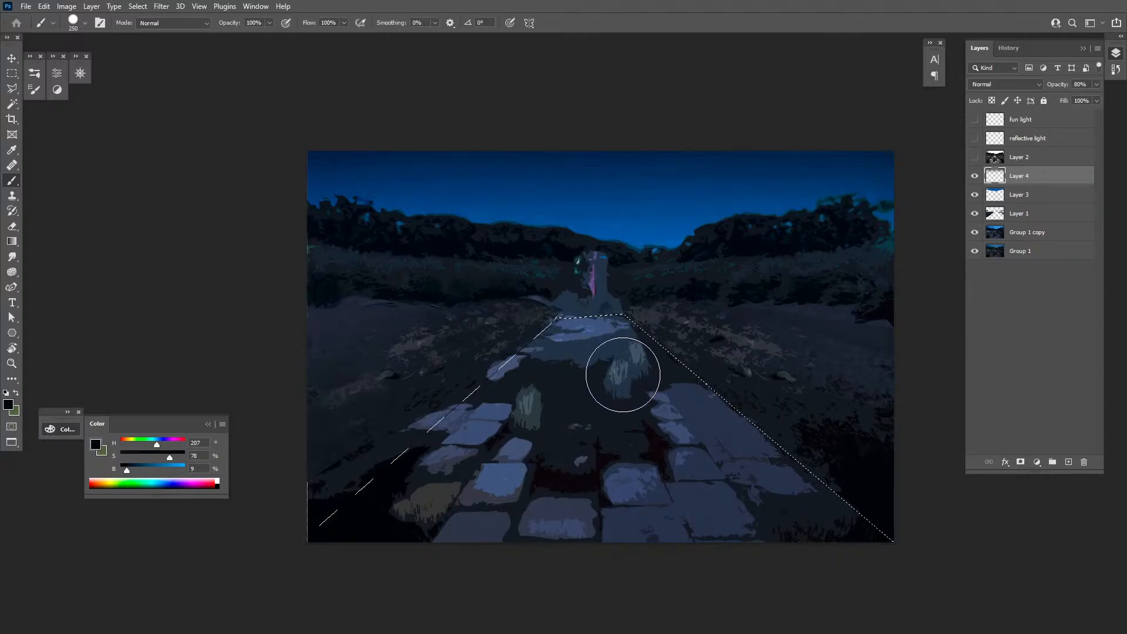
{"action": "key", "text": "bracketleft"}
{"action": "key", "text": "bracketleft"}
{"action": "key", "text": "bracketleft"}
{"action": "key", "text": "bracketleft"}
{"action": "key", "text": "bracketleft"}
{"action": "left_click", "coordinate": [586, 372], "text": "alt"}
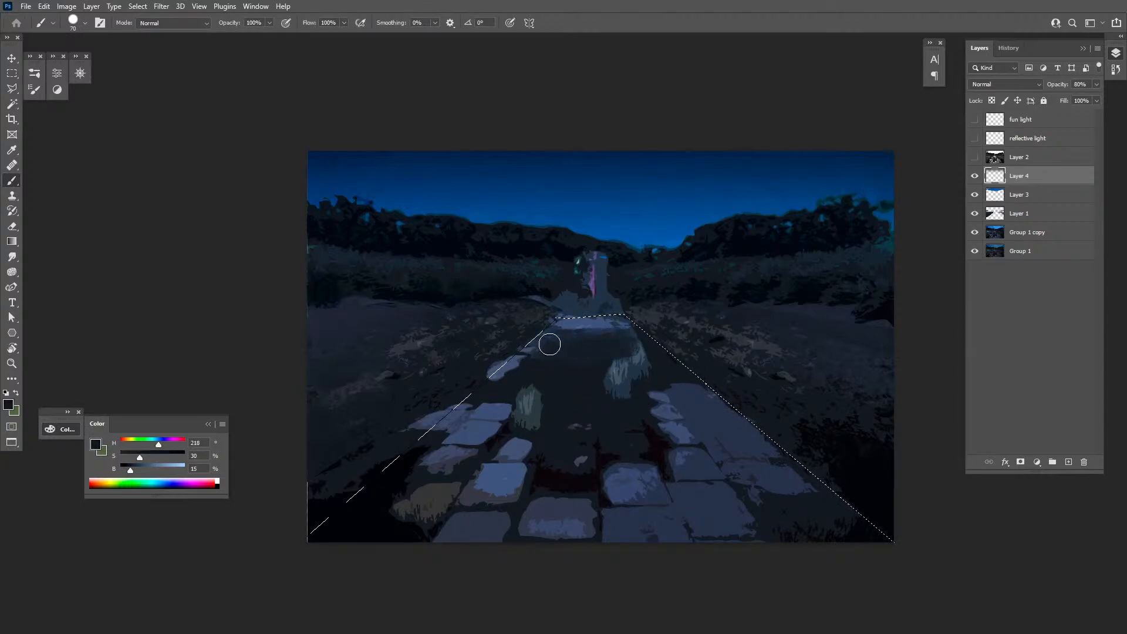
{"action": "left_click", "coordinate": [585, 370], "text": "alt"}
Add a new layer and paint out the path's grass tufts and black lower-left corner with sampled dark path tones
{"action": "left_click", "coordinate": [1067, 463]}
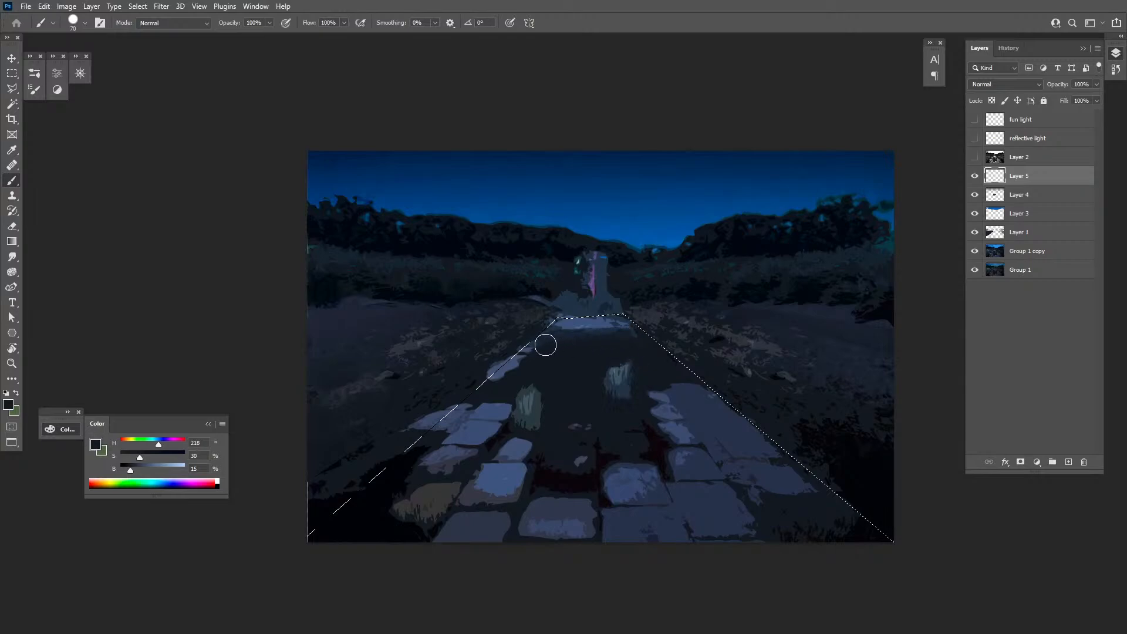
{"action": "mouse_move", "coordinate": [647, 358]}
{"action": "left_mouse_down"}
{"action": "mouse_move", "coordinate": [586, 401]}
{"action": "mouse_move", "coordinate": [639, 387]}
{"action": "mouse_move", "coordinate": [599, 383]}
{"action": "left_mouse_up"}
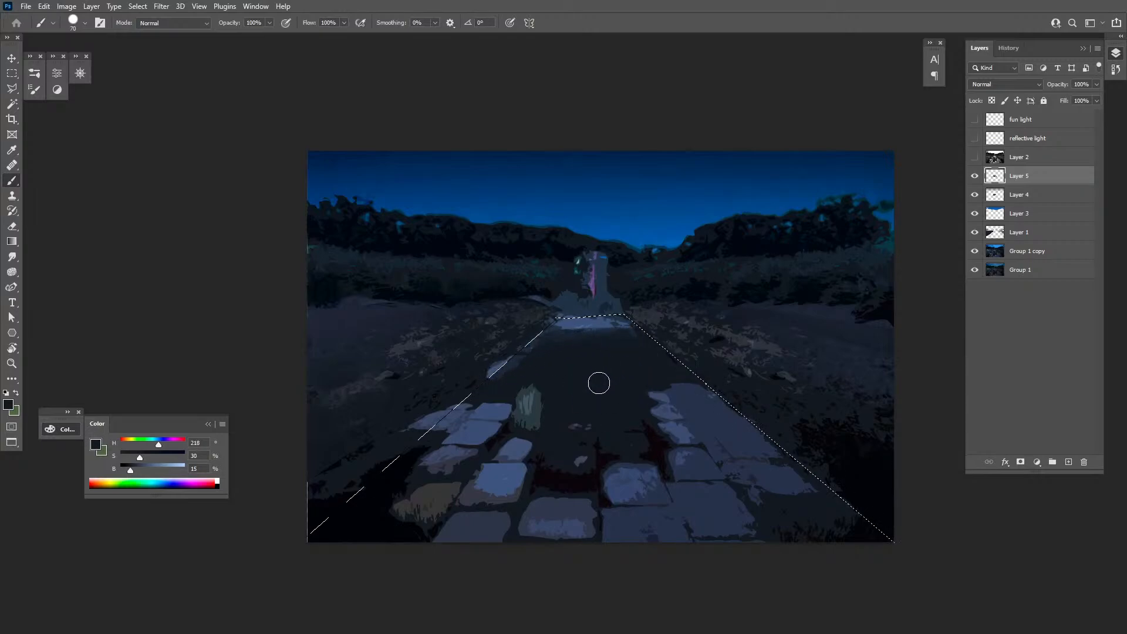
{"action": "left_click_drag", "start_coordinate": [530, 387], "coordinate": [547, 427]}
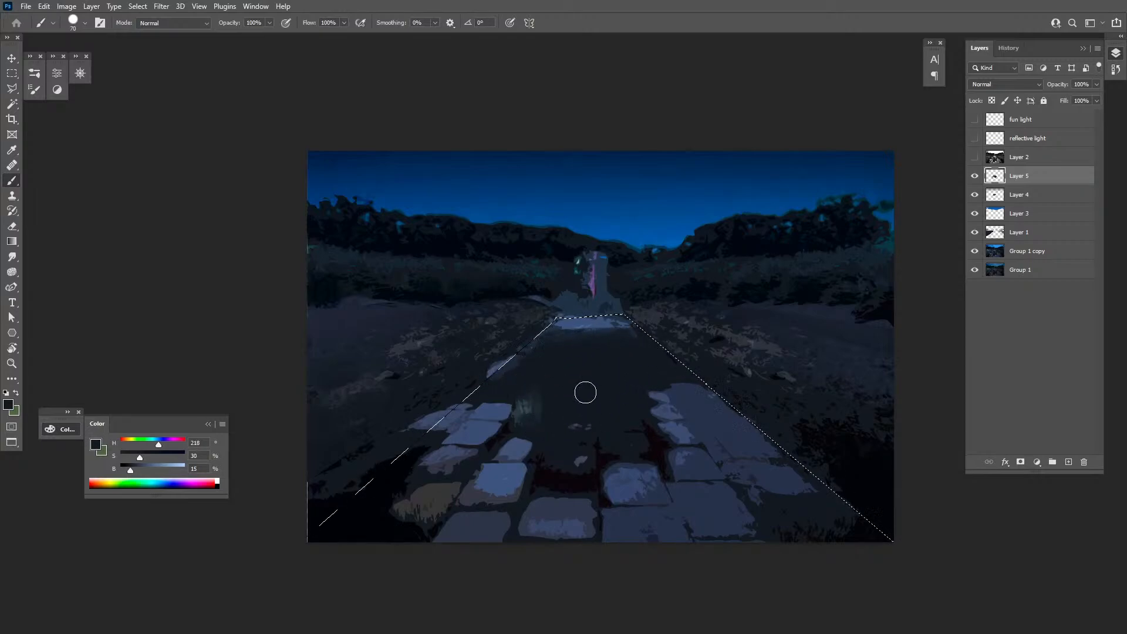
{"action": "left_click", "coordinate": [420, 483], "text": "alt"}
{"action": "mouse_move", "coordinate": [415, 473]}
{"action": "left_mouse_down"}
{"action": "mouse_move", "coordinate": [354, 533]}
{"action": "mouse_move", "coordinate": [412, 523]}
{"action": "left_mouse_up"}
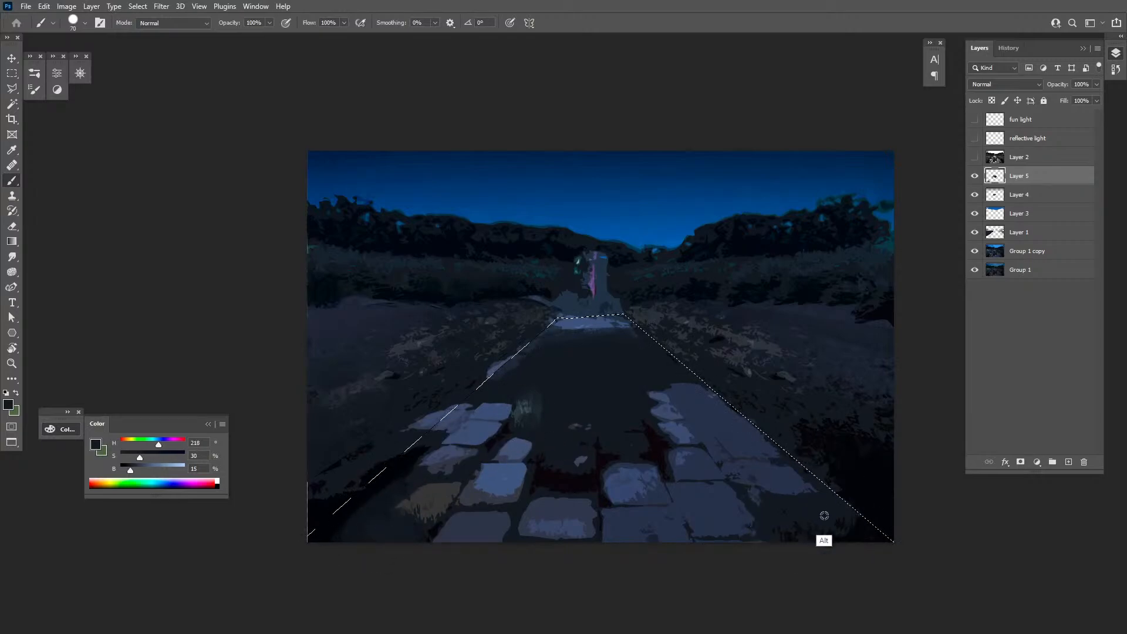
Paint away the small mid-path marks and tone down the upper right paving stones with sampled dark blues on Layer 5
{"action": "left_click", "coordinate": [588, 385], "text": "alt"}
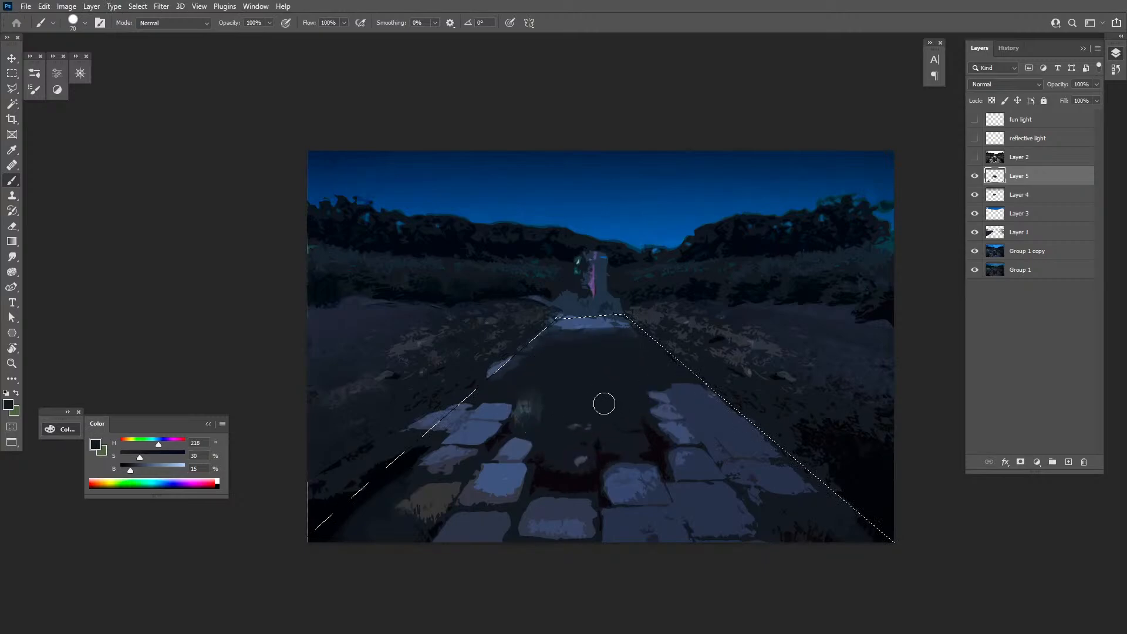
{"action": "left_click", "coordinate": [677, 408], "text": "alt"}
{"action": "left_click", "coordinate": [643, 400], "text": "alt"}
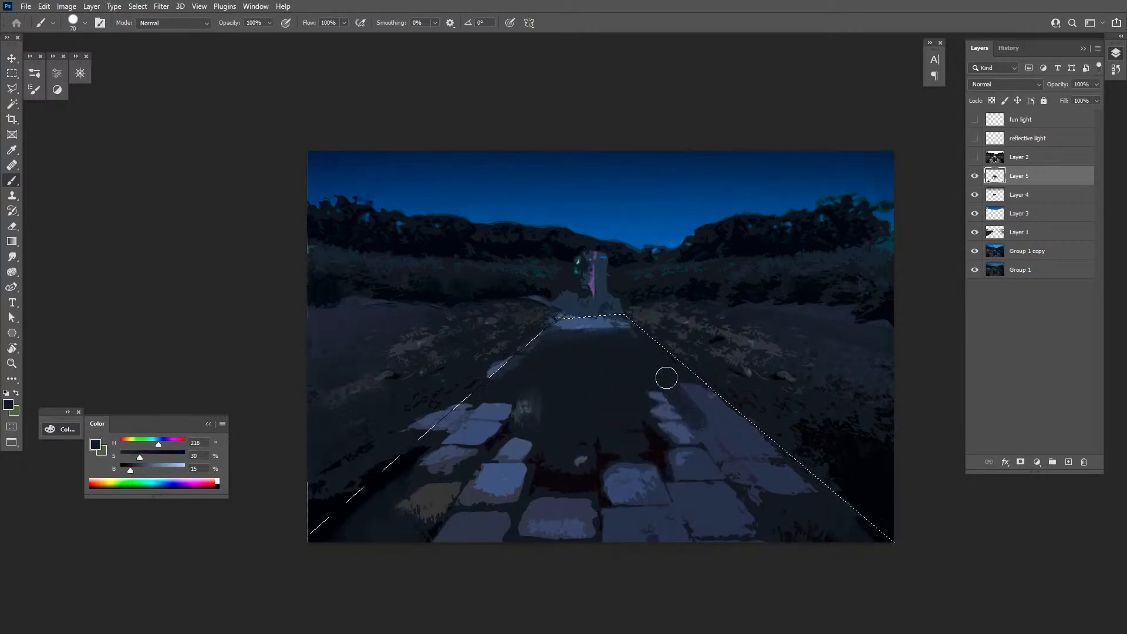
{"action": "left_click", "coordinate": [739, 438], "text": "alt"}
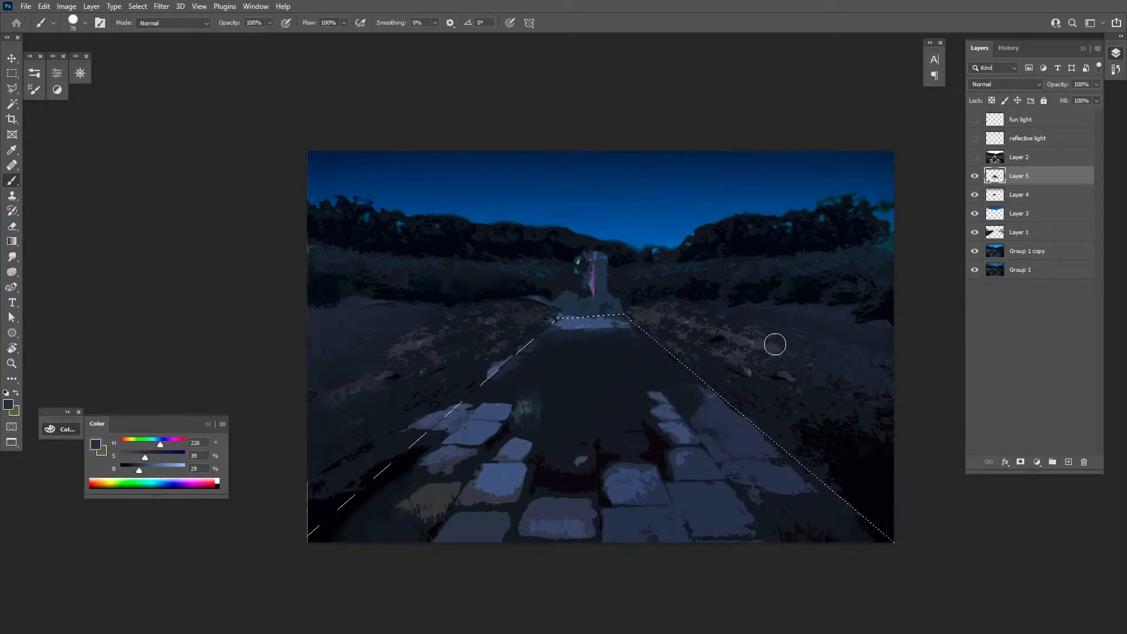
{"action": "left_click", "coordinate": [554, 403], "text": "alt"}
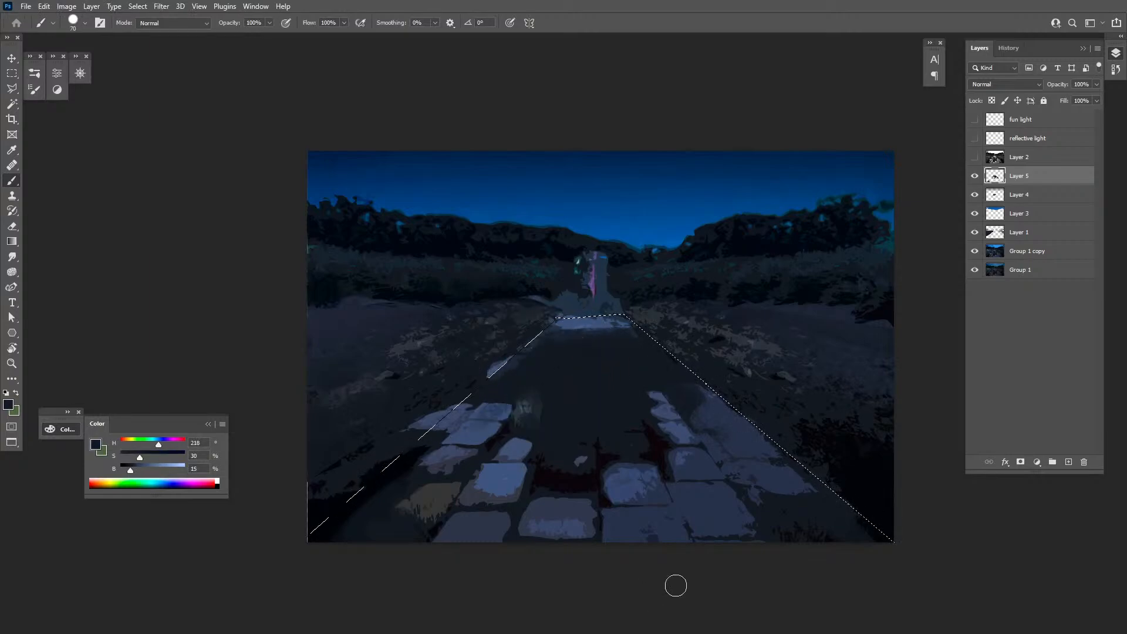
Enlarge the brush to 150 px and darken the bright paving stones across the path with colours sampled from it
{"action": "key", "text": "bracketright"}
{"action": "key", "text": "bracketright"}
{"action": "key", "text": "bracketright"}
{"action": "key", "text": "bracketright"}
{"action": "key", "text": "alt"}
{"action": "left_click", "coordinate": [792, 515], "text": "alt"}
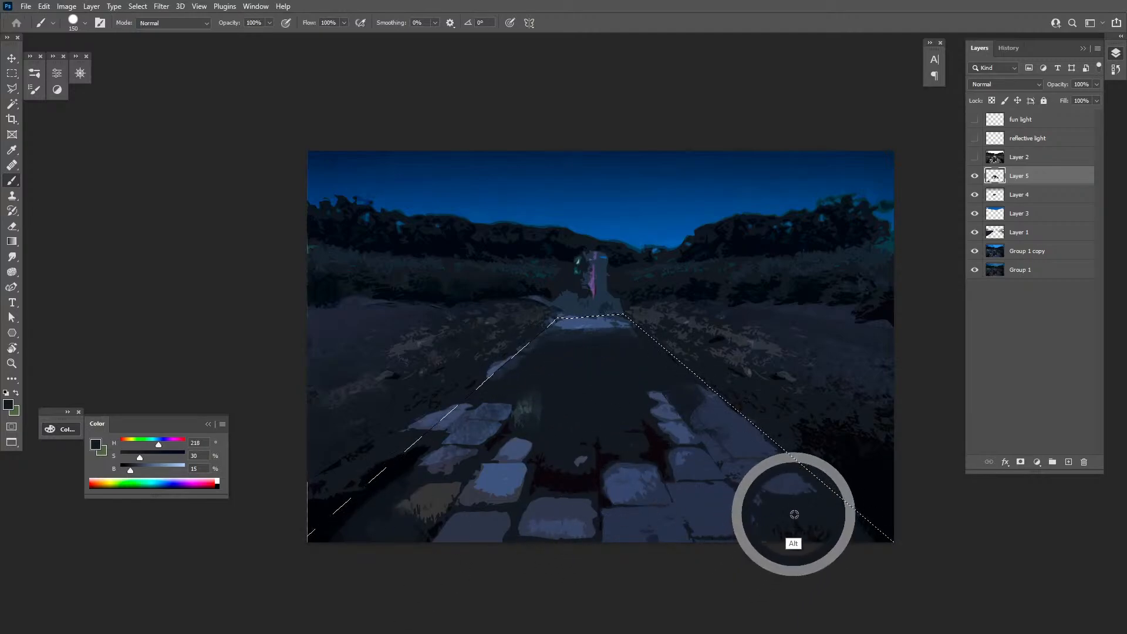
{"action": "mouse_move", "coordinate": [849, 587]}
{"action": "left_mouse_down"}
{"action": "mouse_move", "coordinate": [639, 380]}
{"action": "mouse_move", "coordinate": [738, 551]}
{"action": "mouse_move", "coordinate": [752, 631]}
{"action": "mouse_move", "coordinate": [658, 447]}
{"action": "left_mouse_up"}
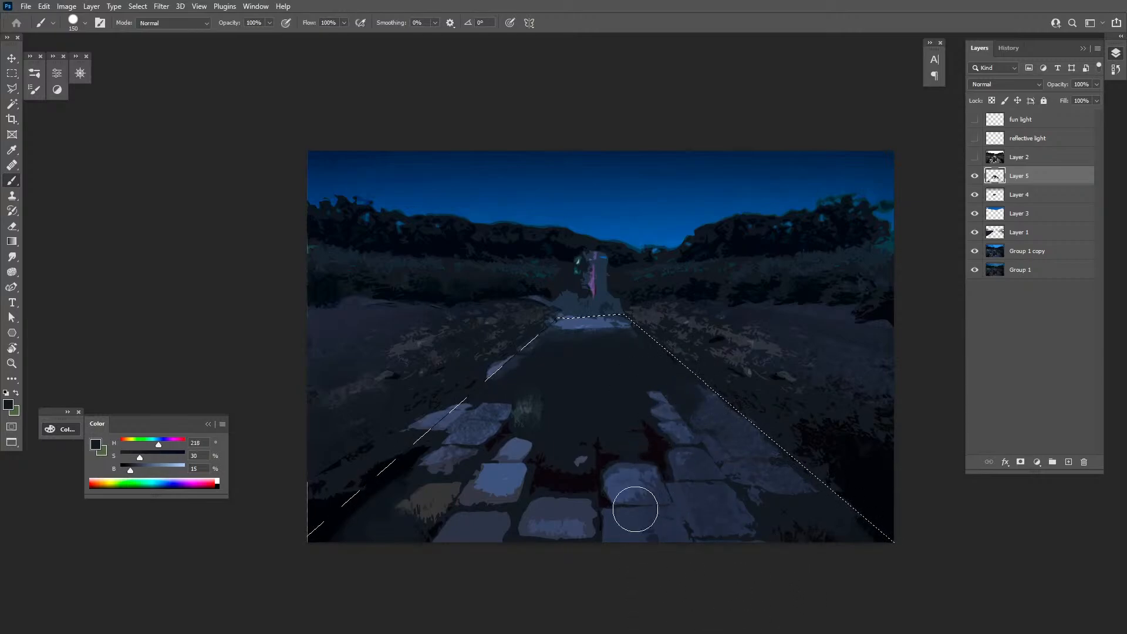
{"action": "left_click", "coordinate": [663, 490], "text": "alt"}
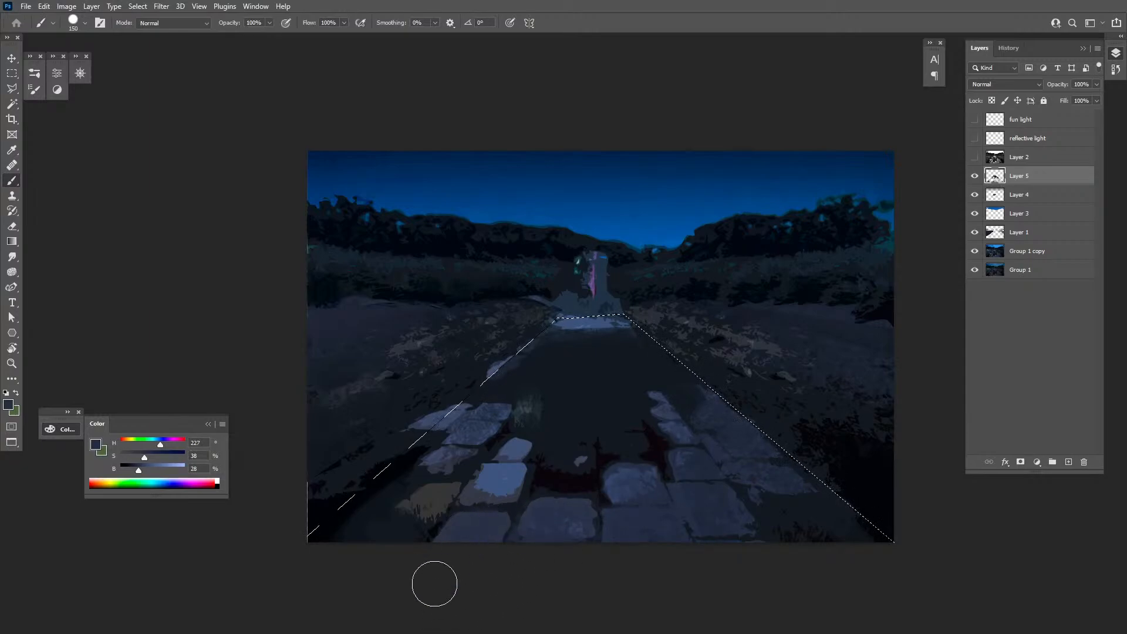
Mute the bright left-hand stones, the brown grassy stone and the pale strip at the path's far end with sampled dark colours
{"action": "left_click", "coordinate": [536, 427], "text": "alt"}
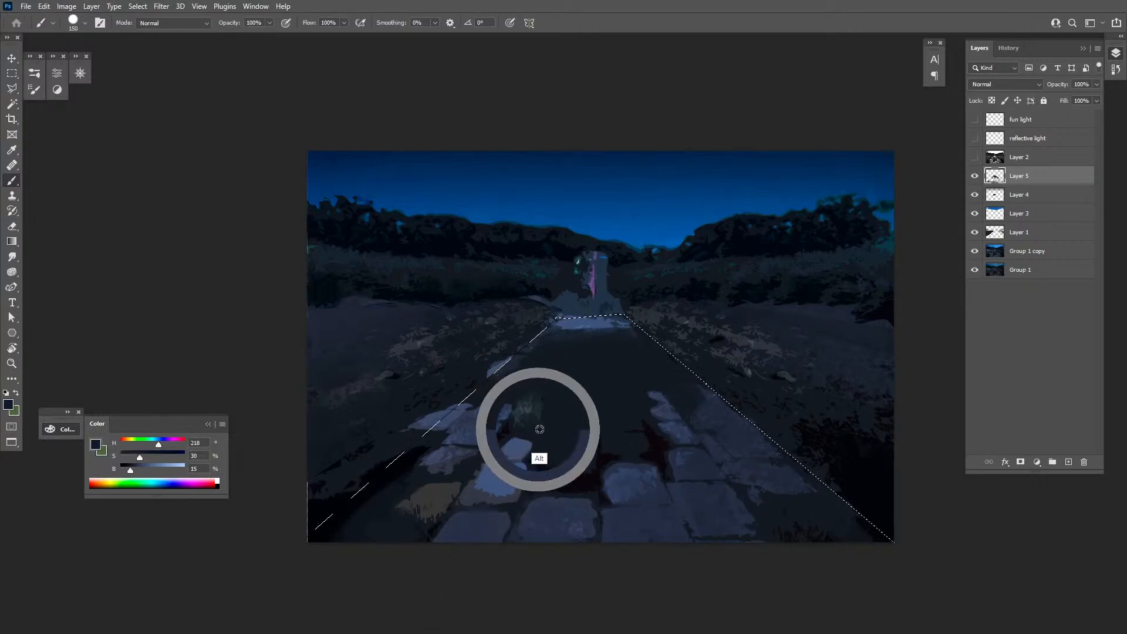
{"action": "left_click", "coordinate": [476, 537], "text": "alt"}
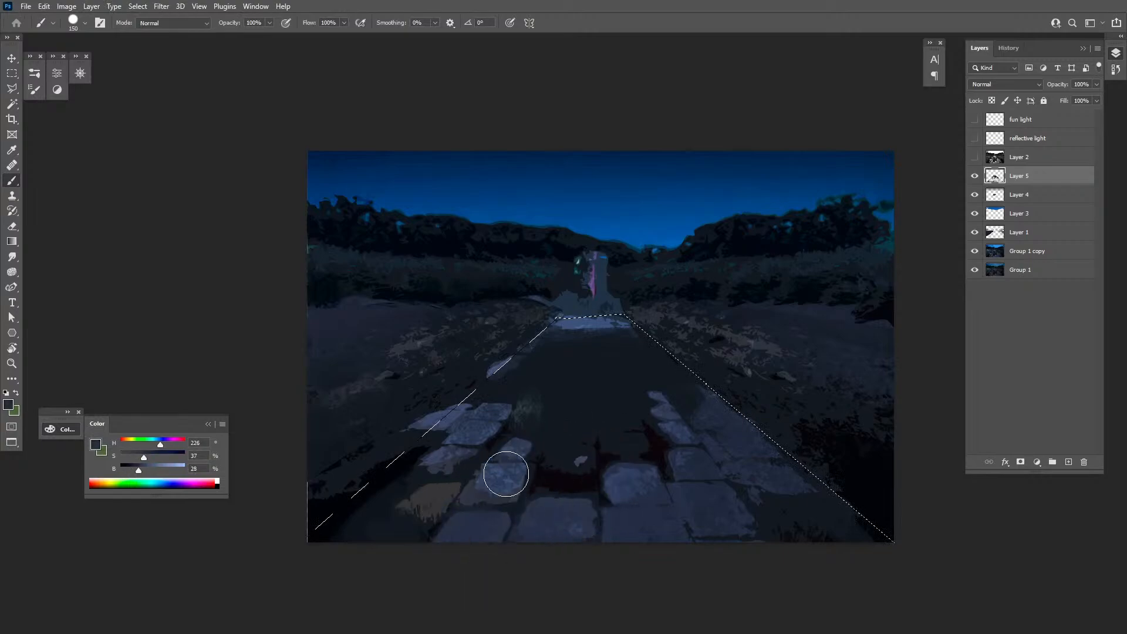
{"action": "left_click", "coordinate": [412, 527], "text": "alt"}
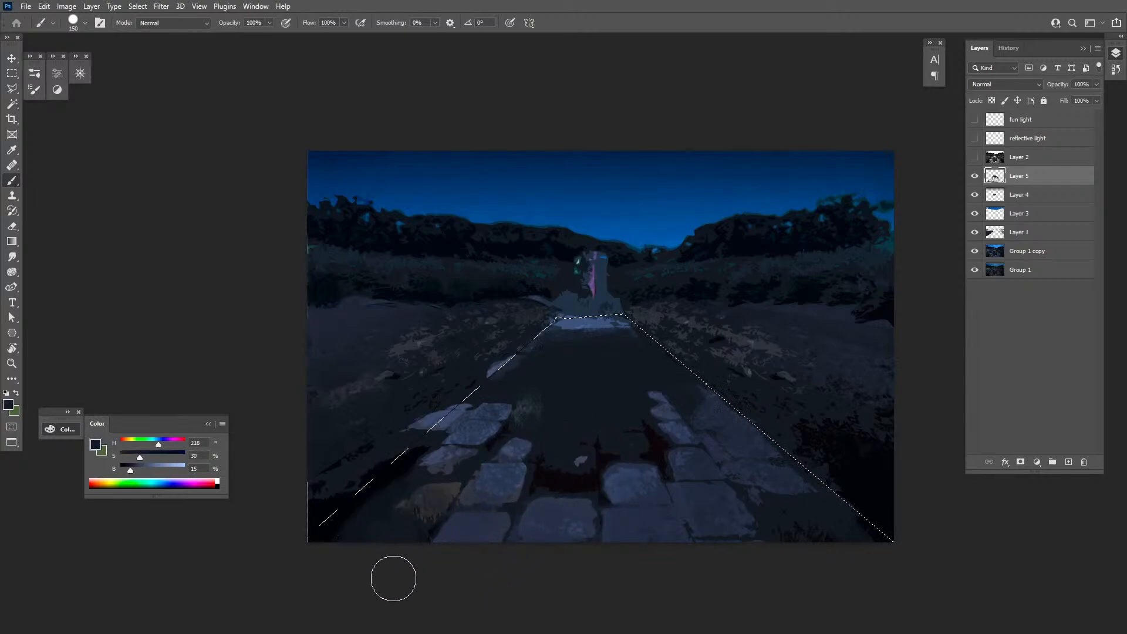
{"action": "left_click", "coordinate": [596, 349], "text": "alt"}
{"action": "left_click", "coordinate": [611, 328], "text": "alt"}
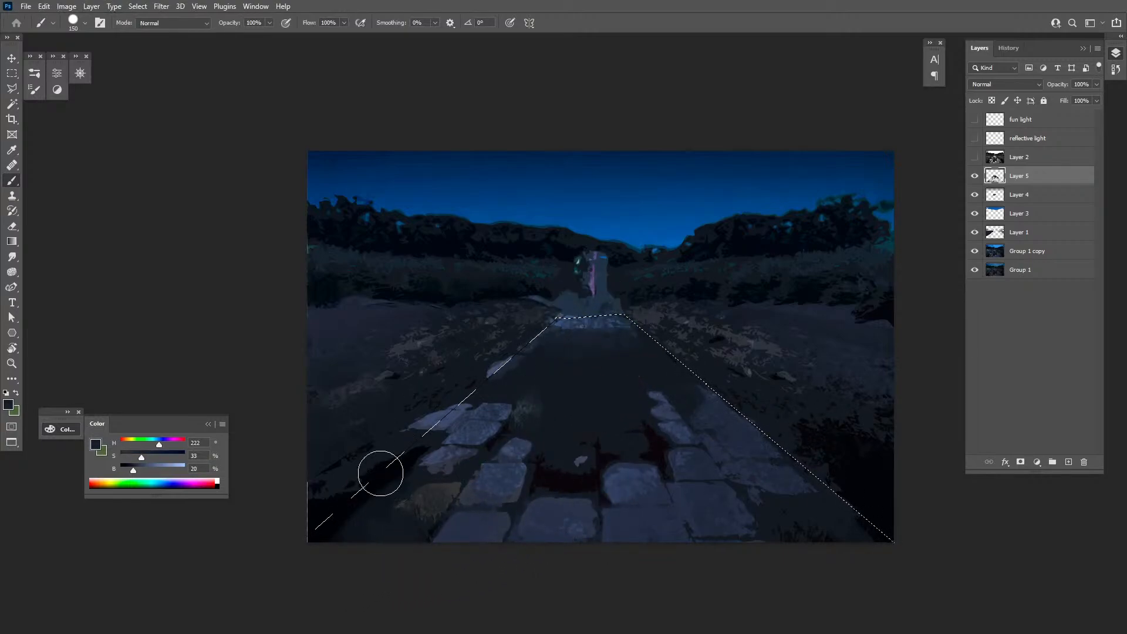
Stamp all visible layers into a new layer, delete everything outside the path selection from it, and deselect
{"action": "key", "text": "ctrl+shift+alt+e"}
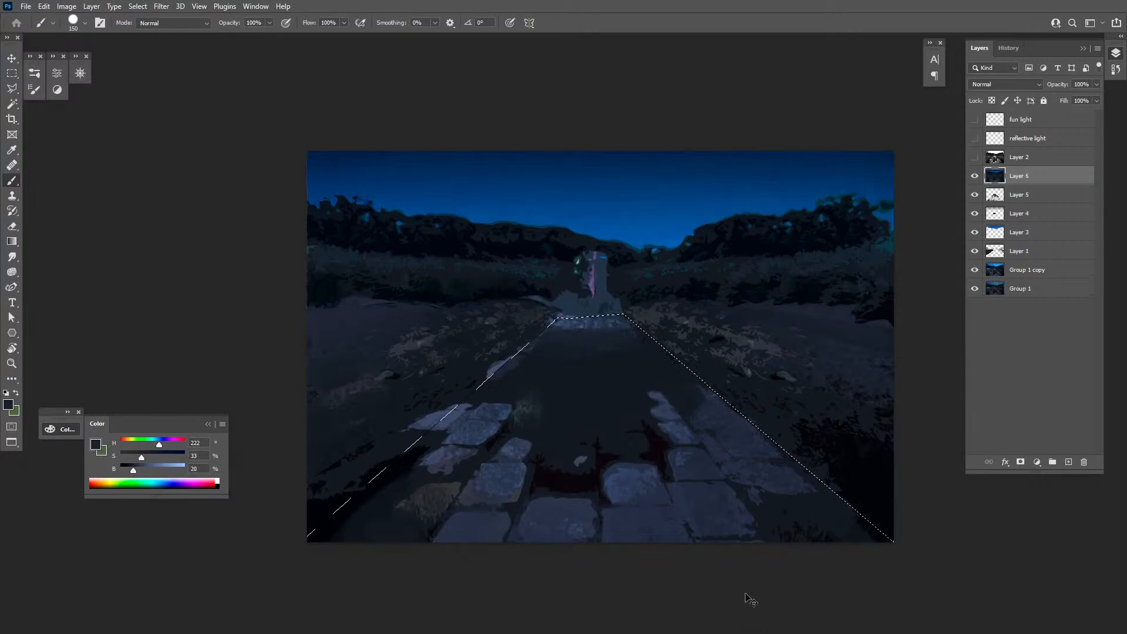
{"action": "key", "text": "Delete"}
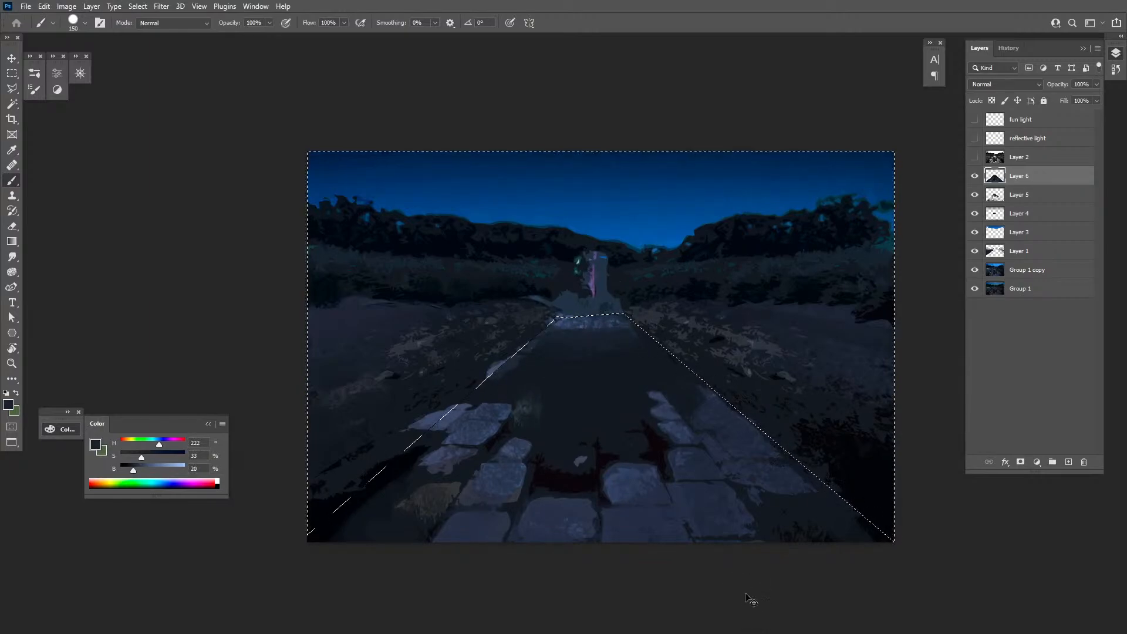
{"action": "key", "text": "ctrl+d"}
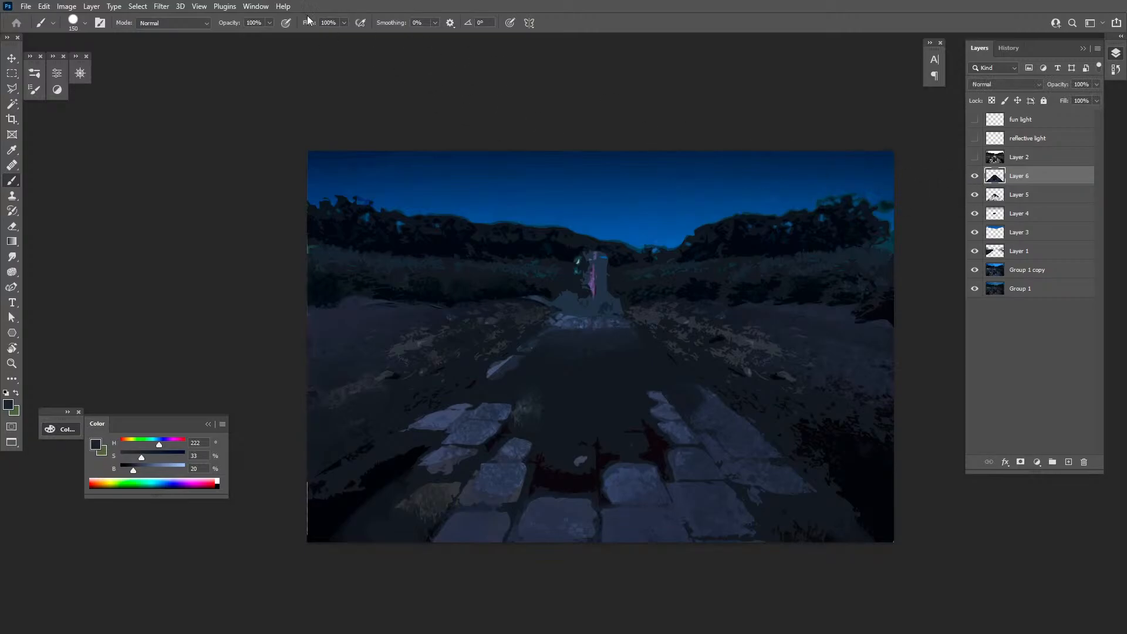
Apply the Cutout filter to the path layer with 6 levels, edge simplicity 4 and edge fidelity 2
{"action": "left_click", "coordinate": [161, 6]}
{"action": "left_click", "coordinate": [229, 71]}
{"action": "left_click_drag", "start_coordinate": [699, 453], "coordinate": [453, 237]}
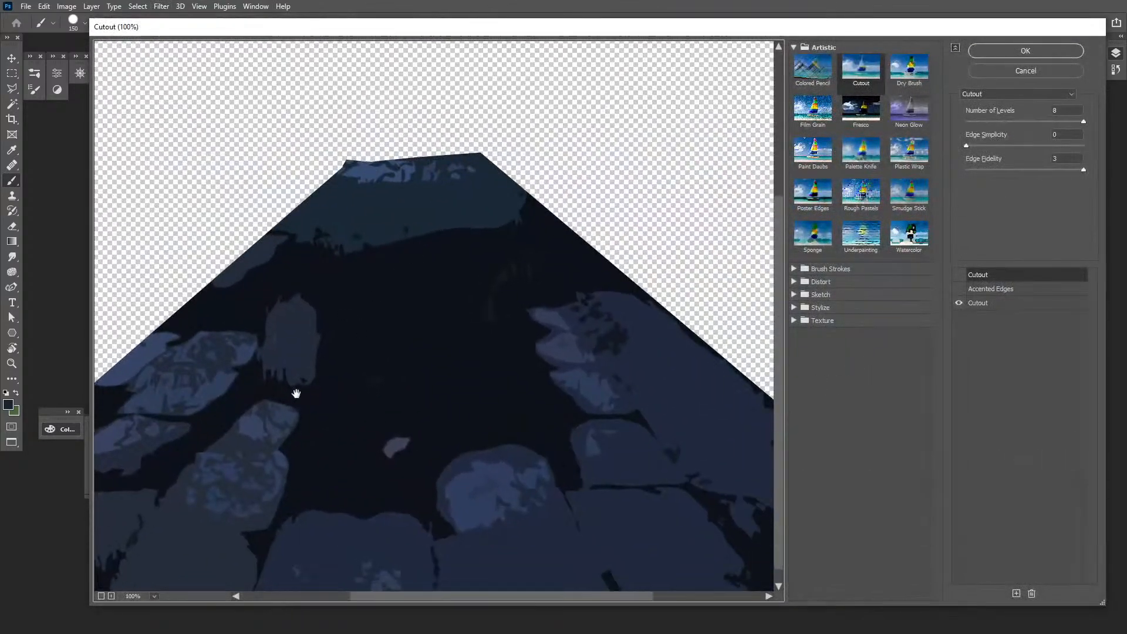
{"action": "left_click", "coordinate": [101, 595]}
{"action": "left_click", "coordinate": [993, 303]}
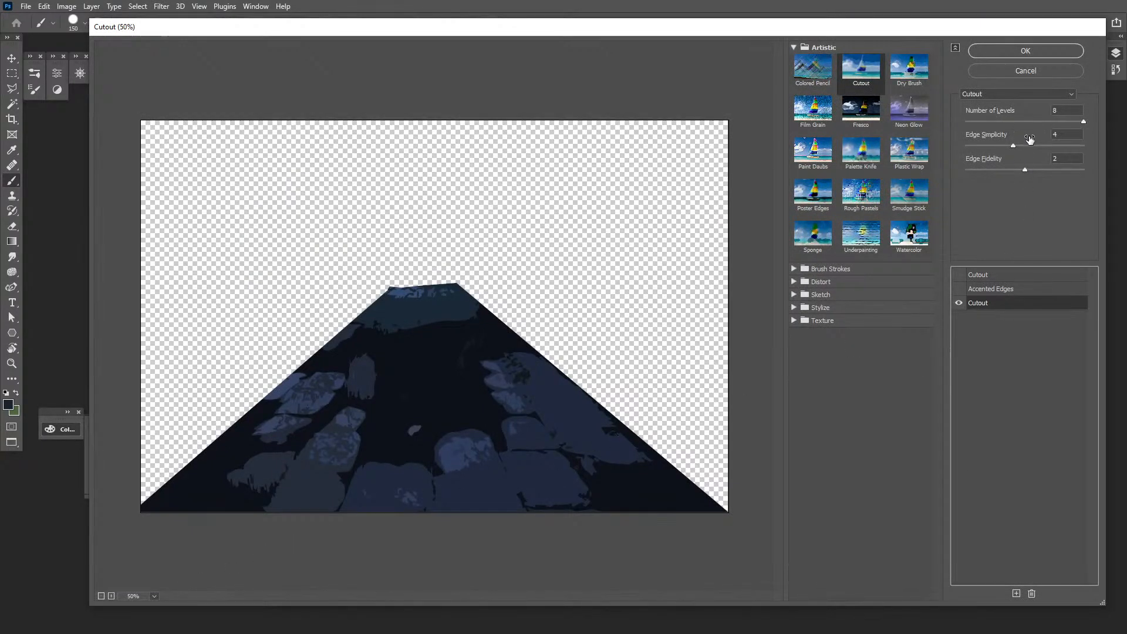
{"action": "left_click_drag", "start_coordinate": [1060, 121], "coordinate": [1018, 122]}
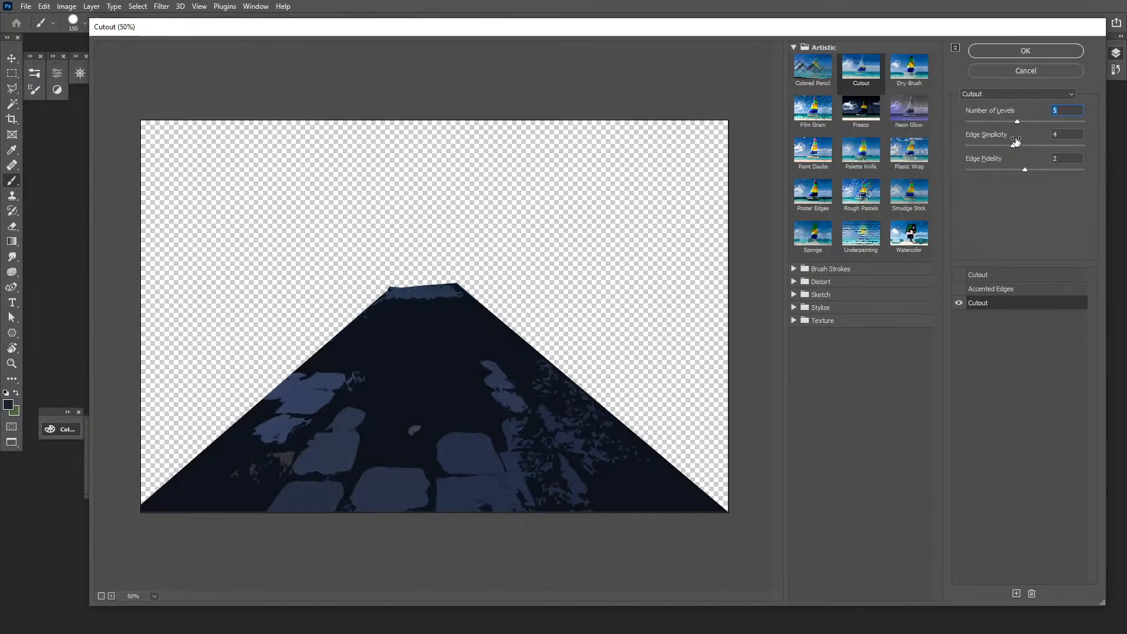
{"action": "left_click_drag", "start_coordinate": [1017, 123], "coordinate": [1034, 122]}
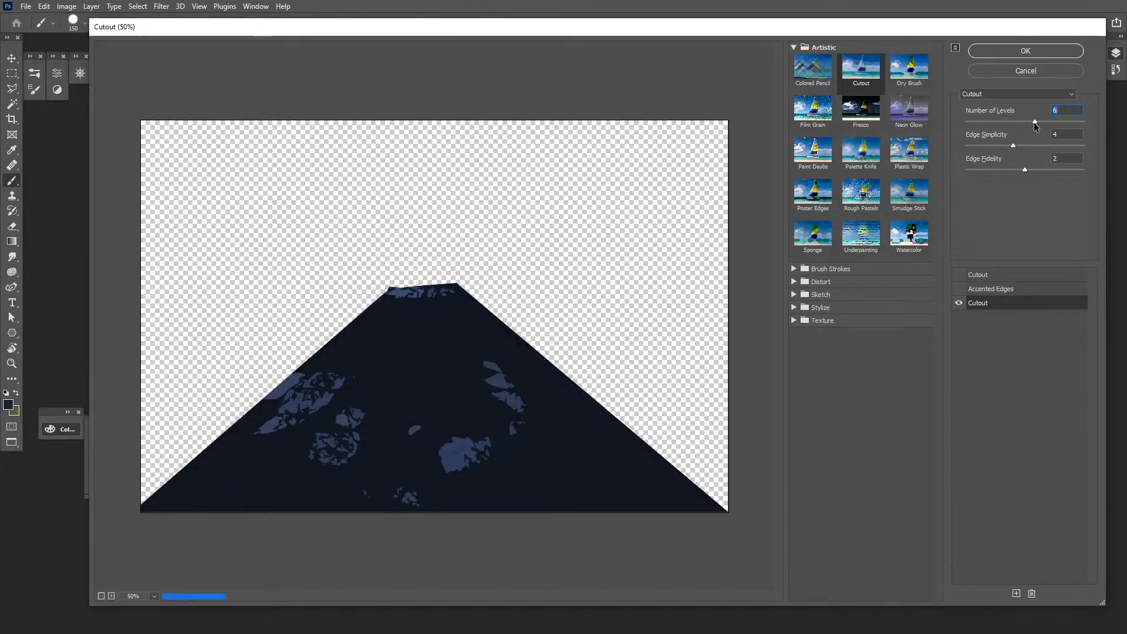
{"action": "left_click", "coordinate": [1022, 52]}
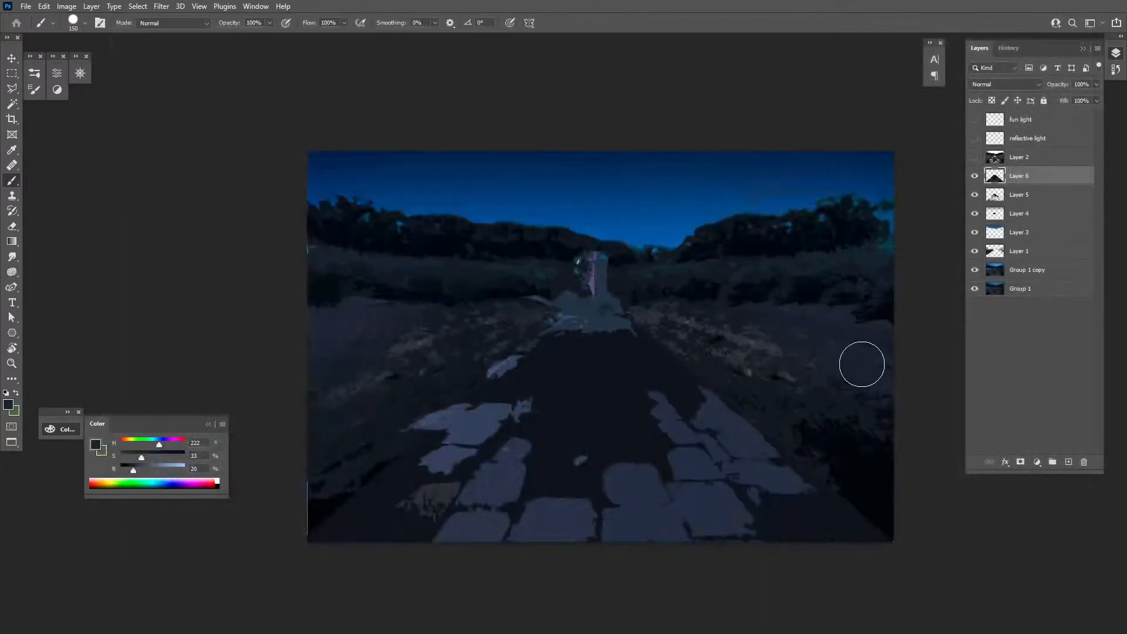
Fade the Cutout filter on the path layer to about 48% opacity in Normal mode
{"action": "key", "text": "ctrl+shift+f"}
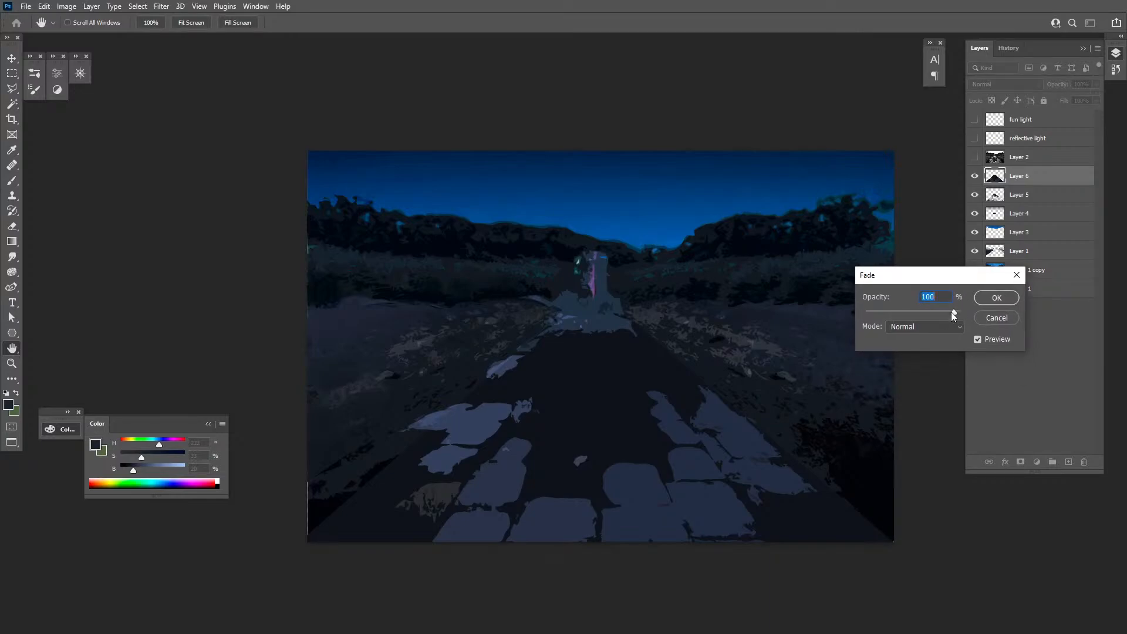
{"action": "left_click_drag", "start_coordinate": [952, 313], "coordinate": [1000, 317]}
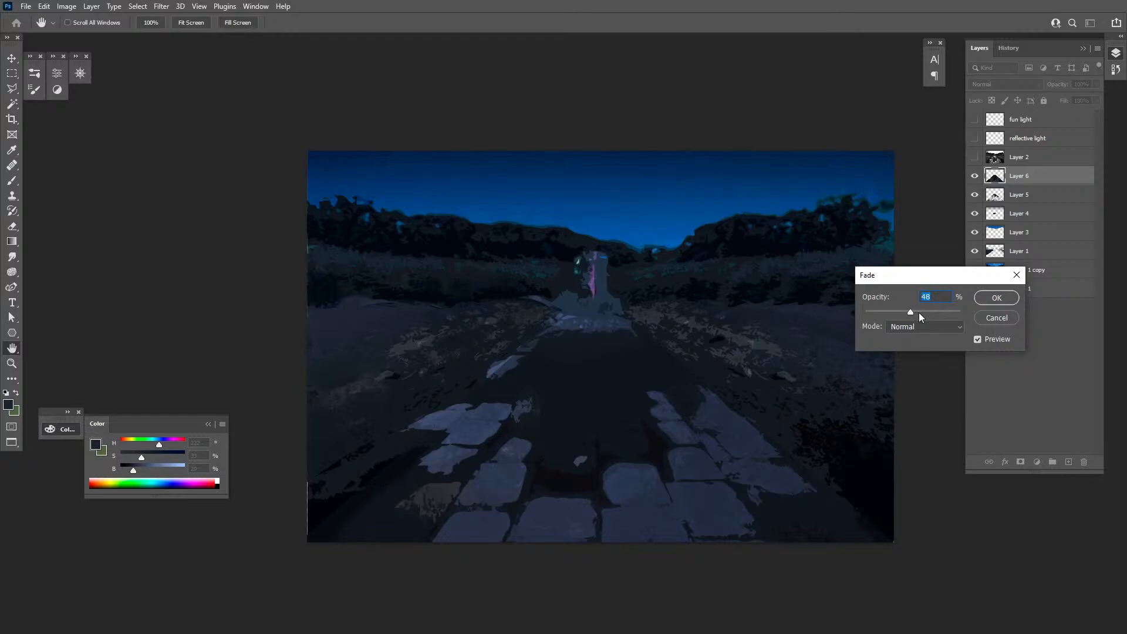
{"action": "left_click", "coordinate": [996, 298]}
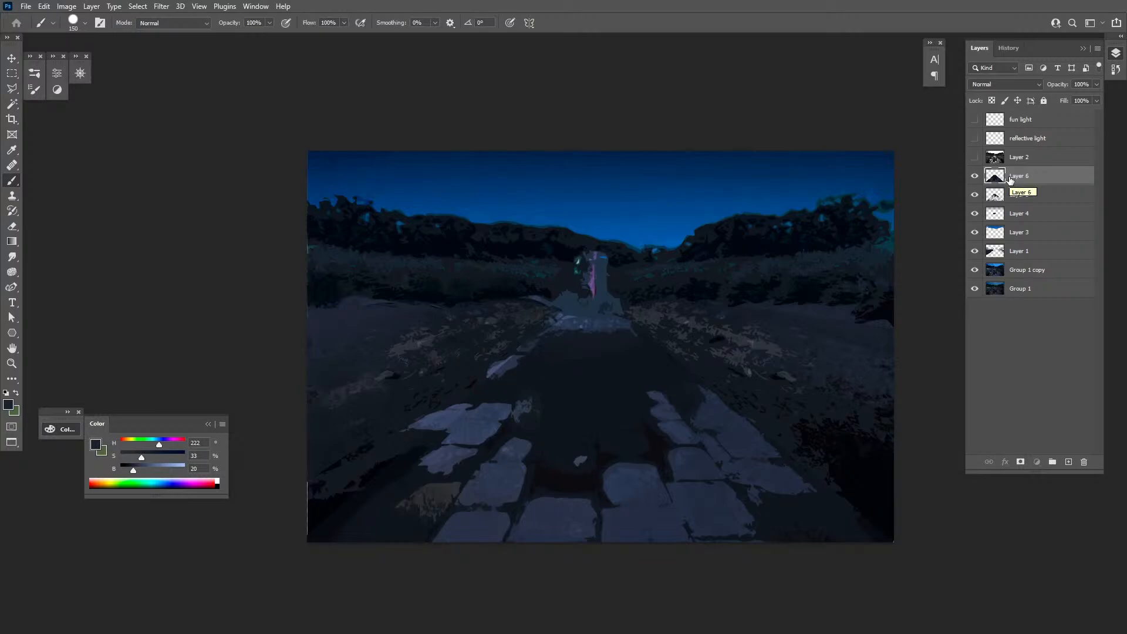
Compare the simplified painting with the original by hiding and reshowing the paint layers, and check the path layer's outline as a selection
{"action": "left_click_drag", "start_coordinate": [767, 354], "coordinate": [744, 321]}
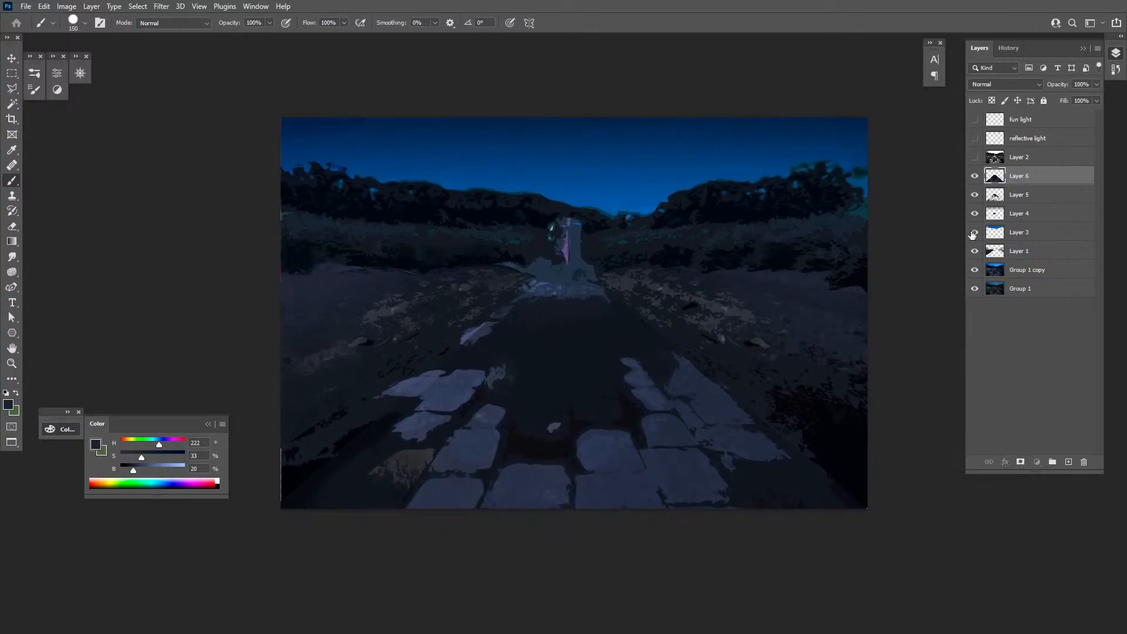
{"action": "left_click_drag", "start_coordinate": [975, 176], "coordinate": [975, 270]}
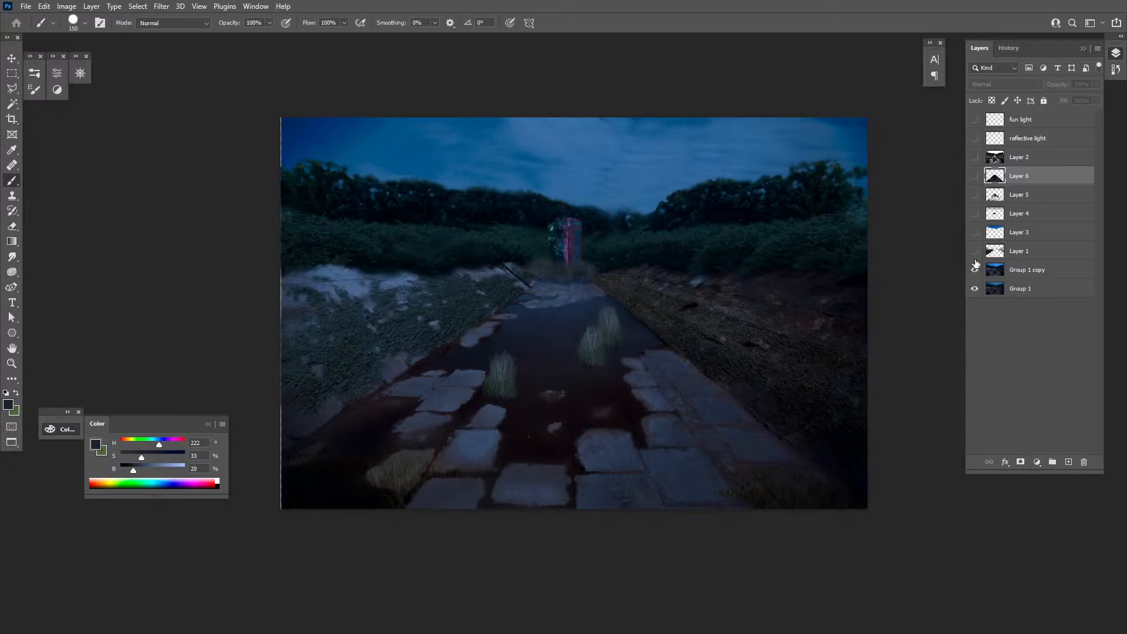
{"action": "left_click_drag", "start_coordinate": [976, 265], "coordinate": [975, 176]}
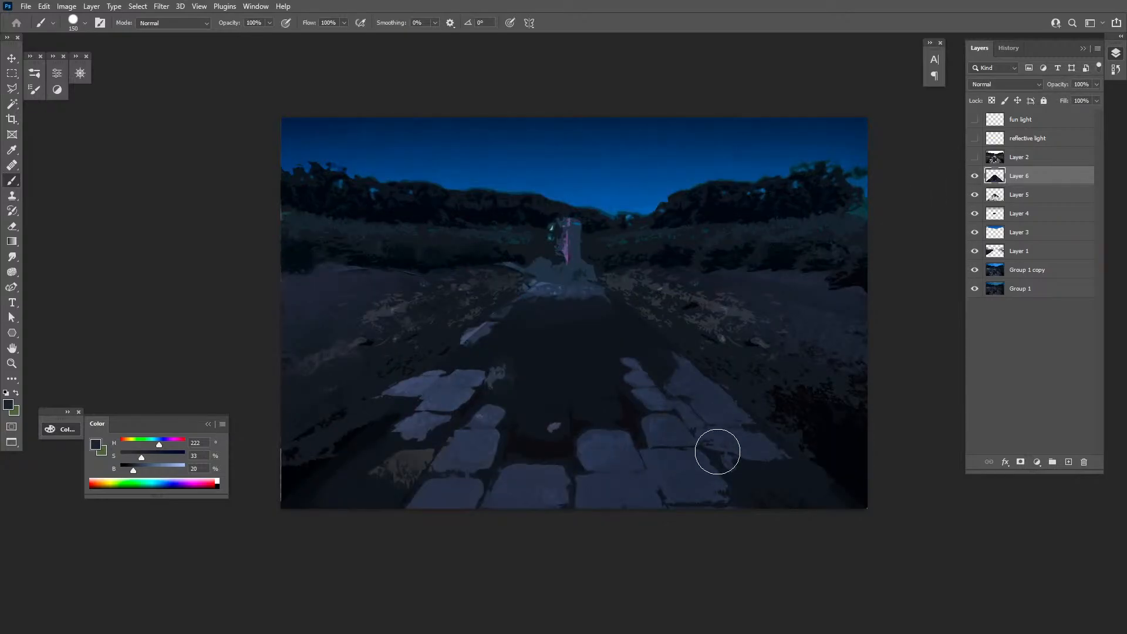
{"action": "left_click", "coordinate": [998, 184], "text": "ctrl"}
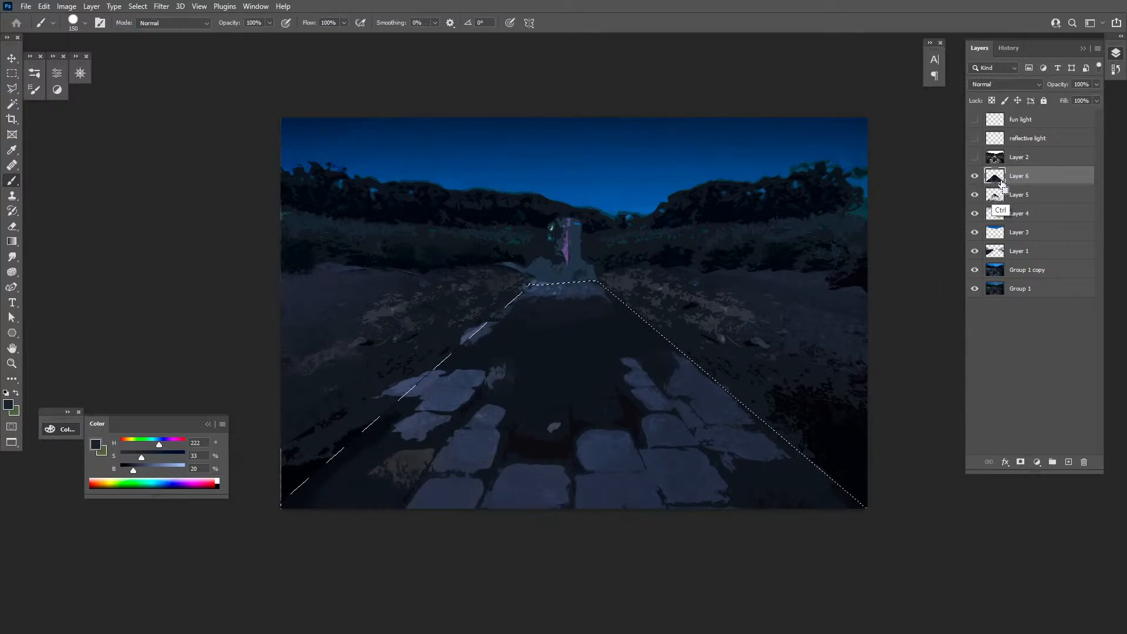
{"action": "key", "text": "ctrl+d"}
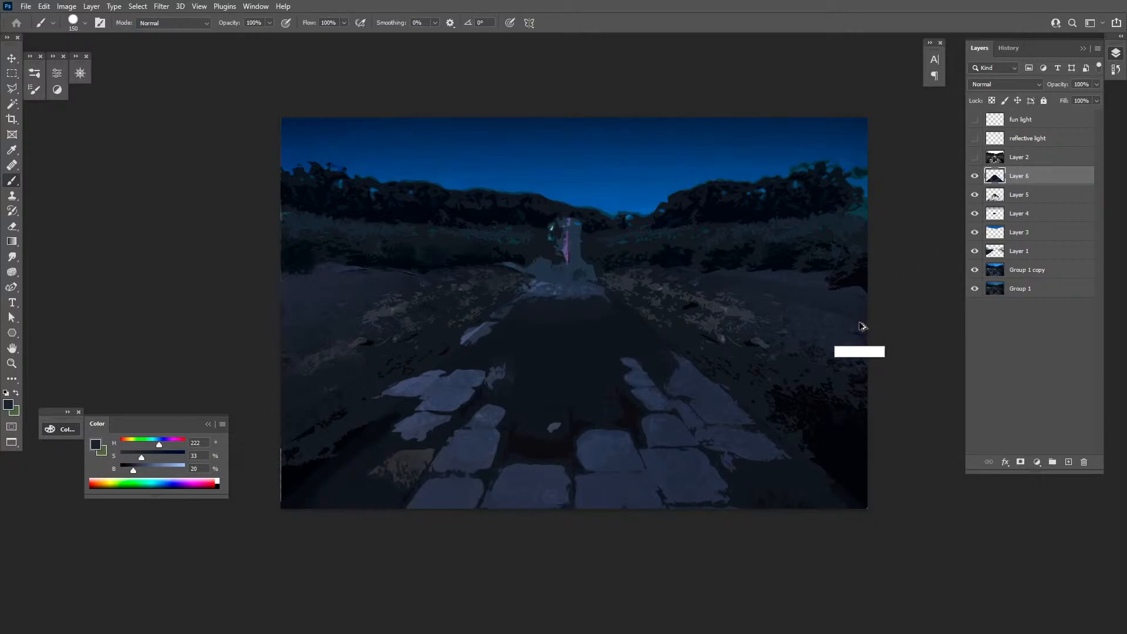
Stamp all visible layers into a new layer and select its full-width upper part from the sky down to the telephone box's base
{"action": "key", "text": "ctrl+shift+alt+e"}
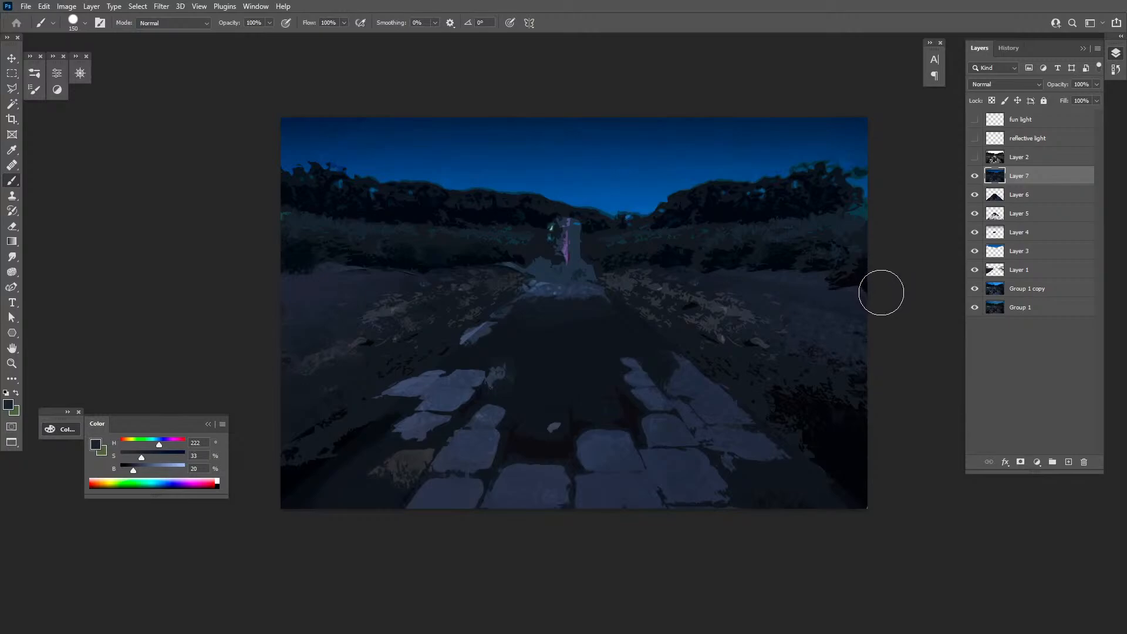
{"action": "key", "text": "m"}
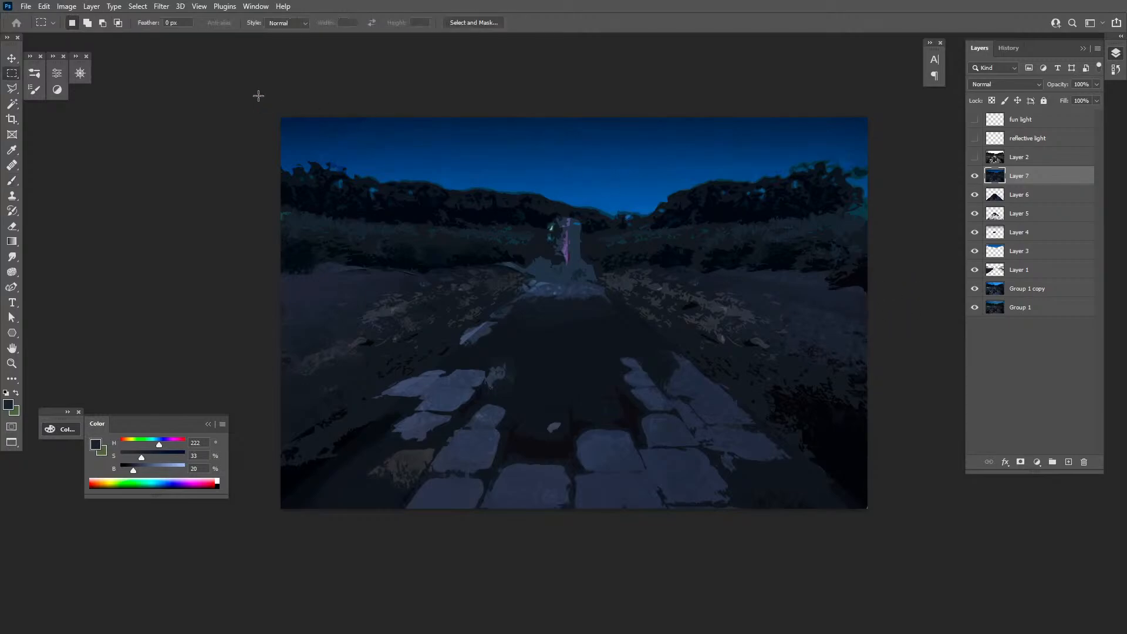
{"action": "left_click_drag", "start_coordinate": [281, 118], "coordinate": [877, 256]}
{"action": "left_click", "coordinate": [93, 7]}
{"action": "mouse_move", "coordinate": [164, 19]}
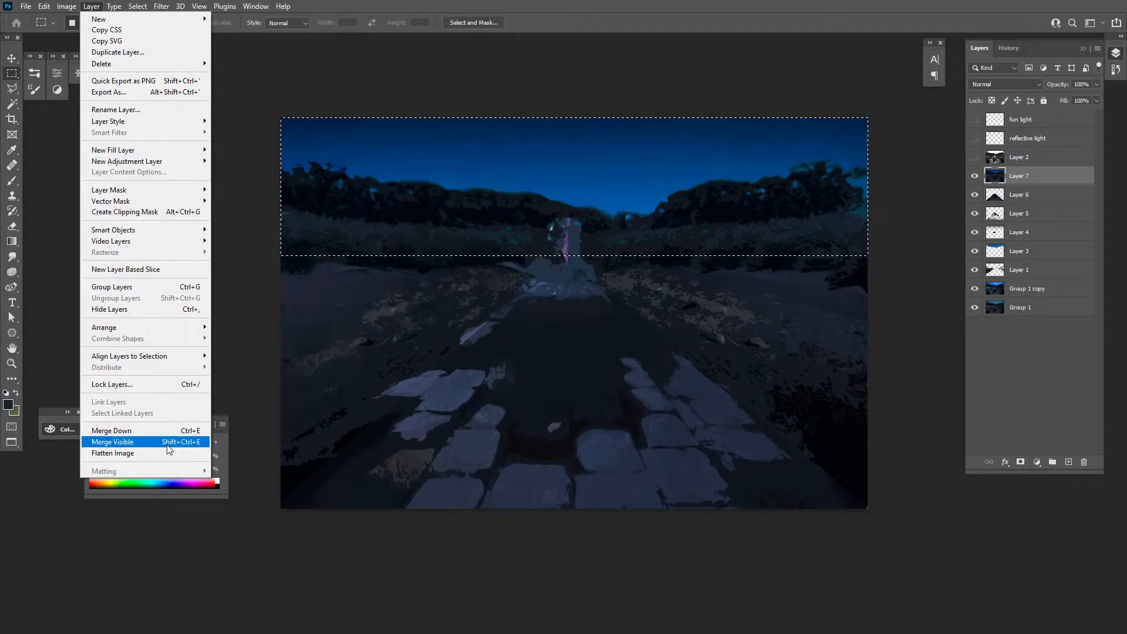
{"action": "left_click", "coordinate": [730, 25]}
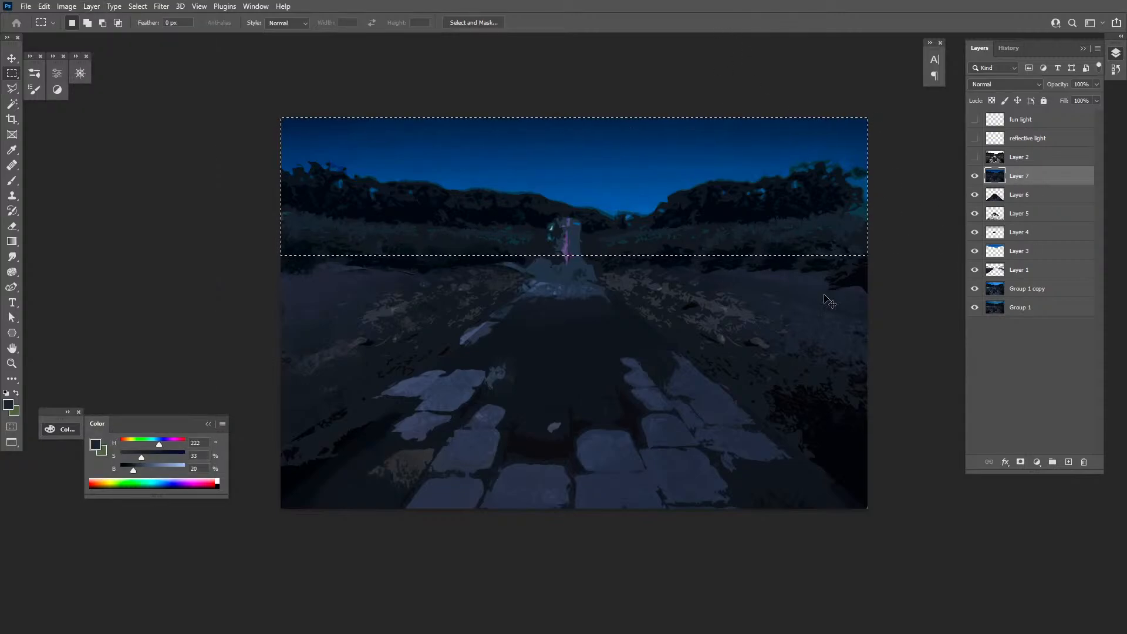
Copy the selected upper part to its own layer and delete the full stamped layer beneath it
{"action": "key", "text": "ctrl+j"}
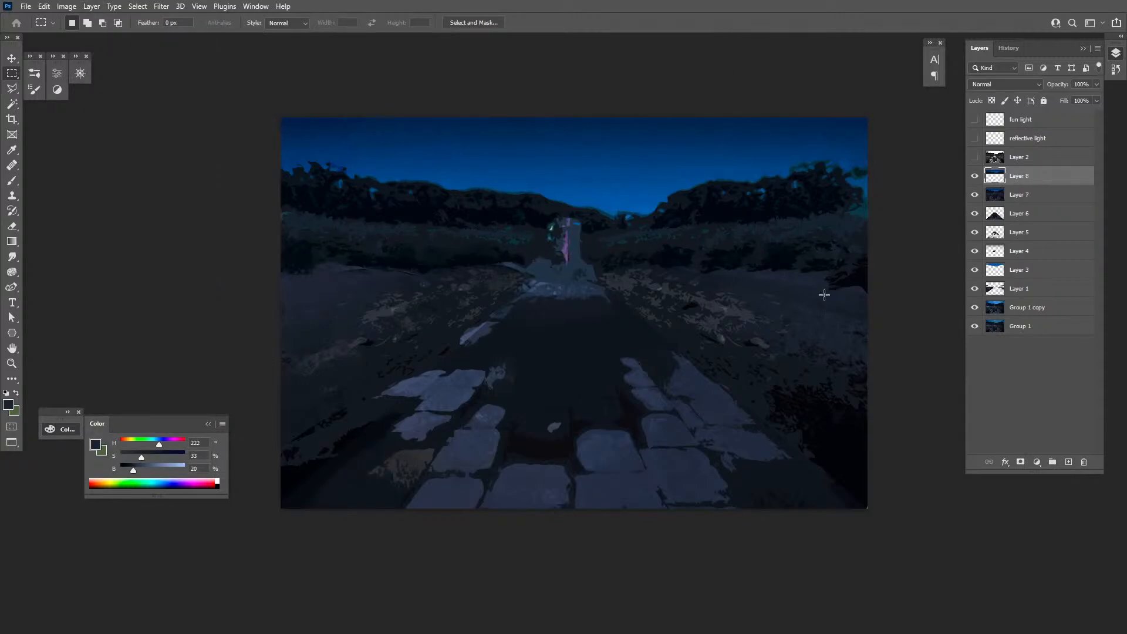
{"action": "left_click_drag", "start_coordinate": [1008, 194], "coordinate": [1084, 462]}
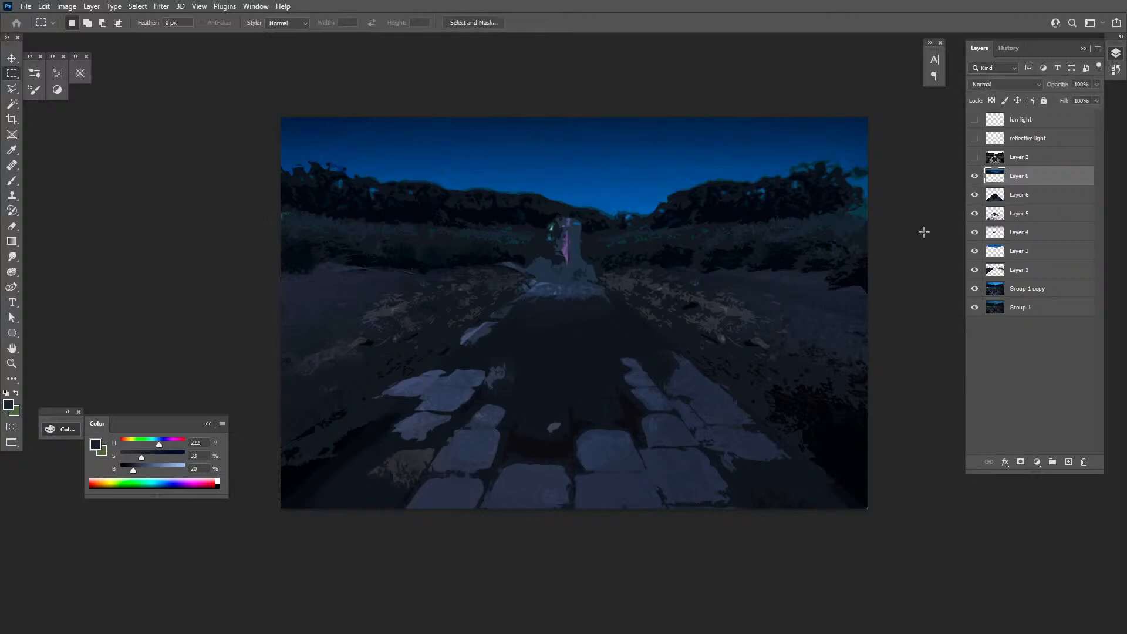
Mirror the copied scenery upside down at about 123% height and place it over the path, just below the telephone box
{"action": "key", "text": "ctrl+t"}
{"action": "left_click_drag", "start_coordinate": [575, 117], "coordinate": [574, 426]}
{"action": "left_click_drag", "start_coordinate": [694, 365], "coordinate": [663, 392]}
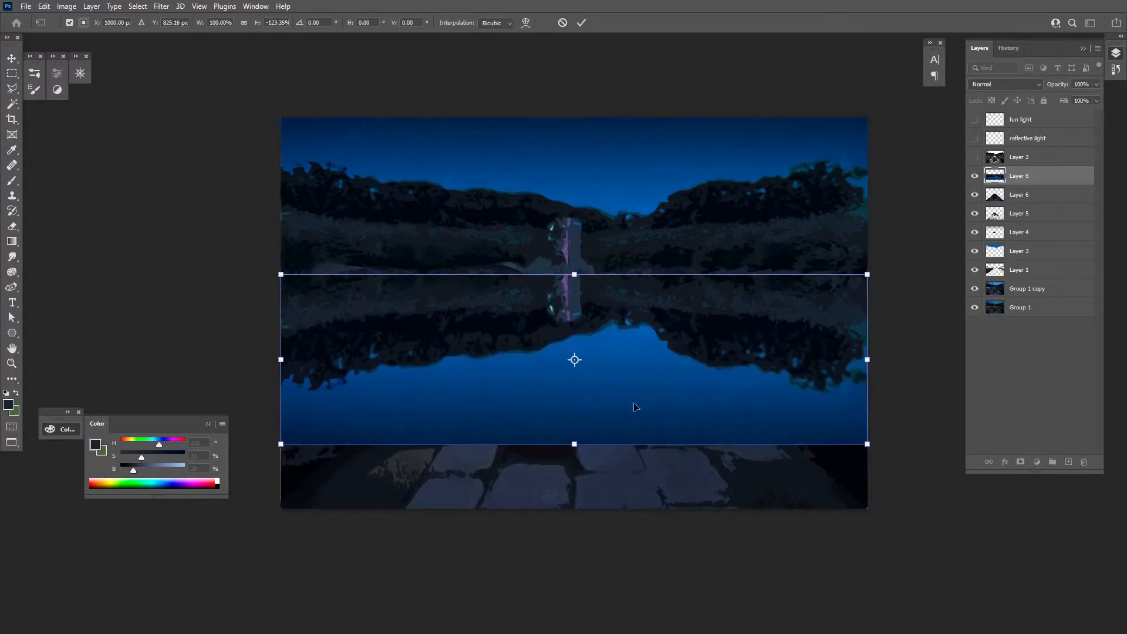
{"action": "key", "text": "Return"}
Clip the mirrored scenery to the path layer and toggle its visibility to check the reflection
{"action": "key", "text": "m"}
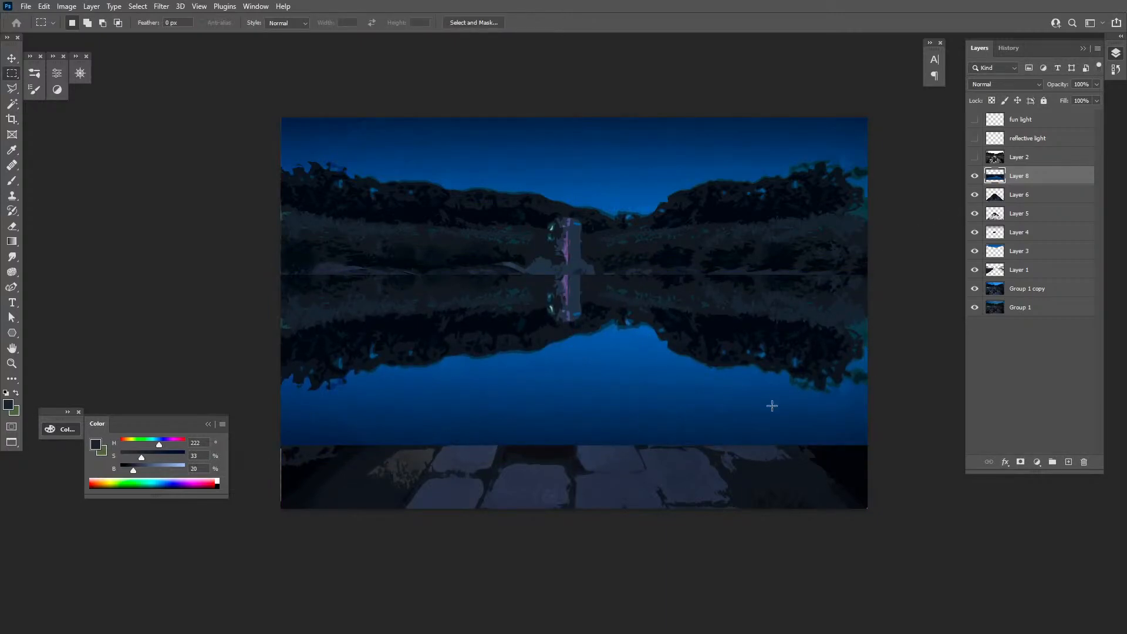
{"action": "left_click", "coordinate": [1013, 184], "text": "alt"}
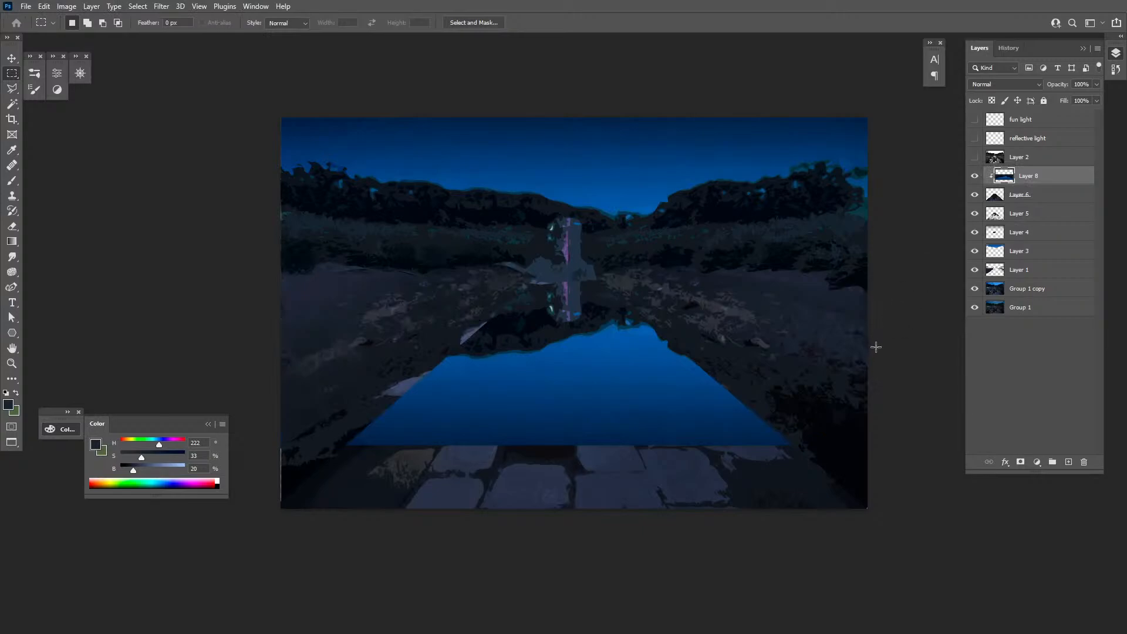
{"action": "left_click", "coordinate": [976, 178]}
{"action": "left_click", "coordinate": [974, 178]}
Apply a Perspective transform to the reflection, widening its near edge to about 147% width and narrowing its far edge slightly
{"action": "key", "text": "ctrl+t"}
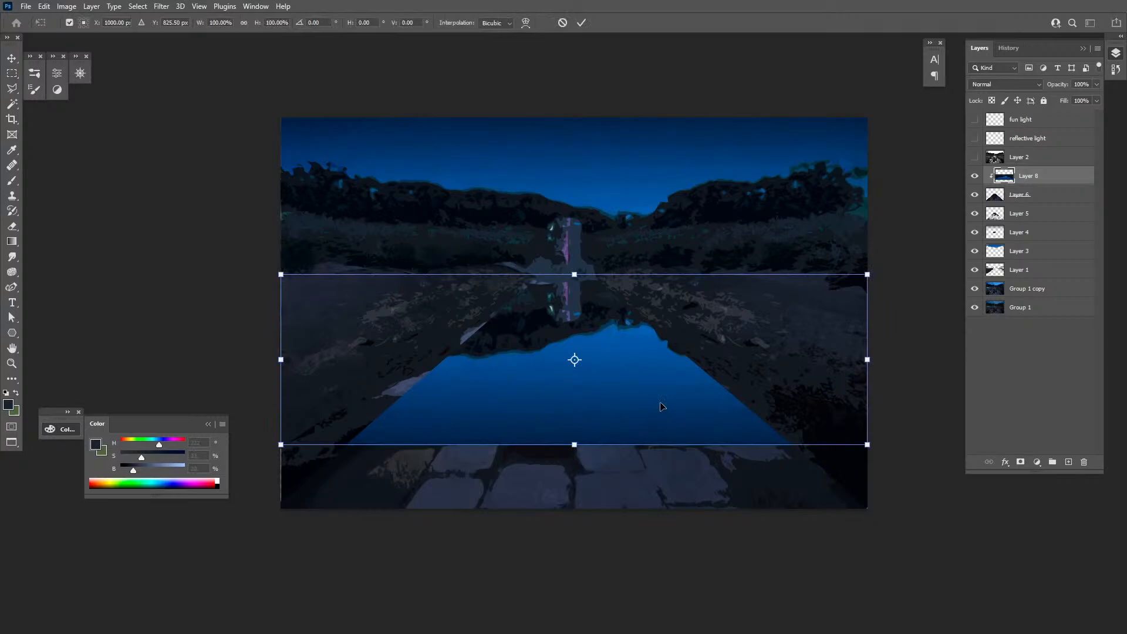
{"action": "right_click", "coordinate": [755, 387]}
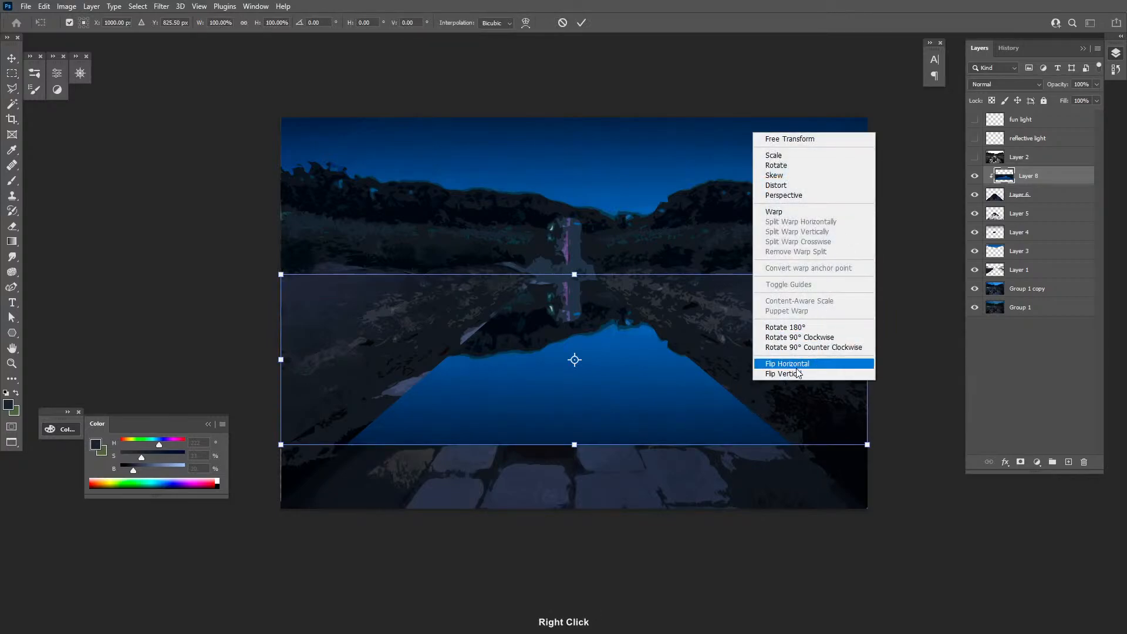
{"action": "left_click", "coordinate": [801, 195]}
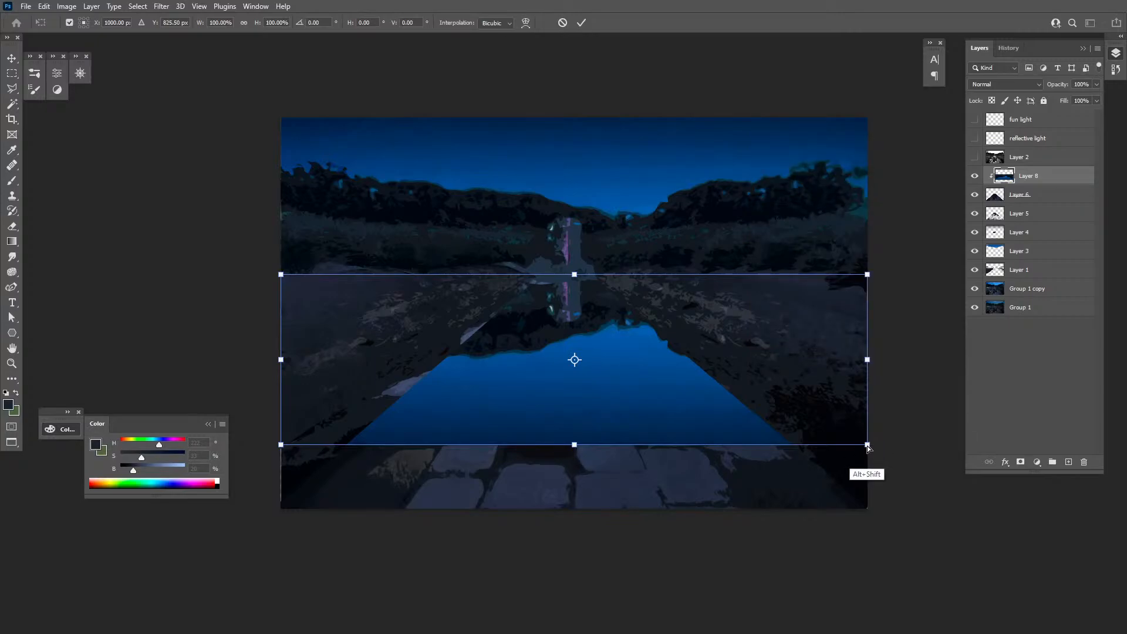
{"action": "left_click_drag", "start_coordinate": [869, 449], "coordinate": [953, 459]}
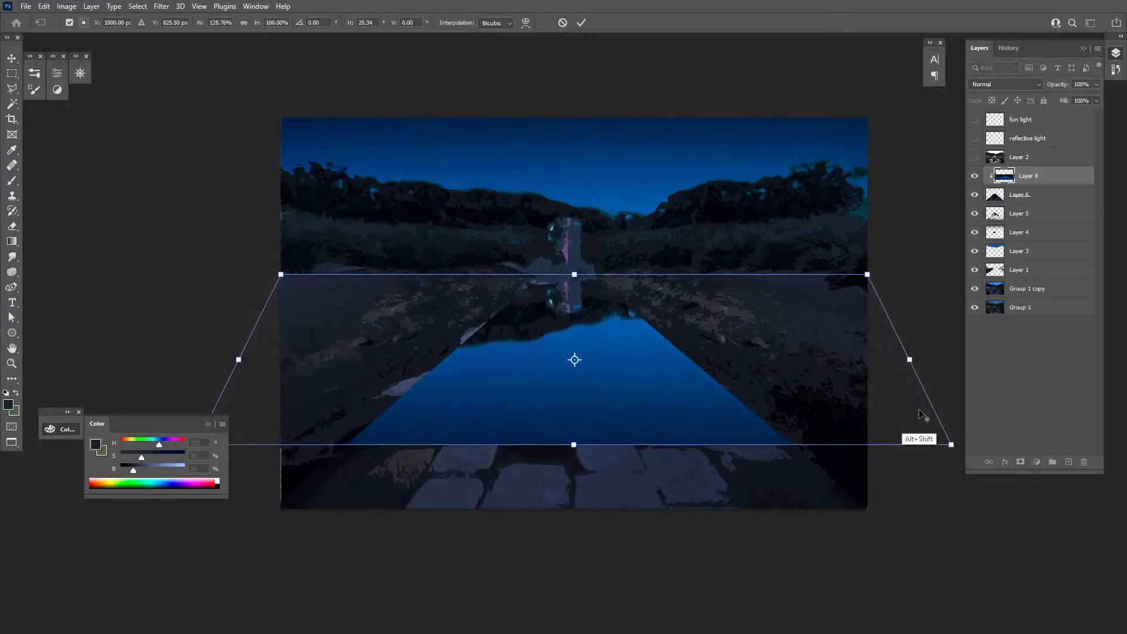
{"action": "mouse_move", "coordinate": [868, 275]}
{"action": "left_mouse_down"}
{"action": "mouse_move", "coordinate": [818, 292]}
{"action": "mouse_move", "coordinate": [847, 276]}
{"action": "left_mouse_up"}
{"action": "left_click_drag", "start_coordinate": [953, 441], "coordinate": [972, 437]}
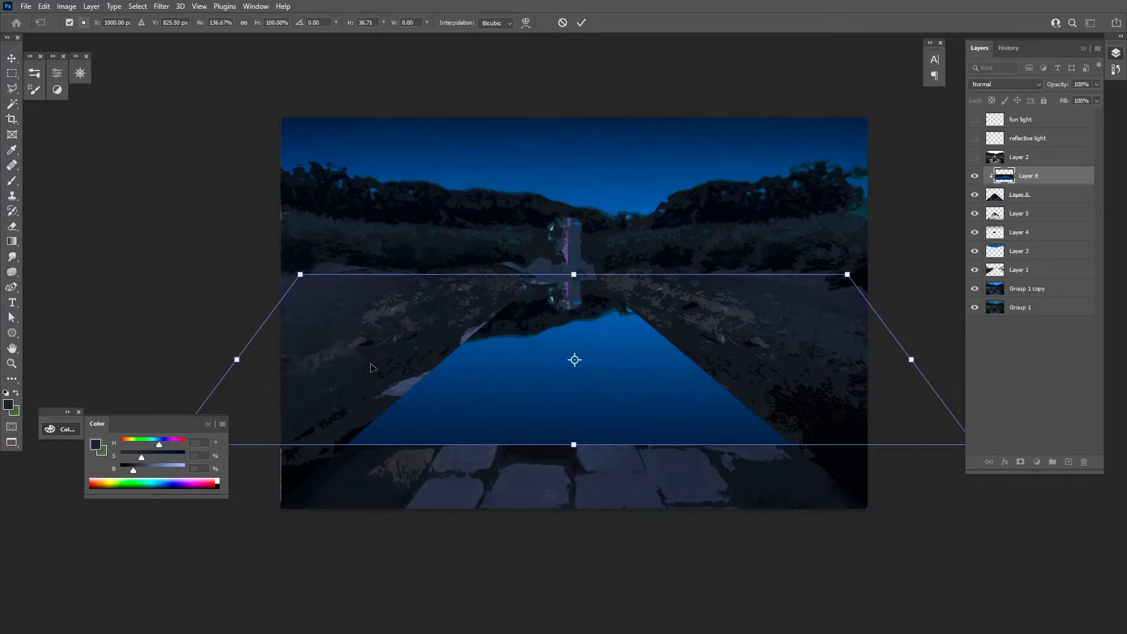
{"action": "left_click_drag", "start_coordinate": [173, 445], "coordinate": [143, 444]}
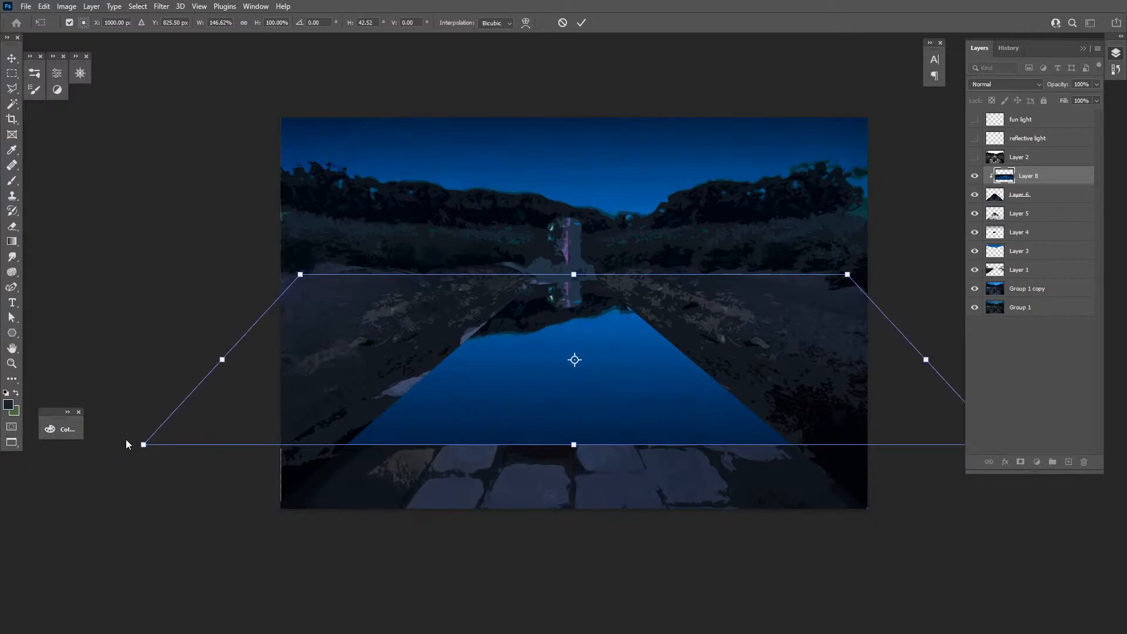
{"action": "mouse_move", "coordinate": [573, 444]}
{"action": "left_mouse_down"}
{"action": "mouse_move", "coordinate": [573, 459]}
{"action": "mouse_move", "coordinate": [572, 448]}
{"action": "left_mouse_up"}
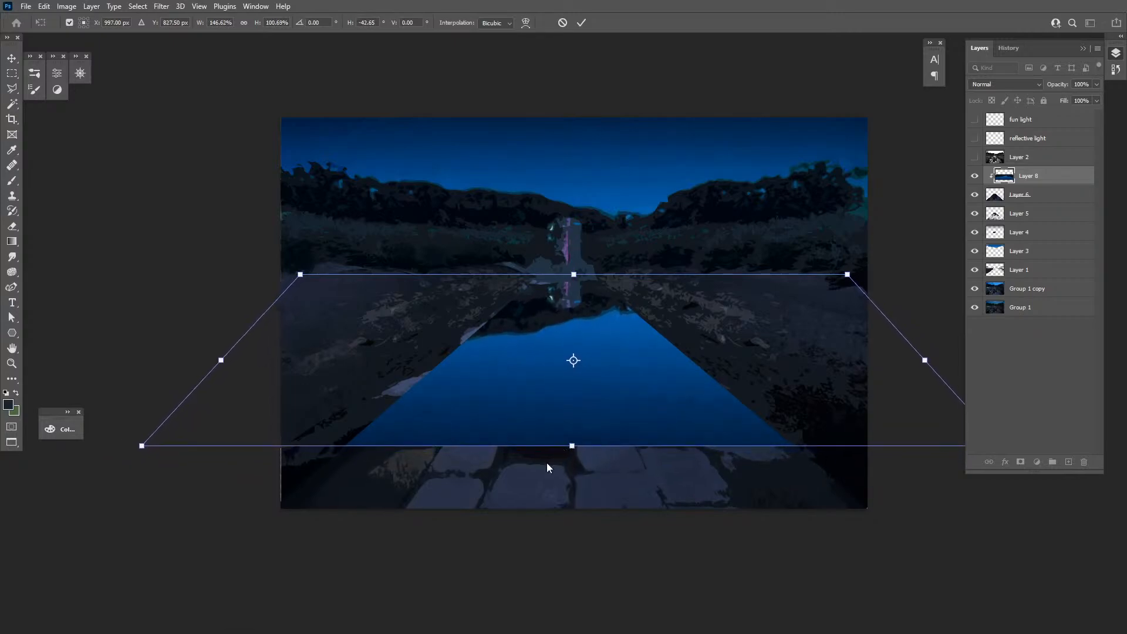
{"action": "key", "text": "Return"}
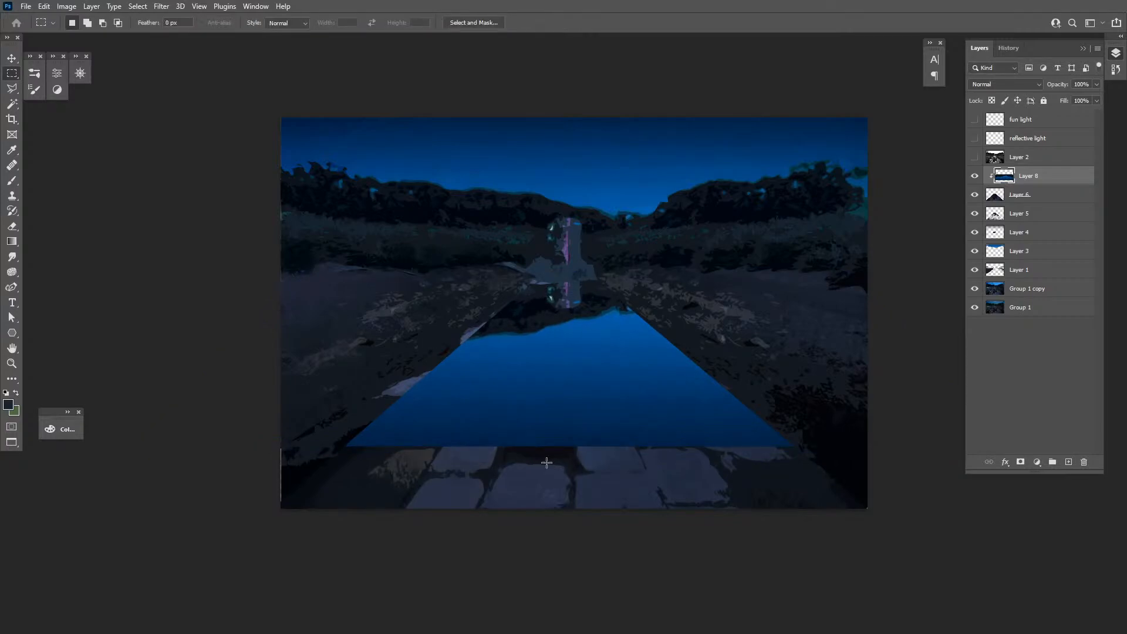
Check the path with and without the reflection, and move the reflection slightly down from the telephone box's base
{"action": "left_click", "coordinate": [974, 177]}
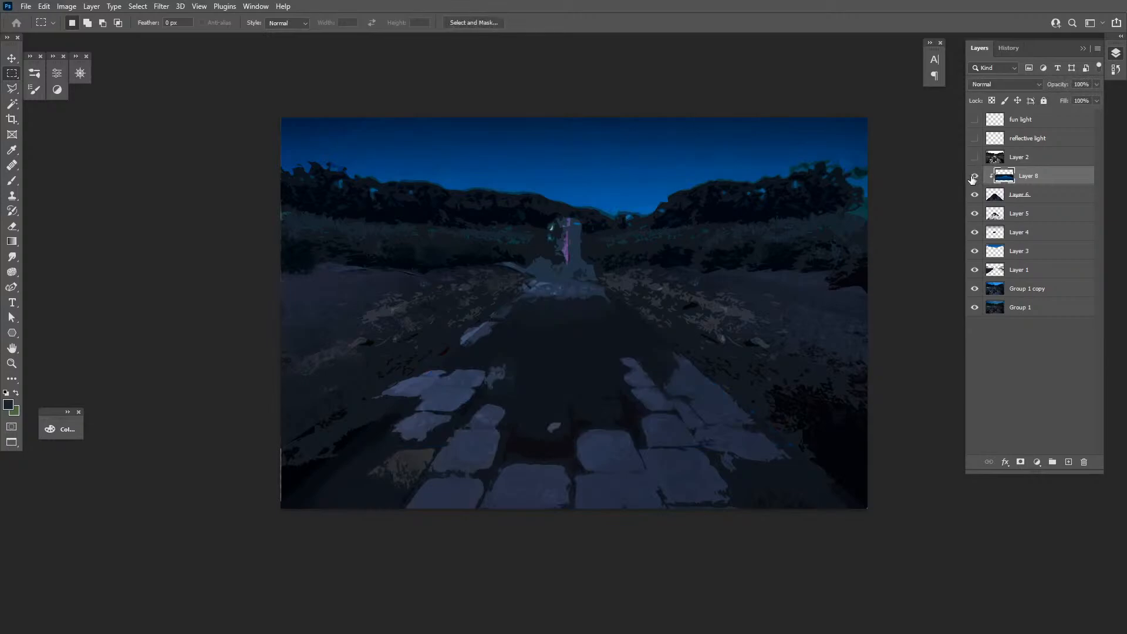
{"action": "left_click", "coordinate": [973, 178]}
{"action": "left_click", "coordinate": [973, 177]}
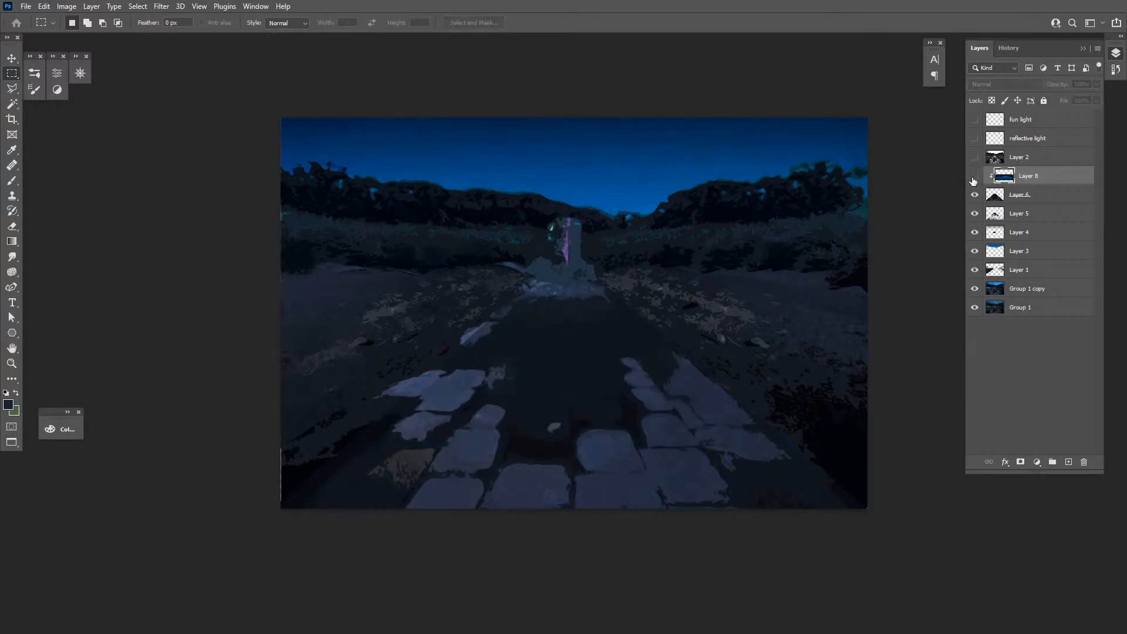
{"action": "left_click", "coordinate": [973, 178]}
{"action": "key", "text": "v"}
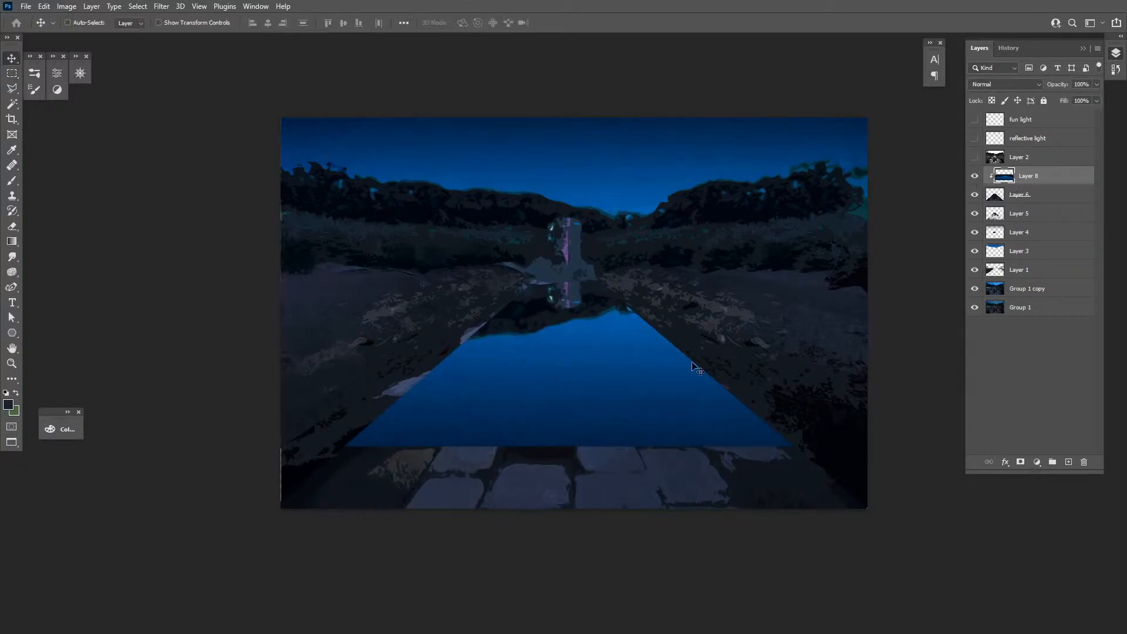
{"action": "left_click_drag", "start_coordinate": [741, 342], "coordinate": [741, 355]}
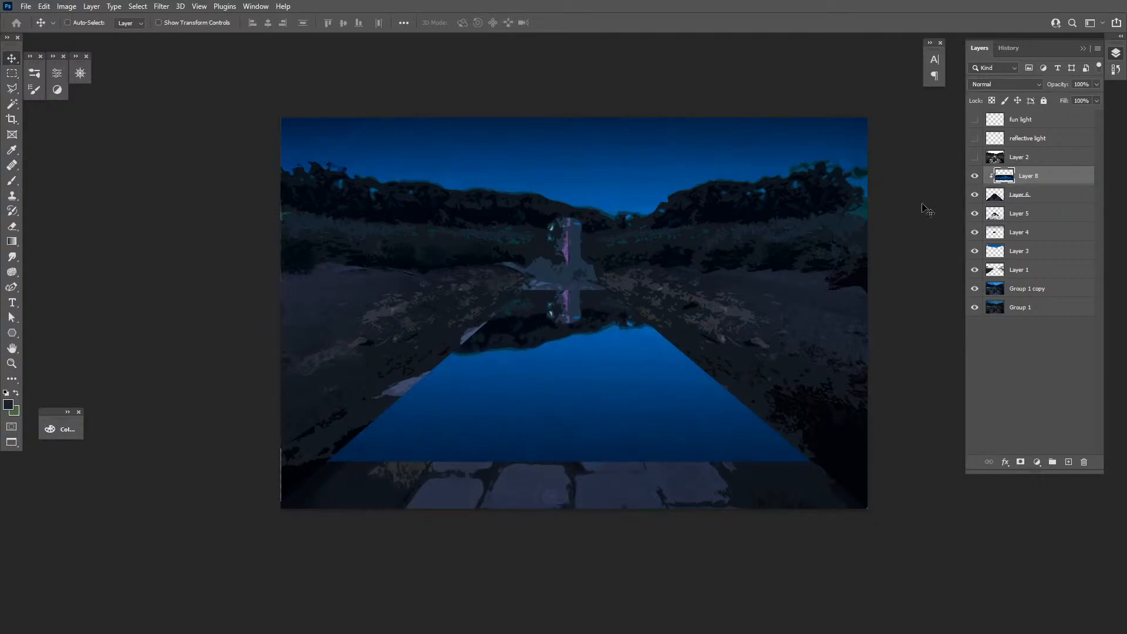
Add a layer mask to the reflection and paint black on it along the telephone box's base, softening the reflection's far edge
{"action": "left_click", "coordinate": [1020, 463]}
{"action": "key", "text": "b"}
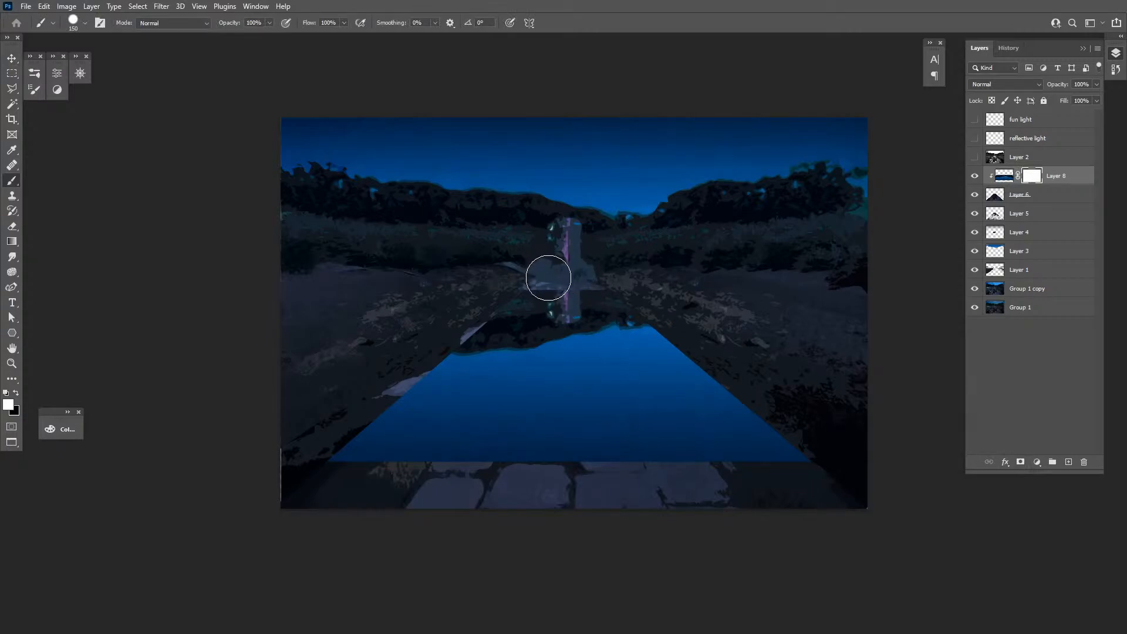
{"action": "key", "text": "x"}
{"action": "left_click_drag", "start_coordinate": [548, 280], "coordinate": [587, 281]}
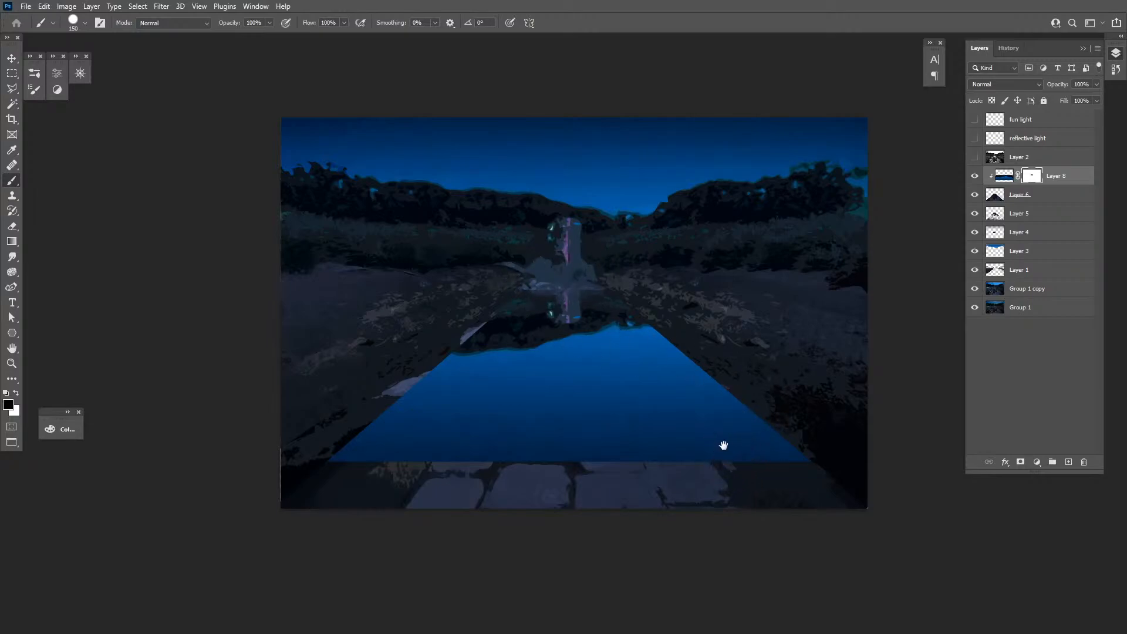
Hide the reflection layer, stamp the visible layers into a new merged layer, and desaturate it with saturation -100
{"action": "left_click_drag", "start_coordinate": [723, 445], "coordinate": [716, 431]}
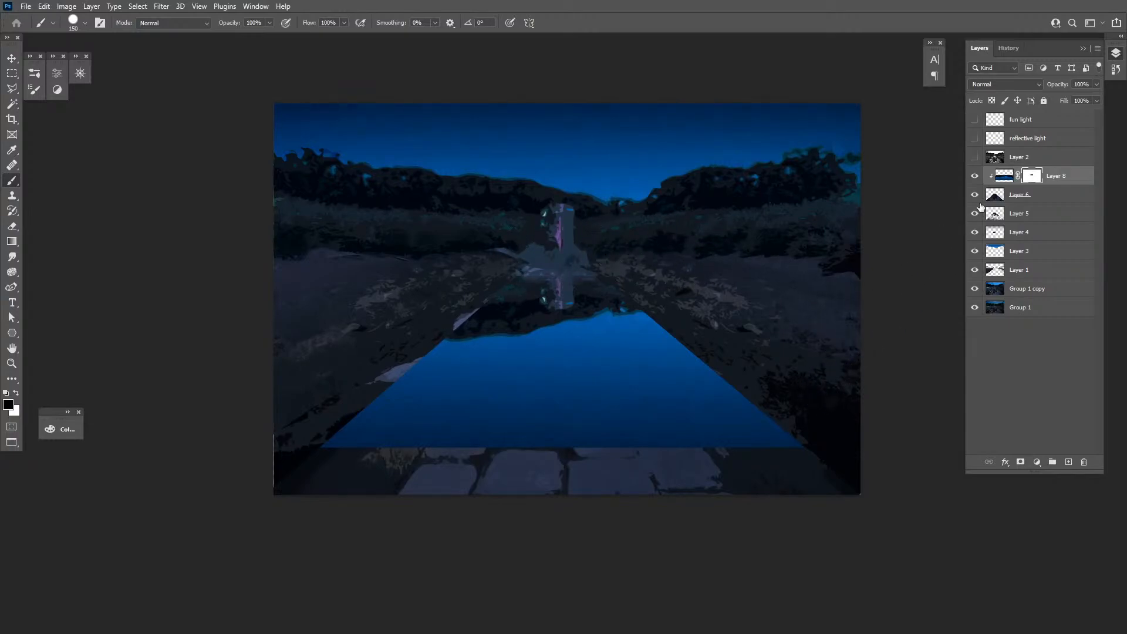
{"action": "left_click", "coordinate": [974, 176]}
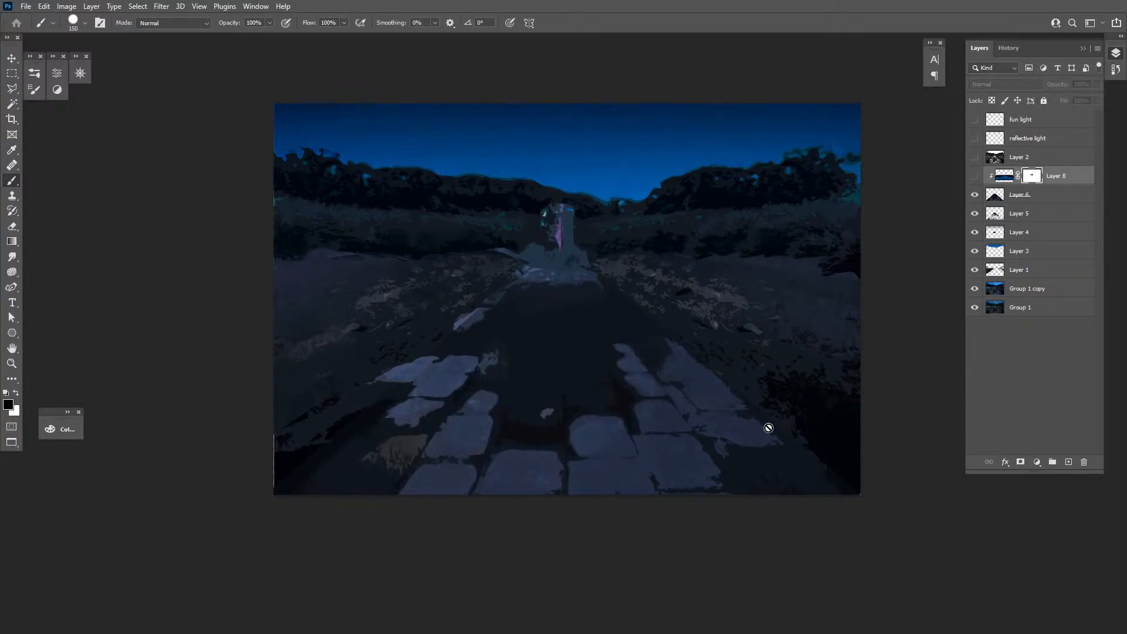
{"action": "key", "text": "l"}
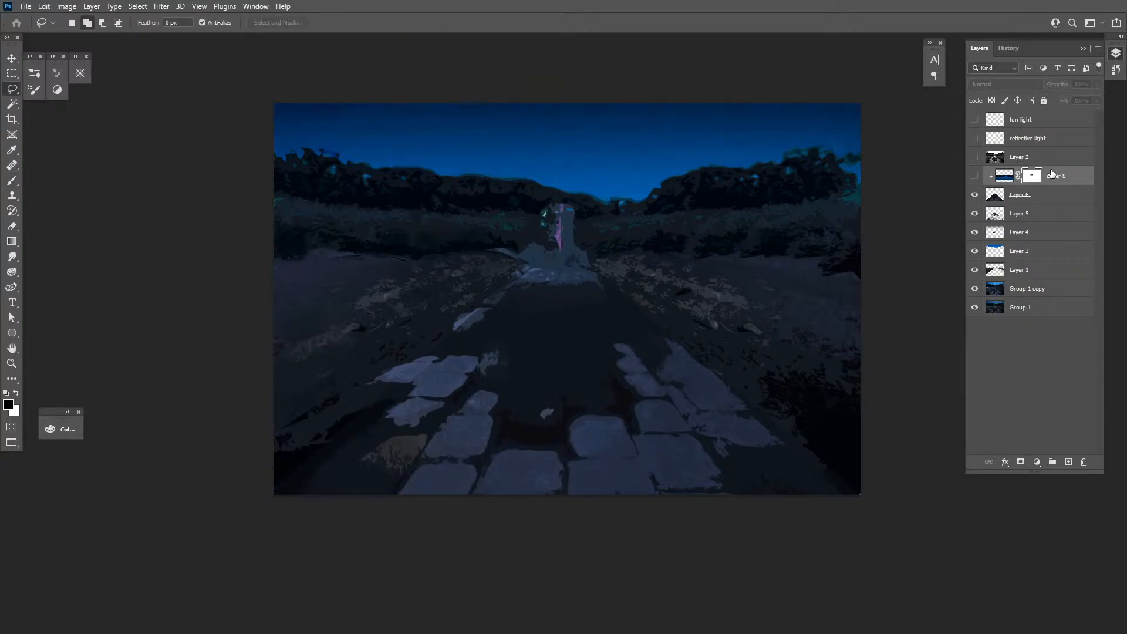
{"action": "key", "text": "ctrl+shift+alt+e"}
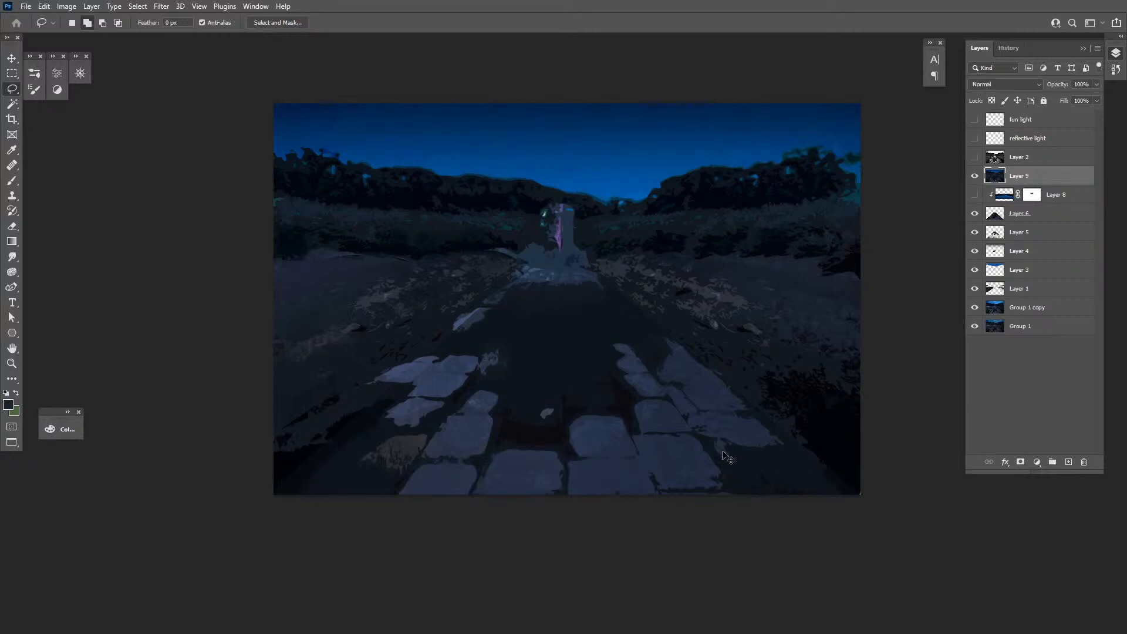
{"action": "key", "text": "ctrl+u"}
{"action": "left_click_drag", "start_coordinate": [839, 435], "coordinate": [789, 435]}
{"action": "key", "text": "Return"}
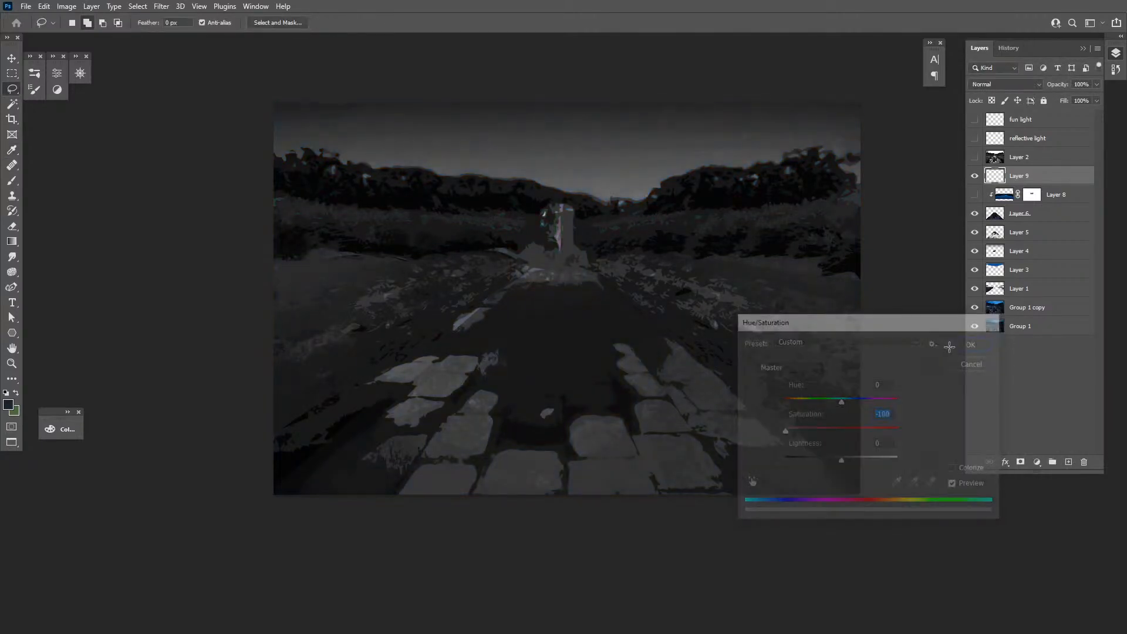
Apply Levels to the merged greyscale layer with midtones 0.65 and white input level 50 for strong contrast
{"action": "key", "text": "ctrl+l"}
{"action": "left_click_drag", "start_coordinate": [1015, 257], "coordinate": [897, 270]}
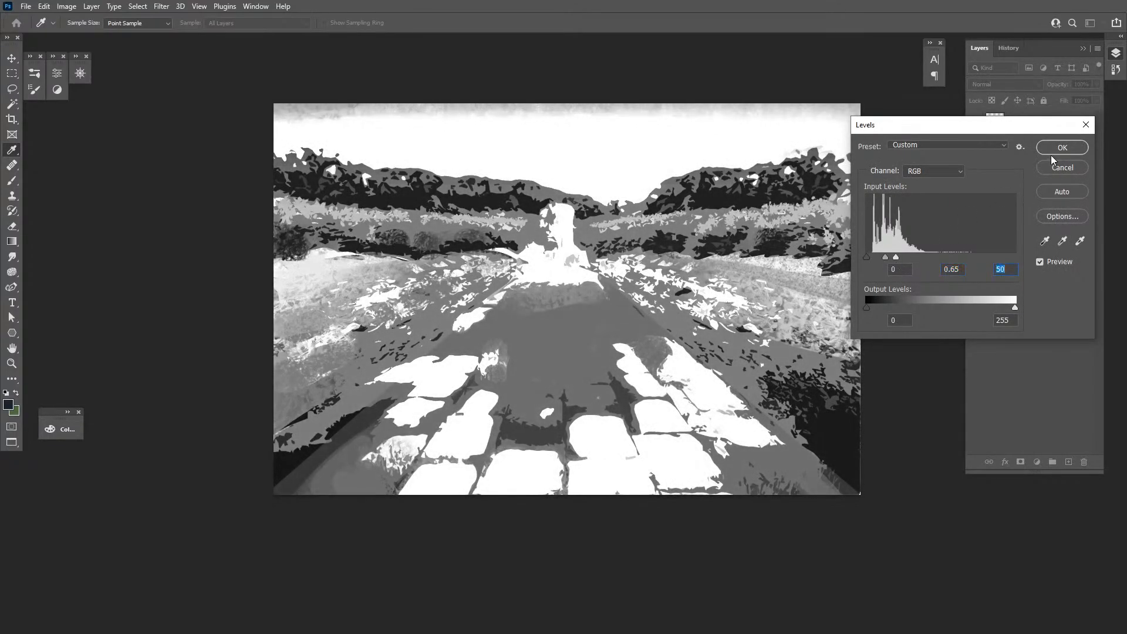
{"action": "key", "text": "Return"}
Set up a Color Range selection by sampling a white paving stone on the path at fuzziness 10
{"action": "key", "text": "l"}
{"action": "key", "text": "w"}
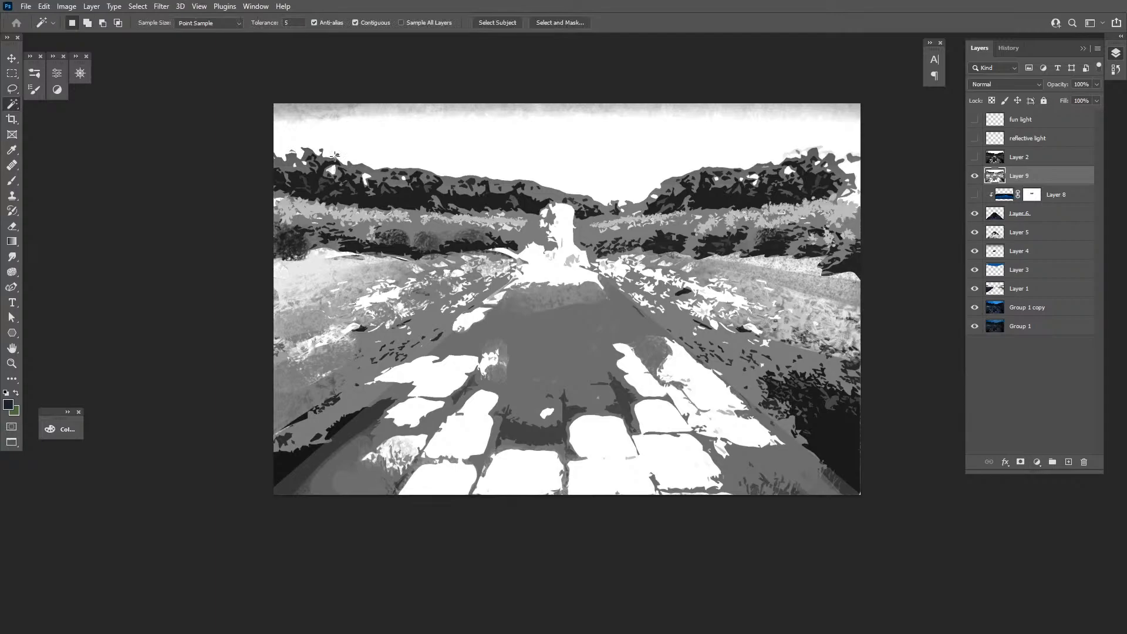
{"action": "left_click", "coordinate": [139, 8]}
{"action": "left_click", "coordinate": [195, 121]}
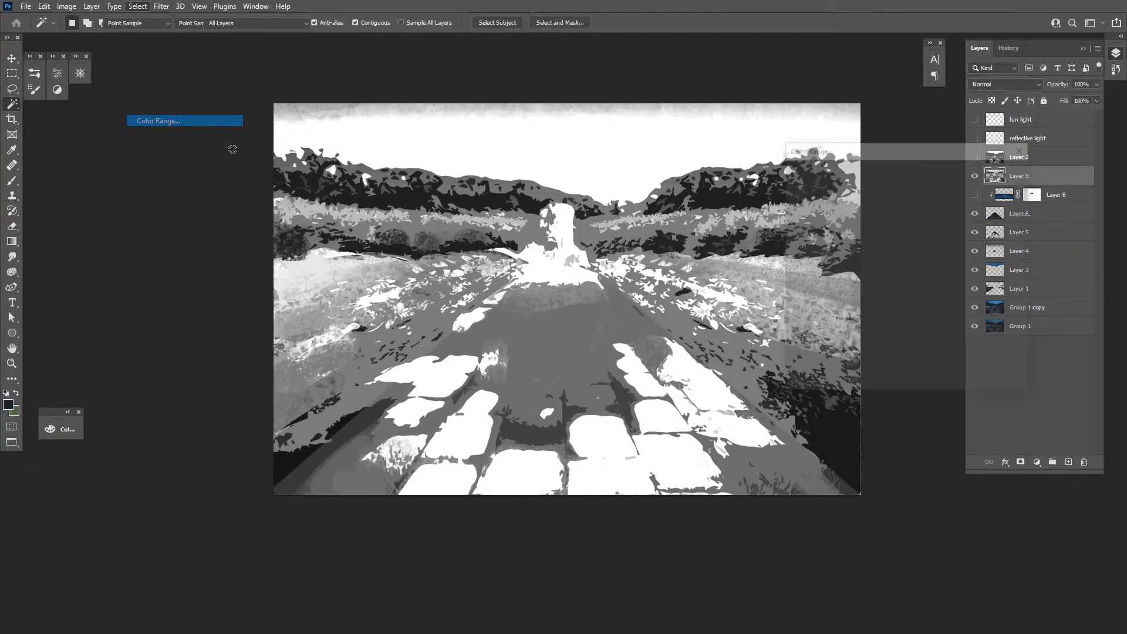
{"action": "left_click", "coordinate": [527, 473]}
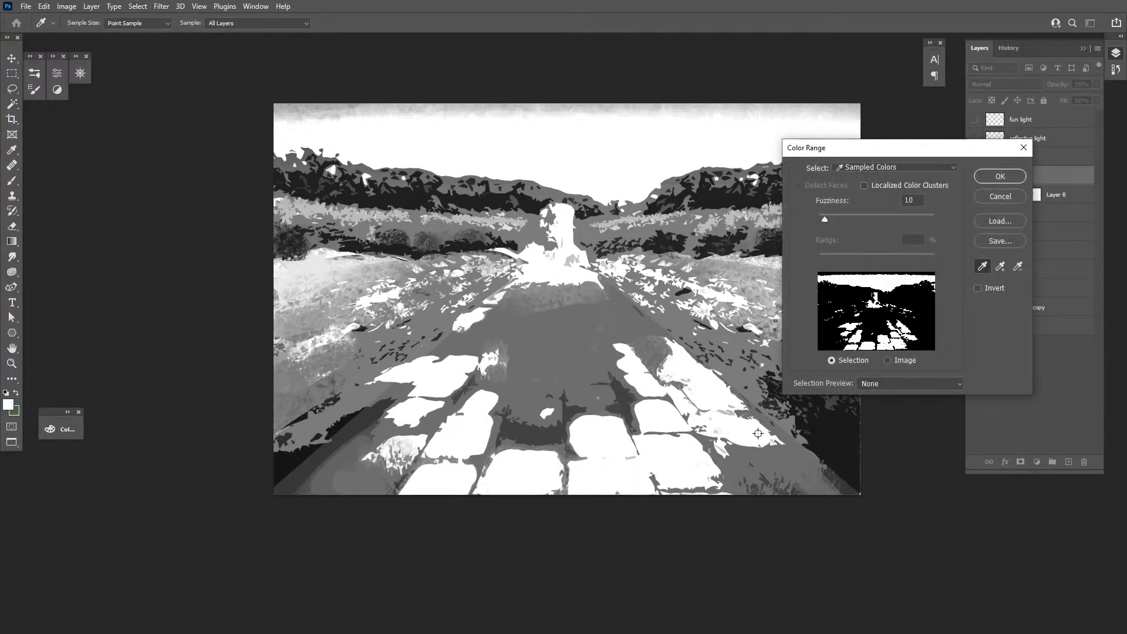
{"action": "left_click", "coordinate": [624, 404]}
{"action": "key", "text": "ctrl"}
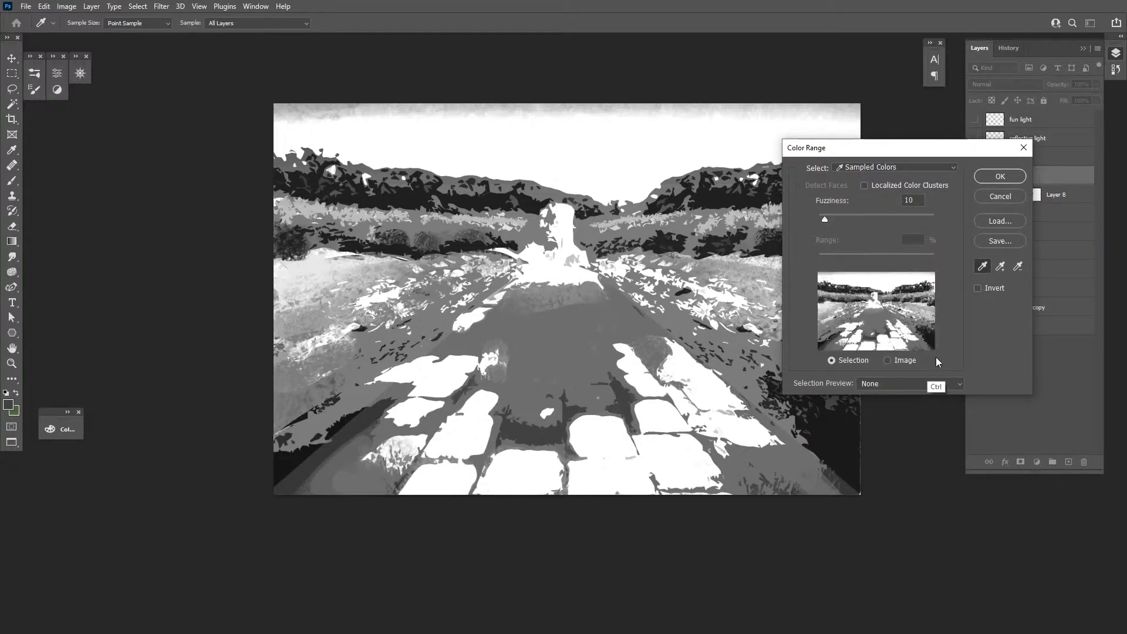
{"action": "left_click", "coordinate": [657, 435]}
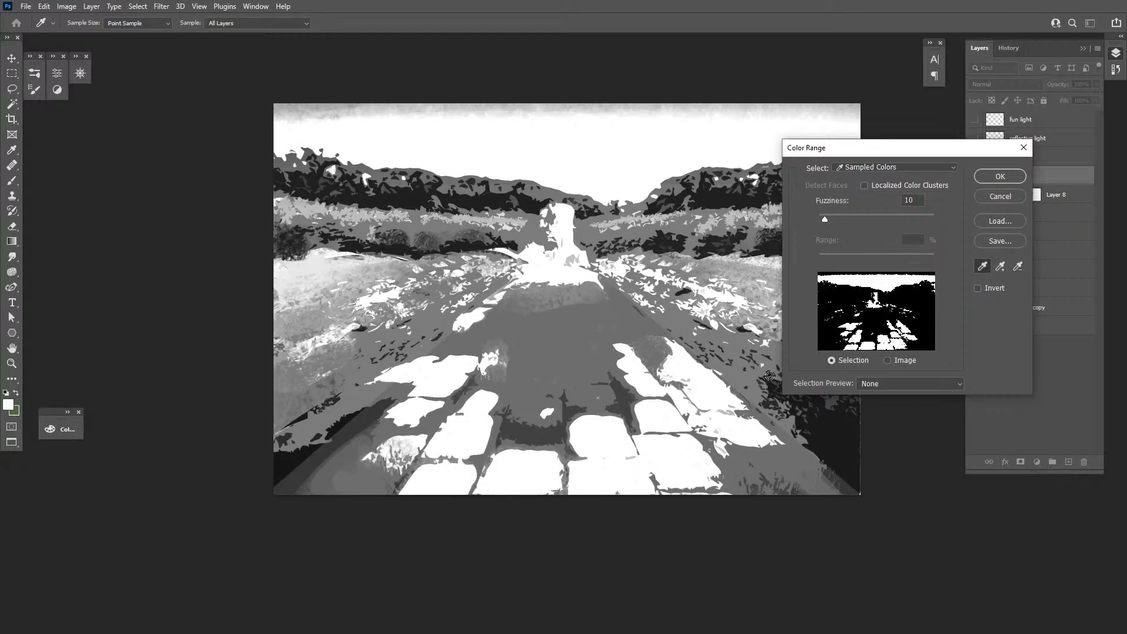
Try to add the darker tone between the paving stones to the Color Range sample, and undo that sample
{"action": "left_click", "coordinate": [1001, 267]}
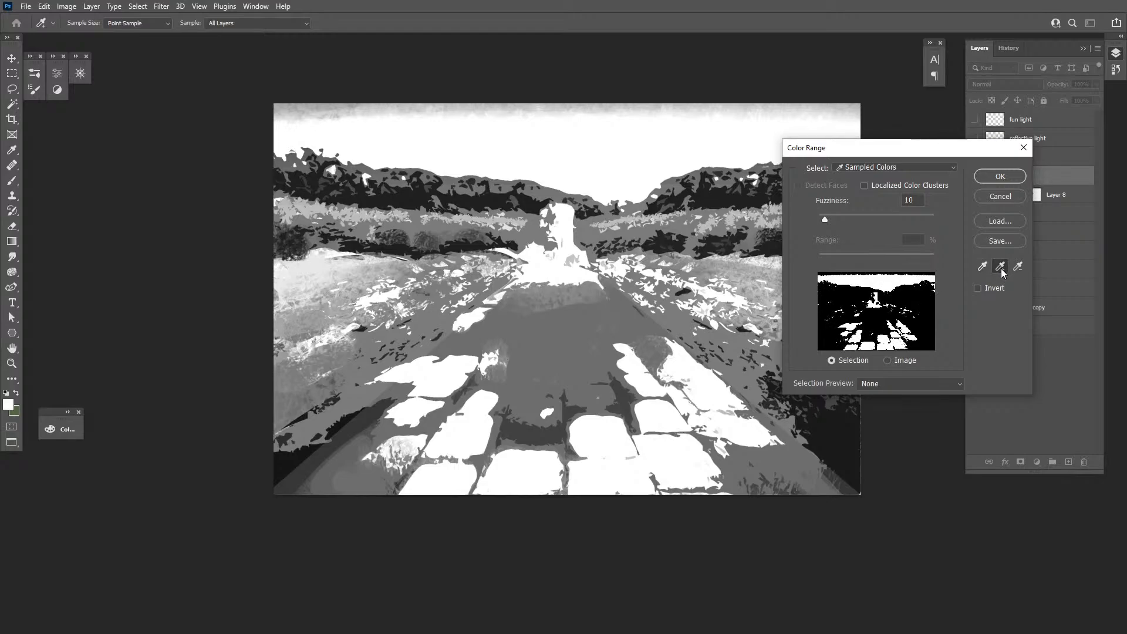
{"action": "left_click", "coordinate": [621, 394]}
{"action": "key", "text": "ctrl"}
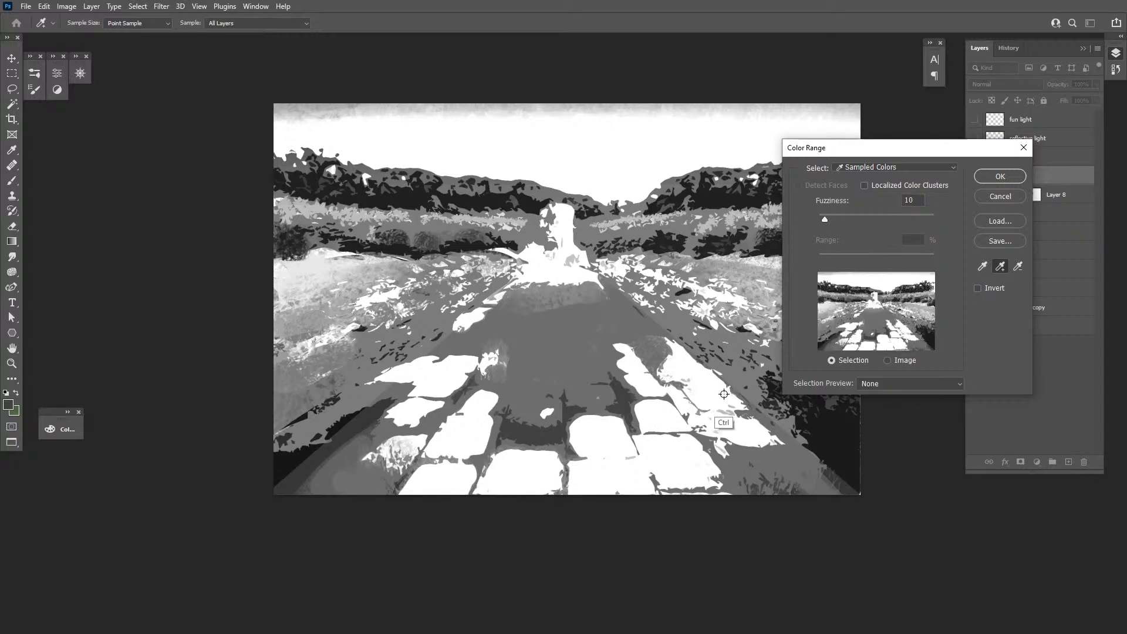
{"action": "key", "text": "ctrl+z"}
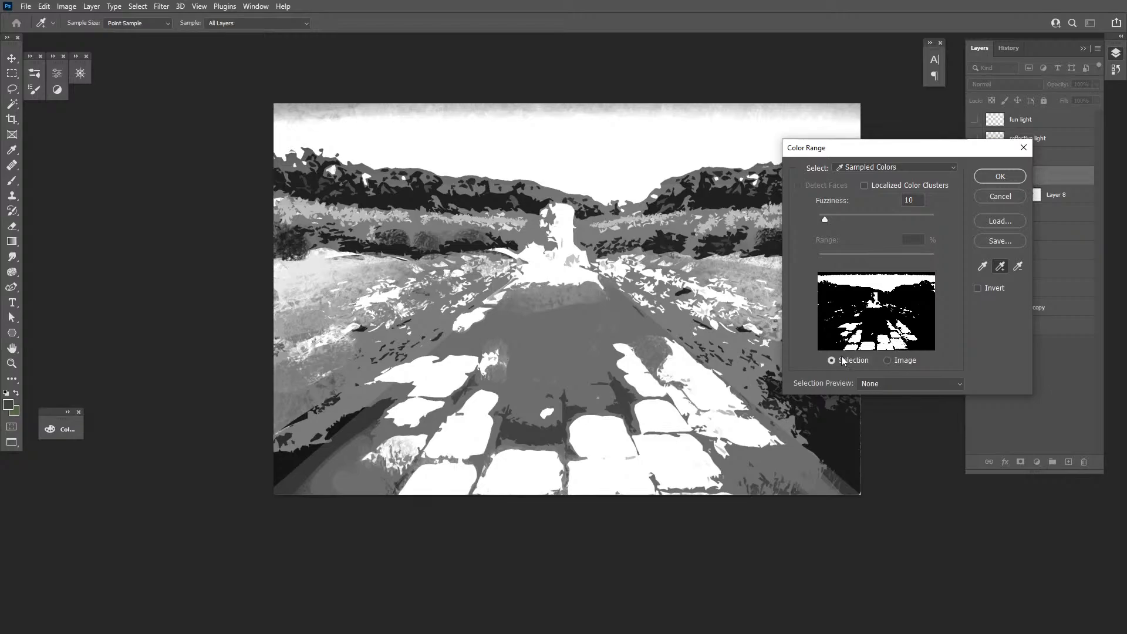
Accept the Color Range selection and extend it with the dark patches between the paving stones using the Magic Wand
{"action": "left_click", "coordinate": [999, 176]}
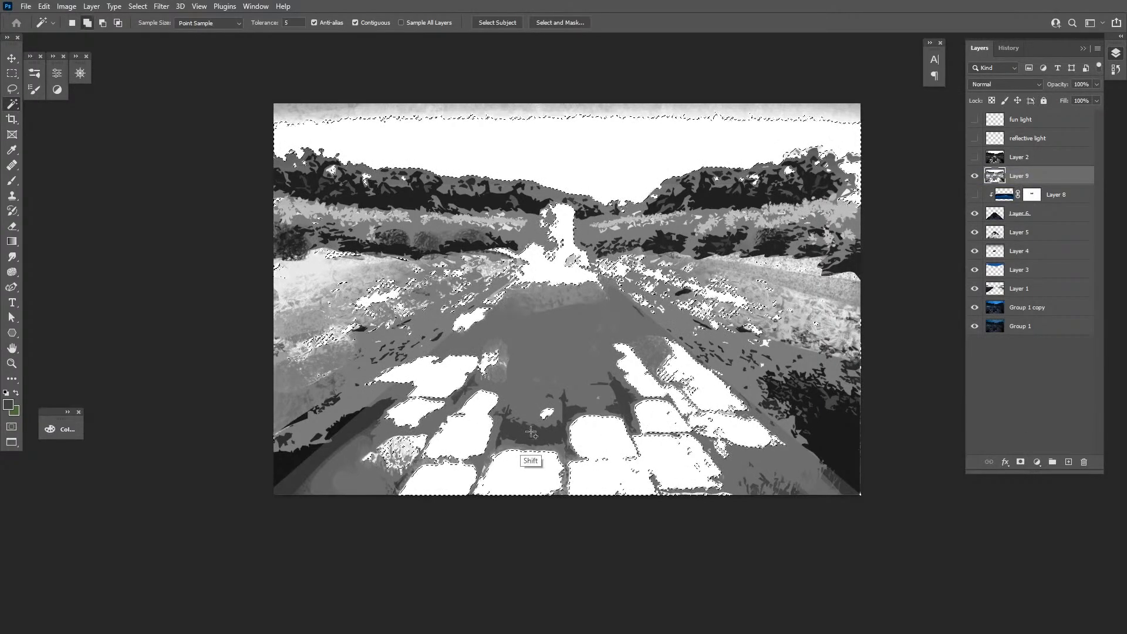
{"action": "left_click", "coordinate": [605, 385], "text": "shift"}
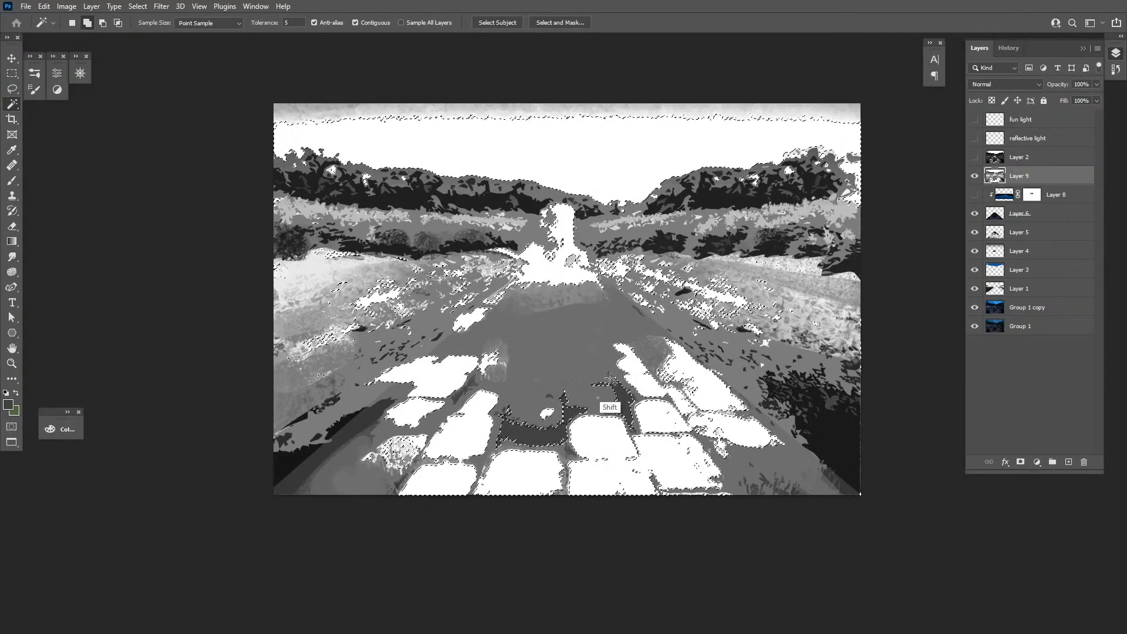
{"action": "left_click", "coordinate": [550, 399], "text": "shift"}
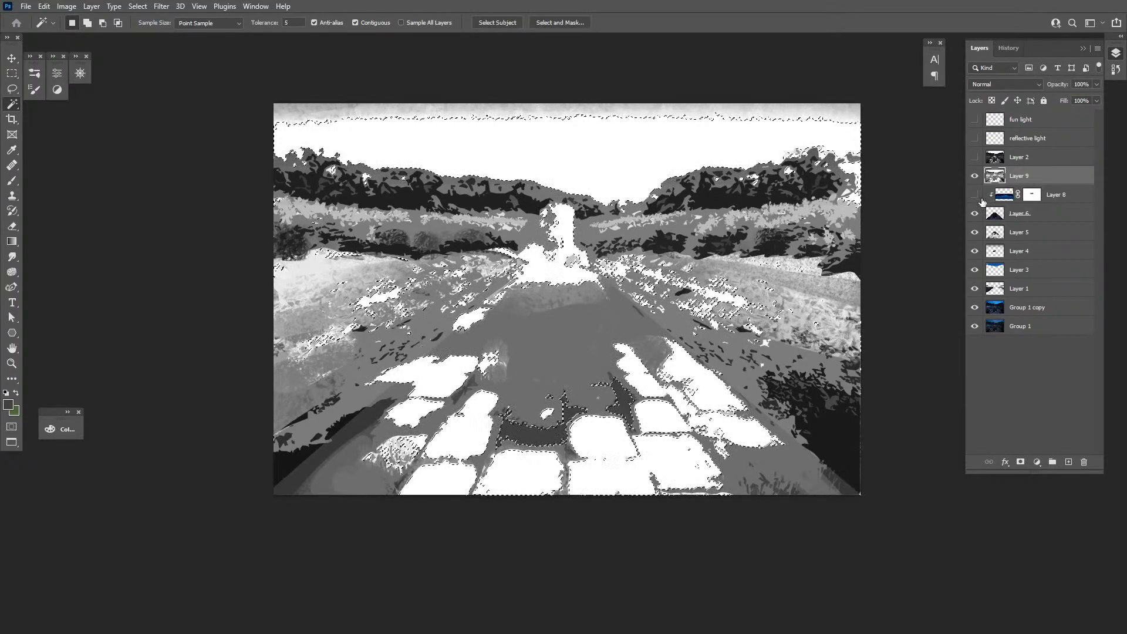
Hide the greyscale layer, show the reflection, and paint black on its mask within the selection to uncover the paving stones and dark patches
{"action": "left_click", "coordinate": [974, 175]}
{"action": "left_click", "coordinate": [974, 194]}
{"action": "left_click", "coordinate": [1015, 198]}
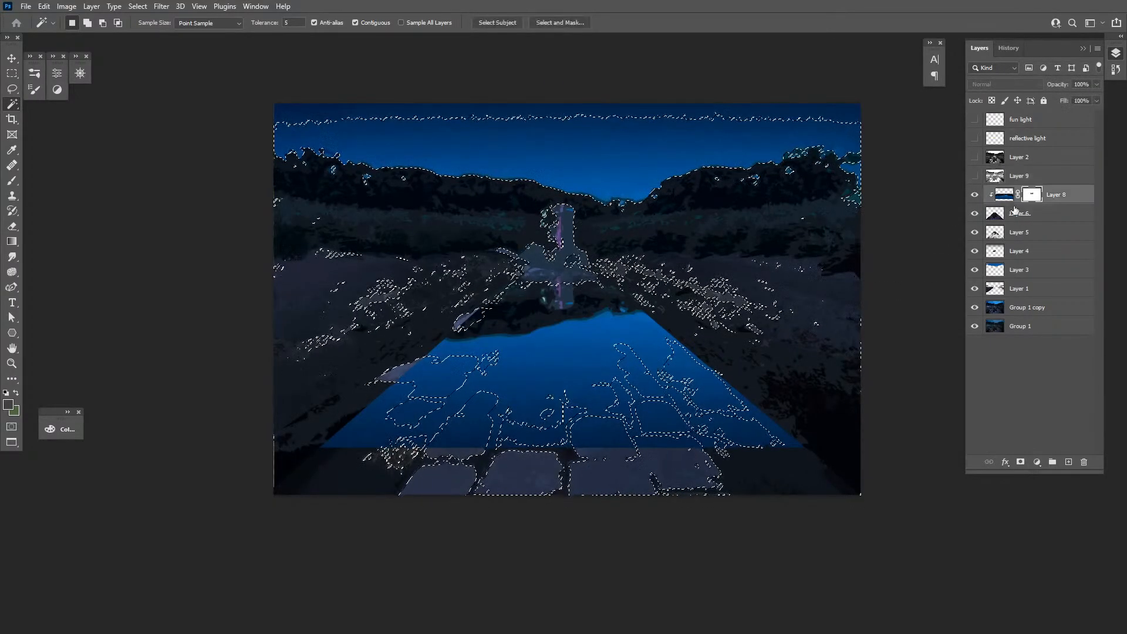
{"action": "key", "text": "b"}
{"action": "left_click_drag", "start_coordinate": [663, 432], "coordinate": [640, 455]}
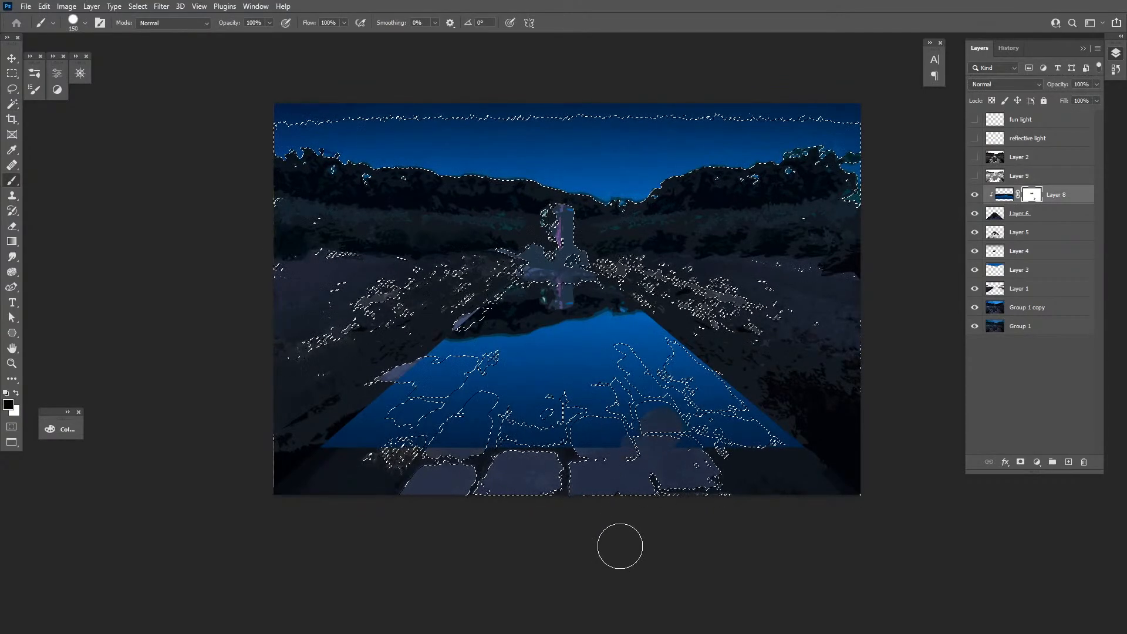
{"action": "key", "text": "ctrl+d"}
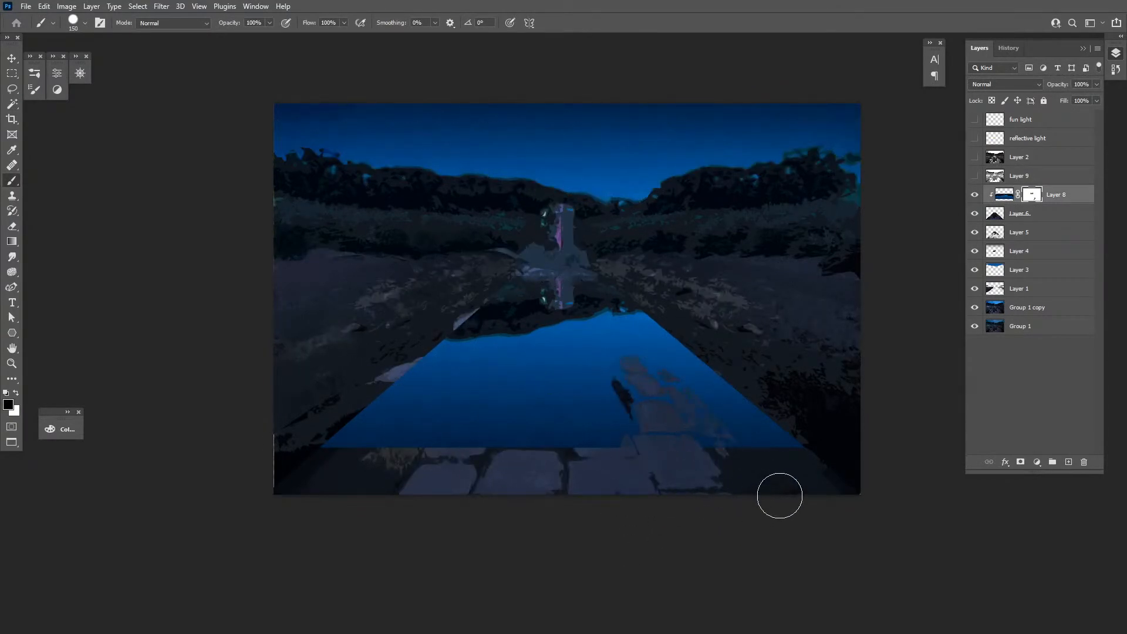
{"action": "left_click_drag", "start_coordinate": [608, 464], "coordinate": [542, 435]}
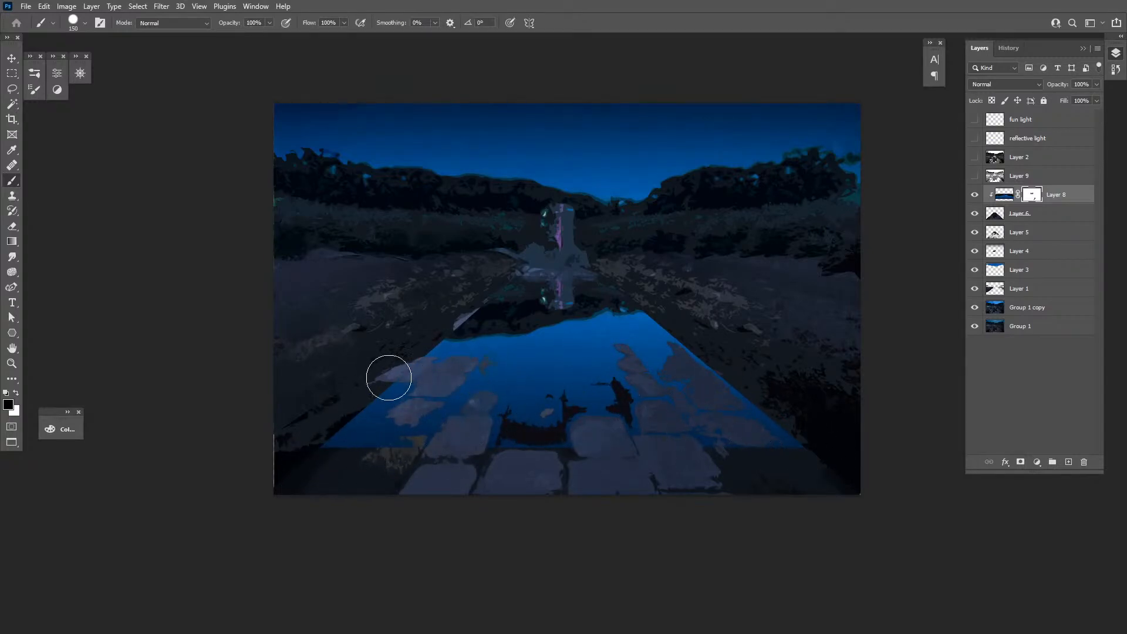
Show the selection edges and add a new empty layer between the reflection and path layers, clipped to the path
{"action": "key", "text": "z"}
{"action": "left_click_drag", "start_coordinate": [638, 411], "coordinate": [733, 405]}
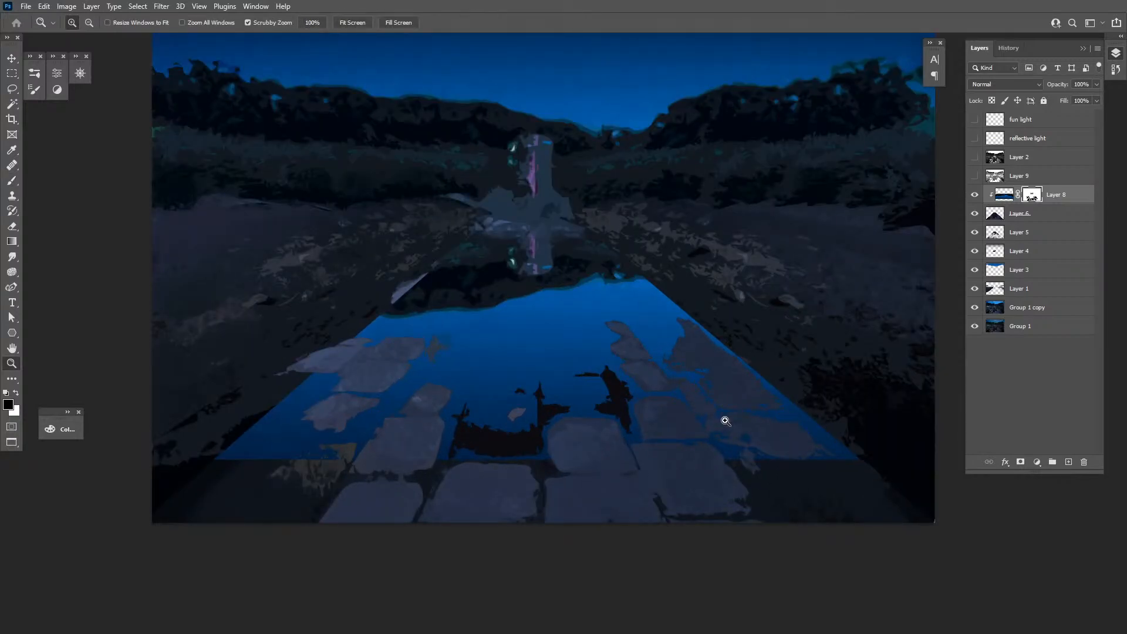
{"action": "key", "text": "ctrl+h"}
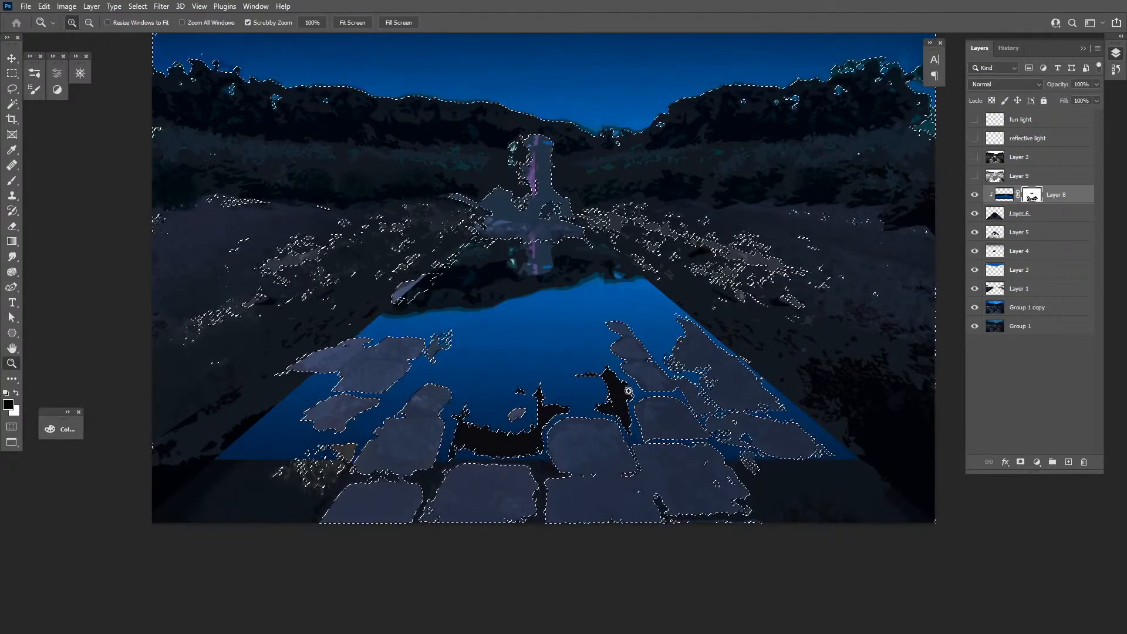
{"action": "left_click_drag", "start_coordinate": [645, 461], "coordinate": [696, 410]}
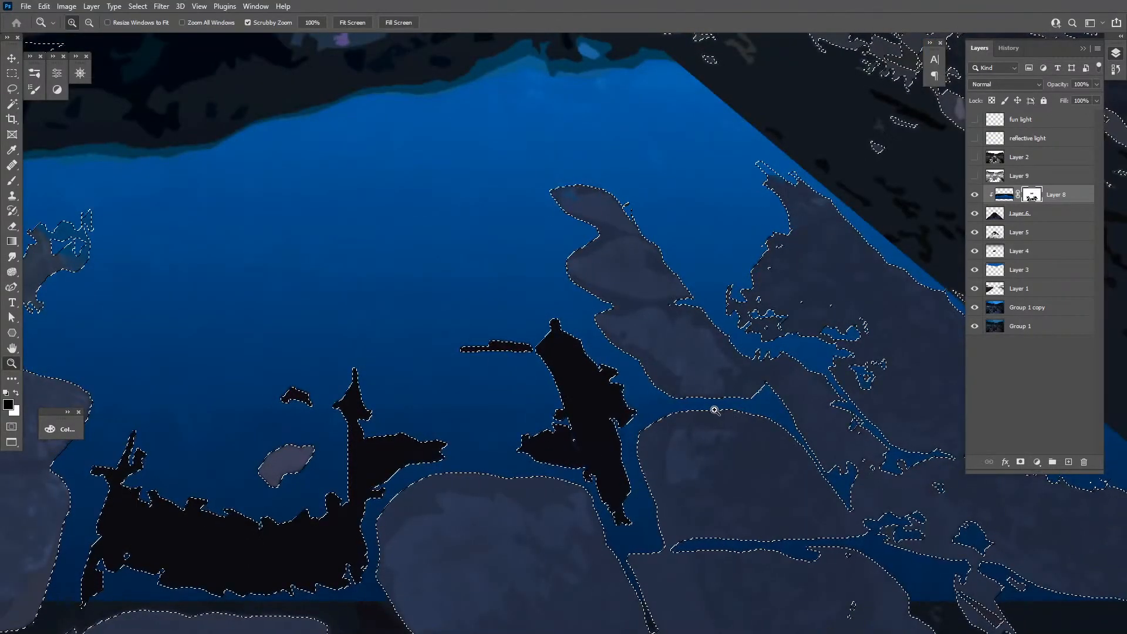
{"action": "key", "text": "m"}
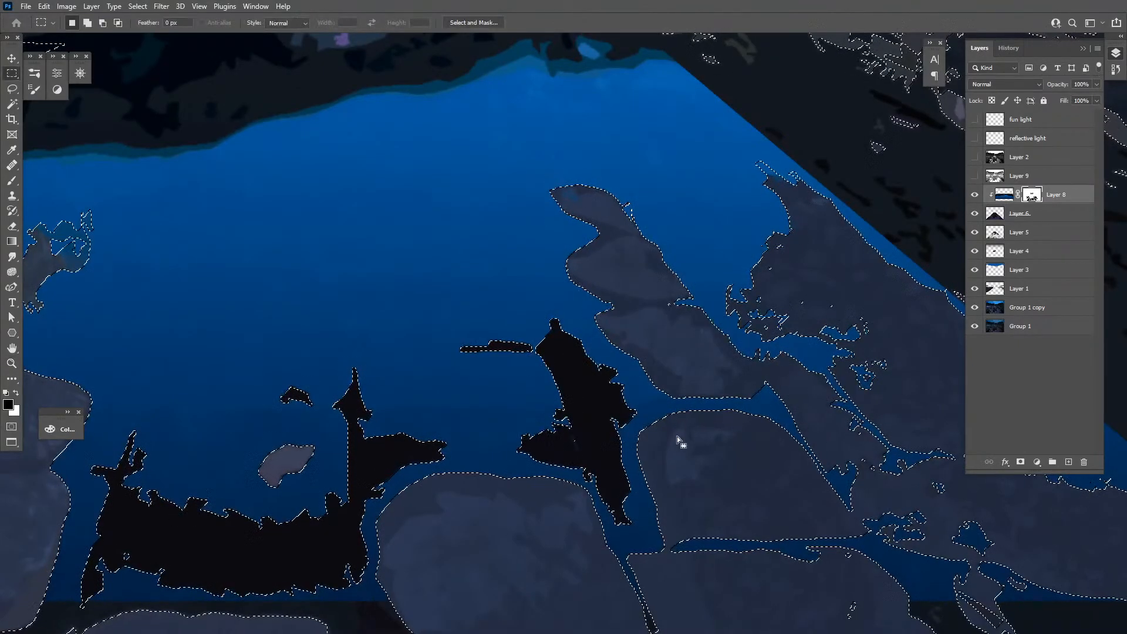
{"action": "left_click", "coordinate": [1069, 462]}
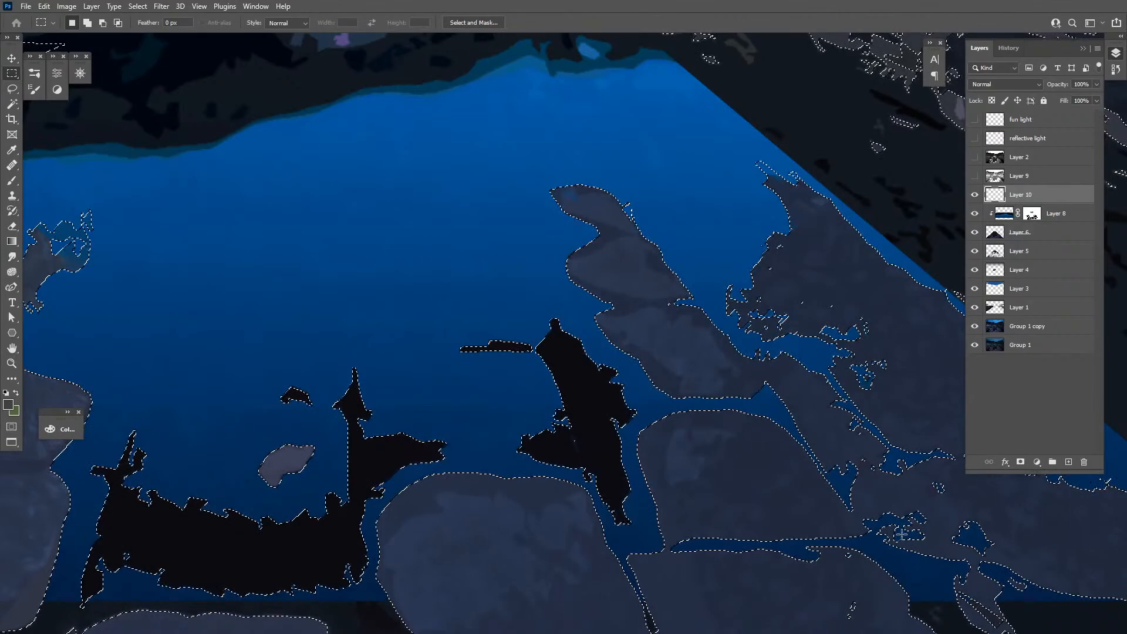
{"action": "key", "text": "z"}
{"action": "left_click", "coordinate": [743, 394]}
{"action": "left_click_drag", "start_coordinate": [767, 428], "coordinate": [720, 375]}
{"action": "key", "text": "m"}
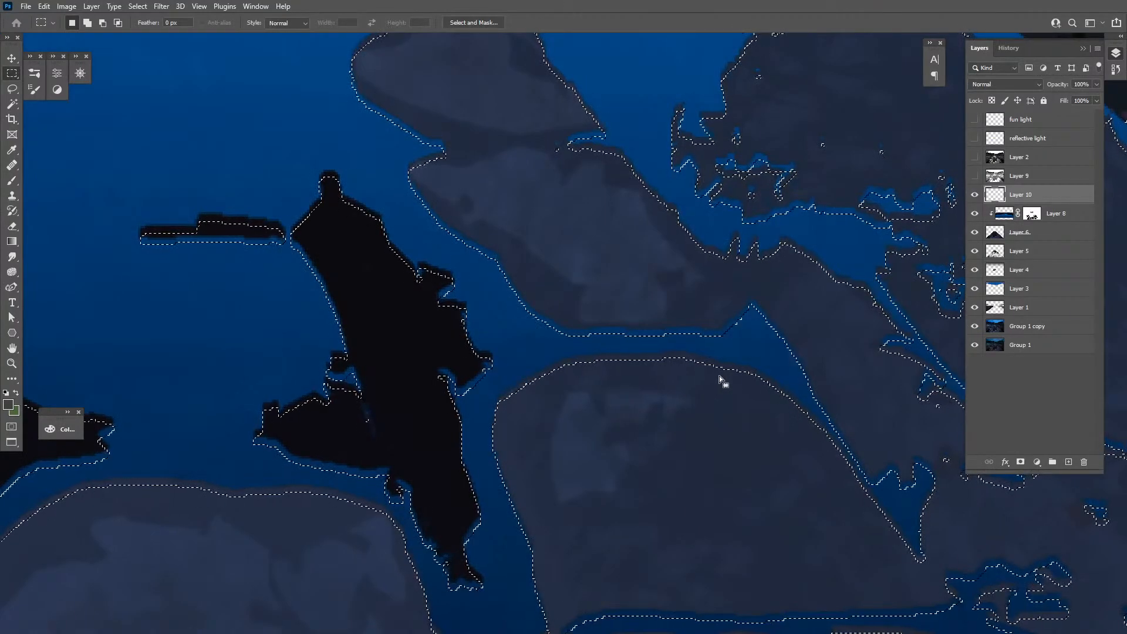
{"action": "left_click_drag", "start_coordinate": [1022, 215], "coordinate": [1024, 224]}
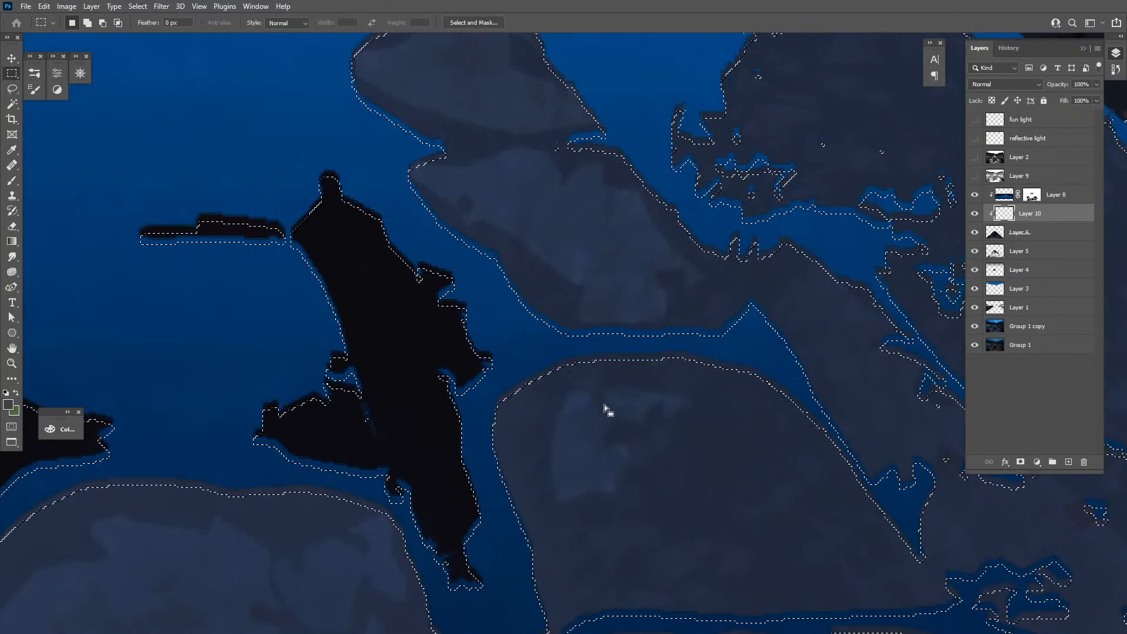
Sample the near-black colour of the dark patch between the stones and shrink the brush to size 10
{"action": "key", "text": "b"}
{"action": "left_click", "coordinate": [410, 337], "text": "alt"}
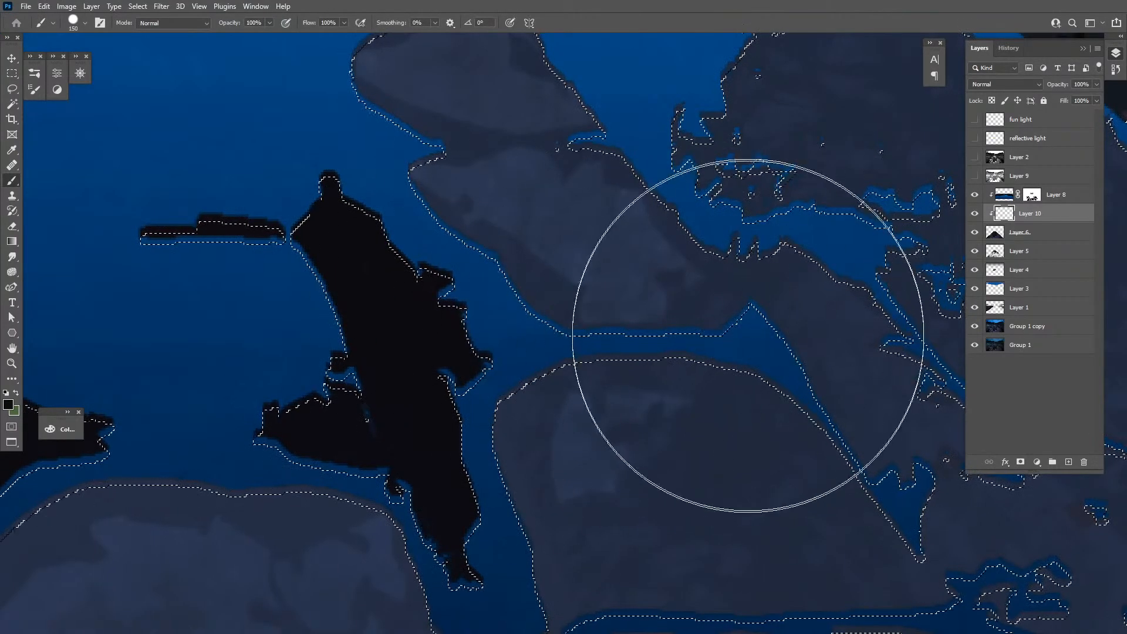
{"action": "key", "text": "bracketleft"}
{"action": "key", "text": "bracketleft"}
{"action": "key", "text": "bracketleft"}
{"action": "key", "text": "bracketleft"}
{"action": "key", "text": "bracketleft"}
{"action": "key", "text": "bracketleft"}
{"action": "key", "text": "bracketleft"}
{"action": "key", "text": "bracketleft"}
{"action": "key", "text": "bracketleft"}
{"action": "key", "text": "bracketleft"}
{"action": "key", "text": "bracketleft"}
{"action": "key", "text": "bracketleft"}
{"action": "key", "text": "bracketleft"}
{"action": "key", "text": "bracketleft"}
{"action": "key", "text": "bracketleft"}
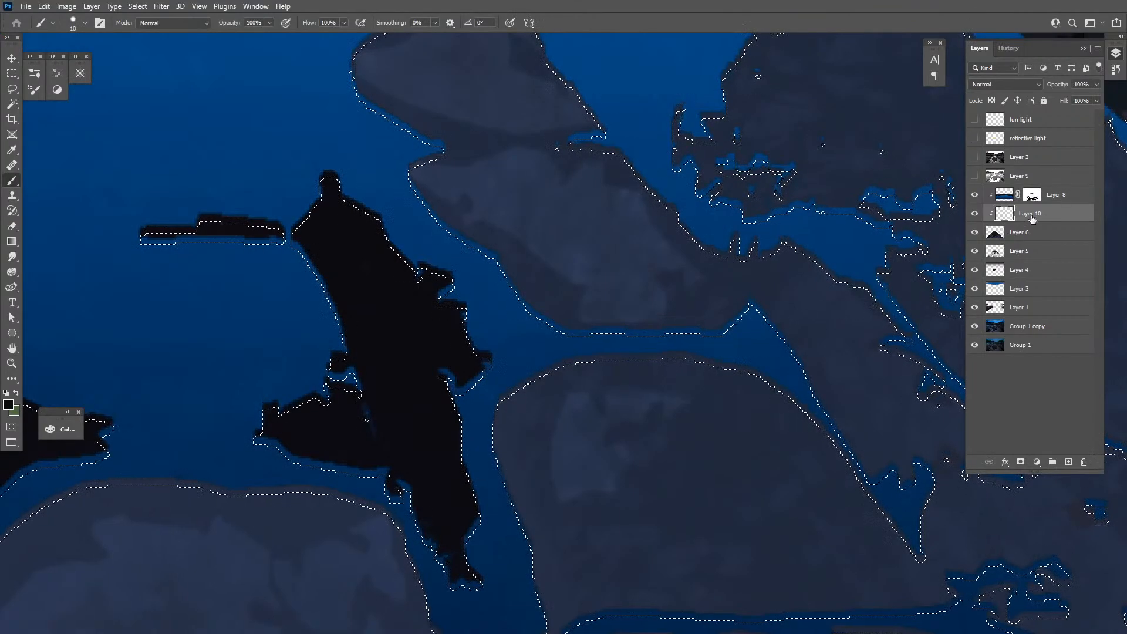
Move the empty clipped layer above the reflection and paint near-black along the lower edges of the central and right-hand paving stones
{"action": "left_click_drag", "start_coordinate": [1030, 216], "coordinate": [1031, 194]}
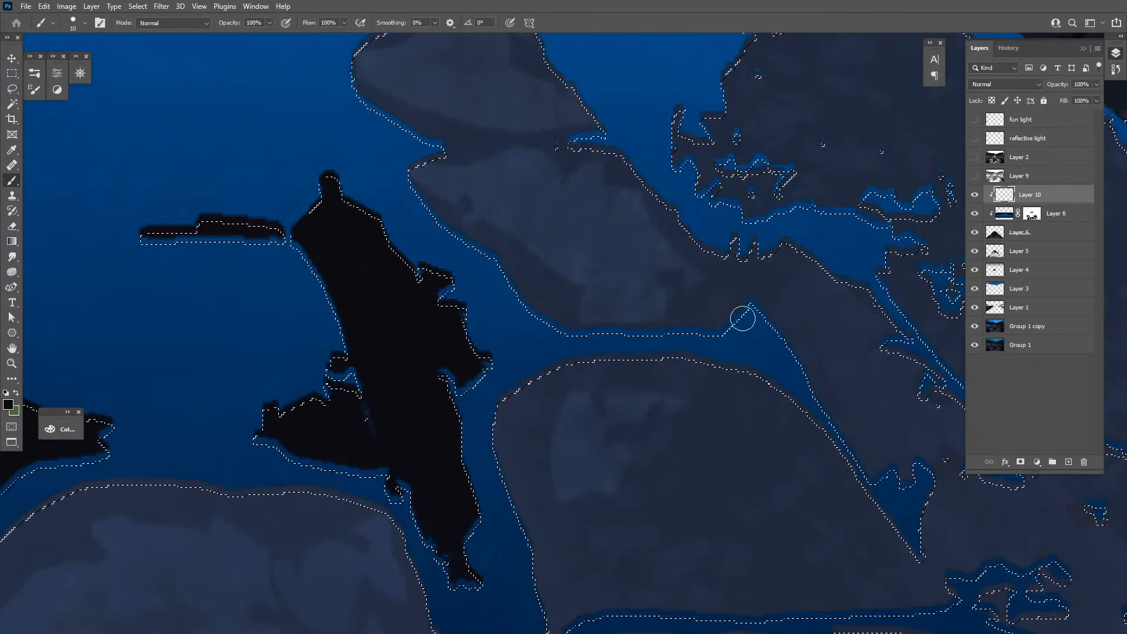
{"action": "mouse_move", "coordinate": [726, 327]}
{"action": "left_mouse_down"}
{"action": "mouse_move", "coordinate": [702, 341]}
{"action": "mouse_move", "coordinate": [550, 348]}
{"action": "mouse_move", "coordinate": [694, 335]}
{"action": "mouse_move", "coordinate": [509, 341]}
{"action": "mouse_move", "coordinate": [691, 333]}
{"action": "mouse_move", "coordinate": [740, 315]}
{"action": "mouse_move", "coordinate": [656, 343]}
{"action": "mouse_move", "coordinate": [556, 331]}
{"action": "mouse_move", "coordinate": [497, 297]}
{"action": "mouse_move", "coordinate": [575, 324]}
{"action": "mouse_move", "coordinate": [549, 327]}
{"action": "left_mouse_up"}
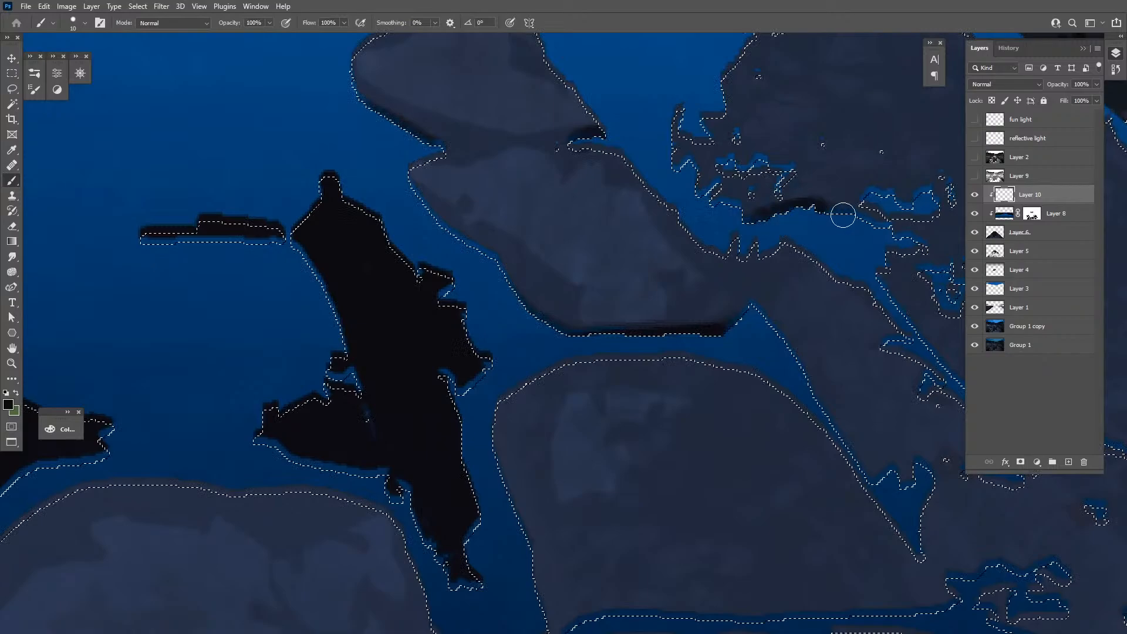
{"action": "scroll", "coordinate": [899, 155], "scroll_direction": "down", "scroll_amount": 5}
{"action": "scroll", "coordinate": [705, 138], "scroll_direction": "right", "scroll_amount": 2}
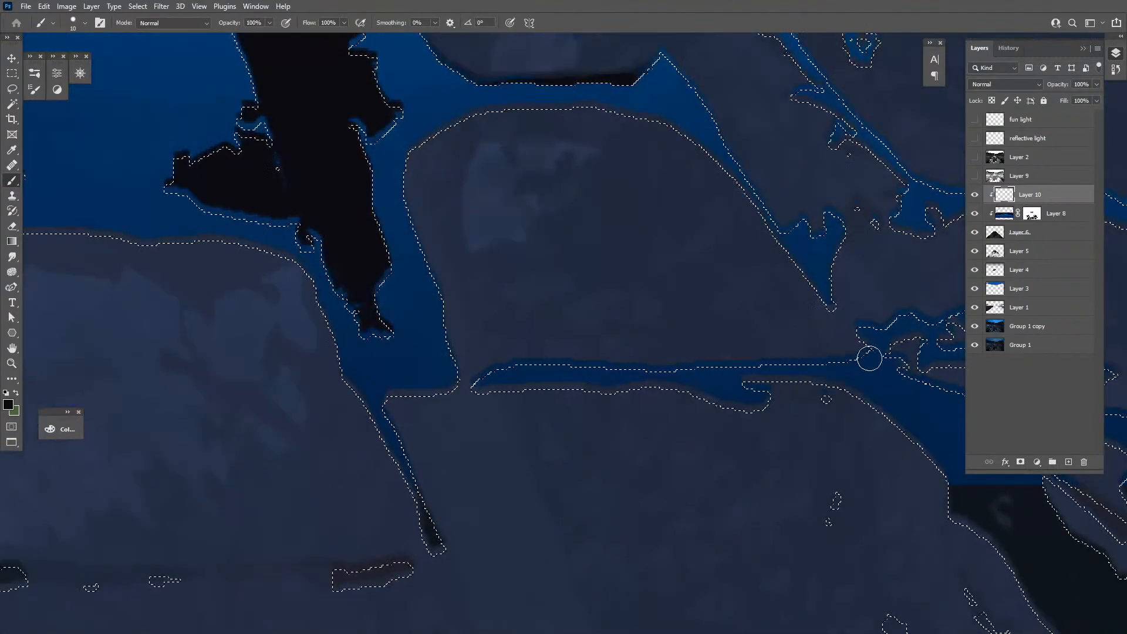
{"action": "left_click_drag", "start_coordinate": [869, 358], "coordinate": [570, 368]}
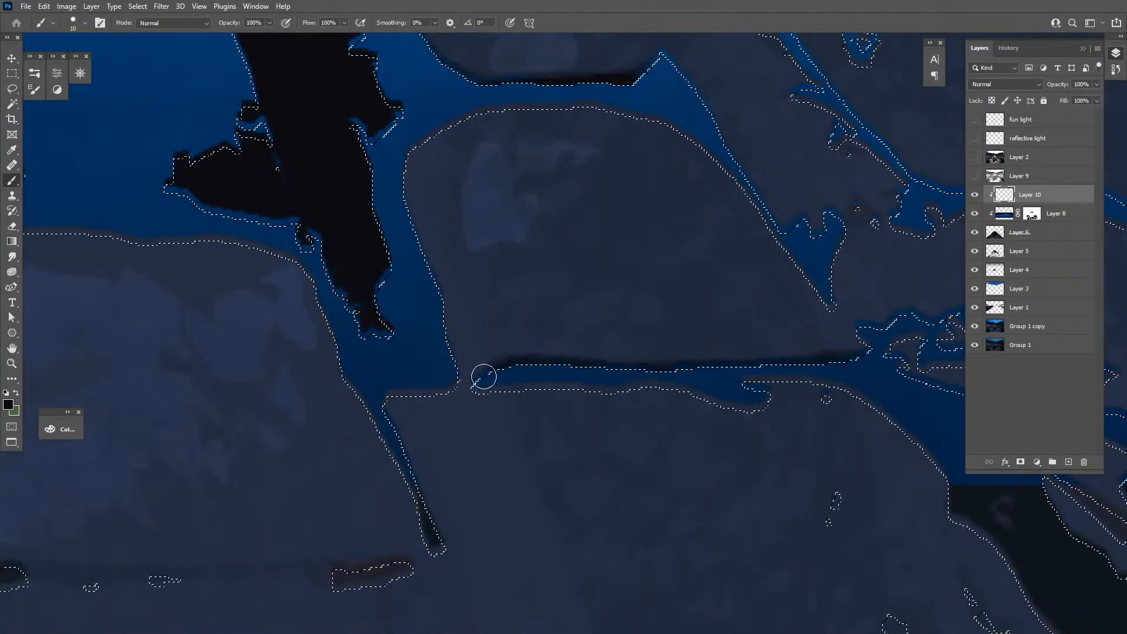
Darken the lower edges of the left-centre stone, the small loose stone and the narrow stacked stones beyond the dark patch
{"action": "mouse_move", "coordinate": [543, 445]}
{"action": "left_mouse_down"}
{"action": "mouse_move", "coordinate": [731, 329]}
{"action": "mouse_move", "coordinate": [1063, 302]}
{"action": "left_mouse_up"}
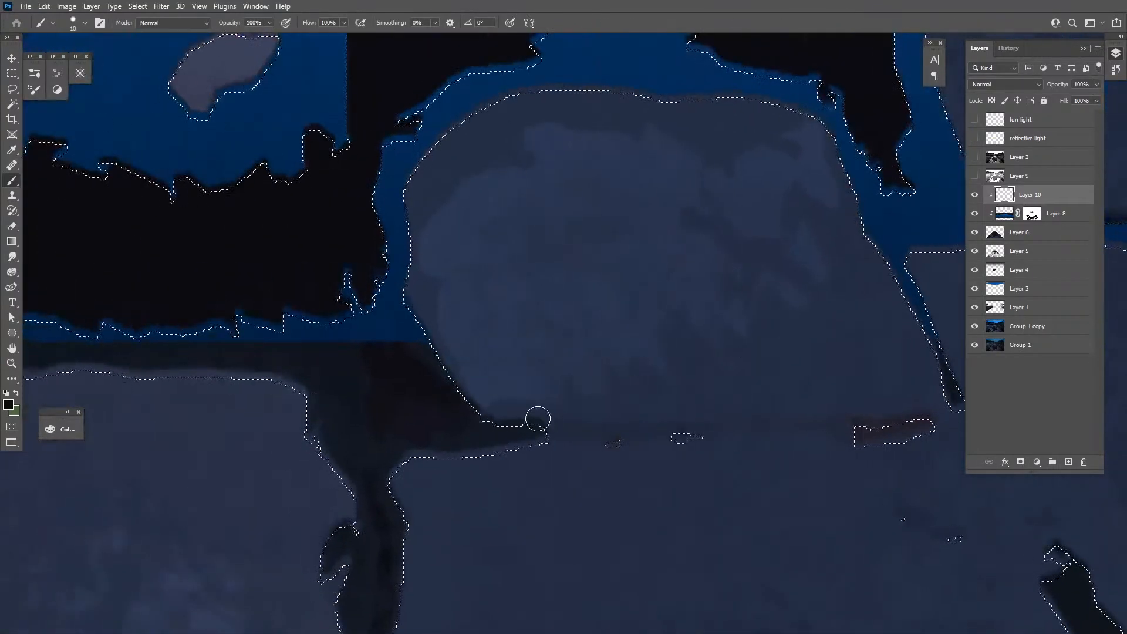
{"action": "left_click_drag", "start_coordinate": [536, 420], "coordinate": [452, 393]}
{"action": "left_click_drag", "start_coordinate": [478, 209], "coordinate": [674, 395]}
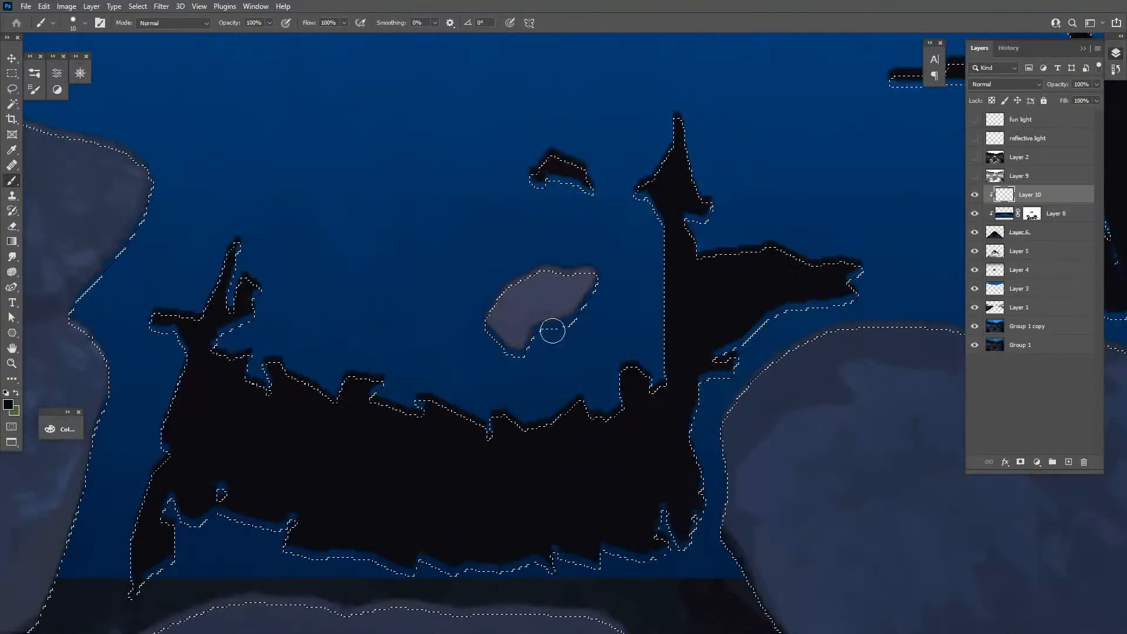
{"action": "left_click_drag", "start_coordinate": [580, 346], "coordinate": [300, 443]}
{"action": "left_click_drag", "start_coordinate": [713, 203], "coordinate": [364, 393]}
{"action": "left_click_drag", "start_coordinate": [518, 133], "coordinate": [461, 89]}
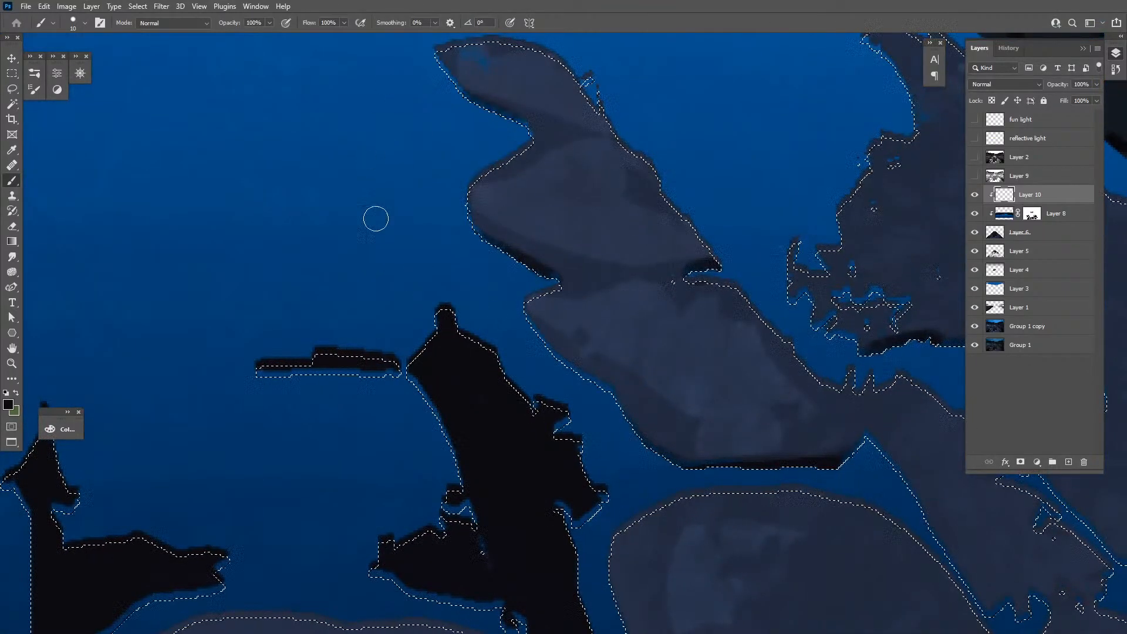
{"action": "mouse_move", "coordinate": [724, 270]}
{"action": "left_mouse_down"}
{"action": "mouse_move", "coordinate": [548, 266]}
{"action": "mouse_move", "coordinate": [551, 432]}
{"action": "left_mouse_up"}
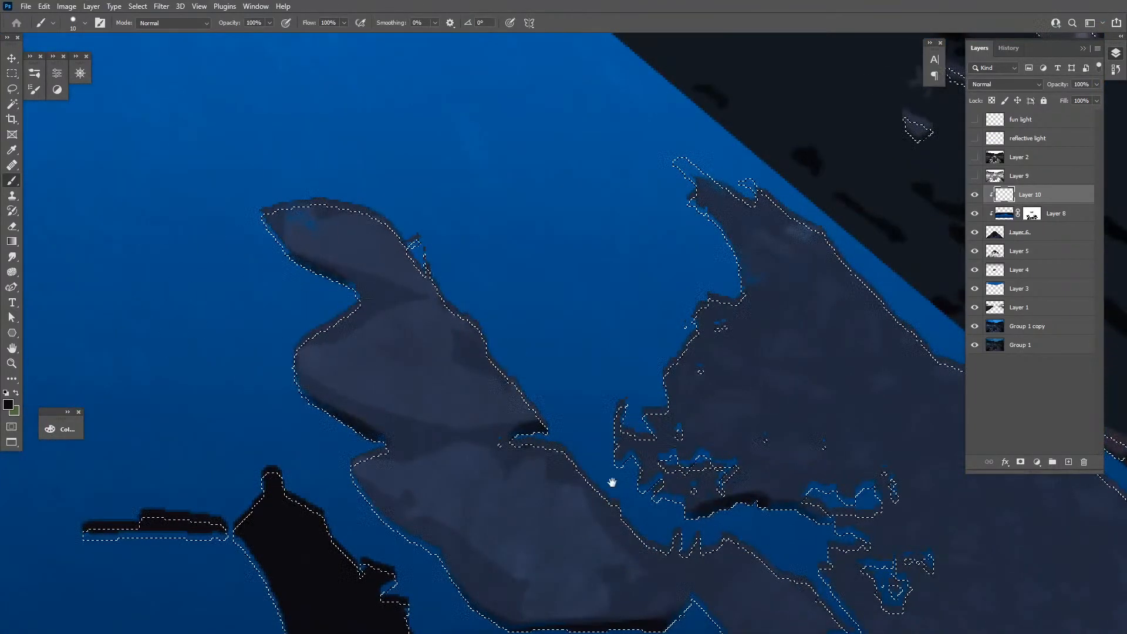
{"action": "left_click_drag", "start_coordinate": [611, 481], "coordinate": [490, 297]}
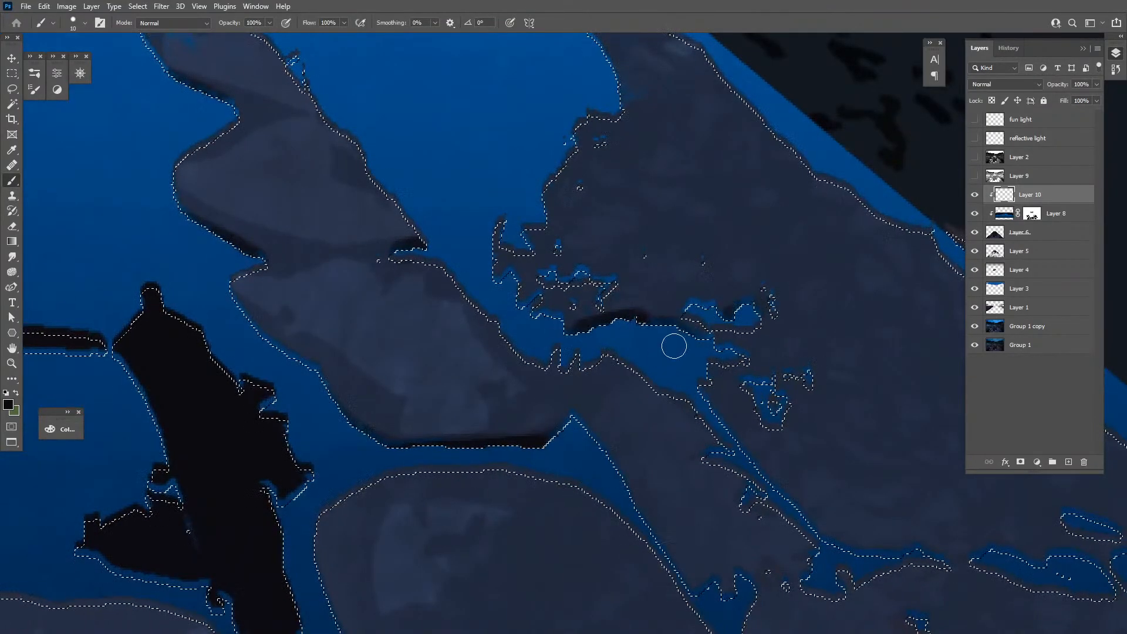
Paint dark edges around the cracks and the rounded hole between the right-hand stones, undoing one stray stroke
{"action": "left_click_drag", "start_coordinate": [810, 438], "coordinate": [626, 232]}
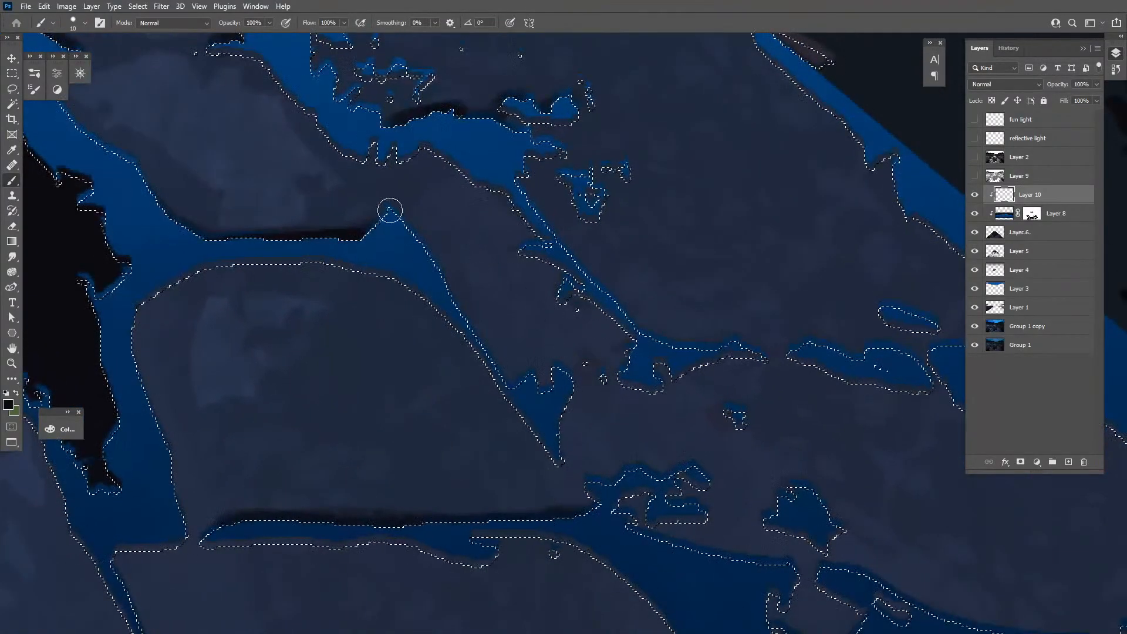
{"action": "left_click_drag", "start_coordinate": [390, 211], "coordinate": [539, 397]}
{"action": "mouse_move", "coordinate": [488, 351]}
{"action": "left_mouse_down"}
{"action": "mouse_move", "coordinate": [531, 415]}
{"action": "mouse_move", "coordinate": [553, 385]}
{"action": "left_mouse_up"}
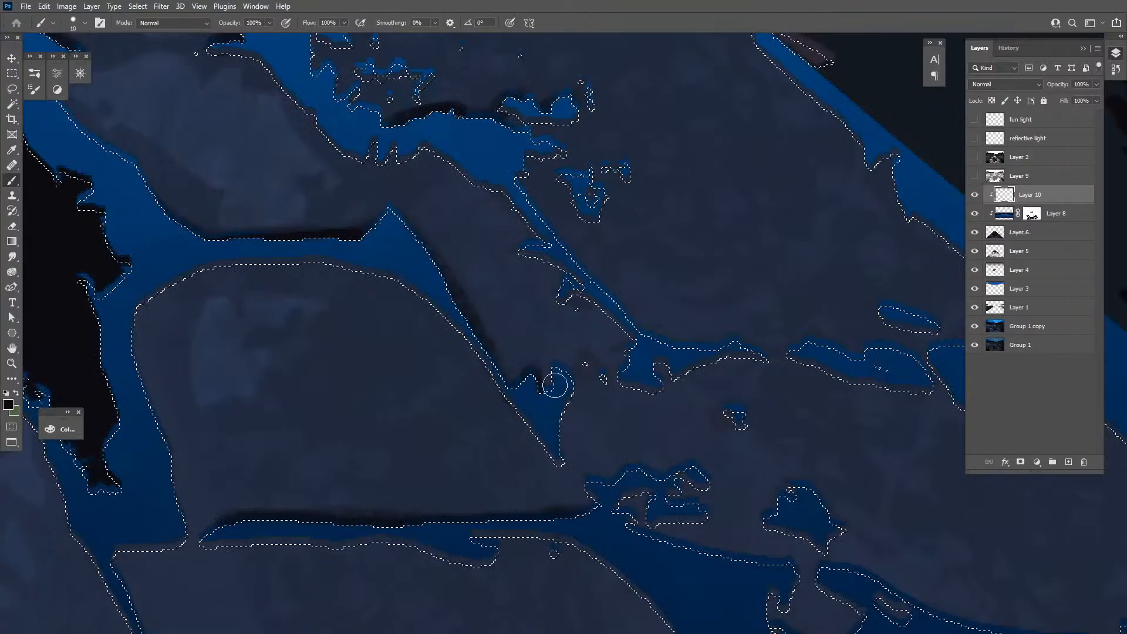
{"action": "left_click_drag", "start_coordinate": [636, 513], "coordinate": [601, 262]}
{"action": "left_click_drag", "start_coordinate": [721, 344], "coordinate": [672, 330]}
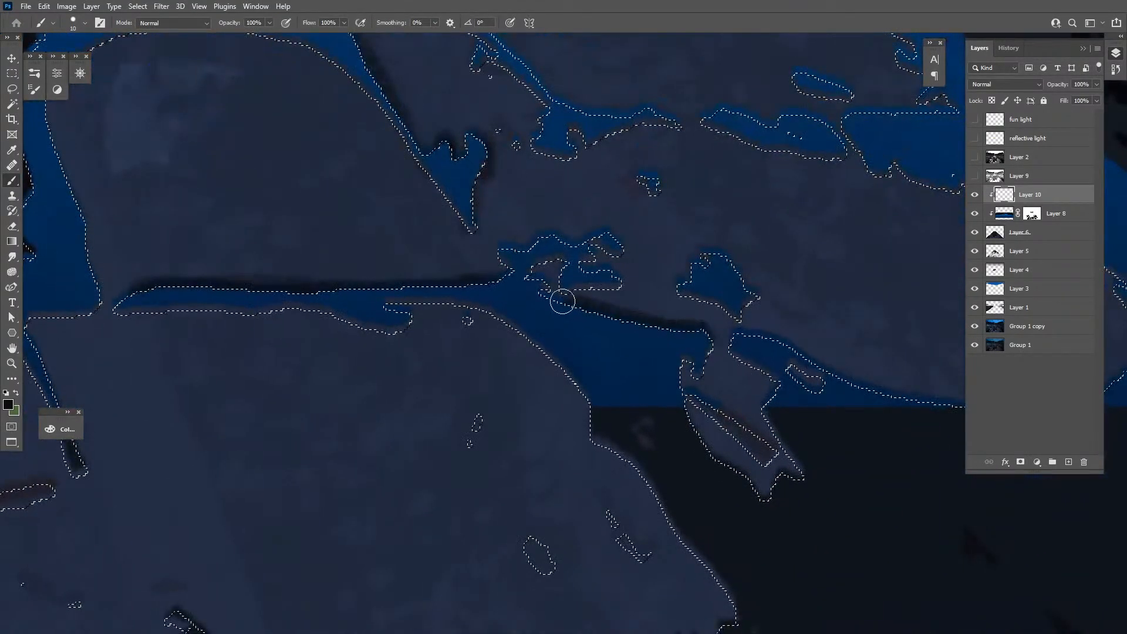
{"action": "mouse_move", "coordinate": [562, 301]}
{"action": "left_mouse_down"}
{"action": "mouse_move", "coordinate": [717, 336]}
{"action": "mouse_move", "coordinate": [607, 307]}
{"action": "left_mouse_up"}
{"action": "mouse_move", "coordinate": [746, 301]}
{"action": "left_mouse_down"}
{"action": "mouse_move", "coordinate": [702, 256]}
{"action": "mouse_move", "coordinate": [661, 286]}
{"action": "left_mouse_up"}
{"action": "key", "text": "ctrl+z"}
{"action": "mouse_move", "coordinate": [749, 286]}
{"action": "left_mouse_down"}
{"action": "mouse_move", "coordinate": [723, 257]}
{"action": "mouse_move", "coordinate": [683, 285]}
{"action": "mouse_move", "coordinate": [731, 264]}
{"action": "left_mouse_up"}
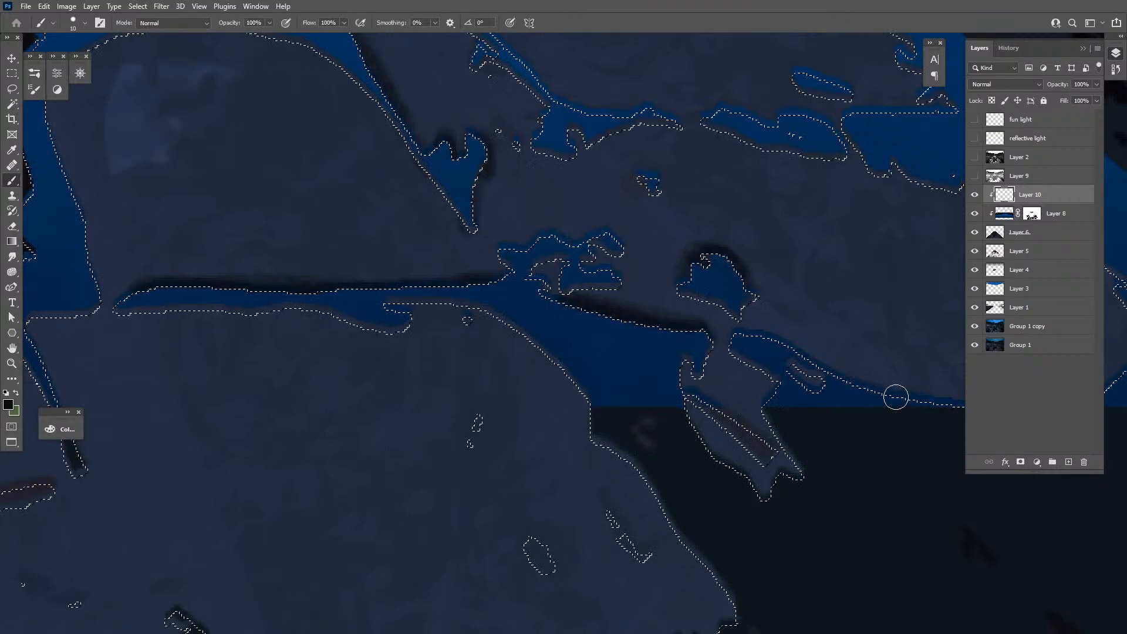
Continue the dark edging along the far-right stones, their elongated gaps and the jagged outer rim beside the path border
{"action": "left_click_drag", "start_coordinate": [896, 395], "coordinate": [727, 340]}
{"action": "mouse_move", "coordinate": [807, 291]}
{"action": "left_mouse_down"}
{"action": "mouse_move", "coordinate": [727, 335]}
{"action": "mouse_move", "coordinate": [576, 486]}
{"action": "left_mouse_up"}
{"action": "mouse_move", "coordinate": [730, 305]}
{"action": "left_mouse_down"}
{"action": "mouse_move", "coordinate": [619, 320]}
{"action": "mouse_move", "coordinate": [589, 335]}
{"action": "mouse_move", "coordinate": [554, 310]}
{"action": "mouse_move", "coordinate": [538, 325]}
{"action": "mouse_move", "coordinate": [492, 309]}
{"action": "mouse_move", "coordinate": [630, 282]}
{"action": "mouse_move", "coordinate": [567, 275]}
{"action": "left_mouse_up"}
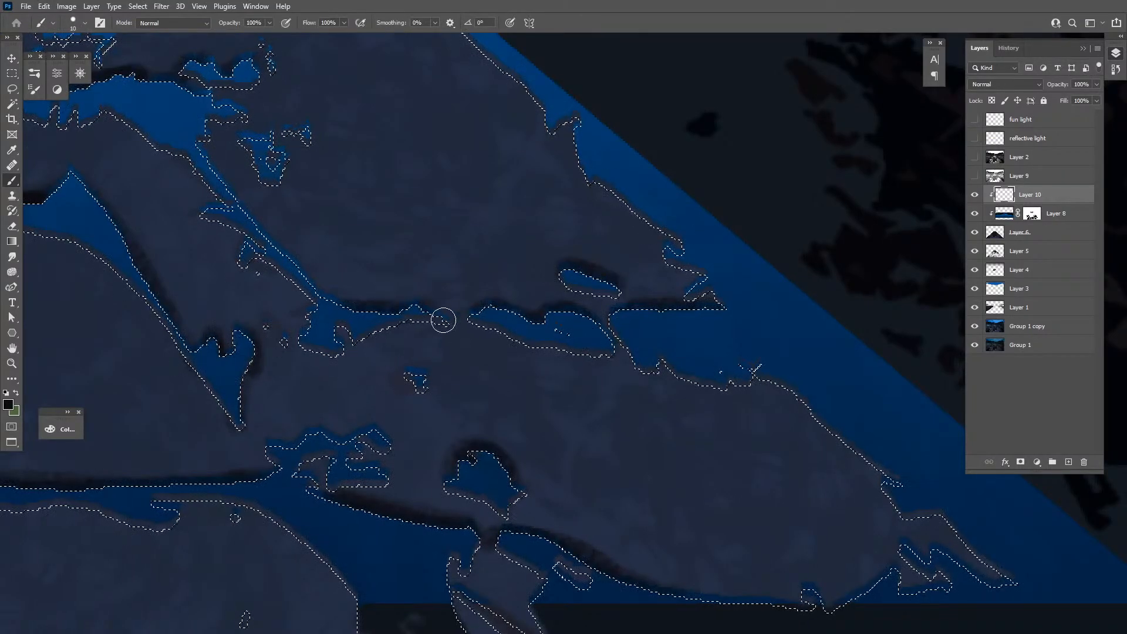
{"action": "left_click_drag", "start_coordinate": [679, 261], "coordinate": [670, 258]}
{"action": "left_click_drag", "start_coordinate": [616, 223], "coordinate": [722, 396]}
{"action": "left_click_drag", "start_coordinate": [681, 298], "coordinate": [664, 314]}
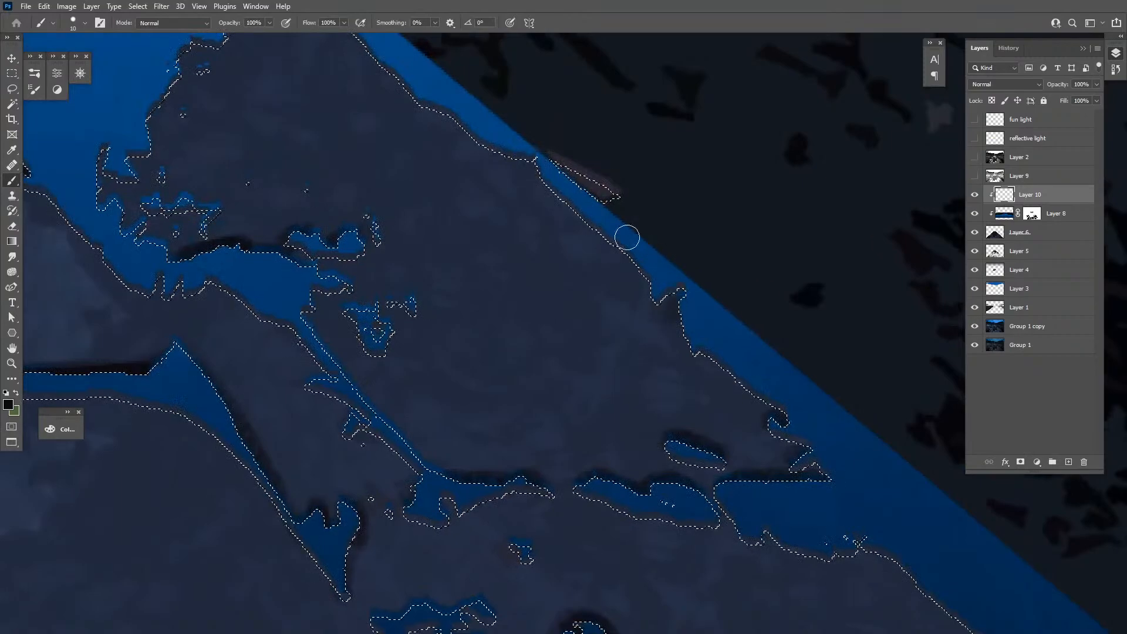
{"action": "left_click_drag", "start_coordinate": [624, 234], "coordinate": [773, 301]}
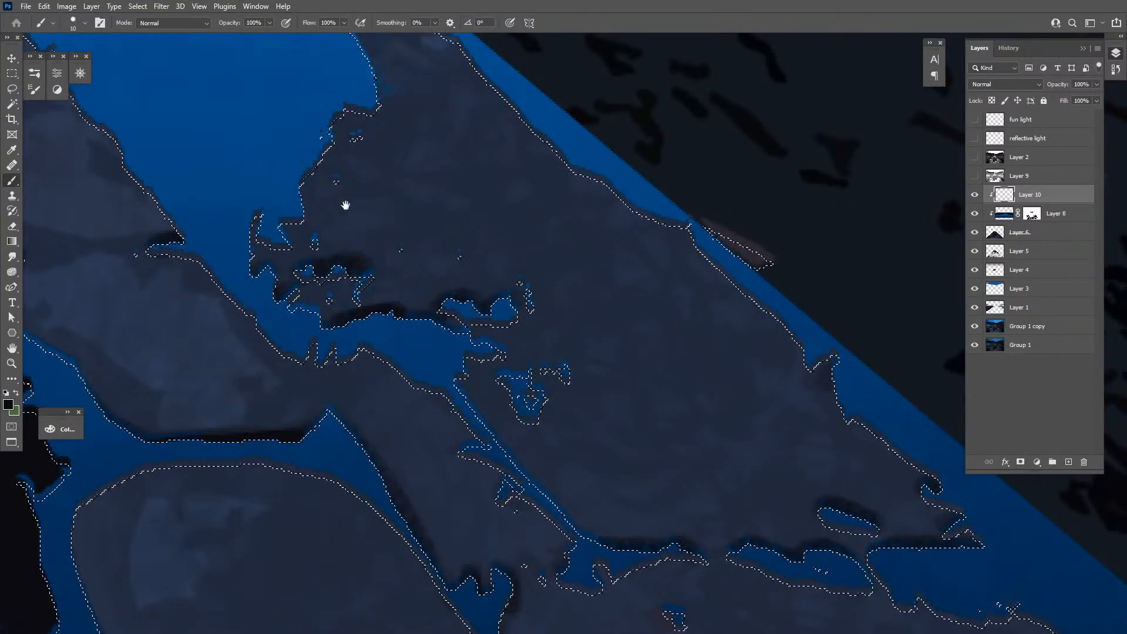
Darken the broken gaps in the large upper-right stone and the ragged lower edge of the big left stone, undoing the last stroke
{"action": "left_click_drag", "start_coordinate": [345, 204], "coordinate": [524, 386]}
{"action": "mouse_move", "coordinate": [549, 259]}
{"action": "left_mouse_down"}
{"action": "mouse_move", "coordinate": [495, 197]}
{"action": "mouse_move", "coordinate": [532, 260]}
{"action": "left_mouse_up"}
{"action": "left_click_drag", "start_coordinate": [470, 308], "coordinate": [846, 247]}
{"action": "mouse_move", "coordinate": [599, 335]}
{"action": "left_mouse_down"}
{"action": "mouse_move", "coordinate": [614, 222]}
{"action": "mouse_move", "coordinate": [548, 270]}
{"action": "mouse_move", "coordinate": [608, 186]}
{"action": "left_mouse_up"}
{"action": "left_click_drag", "start_coordinate": [525, 183], "coordinate": [880, 317]}
{"action": "left_click_drag", "start_coordinate": [621, 398], "coordinate": [941, 309]}
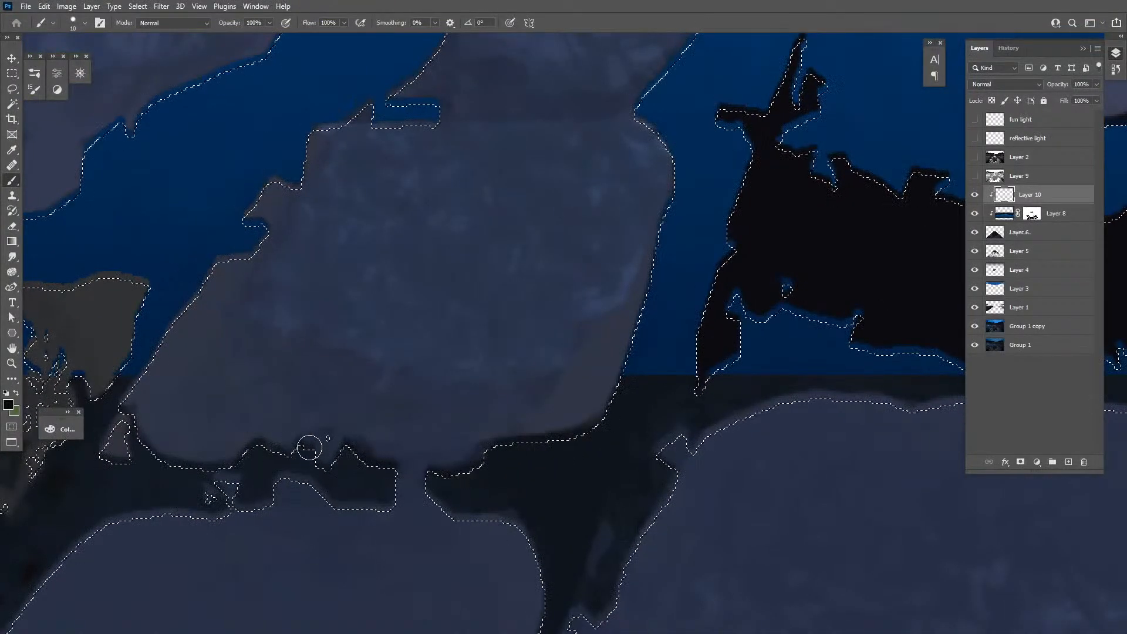
{"action": "mouse_move", "coordinate": [226, 462]}
{"action": "left_mouse_down"}
{"action": "mouse_move", "coordinate": [179, 463]}
{"action": "mouse_move", "coordinate": [118, 401]}
{"action": "left_mouse_up"}
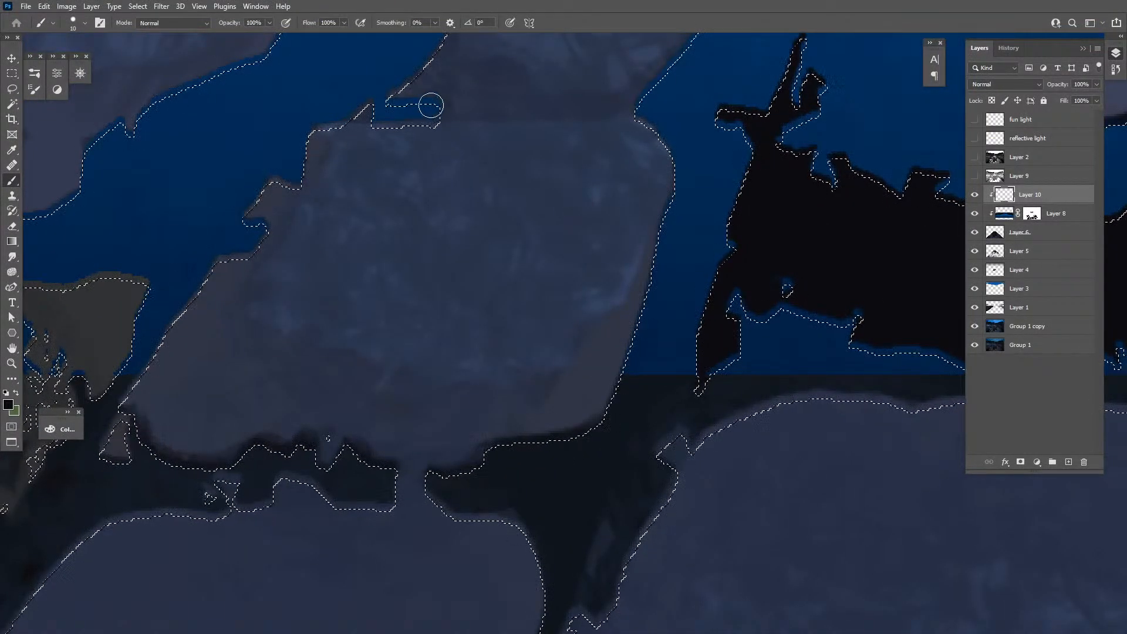
{"action": "mouse_move", "coordinate": [406, 89]}
{"action": "left_mouse_down"}
{"action": "mouse_move", "coordinate": [445, 109]}
{"action": "mouse_move", "coordinate": [438, 121]}
{"action": "left_mouse_up"}
{"action": "key", "text": "ctrl+z"}
Paint near-black under the remaining stones on the left side of the path, up to the small fragment in the water
{"action": "left_click_drag", "start_coordinate": [505, 265], "coordinate": [947, 380]}
{"action": "mouse_move", "coordinate": [701, 178]}
{"action": "left_mouse_down"}
{"action": "mouse_move", "coordinate": [624, 219]}
{"action": "mouse_move", "coordinate": [558, 279]}
{"action": "mouse_move", "coordinate": [570, 241]}
{"action": "mouse_move", "coordinate": [475, 345]}
{"action": "mouse_move", "coordinate": [404, 342]}
{"action": "mouse_move", "coordinate": [428, 307]}
{"action": "mouse_move", "coordinate": [418, 311]}
{"action": "mouse_move", "coordinate": [449, 299]}
{"action": "mouse_move", "coordinate": [386, 318]}
{"action": "mouse_move", "coordinate": [332, 300]}
{"action": "mouse_move", "coordinate": [319, 264]}
{"action": "mouse_move", "coordinate": [276, 258]}
{"action": "left_mouse_up"}
{"action": "mouse_move", "coordinate": [711, 97]}
{"action": "left_mouse_down"}
{"action": "mouse_move", "coordinate": [667, 290]}
{"action": "mouse_move", "coordinate": [501, 289]}
{"action": "mouse_move", "coordinate": [687, 291]}
{"action": "left_mouse_up"}
{"action": "mouse_move", "coordinate": [518, 279]}
{"action": "left_mouse_down"}
{"action": "mouse_move", "coordinate": [705, 275]}
{"action": "mouse_move", "coordinate": [803, 209]}
{"action": "mouse_move", "coordinate": [860, 133]}
{"action": "left_mouse_up"}
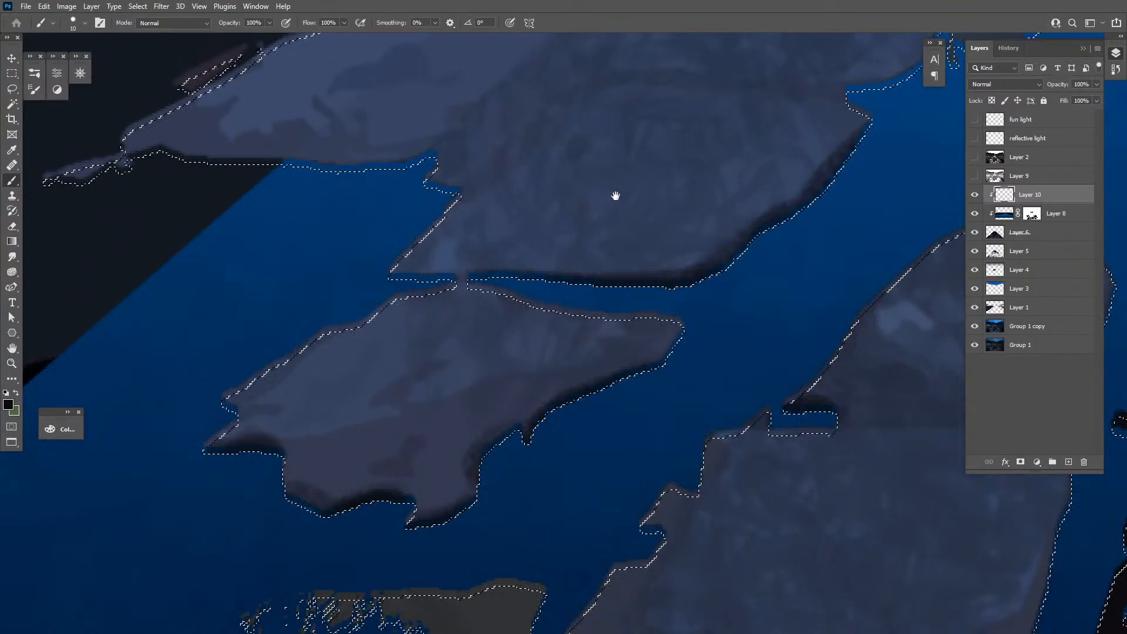
{"action": "left_click_drag", "start_coordinate": [614, 196], "coordinate": [752, 352]}
{"action": "mouse_move", "coordinate": [570, 306]}
{"action": "left_mouse_down"}
{"action": "mouse_move", "coordinate": [538, 321]}
{"action": "mouse_move", "coordinate": [559, 324]}
{"action": "mouse_move", "coordinate": [535, 351]}
{"action": "mouse_move", "coordinate": [583, 358]}
{"action": "left_mouse_up"}
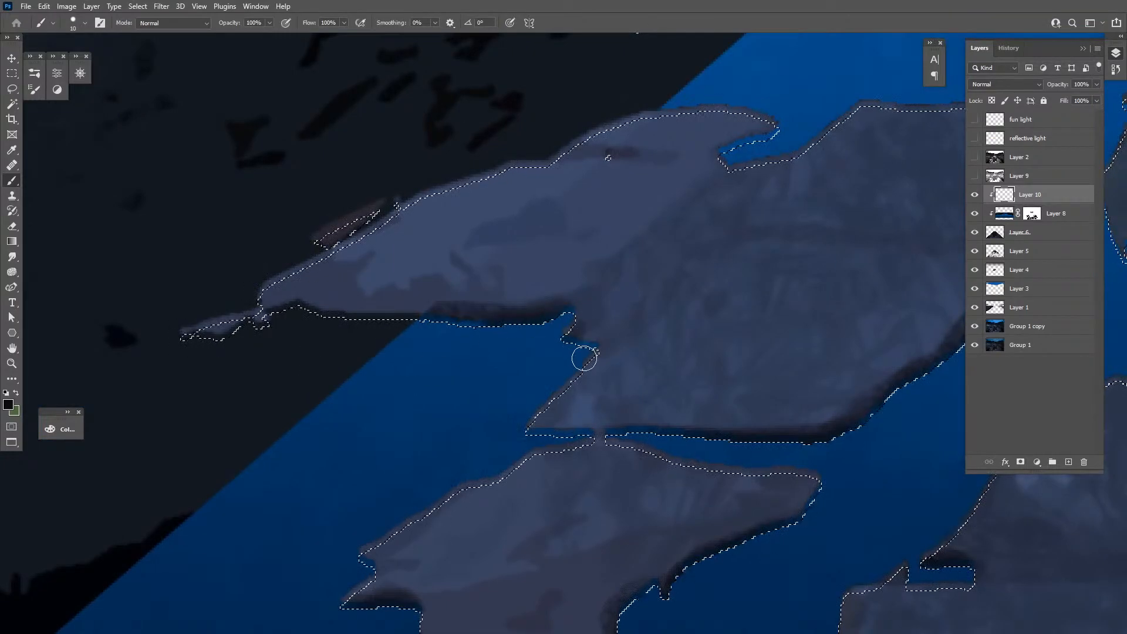
{"action": "left_click_drag", "start_coordinate": [775, 130], "coordinate": [695, 165]}
{"action": "left_click_drag", "start_coordinate": [837, 294], "coordinate": [443, 377]}
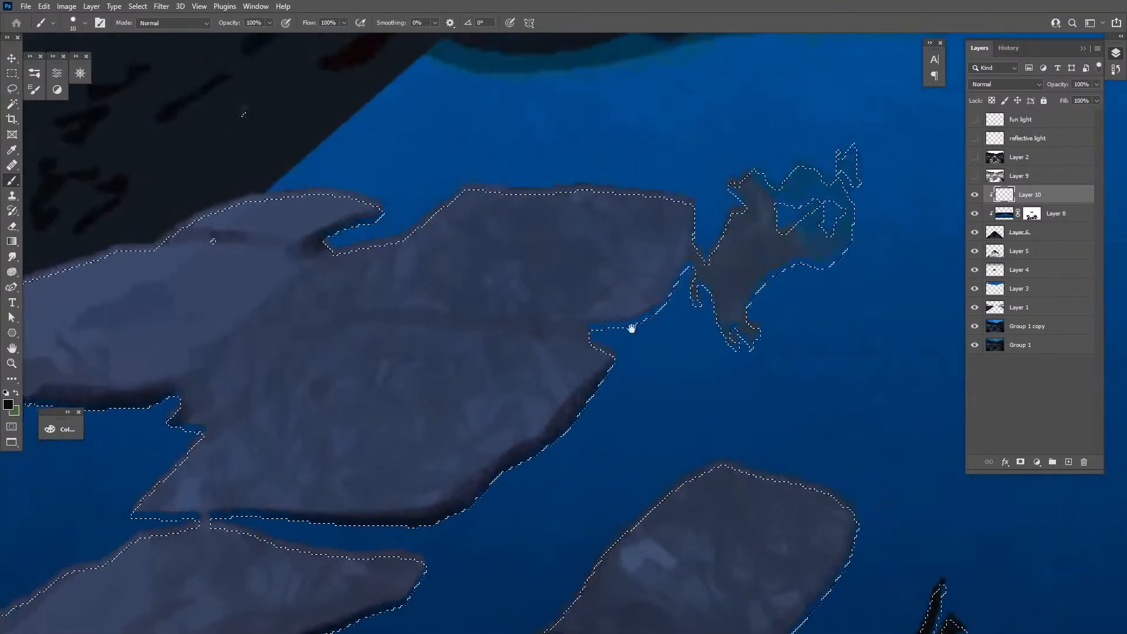
{"action": "mouse_move", "coordinate": [587, 326]}
{"action": "left_mouse_down"}
{"action": "mouse_move", "coordinate": [620, 330]}
{"action": "mouse_move", "coordinate": [661, 301]}
{"action": "mouse_move", "coordinate": [644, 345]}
{"action": "mouse_move", "coordinate": [696, 289]}
{"action": "mouse_move", "coordinate": [711, 295]}
{"action": "mouse_move", "coordinate": [719, 332]}
{"action": "mouse_move", "coordinate": [769, 353]}
{"action": "mouse_move", "coordinate": [794, 273]}
{"action": "mouse_move", "coordinate": [845, 265]}
{"action": "mouse_move", "coordinate": [856, 244]}
{"action": "mouse_move", "coordinate": [796, 266]}
{"action": "left_mouse_up"}
Clear the stone selection and view the whole flooded path
{"action": "key", "text": "z"}
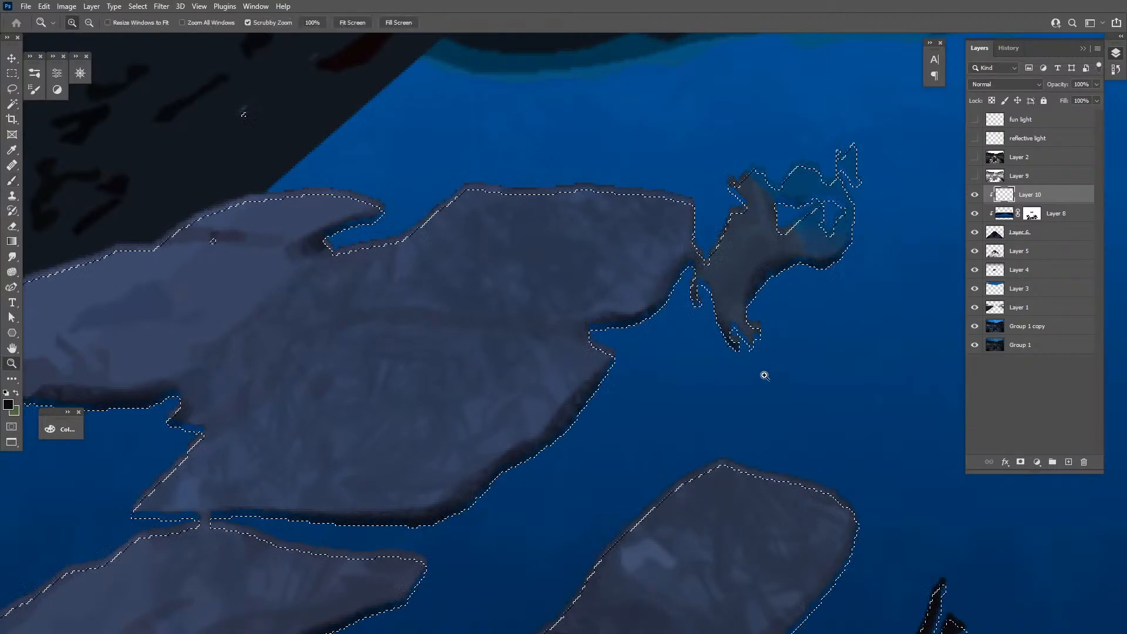
{"action": "left_click", "coordinate": [748, 394], "text": "alt"}
{"action": "left_click", "coordinate": [747, 394], "text": "alt"}
{"action": "left_click", "coordinate": [747, 393], "text": "alt"}
{"action": "left_click_drag", "start_coordinate": [818, 465], "coordinate": [585, 402]}
{"action": "key", "text": "ctrl+d"}
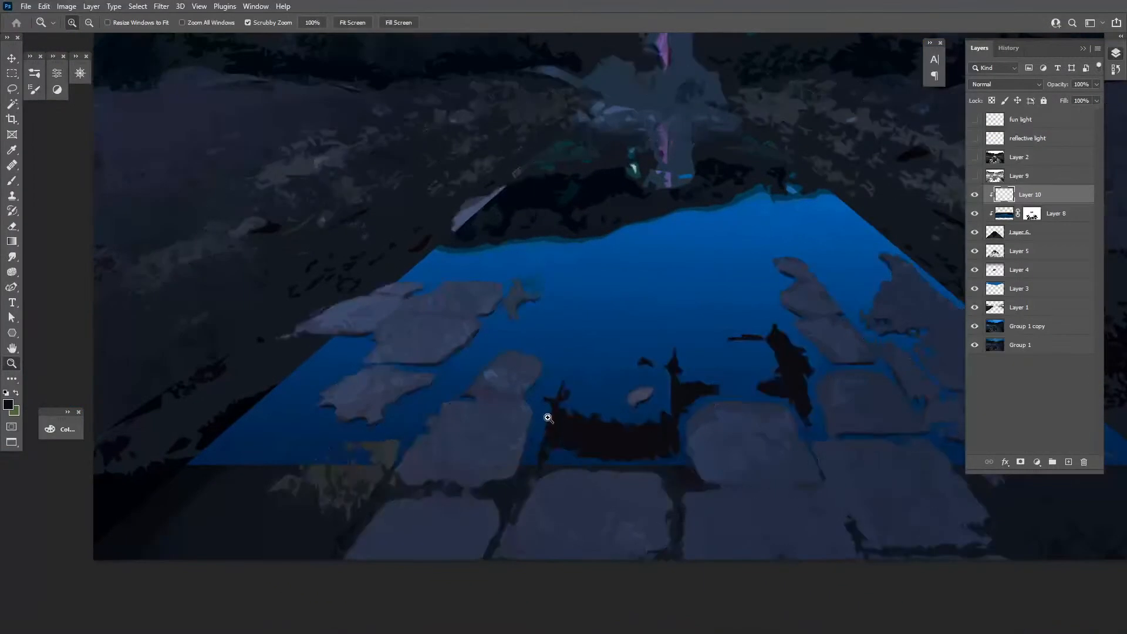
{"action": "left_click_drag", "start_coordinate": [856, 461], "coordinate": [733, 449]}
{"action": "left_click_drag", "start_coordinate": [810, 452], "coordinate": [800, 452]}
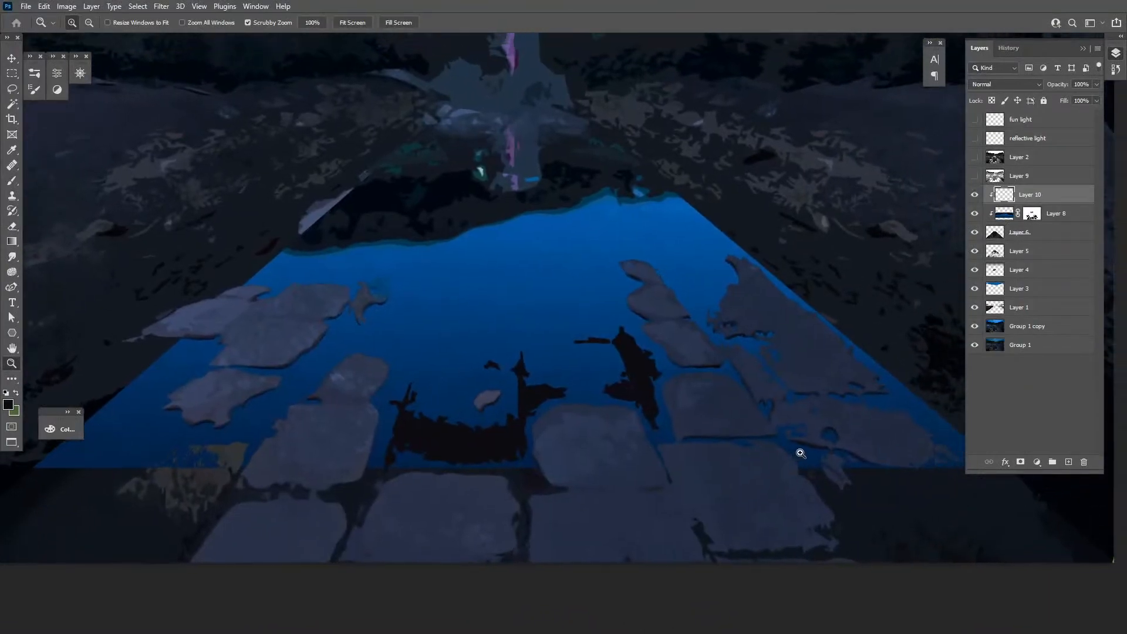
Soften the dark patches between the stones on the reflection's mask using the Smudge tool at 99% strength
{"action": "key", "text": "b"}
{"action": "left_click_drag", "start_coordinate": [689, 443], "coordinate": [688, 486]}
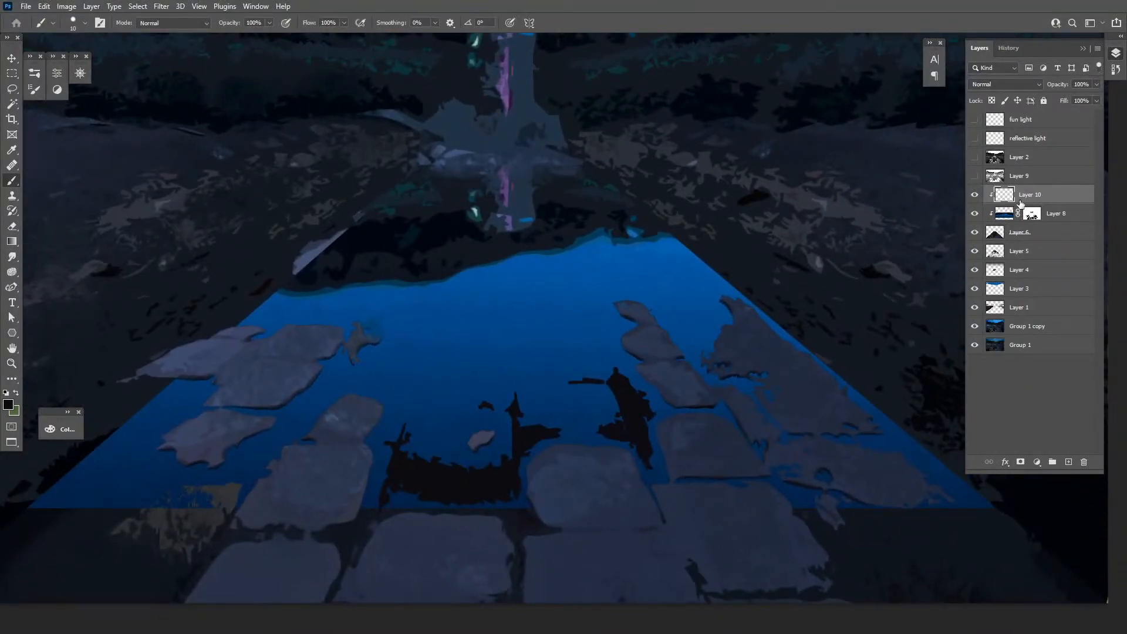
{"action": "left_click", "coordinate": [1032, 214]}
{"action": "key", "text": "r"}
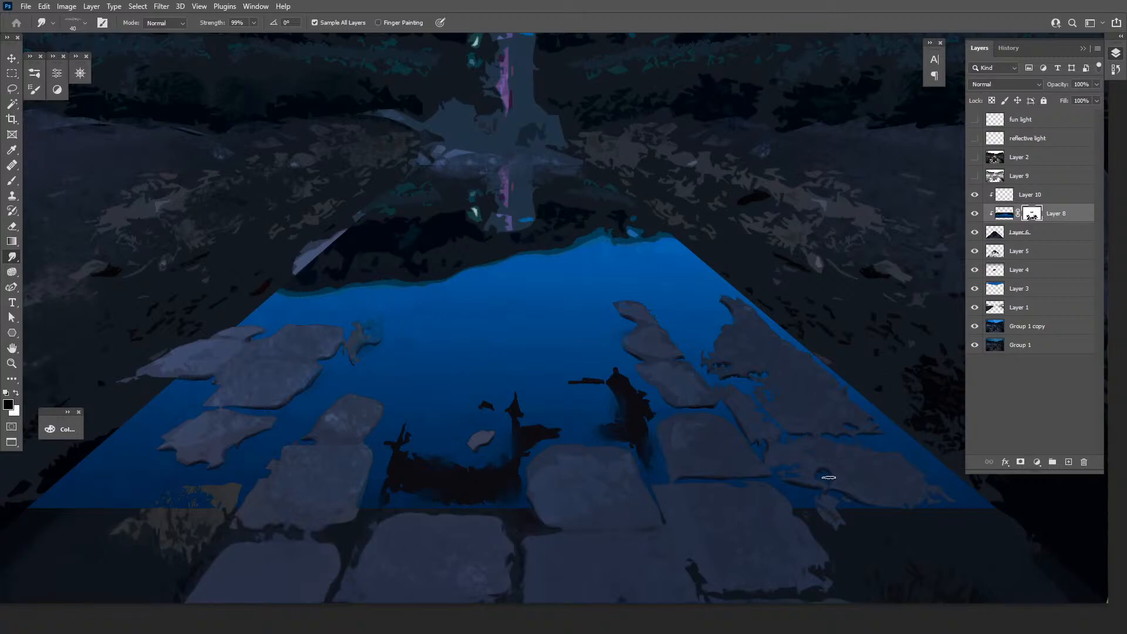
{"action": "left_click_drag", "start_coordinate": [395, 432], "coordinate": [633, 446]}
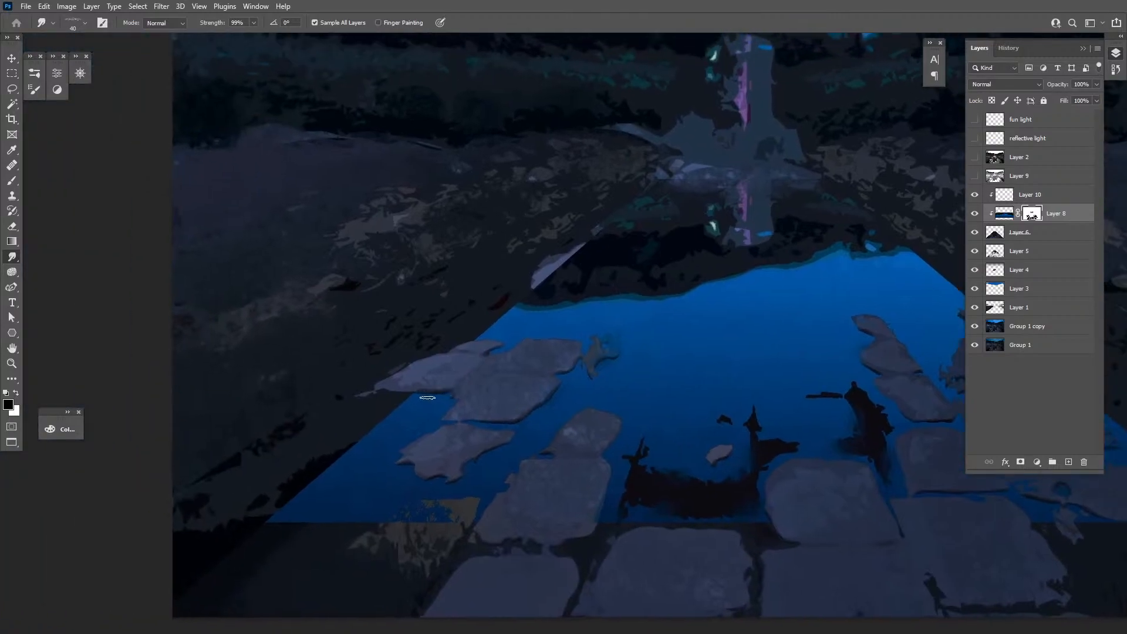
{"action": "left_click_drag", "start_coordinate": [759, 365], "coordinate": [667, 378]}
{"action": "key", "text": "z"}
{"action": "left_click", "coordinate": [717, 456], "text": "alt"}
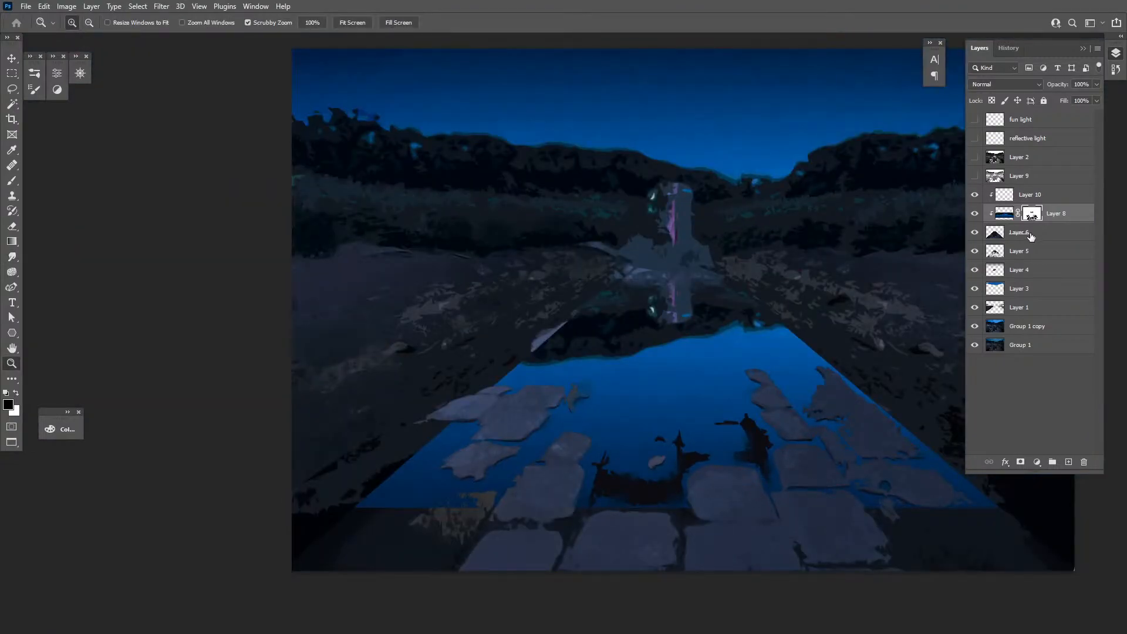
Compare the scene with and without the path layer
{"action": "left_click", "coordinate": [1030, 235]}
{"action": "left_click", "coordinate": [977, 234]}
{"action": "left_click", "coordinate": [976, 234]}
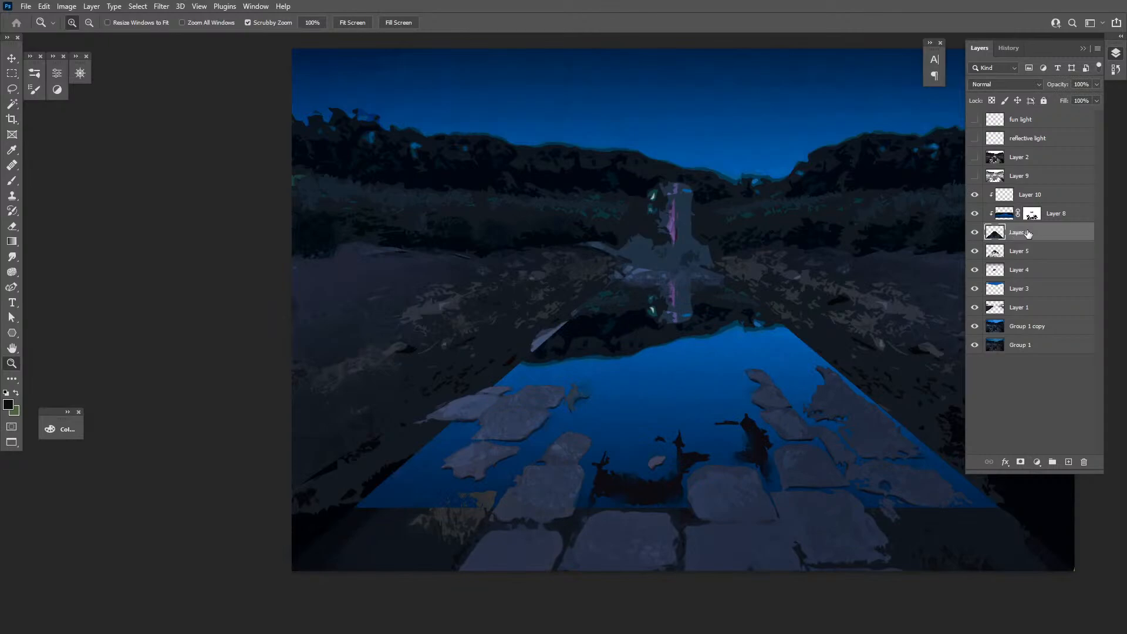
{"action": "left_click", "coordinate": [976, 233]}
{"action": "left_click", "coordinate": [976, 233]}
{"action": "left_click", "coordinate": [1053, 199], "text": "shift"}
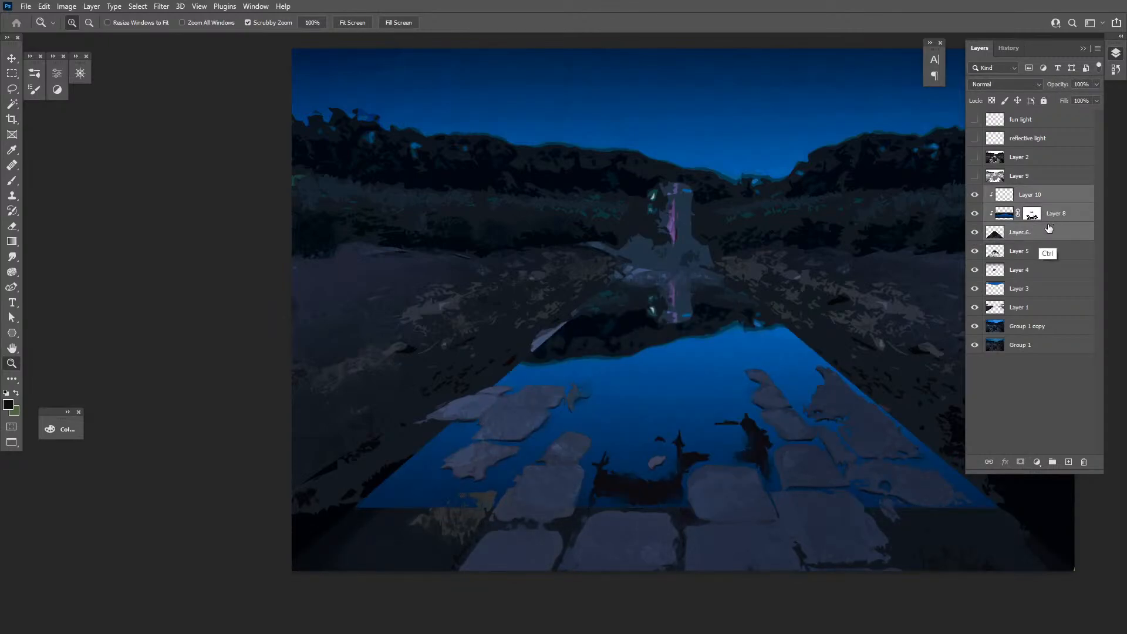
{"action": "key", "text": "ctrl+g"}
{"action": "key", "text": "ctrl+z"}
Paint black on the reflection's mask with a brush enlarged from 90 to 175 to fade the water's hard edges into the path
{"action": "left_click", "coordinate": [1046, 220]}
{"action": "left_click", "coordinate": [975, 215]}
{"action": "left_click", "coordinate": [975, 216]}
{"action": "key", "text": "b"}
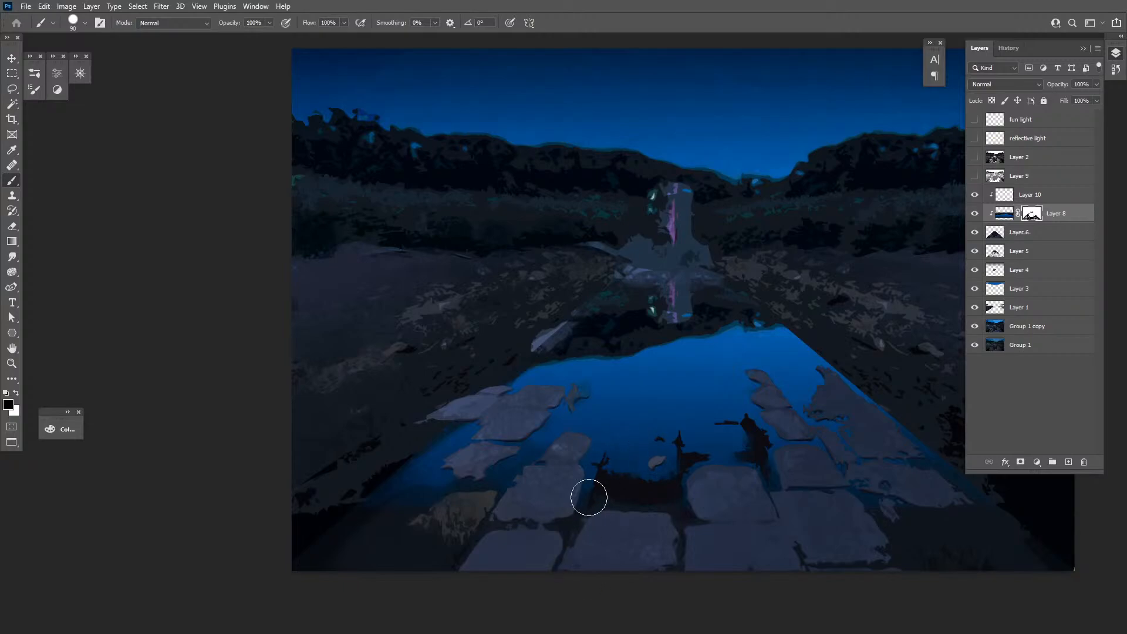
{"action": "key", "text": "bracketright"}
{"action": "key", "text": "bracketright"}
{"action": "key", "text": "bracketright"}
{"action": "key", "text": "bracketright"}
{"action": "left_click_drag", "start_coordinate": [786, 409], "coordinate": [636, 441]}
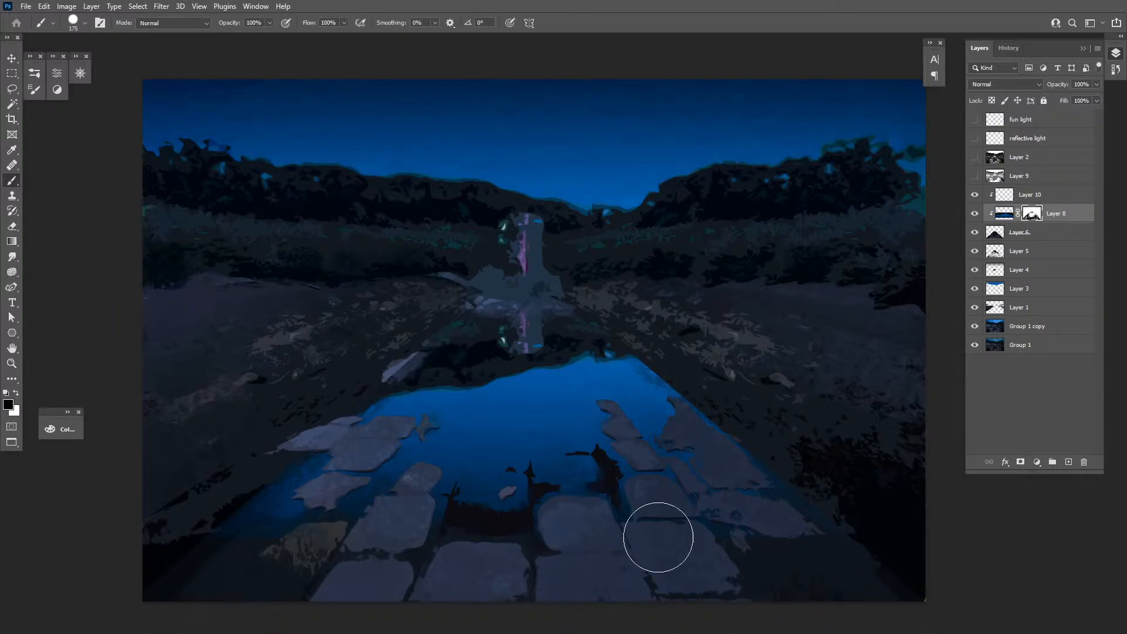
Compare the scene with and without the masked reflection, and examine the telephone box with its mirrored image up close
{"action": "key", "text": "z"}
{"action": "left_click", "coordinate": [650, 460], "text": "alt"}
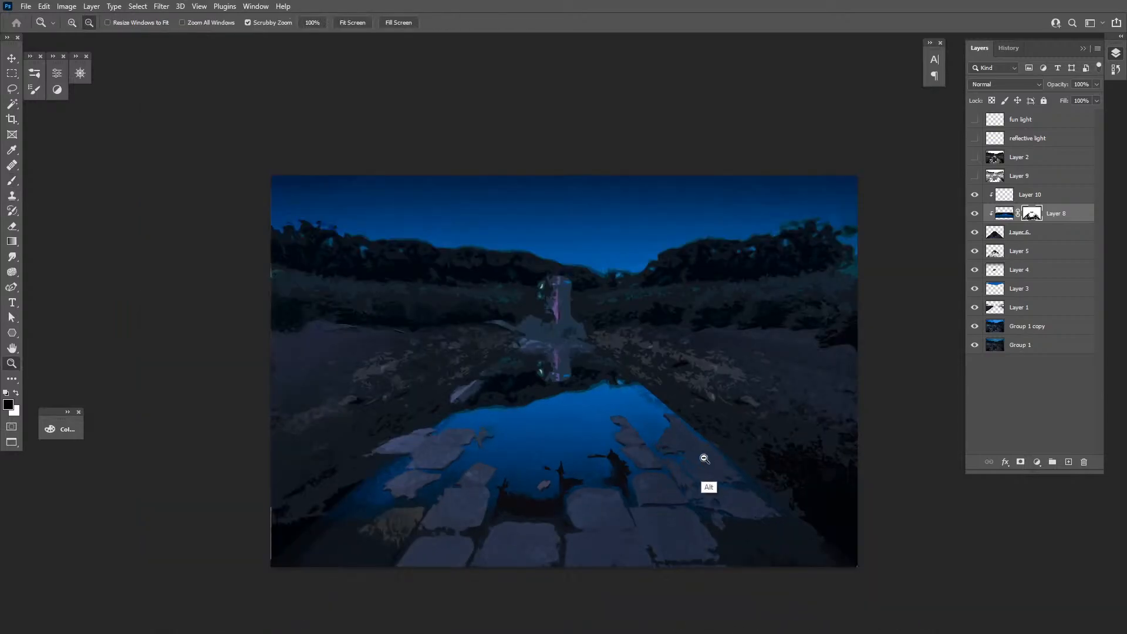
{"action": "left_click_drag", "start_coordinate": [669, 469], "coordinate": [650, 478]}
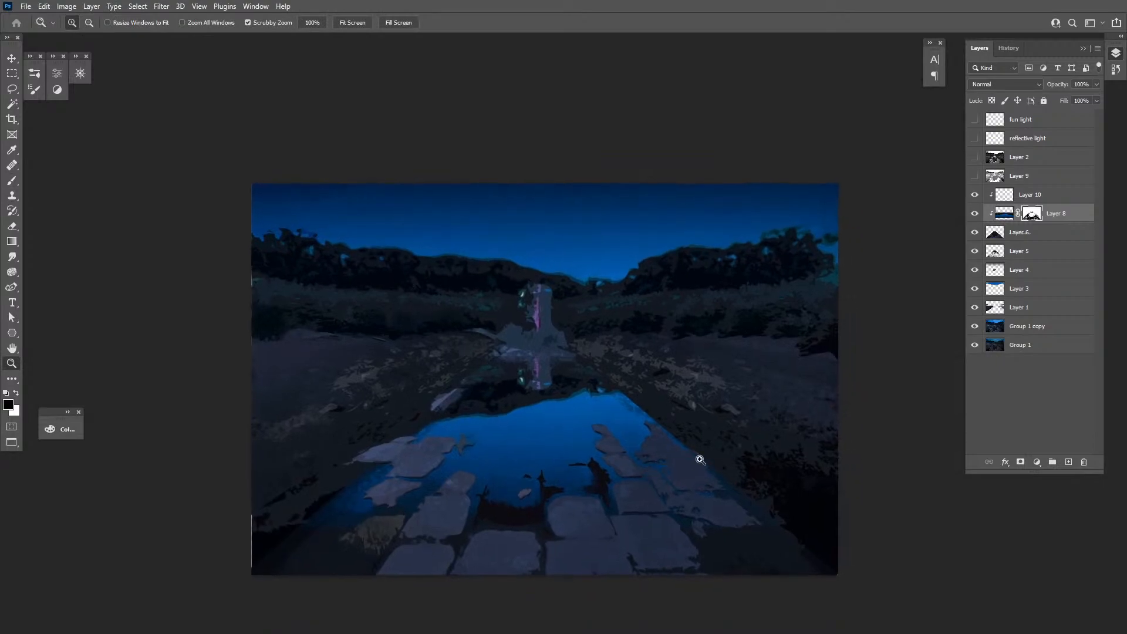
{"action": "left_click", "coordinate": [974, 215]}
{"action": "left_click", "coordinate": [973, 215]}
{"action": "double_click", "coordinate": [544, 381]}
{"action": "left_click_drag", "start_coordinate": [570, 352], "coordinate": [595, 486]}
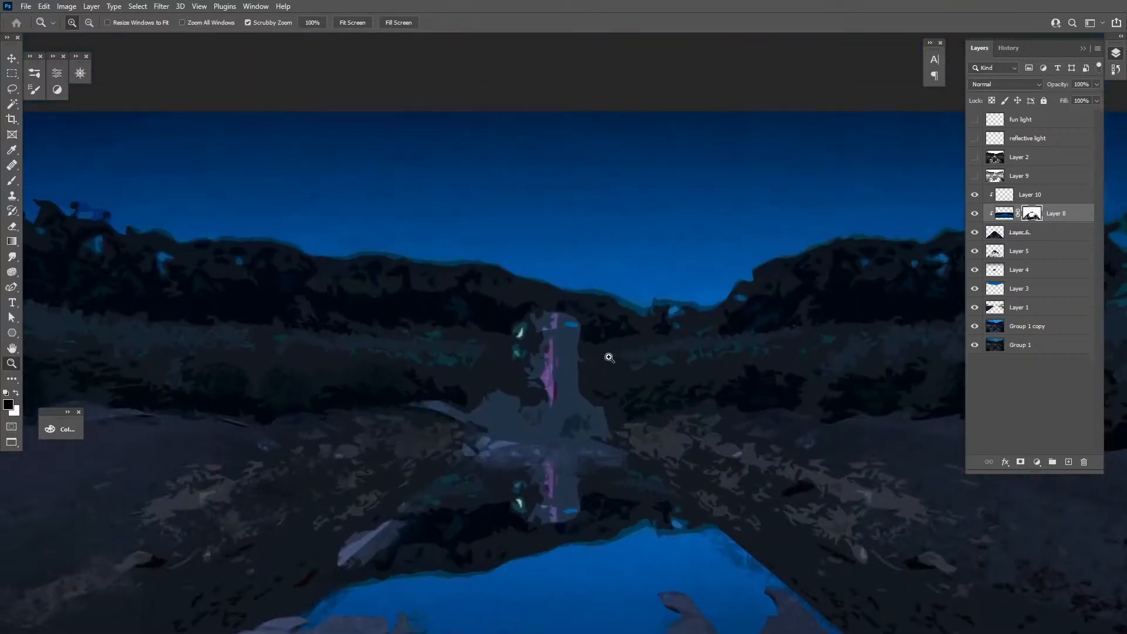
Add a new layer and darken the area around the telephone box's base with black-to-transparent radial gradients
{"action": "left_click", "coordinate": [1066, 464]}
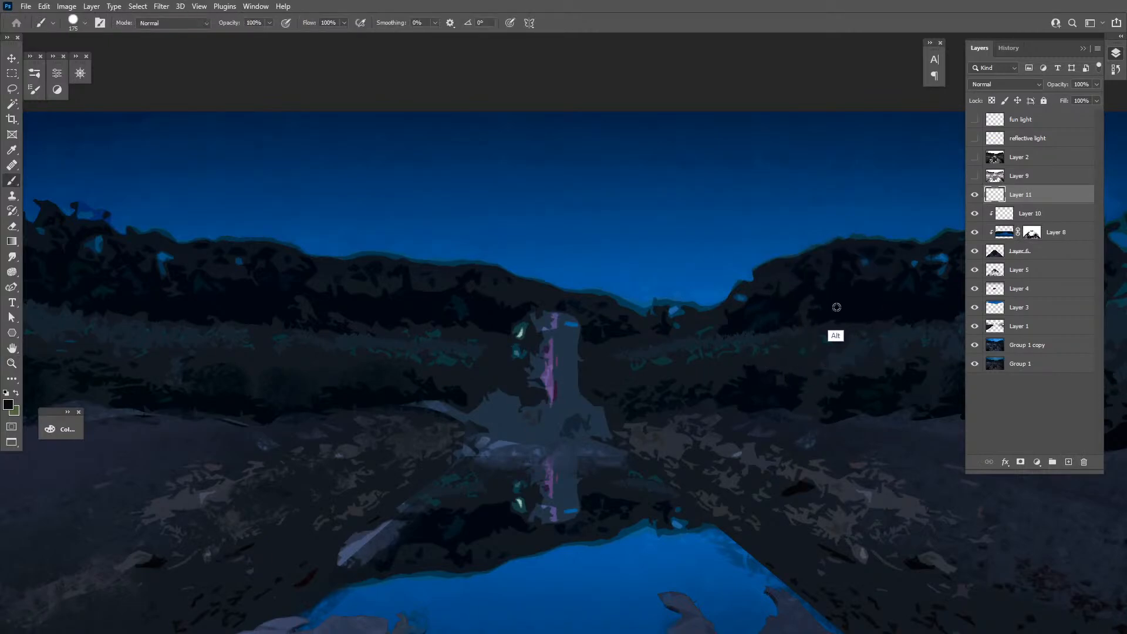
{"action": "key", "text": "g"}
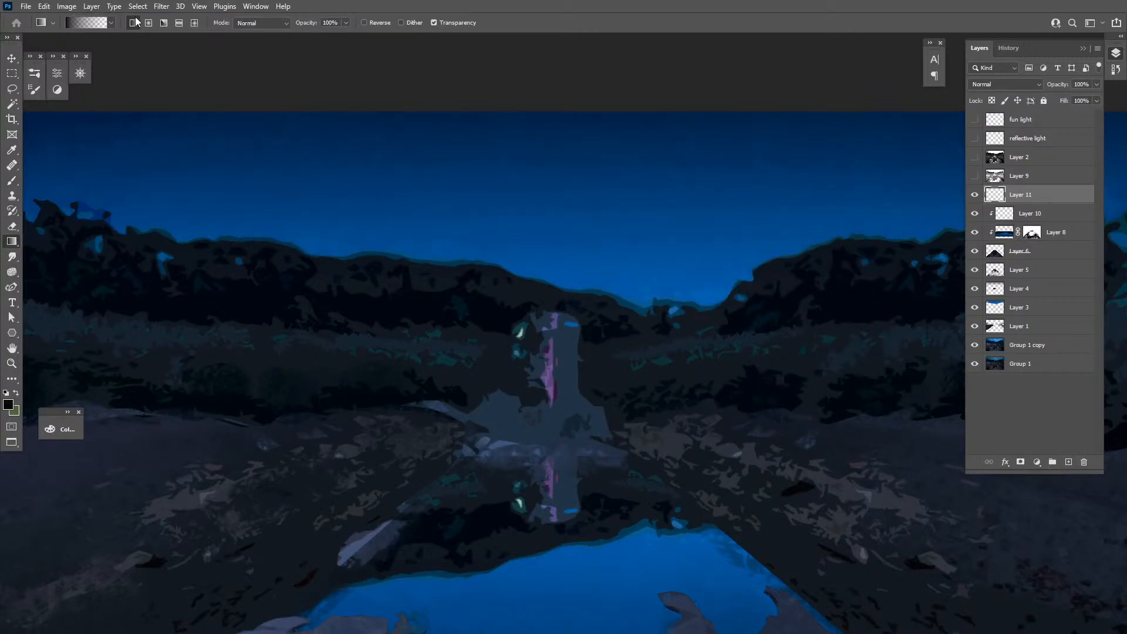
{"action": "left_click_drag", "start_coordinate": [553, 417], "coordinate": [566, 534]}
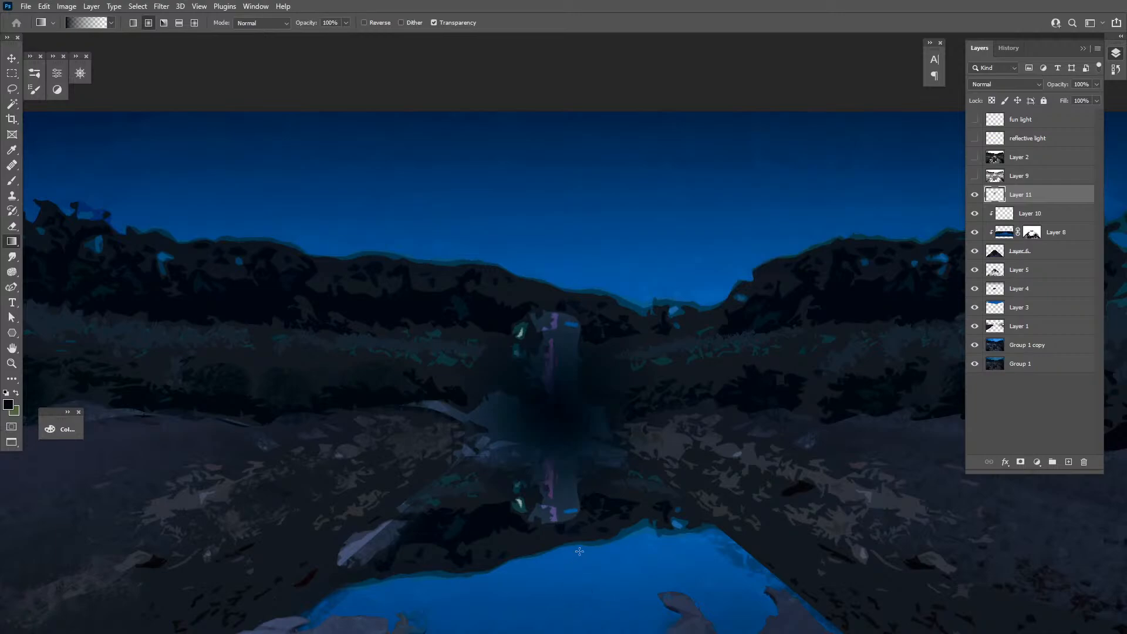
{"action": "key", "text": "ctrl+z"}
{"action": "left_click_drag", "start_coordinate": [534, 464], "coordinate": [543, 496]}
{"action": "left_click_drag", "start_coordinate": [606, 414], "coordinate": [601, 520]}
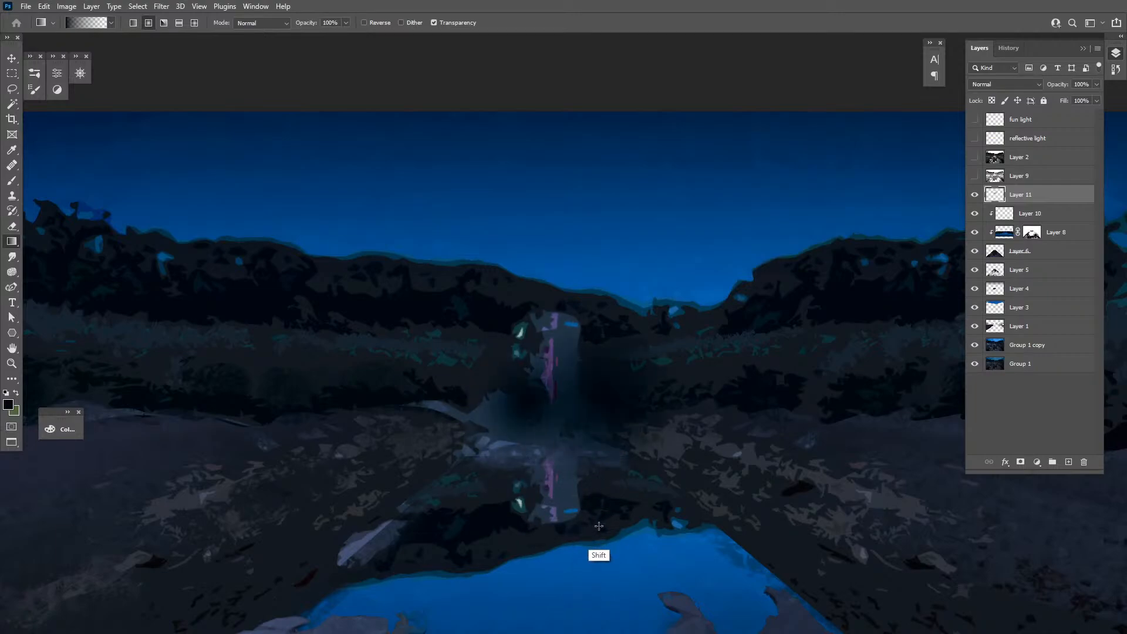
{"action": "left_click_drag", "start_coordinate": [473, 415], "coordinate": [491, 514]}
{"action": "left_click_drag", "start_coordinate": [654, 414], "coordinate": [652, 527]}
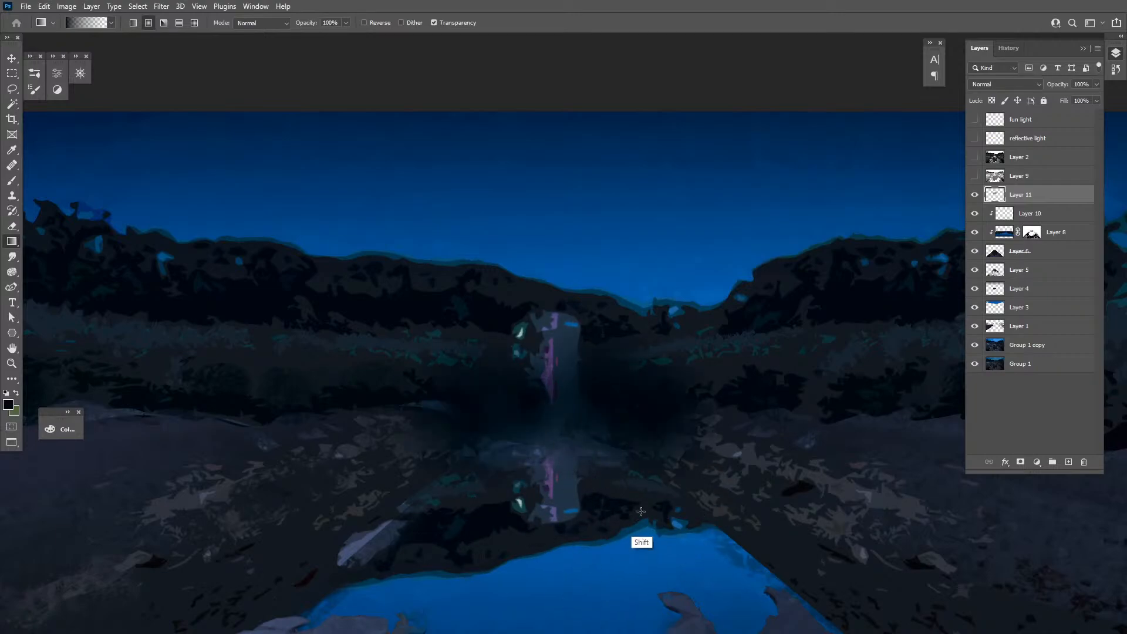
{"action": "left_click_drag", "start_coordinate": [598, 437], "coordinate": [605, 537]}
{"action": "left_click_drag", "start_coordinate": [495, 456], "coordinate": [554, 604]}
Spread further dark radial gradients over the banks and vegetation on both sides of the telephone box
{"action": "key", "text": "z"}
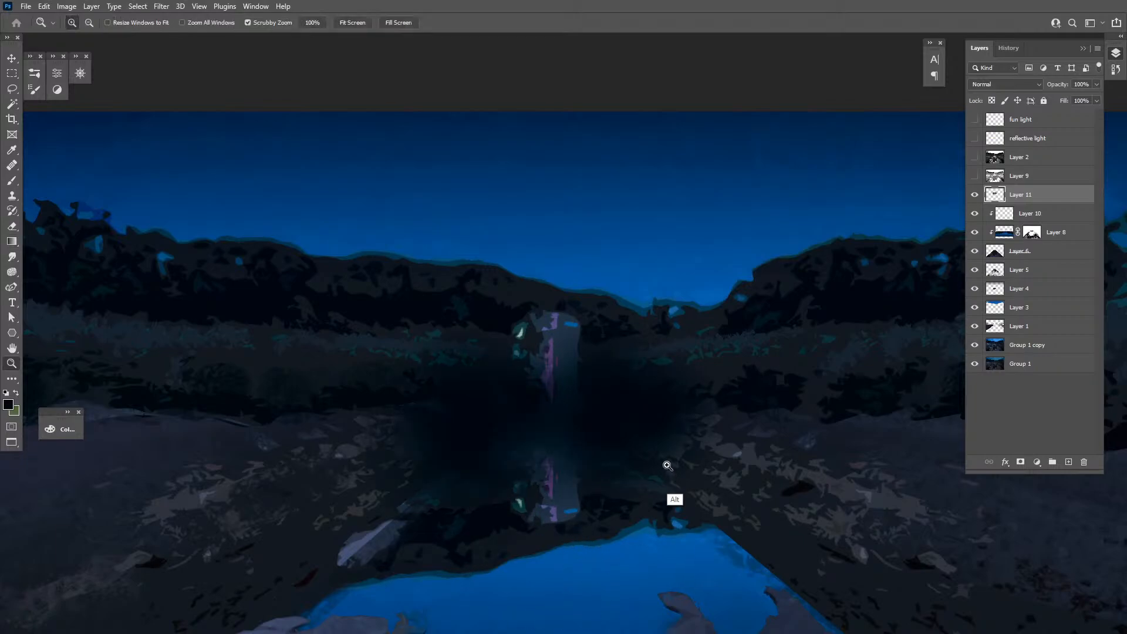
{"action": "left_click", "coordinate": [668, 464], "text": "alt"}
{"action": "key", "text": "g"}
{"action": "left_click_drag", "start_coordinate": [654, 443], "coordinate": [663, 549]}
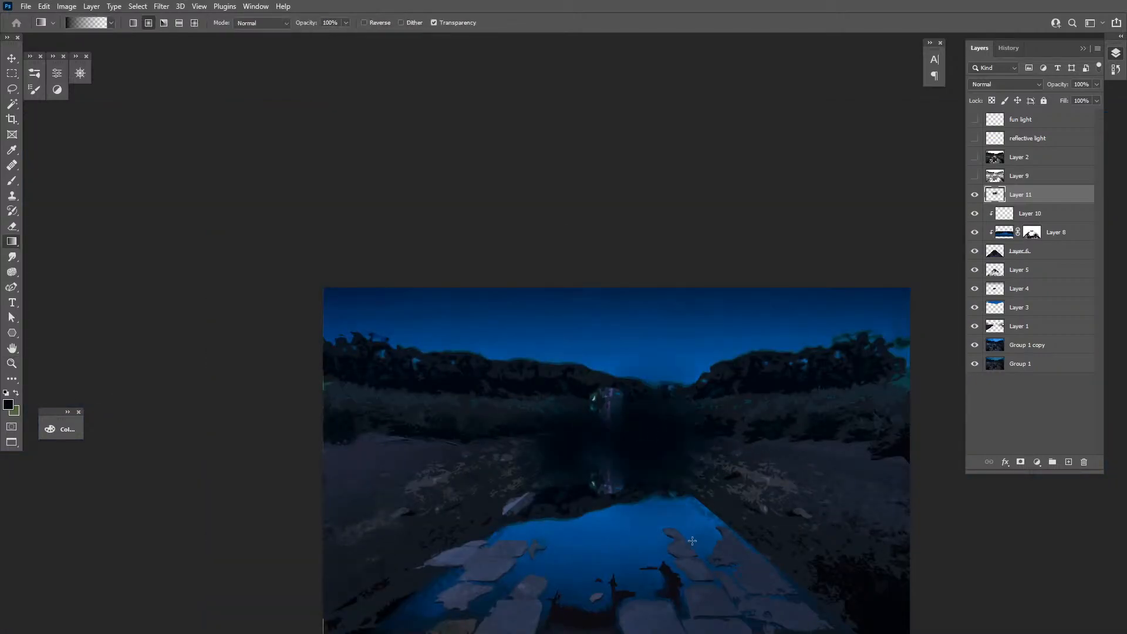
{"action": "key", "text": "ctrl+z"}
{"action": "left_click_drag", "start_coordinate": [704, 430], "coordinate": [720, 507]}
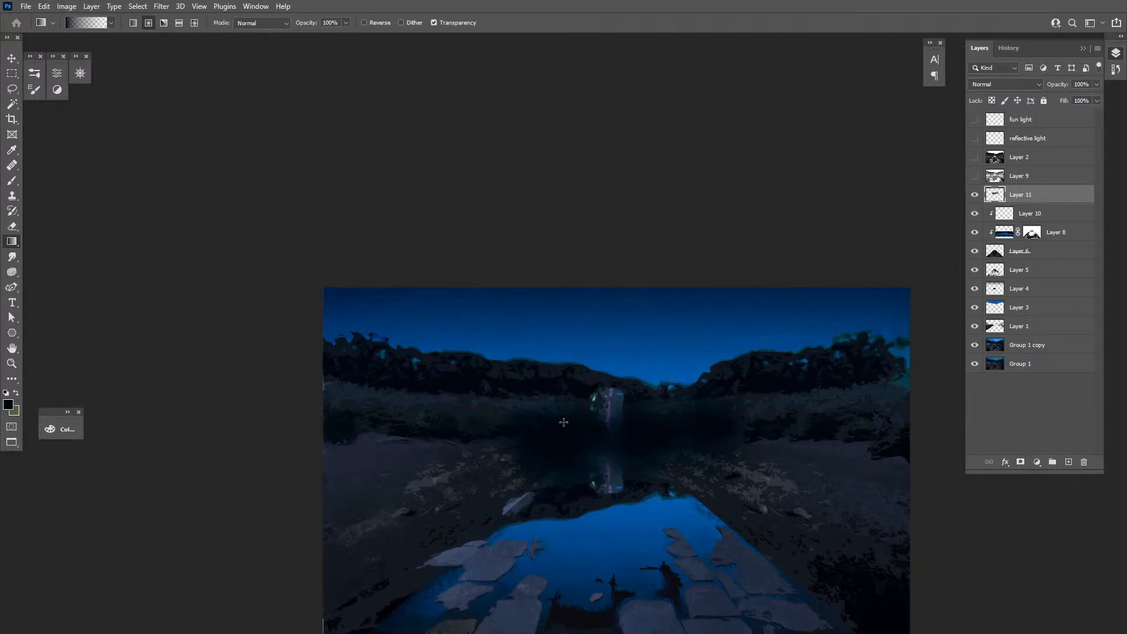
{"action": "left_click_drag", "start_coordinate": [573, 382], "coordinate": [573, 429]}
{"action": "left_click_drag", "start_coordinate": [734, 486], "coordinate": [691, 446]}
{"action": "key", "text": "ctrl+z"}
{"action": "left_click_drag", "start_coordinate": [616, 401], "coordinate": [643, 477]}
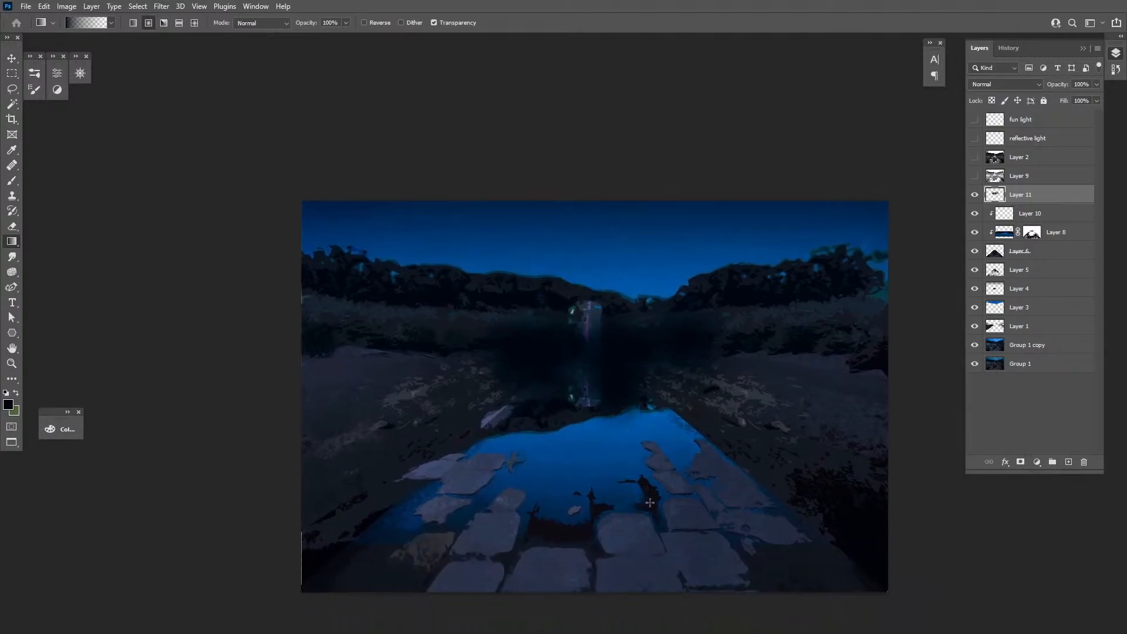
Darken the far end of the path and the box's reflection with radial gradients, and set the layer's opacity to 43%
{"action": "left_click_drag", "start_coordinate": [496, 481], "coordinate": [495, 482]}
{"action": "left_click_drag", "start_coordinate": [669, 504], "coordinate": [668, 523]}
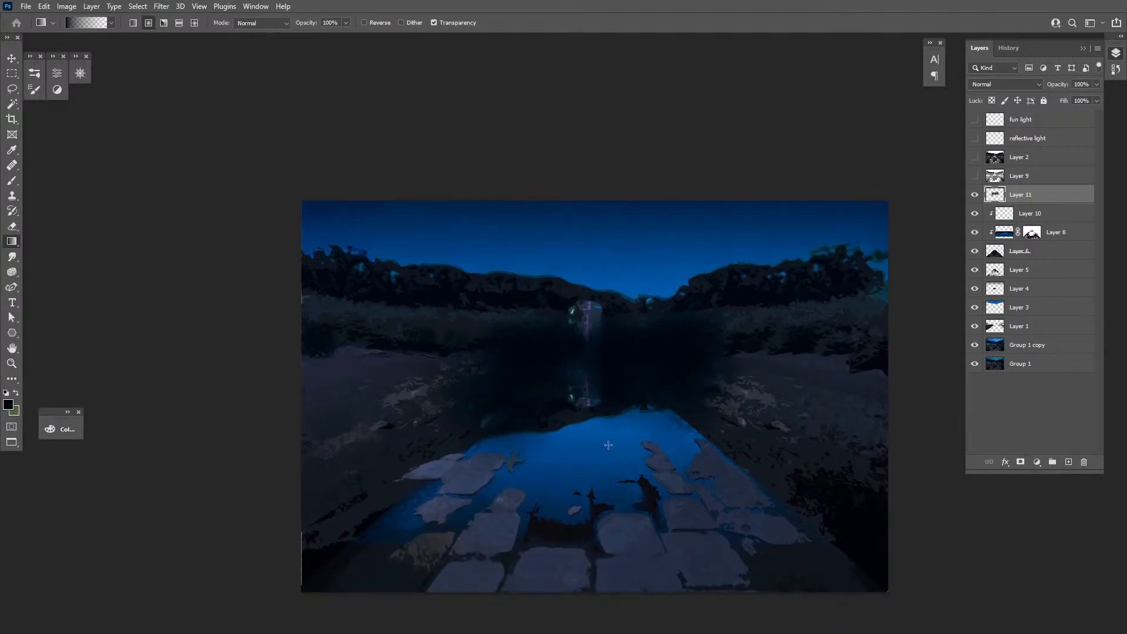
{"action": "left_click_drag", "start_coordinate": [583, 388], "coordinate": [588, 537]}
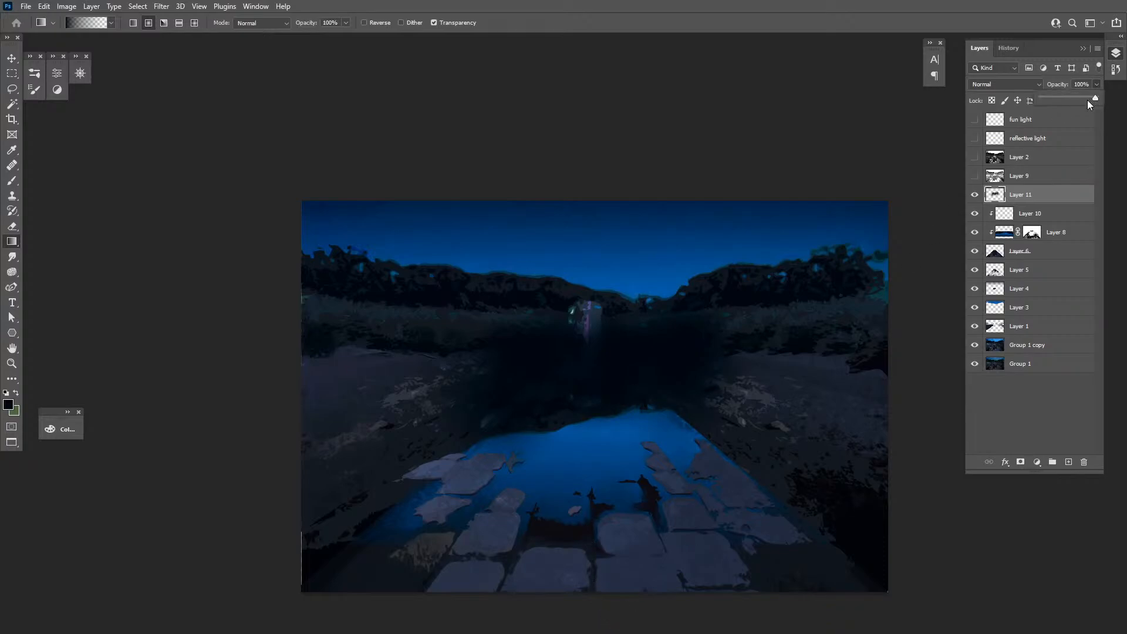
{"action": "left_click_drag", "start_coordinate": [1087, 99], "coordinate": [1069, 105]}
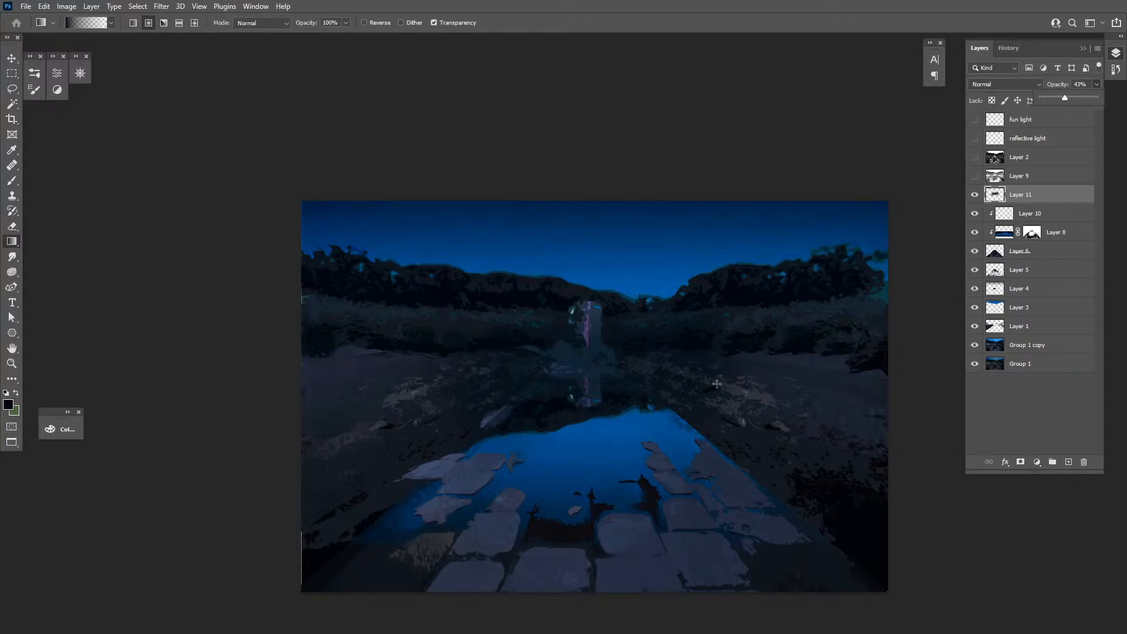
Select soft circular areas over both banks with Quick Mask gradients, clear the dark layer there, and deselect
{"action": "key", "text": "q"}
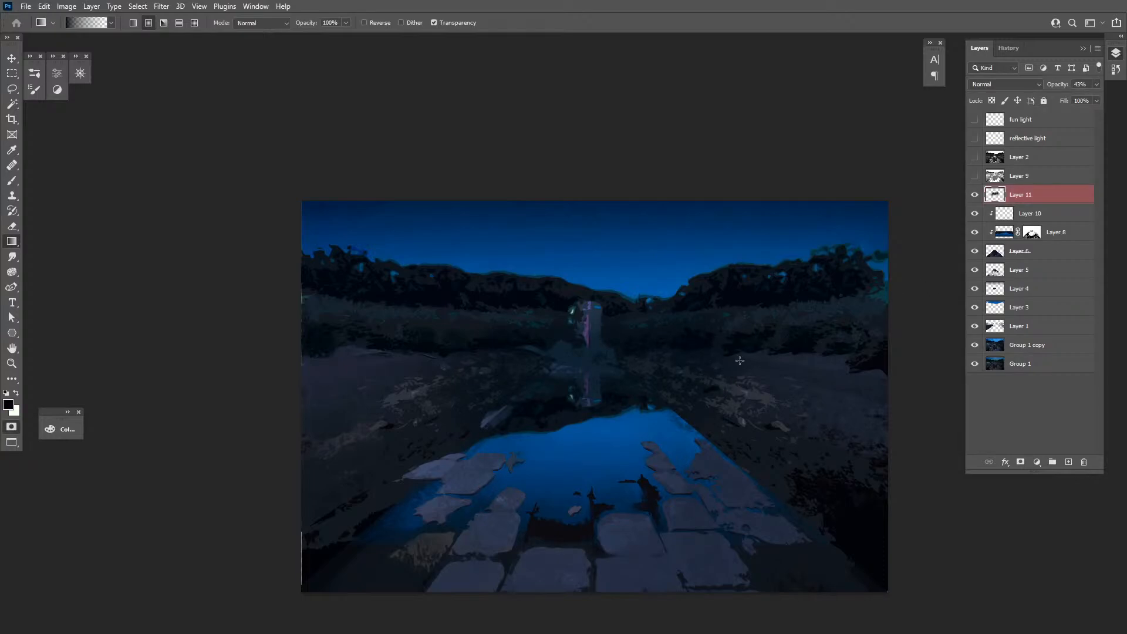
{"action": "left_click_drag", "start_coordinate": [740, 361], "coordinate": [514, 491]}
{"action": "left_click_drag", "start_coordinate": [408, 410], "coordinate": [443, 481]}
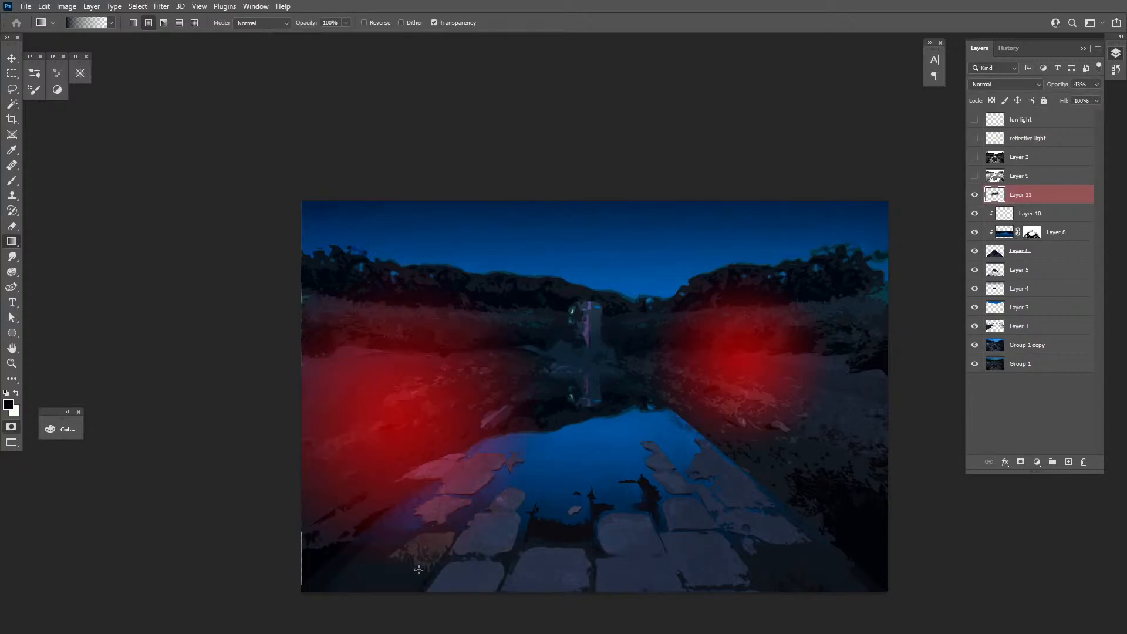
{"action": "key", "text": "q"}
{"action": "key", "text": "ctrl+shift+i"}
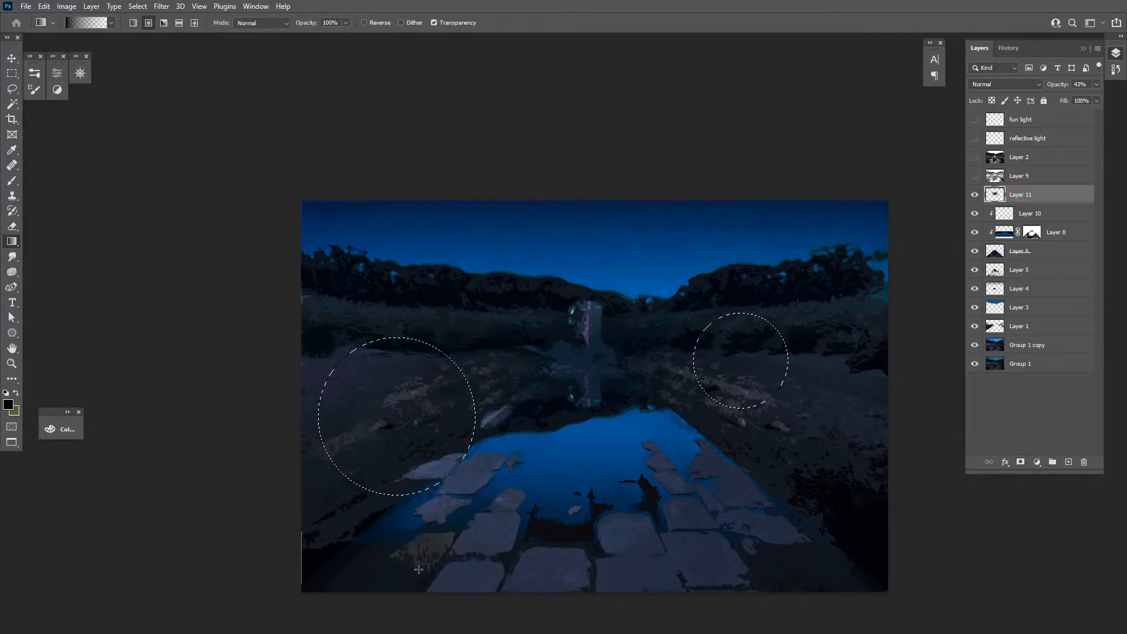
{"action": "key", "text": "ctrl+d"}
Group the layers from Layer 11 down to Group 1 copy into one group
{"action": "key", "text": "z"}
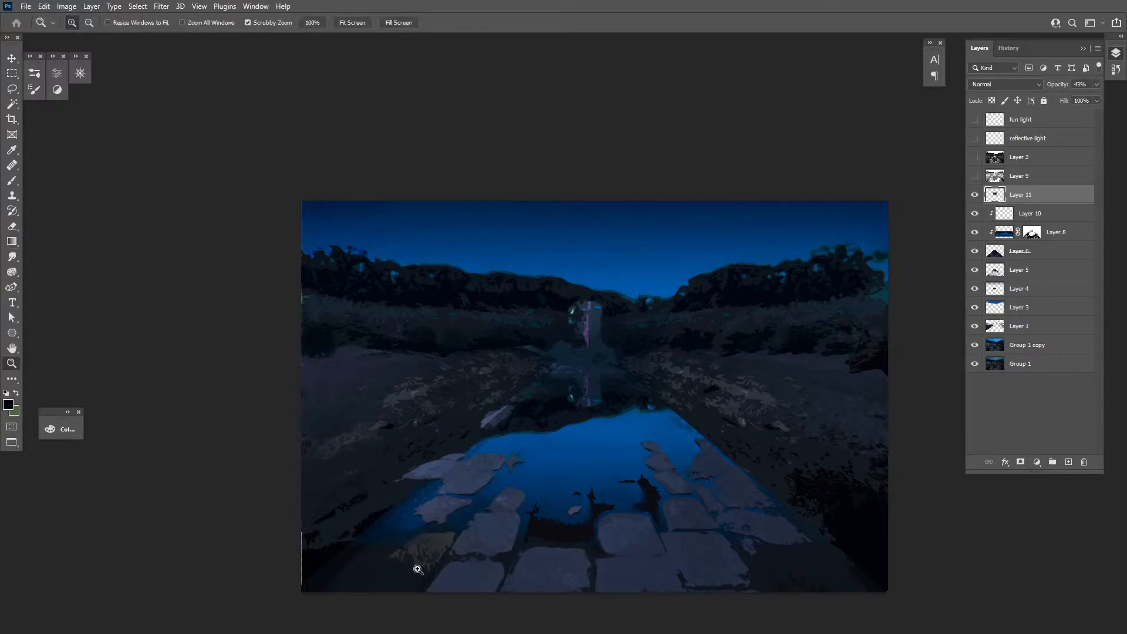
{"action": "left_click", "coordinate": [661, 436], "text": "alt"}
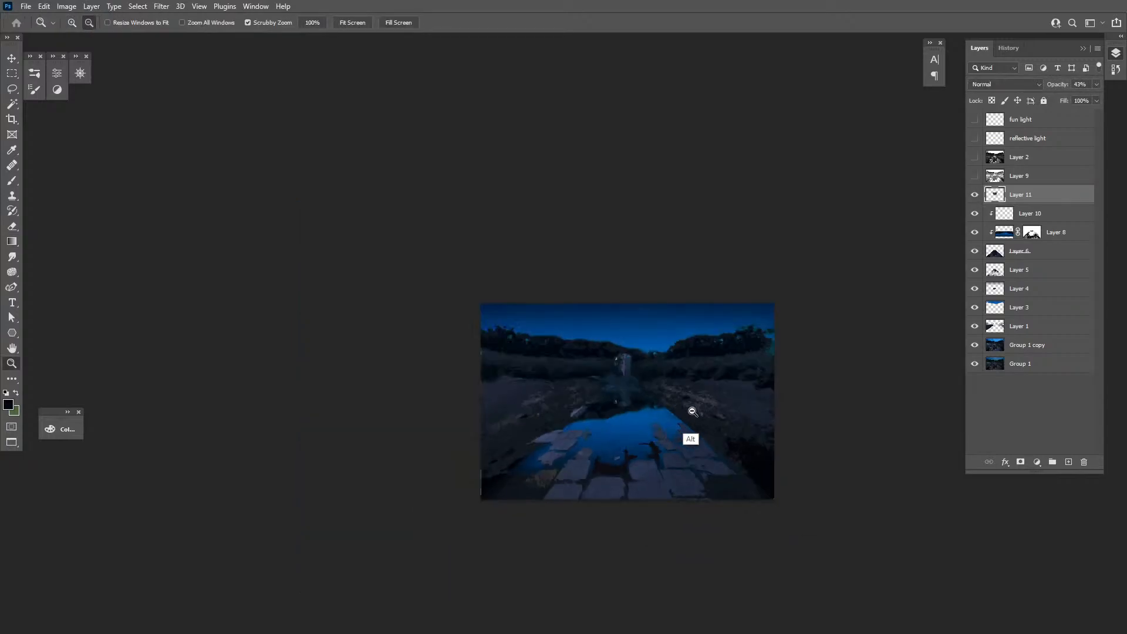
{"action": "left_click", "coordinate": [697, 423]}
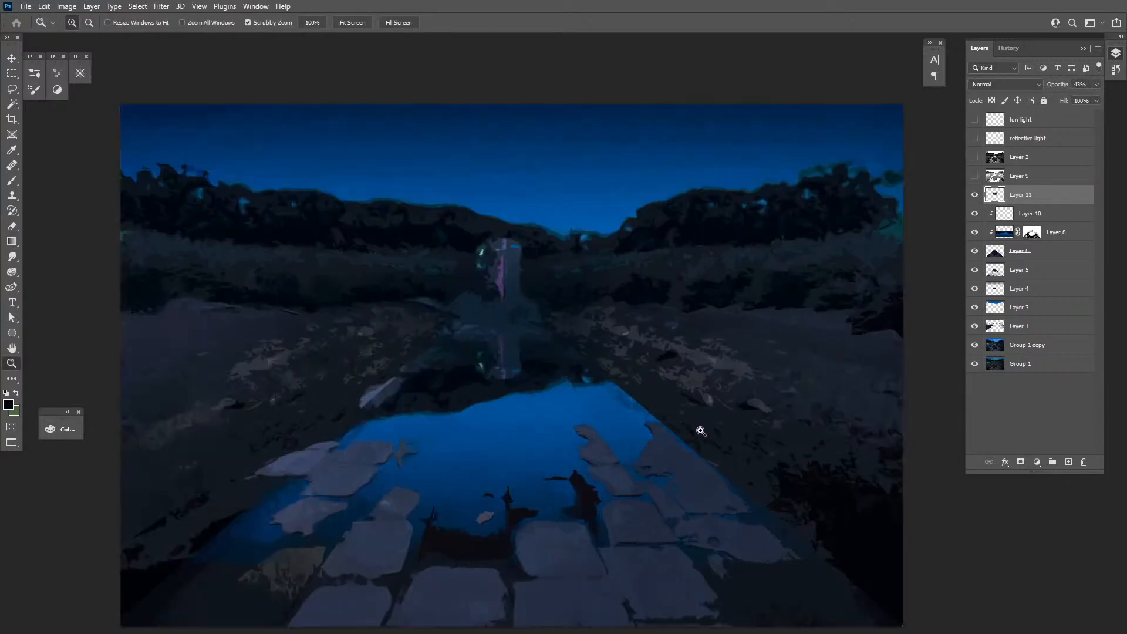
{"action": "left_click", "coordinate": [1001, 366]}
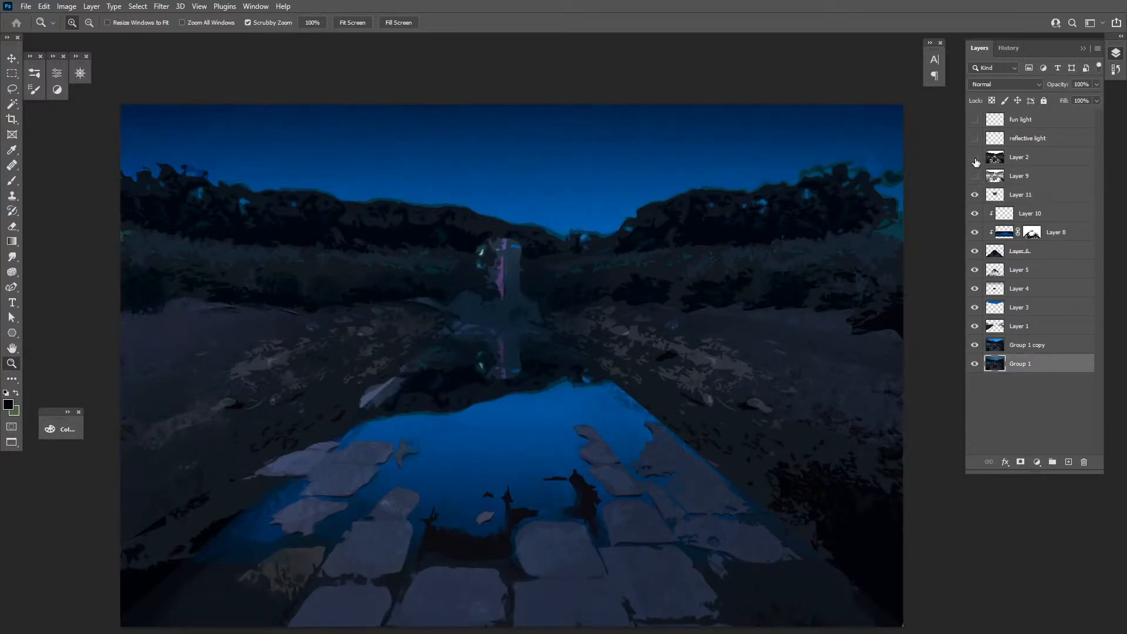
{"action": "left_click", "coordinate": [975, 159]}
{"action": "left_click", "coordinate": [974, 159]}
{"action": "left_click", "coordinate": [1028, 197]}
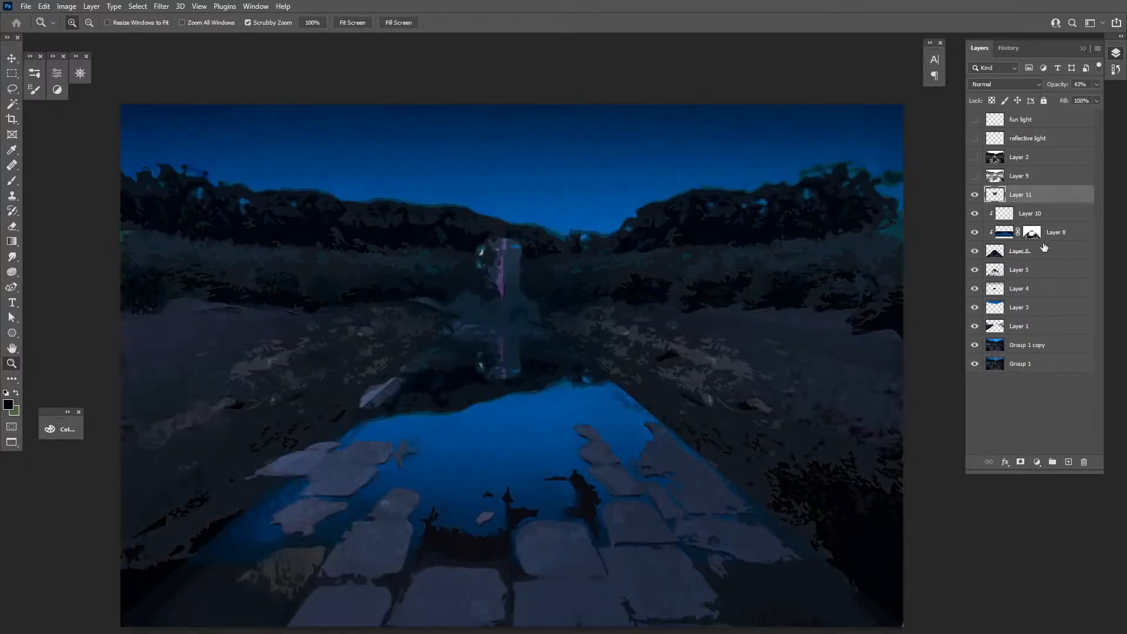
{"action": "left_click", "coordinate": [1027, 346], "text": "shift"}
{"action": "key", "text": "ctrl+g"}
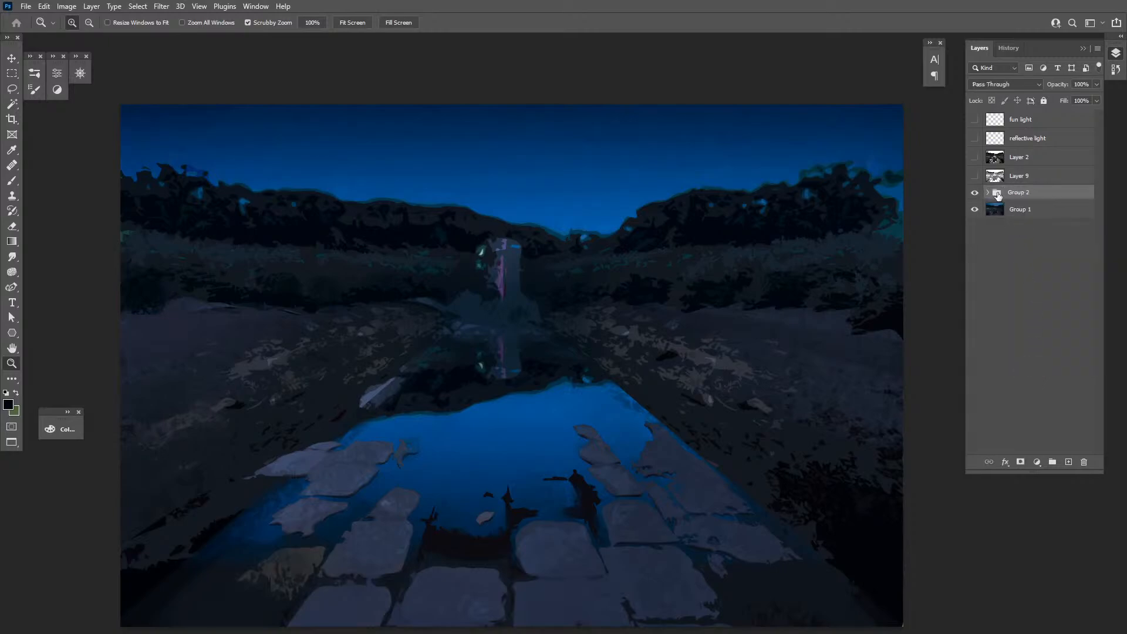
Hide Group 2 to expose the original telephone box on the Group 1 layer
{"action": "left_click", "coordinate": [975, 192]}
{"action": "left_click", "coordinate": [514, 269]}
{"action": "left_click", "coordinate": [515, 270]}
{"action": "left_click", "coordinate": [515, 270]}
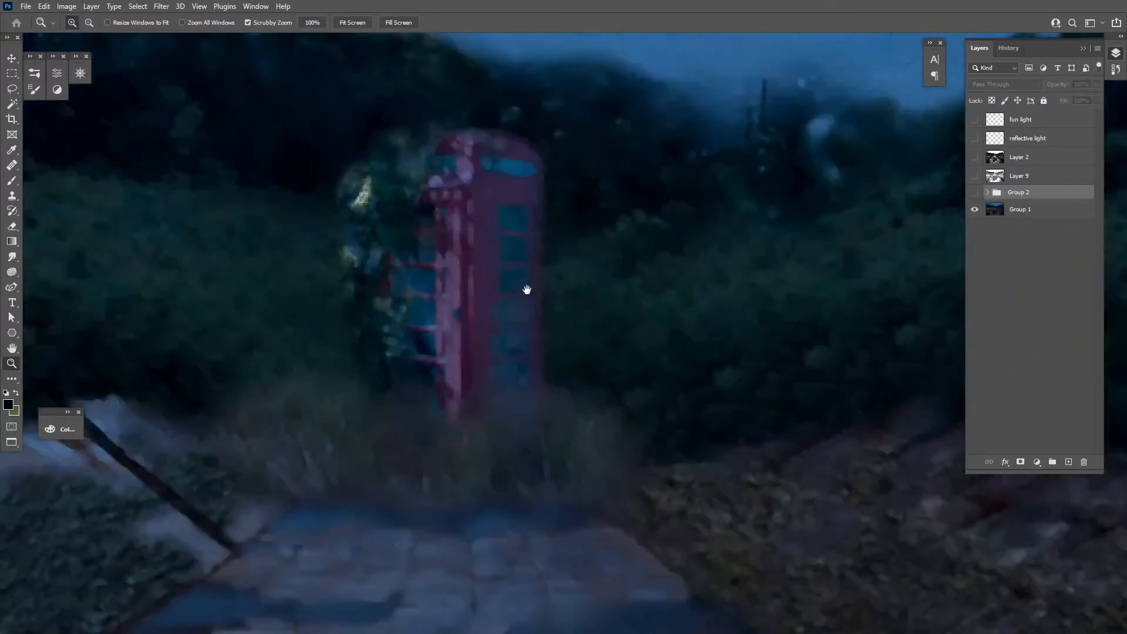
{"action": "left_click_drag", "start_coordinate": [537, 304], "coordinate": [663, 385]}
{"action": "left_click", "coordinate": [655, 413], "text": "alt"}
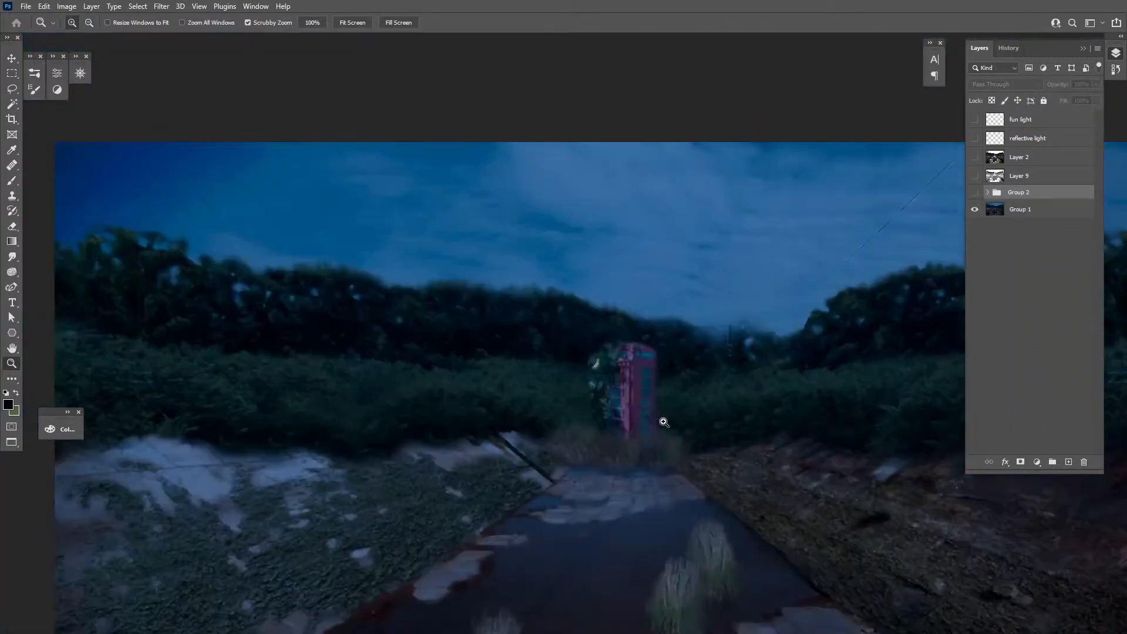
{"action": "left_click", "coordinate": [660, 419]}
{"action": "key", "text": "l"}
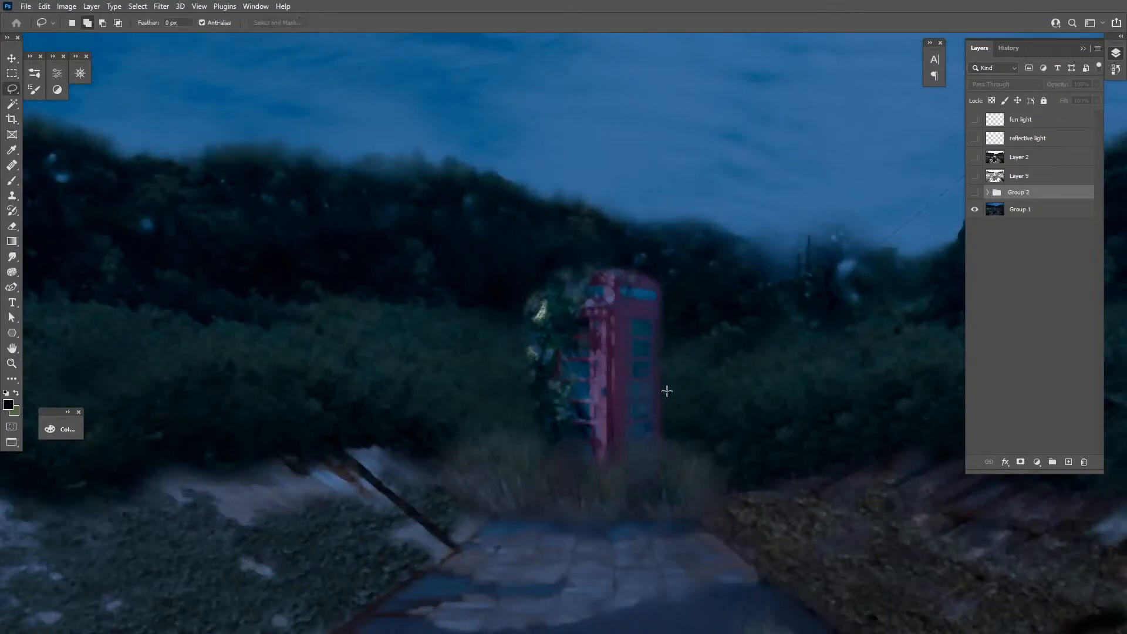
{"action": "left_click_drag", "start_coordinate": [663, 429], "coordinate": [664, 408]}
{"action": "key", "text": "Return"}
Trace the telephone box's straight side, roof and ivy-covered side with the Polygonal Lasso
{"action": "left_click", "coordinate": [14, 88], "text": "alt"}
{"action": "left_click", "coordinate": [663, 440]}
{"action": "left_click", "coordinate": [661, 284]}
{"action": "left_click", "coordinate": [634, 268]}
{"action": "left_click", "coordinate": [595, 270]}
{"action": "left_click", "coordinate": [584, 263]}
{"action": "left_click", "coordinate": [573, 273]}
{"action": "left_click", "coordinate": [553, 270]}
{"action": "left_click", "coordinate": [555, 281]}
{"action": "left_click", "coordinate": [540, 286]}
{"action": "left_click", "coordinate": [531, 292]}
{"action": "left_click", "coordinate": [524, 305]}
{"action": "left_click", "coordinate": [524, 312]}
{"action": "left_click", "coordinate": [529, 327]}
{"action": "left_click", "coordinate": [521, 346]}
{"action": "left_click", "coordinate": [521, 355]}
{"action": "left_click", "coordinate": [529, 372]}
{"action": "left_click", "coordinate": [533, 439]}
{"action": "left_click", "coordinate": [543, 471]}
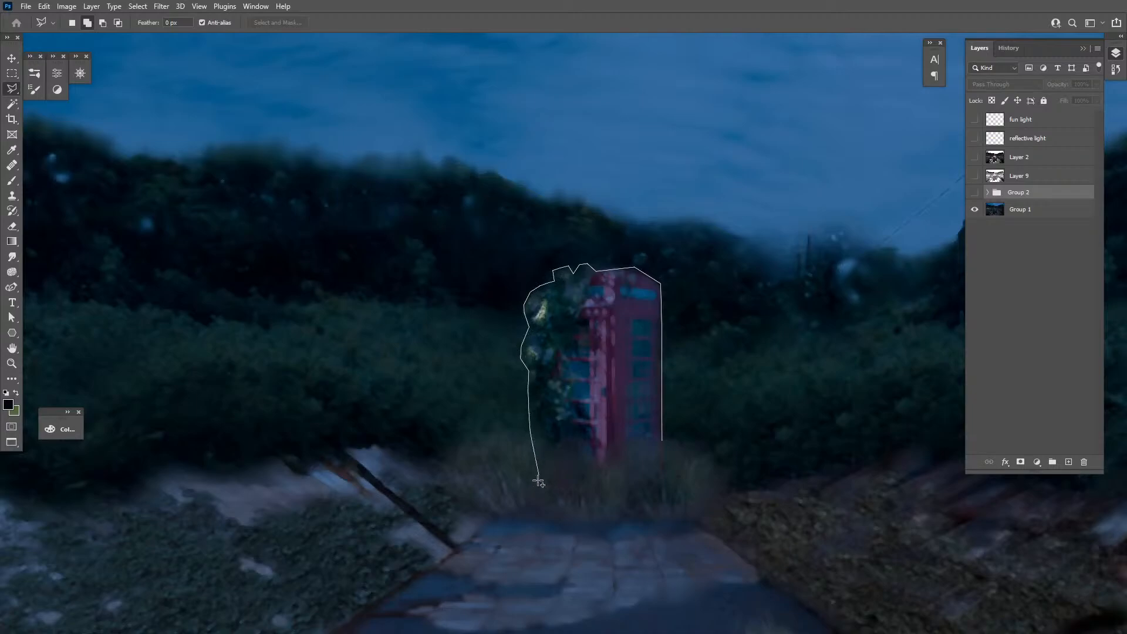
Close the telephone box selection with a jagged edge through the grass at its base
{"action": "left_click", "coordinate": [546, 452]}
{"action": "left_click", "coordinate": [555, 462]}
{"action": "left_click", "coordinate": [571, 445]}
{"action": "left_click", "coordinate": [577, 466]}
{"action": "left_click", "coordinate": [588, 472]}
{"action": "left_click", "coordinate": [597, 457]}
{"action": "left_click", "coordinate": [608, 474]}
{"action": "left_click", "coordinate": [628, 444]}
{"action": "left_click", "coordinate": [638, 462]}
{"action": "left_click", "coordinate": [664, 439]}
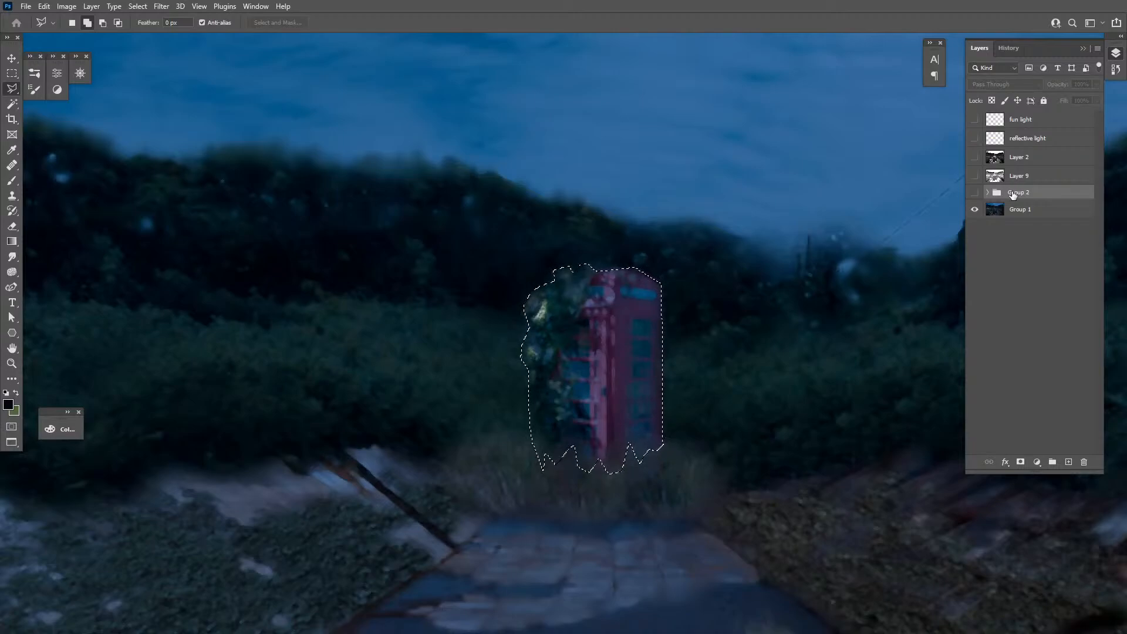
Copy the selected telephone box from Group 1 to a new layer, move it above Group 2, and show the group again
{"action": "left_click", "coordinate": [795, 371], "text": "ctrl"}
{"action": "key", "text": "ctrl+j"}
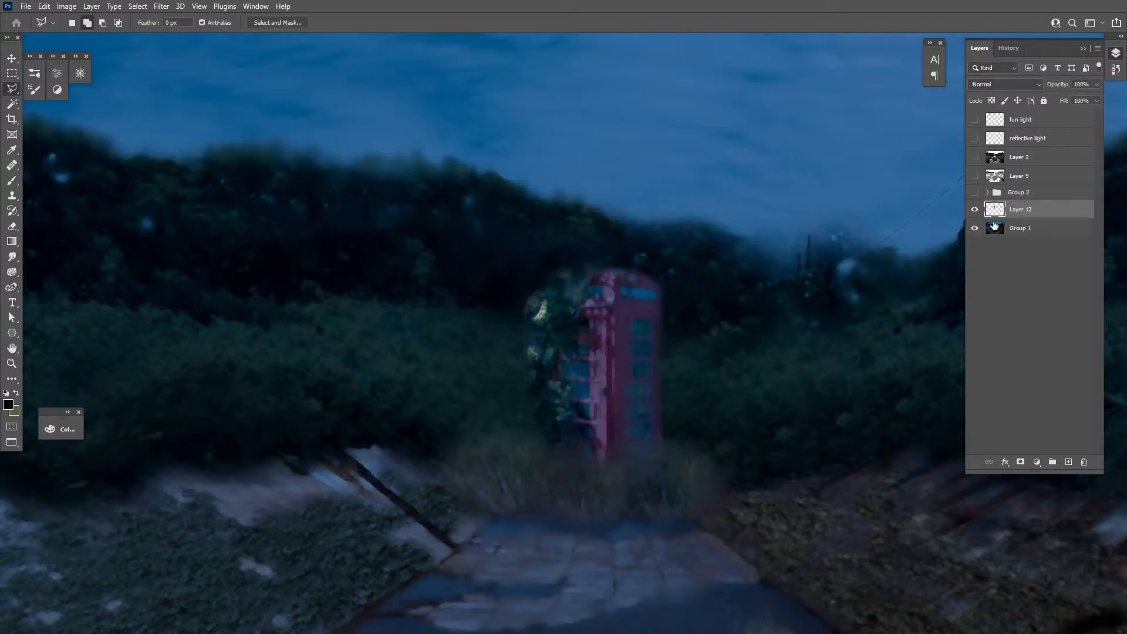
{"action": "left_click_drag", "start_coordinate": [1015, 209], "coordinate": [1015, 187]}
{"action": "left_click", "coordinate": [974, 211]}
Compare the whole scene with and without the overpainted group and the copied telephone box
{"action": "key", "text": "z"}
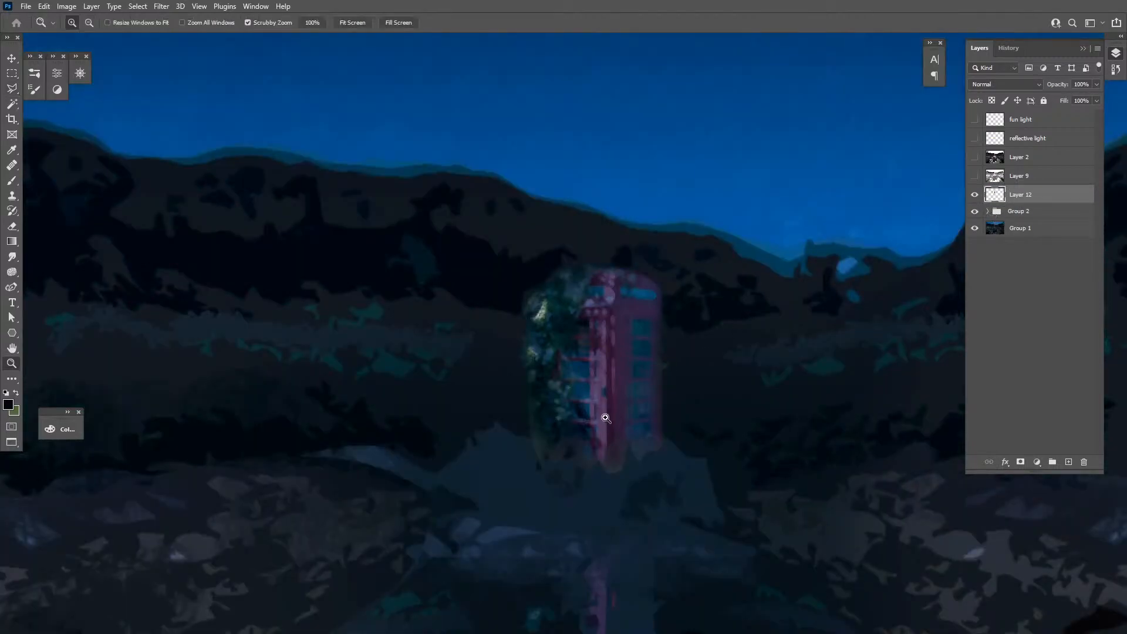
{"action": "left_click", "coordinate": [623, 413], "text": "alt"}
{"action": "left_click", "coordinate": [623, 413], "text": "alt"}
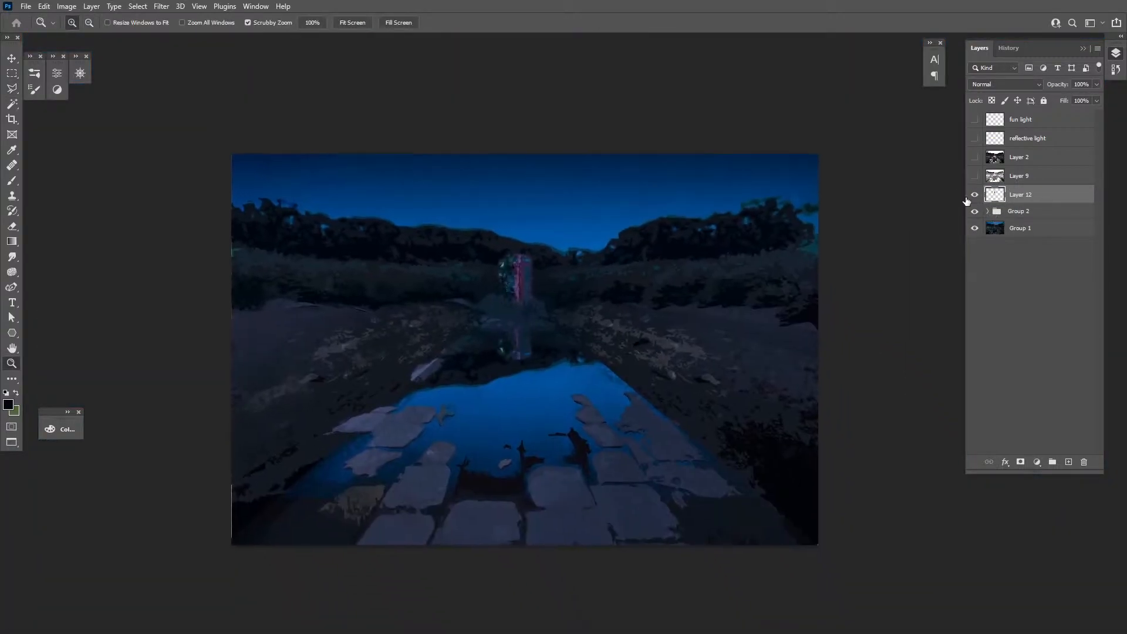
{"action": "left_click_drag", "start_coordinate": [975, 195], "coordinate": [974, 211]}
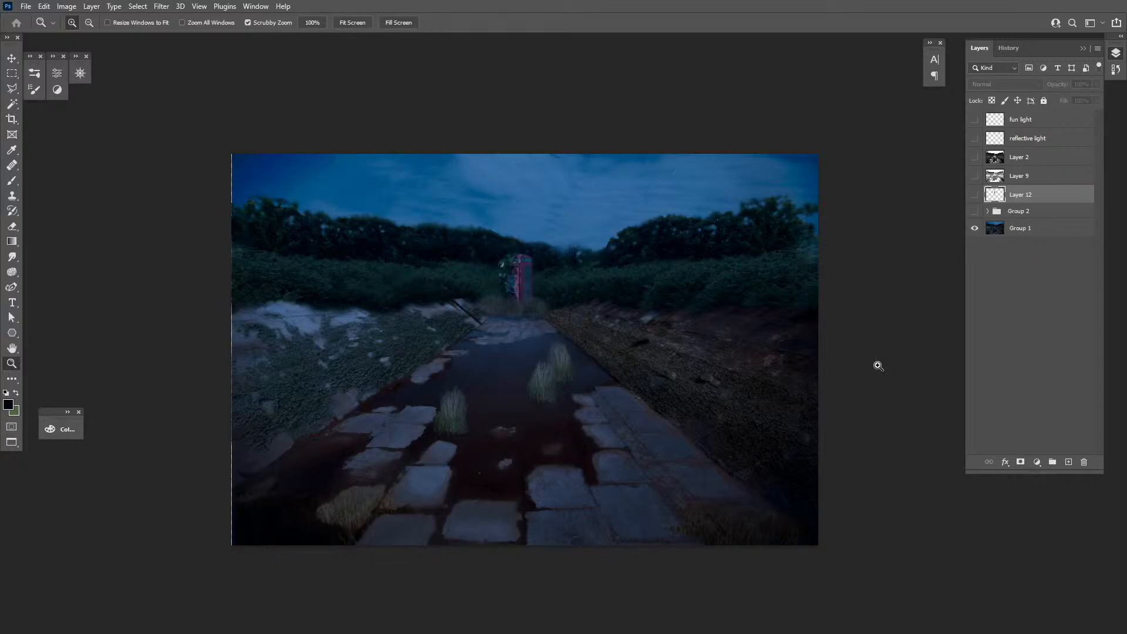
{"action": "left_click", "coordinate": [617, 397]}
{"action": "mouse_move", "coordinate": [657, 428]}
{"action": "left_mouse_down"}
{"action": "mouse_move", "coordinate": [639, 430]}
{"action": "mouse_move", "coordinate": [670, 438]}
{"action": "mouse_move", "coordinate": [658, 432]}
{"action": "left_mouse_up"}
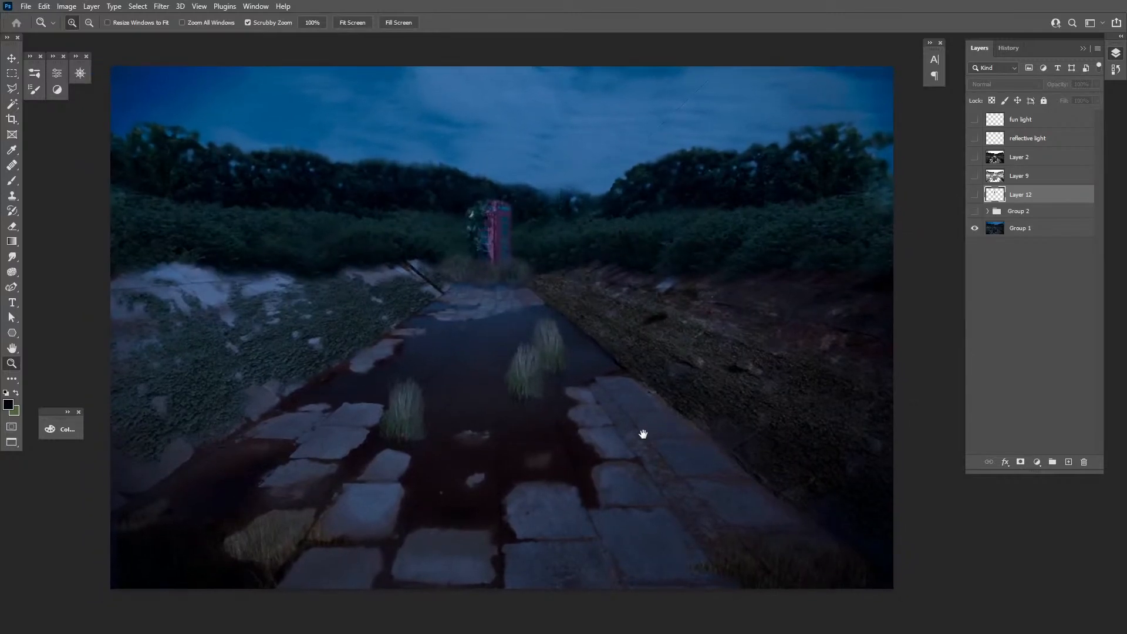
{"action": "left_click", "coordinate": [974, 213]}
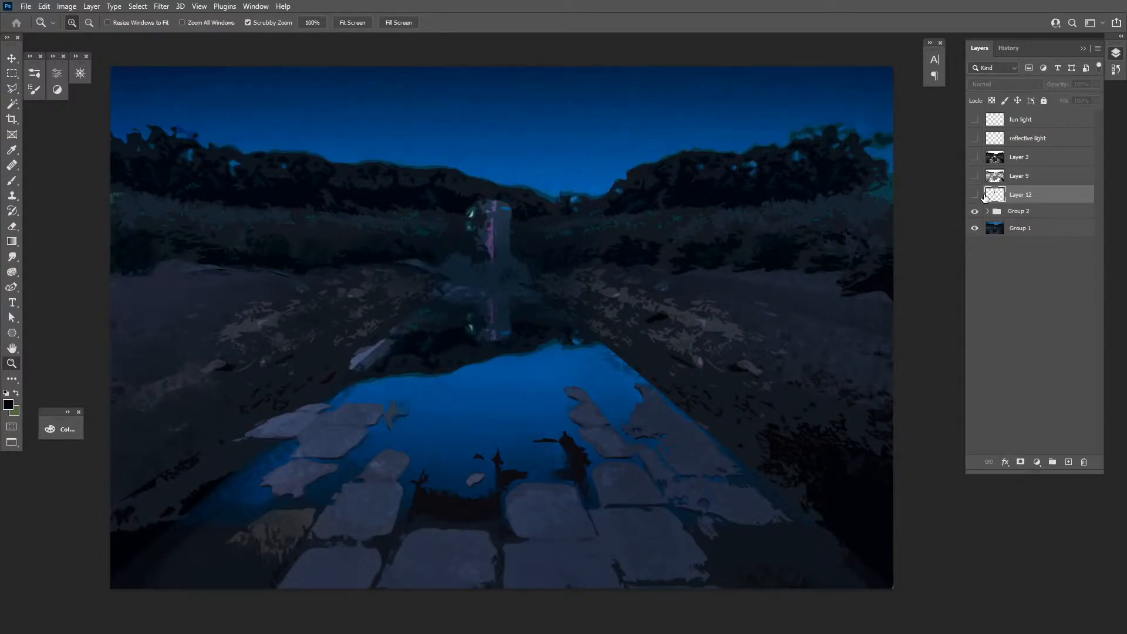
{"action": "left_click", "coordinate": [974, 212]}
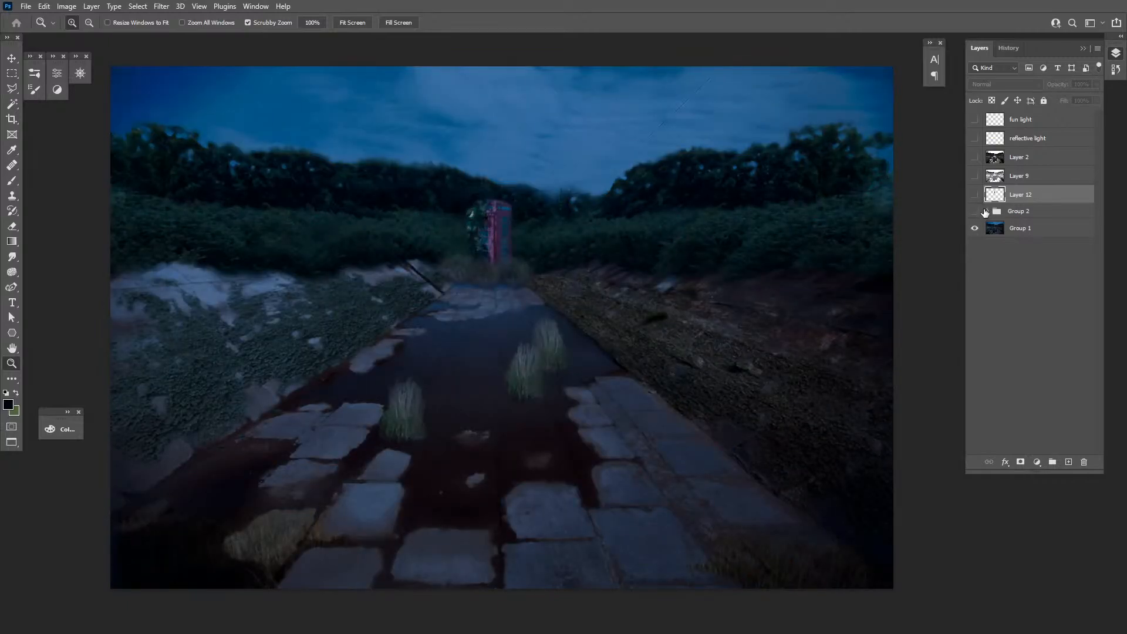
{"action": "left_click", "coordinate": [975, 212]}
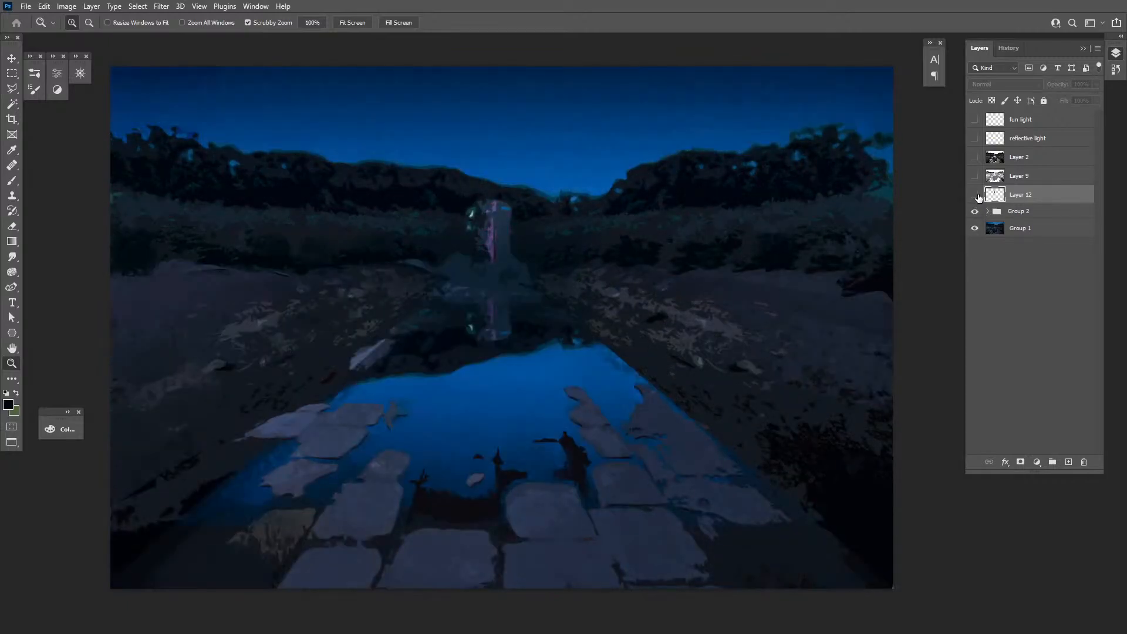
Show the copied telephone box layer again and examine the box up close against the painted background
{"action": "left_click", "coordinate": [974, 196]}
{"action": "double_click", "coordinate": [500, 229]}
{"action": "left_click_drag", "start_coordinate": [501, 256], "coordinate": [614, 334]}
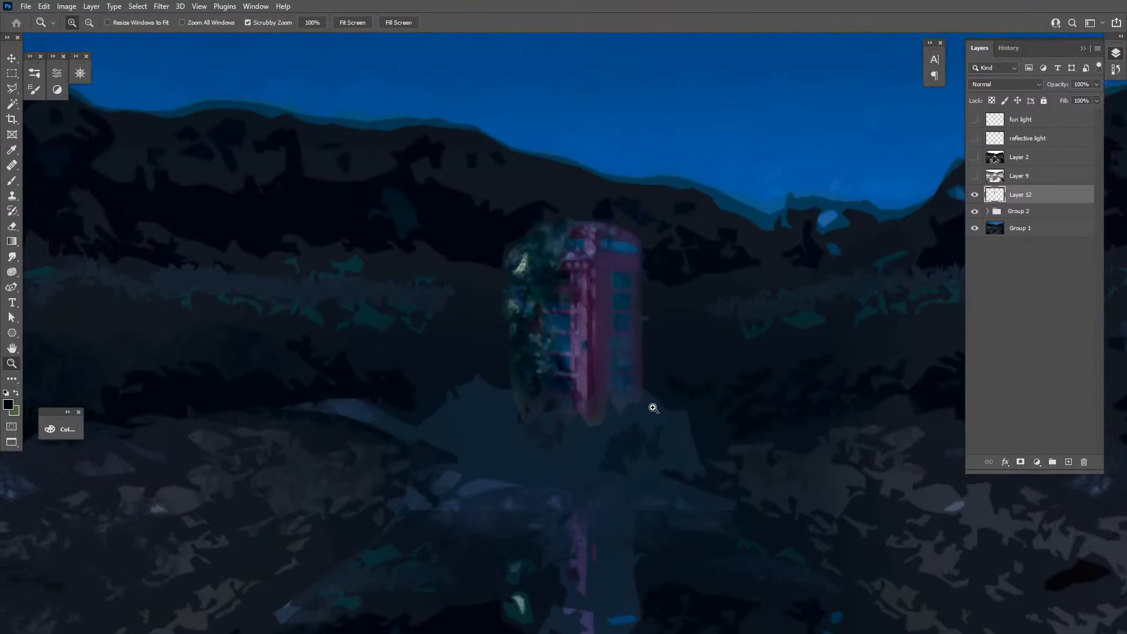
Select the top panel, vertical post and window crossbars on the shaded side of the telephone box with freehand lasso outlines
{"action": "key", "text": "b"}
{"action": "key", "text": "l"}
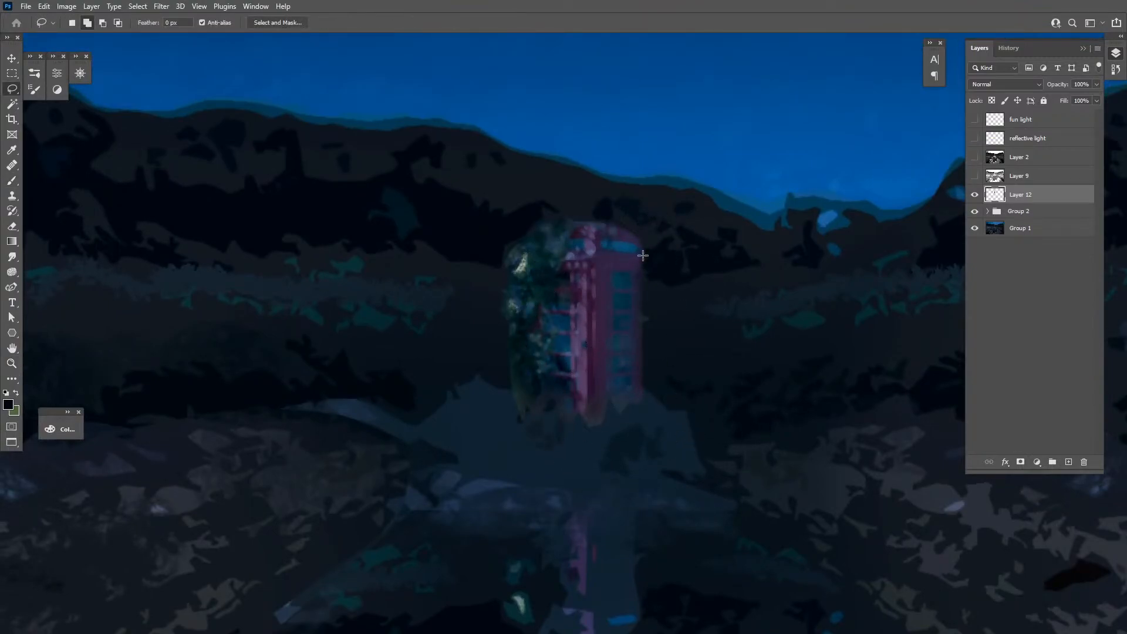
{"action": "mouse_move", "coordinate": [643, 255]}
{"action": "left_mouse_down"}
{"action": "mouse_move", "coordinate": [601, 252]}
{"action": "mouse_move", "coordinate": [594, 408]}
{"action": "mouse_move", "coordinate": [607, 284]}
{"action": "mouse_move", "coordinate": [644, 273]}
{"action": "left_mouse_up"}
{"action": "mouse_move", "coordinate": [603, 291]}
{"action": "left_mouse_down"}
{"action": "mouse_move", "coordinate": [640, 292]}
{"action": "mouse_move", "coordinate": [606, 314]}
{"action": "left_mouse_up"}
{"action": "mouse_move", "coordinate": [609, 360]}
{"action": "left_mouse_down"}
{"action": "mouse_move", "coordinate": [634, 359]}
{"action": "mouse_move", "coordinate": [608, 360]}
{"action": "mouse_move", "coordinate": [638, 375]}
{"action": "left_mouse_up"}
Brush the selected frame pieces with a dark purple sampled from the telephone box's upper panel and clear the selection
{"action": "key", "text": "b"}
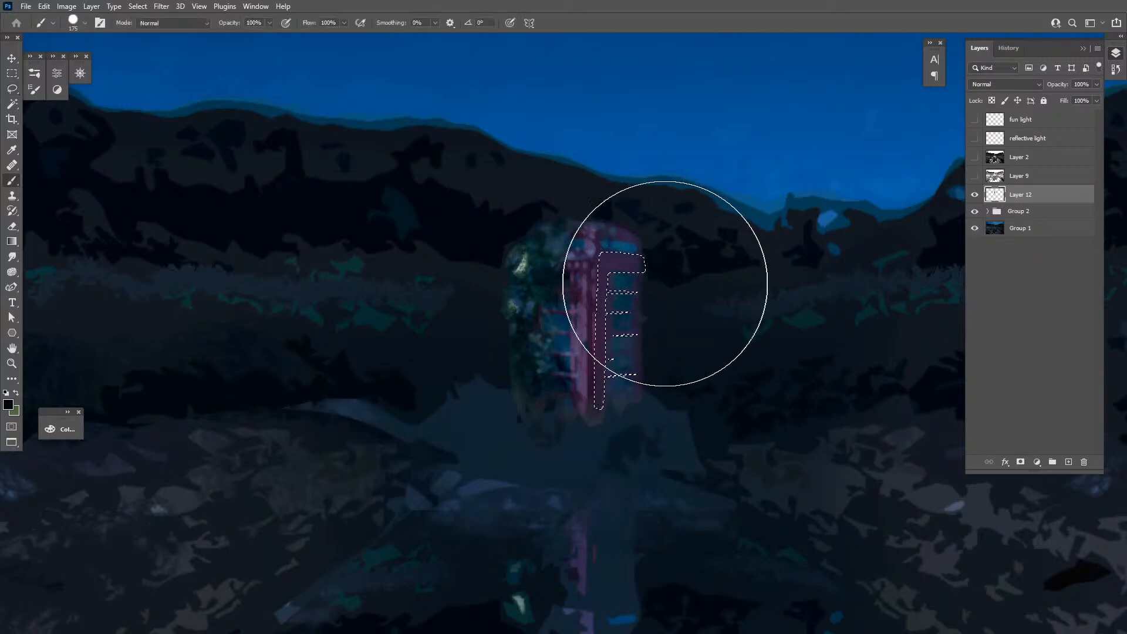
{"action": "left_click", "coordinate": [626, 257], "text": "alt"}
{"action": "left_click_drag", "start_coordinate": [637, 261], "coordinate": [614, 435]}
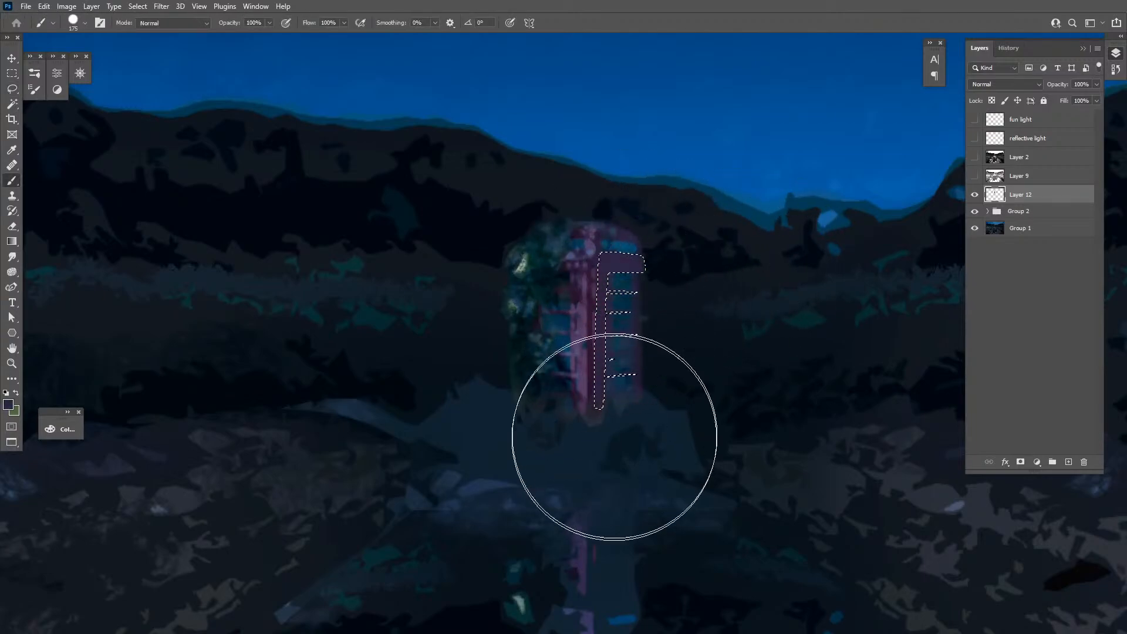
{"action": "key", "text": "ctrl+d"}
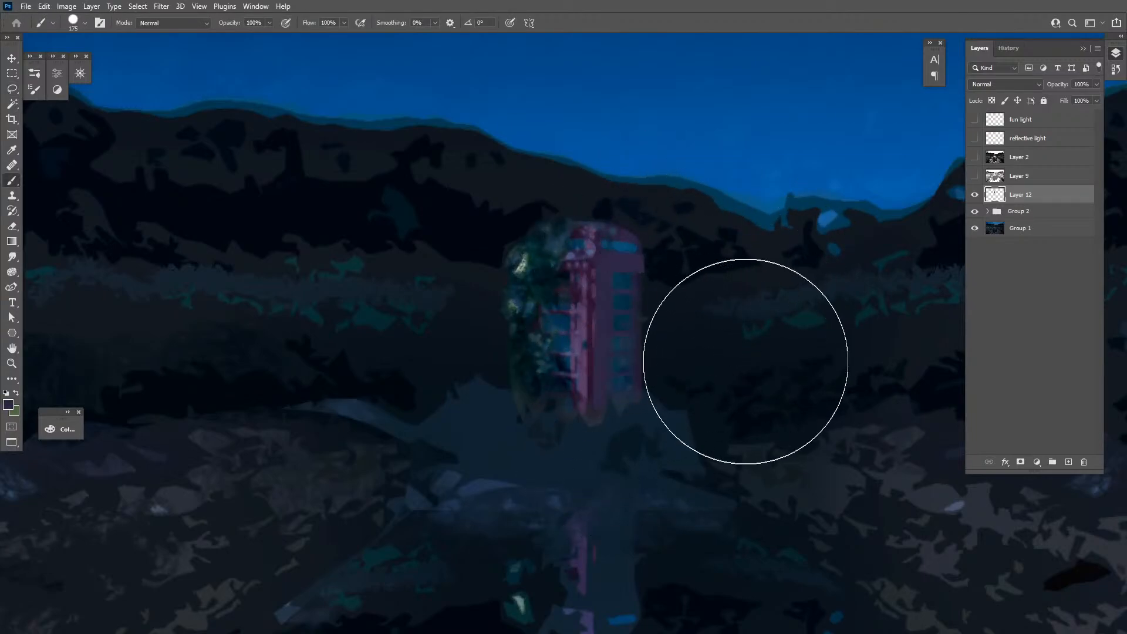
Set the foreground colour to a dark purple with hue 312, saturation 37% and brightness 19%
{"action": "left_click", "coordinate": [63, 429]}
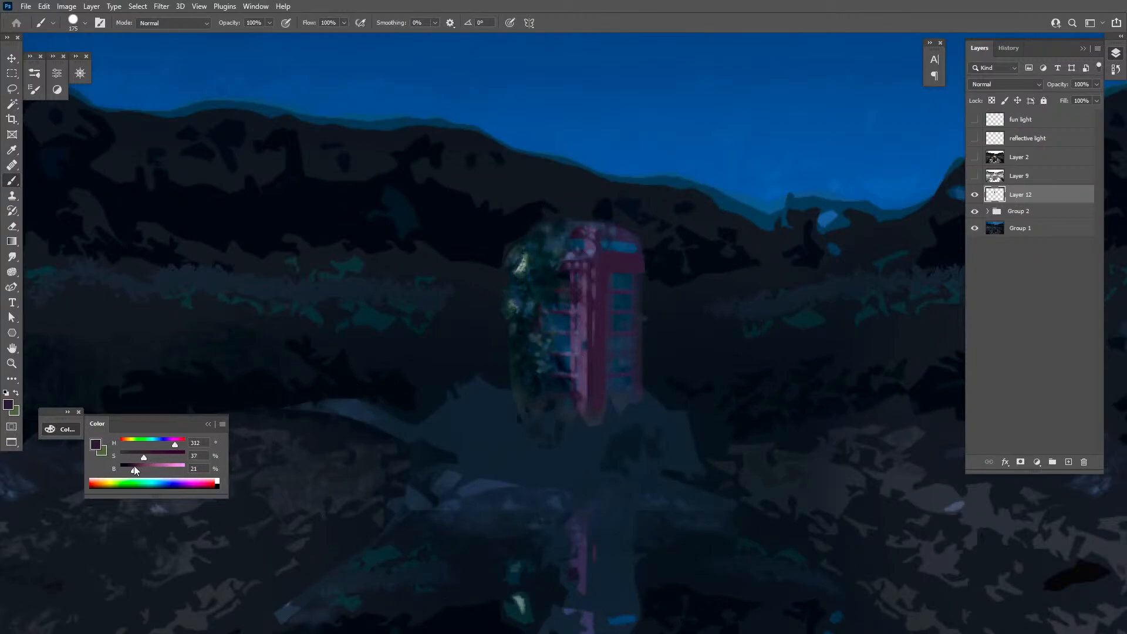
{"action": "left_click_drag", "start_coordinate": [134, 466], "coordinate": [132, 467]}
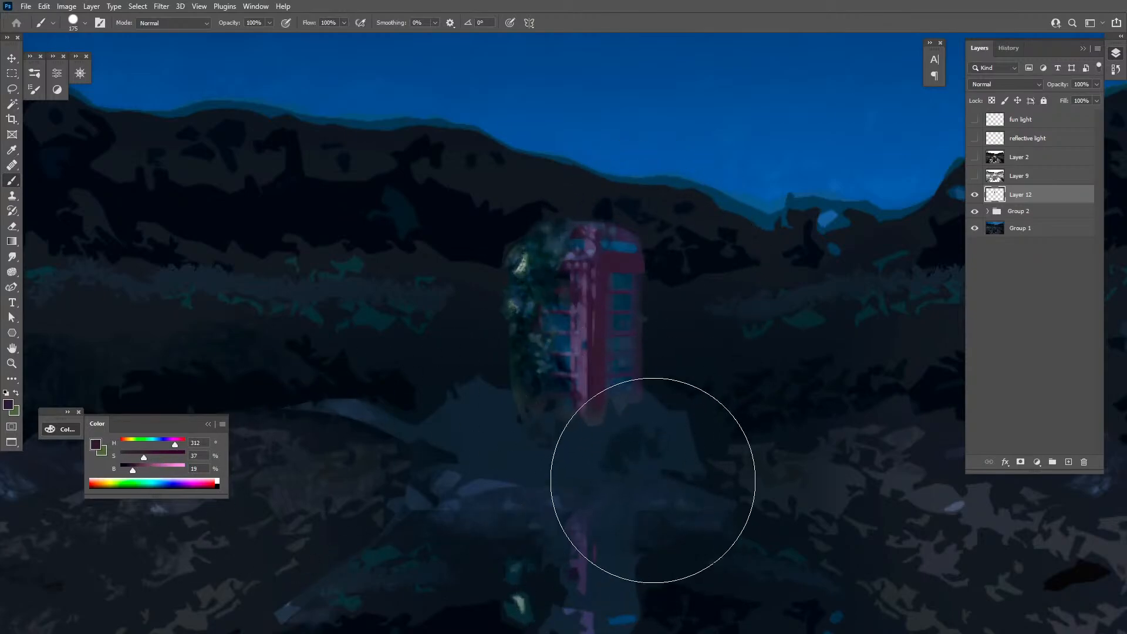
Undo the last two brush strokes and paint a lassoed vertical strip along the phone booth's near corner in red (H 350, S 55, B 37)
{"action": "key", "text": "ctrl+z"}
{"action": "key", "text": "ctrl+z"}
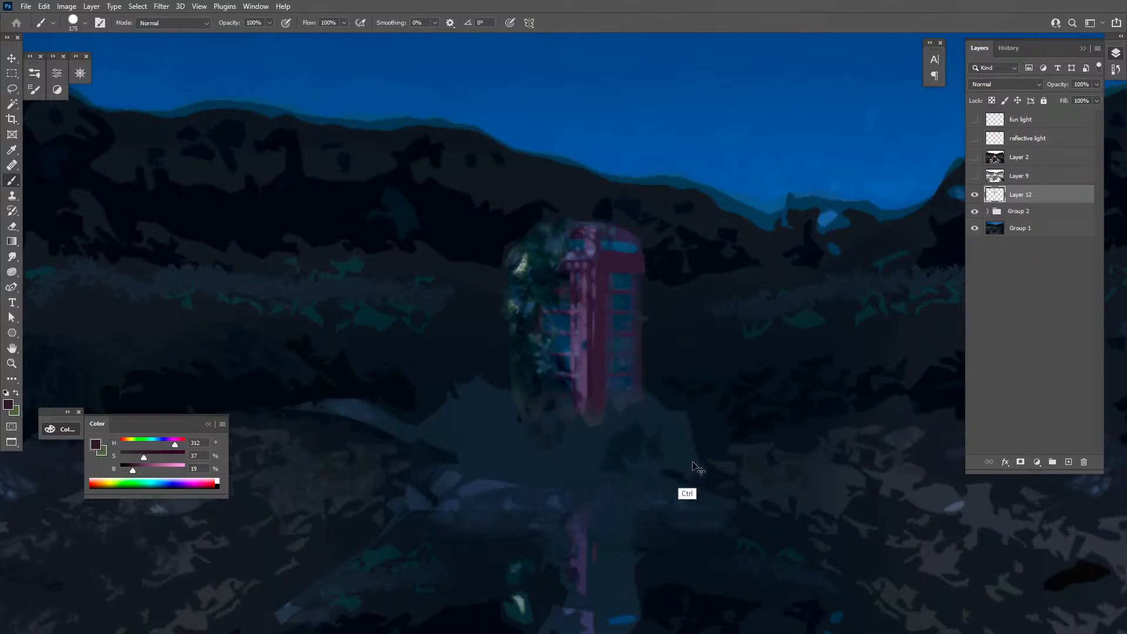
{"action": "key", "text": "l"}
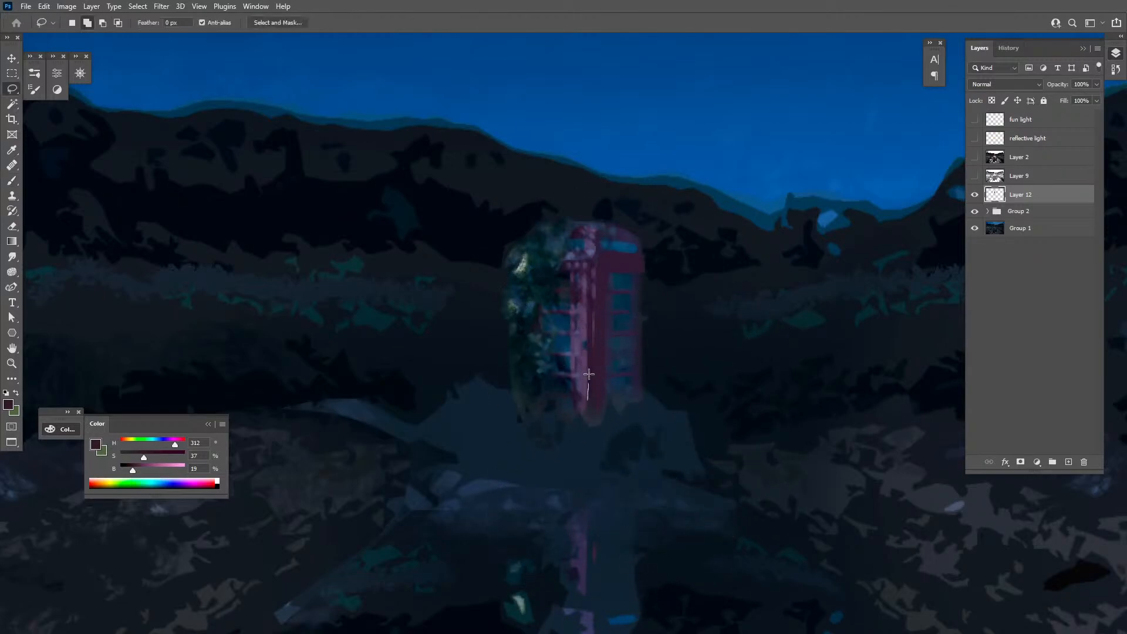
{"action": "mouse_move", "coordinate": [589, 374]}
{"action": "left_mouse_down"}
{"action": "mouse_move", "coordinate": [589, 270]}
{"action": "mouse_move", "coordinate": [569, 307]}
{"action": "left_mouse_up"}
{"action": "mouse_move", "coordinate": [588, 398]}
{"action": "left_mouse_down"}
{"action": "mouse_move", "coordinate": [588, 278]}
{"action": "mouse_move", "coordinate": [568, 470]}
{"action": "left_mouse_up"}
{"action": "key", "text": "b"}
{"action": "left_click", "coordinate": [183, 441]}
{"action": "left_click", "coordinate": [143, 469]}
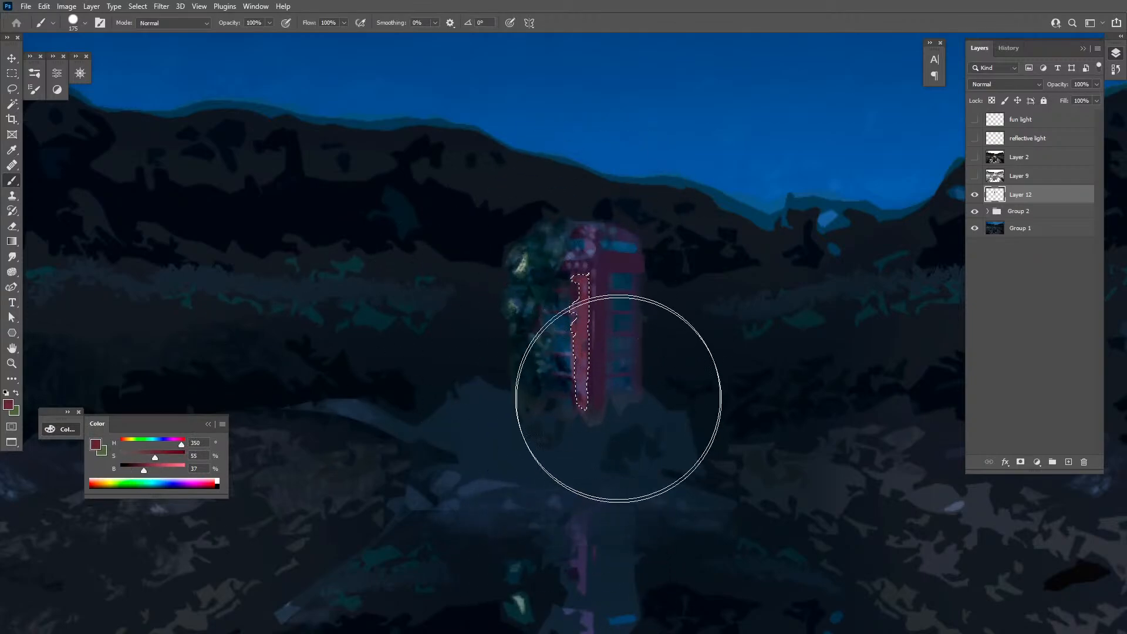
{"action": "key", "text": "ctrl+d"}
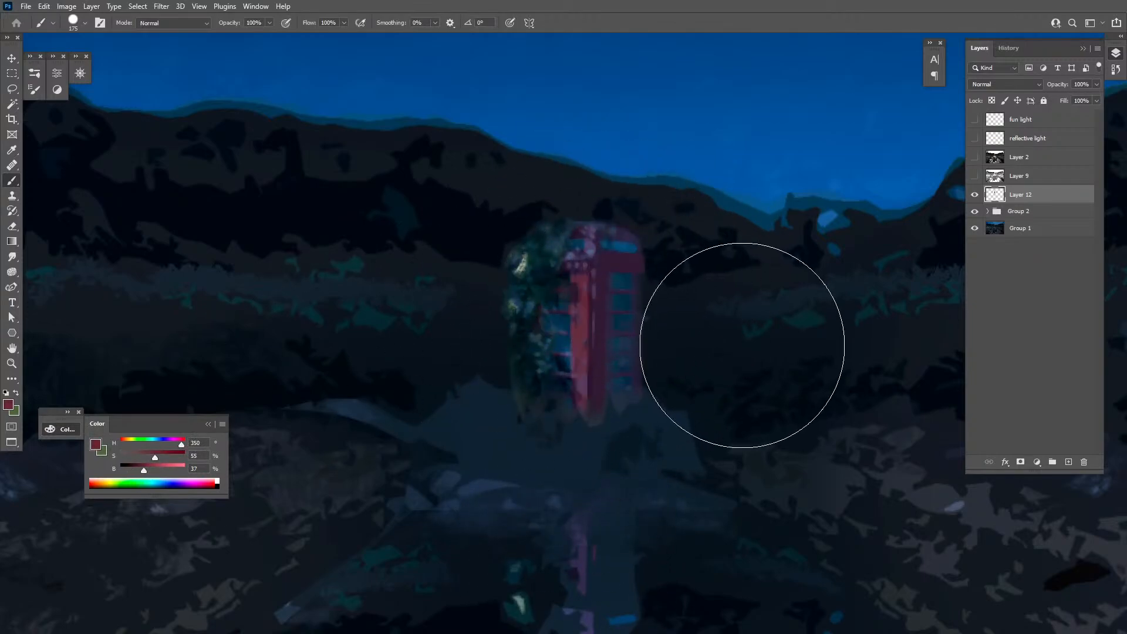
Lasso a small gap in the ivy on the booth's left side and paint it with the same red
{"action": "key", "text": "l"}
{"action": "left_click_drag", "start_coordinate": [526, 307], "coordinate": [527, 304]}
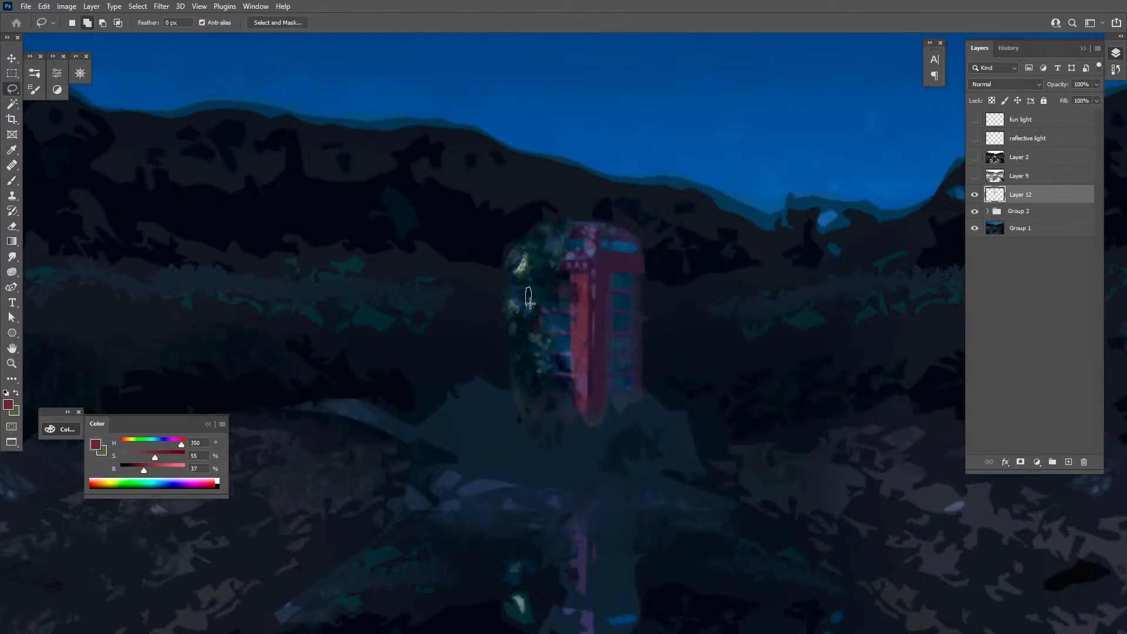
{"action": "key", "text": "b"}
{"action": "key", "text": "ctrl+d"}
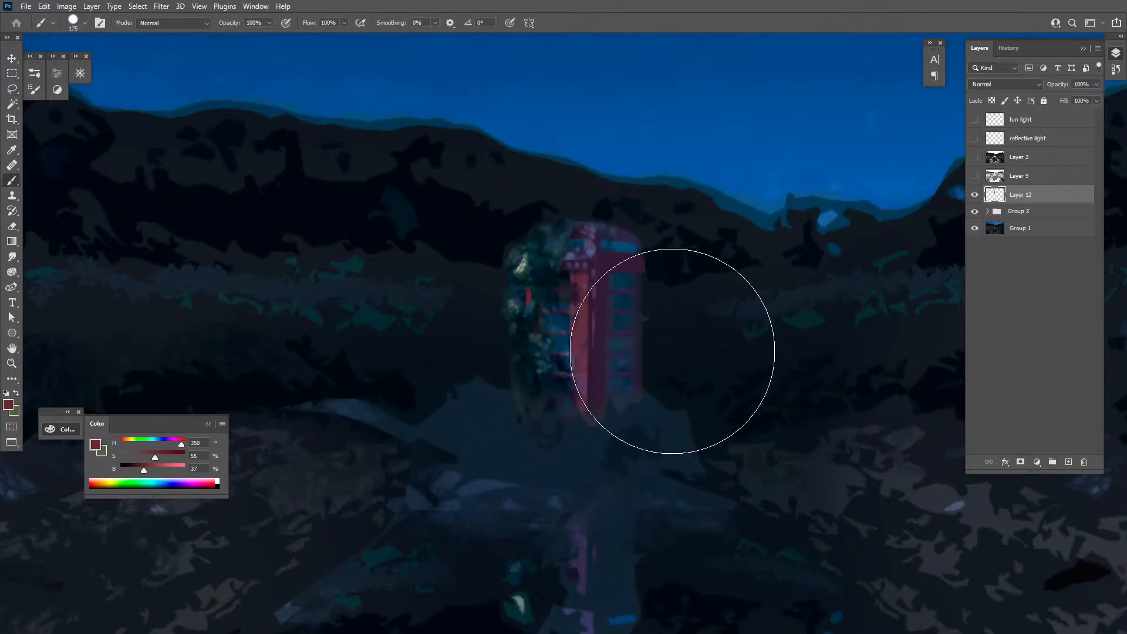
Check the phone booth's look within the whole scene and return to a close view of it
{"action": "key", "text": "z"}
{"action": "left_click", "coordinate": [654, 364], "text": "alt"}
{"action": "left_click", "coordinate": [657, 366], "text": "alt"}
{"action": "left_click", "coordinate": [663, 365], "text": "alt"}
{"action": "left_click_drag", "start_coordinate": [783, 404], "coordinate": [713, 393]}
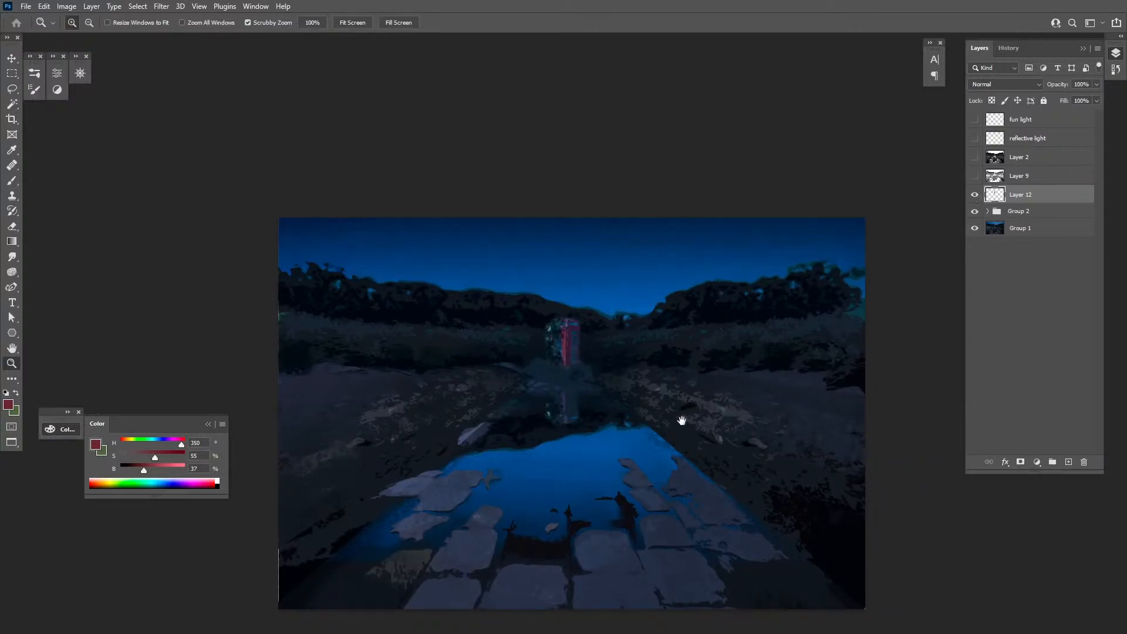
{"action": "scroll", "coordinate": [645, 399], "scroll_direction": "down", "scroll_amount": 2}
{"action": "left_click", "coordinate": [580, 353]}
{"action": "left_click", "coordinate": [580, 354]}
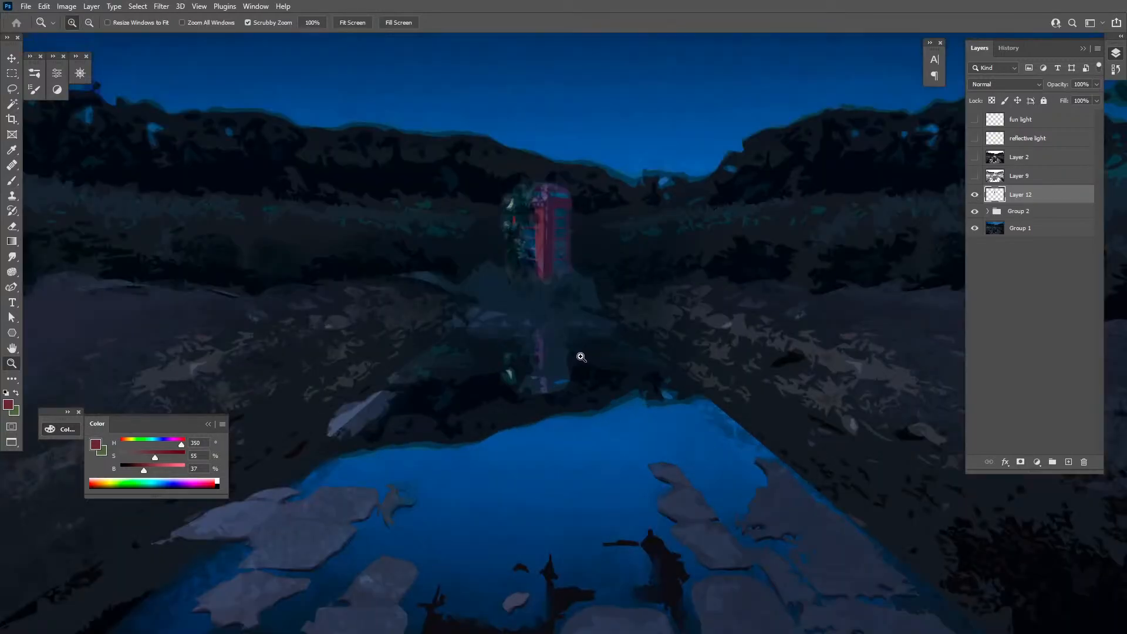
{"action": "left_click", "coordinate": [583, 341]}
{"action": "left_click_drag", "start_coordinate": [583, 277], "coordinate": [617, 399]}
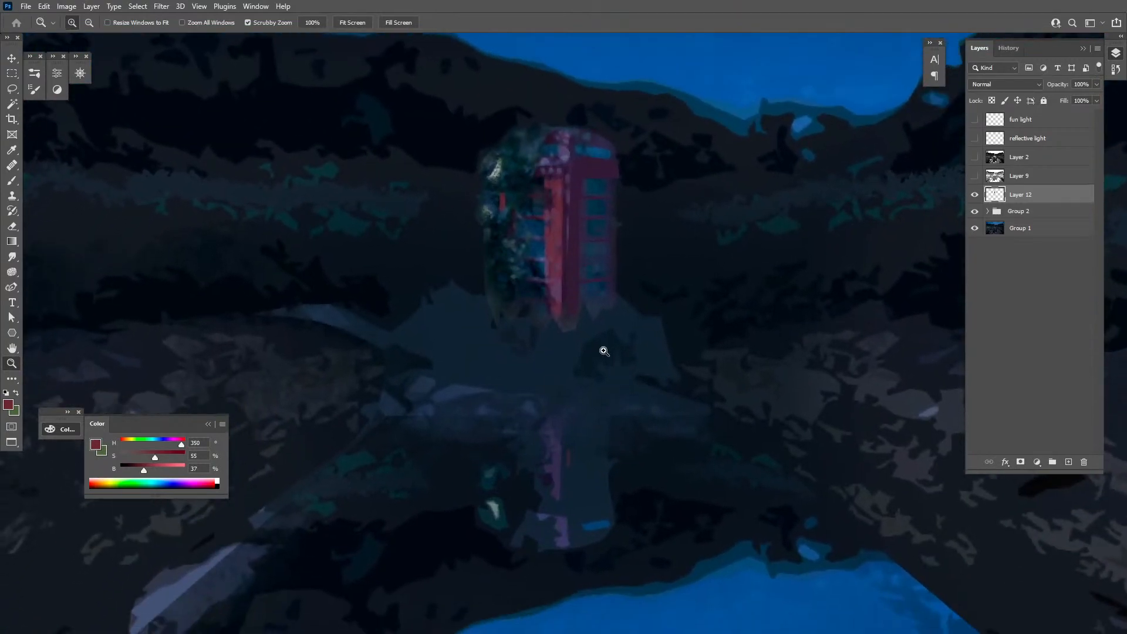
Add a layer mask to Layer 12 and brush out the booth's base so it fades into the ground
{"action": "left_click", "coordinate": [1021, 462]}
{"action": "key", "text": "b"}
{"action": "key", "text": "d"}
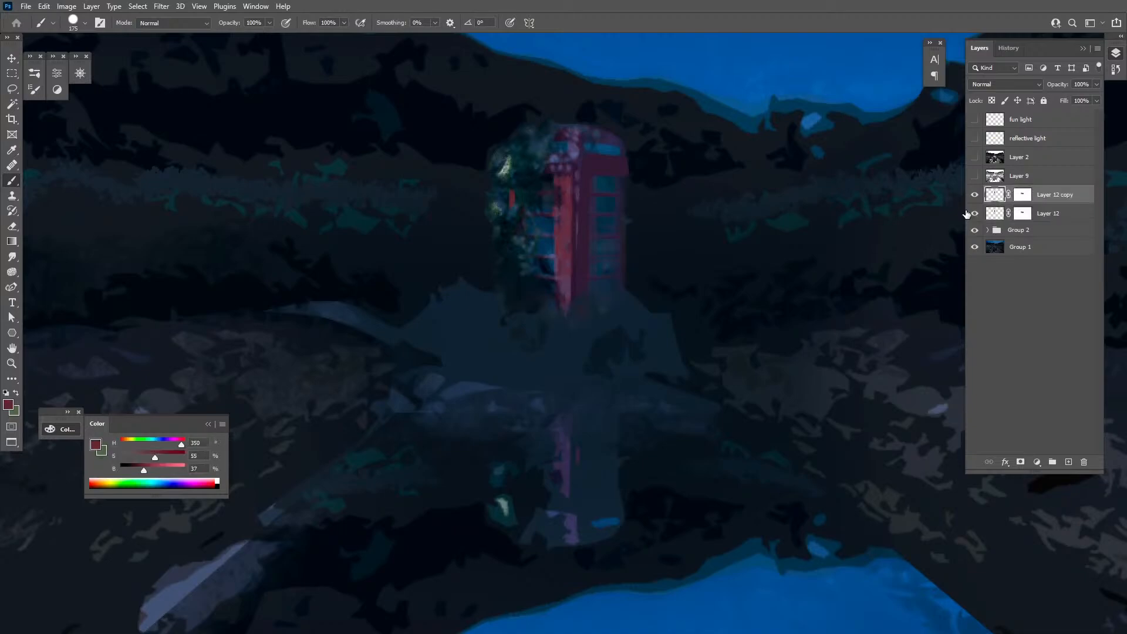
Duplicate the masked booth layer and flip the copy vertically at -106.63% height below the original as its water reflection
{"action": "key", "text": "ctrl+t"}
{"action": "left_click_drag", "start_coordinate": [558, 120], "coordinate": [557, 557]}
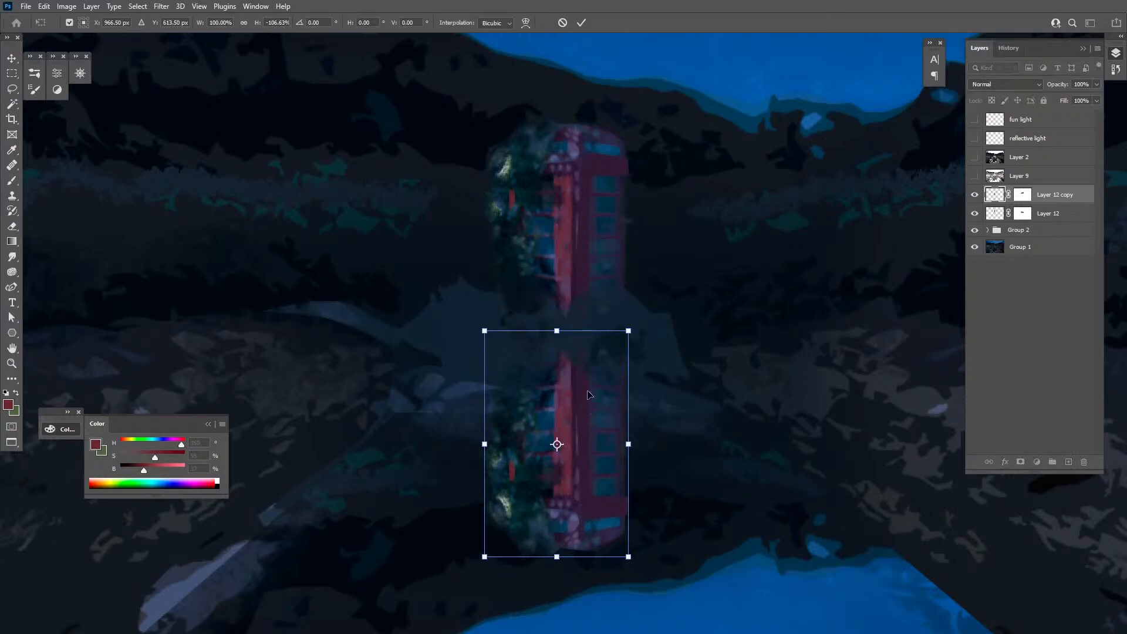
{"action": "key", "text": "Return"}
Darken the booth's reflection with Levels, using midtones of about 0.73 and an output black level of about 5
{"action": "key", "text": "z"}
{"action": "left_click", "coordinate": [623, 401], "text": "alt"}
{"action": "left_click", "coordinate": [623, 402], "text": "alt"}
{"action": "left_click", "coordinate": [623, 402], "text": "alt"}
{"action": "left_click", "coordinate": [622, 401], "text": "alt"}
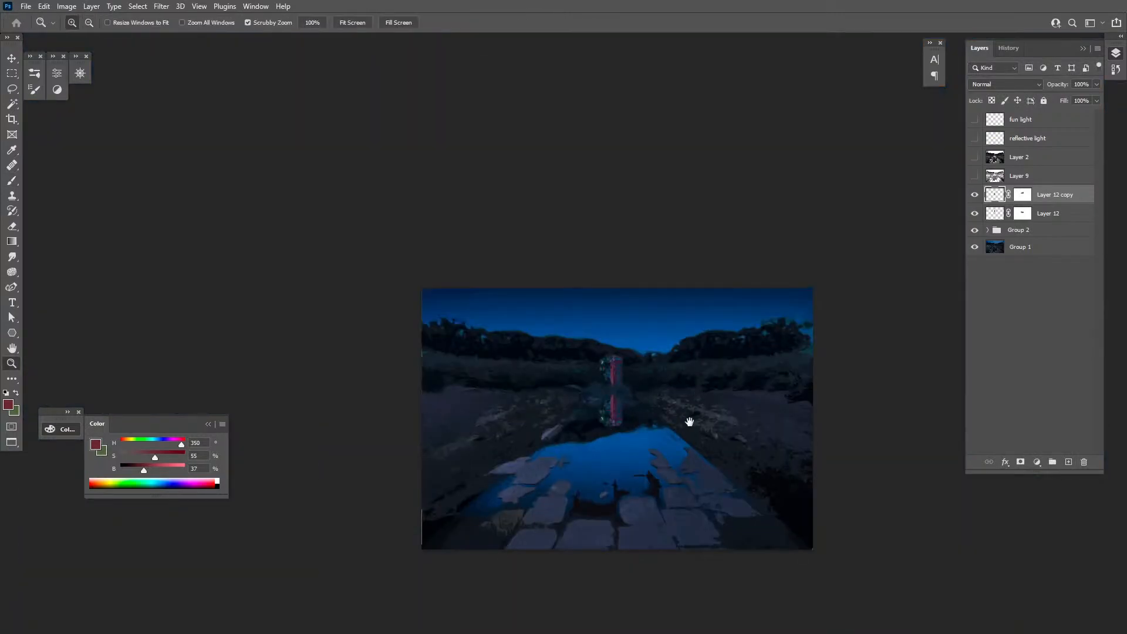
{"action": "left_click_drag", "start_coordinate": [690, 421], "coordinate": [648, 394]}
{"action": "left_click", "coordinate": [648, 395]}
{"action": "key", "text": "ctrl+l"}
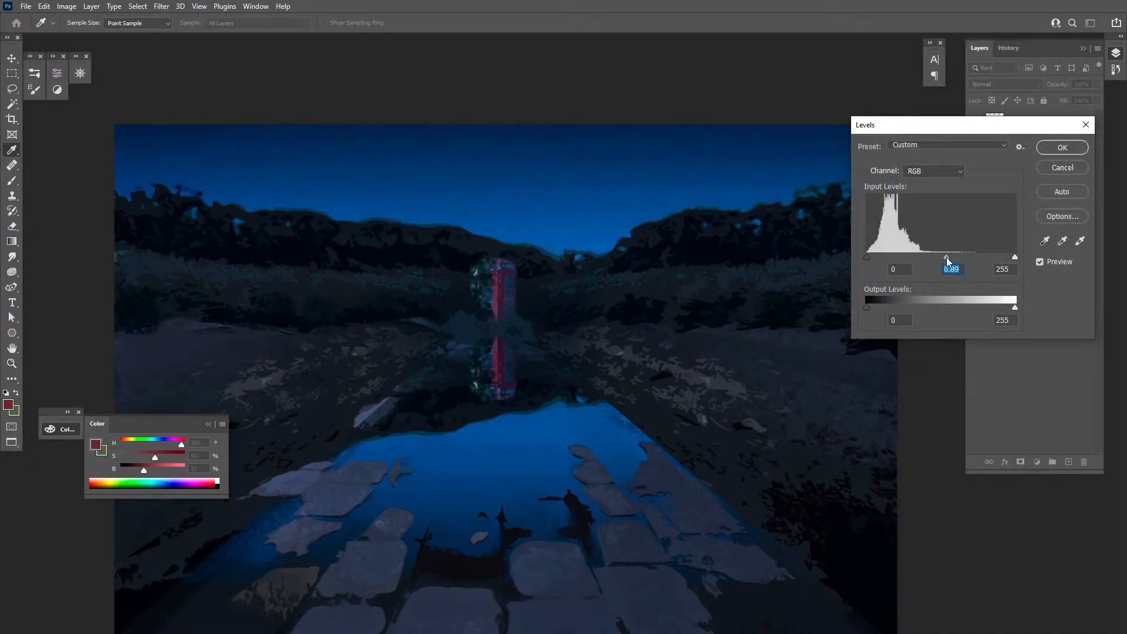
{"action": "left_click_drag", "start_coordinate": [869, 306], "coordinate": [875, 306]}
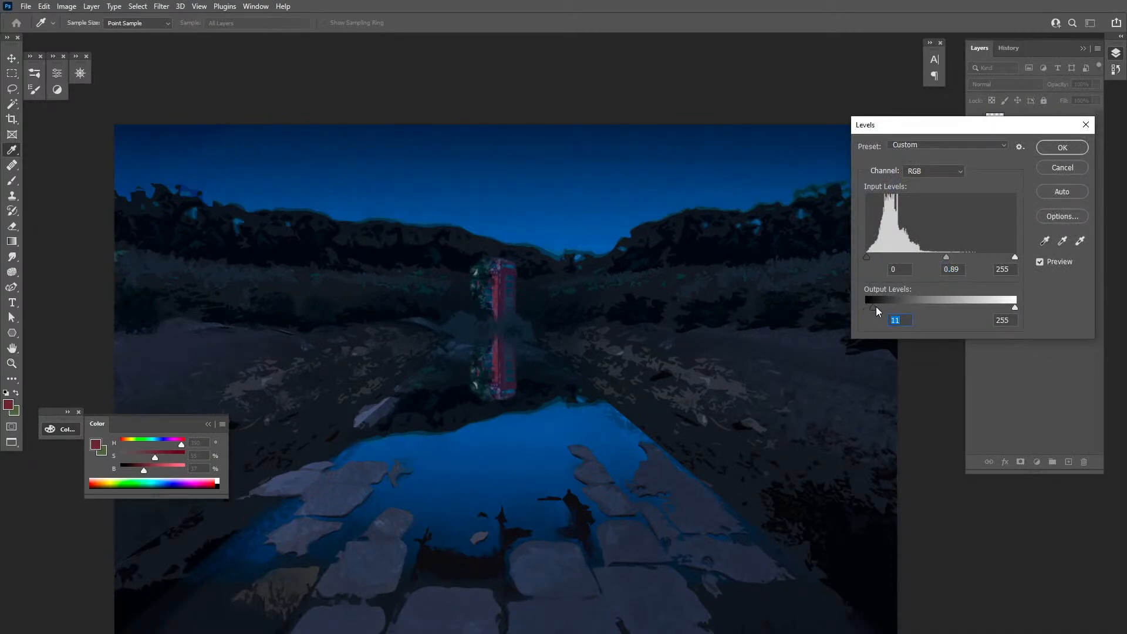
{"action": "left_click_drag", "start_coordinate": [945, 257], "coordinate": [951, 256]}
{"action": "mouse_move", "coordinate": [873, 307]}
{"action": "left_mouse_down"}
{"action": "mouse_move", "coordinate": [884, 305]}
{"action": "mouse_move", "coordinate": [870, 310]}
{"action": "left_mouse_up"}
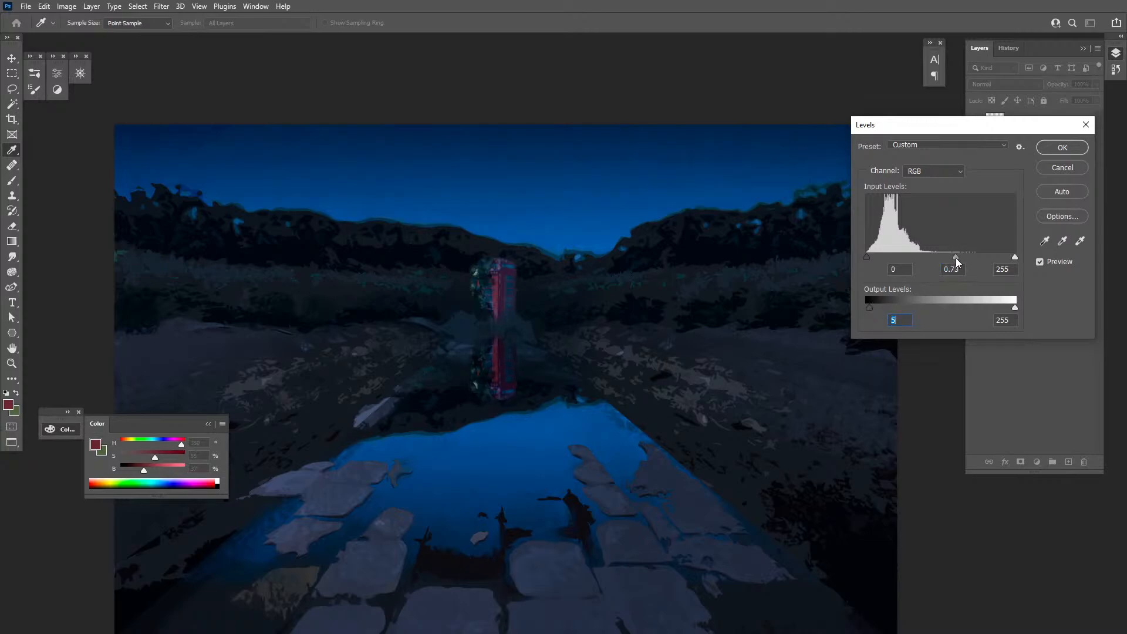
{"action": "left_click_drag", "start_coordinate": [953, 258], "coordinate": [954, 258]}
{"action": "left_click", "coordinate": [992, 311]}
{"action": "left_click", "coordinate": [1057, 147]}
Darken the water on Layer 8 in Group 2 with Levels, using midtones of about 0.67 and an output black level of about 10
{"action": "left_click", "coordinate": [988, 231]}
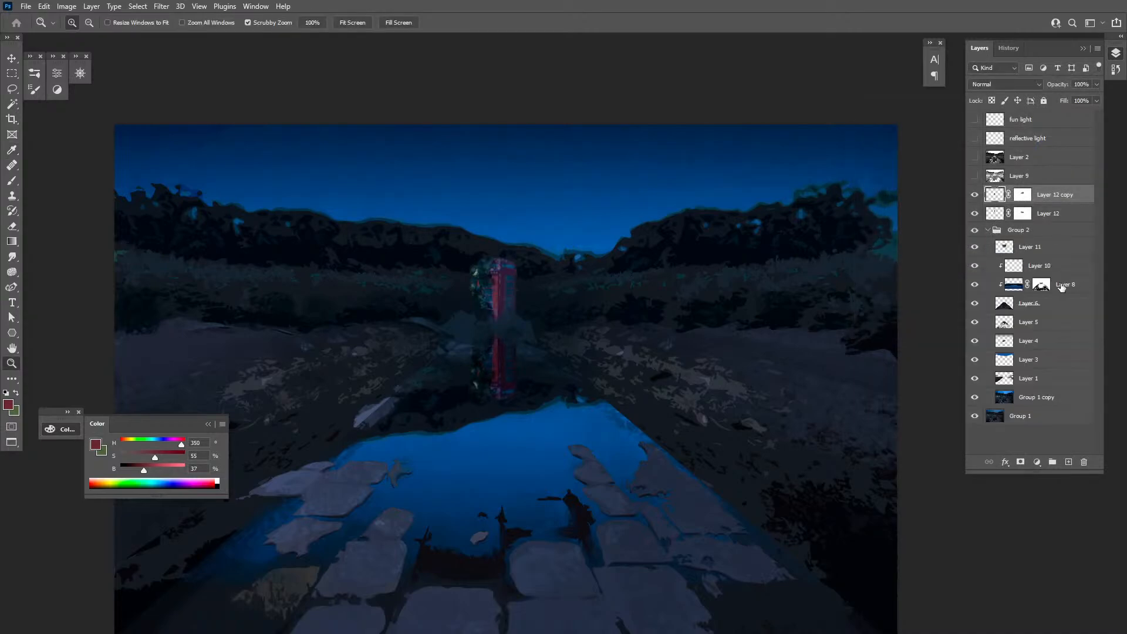
{"action": "left_click", "coordinate": [1016, 287]}
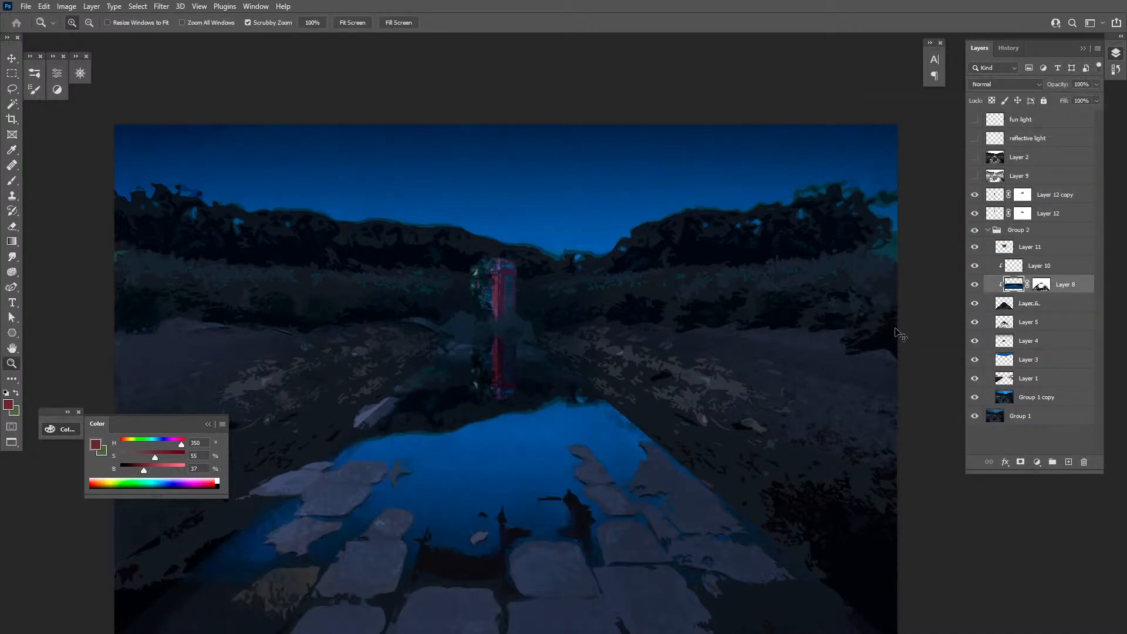
{"action": "key", "text": "ctrl+l"}
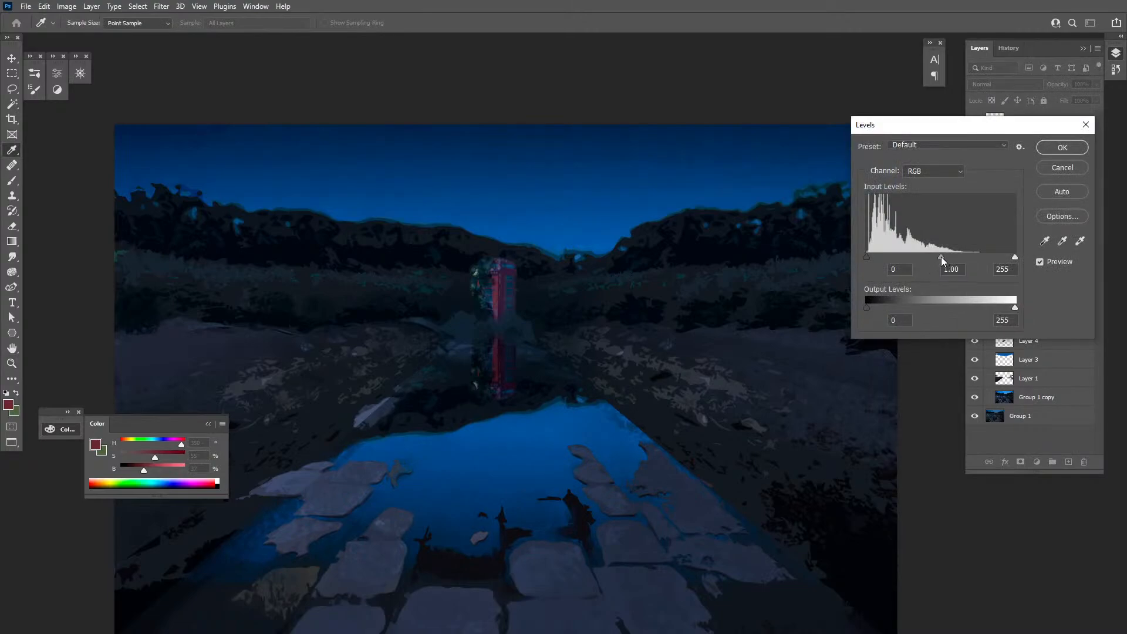
{"action": "left_click_drag", "start_coordinate": [941, 256], "coordinate": [945, 258]}
{"action": "left_click_drag", "start_coordinate": [869, 305], "coordinate": [872, 307]}
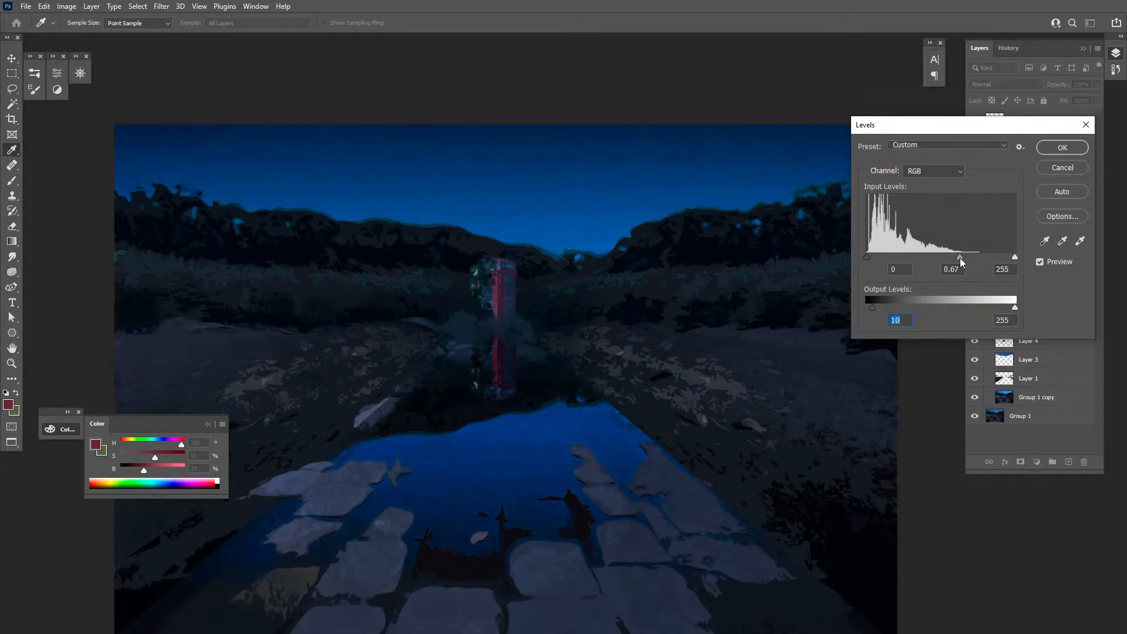
{"action": "left_click_drag", "start_coordinate": [961, 258], "coordinate": [961, 258]}
{"action": "left_click_drag", "start_coordinate": [875, 305], "coordinate": [872, 307]}
{"action": "left_click", "coordinate": [1055, 150]}
Try the Filter Gallery effect on Layer 8 and go back to the preceding Levels state in the history
{"action": "left_click", "coordinate": [599, 436], "text": "alt"}
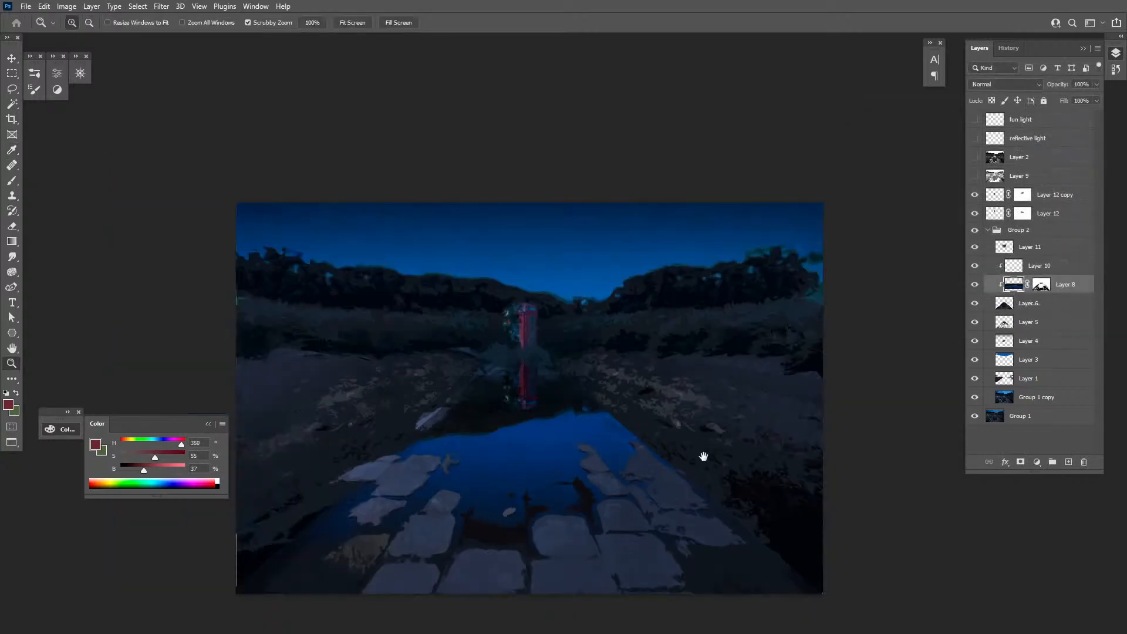
{"action": "left_click_drag", "start_coordinate": [703, 457], "coordinate": [705, 400]}
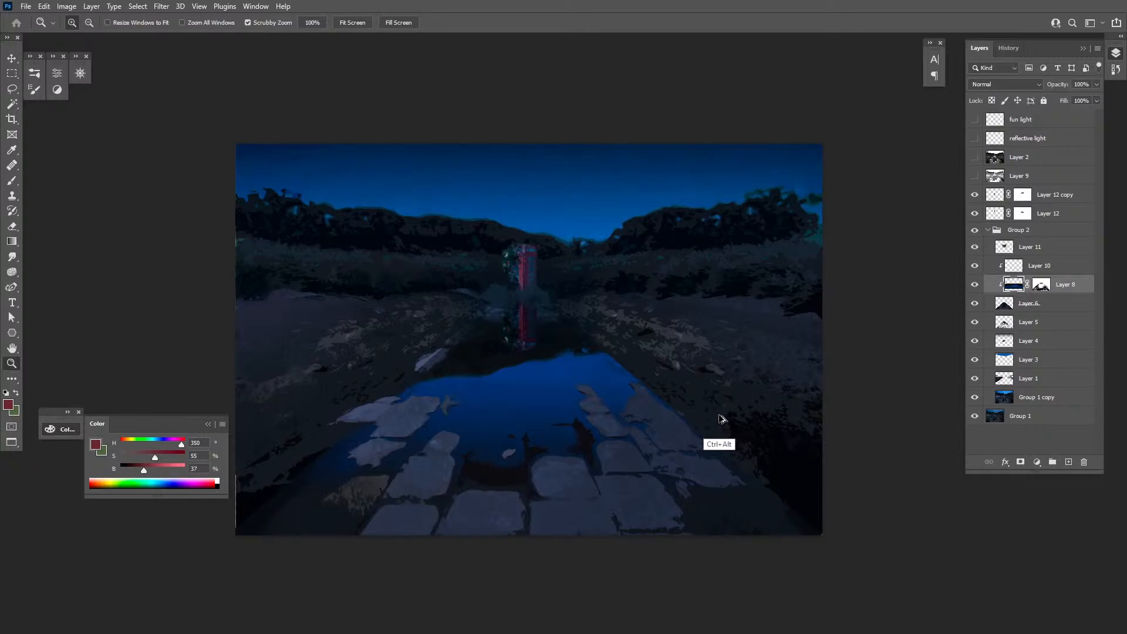
{"action": "key", "text": "ctrl+alt+z"}
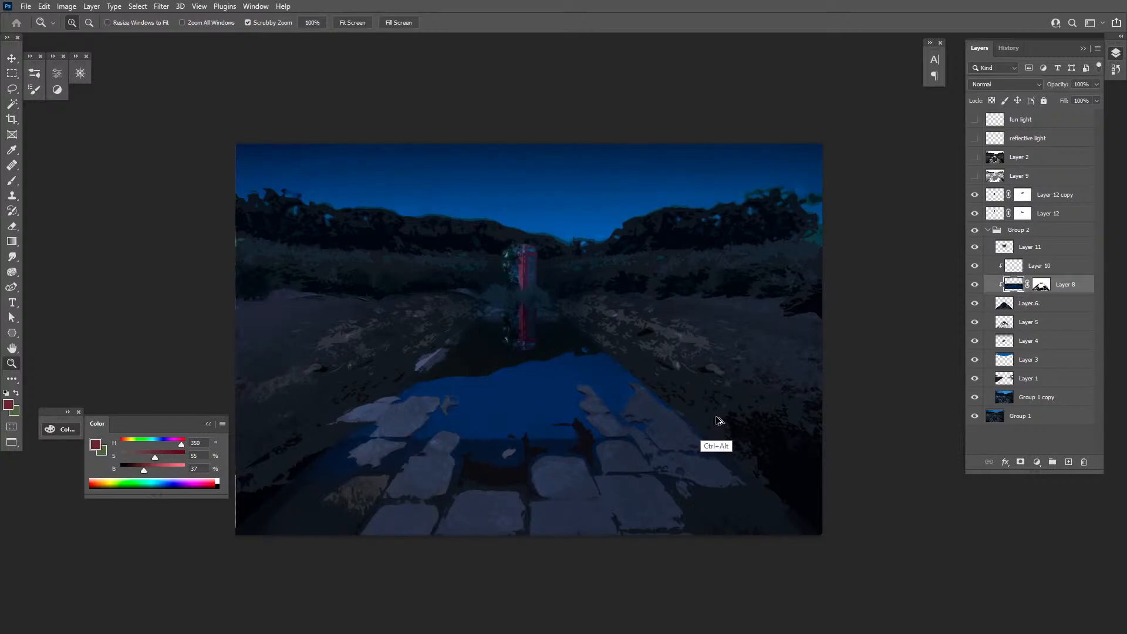
{"action": "left_click", "coordinate": [1009, 48]}
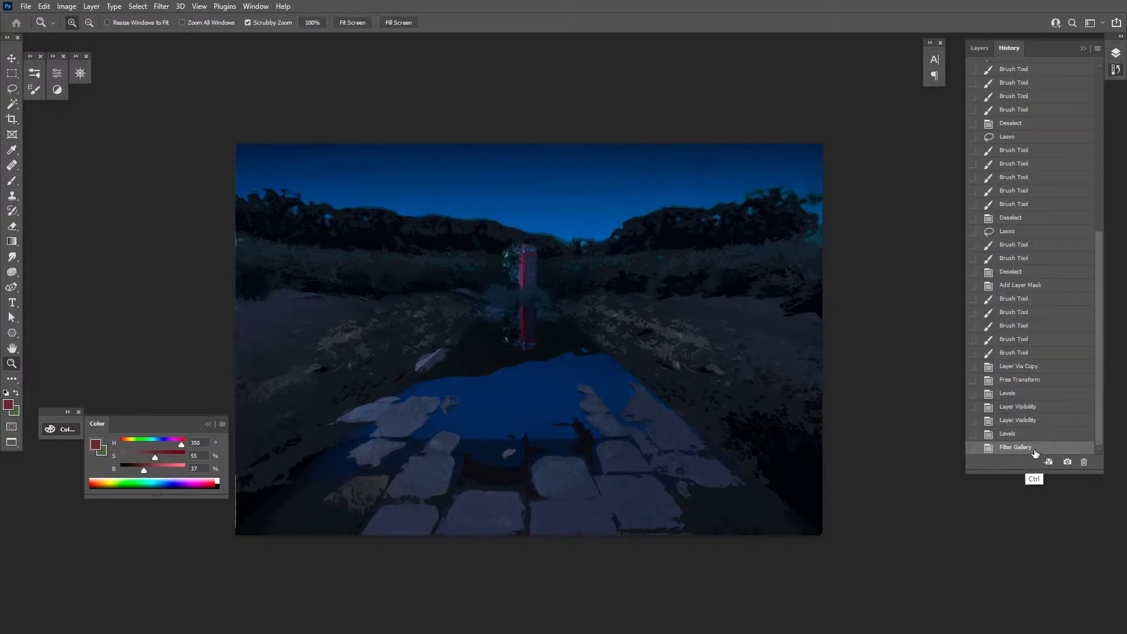
{"action": "key", "text": "ctrl+z"}
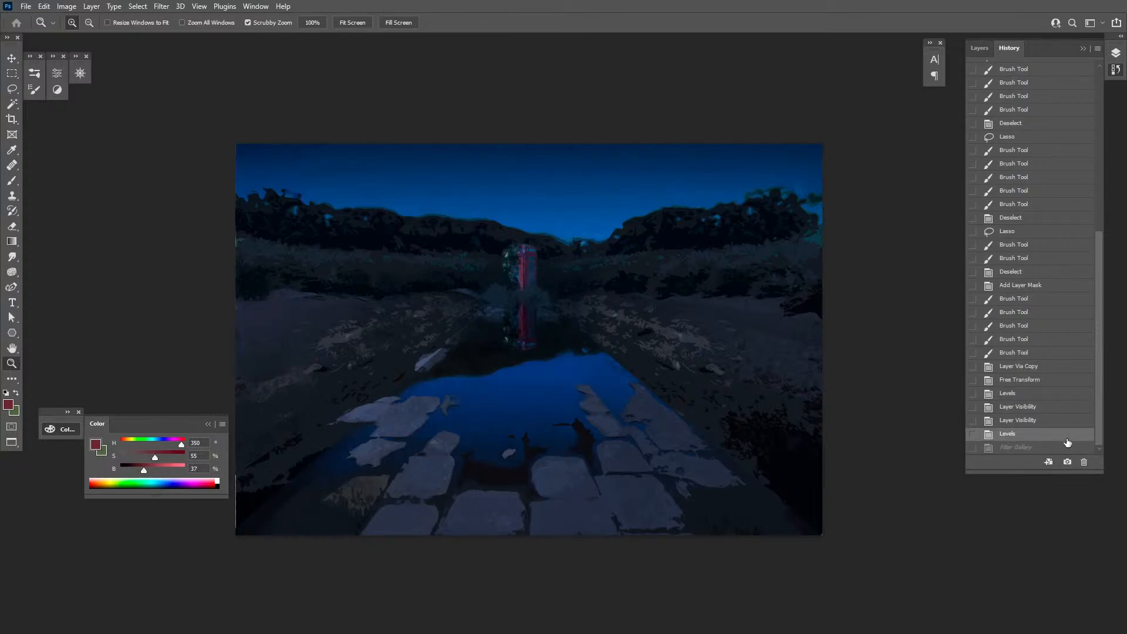
{"action": "key", "text": "ctrl+z"}
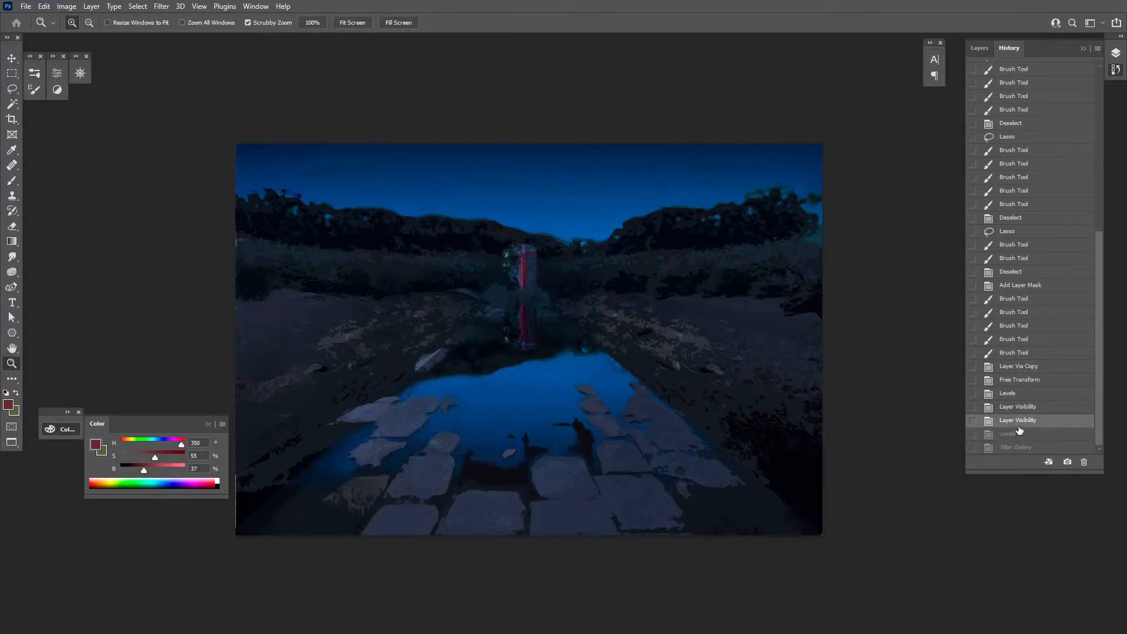
{"action": "left_click", "coordinate": [1008, 434]}
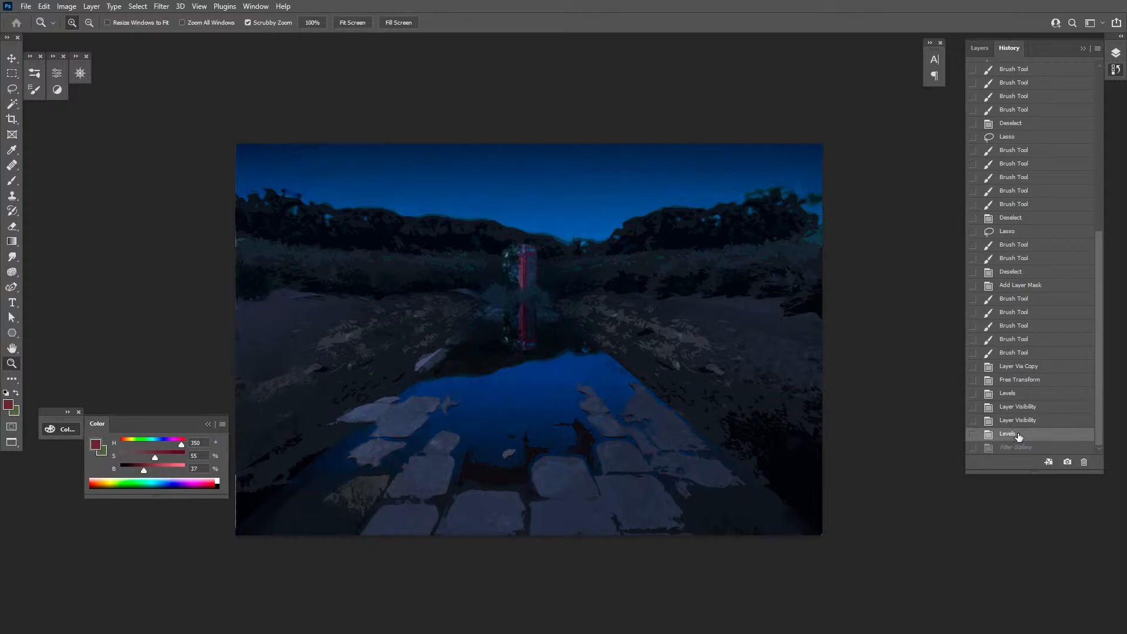
{"action": "left_click", "coordinate": [980, 48]}
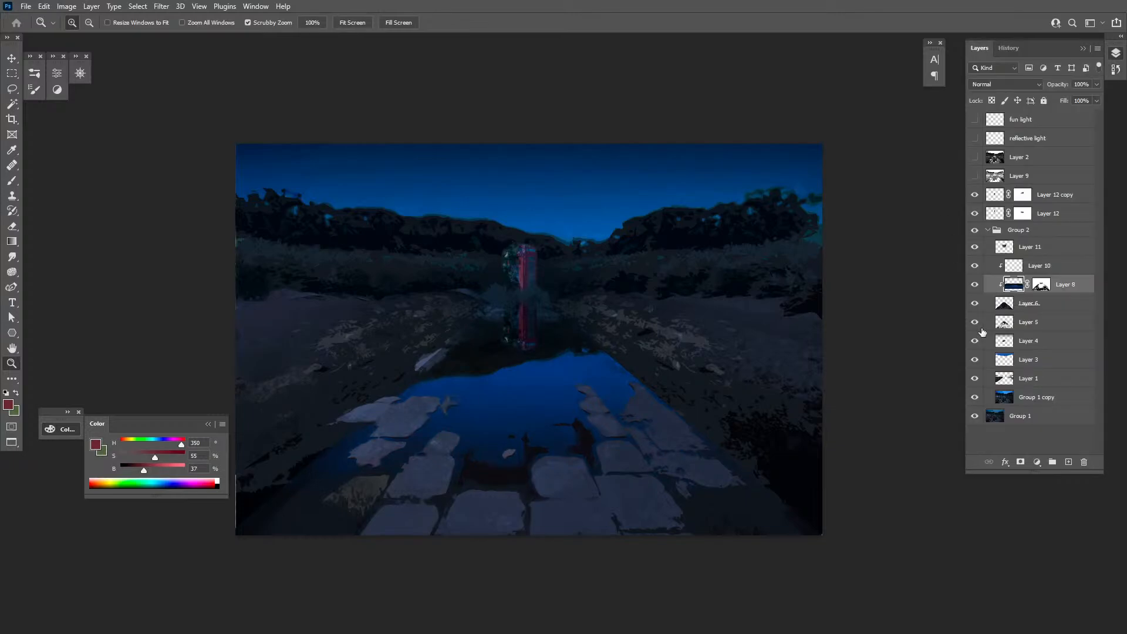
Add a layer above Group 2 and draw a linear dark-blue gradient (H 207, S 78, B 9) fading upward from the canvas's lower edge
{"action": "left_click", "coordinate": [989, 231]}
{"action": "left_click", "coordinate": [1073, 463]}
{"action": "key", "text": "g"}
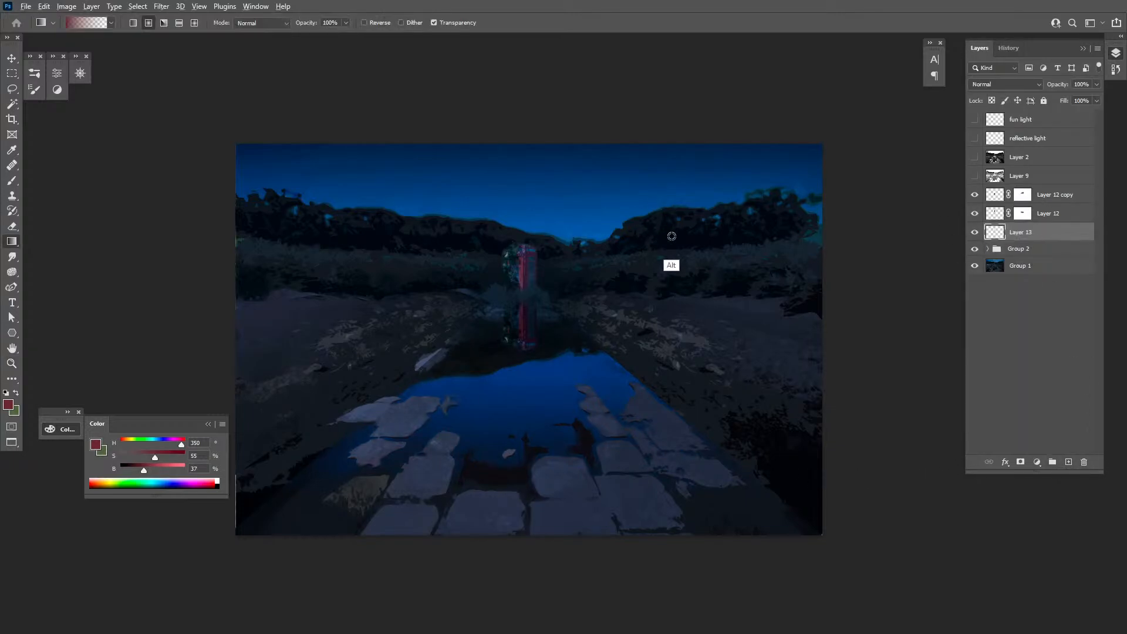
{"action": "left_click", "coordinate": [669, 263], "text": "alt"}
{"action": "left_click", "coordinate": [133, 23]}
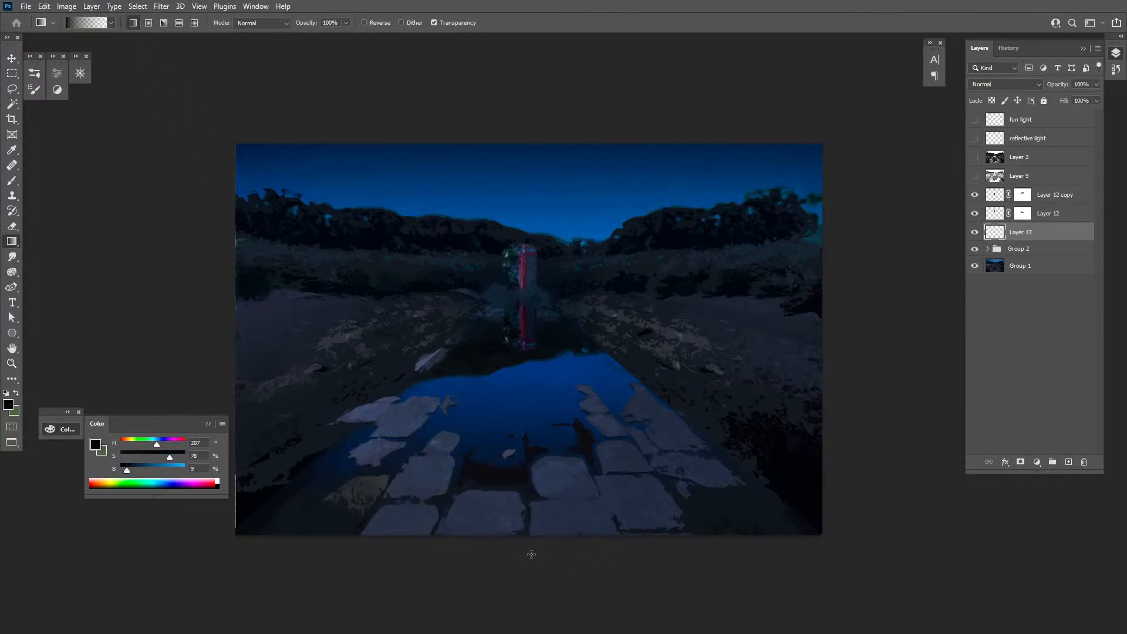
{"action": "left_click_drag", "start_coordinate": [521, 594], "coordinate": [535, 287]}
{"action": "key", "text": "ctrl+z"}
{"action": "left_click_drag", "start_coordinate": [663, 594], "coordinate": [653, 278]}
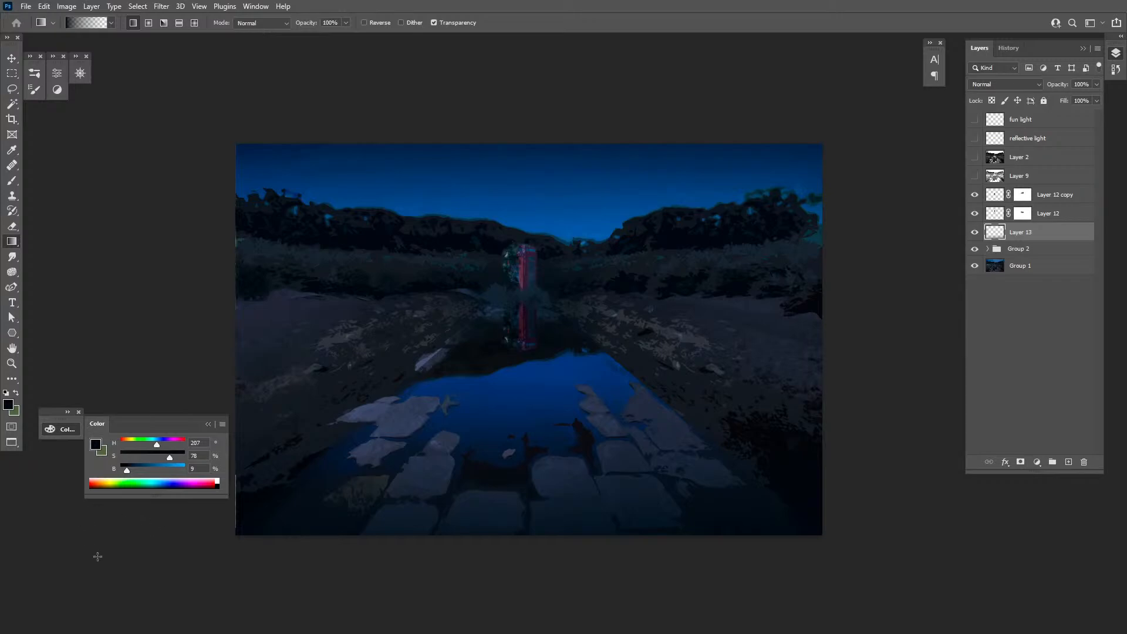
{"action": "left_click_drag", "start_coordinate": [863, 577], "coordinate": [662, 192]}
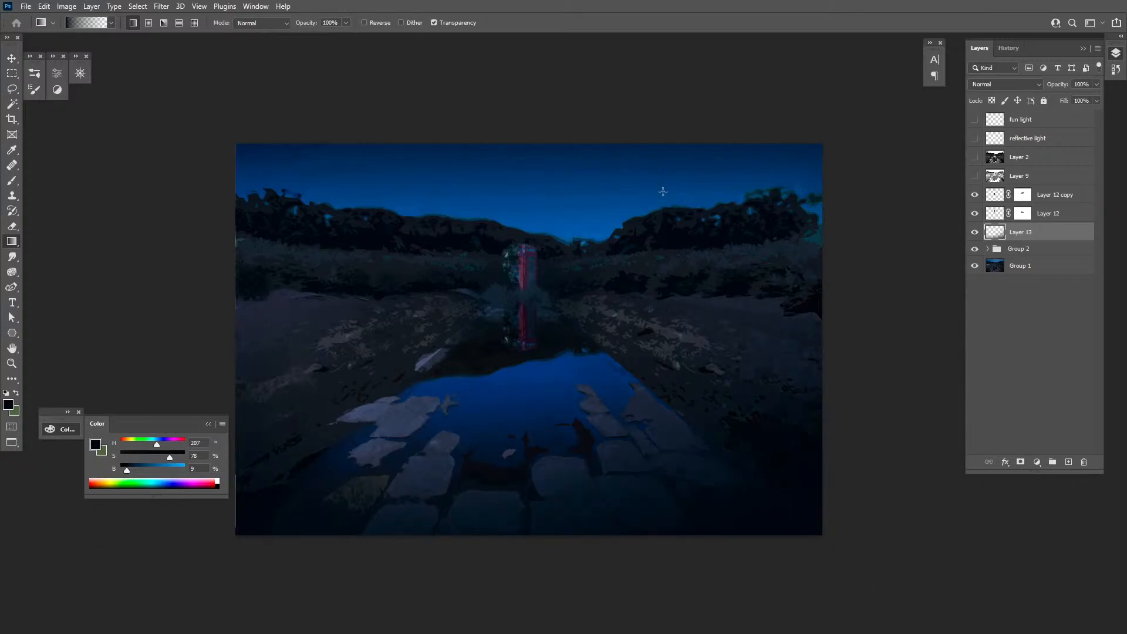
{"action": "key", "text": "ctrl+z"}
Set the gradient layer's opacity to 63% and compare the scene with that layer hidden and shown
{"action": "left_click", "coordinate": [974, 233]}
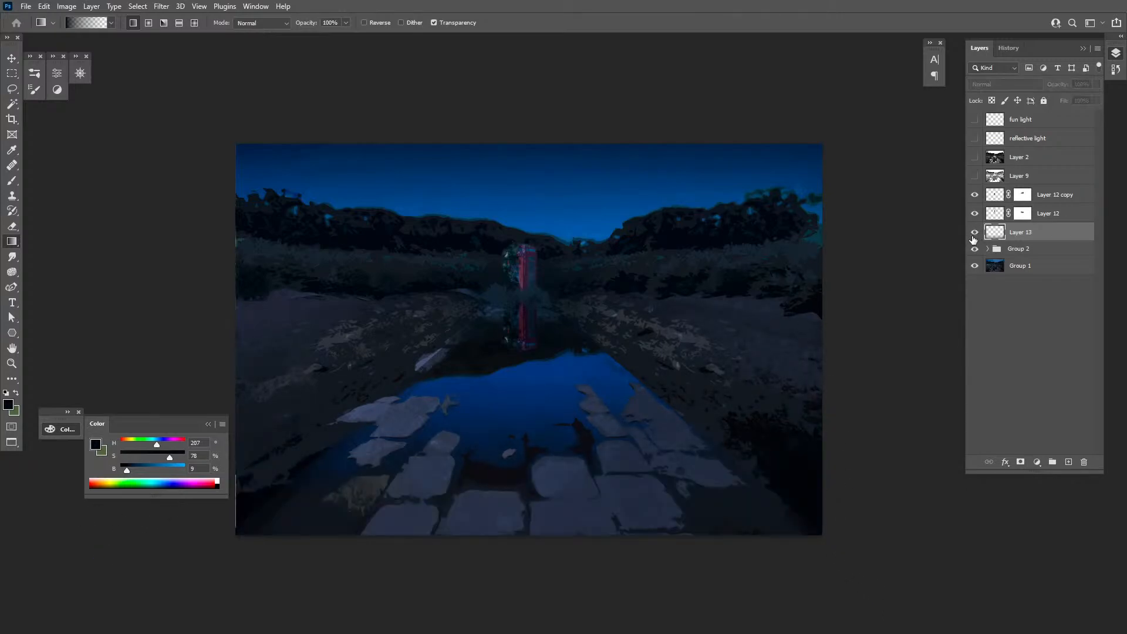
{"action": "left_click", "coordinate": [974, 233]}
{"action": "left_click", "coordinate": [1095, 85]}
{"action": "left_click_drag", "start_coordinate": [1083, 100], "coordinate": [1079, 100]}
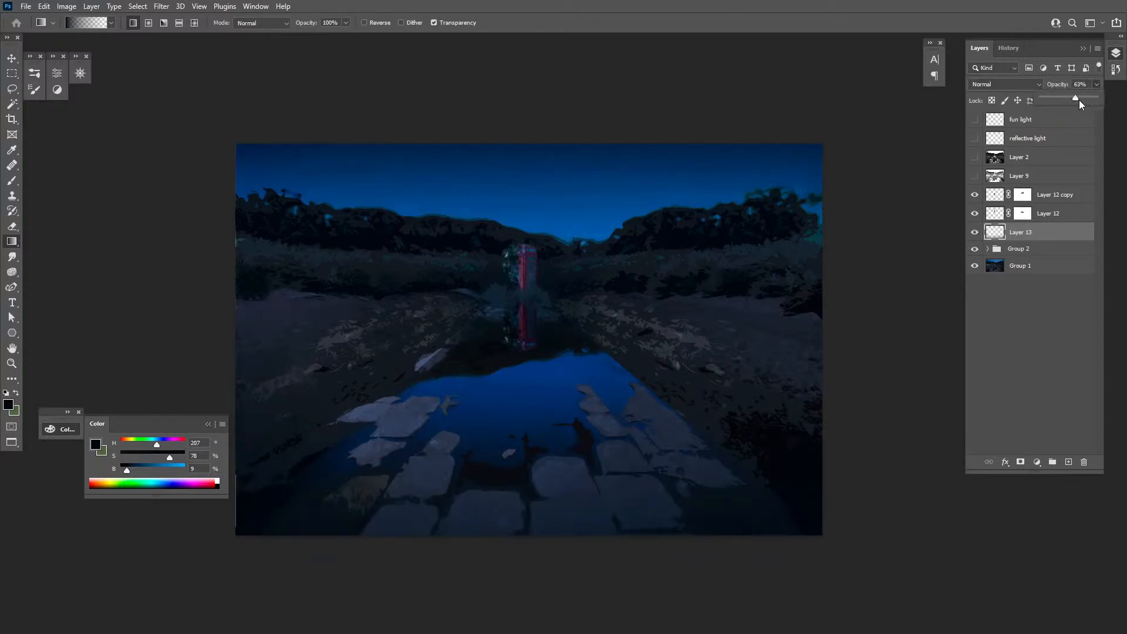
{"action": "left_click", "coordinate": [974, 233]}
{"action": "left_click", "coordinate": [974, 233]}
{"action": "left_click", "coordinate": [974, 233]}
{"action": "key", "text": "z"}
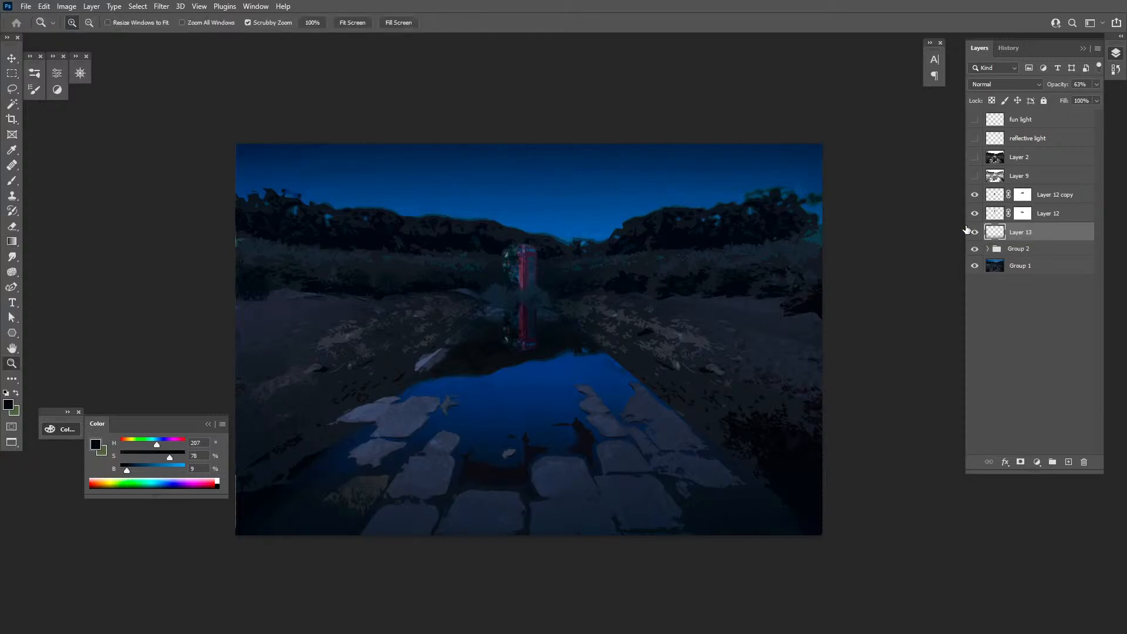
{"action": "left_click", "coordinate": [512, 347]}
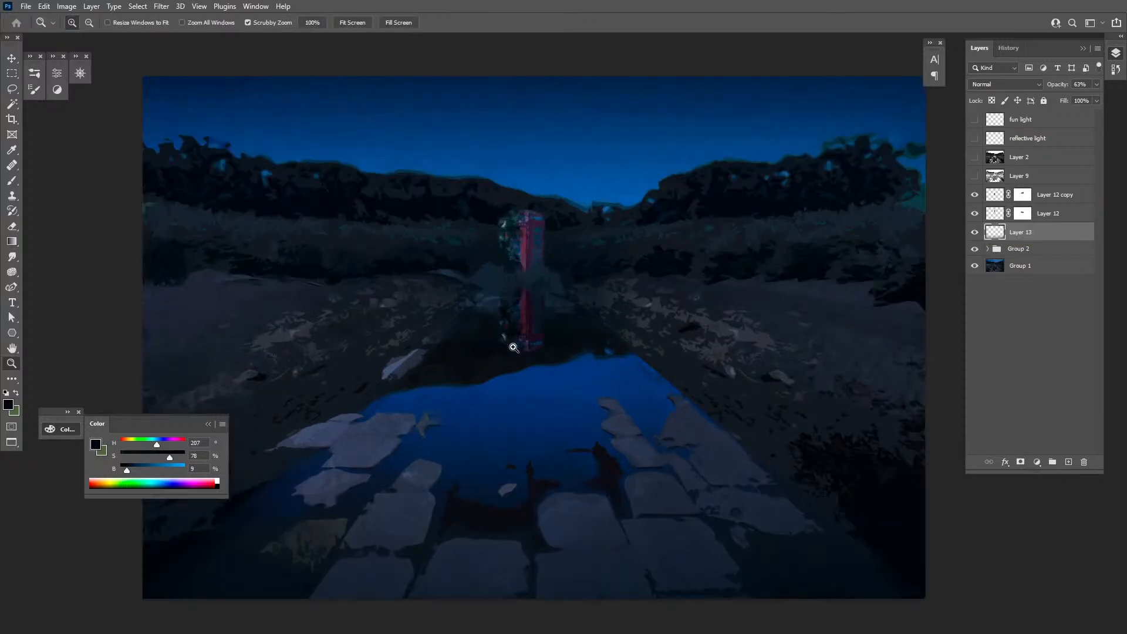
Examine the phone booth and its reflection up close and against the whole scene
{"action": "left_click", "coordinate": [515, 351]}
{"action": "left_click_drag", "start_coordinate": [575, 359], "coordinate": [575, 448]}
{"action": "left_click", "coordinate": [578, 318]}
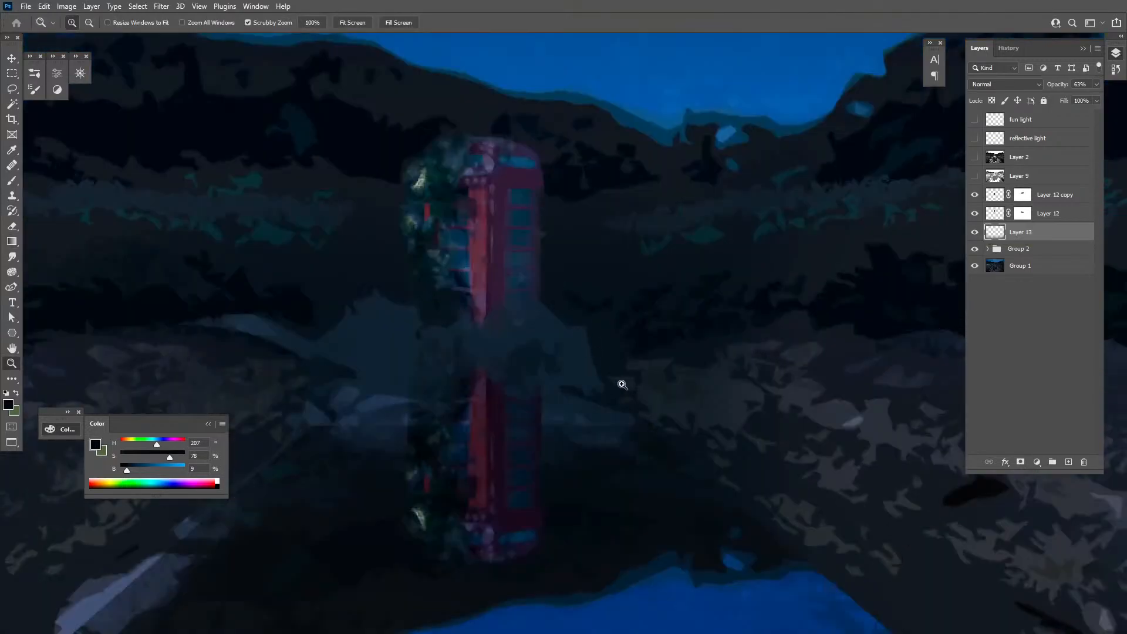
{"action": "left_click", "coordinate": [597, 388], "text": "alt"}
{"action": "left_click", "coordinate": [599, 388], "text": "alt"}
{"action": "left_click_drag", "start_coordinate": [629, 397], "coordinate": [630, 375]}
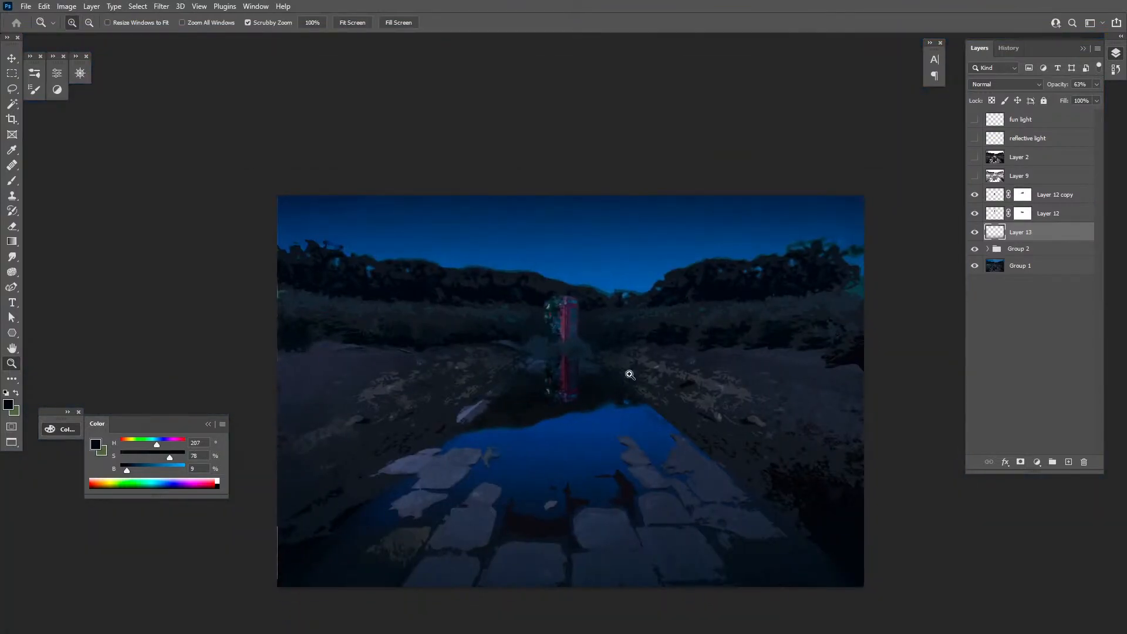
{"action": "left_click", "coordinate": [556, 324]}
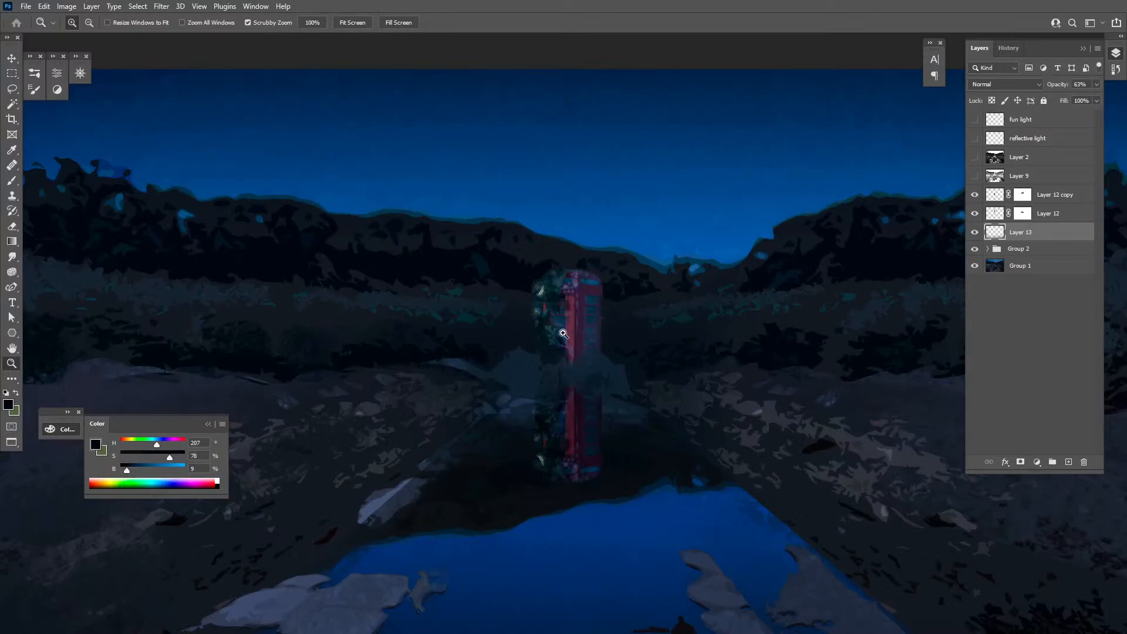
{"action": "left_click", "coordinate": [564, 334]}
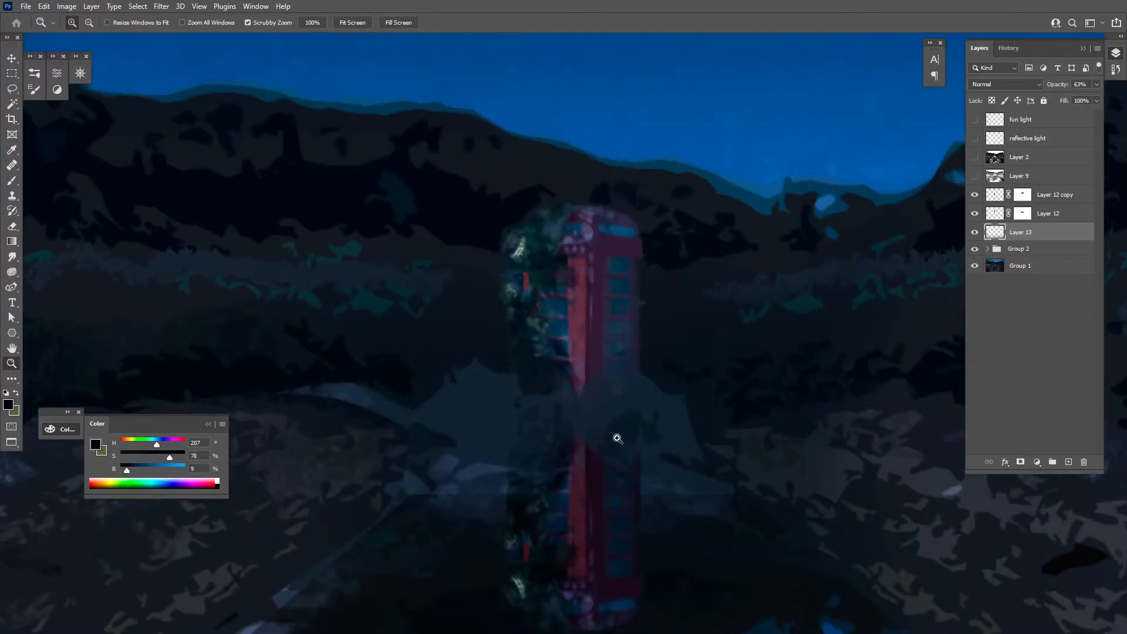
Group Layer 12 copy and Layer 12 as "tollboothy" and add an empty layer at the top of that group
{"action": "key", "text": "l"}
{"action": "left_click", "coordinate": [1054, 199]}
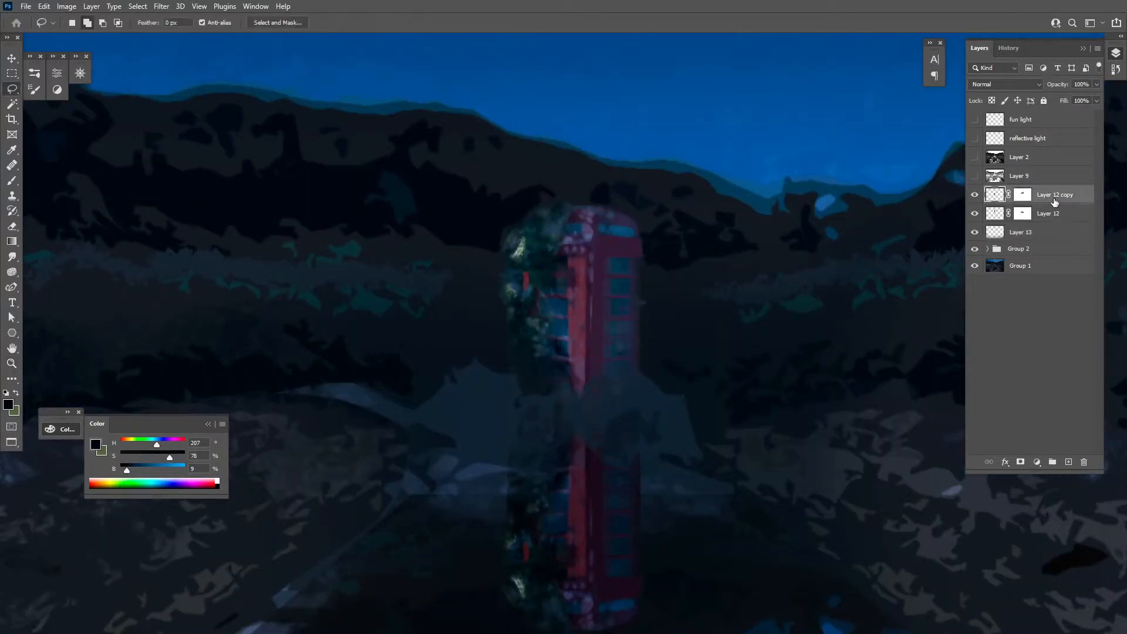
{"action": "left_click", "coordinate": [1050, 214], "text": "shift"}
{"action": "key", "text": "ctrl+g"}
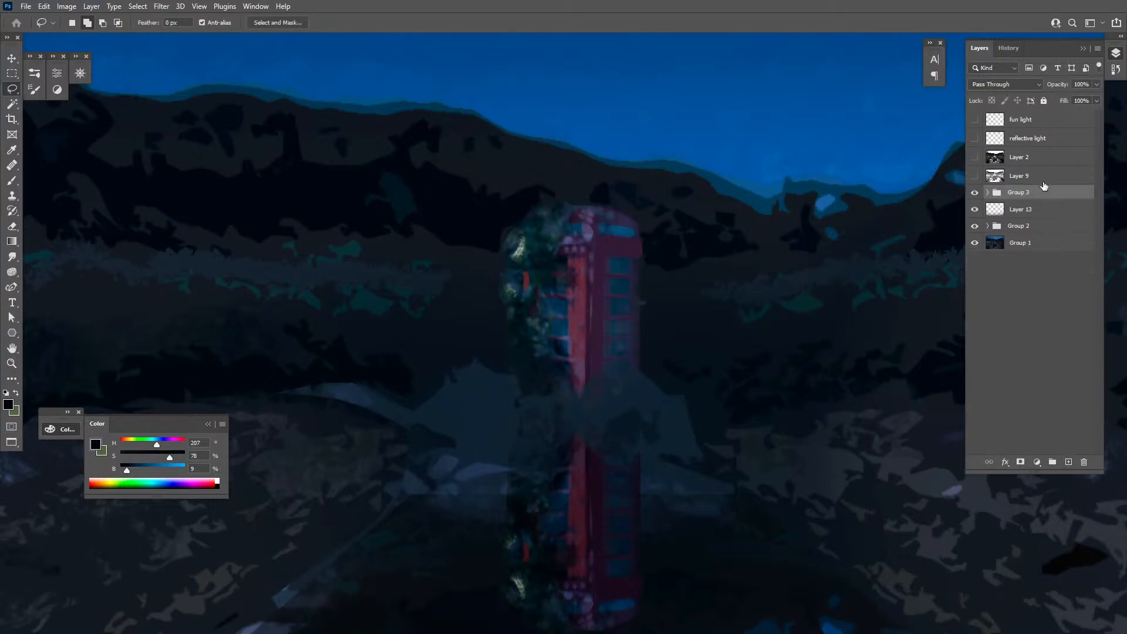
{"action": "double_click", "coordinate": [1020, 192]}
{"action": "key", "text": "Return"}
{"action": "left_click", "coordinate": [987, 192]}
{"action": "left_click", "coordinate": [1058, 216]}
{"action": "left_click", "coordinate": [1068, 462]}
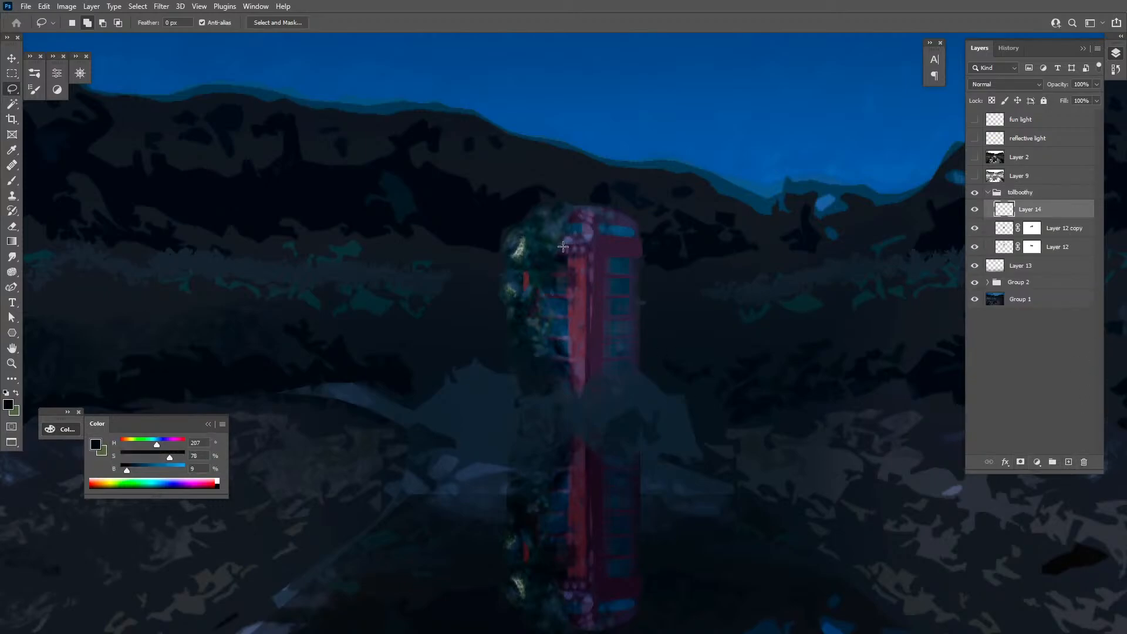
Outline the glass area of the booth's left face with the Polygonal Lasso, following the foliage edge
{"action": "key", "text": "shift+l"}
{"action": "left_click", "coordinate": [571, 376]}
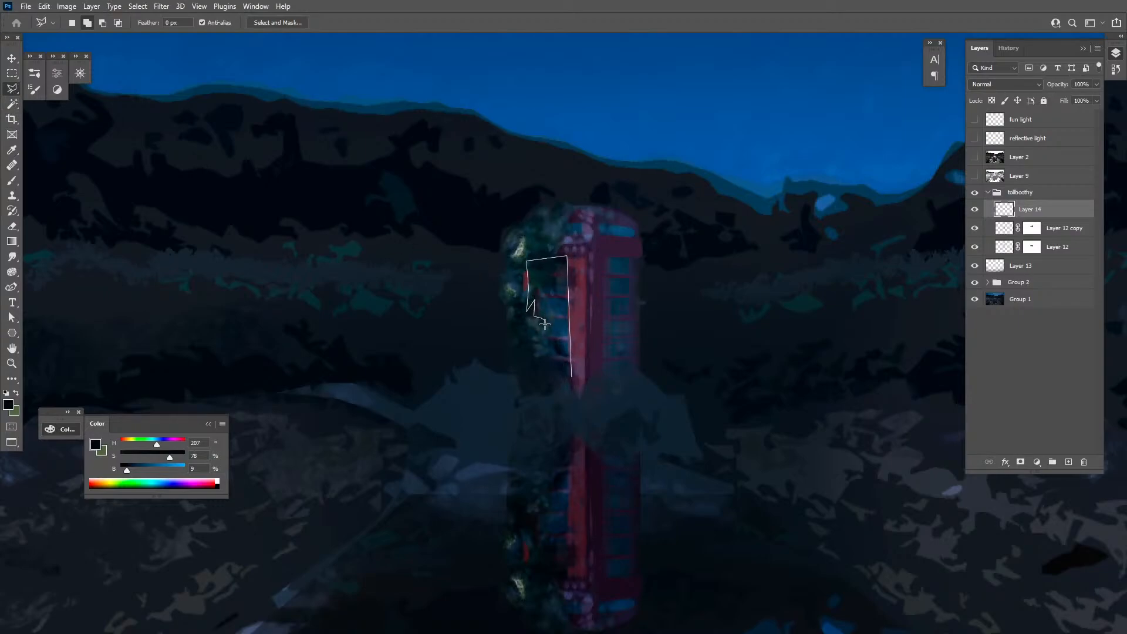
{"action": "left_click", "coordinate": [571, 379]}
Subtract four thin horizontal strips from the window selection to leave out the horizontal glazing bars
{"action": "left_click", "coordinate": [571, 283], "text": "alt"}
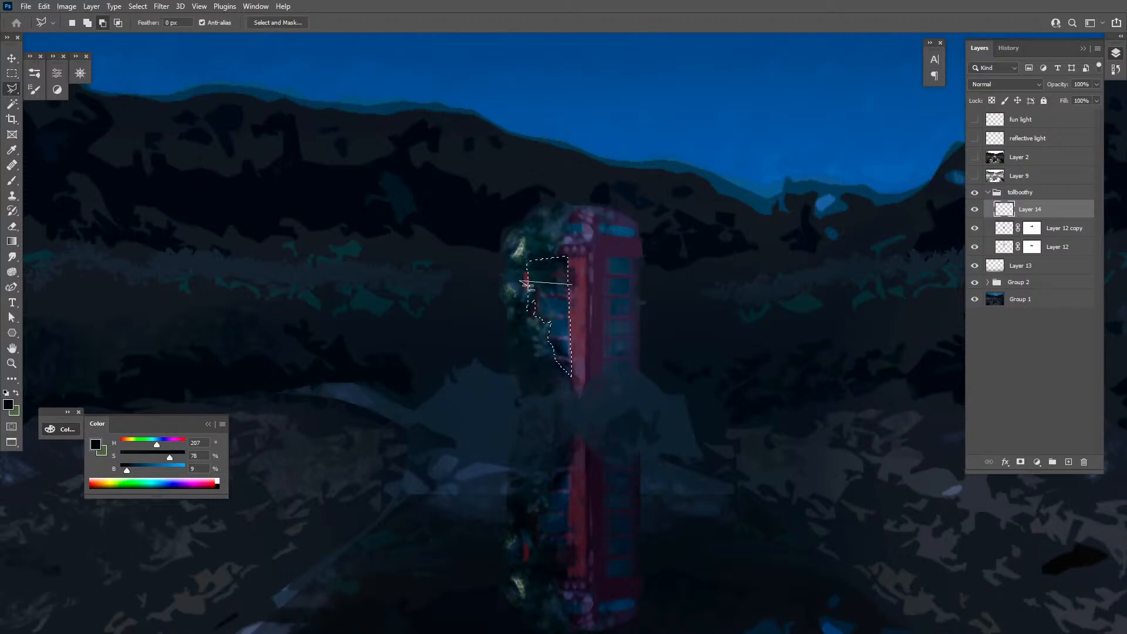
{"action": "left_click", "coordinate": [529, 286]}
{"action": "left_click", "coordinate": [575, 289]}
{"action": "left_click", "coordinate": [572, 285]}
{"action": "left_click", "coordinate": [573, 319], "text": "alt"}
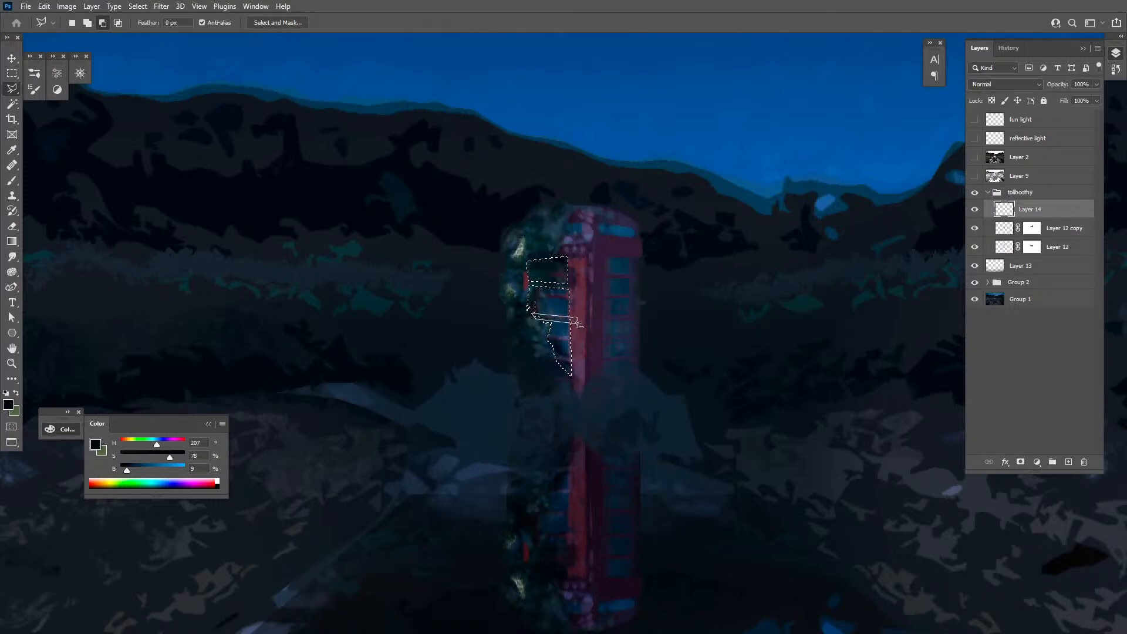
{"action": "left_click", "coordinate": [574, 320]}
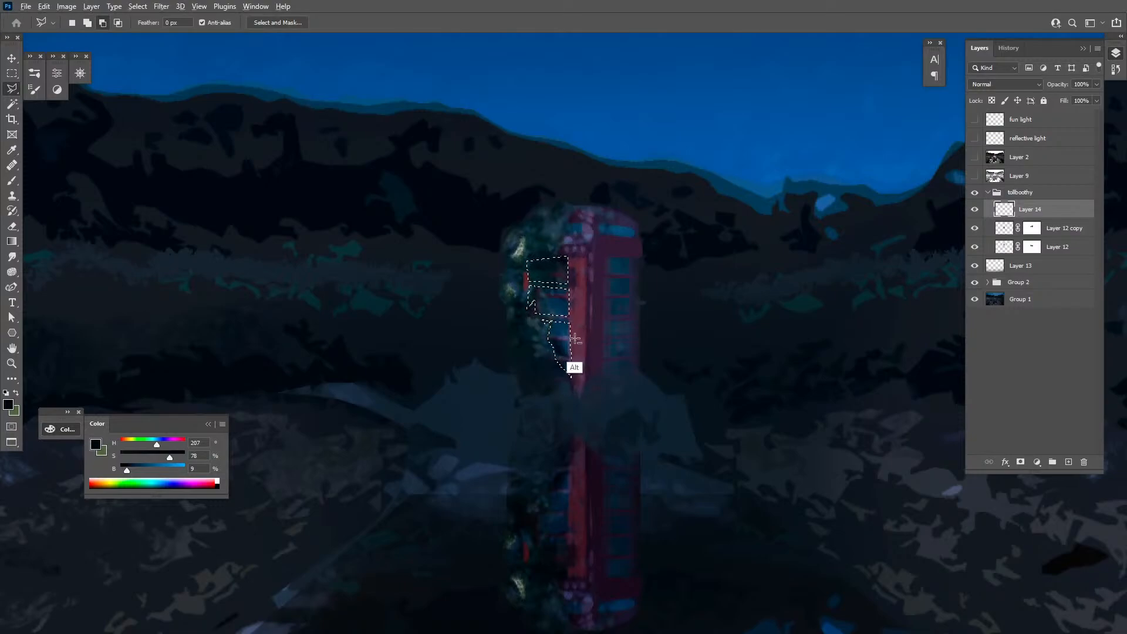
{"action": "left_click", "coordinate": [572, 338], "text": "alt"}
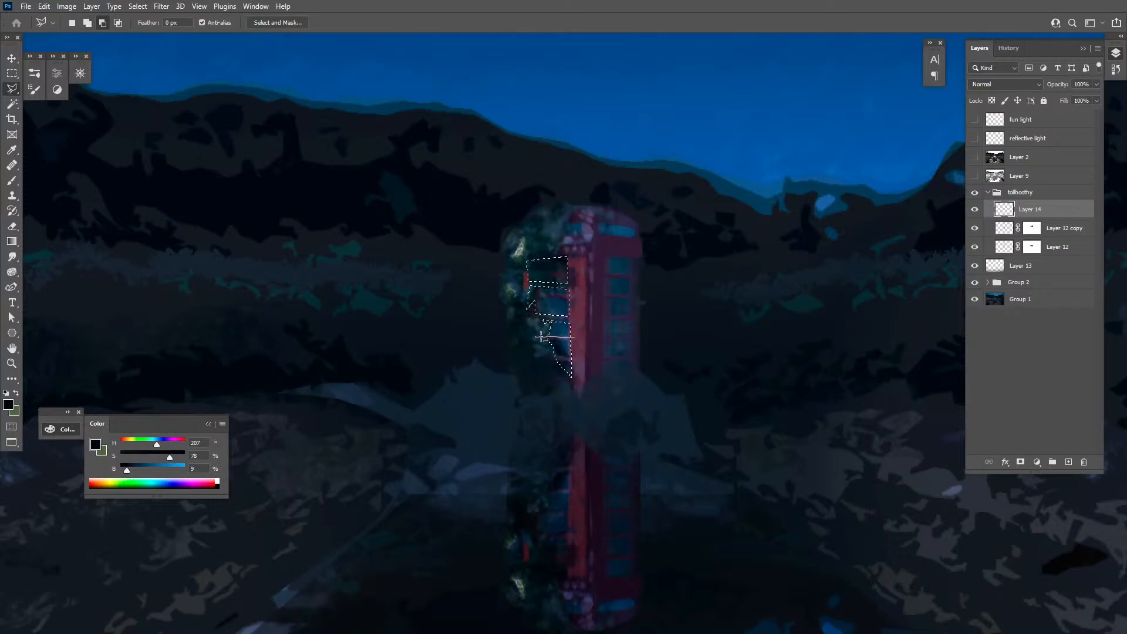
{"action": "left_click", "coordinate": [575, 340]}
{"action": "left_click", "coordinate": [576, 357], "text": "alt"}
{"action": "left_click", "coordinate": [577, 359]}
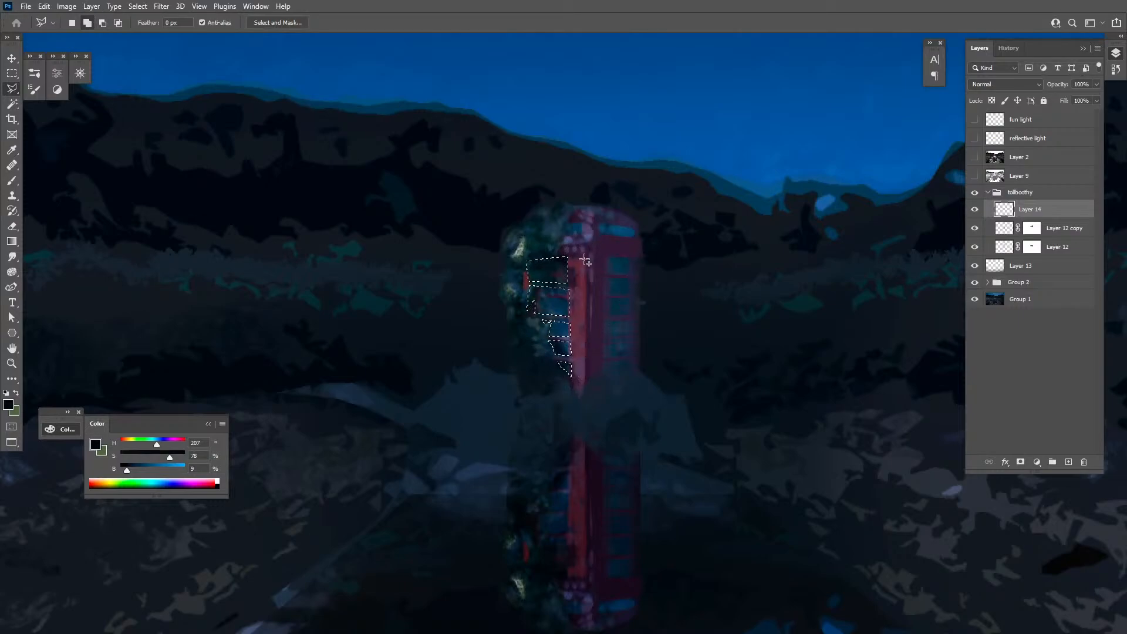
Subtract thin vertical strips from the window selection to leave out the vertical glazing bars
{"action": "left_click", "coordinate": [541, 259], "text": "alt"}
{"action": "left_click", "coordinate": [553, 359]}
{"action": "left_click", "coordinate": [543, 259]}
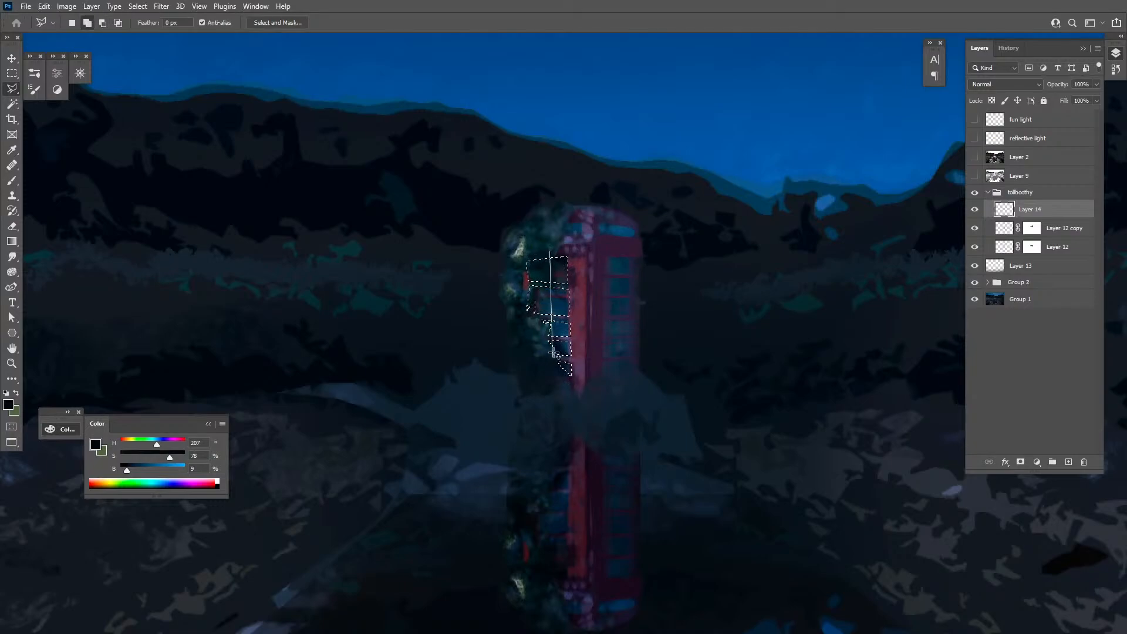
{"action": "left_click", "coordinate": [557, 259], "text": "alt"}
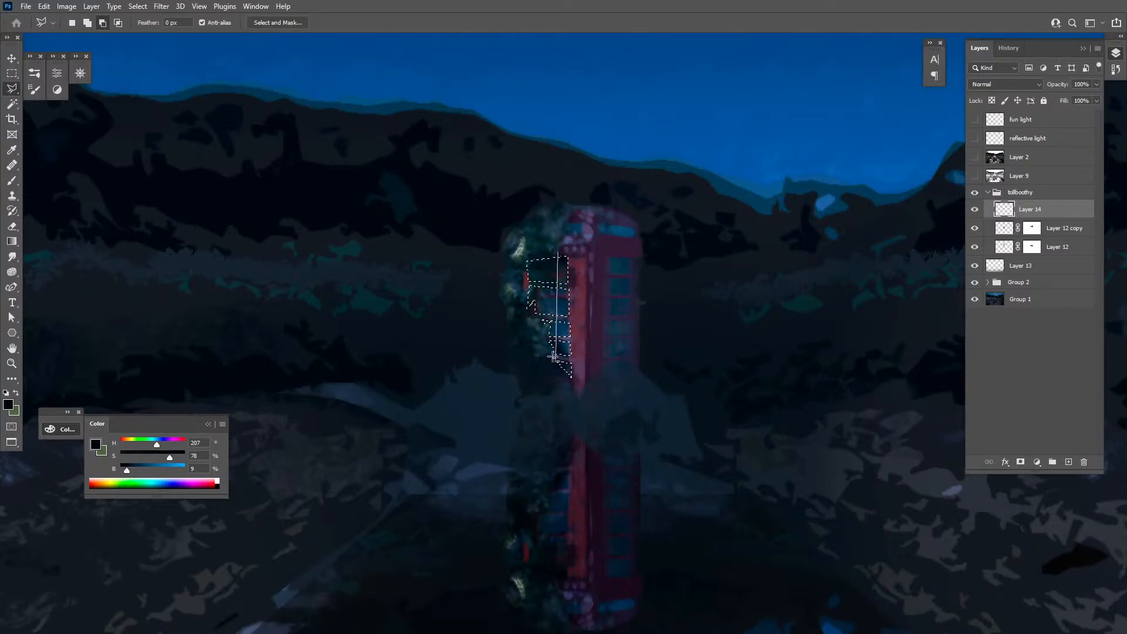
{"action": "left_click", "coordinate": [556, 252]}
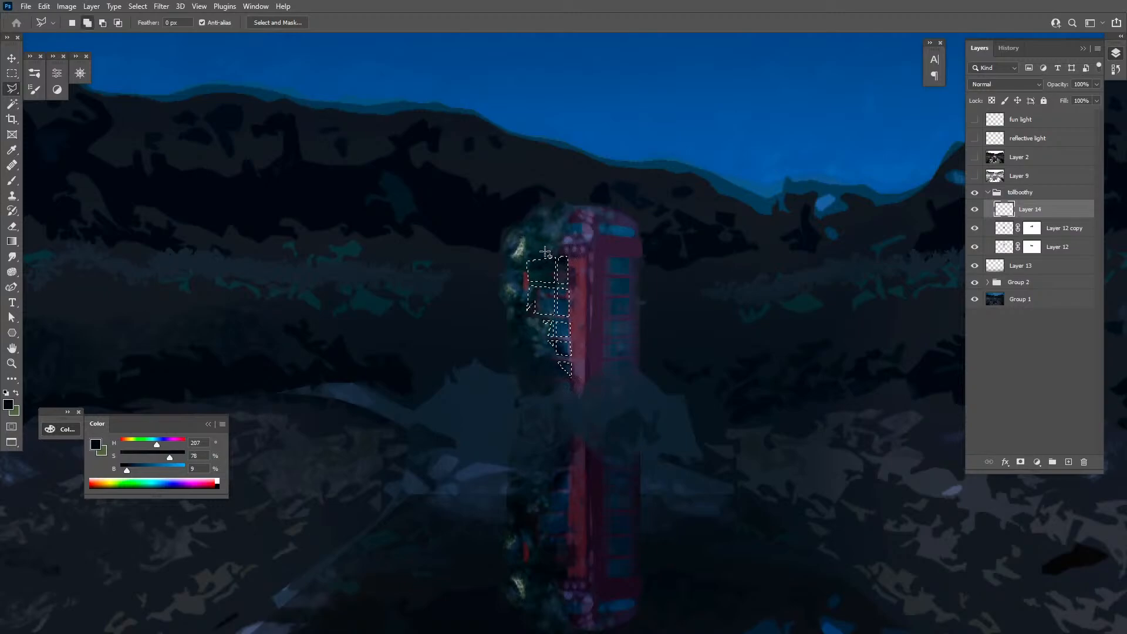
{"action": "left_click", "coordinate": [535, 249], "text": "alt"}
{"action": "left_click", "coordinate": [540, 322]}
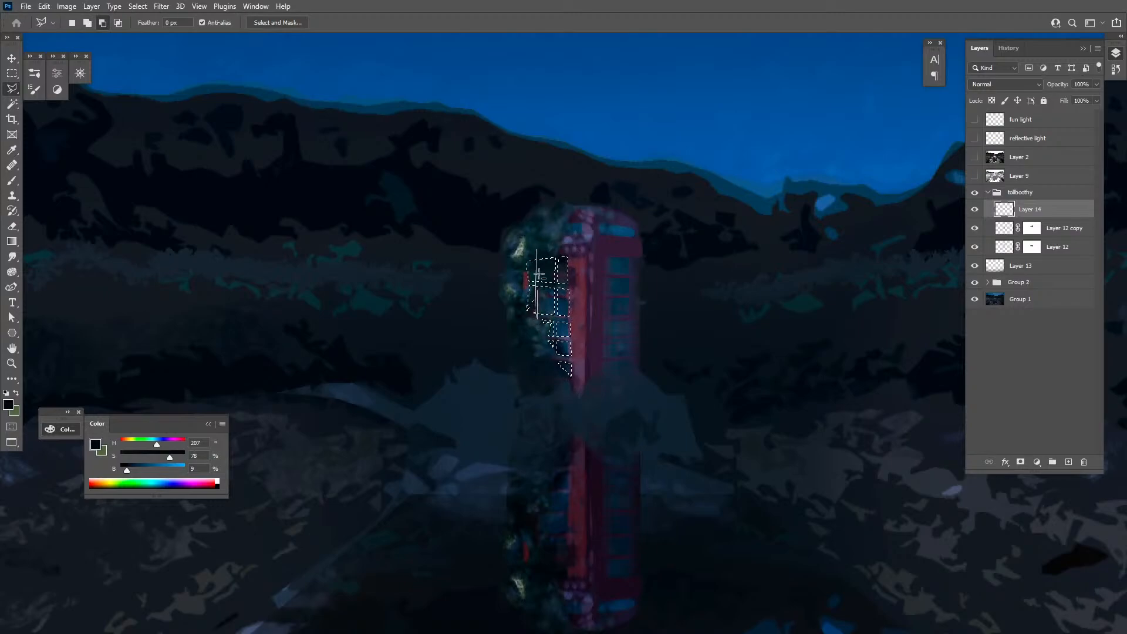
{"action": "left_click", "coordinate": [537, 250]}
Subtract irregular shapes from the upper edge of the window selection where the foliage overhangs the panes
{"action": "left_click", "coordinate": [560, 250], "text": "alt"}
{"action": "left_click", "coordinate": [530, 259]}
{"action": "left_click", "coordinate": [538, 245]}
{"action": "left_click", "coordinate": [554, 241]}
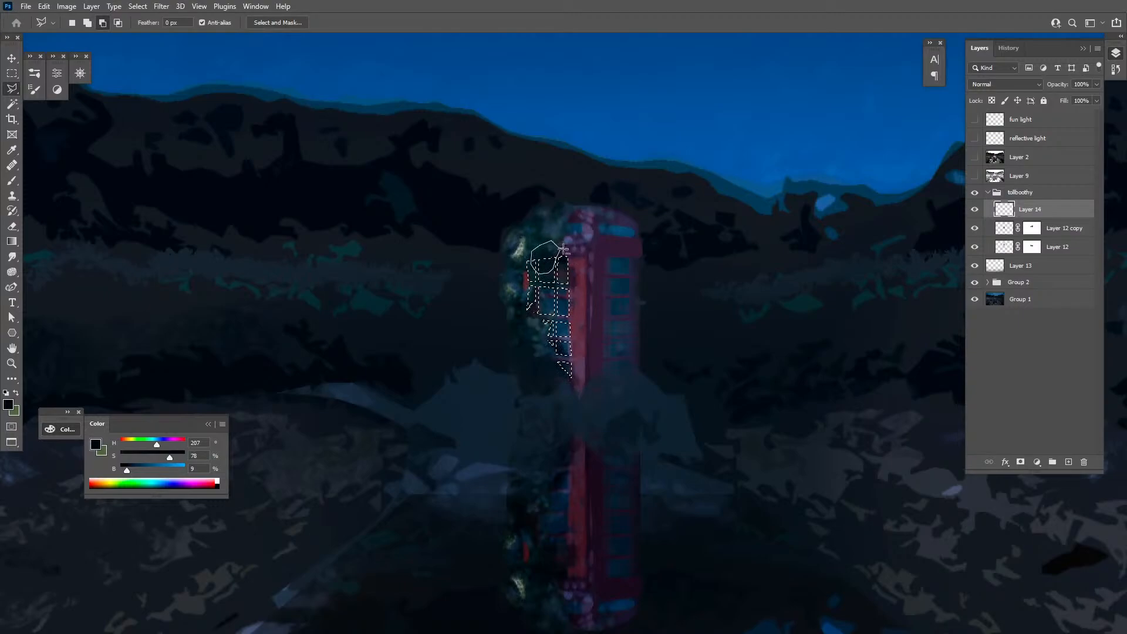
{"action": "left_click", "coordinate": [560, 250]}
{"action": "left_click", "coordinate": [573, 257], "text": "alt"}
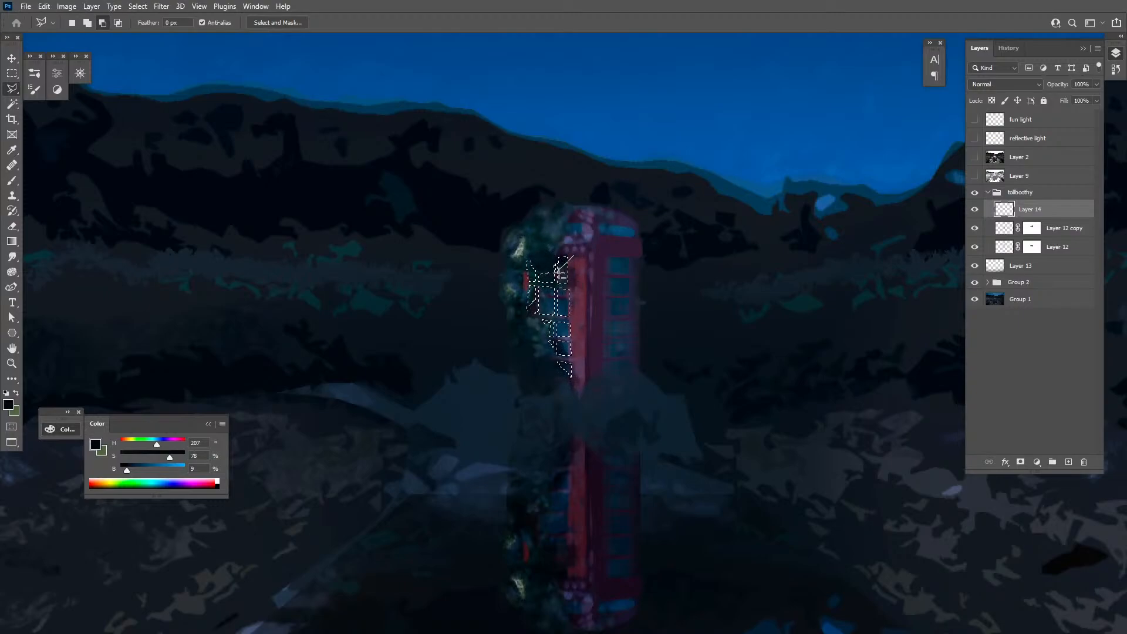
{"action": "left_click", "coordinate": [558, 273]}
{"action": "left_click", "coordinate": [577, 261]}
{"action": "left_click", "coordinate": [574, 256]}
Paint the selected panes yellow (H 58, S 52, B 74), deselect, and lighten the brush colour to H 58, S 35, B 84
{"action": "key", "text": "z"}
{"action": "left_click", "coordinate": [622, 378], "text": "alt"}
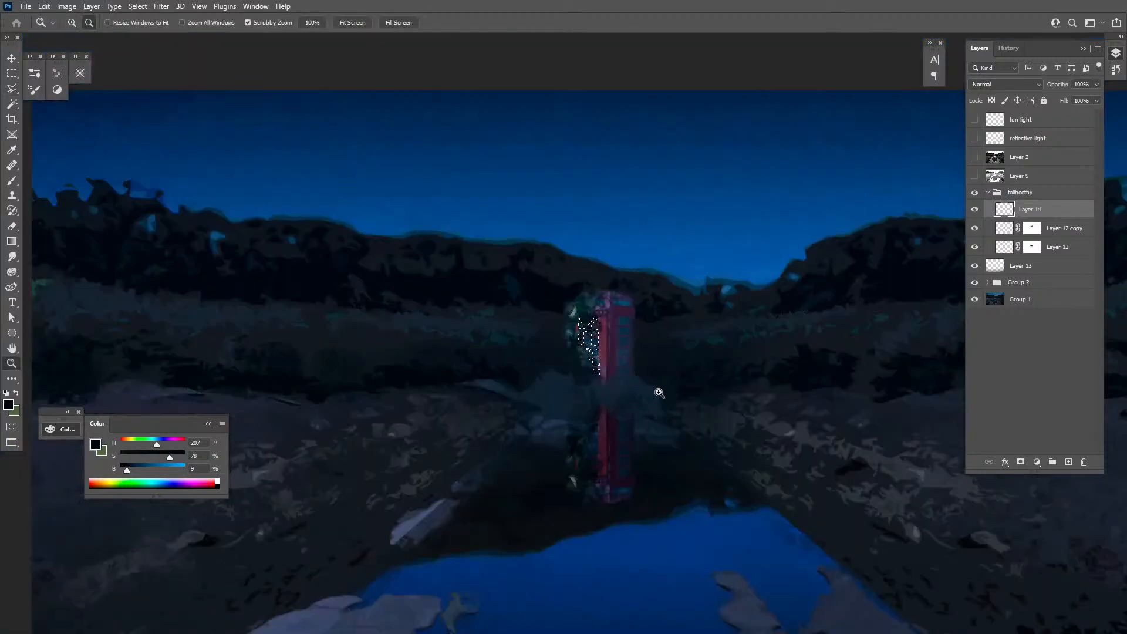
{"action": "key", "text": "b"}
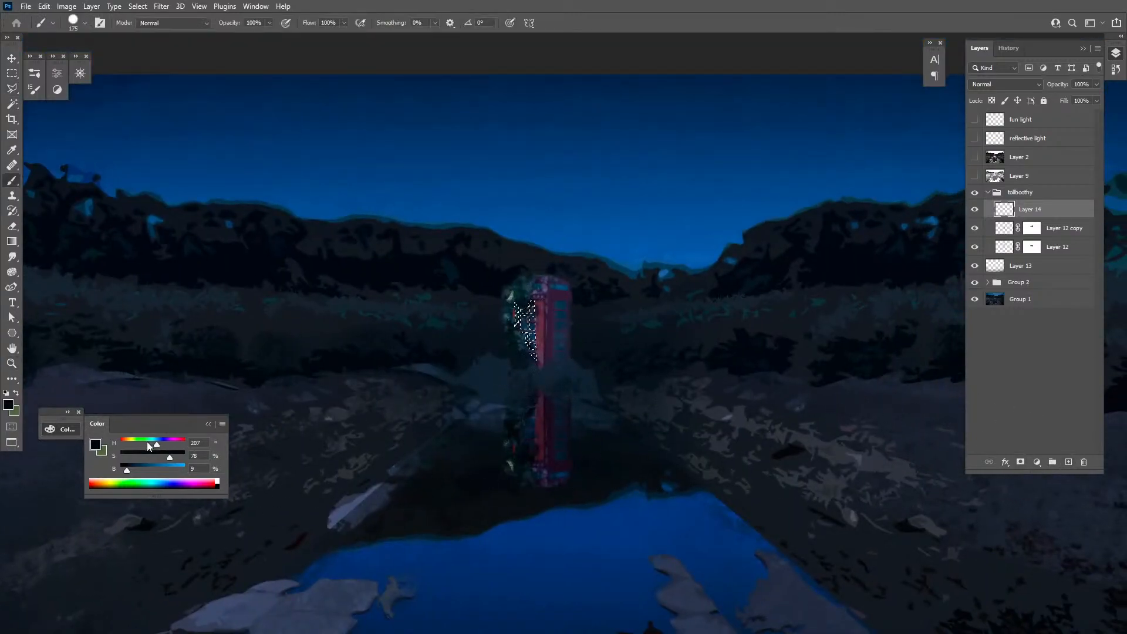
{"action": "mouse_move", "coordinate": [147, 444]}
{"action": "left_mouse_down"}
{"action": "mouse_move", "coordinate": [131, 444]}
{"action": "mouse_move", "coordinate": [166, 467]}
{"action": "mouse_move", "coordinate": [153, 458]}
{"action": "left_mouse_up"}
{"action": "left_click_drag", "start_coordinate": [535, 302], "coordinate": [537, 352]}
{"action": "key", "text": "ctrl+d"}
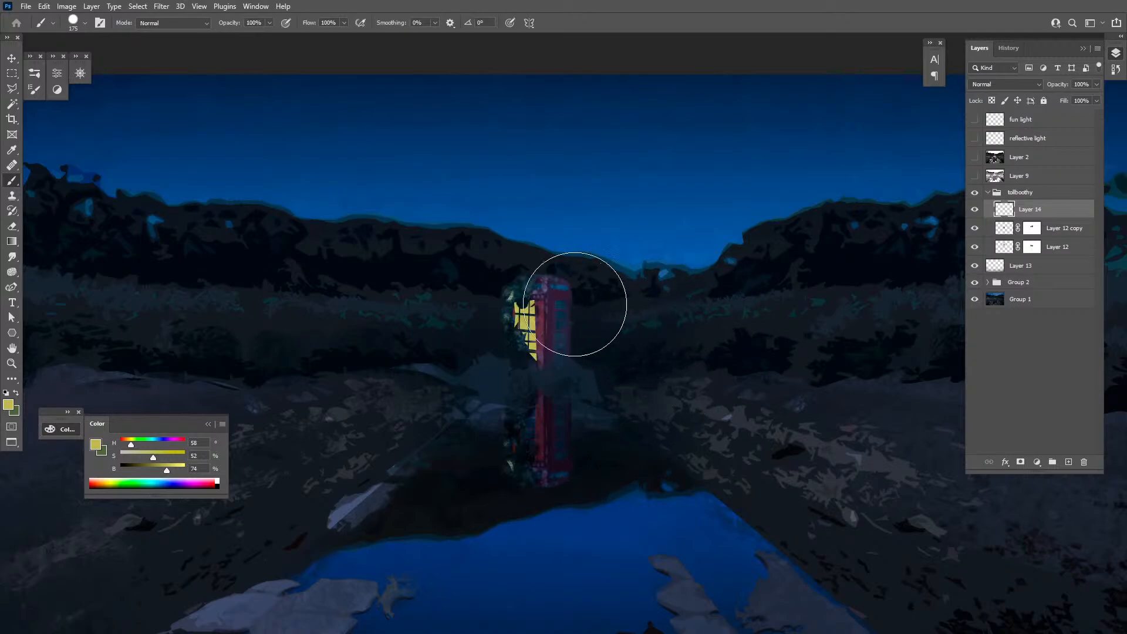
{"action": "left_click", "coordinate": [165, 458]}
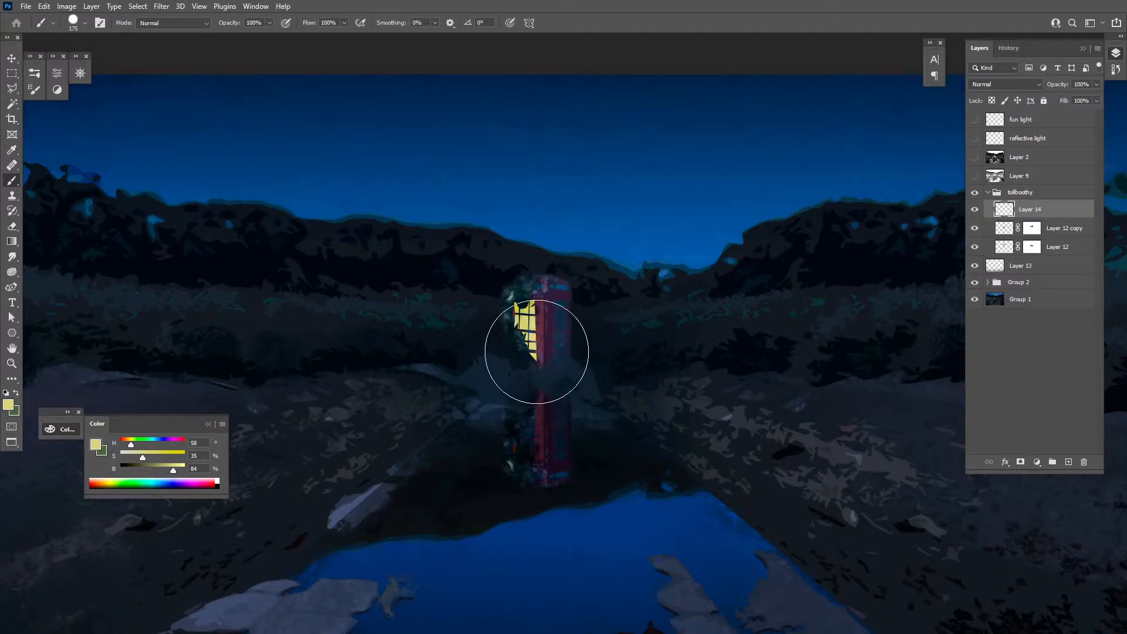
Lasso and delete thin vertical strips of yellow between the panes to define the window's vertical glazing bars
{"action": "key", "text": "z"}
{"action": "left_click", "coordinate": [612, 403], "text": "alt"}
{"action": "left_click", "coordinate": [613, 404], "text": "alt"}
{"action": "left_click_drag", "start_coordinate": [624, 433], "coordinate": [616, 396]}
{"action": "left_click", "coordinate": [578, 328]}
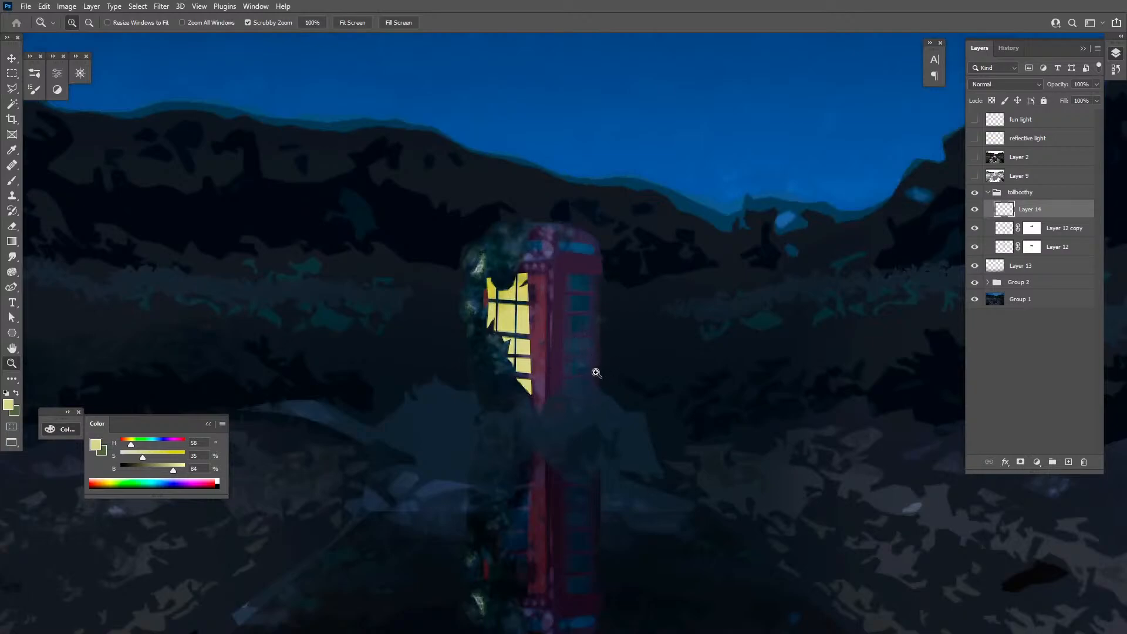
{"action": "key", "text": "l"}
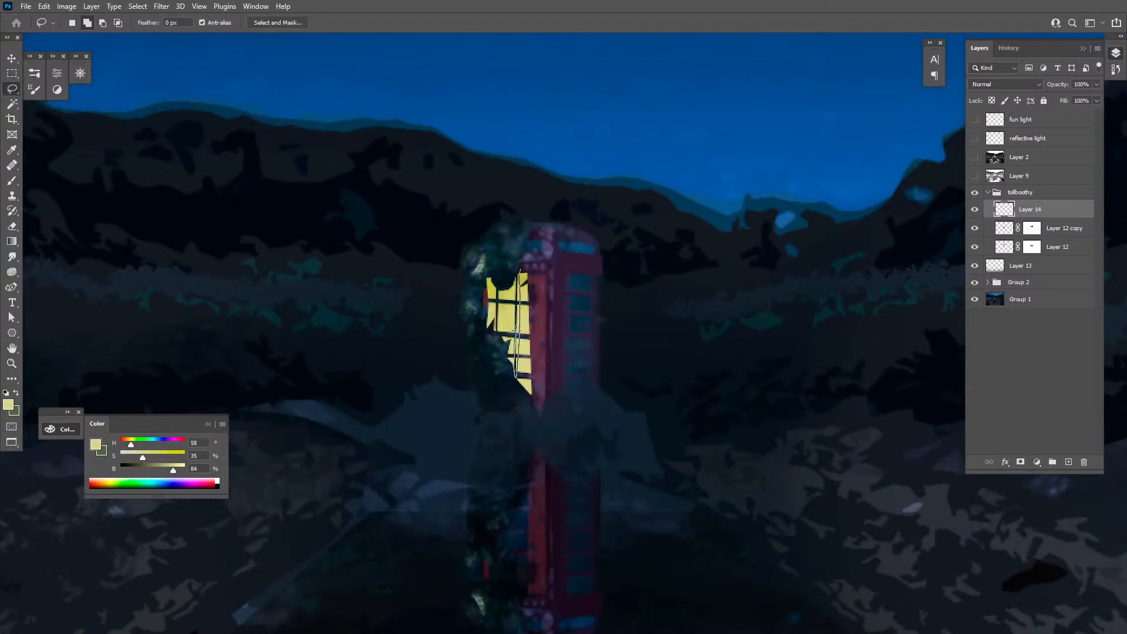
{"action": "left_click_drag", "start_coordinate": [516, 296], "coordinate": [516, 259]}
{"action": "key", "text": "Delete"}
{"action": "key", "text": "ctrl+d"}
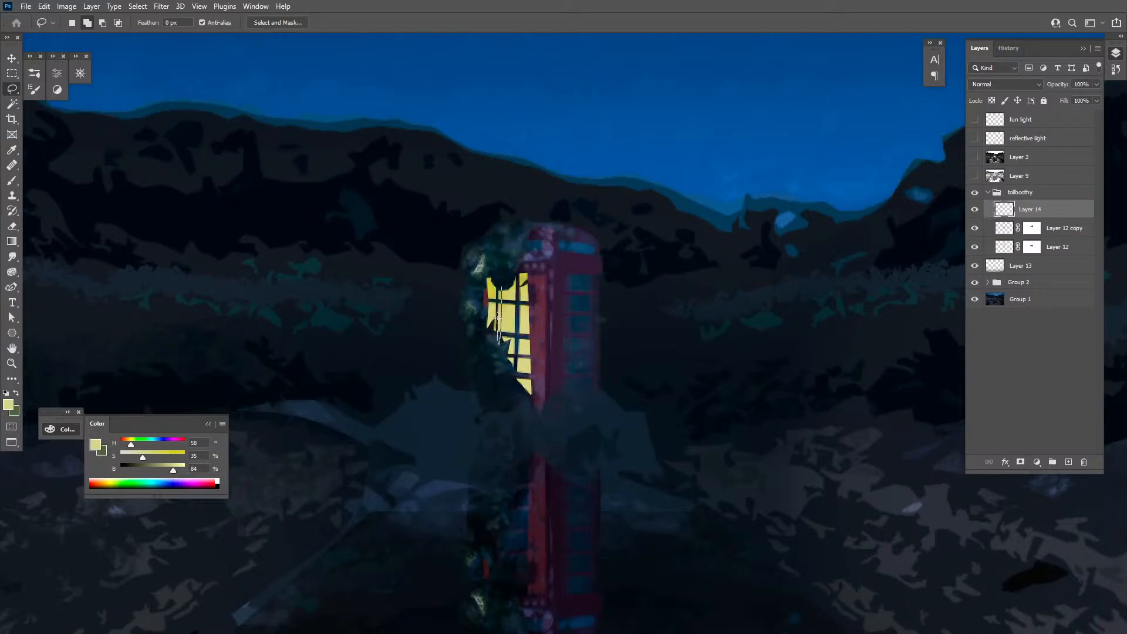
Examine the lit booth window against the whole scene and again up close
{"action": "key", "text": "z"}
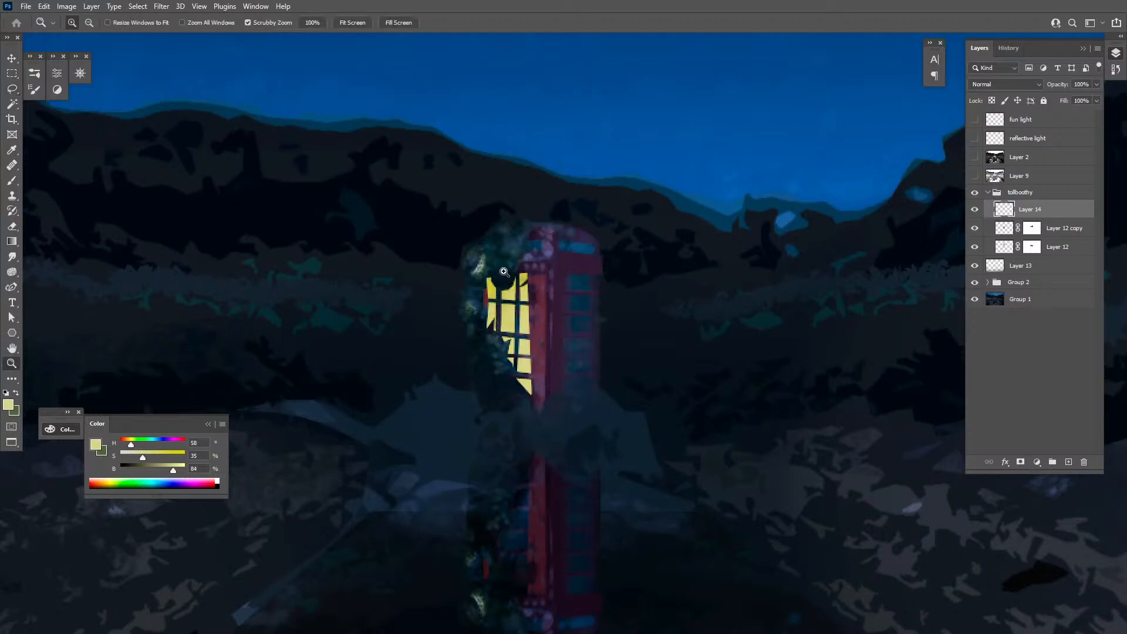
{"action": "left_click", "coordinate": [578, 382], "text": "alt"}
{"action": "left_click", "coordinate": [578, 382], "text": "alt"}
{"action": "left_click", "coordinate": [578, 382], "text": "alt"}
{"action": "left_click_drag", "start_coordinate": [675, 463], "coordinate": [647, 398]}
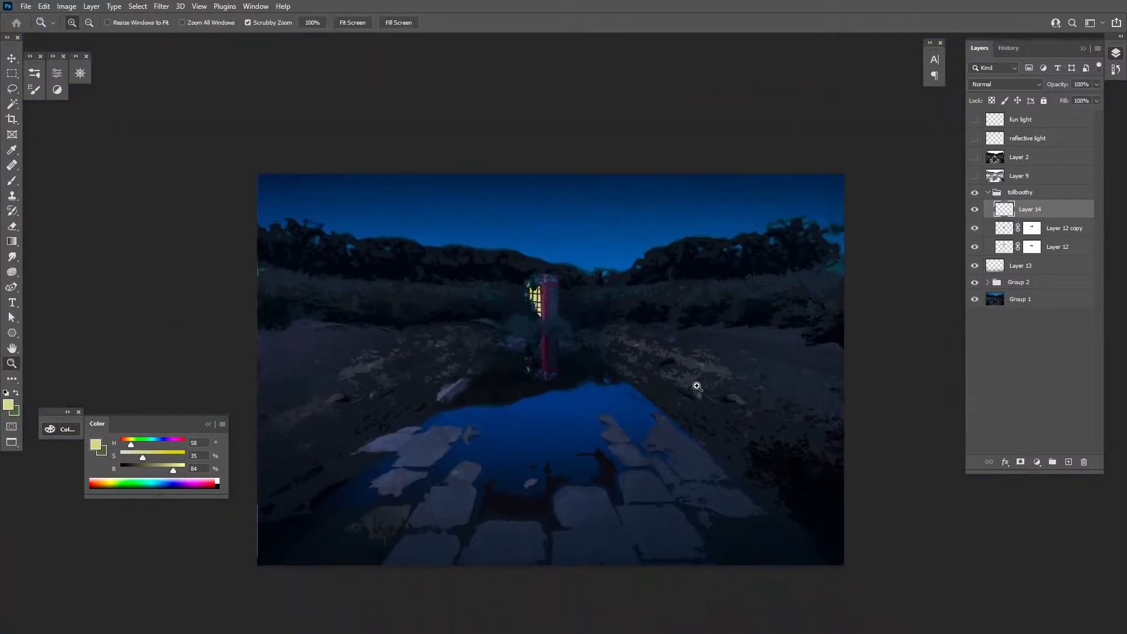
{"action": "left_click", "coordinate": [571, 320]}
{"action": "left_click", "coordinate": [584, 382]}
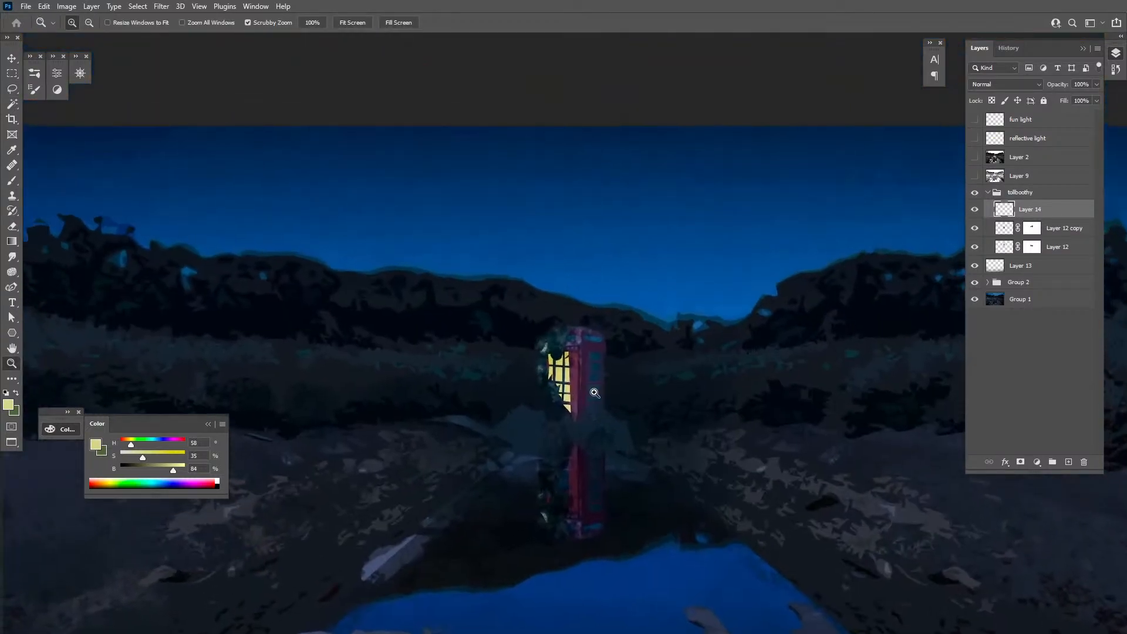
{"action": "left_click", "coordinate": [594, 393]}
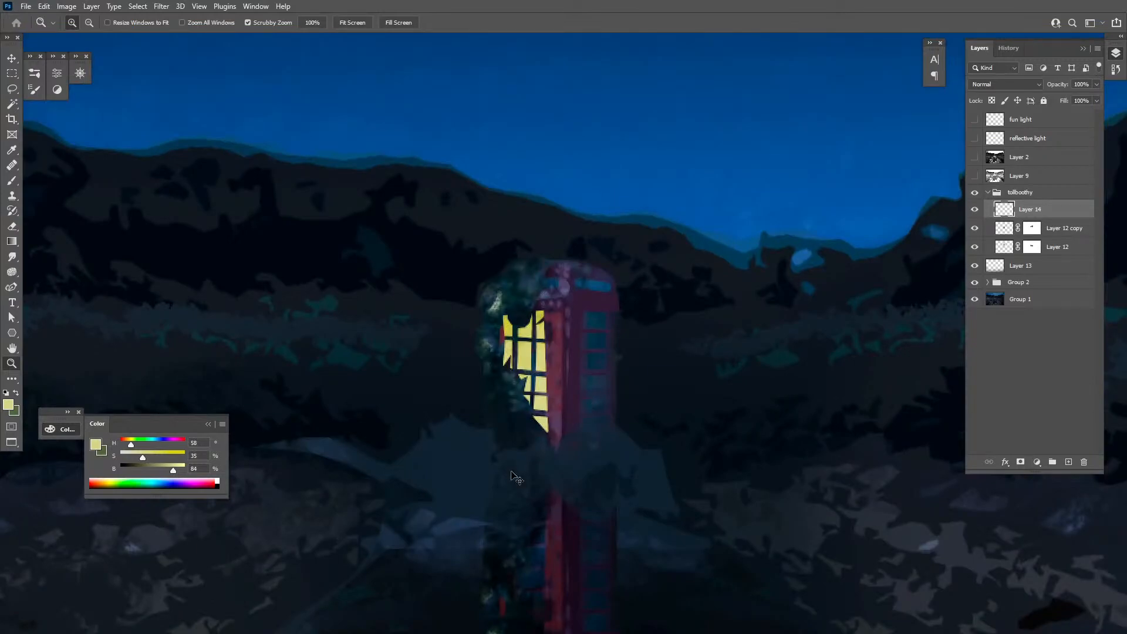
Duplicate the lit panes of Layer 14 and flip, narrow and skew the copy to fit the booth's right face
{"action": "key", "text": "ctrl+j"}
{"action": "key", "text": "v"}
{"action": "key", "text": "ctrl+t"}
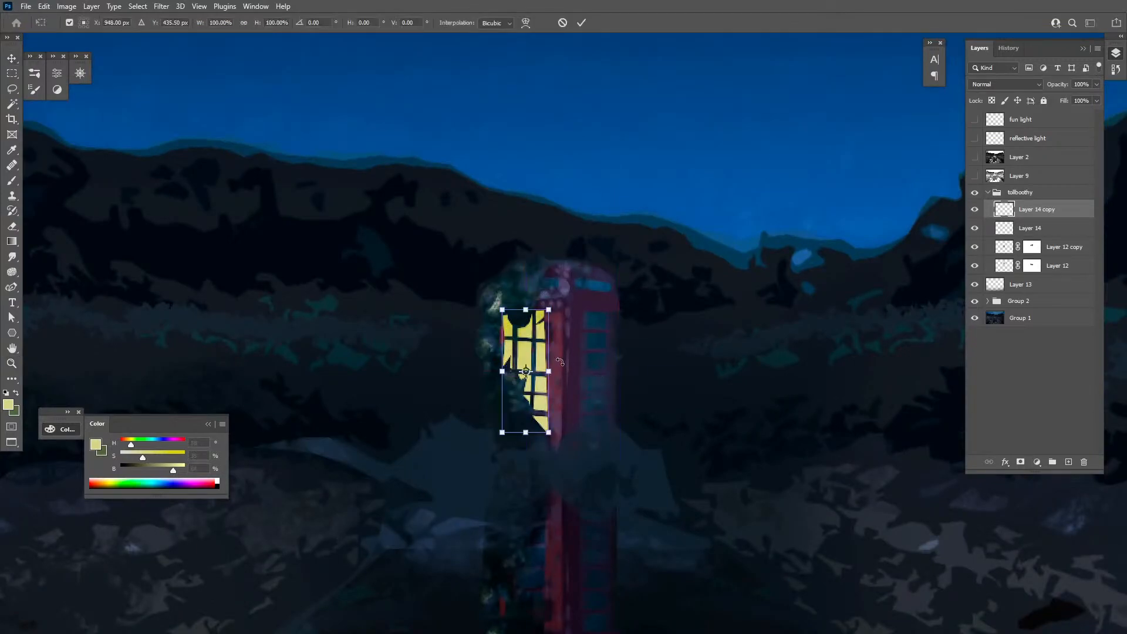
{"action": "left_click_drag", "start_coordinate": [502, 371], "coordinate": [595, 371]}
{"action": "left_click_drag", "start_coordinate": [569, 399], "coordinate": [601, 429]}
{"action": "left_click_drag", "start_coordinate": [624, 358], "coordinate": [608, 362]}
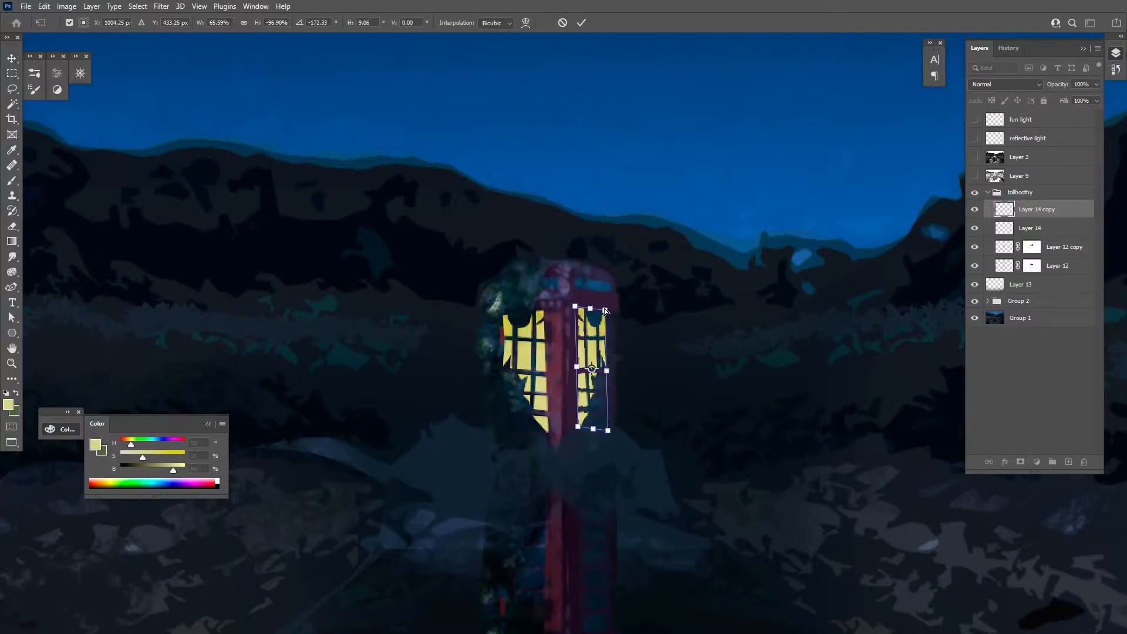
{"action": "left_click_drag", "start_coordinate": [604, 309], "coordinate": [605, 301]}
{"action": "key", "text": "Return"}
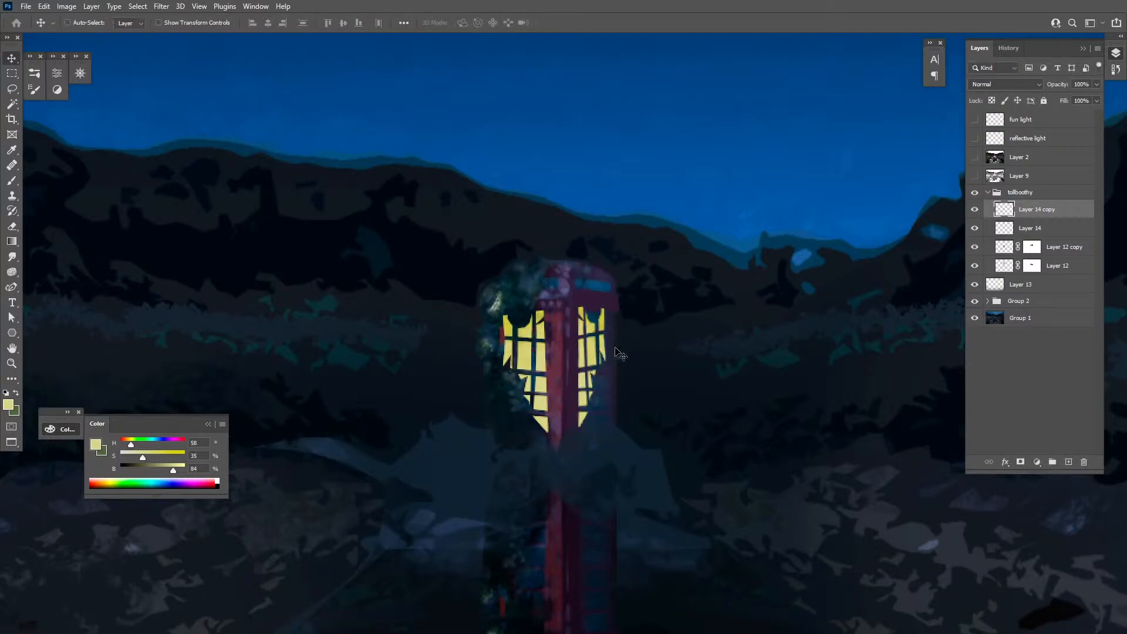
Paint a small lassoed yellow patch beside the right-face windows and delete a thin strip of yellow along their inner edge
{"action": "key", "text": "l"}
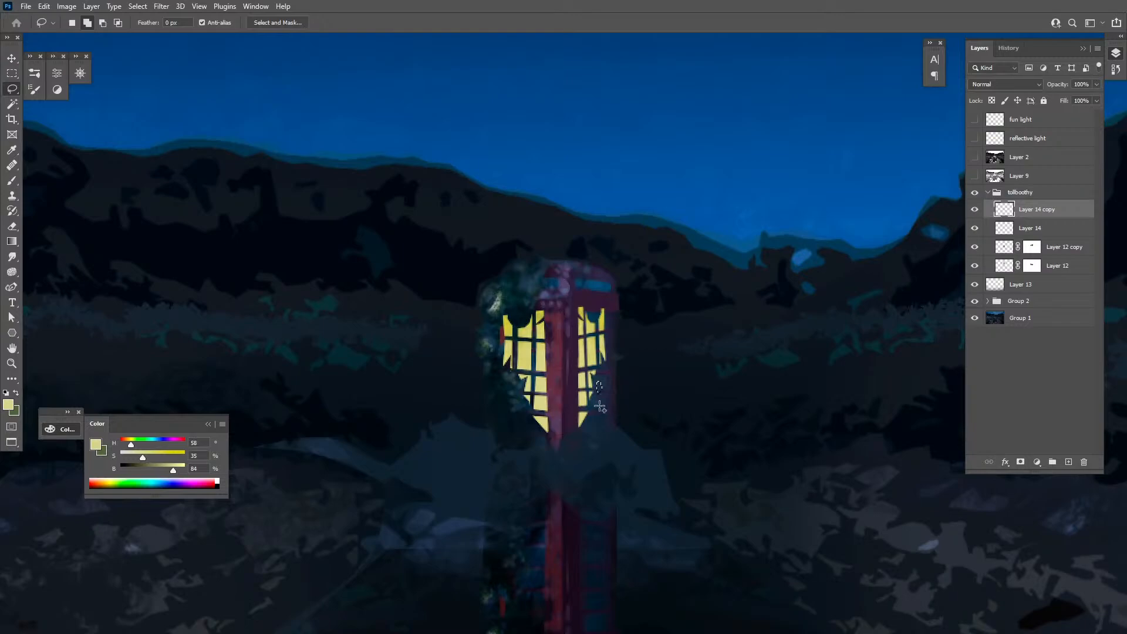
{"action": "key", "text": "b"}
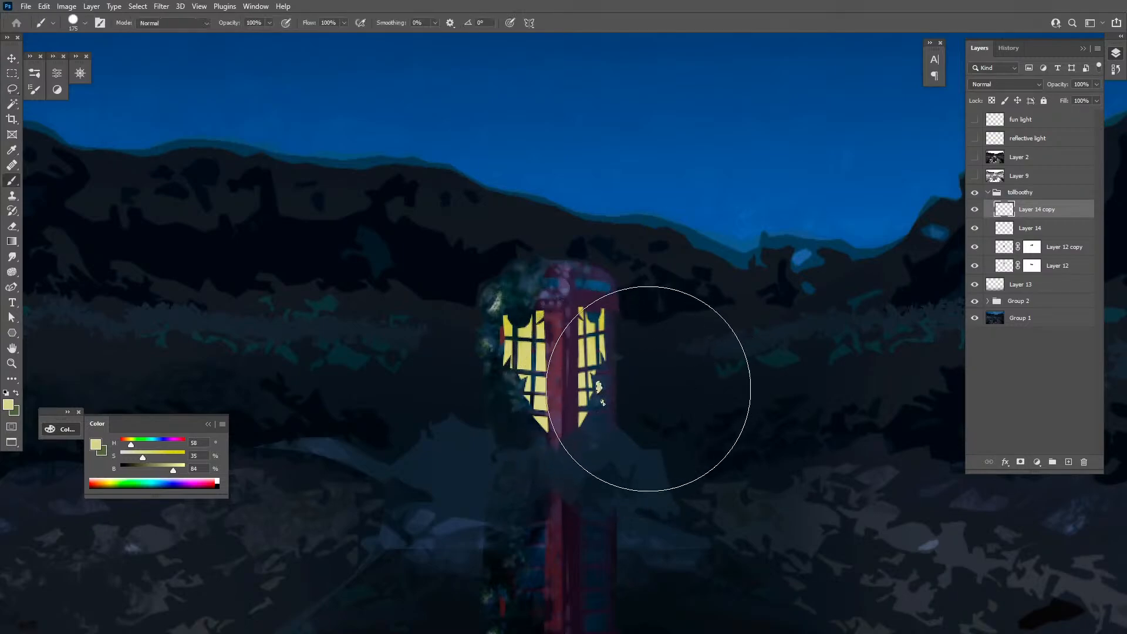
{"action": "key", "text": "l"}
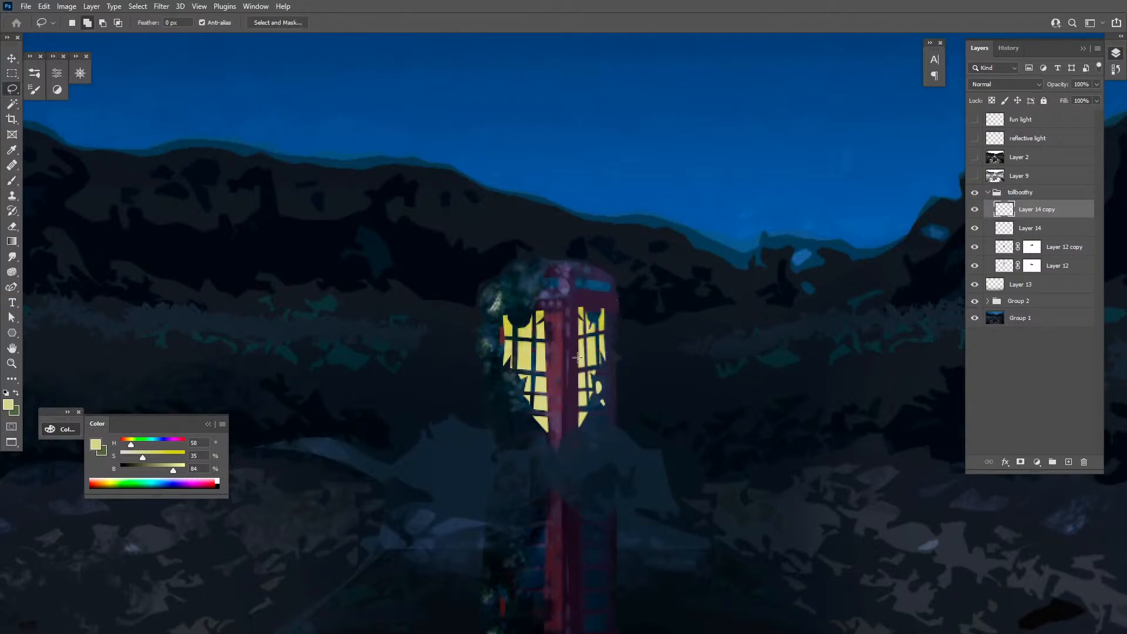
{"action": "left_click_drag", "start_coordinate": [578, 339], "coordinate": [578, 314]}
{"action": "key", "text": "Delete"}
{"action": "key", "text": "ctrl+d"}
Erase irregular bits of yellow from the right-face panes on Layer 14 copy to roughen their outline
{"action": "key", "text": "z"}
{"action": "left_click", "coordinate": [611, 382], "text": "alt"}
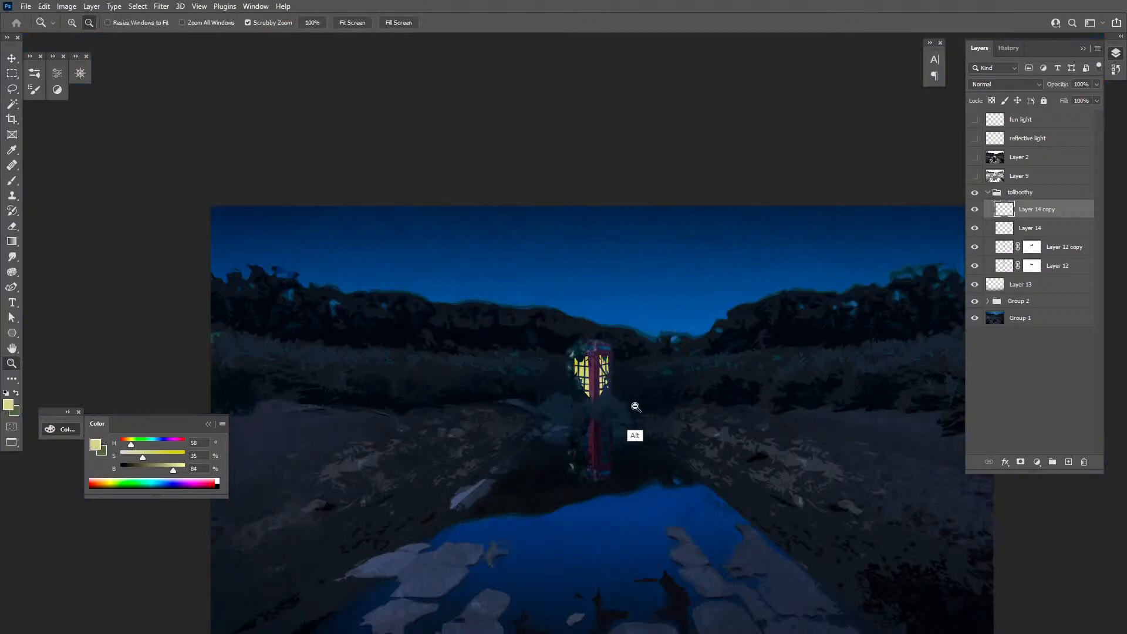
{"action": "left_click", "coordinate": [634, 404], "text": "alt"}
{"action": "left_click", "coordinate": [621, 385]}
{"action": "left_click", "coordinate": [620, 385]}
{"action": "left_click", "coordinate": [620, 385]}
{"action": "left_click", "coordinate": [620, 385]}
{"action": "key", "text": "e"}
{"action": "mouse_move", "coordinate": [598, 399]}
{"action": "left_mouse_down"}
{"action": "mouse_move", "coordinate": [597, 482]}
{"action": "mouse_move", "coordinate": [590, 427]}
{"action": "mouse_move", "coordinate": [567, 475]}
{"action": "mouse_move", "coordinate": [564, 457]}
{"action": "left_mouse_up"}
{"action": "key", "text": "ctrl+z"}
{"action": "left_click_drag", "start_coordinate": [610, 325], "coordinate": [628, 279]}
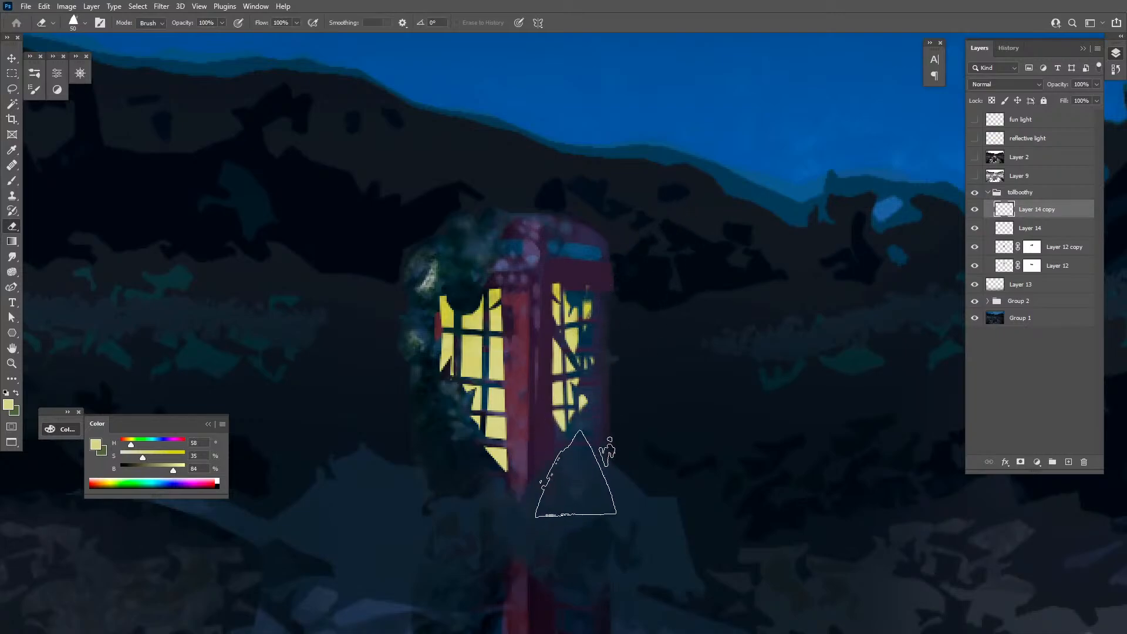
Merge Layer 14 copy down into Layer 14 and lock the merged layer's transparent pixels
{"action": "key", "text": "z"}
{"action": "left_click", "coordinate": [614, 432], "text": "alt"}
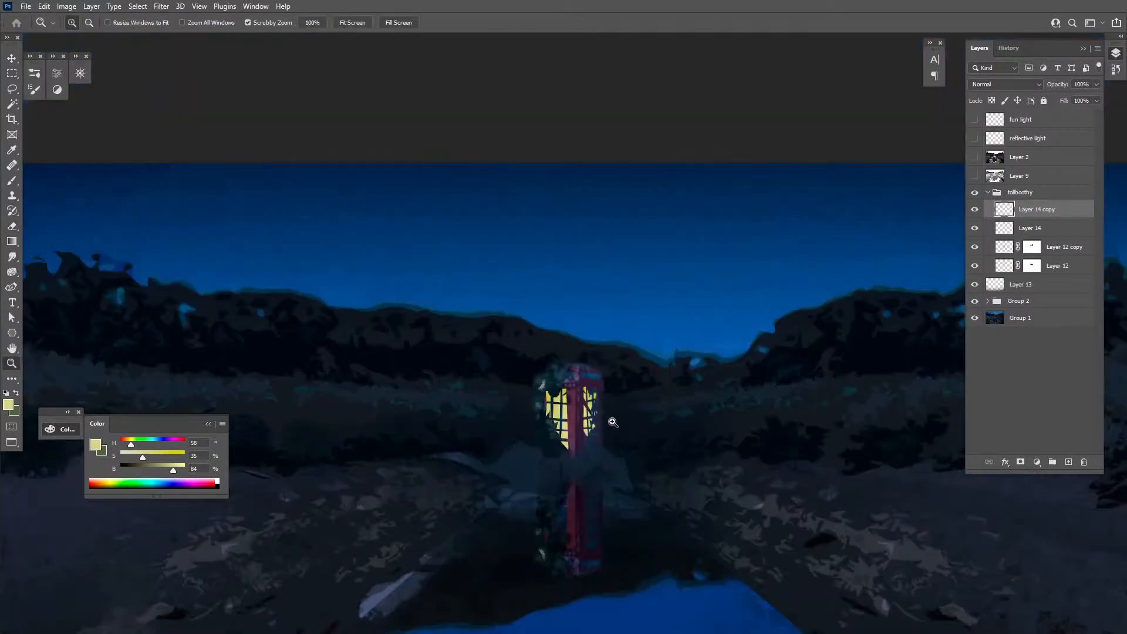
{"action": "scroll", "coordinate": [612, 422], "scroll_direction": "down", "scroll_amount": 3}
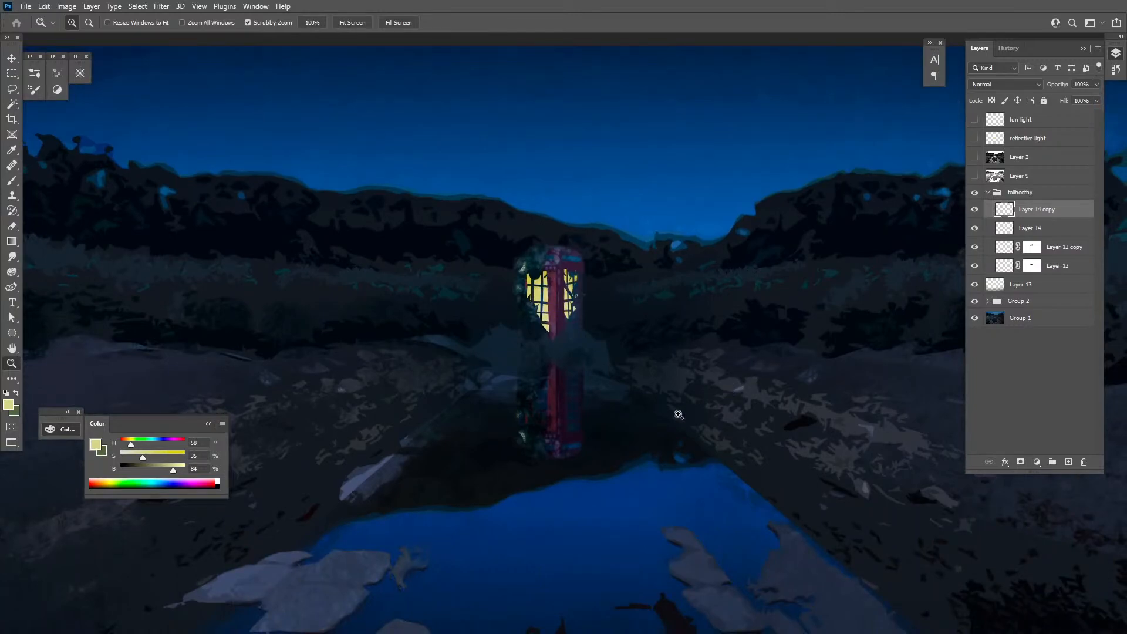
{"action": "key", "text": "Delete"}
{"action": "key", "text": "slash"}
Shade the lower window panes with an orange gradient, H 31, S 59, B 84, deepened with H 31, S 75, B 64
{"action": "key", "text": "g"}
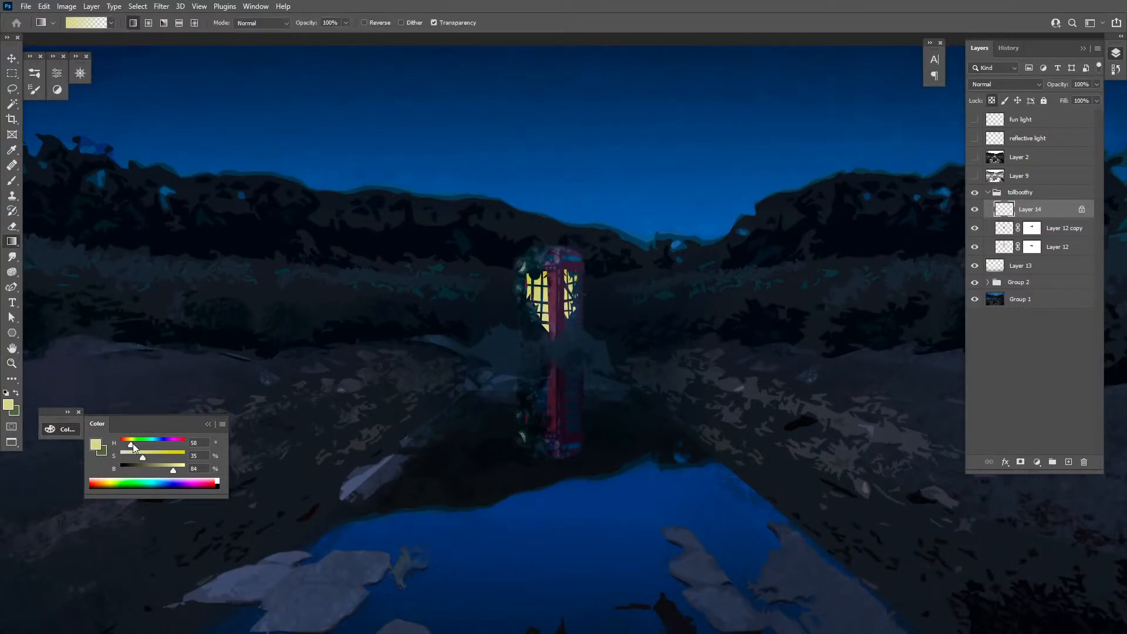
{"action": "left_click_drag", "start_coordinate": [132, 443], "coordinate": [126, 442]}
{"action": "left_click", "coordinate": [157, 456]}
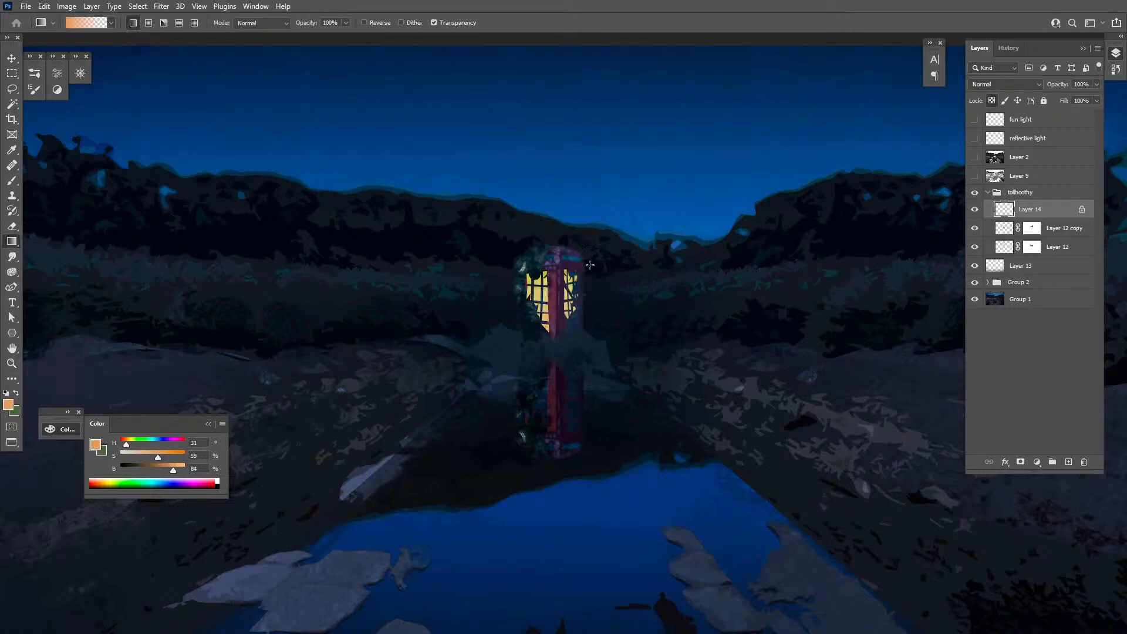
{"action": "left_click", "coordinate": [167, 456]}
{"action": "left_click", "coordinate": [160, 470]}
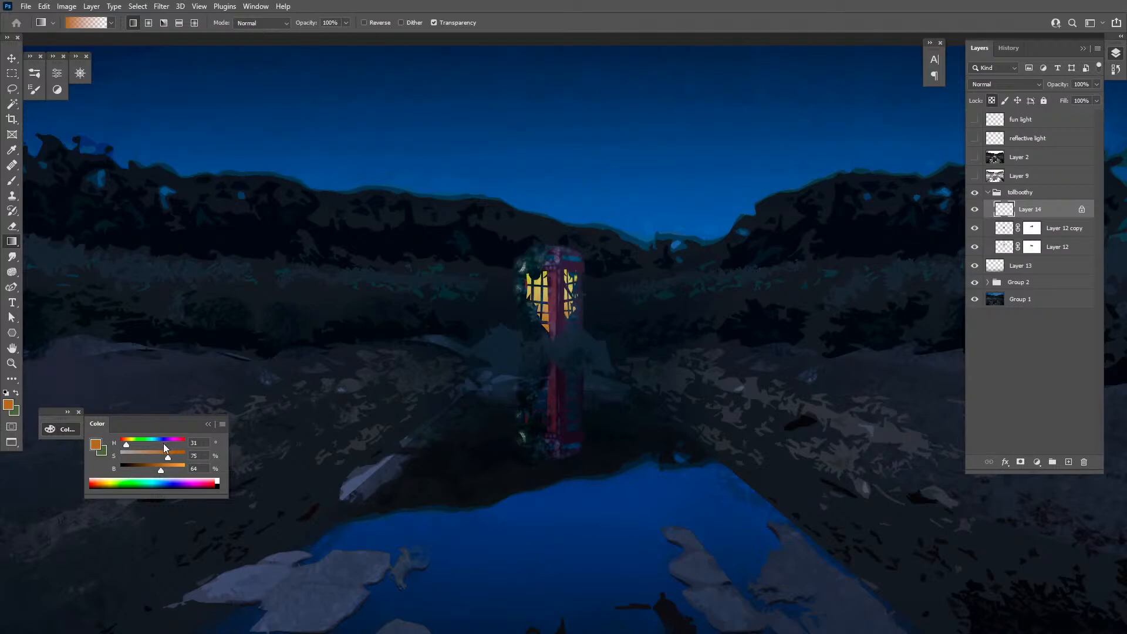
Brighten the upper window panes with a downward yellow-green gradient of H 68, S 63, B 100
{"action": "left_click", "coordinate": [134, 442]}
{"action": "left_click", "coordinate": [172, 466]}
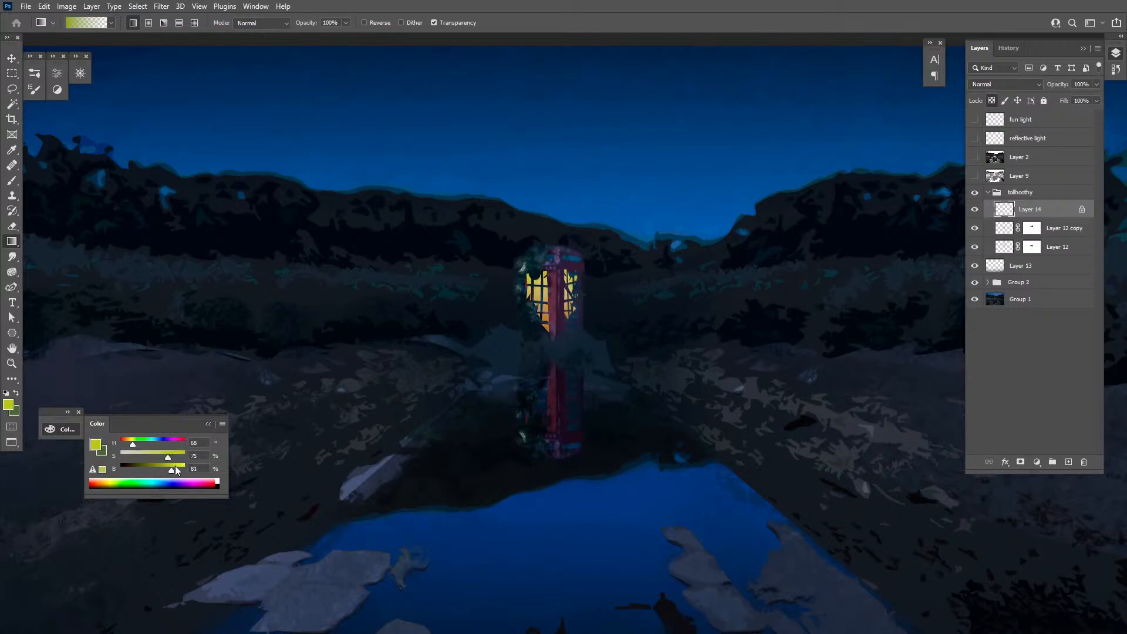
{"action": "left_click", "coordinate": [160, 456]}
{"action": "left_click", "coordinate": [183, 468]}
{"action": "left_click_drag", "start_coordinate": [555, 261], "coordinate": [554, 313]}
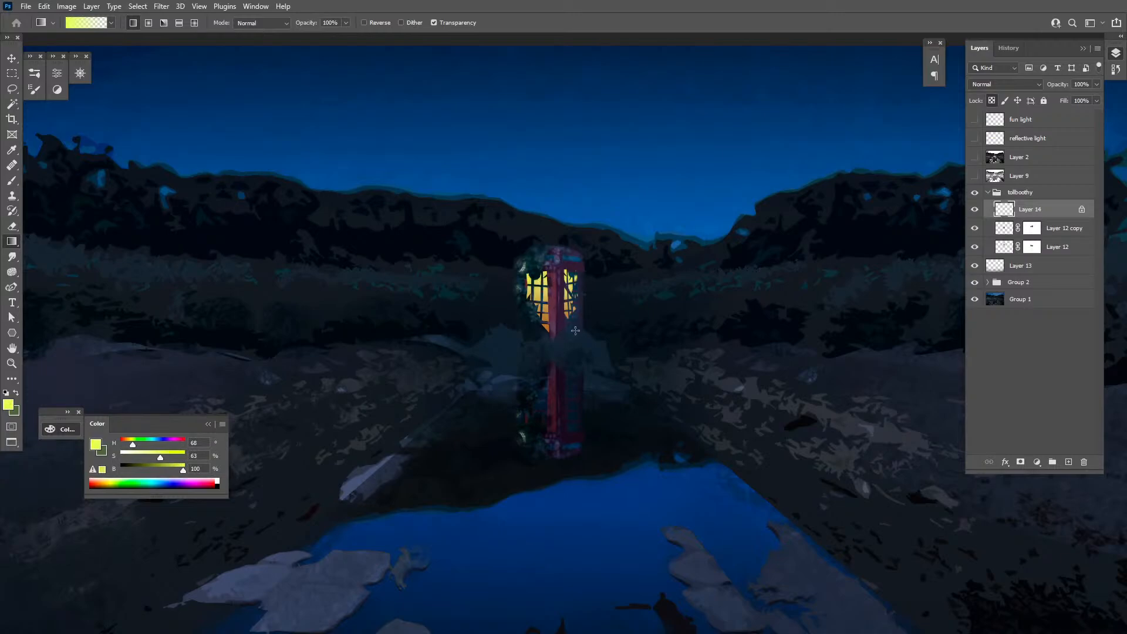
Duplicate Layer 14, flip the copy vertically and place it over the booth's water reflection
{"action": "key", "text": "z"}
{"action": "left_click", "coordinate": [621, 423], "text": "alt"}
{"action": "left_click", "coordinate": [621, 423], "text": "alt"}
{"action": "double_click", "coordinate": [654, 424]}
{"action": "left_click_drag", "start_coordinate": [641, 414], "coordinate": [676, 431]}
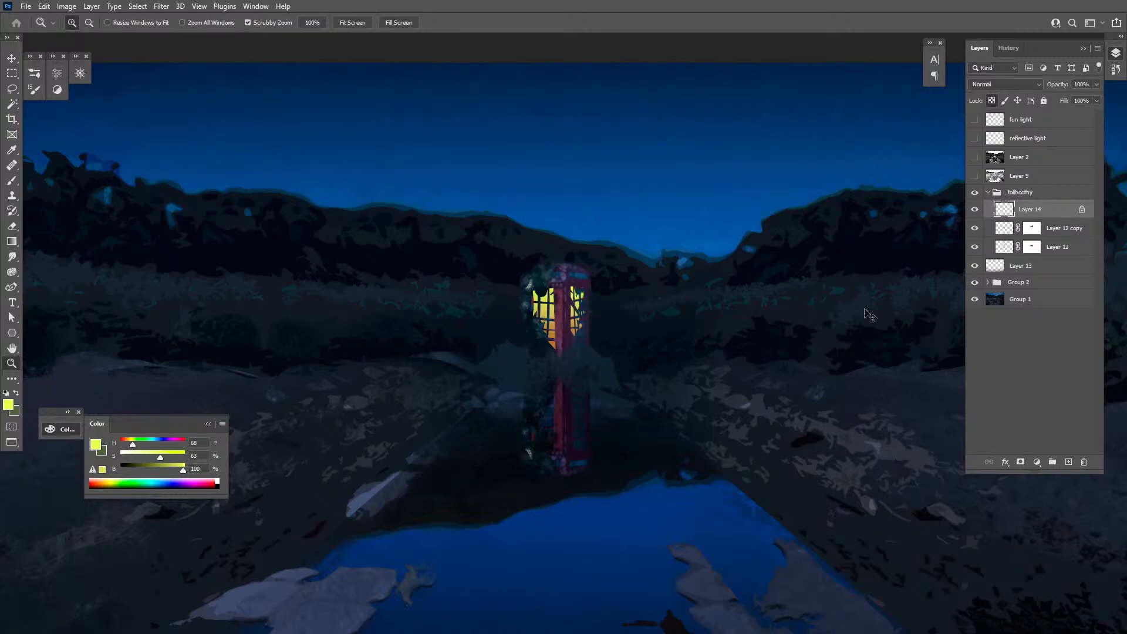
{"action": "key", "text": "ctrl+j"}
{"action": "key", "text": "ctrl+t"}
{"action": "left_click_drag", "start_coordinate": [558, 287], "coordinate": [558, 414]}
{"action": "left_click_drag", "start_coordinate": [570, 368], "coordinate": [558, 396]}
{"action": "key", "text": "Return"}
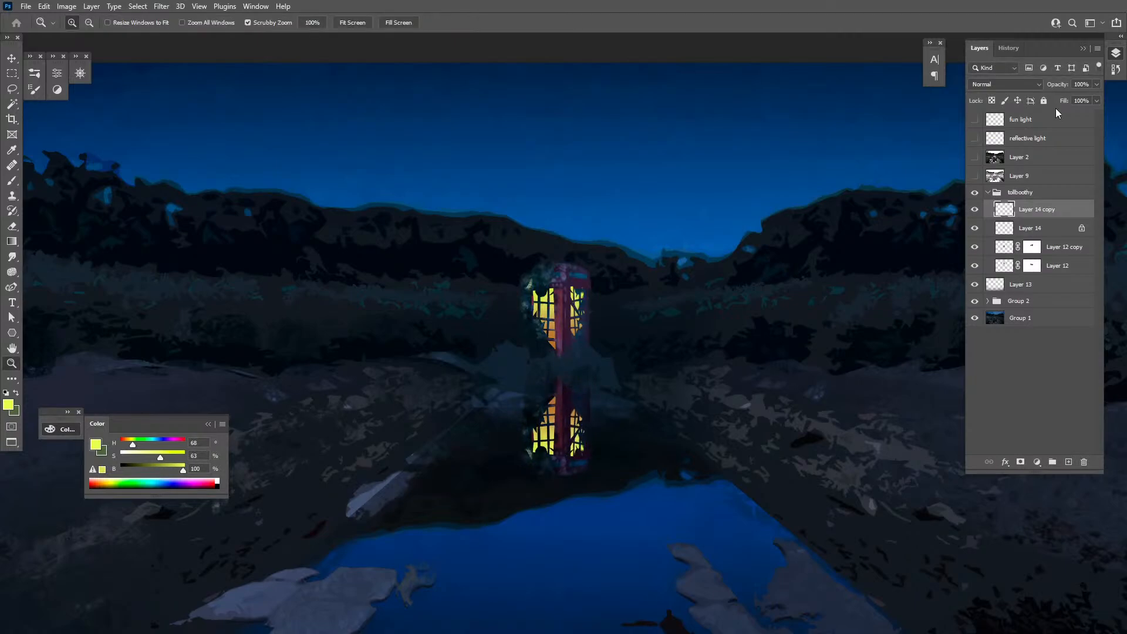
Darken the reflected window panes with Levels by lowering the white output level
{"action": "key", "text": "ctrl+l"}
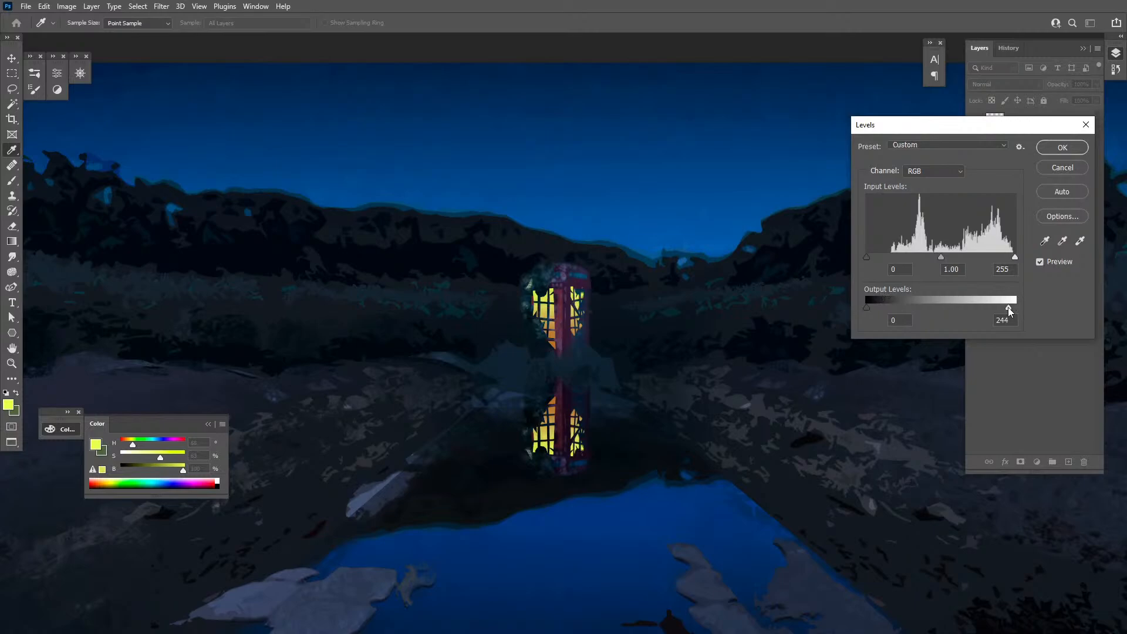
{"action": "left_click_drag", "start_coordinate": [1008, 308], "coordinate": [948, 325]}
{"action": "left_click", "coordinate": [1055, 150]}
Merge the reflected panes into Layer 14 and rename the merged layer lightSource
{"action": "left_click", "coordinate": [614, 429], "text": "alt"}
{"action": "left_click", "coordinate": [616, 429], "text": "alt"}
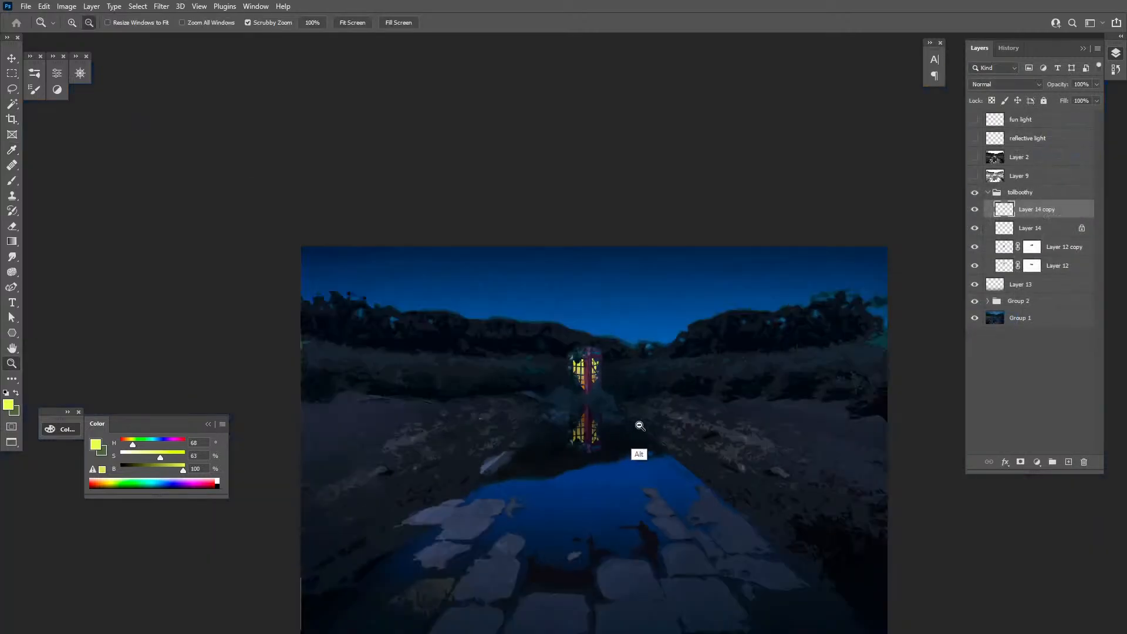
{"action": "left_click", "coordinate": [708, 474], "text": "alt"}
{"action": "left_click_drag", "start_coordinate": [707, 473], "coordinate": [634, 388]}
{"action": "left_click", "coordinate": [648, 409]}
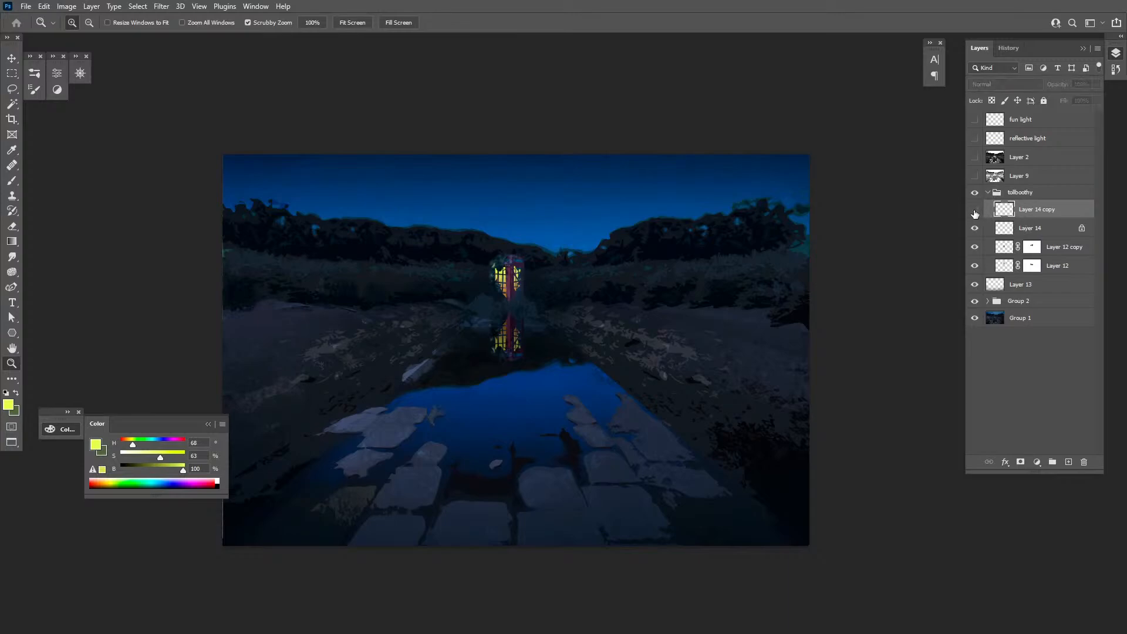
{"action": "key", "text": "Delete"}
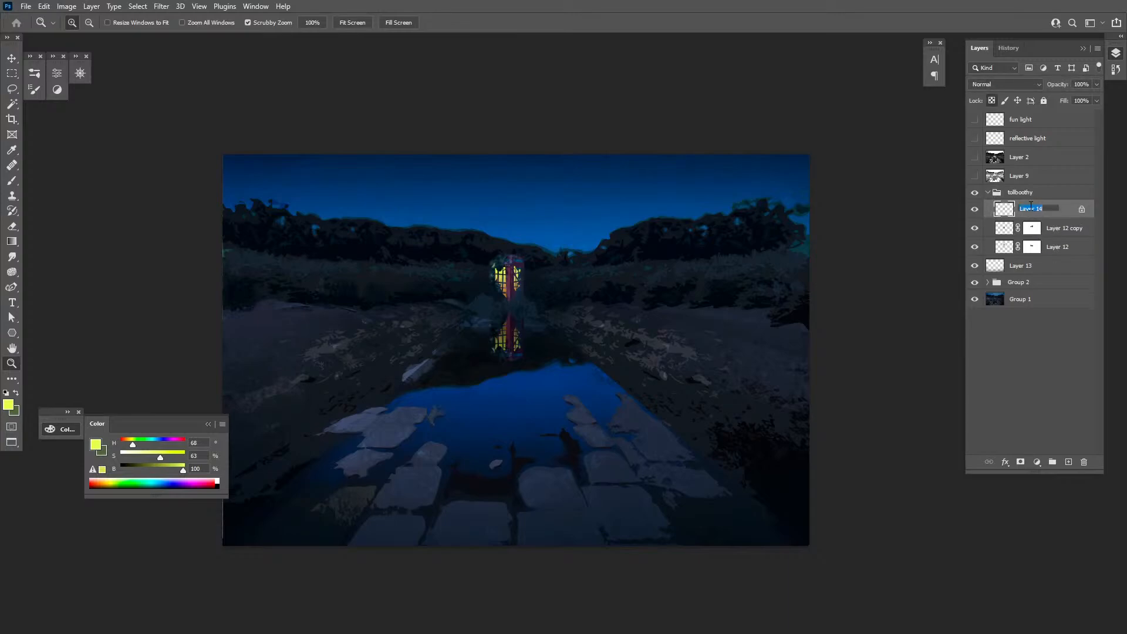
{"action": "type", "text": "lights"}
Add a layer named lightEffect above lightSource and choose the stylizedBushery brush
{"action": "left_click", "coordinate": [1068, 462]}
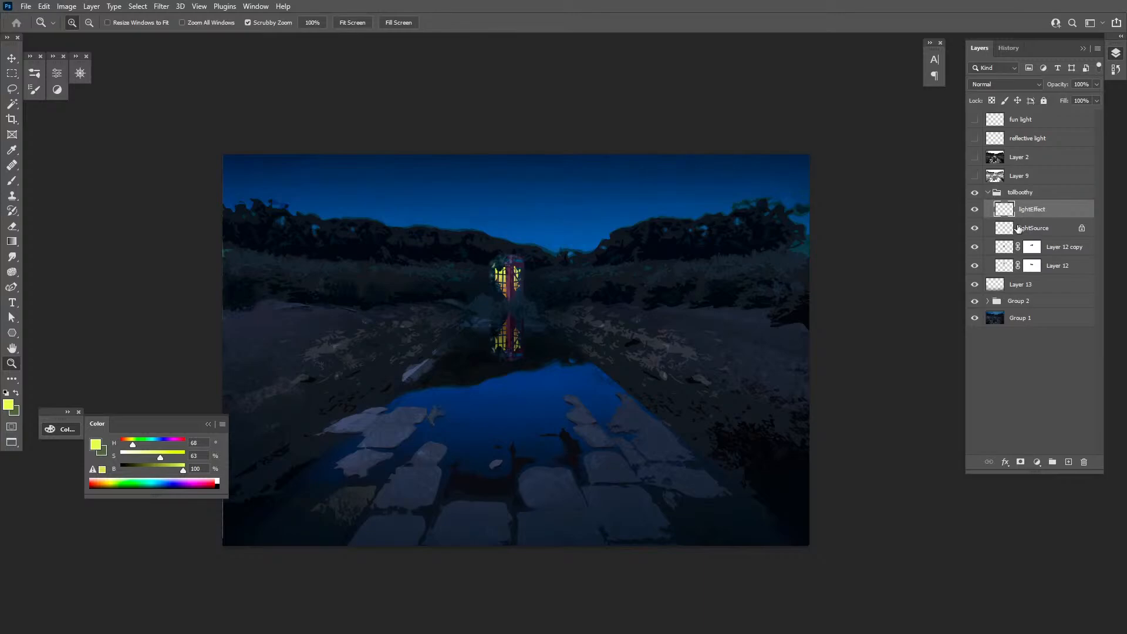
{"action": "left_click", "coordinate": [530, 304]}
{"action": "left_click_drag", "start_coordinate": [535, 309], "coordinate": [607, 384]}
{"action": "key", "text": "b"}
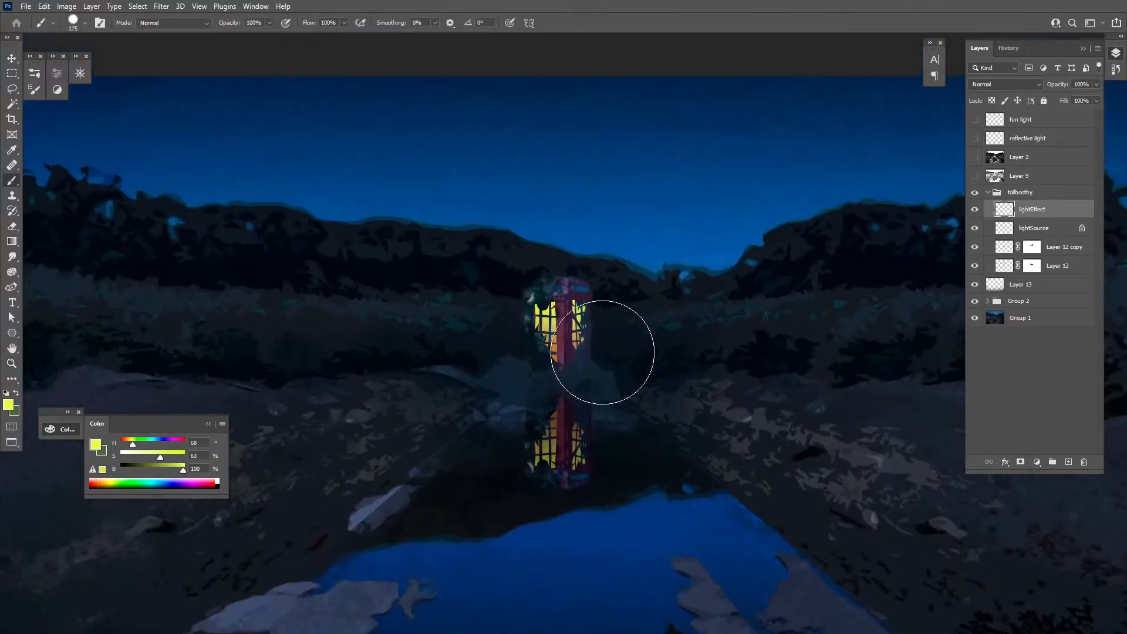
{"action": "left_click", "coordinate": [34, 72]}
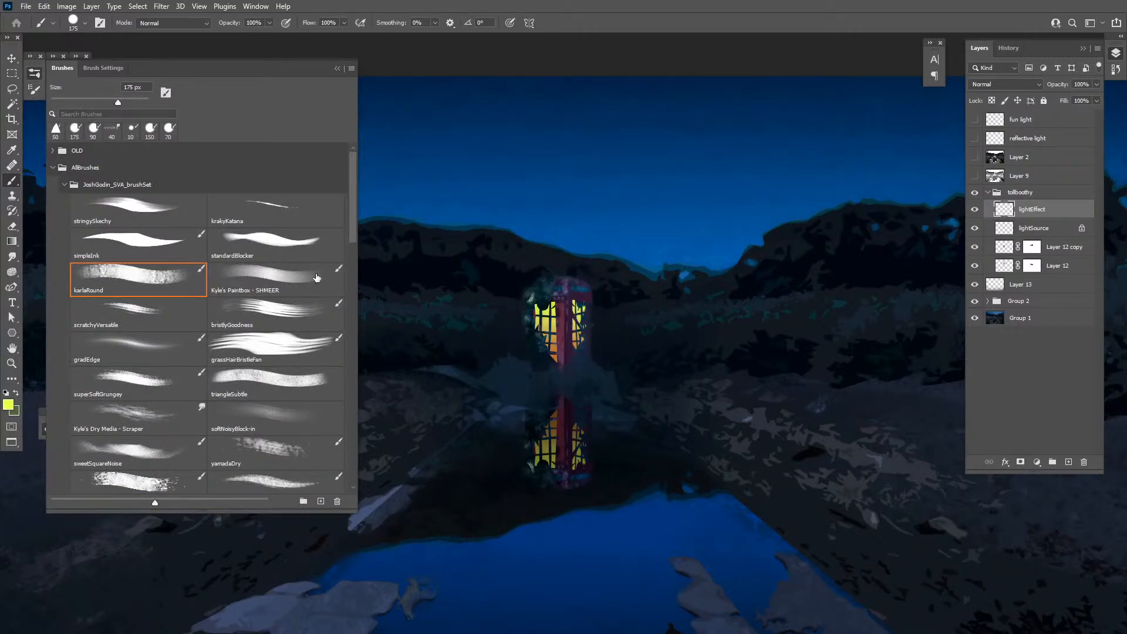
{"action": "left_click_drag", "start_coordinate": [350, 228], "coordinate": [350, 344]}
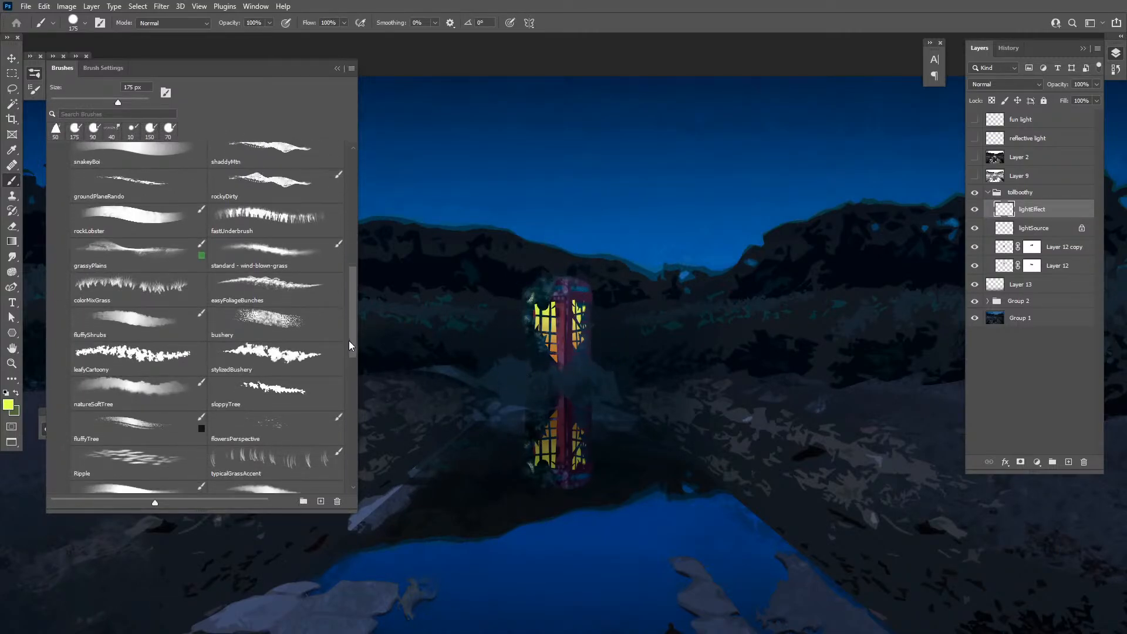
{"action": "left_click", "coordinate": [267, 350]}
{"action": "left_click", "coordinate": [36, 74]}
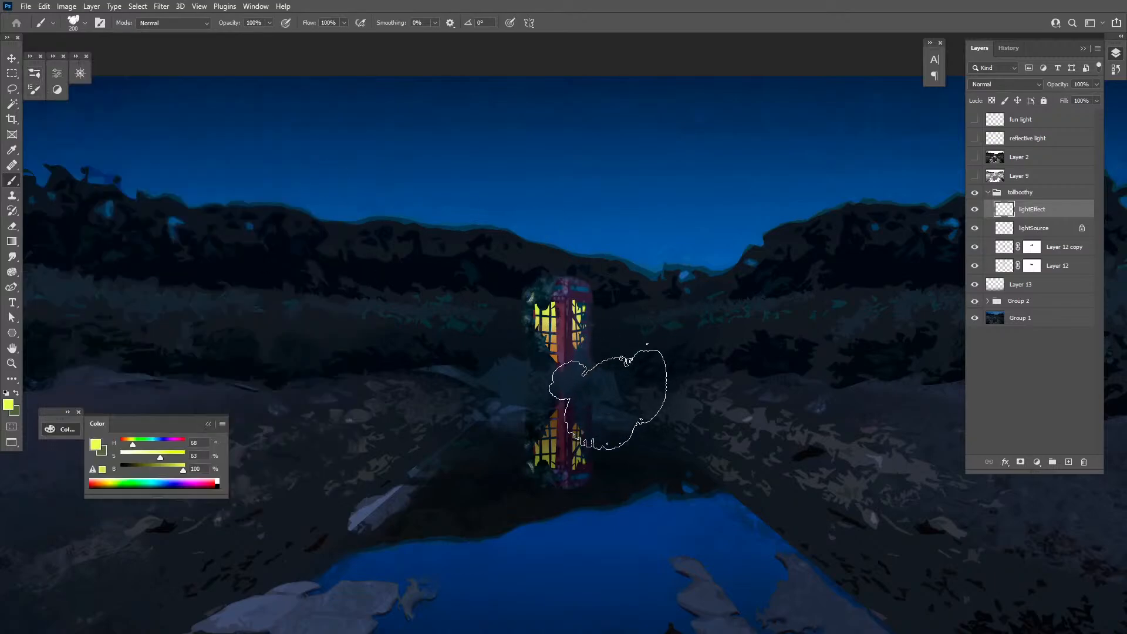
Reduce the brush to 80 px and sample the window's orange, adjusting it to H 34, S 72, B 58
{"action": "key", "text": "bracketleft"}
{"action": "key", "text": "bracketleft"}
{"action": "key", "text": "bracketleft"}
{"action": "key", "text": "bracketleft"}
{"action": "key", "text": "bracketleft"}
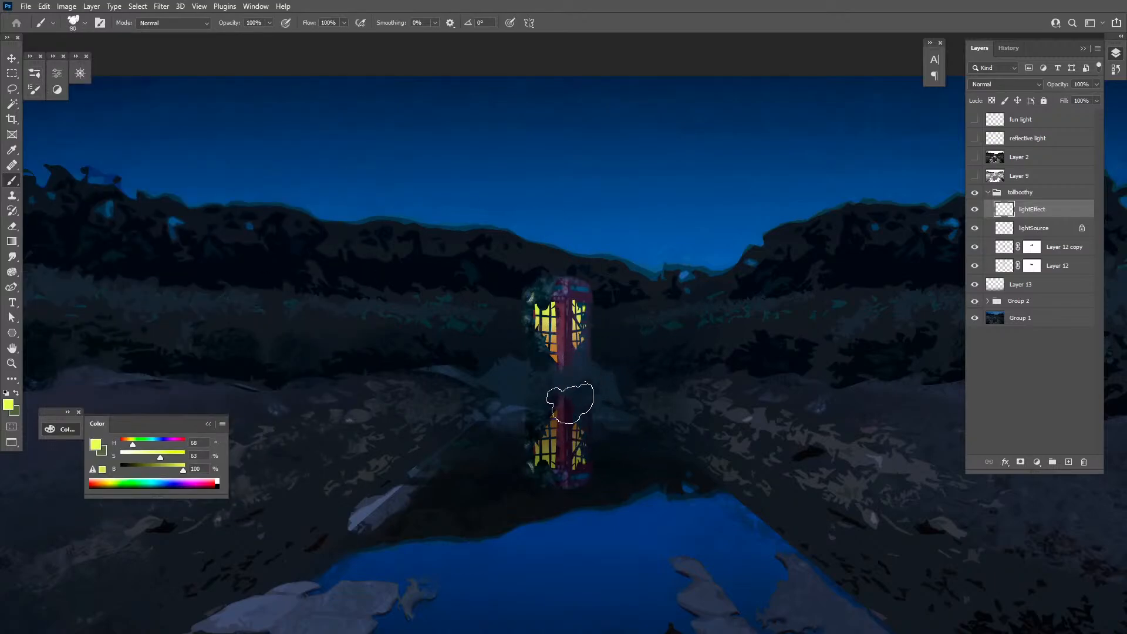
{"action": "left_click_drag", "start_coordinate": [562, 352], "coordinate": [553, 350], "text": "alt"}
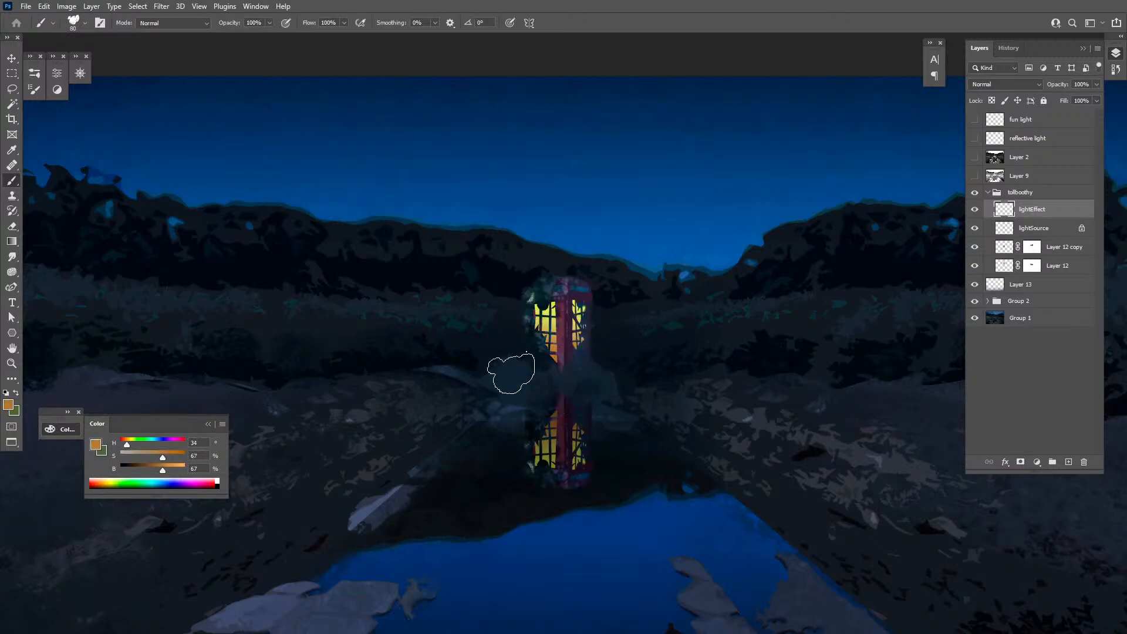
{"action": "left_click_drag", "start_coordinate": [162, 471], "coordinate": [159, 471]}
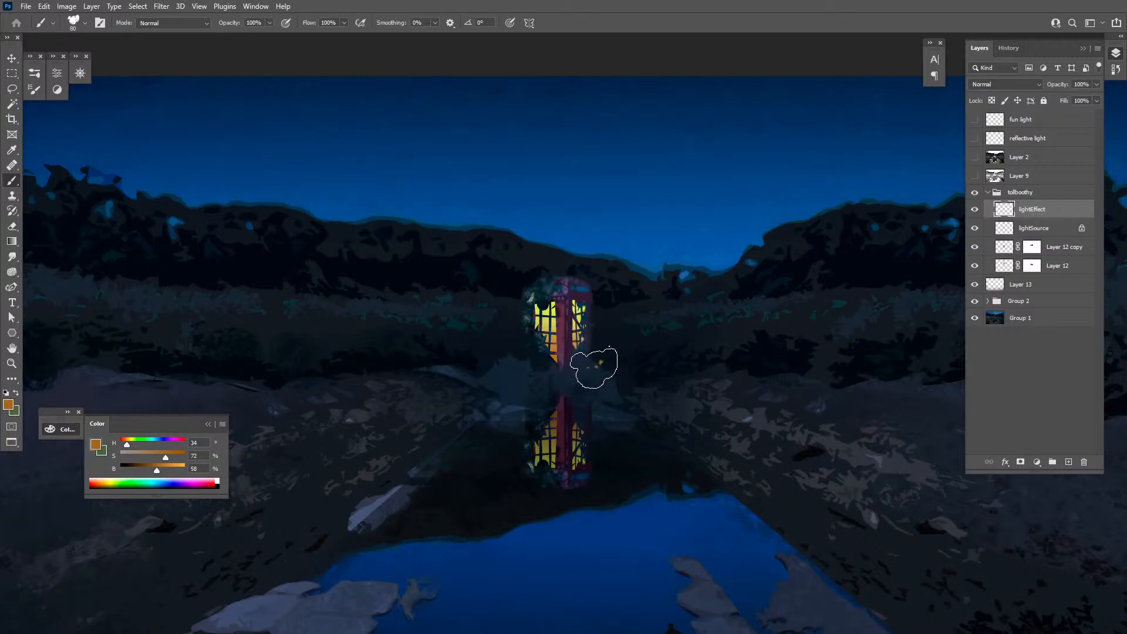
Dab orange leaf highlights on top of the bushes on both sides of the booth's base
{"action": "left_click", "coordinate": [577, 377]}
{"action": "key", "text": "ctrl+z"}
{"action": "left_click_drag", "start_coordinate": [586, 375], "coordinate": [577, 384]}
{"action": "mouse_move", "coordinate": [502, 360]}
{"action": "left_mouse_down"}
{"action": "mouse_move", "coordinate": [522, 382]}
{"action": "mouse_move", "coordinate": [514, 361]}
{"action": "mouse_move", "coordinate": [526, 358]}
{"action": "mouse_move", "coordinate": [485, 356]}
{"action": "mouse_move", "coordinate": [509, 373]}
{"action": "left_mouse_up"}
{"action": "mouse_move", "coordinate": [612, 362]}
{"action": "left_mouse_down"}
{"action": "mouse_move", "coordinate": [633, 344]}
{"action": "mouse_move", "coordinate": [602, 371]}
{"action": "left_mouse_up"}
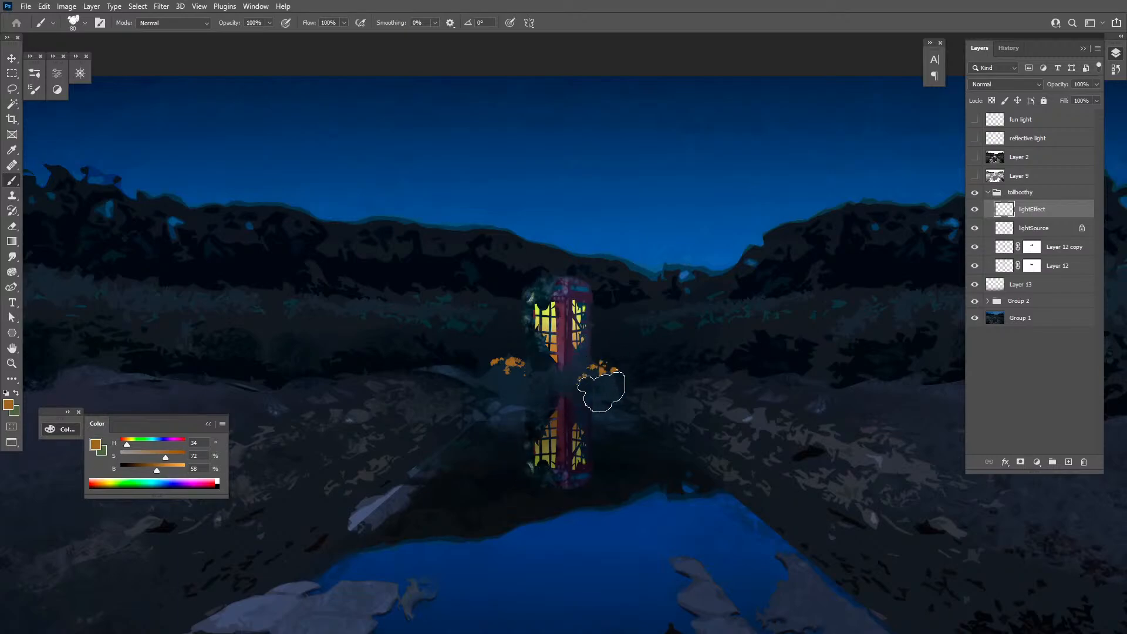
{"action": "key", "text": "e"}
{"action": "key", "text": "b"}
{"action": "left_click_drag", "start_coordinate": [526, 373], "coordinate": [539, 374]}
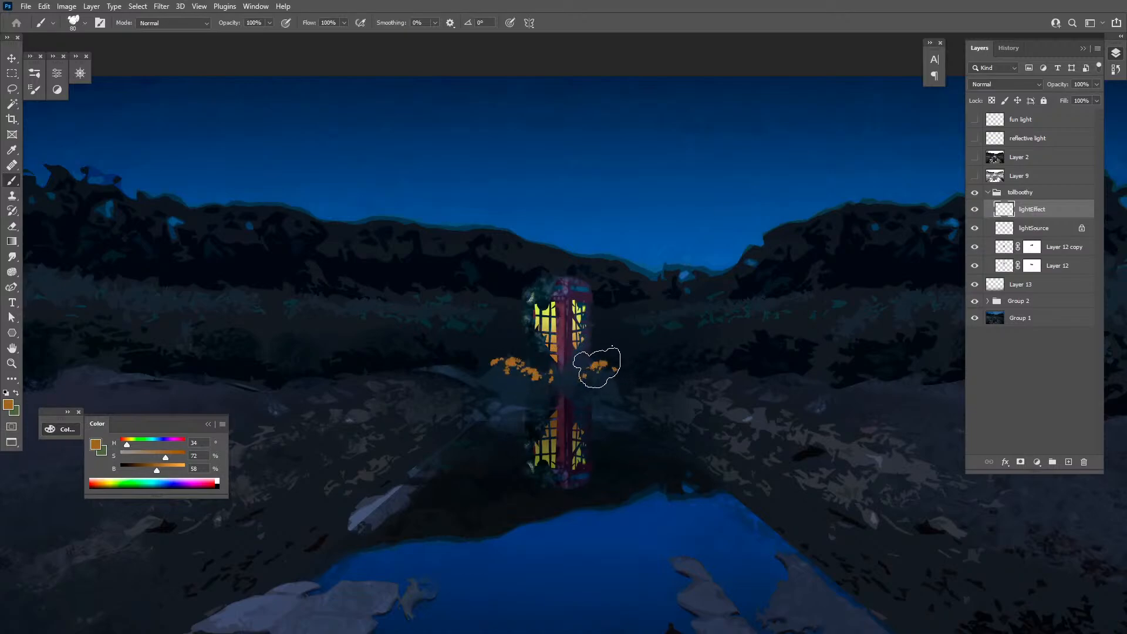
Add a layer mask to lightEffect and paint black on it to thin out the orange leaf clusters
{"action": "key", "text": "z"}
{"action": "left_click", "coordinate": [627, 440], "text": "alt"}
{"action": "left_click", "coordinate": [702, 376], "text": "alt"}
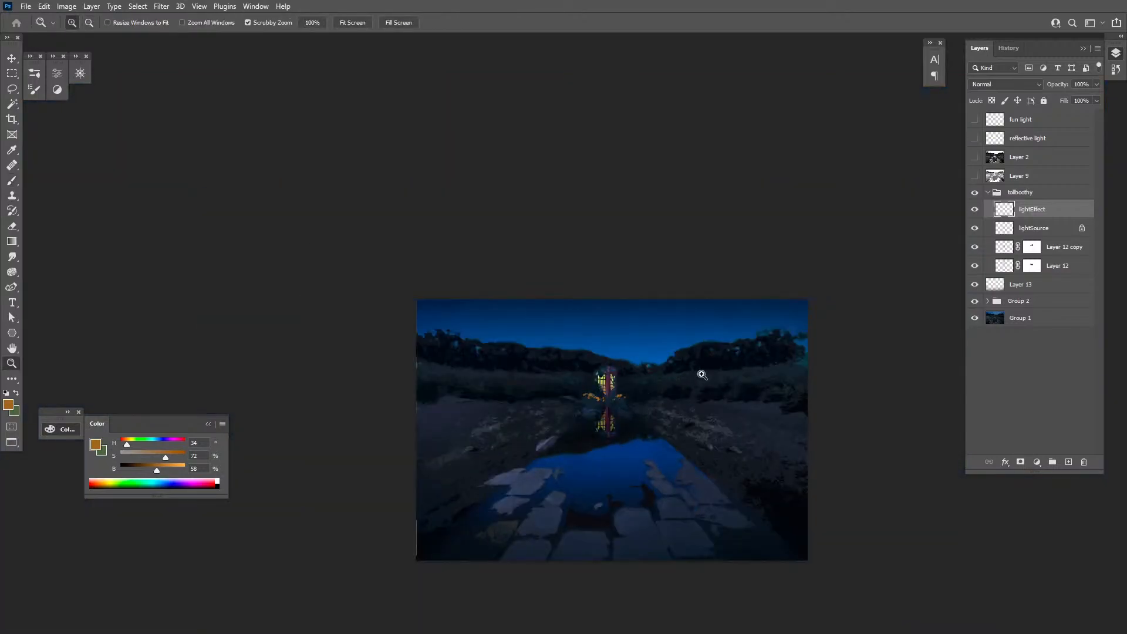
{"action": "left_click", "coordinate": [640, 399]}
{"action": "left_click", "coordinate": [634, 401]}
{"action": "left_click", "coordinate": [633, 400]}
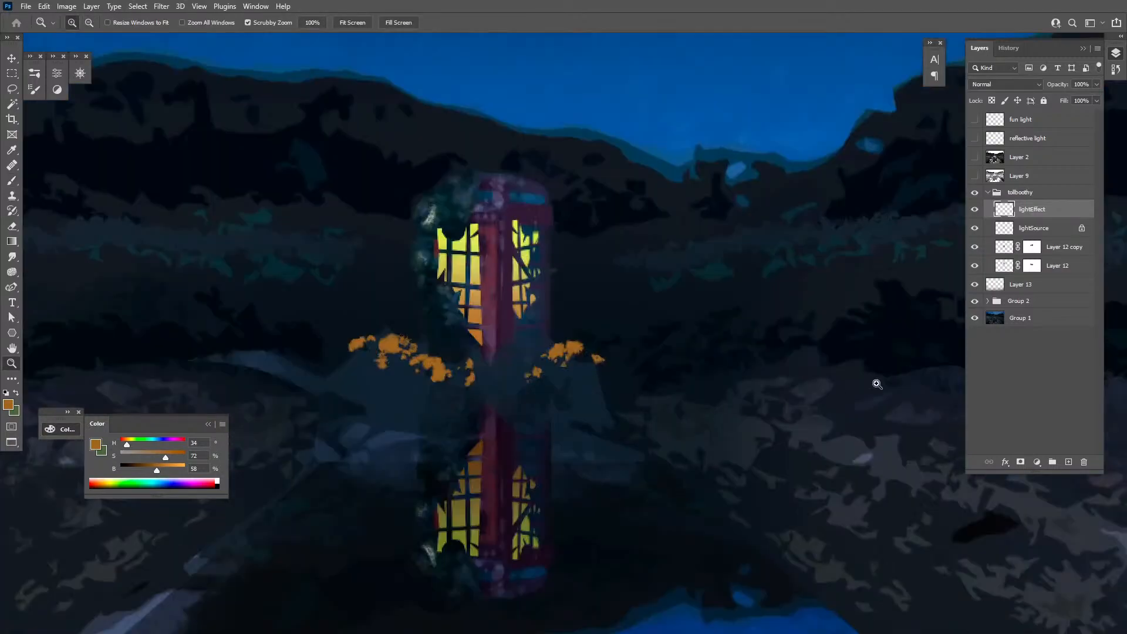
{"action": "left_click", "coordinate": [1021, 461]}
{"action": "key", "text": "d"}
{"action": "key", "text": "b"}
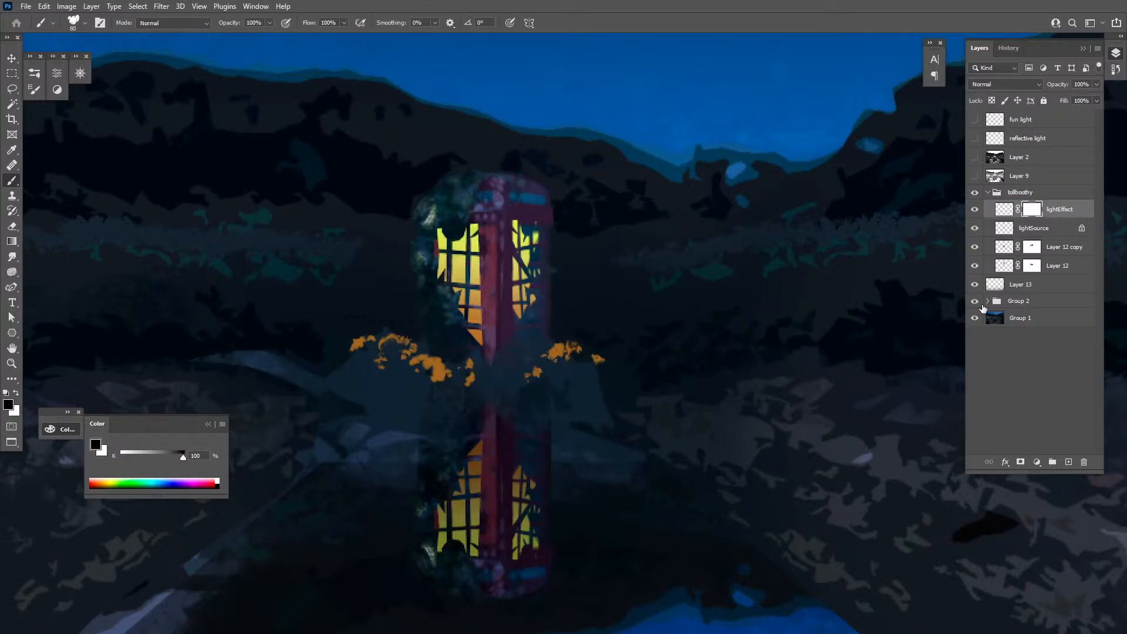
Clip a new layer to lightEffect and vary the leaf highlights with H 34, S 79, B 45 and H 48, S 79, B 63
{"action": "left_click", "coordinate": [1068, 462]}
{"action": "key", "text": "ctrl+alt+g"}
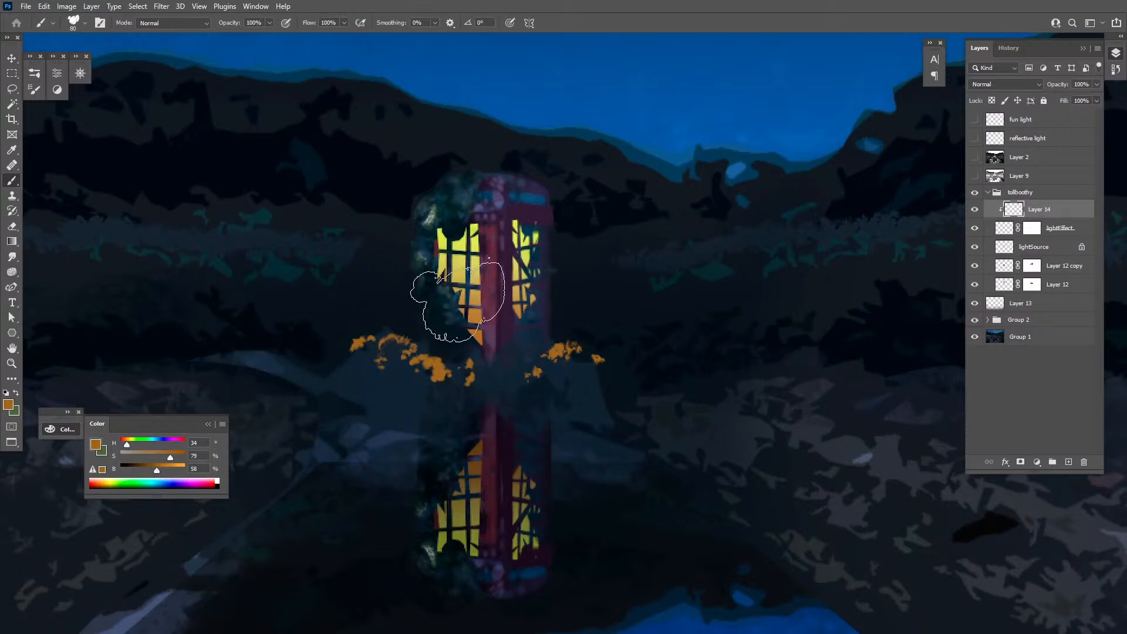
{"action": "left_click", "coordinate": [149, 469]}
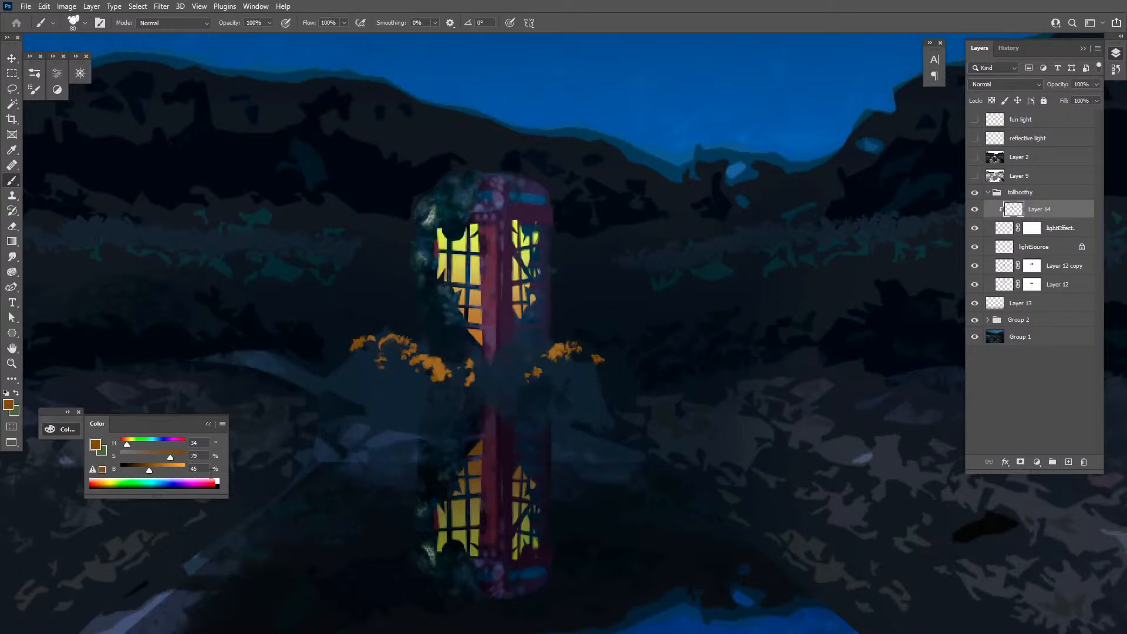
{"action": "left_click", "coordinate": [160, 466]}
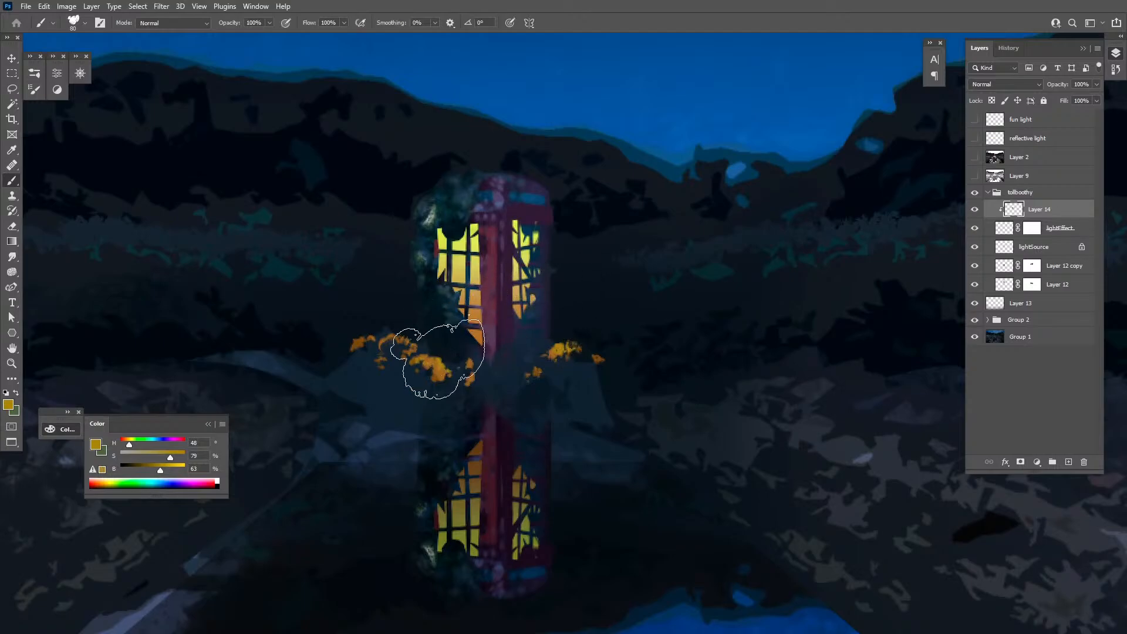
{"action": "key", "text": "z"}
{"action": "left_click", "coordinate": [606, 437], "text": "alt"}
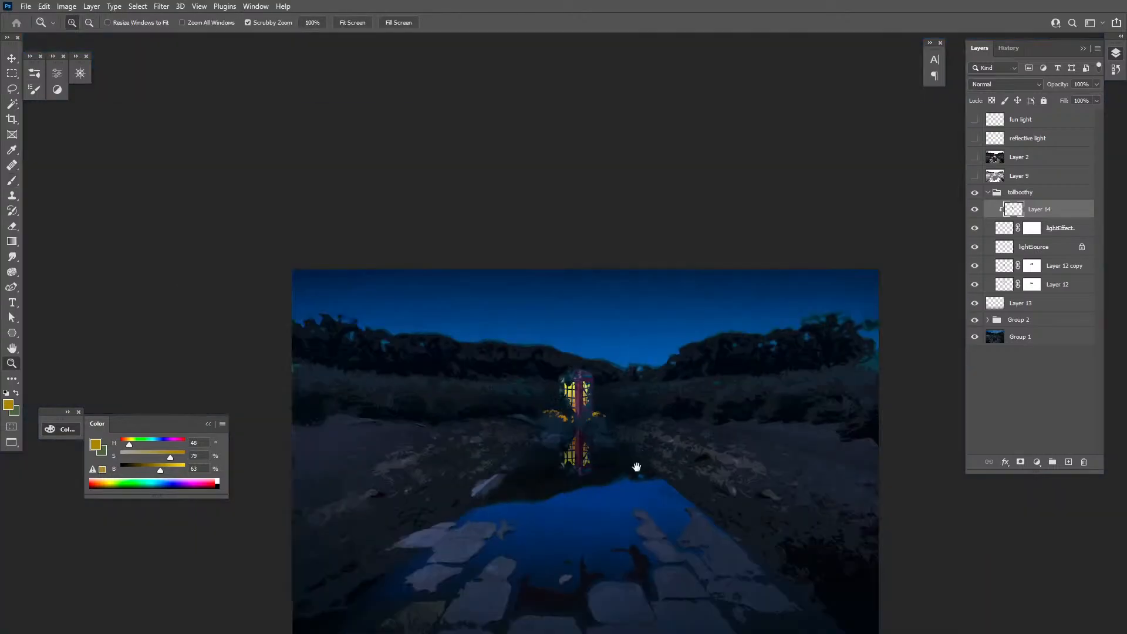
On the clipped Layer 14, shade the outer end of the left leaf cluster with a linear gradient in H 24, S 79, B 57
{"action": "left_click_drag", "start_coordinate": [590, 478], "coordinate": [583, 450]}
{"action": "left_click", "coordinate": [550, 352]}
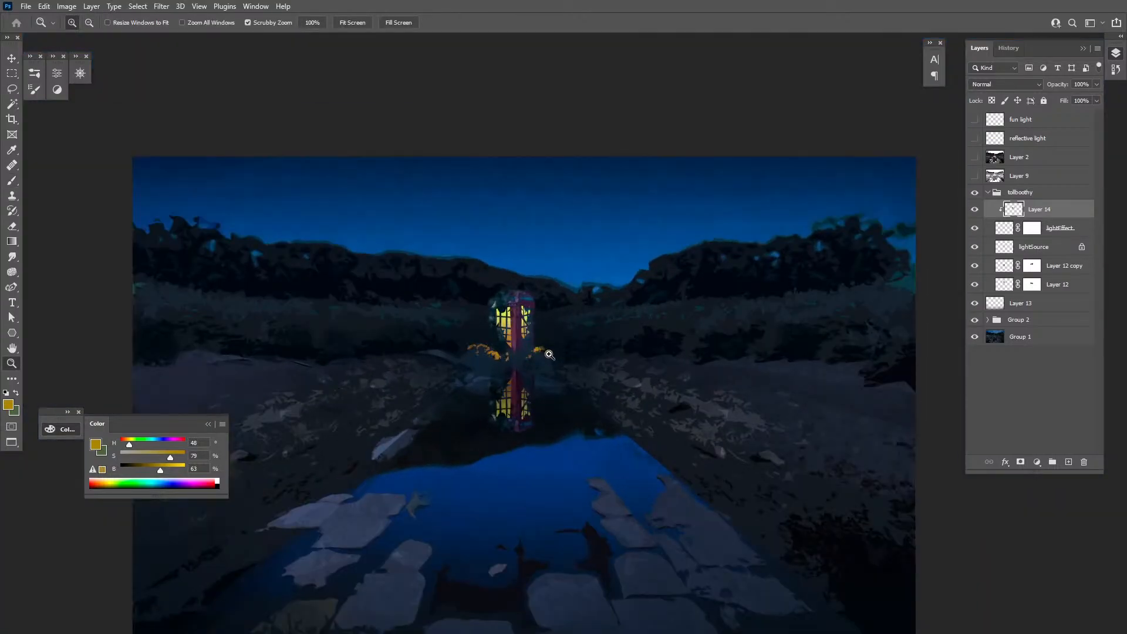
{"action": "left_click", "coordinate": [550, 352]}
{"action": "left_click", "coordinate": [550, 352]}
{"action": "left_click", "coordinate": [550, 352]}
{"action": "key", "text": "g"}
{"action": "left_click_drag", "start_coordinate": [128, 445], "coordinate": [156, 470]}
{"action": "left_click_drag", "start_coordinate": [289, 346], "coordinate": [366, 330]}
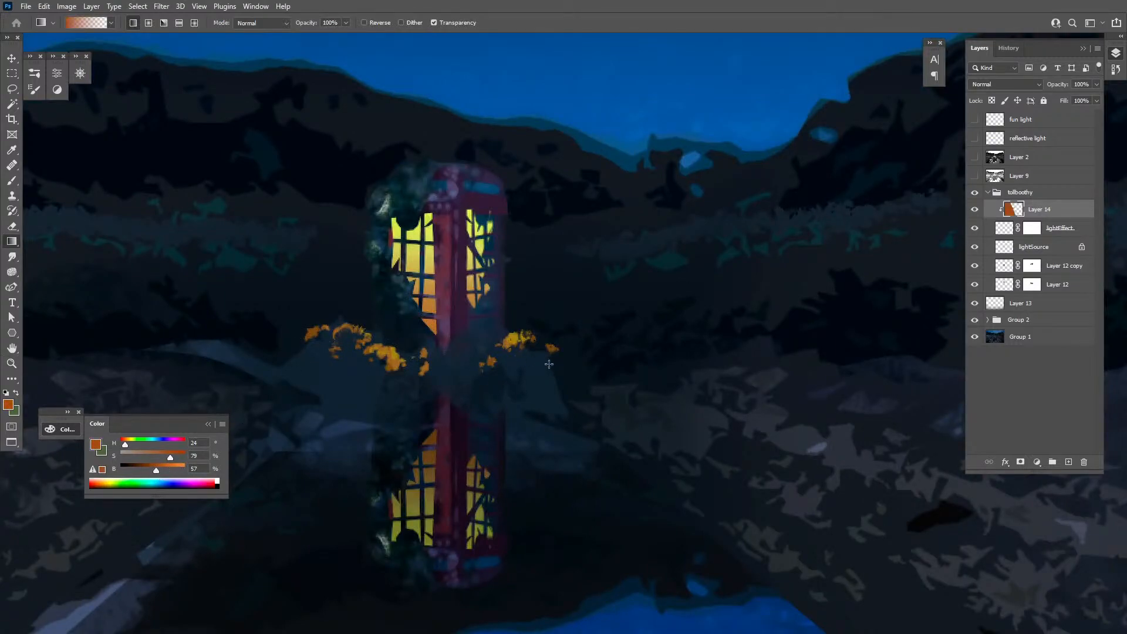
Darken the outer ends of both leaf clusters with linear gradients in H 24, S 79, B 37
{"action": "left_click_drag", "start_coordinate": [156, 470], "coordinate": [144, 470]}
{"action": "left_click_drag", "start_coordinate": [299, 353], "coordinate": [424, 301]}
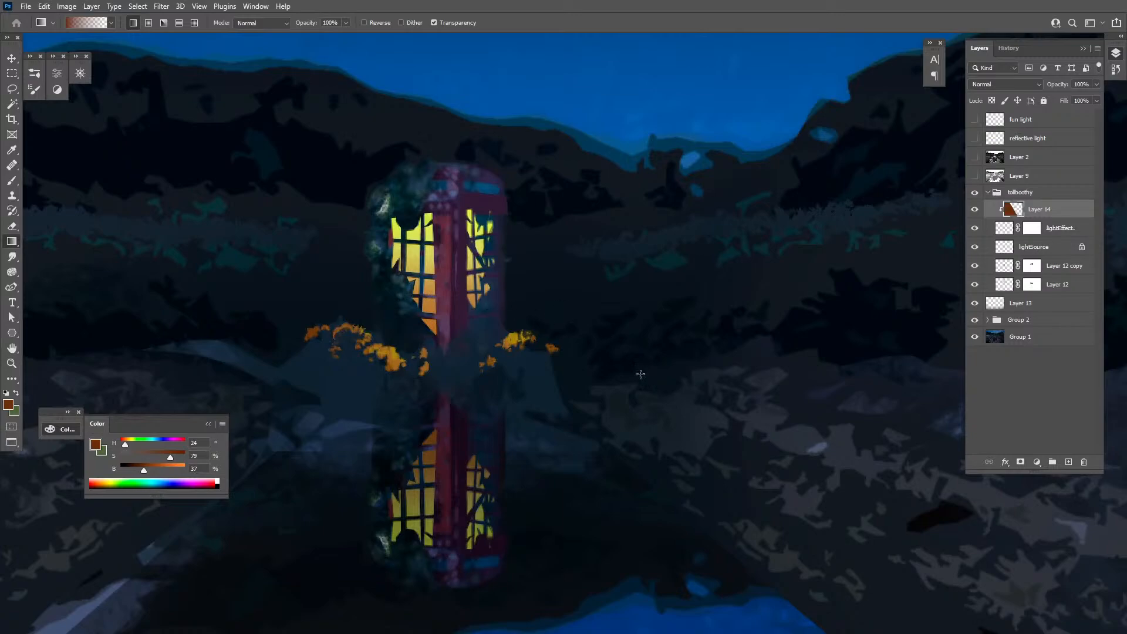
{"action": "left_click_drag", "start_coordinate": [640, 374], "coordinate": [564, 271]}
{"action": "left_click_drag", "start_coordinate": [318, 338], "coordinate": [339, 315]}
Merge the clipped shading layer with the lightEffect layer into a single leaf highlight layer
{"action": "key", "text": "z"}
{"action": "left_click", "coordinate": [750, 383], "text": "alt"}
{"action": "left_click", "coordinate": [751, 383], "text": "alt"}
{"action": "left_click_drag", "start_coordinate": [774, 421], "coordinate": [694, 399]}
{"action": "left_click", "coordinate": [660, 437], "text": "alt"}
{"action": "left_click", "coordinate": [584, 384]}
{"action": "left_click", "coordinate": [584, 384]}
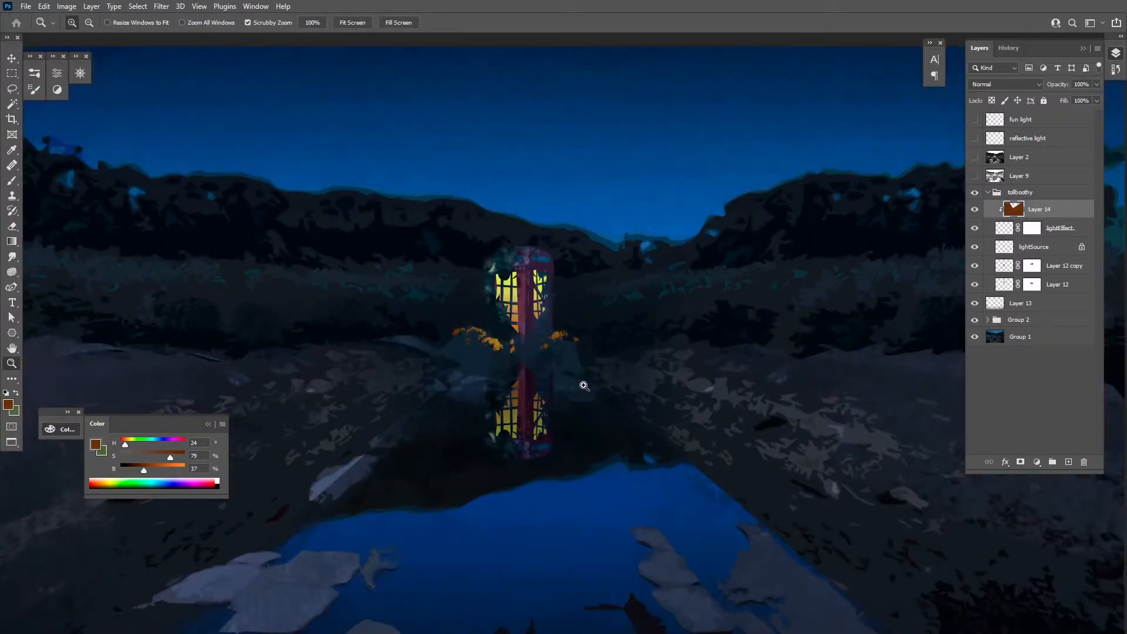
{"action": "left_click", "coordinate": [1069, 230], "text": "shift"}
{"action": "key", "text": "ctrl+e"}
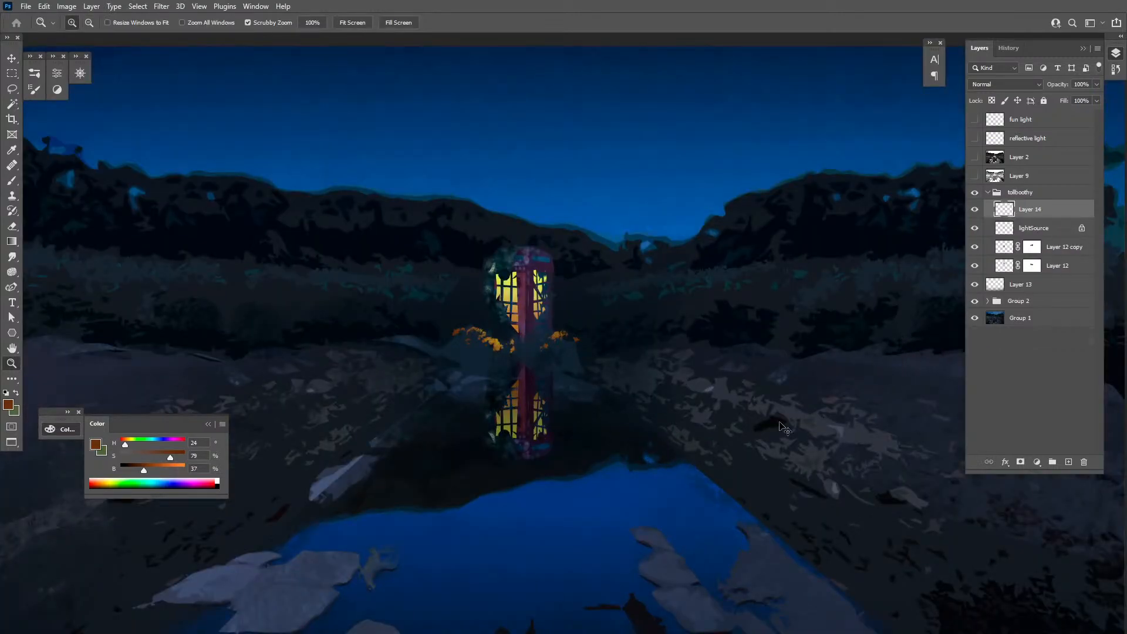
Duplicate the leaf highlights, flip the copy vertically at about -91% height over the water reflection, and set its opacity to 49%
{"action": "key", "text": "ctrl+j"}
{"action": "key", "text": "ctrl+t"}
{"action": "left_click_drag", "start_coordinate": [515, 326], "coordinate": [535, 408]}
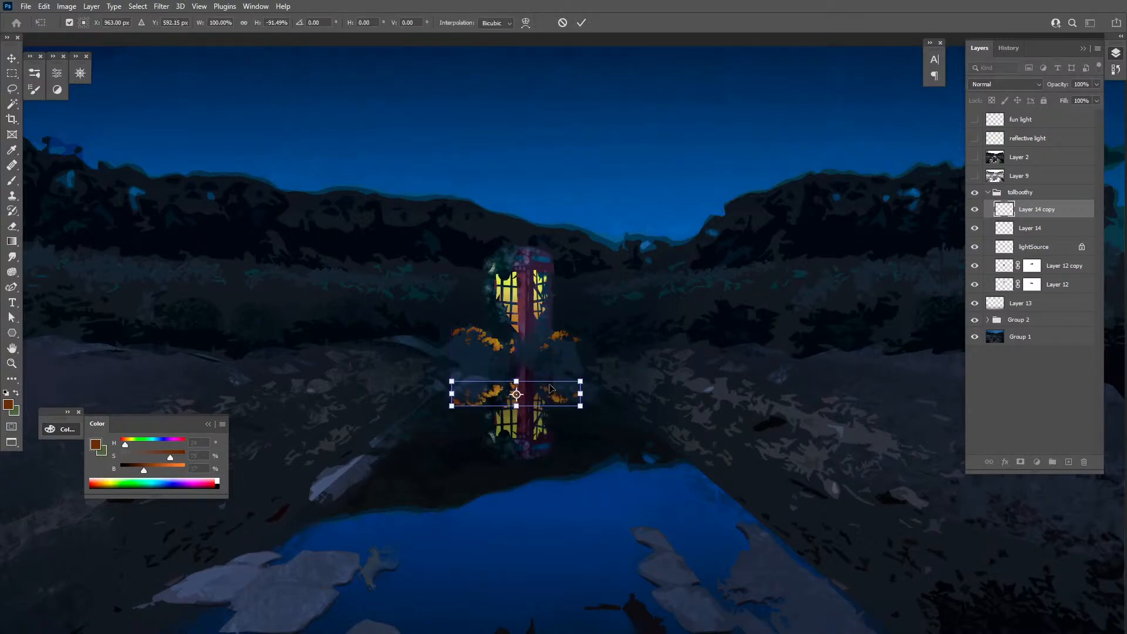
{"action": "key", "text": "Return"}
{"action": "key", "text": "z"}
{"action": "left_click_drag", "start_coordinate": [1097, 84], "coordinate": [1066, 97]}
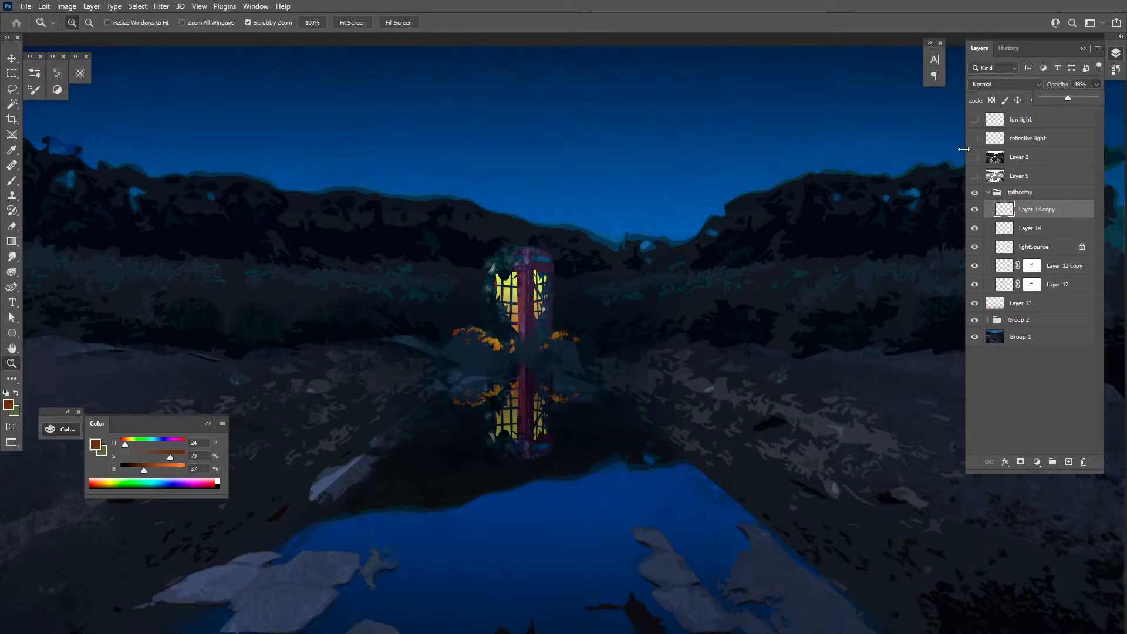
Merge the leaf highlights with their reflected copy and rename the merged layer lightEffect
{"action": "left_click", "coordinate": [578, 449], "text": "alt"}
{"action": "left_click_drag", "start_coordinate": [747, 523], "coordinate": [713, 488]}
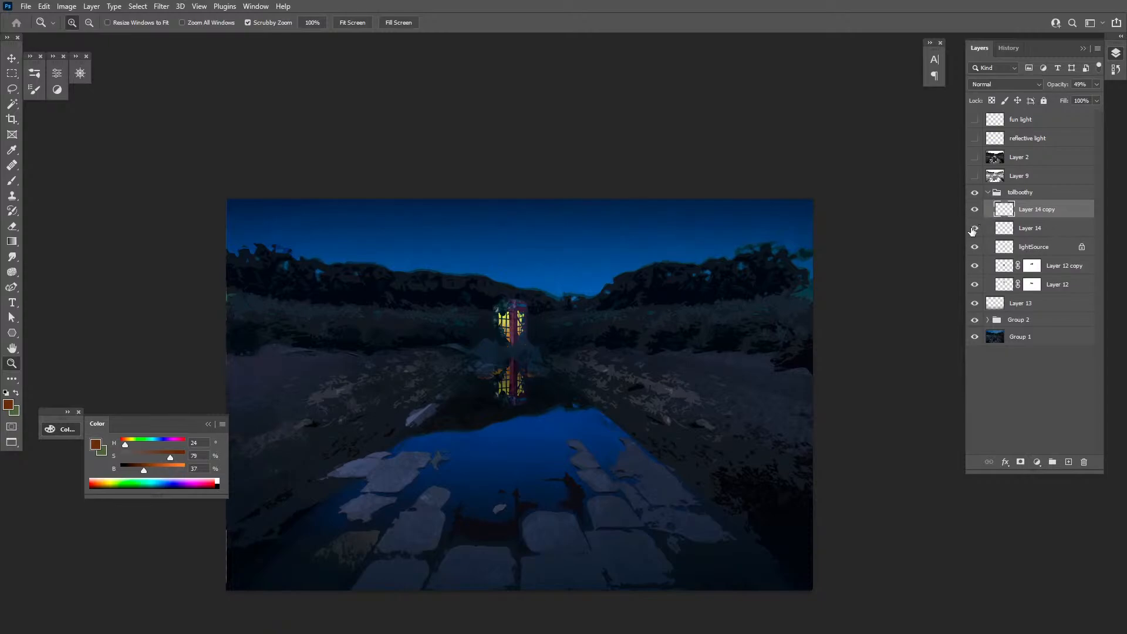
{"action": "key", "text": "ctrl+e"}
{"action": "double_click", "coordinate": [1036, 209]}
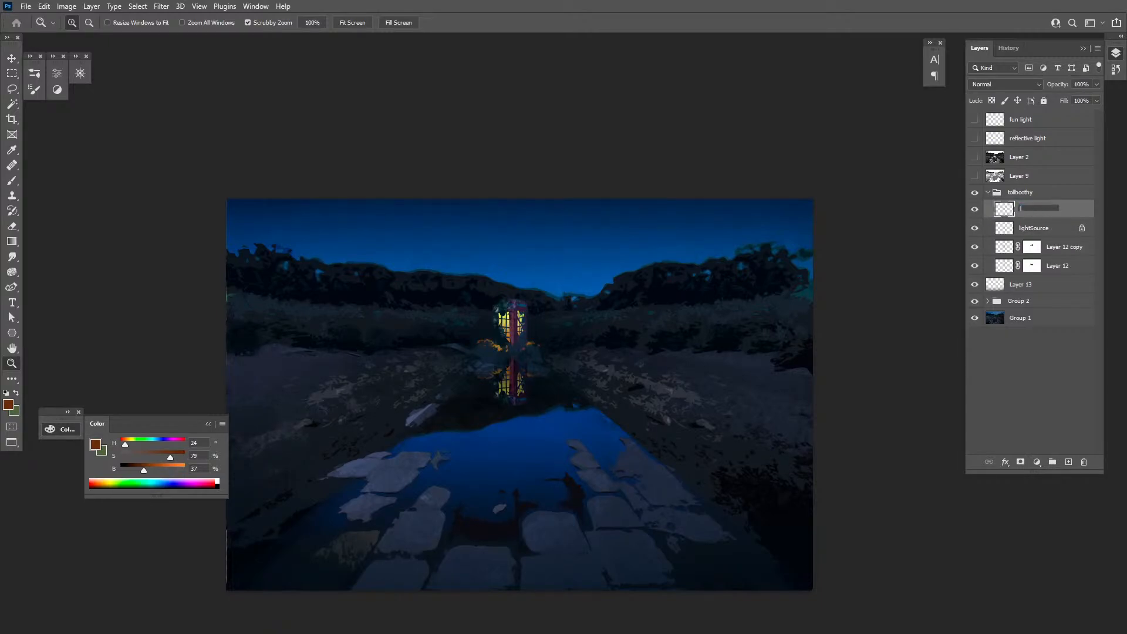
{"action": "key", "text": "Return"}
{"action": "left_click", "coordinate": [636, 399], "text": "alt"}
{"action": "left_click_drag", "start_coordinate": [721, 462], "coordinate": [708, 435]}
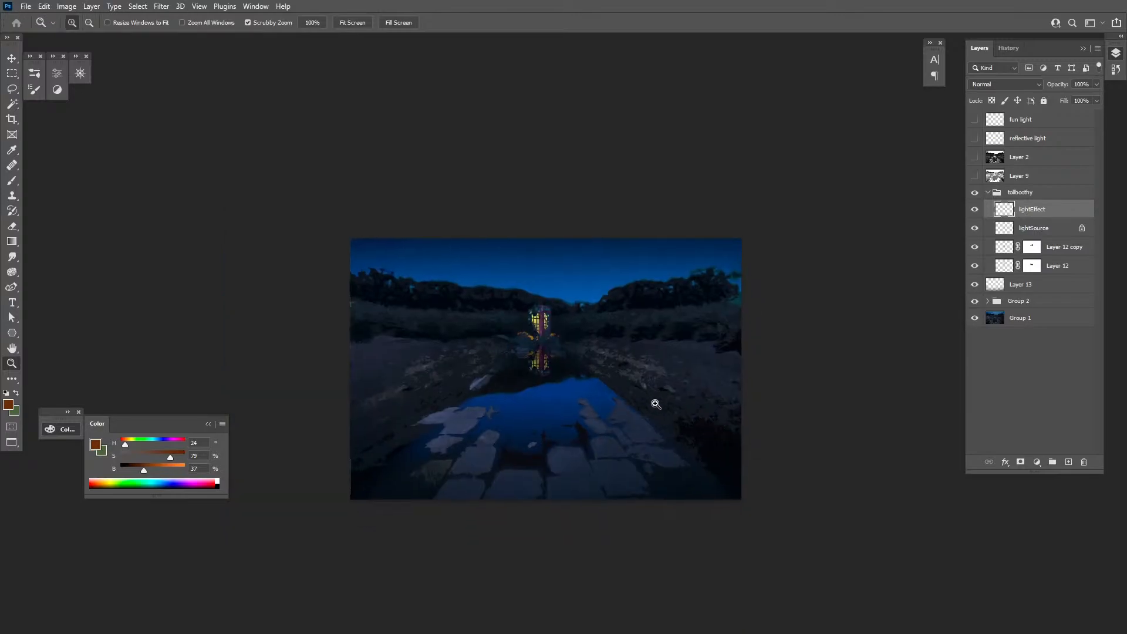
{"action": "double_click", "coordinate": [656, 403]}
{"action": "left_click_drag", "start_coordinate": [663, 391], "coordinate": [717, 447]}
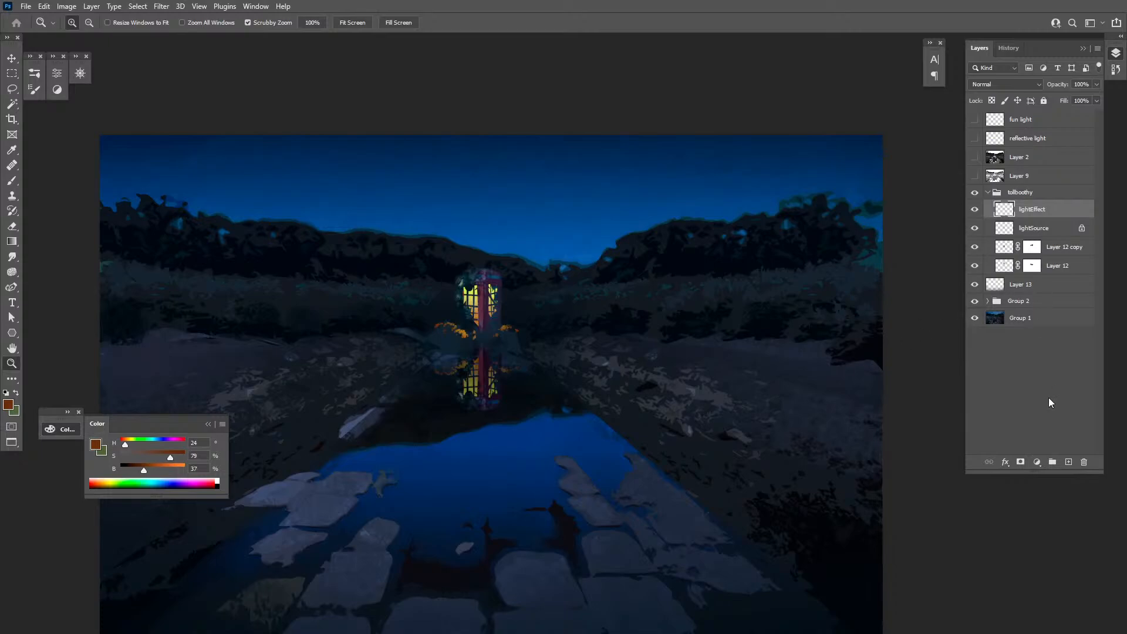
Add a new layer above lightEffect and set up a radial gradient in yellow H 51, S 79, B 76
{"action": "left_click", "coordinate": [1069, 463]}
{"action": "key", "text": "b"}
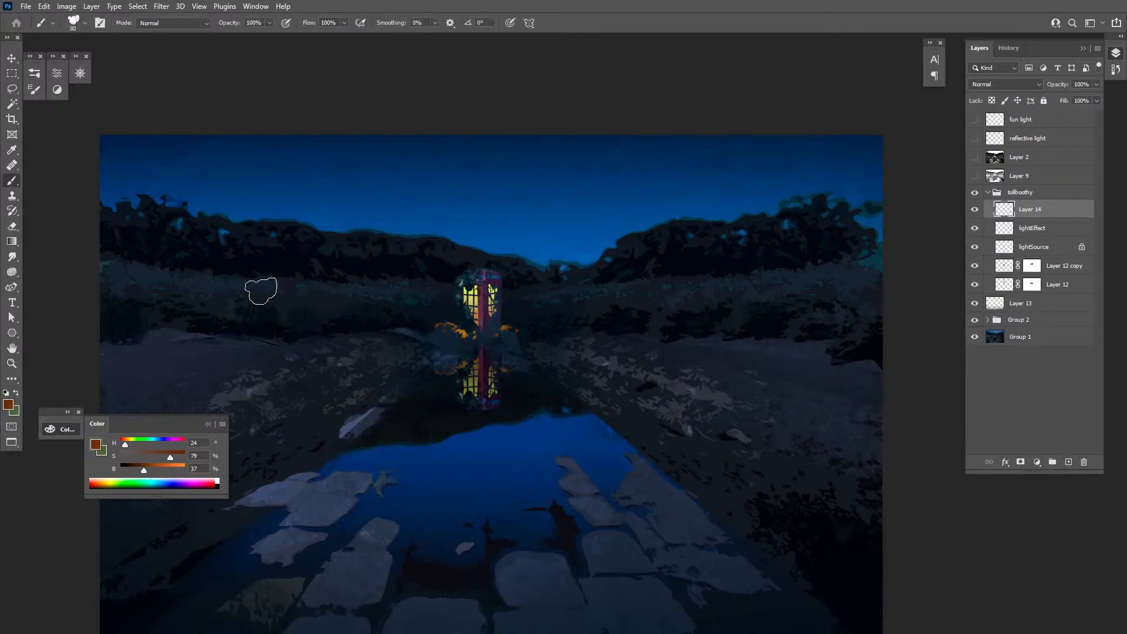
{"action": "key", "text": "g"}
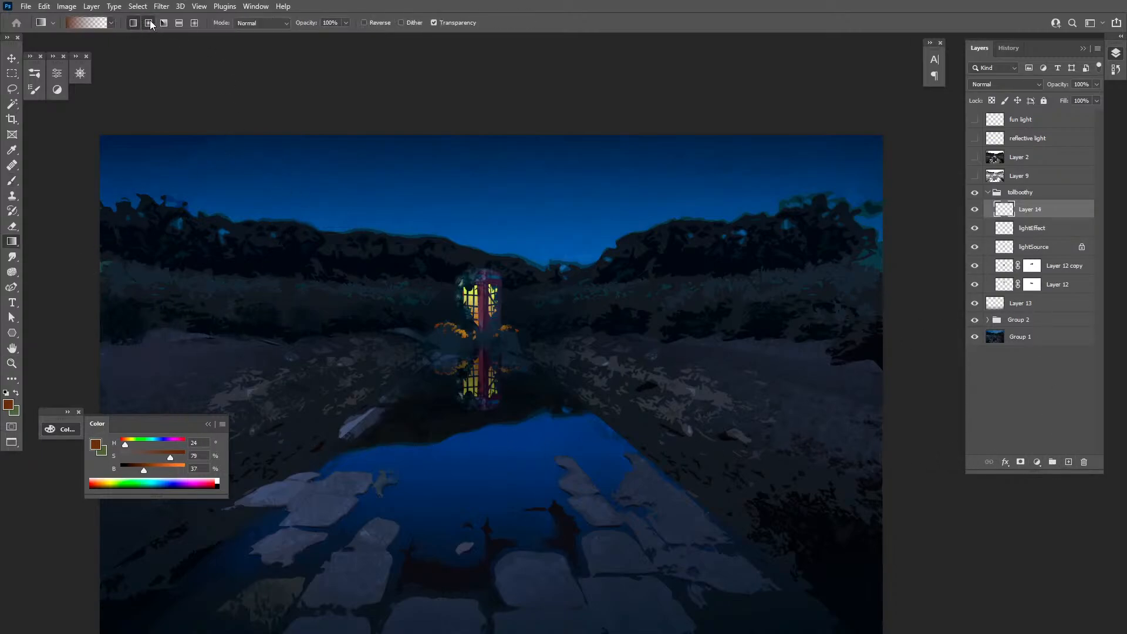
{"action": "left_click", "coordinate": [169, 469]}
{"action": "left_click", "coordinate": [130, 444]}
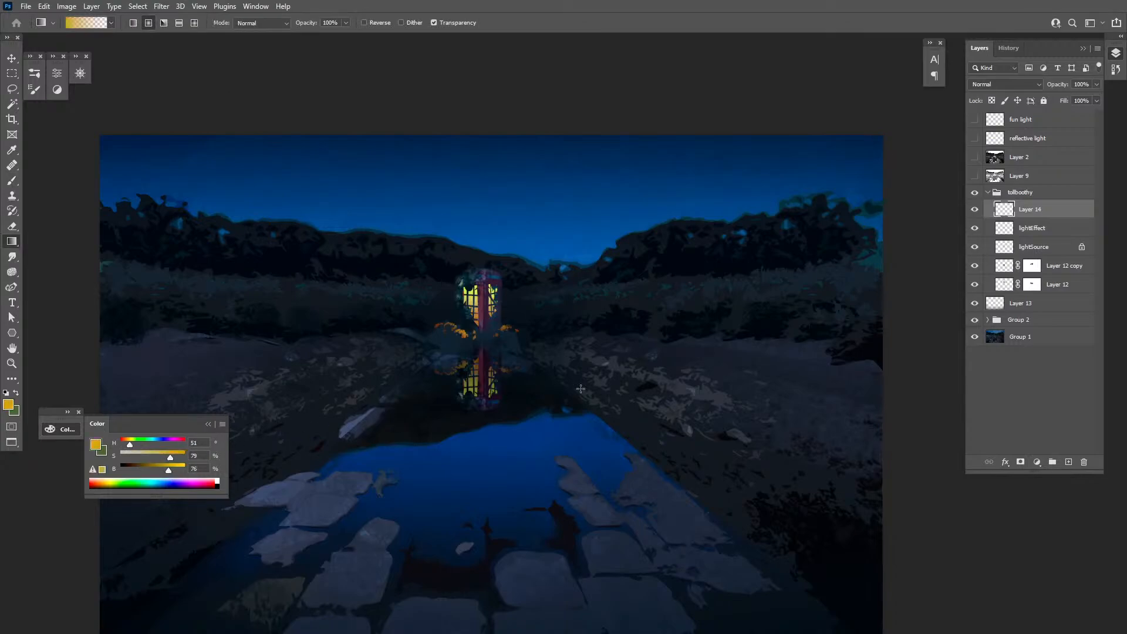
{"action": "left_click_drag", "start_coordinate": [608, 325], "coordinate": [601, 436]}
{"action": "key", "text": "ctrl+z"}
{"action": "left_click_drag", "start_coordinate": [613, 323], "coordinate": [613, 354]}
{"action": "key", "text": "ctrl+z"}
Draw a round yellow radial glow beside the booth and distort it into a wide, flat glow over the booth's windows
{"action": "left_click_drag", "start_coordinate": [592, 319], "coordinate": [591, 414]}
{"action": "key", "text": "ctrl+t"}
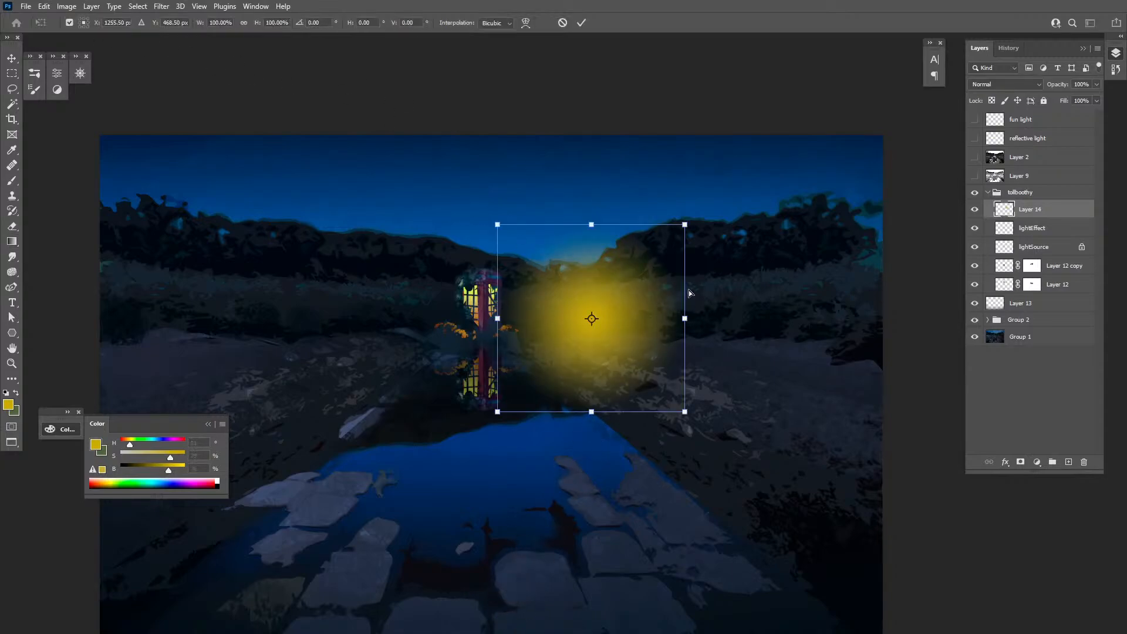
{"action": "right_click", "coordinate": [618, 319]}
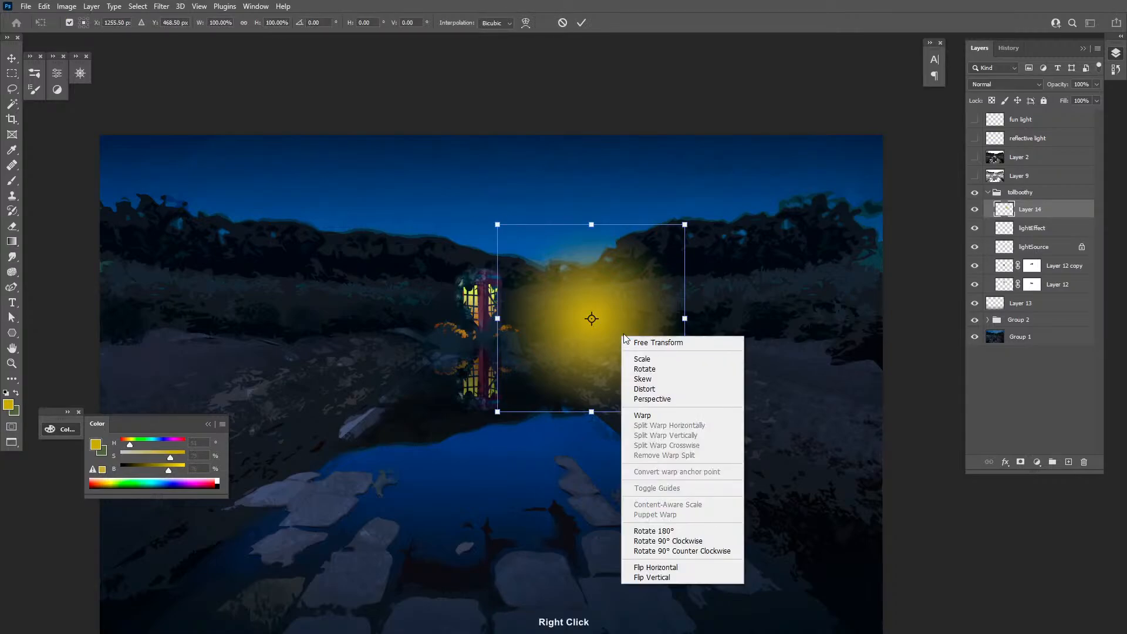
{"action": "left_click", "coordinate": [661, 389]}
{"action": "left_click_drag", "start_coordinate": [614, 245], "coordinate": [515, 287]}
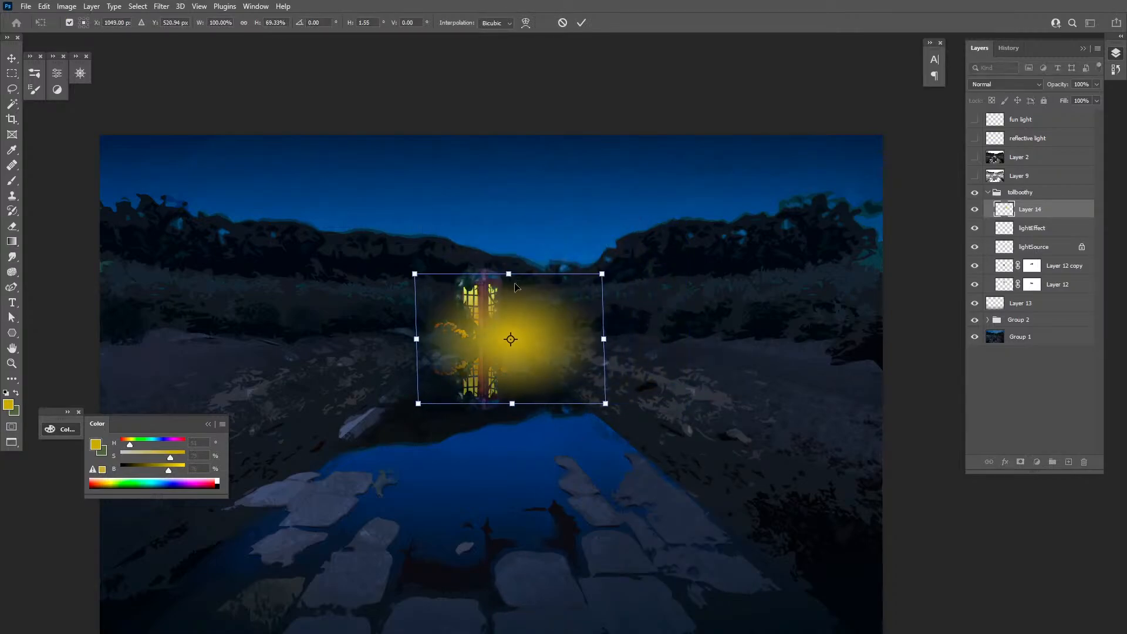
{"action": "left_click_drag", "start_coordinate": [603, 339], "coordinate": [547, 321]}
{"action": "left_click_drag", "start_coordinate": [593, 244], "coordinate": [615, 233]}
{"action": "left_click_drag", "start_coordinate": [384, 388], "coordinate": [353, 379]}
{"action": "left_click_drag", "start_coordinate": [596, 373], "coordinate": [611, 391]}
{"action": "left_click_drag", "start_coordinate": [482, 386], "coordinate": [486, 349]}
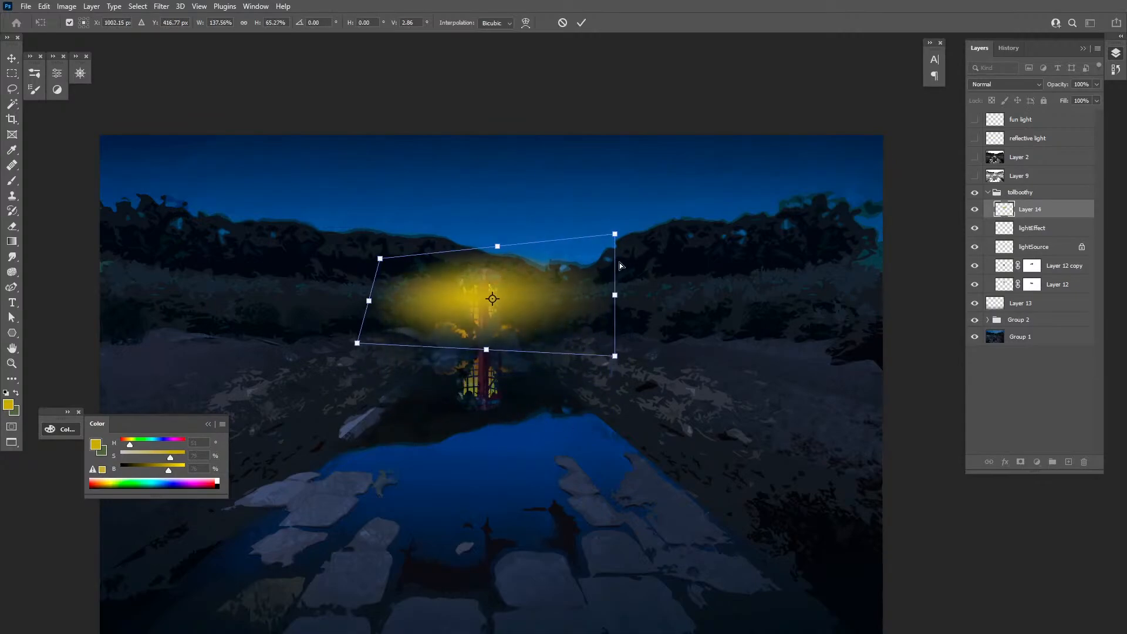
Reposition the glow to the booth's right side and distort it into a beam slanting down and outward from the window
{"action": "left_click_drag", "start_coordinate": [548, 272], "coordinate": [635, 272]}
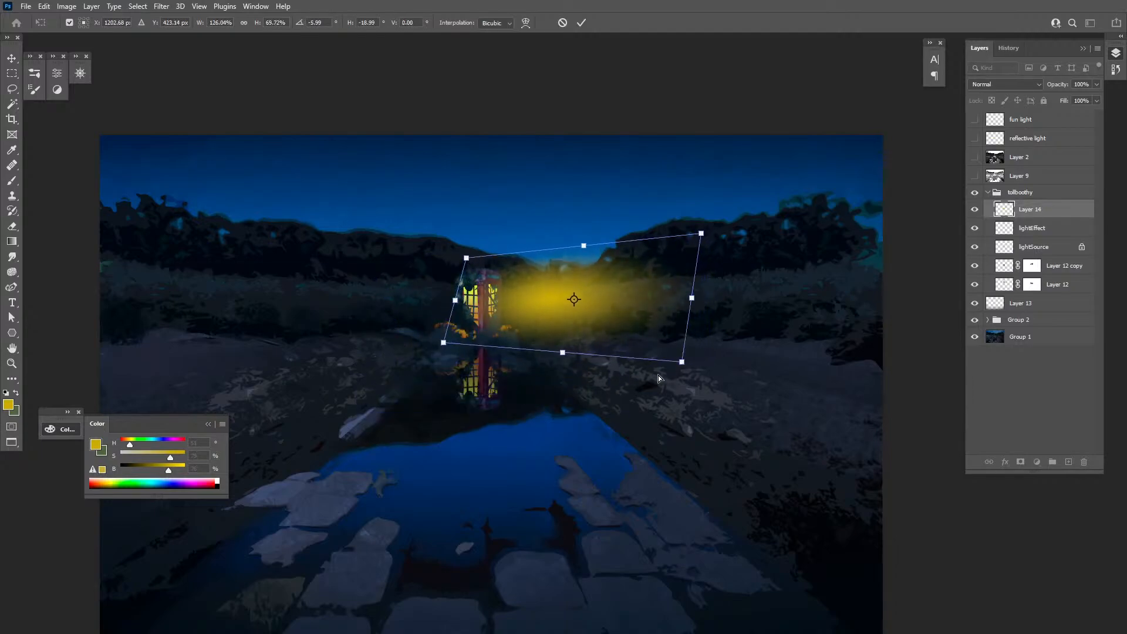
{"action": "left_click_drag", "start_coordinate": [701, 356], "coordinate": [571, 407]}
{"action": "left_click_drag", "start_coordinate": [443, 342], "coordinate": [467, 334]}
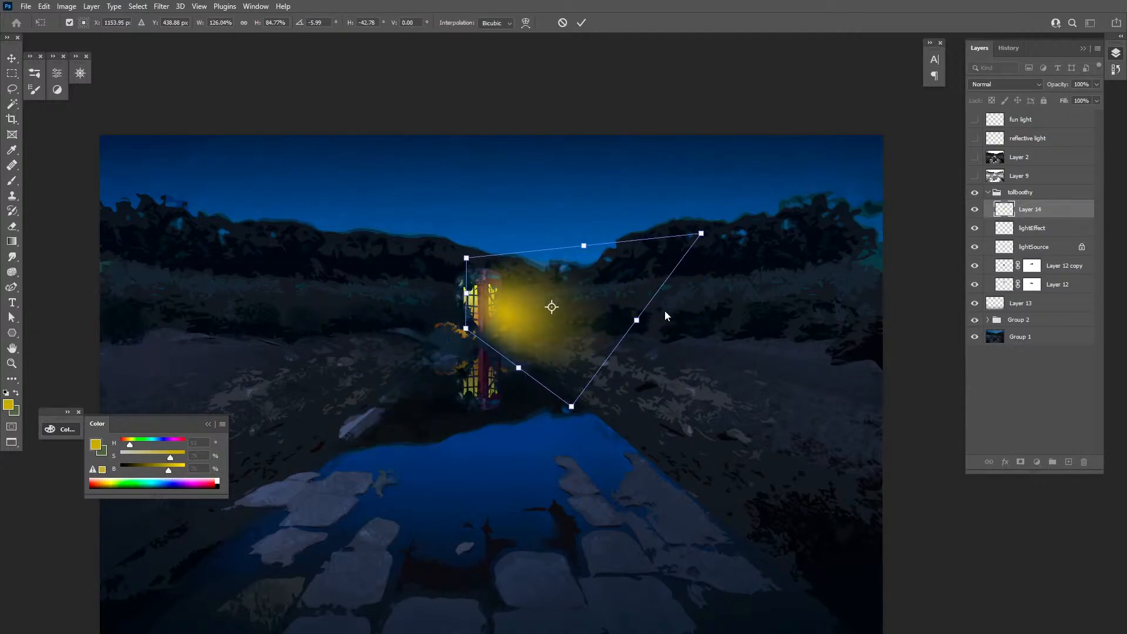
{"action": "left_click_drag", "start_coordinate": [591, 310], "coordinate": [593, 302]}
{"action": "left_click_drag", "start_coordinate": [703, 226], "coordinate": [672, 240]}
{"action": "left_click_drag", "start_coordinate": [472, 325], "coordinate": [488, 291]}
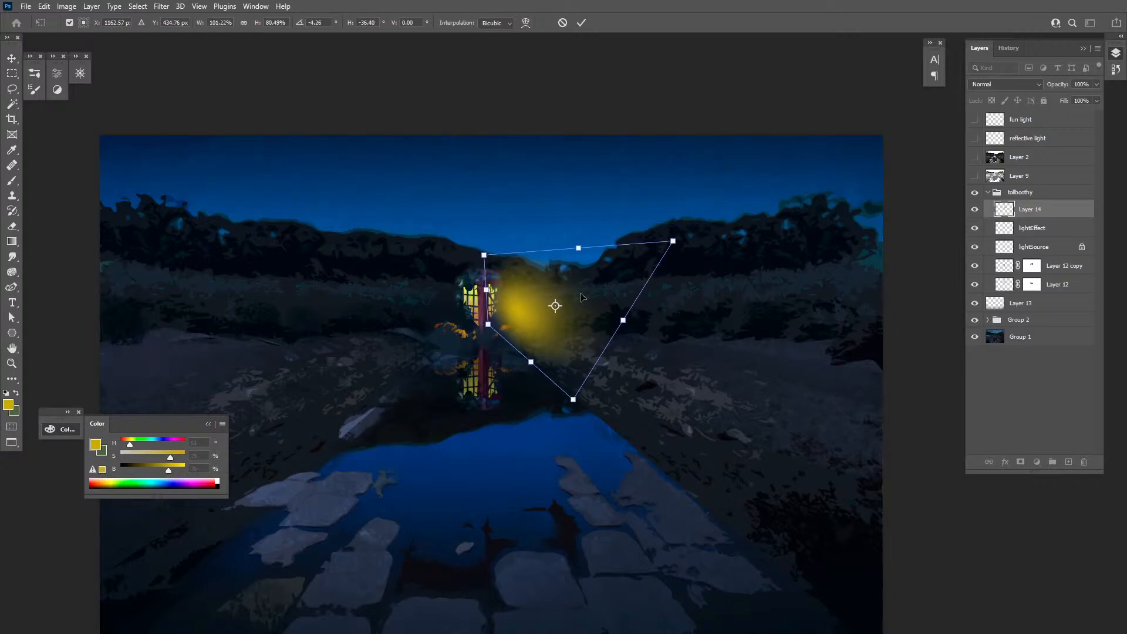
{"action": "left_click_drag", "start_coordinate": [586, 296], "coordinate": [572, 293]}
{"action": "left_click_drag", "start_coordinate": [561, 399], "coordinate": [567, 390]}
{"action": "left_click_drag", "start_coordinate": [564, 340], "coordinate": [563, 341]}
{"action": "key", "text": "Return"}
Set the glow's opacity to 58% and place a rotated duplicate on the booth's left side to mirror the light
{"action": "key", "text": "g"}
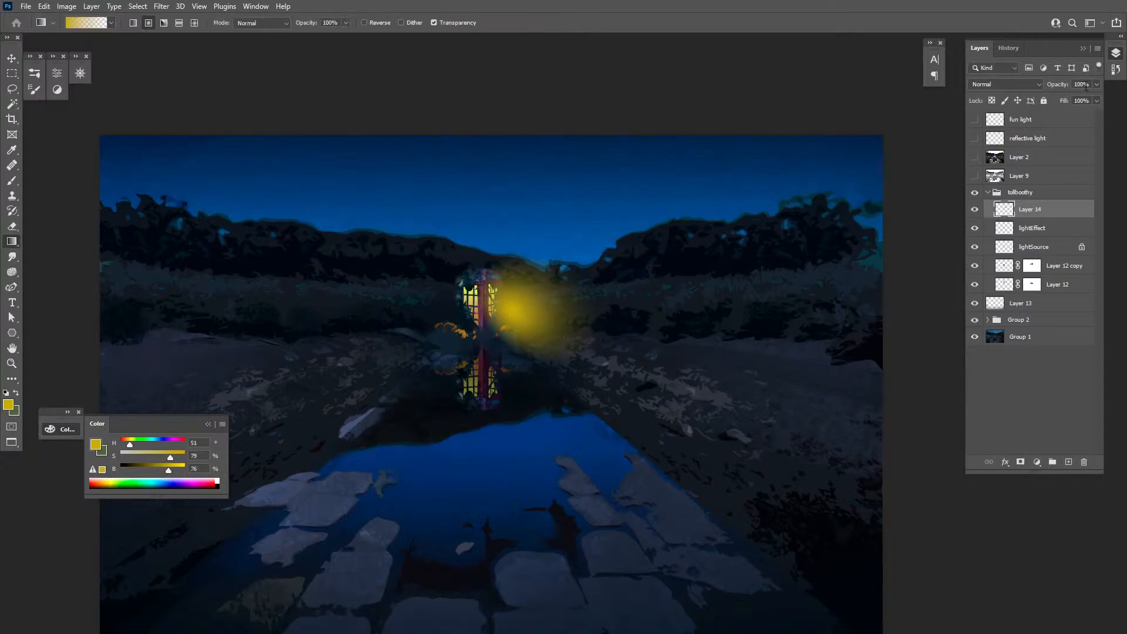
{"action": "left_click_drag", "start_coordinate": [1094, 97], "coordinate": [1076, 97]}
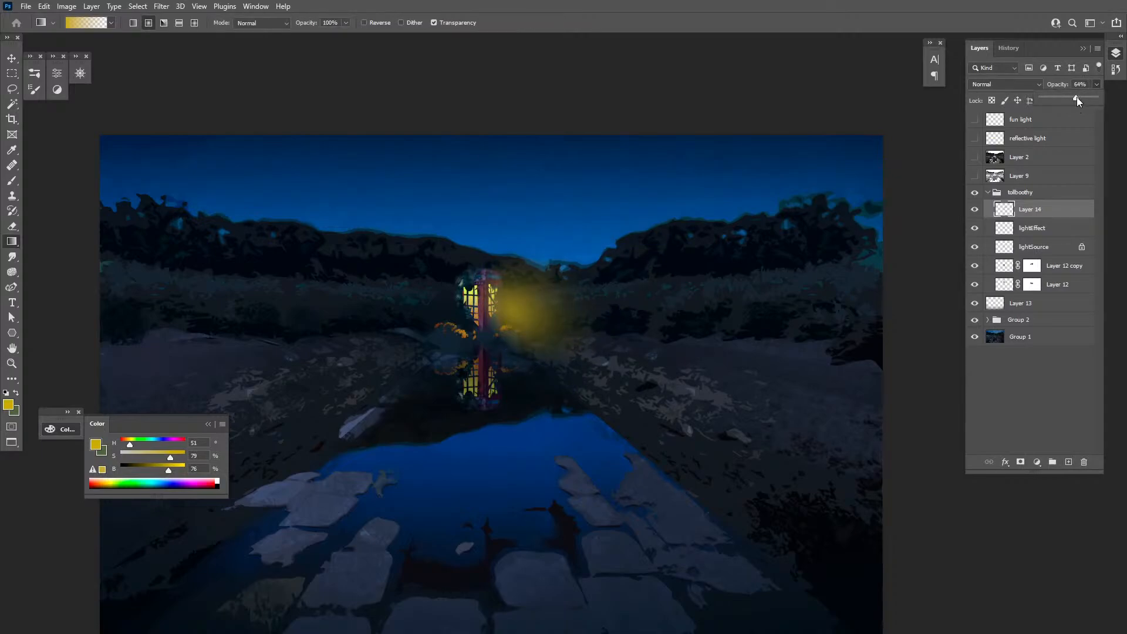
{"action": "key", "text": "v"}
{"action": "left_click_drag", "start_coordinate": [584, 373], "coordinate": [550, 365]}
{"action": "key", "text": "ctrl+j"}
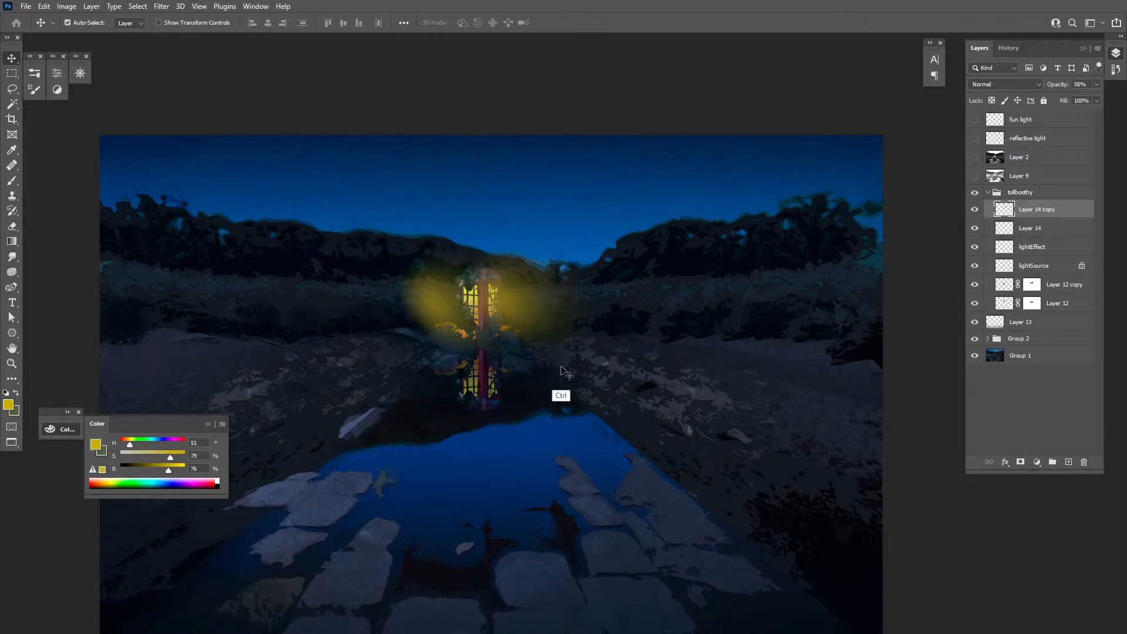
{"action": "key", "text": "ctrl+t"}
{"action": "left_click_drag", "start_coordinate": [542, 225], "coordinate": [458, 199]}
{"action": "left_click_drag", "start_coordinate": [502, 298], "coordinate": [498, 283]}
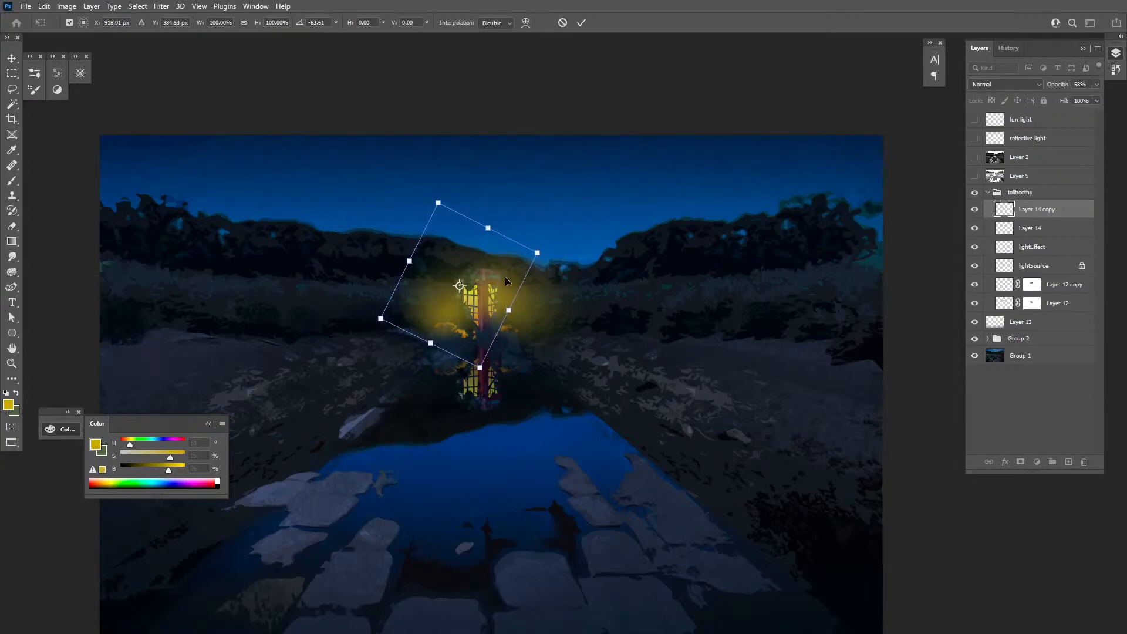
{"action": "key", "text": "Return"}
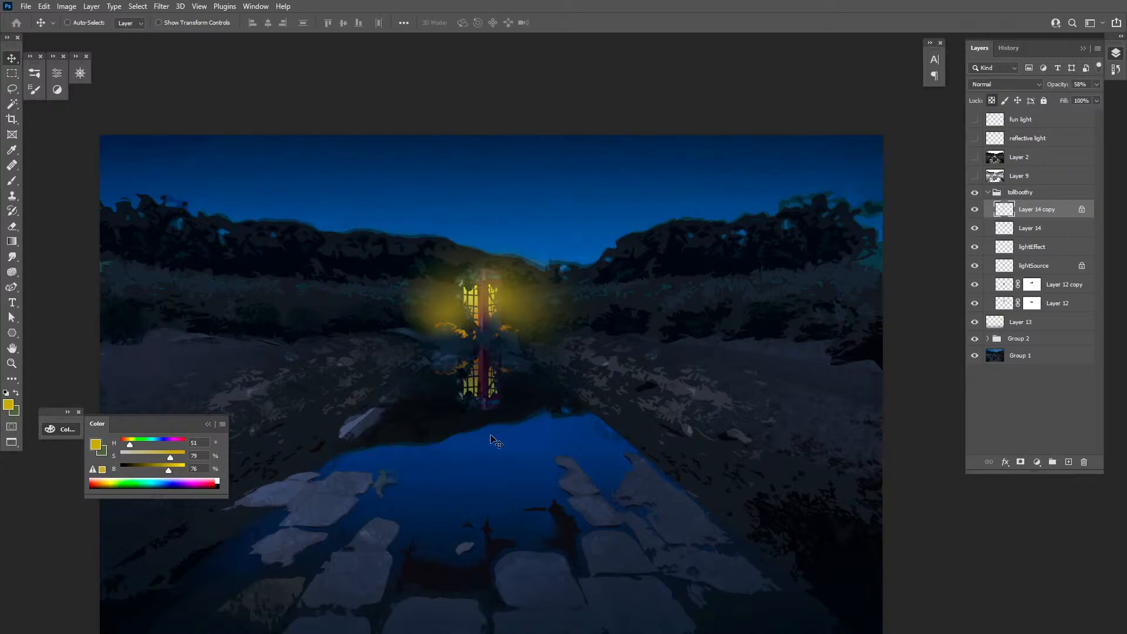
Lock the transparency of both glow layers and brighten their cores near the booth with yellow H 51, S 66, B 97
{"action": "key", "text": "g"}
{"action": "left_click_drag", "start_coordinate": [169, 470], "coordinate": [186, 469]}
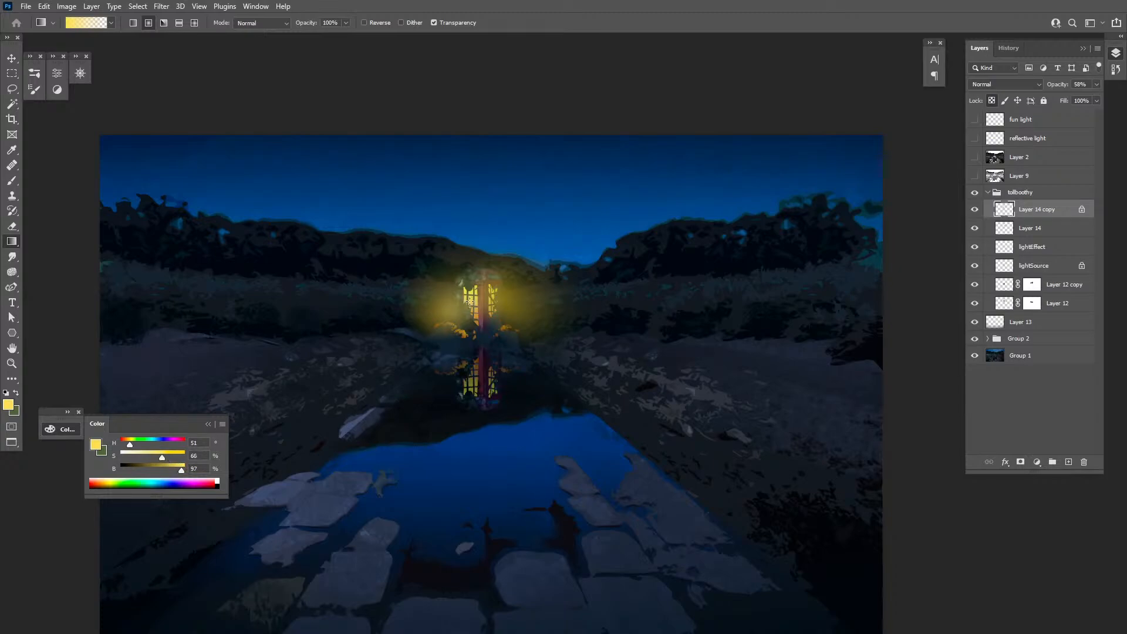
{"action": "left_click", "coordinate": [1001, 233]}
{"action": "key", "text": "slash"}
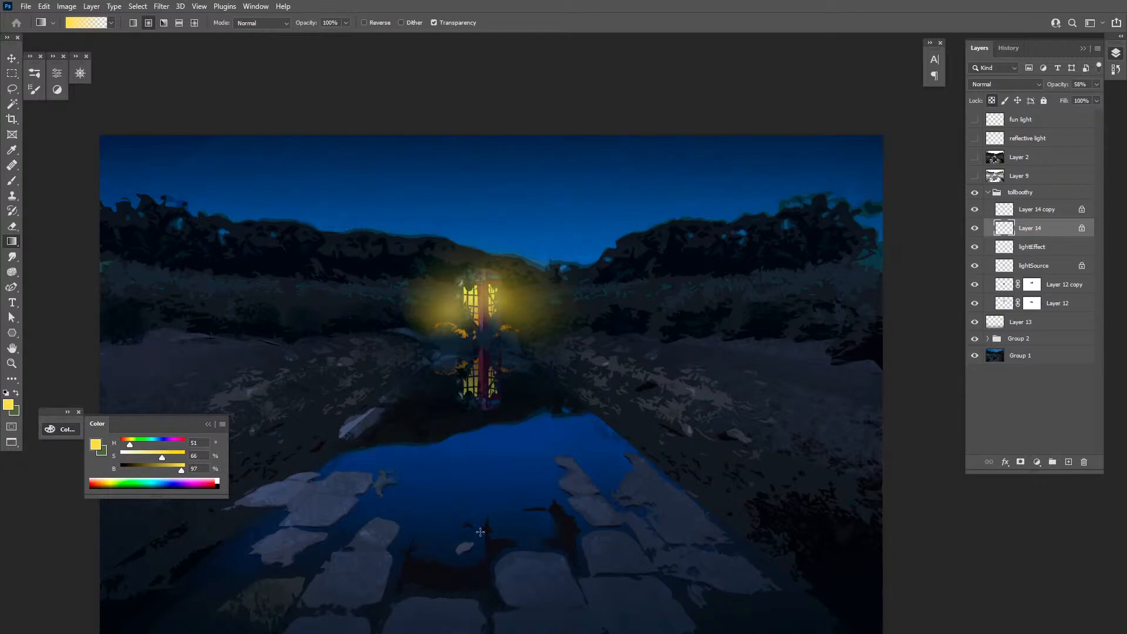
Duplicate both glow layers down onto the booth's water reflection and squash the copies vertically
{"action": "left_click", "coordinate": [1030, 216], "text": "shift"}
{"action": "left_click_drag", "start_coordinate": [1049, 226], "coordinate": [1068, 461]}
{"action": "key", "text": "v"}
{"action": "left_click_drag", "start_coordinate": [574, 334], "coordinate": [575, 438]}
{"action": "key", "text": "ctrl+t"}
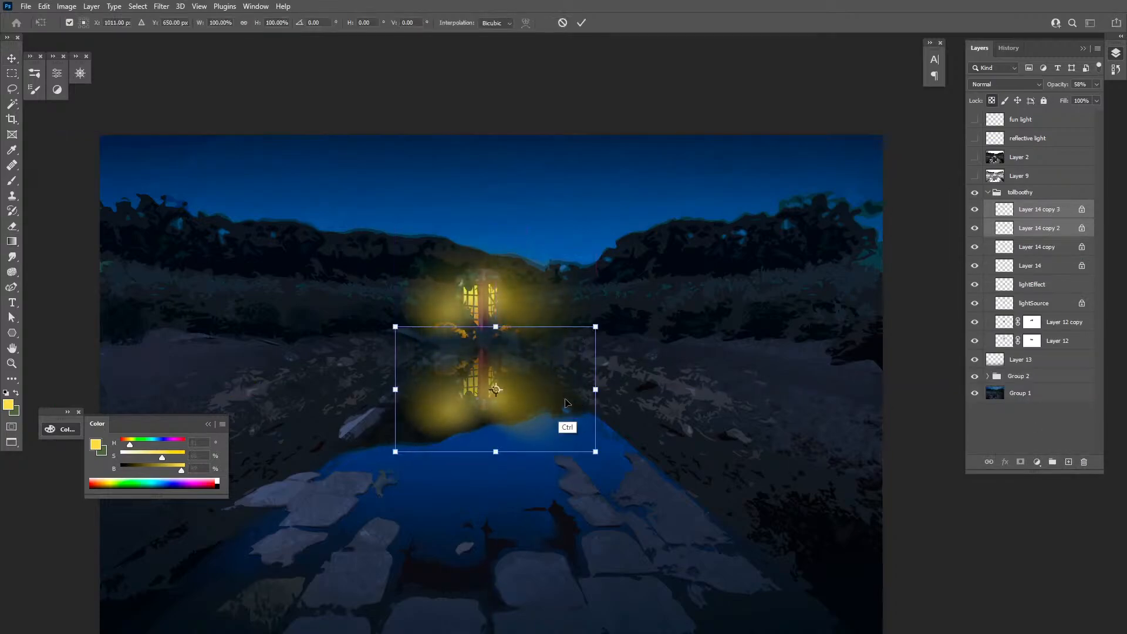
{"action": "left_click_drag", "start_coordinate": [505, 452], "coordinate": [546, 400]}
{"action": "key", "text": "Return"}
Merge the two reflected glow copies and set the merged layer's opacity to 57%
{"action": "key", "text": "ctrl+e"}
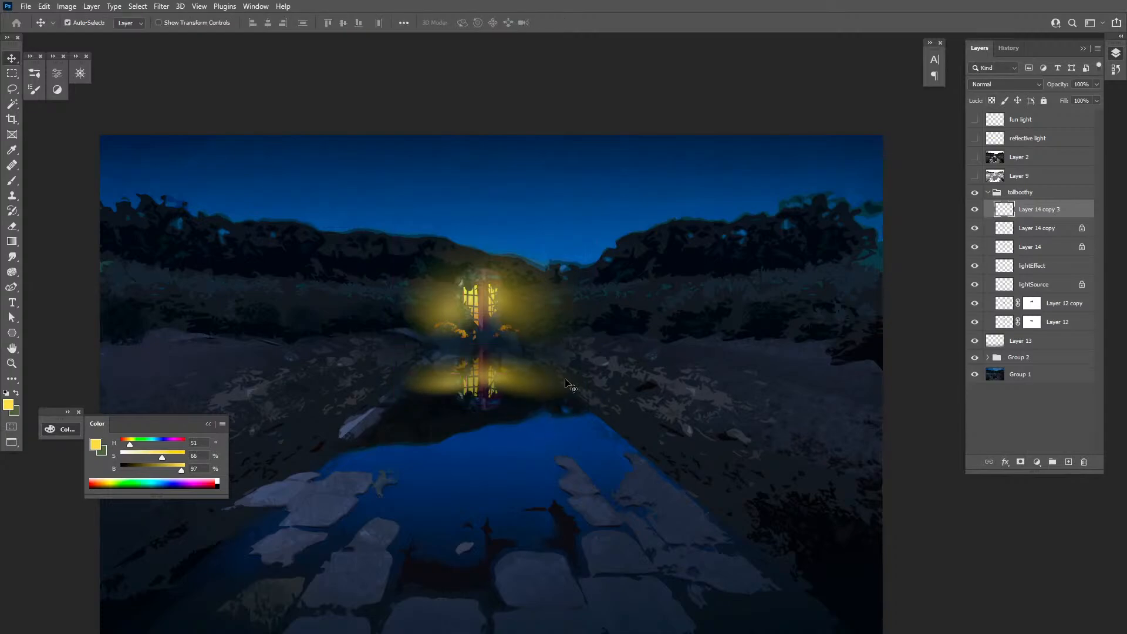
{"action": "left_click", "coordinate": [1096, 84]}
{"action": "left_click_drag", "start_coordinate": [1095, 97], "coordinate": [1072, 100]}
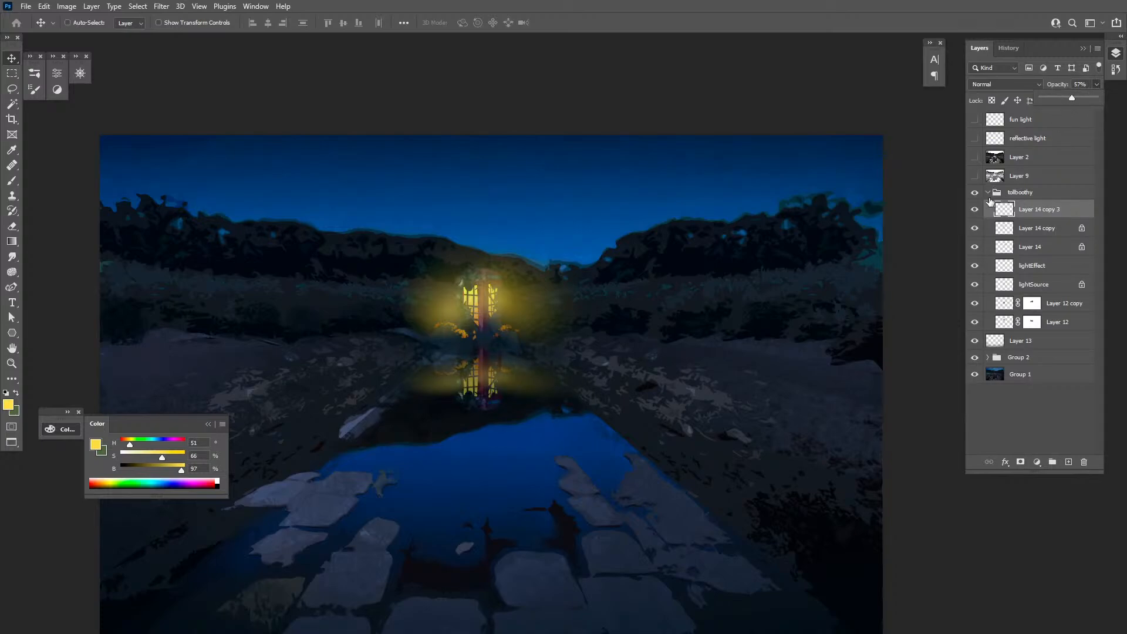
Hide the reflected glow layer and both glow layers beside the booth
{"action": "left_click", "coordinate": [974, 209]}
{"action": "left_click", "coordinate": [975, 228]}
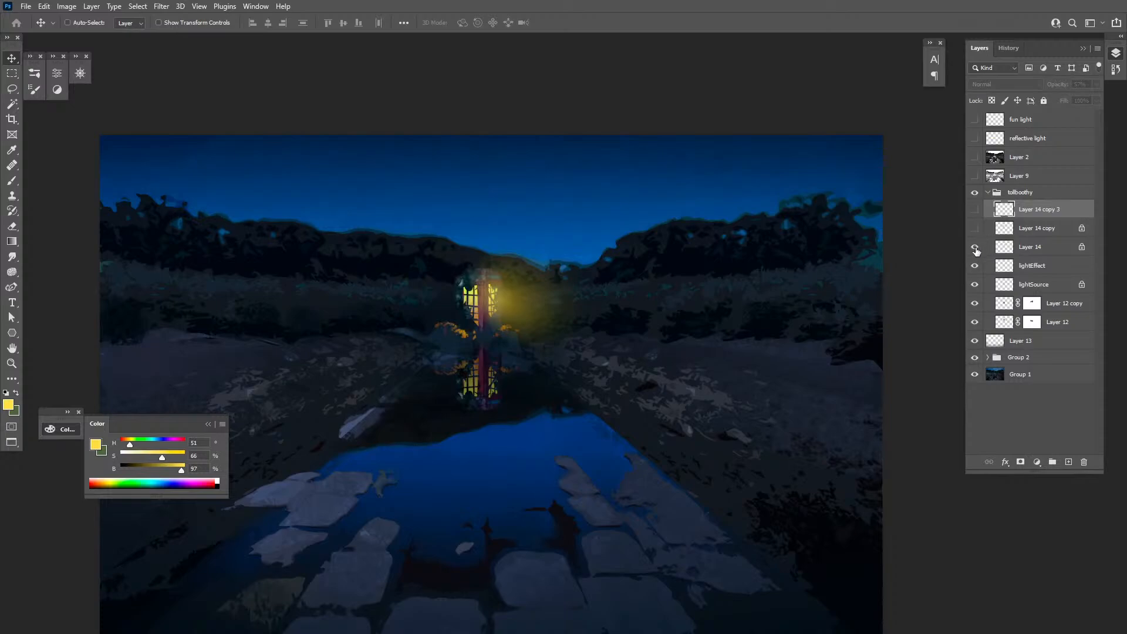
{"action": "left_click", "coordinate": [974, 246]}
{"action": "left_click_drag", "start_coordinate": [560, 395], "coordinate": [596, 380]}
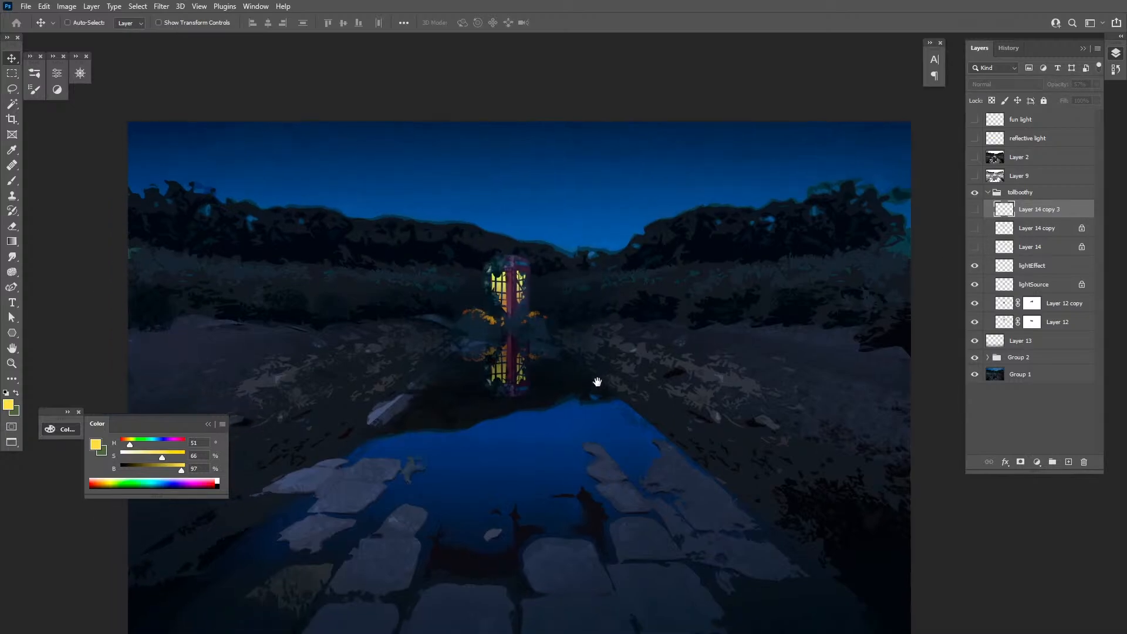
Lower the opacity of Layer 11 inside Group 2 to about 32%, and collapse Group 2 and the tollboothy group
{"action": "left_click", "coordinate": [988, 357]}
{"action": "left_click", "coordinate": [985, 374]}
{"action": "left_click", "coordinate": [974, 373]}
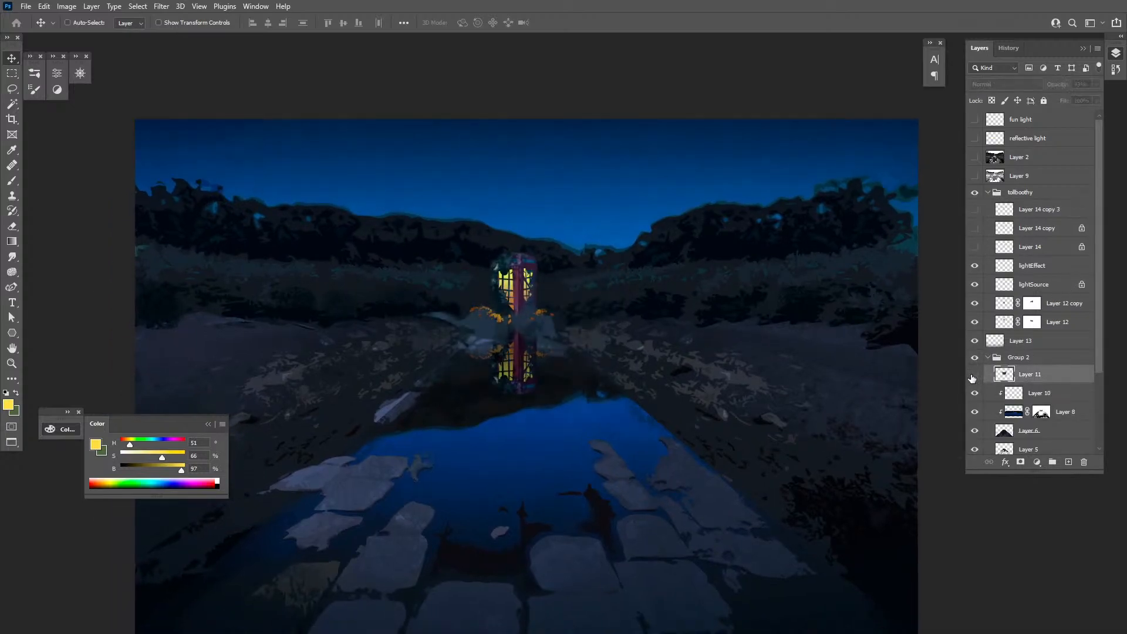
{"action": "left_click", "coordinate": [975, 374]}
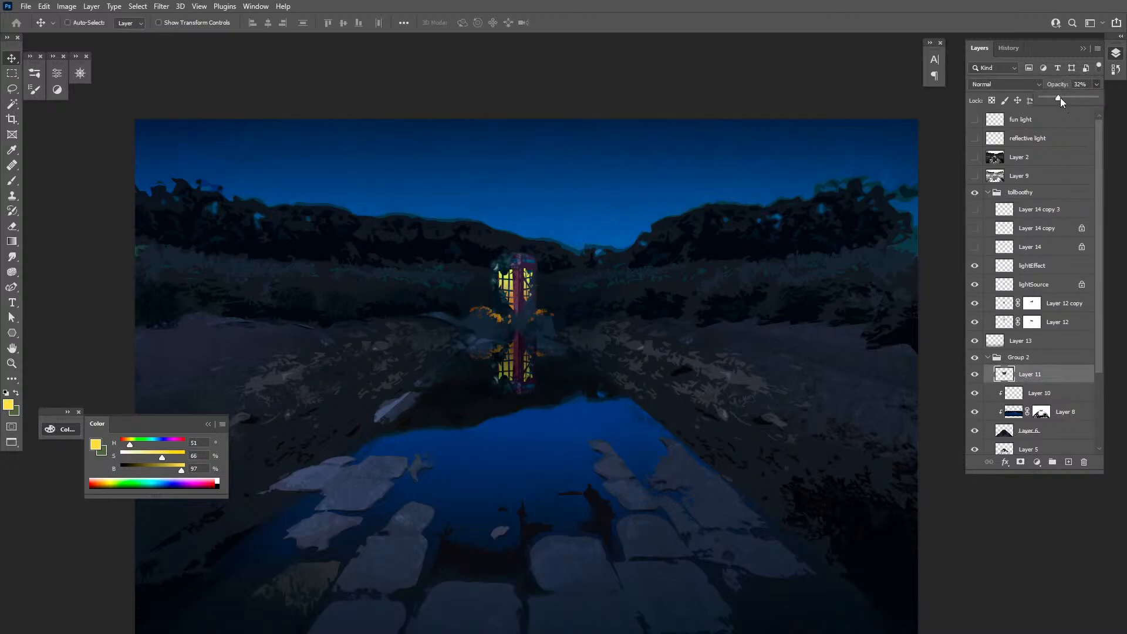
{"action": "left_click_drag", "start_coordinate": [1060, 99], "coordinate": [1061, 98]}
{"action": "left_click", "coordinate": [987, 192]}
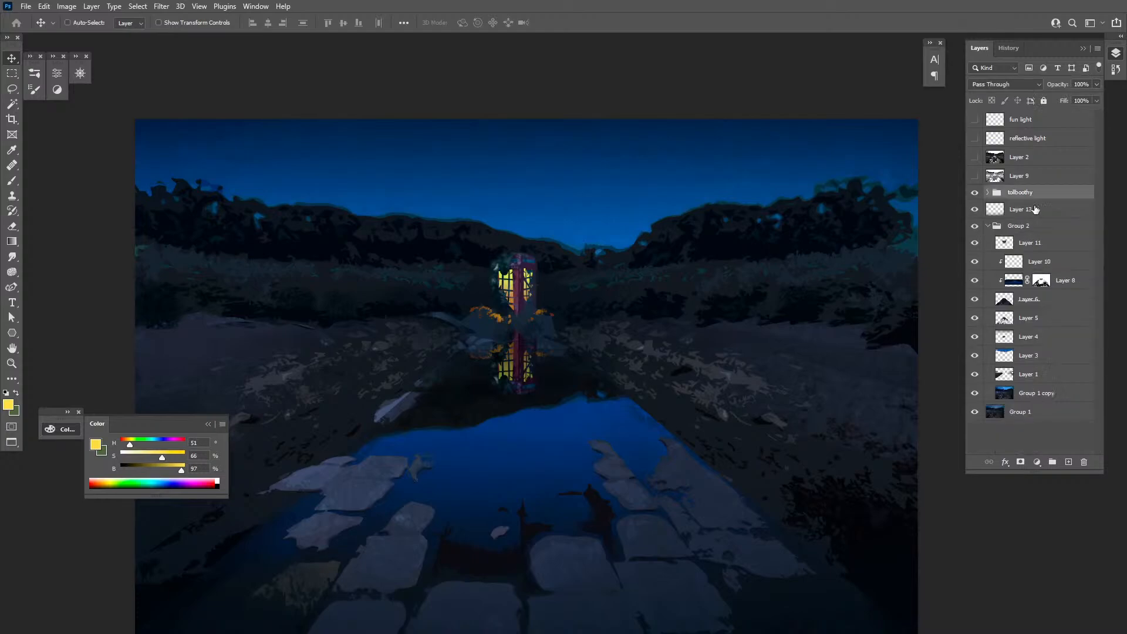
{"action": "left_click", "coordinate": [988, 226]}
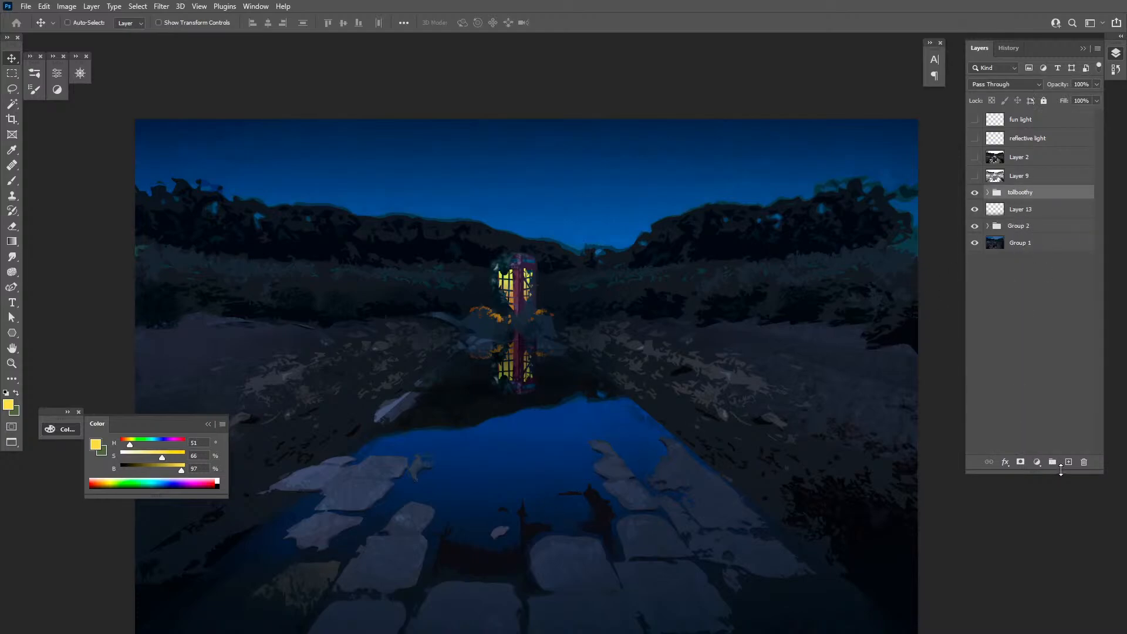
Add a new layer above the tollboothy group and lasso several thin horizontal ripple shapes on the water around the booth's reflection
{"action": "left_click", "coordinate": [1068, 462]}
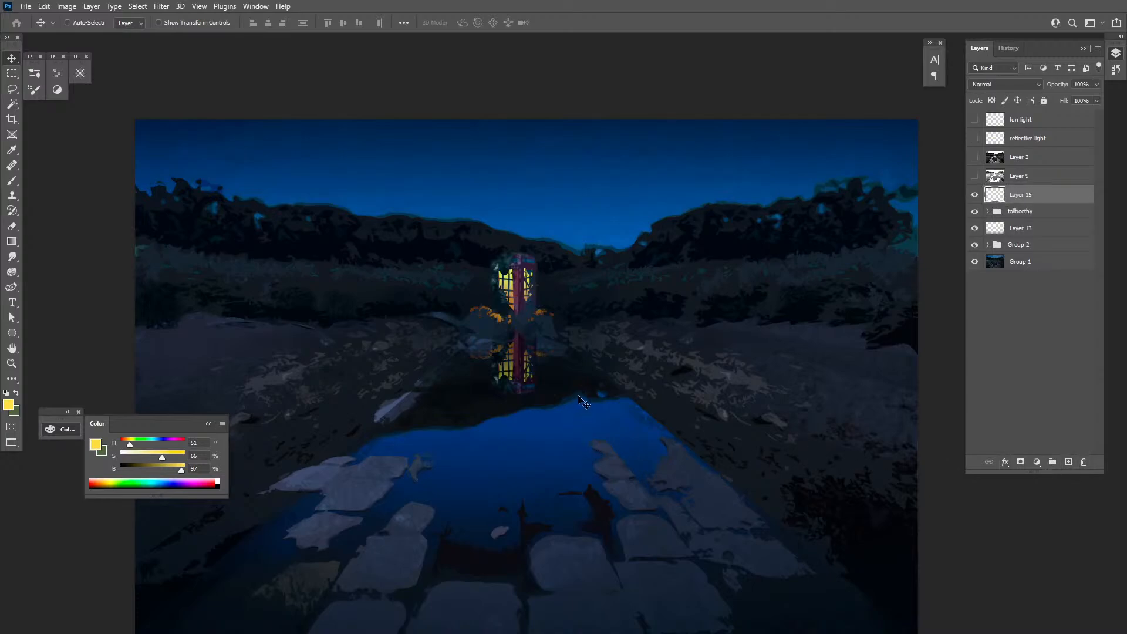
{"action": "key", "text": "l"}
{"action": "mouse_move", "coordinate": [568, 391]}
{"action": "left_mouse_down"}
{"action": "mouse_move", "coordinate": [584, 389]}
{"action": "mouse_move", "coordinate": [484, 389]}
{"action": "mouse_move", "coordinate": [575, 372]}
{"action": "mouse_move", "coordinate": [465, 373]}
{"action": "left_mouse_up"}
{"action": "mouse_move", "coordinate": [473, 418]}
{"action": "left_mouse_down"}
{"action": "mouse_move", "coordinate": [577, 413]}
{"action": "mouse_move", "coordinate": [561, 407]}
{"action": "mouse_move", "coordinate": [567, 378]}
{"action": "mouse_move", "coordinate": [517, 366]}
{"action": "left_mouse_up"}
{"action": "mouse_move", "coordinate": [549, 411]}
{"action": "left_mouse_down"}
{"action": "mouse_move", "coordinate": [560, 404]}
{"action": "mouse_move", "coordinate": [462, 429]}
{"action": "mouse_move", "coordinate": [507, 431]}
{"action": "mouse_move", "coordinate": [517, 417]}
{"action": "mouse_move", "coordinate": [503, 395]}
{"action": "mouse_move", "coordinate": [558, 388]}
{"action": "mouse_move", "coordinate": [463, 385]}
{"action": "left_mouse_up"}
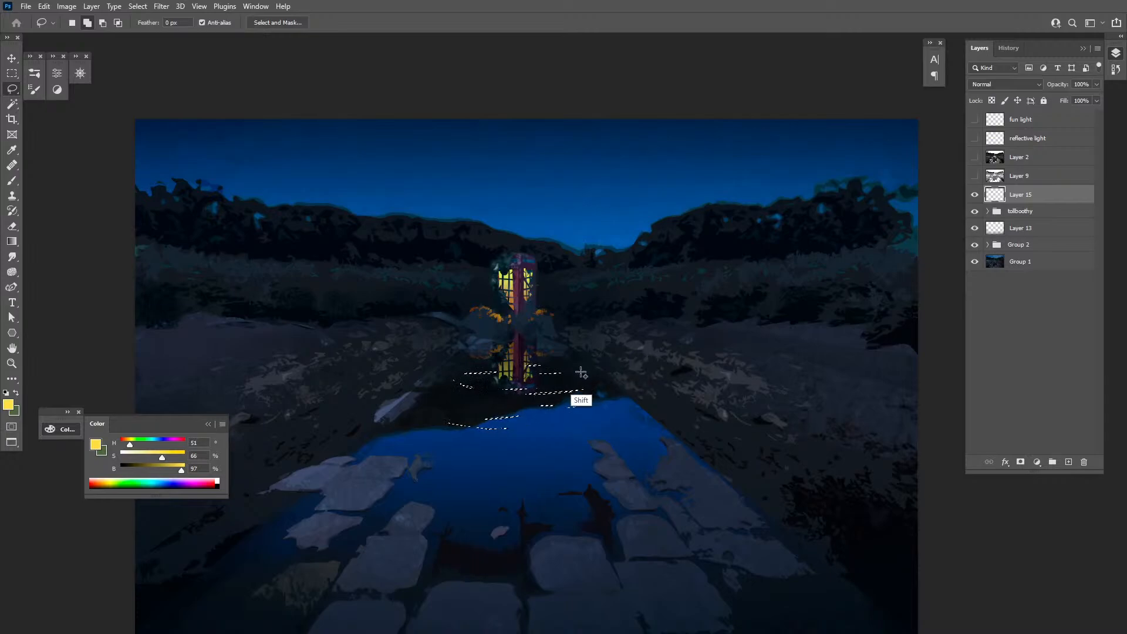
{"action": "left_click_drag", "start_coordinate": [581, 371], "coordinate": [553, 374]}
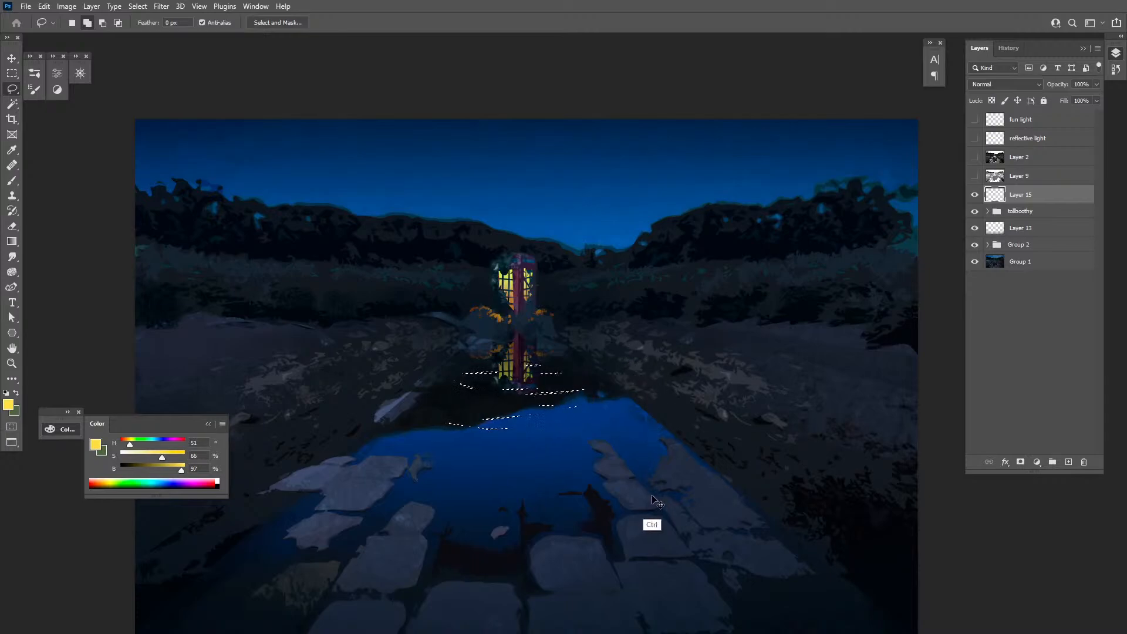
Hide the selection outlines, paint the selected ripples with blue sampled from the sky near the horizon, and deselect
{"action": "key", "text": "b"}
{"action": "key", "text": "ctrl+h"}
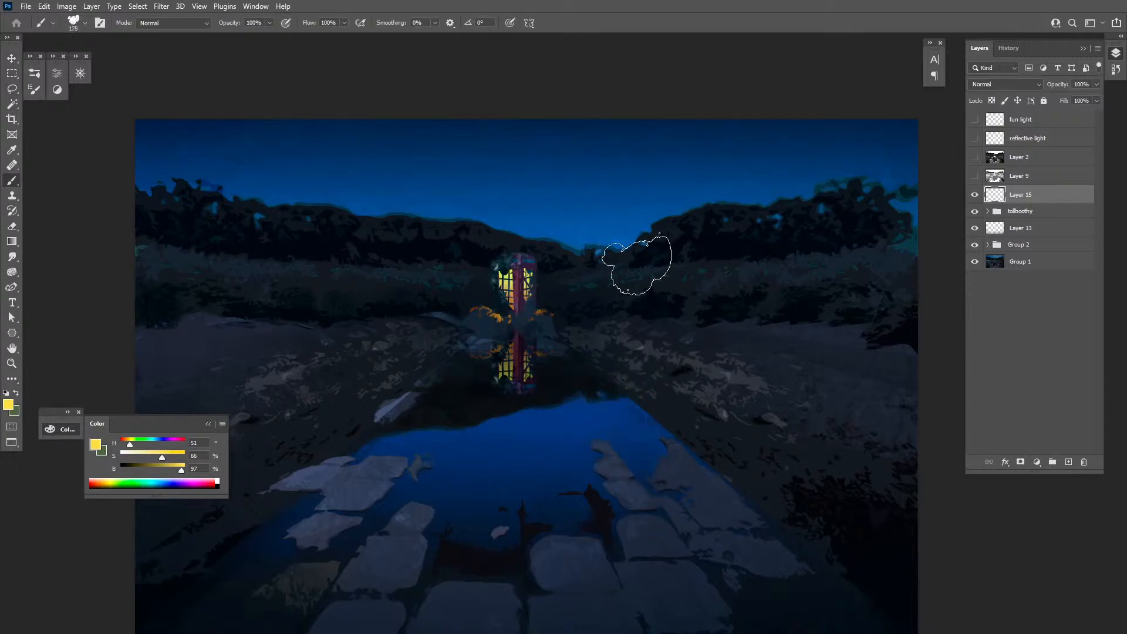
{"action": "left_click", "coordinate": [616, 230], "text": "alt"}
{"action": "left_click", "coordinate": [548, 370]}
{"action": "mouse_move", "coordinate": [501, 434]}
{"action": "left_mouse_down"}
{"action": "mouse_move", "coordinate": [457, 514]}
{"action": "mouse_move", "coordinate": [459, 354]}
{"action": "mouse_move", "coordinate": [540, 530]}
{"action": "left_mouse_up"}
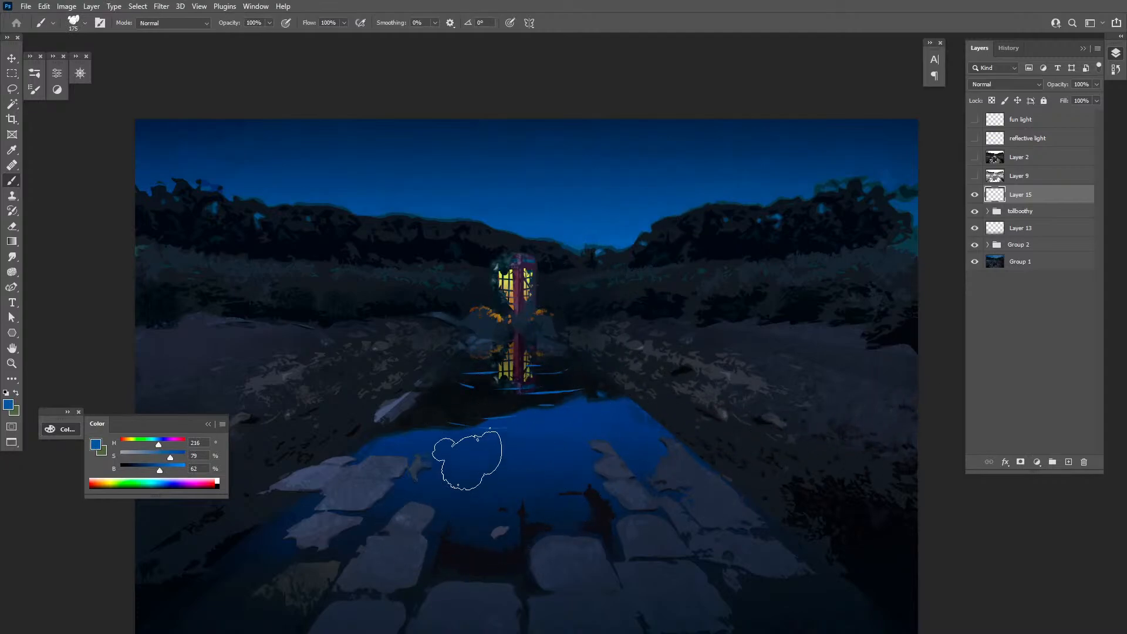
Try to soften the blue ripples with the Smudge tool at 99% strength, and undo the smudging
{"action": "key", "text": "z"}
{"action": "left_click", "coordinate": [696, 442], "text": "alt"}
{"action": "left_click", "coordinate": [696, 442], "text": "alt"}
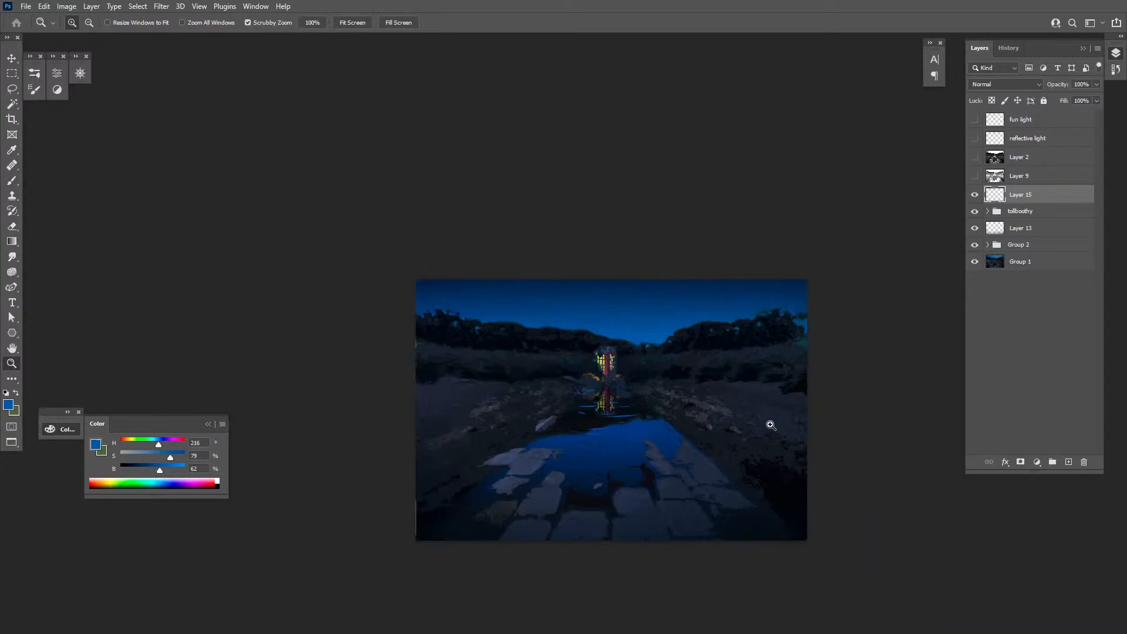
{"action": "left_click", "coordinate": [652, 447]}
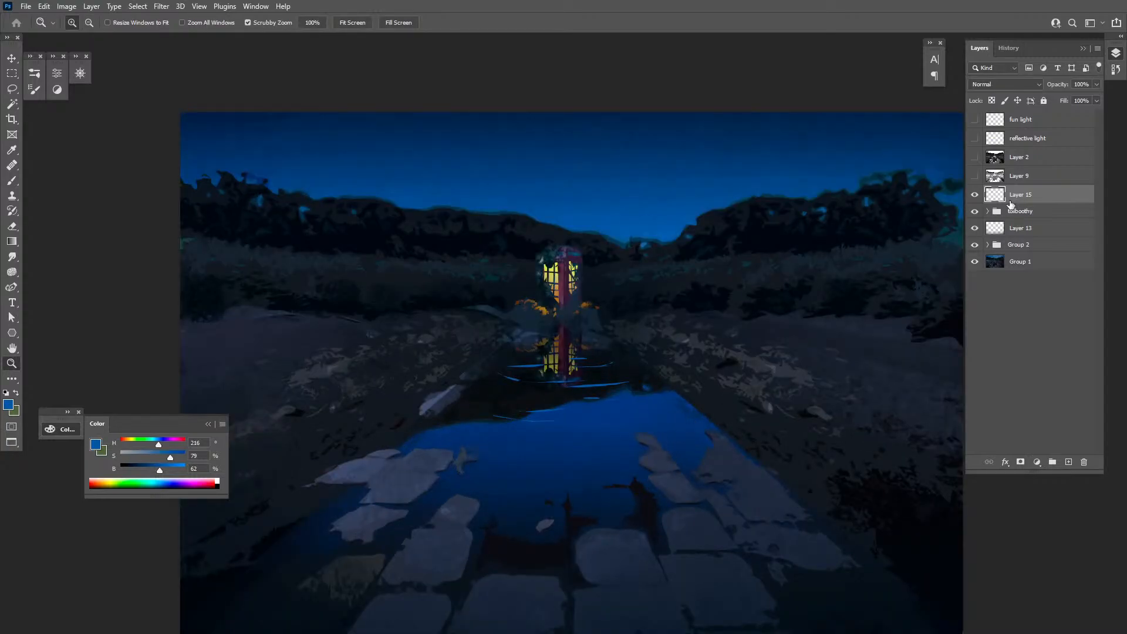
{"action": "left_click", "coordinate": [14, 258]}
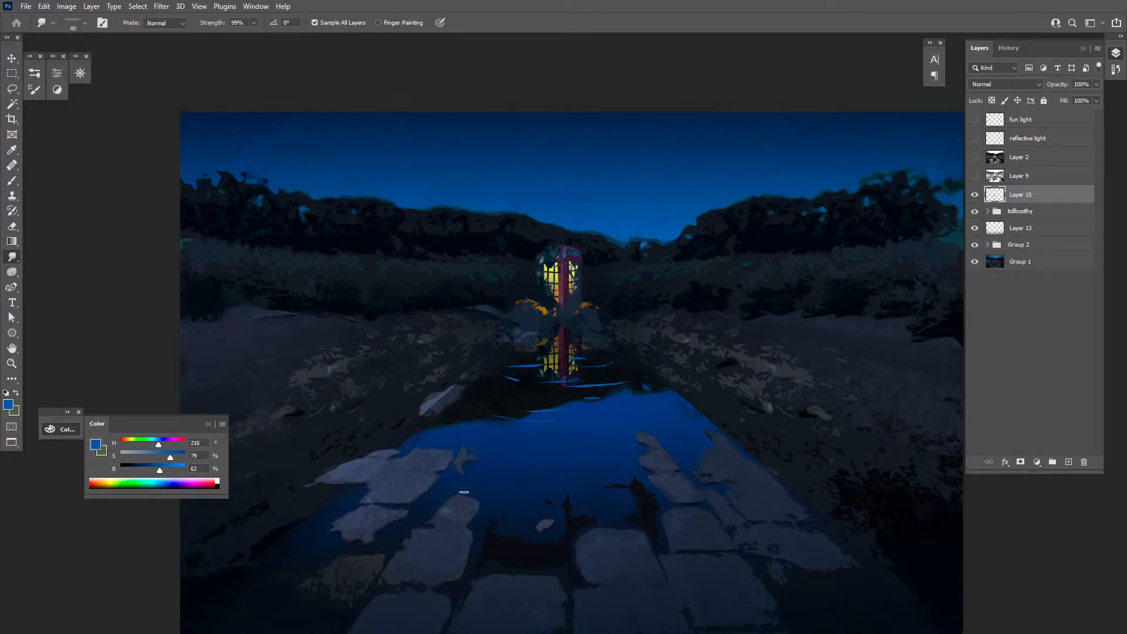
{"action": "key", "text": "z"}
{"action": "left_click", "coordinate": [577, 431]}
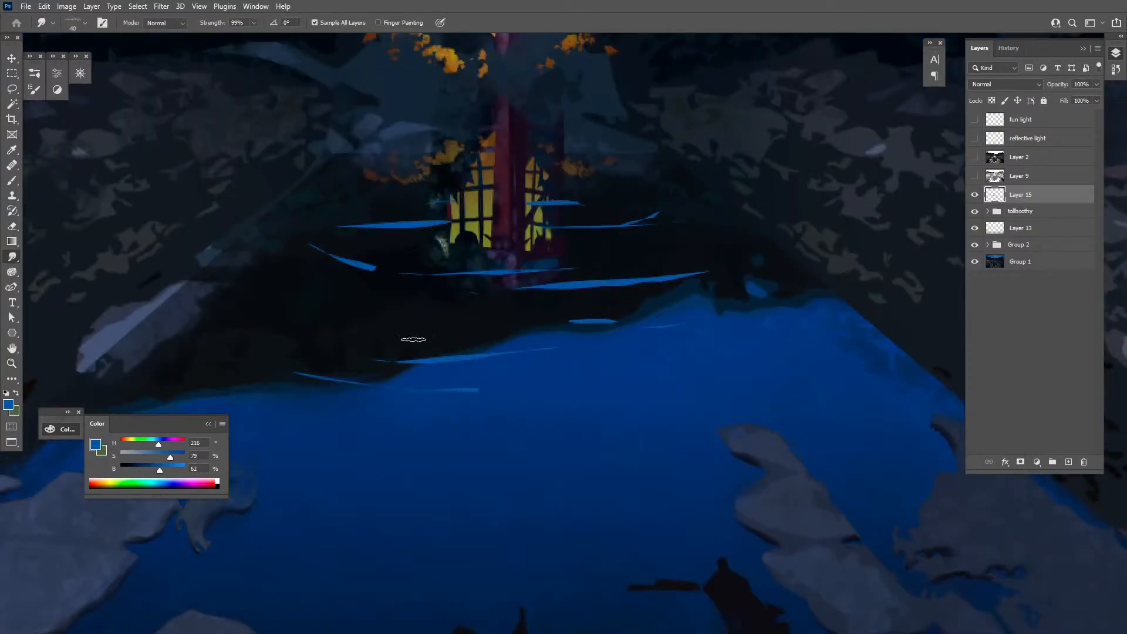
{"action": "left_click_drag", "start_coordinate": [564, 347], "coordinate": [530, 337]}
{"action": "left_click_drag", "start_coordinate": [646, 306], "coordinate": [590, 318]}
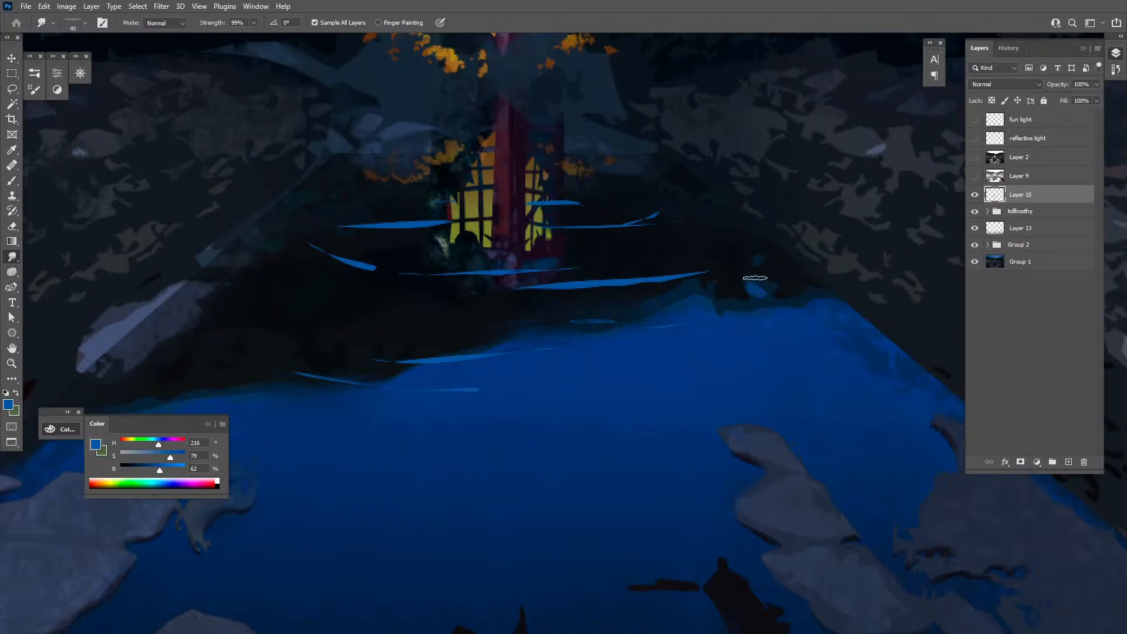
{"action": "left_click_drag", "start_coordinate": [755, 278], "coordinate": [540, 283]}
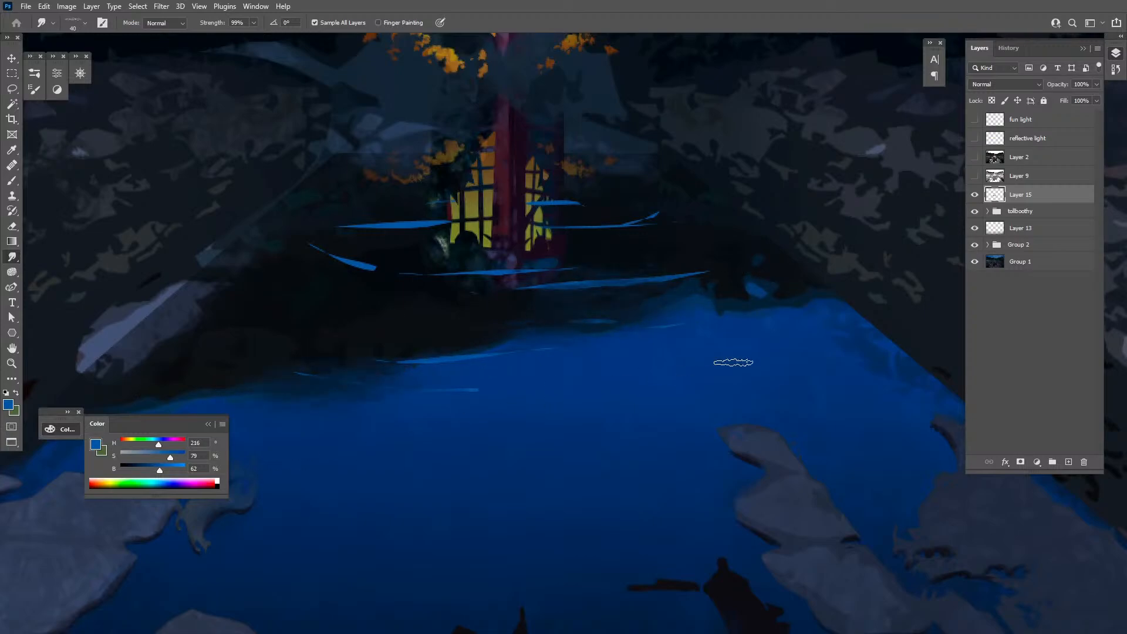
{"action": "key", "text": "ctrl+z"}
{"action": "key", "text": "ctrl+z"}
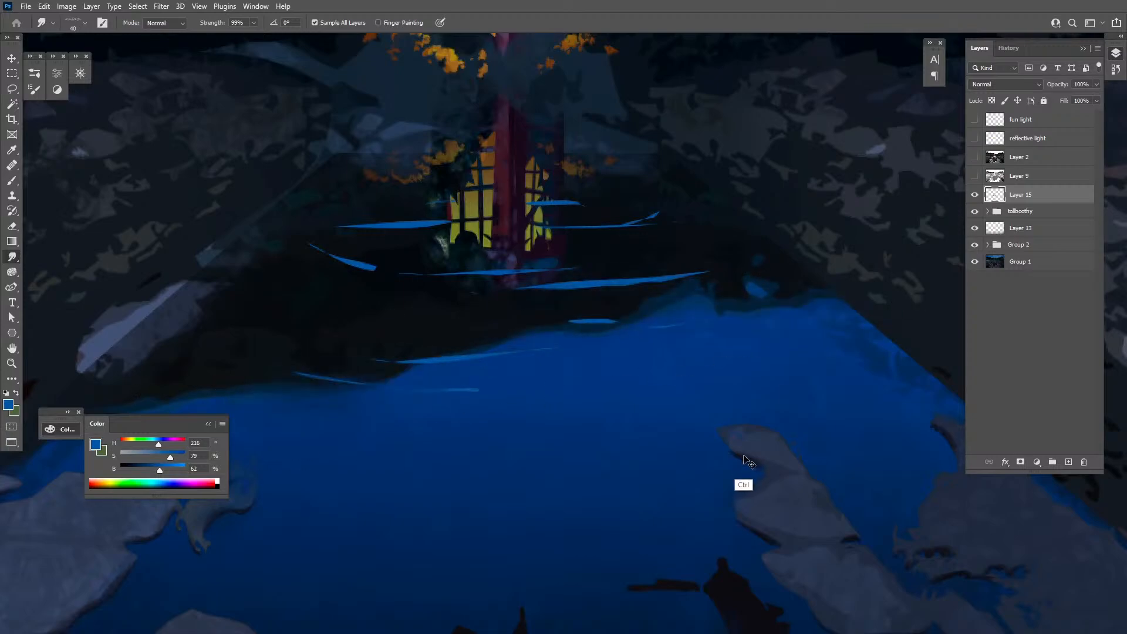
{"action": "key", "text": "ctrl+z"}
Compare the whole painting with its opening history snapshot, and return to the latest state and the layer list
{"action": "key", "text": "z"}
{"action": "left_click", "coordinate": [617, 397], "text": "alt"}
{"action": "left_click", "coordinate": [616, 398], "text": "alt"}
{"action": "left_click", "coordinate": [617, 398], "text": "alt"}
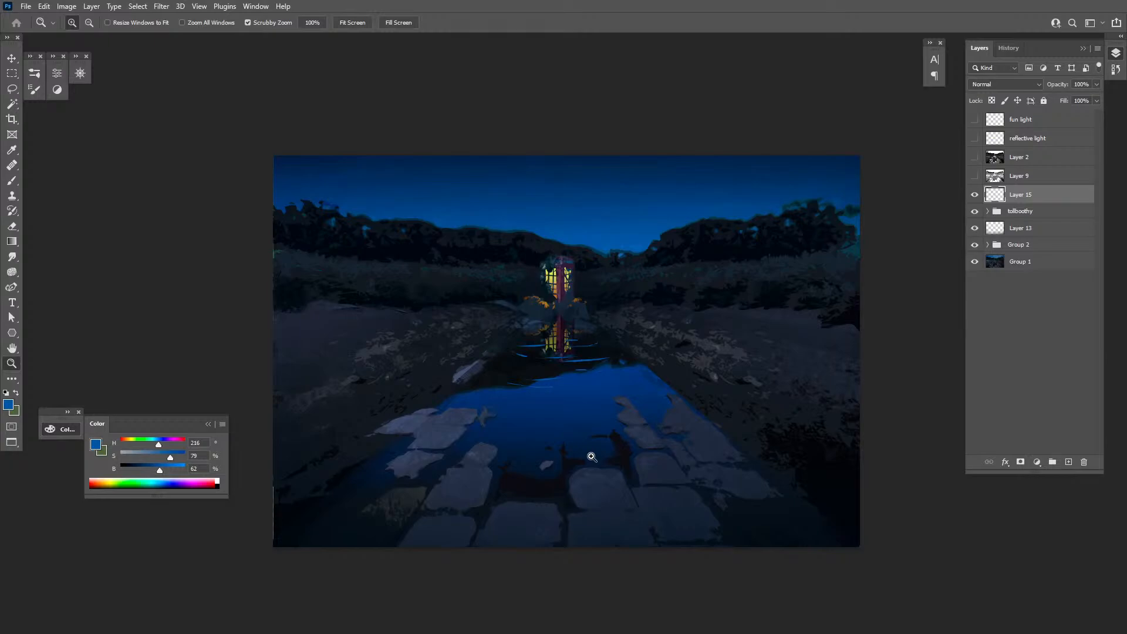
{"action": "left_click", "coordinate": [1017, 48]}
{"action": "left_click", "coordinate": [1100, 91]}
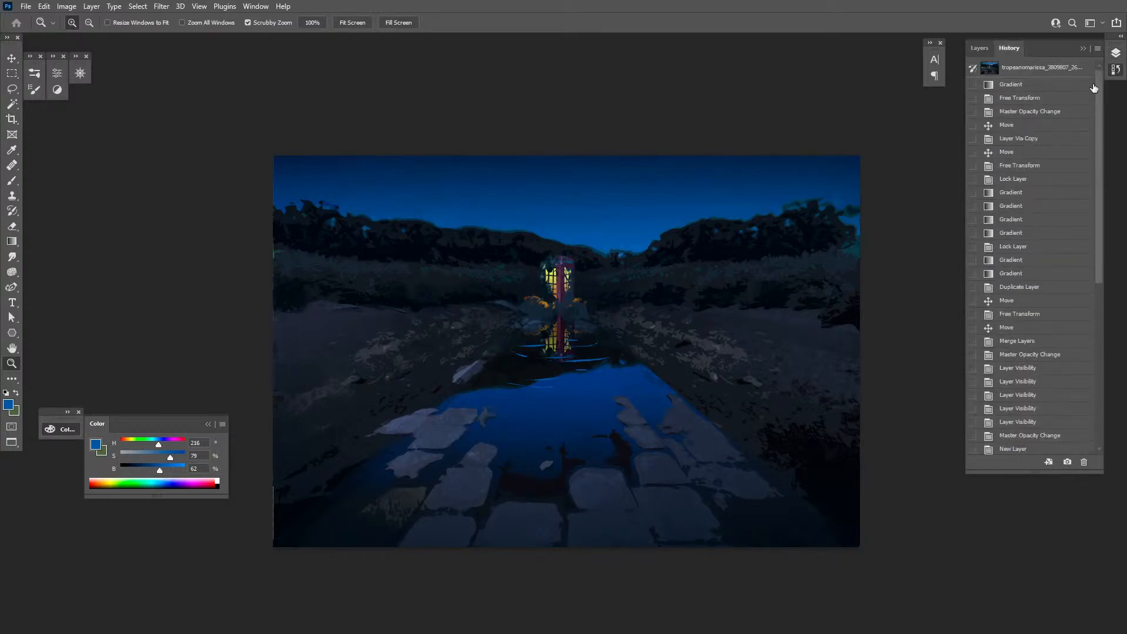
{"action": "left_click", "coordinate": [1054, 69]}
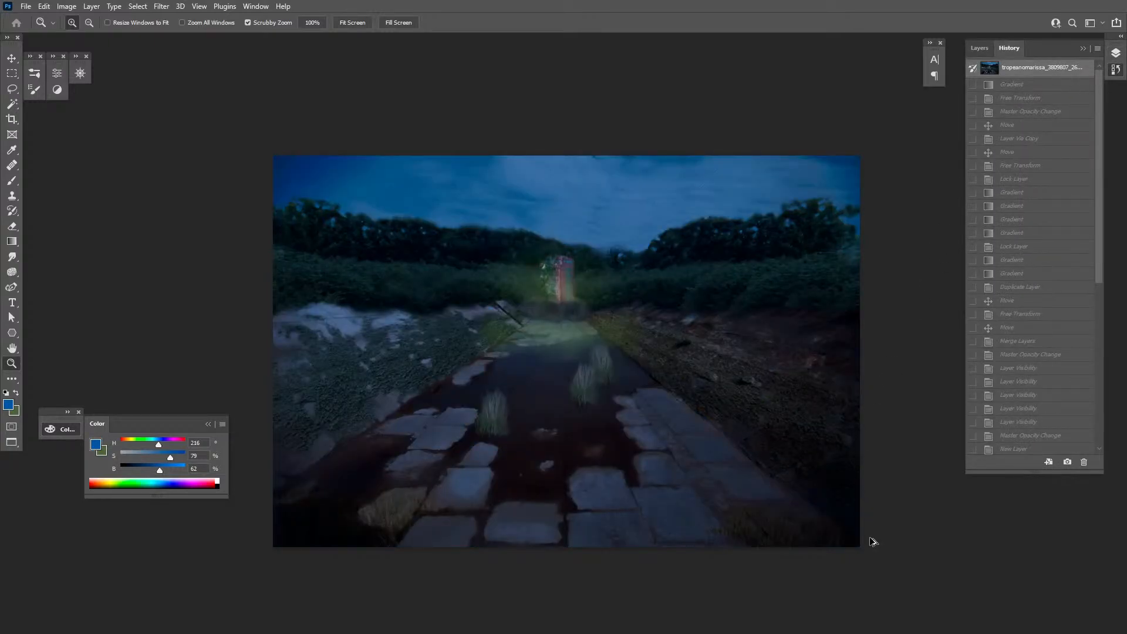
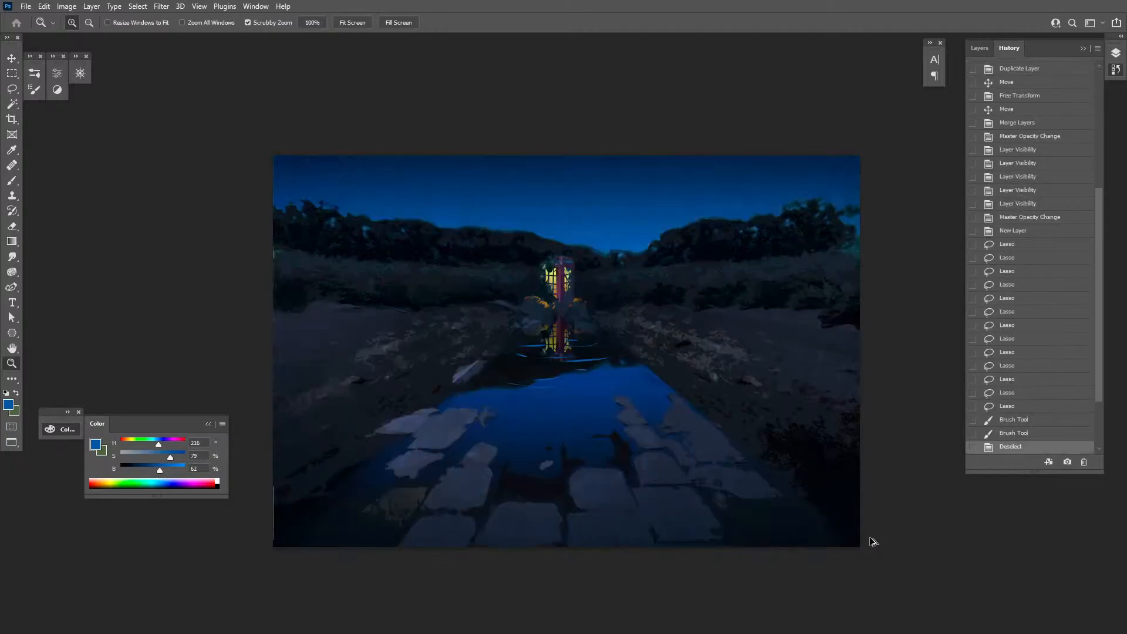
{"action": "left_click", "coordinate": [979, 48]}
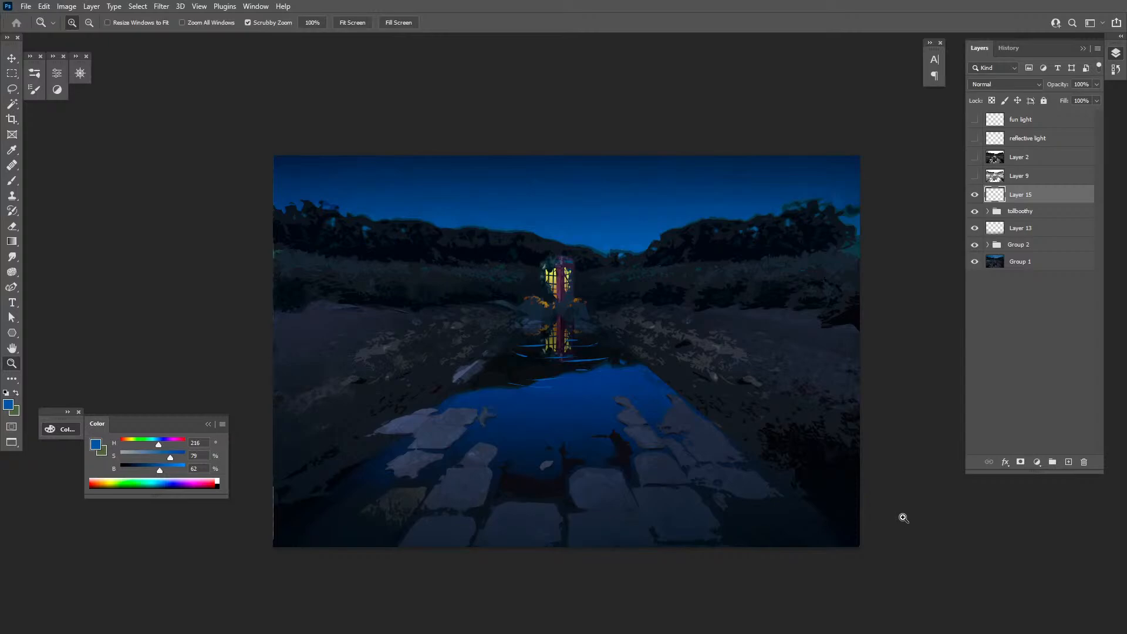
Add a new layer filled with white and lower its opacity so the painting shows faintly through it
{"action": "left_click", "coordinate": [1068, 465]}
{"action": "key", "text": "d"}
{"action": "key", "text": "x"}
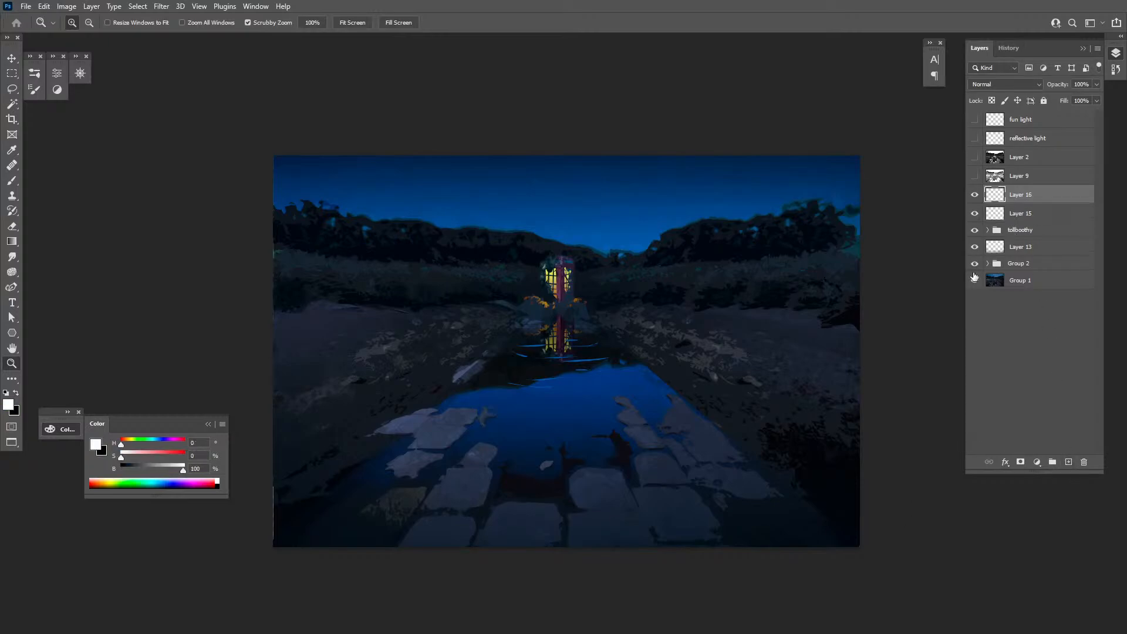
{"action": "key", "text": "alt+BackSpace"}
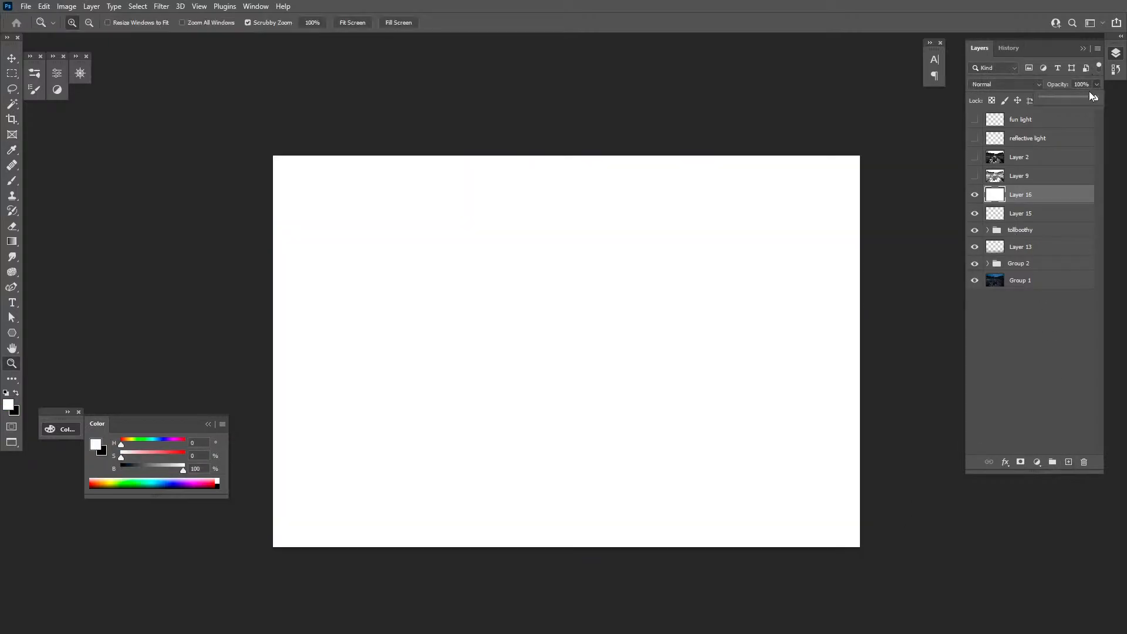
{"action": "left_click_drag", "start_coordinate": [1090, 96], "coordinate": [1079, 99]}
Add another layer for sketching and choose the standardBlocker brush with black as the foreground colour
{"action": "left_click", "coordinate": [1069, 462]}
{"action": "key", "text": "b"}
{"action": "key", "text": "x"}
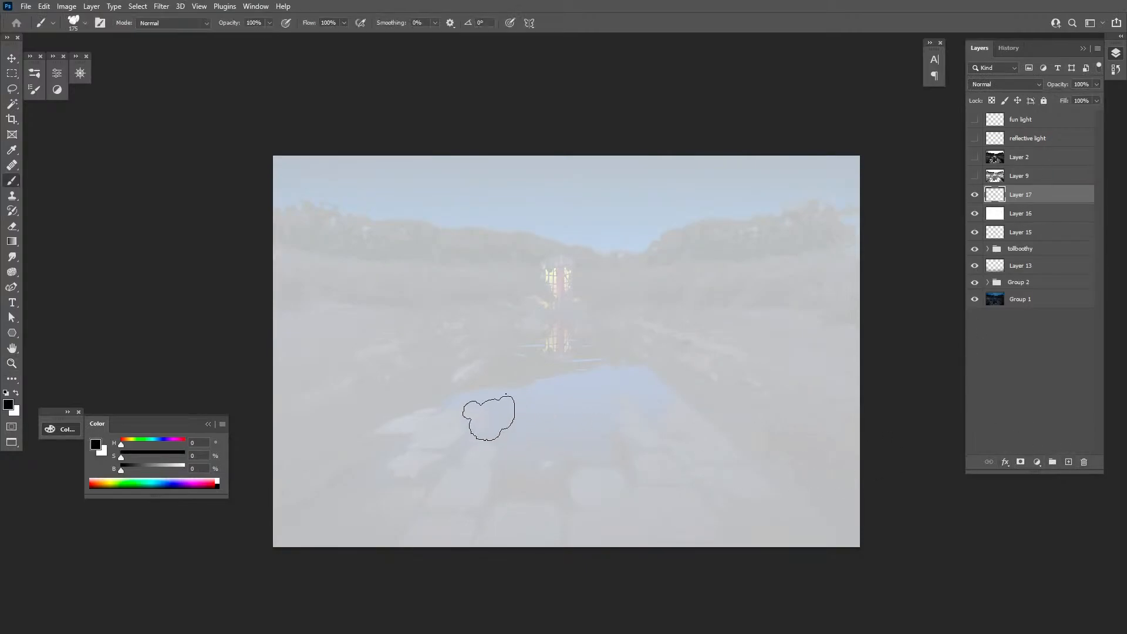
{"action": "left_click", "coordinate": [34, 73]}
{"action": "left_click_drag", "start_coordinate": [353, 308], "coordinate": [346, 194]}
{"action": "left_click", "coordinate": [283, 240]}
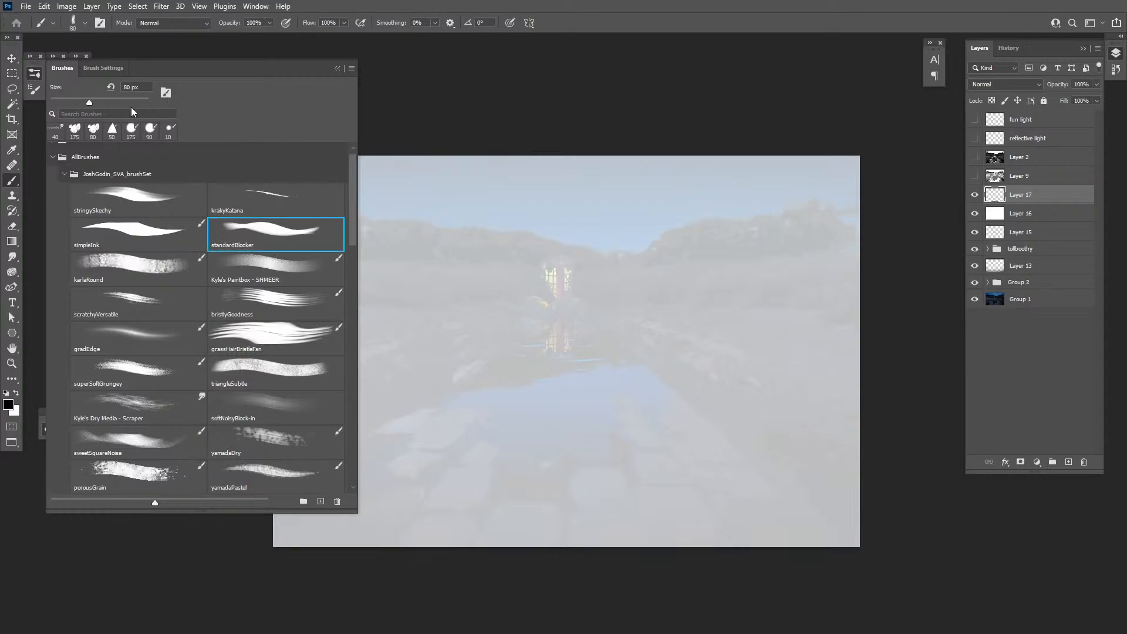
{"action": "left_click", "coordinate": [35, 73]}
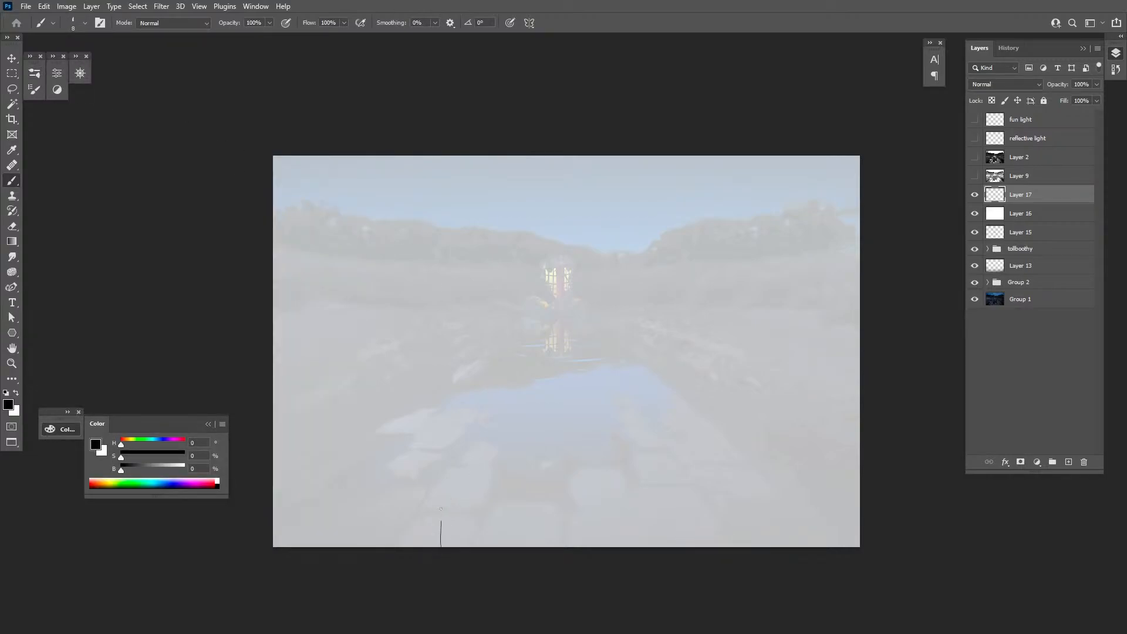
Sketch a rough standing figure in the foreground left of the booth, with legs, torso, bent arms, hands and a hooded head
{"action": "left_click_drag", "start_coordinate": [440, 508], "coordinate": [447, 407]}
{"action": "left_click_drag", "start_coordinate": [496, 346], "coordinate": [494, 450]}
{"action": "left_click_drag", "start_coordinate": [507, 343], "coordinate": [485, 467]}
{"action": "left_click_drag", "start_coordinate": [456, 452], "coordinate": [446, 347]}
{"action": "left_click_drag", "start_coordinate": [500, 420], "coordinate": [503, 546]}
{"action": "left_click_drag", "start_coordinate": [485, 462], "coordinate": [498, 547]}
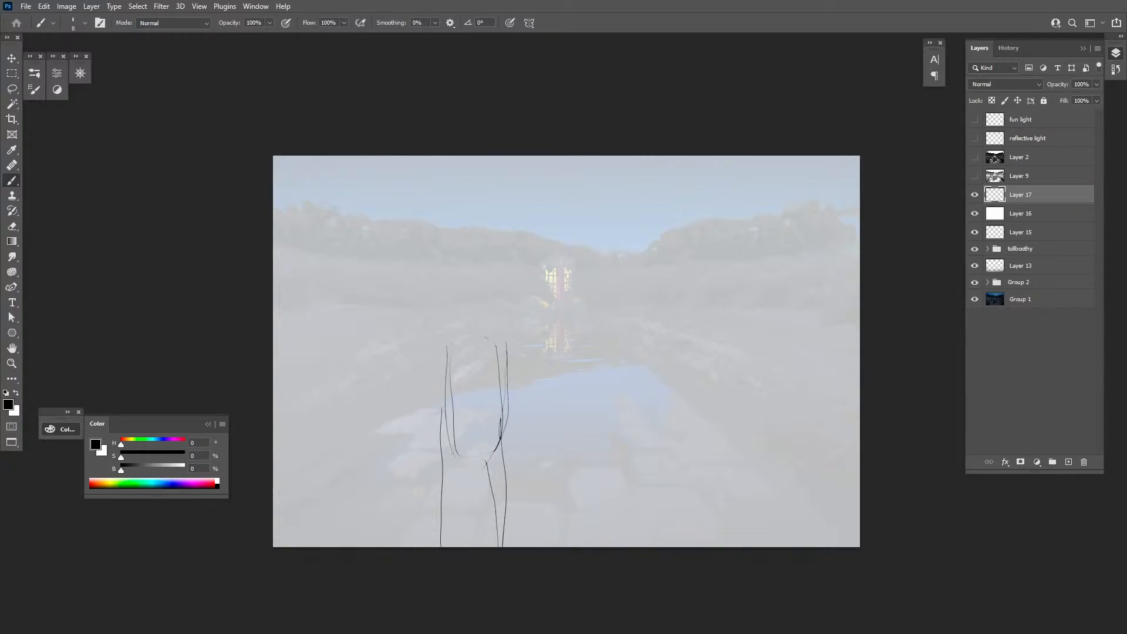
{"action": "left_click_drag", "start_coordinate": [447, 470], "coordinate": [456, 564]}
{"action": "mouse_move", "coordinate": [417, 388]}
{"action": "left_mouse_down"}
{"action": "mouse_move", "coordinate": [487, 321]}
{"action": "mouse_move", "coordinate": [508, 446]}
{"action": "left_mouse_up"}
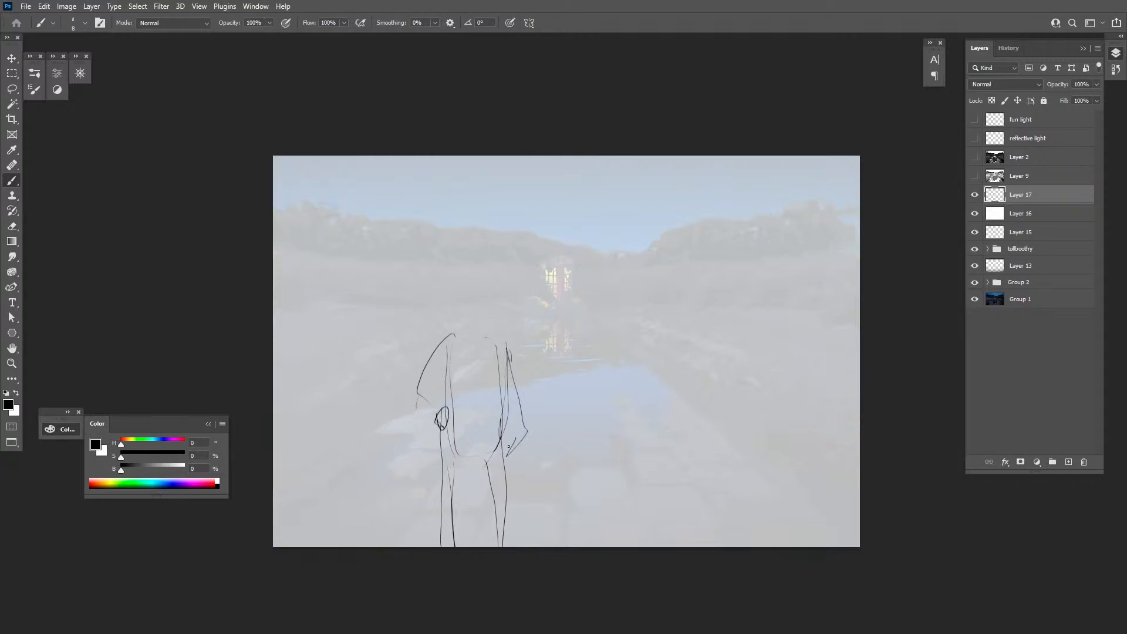
{"action": "mouse_move", "coordinate": [462, 325]}
{"action": "left_mouse_down"}
{"action": "mouse_move", "coordinate": [474, 279]}
{"action": "mouse_move", "coordinate": [458, 344]}
{"action": "mouse_move", "coordinate": [455, 427]}
{"action": "left_mouse_up"}
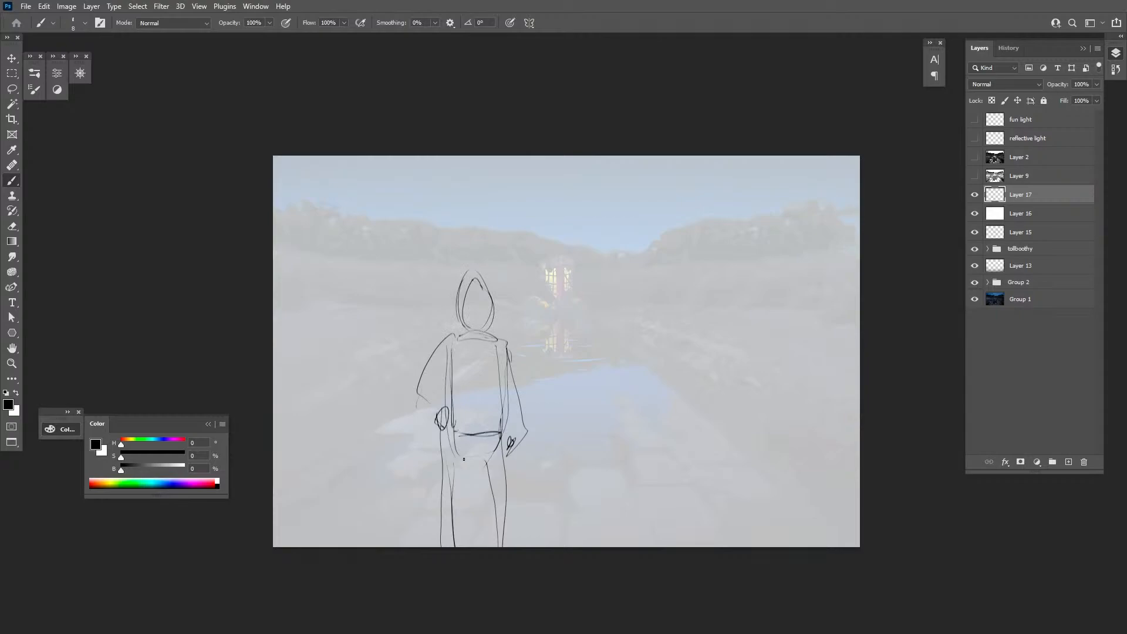
Add narrower contour lines to the figure's left leg and erase its old outer line
{"action": "left_click_drag", "start_coordinate": [464, 468], "coordinate": [465, 534]}
{"action": "mouse_move", "coordinate": [462, 469]}
{"action": "left_mouse_down"}
{"action": "mouse_move", "coordinate": [462, 546]}
{"action": "mouse_move", "coordinate": [452, 546]}
{"action": "left_mouse_up"}
{"action": "key", "text": "e"}
{"action": "left_click_drag", "start_coordinate": [442, 452], "coordinate": [448, 556]}
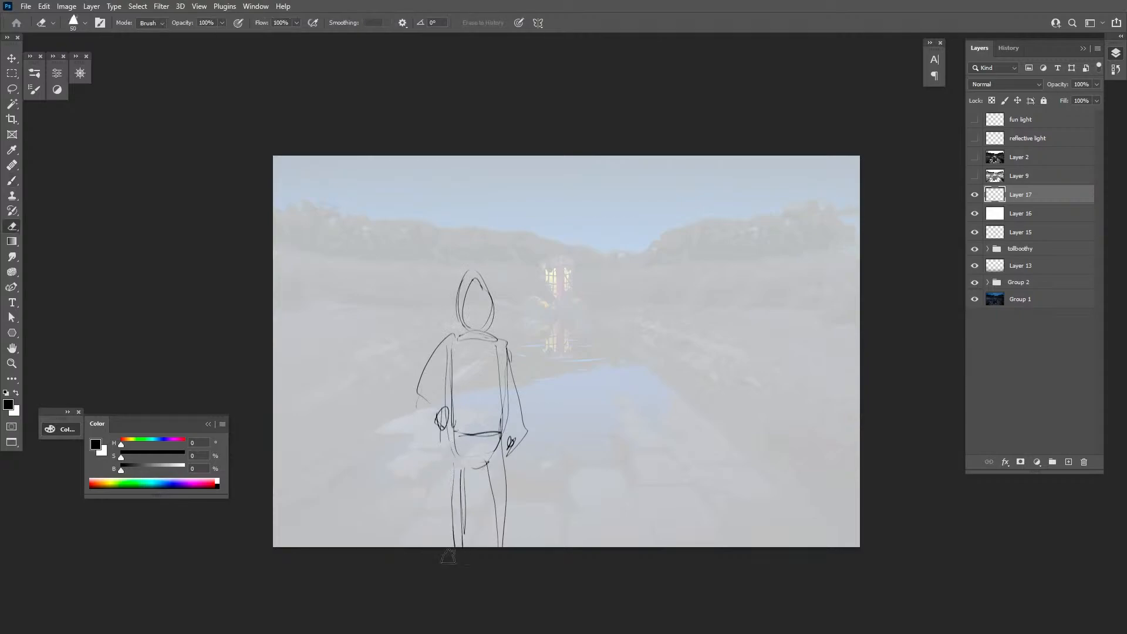
Redraw the figure's legs in a slightly wider stance, correcting stray lines, and strengthen the lines of the left arm and hand
{"action": "key", "text": "b"}
{"action": "left_click_drag", "start_coordinate": [455, 505], "coordinate": [457, 547]}
{"action": "left_click_drag", "start_coordinate": [473, 458], "coordinate": [471, 547]}
{"action": "mouse_move", "coordinate": [468, 466]}
{"action": "left_mouse_down"}
{"action": "mouse_move", "coordinate": [466, 491]}
{"action": "mouse_move", "coordinate": [494, 488]}
{"action": "mouse_move", "coordinate": [503, 456]}
{"action": "mouse_move", "coordinate": [493, 458]}
{"action": "mouse_move", "coordinate": [516, 544]}
{"action": "mouse_move", "coordinate": [467, 456]}
{"action": "mouse_move", "coordinate": [465, 543]}
{"action": "left_mouse_up"}
{"action": "key", "text": "e"}
{"action": "key", "text": "b"}
{"action": "key", "text": "e"}
{"action": "key", "text": "b"}
{"action": "left_click_drag", "start_coordinate": [458, 460], "coordinate": [459, 541]}
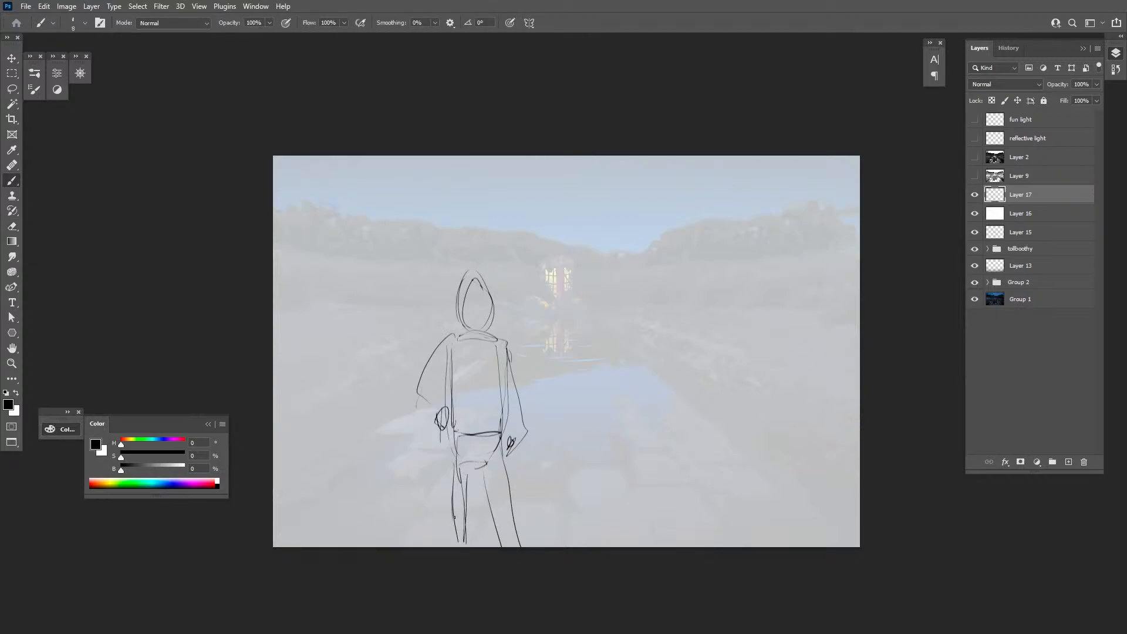
{"action": "left_click_drag", "start_coordinate": [457, 488], "coordinate": [452, 543]}
{"action": "left_click_drag", "start_coordinate": [436, 371], "coordinate": [443, 413]}
Add a new layer above the sketch, fade the sketch on Layer 17 to about 61% opacity, and make the new layer active
{"action": "left_click", "coordinate": [1067, 463]}
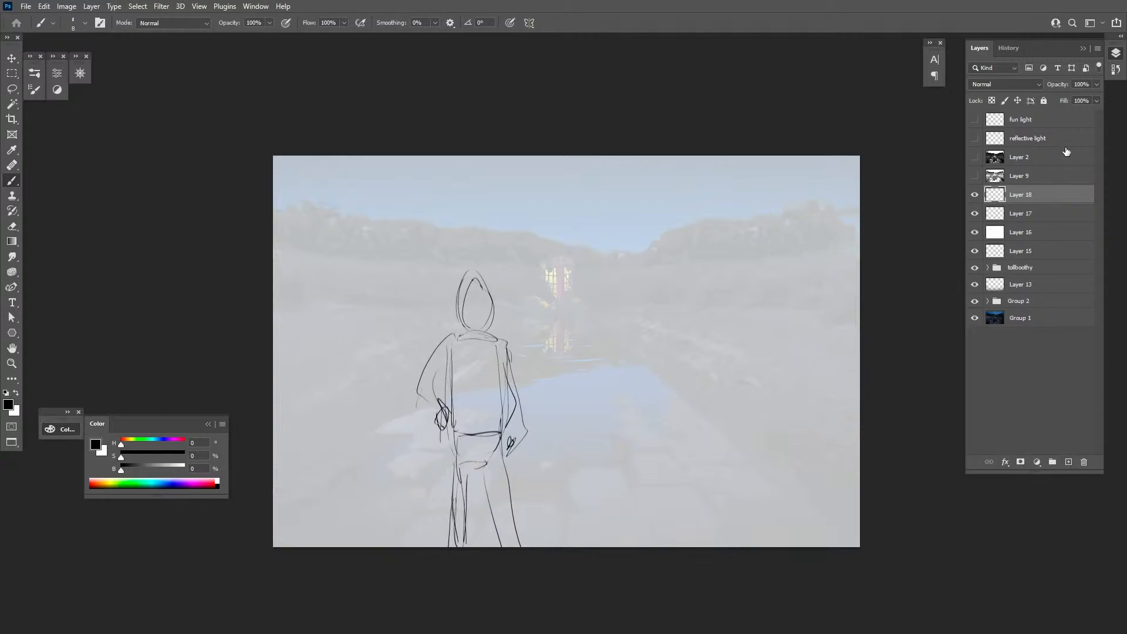
{"action": "left_click", "coordinate": [1023, 209]}
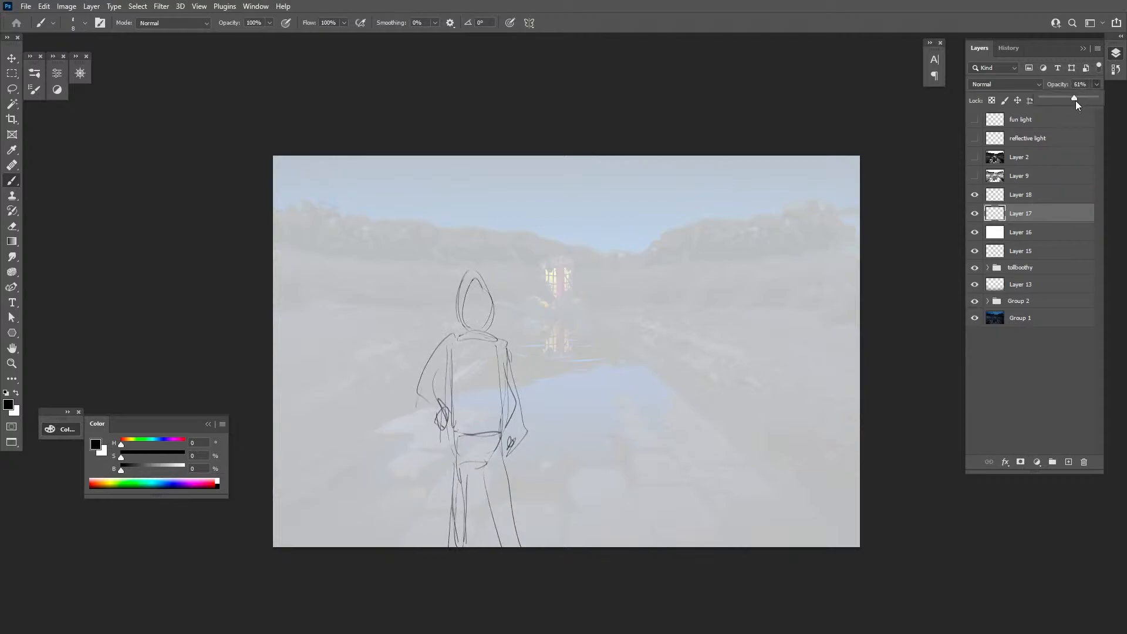
{"action": "left_click", "coordinate": [1016, 197]}
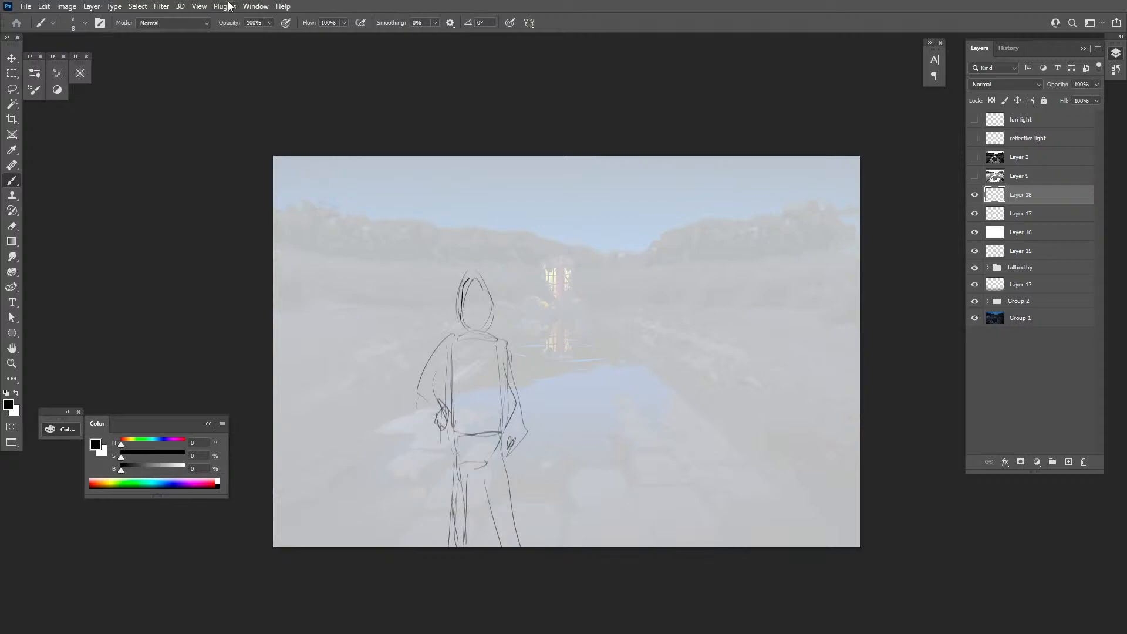
Switch to Chrome and open Google Images in a new tab
{"action": "key", "text": "f"}
{"action": "key", "text": "f"}
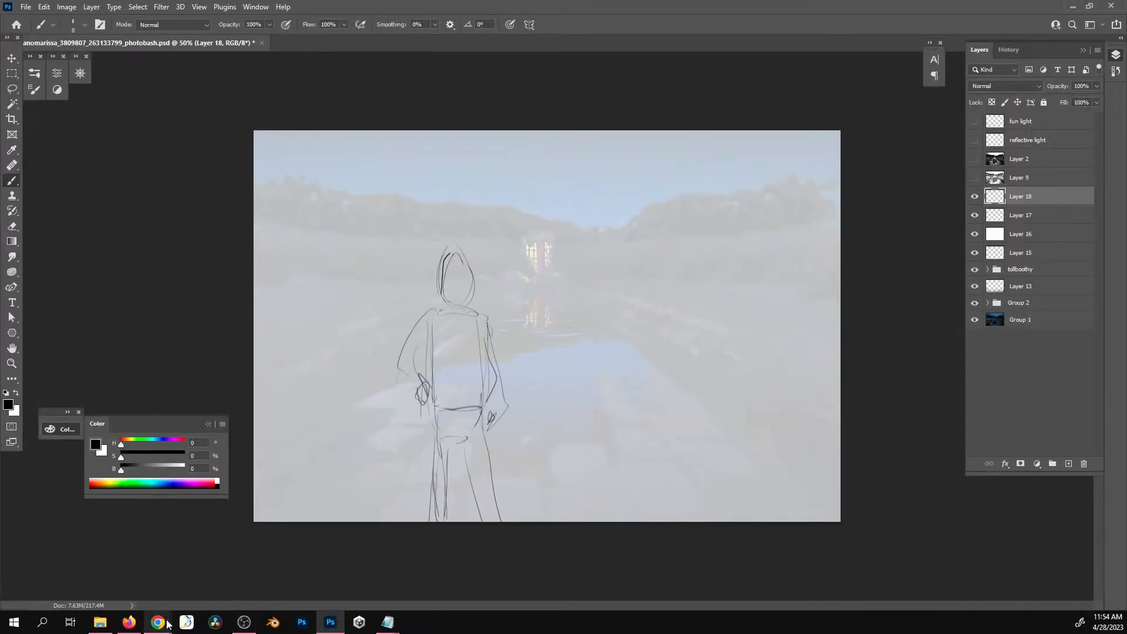
{"action": "mouse_move", "coordinate": [158, 621]}
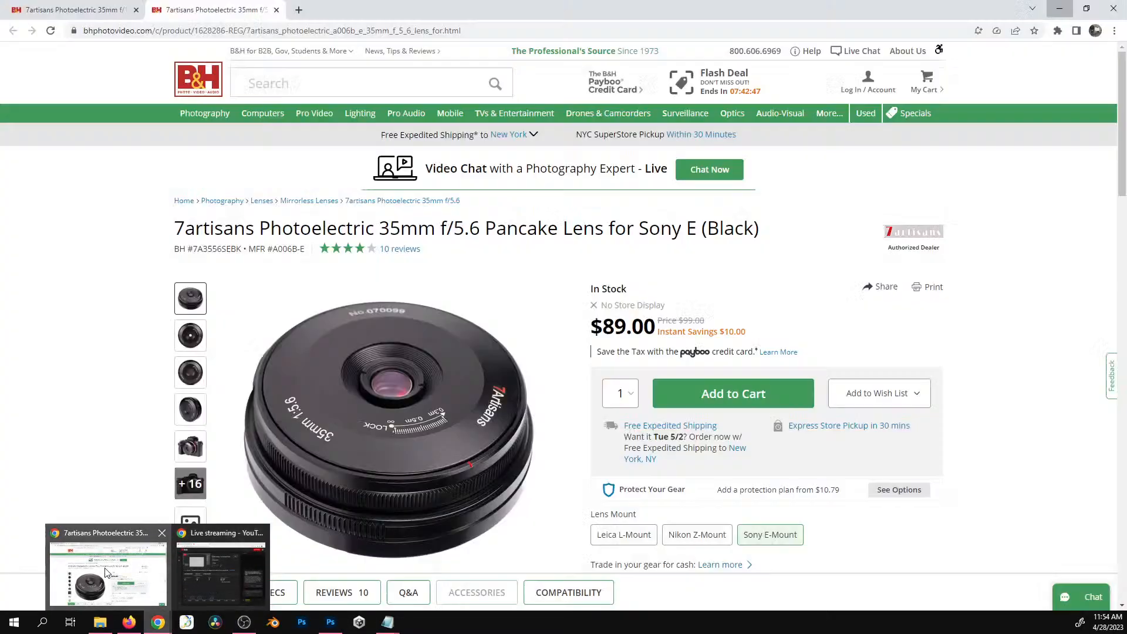
{"action": "left_click", "coordinate": [108, 572]}
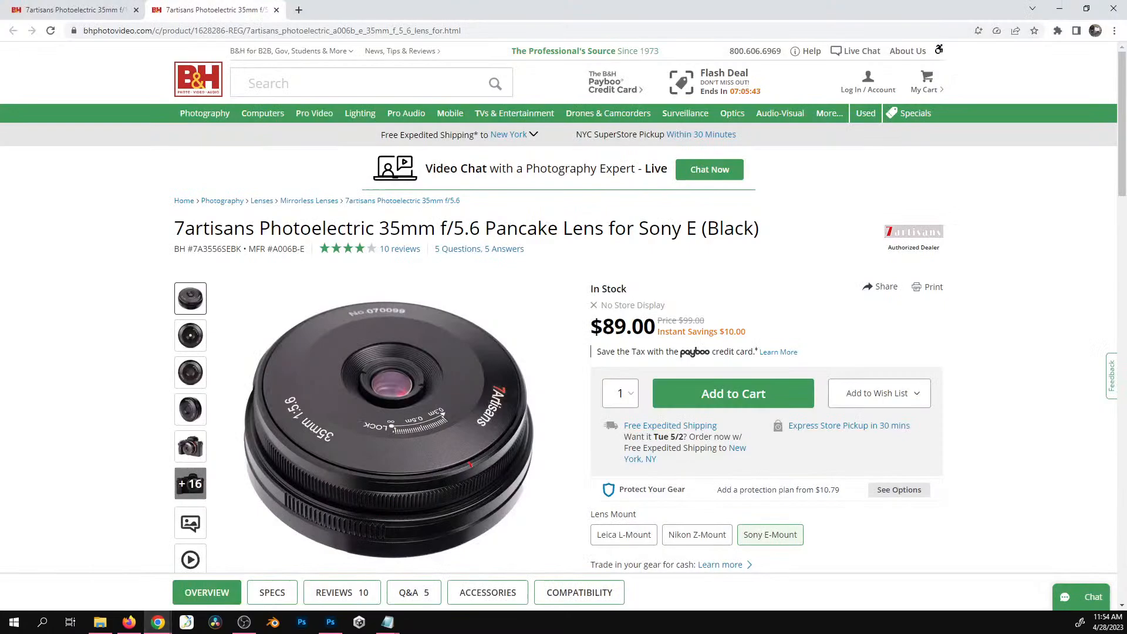
{"action": "left_click", "coordinate": [300, 11]}
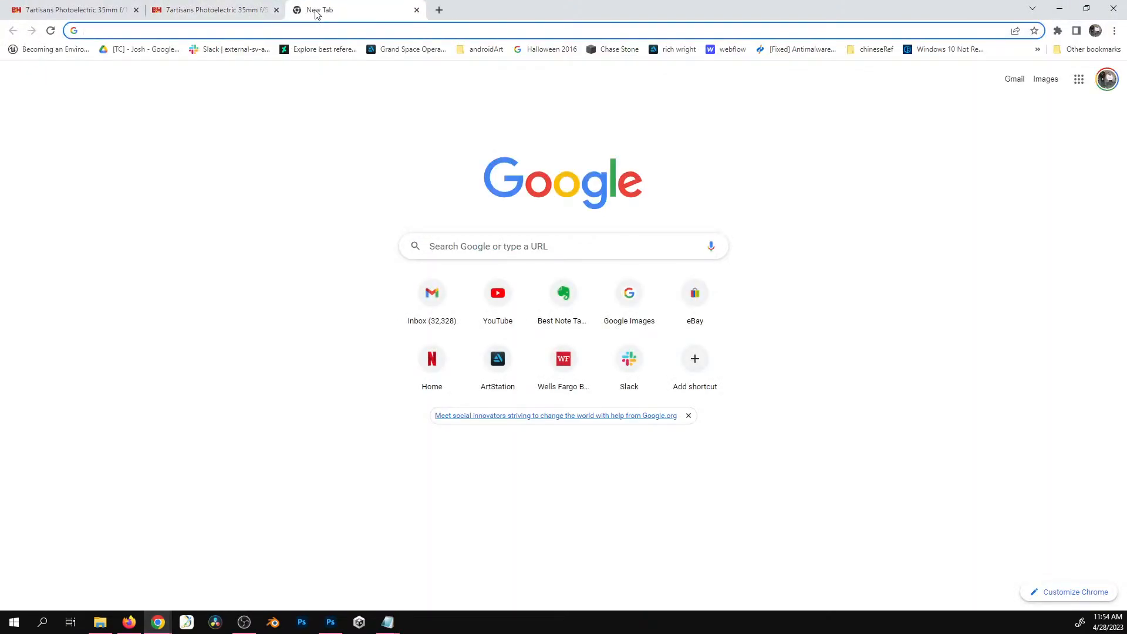
{"action": "type", "text": "im"}
{"action": "key", "text": "Return"}
Search for images of "comic style character drawing" and look through the first results
{"action": "type", "text": "co"}
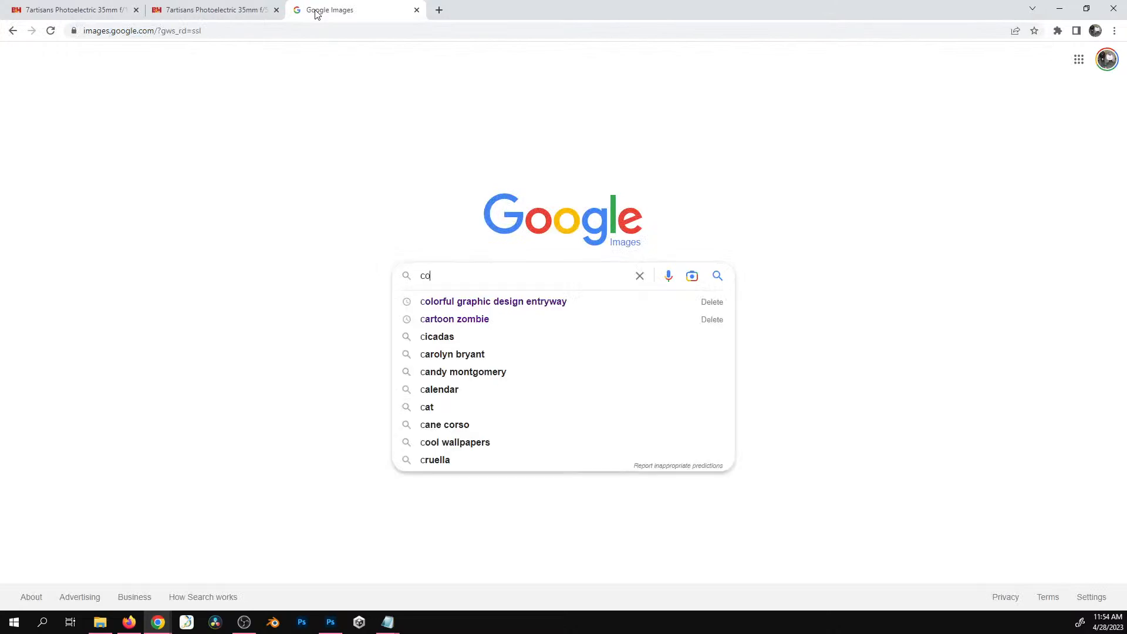
{"action": "type", "text": "mic sty"}
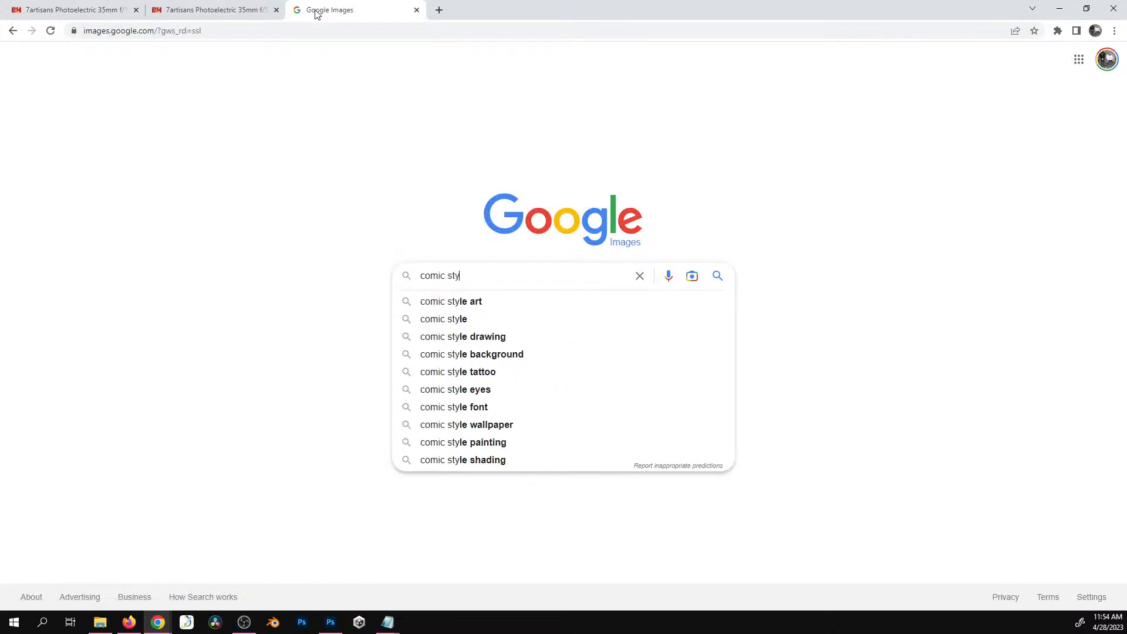
{"action": "type", "text": "le character dra"}
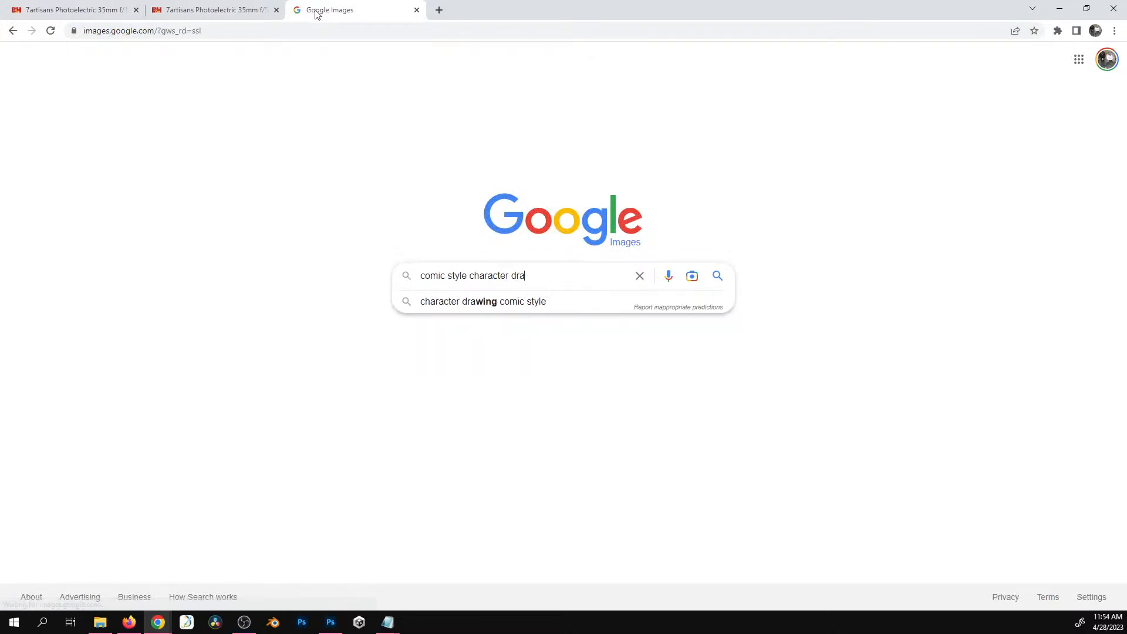
{"action": "type", "text": "wing"}
{"action": "key", "text": "Return"}
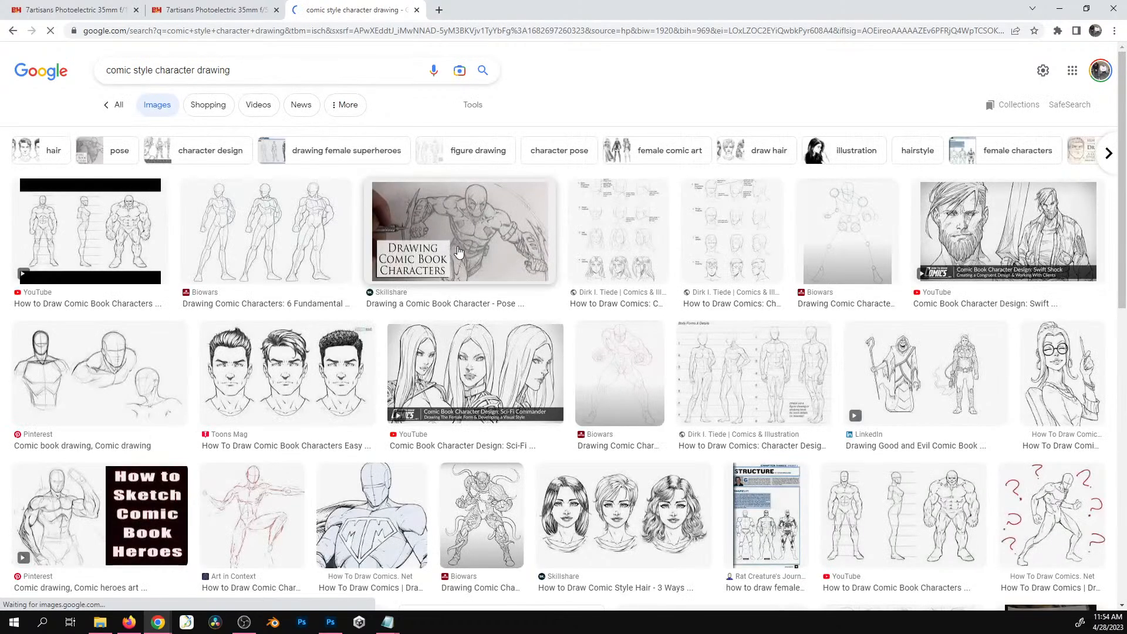
{"action": "scroll", "coordinate": [546, 307], "scroll_direction": "down", "scroll_amount": 3}
{"action": "scroll", "coordinate": [365, 168], "scroll_direction": "up", "scroll_amount": 3}
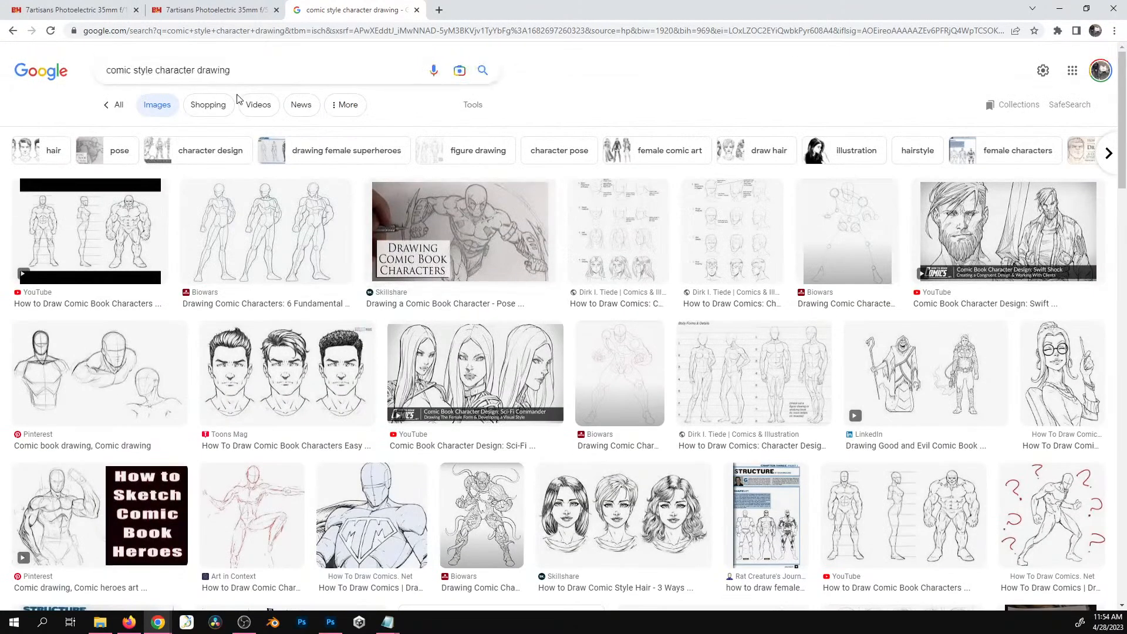
Refine the image search to "comic style character drawing with color" and browse the results for a full-length character
{"action": "left_click", "coordinate": [244, 69]}
{"action": "type", "text": "with color"}
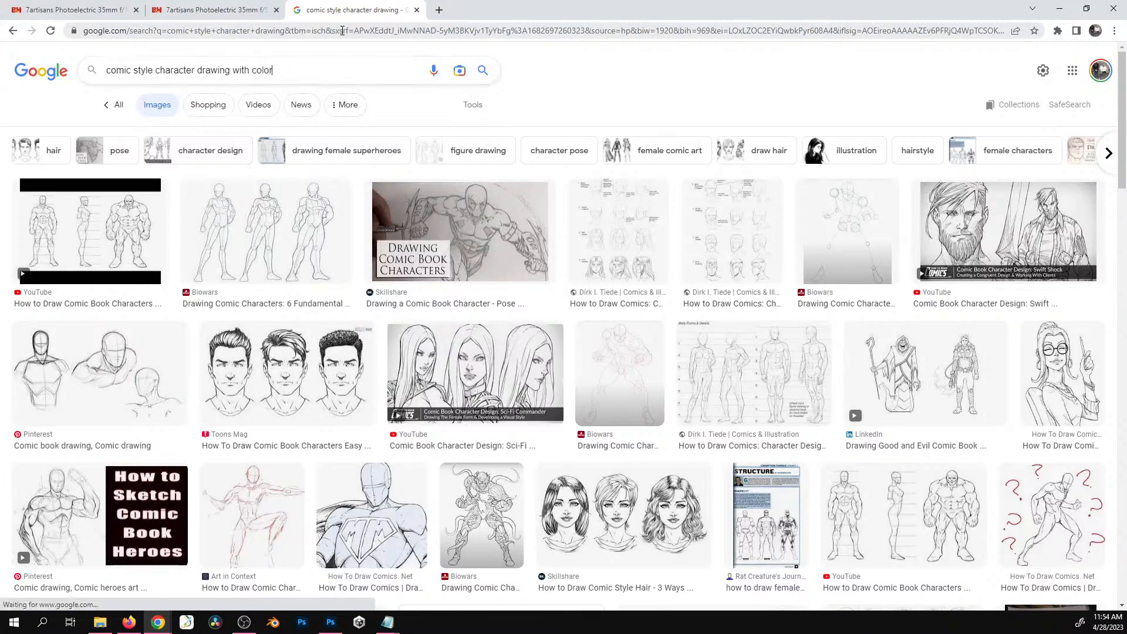
{"action": "key", "text": "Return"}
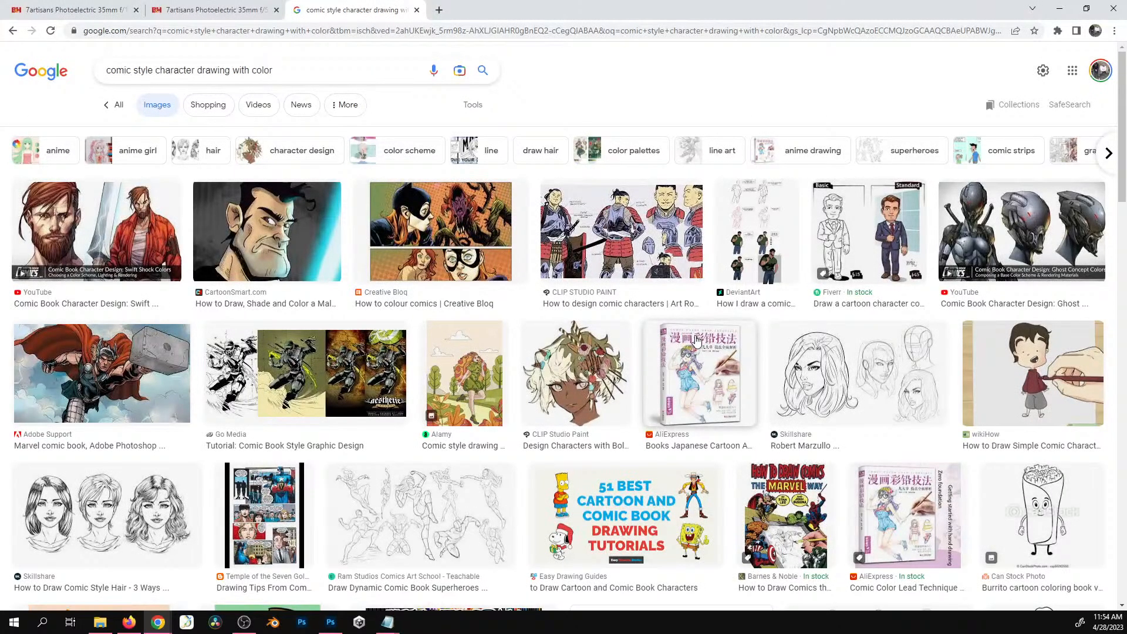
{"action": "scroll", "coordinate": [696, 340], "scroll_direction": "down", "scroll_amount": 6}
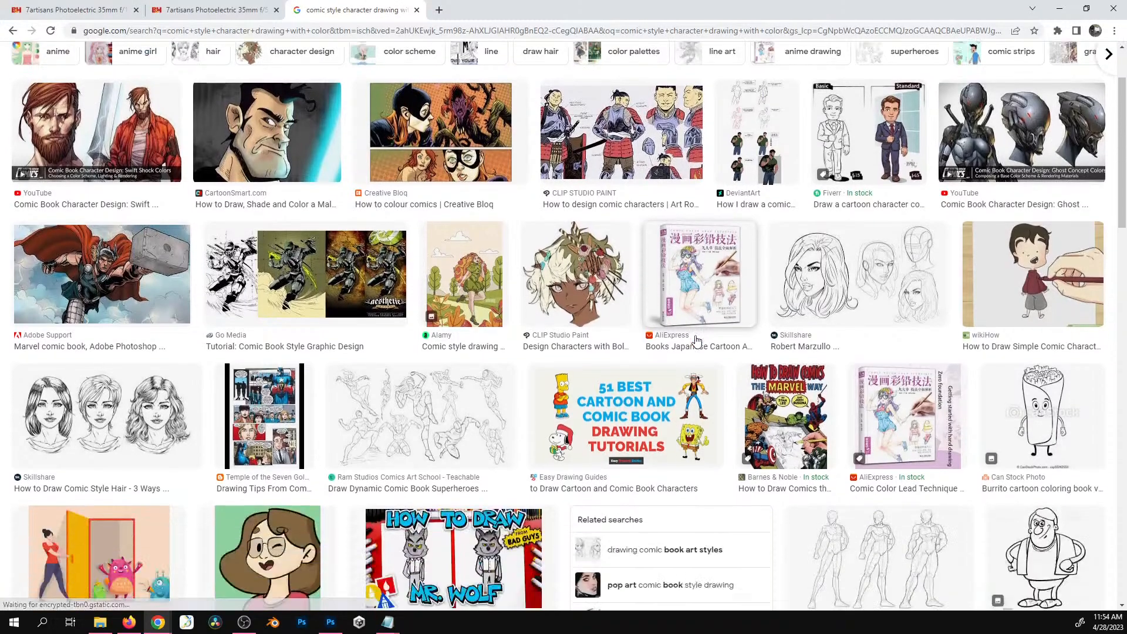
{"action": "scroll", "coordinate": [696, 341], "scroll_direction": "down", "scroll_amount": 2}
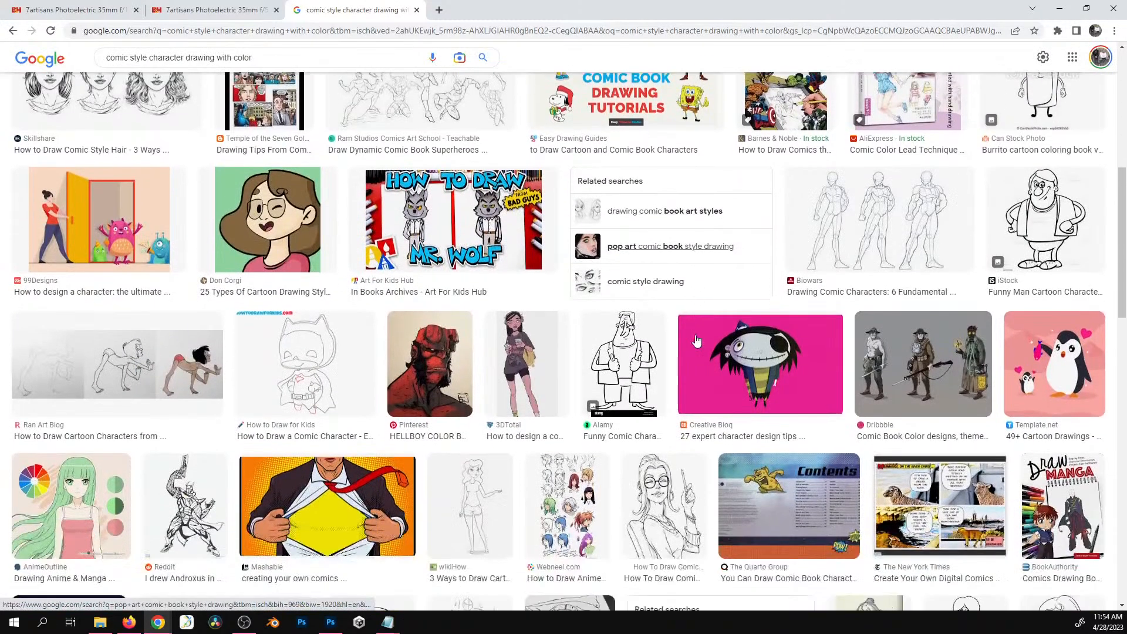
{"action": "scroll", "coordinate": [695, 341], "scroll_direction": "down", "scroll_amount": 1}
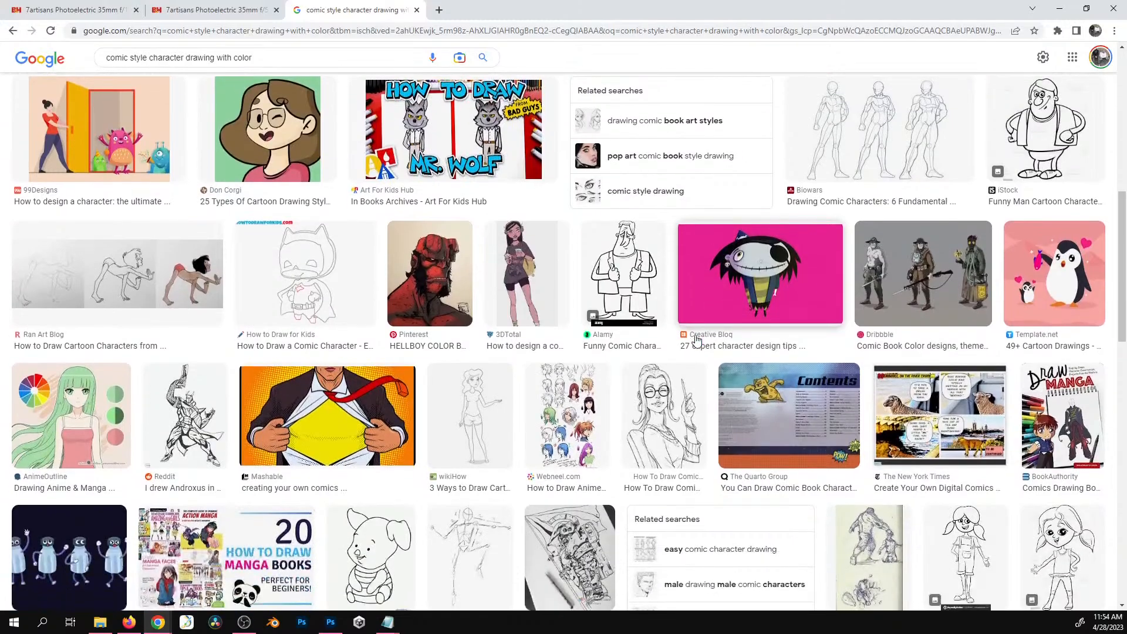
Copy the 3DTotal picture of the standing girl with headphones and return to Photoshop
{"action": "left_click", "coordinate": [553, 273]}
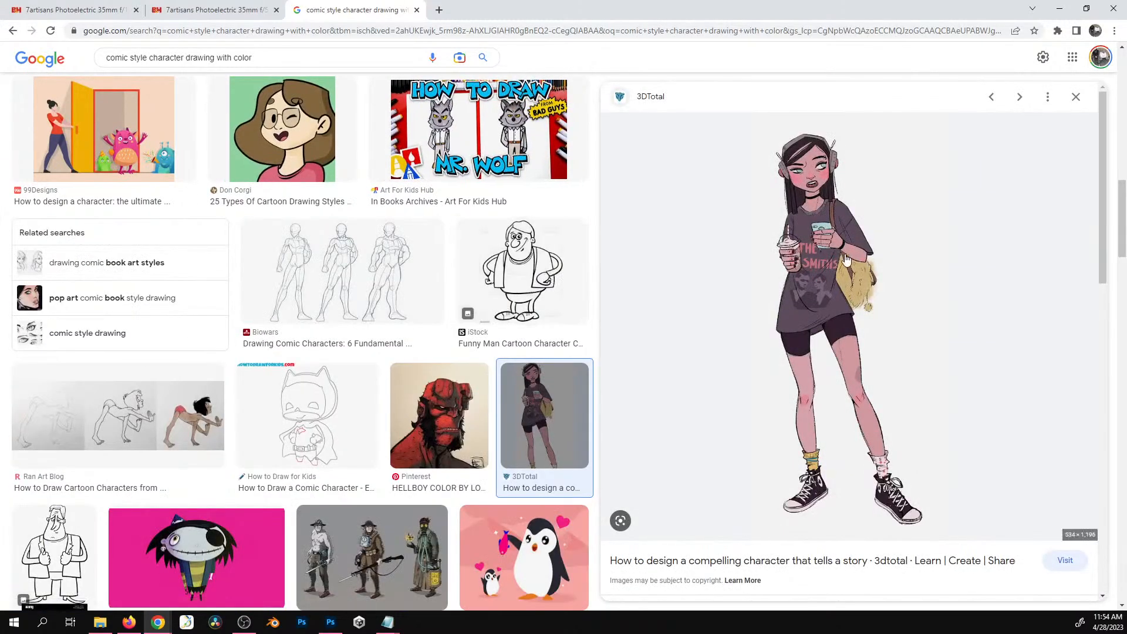
{"action": "right_click", "coordinate": [840, 286]}
{"action": "left_click", "coordinate": [909, 424]}
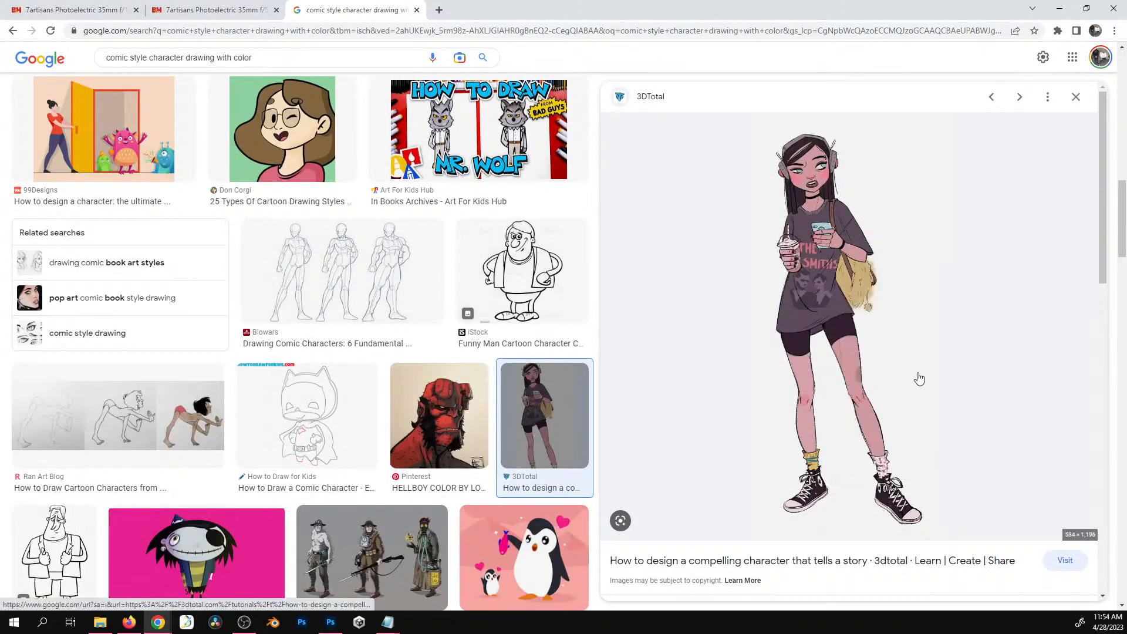
{"action": "key", "text": "alt+Tab"}
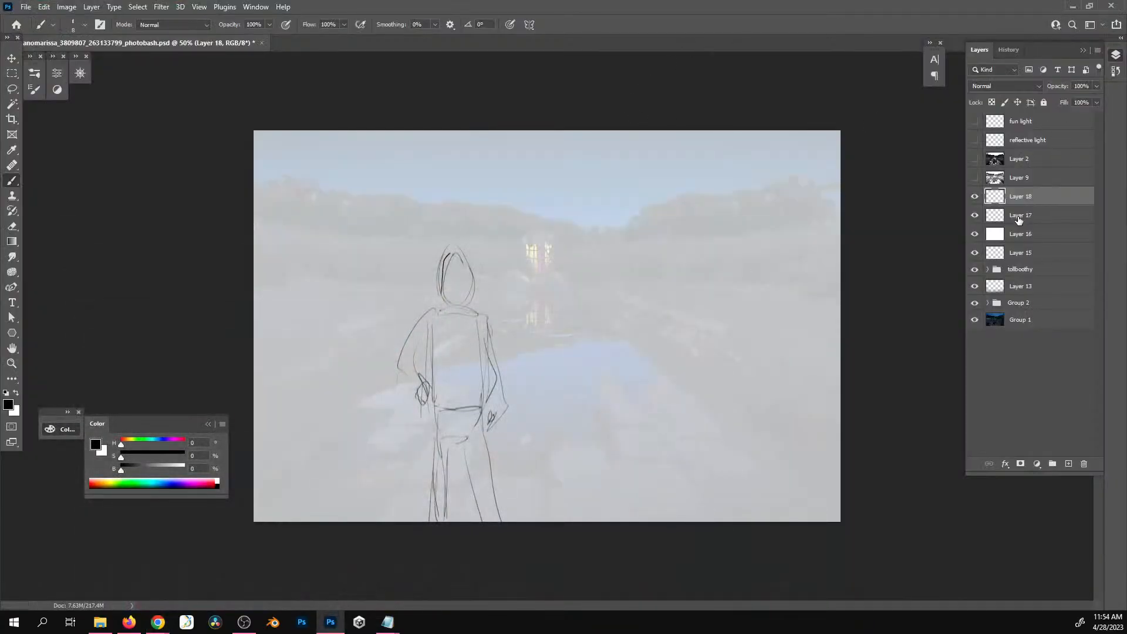
Delete the sketch layers from Layer 18 down to Layer 16 and paste the copied character image above Layer 15
{"action": "left_click", "coordinate": [1013, 234], "text": "shift"}
{"action": "key", "text": "Delete"}
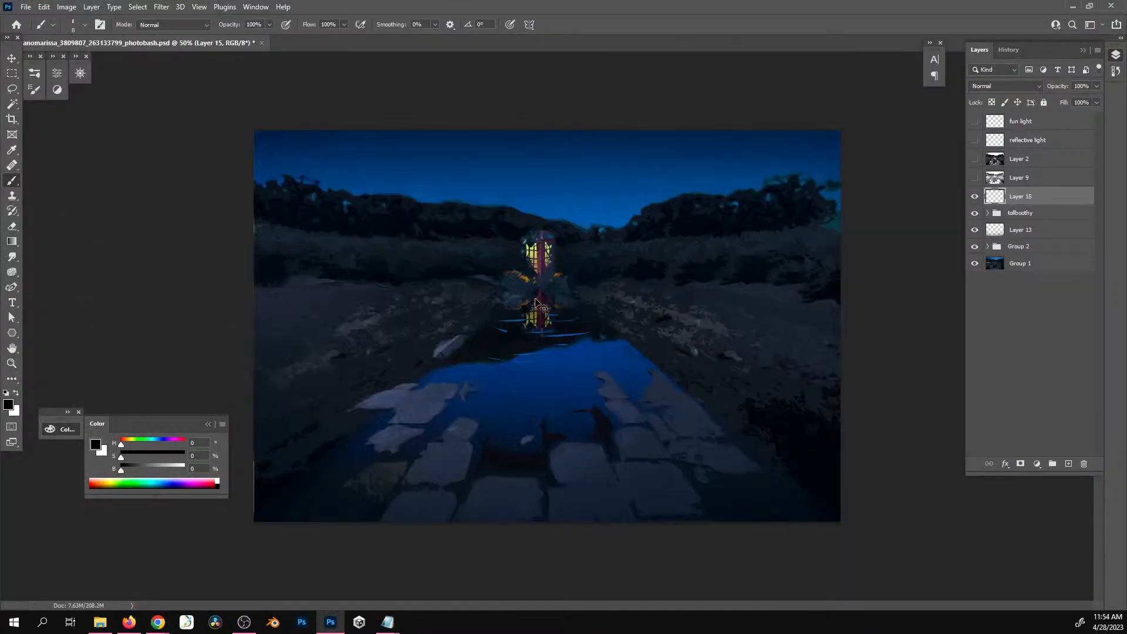
{"action": "key", "text": "ctrl+v"}
Try to remove the light background around the pasted girl with the Magic Wand at tolerance 5, and undo the deletion
{"action": "key", "text": "w"}
{"action": "key", "text": "shift+w"}
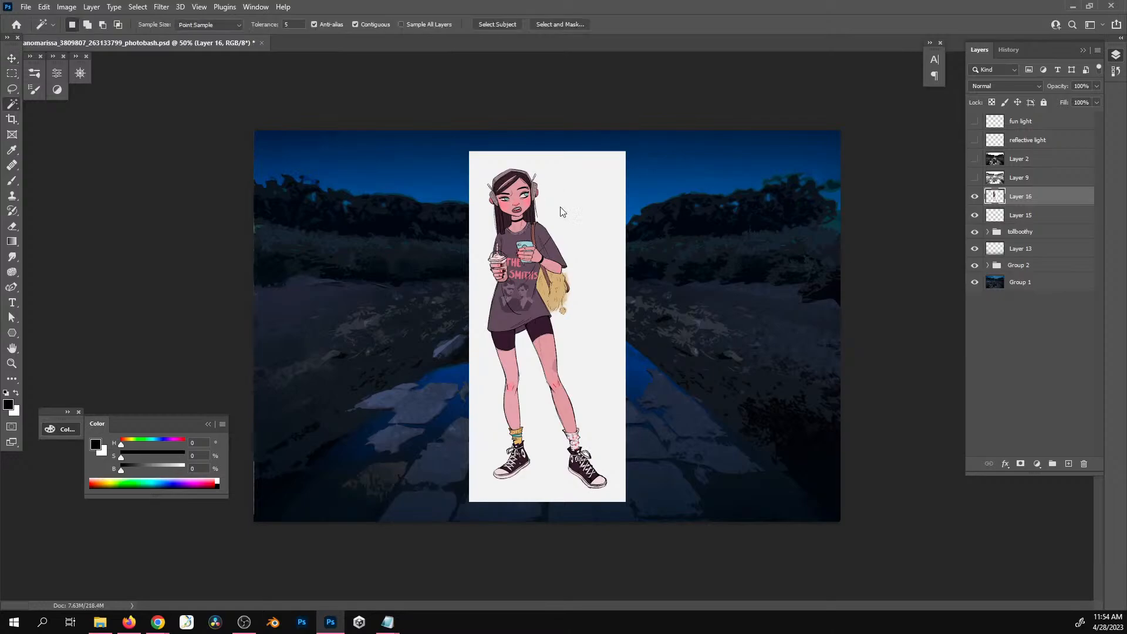
{"action": "left_click", "coordinate": [561, 211]}
{"action": "key", "text": "Delete"}
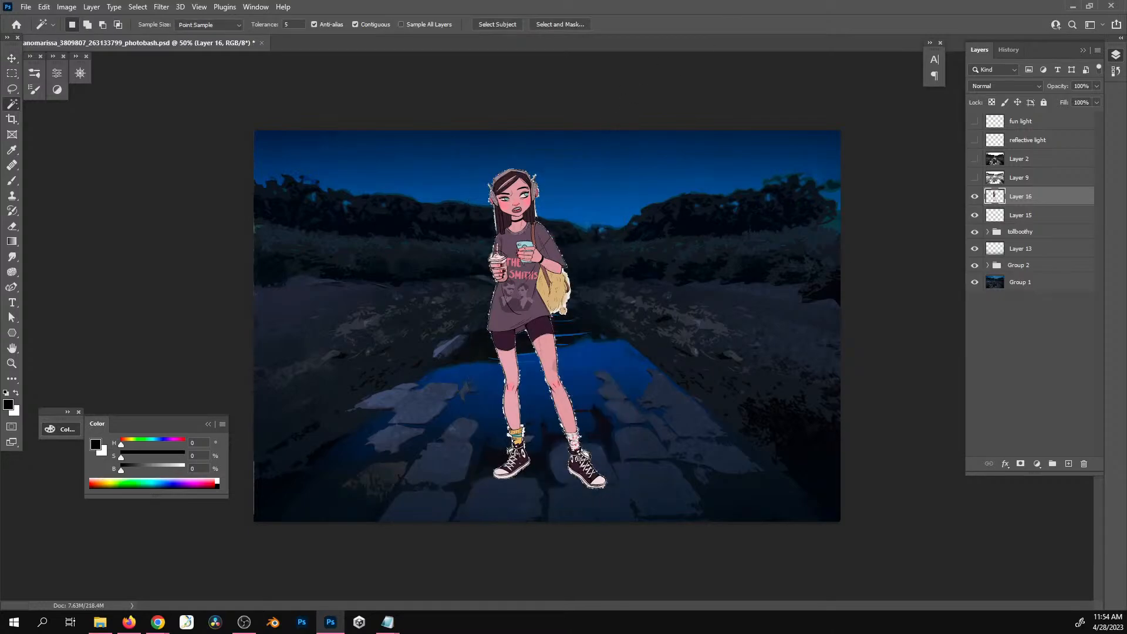
{"action": "key", "text": "z"}
{"action": "left_click", "coordinate": [522, 327]}
{"action": "left_click", "coordinate": [521, 327]}
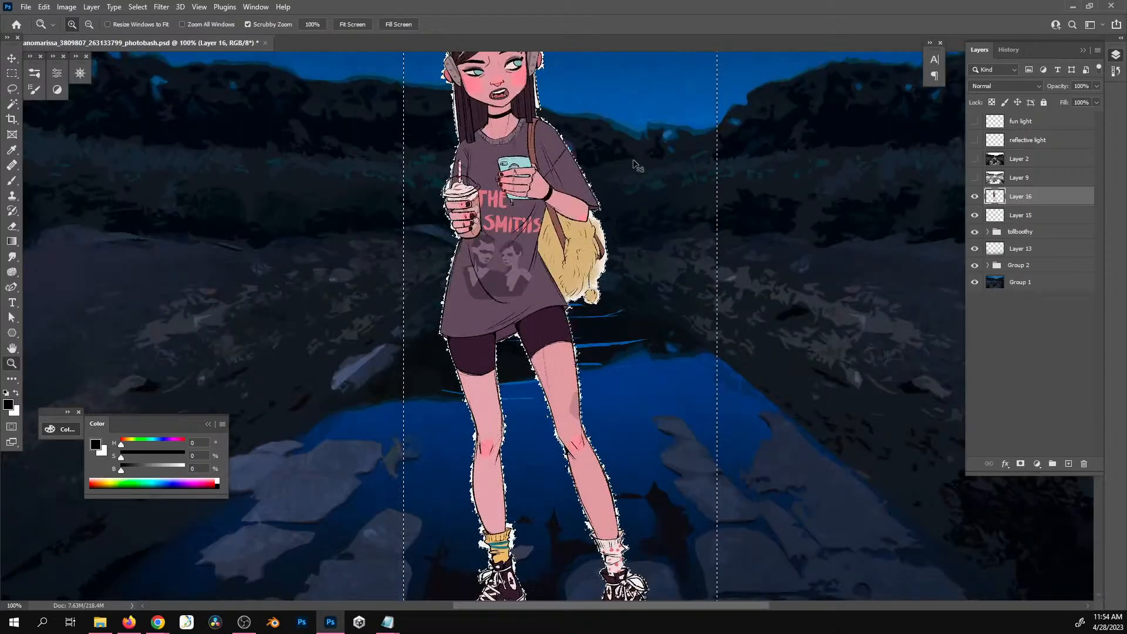
{"action": "key", "text": "ctrl+z"}
Set the Magic Wand tolerance to 25, reselect the light background around the girl, delete it and clear the selection
{"action": "type", "text": "w"}
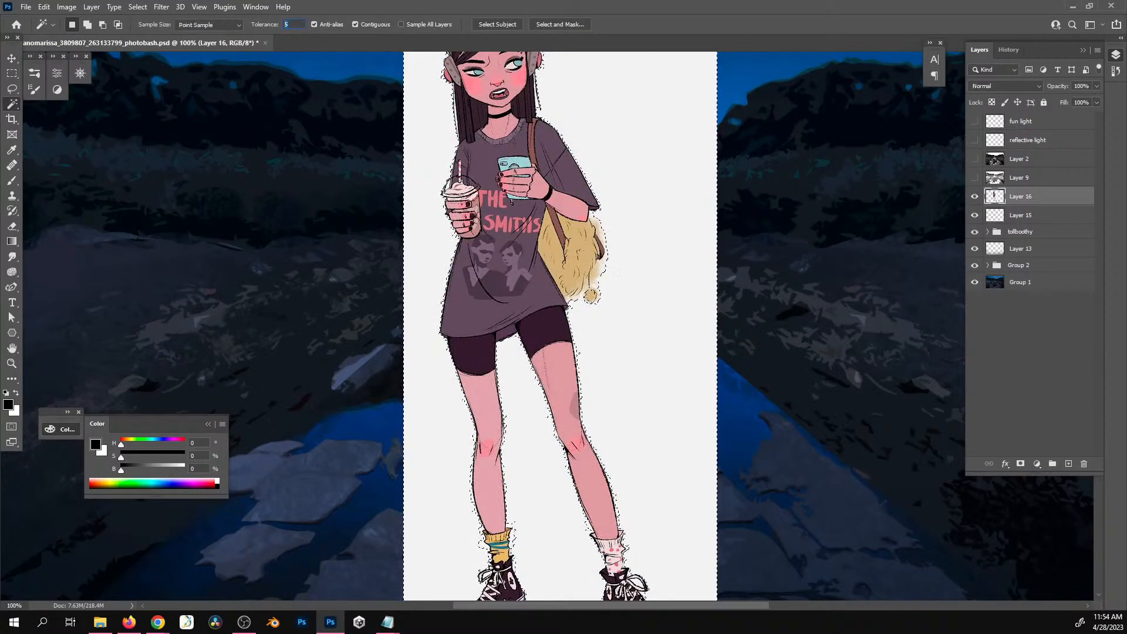
{"action": "type", "text": "25"}
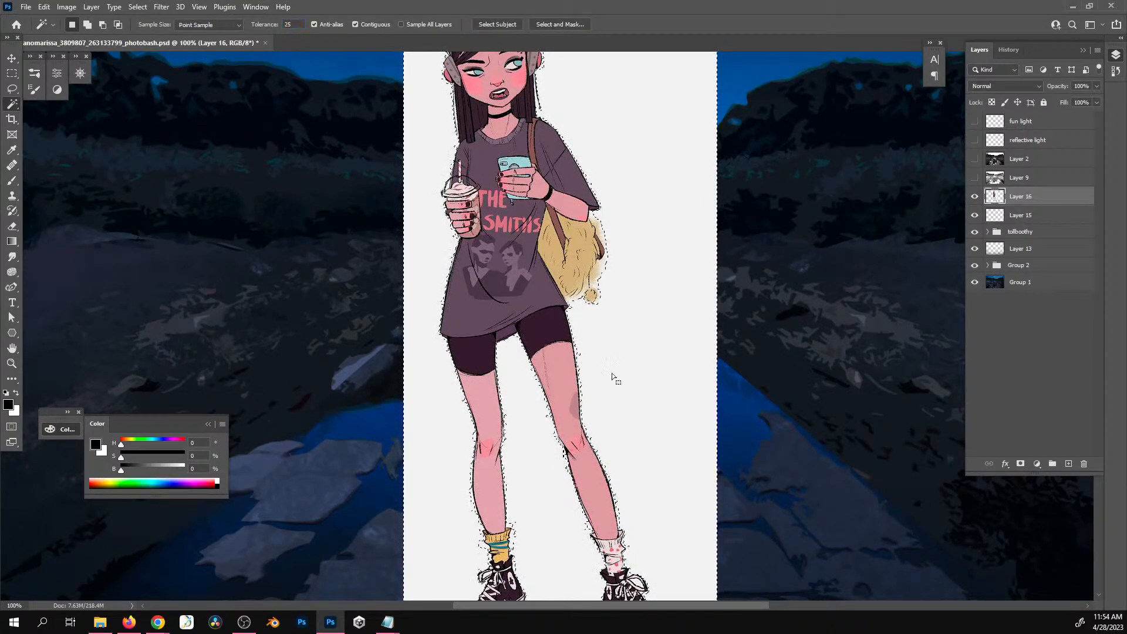
{"action": "key", "text": "ctrl+d"}
{"action": "left_click", "coordinate": [625, 287]}
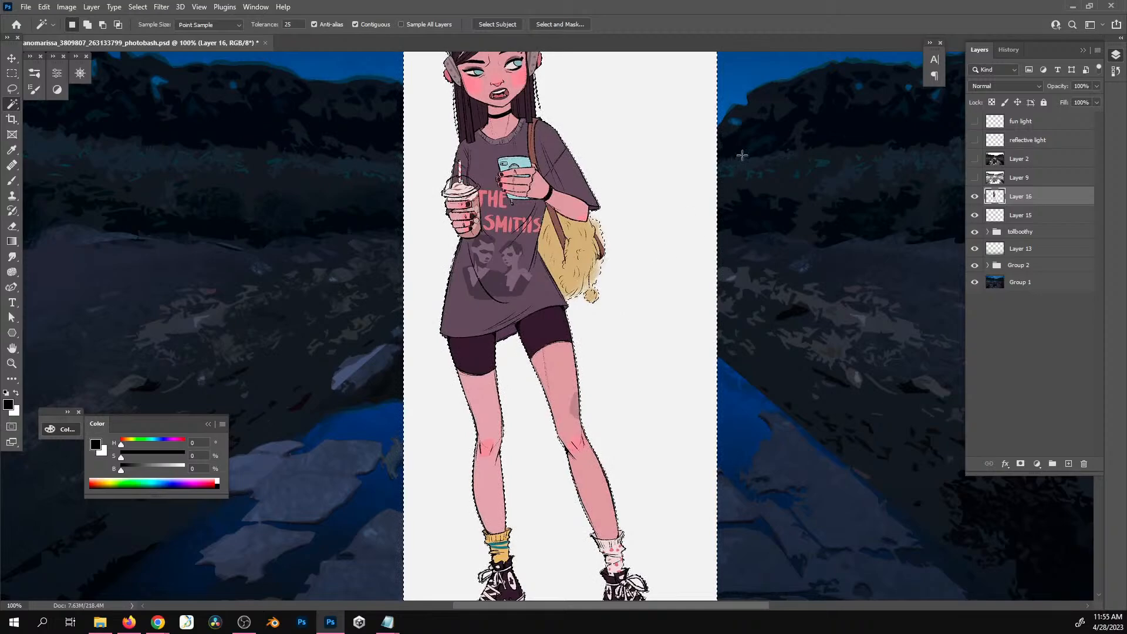
{"action": "key", "text": "Delete"}
{"action": "key", "text": "ctrl+d"}
Move the girl into the foreground left of the phone booth, with her shoes cut off by the canvas's lower edge
{"action": "key", "text": "z"}
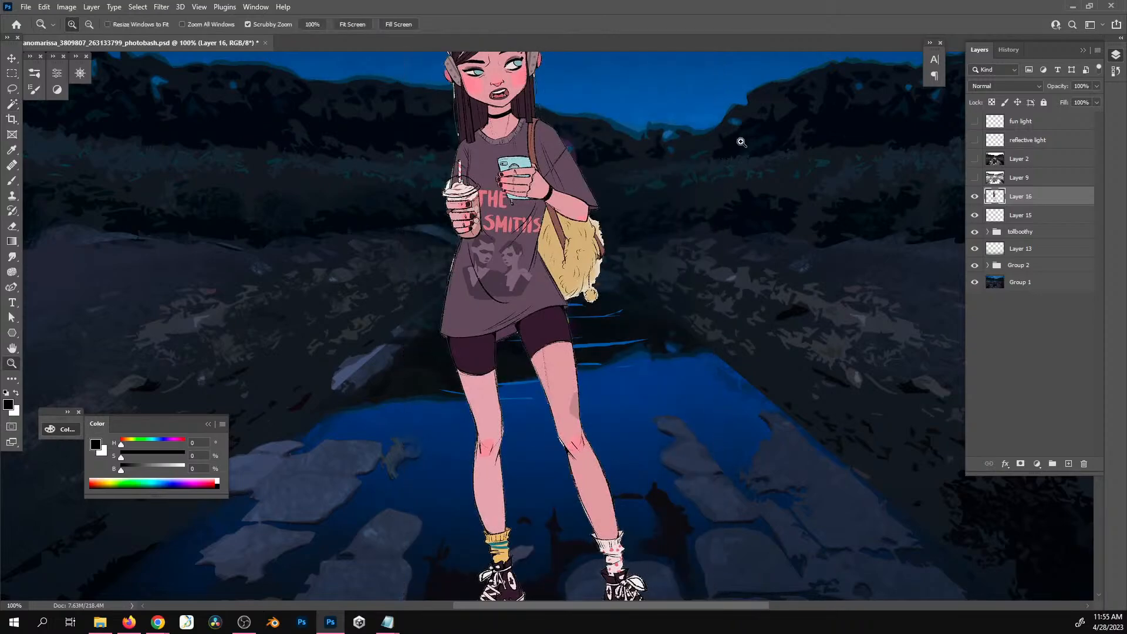
{"action": "left_click", "coordinate": [597, 278], "text": "alt"}
{"action": "left_click", "coordinate": [597, 277], "text": "alt"}
{"action": "left_click_drag", "start_coordinate": [597, 277], "coordinate": [479, 339]}
{"action": "left_click", "coordinate": [477, 341]}
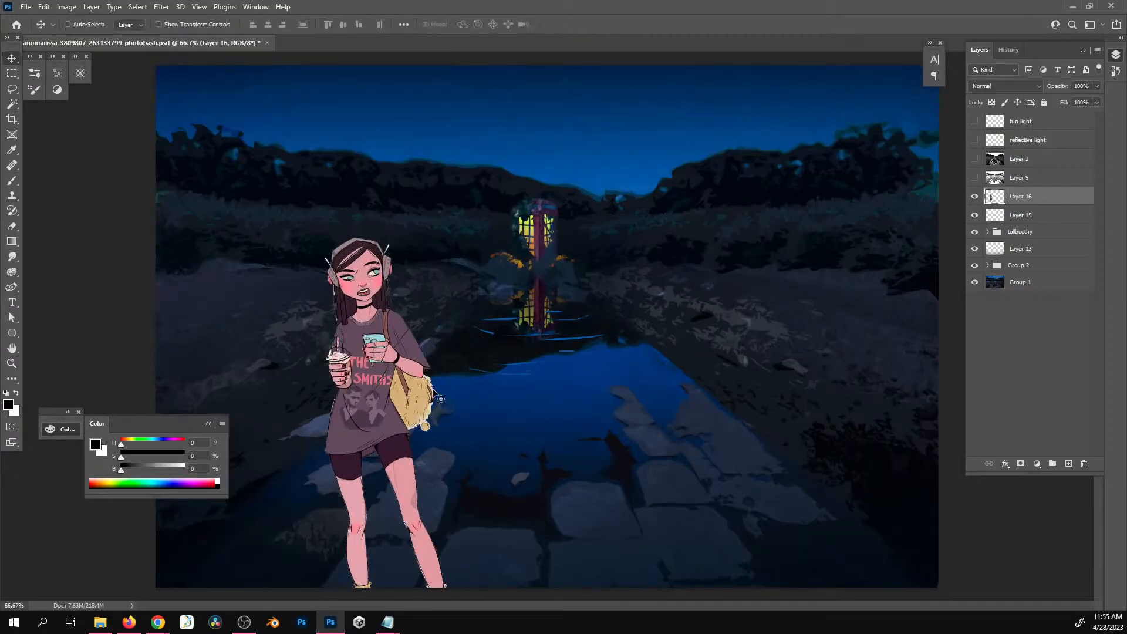
{"action": "left_click_drag", "start_coordinate": [441, 392], "coordinate": [457, 365]}
{"action": "left_click", "coordinate": [465, 353], "text": "alt"}
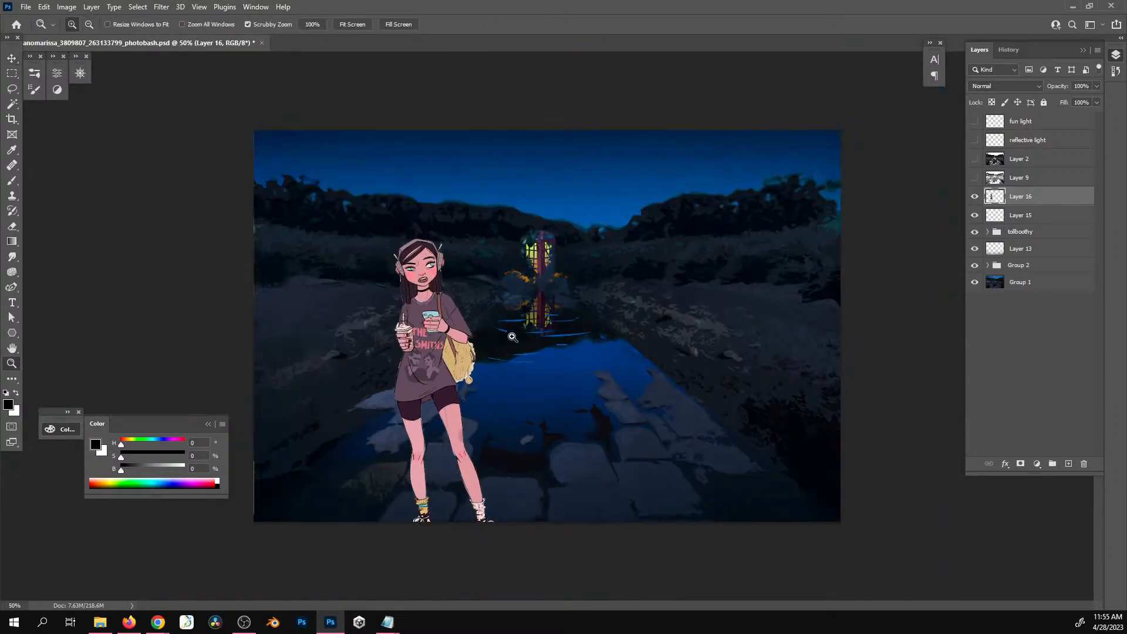
{"action": "key", "text": "v"}
{"action": "left_click_drag", "start_coordinate": [511, 336], "coordinate": [506, 347]}
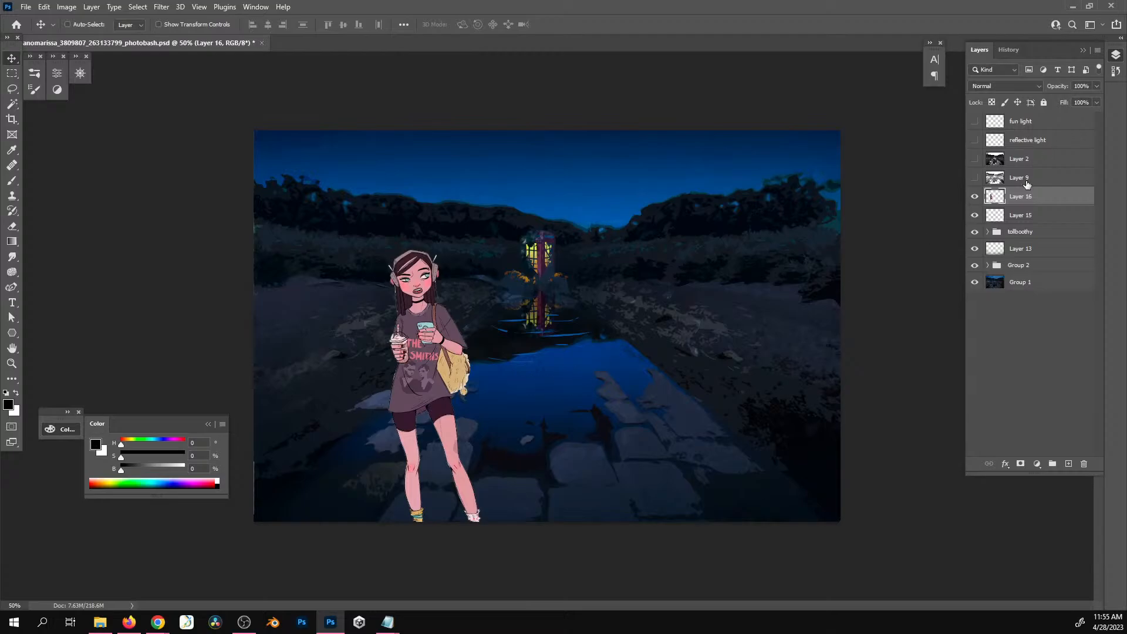
{"action": "left_click", "coordinate": [977, 202]}
{"action": "left_click", "coordinate": [978, 201]}
{"action": "key", "text": "z"}
{"action": "key", "text": "ctrl+plus"}
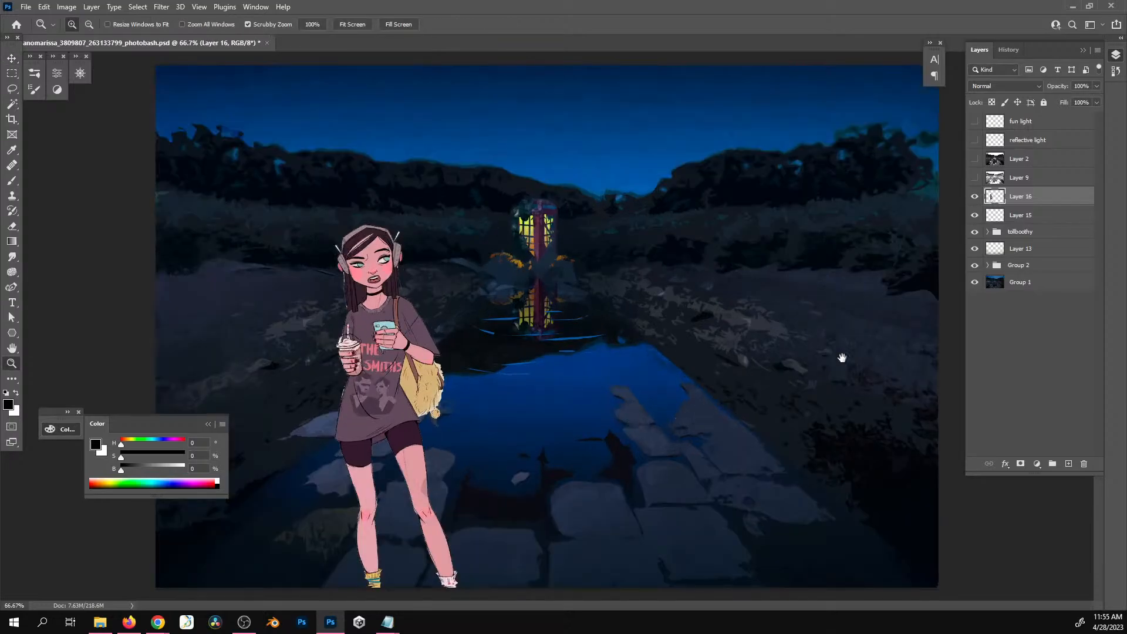
{"action": "mouse_move", "coordinate": [974, 222]}
{"action": "left_mouse_down"}
{"action": "mouse_move", "coordinate": [974, 252]}
{"action": "mouse_move", "coordinate": [996, 264]}
{"action": "mouse_move", "coordinate": [972, 223]}
{"action": "left_mouse_up"}
{"action": "left_click", "coordinate": [720, 464], "text": "alt"}
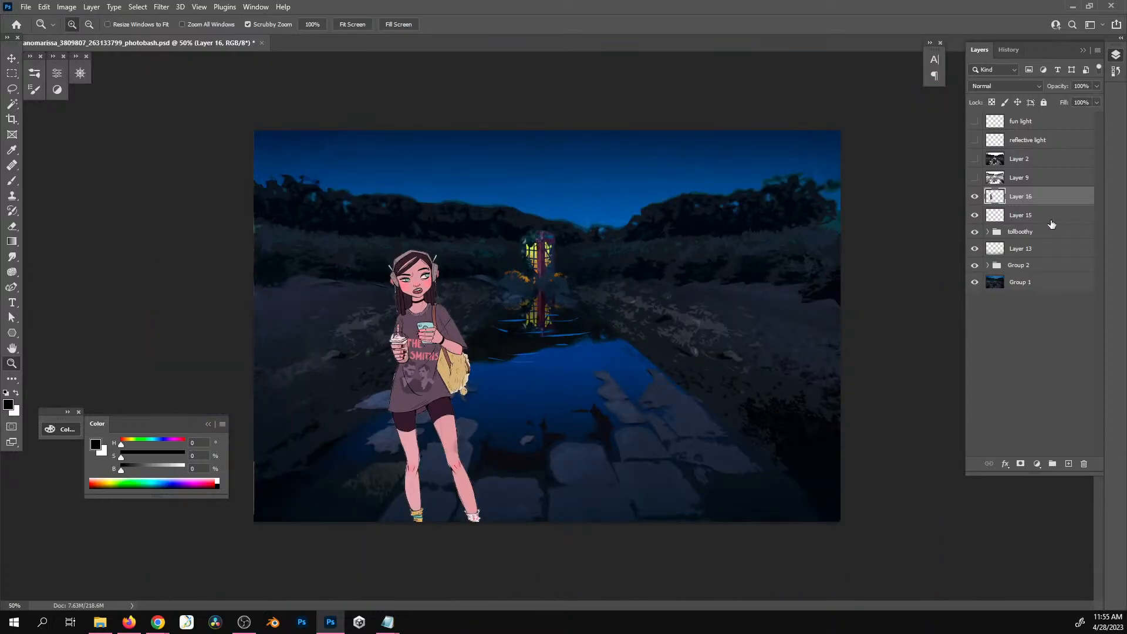
Add a Color Lookup adjustment clipped to the girl on Layer 16 and apply the Moonlight.3DL look
{"action": "left_click", "coordinate": [1040, 465]}
{"action": "left_click", "coordinate": [1078, 404]}
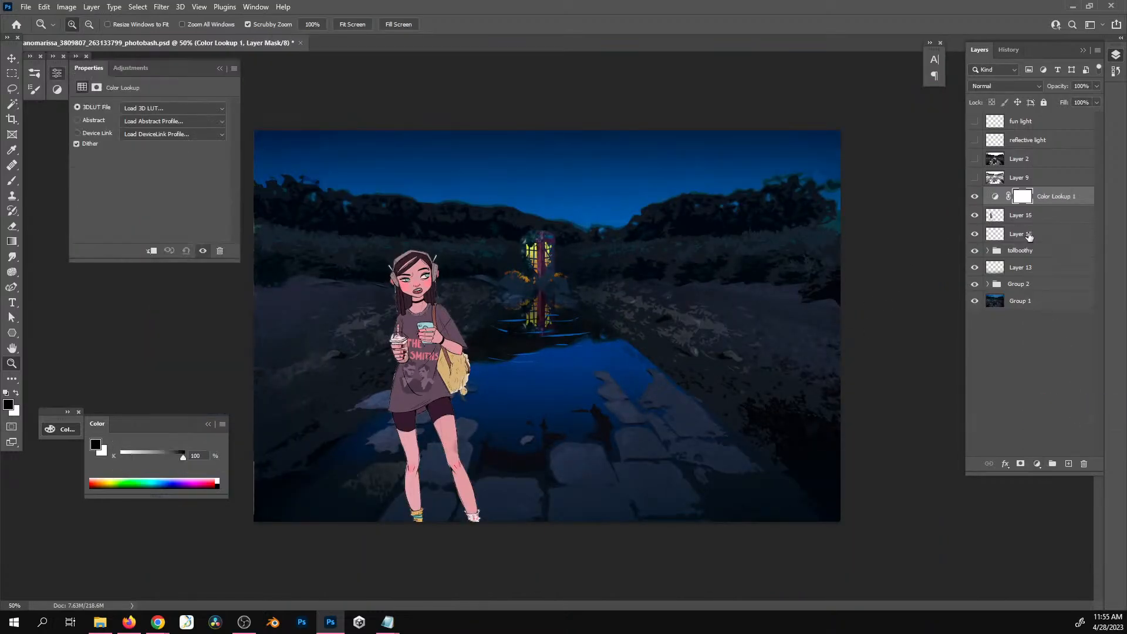
{"action": "left_click", "coordinate": [1035, 206], "text": "alt"}
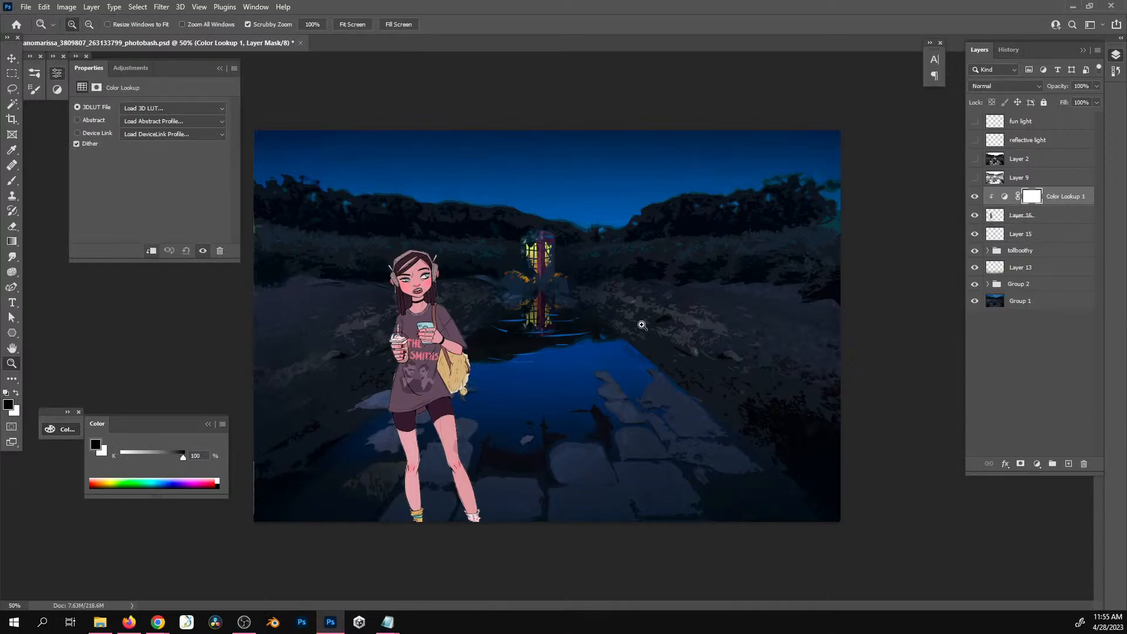
{"action": "left_click", "coordinate": [164, 108]}
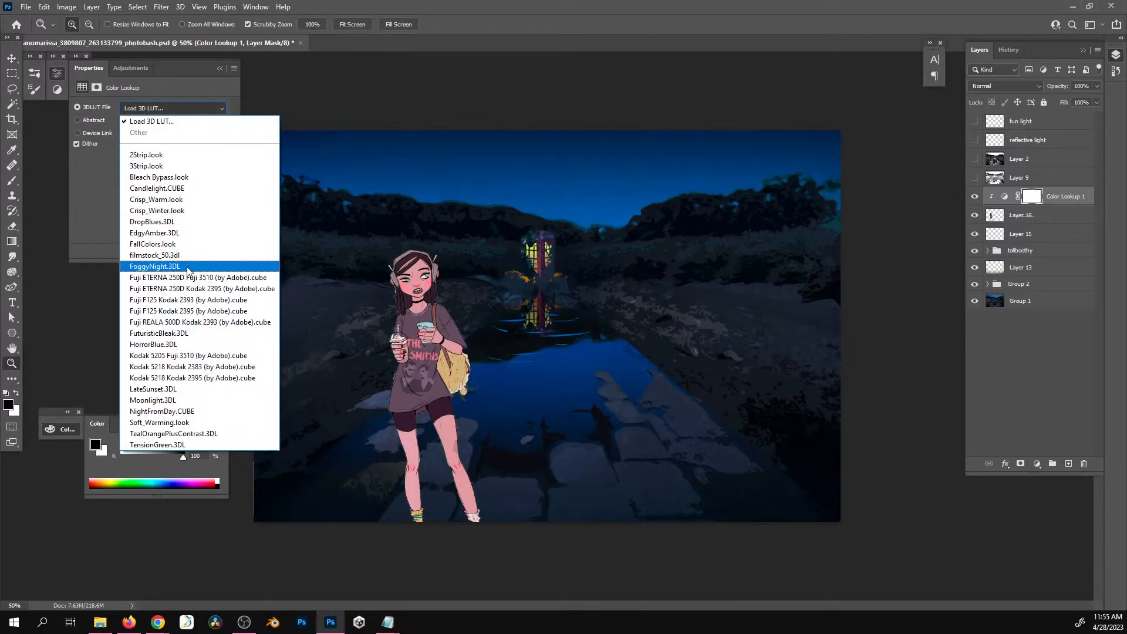
{"action": "left_click", "coordinate": [187, 402]}
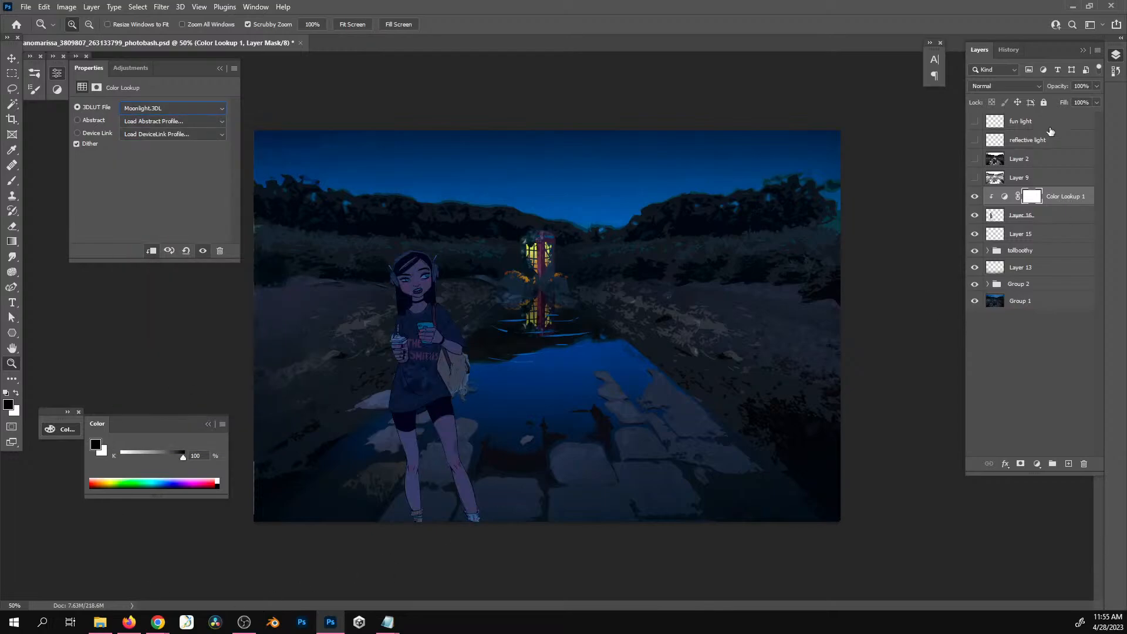
{"action": "left_click", "coordinate": [578, 397], "text": "alt"}
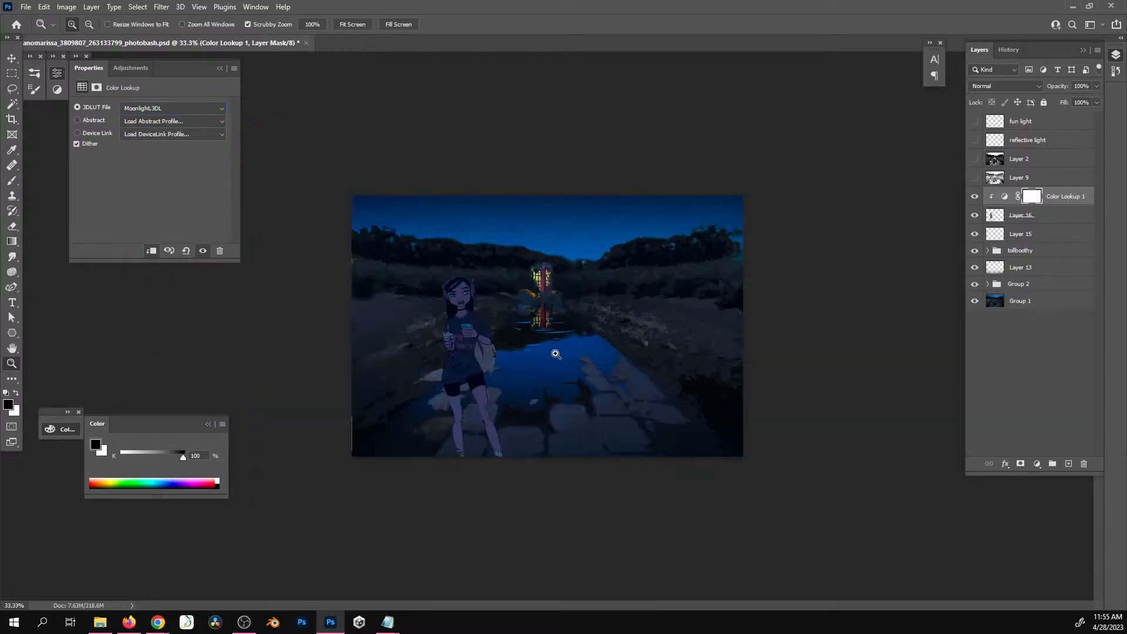
Erase the Color Lookup mask along the girl's phone-booth-side edge, from her headphone down her hair and sleeve, to reveal a warm rim light
{"action": "double_click", "coordinate": [545, 368]}
{"action": "key", "text": "f"}
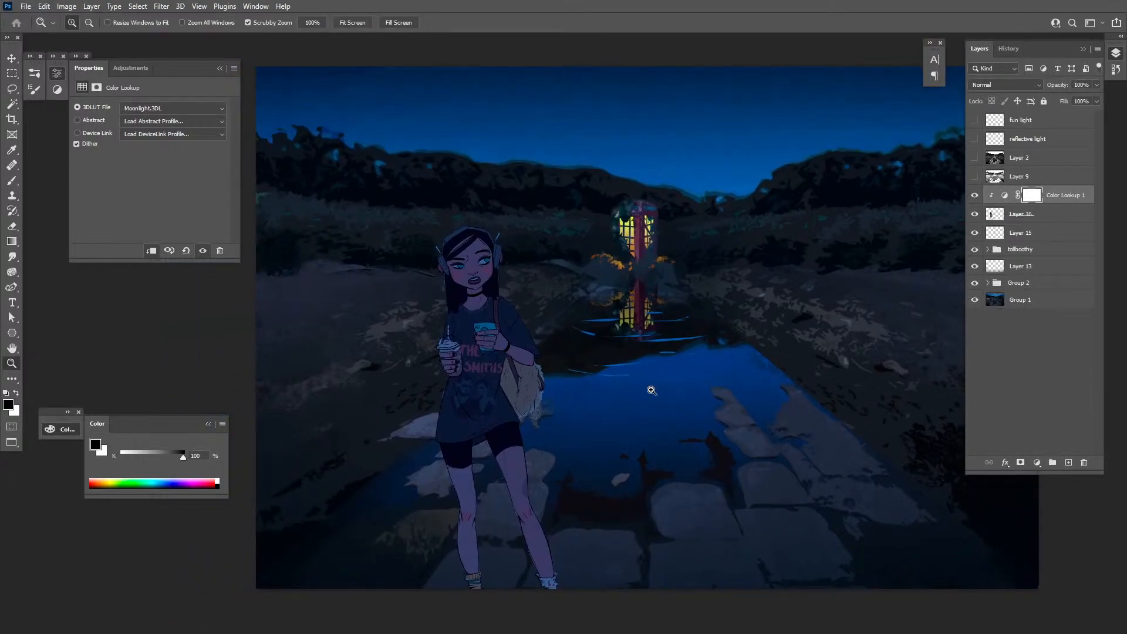
{"action": "left_click", "coordinate": [1032, 195]}
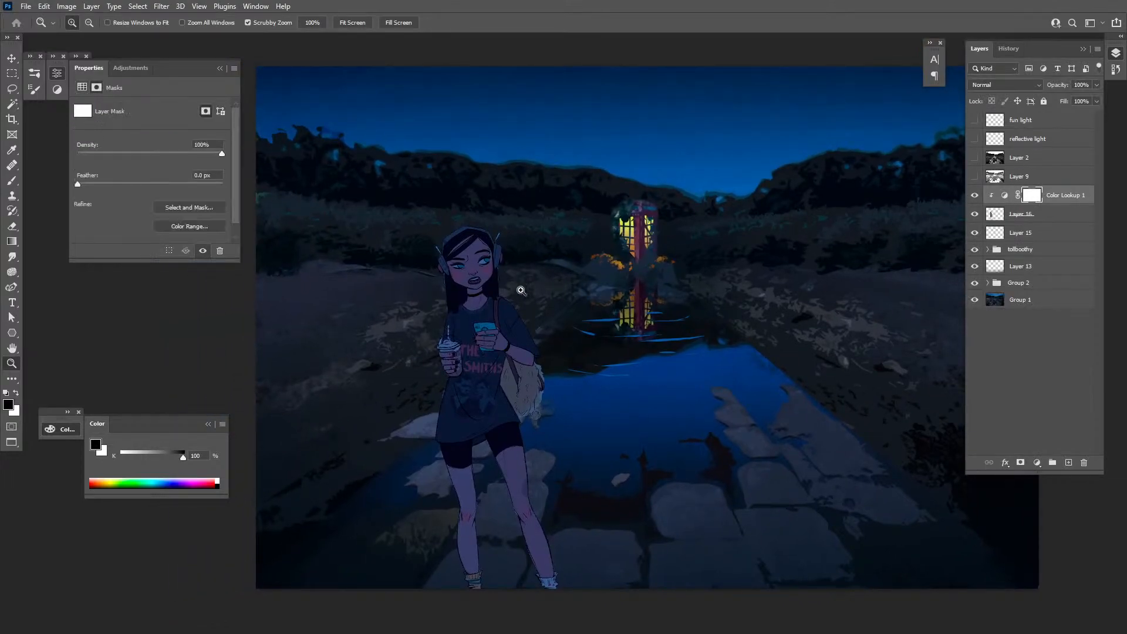
{"action": "left_click", "coordinate": [497, 259]}
{"action": "key", "text": "b"}
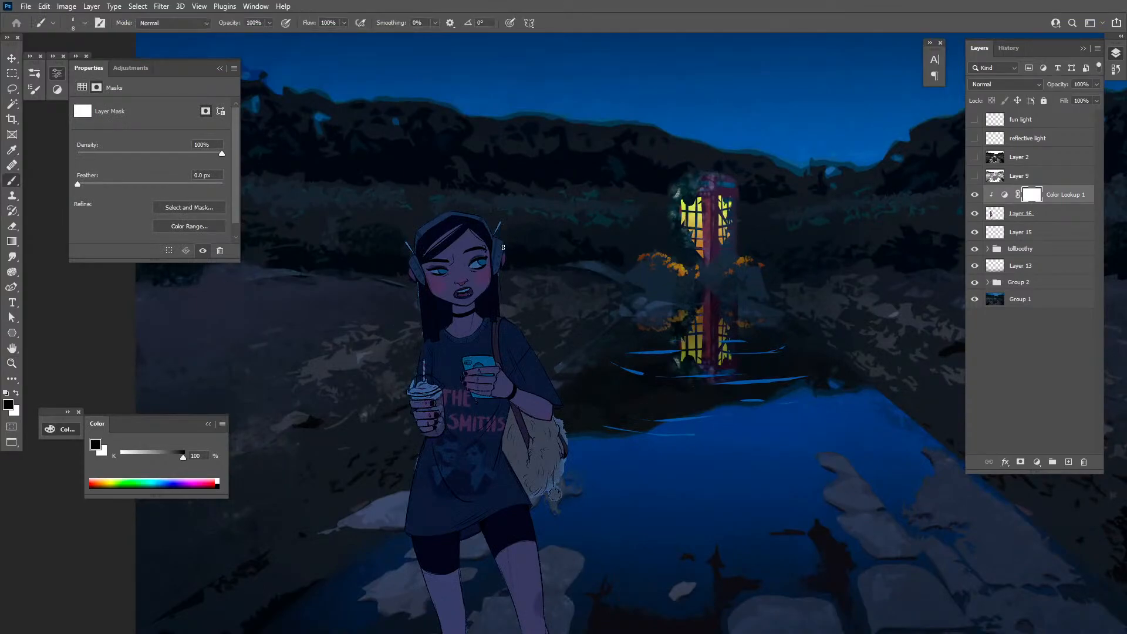
{"action": "key", "text": "e"}
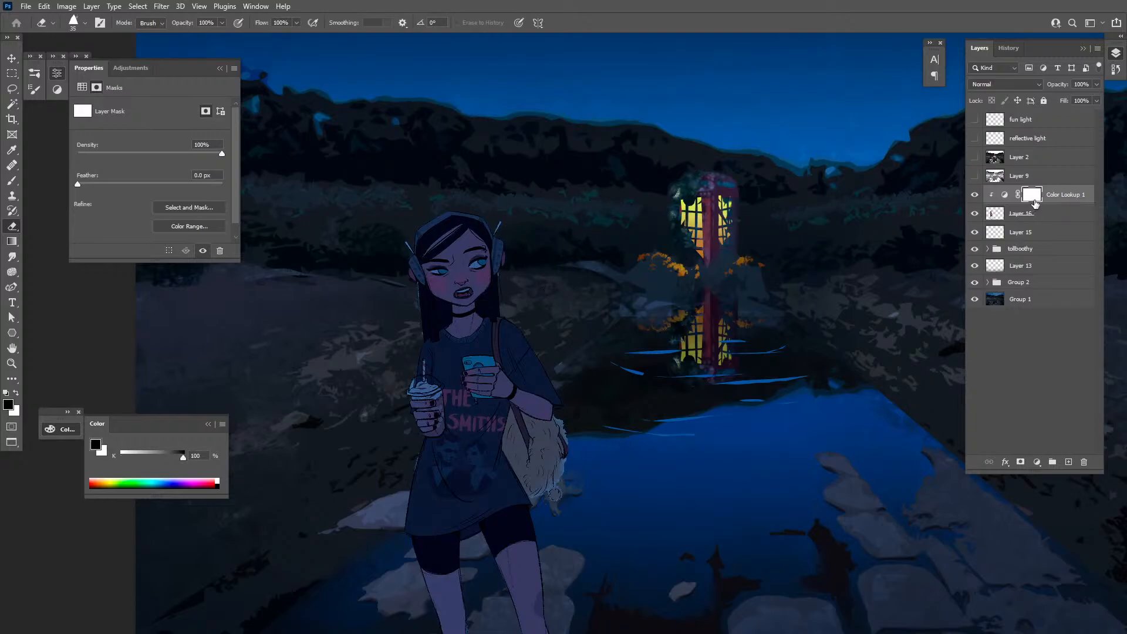
{"action": "key", "text": "x"}
{"action": "mouse_move", "coordinate": [503, 239]}
{"action": "left_mouse_down"}
{"action": "mouse_move", "coordinate": [503, 310]}
{"action": "mouse_move", "coordinate": [573, 403]}
{"action": "left_mouse_up"}
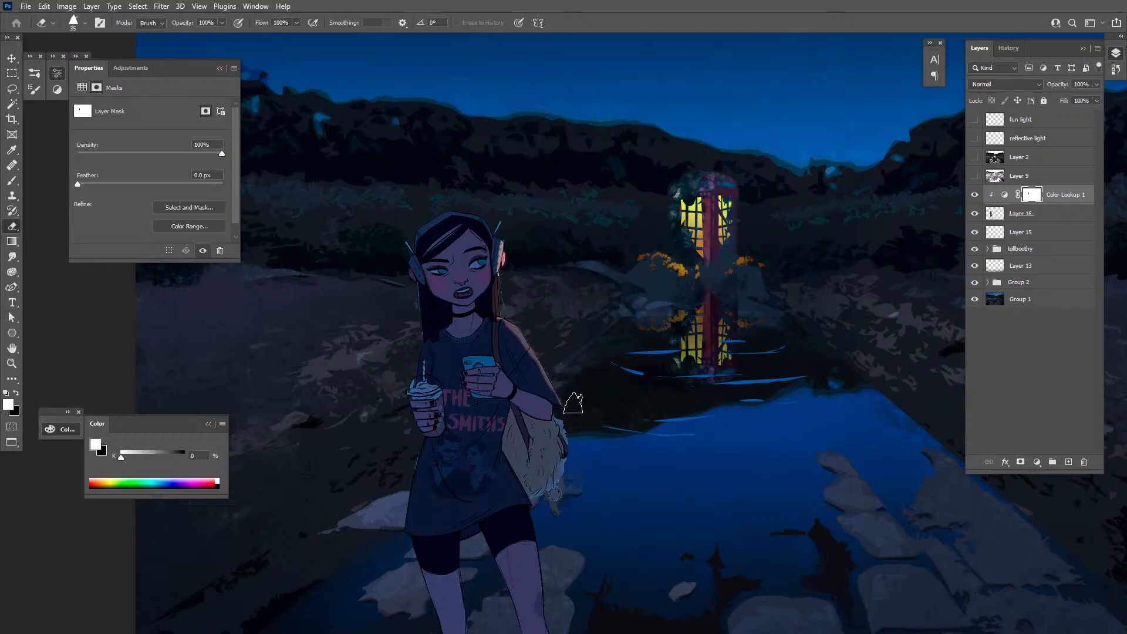
With a smaller eraser, extend the mask's rim light along the girl's face, arm, backpack and the leg nearest the water
{"action": "key", "text": "bracketleft"}
{"action": "key", "text": "bracketleft"}
{"action": "key", "text": "bracketleft"}
{"action": "key", "text": "bracketleft"}
{"action": "left_click_drag", "start_coordinate": [485, 239], "coordinate": [480, 295]}
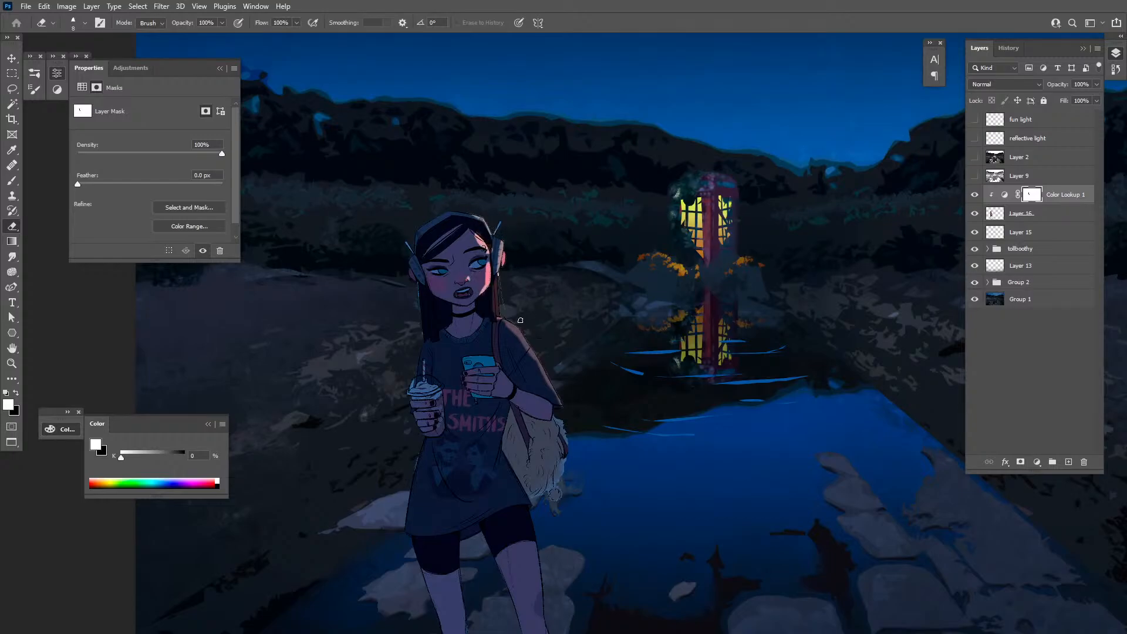
{"action": "mouse_move", "coordinate": [530, 356]}
{"action": "left_mouse_down"}
{"action": "mouse_move", "coordinate": [556, 392]}
{"action": "mouse_move", "coordinate": [548, 415]}
{"action": "mouse_move", "coordinate": [567, 444]}
{"action": "mouse_move", "coordinate": [561, 483]}
{"action": "mouse_move", "coordinate": [552, 467]}
{"action": "mouse_move", "coordinate": [528, 529]}
{"action": "mouse_move", "coordinate": [537, 605]}
{"action": "left_mouse_up"}
{"action": "left_click_drag", "start_coordinate": [553, 516], "coordinate": [536, 383]}
{"action": "left_click_drag", "start_coordinate": [525, 486], "coordinate": [565, 558]}
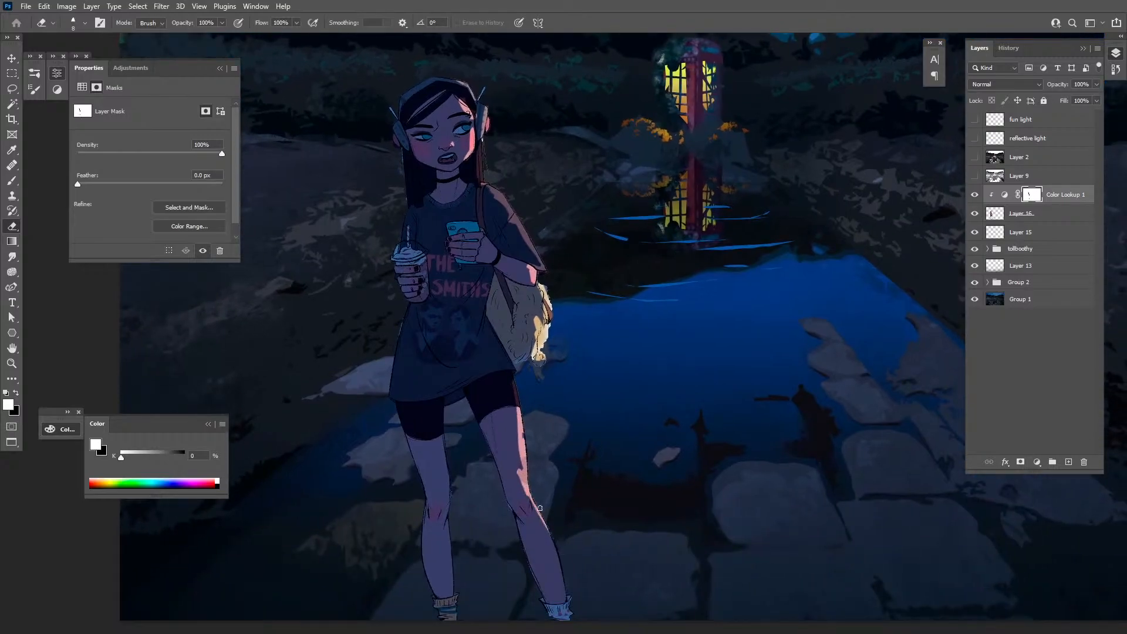
{"action": "left_click_drag", "start_coordinate": [539, 508], "coordinate": [529, 495]}
Trim the rim light on the girl's thigh and knee by painting white back into the Color Lookup mask
{"action": "key", "text": "b"}
{"action": "key", "text": "x"}
{"action": "key", "text": "x"}
{"action": "mouse_move", "coordinate": [522, 477]}
{"action": "left_mouse_down"}
{"action": "mouse_move", "coordinate": [519, 494]}
{"action": "mouse_move", "coordinate": [522, 477]}
{"action": "left_mouse_up"}
{"action": "key", "text": "bracketright"}
{"action": "key", "text": "bracketright"}
{"action": "key", "text": "bracketright"}
{"action": "key", "text": "bracketright"}
{"action": "key", "text": "bracketright"}
{"action": "key", "text": "bracketright"}
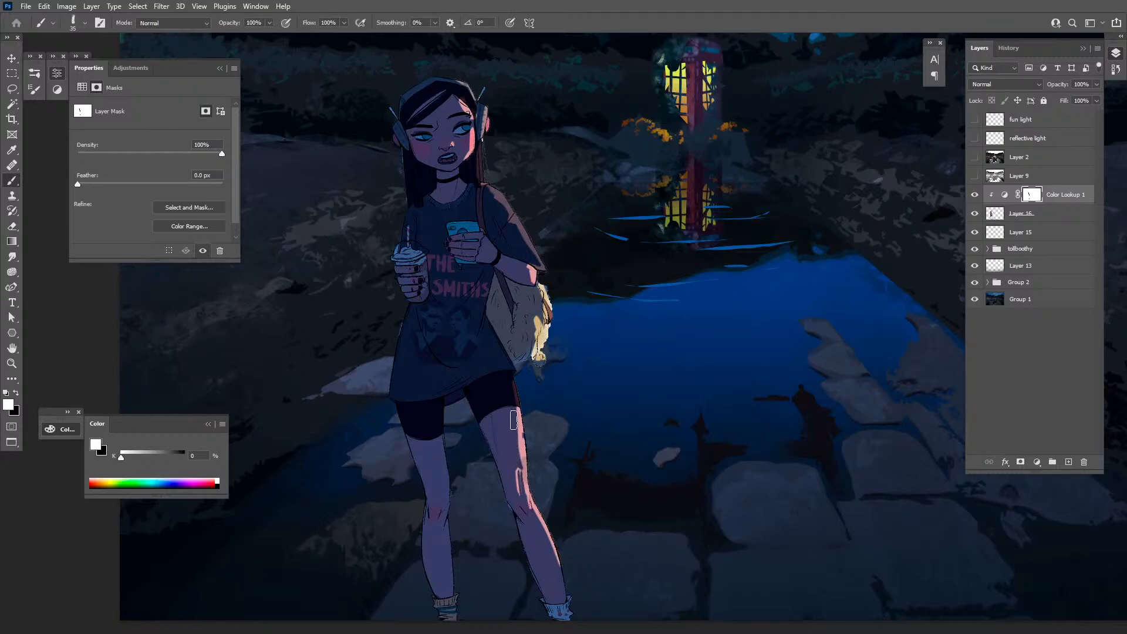
Erase more of the Color Lookup mask to add light on the girl's other calf, shirt edge, sleeve and forearm
{"action": "key", "text": "e"}
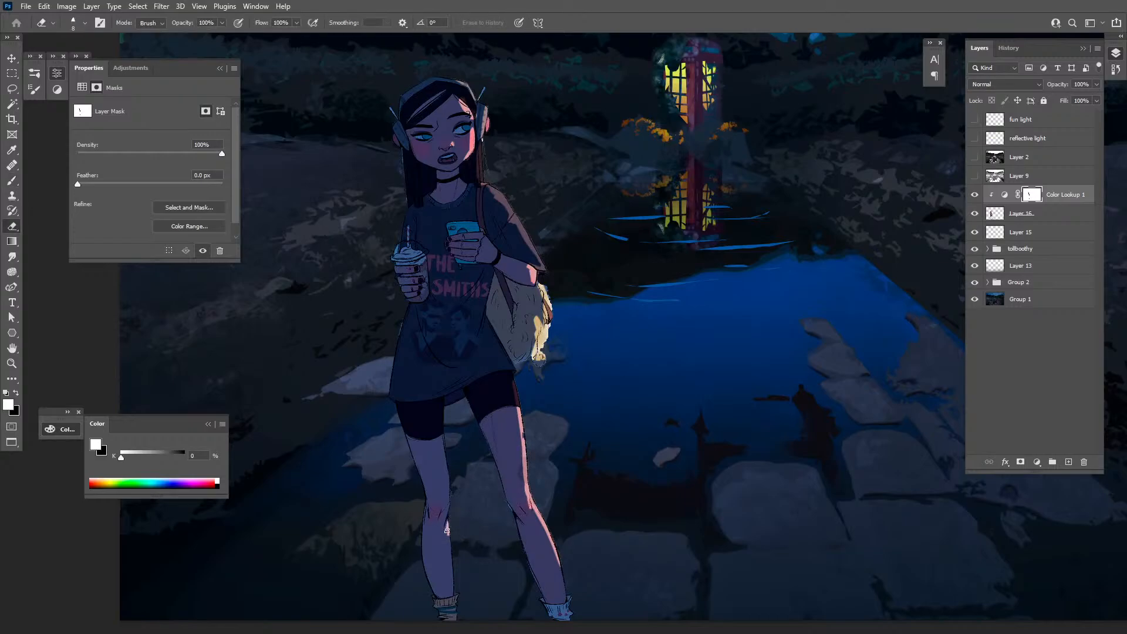
{"action": "left_click_drag", "start_coordinate": [446, 530], "coordinate": [455, 563]}
{"action": "left_click_drag", "start_coordinate": [513, 387], "coordinate": [515, 446]}
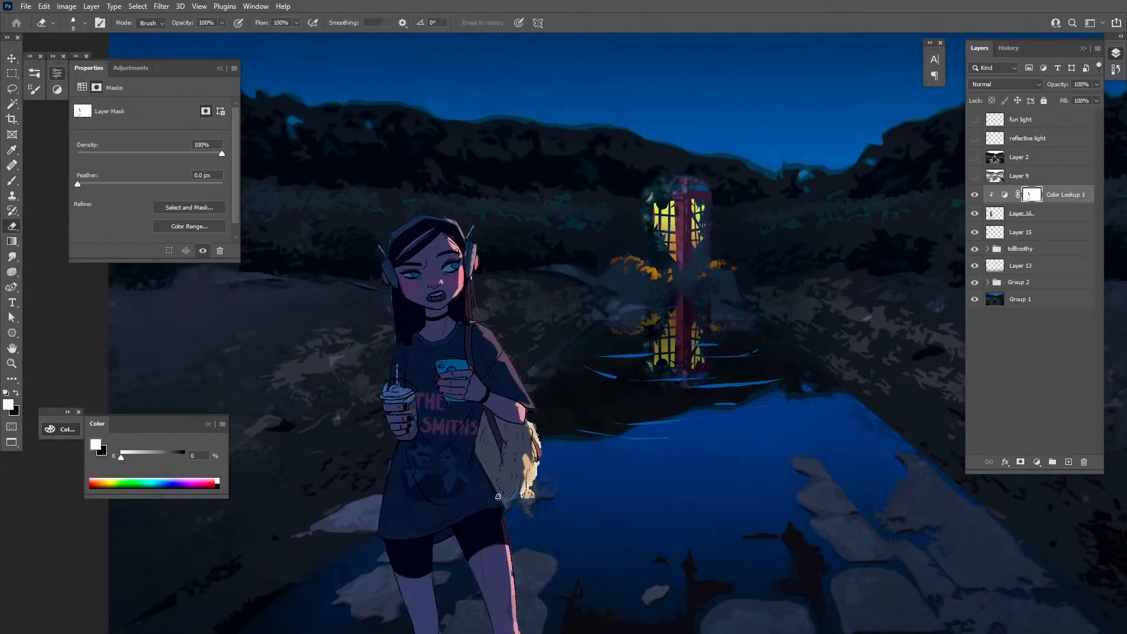
{"action": "left_click_drag", "start_coordinate": [498, 496], "coordinate": [501, 517]}
{"action": "left_click_drag", "start_coordinate": [500, 353], "coordinate": [495, 341]}
{"action": "left_click_drag", "start_coordinate": [479, 378], "coordinate": [504, 400]}
Examine the whole night scene at a smaller scale and full screen to judge how the girl's rim light blends in
{"action": "key", "text": "z"}
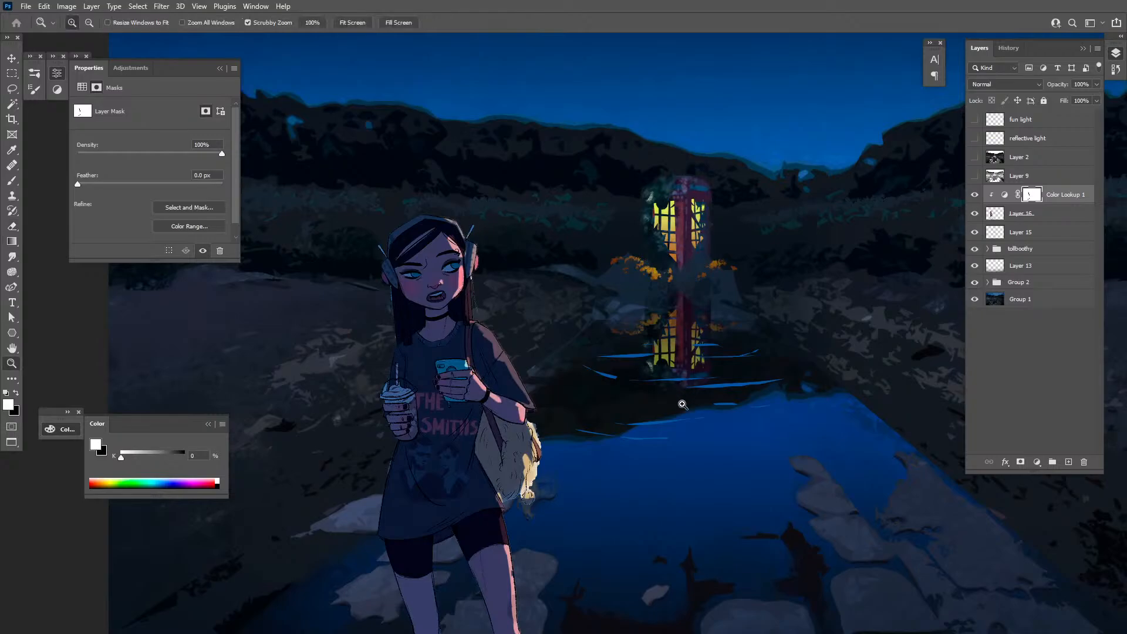
{"action": "left_click", "coordinate": [672, 431], "text": "alt"}
{"action": "left_click", "coordinate": [678, 436], "text": "alt"}
{"action": "left_click_drag", "start_coordinate": [706, 436], "coordinate": [664, 408]}
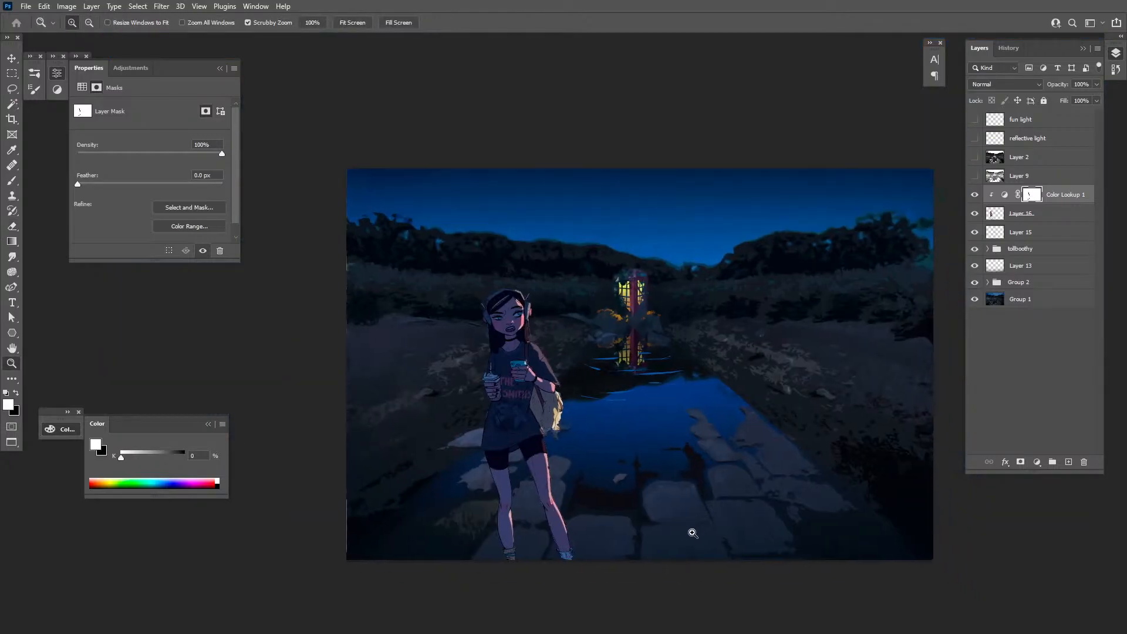
{"action": "left_click_drag", "start_coordinate": [757, 463], "coordinate": [733, 458]}
{"action": "left_click", "coordinate": [729, 449]}
{"action": "key", "text": "f"}
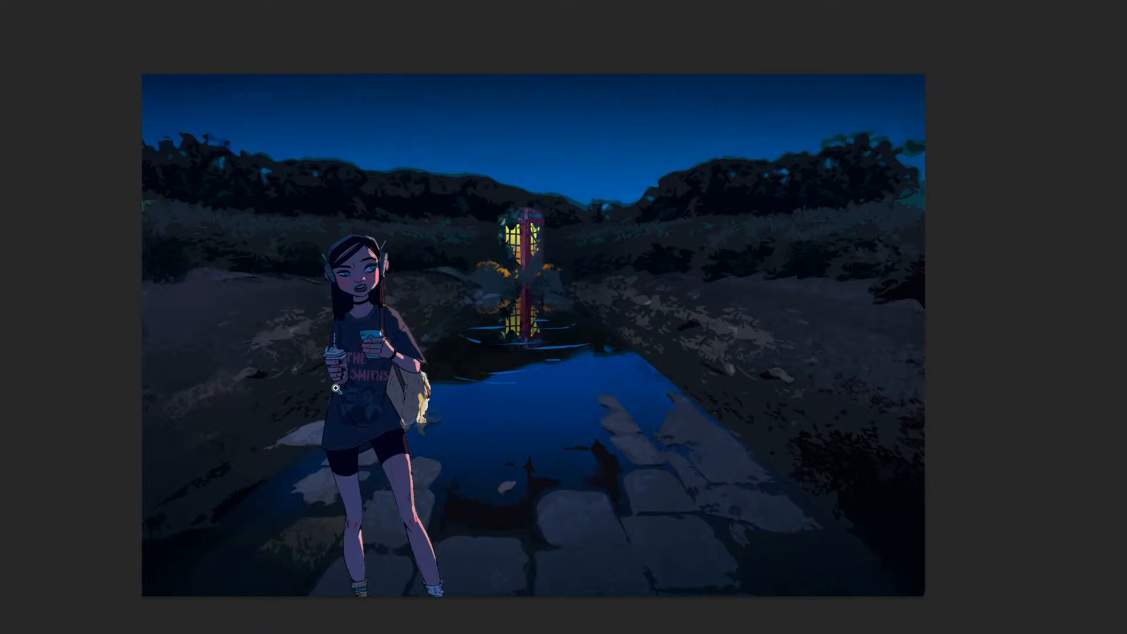
{"action": "key", "text": "f"}
{"action": "key", "text": "f"}
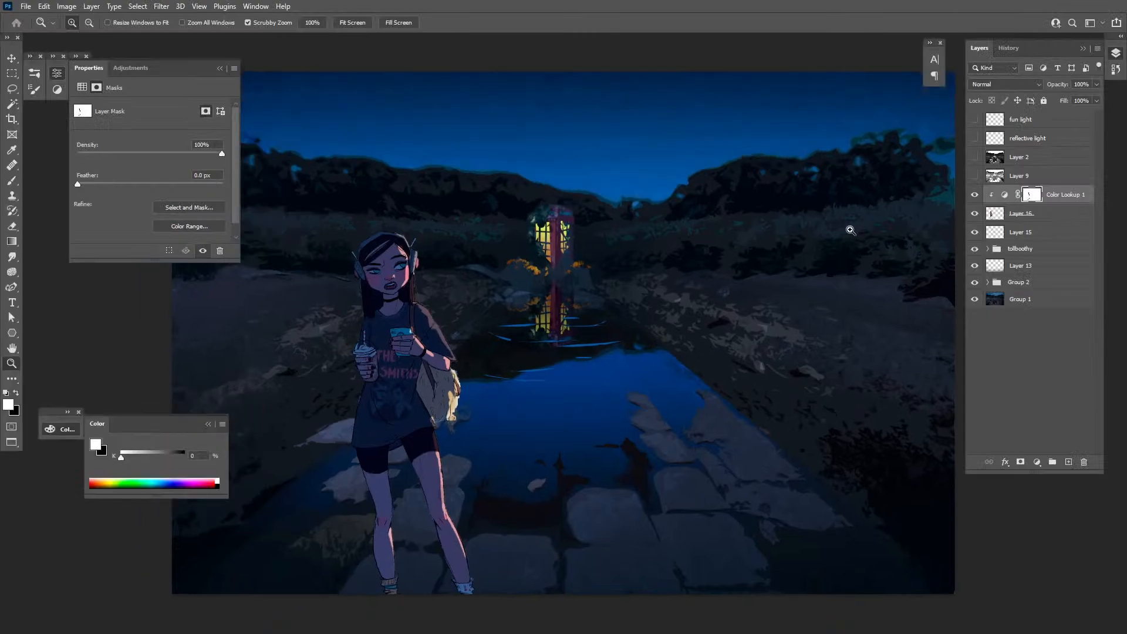
Collapse the Properties and Color panels, return to the standard screen mode, then save and close the photobash document
{"action": "left_click", "coordinate": [57, 72]}
{"action": "left_click", "coordinate": [53, 431]}
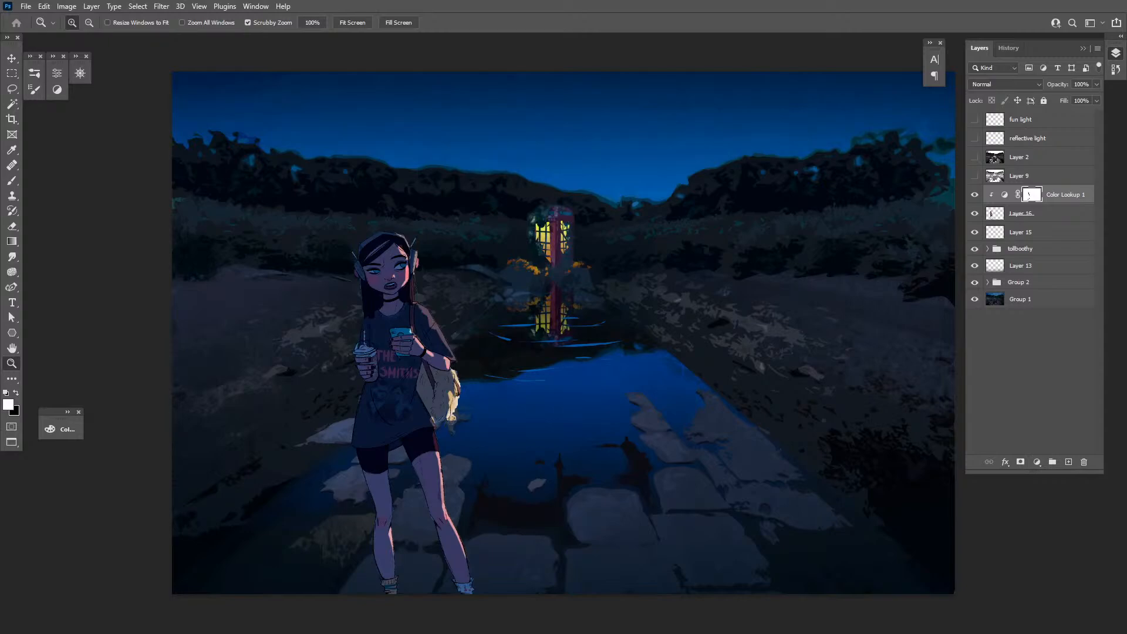
{"action": "key", "text": "f"}
{"action": "key", "text": "f"}
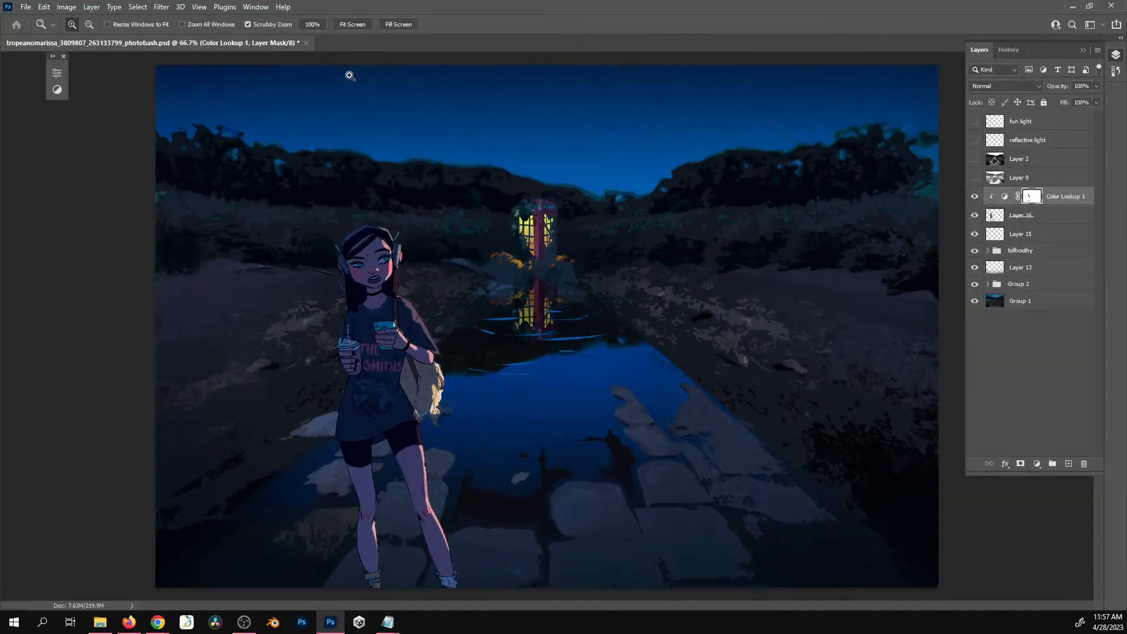
{"action": "key", "text": "ctrl+s"}
{"action": "key", "text": "ctrl+w"}
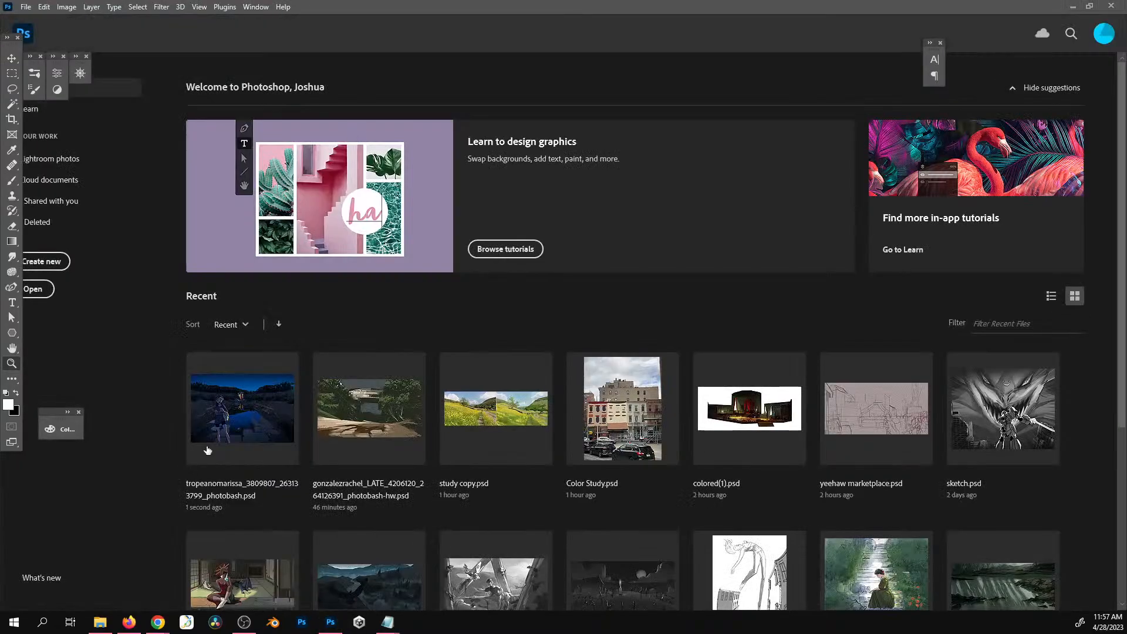
Switch to File Explorer and move the finished phone booth photobash PSD into a new folder named mt inside wk8
{"action": "key", "text": "alt+Tab"}
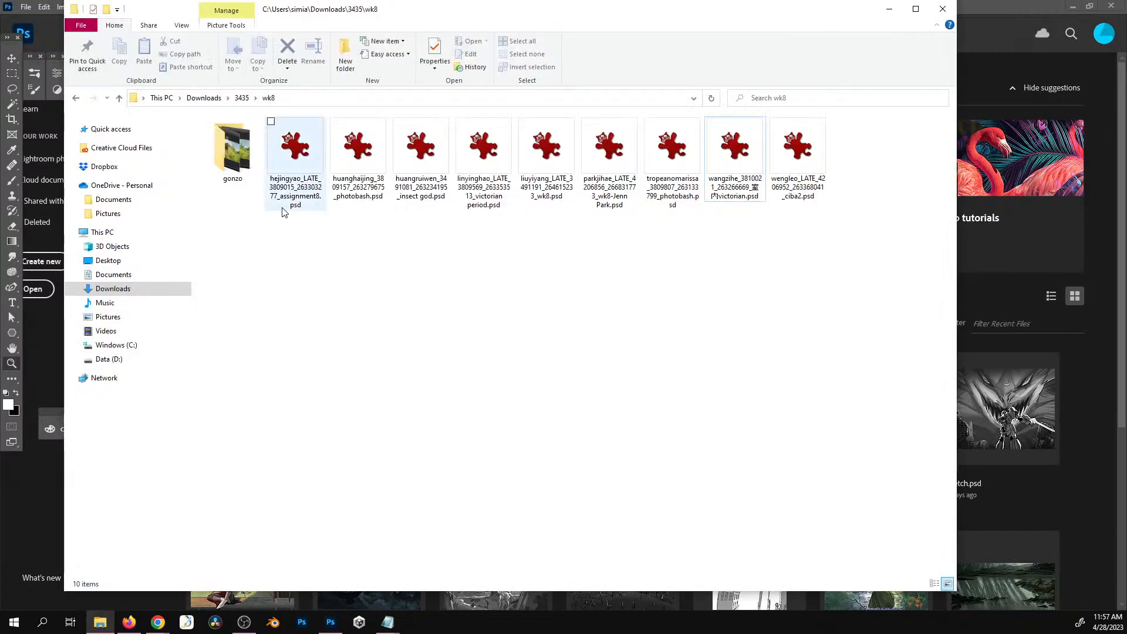
{"action": "left_click", "coordinate": [675, 154]}
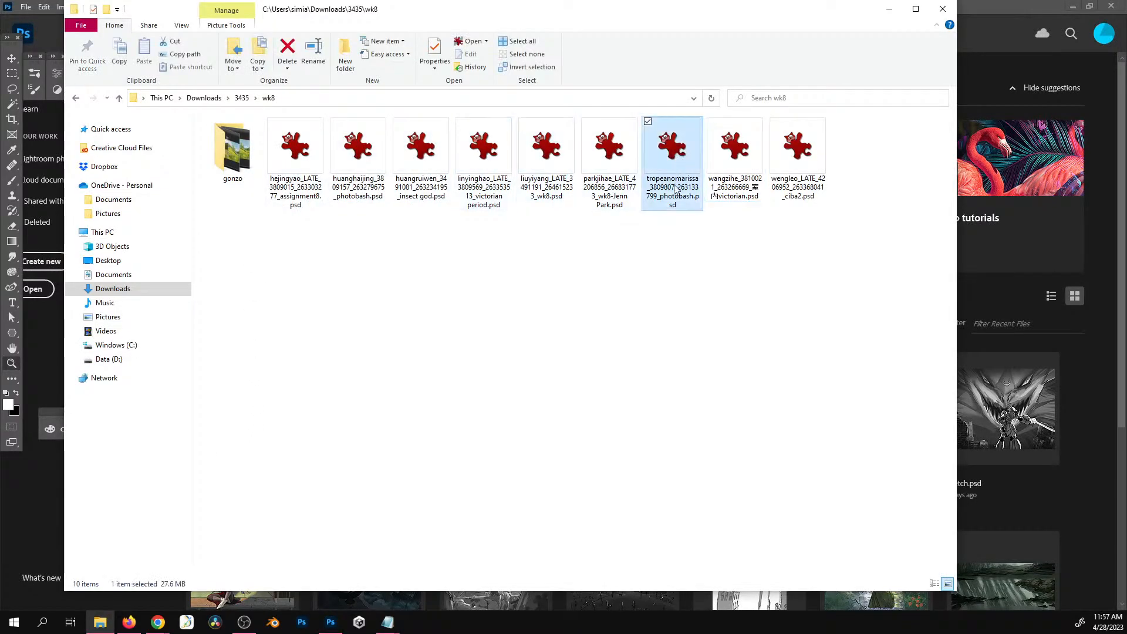
{"action": "key", "text": "ctrl+x"}
{"action": "right_click", "coordinate": [600, 419]}
{"action": "type", "text": "w"}
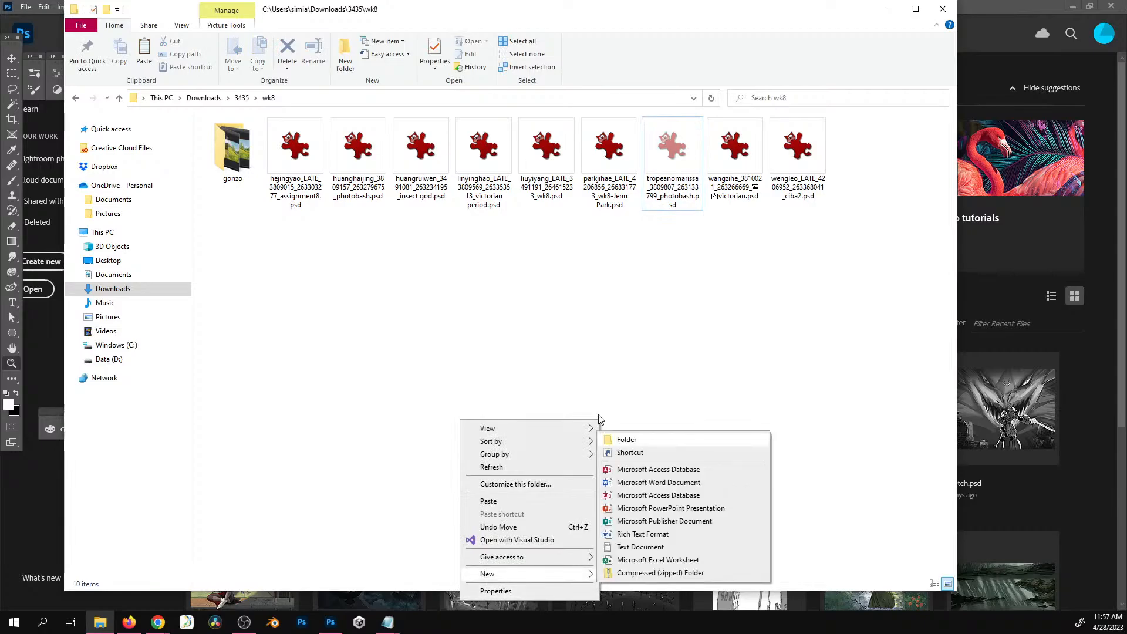
{"action": "type", "text": "fmt"}
{"action": "key", "text": "Return"}
{"action": "key", "text": "Return"}
{"action": "key", "text": "ctrl+v"}
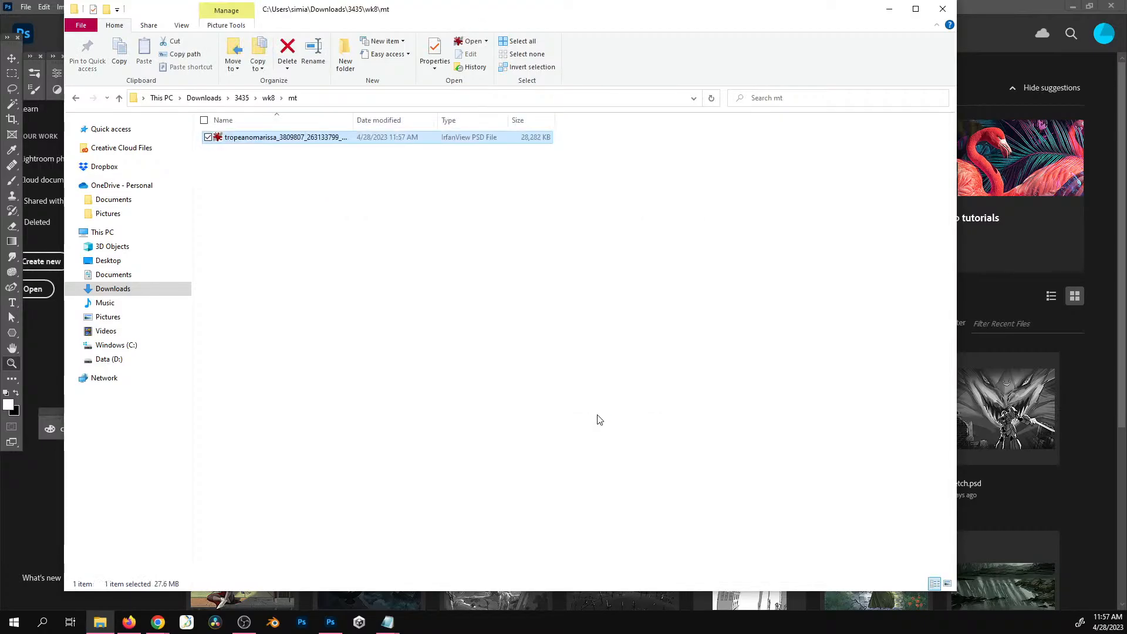
Return to the wk8 folder and preview the remaining PSD submissions one by one in IrfanView
{"action": "key", "text": "alt+Up"}
{"action": "key", "text": "Right"}
{"action": "key", "text": "Return"}
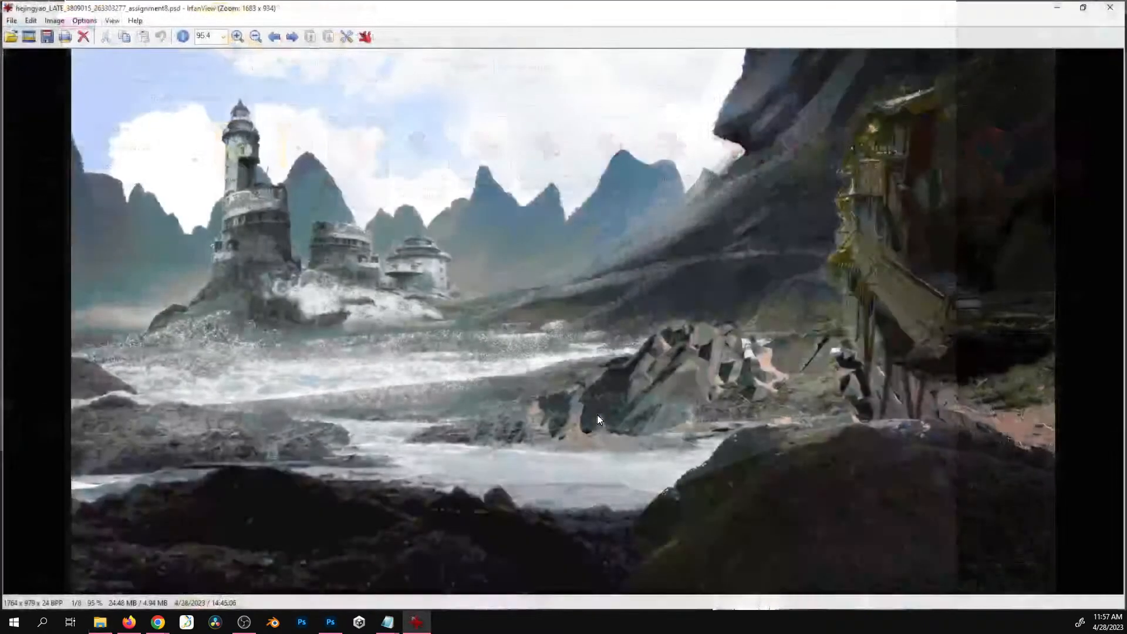
{"action": "key", "text": "Right"}
{"action": "key", "text": "Right"}
{"action": "key", "text": "Right"}
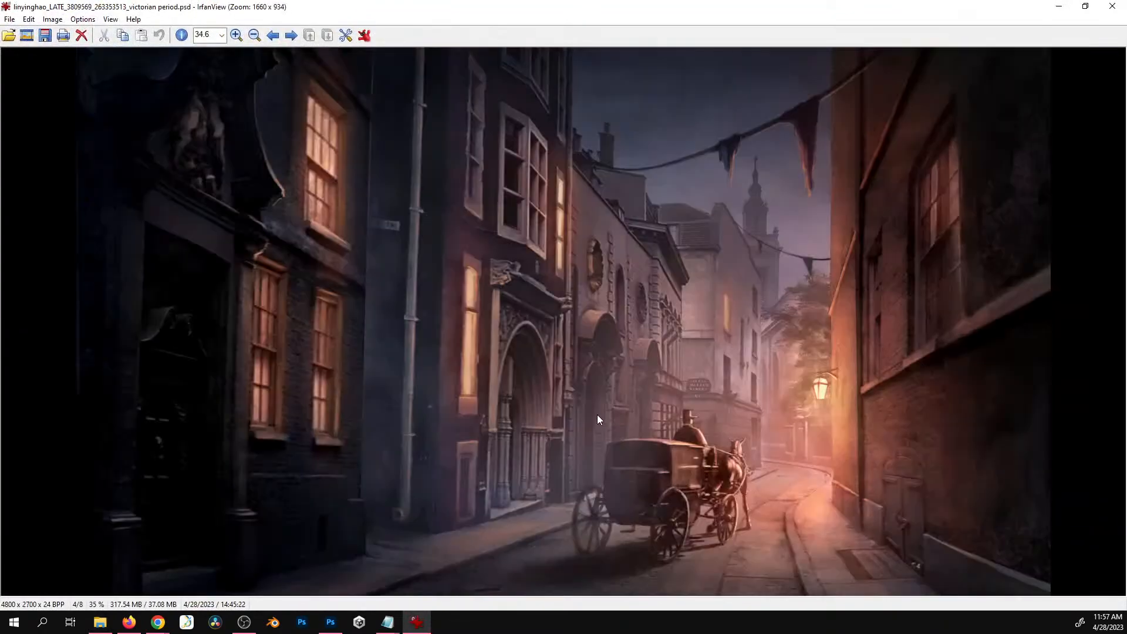
{"action": "key", "text": "Right"}
{"action": "key", "text": "Right"}
{"action": "key", "text": "Right"}
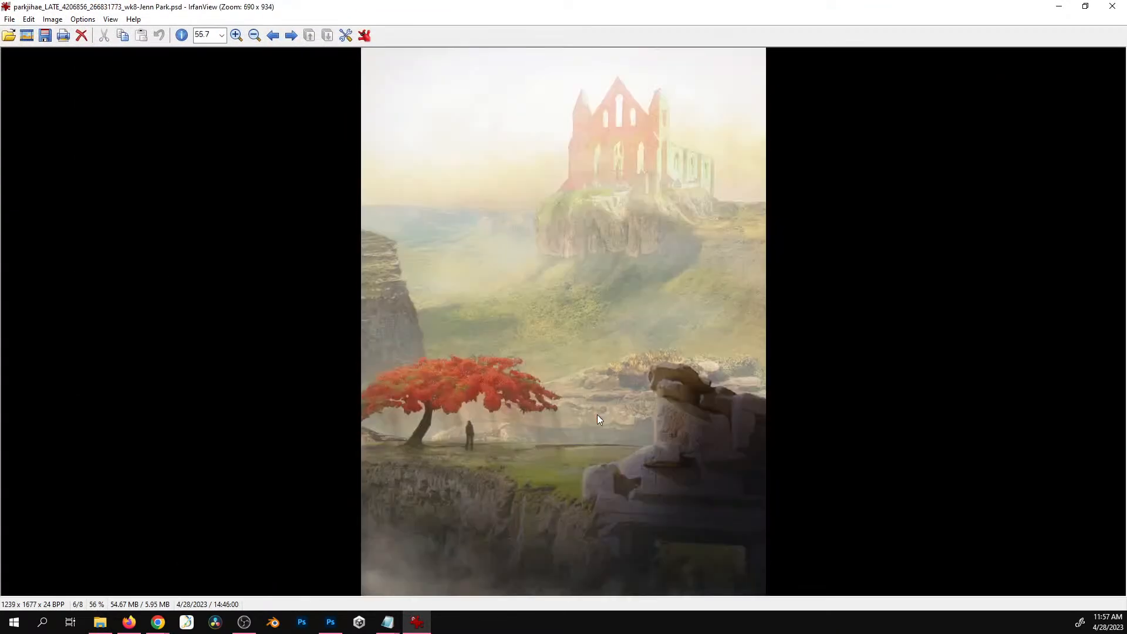
{"action": "key", "text": "Right"}
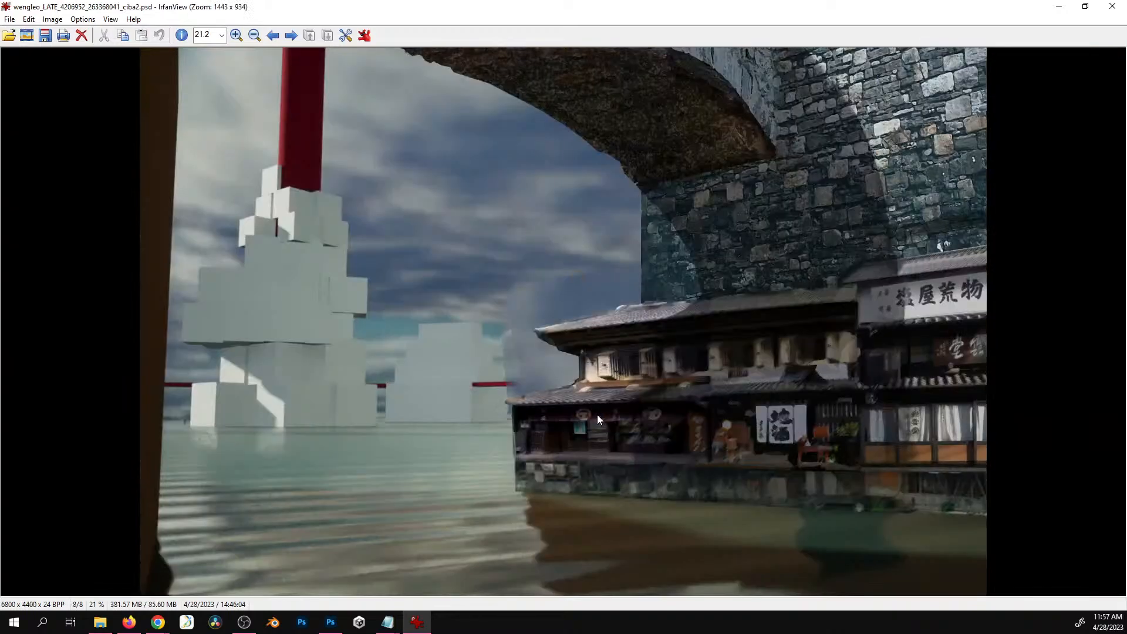
{"action": "key", "text": "Left"}
{"action": "key", "text": "Left"}
{"action": "key", "text": "Left"}
{"action": "key", "text": "Left"}
{"action": "key", "text": "Left"}
{"action": "key", "text": "Left"}
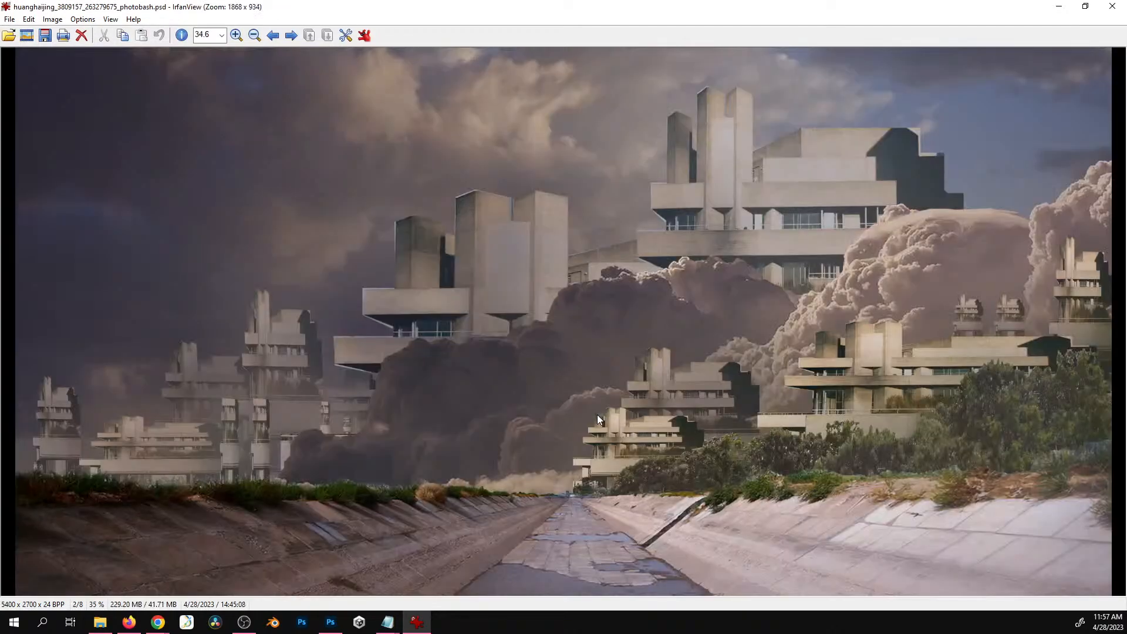
{"action": "key", "text": "Left"}
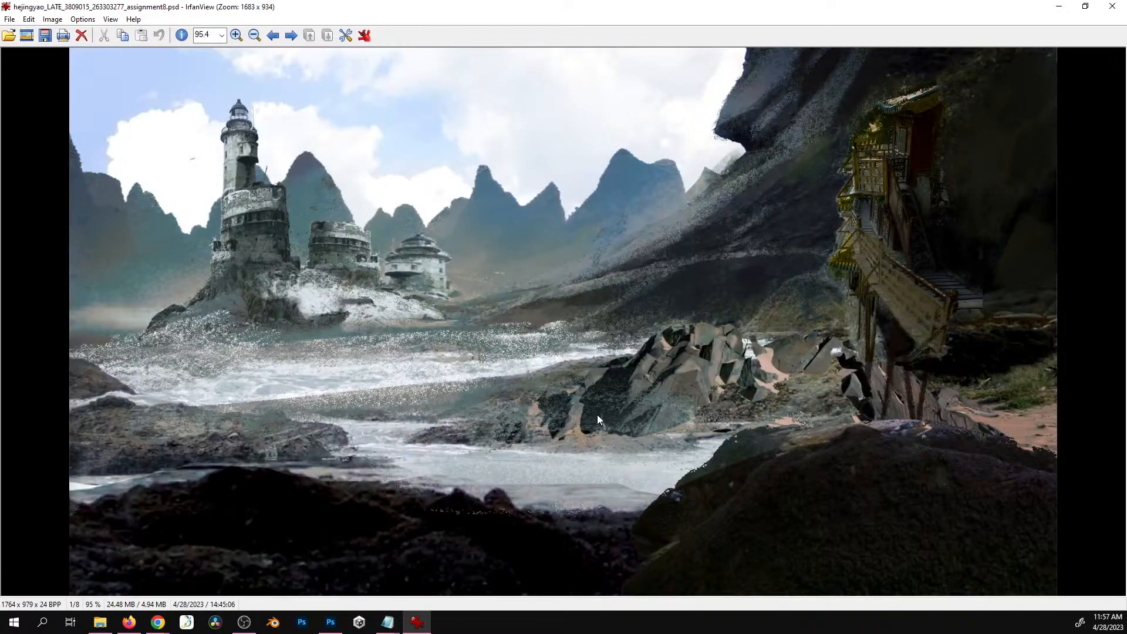
{"action": "key", "text": "Right"}
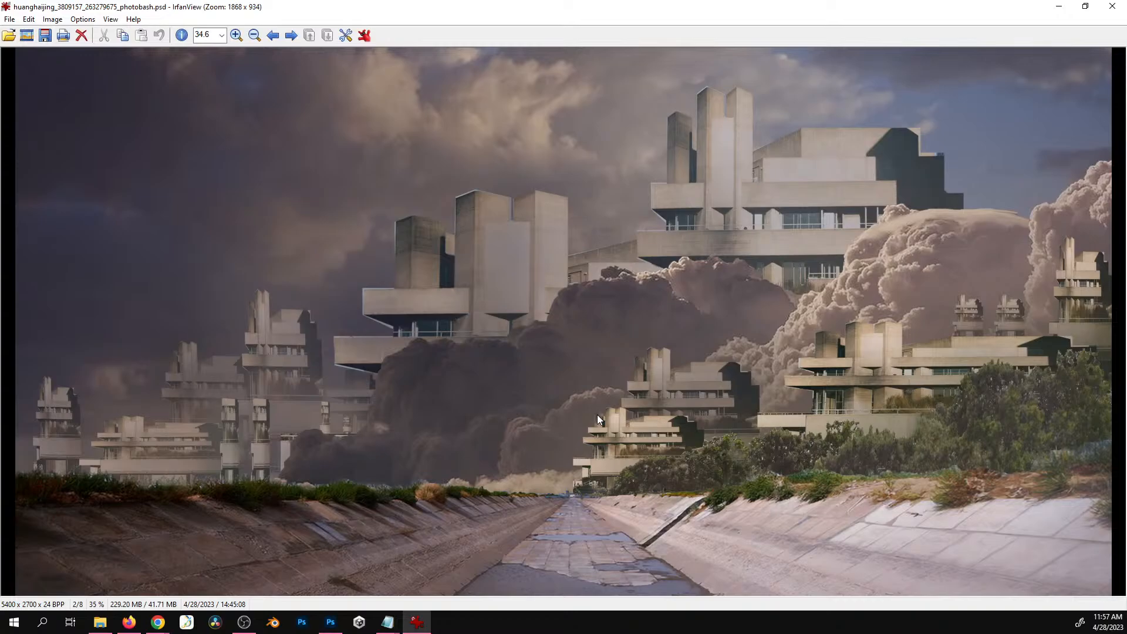
{"action": "key", "text": "Escape"}
Open the photobash PSD of concrete buildings above clouds from the wk8 folder in Photoshop and view it full screen
{"action": "double_click", "coordinate": [481, 155]}
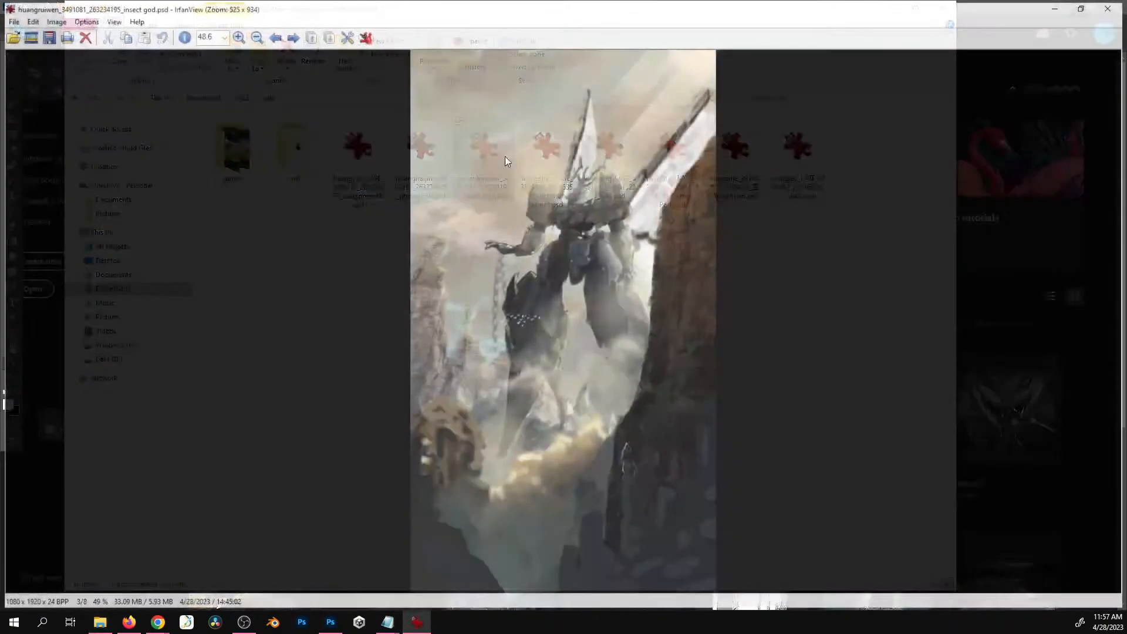
{"action": "key", "text": "Escape"}
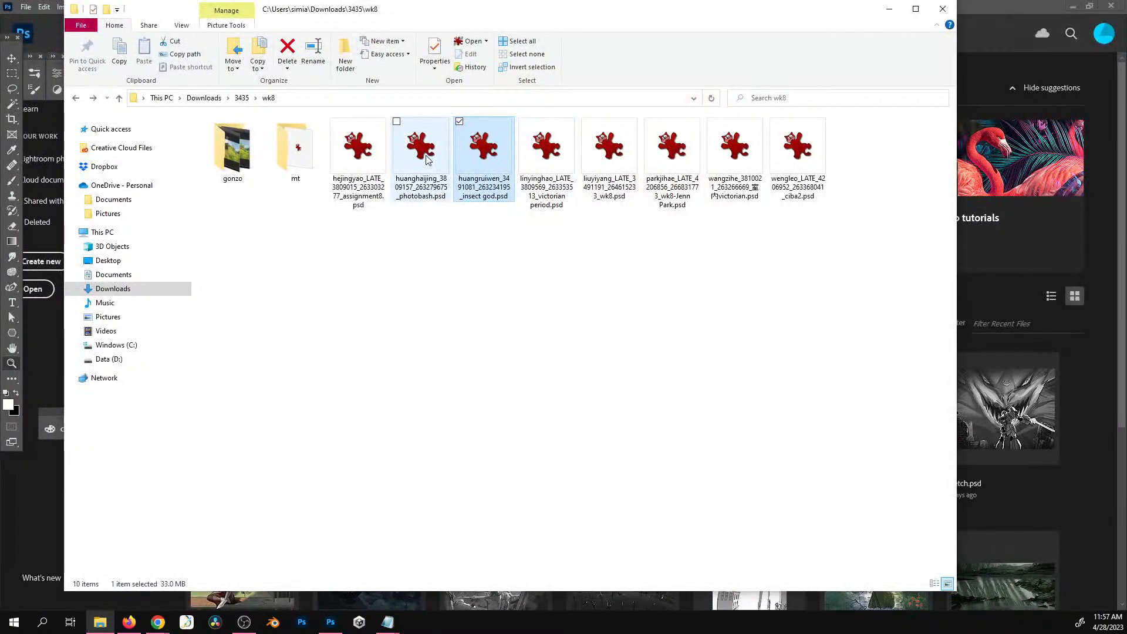
{"action": "left_click_drag", "start_coordinate": [427, 160], "coordinate": [534, 45]}
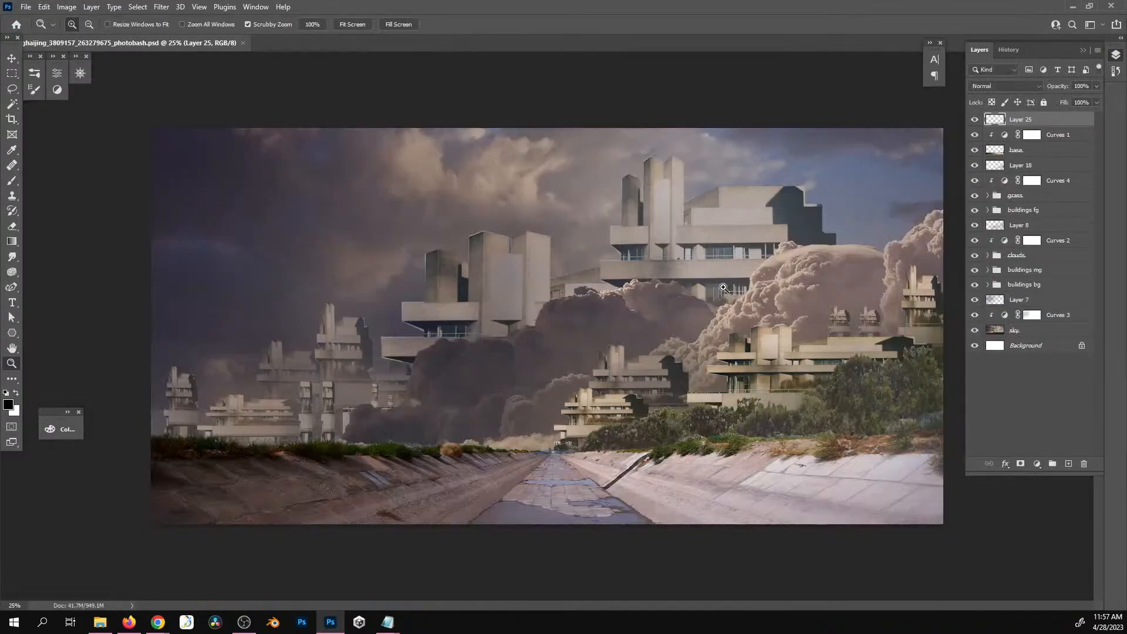
{"action": "key", "text": "f"}
Hide and show Layer 25, the base layer, the grass group and the buildings fg group one at a time to examine each
{"action": "left_click", "coordinate": [975, 118]}
{"action": "left_click", "coordinate": [975, 118]}
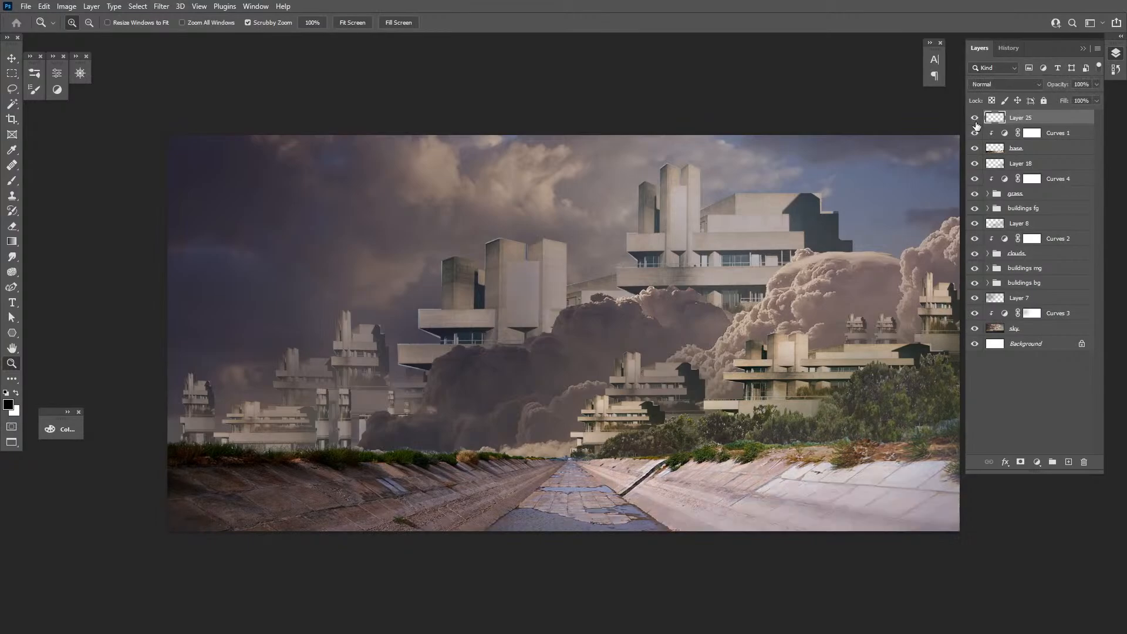
{"action": "left_click", "coordinate": [974, 149]}
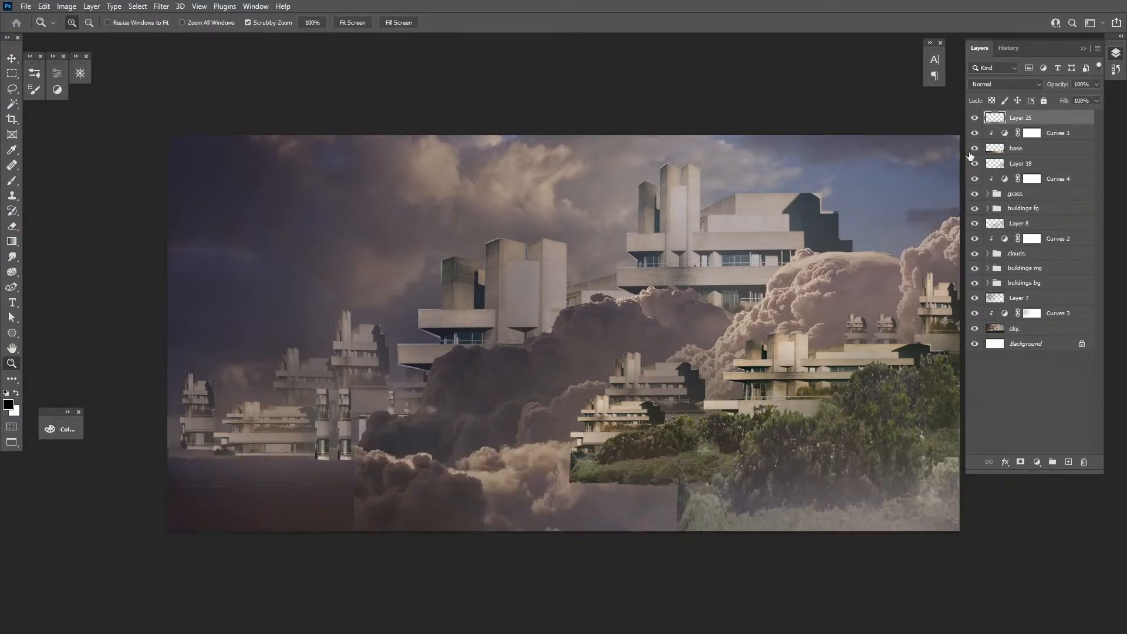
{"action": "left_click", "coordinate": [971, 151]}
{"action": "left_click", "coordinate": [974, 198]}
{"action": "left_click", "coordinate": [974, 198]}
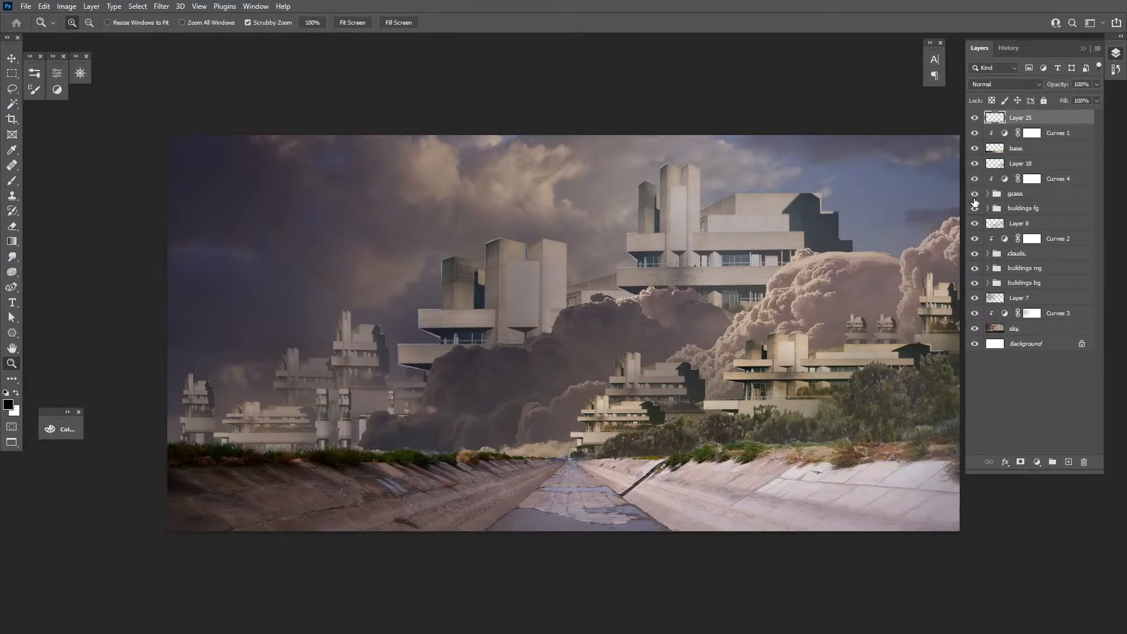
{"action": "left_click", "coordinate": [973, 212]}
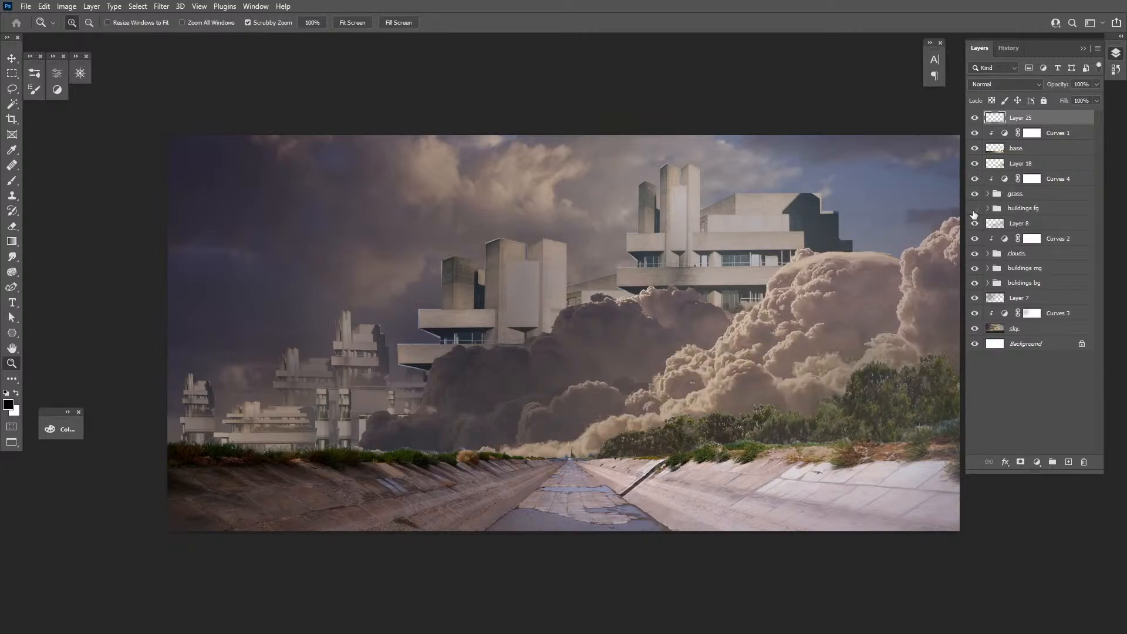
{"action": "left_click", "coordinate": [974, 210]}
Check what the clouds, buildings mg and buildings bg groups and Layer 7 each contribute by hiding and restoring them
{"action": "left_click", "coordinate": [975, 255]}
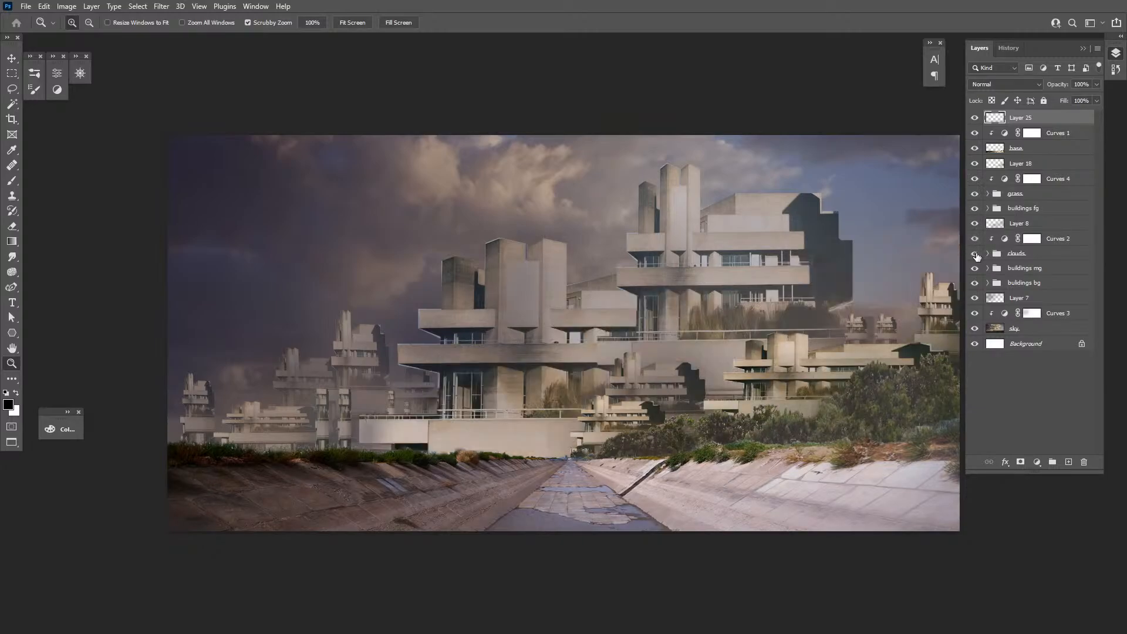
{"action": "left_click", "coordinate": [974, 254]}
{"action": "left_click", "coordinate": [975, 269]}
{"action": "left_click", "coordinate": [974, 270]}
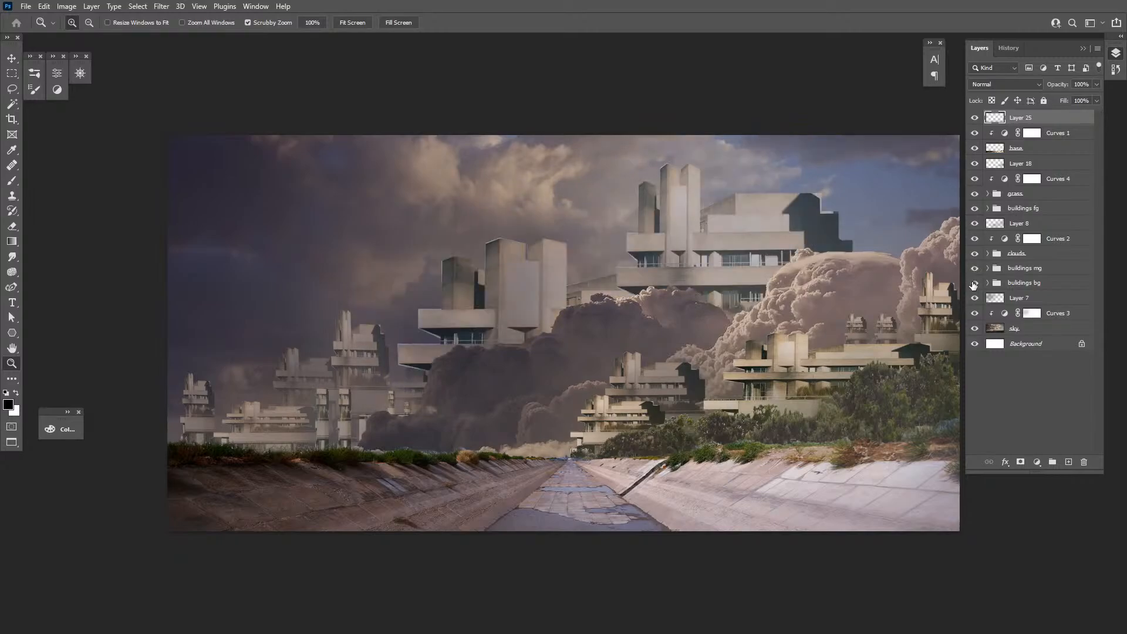
{"action": "left_click", "coordinate": [973, 285]}
{"action": "left_click", "coordinate": [973, 285]}
{"action": "left_click", "coordinate": [974, 298]}
{"action": "left_click", "coordinate": [974, 298]}
Group Layer 7, Curves 3 and the sky layer, and name the group sky
{"action": "left_click", "coordinate": [988, 299]}
{"action": "left_click", "coordinate": [1018, 329], "text": "shift"}
{"action": "key", "text": "ctrl+g"}
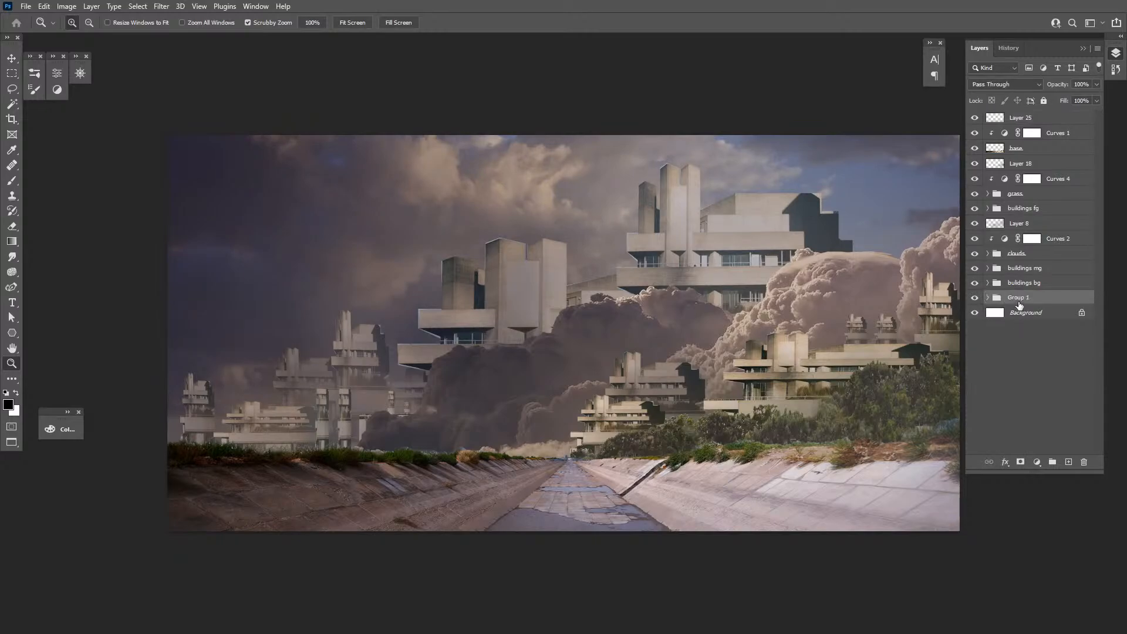
{"action": "double_click", "coordinate": [1017, 297]}
{"action": "type", "text": "sku"}
{"action": "key", "text": "BackSpace"}
{"action": "type", "text": "y"}
{"action": "key", "text": "Return"}
Group everything from Layer 25 down to the grass group, after checking these layers' contents, and name the group FG
{"action": "left_click", "coordinate": [974, 152]}
{"action": "left_click", "coordinate": [974, 151]}
{"action": "left_click", "coordinate": [1031, 121]}
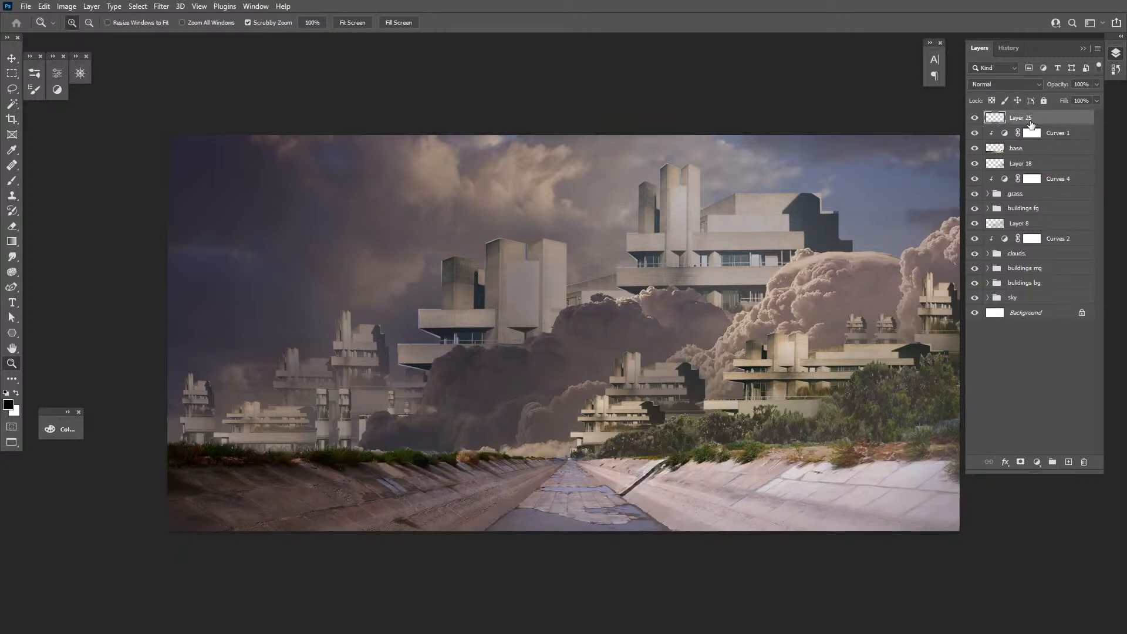
{"action": "left_click", "coordinate": [975, 118]}
{"action": "left_click", "coordinate": [975, 118]}
{"action": "left_click", "coordinate": [974, 163]}
{"action": "left_click", "coordinate": [974, 164]}
{"action": "left_click", "coordinate": [1028, 196], "text": "shift"}
{"action": "key", "text": "ctrl+g"}
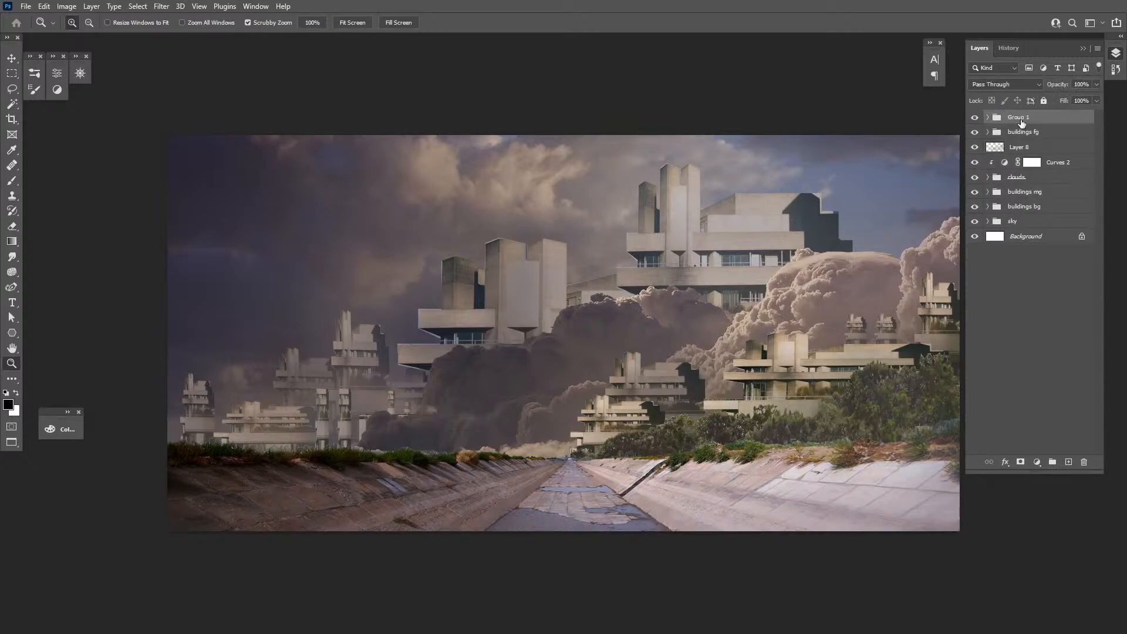
{"action": "double_click", "coordinate": [1020, 119]}
{"action": "type", "text": "FG"}
{"action": "left_click", "coordinate": [1036, 132]}
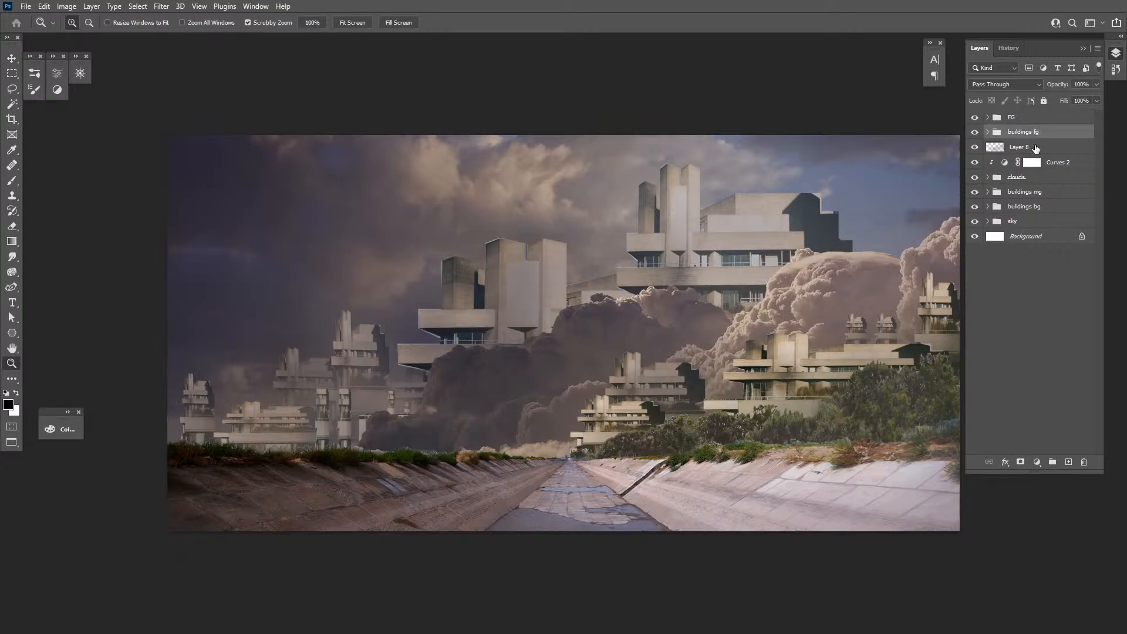
{"action": "left_click", "coordinate": [1025, 194], "text": "shift"}
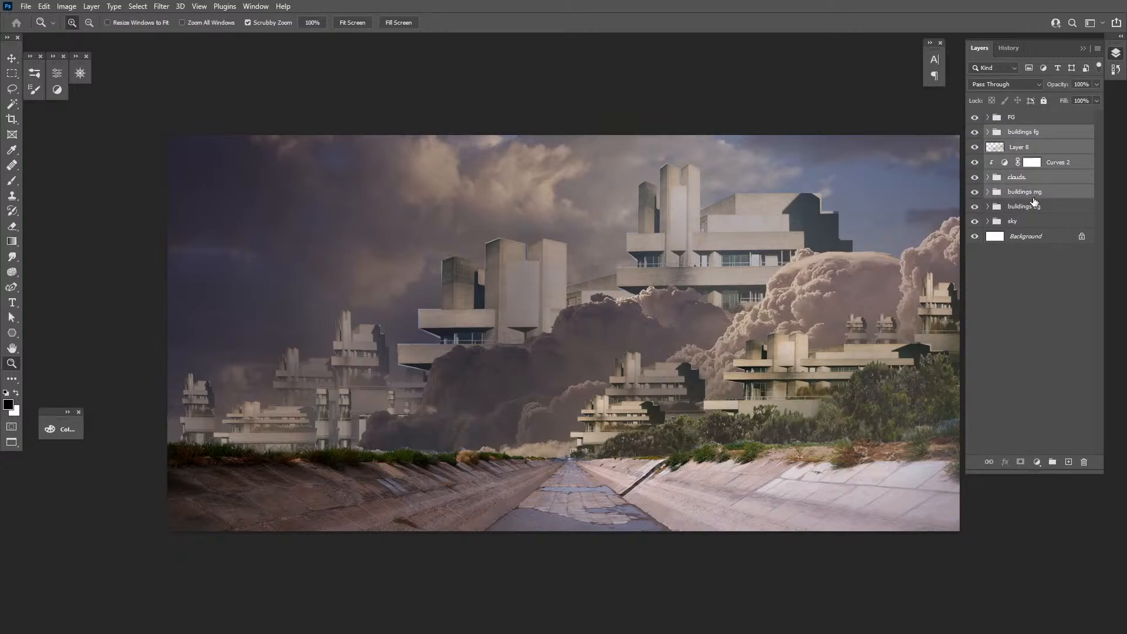
{"action": "left_click", "coordinate": [1053, 177], "text": "shift"}
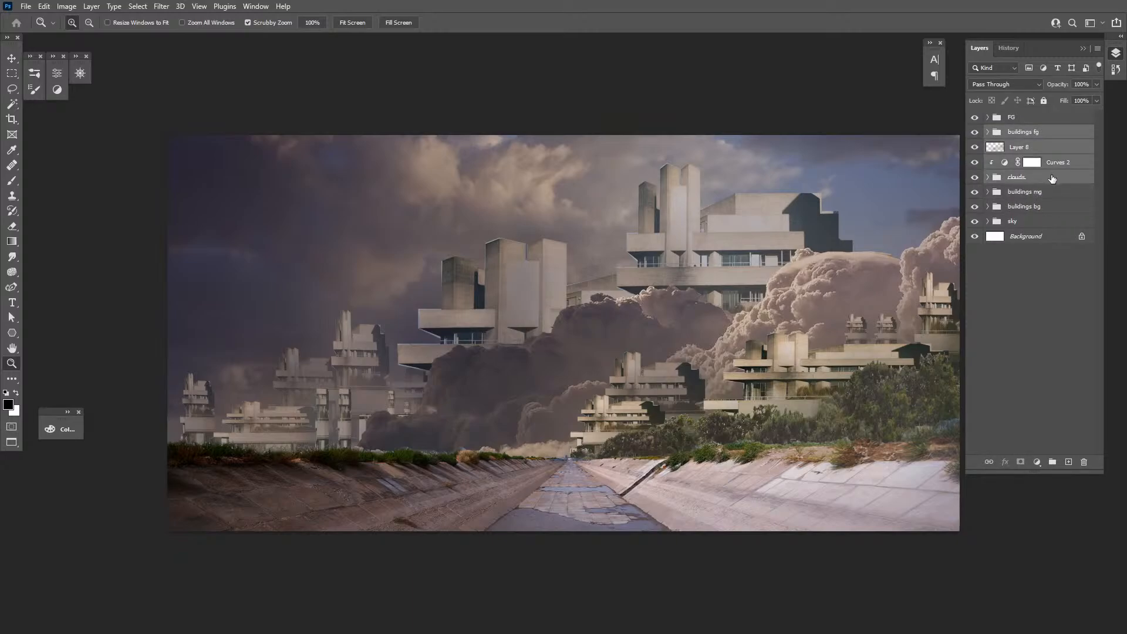
{"action": "left_click", "coordinate": [975, 177]}
{"action": "left_click", "coordinate": [975, 177]}
{"action": "left_click", "coordinate": [1041, 194], "text": "shift"}
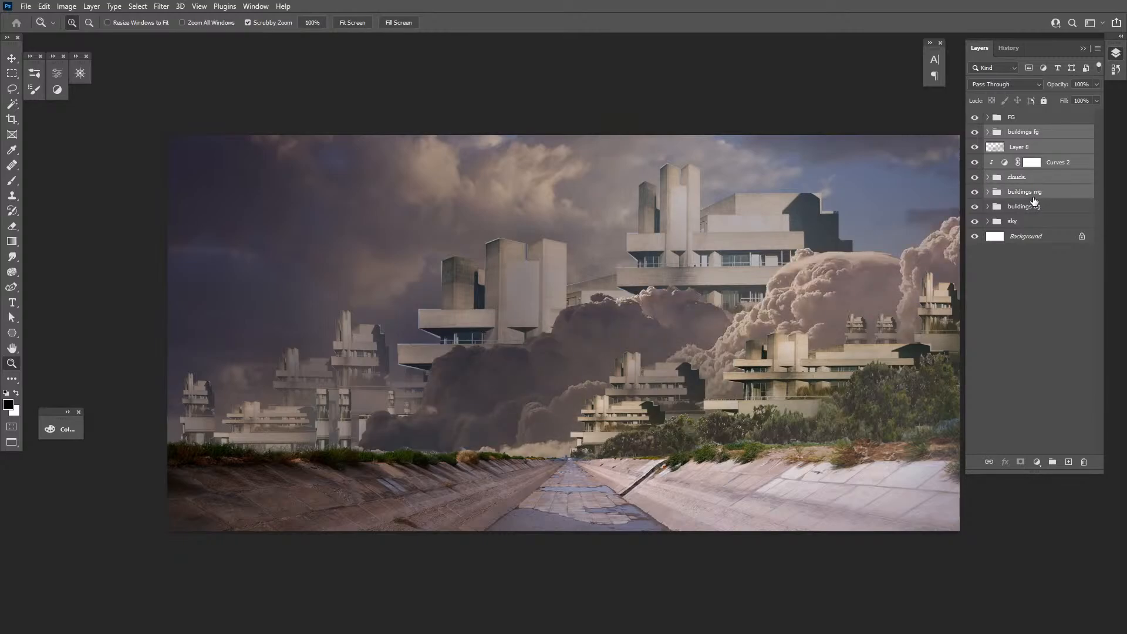
{"action": "left_click", "coordinate": [1033, 180], "text": "shift"}
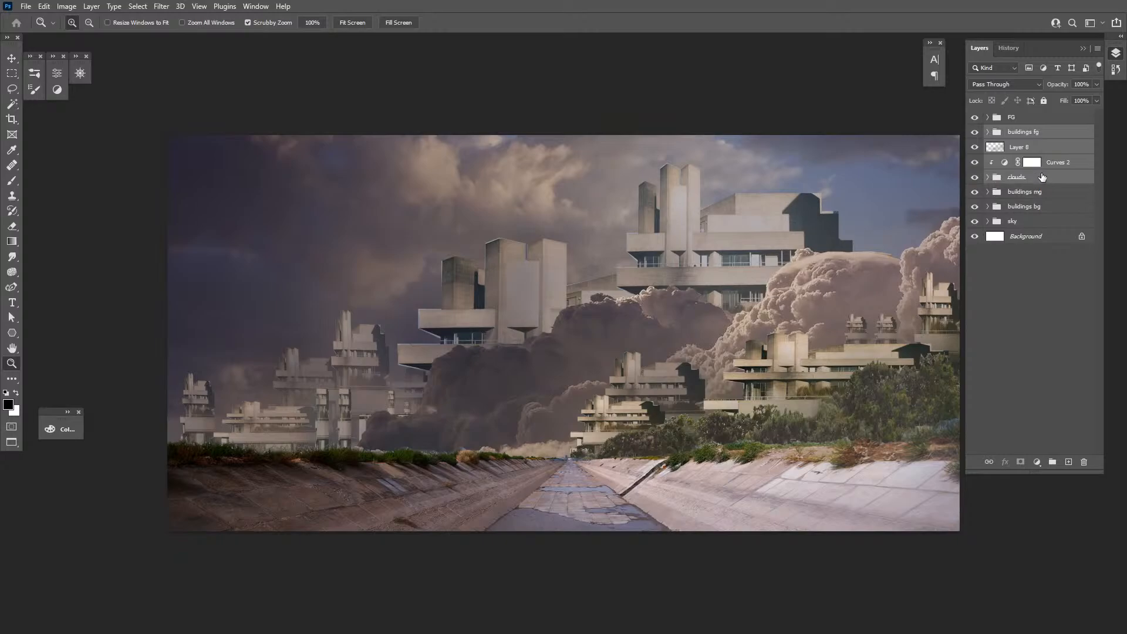
Group everything from buildings fg down to buildings bg, including Layer 8 and the clouds, and name the group MG
{"action": "left_click", "coordinate": [1056, 150]}
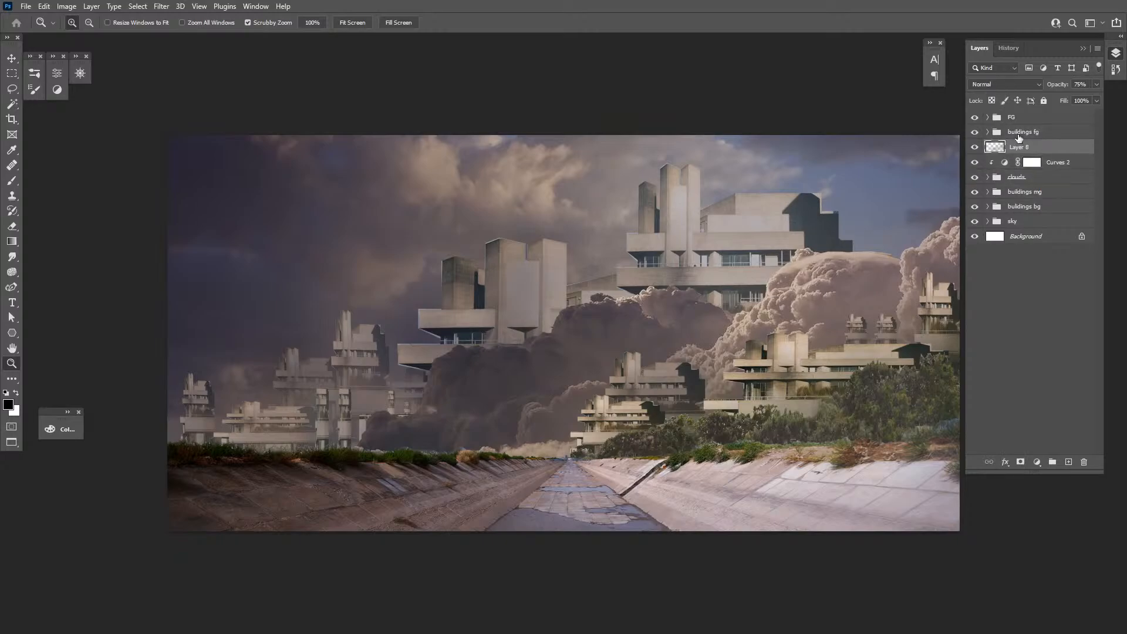
{"action": "left_click", "coordinate": [1022, 132], "text": "shift"}
{"action": "left_click", "coordinate": [976, 133]}
{"action": "left_click", "coordinate": [976, 134]}
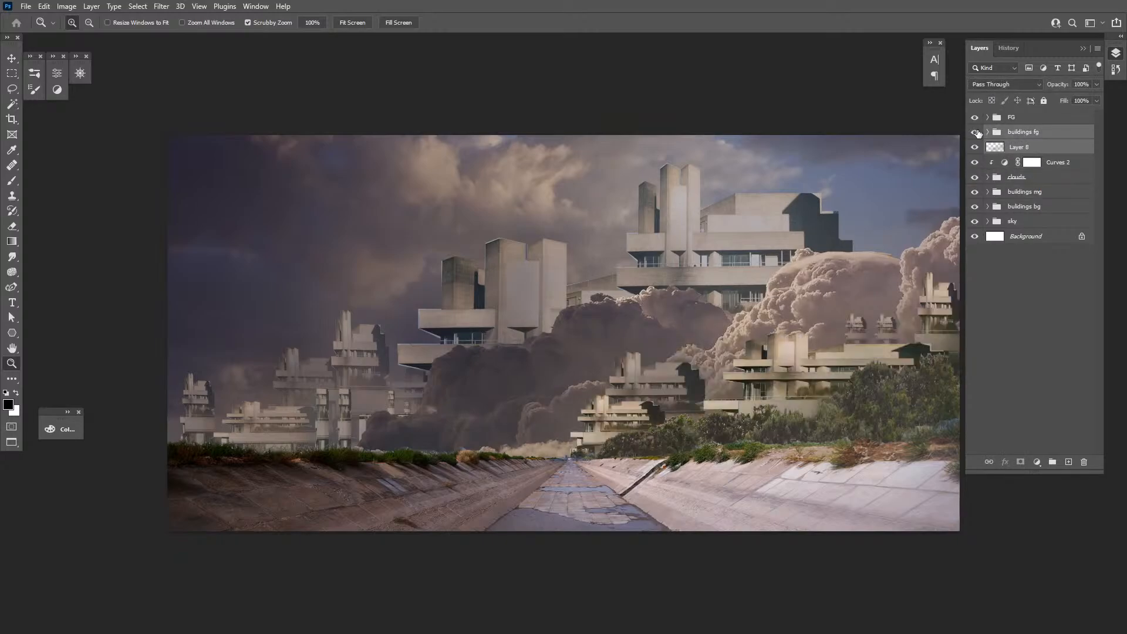
{"action": "left_click", "coordinate": [1033, 206], "text": "shift"}
{"action": "key", "text": "ctrl+g"}
{"action": "double_click", "coordinate": [1022, 132]}
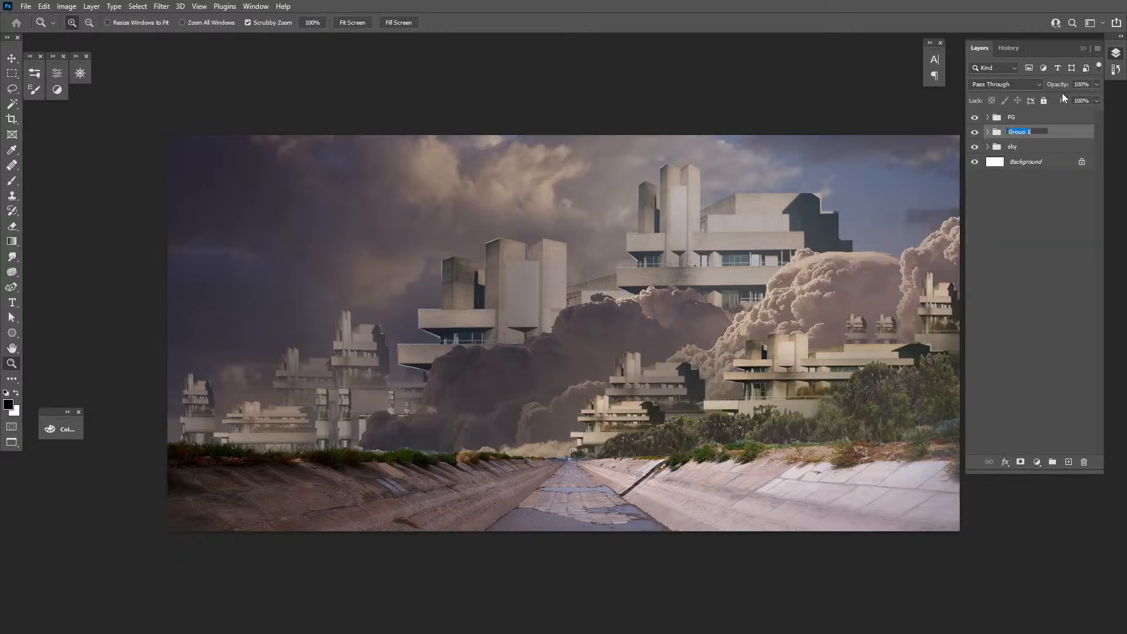
{"action": "type", "text": "MG"}
Rename the sky group as BG
{"action": "double_click", "coordinate": [1012, 147]}
{"action": "type", "text": "BG"}
{"action": "key", "text": "Return"}
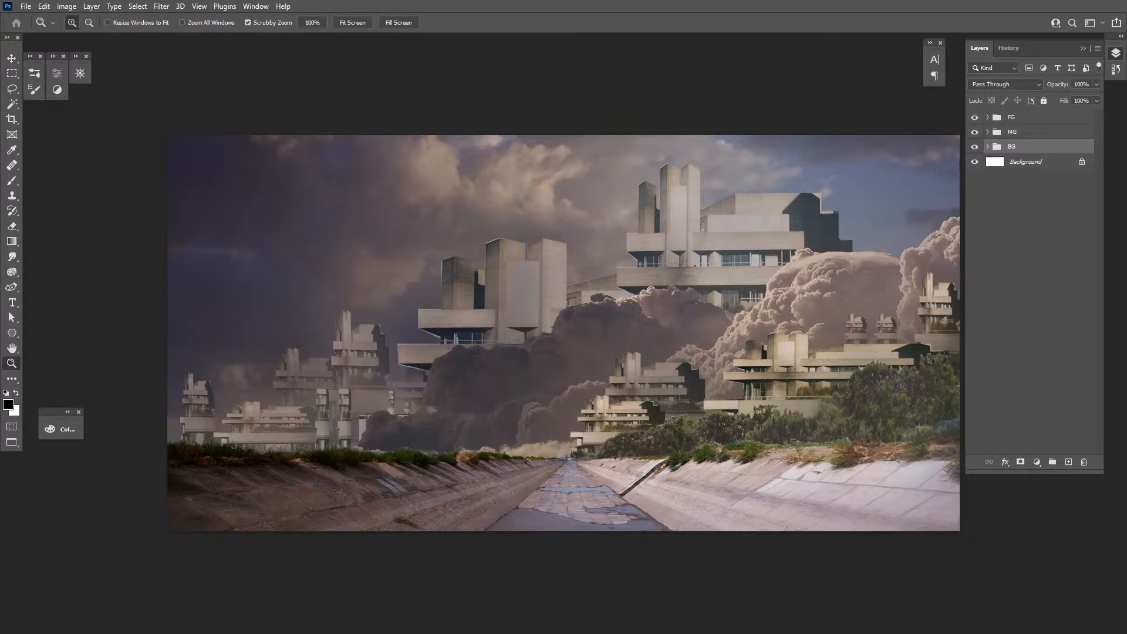
Examine the whole composition at thumbnail size, enlarge it again and return to the full-screen mode with menus
{"action": "left_click_drag", "start_coordinate": [740, 380], "coordinate": [630, 366]}
{"action": "key", "text": "f"}
{"action": "left_click_drag", "start_coordinate": [741, 397], "coordinate": [678, 395]}
{"action": "key", "text": "f"}
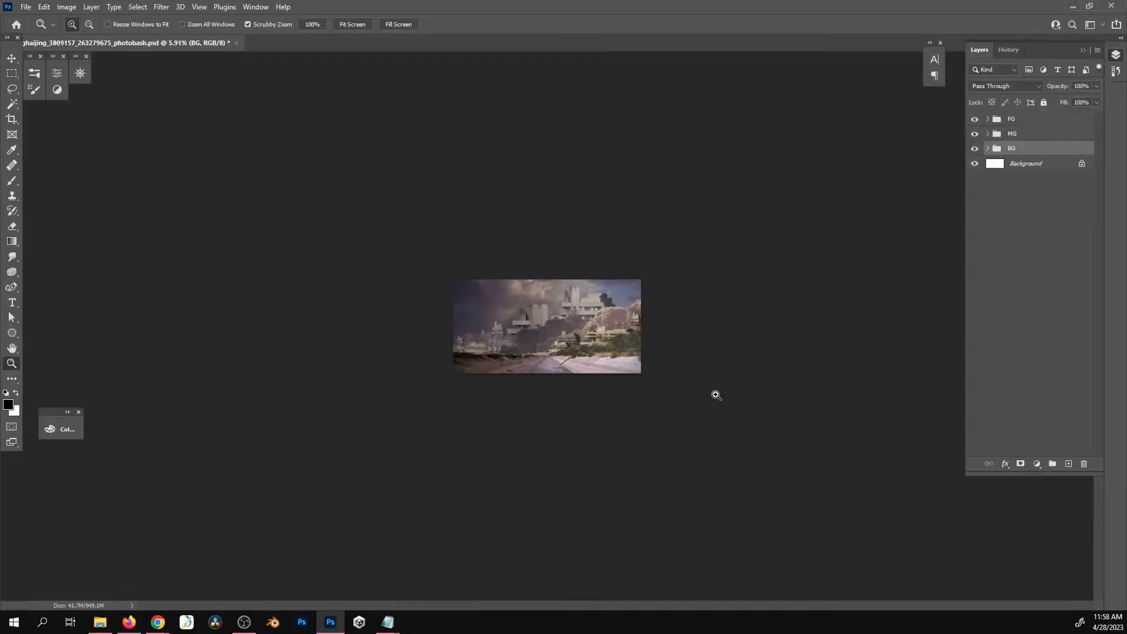
{"action": "left_click", "coordinate": [605, 346]}
{"action": "left_click", "coordinate": [606, 349]}
{"action": "left_click", "coordinate": [609, 352]}
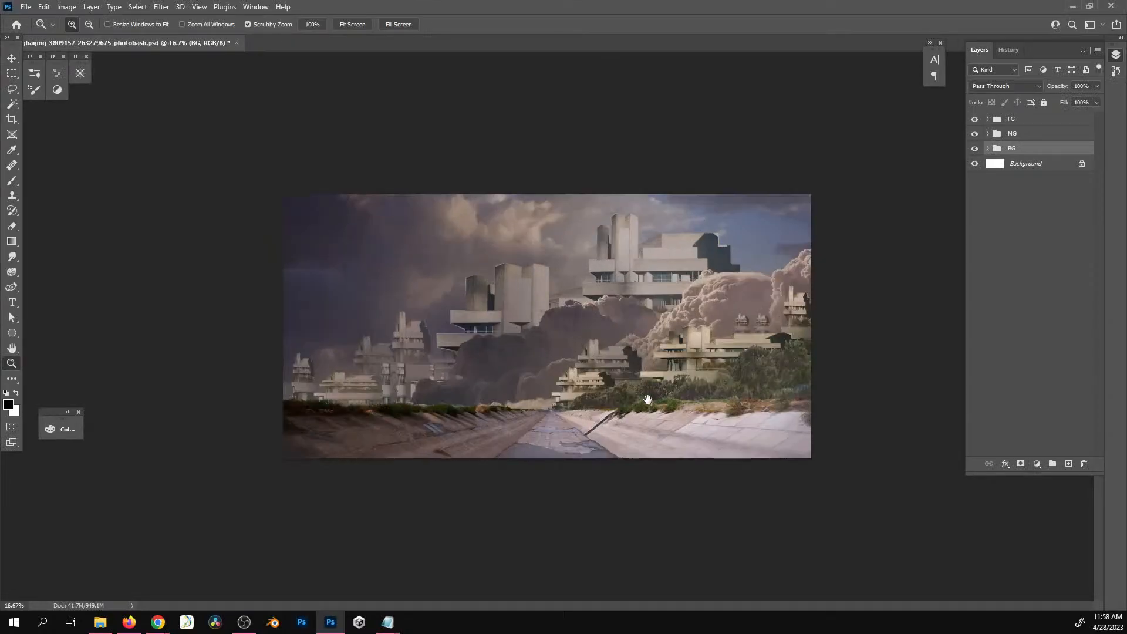
{"action": "left_click", "coordinate": [625, 381]}
{"action": "key", "text": "f"}
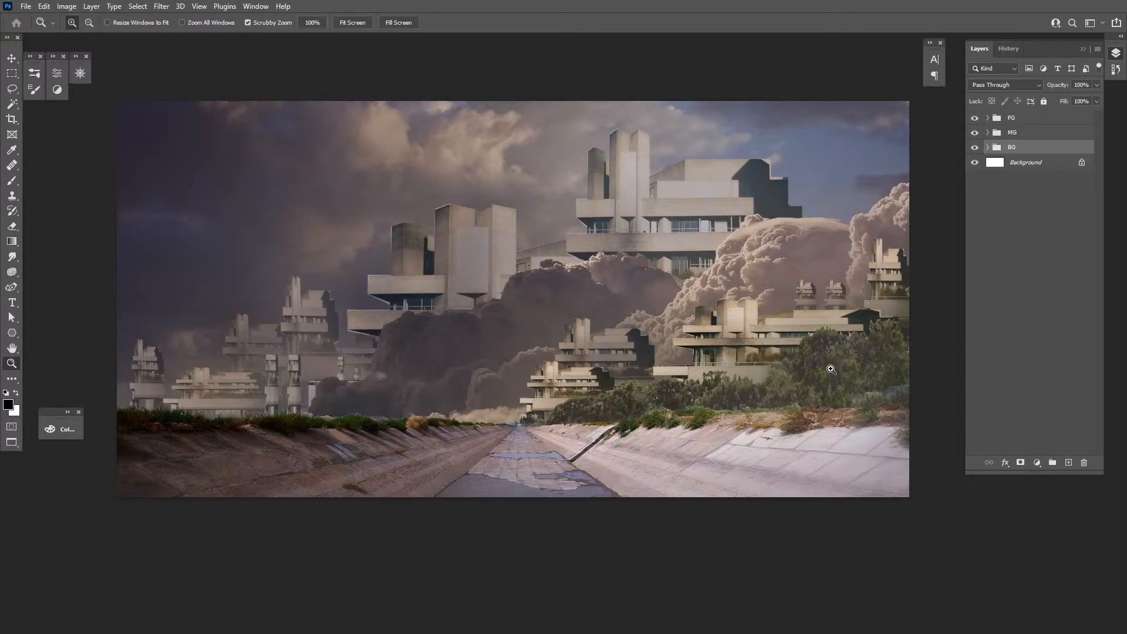
Hide and show the FG, MG and BG groups in turn to examine the separation of the image's depth planes
{"action": "left_click", "coordinate": [975, 119]}
{"action": "left_click", "coordinate": [975, 119]}
{"action": "left_click", "coordinate": [975, 133]}
{"action": "left_click", "coordinate": [975, 133]}
{"action": "left_click", "coordinate": [975, 147]}
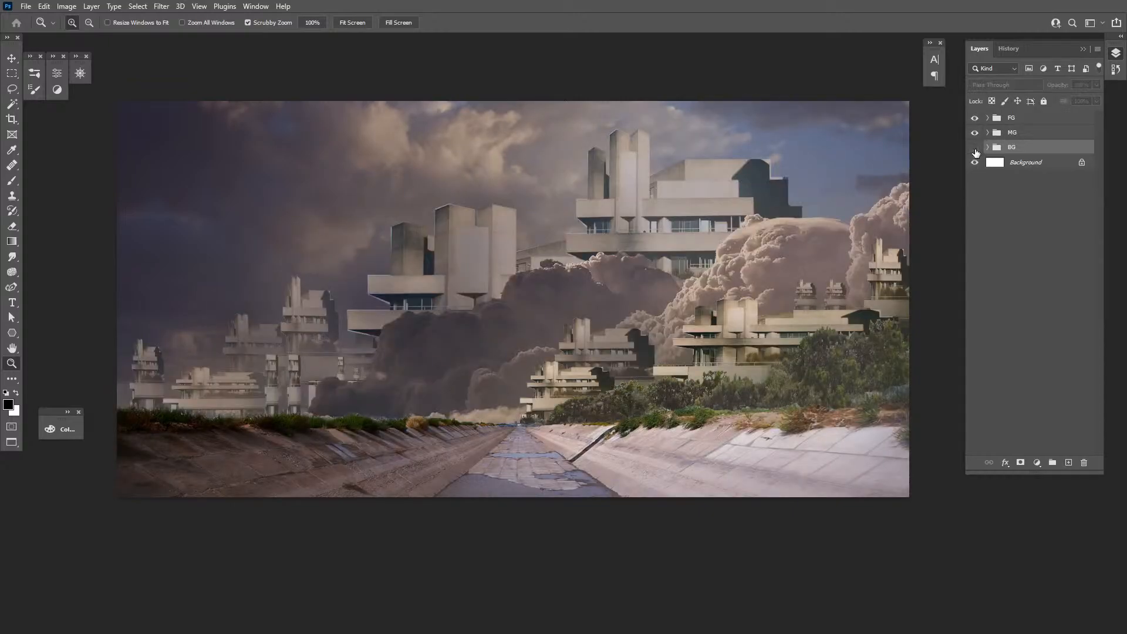
{"action": "left_click", "coordinate": [975, 148]}
{"action": "left_click", "coordinate": [975, 148]}
{"action": "left_click", "coordinate": [975, 147]}
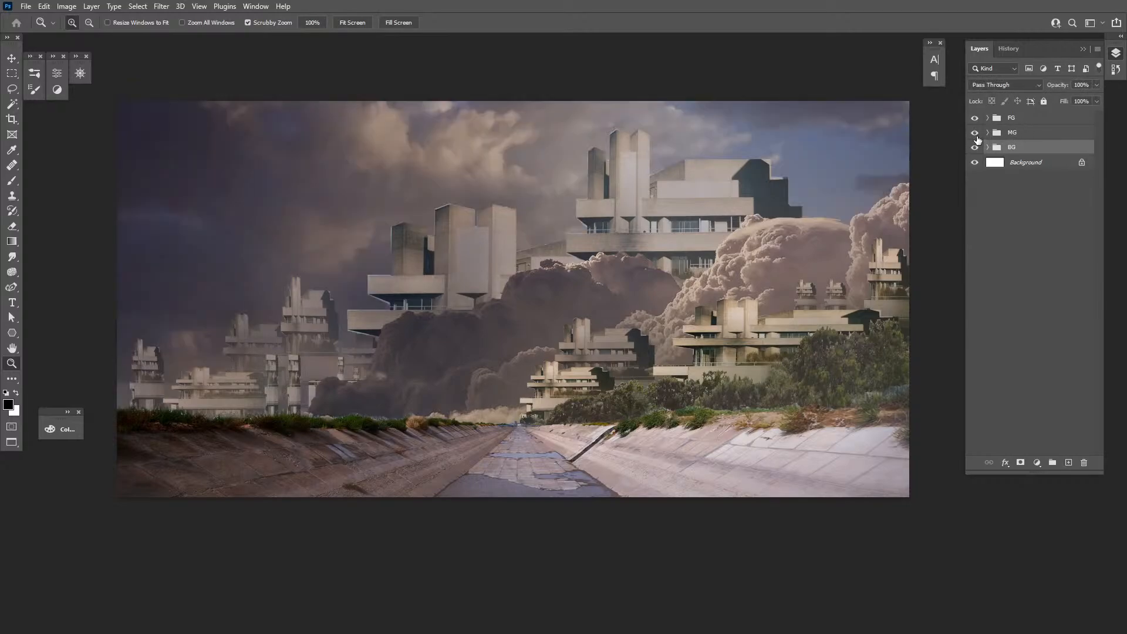
{"action": "left_click", "coordinate": [975, 134]}
{"action": "left_click", "coordinate": [975, 133]}
{"action": "left_click", "coordinate": [975, 120]}
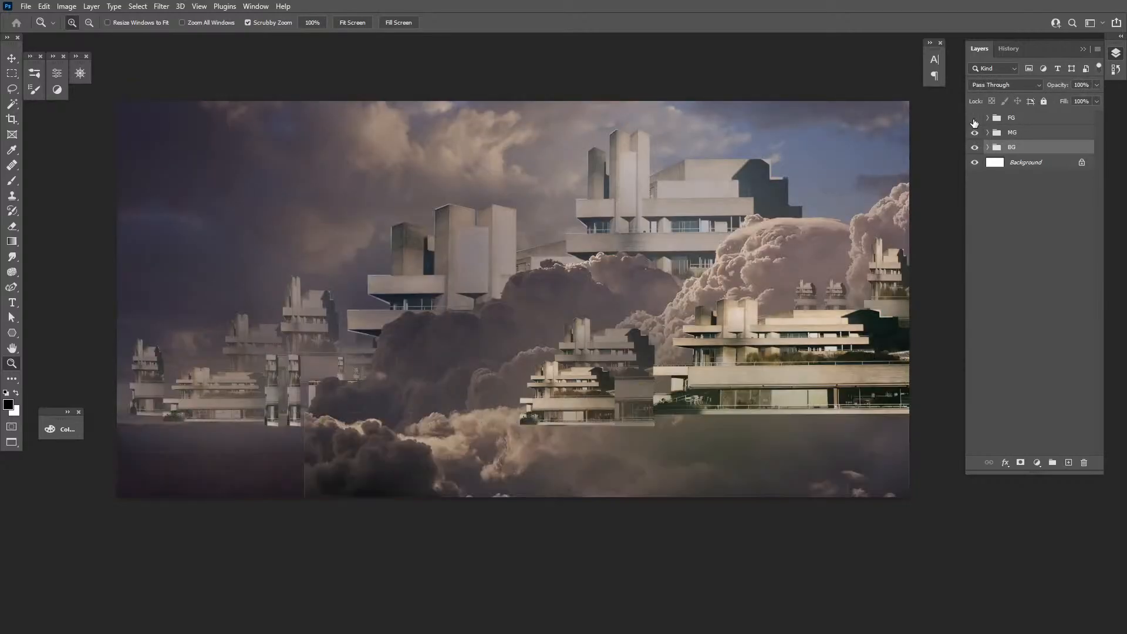
{"action": "left_click", "coordinate": [975, 120]}
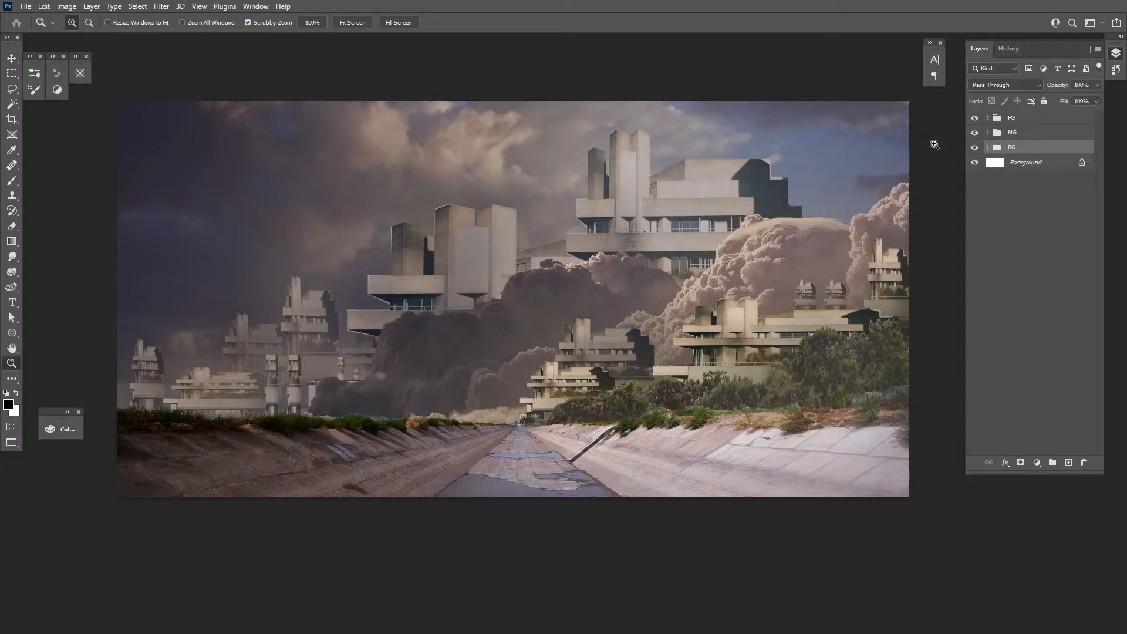
Compare the background with Layer 7 of the BG group hidden and shown, then collapse the group
{"action": "left_click", "coordinate": [987, 148]}
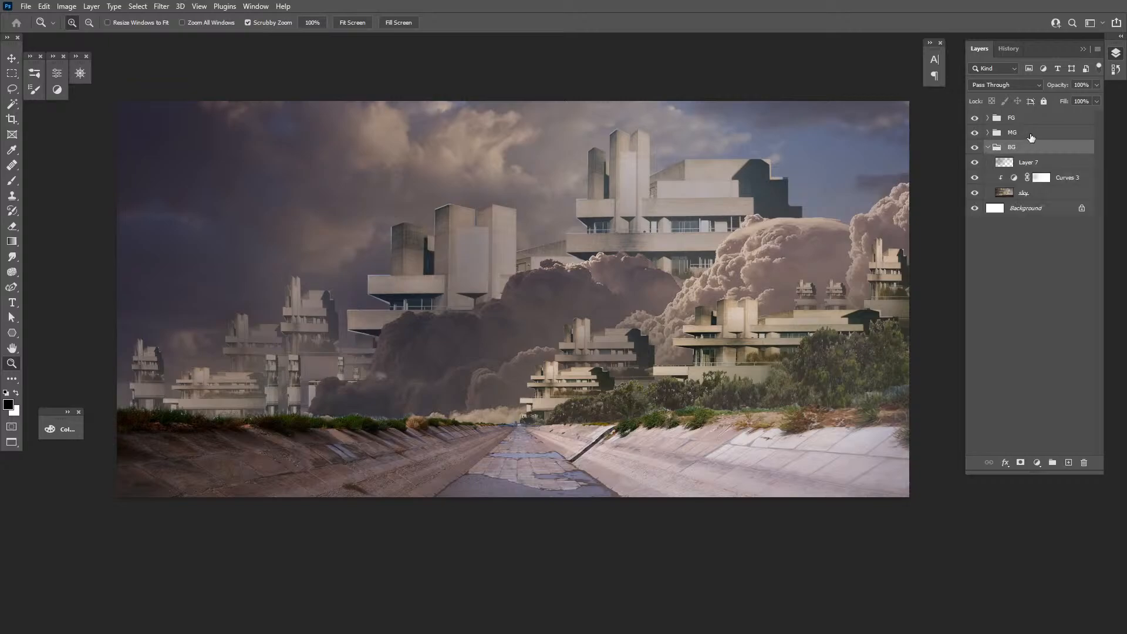
{"action": "left_click", "coordinate": [1016, 163]}
{"action": "left_click", "coordinate": [974, 162]}
{"action": "left_click", "coordinate": [976, 164]}
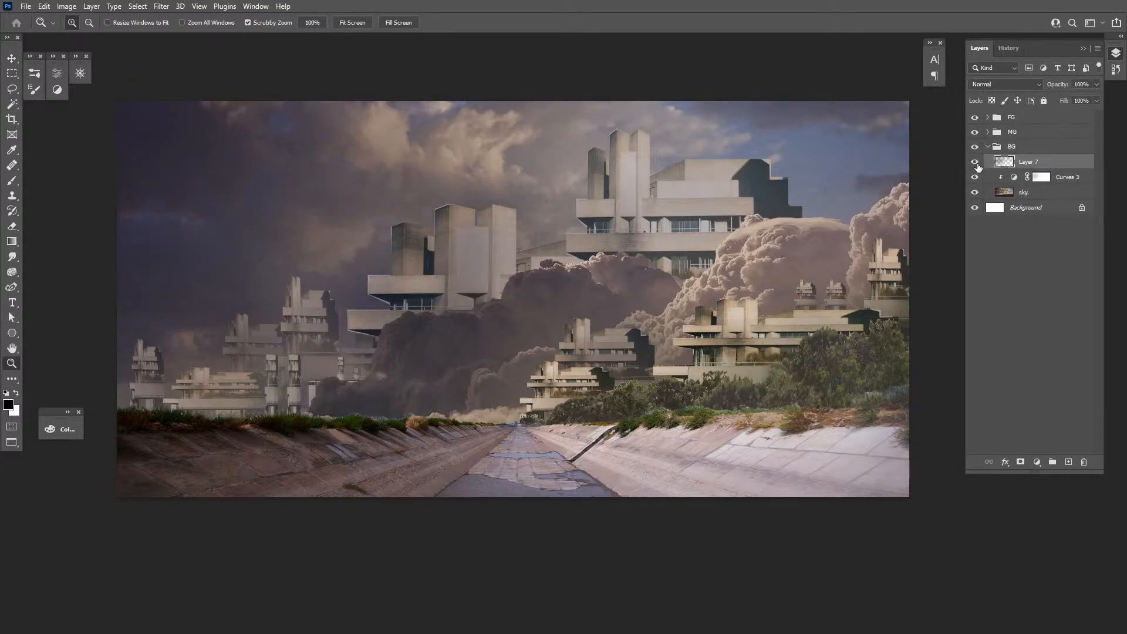
{"action": "left_click", "coordinate": [987, 147]}
{"action": "left_click", "coordinate": [1008, 150]}
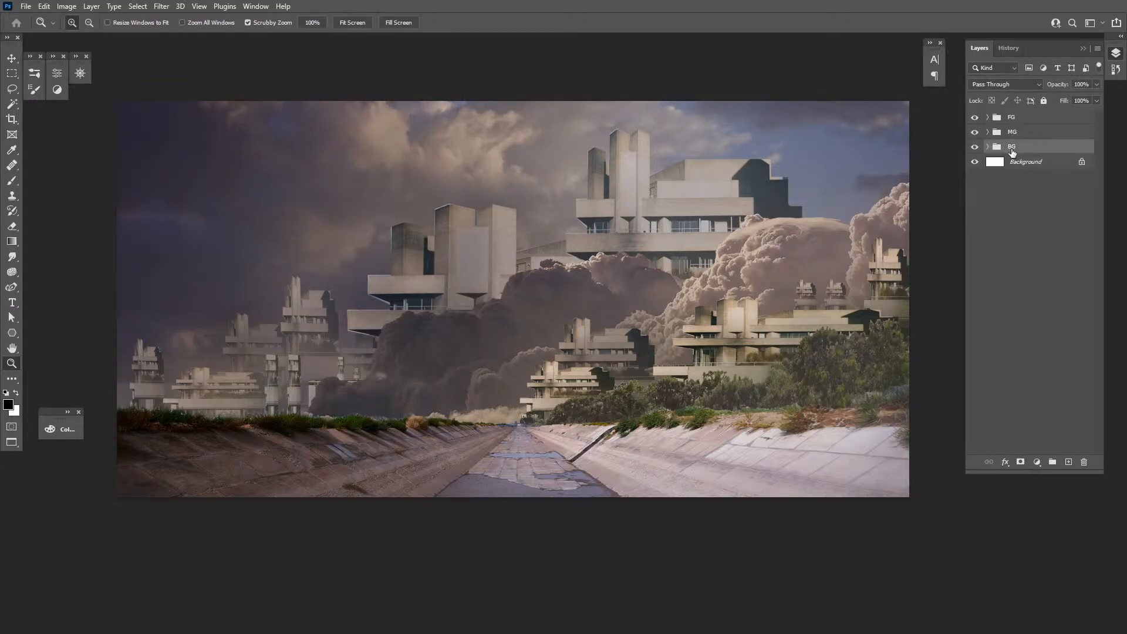
Examine the canal and shrubs up close, then recheck the effect of Layer 7 inside the BG group
{"action": "left_click", "coordinate": [761, 414]}
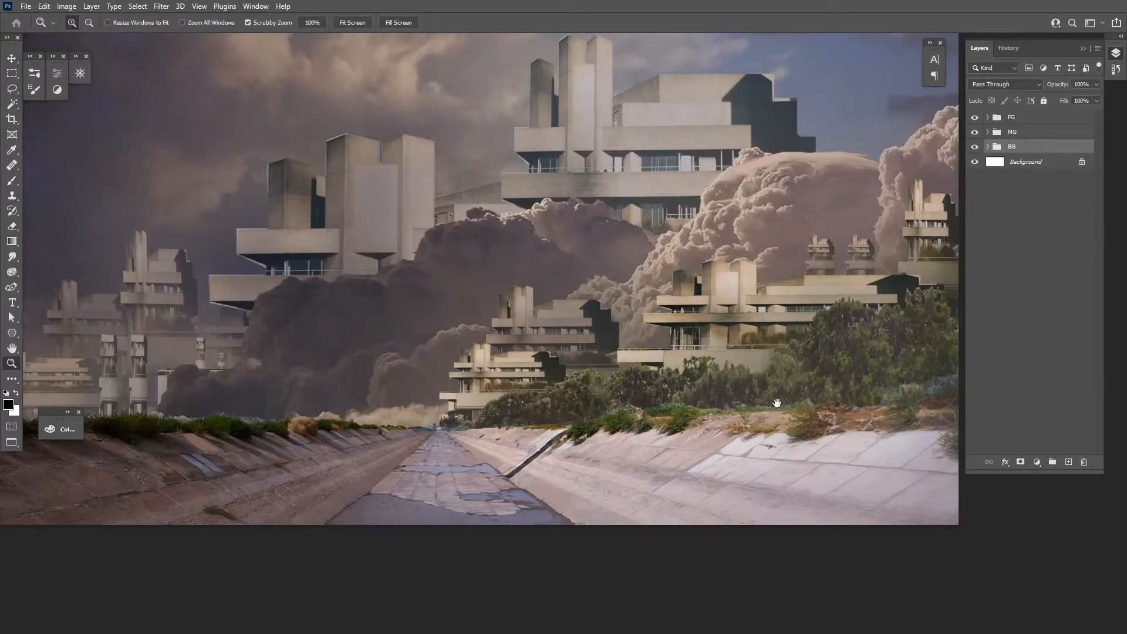
{"action": "left_click_drag", "start_coordinate": [688, 406], "coordinate": [711, 437]}
{"action": "left_click", "coordinate": [730, 434], "text": "alt"}
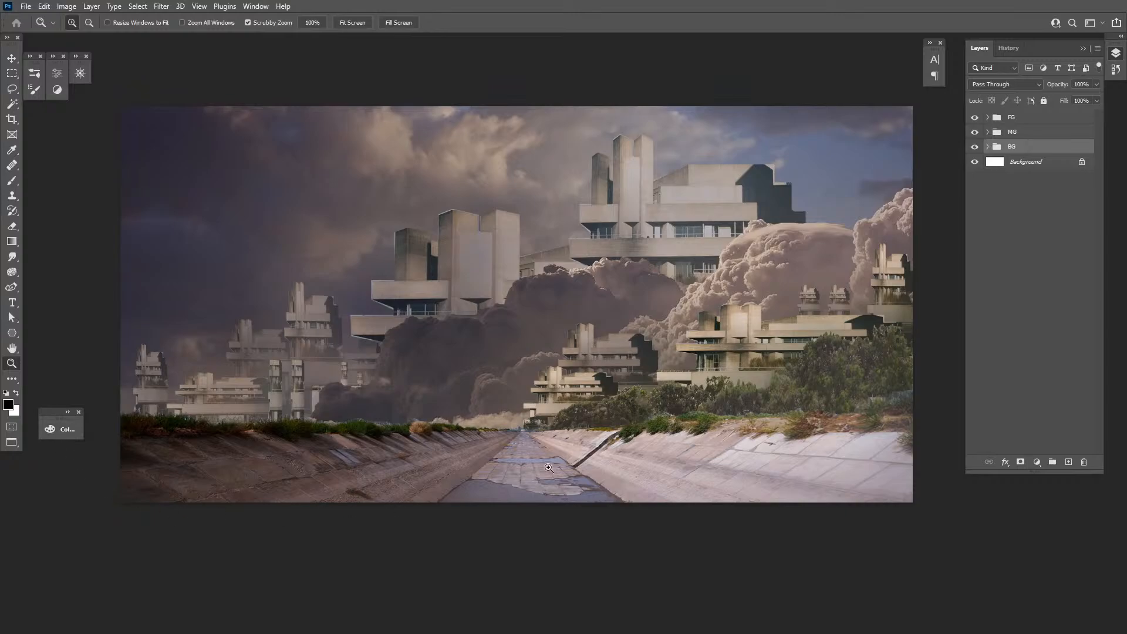
{"action": "left_click_drag", "start_coordinate": [816, 399], "coordinate": [822, 407]}
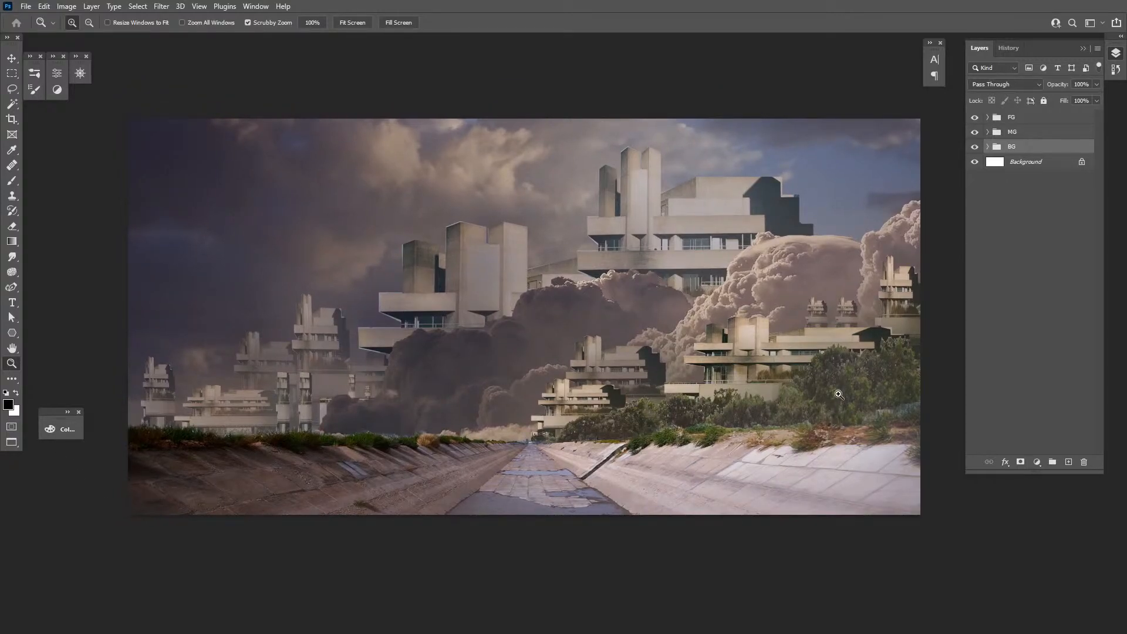
{"action": "left_click", "coordinate": [987, 146]}
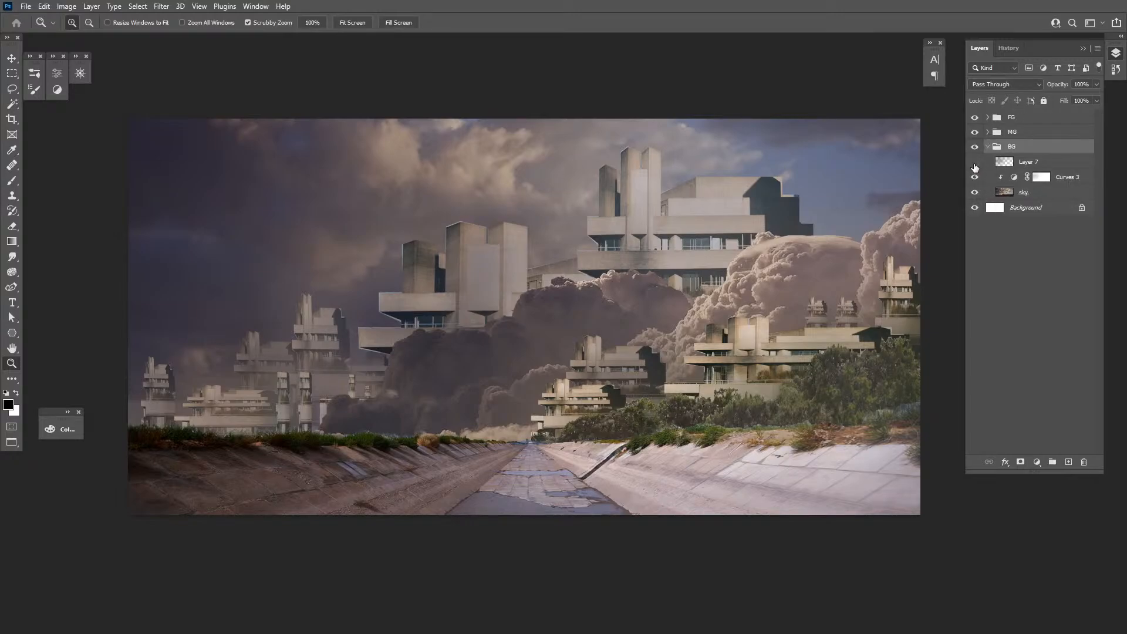
{"action": "left_click", "coordinate": [974, 162]}
{"action": "left_click", "coordinate": [975, 162]}
{"action": "left_click", "coordinate": [987, 146]}
Examine the MG group by hiding and showing Layer 8, buildings fg and buildings mg in turn, then collapse it
{"action": "left_click", "coordinate": [987, 132]}
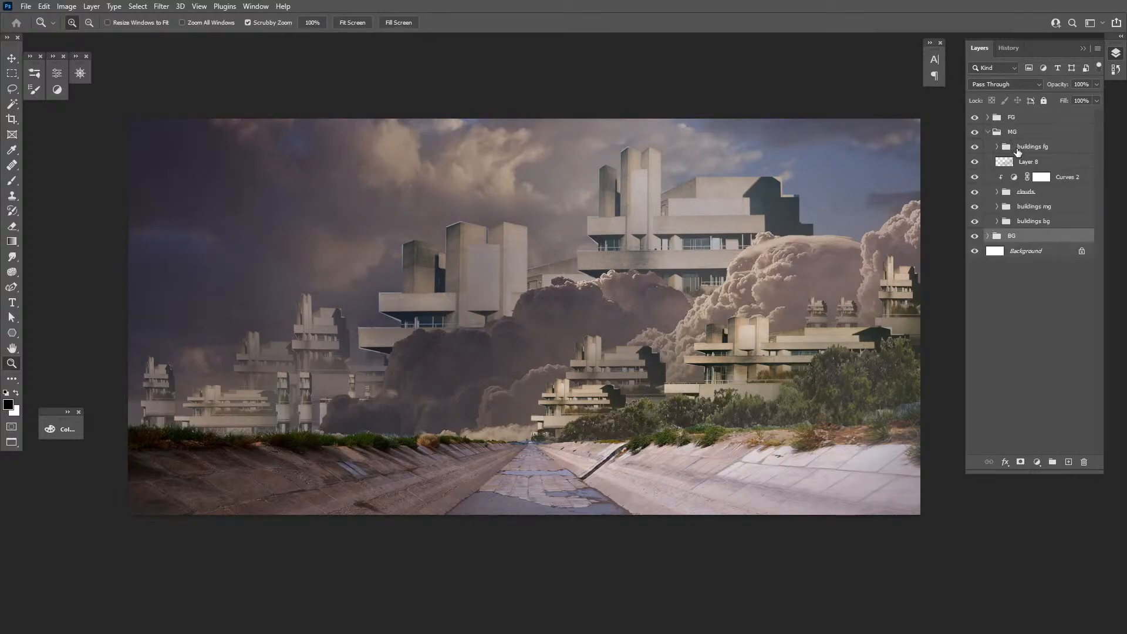
{"action": "left_click", "coordinate": [975, 162]}
{"action": "left_click", "coordinate": [975, 162]}
{"action": "left_click", "coordinate": [975, 146]}
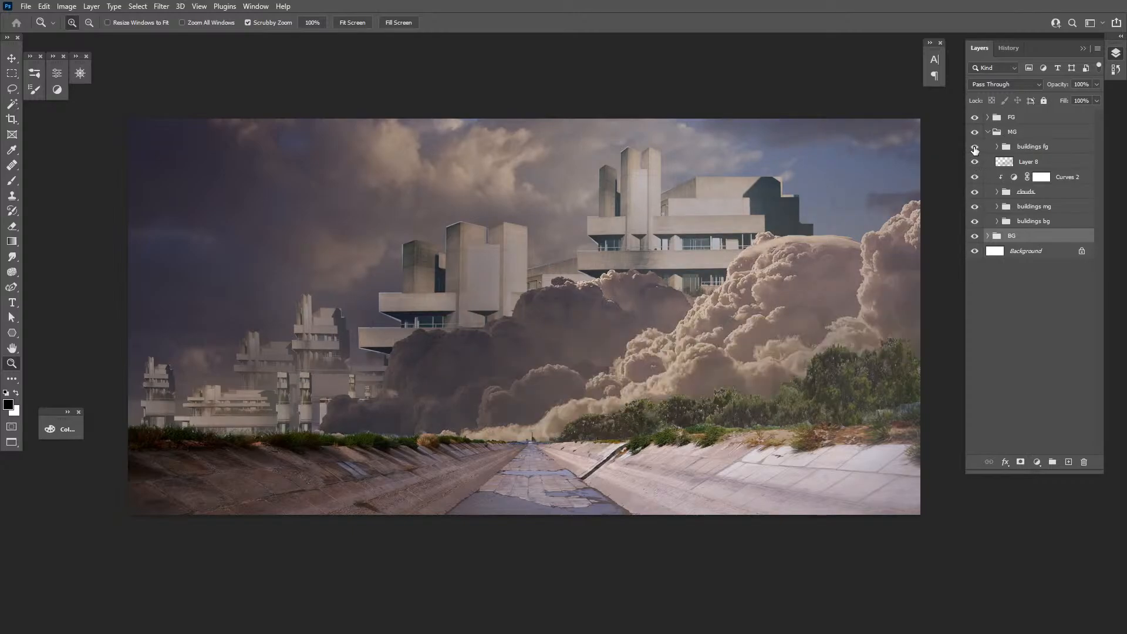
{"action": "left_click", "coordinate": [975, 146]}
{"action": "left_click", "coordinate": [975, 207]}
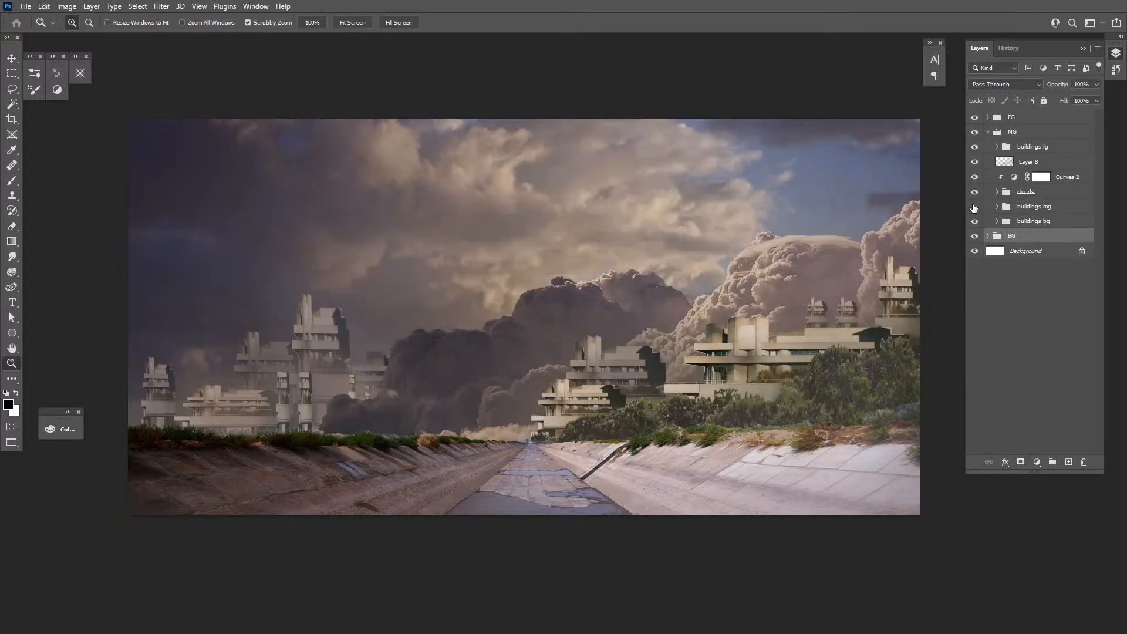
{"action": "left_click", "coordinate": [974, 206]}
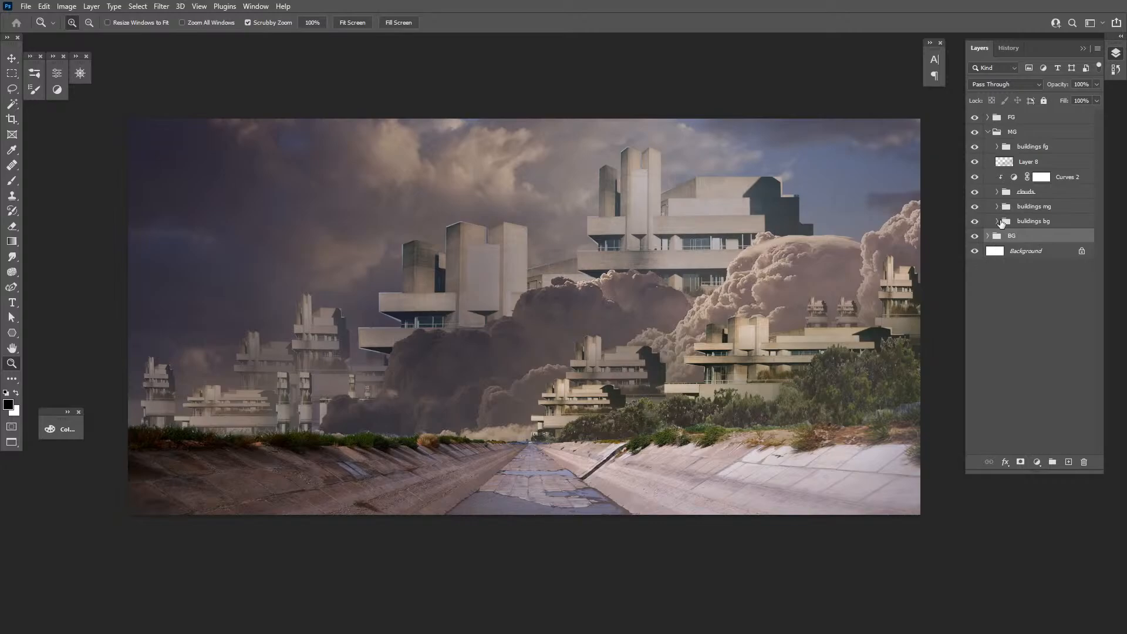
{"action": "left_click", "coordinate": [987, 132]}
Compare the image with the FG group and its Layer 25 hidden and shown, leaving the group collapsed
{"action": "left_click", "coordinate": [975, 117]}
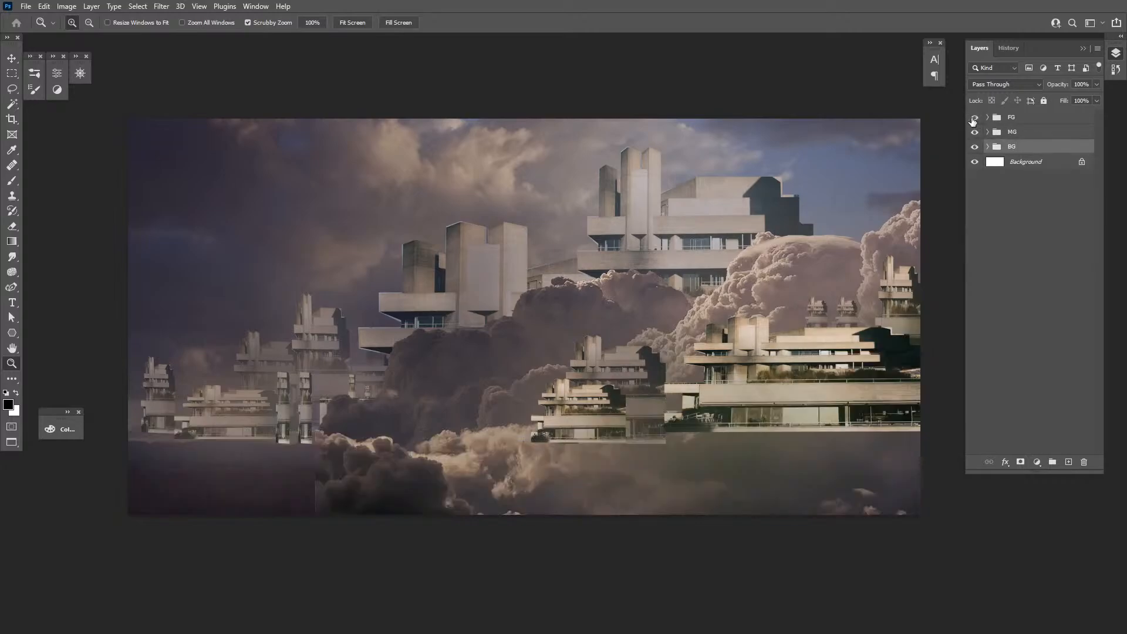
{"action": "left_click", "coordinate": [975, 117]}
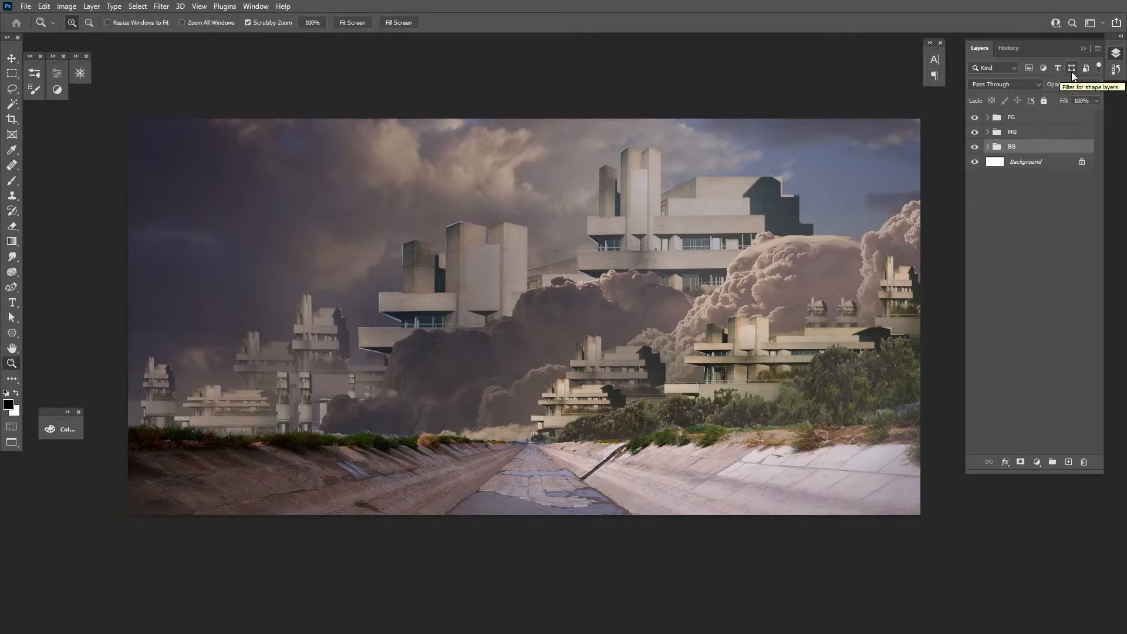
{"action": "left_click", "coordinate": [988, 117]}
{"action": "left_click", "coordinate": [1046, 132]}
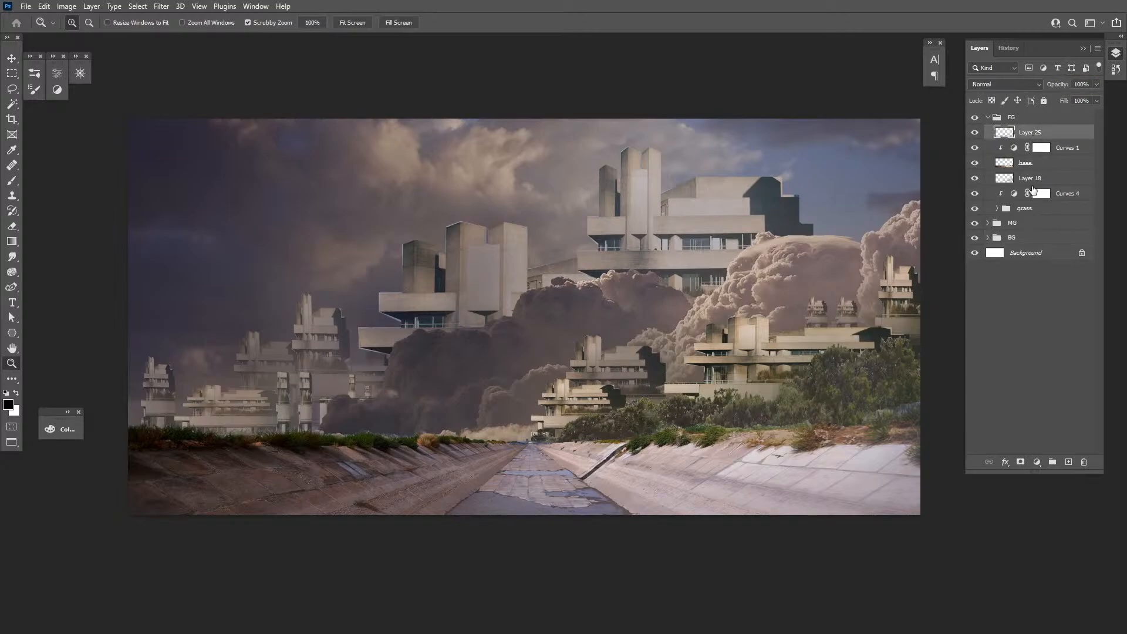
{"action": "left_click", "coordinate": [975, 133]}
{"action": "left_click", "coordinate": [975, 132]}
{"action": "left_click", "coordinate": [998, 119]}
{"action": "left_click", "coordinate": [988, 117]}
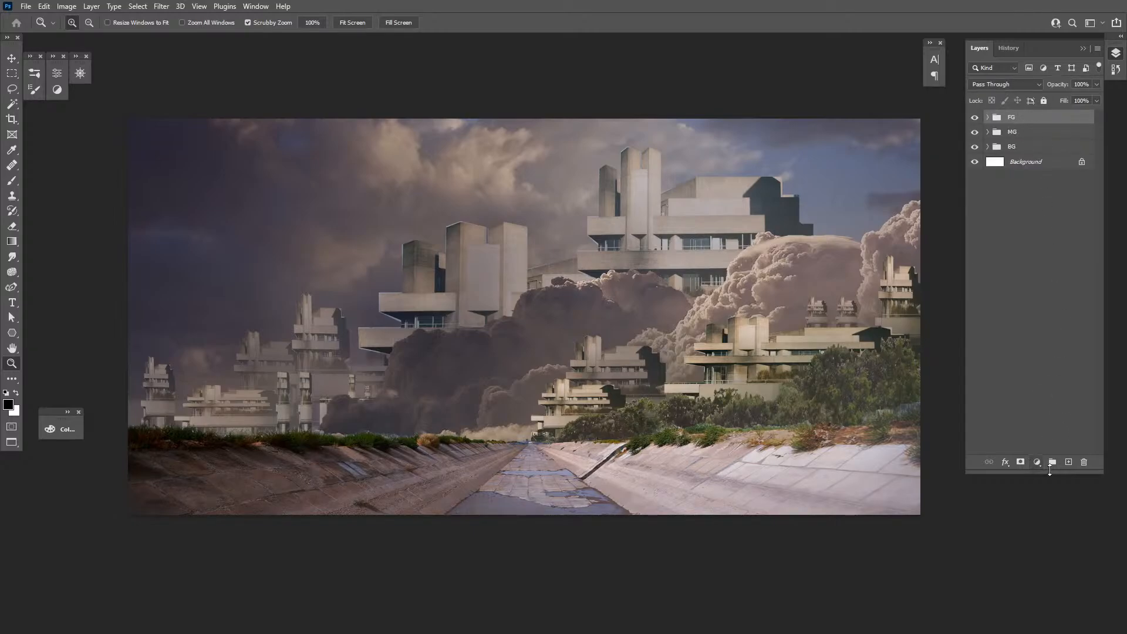
Expand the FG group and check what Layer 25, Layer 18 and the grass group each contribute by toggling their visibility
{"action": "left_click", "coordinate": [988, 117]}
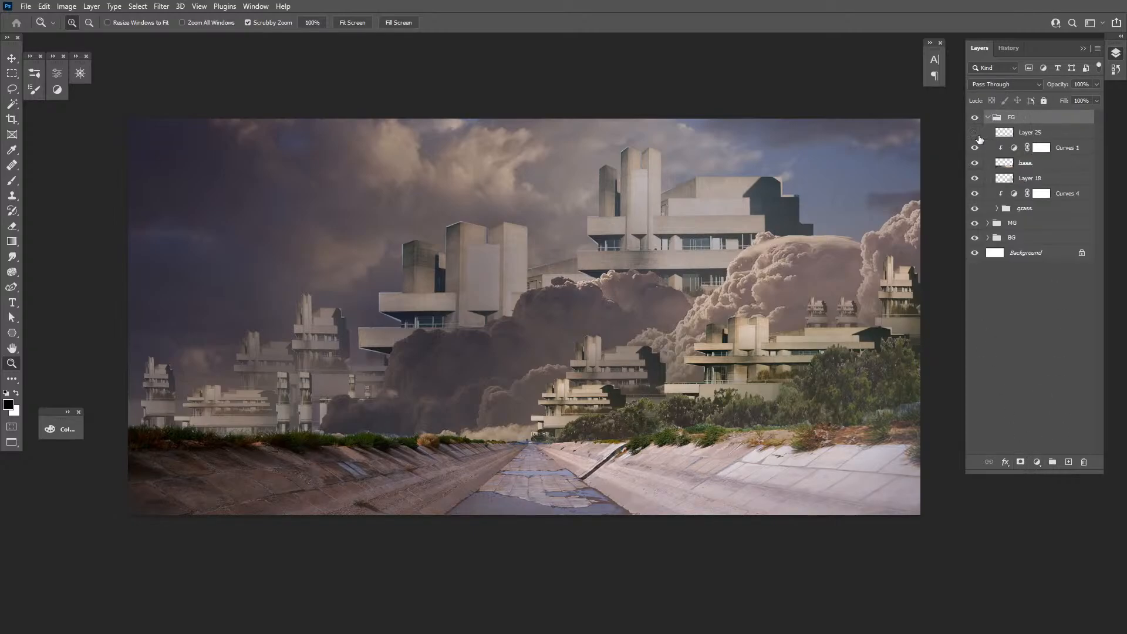
{"action": "left_click", "coordinate": [975, 132]}
{"action": "left_click", "coordinate": [975, 132]}
{"action": "left_click", "coordinate": [975, 178]}
{"action": "left_click", "coordinate": [975, 178]}
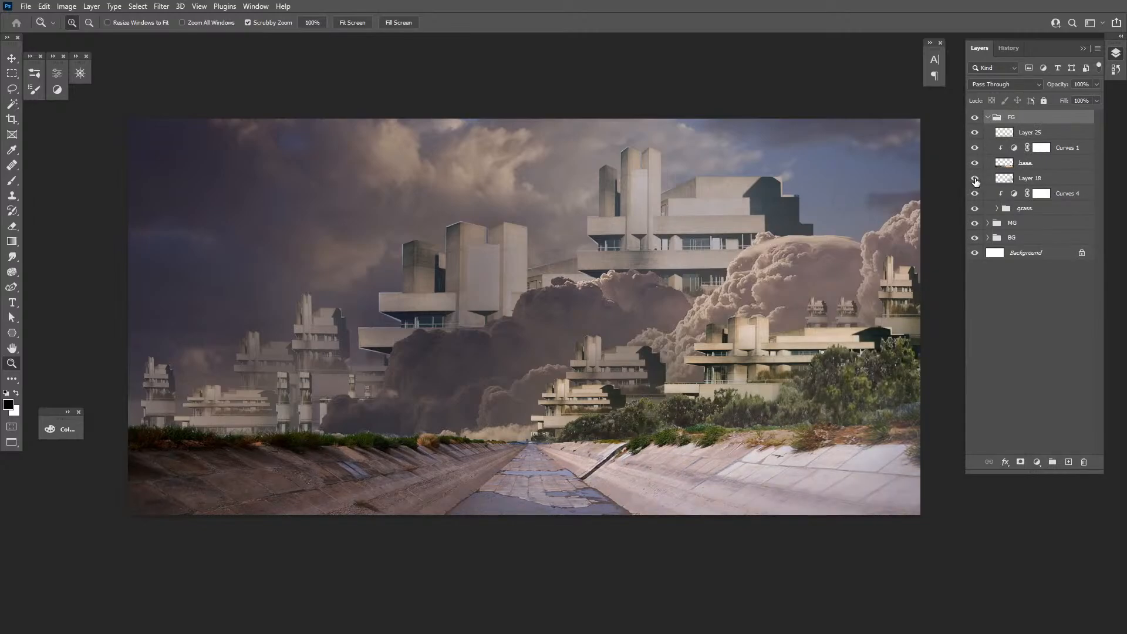
{"action": "left_click", "coordinate": [975, 209]}
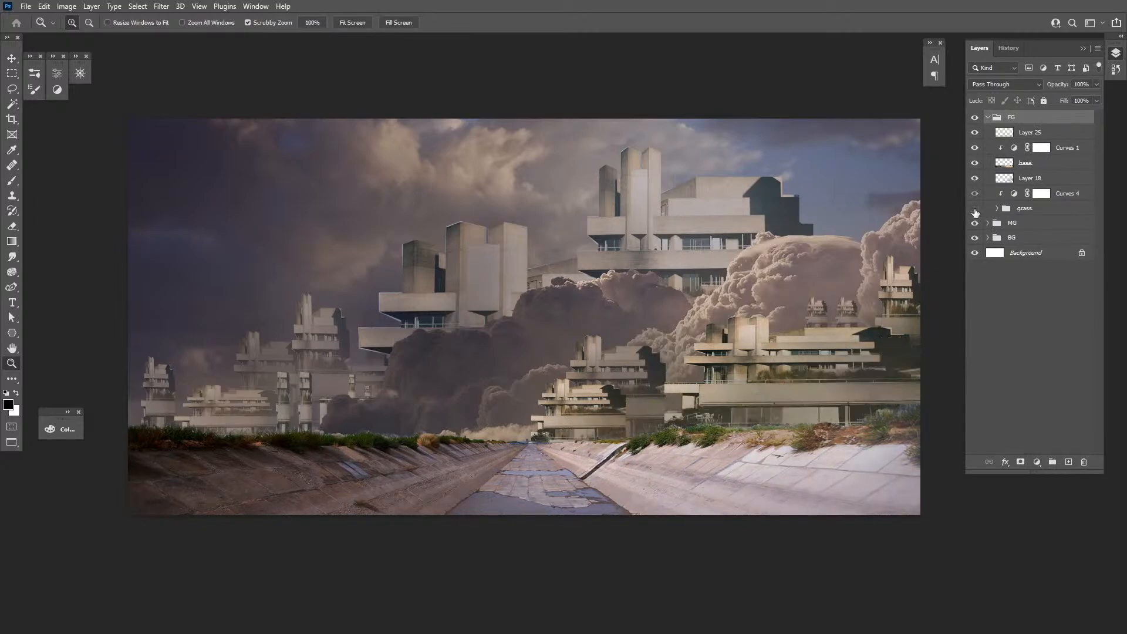
{"action": "left_click", "coordinate": [975, 210]}
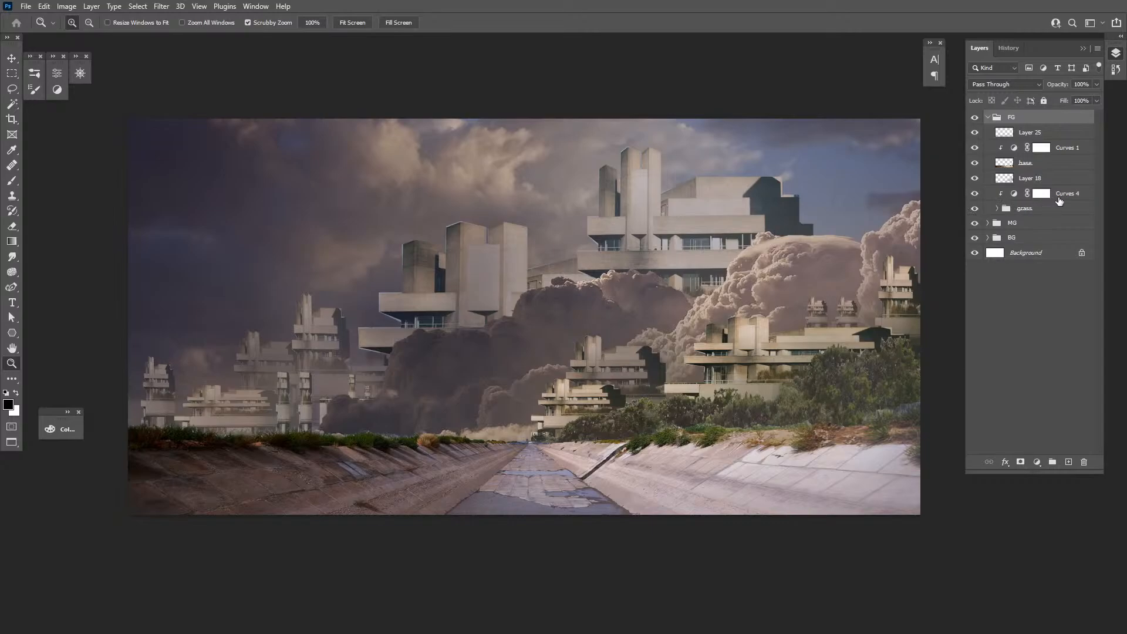
Merge the Curves 4 adjustment with the grass group and rename the resulting layer grass
{"action": "left_click", "coordinate": [1068, 194]}
{"action": "left_click", "coordinate": [1039, 209], "text": "ctrl"}
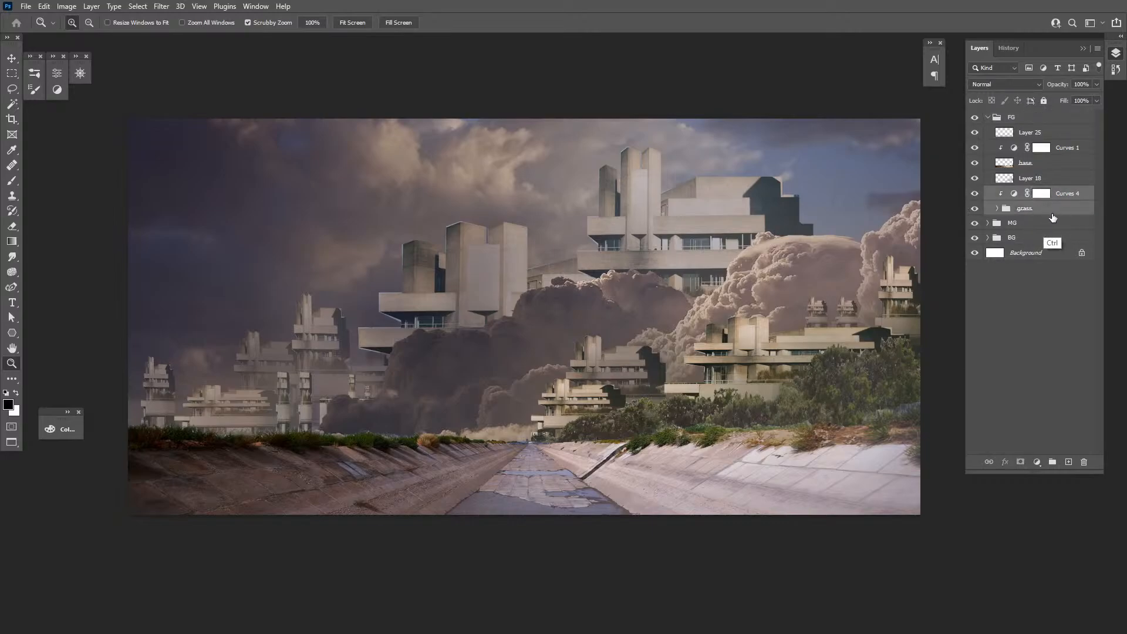
{"action": "key", "text": "ctrl+e"}
{"action": "double_click", "coordinate": [1027, 193]}
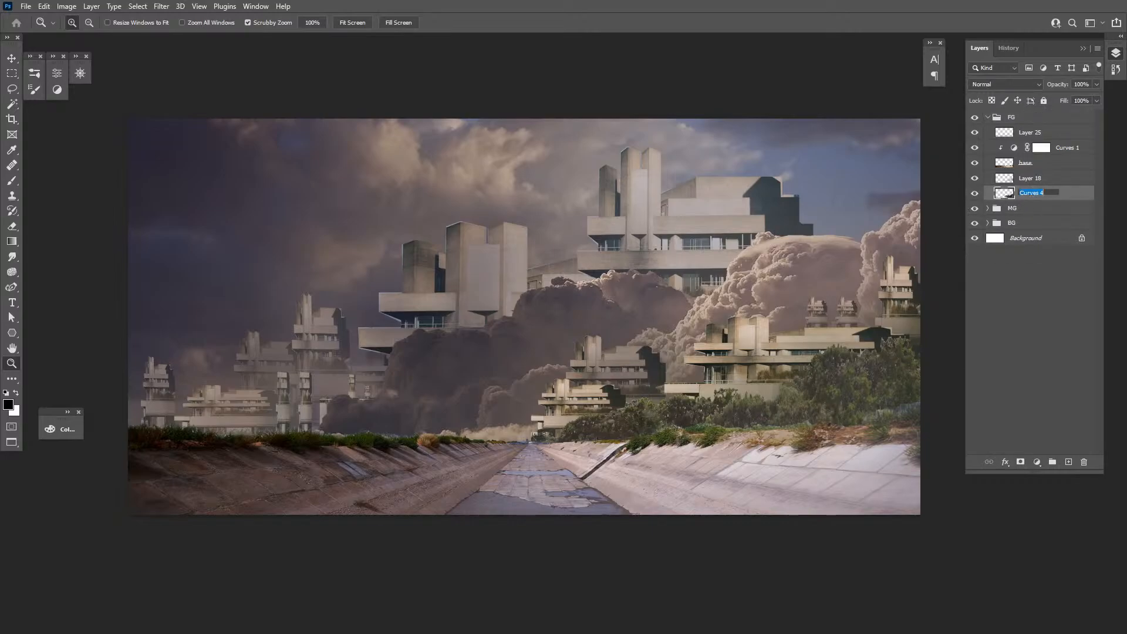
{"action": "type", "text": "grass"}
{"action": "key", "text": "Return"}
Clip Layer 18 to the grass layer and merge the two into one layer
{"action": "left_click", "coordinate": [1028, 185], "text": "alt"}
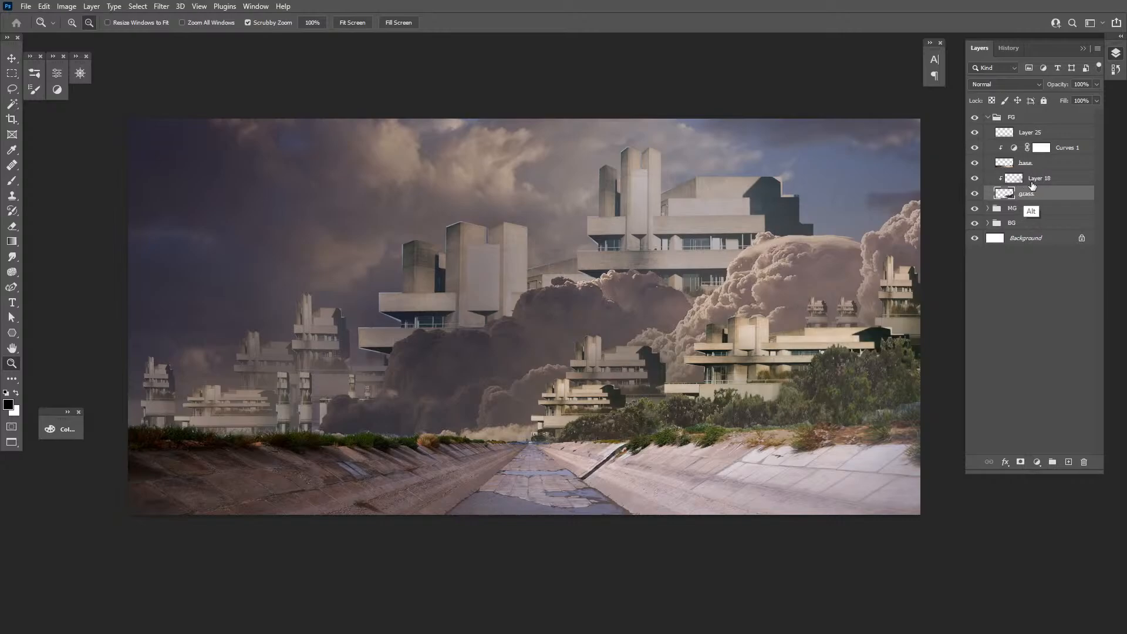
{"action": "left_click", "coordinate": [1038, 182]}
{"action": "left_click", "coordinate": [1039, 195], "text": "shift"}
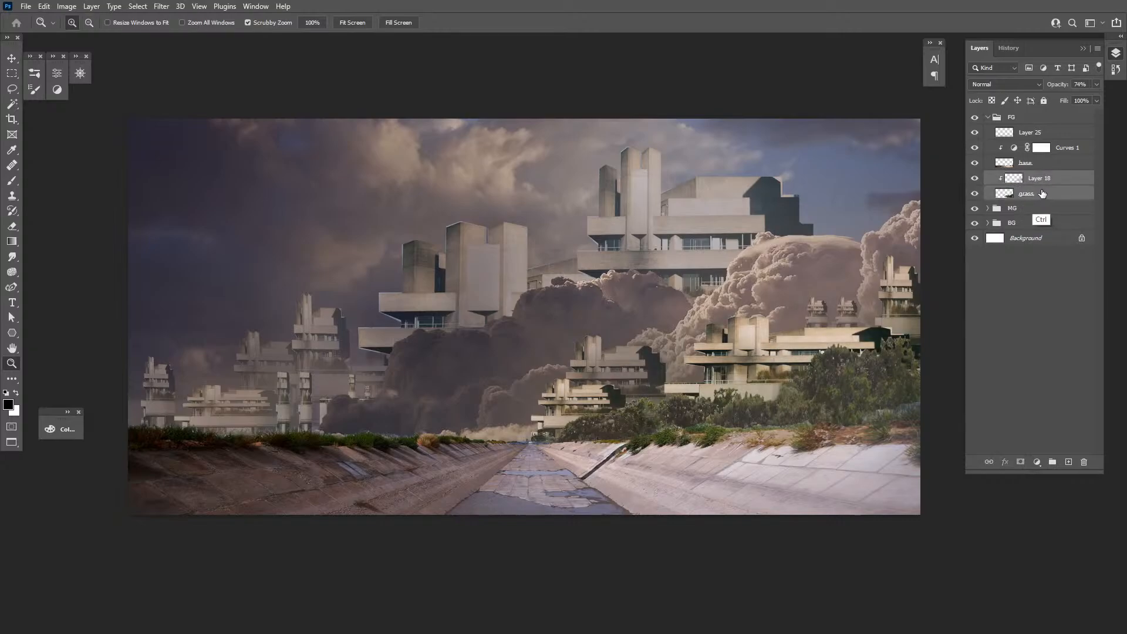
{"action": "key", "text": "ctrl+e"}
Check the Curves 1 effect, clip Layer 25 above it, and merge Layer 25, Curves 1 and the base layer
{"action": "left_click", "coordinate": [1028, 167]}
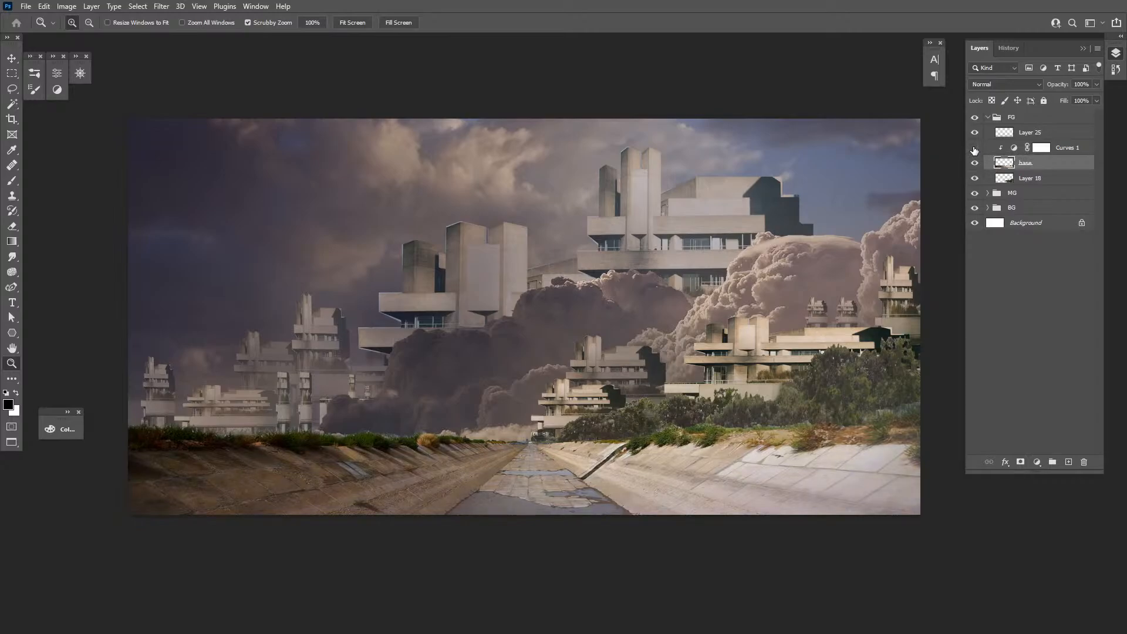
{"action": "left_click", "coordinate": [1074, 150]}
{"action": "key", "text": "x"}
{"action": "left_click", "coordinate": [1024, 164]}
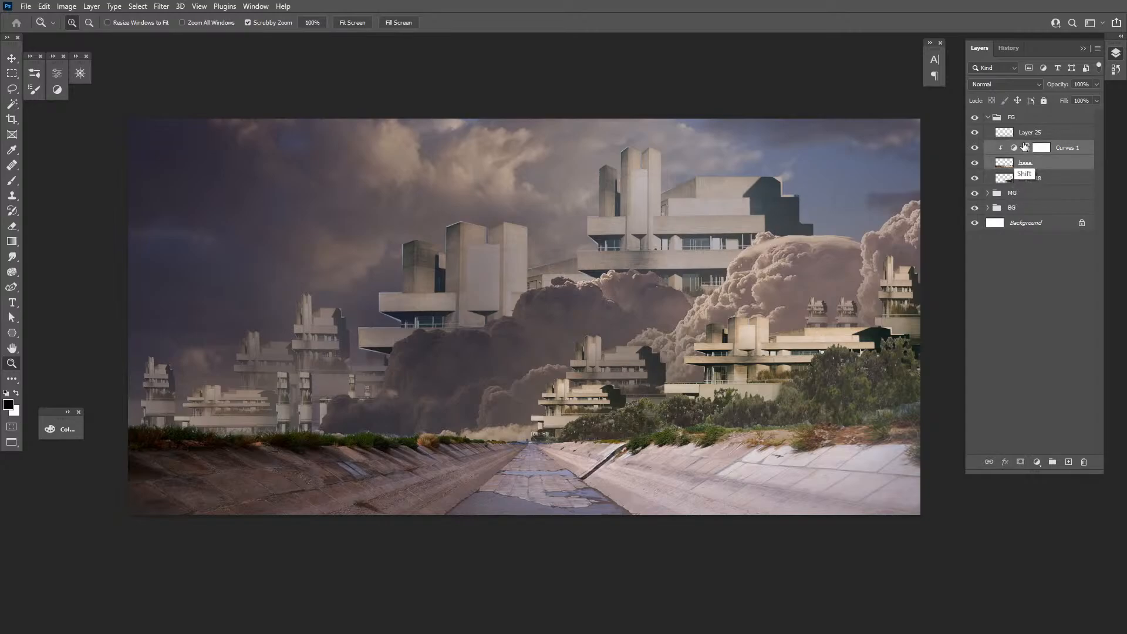
{"action": "key", "text": "x"}
{"action": "left_click", "coordinate": [1016, 135]}
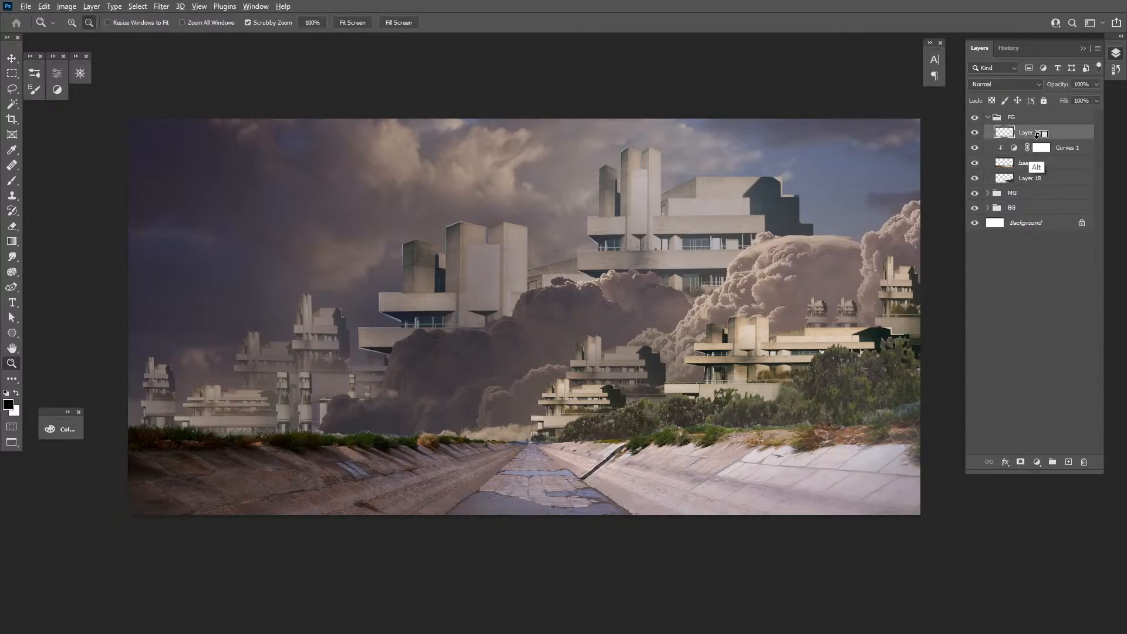
{"action": "left_click", "coordinate": [1042, 140], "text": "alt"}
{"action": "left_click", "coordinate": [1025, 164], "text": "shift"}
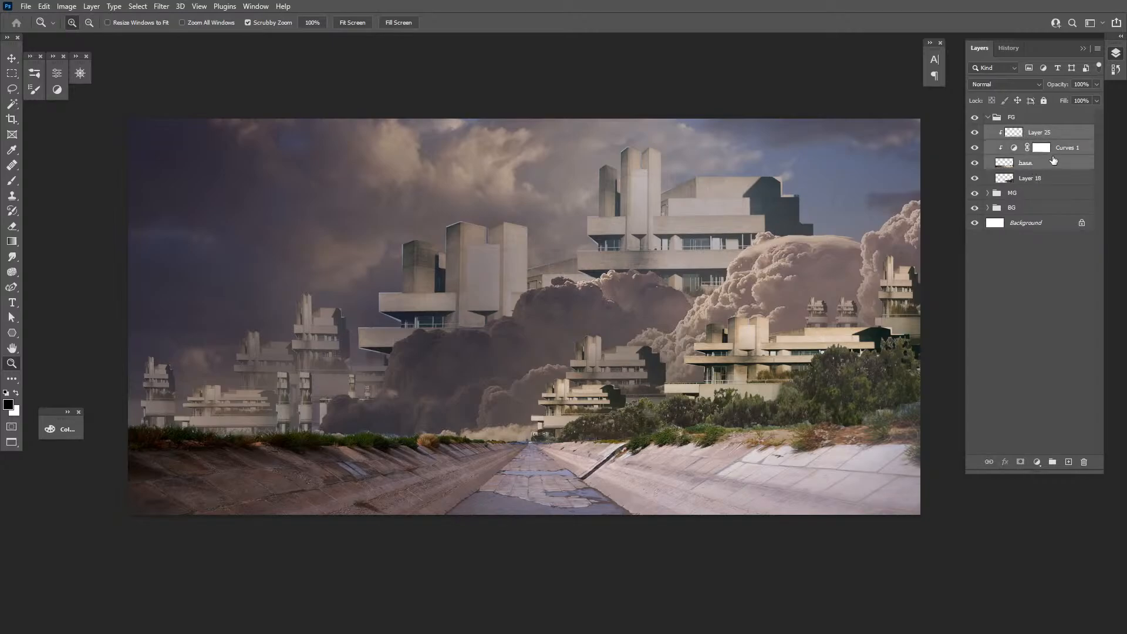
{"action": "key", "text": "ctrl+e"}
Check the merged canal layer and rename it concrete, then rename the merged vegetation layer below it grass
{"action": "left_click", "coordinate": [975, 132]}
{"action": "left_click", "coordinate": [974, 132]}
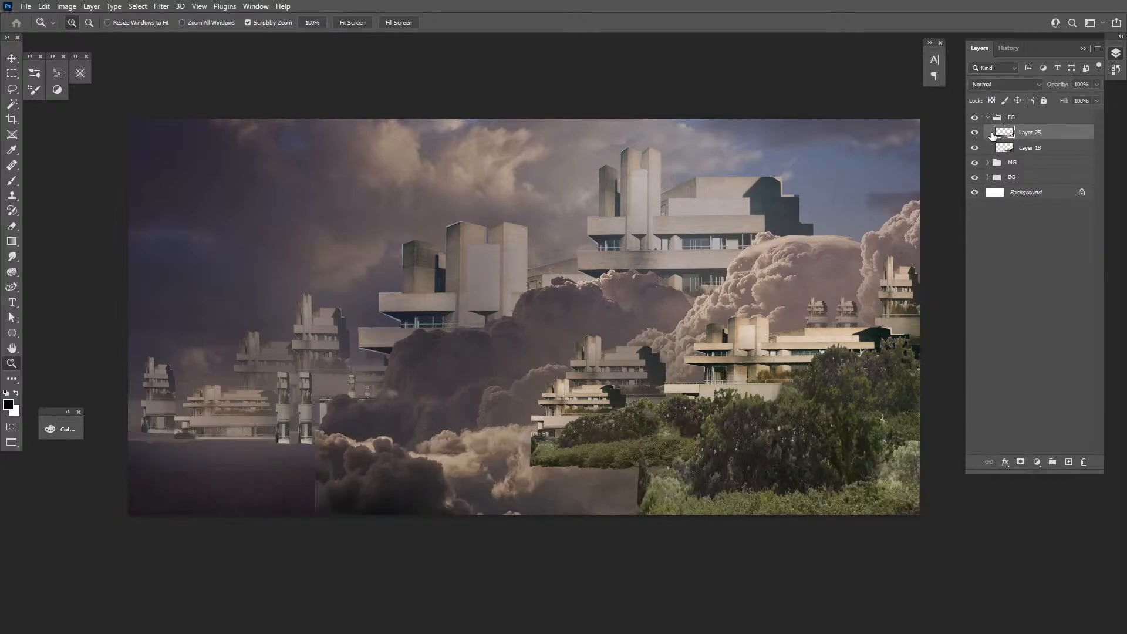
{"action": "double_click", "coordinate": [1031, 131]}
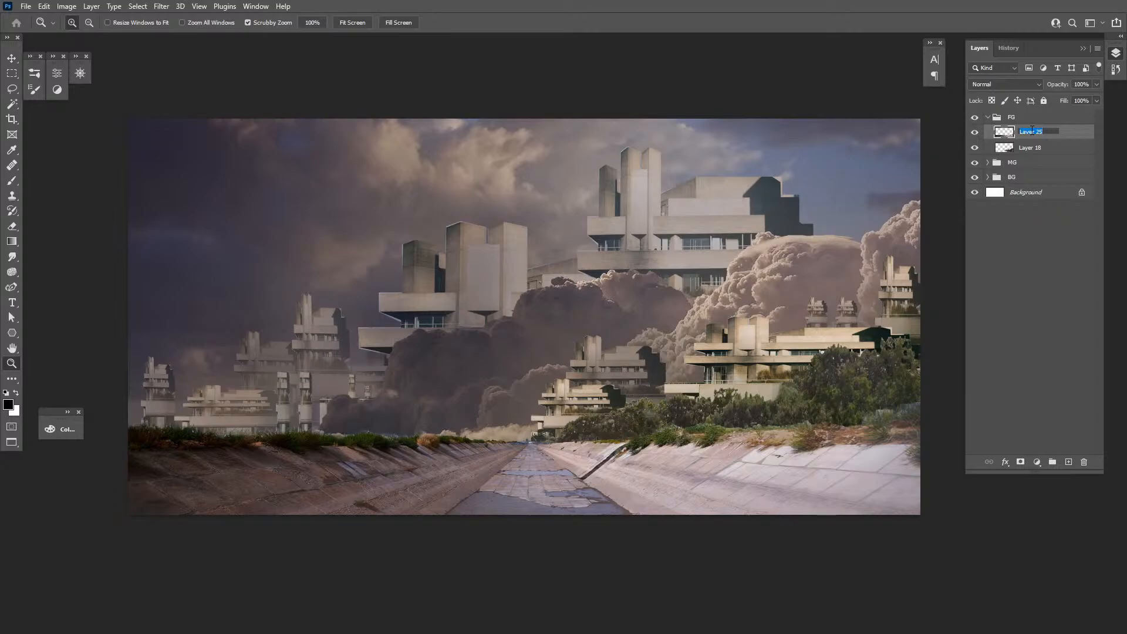
{"action": "type", "text": "concrete"}
{"action": "key", "text": "Return"}
{"action": "double_click", "coordinate": [1029, 147]}
{"action": "type", "text": "grass"}
{"action": "key", "text": "Return"}
Expand the MG and buildings fg groups and compare the image with buildings fg and Layer 8 hidden and shown
{"action": "left_click", "coordinate": [998, 163]}
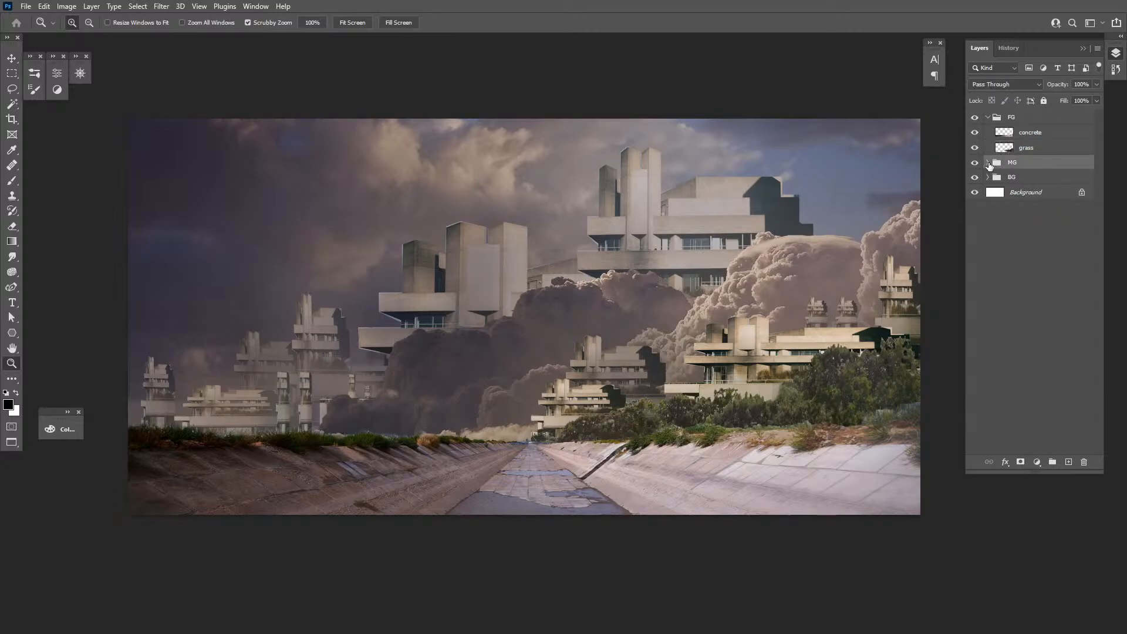
{"action": "left_click", "coordinate": [988, 163]}
{"action": "left_click", "coordinate": [1020, 179]}
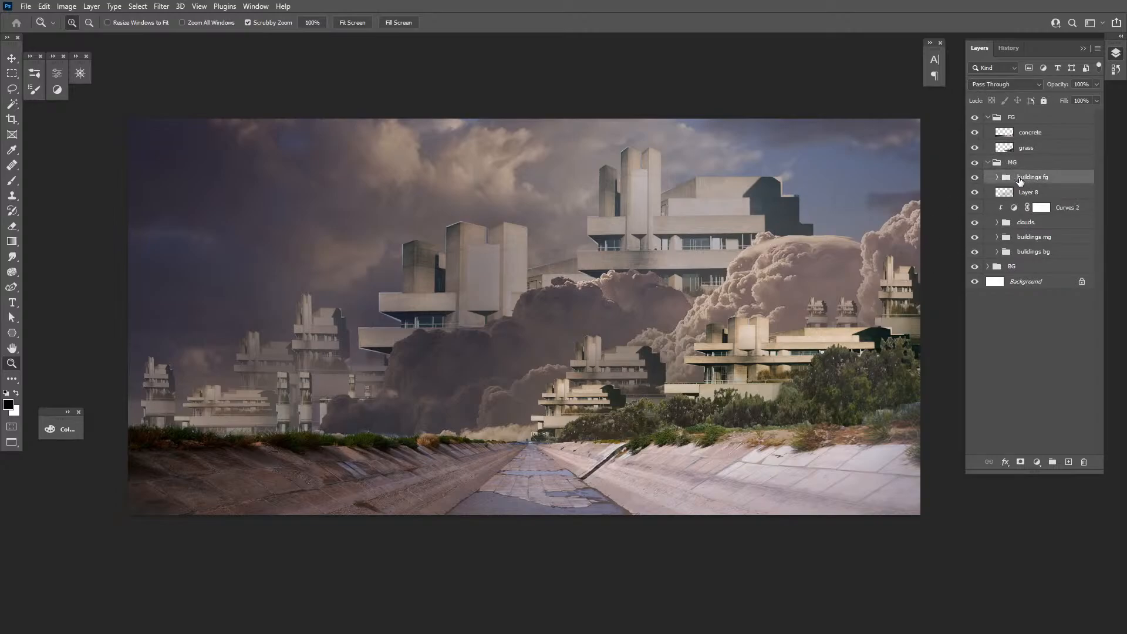
{"action": "left_click", "coordinate": [975, 177]}
{"action": "left_click", "coordinate": [975, 177]}
{"action": "left_click", "coordinate": [996, 177]}
{"action": "left_click", "coordinate": [1038, 196]}
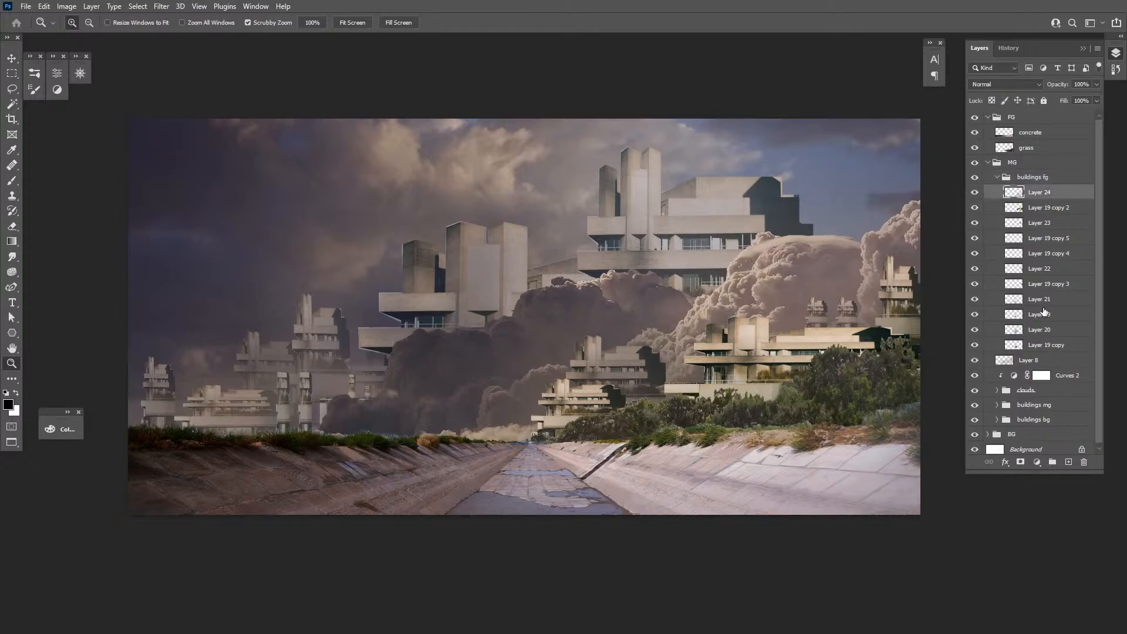
{"action": "left_click", "coordinate": [1015, 360]}
{"action": "left_click", "coordinate": [975, 361]}
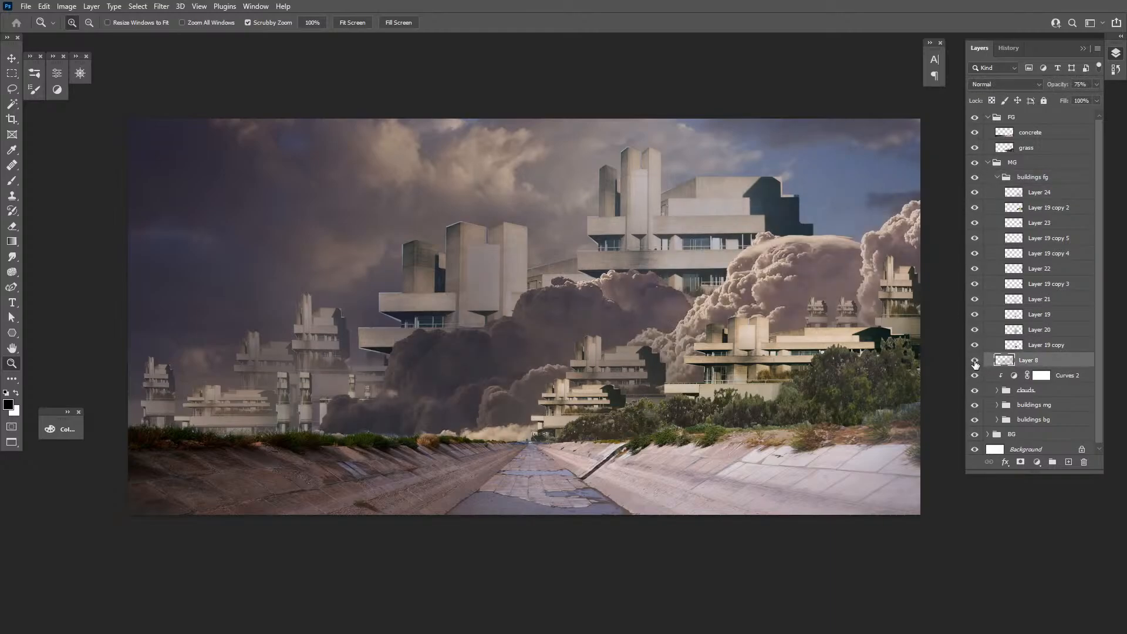
{"action": "left_click", "coordinate": [974, 360]}
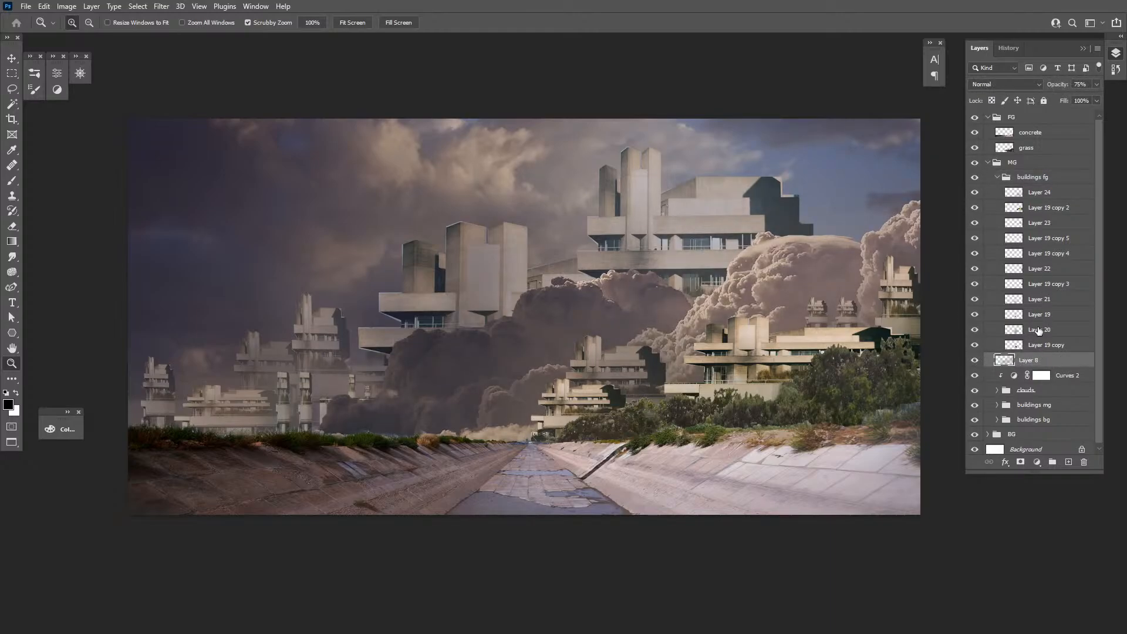
Recheck the effect of the buildings fg group, its Layer 19 copy 2 and Layer 8 by toggling their visibility
{"action": "left_click", "coordinate": [996, 177]}
{"action": "left_click", "coordinate": [974, 177]}
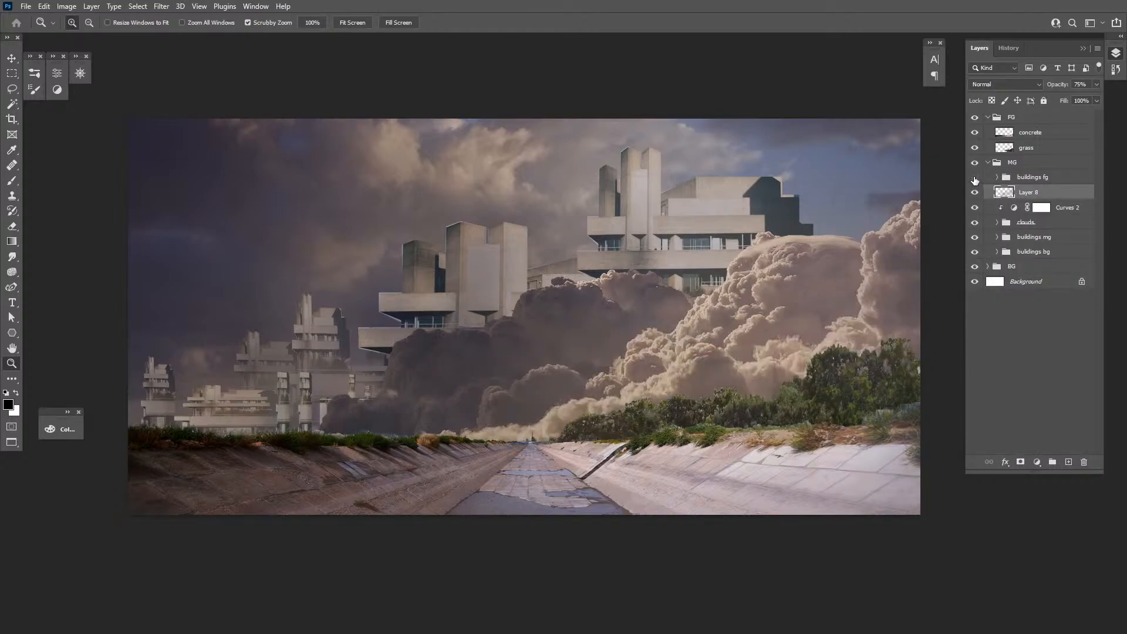
{"action": "left_click", "coordinate": [975, 178]}
{"action": "left_click", "coordinate": [997, 177]}
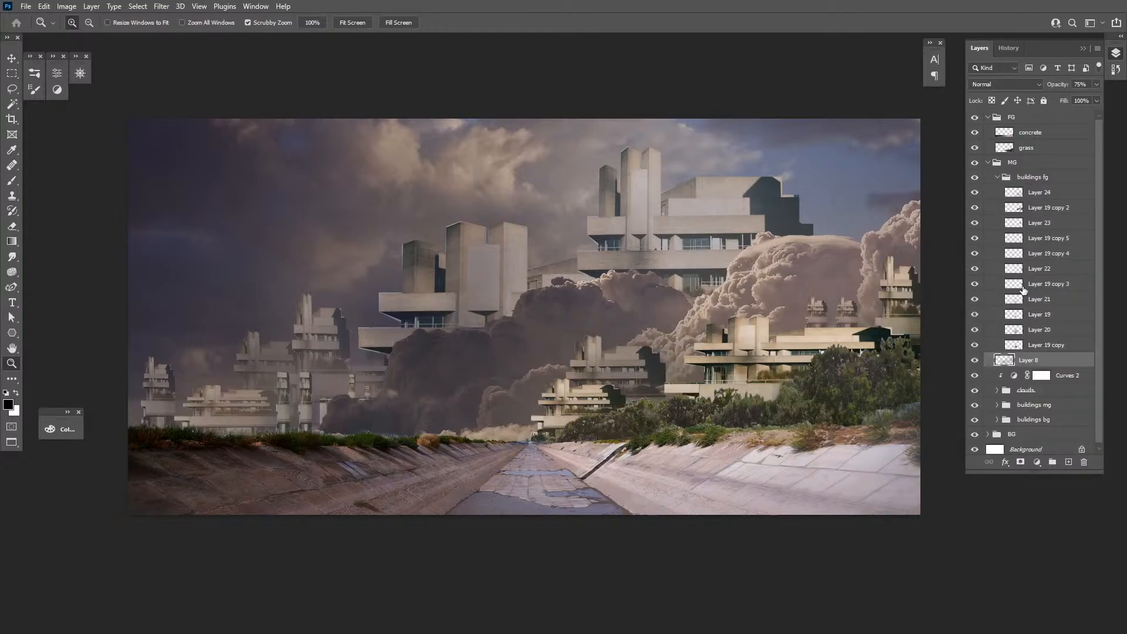
{"action": "left_click", "coordinate": [976, 361]}
{"action": "left_click", "coordinate": [975, 361]}
{"action": "left_click", "coordinate": [974, 207]}
{"action": "left_click", "coordinate": [974, 207]}
{"action": "left_click", "coordinate": [974, 360]}
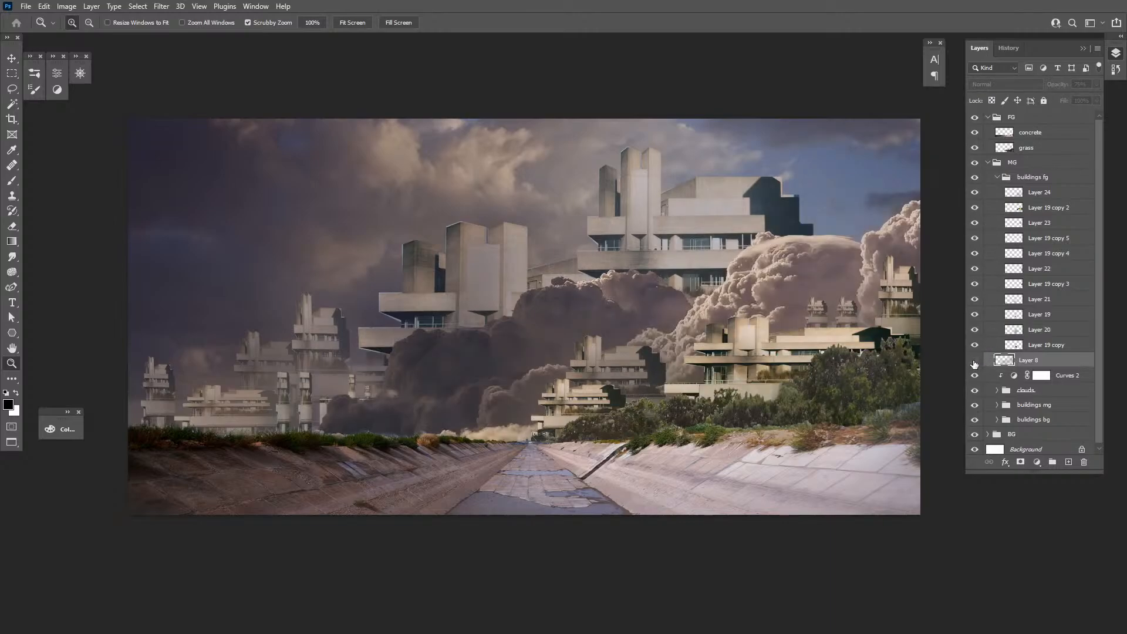
{"action": "left_click", "coordinate": [974, 361]}
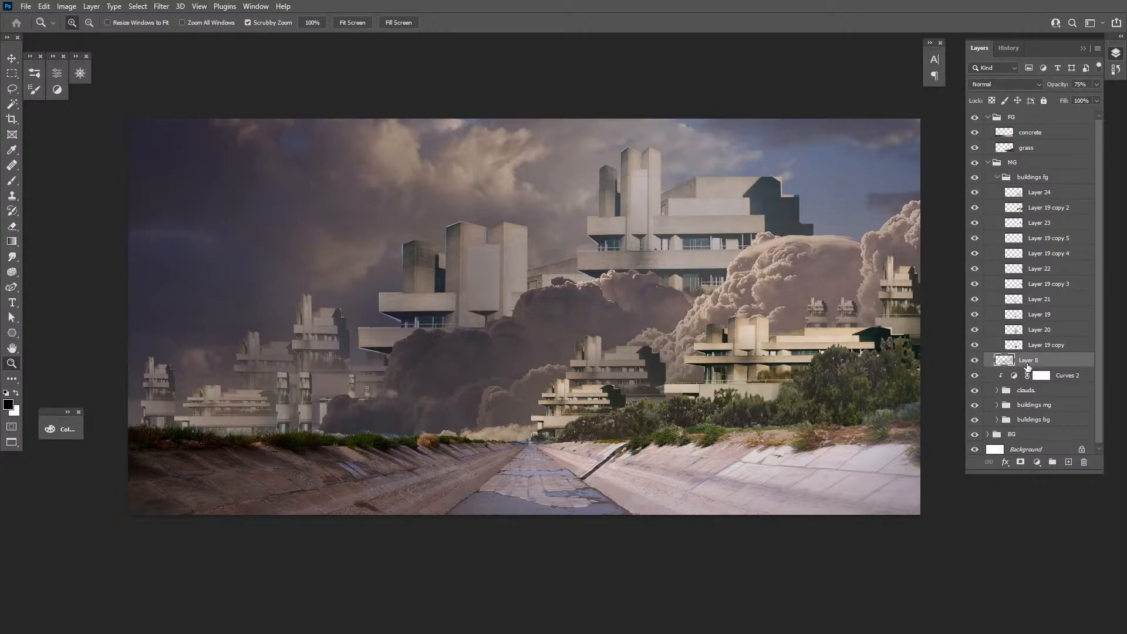
{"action": "left_click", "coordinate": [1023, 349]}
{"action": "left_click", "coordinate": [974, 177]}
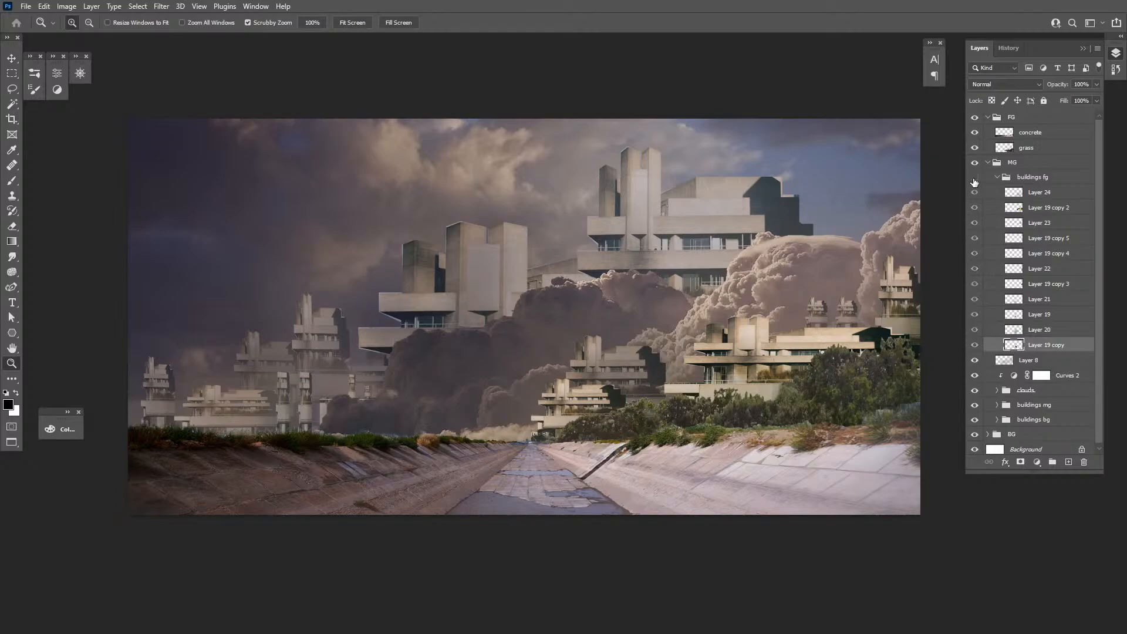
{"action": "left_click", "coordinate": [974, 178]}
Inspect the individual buildings fg layers from Layer 20 up to Layer 22 by hiding and showing them in turn
{"action": "left_click", "coordinate": [975, 330]}
{"action": "left_click", "coordinate": [1024, 330]}
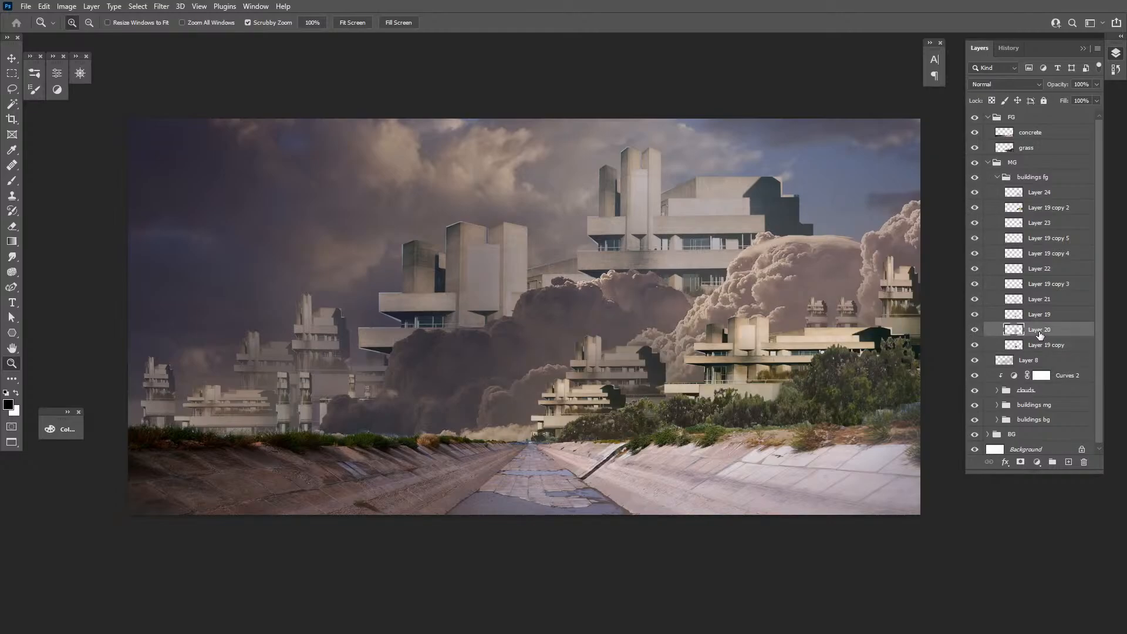
{"action": "left_click", "coordinate": [974, 315]}
{"action": "left_click", "coordinate": [974, 315]}
{"action": "left_click", "coordinate": [975, 301]}
{"action": "left_click", "coordinate": [975, 300]}
{"action": "left_click", "coordinate": [975, 285]}
{"action": "left_click", "coordinate": [975, 285]}
{"action": "left_click", "coordinate": [975, 269]}
{"action": "left_click", "coordinate": [975, 269]}
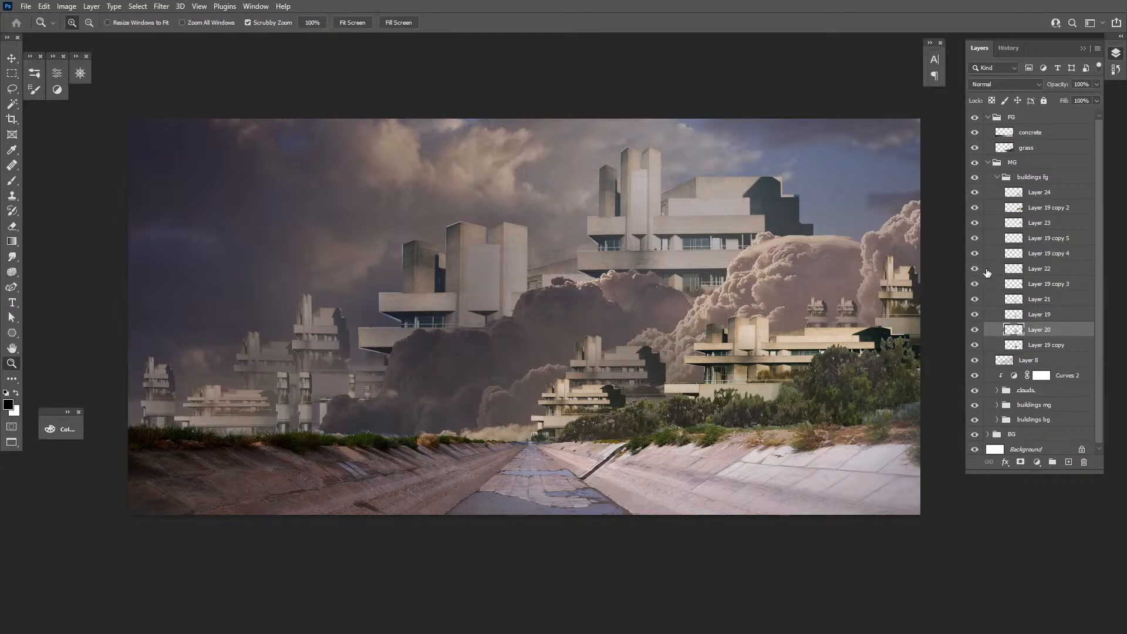
Merge the buildings fg group into a single layer and check it by hiding and showing it
{"action": "left_click", "coordinate": [996, 177]}
{"action": "left_click", "coordinate": [1033, 177]}
{"action": "key", "text": "ctrl+e"}
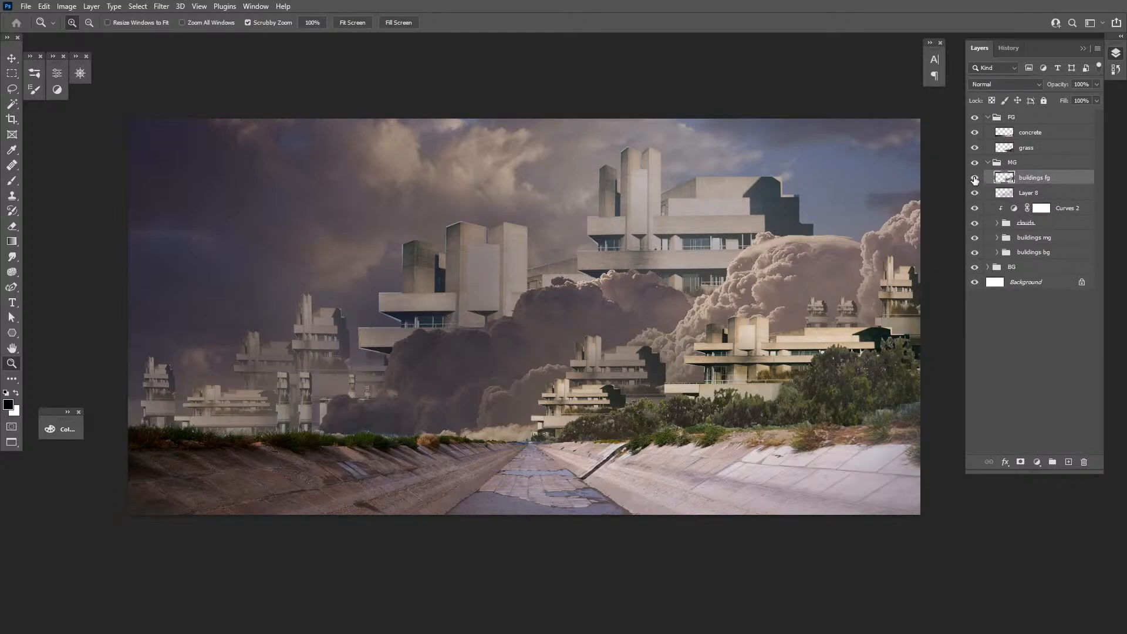
{"action": "left_click", "coordinate": [975, 177]}
{"action": "left_click", "coordinate": [975, 177]}
Check Layer 8 against the image and clip it to the clouds group together with Curves 2
{"action": "key", "text": "e"}
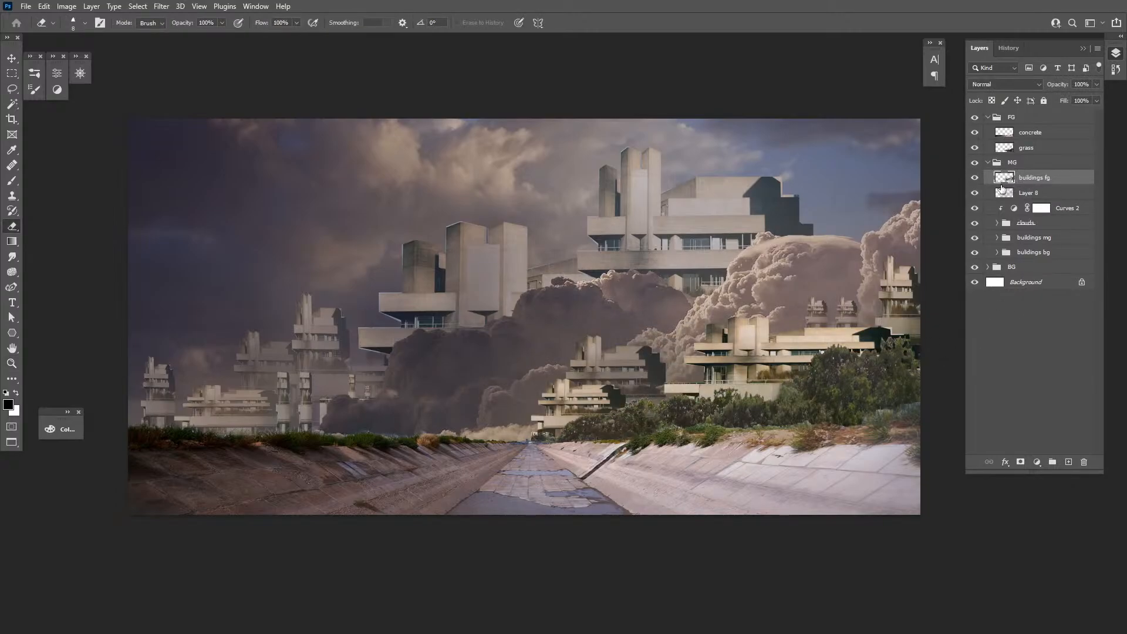
{"action": "left_click", "coordinate": [986, 197]}
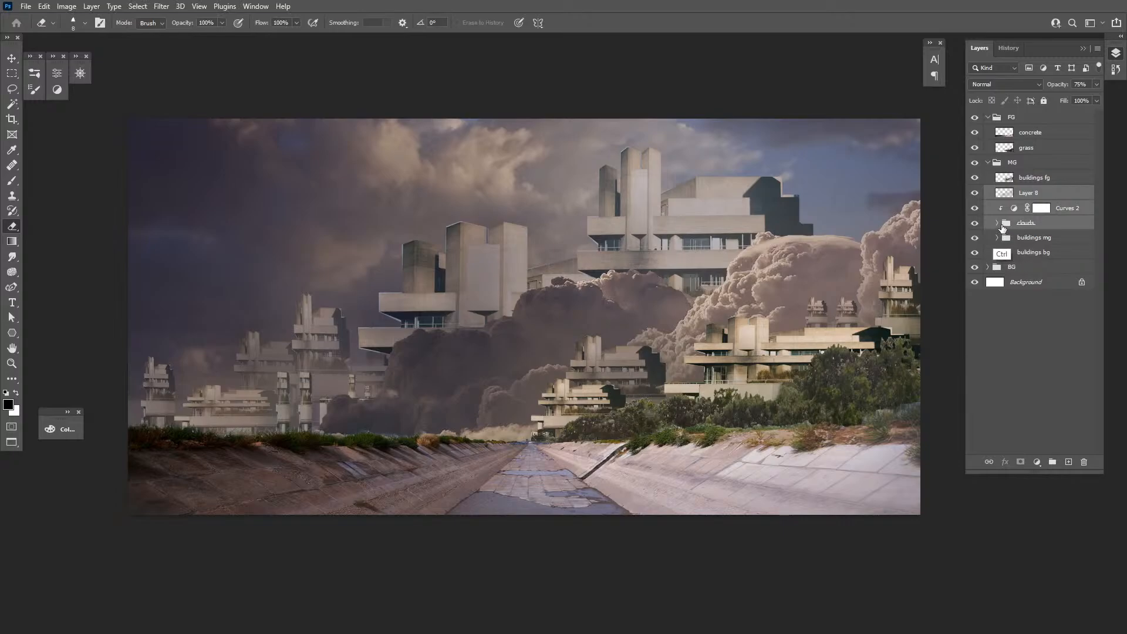
{"action": "left_click", "coordinate": [975, 193]}
{"action": "left_click", "coordinate": [975, 193]}
{"action": "left_click", "coordinate": [1036, 200]}
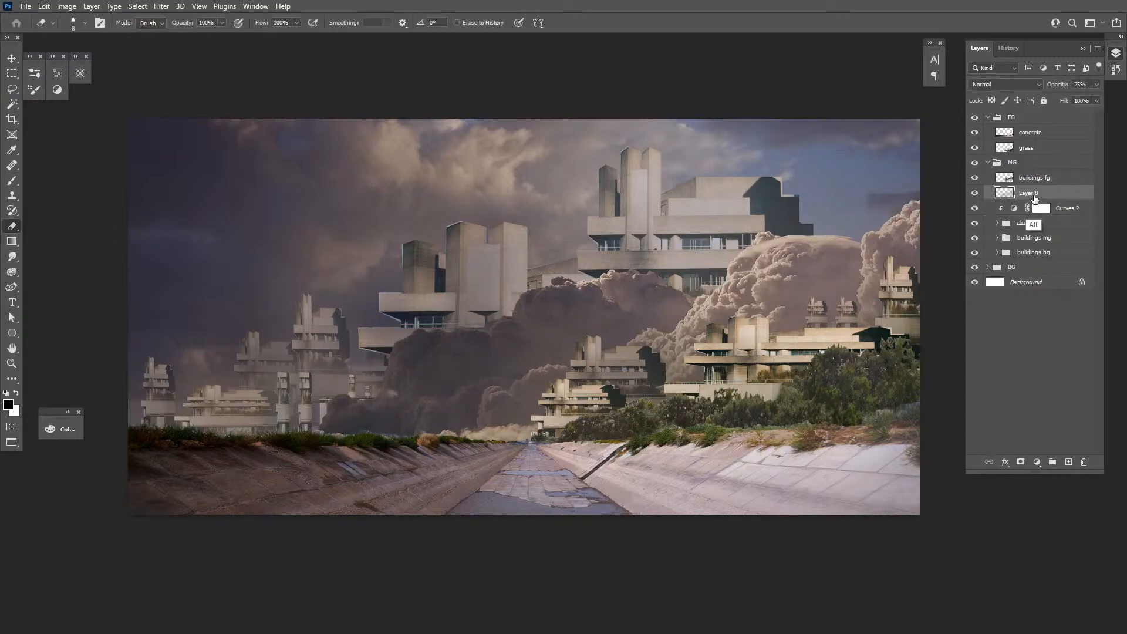
{"action": "left_click", "coordinate": [1023, 200], "text": "alt"}
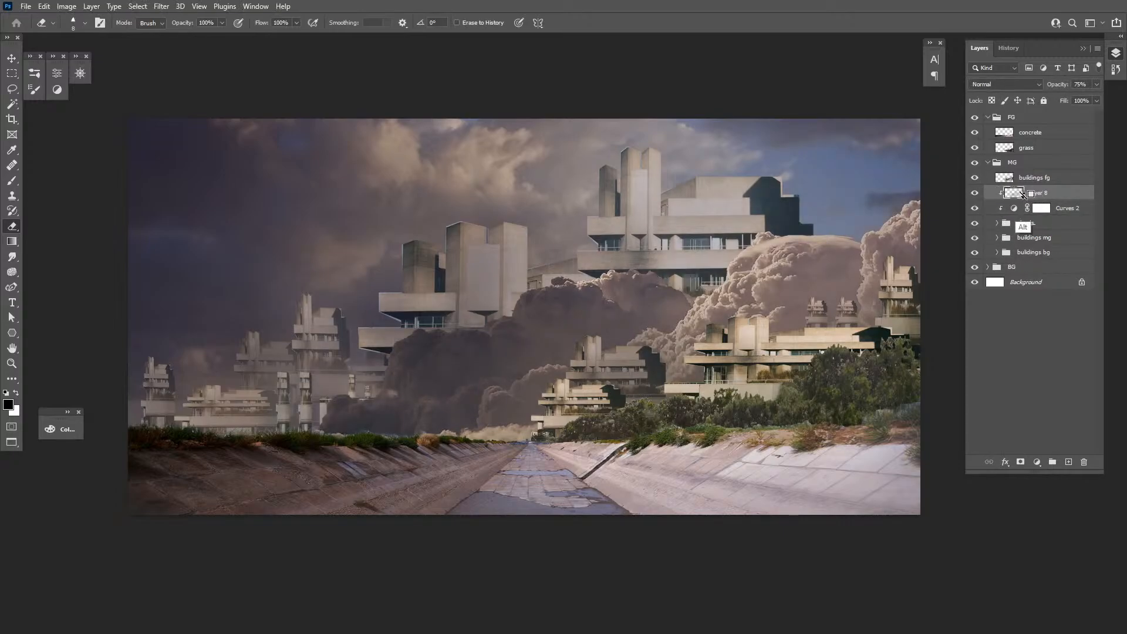
Merge Layer 8 and the Curves 2 adjustment with the clouds layer and name the merged layer clouds
{"action": "left_click", "coordinate": [1046, 227], "text": "shift"}
{"action": "key", "text": "ctrl+e"}
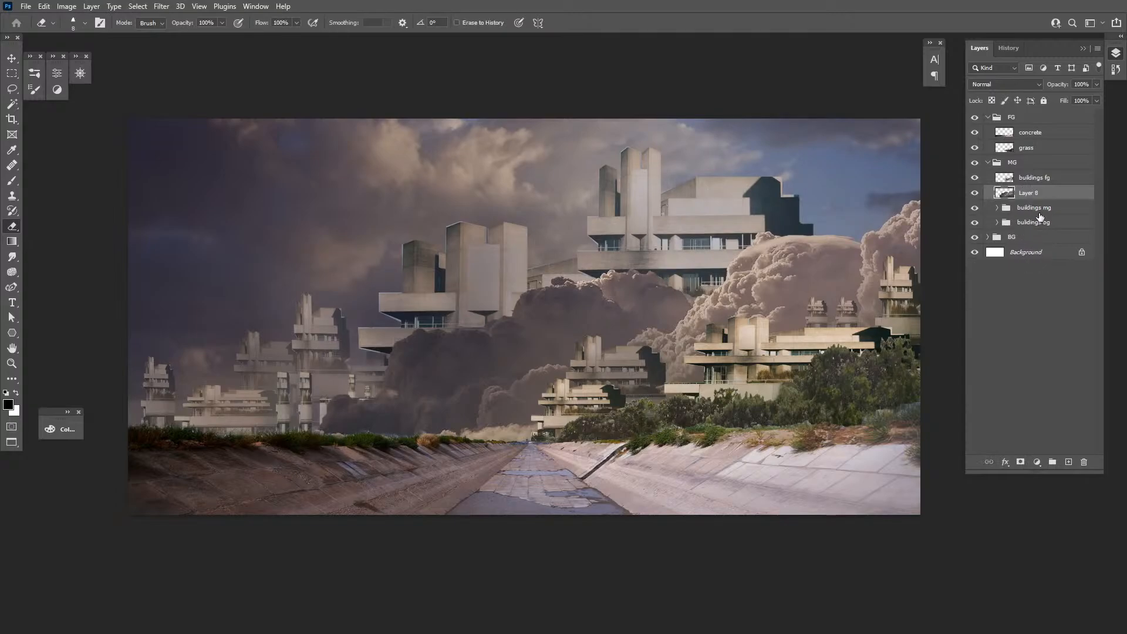
{"action": "double_click", "coordinate": [1033, 195]}
{"action": "type", "text": "clouds"}
{"action": "key", "text": "Return"}
Rename the buildings fg layer as FGBuidlings
{"action": "double_click", "coordinate": [1036, 178]}
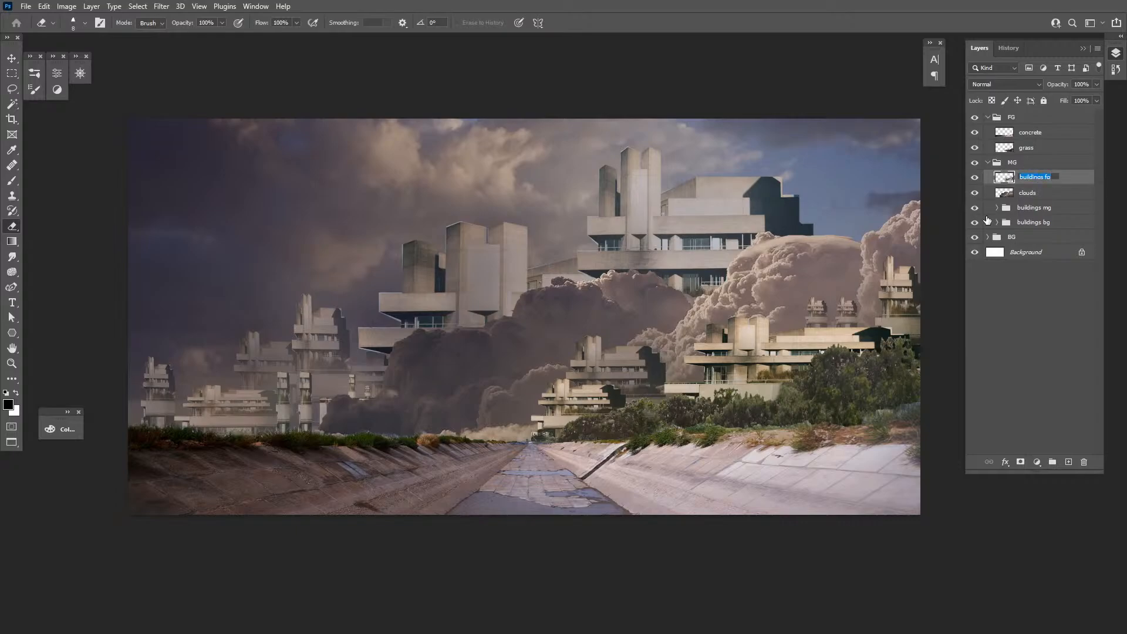
{"action": "type", "text": "FGBuid"}
{"action": "key", "text": "Return"}
Merge Layer 9, Layer 6 copy and Layer 6 in the buildings mg group into one layer, clipping Layer 9 before merging
{"action": "left_click", "coordinate": [1071, 206]}
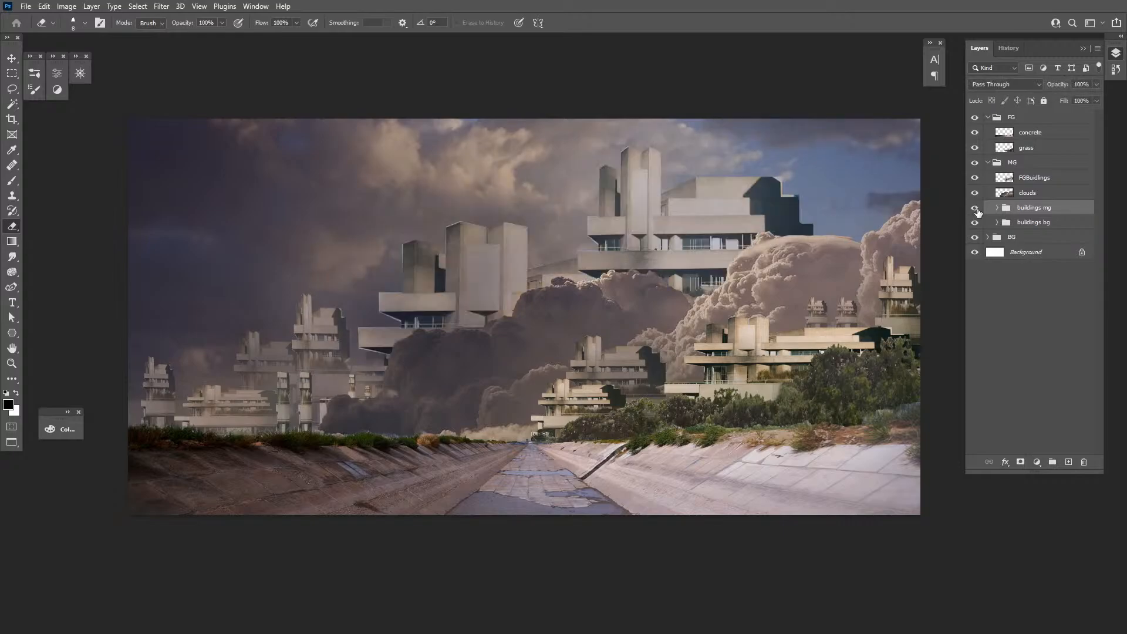
{"action": "left_click", "coordinate": [997, 208]}
{"action": "left_click", "coordinate": [1037, 226]}
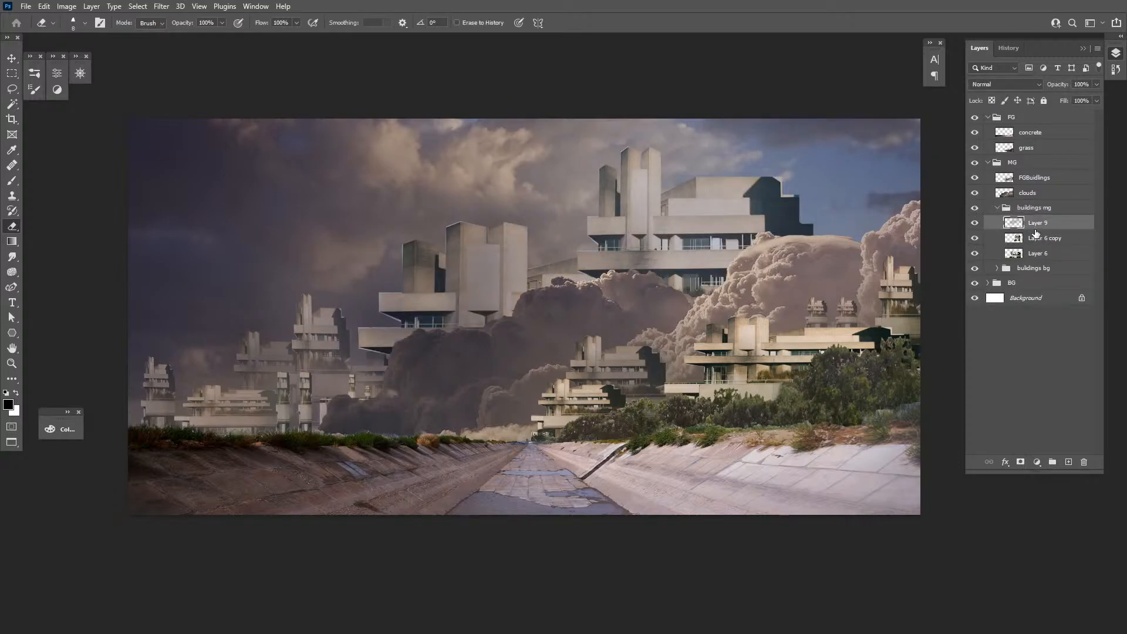
{"action": "left_click", "coordinate": [1034, 243]}
{"action": "key", "text": "ctrl+e"}
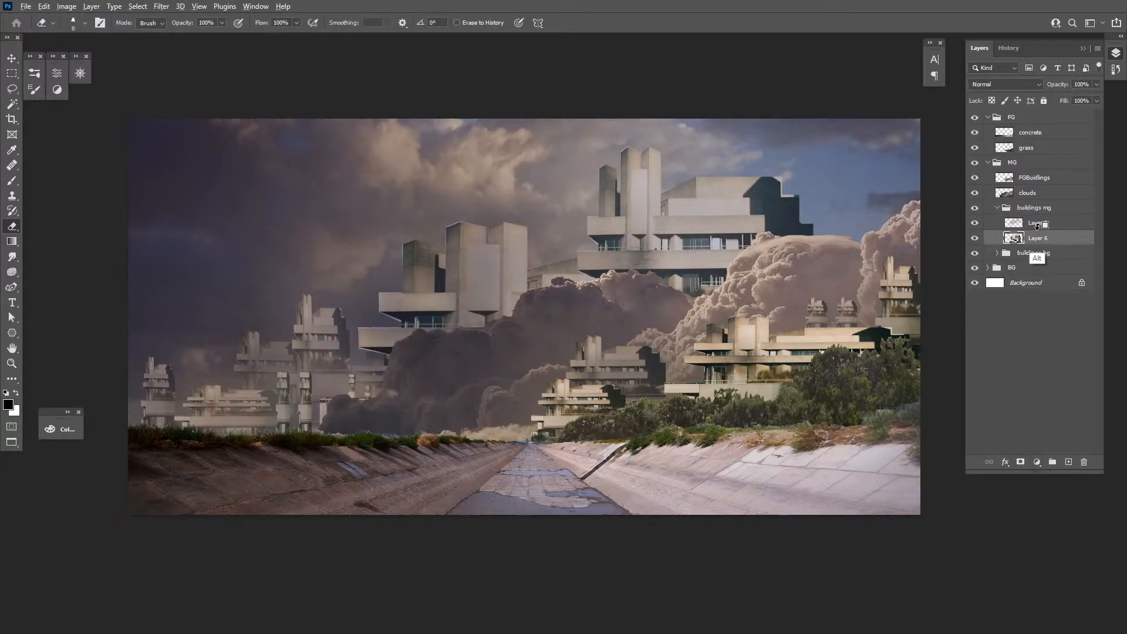
{"action": "left_click", "coordinate": [1042, 229], "text": "alt"}
{"action": "left_click", "coordinate": [1041, 228], "text": "shift"}
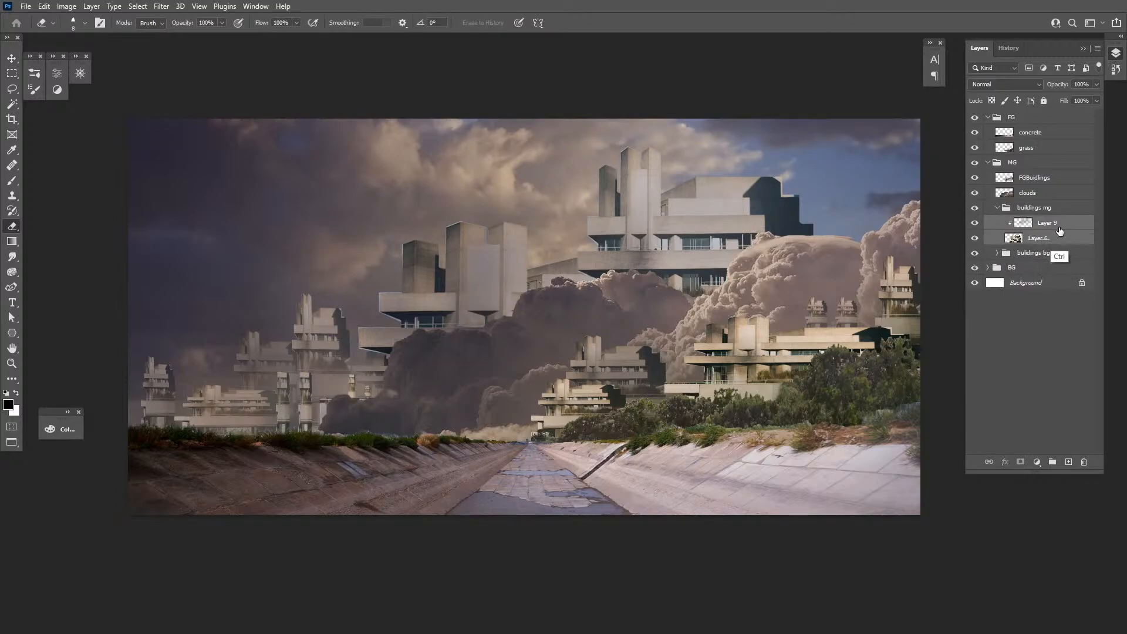
{"action": "key", "text": "ctrl+e"}
Name the merged midground layer MGBldg and flatten the buildings mg group into a single layer
{"action": "double_click", "coordinate": [1038, 223]}
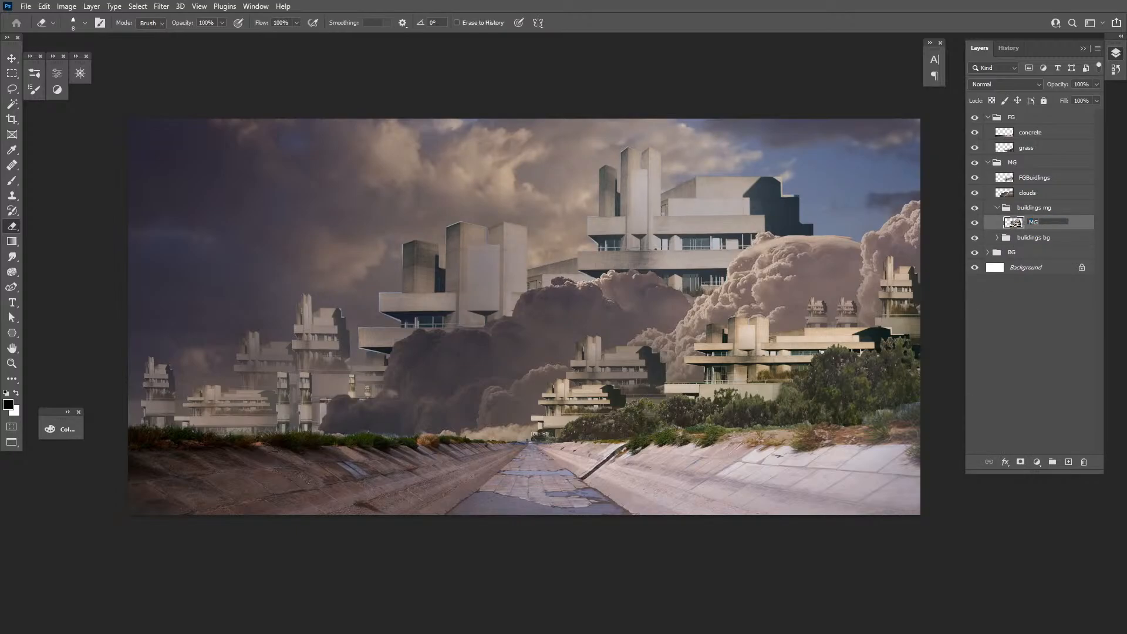
{"action": "type", "text": "MGBldg"}
{"action": "key", "text": "Return"}
{"action": "left_click", "coordinate": [1034, 207]}
{"action": "key", "text": "ctrl+e"}
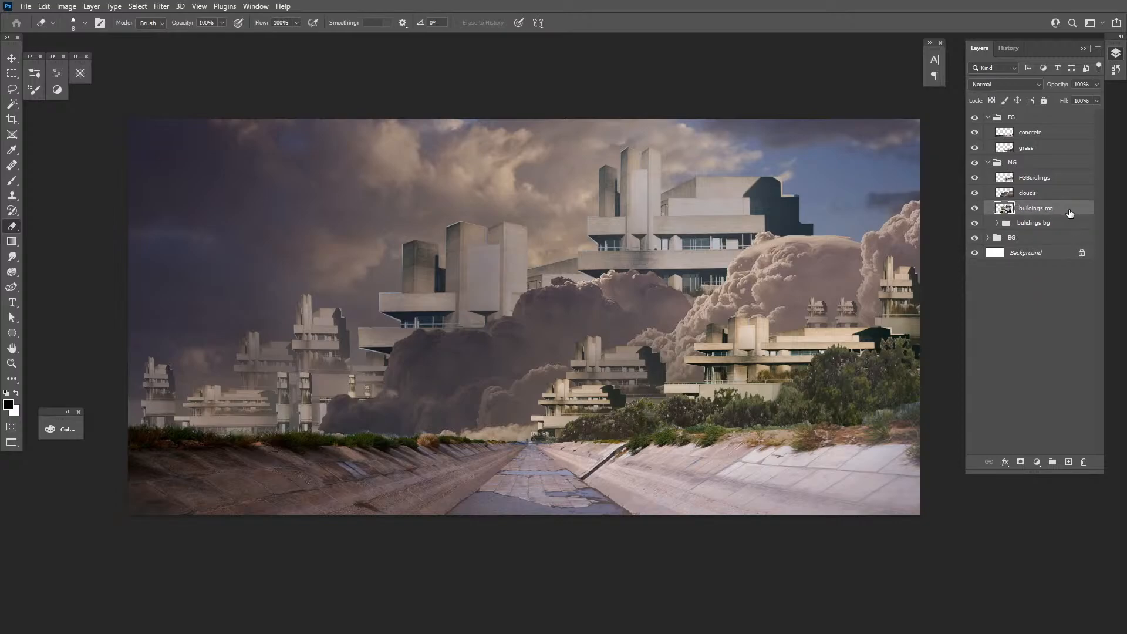
Flatten the buildings bg group into a single layer and rename it BGBLDG
{"action": "left_click", "coordinate": [1014, 225]}
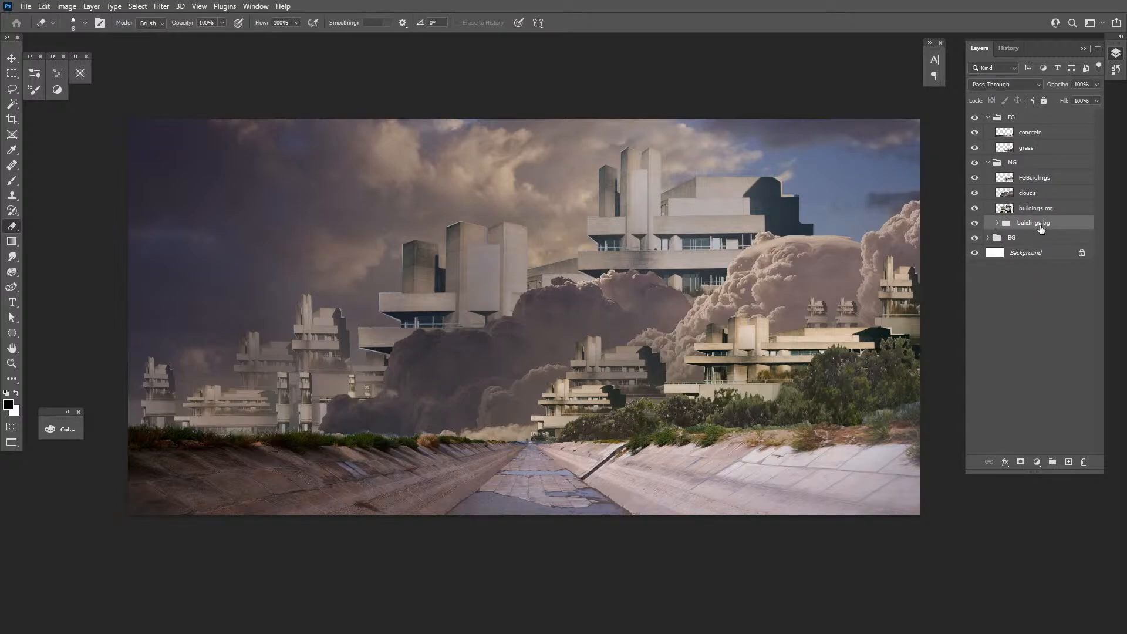
{"action": "left_click", "coordinate": [997, 223]}
{"action": "left_click", "coordinate": [1068, 237]}
{"action": "scroll", "coordinate": [1095, 228], "scroll_direction": "down", "scroll_amount": 2}
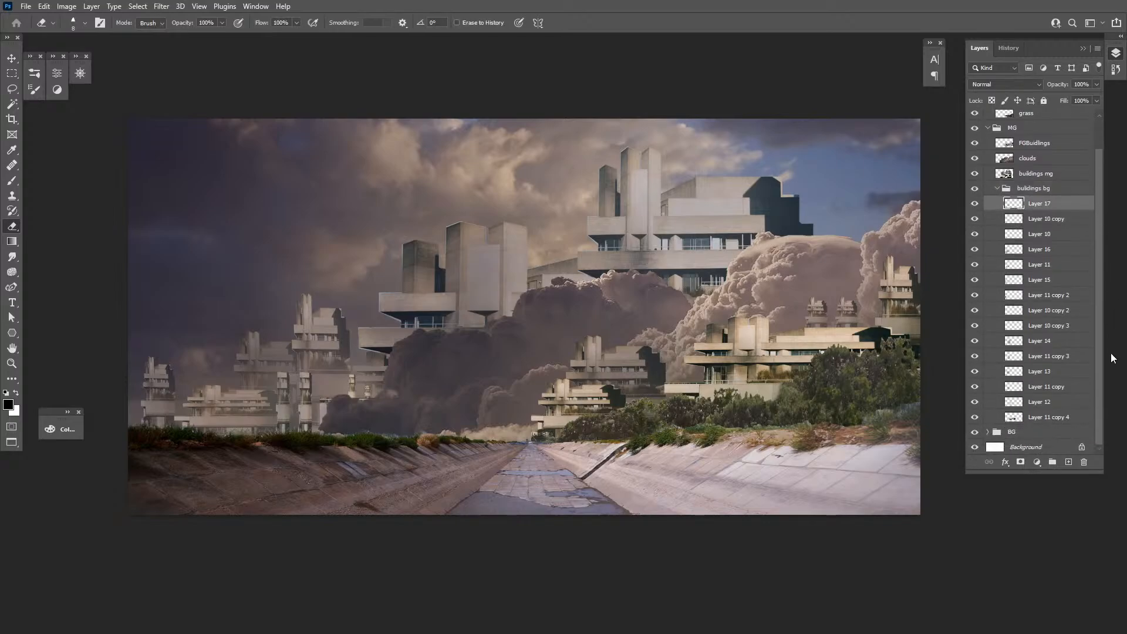
{"action": "scroll", "coordinate": [1097, 226], "scroll_direction": "up", "scroll_amount": 2}
{"action": "left_click", "coordinate": [1027, 223]}
{"action": "left_click", "coordinate": [997, 223]}
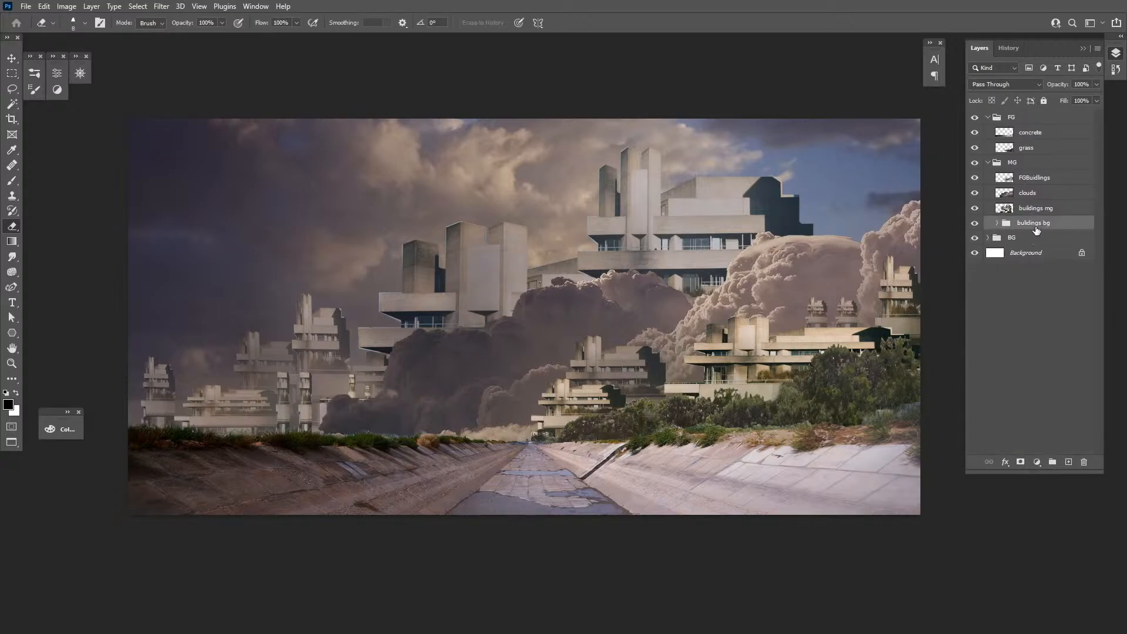
{"action": "key", "text": "ctrl+e"}
{"action": "double_click", "coordinate": [1039, 227]}
{"action": "type", "text": "BGBLDG"}
Check the buildings mg layer by toggling its visibility and rename it MGBLDG
{"action": "left_click", "coordinate": [1037, 209]}
{"action": "left_click", "coordinate": [975, 209]}
{"action": "left_click", "coordinate": [974, 209]}
{"action": "double_click", "coordinate": [1032, 207]}
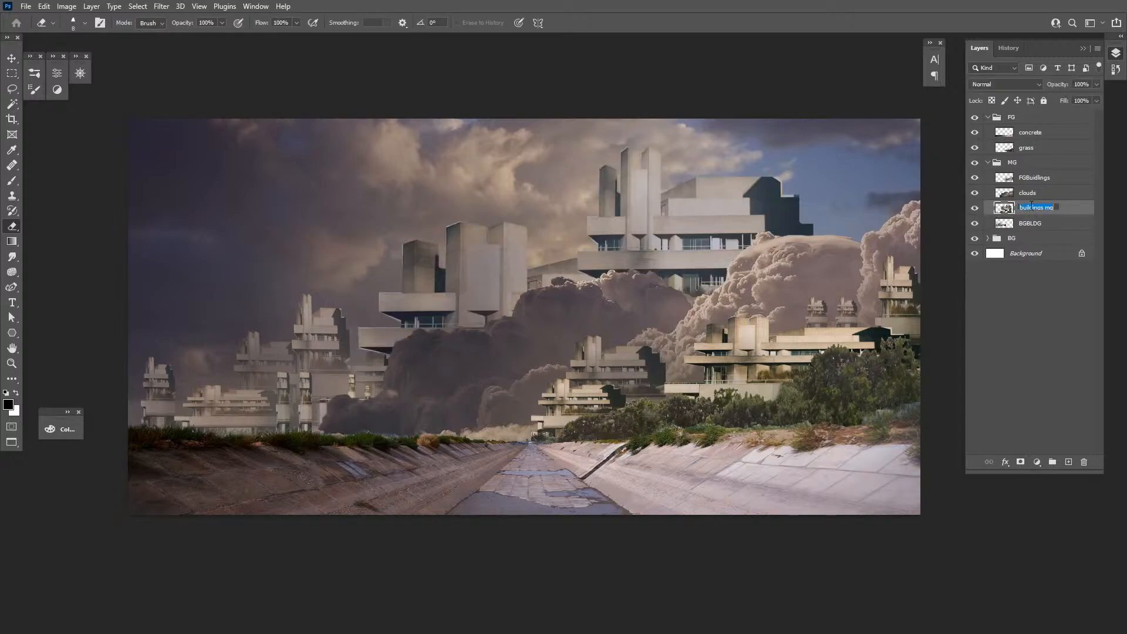
{"action": "type", "text": "MGBLDG"}
{"action": "left_click", "coordinate": [1058, 199]}
Rename the clouds layer as SMOKE
{"action": "double_click", "coordinate": [1027, 194]}
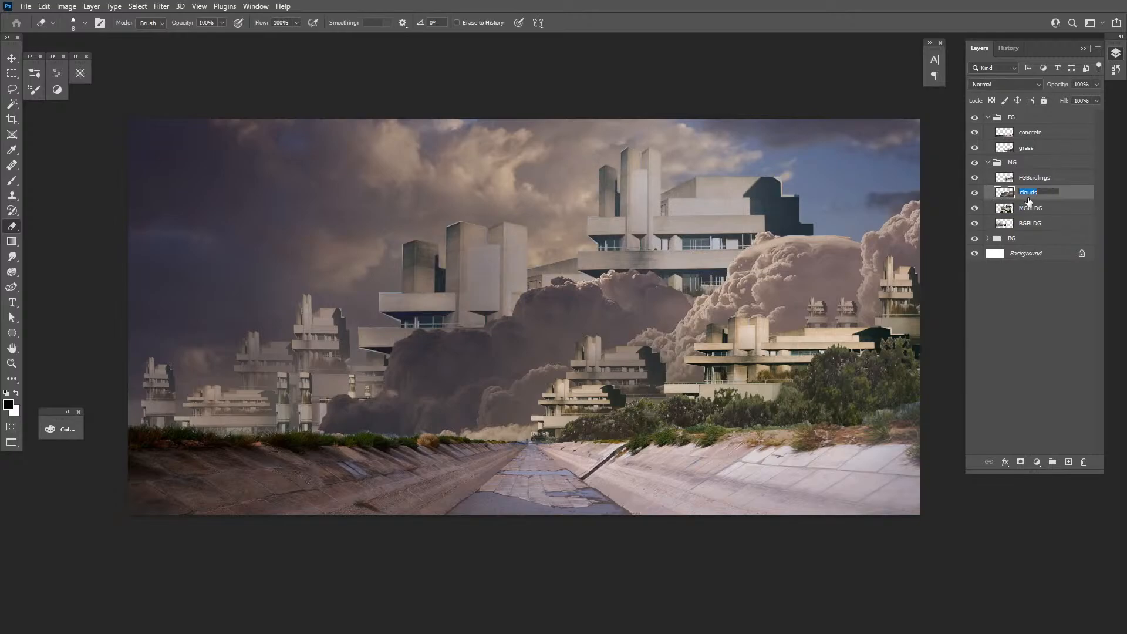
{"action": "type", "text": "SMOKE"}
{"action": "key", "text": "Return"}
Collapse the MG and FG groups and hide both, leaving the BG group expanded
{"action": "left_click", "coordinate": [988, 162]}
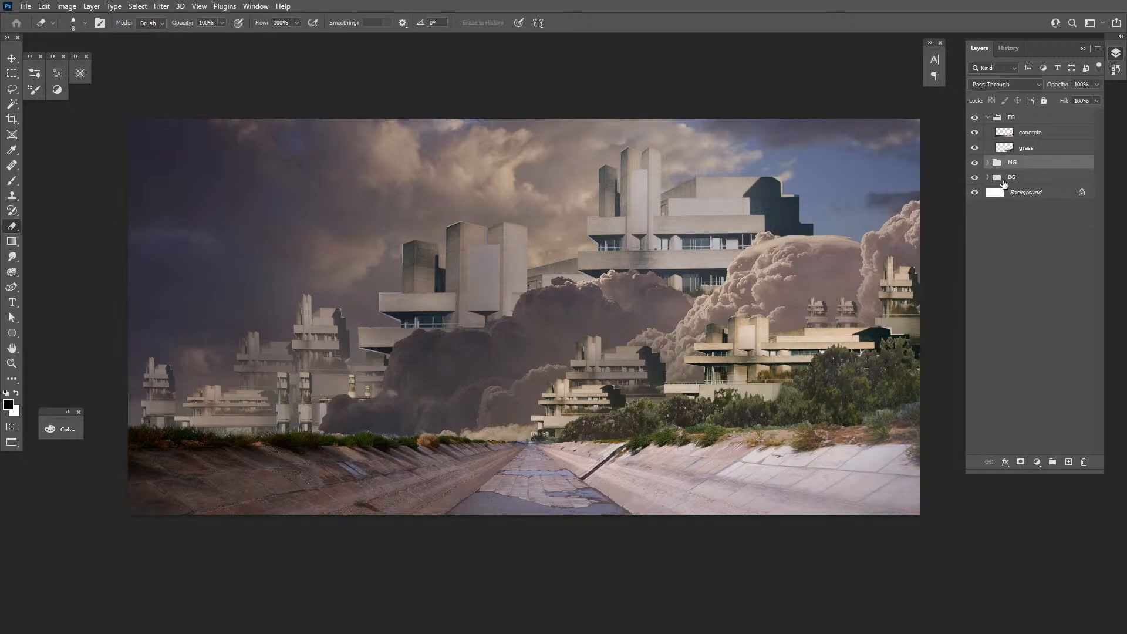
{"action": "left_click", "coordinate": [988, 177]}
{"action": "left_click", "coordinate": [1047, 199]}
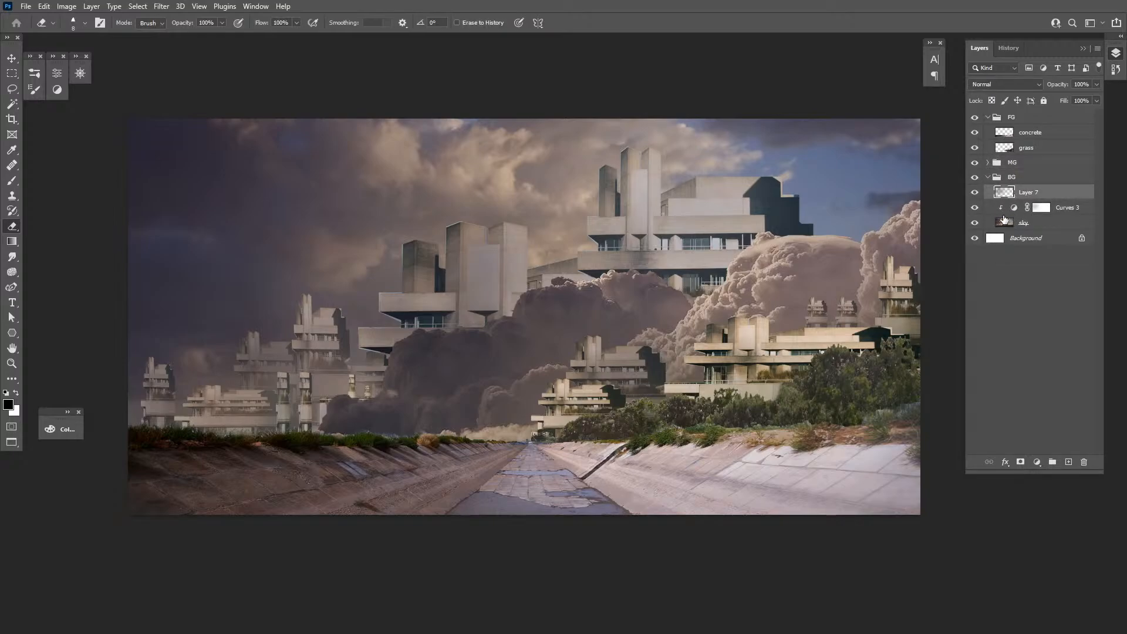
{"action": "left_click", "coordinate": [1008, 117]}
{"action": "left_click", "coordinate": [988, 117]}
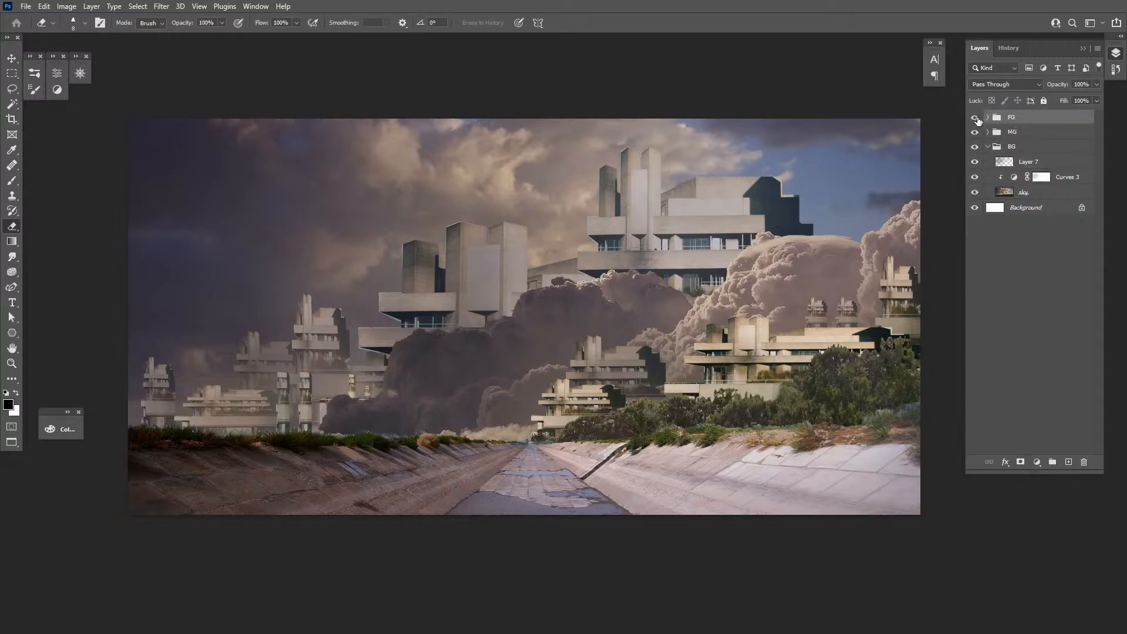
{"action": "left_click_drag", "start_coordinate": [974, 117], "coordinate": [974, 131]}
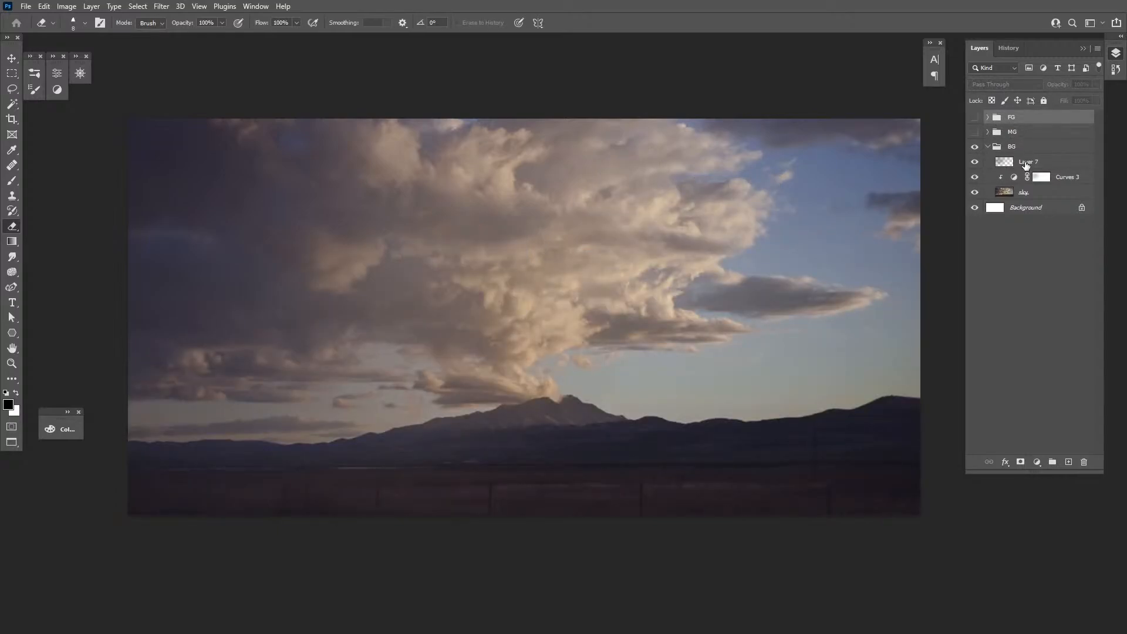
Merge Layer 7, Curves 3 and the sky layer in the BG group and name the merged layer BG
{"action": "left_click", "coordinate": [1025, 163]}
{"action": "left_click", "coordinate": [1044, 192], "text": "shift"}
{"action": "key", "text": "ctrl+e"}
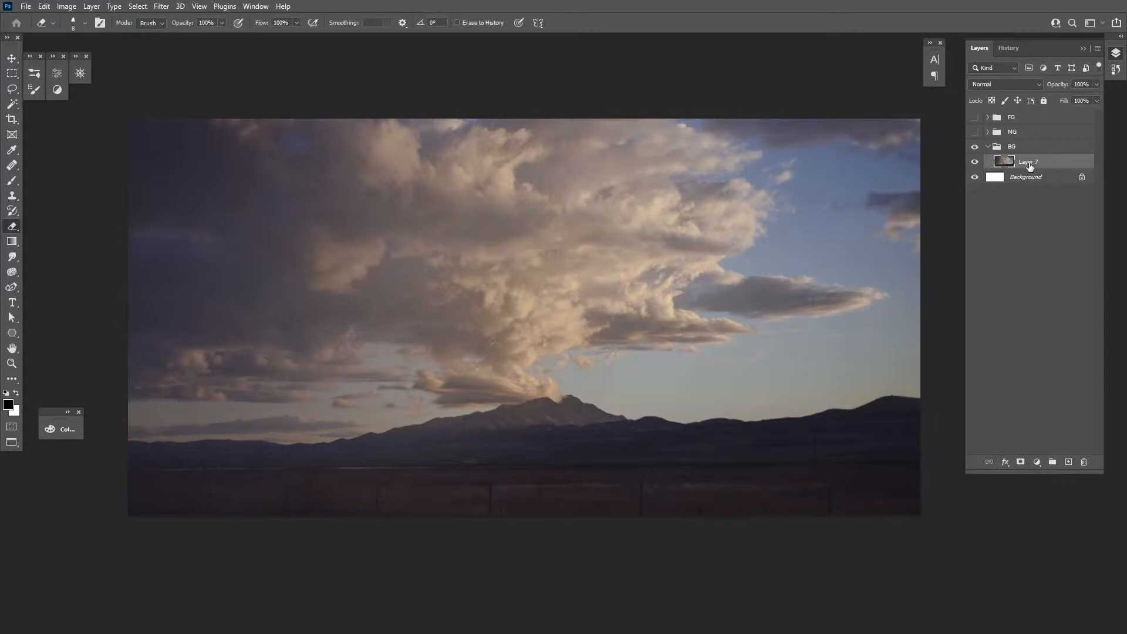
{"action": "left_click", "coordinate": [988, 147]}
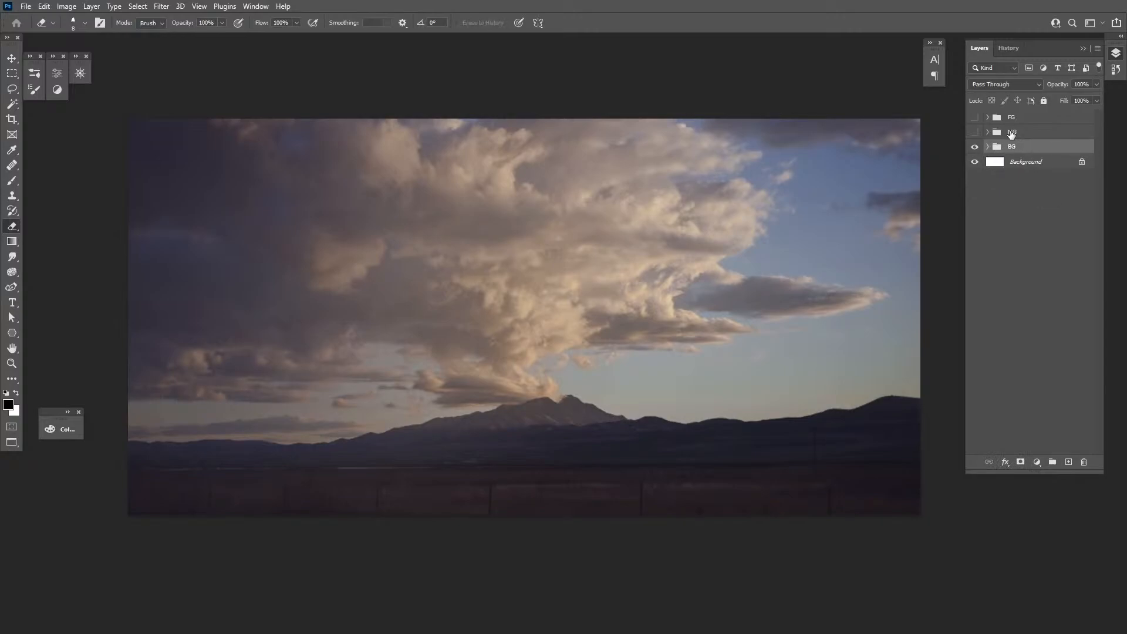
Expand the BG, MG and FG groups and make the MG and FG groups visible again
{"action": "left_click", "coordinate": [988, 147]}
{"action": "left_click", "coordinate": [988, 132]}
{"action": "left_click", "coordinate": [988, 117]}
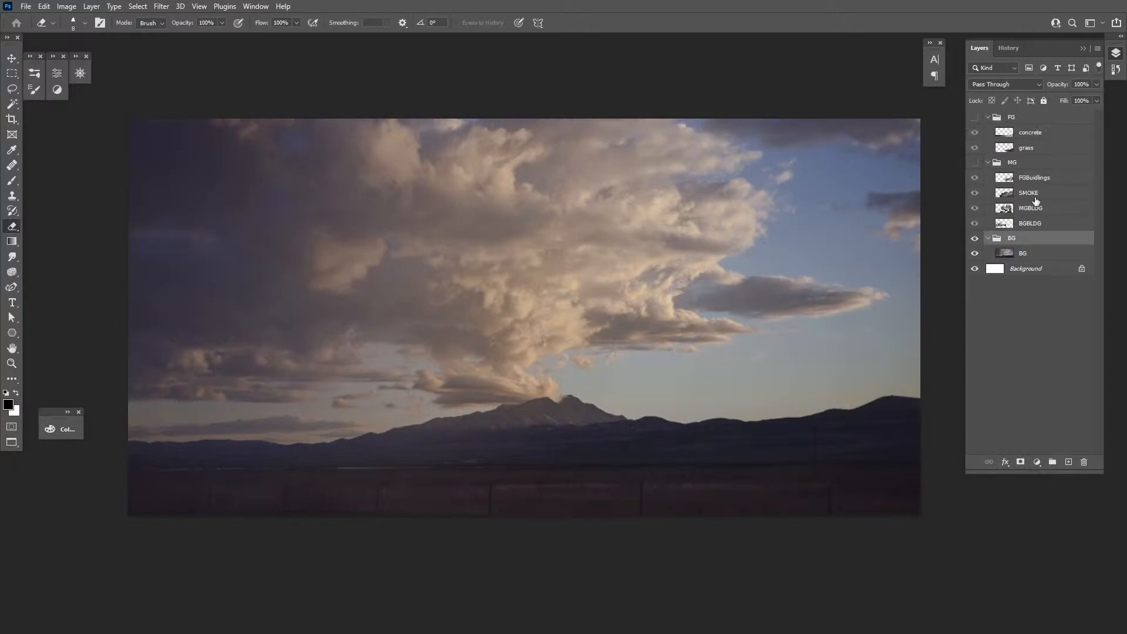
{"action": "left_click", "coordinate": [975, 163]}
{"action": "left_click", "coordinate": [974, 117]}
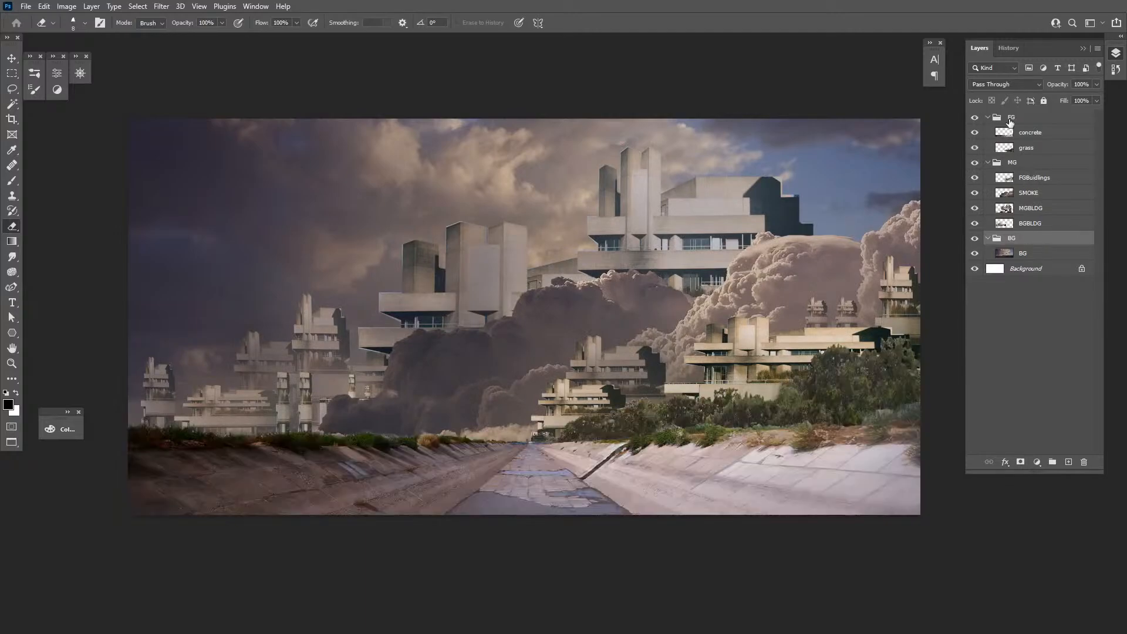
Toggle the concrete, grass, FGBuidlings, SMOKE and MGBLDG layers off and on to check what each contains
{"action": "left_click", "coordinate": [974, 132]}
{"action": "left_click", "coordinate": [975, 132]}
{"action": "left_click", "coordinate": [974, 147]}
{"action": "left_click", "coordinate": [974, 147]}
{"action": "left_click", "coordinate": [974, 179]}
{"action": "left_click", "coordinate": [974, 179]}
{"action": "left_click", "coordinate": [975, 193]}
{"action": "left_click", "coordinate": [974, 193]}
{"action": "left_click", "coordinate": [975, 209]}
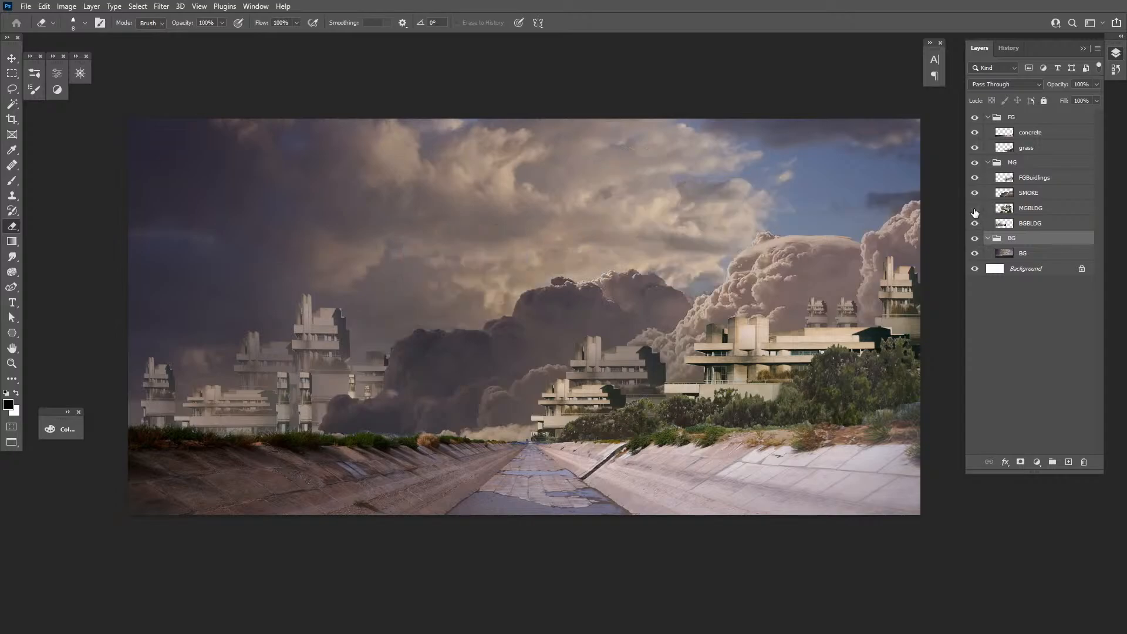
{"action": "left_click", "coordinate": [975, 208]}
{"action": "key", "text": "z"}
{"action": "left_click", "coordinate": [671, 332]}
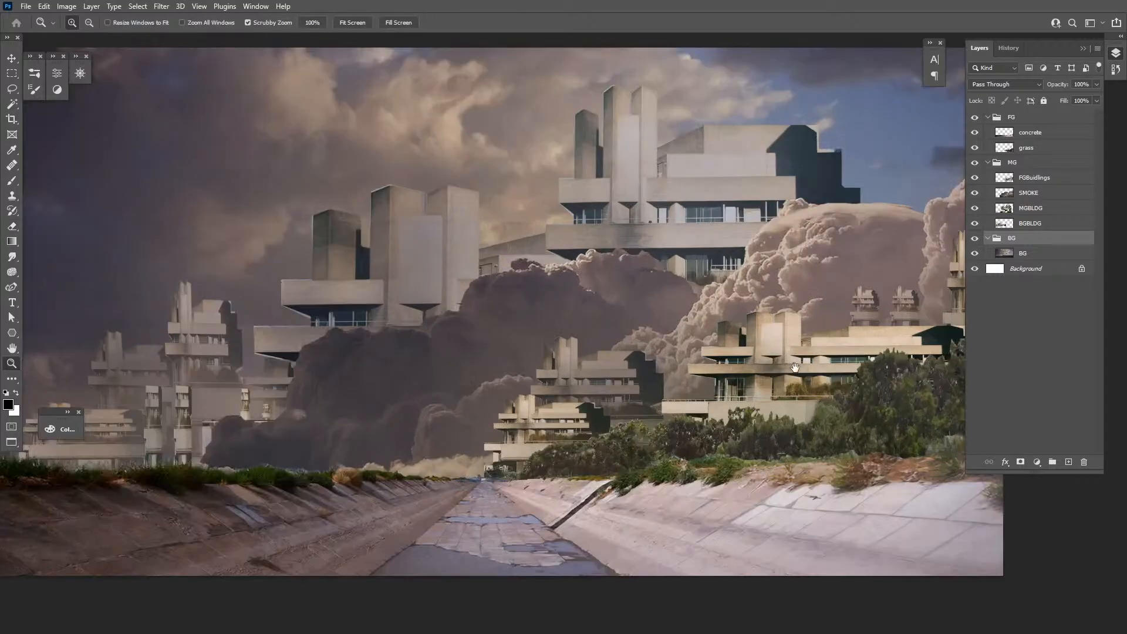
{"action": "left_click_drag", "start_coordinate": [848, 388], "coordinate": [735, 409]}
{"action": "left_click", "coordinate": [735, 409], "text": "alt"}
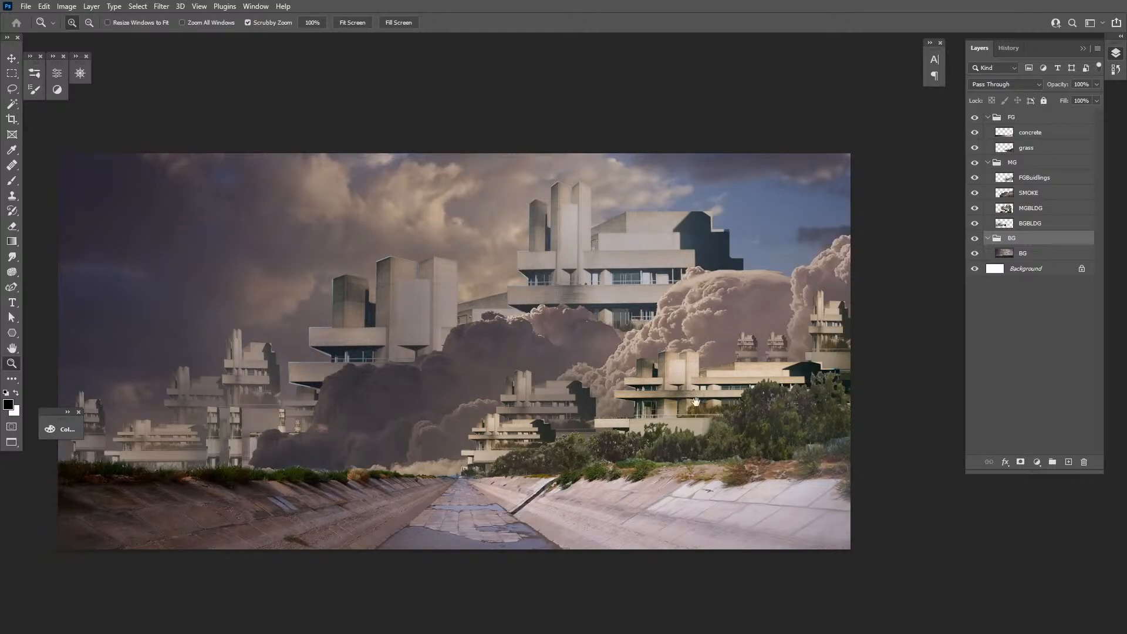
{"action": "left_click_drag", "start_coordinate": [695, 402], "coordinate": [734, 374]}
{"action": "key", "text": "b"}
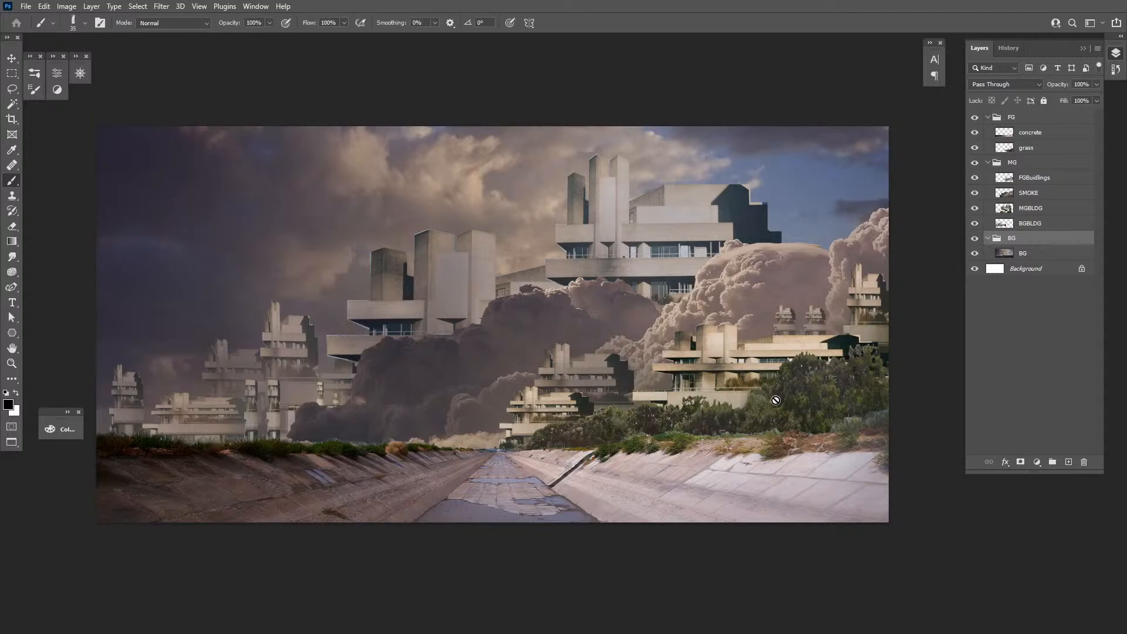
Copy a rectangular section of the upper building's sunlit wall from the MGBLDG layer onto a new layer
{"action": "left_click", "coordinate": [1026, 210]}
{"action": "key", "text": "v"}
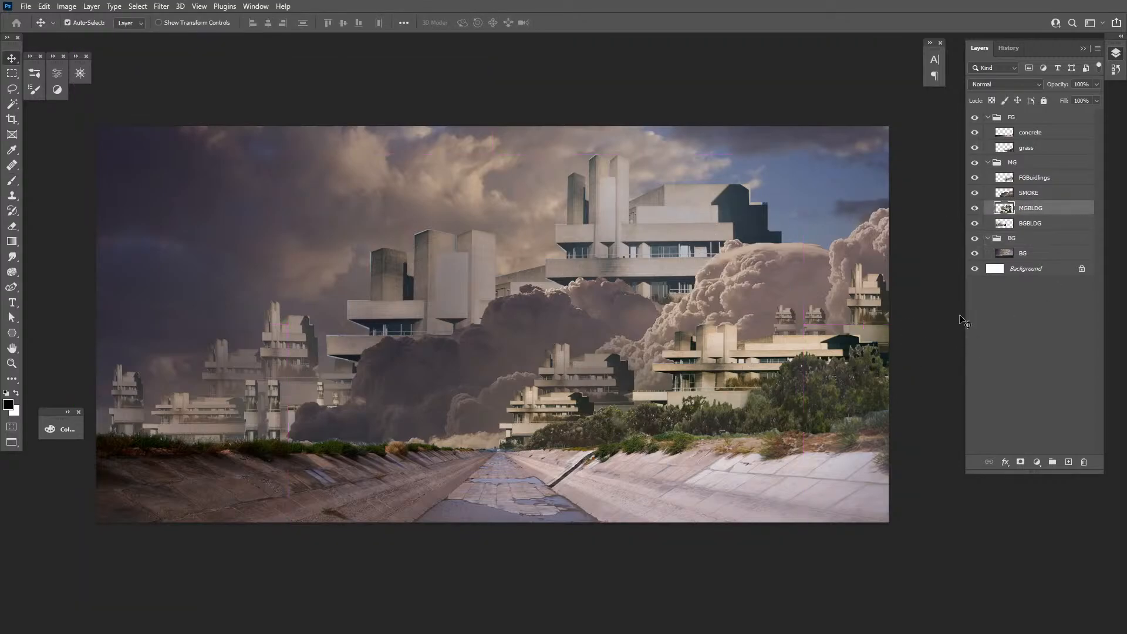
{"action": "left_click", "coordinate": [974, 208]}
{"action": "left_click", "coordinate": [974, 208]}
{"action": "key", "text": "z"}
{"action": "left_click", "coordinate": [744, 204]}
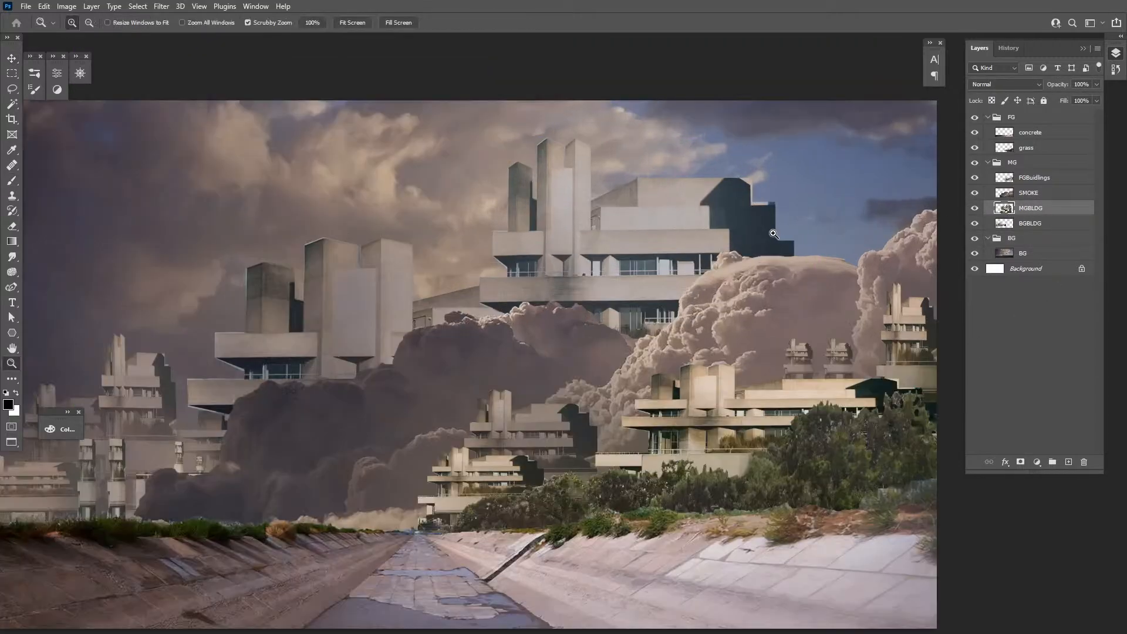
{"action": "left_click_drag", "start_coordinate": [759, 219], "coordinate": [736, 284]}
{"action": "left_click", "coordinate": [737, 285]}
{"action": "key", "text": "m"}
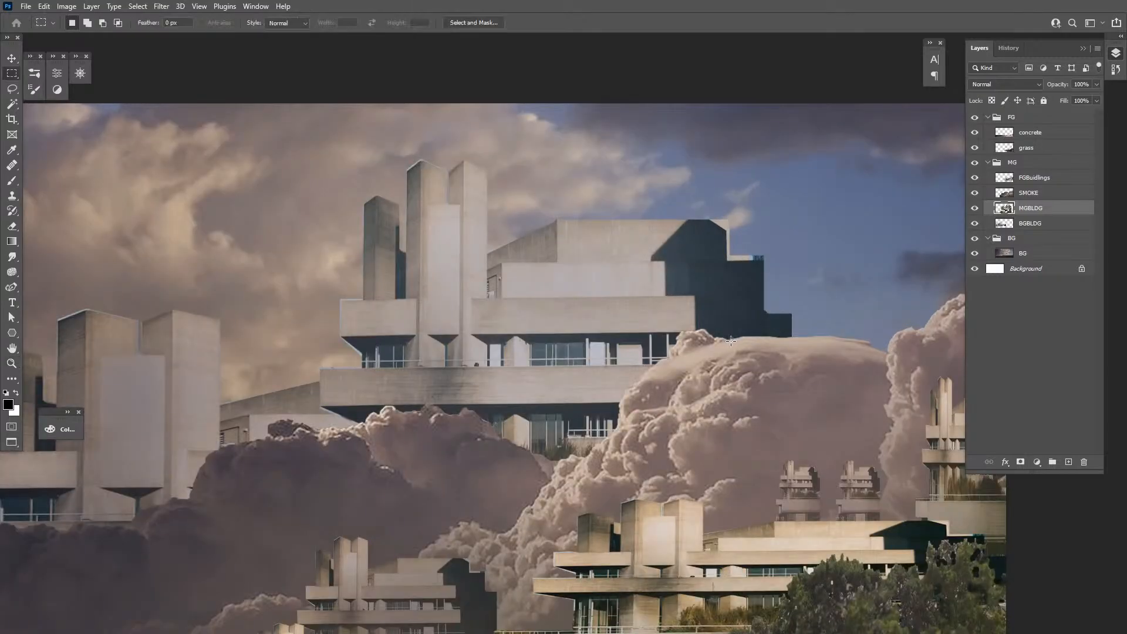
{"action": "left_click_drag", "start_coordinate": [560, 200], "coordinate": [653, 409]}
{"action": "key", "text": "ctrl+j"}
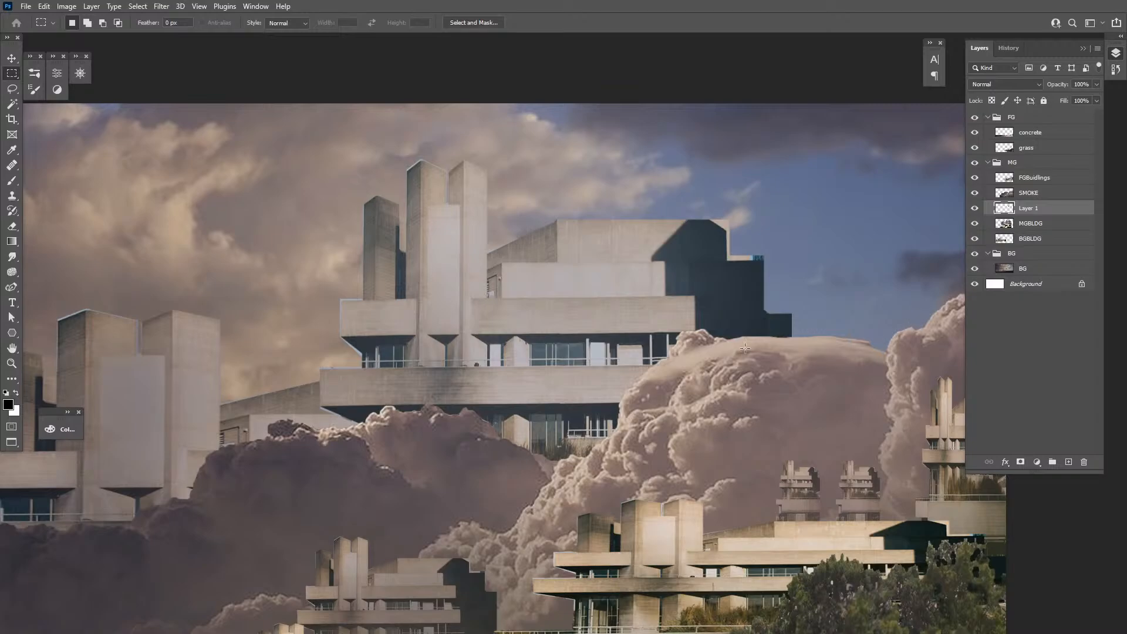
Fit the copied wall section over the shadowed end of the upper building and merge it into the MGBLDG layer
{"action": "key", "text": "v"}
{"action": "left_click_drag", "start_coordinate": [672, 336], "coordinate": [804, 339]}
{"action": "key", "text": "ctrl+t"}
{"action": "left_click_drag", "start_coordinate": [701, 313], "coordinate": [707, 315]}
{"action": "key", "text": "Return"}
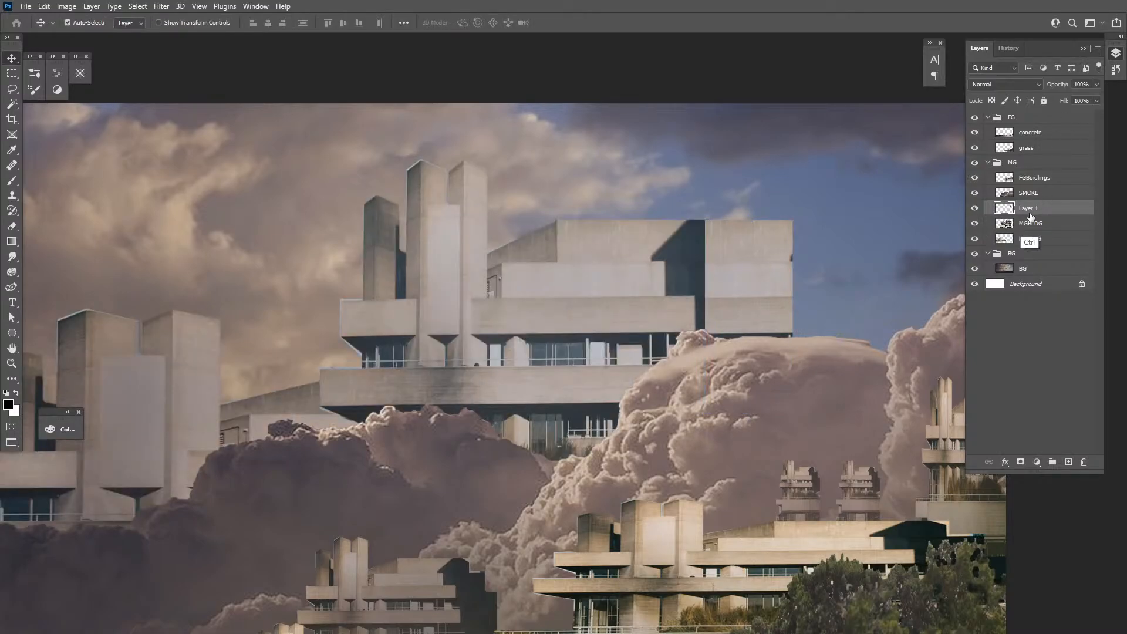
{"action": "key", "text": "ctrl+e"}
Examine the extended building and the rest of the composition at different magnifications
{"action": "left_click_drag", "start_coordinate": [628, 384], "coordinate": [749, 337]}
{"action": "key", "text": "z"}
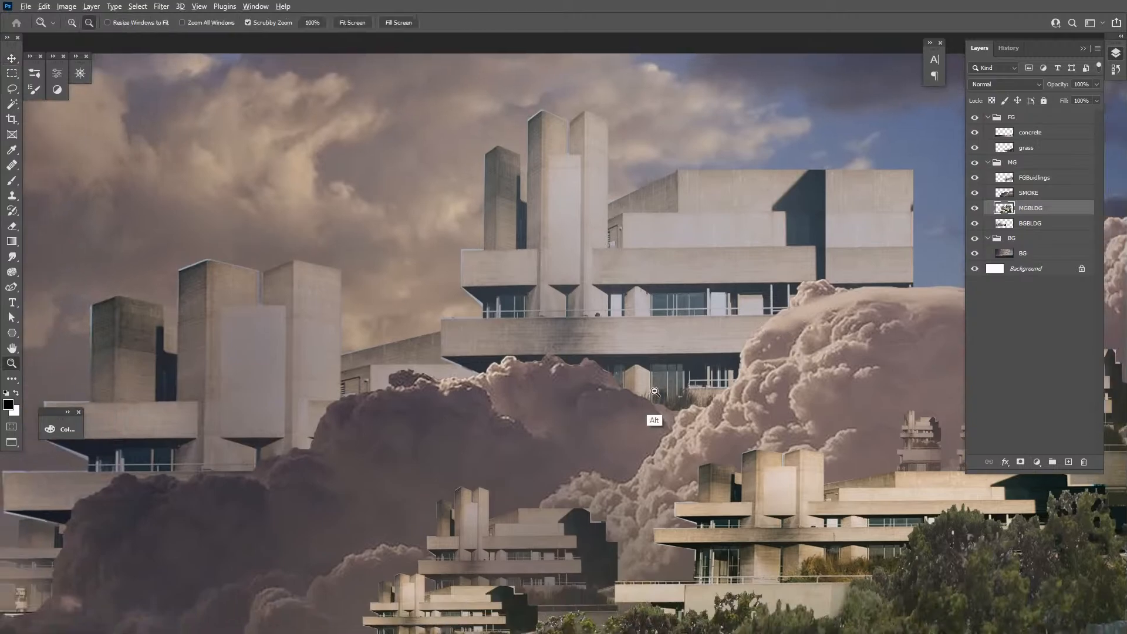
{"action": "left_click", "coordinate": [656, 421], "text": "alt"}
{"action": "left_click_drag", "start_coordinate": [417, 465], "coordinate": [623, 443]}
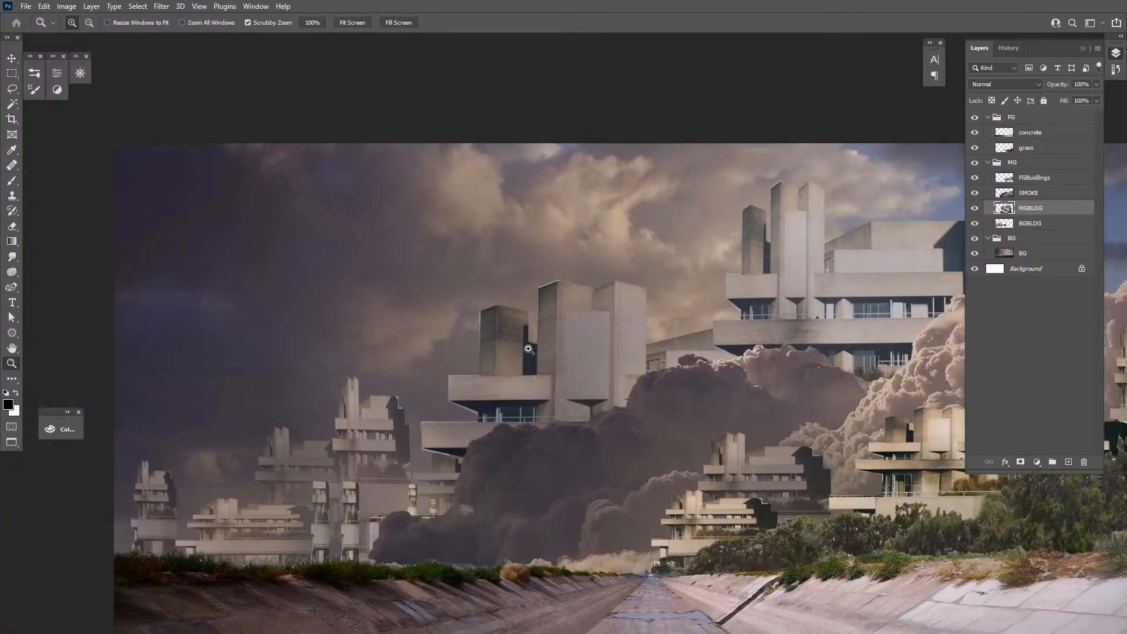
{"action": "left_click_drag", "start_coordinate": [549, 436], "coordinate": [633, 434]}
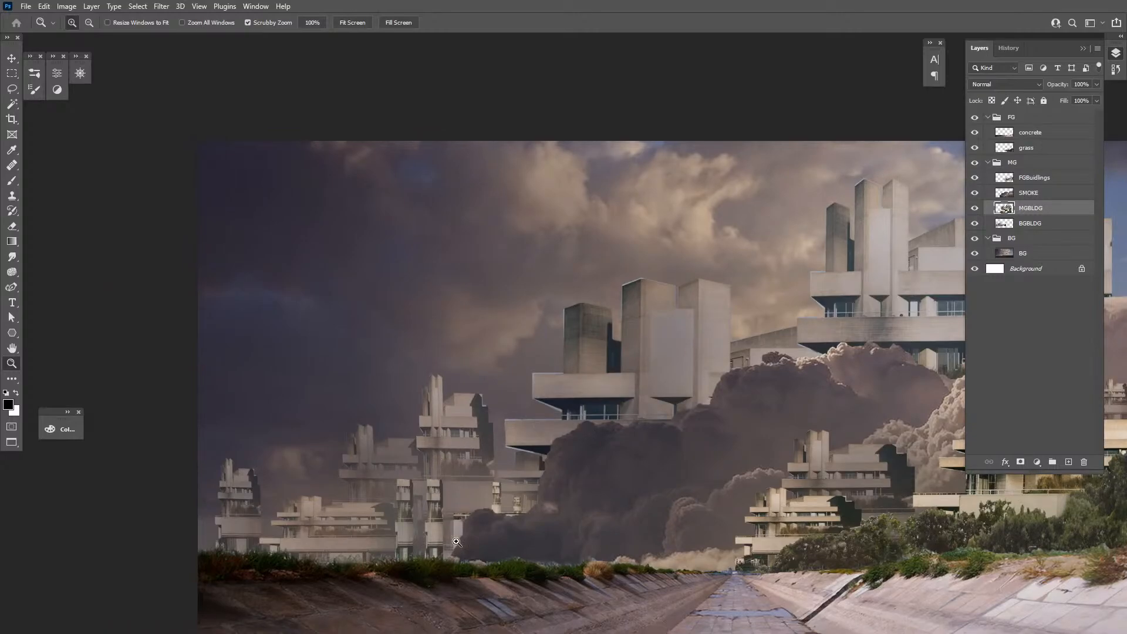
{"action": "left_click", "coordinate": [649, 479], "text": "alt"}
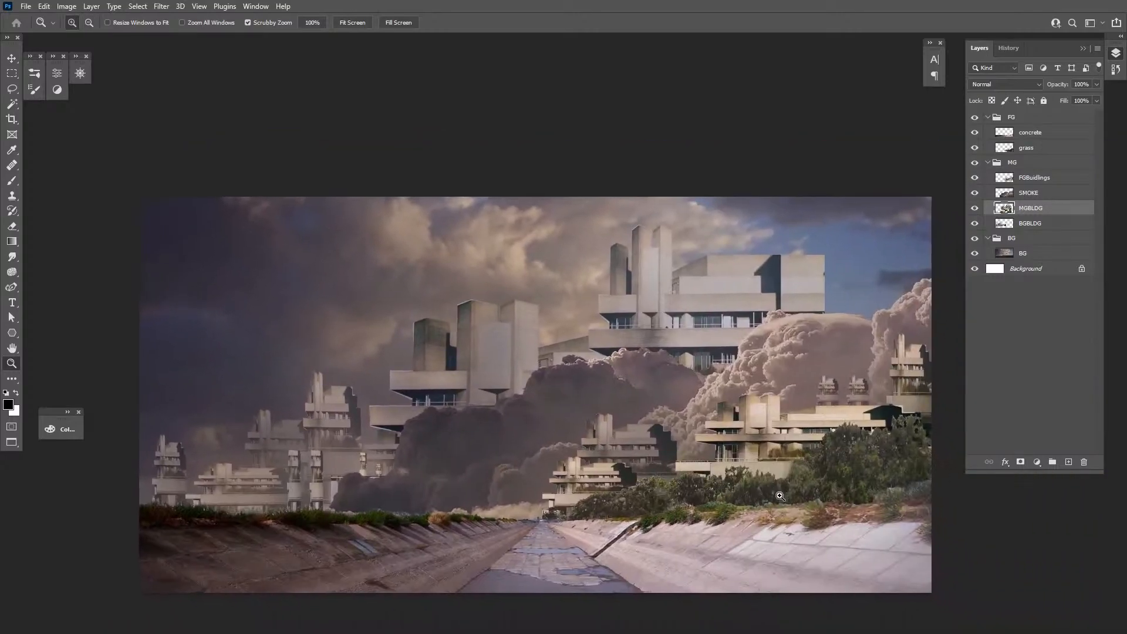
{"action": "left_click_drag", "start_coordinate": [794, 358], "coordinate": [750, 345]}
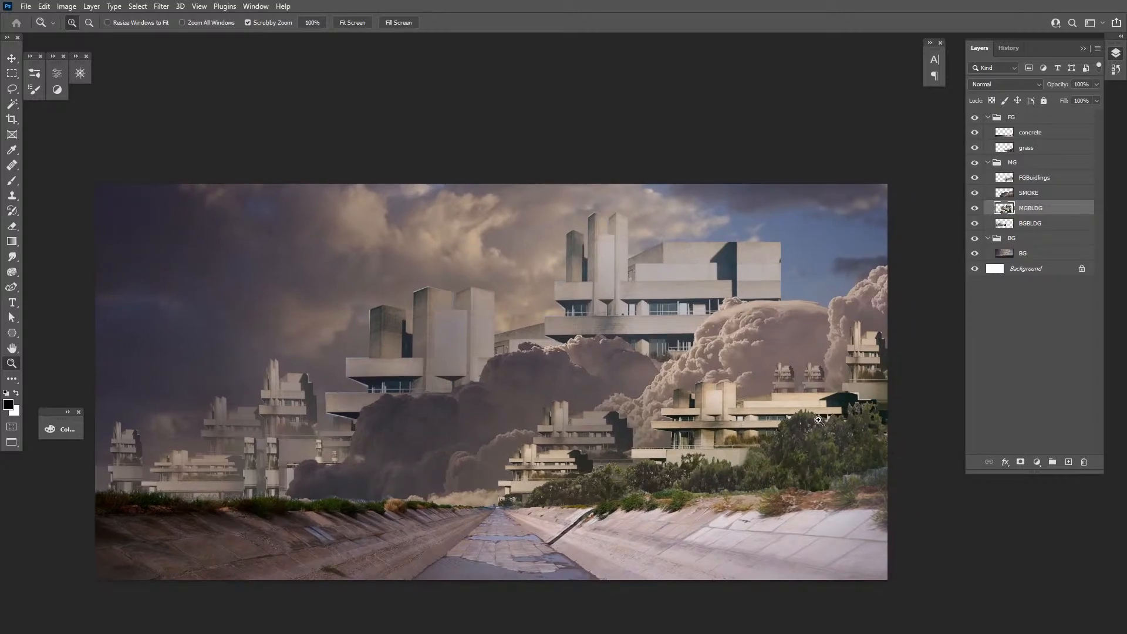
Make the FGBuidlings layer active and toggle it off and on to check what it contains
{"action": "key", "text": "v"}
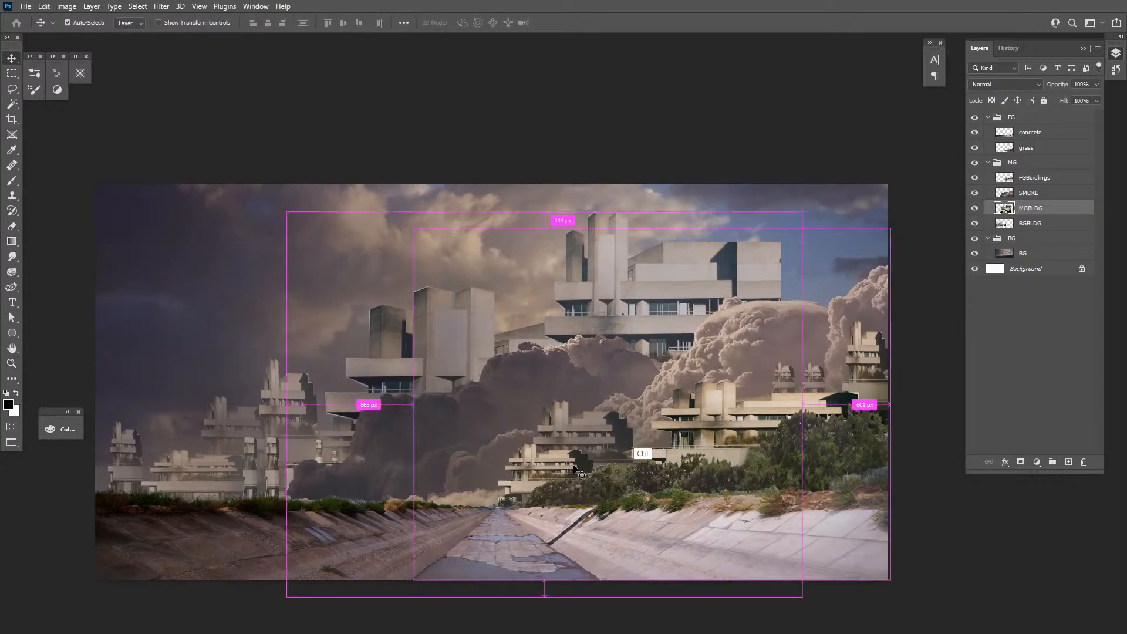
{"action": "left_click", "coordinate": [638, 452]}
{"action": "left_click", "coordinate": [974, 178]}
{"action": "left_click", "coordinate": [975, 178]}
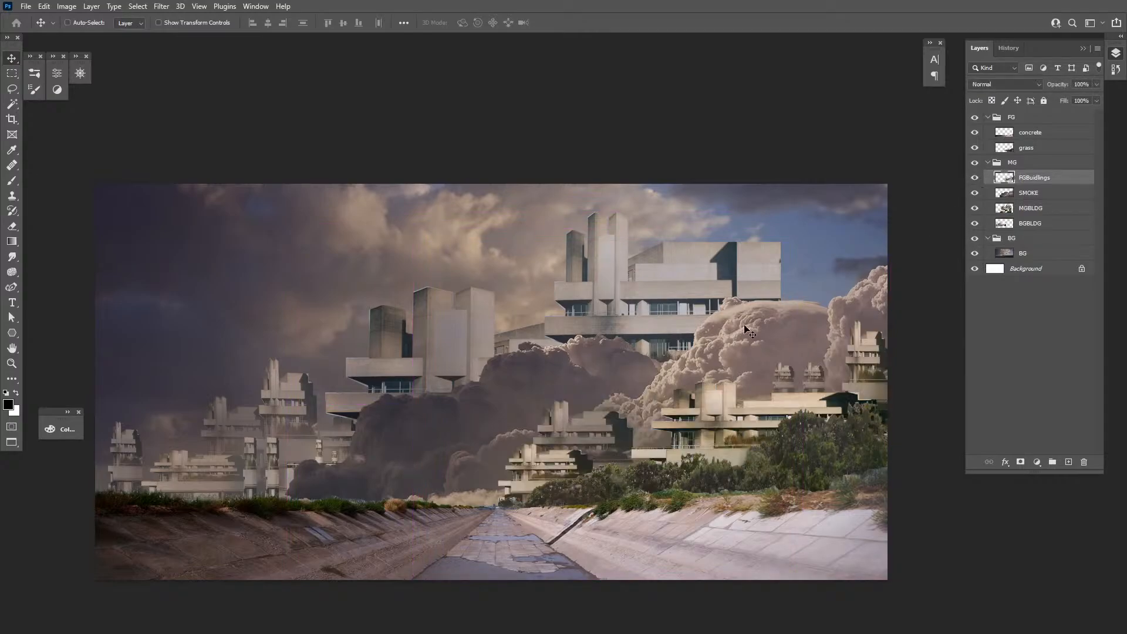
{"action": "key", "text": "z"}
{"action": "left_click", "coordinate": [590, 486]}
{"action": "left_click", "coordinate": [590, 487]}
{"action": "left_click", "coordinate": [589, 487]}
{"action": "key", "text": "l"}
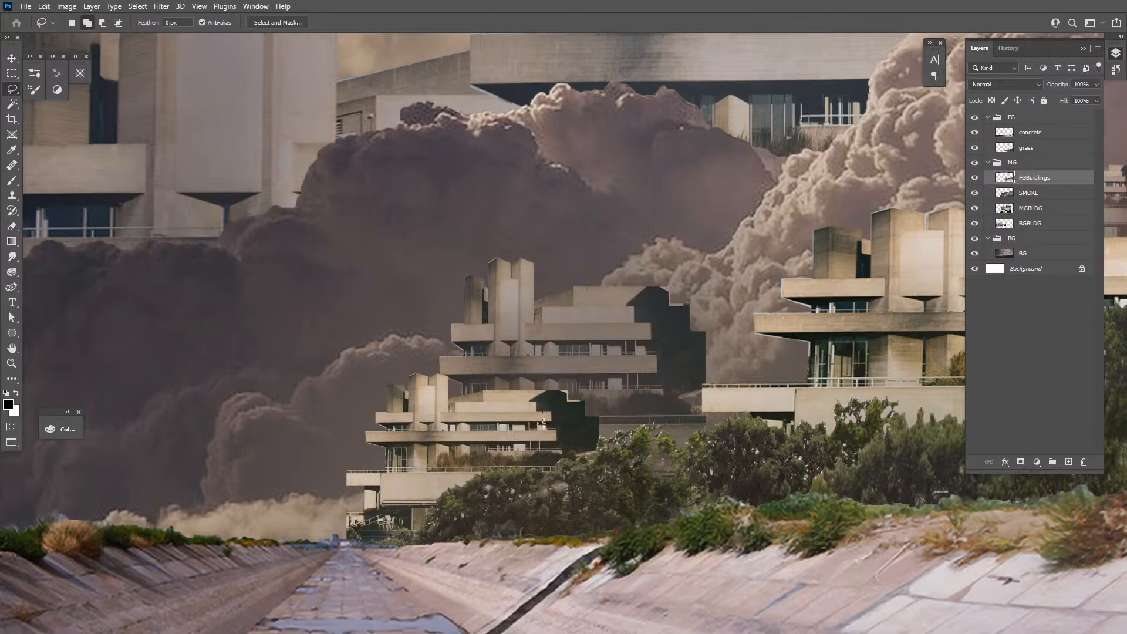
{"action": "mouse_move", "coordinate": [550, 458]}
{"action": "left_mouse_down"}
{"action": "mouse_move", "coordinate": [587, 446]}
{"action": "mouse_move", "coordinate": [543, 412]}
{"action": "left_mouse_up"}
{"action": "key", "text": "b"}
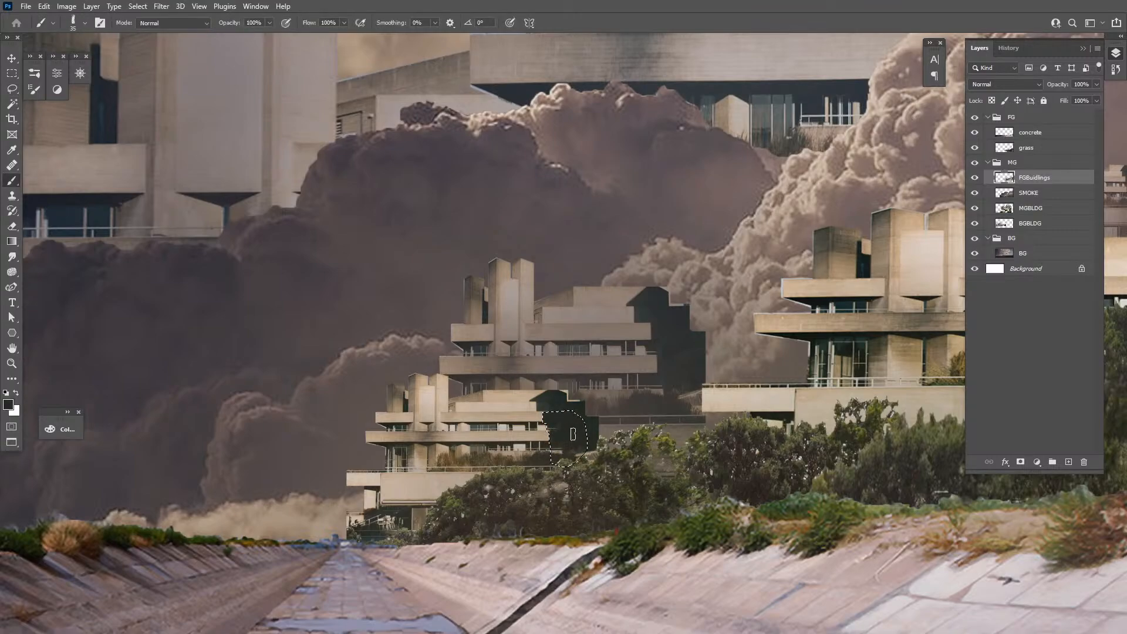
{"action": "key", "text": "ctrl+d"}
Copy a rectangular section of the small hazy building's lit floors, behind the bushes, from the FGBuidlings layer onto a new layer
{"action": "left_click_drag", "start_coordinate": [685, 465], "coordinate": [533, 503]}
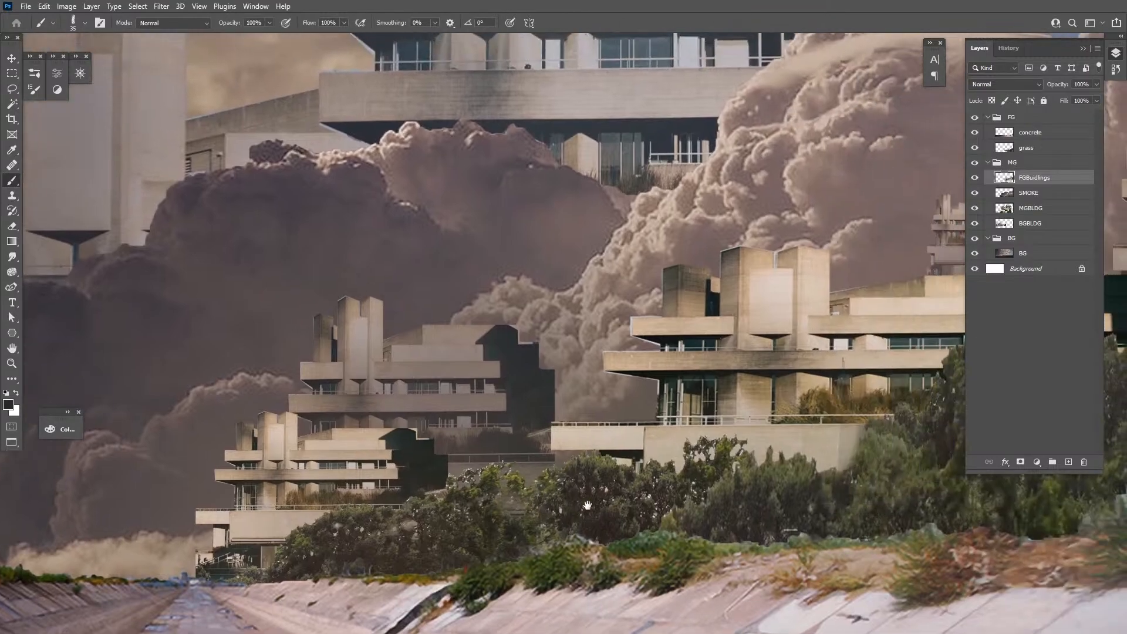
{"action": "left_click_drag", "start_coordinate": [534, 436], "coordinate": [571, 459]}
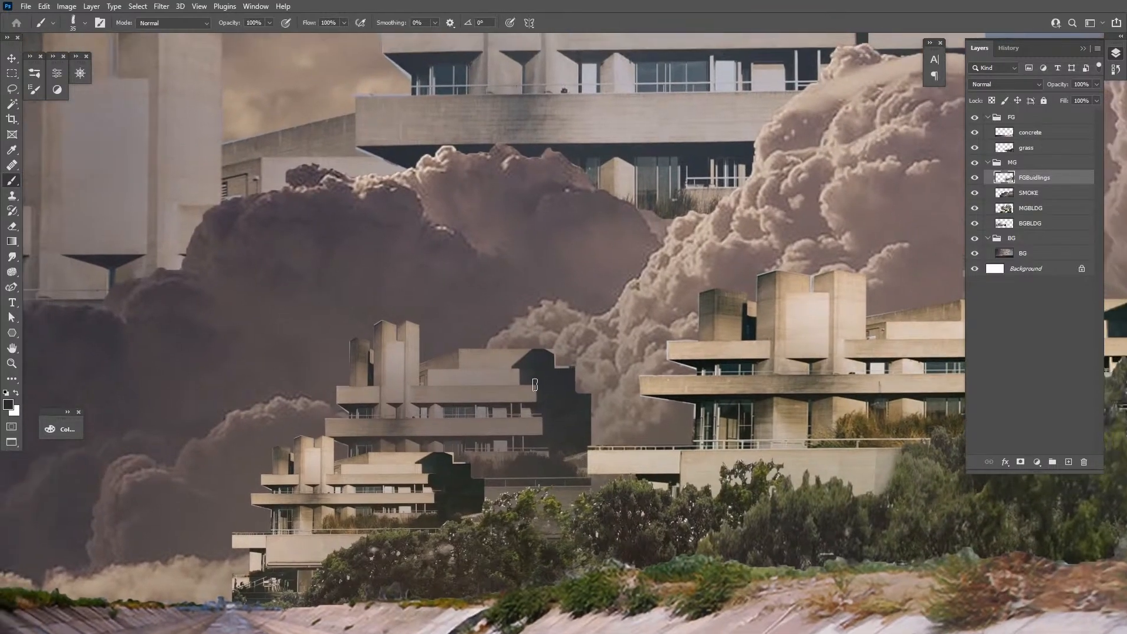
{"action": "key", "text": "m"}
{"action": "left_click_drag", "start_coordinate": [477, 342], "coordinate": [510, 451]}
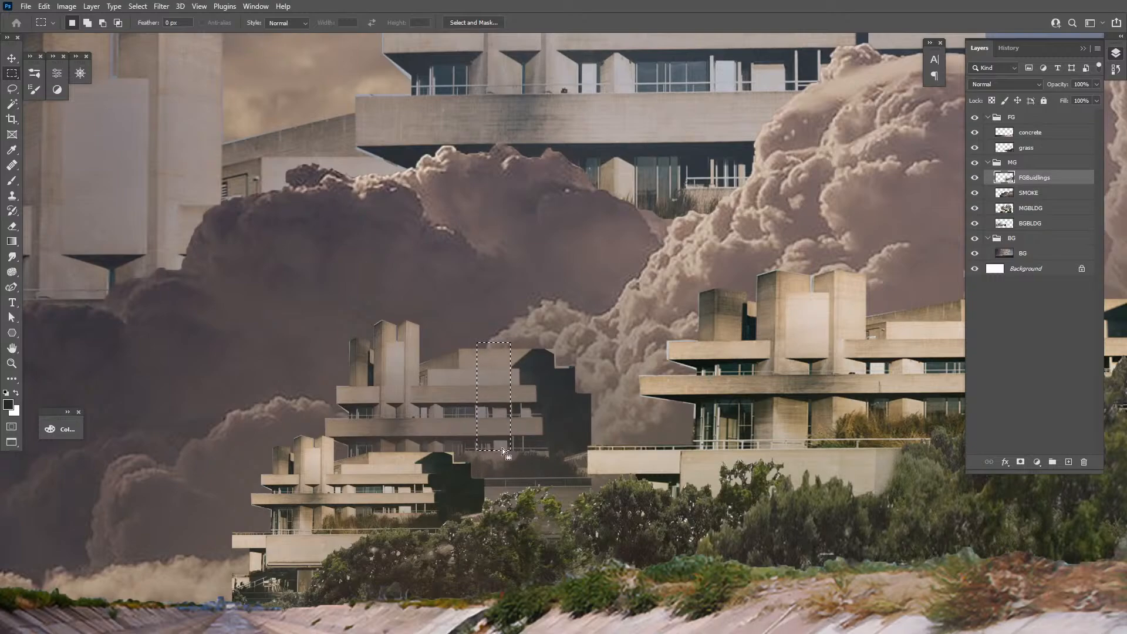
{"action": "key", "text": "ctrl+j"}
Widen the copied floor section to about 194% and fit it over the shadowed end of the hazy building
{"action": "key", "text": "ctrl+t"}
{"action": "left_click_drag", "start_coordinate": [511, 396], "coordinate": [537, 396]}
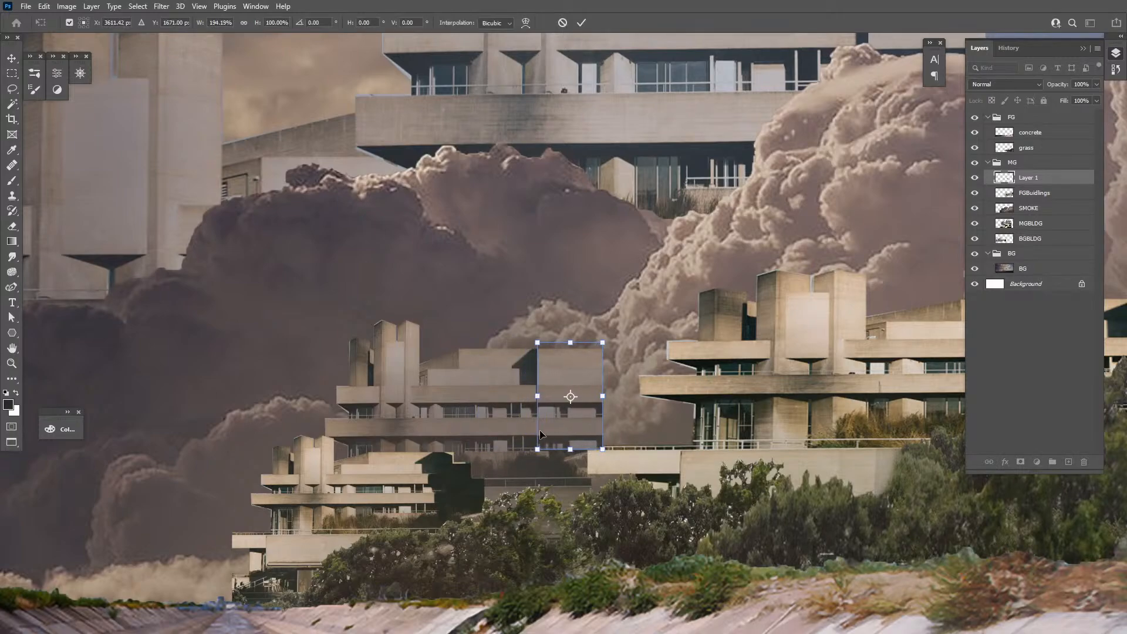
{"action": "key", "text": "Return"}
Erase the copied section's outer edge and seam, merge it into the FGBuidlings layer, and check that layer's visibility
{"action": "key", "text": "e"}
{"action": "mouse_move", "coordinate": [599, 347]}
{"action": "left_mouse_down"}
{"action": "mouse_move", "coordinate": [607, 468]}
{"action": "mouse_move", "coordinate": [595, 463]}
{"action": "left_mouse_up"}
{"action": "mouse_move", "coordinate": [603, 346]}
{"action": "left_mouse_down"}
{"action": "mouse_move", "coordinate": [609, 450]}
{"action": "mouse_move", "coordinate": [604, 350]}
{"action": "left_mouse_up"}
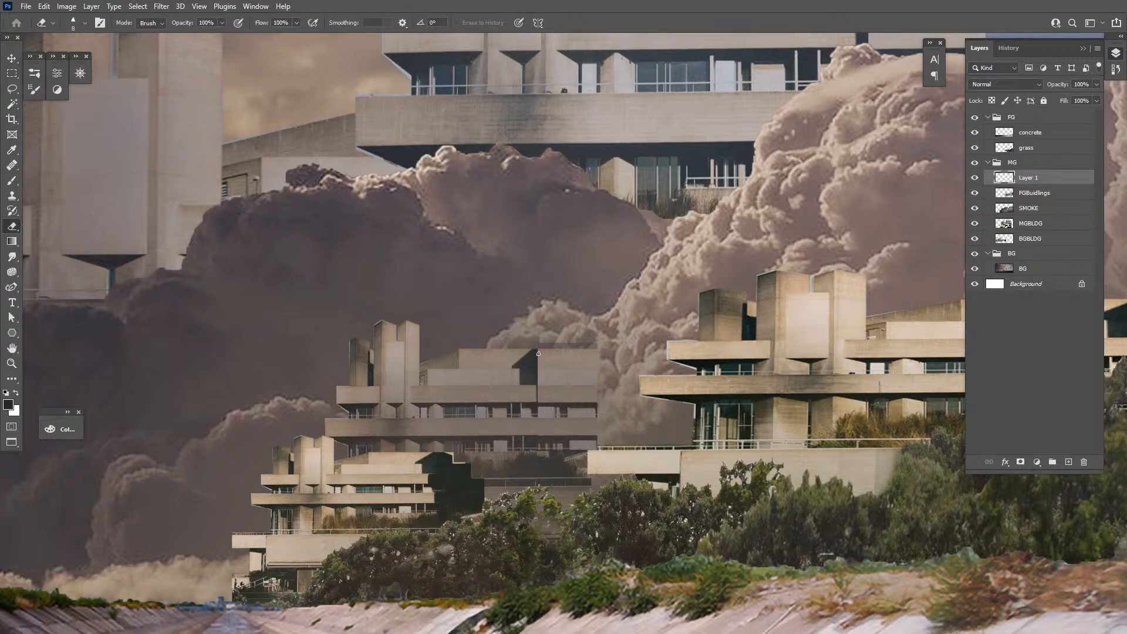
{"action": "left_click_drag", "start_coordinate": [538, 351], "coordinate": [535, 475]}
{"action": "left_click", "coordinate": [976, 178]}
{"action": "left_click", "coordinate": [976, 178]}
{"action": "key", "text": "ctrl+e"}
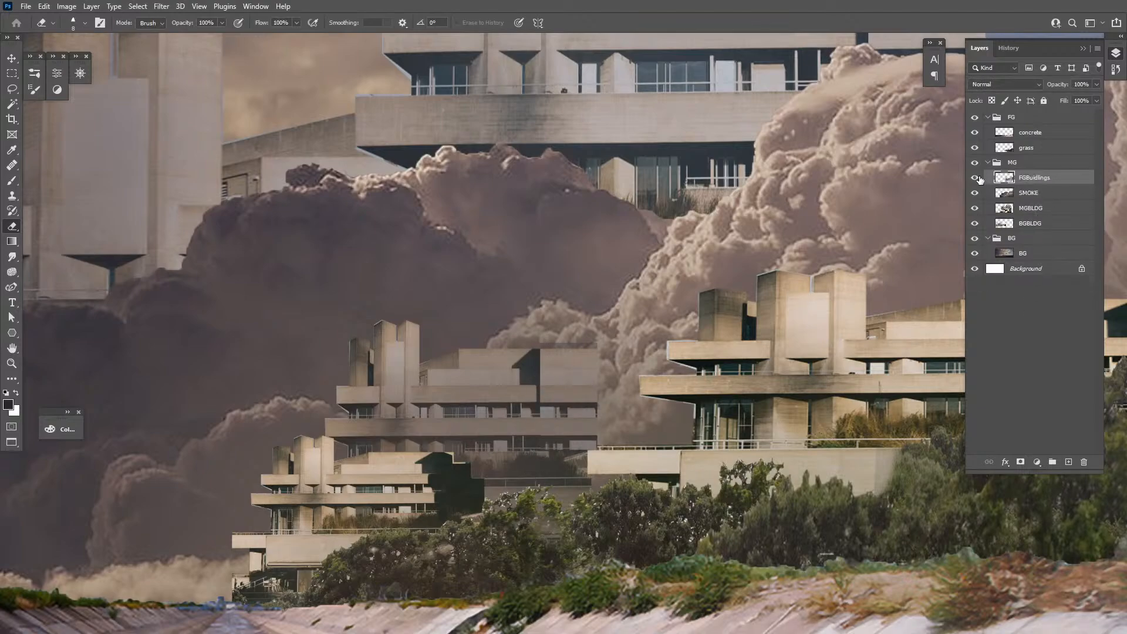
{"action": "left_click", "coordinate": [977, 178]}
{"action": "left_click", "coordinate": [977, 178]}
Copy a rectangular section of the lower small building's lit floors from the FGBuidlings layer onto a new layer
{"action": "left_click_drag", "start_coordinate": [554, 422], "coordinate": [644, 355]}
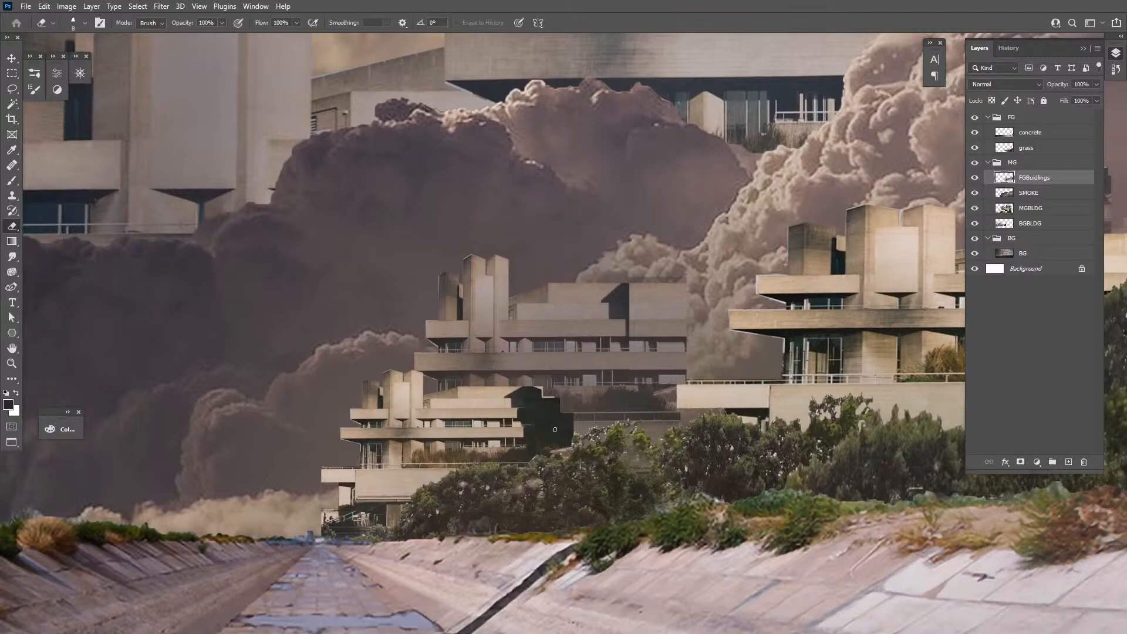
{"action": "key", "text": "m"}
{"action": "left_click_drag", "start_coordinate": [468, 390], "coordinate": [499, 461]}
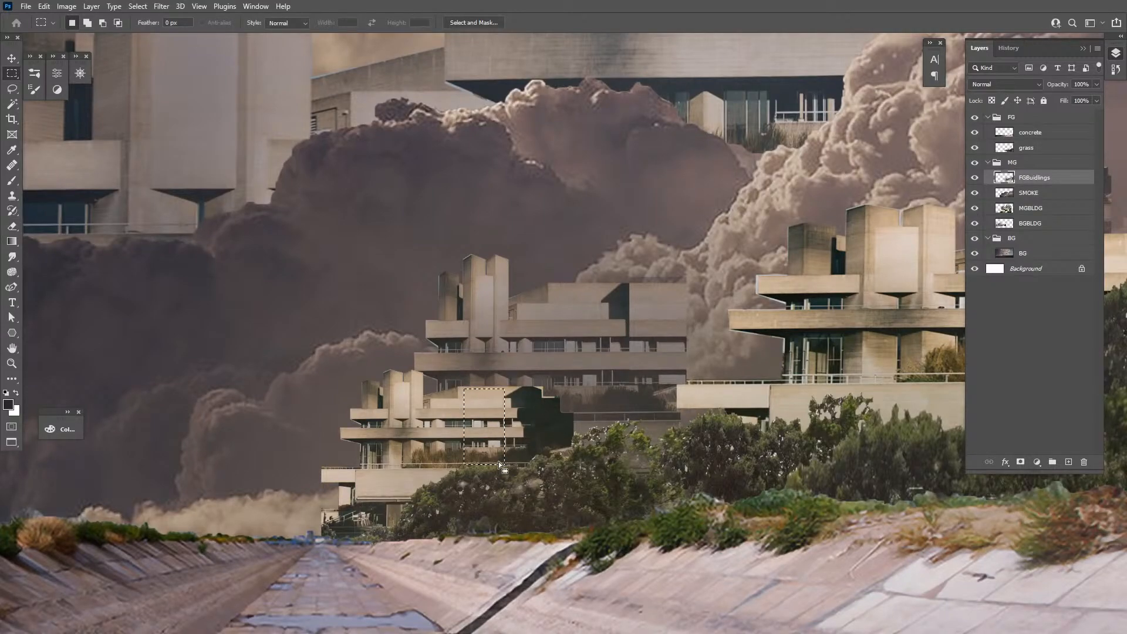
{"action": "key", "text": "ctrl+j"}
Cover the lower building's shadowed end with the copied floors and a duplicate of them, and merge both into the FGBuidlings layer
{"action": "key", "text": "v"}
{"action": "left_click_drag", "start_coordinate": [550, 433], "coordinate": [619, 435]}
{"action": "key", "text": "ctrl"}
{"action": "key", "text": "alt"}
{"action": "key", "text": "ctrl+z"}
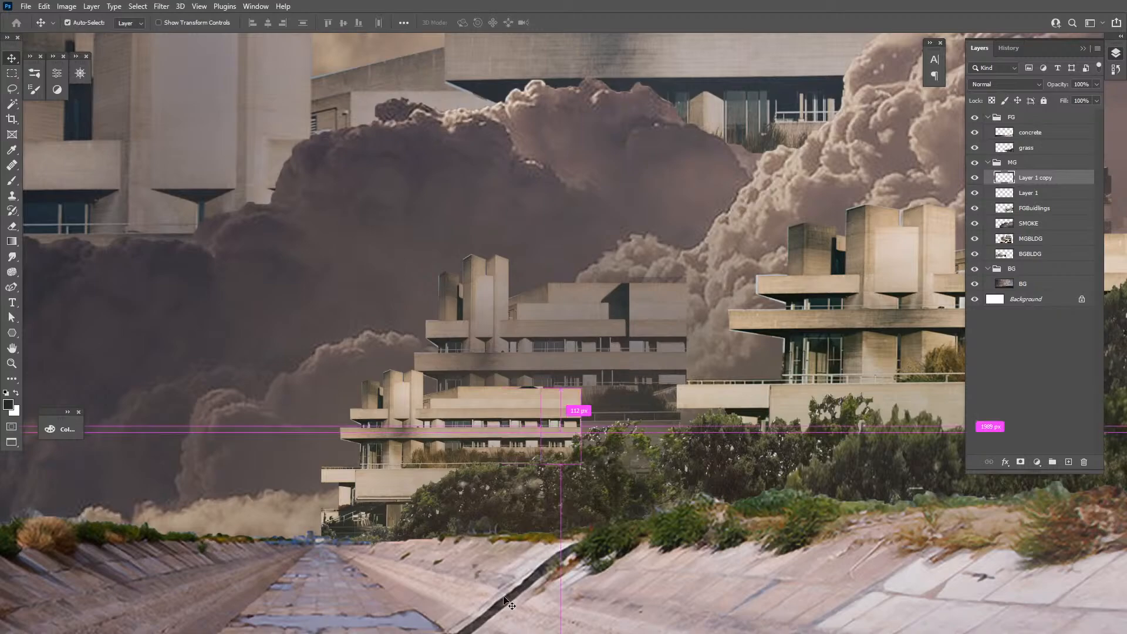
{"action": "key", "text": "ctrl+e"}
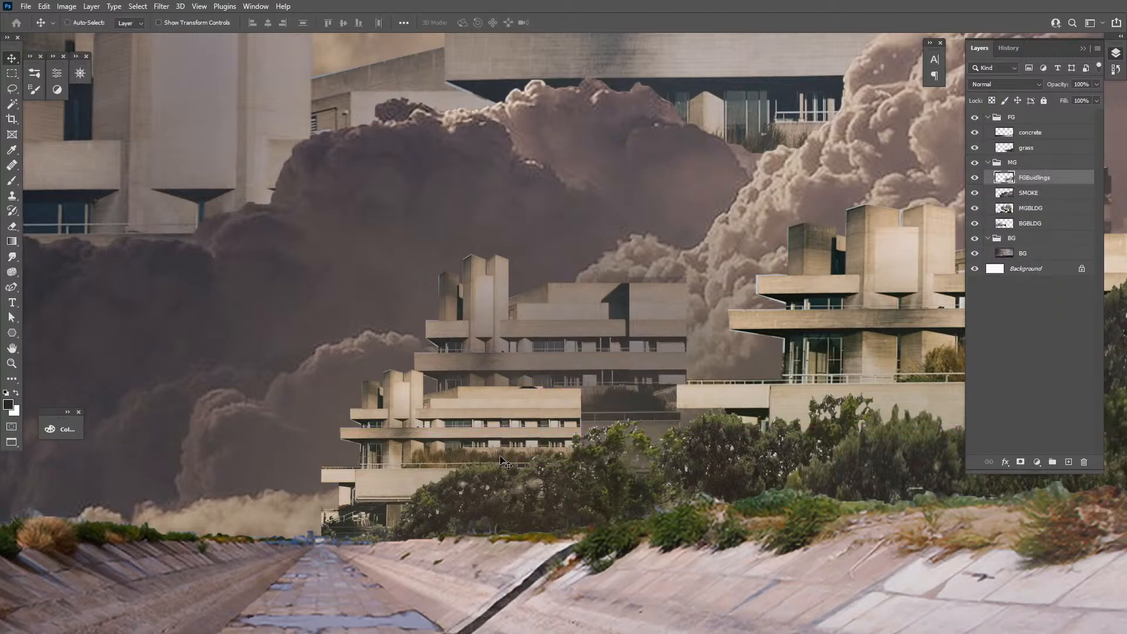
Copy the lower building's tower section onto a new layer and place it at the building's opposite end
{"action": "key", "text": "m"}
{"action": "left_click_drag", "start_coordinate": [370, 360], "coordinate": [423, 470]}
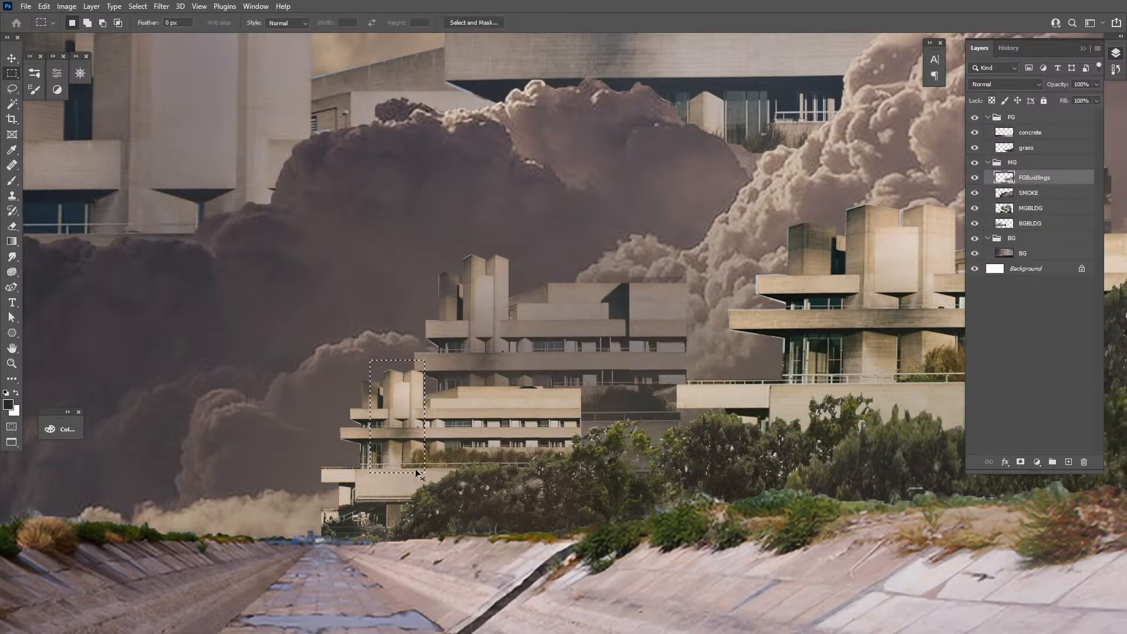
{"action": "key", "text": "ctrl+j"}
{"action": "key", "text": "v"}
{"action": "left_click_drag", "start_coordinate": [496, 455], "coordinate": [699, 441]}
Merge the copied tower into the FGBuidlings layer and review the whole composition
{"action": "key", "text": "z"}
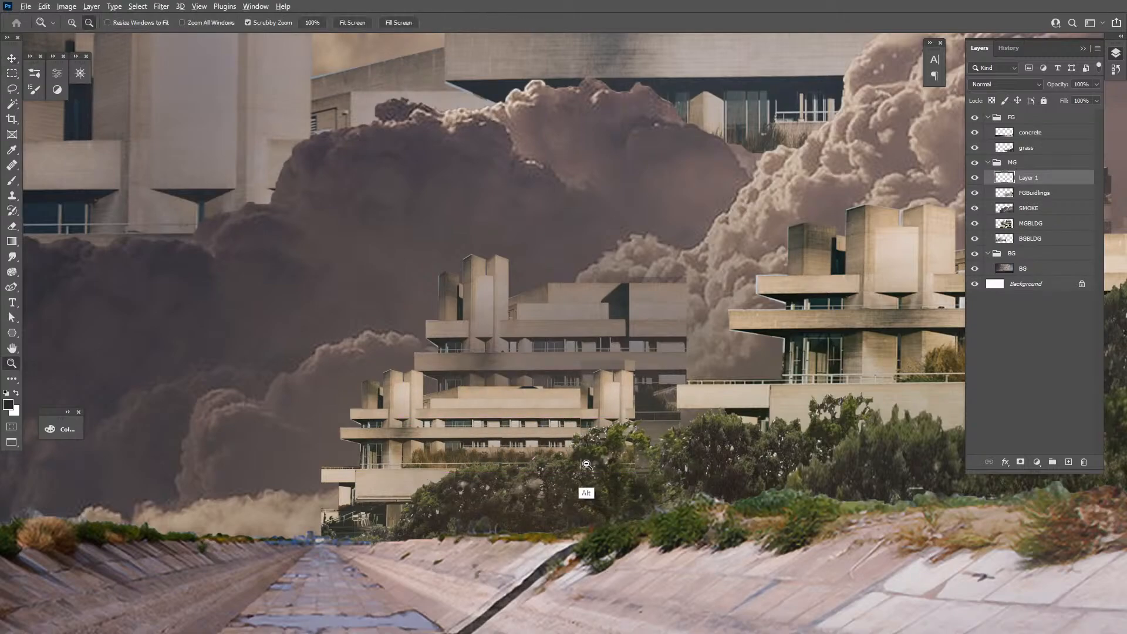
{"action": "key", "text": "ctrl+0"}
{"action": "key", "text": "ctrl+z"}
{"action": "key", "text": "ctrl+z"}
{"action": "key", "text": "ctrl+z"}
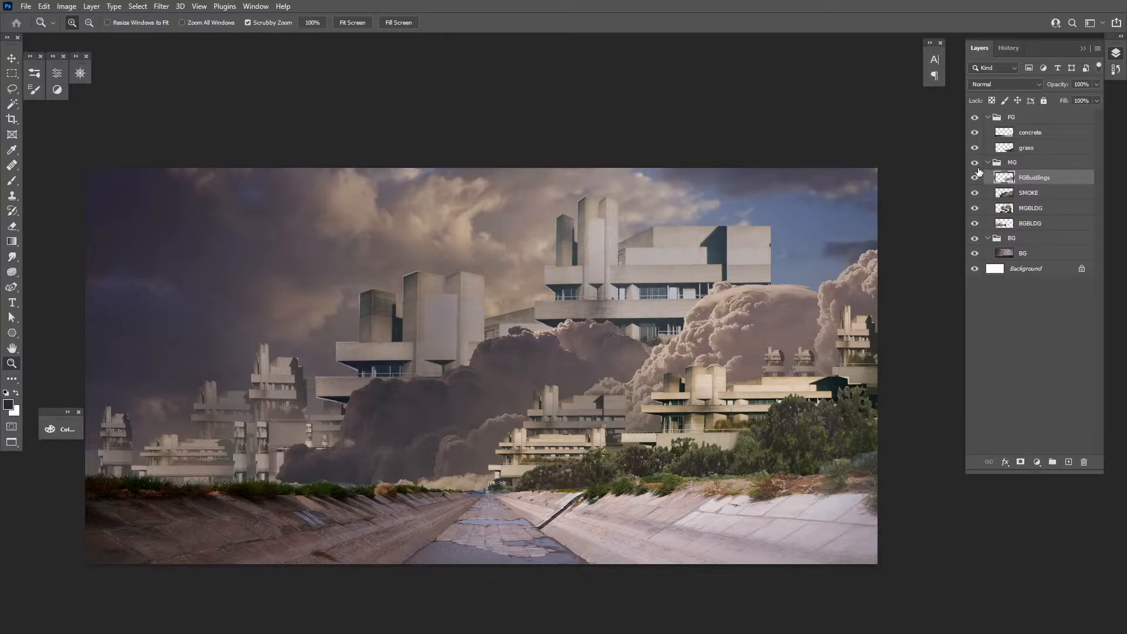
{"action": "left_click_drag", "start_coordinate": [783, 405], "coordinate": [714, 407]}
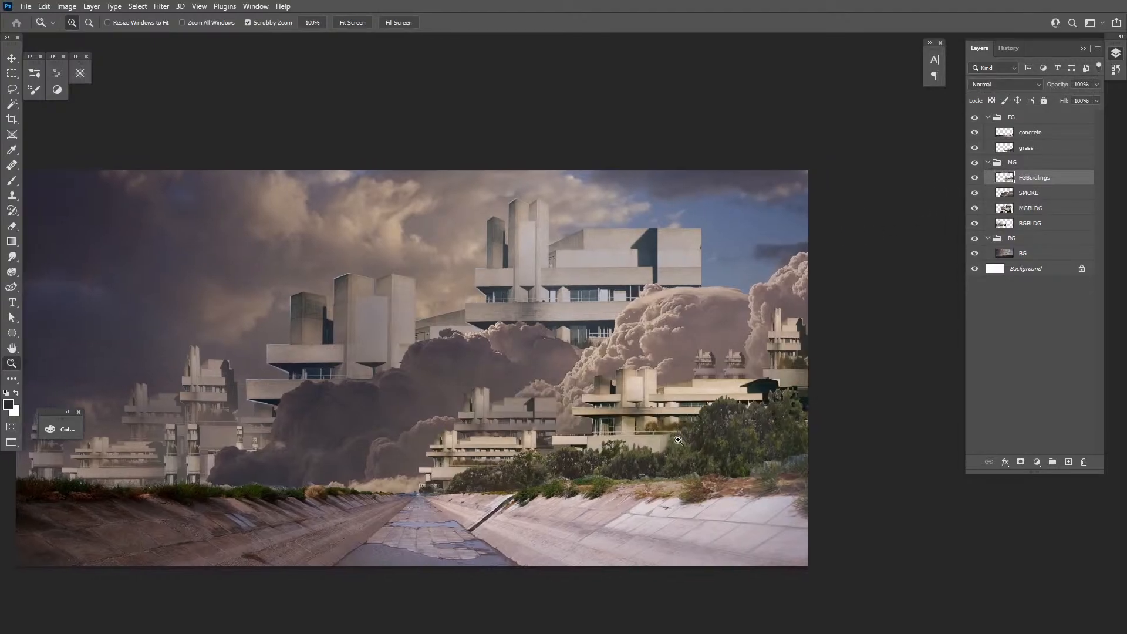
{"action": "left_click_drag", "start_coordinate": [562, 368], "coordinate": [594, 382]}
{"action": "key", "text": "v"}
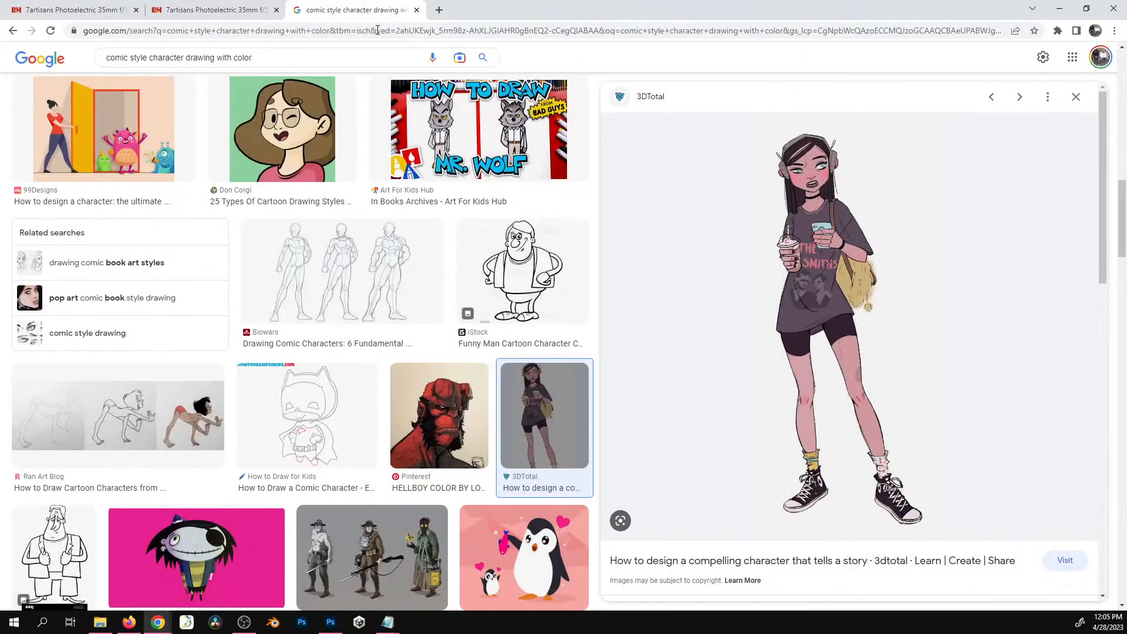
Open Google Images in the browser and search for "god rays" reference pictures
{"action": "left_click", "coordinate": [371, 30]}
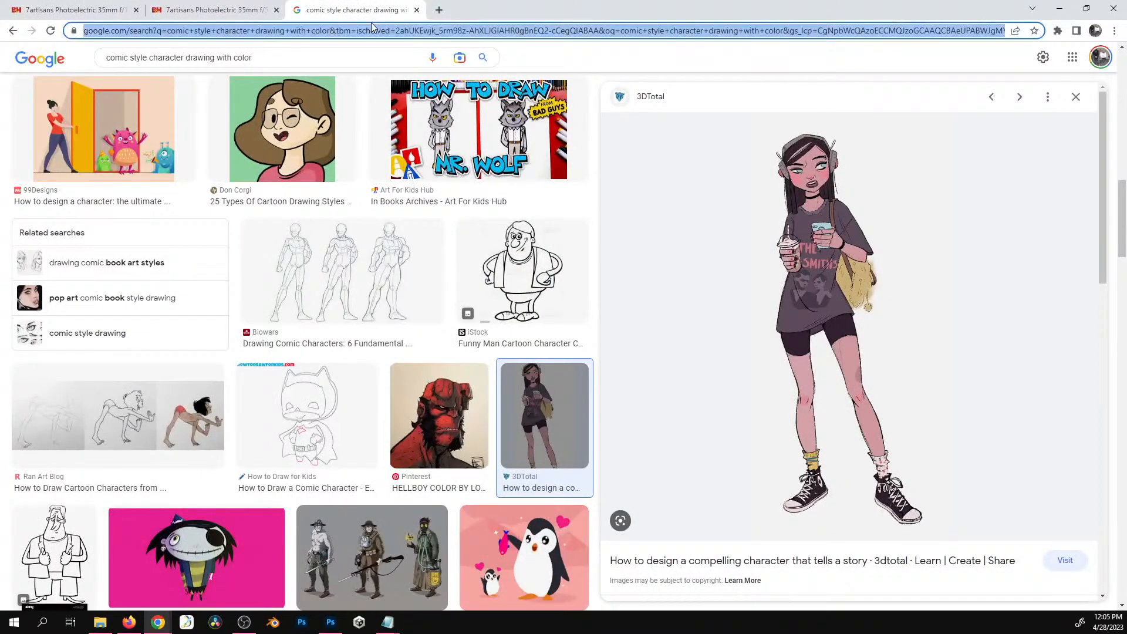
{"action": "type", "text": "images"}
{"action": "key", "text": "Return"}
{"action": "type", "text": "god r"}
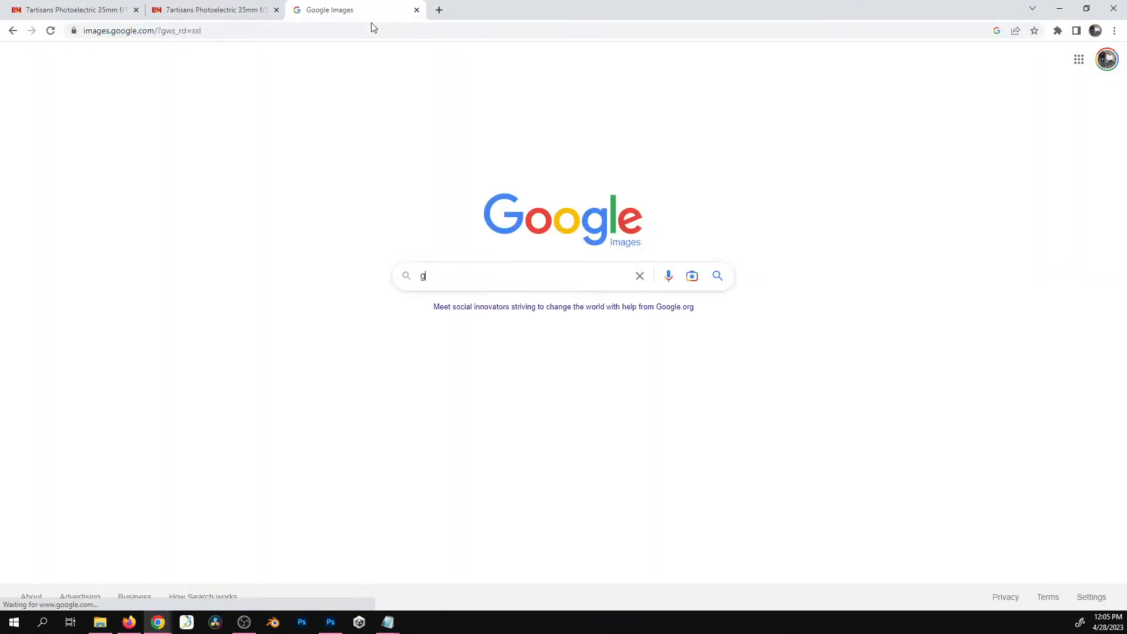
{"action": "type", "text": "ays"}
{"action": "key", "text": "Return"}
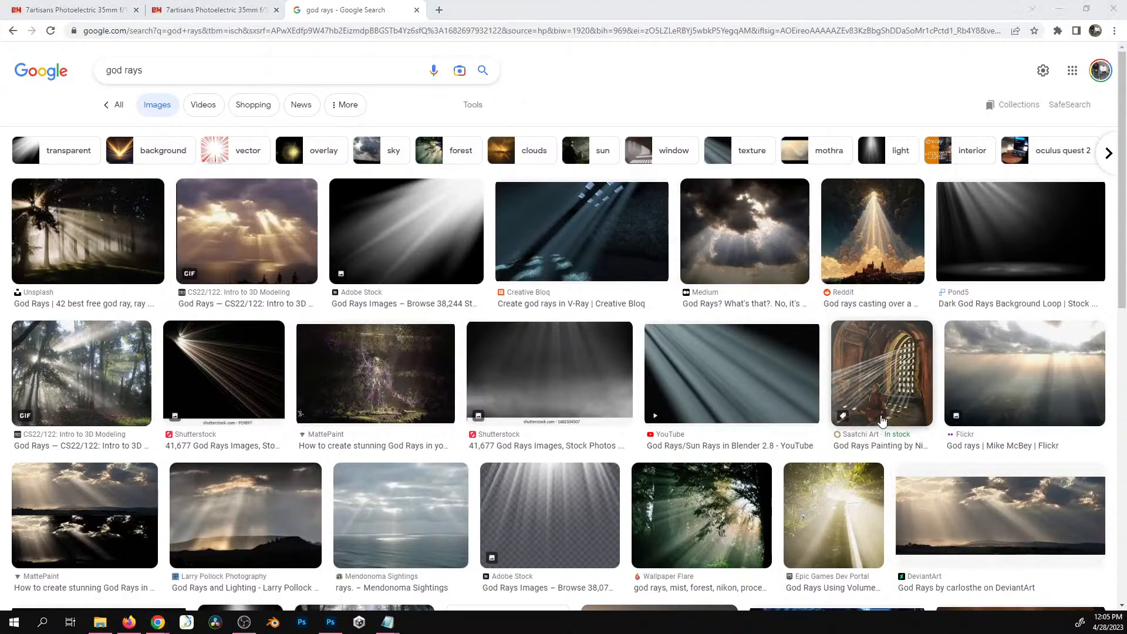
Switch back to Photoshop, make the MGBLDG layer active, and toggle it off and on to check its contents
{"action": "key", "text": "alt+Tab"}
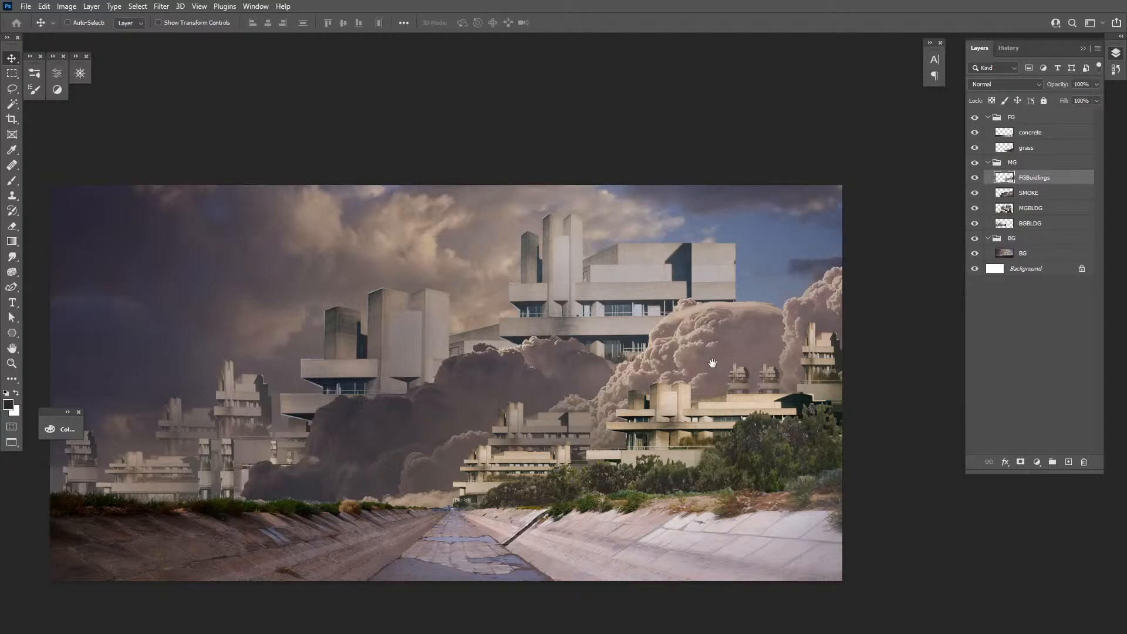
{"action": "left_click_drag", "start_coordinate": [712, 364], "coordinate": [750, 348]}
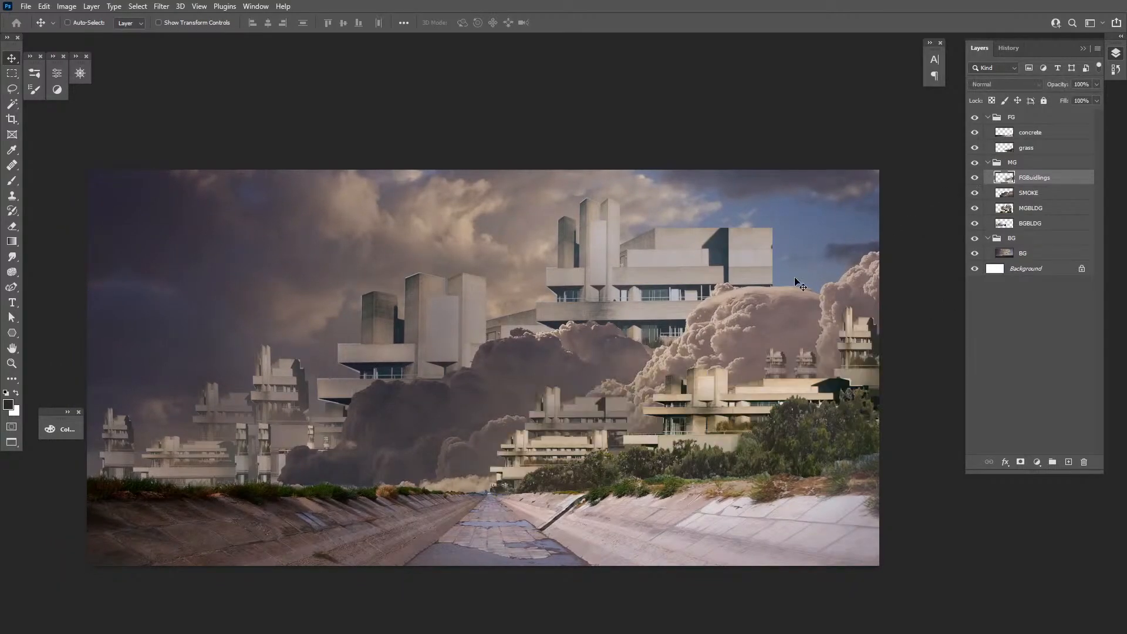
{"action": "left_click", "coordinate": [601, 329], "text": "ctrl"}
{"action": "left_click", "coordinate": [975, 209]}
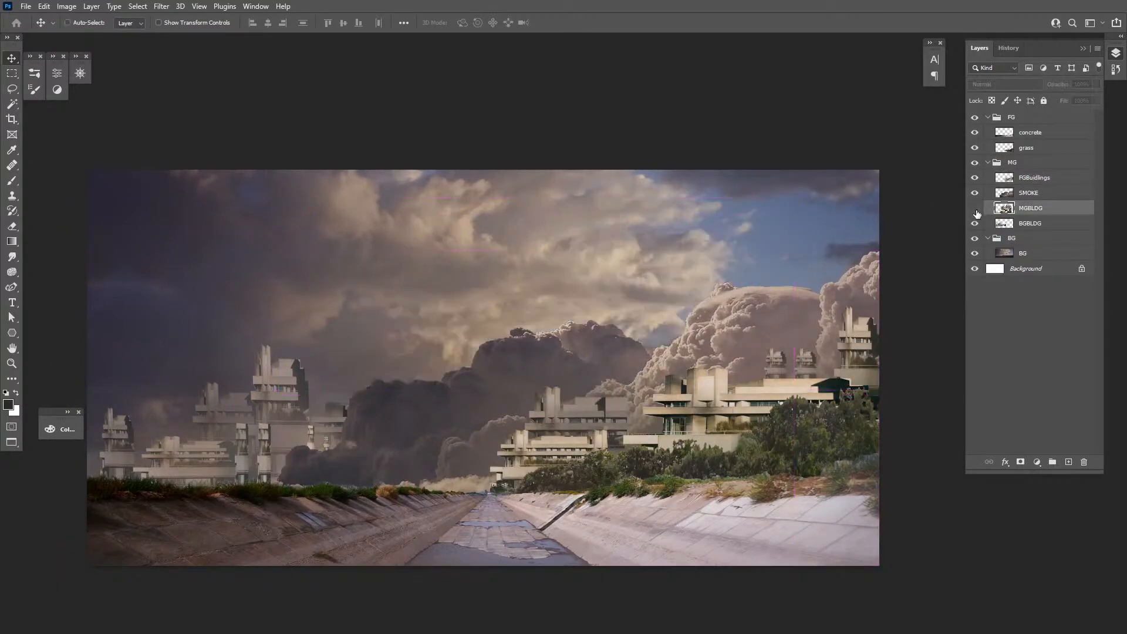
{"action": "left_click", "coordinate": [974, 209]}
Add a new layer clipped to MGBLDG and lay a dark linear gradient down over the upper building
{"action": "left_click", "coordinate": [1065, 464]}
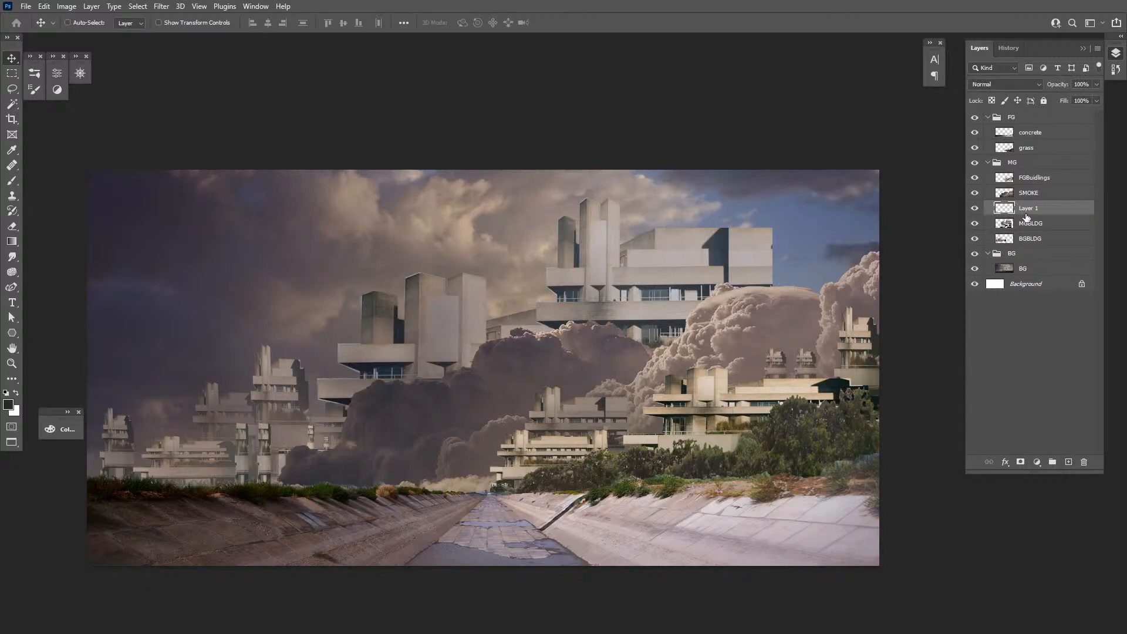
{"action": "key", "text": "ctrl+alt+g"}
{"action": "key", "text": "g"}
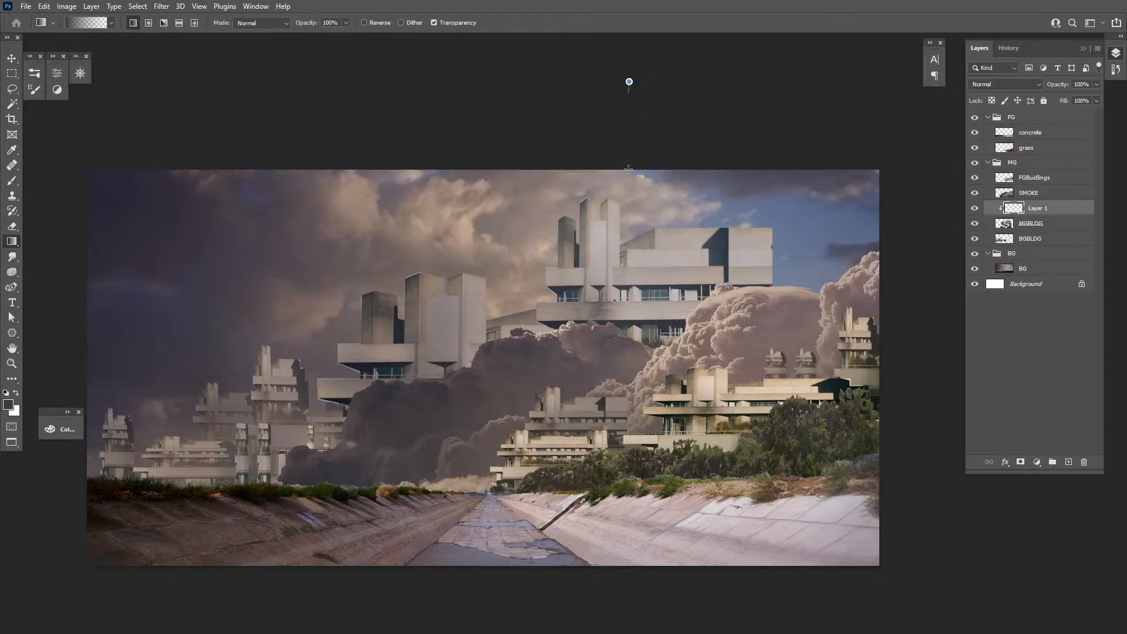
{"action": "left_click_drag", "start_coordinate": [628, 81], "coordinate": [664, 595]}
{"action": "left_click_drag", "start_coordinate": [641, 168], "coordinate": [642, 422]}
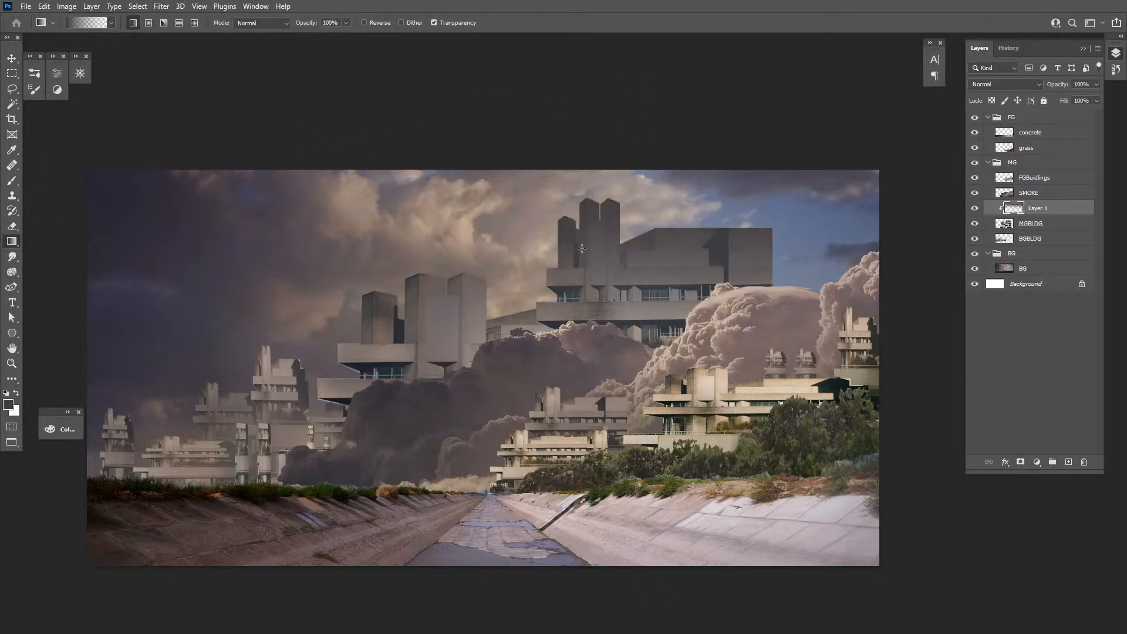
Darken the tops of both large midground buildings with dark radial gradients on the clipped layer
{"action": "left_click", "coordinate": [148, 23]}
{"action": "left_click_drag", "start_coordinate": [770, 155], "coordinate": [747, 341]}
{"action": "left_click_drag", "start_coordinate": [427, 181], "coordinate": [403, 467]}
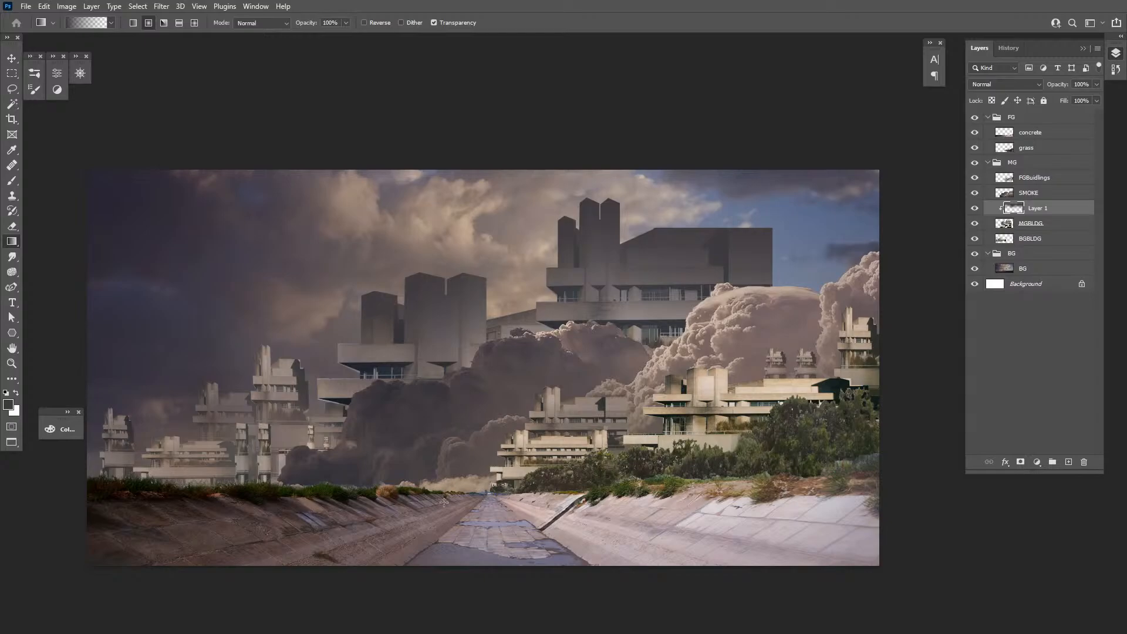
Set the clipped gradient layer's blend mode to Multiply and compare the buildings with and without it
{"action": "left_click", "coordinate": [1004, 84]}
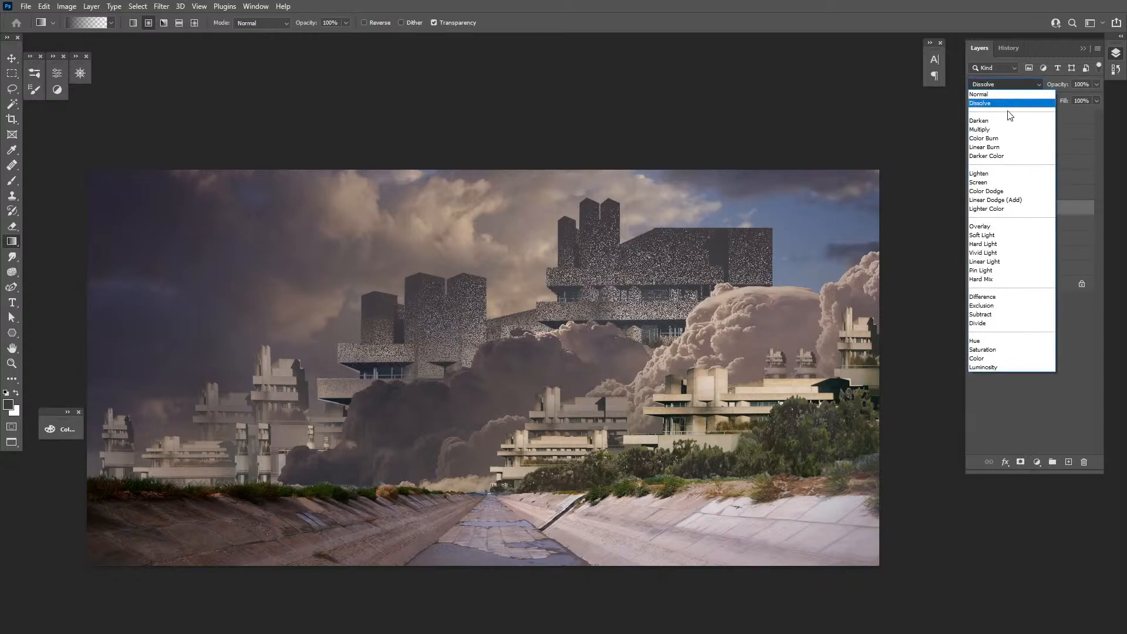
{"action": "left_click", "coordinate": [1001, 129]}
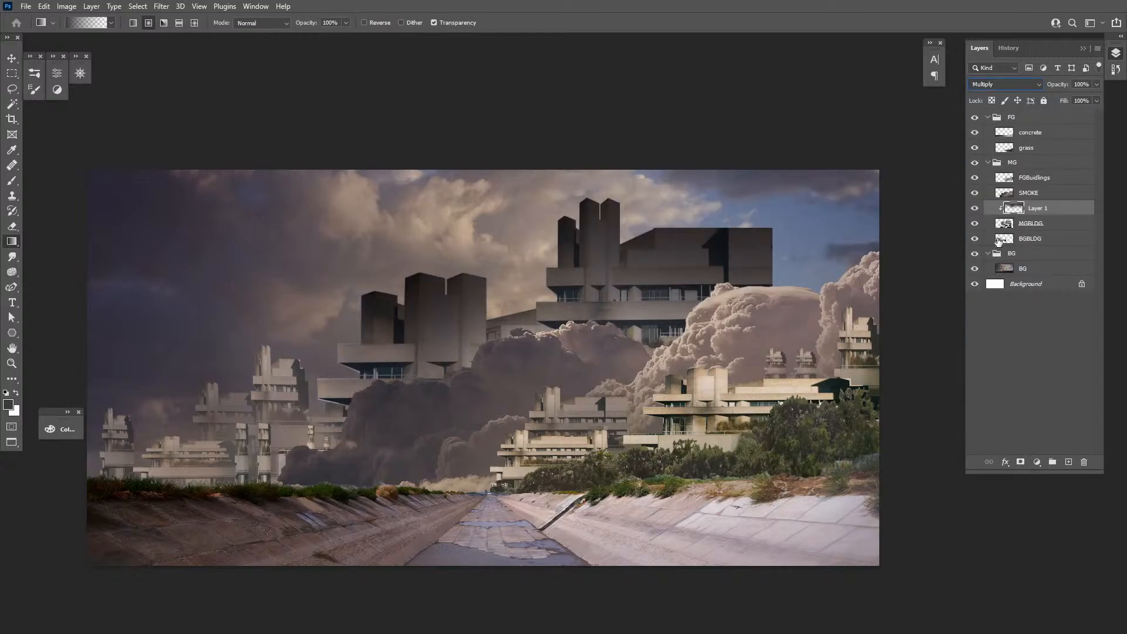
{"action": "left_click", "coordinate": [975, 209]}
{"action": "left_click", "coordinate": [974, 209]}
Lower the clipped gradient layer's opacity to about 76% and toggle its visibility to compare the shading
{"action": "left_click", "coordinate": [1096, 84]}
{"action": "left_click_drag", "start_coordinate": [1097, 98], "coordinate": [1083, 101]}
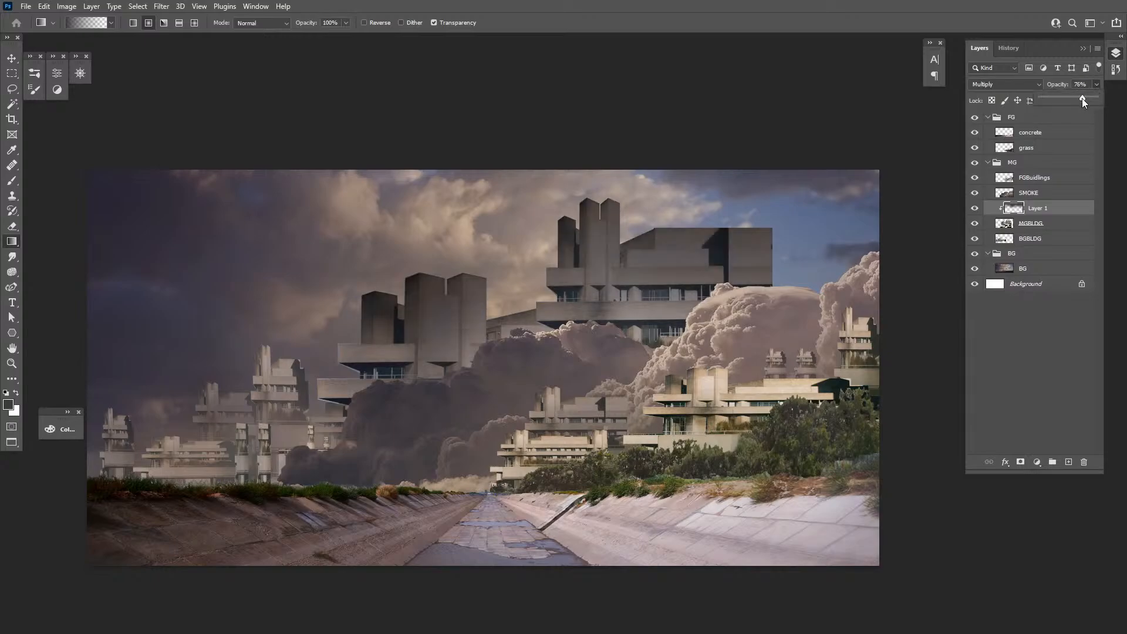
{"action": "left_click", "coordinate": [1039, 211]}
{"action": "left_click", "coordinate": [974, 208]}
{"action": "left_click", "coordinate": [974, 208]}
Toggle the SMOKE layer to check its contents and add a new empty layer directly above it
{"action": "left_click", "coordinate": [1024, 226]}
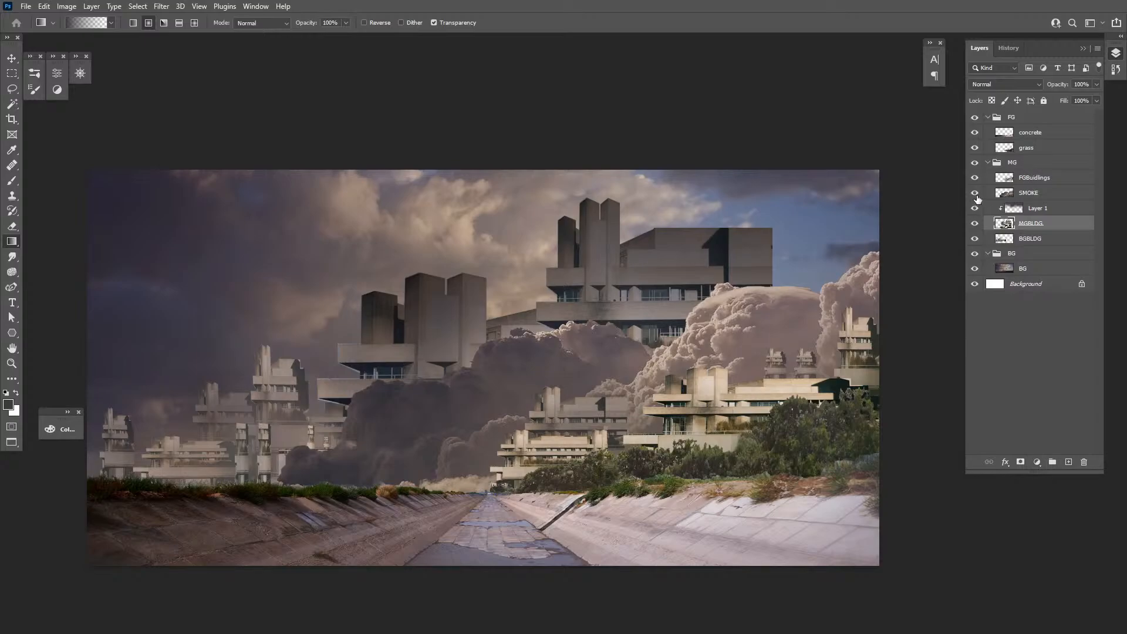
{"action": "left_click", "coordinate": [974, 195]}
{"action": "left_click", "coordinate": [975, 195]}
{"action": "left_click", "coordinate": [1021, 196]}
{"action": "left_click", "coordinate": [1068, 464]}
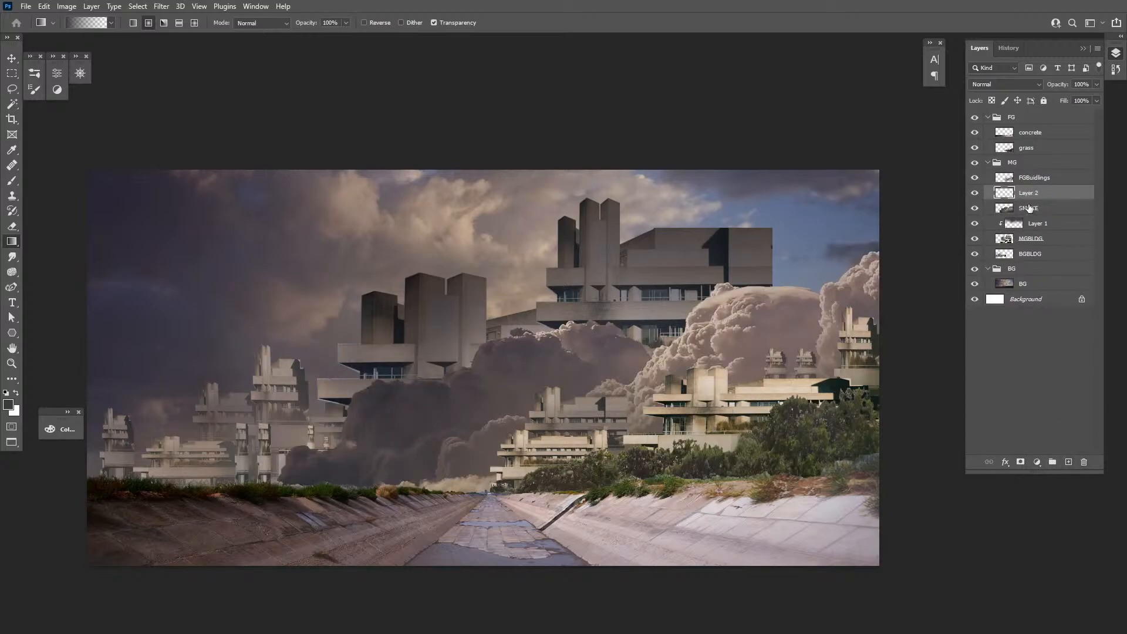
{"action": "key", "text": "ctrl+plus"}
{"action": "key", "text": "z"}
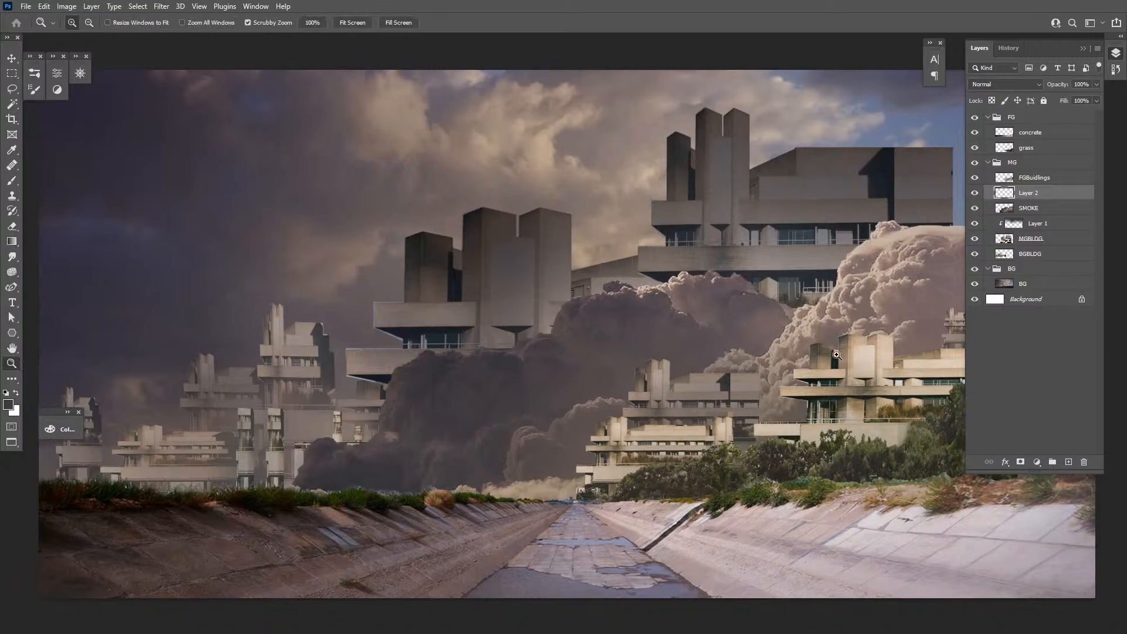
Clip the new empty layer to the SMOKE layer and switch to the Gradient tool
{"action": "left_click_drag", "start_coordinate": [837, 354], "coordinate": [701, 370]}
{"action": "left_click", "coordinate": [720, 368], "text": "alt"}
{"action": "left_click", "coordinate": [720, 368], "text": "alt"}
{"action": "left_click_drag", "start_coordinate": [893, 292], "coordinate": [877, 298]}
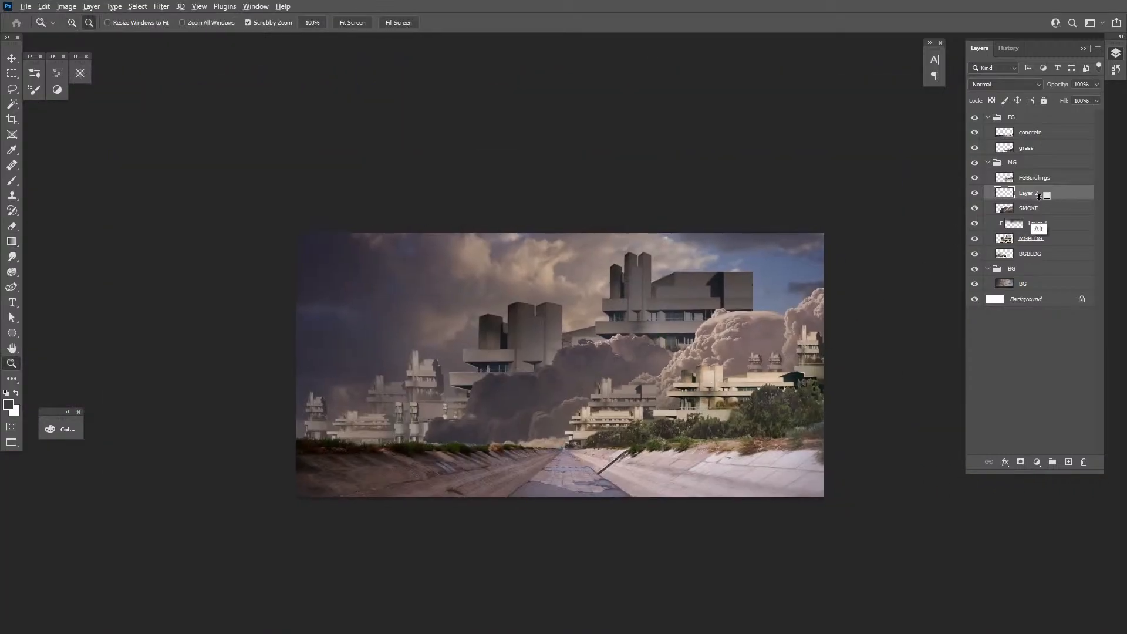
{"action": "left_click", "coordinate": [1039, 196], "text": "alt"}
{"action": "left_click", "coordinate": [788, 352]}
{"action": "key", "text": "g"}
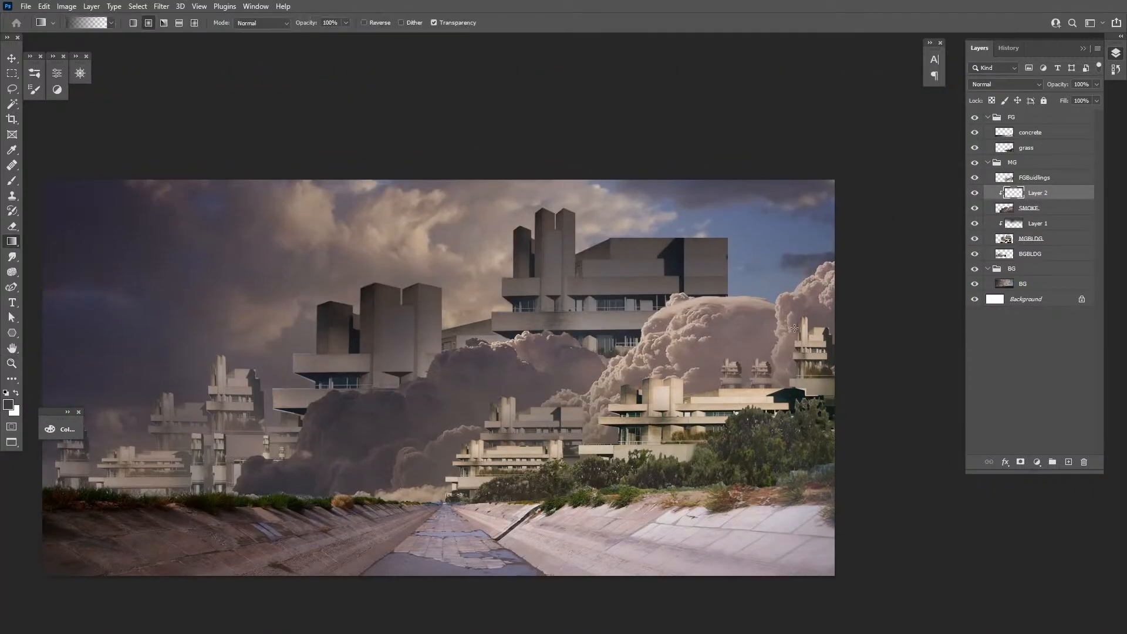
Set the foreground colour's brightness to 22% and shade the smoke clouds with dark radial gradients on the clipped layer
{"action": "left_click", "coordinate": [61, 429]}
{"action": "left_click_drag", "start_coordinate": [136, 473], "coordinate": [134, 473]}
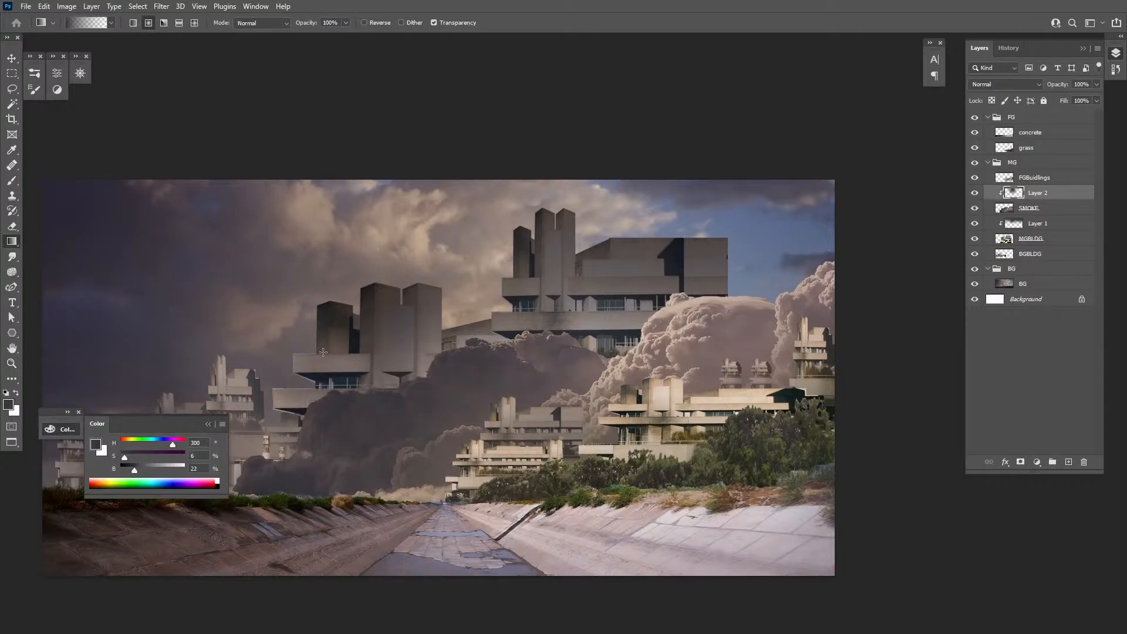
{"action": "left_click_drag", "start_coordinate": [666, 321], "coordinate": [649, 198]}
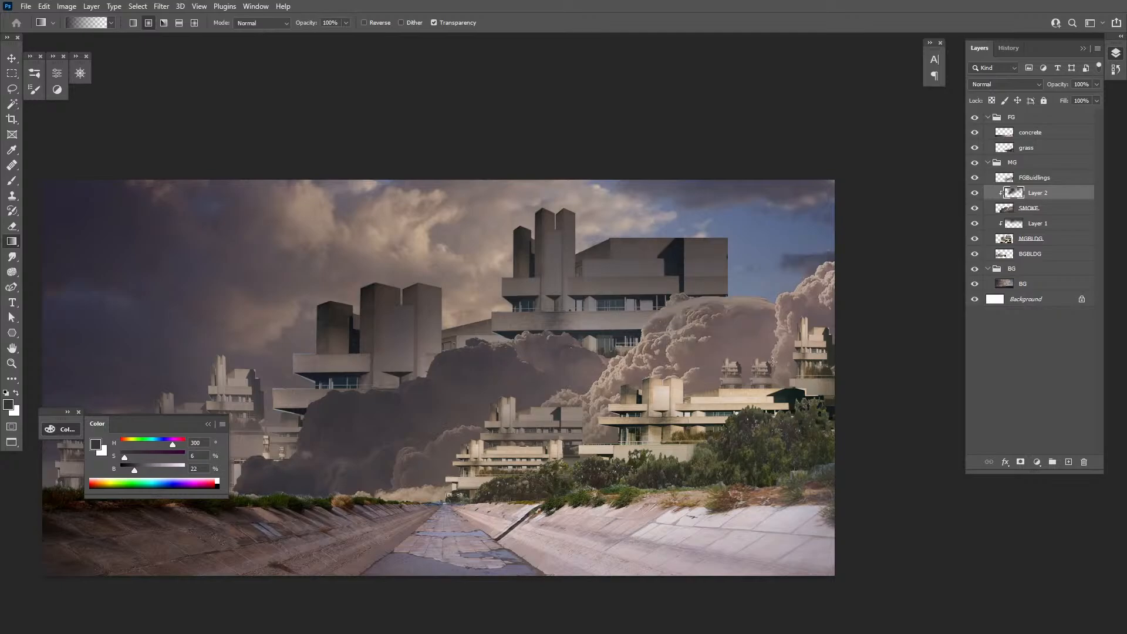
{"action": "key", "text": "ctrl+z"}
{"action": "left_click_drag", "start_coordinate": [612, 434], "coordinate": [679, 387]}
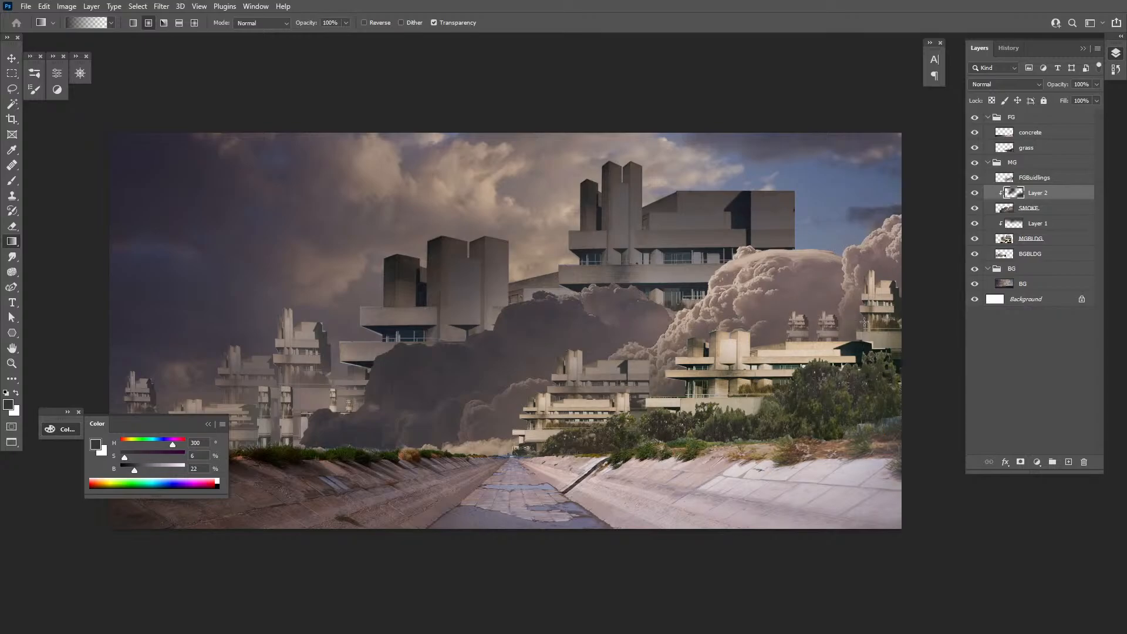
{"action": "left_click_drag", "start_coordinate": [804, 377], "coordinate": [754, 423]}
{"action": "left_click_drag", "start_coordinate": [708, 453], "coordinate": [767, 450]}
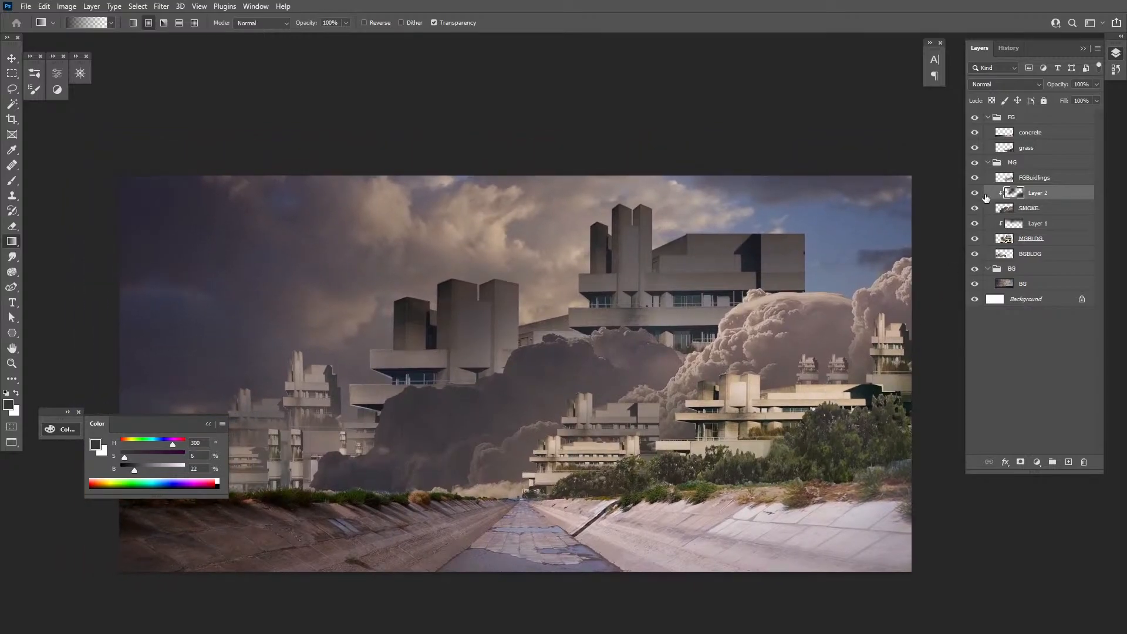
Set the smoke shading layer's blend mode to Multiply and its opacity to 67%
{"action": "left_click", "coordinate": [1005, 84]}
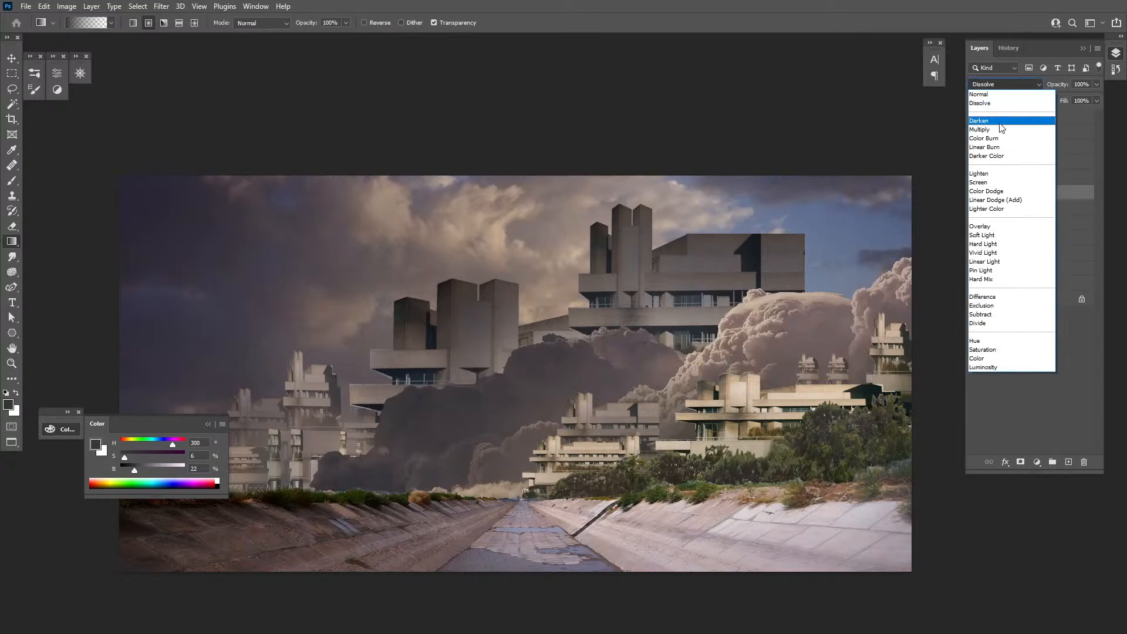
{"action": "left_click", "coordinate": [1001, 129]}
{"action": "left_click", "coordinate": [1097, 85]}
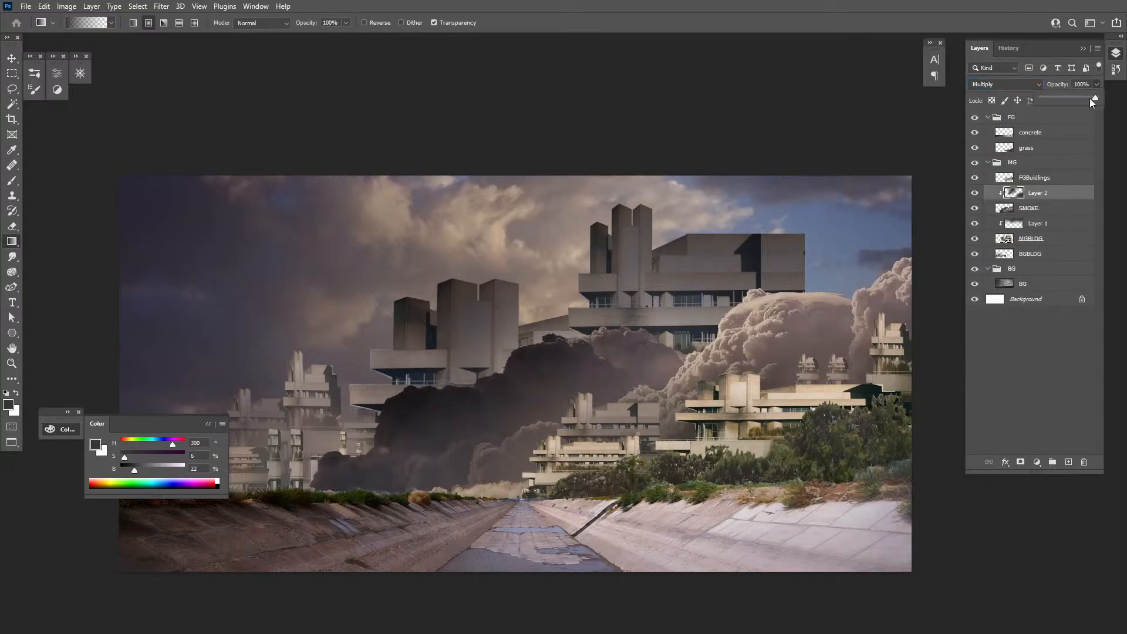
{"action": "left_click_drag", "start_coordinate": [1095, 101], "coordinate": [1078, 102]}
{"action": "left_click_drag", "start_coordinate": [712, 430], "coordinate": [643, 443]}
{"action": "left_click", "coordinate": [632, 443], "text": "alt"}
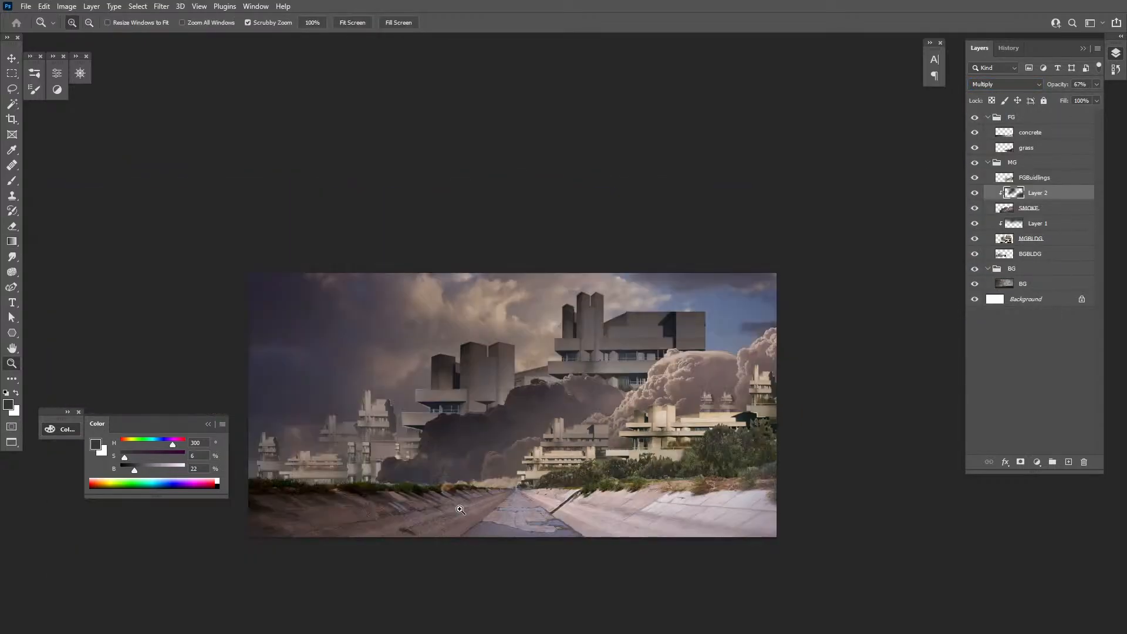
Clear the smoke shading in the image's upper-left area using a soft radial Quick Mask selection, and deselect
{"action": "key", "text": "q"}
{"action": "key", "text": "g"}
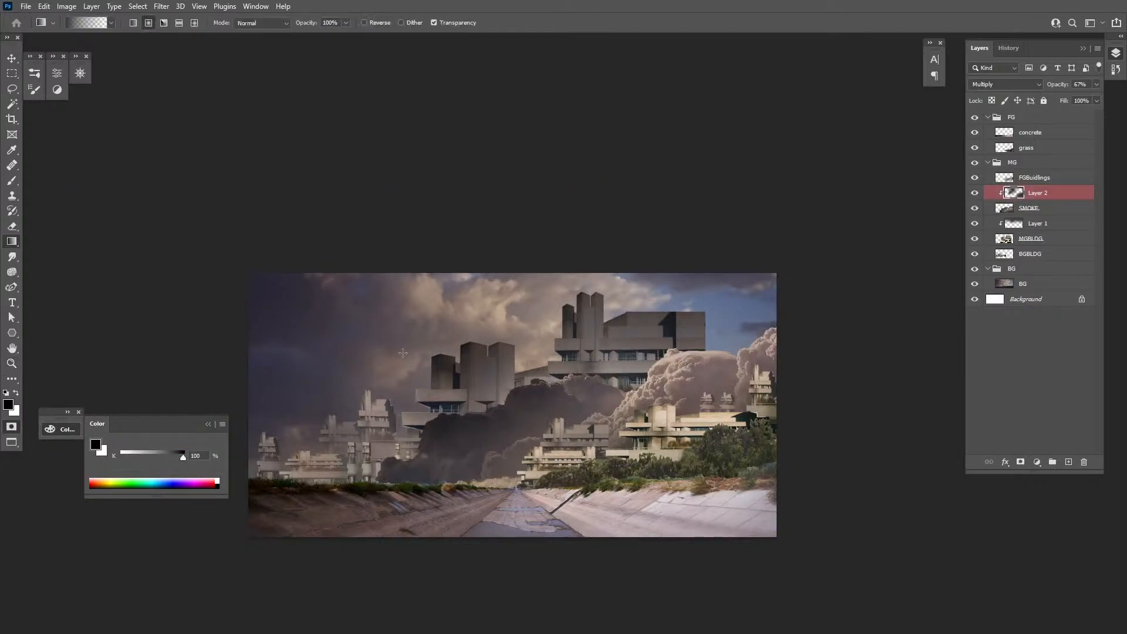
{"action": "left_click_drag", "start_coordinate": [393, 319], "coordinate": [469, 505]}
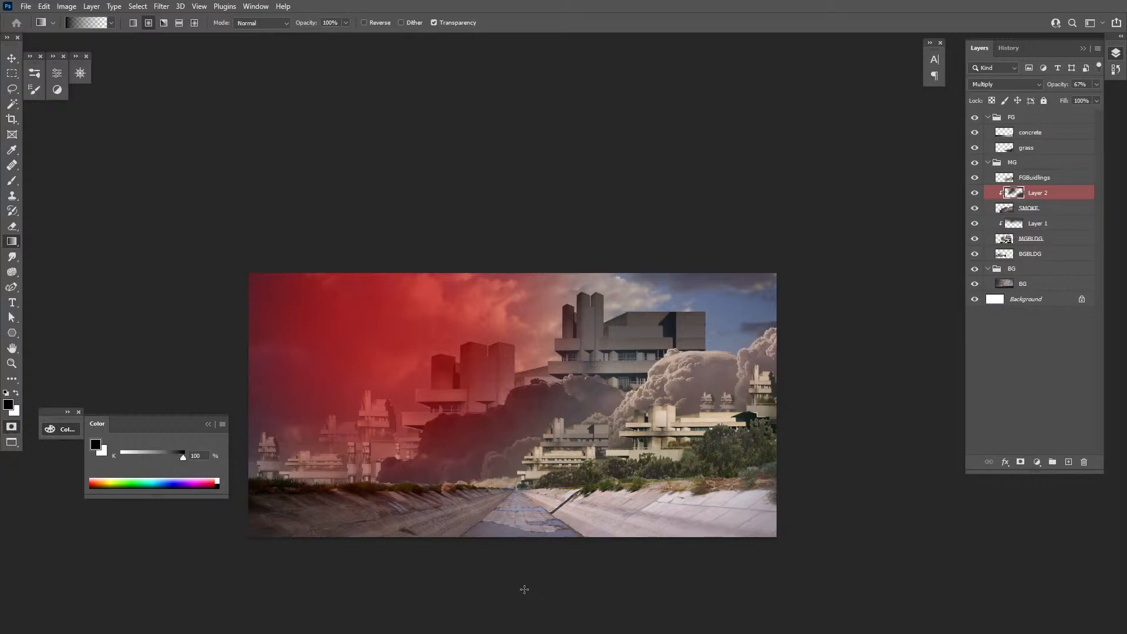
{"action": "key", "text": "q"}
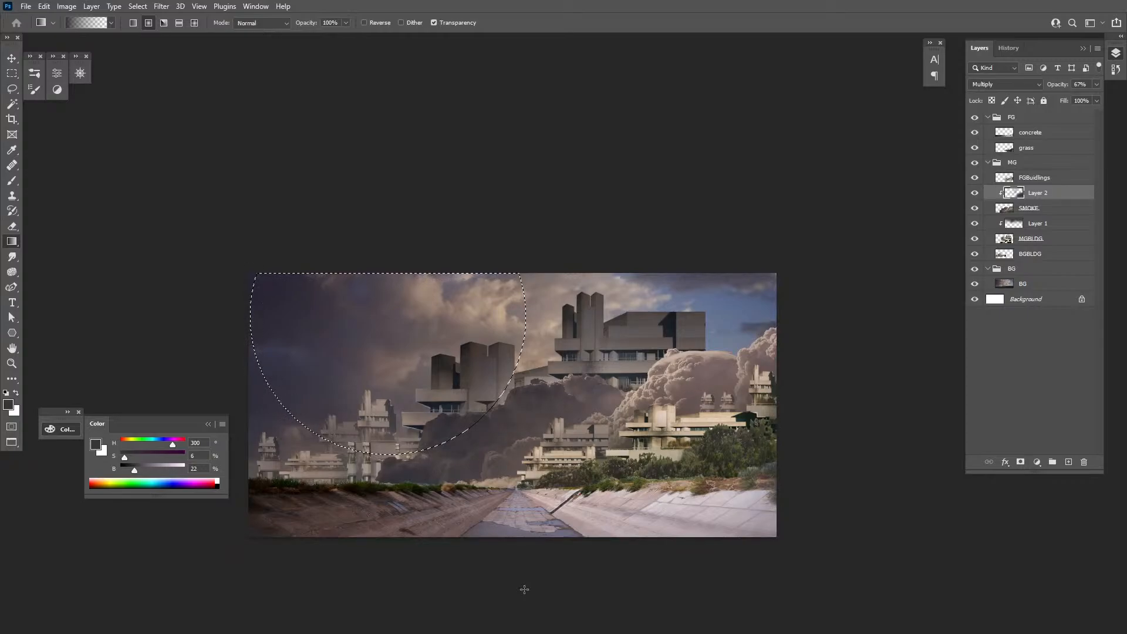
{"action": "key", "text": "ctrl+d"}
{"action": "key", "text": "z"}
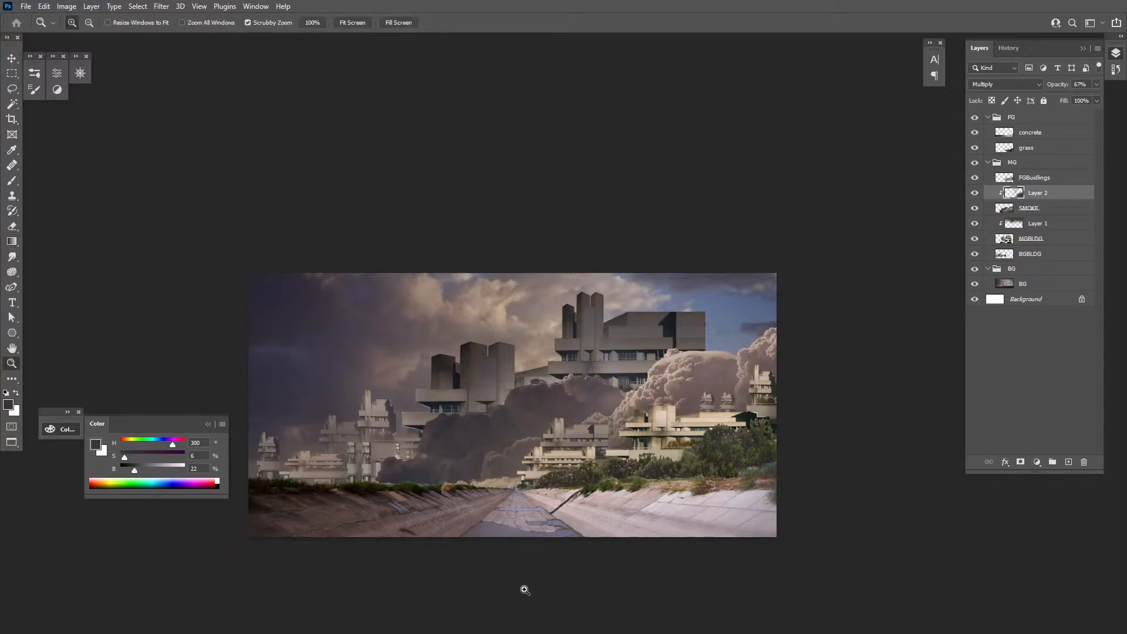
Toggle the grass layer to check its contents and add a new empty layer clipped to it
{"action": "left_click", "coordinate": [618, 442]}
{"action": "left_click_drag", "start_coordinate": [608, 458], "coordinate": [674, 402]}
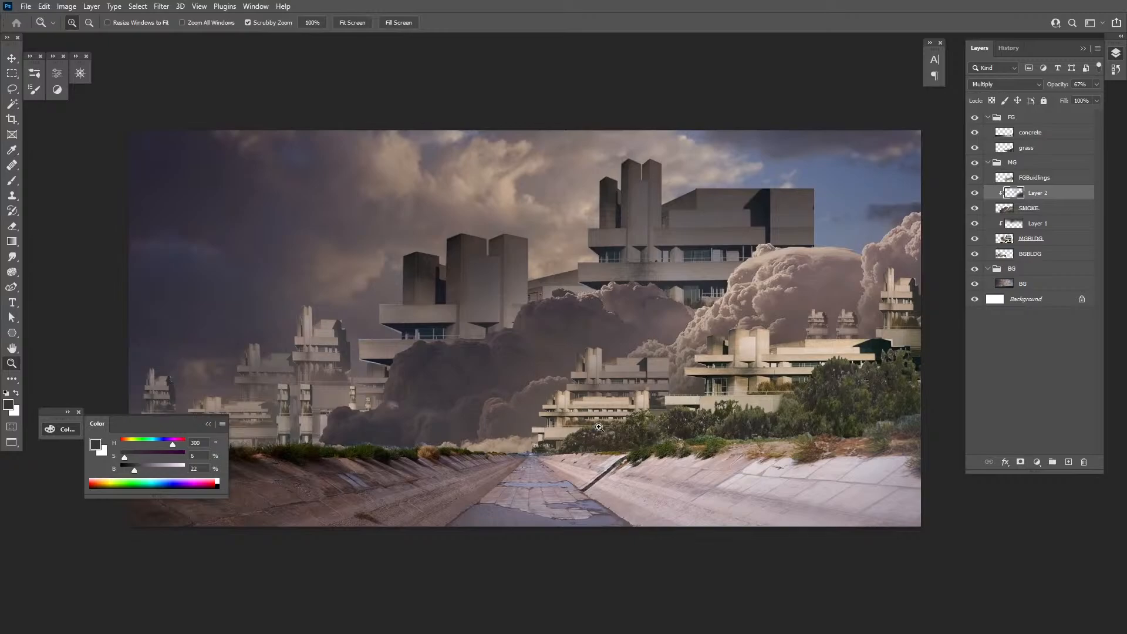
{"action": "left_click", "coordinate": [761, 463], "text": "alt"}
{"action": "left_click", "coordinate": [792, 428]}
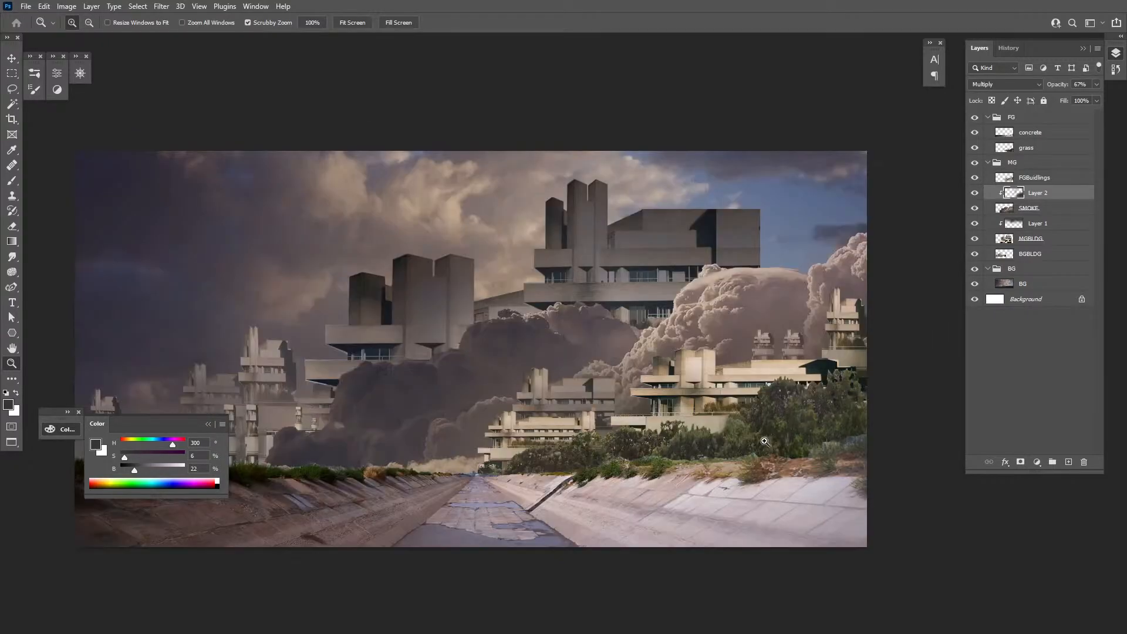
{"action": "left_click", "coordinate": [1015, 182]}
{"action": "left_click", "coordinate": [1028, 147]}
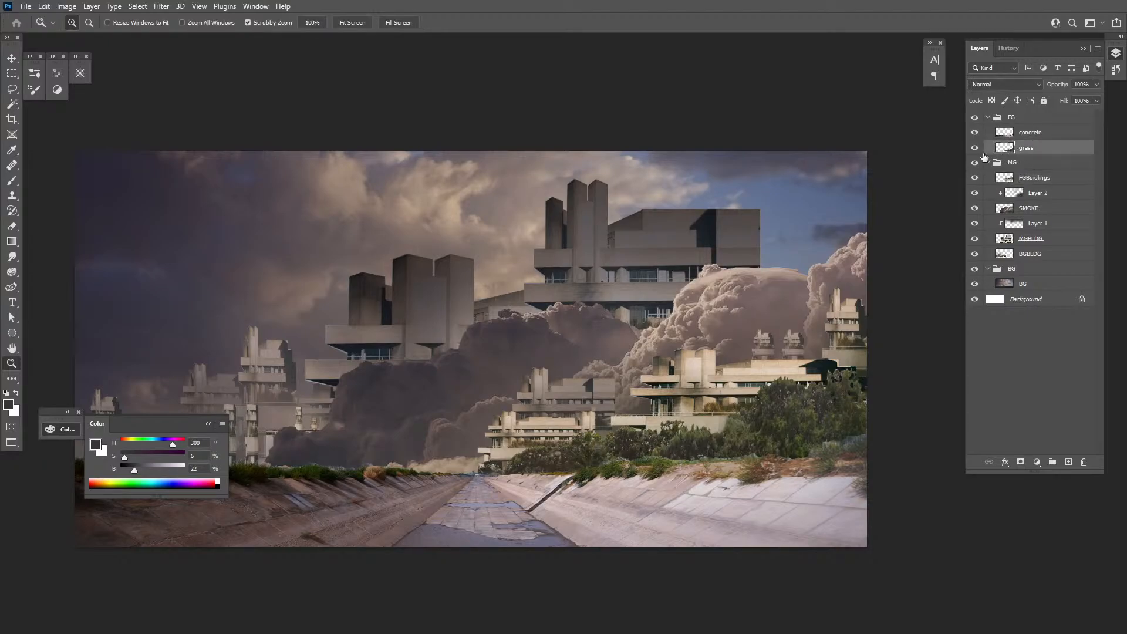
{"action": "left_click", "coordinate": [974, 147]}
{"action": "left_click", "coordinate": [974, 147]}
{"action": "left_click", "coordinate": [1068, 462]}
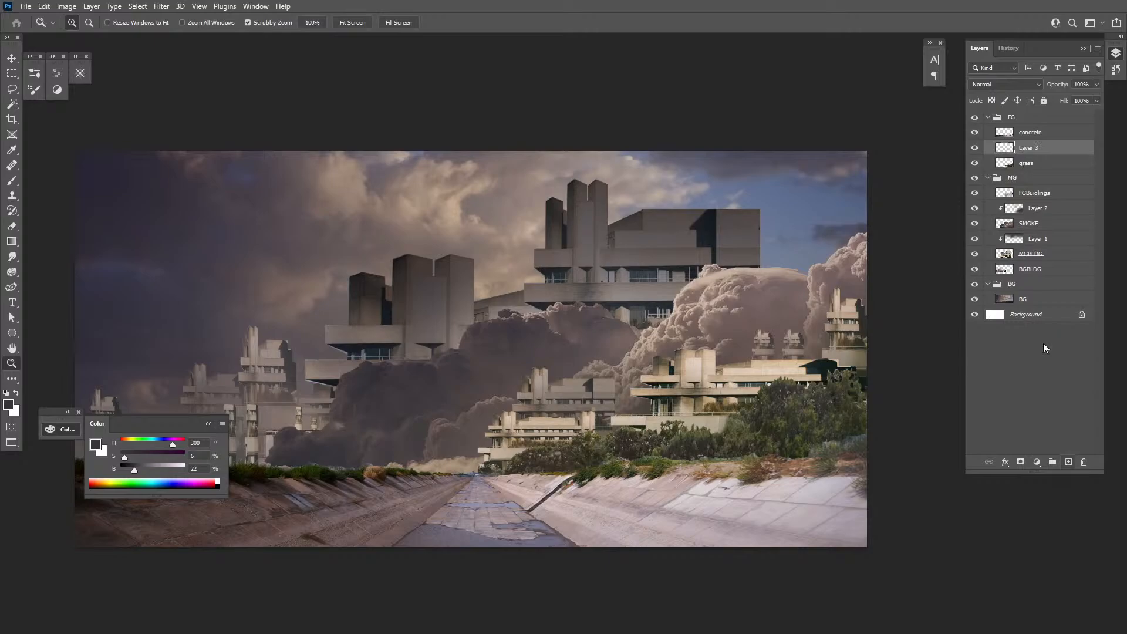
{"action": "left_click", "coordinate": [1024, 155], "text": "alt"}
Sample a dark green from the grass and darken the tops of the bushes with several downward radial gradients
{"action": "key", "text": "g"}
{"action": "key", "text": "d"}
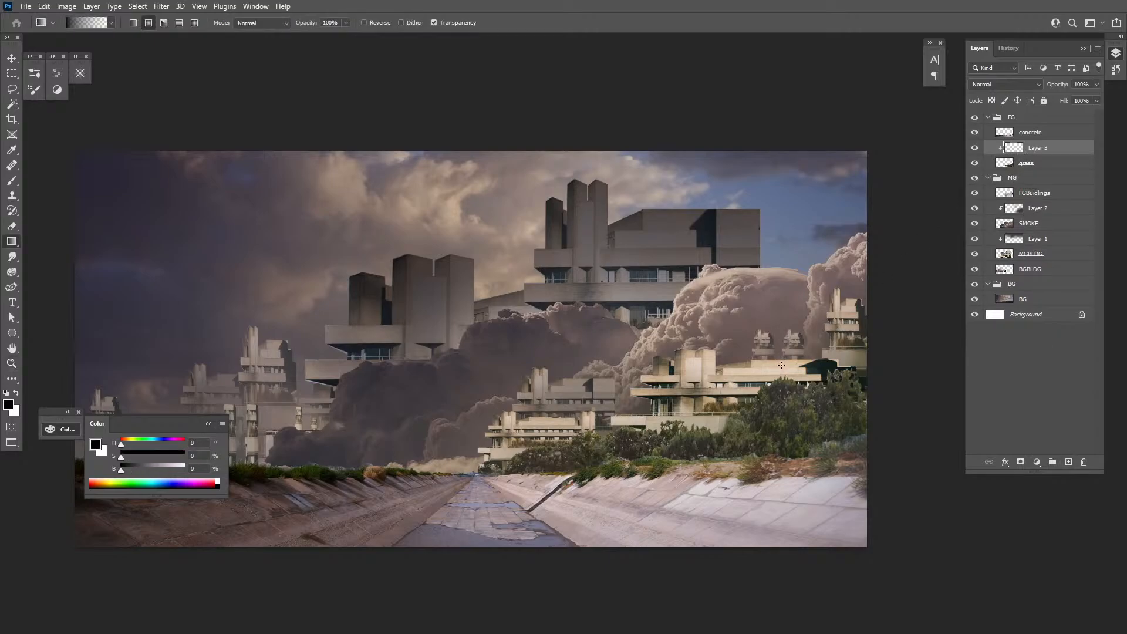
{"action": "left_click", "coordinate": [260, 475], "text": "alt"}
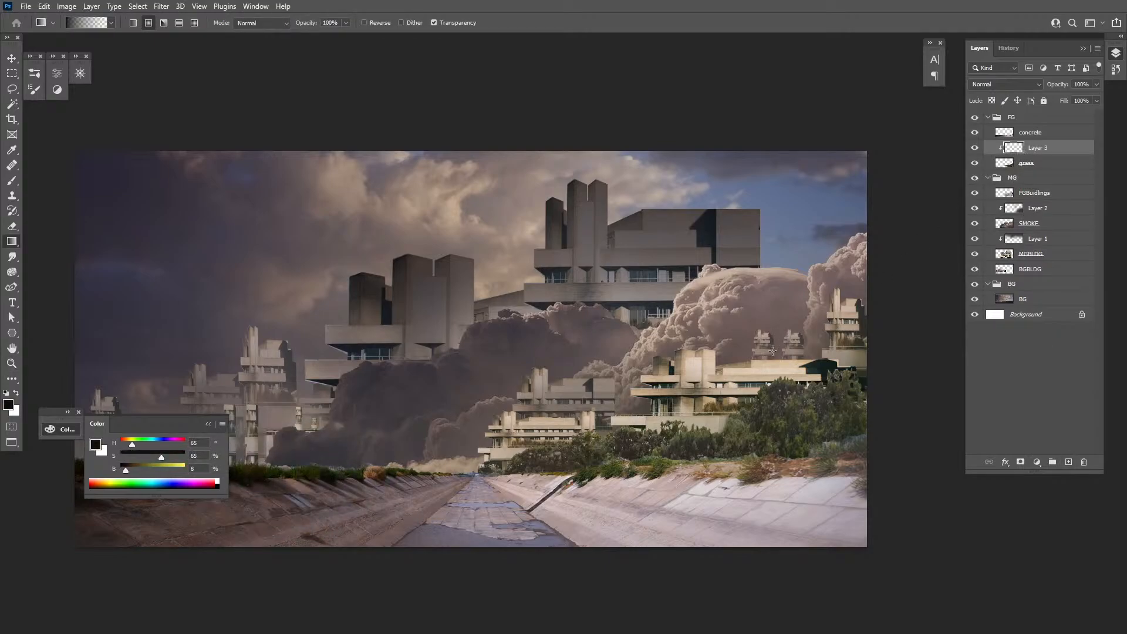
{"action": "left_click_drag", "start_coordinate": [773, 351], "coordinate": [780, 463]}
{"action": "left_click_drag", "start_coordinate": [721, 405], "coordinate": [725, 462]}
{"action": "left_click_drag", "start_coordinate": [648, 410], "coordinate": [657, 470]}
{"action": "left_click_drag", "start_coordinate": [609, 417], "coordinate": [619, 462]}
{"action": "left_click_drag", "start_coordinate": [584, 430], "coordinate": [588, 462]}
{"action": "left_click_drag", "start_coordinate": [845, 388], "coordinate": [853, 449]}
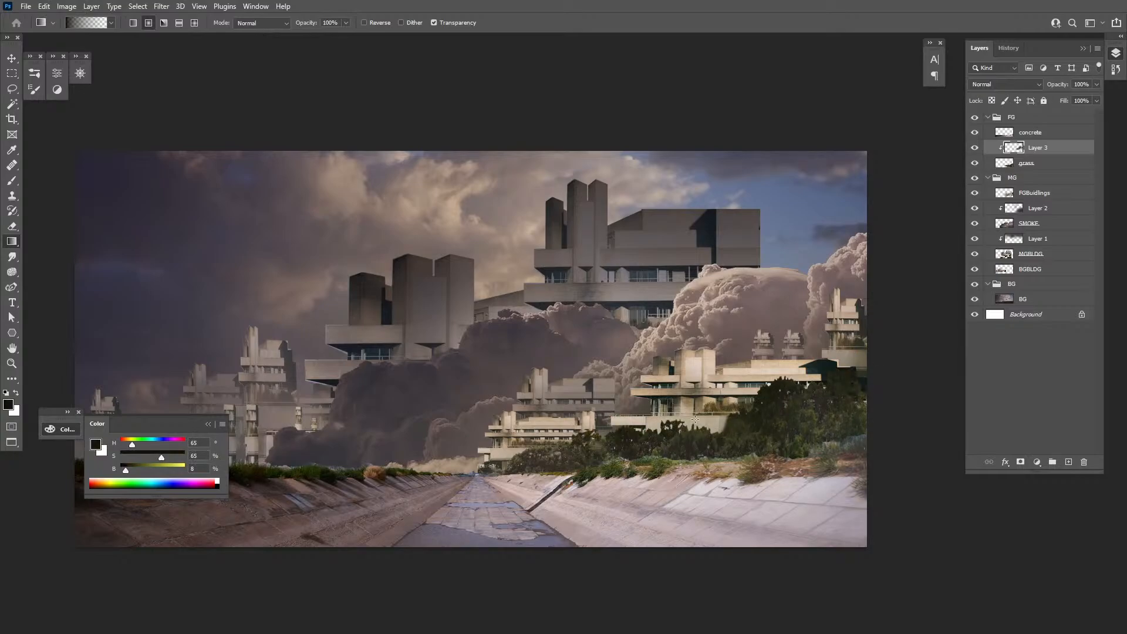
Choose the gradEdge brush and reduce its size to 300 px
{"action": "key", "text": "b"}
{"action": "left_click", "coordinate": [34, 73]}
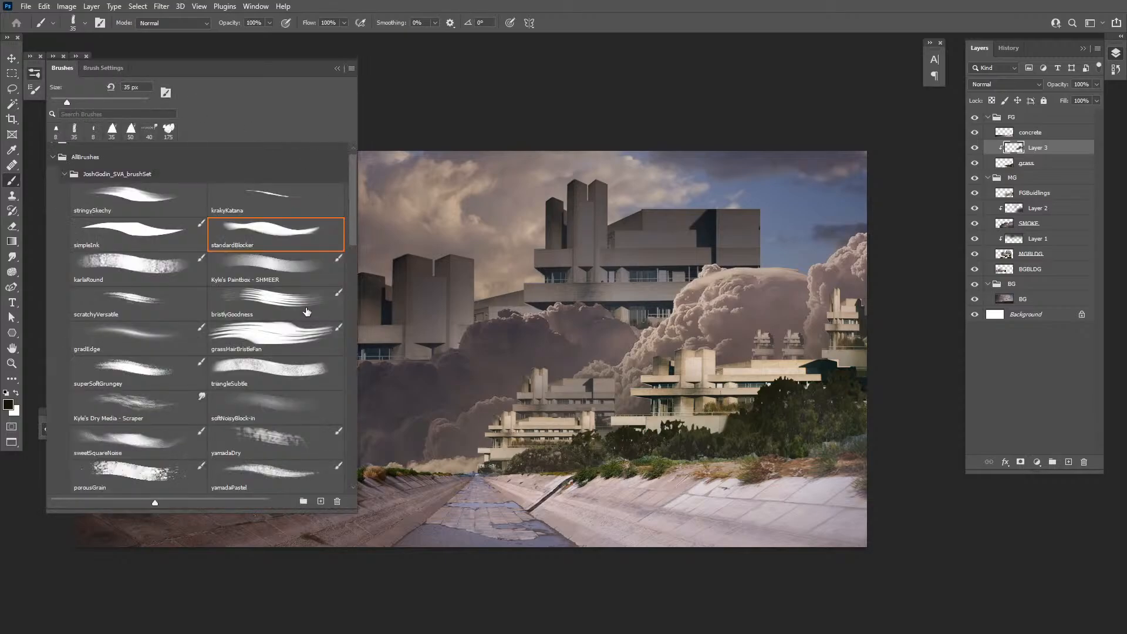
{"action": "left_click", "coordinate": [135, 336]}
{"action": "left_click", "coordinate": [35, 74]}
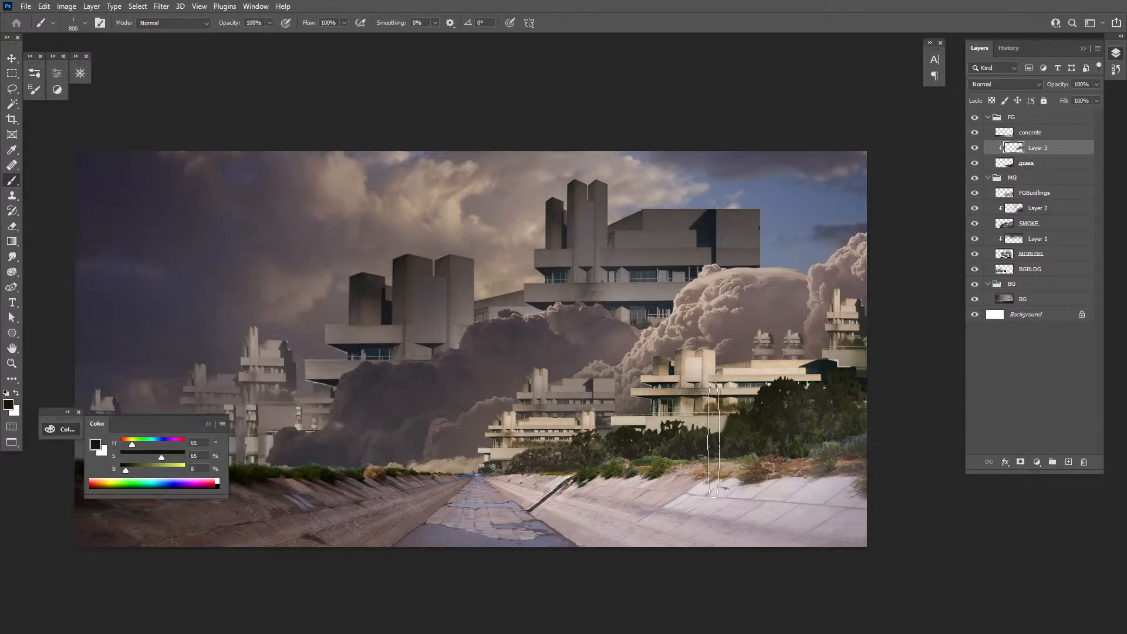
{"action": "key", "text": "bracketleft"}
{"action": "key", "text": "bracketleft"}
{"action": "key", "text": "bracketleft"}
{"action": "key", "text": "bracketleft"}
{"action": "key", "text": "bracketleft"}
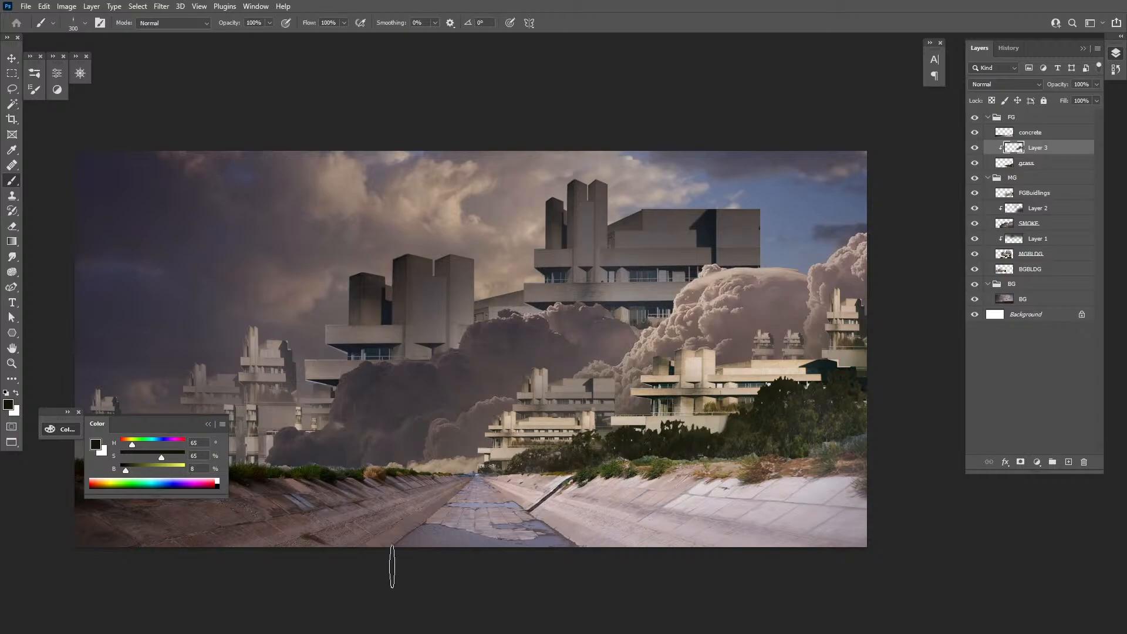
Compare the whole painting with and without the clipped grass shading layer
{"action": "key", "text": "z"}
{"action": "left_click", "coordinate": [673, 462], "text": "alt"}
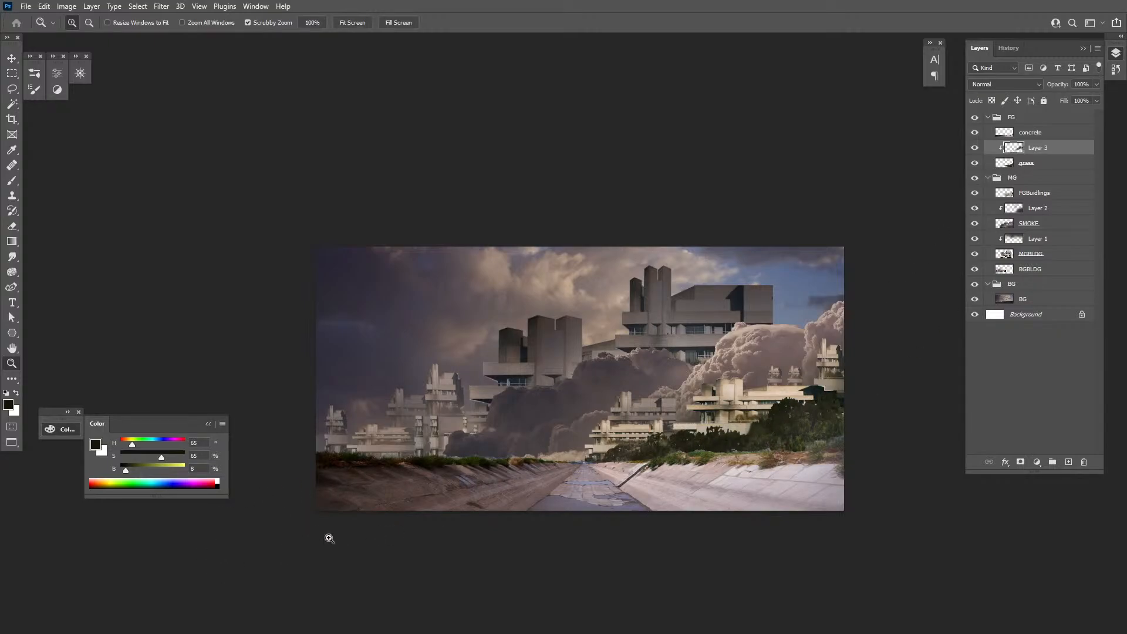
{"action": "left_click", "coordinate": [975, 148]}
{"action": "left_click", "coordinate": [975, 150]}
Add a new empty layer above the concrete layer and clip it to the concrete
{"action": "left_click", "coordinate": [1025, 164]}
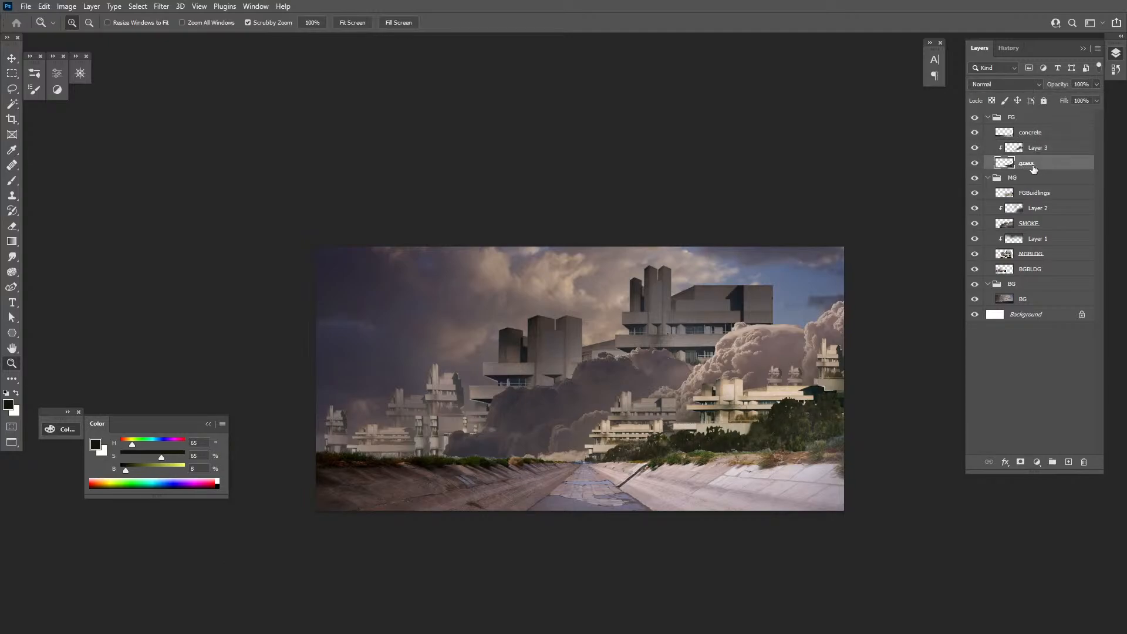
{"action": "left_click", "coordinate": [1032, 122]}
{"action": "left_click", "coordinate": [1037, 134]}
{"action": "left_click", "coordinate": [1068, 462]}
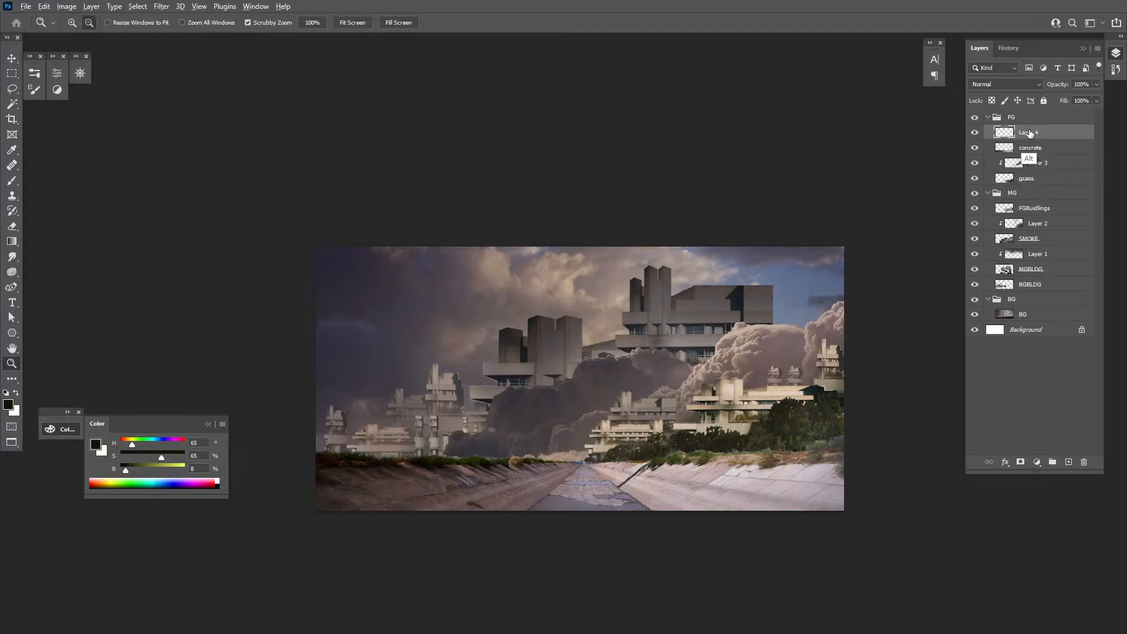
{"action": "left_click", "coordinate": [1035, 139], "text": "alt"}
Switch the gradient type to linear and set the concrete shading layer's blend mode to Multiply
{"action": "key", "text": "g"}
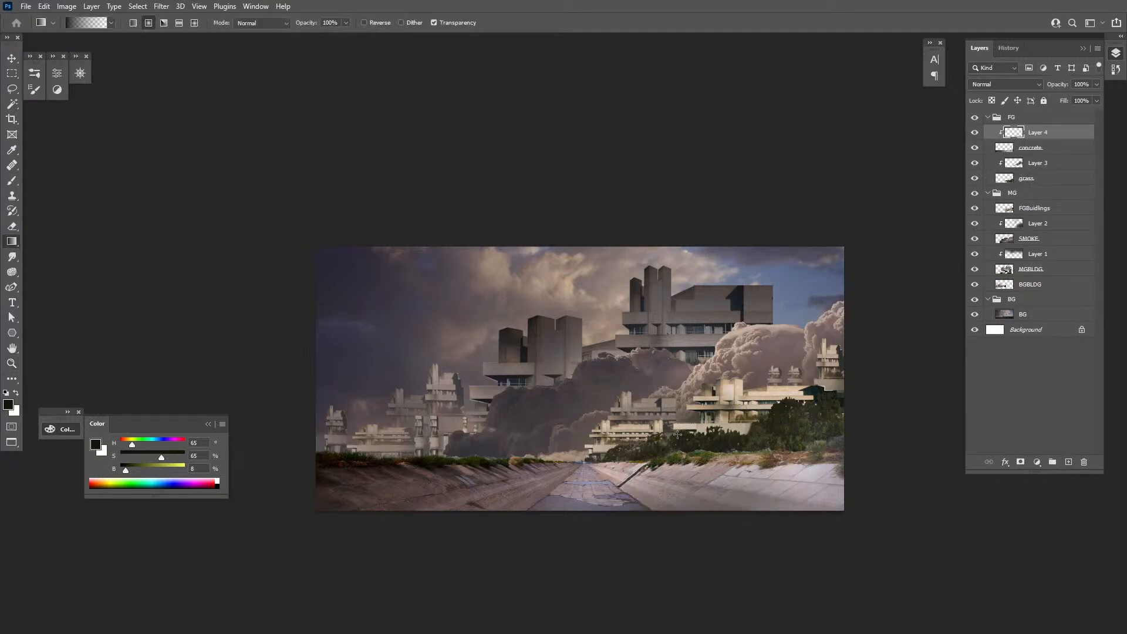
{"action": "key", "text": "ctrl+z"}
{"action": "left_click", "coordinate": [134, 24]}
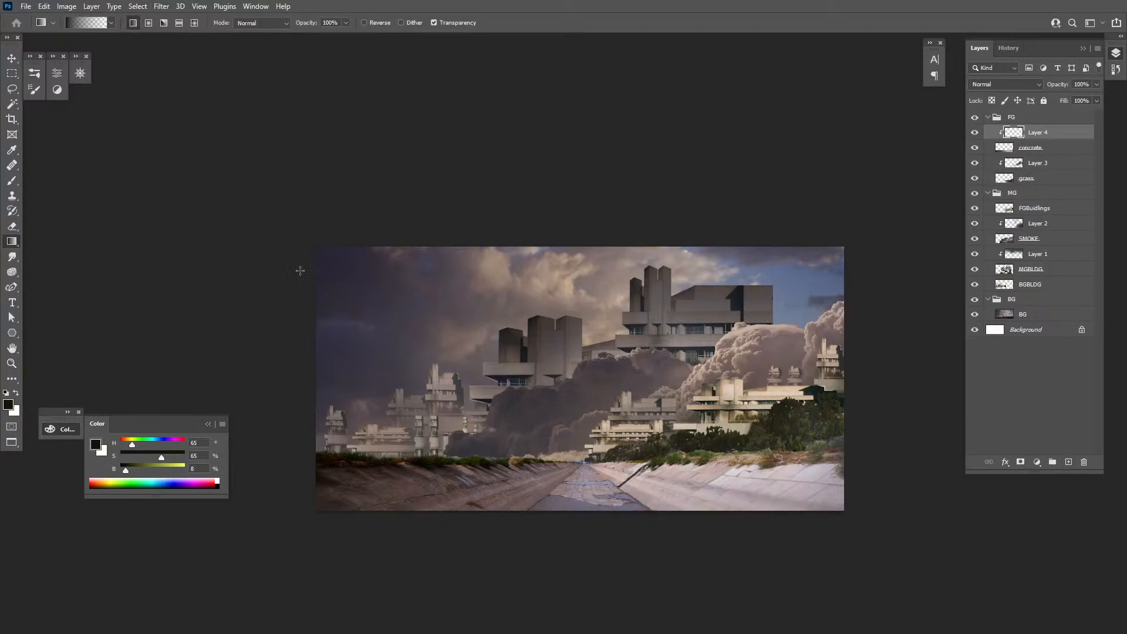
{"action": "left_click", "coordinate": [1020, 85]}
{"action": "left_click", "coordinate": [1003, 121]}
Darken the lower part of the concrete channel with upward linear gradients, redoing the last one with a longer fade
{"action": "left_click_drag", "start_coordinate": [686, 514], "coordinate": [683, 464]}
{"action": "left_click_drag", "start_coordinate": [765, 567], "coordinate": [761, 440]}
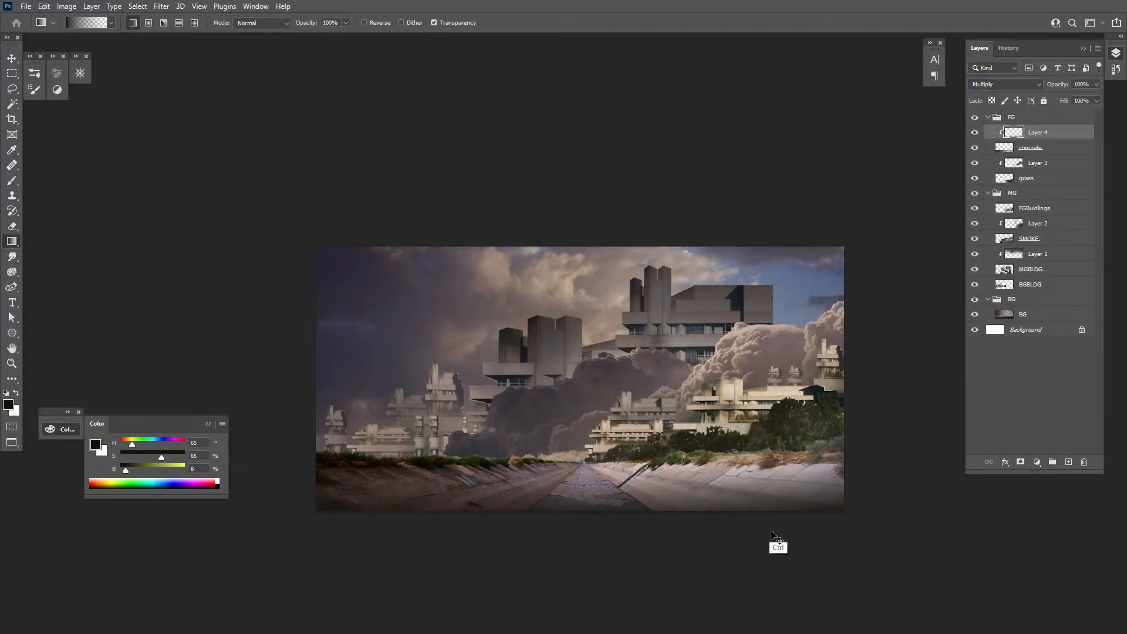
{"action": "key", "text": "ctrl+z"}
{"action": "left_click_drag", "start_coordinate": [752, 588], "coordinate": [736, 449]}
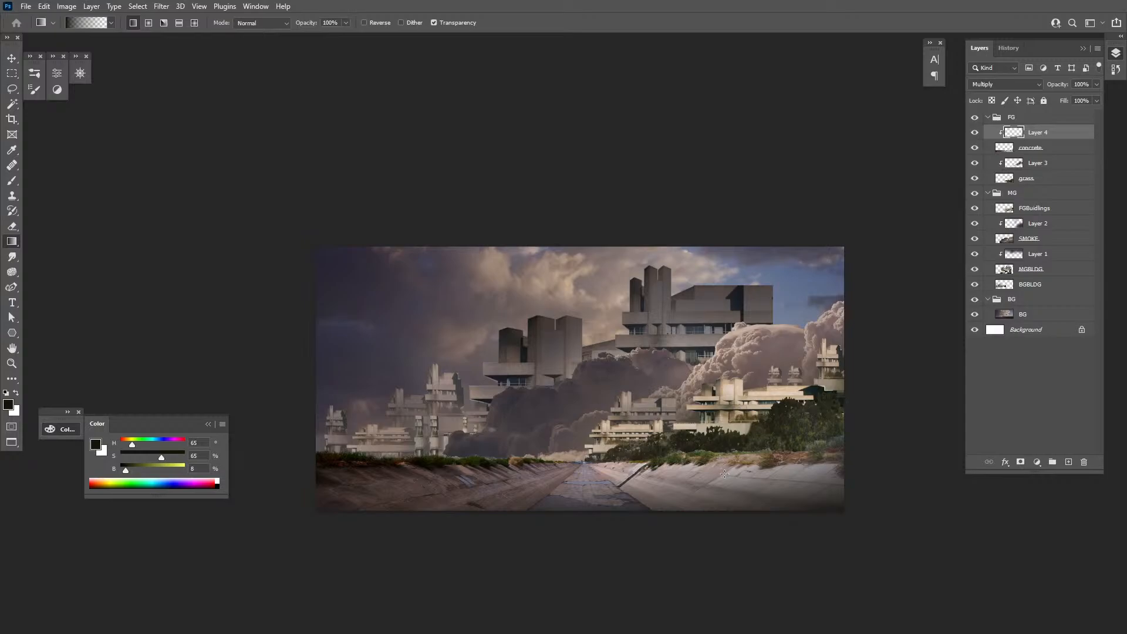
{"action": "key", "text": "b"}
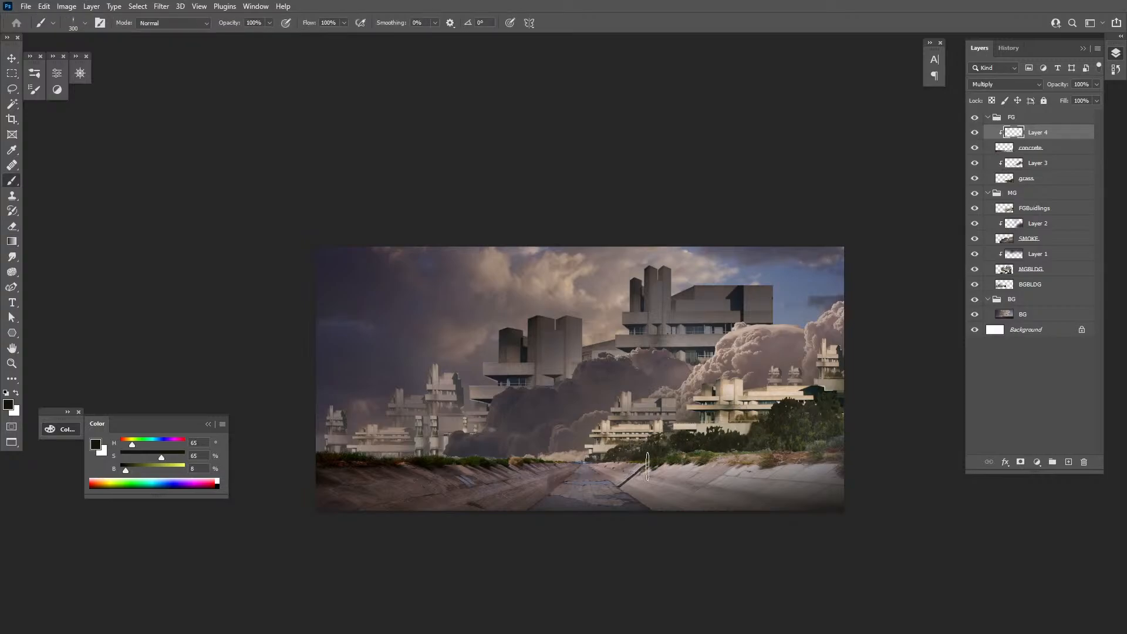
{"action": "left_click_drag", "start_coordinate": [647, 467], "coordinate": [423, 473]}
{"action": "key", "text": "ctrl+z"}
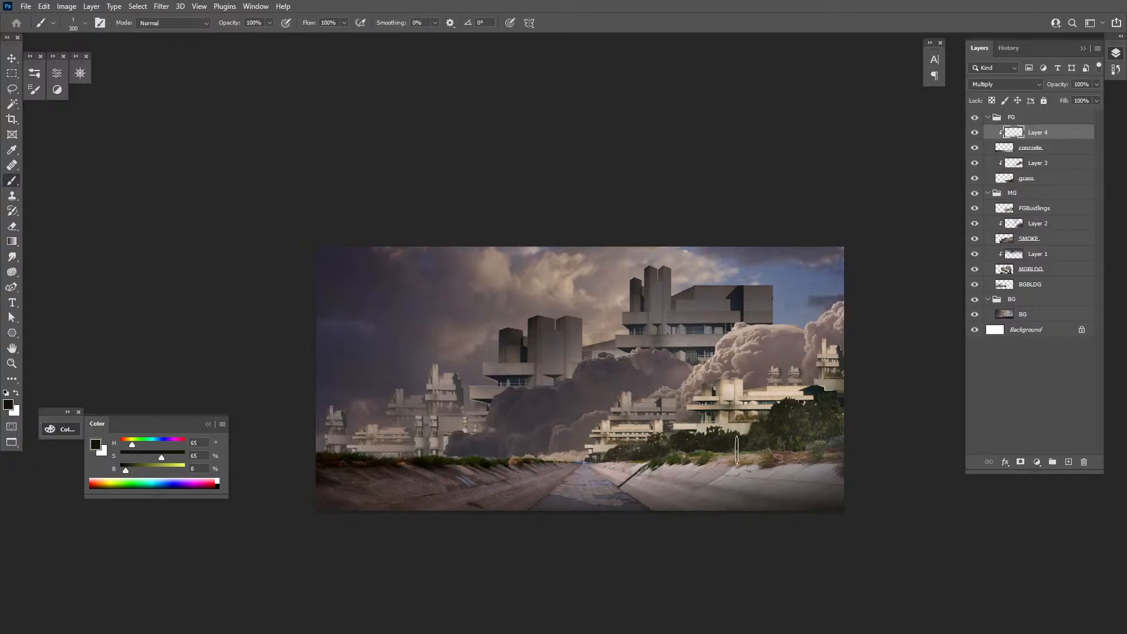
{"action": "mouse_move", "coordinate": [737, 449]}
{"action": "left_mouse_down"}
{"action": "mouse_move", "coordinate": [610, 474]}
{"action": "mouse_move", "coordinate": [517, 476]}
{"action": "left_mouse_up"}
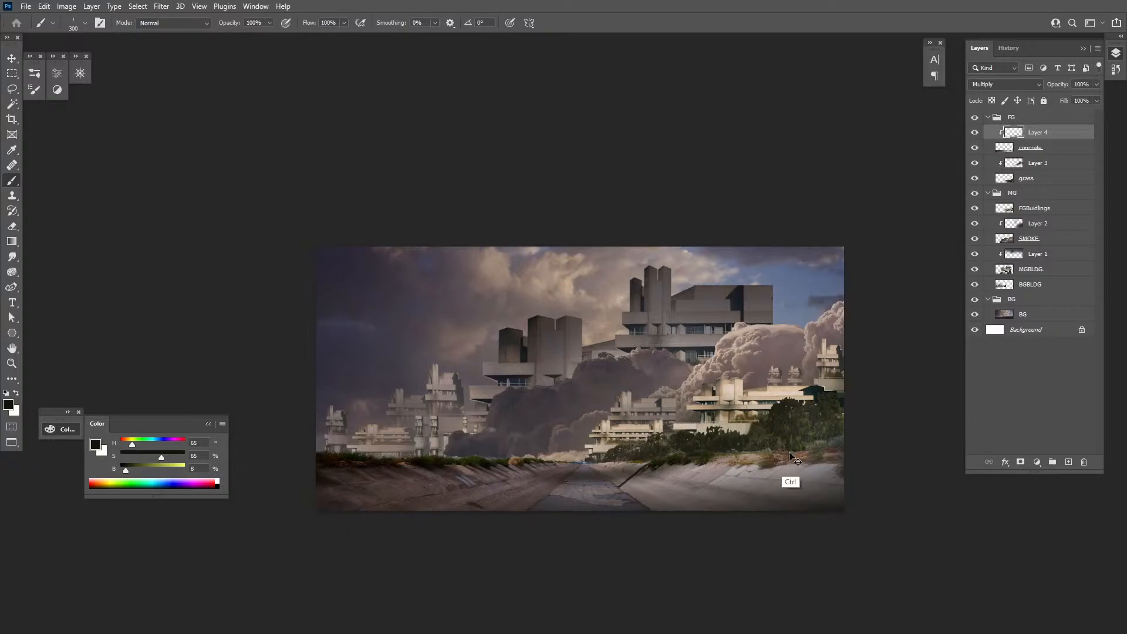
{"action": "key", "text": "ctrl+z"}
Enlarge the brush to 800 px and paint a dark sweep across the concrete banks from beneath the bushes towards the lower left
{"action": "key", "text": "bracketright"}
{"action": "key", "text": "bracketright"}
{"action": "key", "text": "bracketright"}
{"action": "key", "text": "bracketright"}
{"action": "key", "text": "bracketright"}
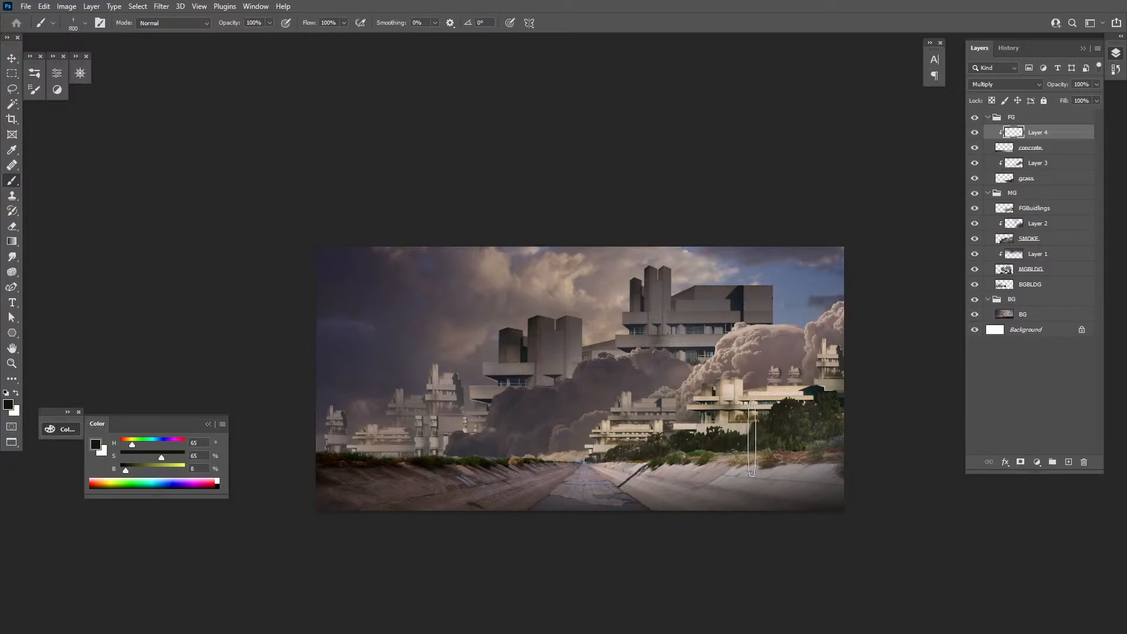
{"action": "left_click_drag", "start_coordinate": [752, 438], "coordinate": [458, 464]}
{"action": "key", "text": "ctrl+z"}
{"action": "left_click_drag", "start_coordinate": [714, 439], "coordinate": [352, 493]}
{"action": "key", "text": "ctrl+z"}
{"action": "left_click_drag", "start_coordinate": [737, 436], "coordinate": [141, 519]}
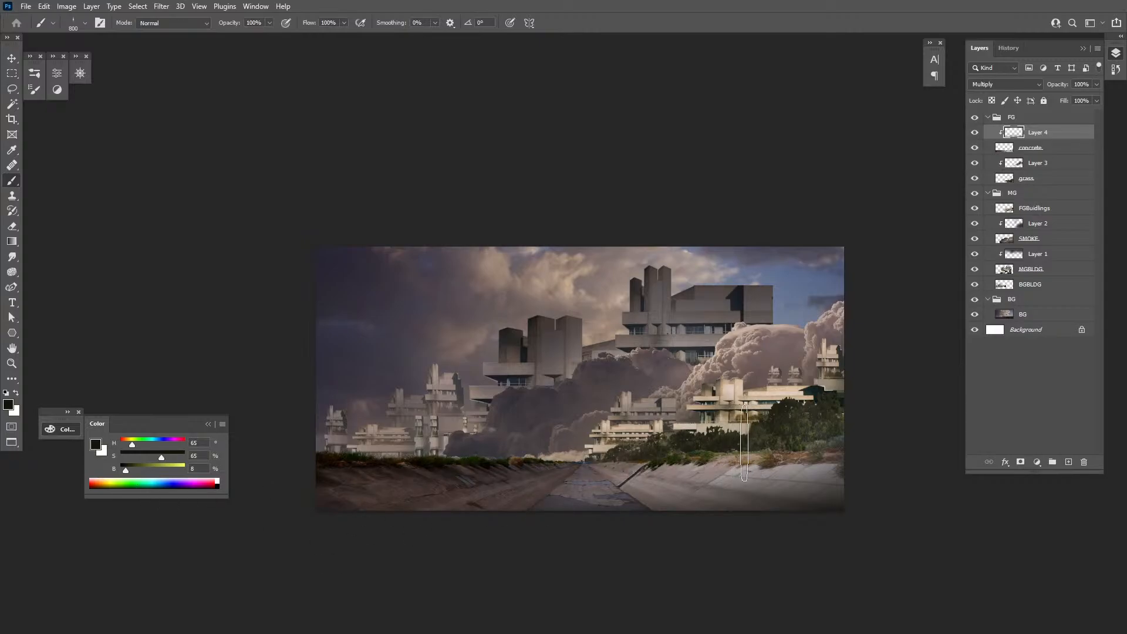
Paint more dark sweeps across the concrete from beneath the bushes towards the lower left, and undo the last one
{"action": "left_click_drag", "start_coordinate": [744, 442], "coordinate": [355, 497]}
{"action": "left_click_drag", "start_coordinate": [686, 455], "coordinate": [158, 543]}
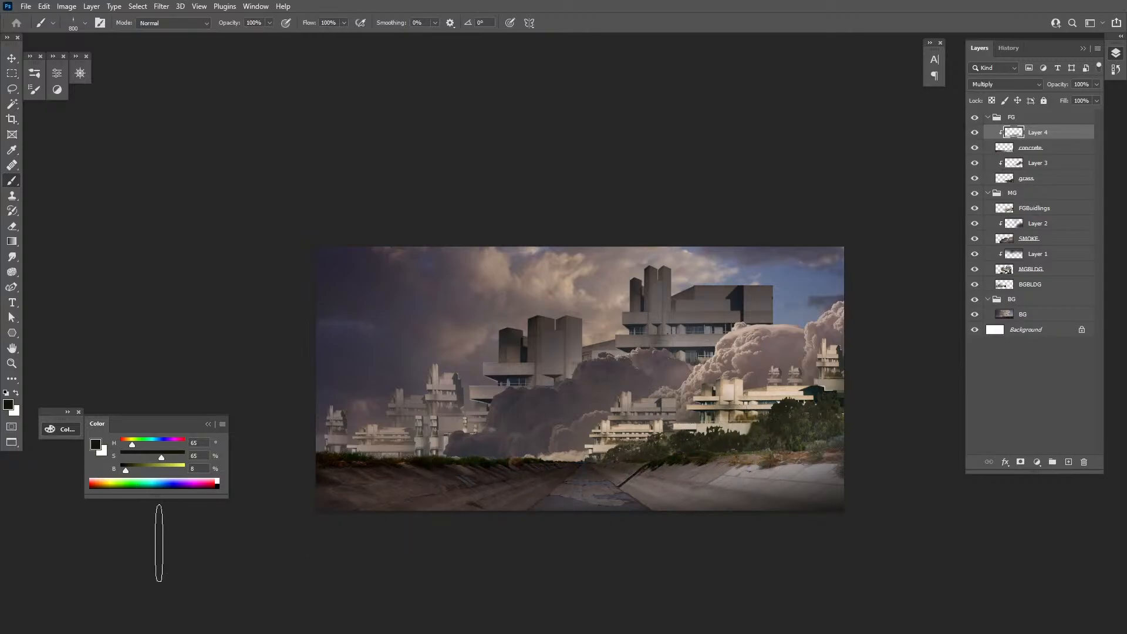
{"action": "key", "text": "ctrl+z"}
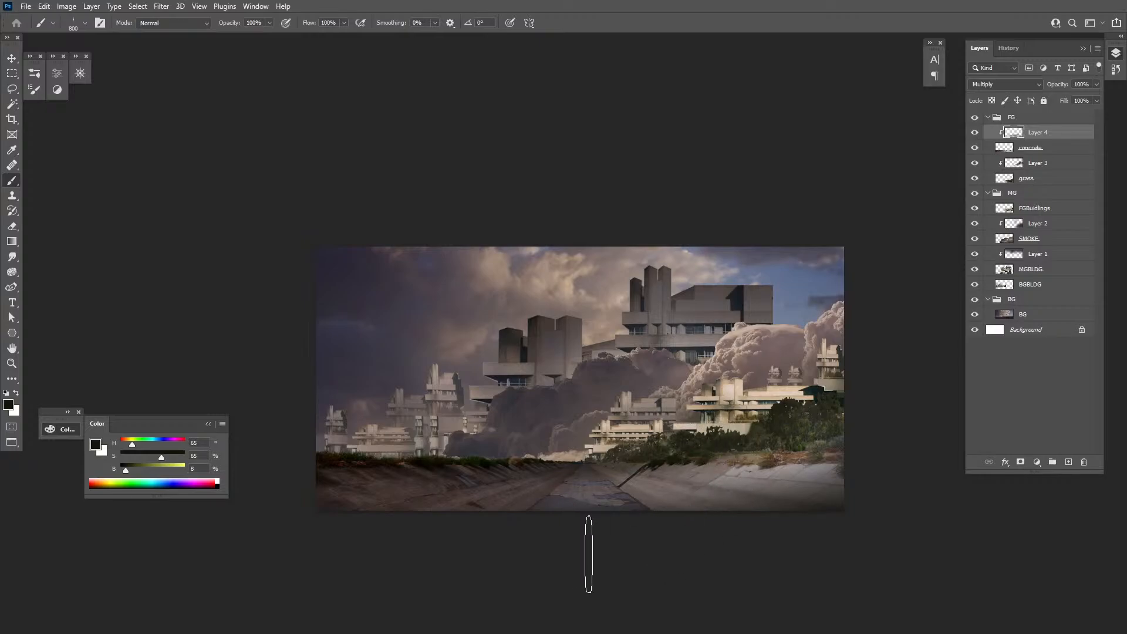
Add a layer mask to the concrete shading layer and prepare a 400 px black brush
{"action": "left_click", "coordinate": [1020, 462]}
{"action": "key", "text": "x"}
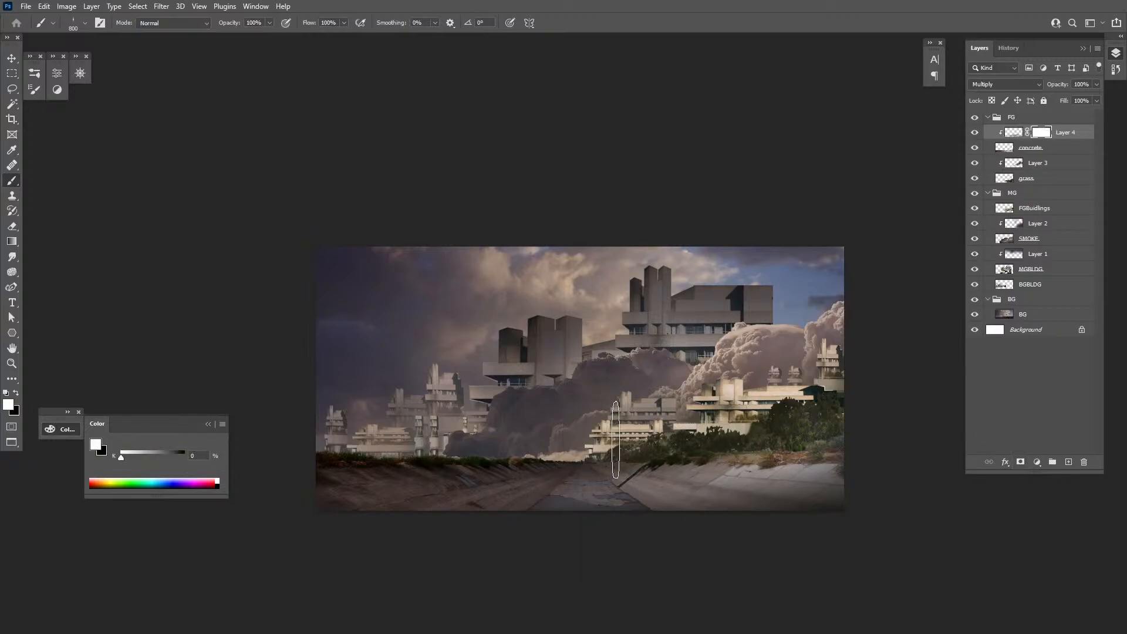
{"action": "key", "text": "bracketleft"}
{"action": "key", "text": "bracketleft"}
{"action": "key", "text": "bracketleft"}
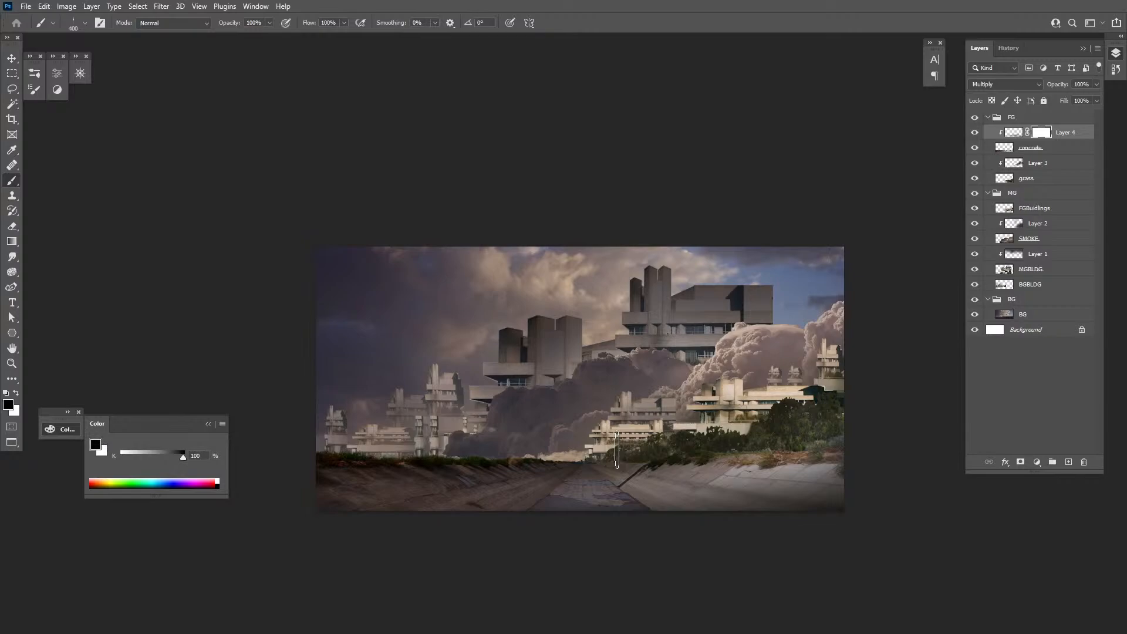
Mask out the dark shading around the far end of the concrete channel, redoing the first stroke
{"action": "mouse_move", "coordinate": [601, 455]}
{"action": "left_mouse_down"}
{"action": "mouse_move", "coordinate": [516, 473]}
{"action": "mouse_move", "coordinate": [515, 494]}
{"action": "left_mouse_up"}
{"action": "key", "text": "ctrl+z"}
{"action": "left_click_drag", "start_coordinate": [607, 451], "coordinate": [520, 449]}
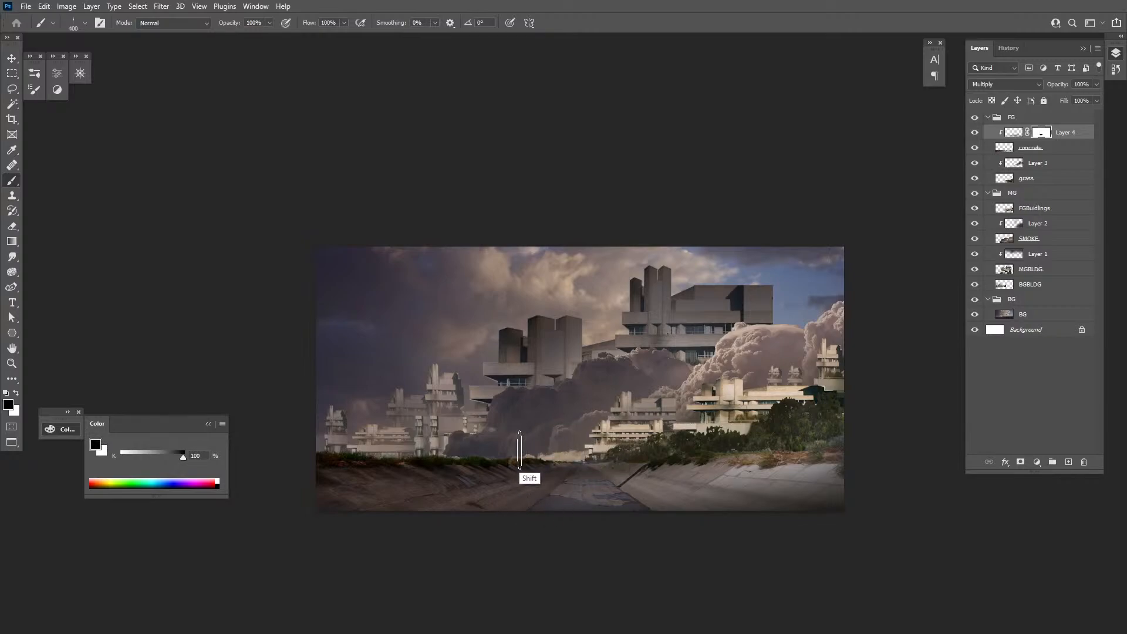
{"action": "key", "text": "z"}
{"action": "left_click_drag", "start_coordinate": [587, 469], "coordinate": [611, 482]}
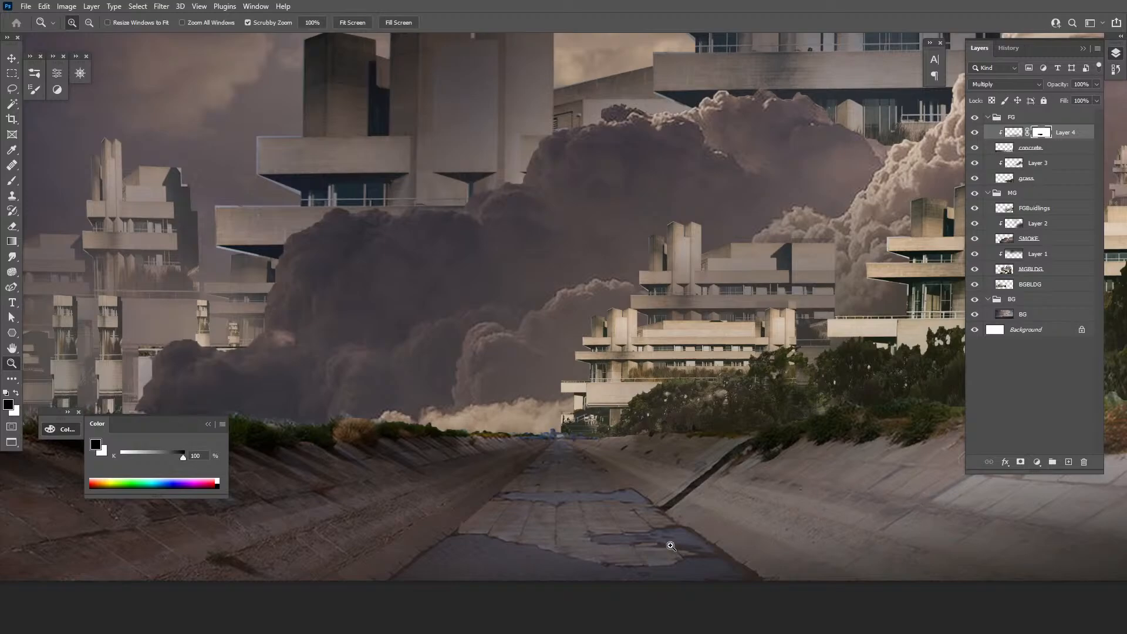
{"action": "left_click", "coordinate": [681, 498], "text": "alt"}
{"action": "left_click", "coordinate": [681, 498], "text": "alt"}
{"action": "left_click", "coordinate": [681, 498], "text": "alt"}
{"action": "left_click_drag", "start_coordinate": [734, 486], "coordinate": [704, 493]}
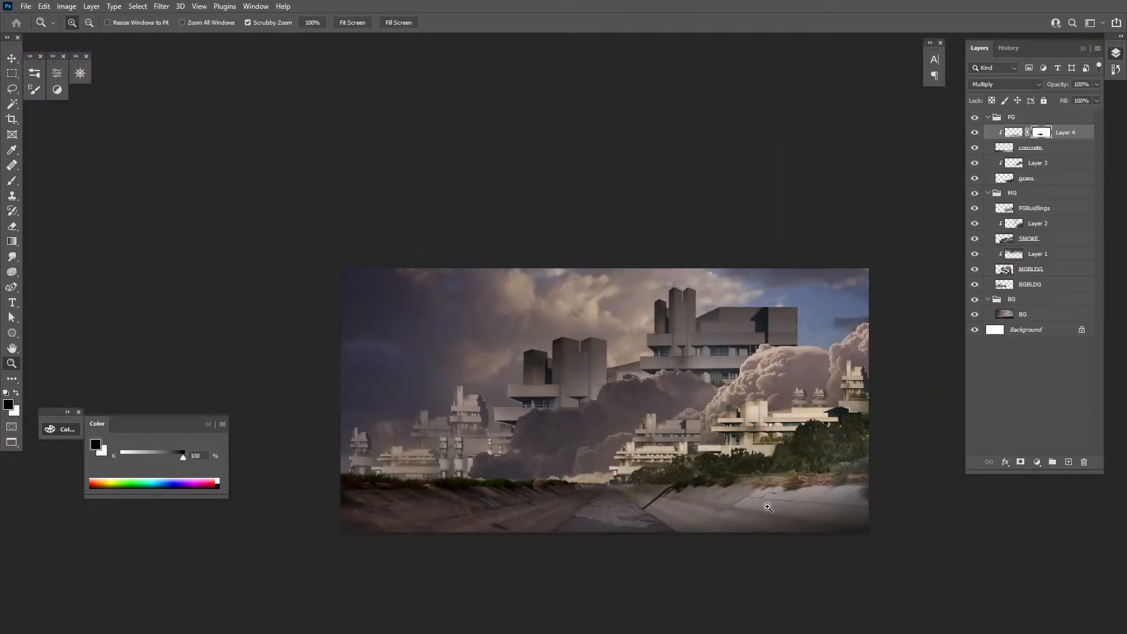
Add a new layer clipped directly above the grass layer and set its blend mode to Overlay
{"action": "left_click", "coordinate": [1029, 167]}
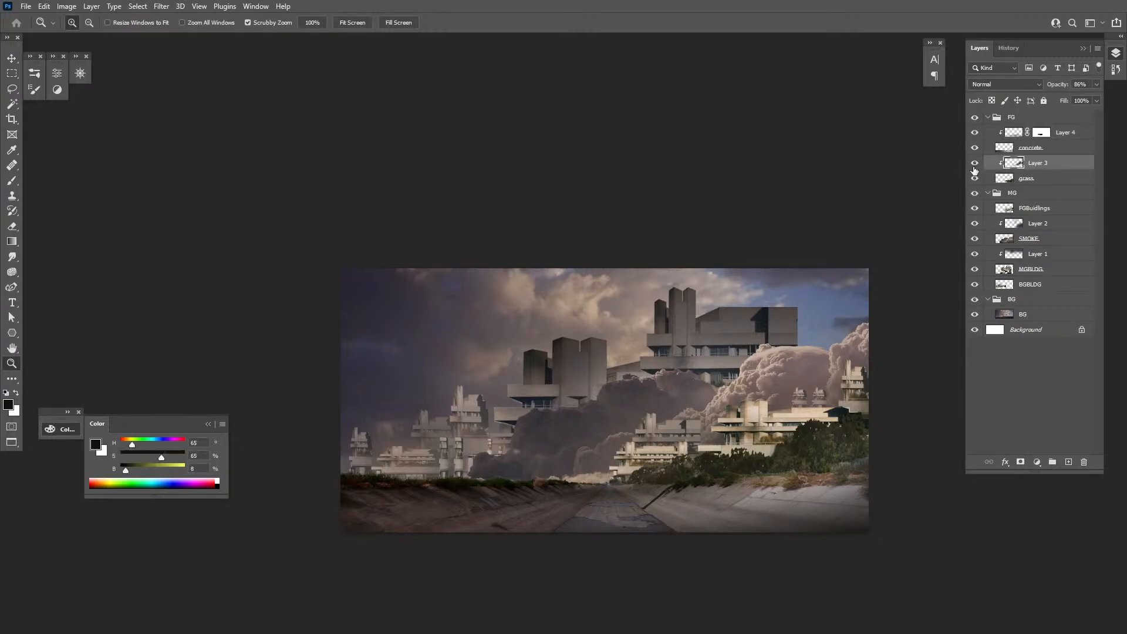
{"action": "left_click", "coordinate": [1036, 183]}
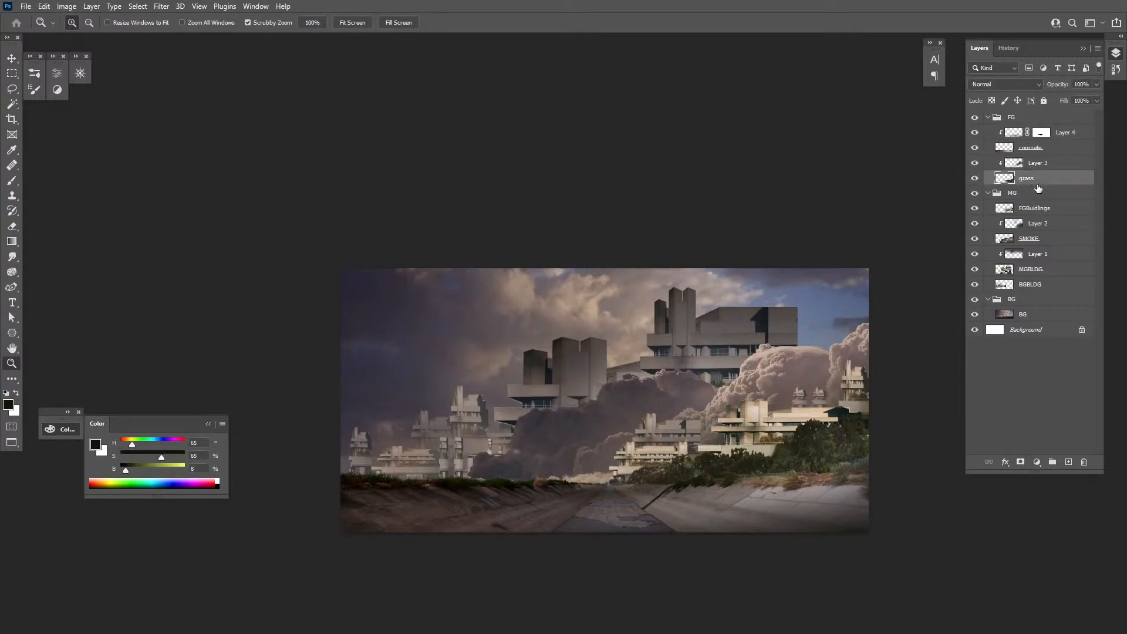
{"action": "left_click", "coordinate": [1068, 463]}
{"action": "left_click", "coordinate": [1005, 84]}
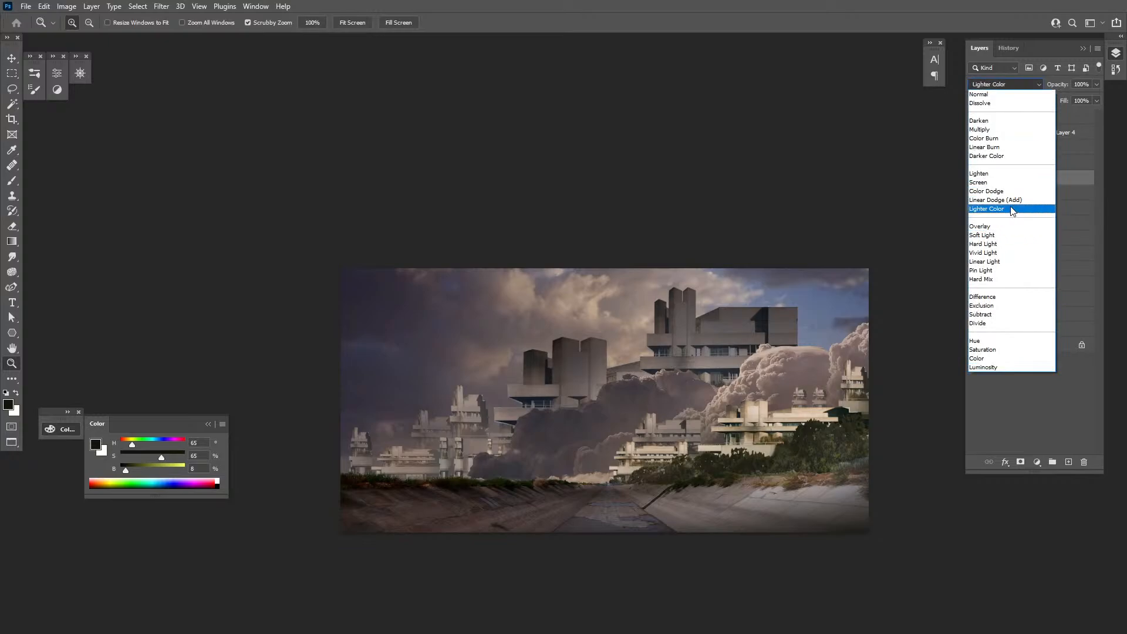
{"action": "left_click", "coordinate": [997, 228]}
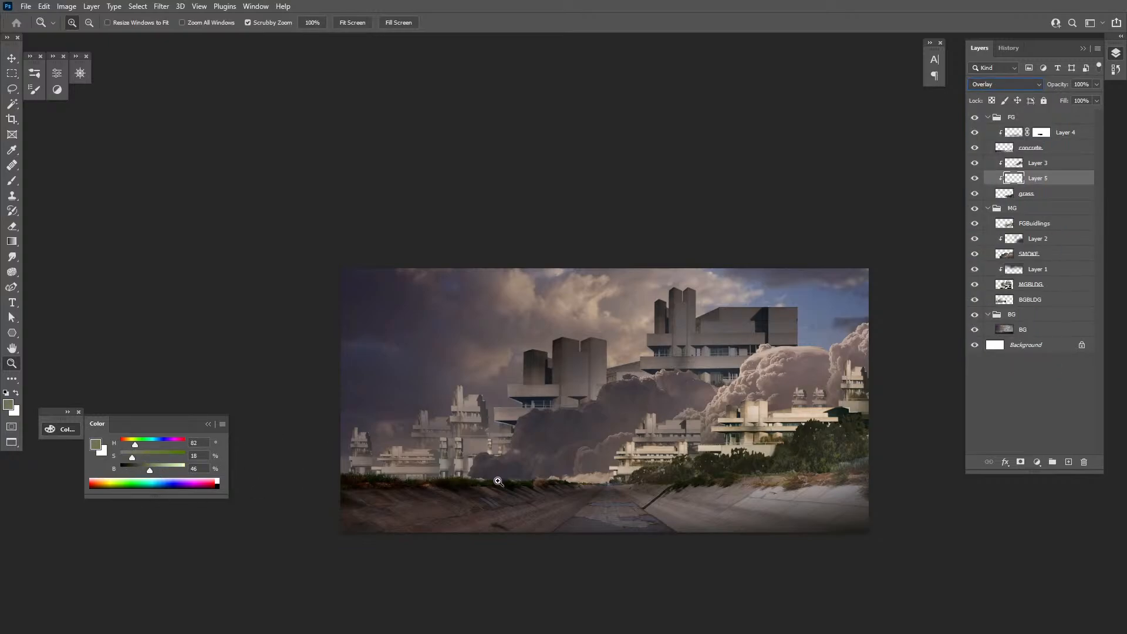
Enlarge the brush to 1000 px and set the foreground colour to a pale green of H 82, S 18, B 71
{"action": "left_click", "coordinate": [12, 180]}
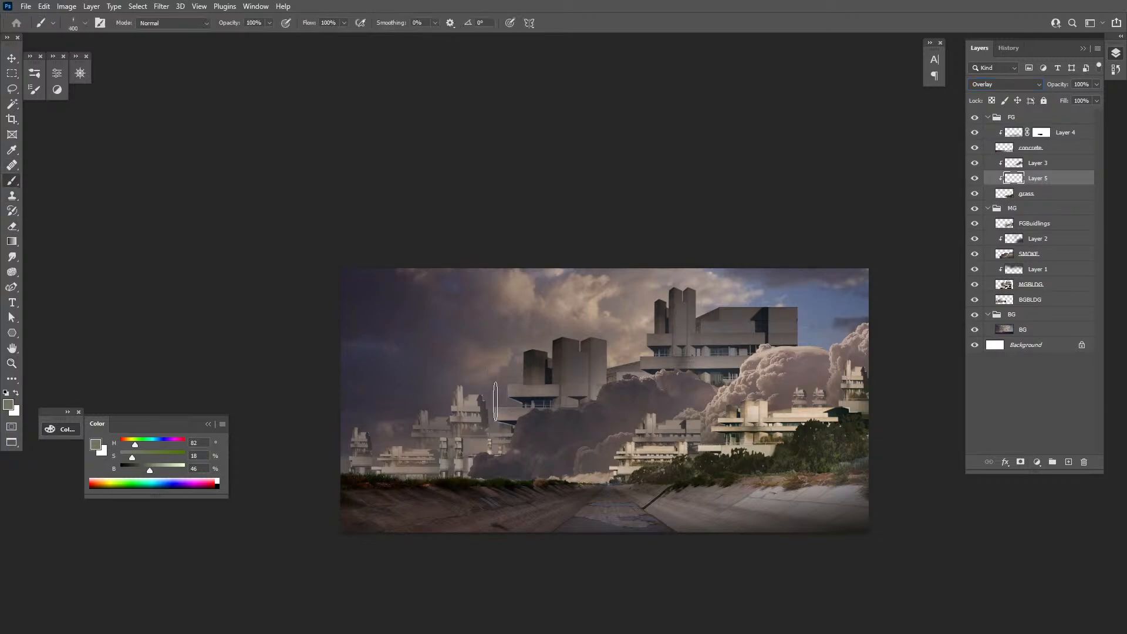
{"action": "key", "text": "bracketright"}
{"action": "key", "text": "bracketright"}
{"action": "key", "text": "bracketright"}
{"action": "key", "text": "bracketright"}
{"action": "key", "text": "bracketright"}
{"action": "left_click", "coordinate": [164, 466]}
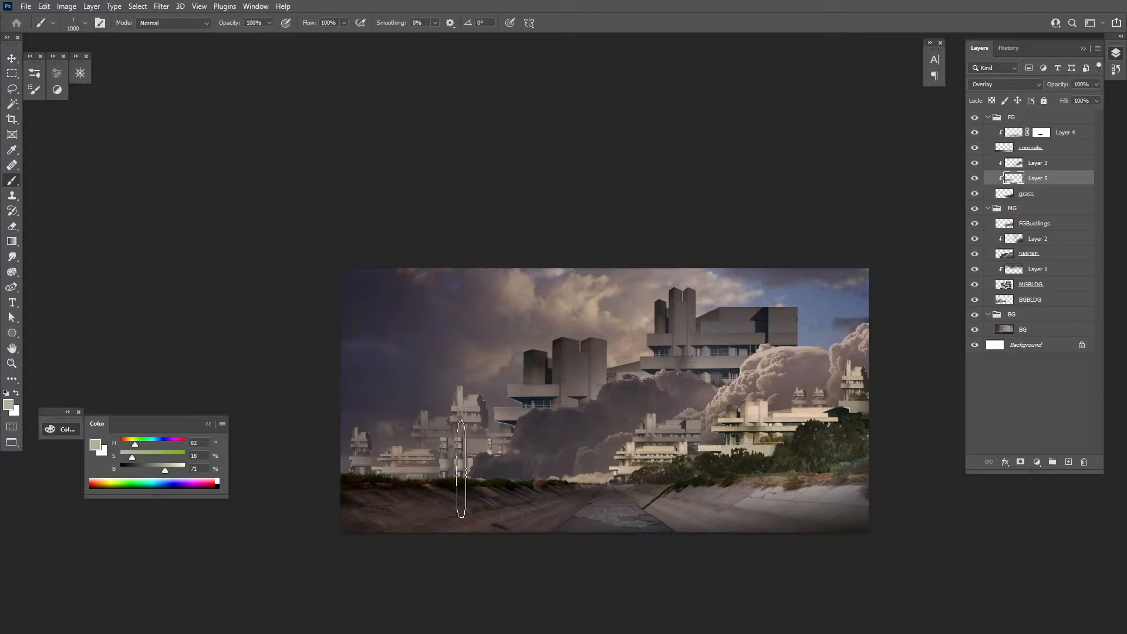
Try the Overlay layer above the grass shading layer, and move it back beneath that layer
{"action": "left_click", "coordinate": [974, 179]}
{"action": "left_click", "coordinate": [975, 179]}
{"action": "left_click_drag", "start_coordinate": [1029, 179], "coordinate": [1029, 162]}
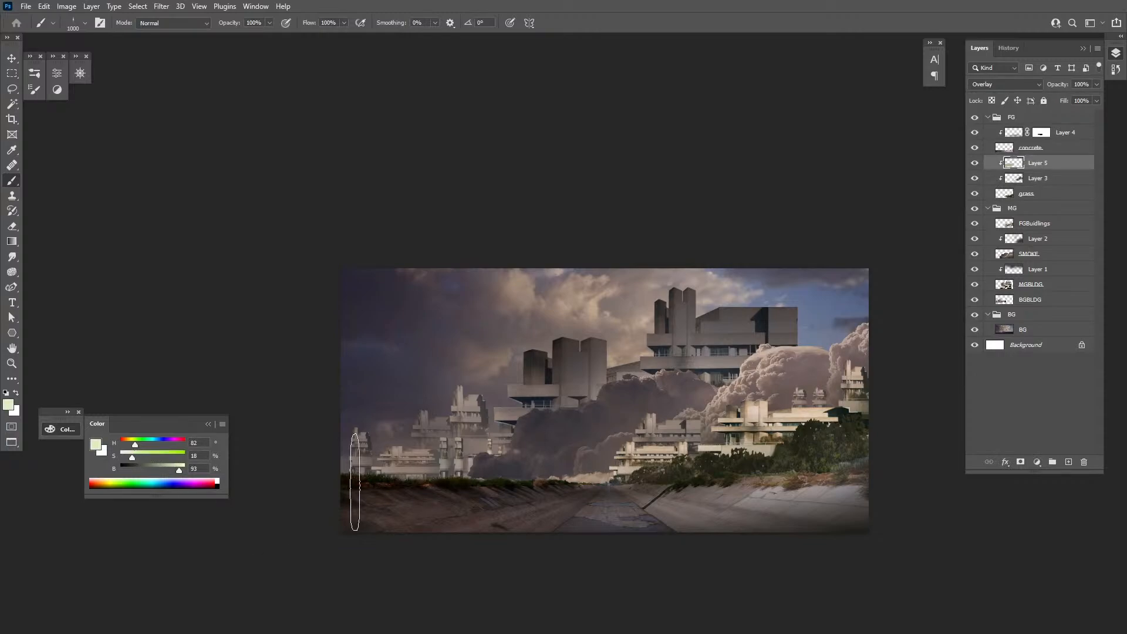
{"action": "key", "text": "ctrl+bracketleft"}
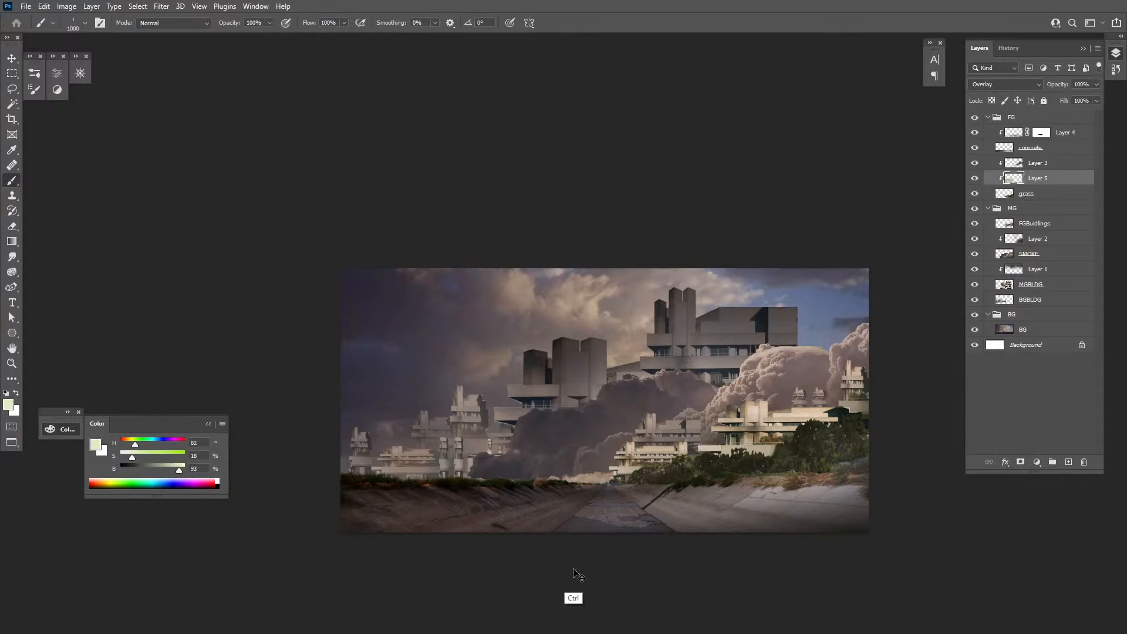
Check which layer holds the grass and move the Overlay layer directly above the concrete layer, clipped to it
{"action": "left_click", "coordinate": [974, 195]}
{"action": "left_click", "coordinate": [975, 194]}
{"action": "left_click_drag", "start_coordinate": [1037, 180], "coordinate": [1052, 147]}
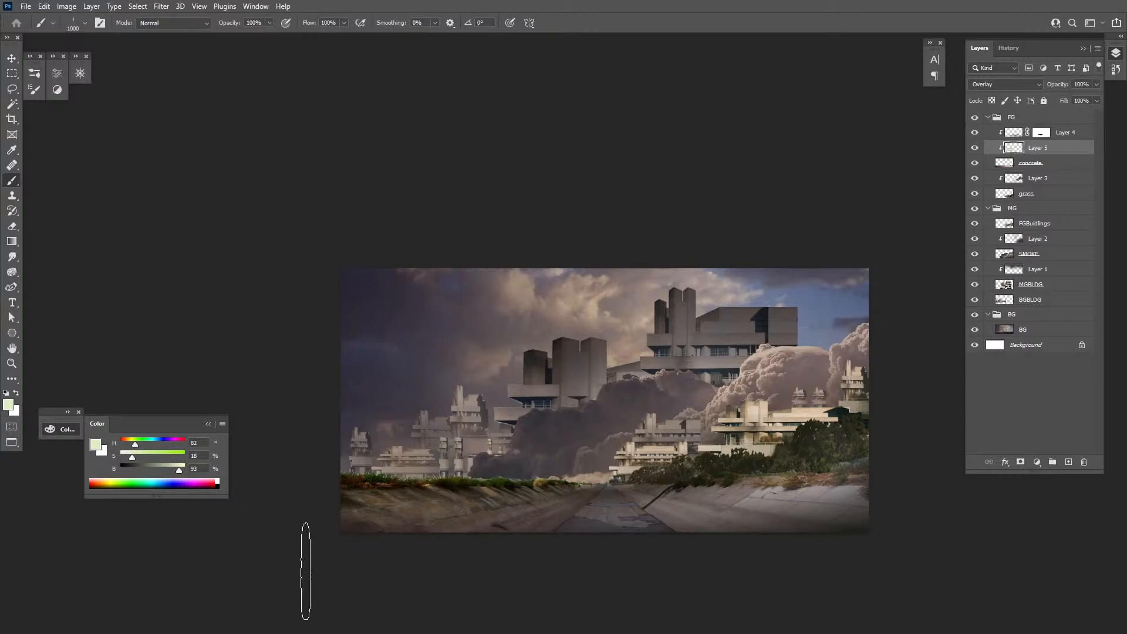
Compare the concrete with and without the Overlay layer and lower that layer's opacity to 43%
{"action": "key", "text": "z"}
{"action": "left_click", "coordinate": [571, 494]}
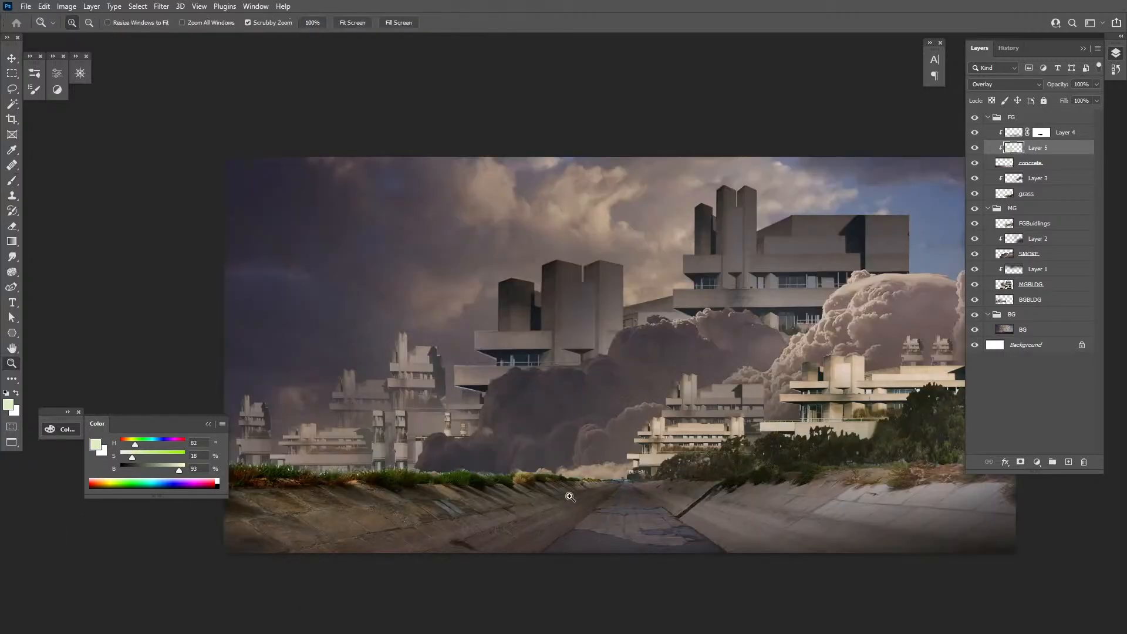
{"action": "left_click", "coordinate": [975, 151]}
{"action": "left_click", "coordinate": [975, 150]}
{"action": "left_click", "coordinate": [680, 357], "text": "alt"}
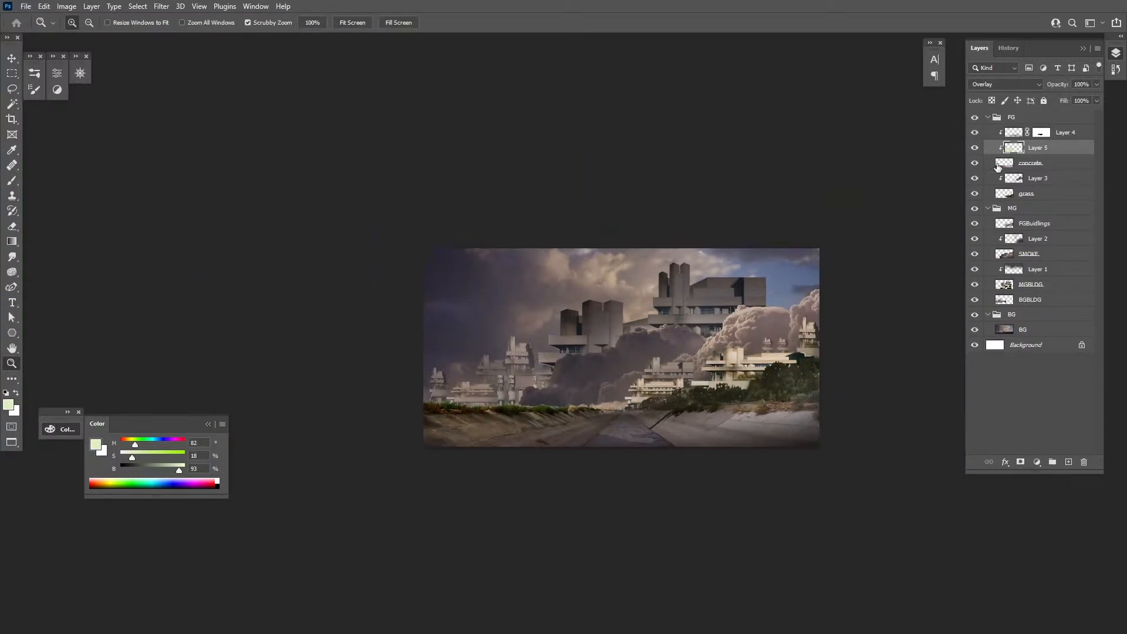
{"action": "left_click_drag", "start_coordinate": [1085, 98], "coordinate": [1077, 101]}
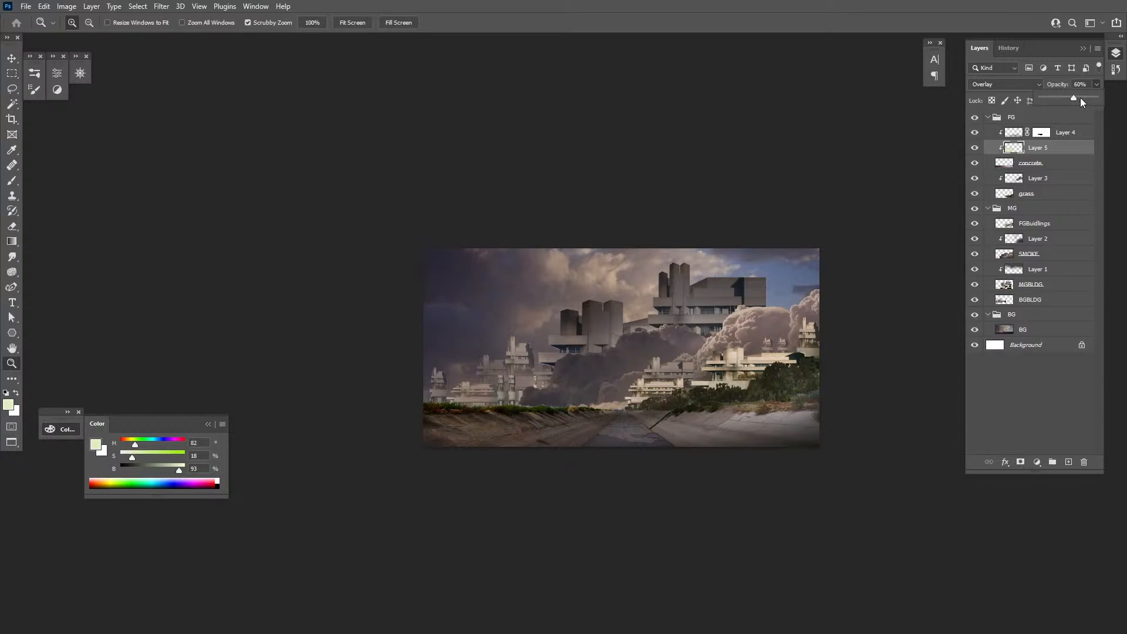
{"action": "left_click", "coordinate": [541, 423]}
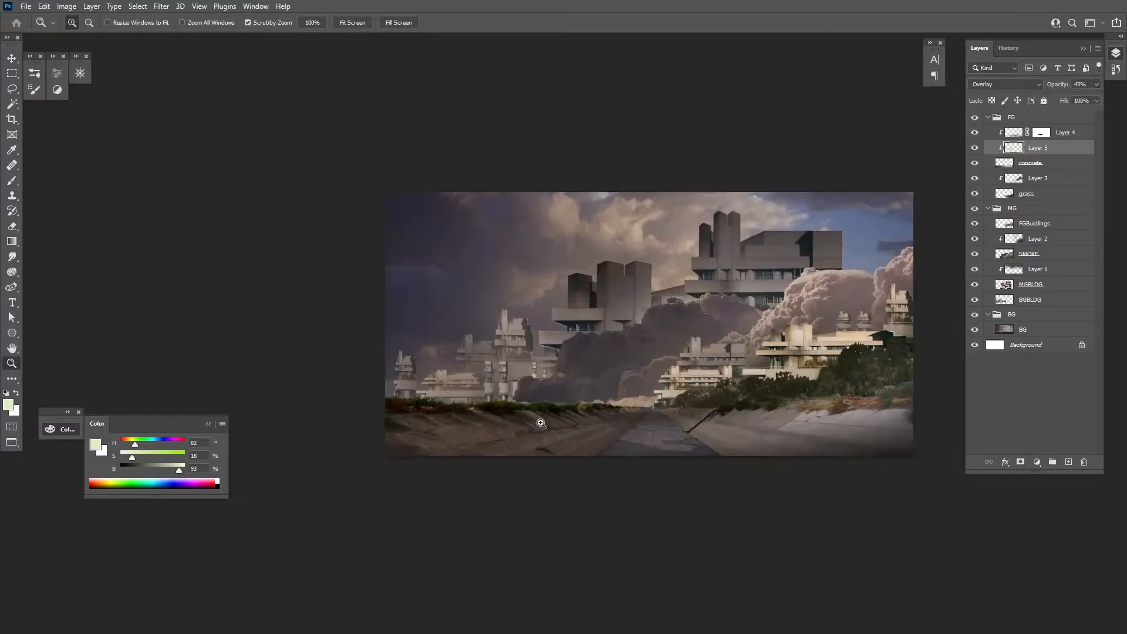
Add a layer mask to the Overlay layer, paint black over the left bank's highlight, and compare the concrete adjustments on and off
{"action": "left_click", "coordinate": [1020, 463]}
{"action": "key", "text": "b"}
{"action": "key", "text": "d"}
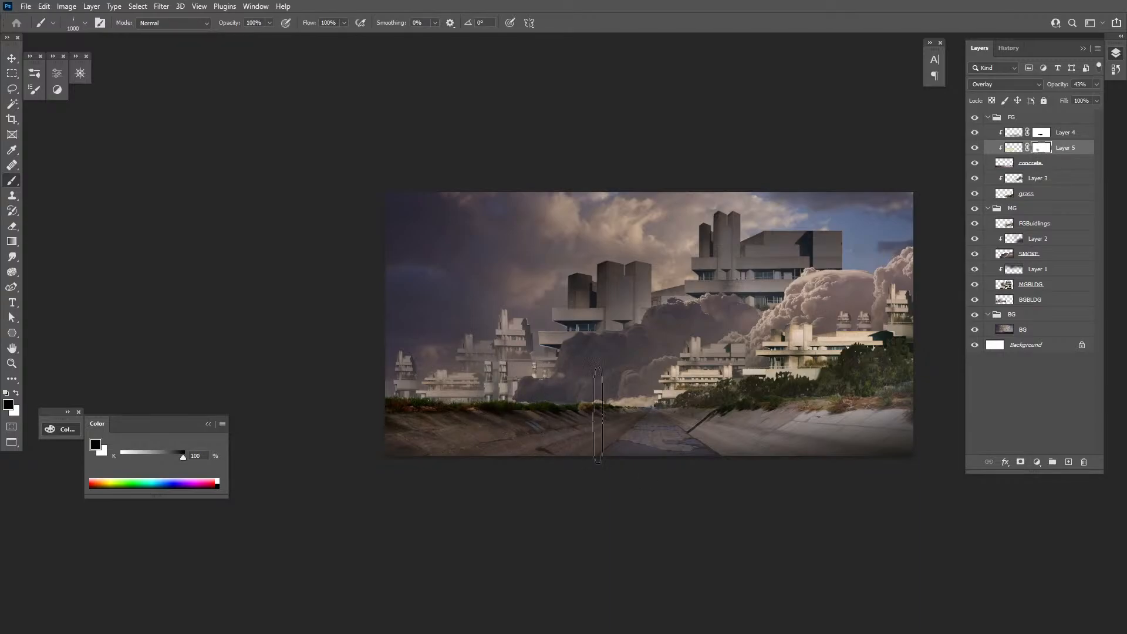
{"action": "key", "text": "z"}
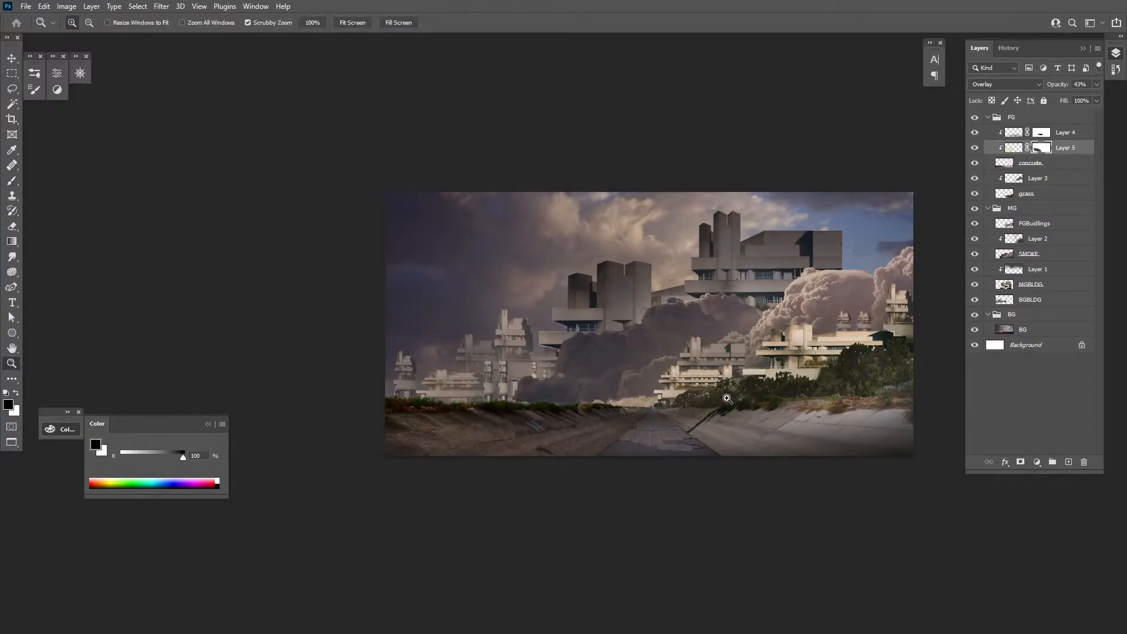
{"action": "left_click", "coordinate": [756, 470], "text": "alt"}
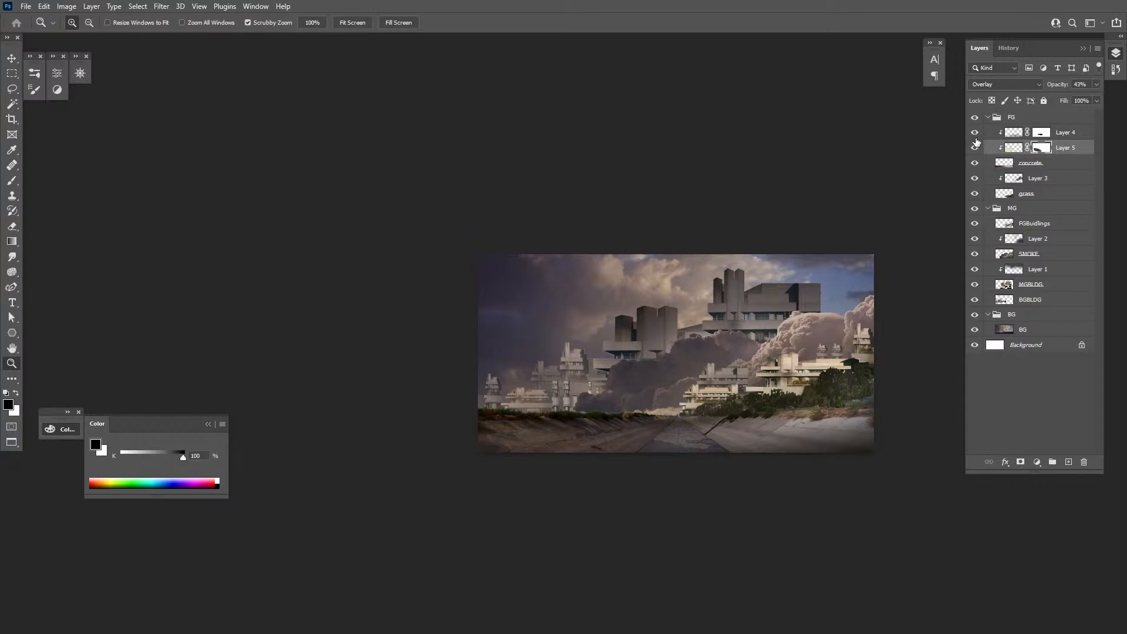
{"action": "left_click_drag", "start_coordinate": [974, 134], "coordinate": [977, 153]}
{"action": "left_click", "coordinate": [751, 415]}
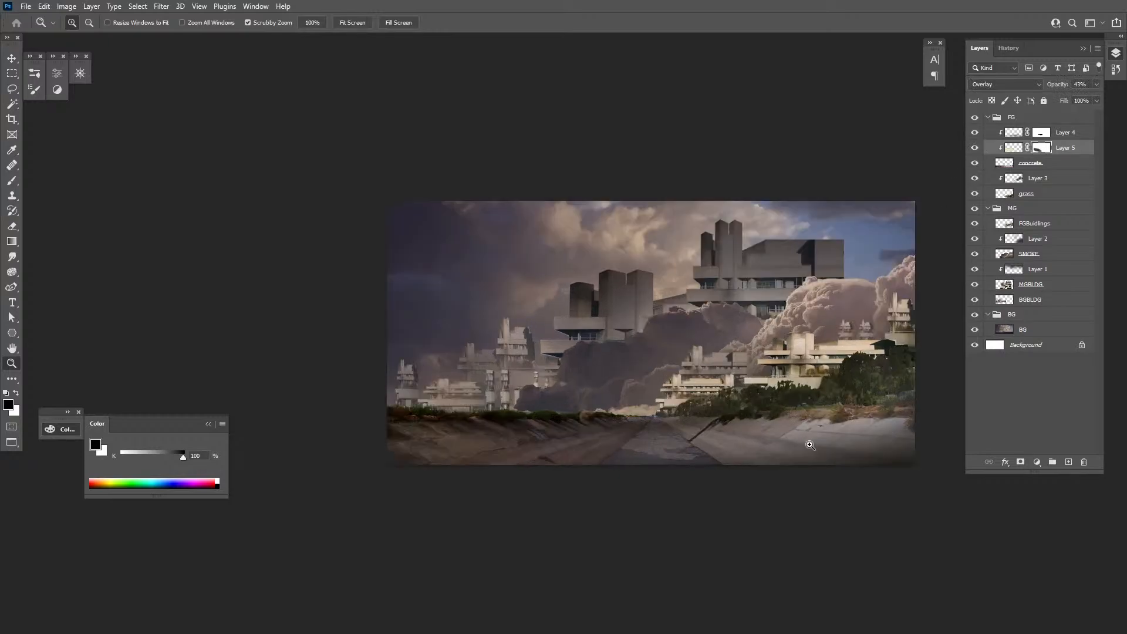
Add a new empty layer directly above the concrete layer, clipped to it
{"action": "key", "text": "b"}
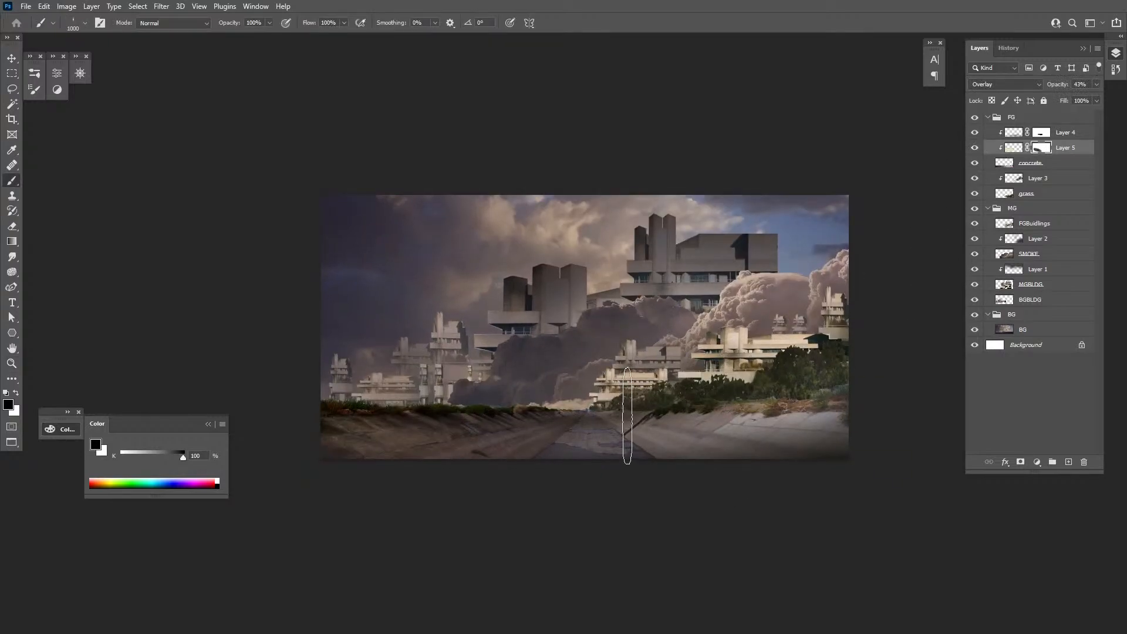
{"action": "left_click", "coordinate": [1032, 164]}
{"action": "left_click", "coordinate": [1068, 462]}
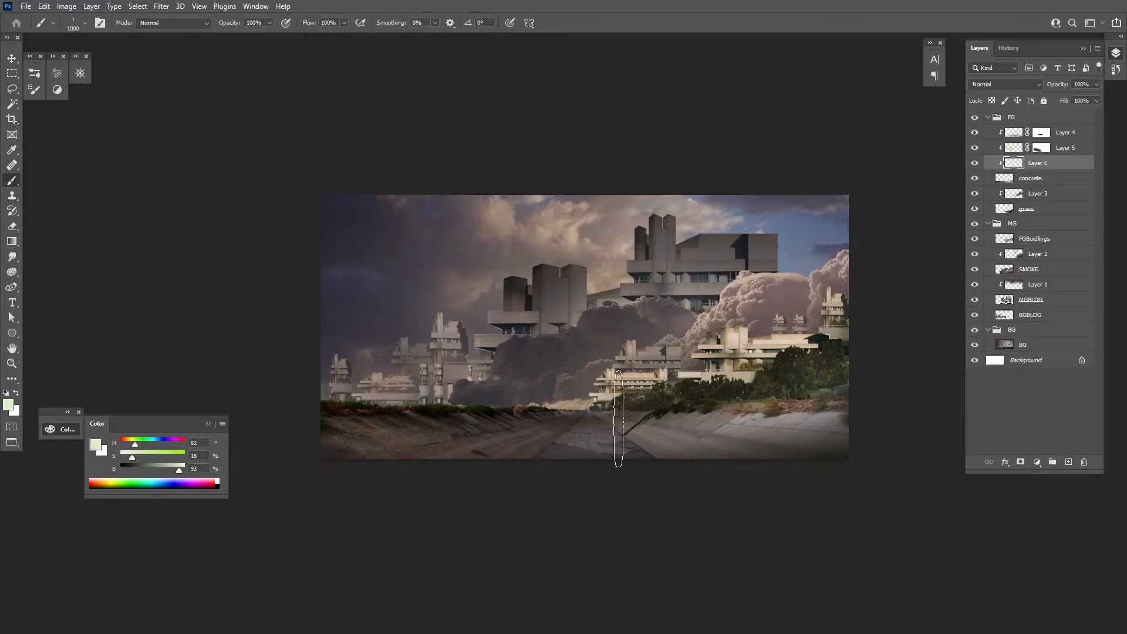
Select the right concrete bank with the Polygonal Lasso, following the channel floor's edge from the image bottom to the vanishing point
{"action": "key", "text": "bracketleft"}
{"action": "key", "text": "bracketleft"}
{"action": "key", "text": "bracketleft"}
{"action": "right_click", "coordinate": [16, 93]}
{"action": "left_click", "coordinate": [23, 105]}
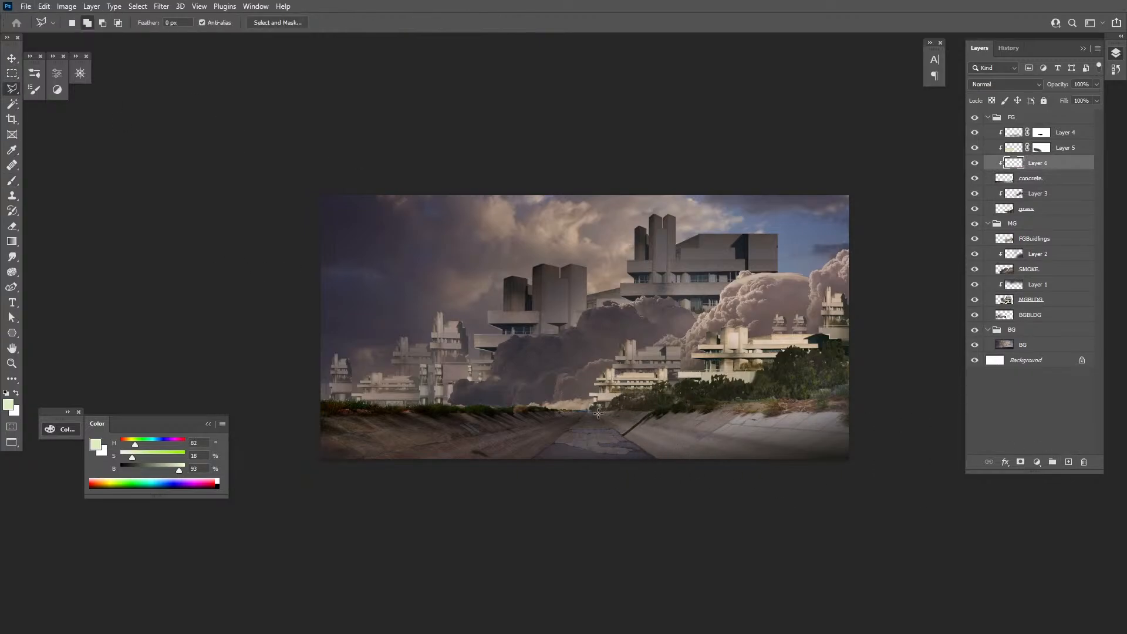
{"action": "left_click", "coordinate": [670, 467]}
{"action": "left_click", "coordinate": [592, 412]}
Enlarge the brush to 1600 px and set the foreground colour to a near-black brown of H 34, S 13, B 11
{"action": "key", "text": "b"}
{"action": "key", "text": "bracketright"}
{"action": "key", "text": "bracketright"}
{"action": "key", "text": "bracketright"}
{"action": "key", "text": "bracketright"}
{"action": "key", "text": "bracketright"}
{"action": "key", "text": "bracketright"}
{"action": "key", "text": "bracketright"}
{"action": "key", "text": "bracketright"}
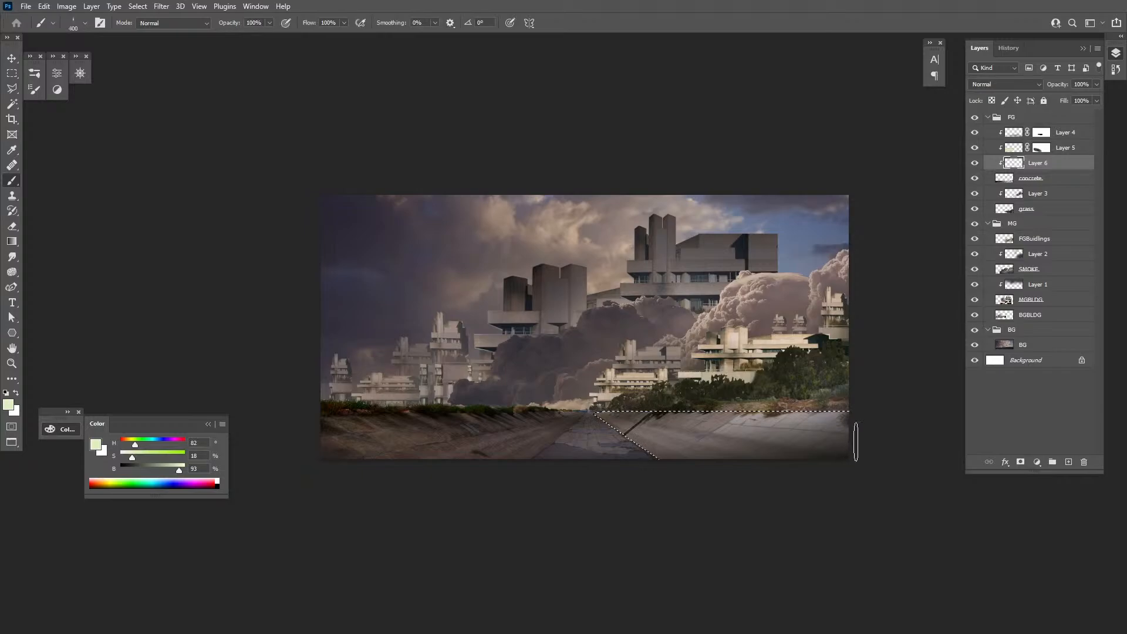
{"action": "key", "text": "bracketright"}
{"action": "key", "text": "bracketright"}
{"action": "key", "text": "bracketright"}
{"action": "key", "text": "bracketright"}
{"action": "key", "text": "bracketright"}
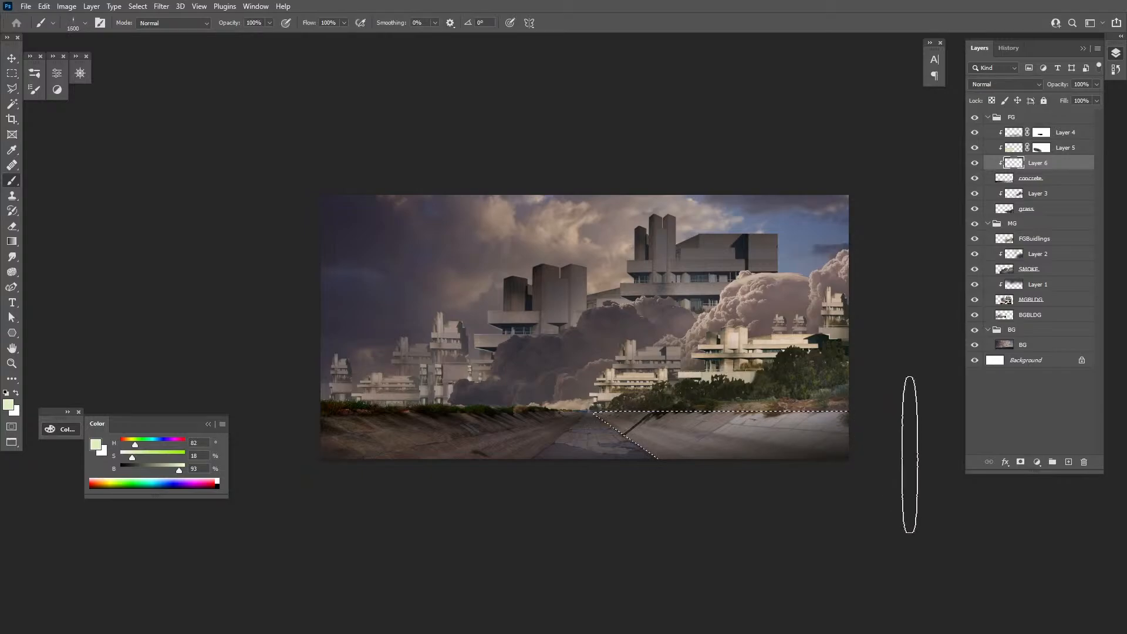
{"action": "left_click", "coordinate": [126, 443]}
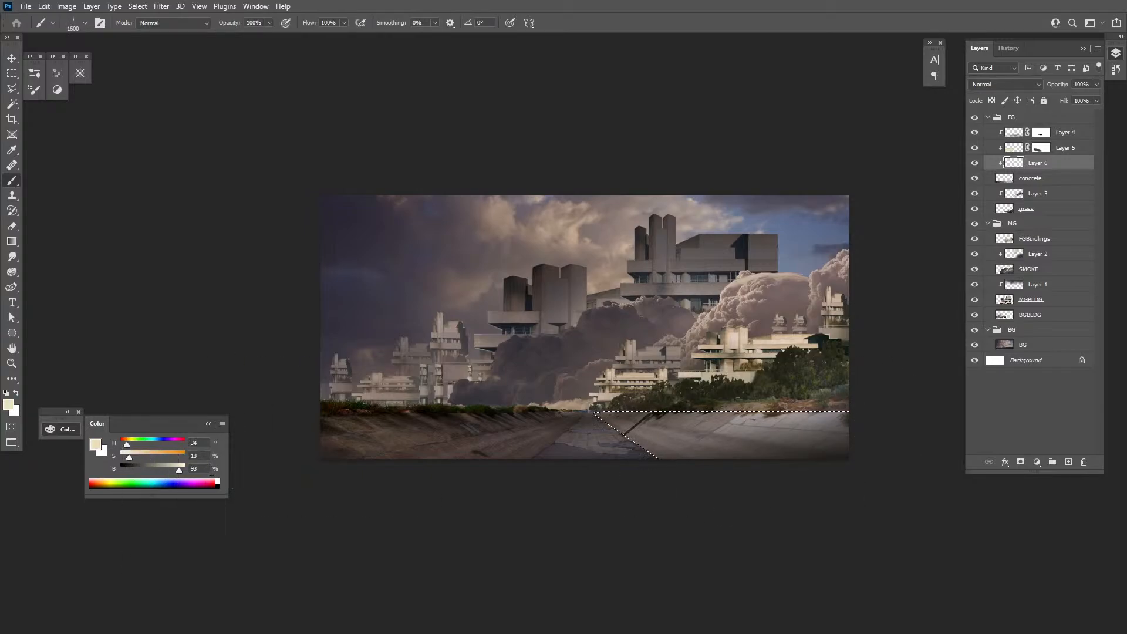
{"action": "left_click", "coordinate": [128, 468]}
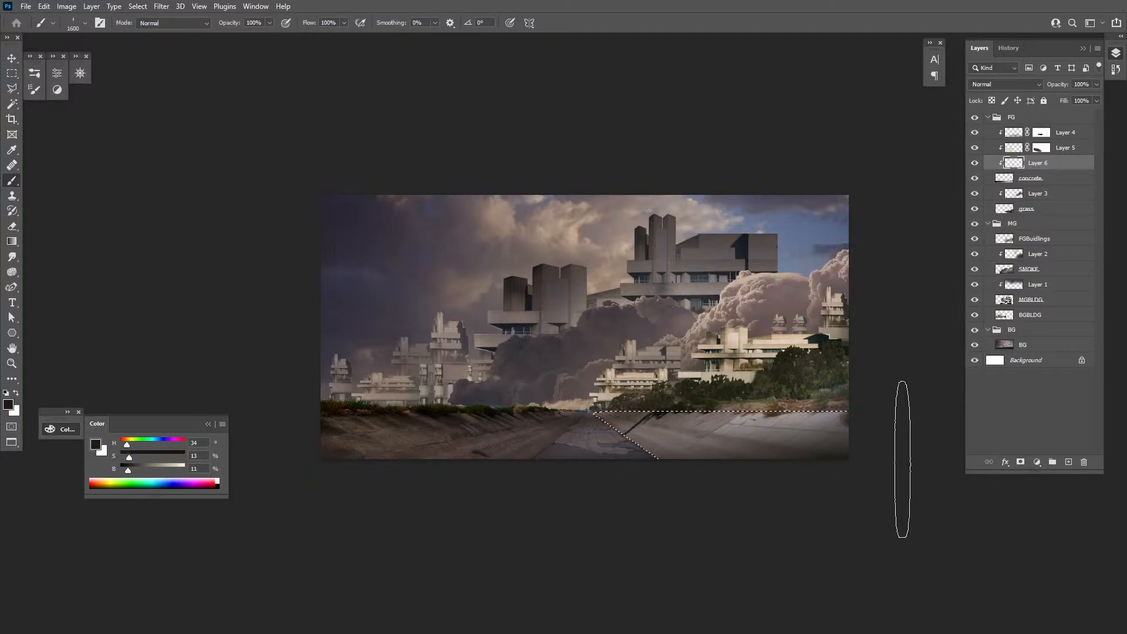
Try a dark sweep across the selected right concrete bank, clear the selection and undo the stroke
{"action": "left_click_drag", "start_coordinate": [898, 458], "coordinate": [639, 451]}
{"action": "key", "text": "ctrl+d"}
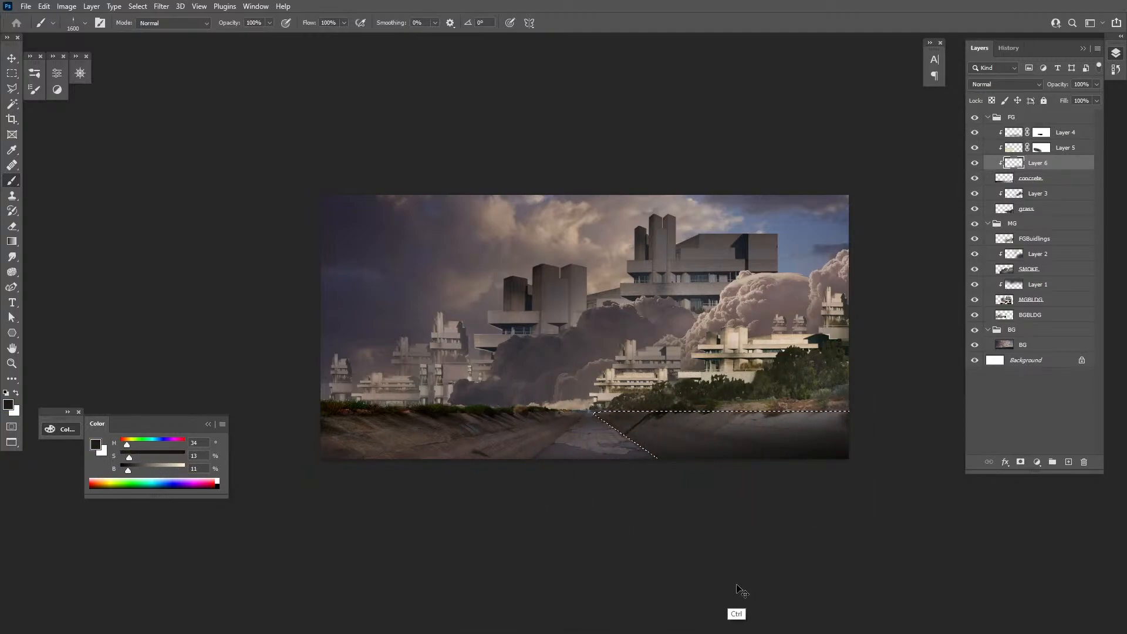
{"action": "key", "text": "ctrl+z"}
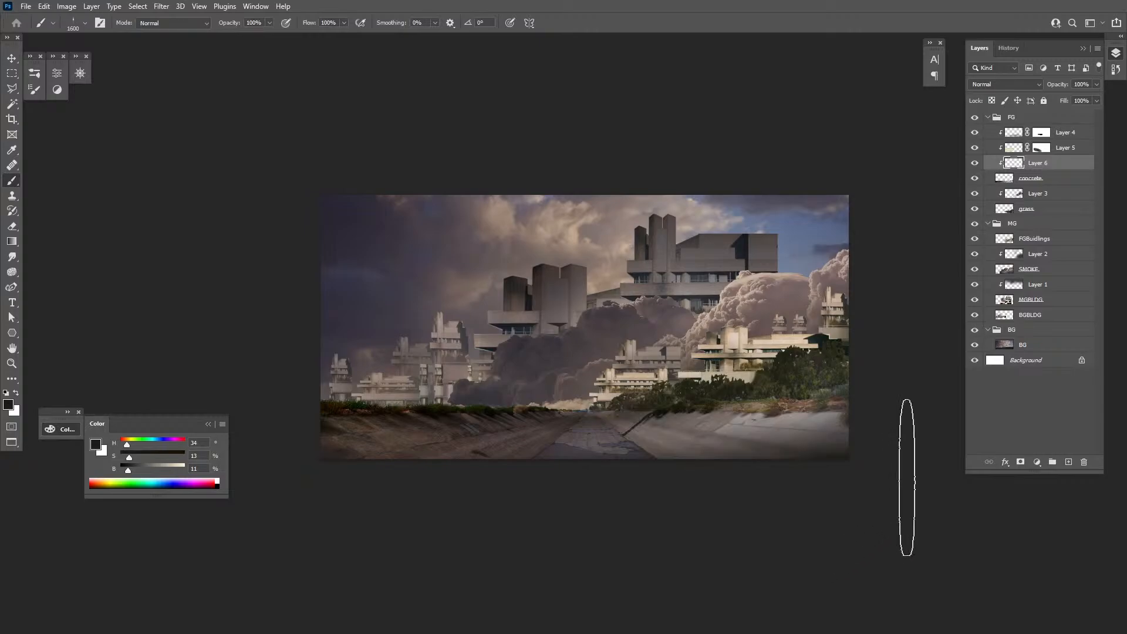
Paint a dark sweep along the lower foreground concrete from beyond the right edge to the lower left, undoing two attempts first
{"action": "mouse_move", "coordinate": [907, 477]}
{"action": "left_mouse_down"}
{"action": "mouse_move", "coordinate": [752, 458]}
{"action": "mouse_move", "coordinate": [285, 451]}
{"action": "left_mouse_up"}
{"action": "key", "text": "ctrl+z"}
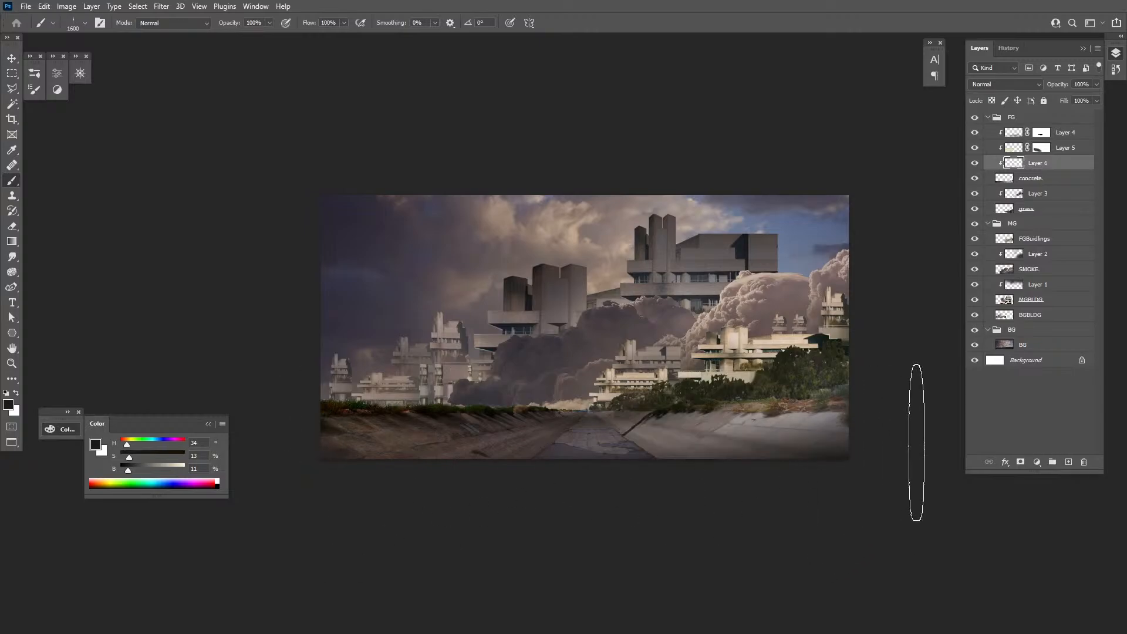
{"action": "left_click_drag", "start_coordinate": [916, 442], "coordinate": [587, 410]}
{"action": "key", "text": "ctrl+z"}
{"action": "left_click_drag", "start_coordinate": [888, 468], "coordinate": [301, 524]}
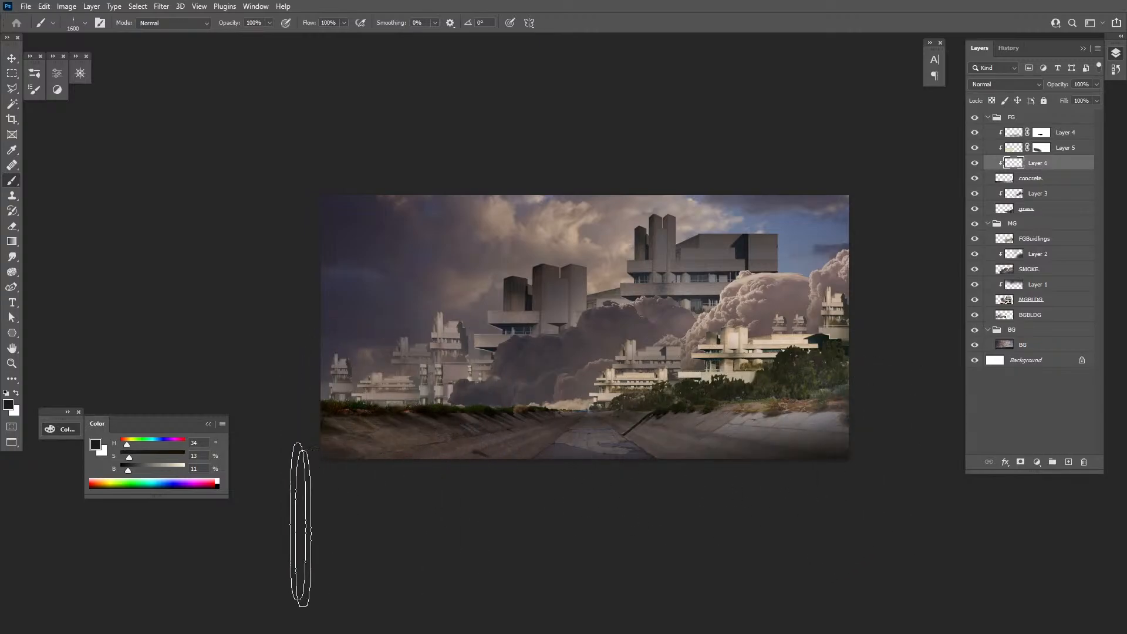
Darken the lower foreground concrete with another broad brush sweep running right to left, undoing an extra pass
{"action": "left_click_drag", "start_coordinate": [911, 483], "coordinate": [243, 522]}
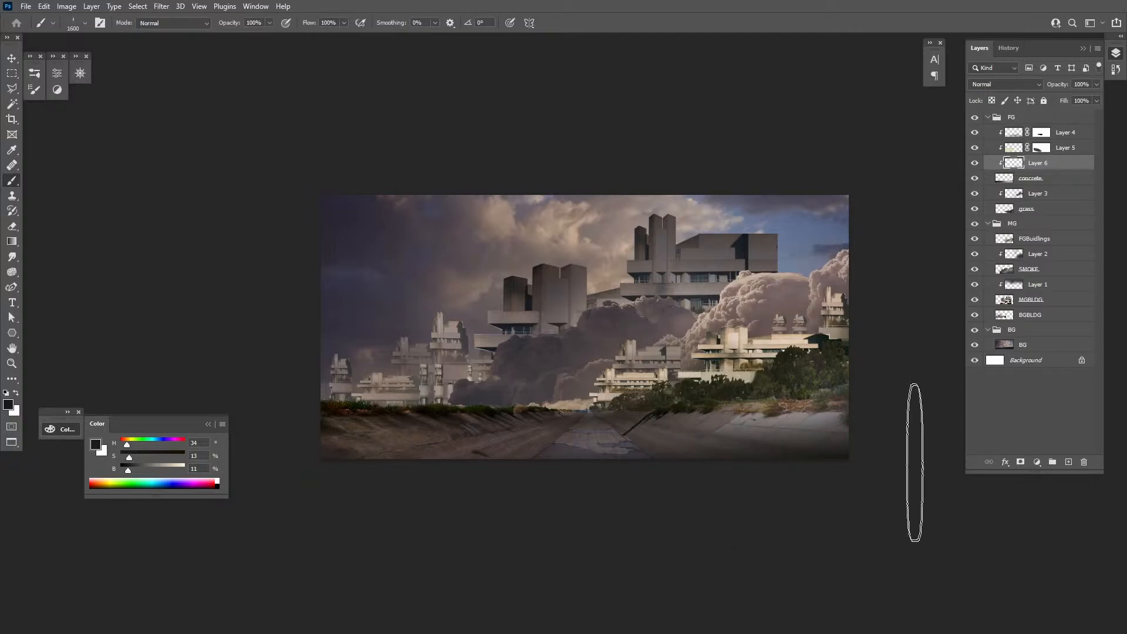
{"action": "left_click_drag", "start_coordinate": [924, 460], "coordinate": [189, 579]}
{"action": "key", "text": "ctrl+z"}
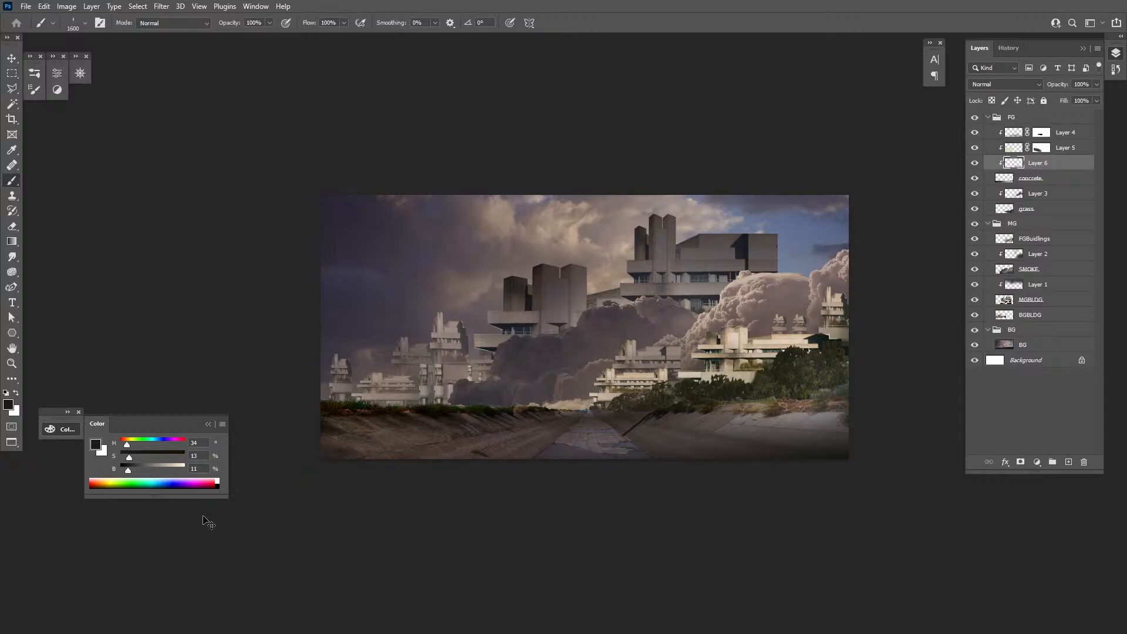
Select the left concrete bank on the concrete layer with the Polygonal Lasso, following the grass edge, the vanishing point and the channel floor's edge
{"action": "key", "text": "z"}
{"action": "left_click", "coordinate": [673, 449]}
{"action": "left_click_drag", "start_coordinate": [515, 431], "coordinate": [590, 429]}
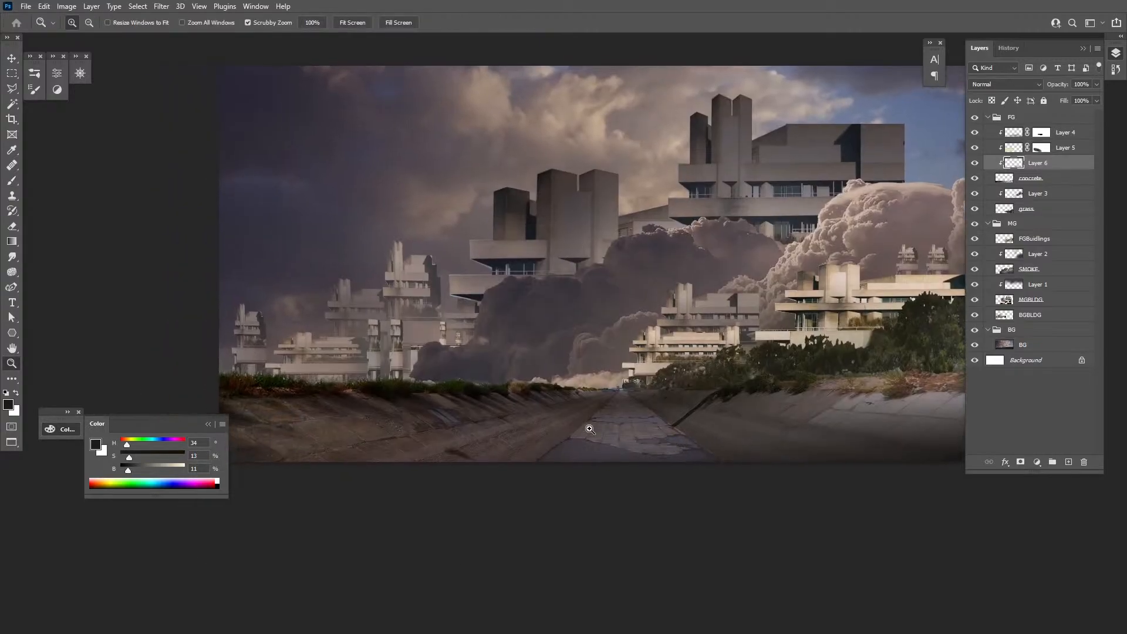
{"action": "left_click", "coordinate": [1003, 180]}
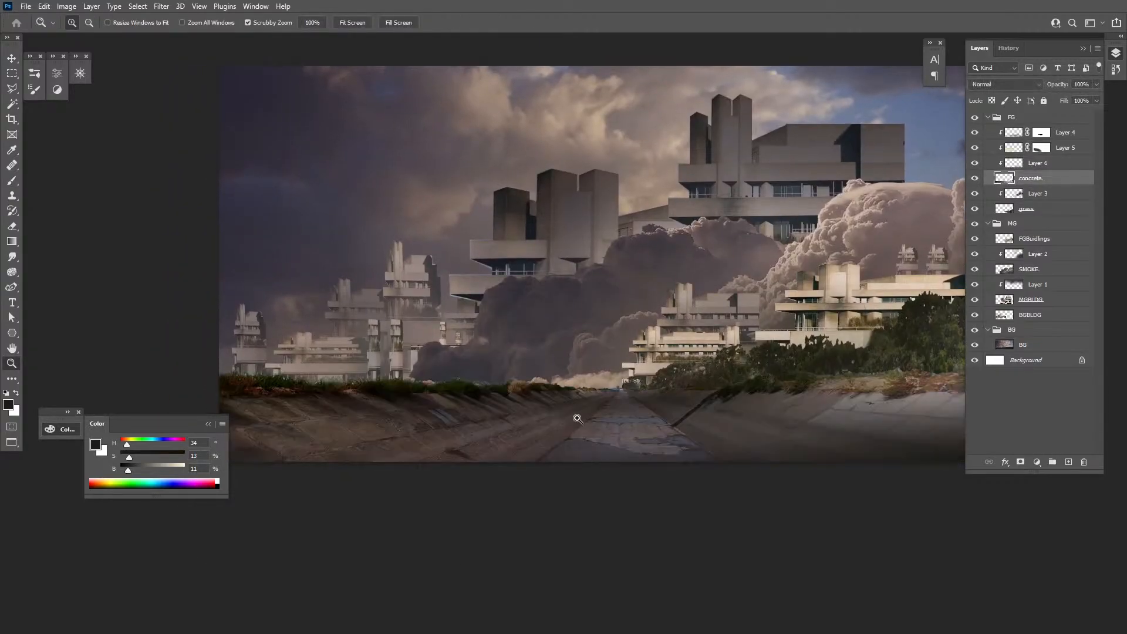
{"action": "key", "text": "l"}
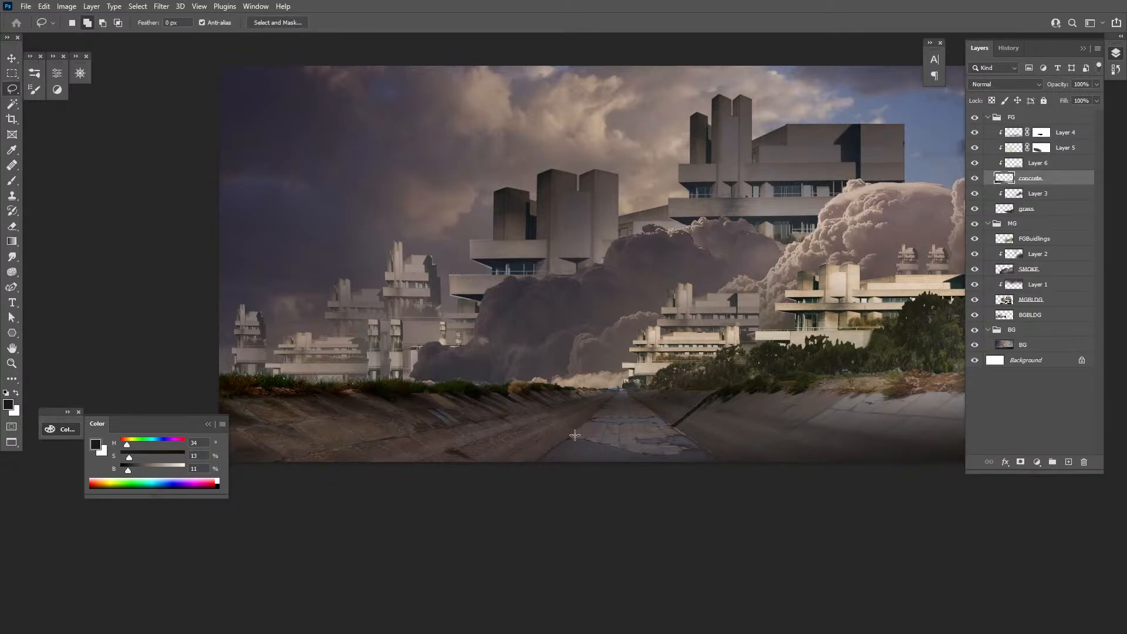
{"action": "right_click", "coordinate": [14, 88]}
{"action": "left_click", "coordinate": [533, 468]}
{"action": "left_click", "coordinate": [14, 87], "text": "alt"}
{"action": "left_click", "coordinate": [216, 399]}
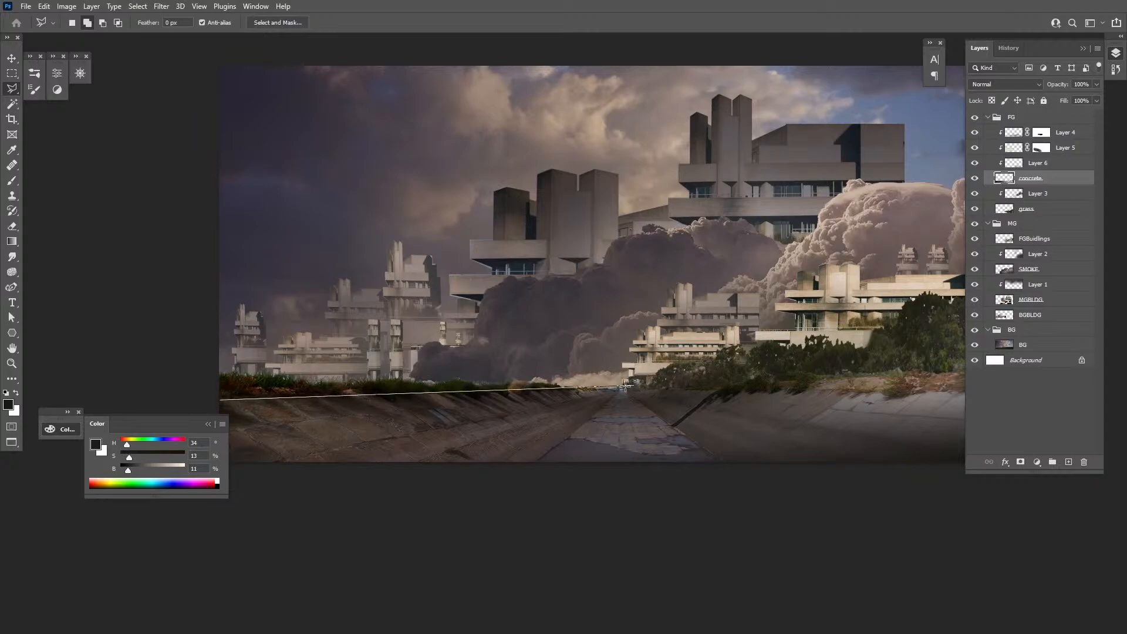
{"action": "left_click", "coordinate": [505, 486]}
{"action": "left_click", "coordinate": [323, 492]}
{"action": "left_click", "coordinate": [180, 543]}
{"action": "left_click", "coordinate": [221, 401]}
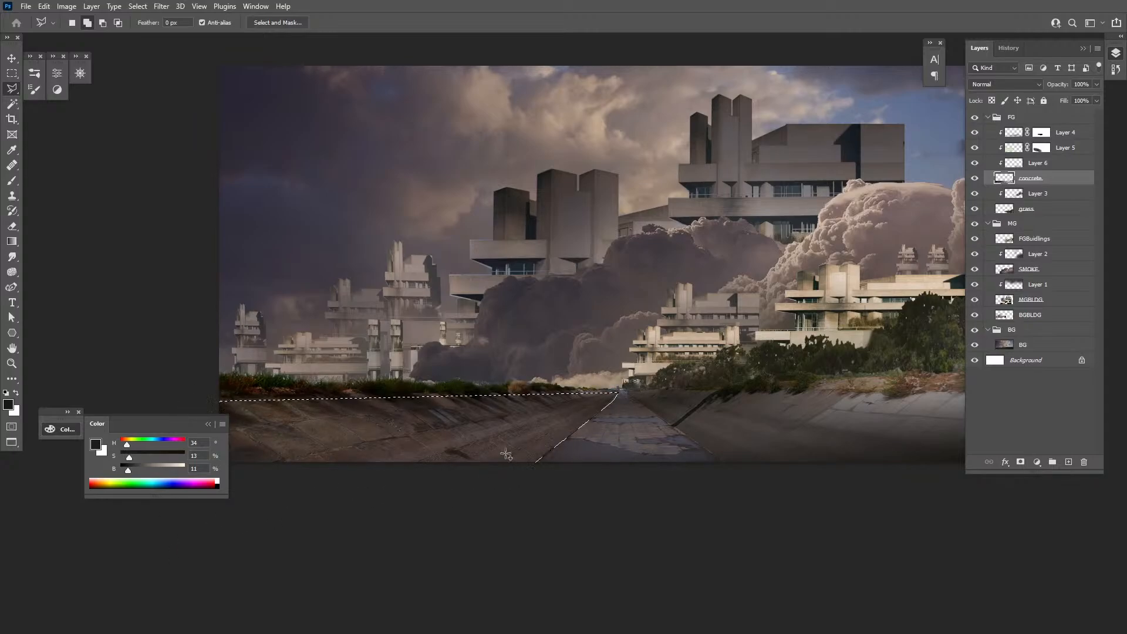
{"action": "scroll", "coordinate": [510, 457], "scroll_direction": "right", "scroll_amount": 3}
Stamp all visible layers into a new layer above Layer 4, keep only the left concrete bank on it and deselect
{"action": "key", "text": "z"}
{"action": "left_click", "coordinate": [516, 463], "text": "alt"}
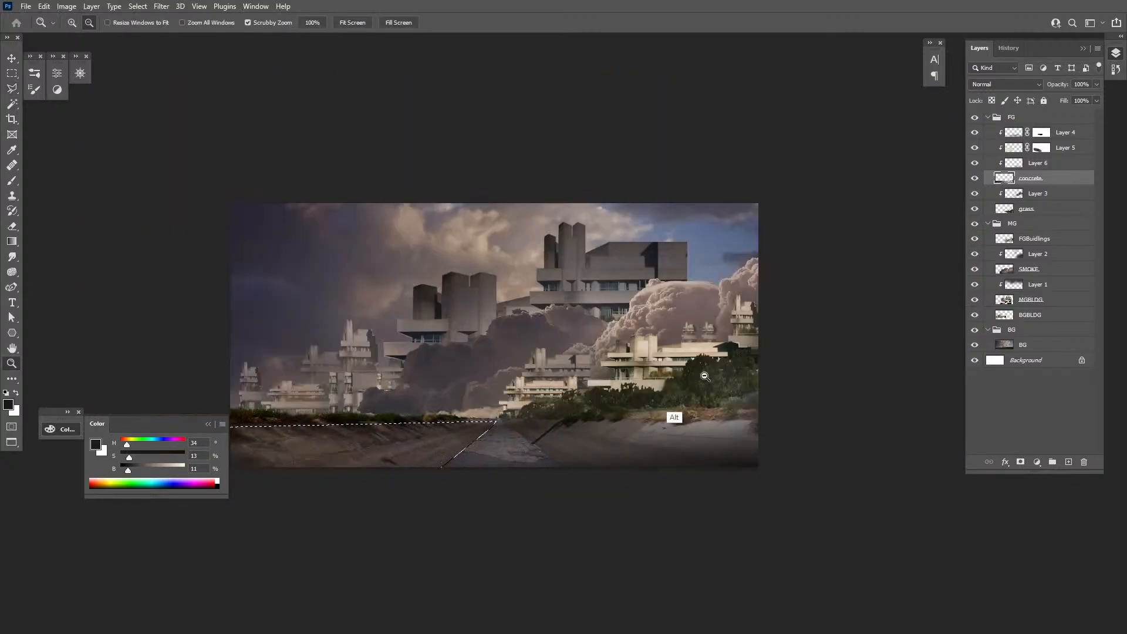
{"action": "left_click", "coordinate": [1066, 133]}
{"action": "key", "text": "ctrl+shift+alt+e"}
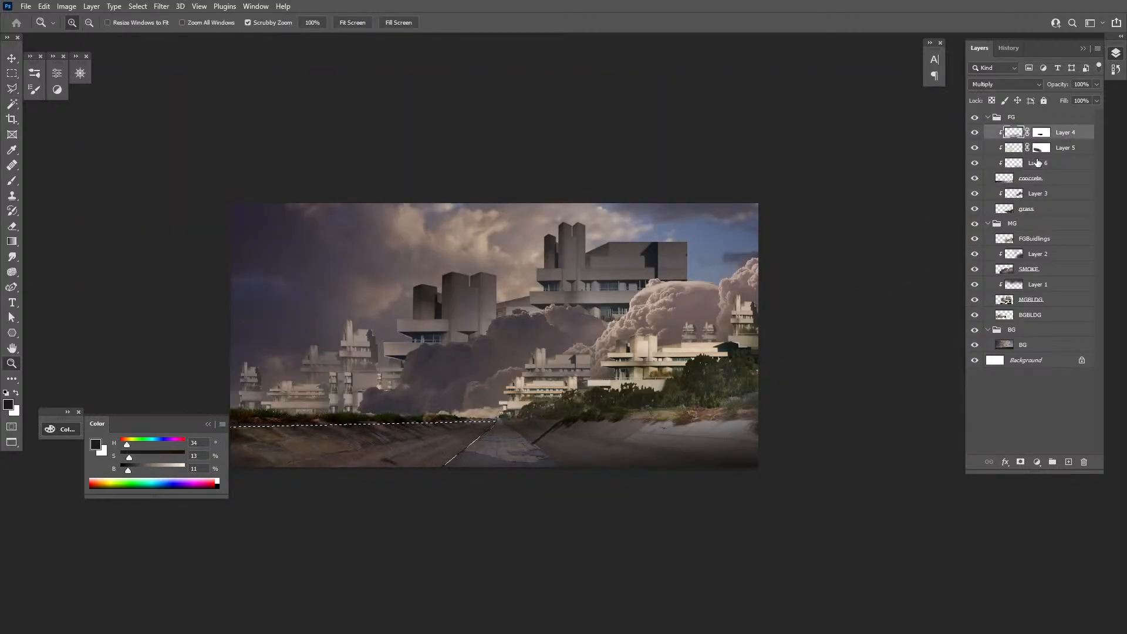
{"action": "key", "text": "ctrl+shift+i"}
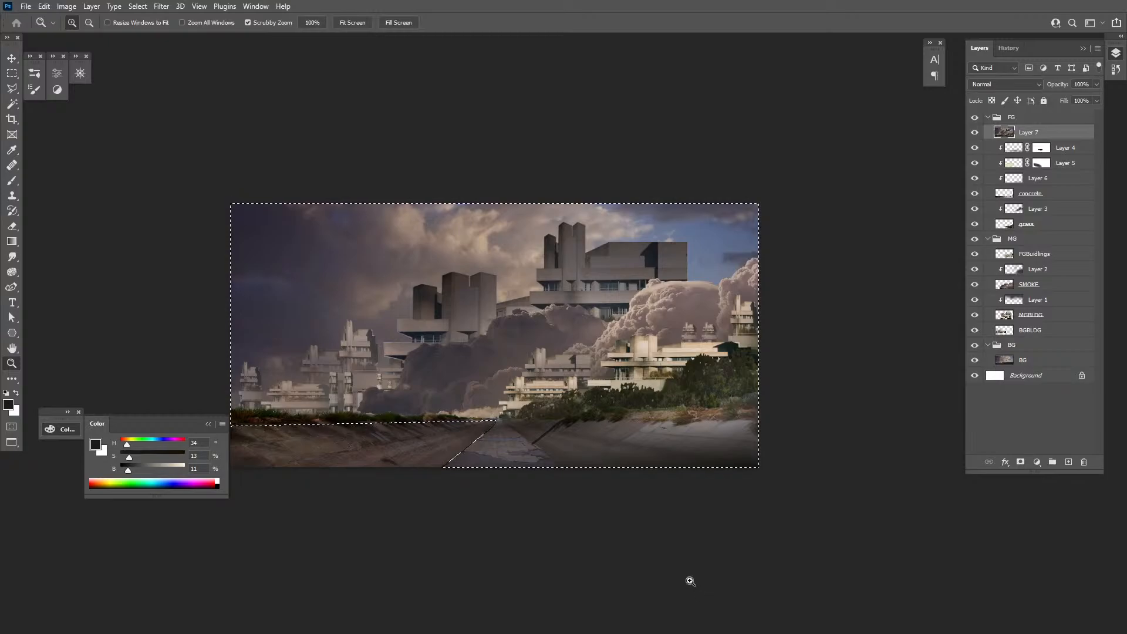
{"action": "key", "text": "ctrl+d"}
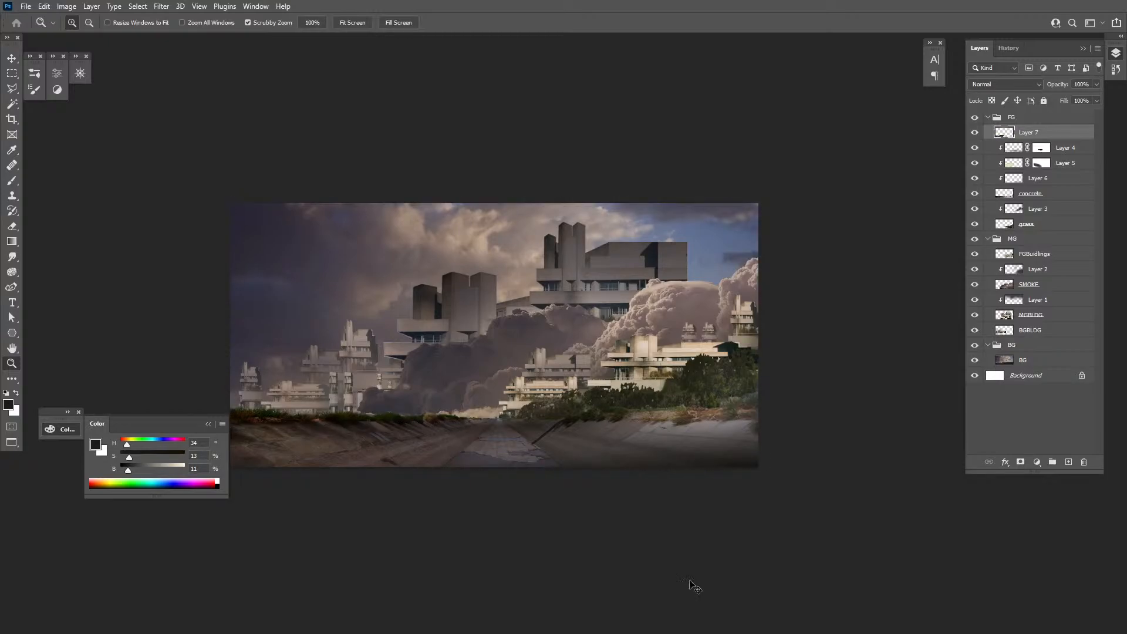
Flip the copied bank horizontally, place it over the right concrete bank and raise its outer upper corner to follow the slope
{"action": "key", "text": "ctrl+t"}
{"action": "right_click", "coordinate": [455, 446]}
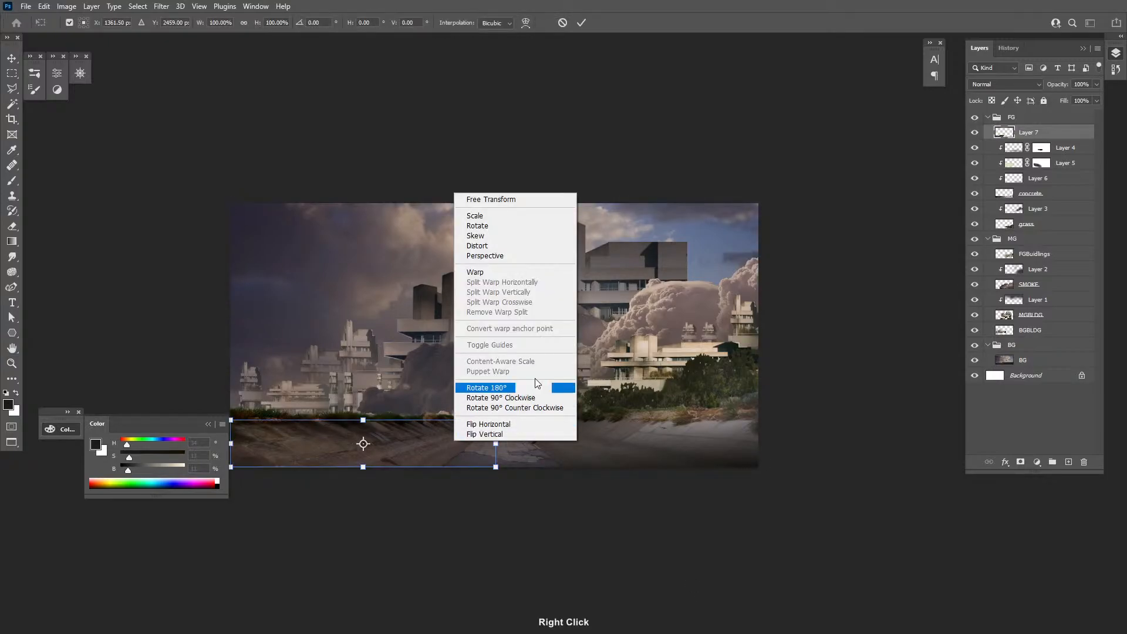
{"action": "left_click", "coordinate": [510, 423]}
{"action": "left_click_drag", "start_coordinate": [495, 457], "coordinate": [742, 459]}
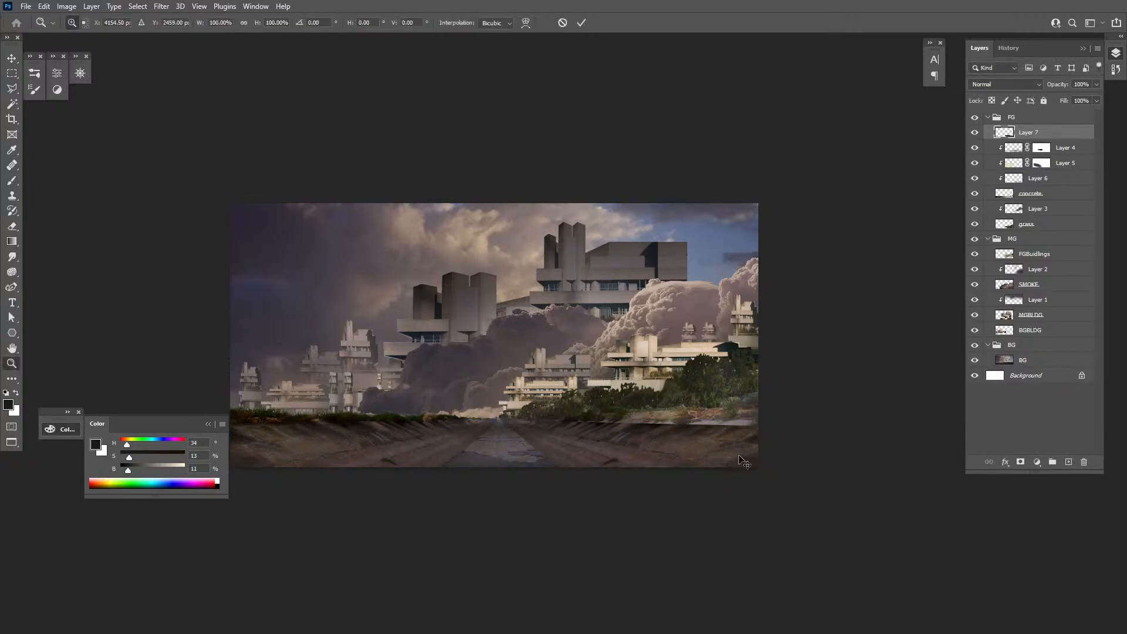
{"action": "left_click_drag", "start_coordinate": [769, 420], "coordinate": [773, 409]}
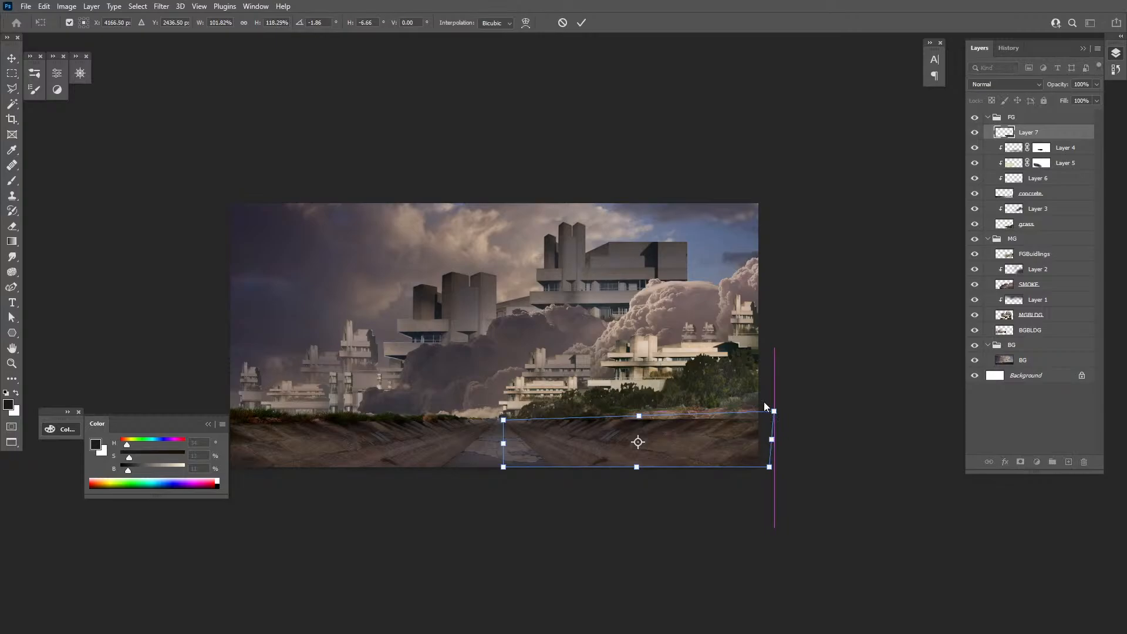
{"action": "key", "text": "Return"}
Lock Layer 7's transparent pixels and set up a 200 px Clone Stamp with the clone source scaled to 50%
{"action": "left_click", "coordinate": [662, 430]}
{"action": "left_click_drag", "start_coordinate": [681, 443], "coordinate": [747, 453]}
{"action": "key", "text": "s"}
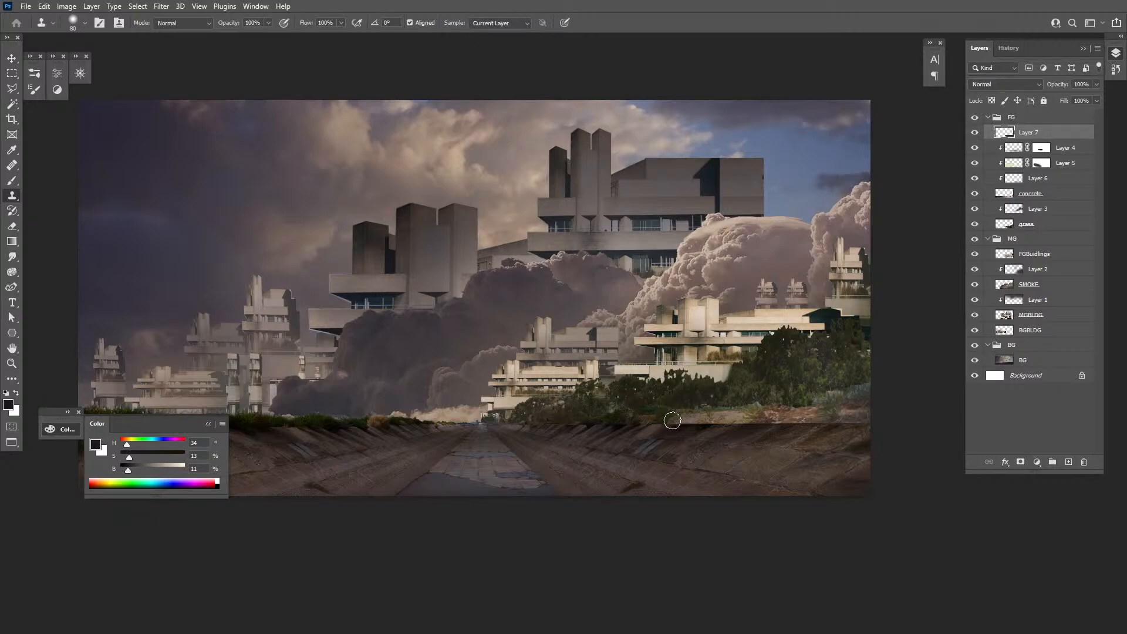
{"action": "key", "text": "slash"}
{"action": "key", "text": "bracketright"}
{"action": "key", "text": "bracketright"}
{"action": "left_click", "coordinate": [256, 7]}
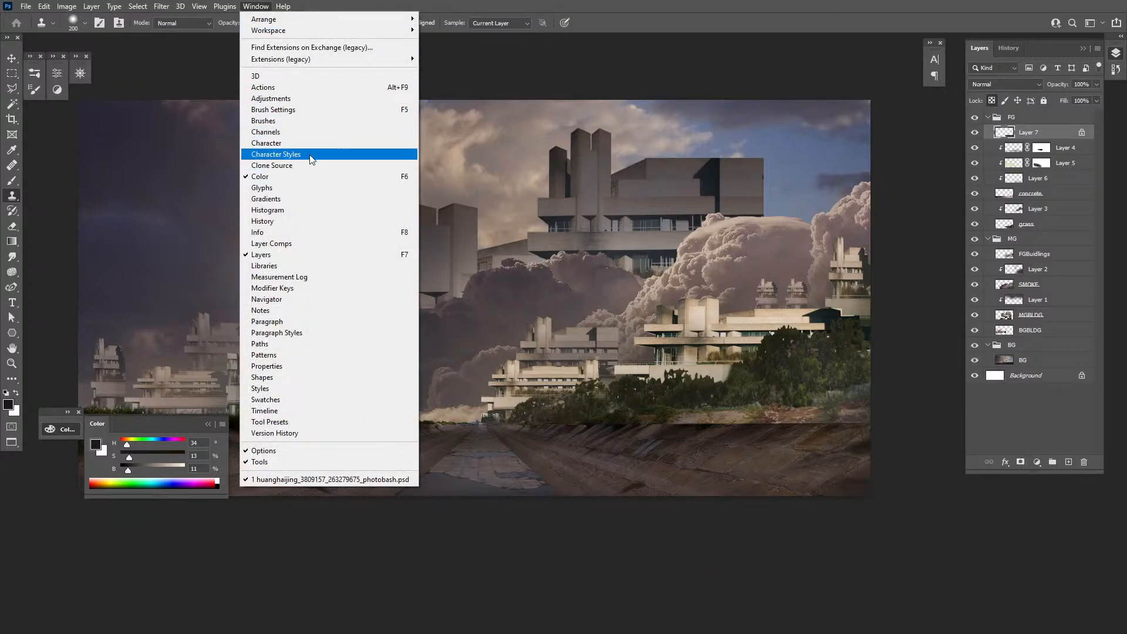
{"action": "left_click", "coordinate": [305, 169]}
{"action": "left_click_drag", "start_coordinate": [808, 53], "coordinate": [180, 162]}
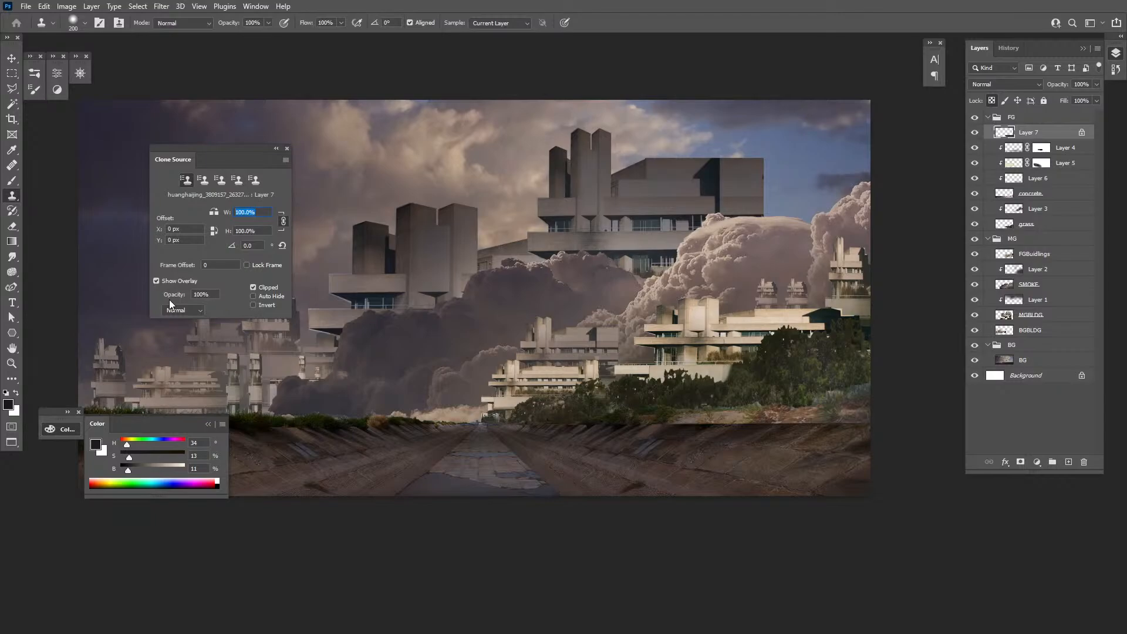
{"action": "type", "text": "50"}
Clone concrete texture from the outer part of the mirrored right bank over its inner, upper area
{"action": "left_click", "coordinate": [708, 475], "text": "alt"}
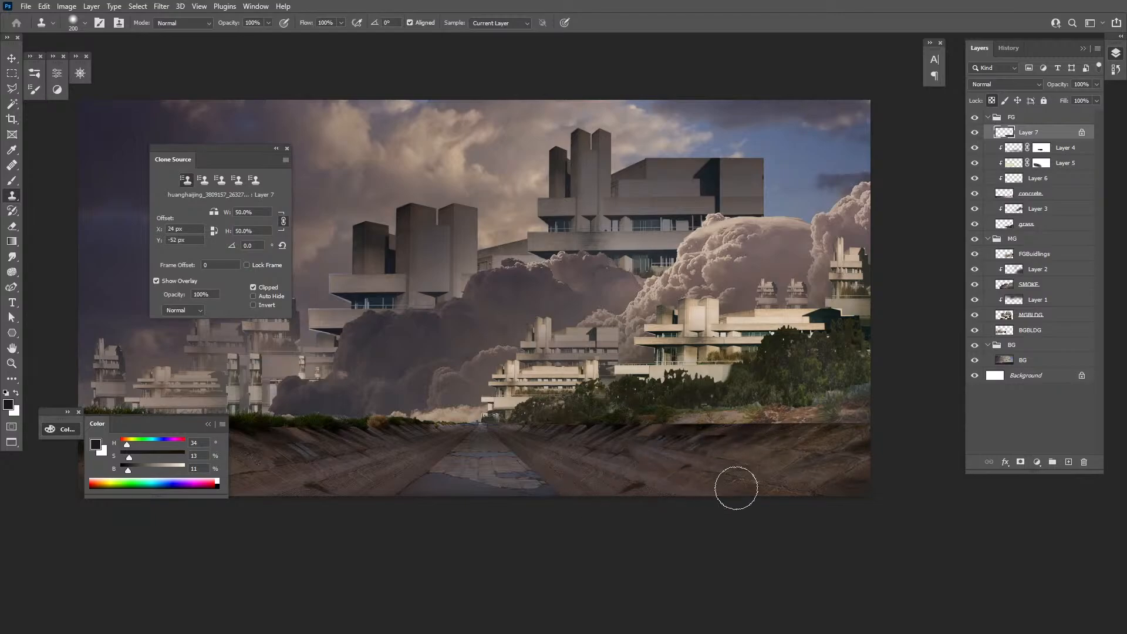
{"action": "left_click", "coordinate": [759, 459], "text": "alt"}
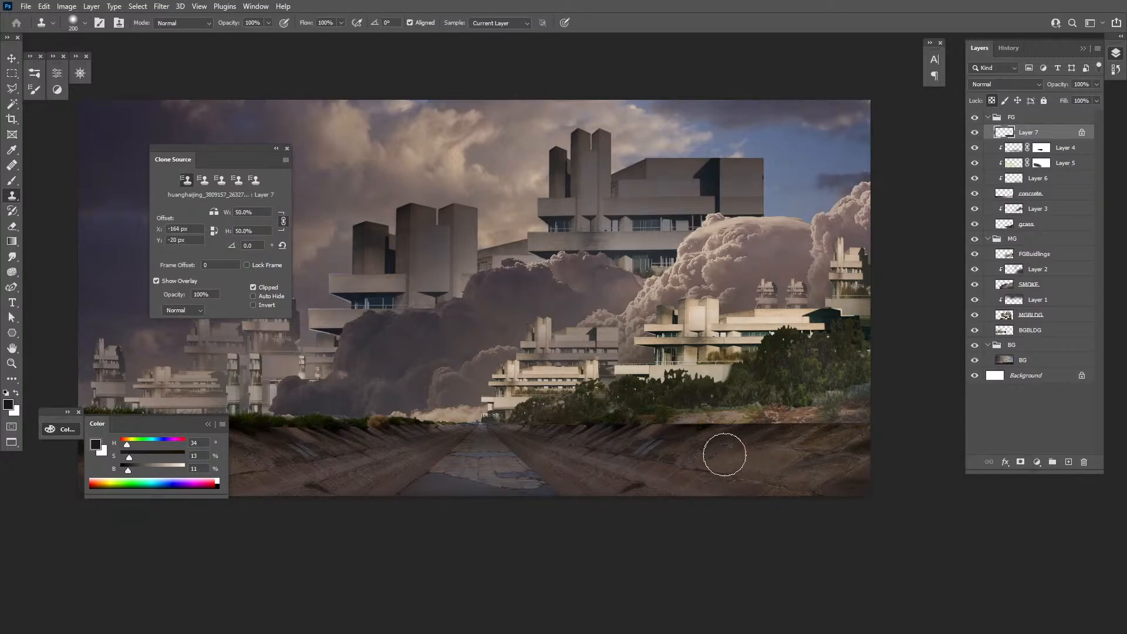
{"action": "mouse_move", "coordinate": [625, 438]}
{"action": "left_mouse_down"}
{"action": "mouse_move", "coordinate": [597, 457]}
{"action": "mouse_move", "coordinate": [566, 455]}
{"action": "mouse_move", "coordinate": [655, 426]}
{"action": "left_mouse_up"}
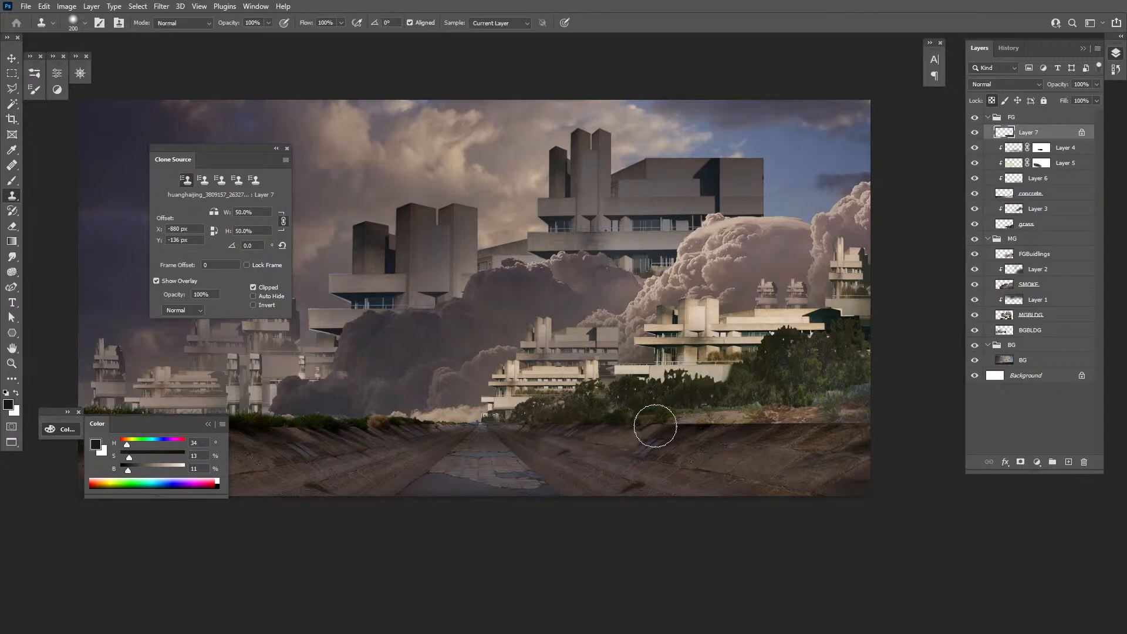
{"action": "left_click", "coordinate": [809, 465], "text": "alt"}
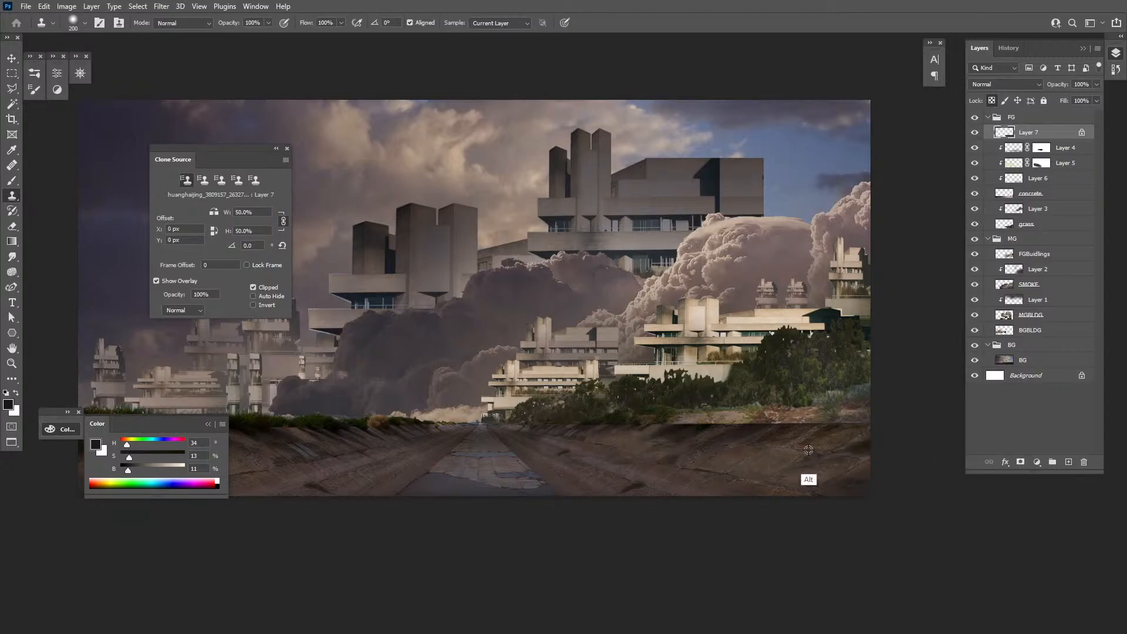
{"action": "left_click_drag", "start_coordinate": [700, 441], "coordinate": [679, 442]}
Fade the last clone stroke to 41% opacity in Normal mode and close the clone source settings
{"action": "key", "text": "z"}
{"action": "left_click", "coordinate": [742, 461], "text": "alt"}
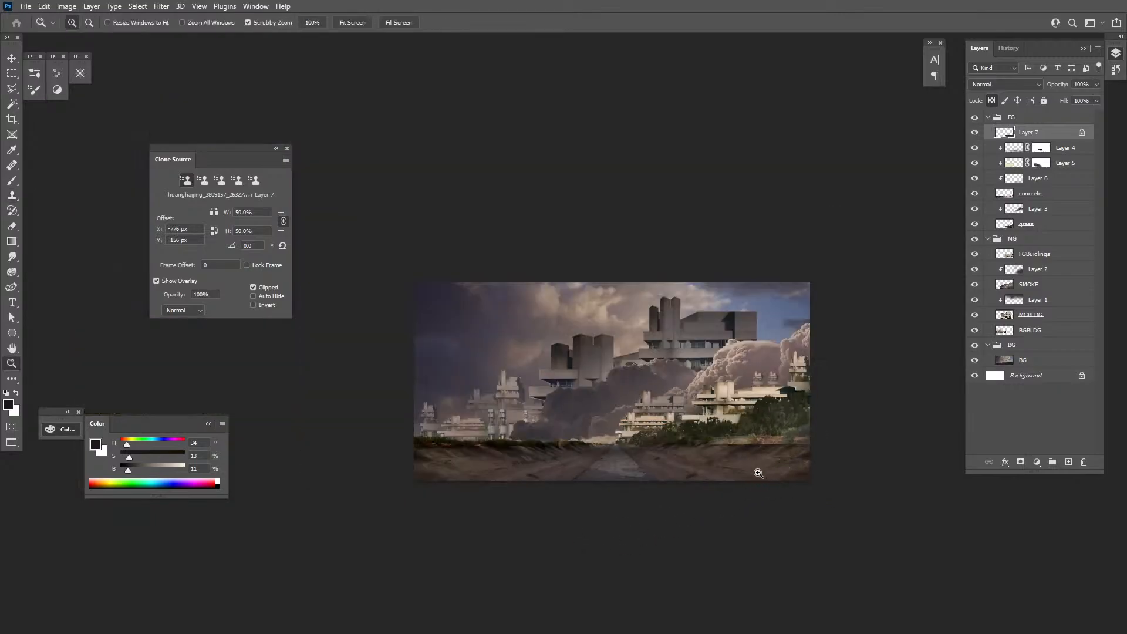
{"action": "key", "text": "ctrl+shift+f"}
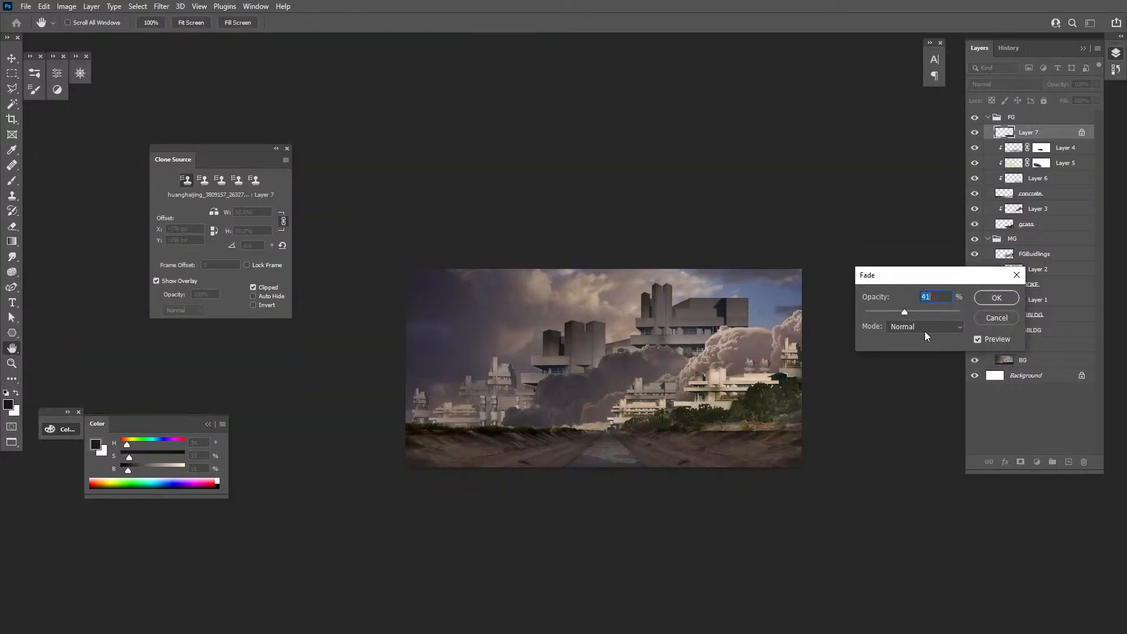
{"action": "left_click", "coordinate": [996, 298]}
{"action": "left_click", "coordinate": [709, 430]}
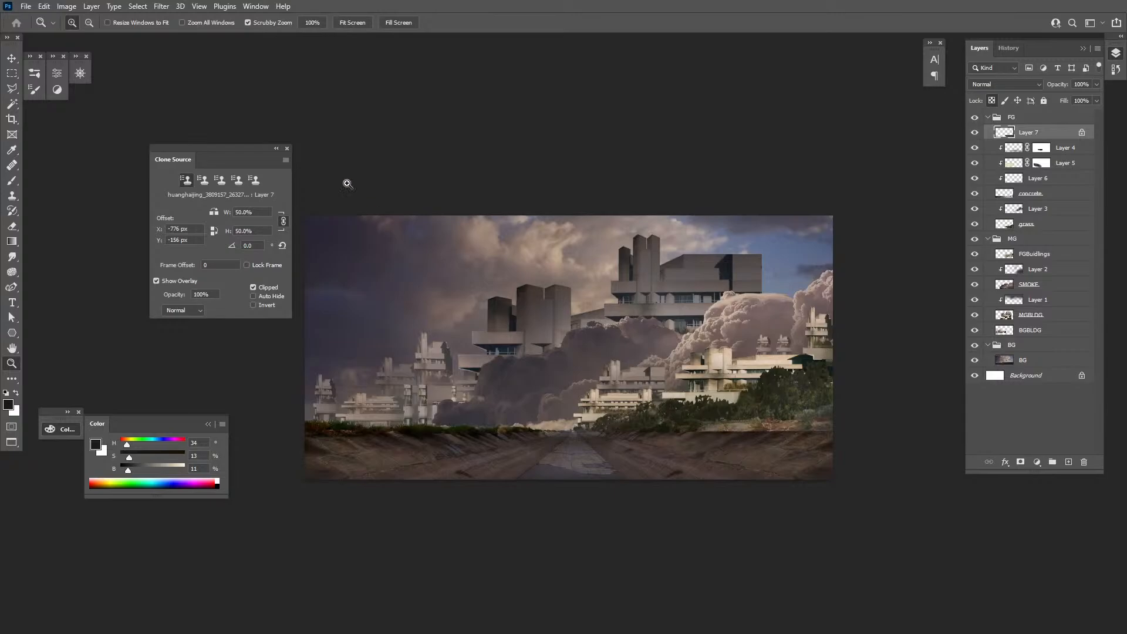
{"action": "left_click", "coordinate": [287, 148]}
Move Layer 7 directly above the concrete layer so it joins the clipping group beneath Layer 6
{"action": "left_click_drag", "start_coordinate": [690, 396], "coordinate": [576, 362]}
{"action": "left_click_drag", "start_coordinate": [671, 372], "coordinate": [787, 383]}
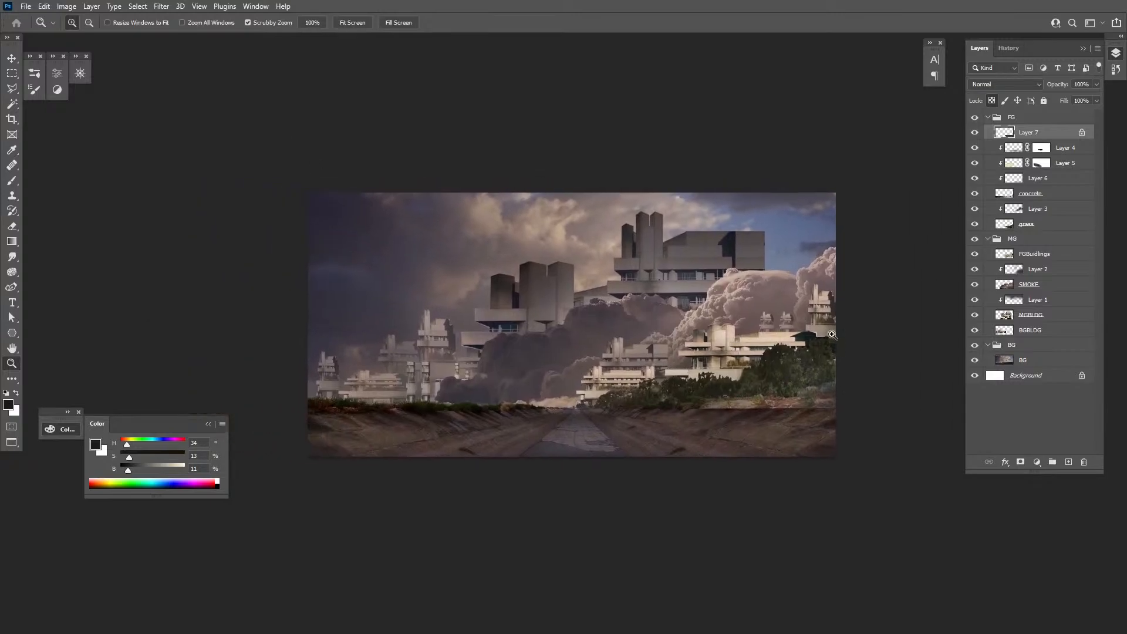
{"action": "left_click_drag", "start_coordinate": [1038, 147], "coordinate": [1033, 181]}
{"action": "left_click", "coordinate": [1002, 164]}
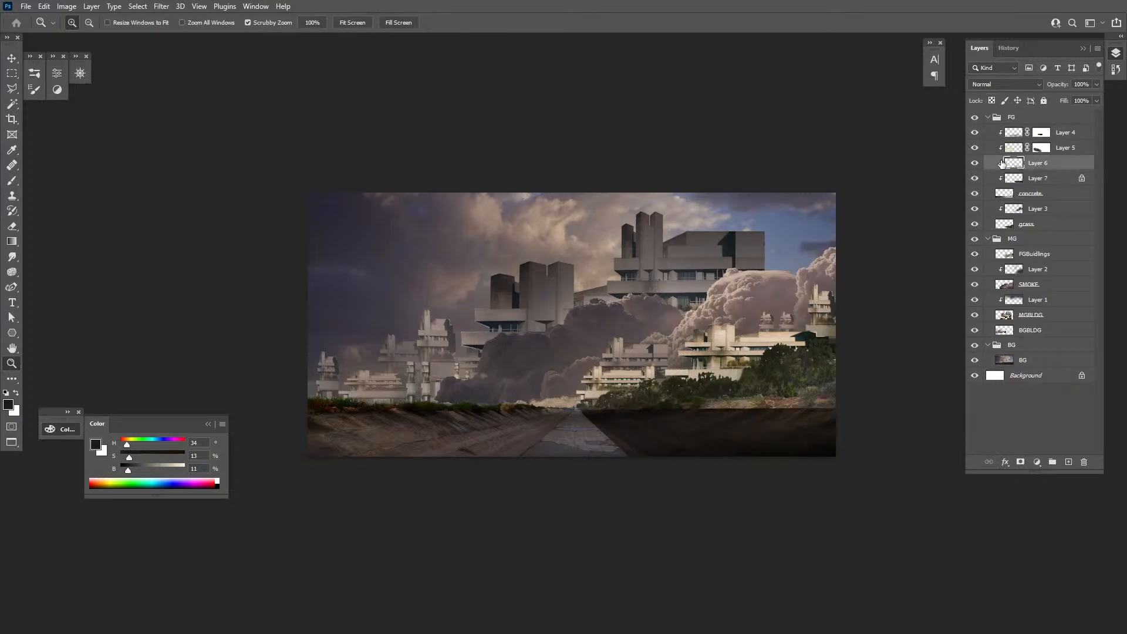
Toggle the visibility of Layers 6, 5 and 4 to compare how each affects the foreground concrete
{"action": "left_click", "coordinate": [972, 165]}
{"action": "left_click", "coordinate": [972, 165]}
{"action": "left_click", "coordinate": [974, 164]}
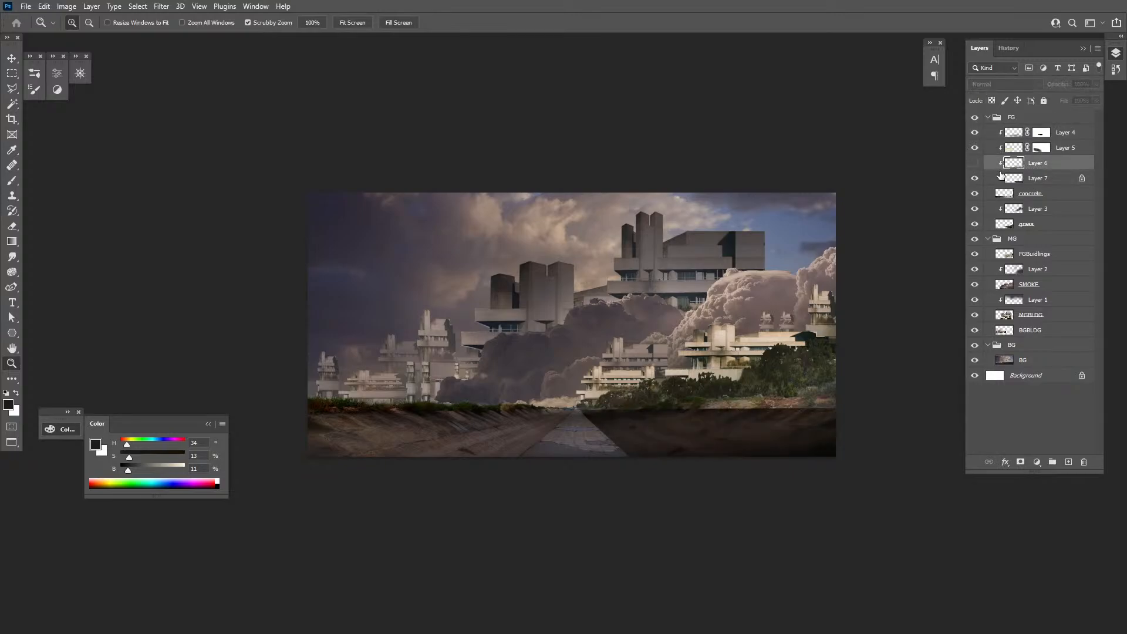
{"action": "left_click", "coordinate": [974, 150]}
{"action": "left_click", "coordinate": [974, 135]}
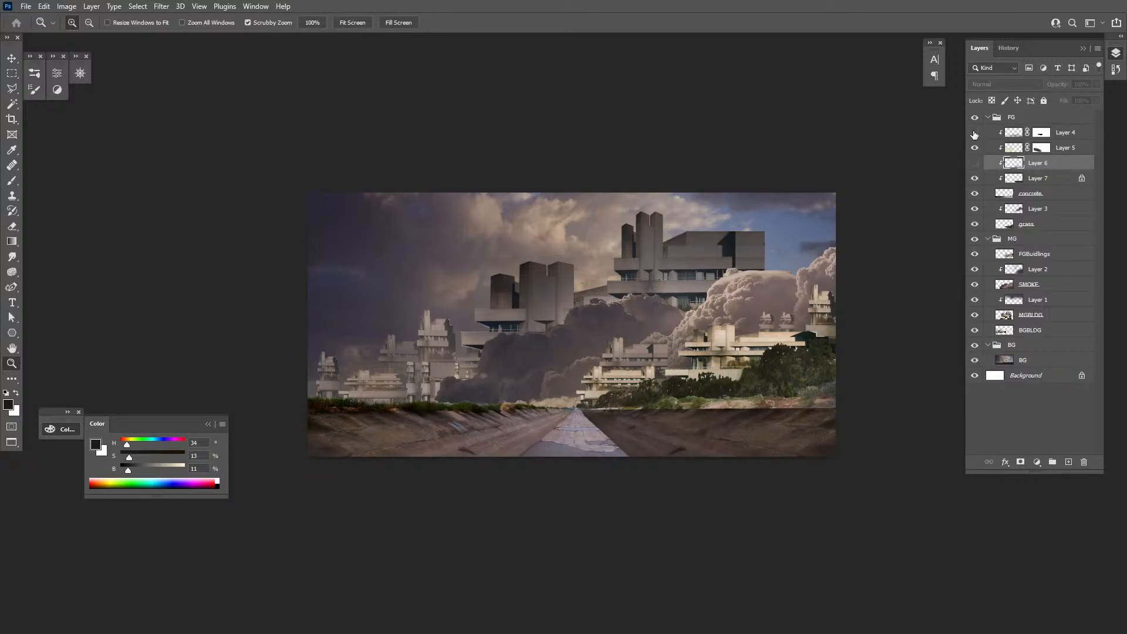
{"action": "left_click", "coordinate": [974, 135]}
{"action": "left_click", "coordinate": [974, 164]}
Move Layer 7 between Layer 4 and Layer 5 and check the result with Layer 4 hidden and shown
{"action": "left_click_drag", "start_coordinate": [1037, 181], "coordinate": [1041, 151]}
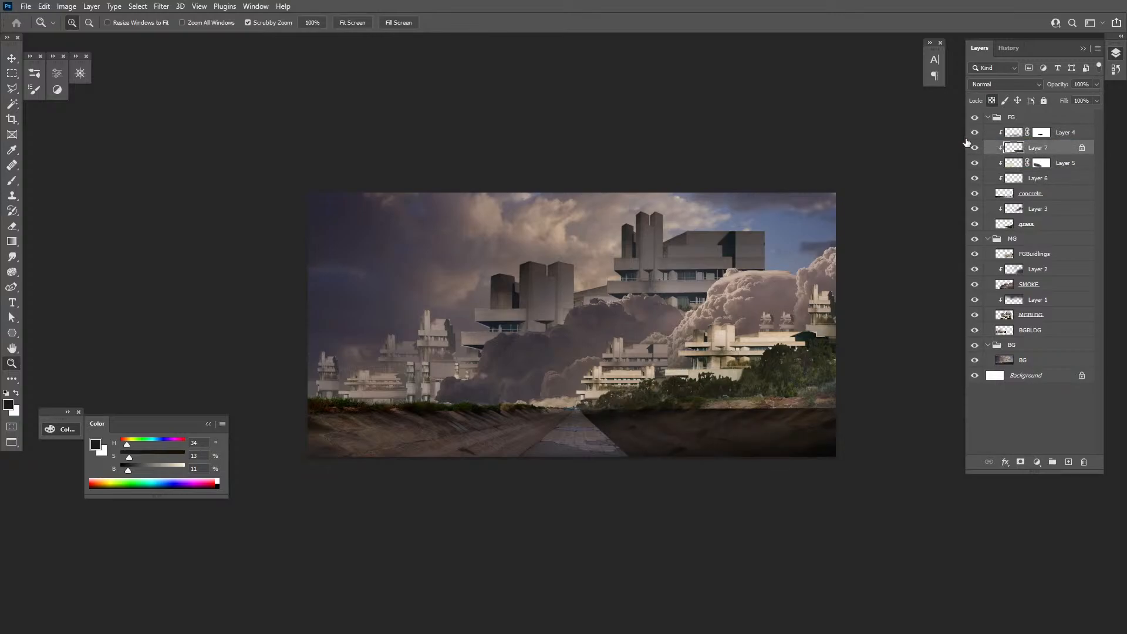
{"action": "left_click", "coordinate": [974, 132]}
{"action": "left_click", "coordinate": [974, 132]}
Fill Layer 4's mask with white inside Layer 7's outline, deselect and compare the result with Layer 4 toggled
{"action": "left_click", "coordinate": [1041, 133]}
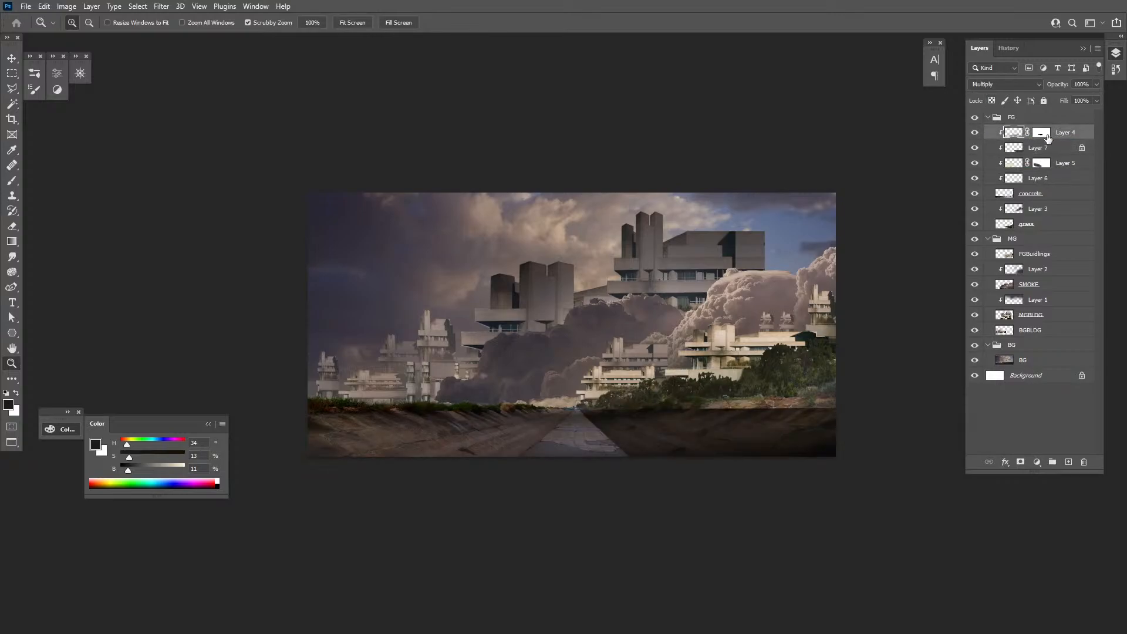
{"action": "left_click", "coordinate": [1027, 151], "text": "ctrl"}
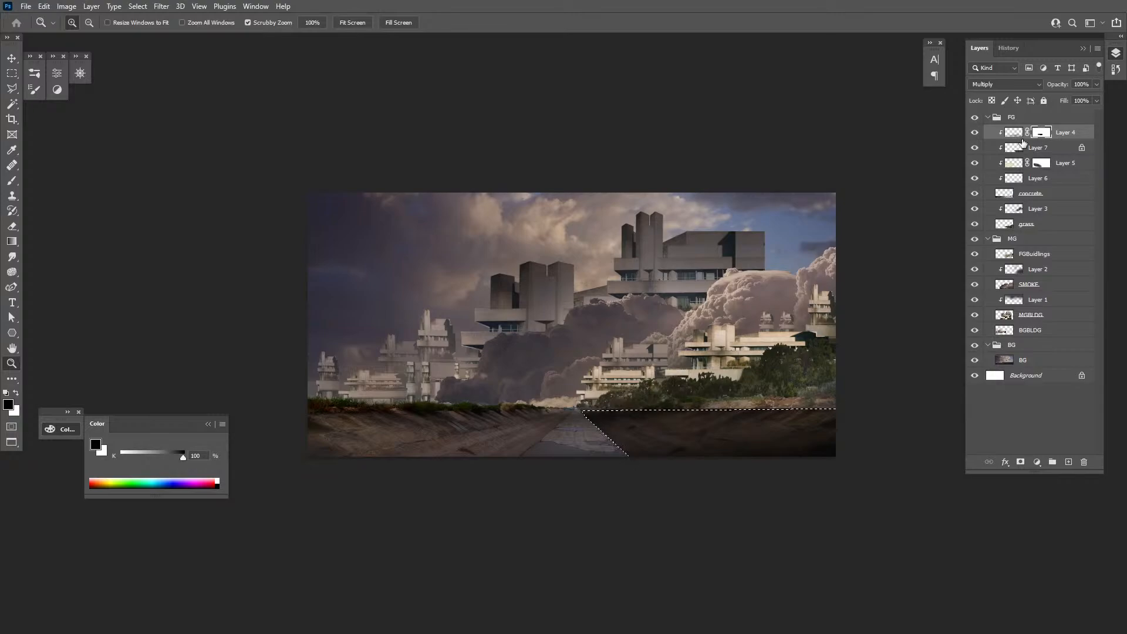
{"action": "key", "text": "x"}
{"action": "key", "text": "shift+BackSpace"}
{"action": "key", "text": "Return"}
{"action": "left_click", "coordinate": [975, 133]}
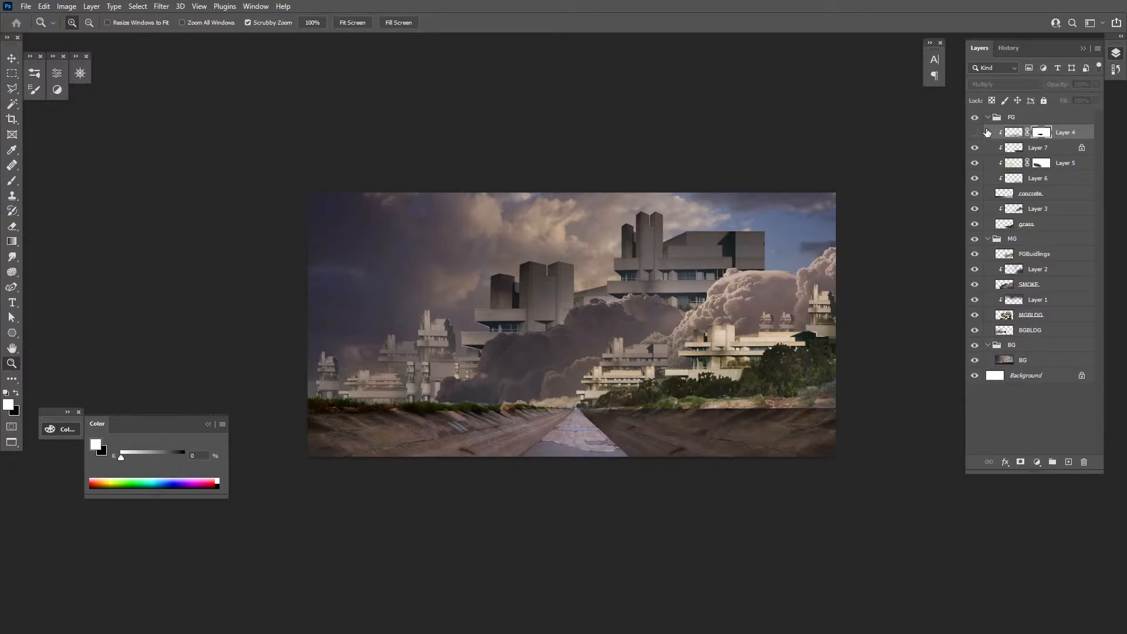
{"action": "key", "text": "ctrl+d"}
{"action": "left_click", "coordinate": [976, 134]}
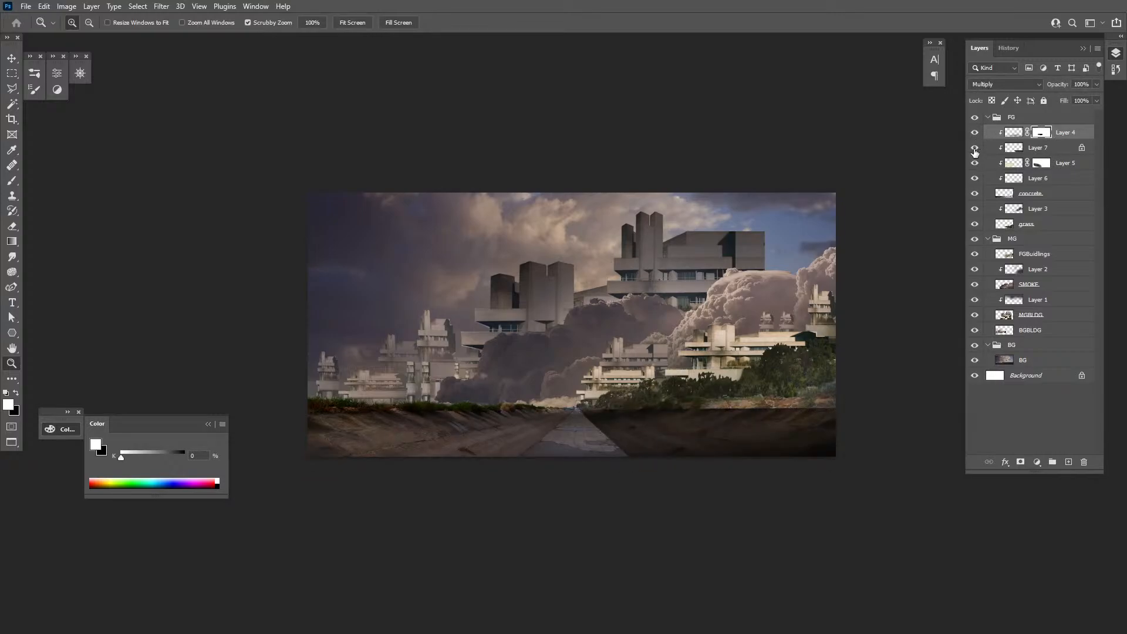
Brighten Layer 7's concrete bank with Levels, setting the white input level to 198, after comparing Layers 7 and 6 shown and hidden
{"action": "left_click", "coordinate": [975, 149]}
{"action": "left_click", "coordinate": [975, 148]}
{"action": "left_click", "coordinate": [1043, 151]}
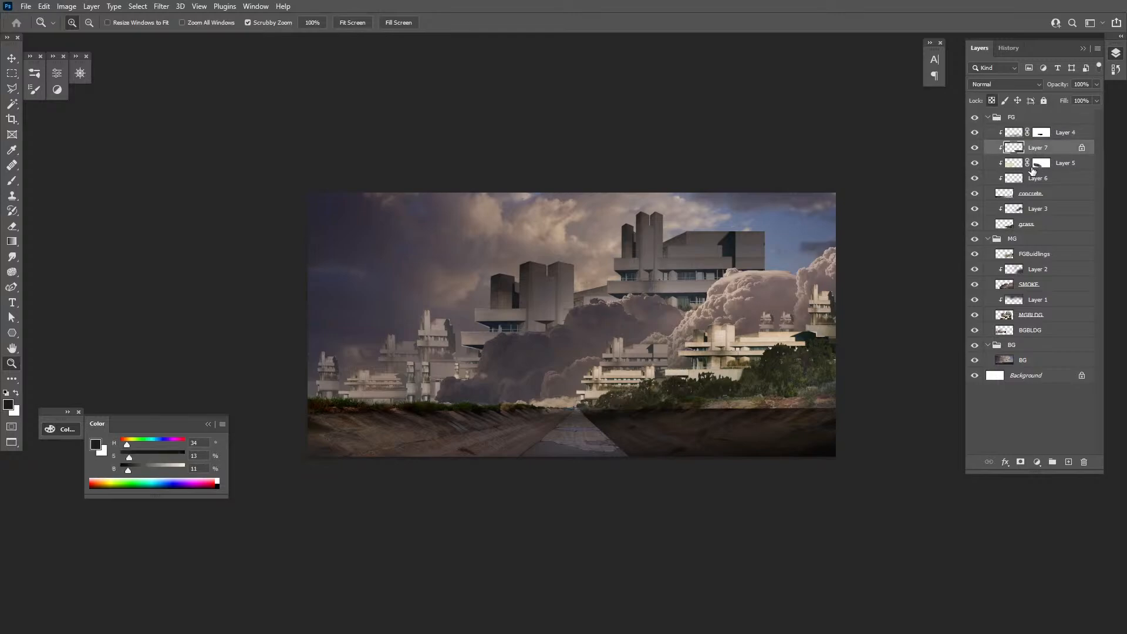
{"action": "left_click", "coordinate": [976, 176]}
{"action": "left_click", "coordinate": [975, 176]}
{"action": "key", "text": "ctrl+l"}
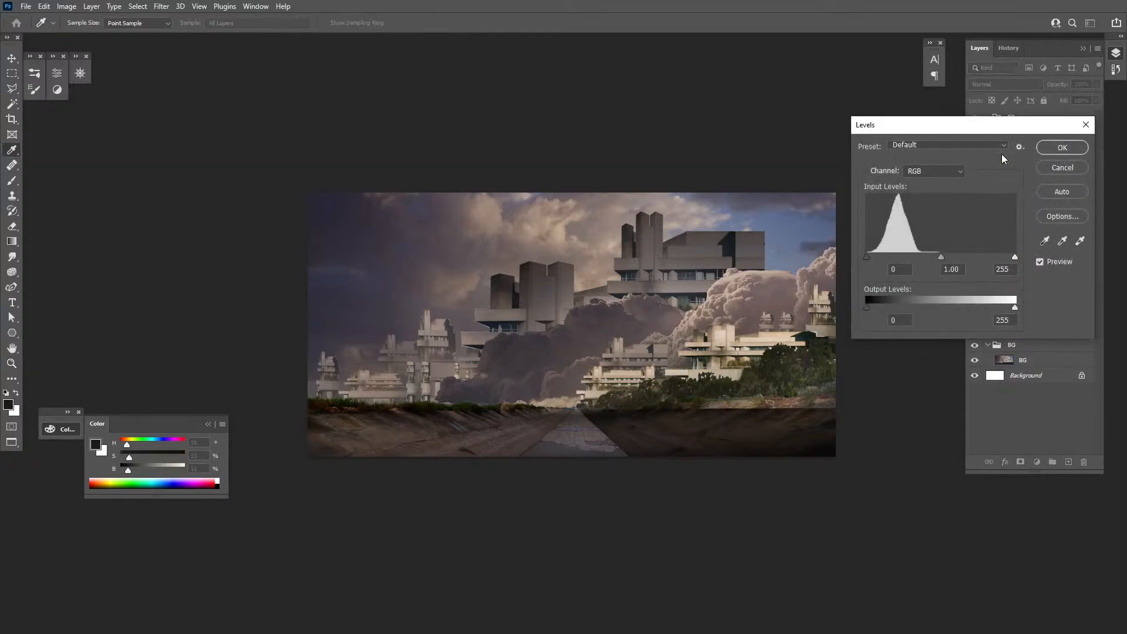
{"action": "left_click_drag", "start_coordinate": [1013, 261], "coordinate": [991, 262]}
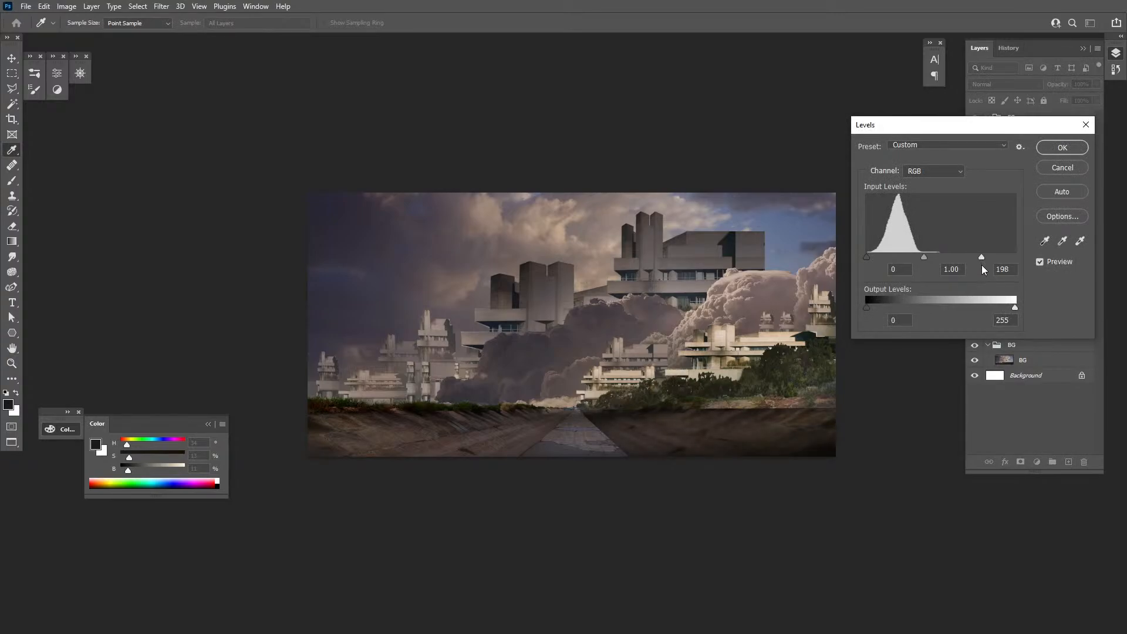
{"action": "left_click", "coordinate": [1062, 147]}
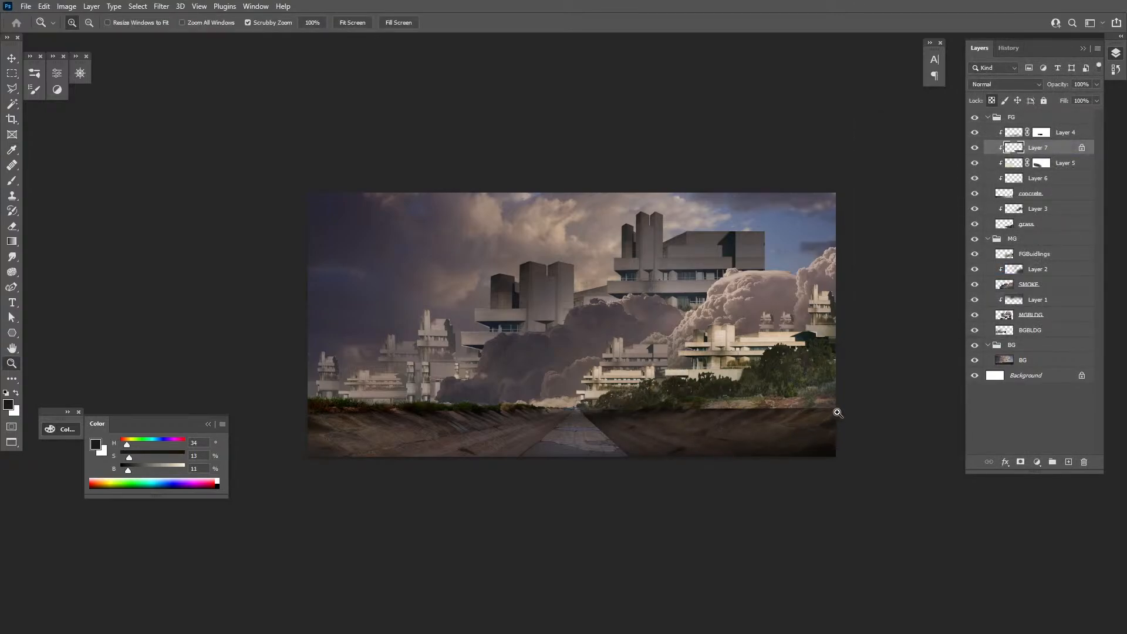
Unlock Layer 7's transparent pixels, add a layer mask to it and smudge the mask along the right bank's upper edge
{"action": "key", "text": "slash"}
{"action": "left_click", "coordinate": [1021, 462], "text": "alt"}
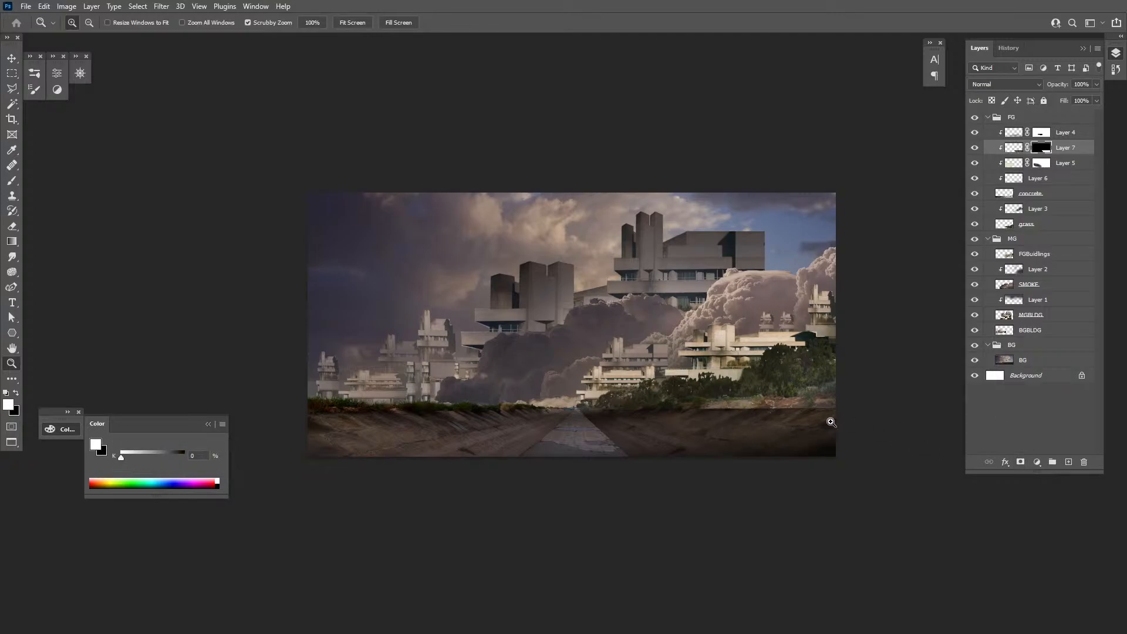
{"action": "left_click", "coordinate": [12, 256]}
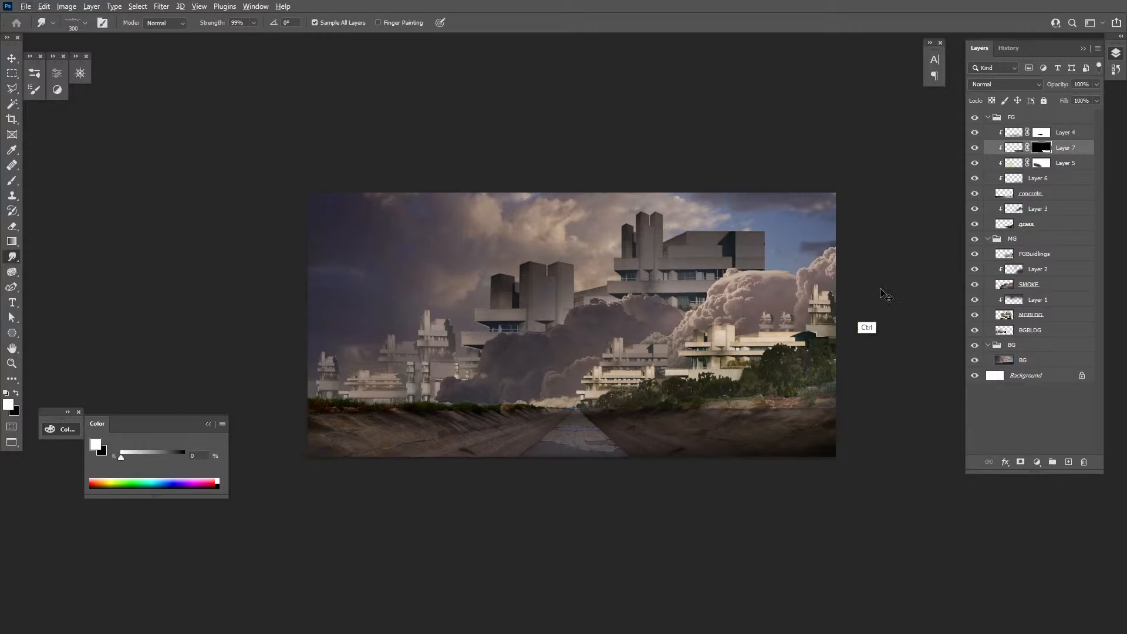
Try smudging Layer 7's upper edge into the dirt and grass with Sample All Layers on, comparing Layer 7 hidden and shown
{"action": "left_click", "coordinate": [1040, 135]}
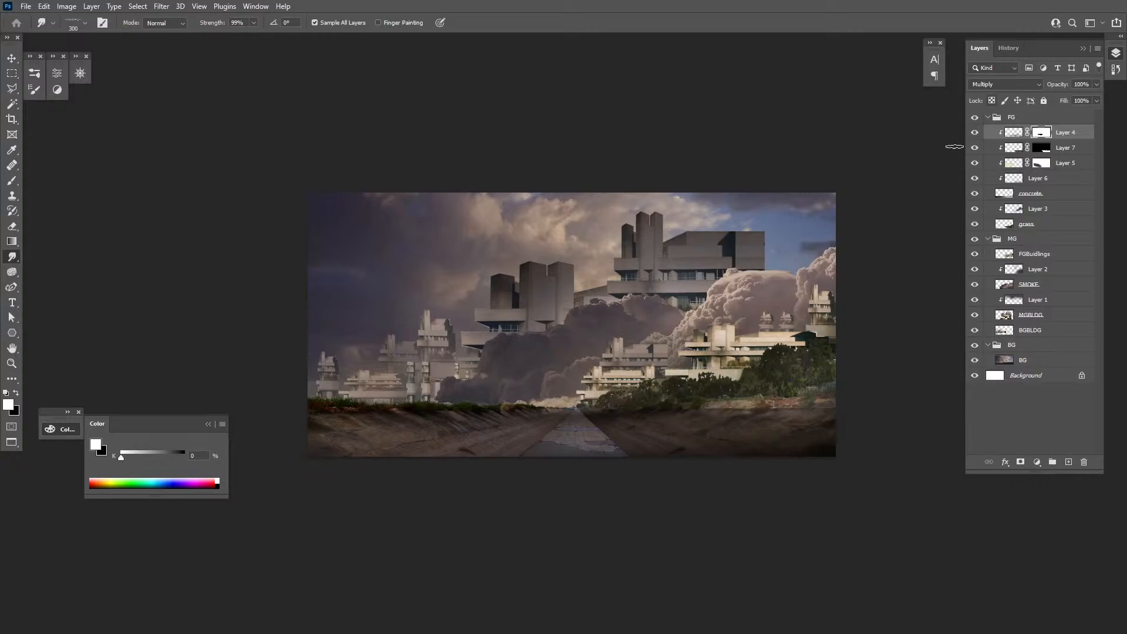
{"action": "key", "text": "z"}
{"action": "left_click", "coordinate": [786, 420]}
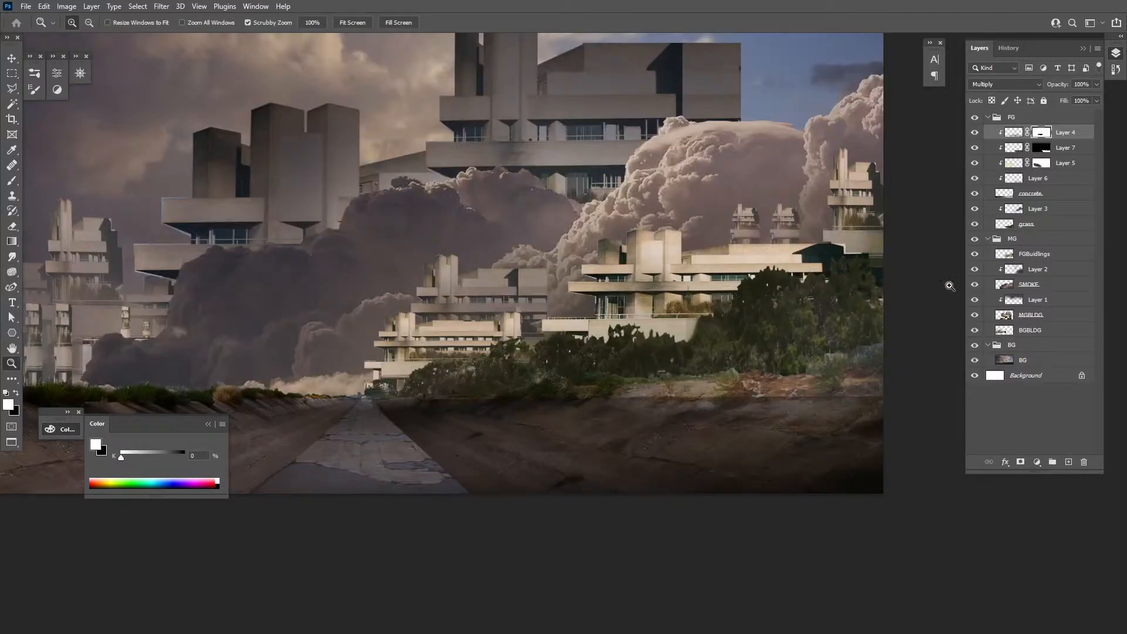
{"action": "left_click", "coordinate": [975, 148]}
{"action": "left_click", "coordinate": [975, 147]}
{"action": "left_click", "coordinate": [1015, 148]}
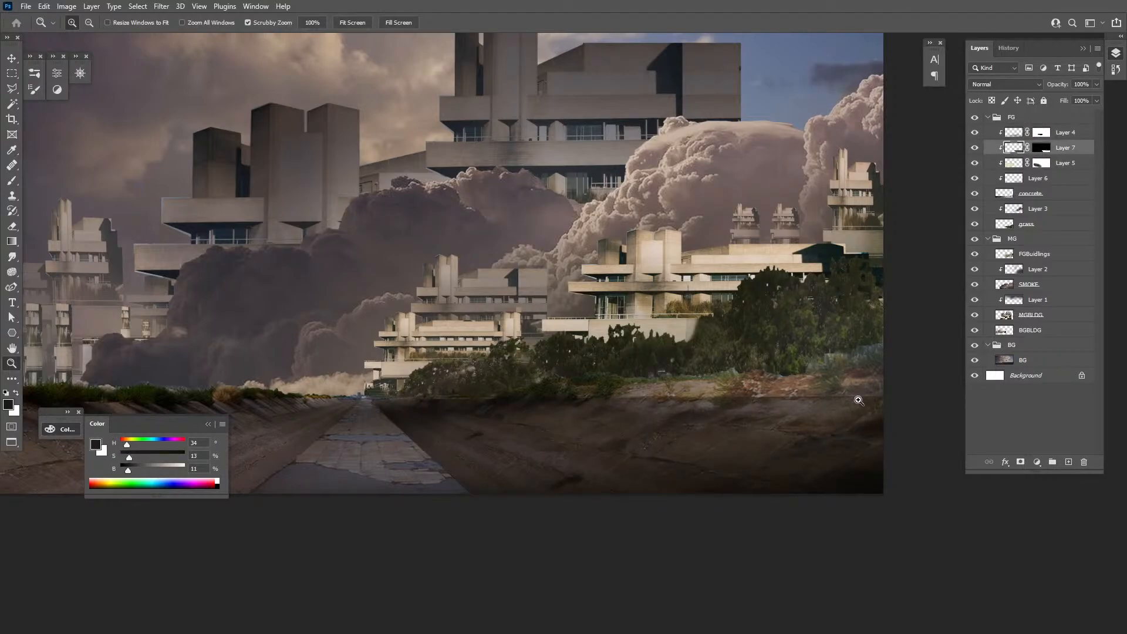
{"action": "key", "text": "r"}
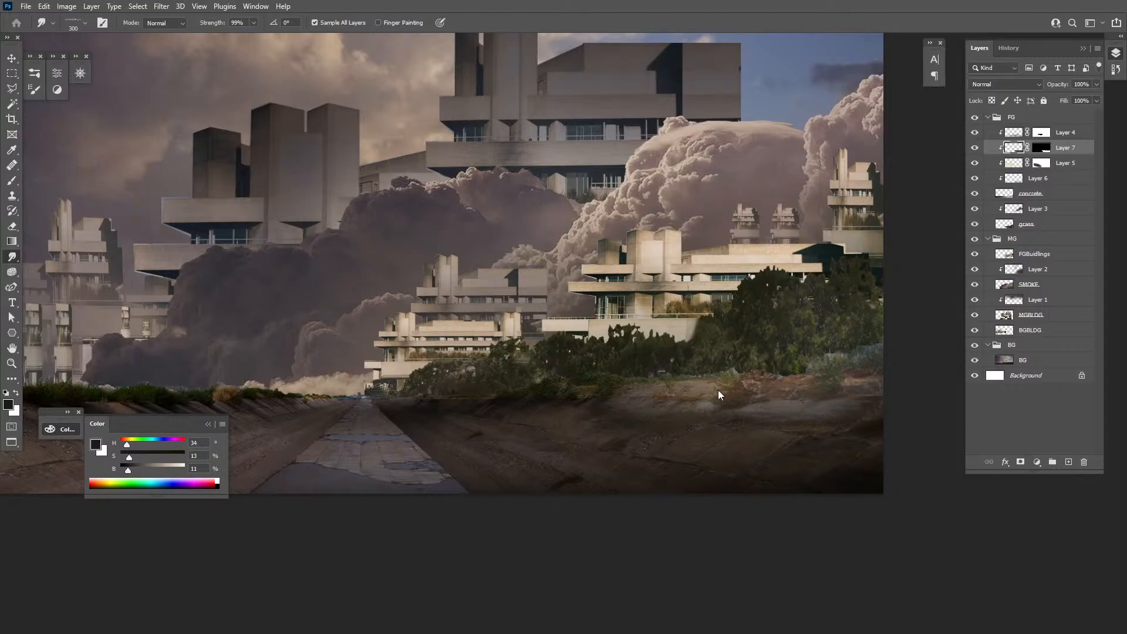
{"action": "key", "text": "F7"}
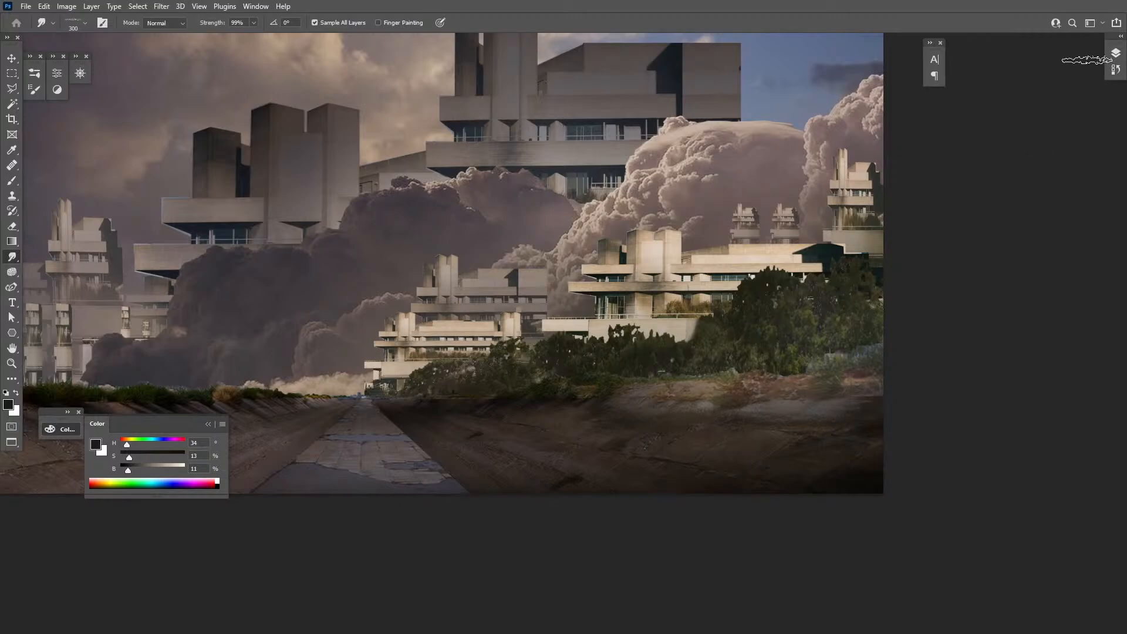
{"action": "left_click", "coordinate": [1111, 56]}
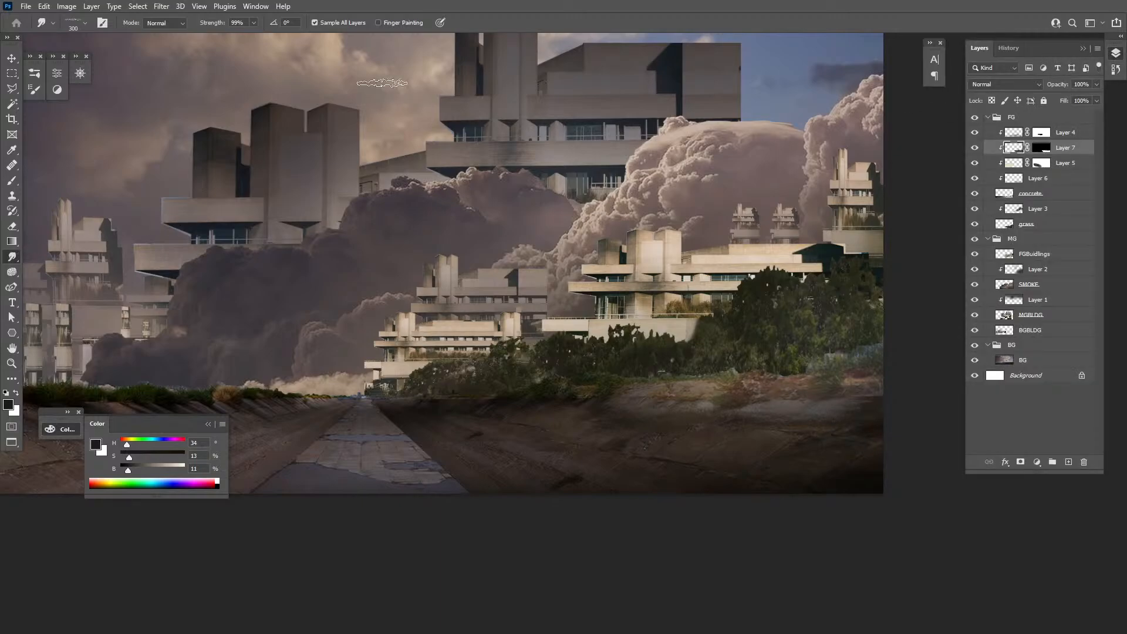
Turn off Sample All Layers for the Smudge tool and revert the history to the first smudge stroke after the mask was added
{"action": "left_click", "coordinate": [328, 23]}
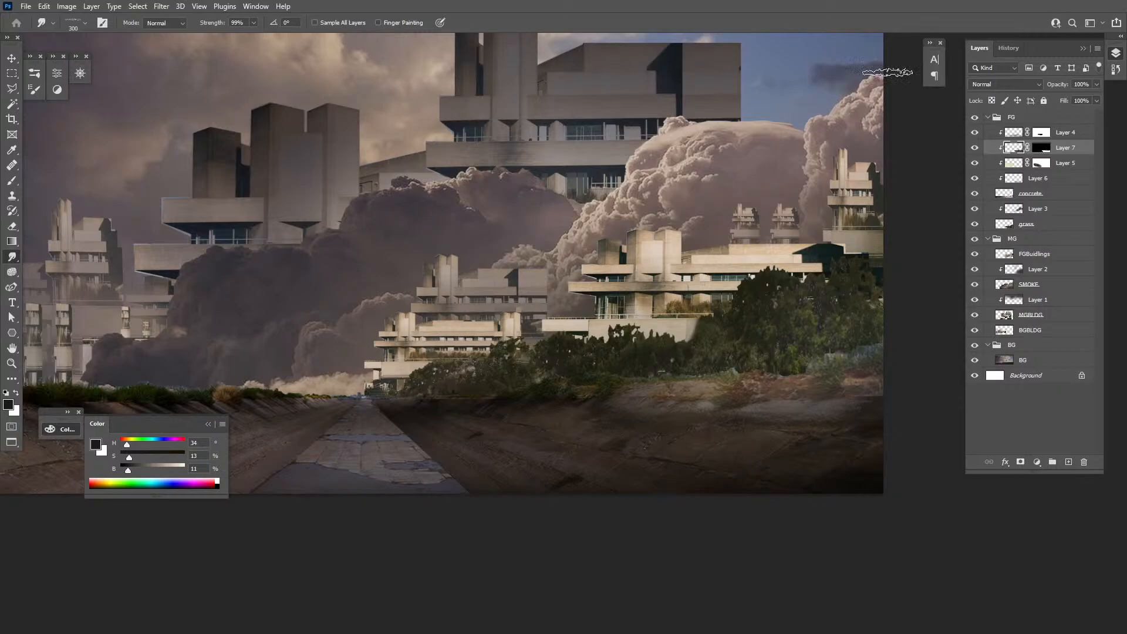
{"action": "left_click", "coordinate": [999, 49]}
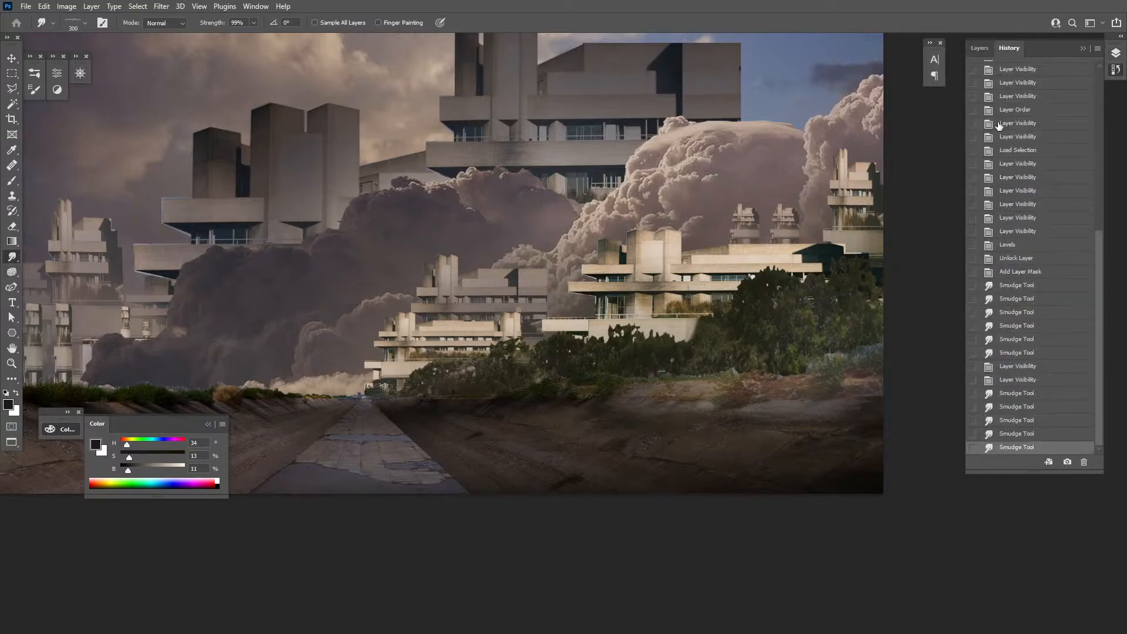
{"action": "left_click", "coordinate": [1028, 367]}
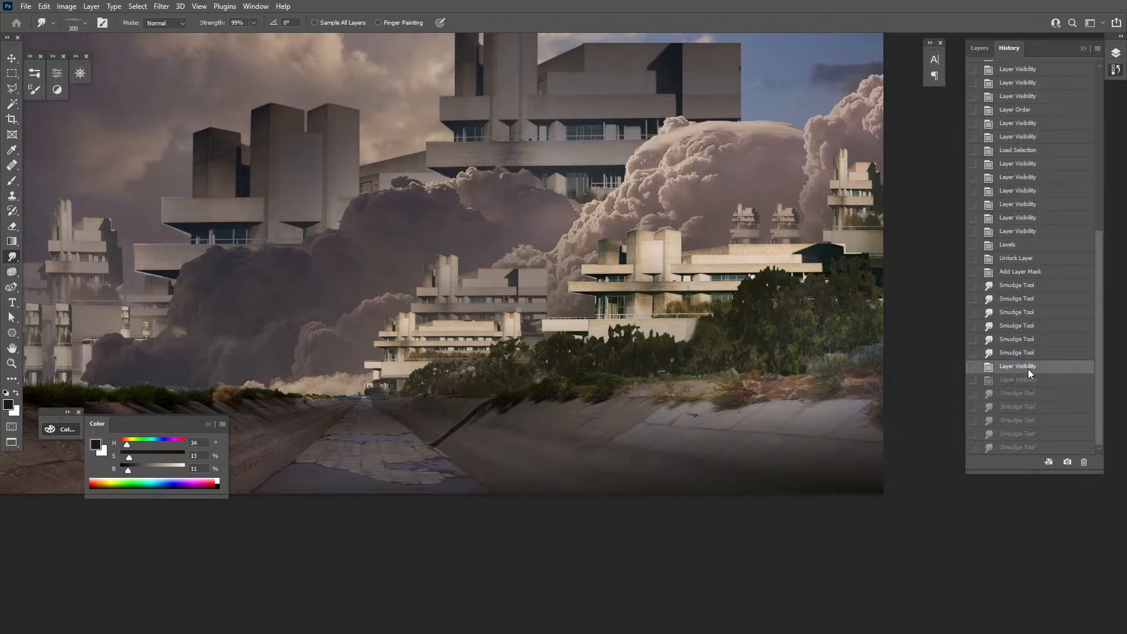
{"action": "left_click", "coordinate": [1019, 273]}
{"action": "left_click", "coordinate": [1019, 285]}
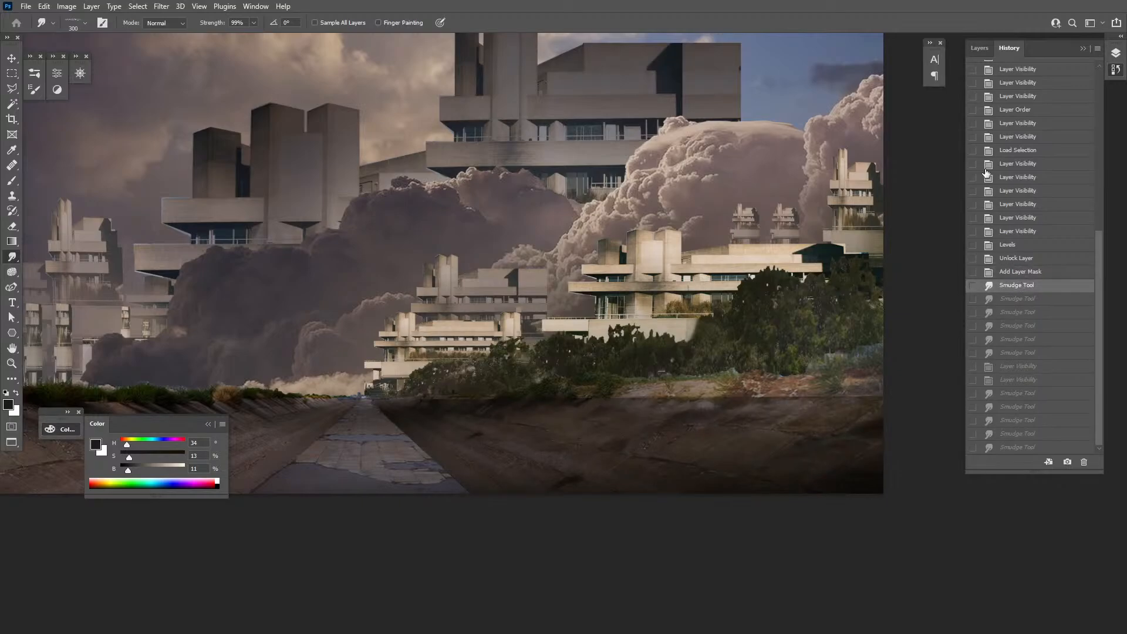
{"action": "left_click", "coordinate": [979, 48]}
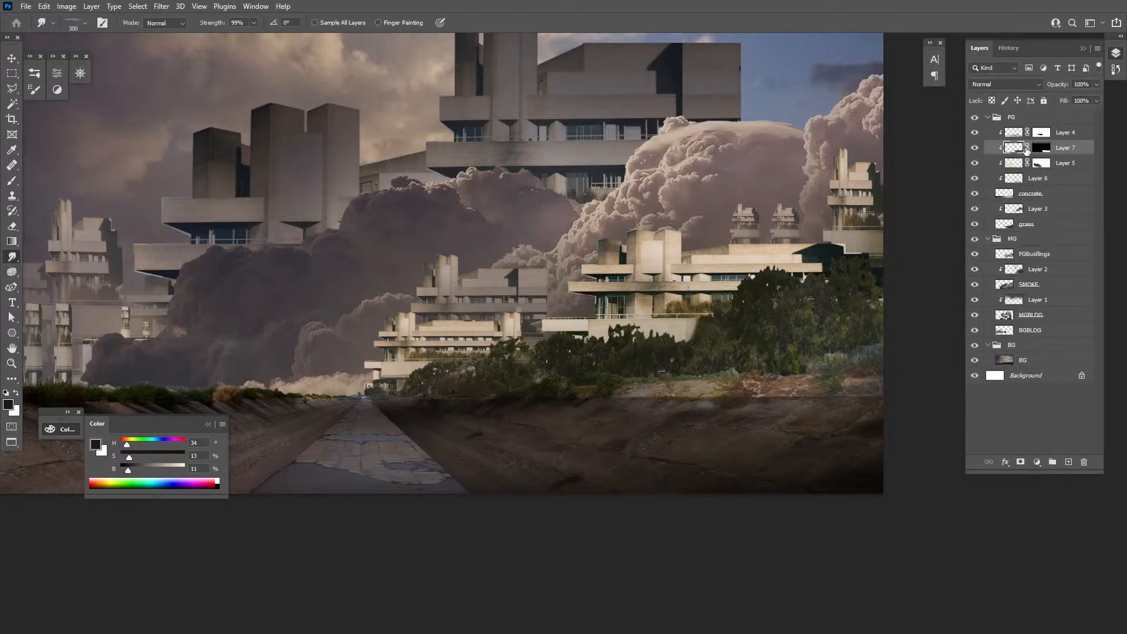
Soften the right concrete bank's upper edge on Layers 7 and 4 using the Smudge tool at size 150
{"action": "key", "text": "bracketleft"}
{"action": "key", "text": "bracketleft"}
{"action": "key", "text": "bracketleft"}
{"action": "key", "text": "bracketleft"}
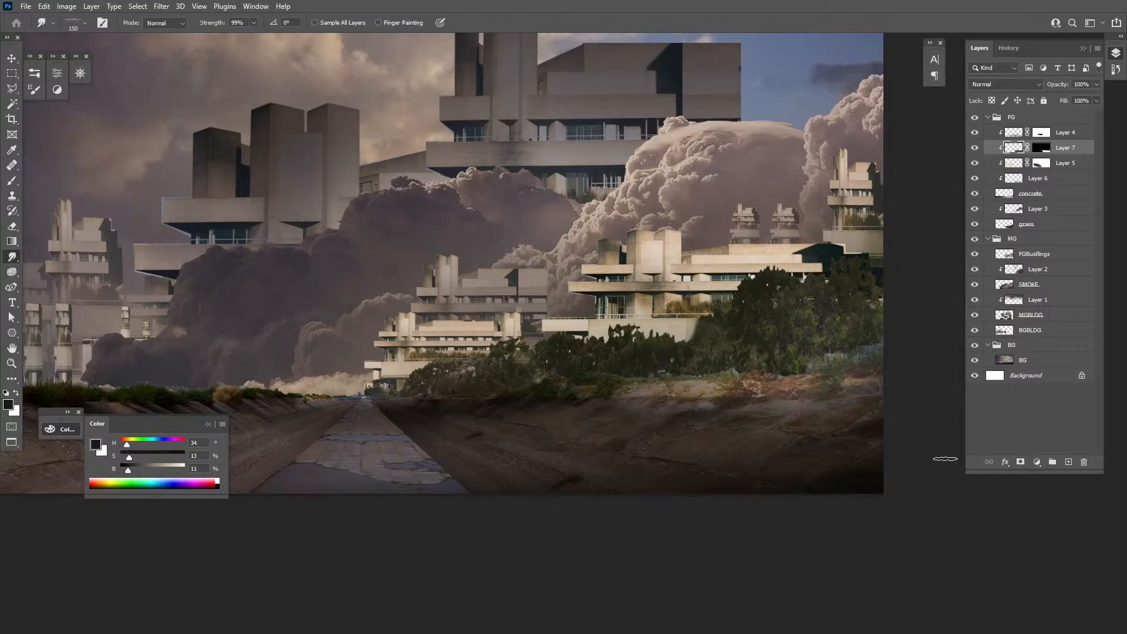
{"action": "left_click", "coordinate": [1042, 133]}
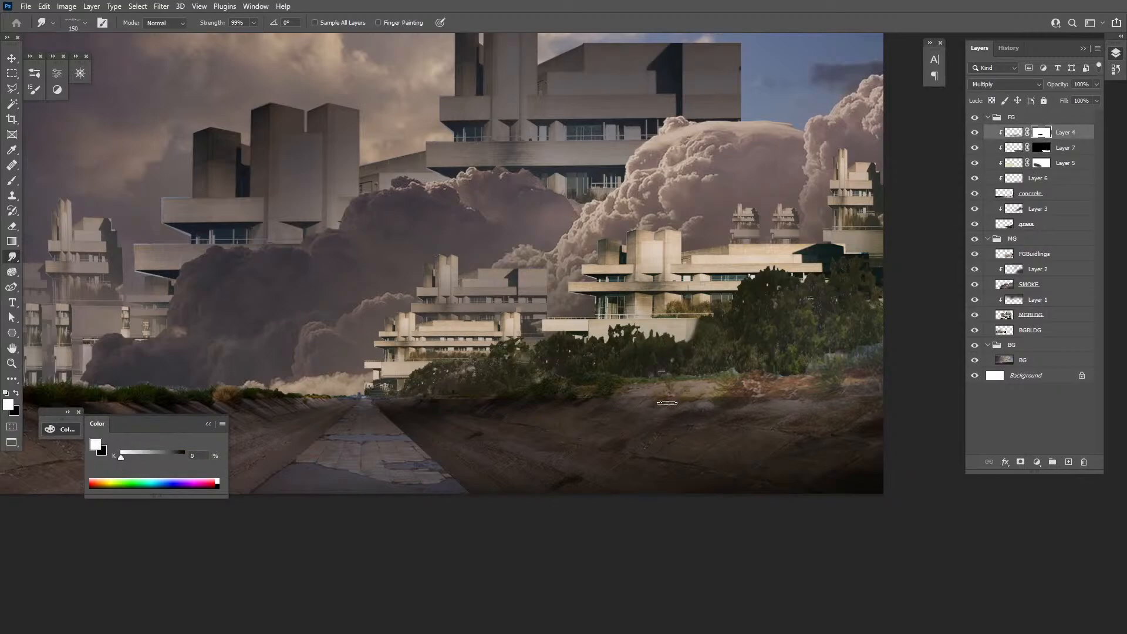
{"action": "left_click", "coordinate": [1014, 133]}
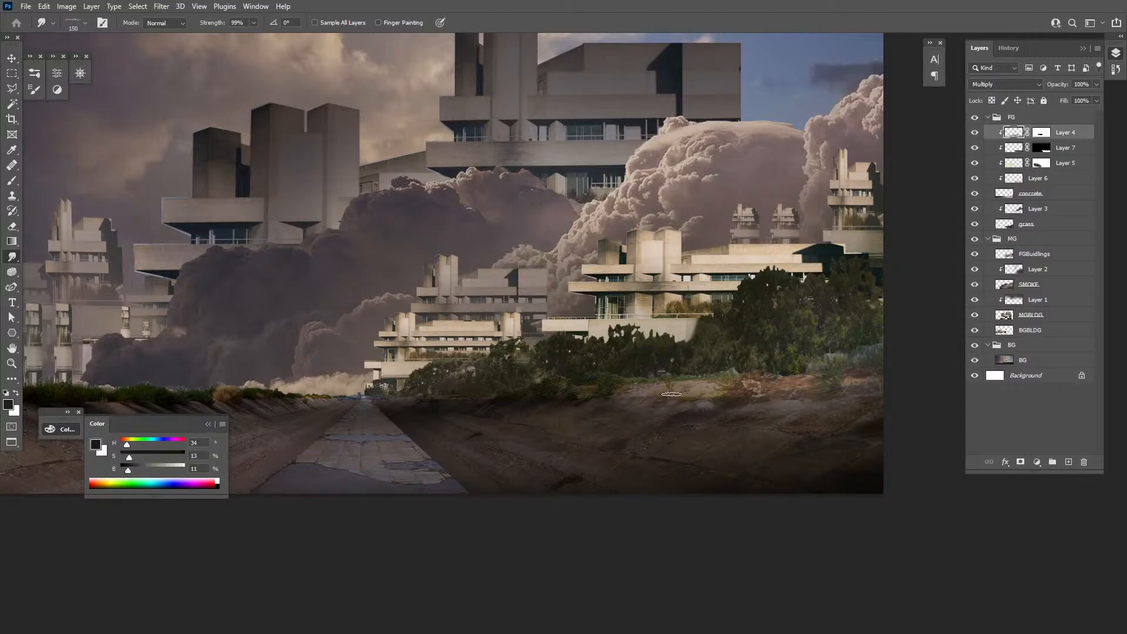
{"action": "key", "text": "z"}
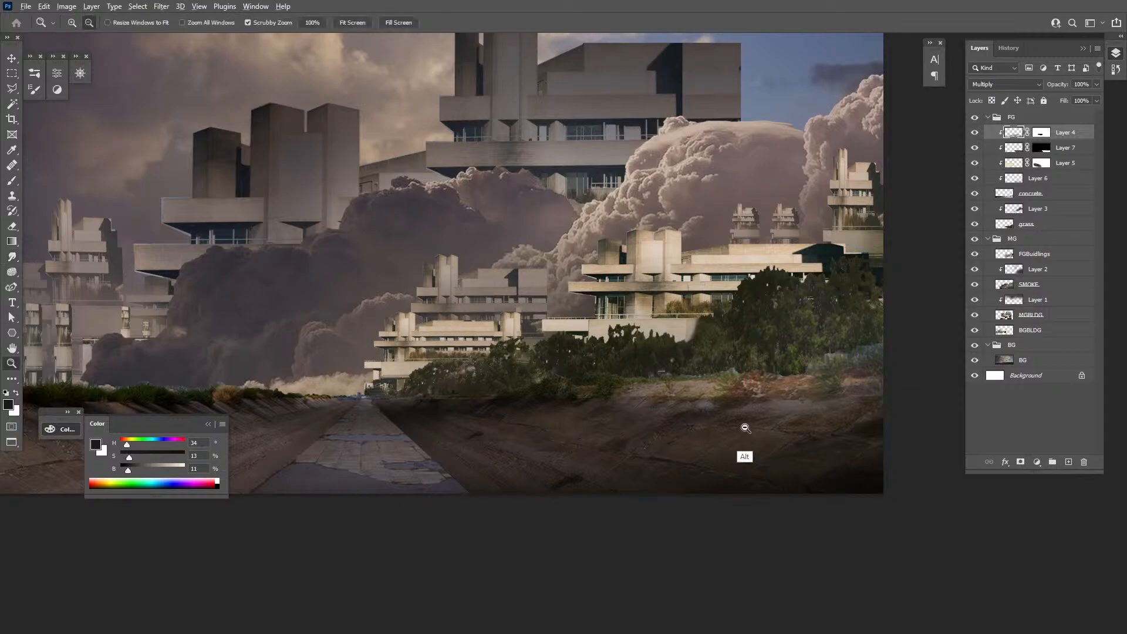
{"action": "left_click", "coordinate": [747, 427], "text": "alt"}
{"action": "left_click", "coordinate": [747, 427], "text": "alt"}
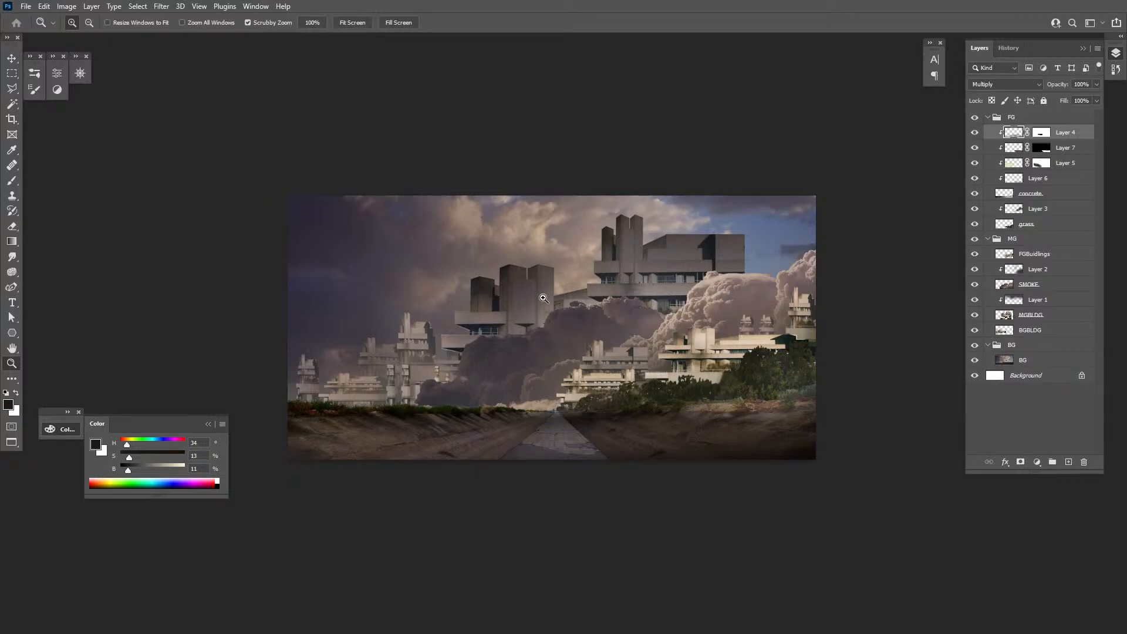
Add a new layer above BGBLDG and clip it to the distant buildings
{"action": "left_click", "coordinate": [422, 361]}
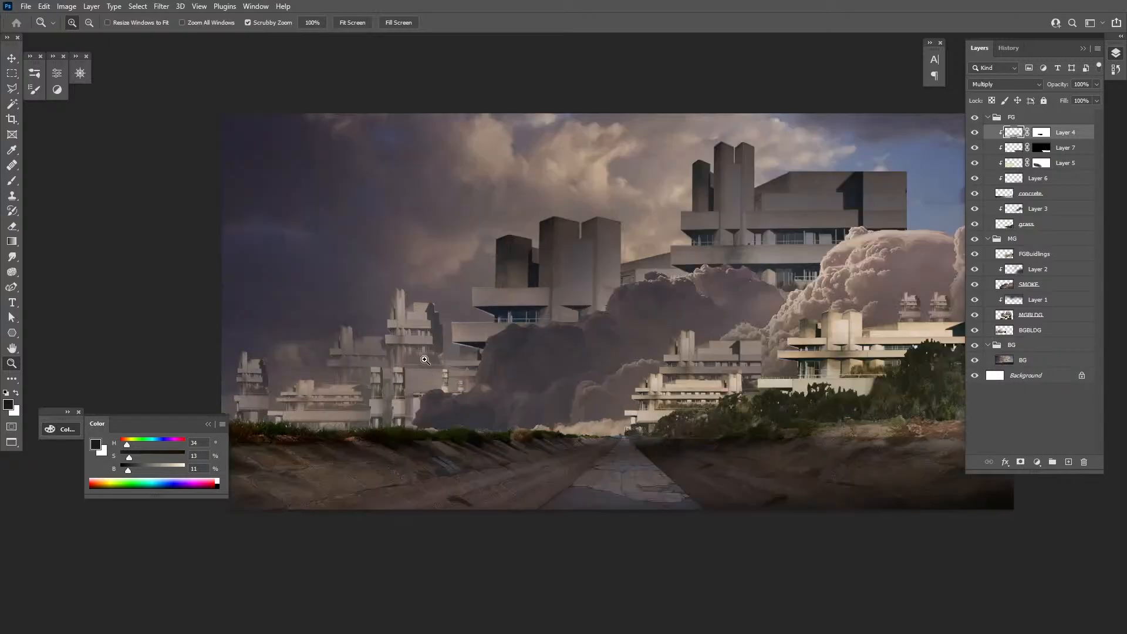
{"action": "key", "text": "ctrl"}
{"action": "left_click", "coordinate": [422, 388], "text": "ctrl"}
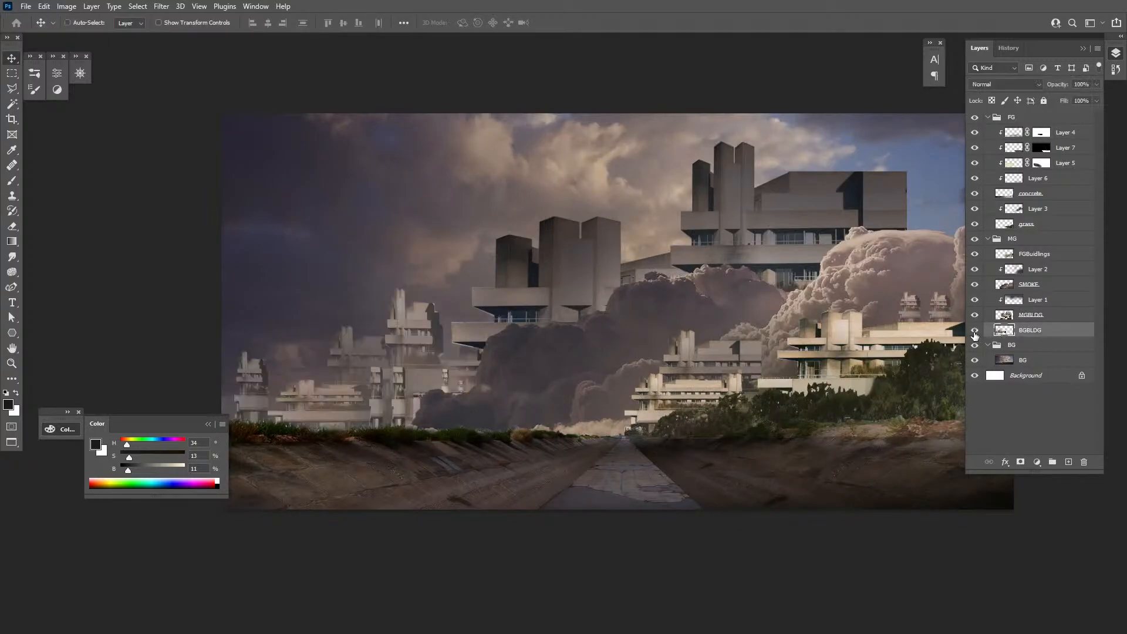
{"action": "left_click", "coordinate": [1068, 462]}
{"action": "left_click", "coordinate": [1019, 334], "text": "alt"}
Darken the base of the distant buildings on the left with upward black-to-transparent gradients on the clipped layer, undoing the excessive ones
{"action": "key", "text": "g"}
{"action": "key", "text": "d"}
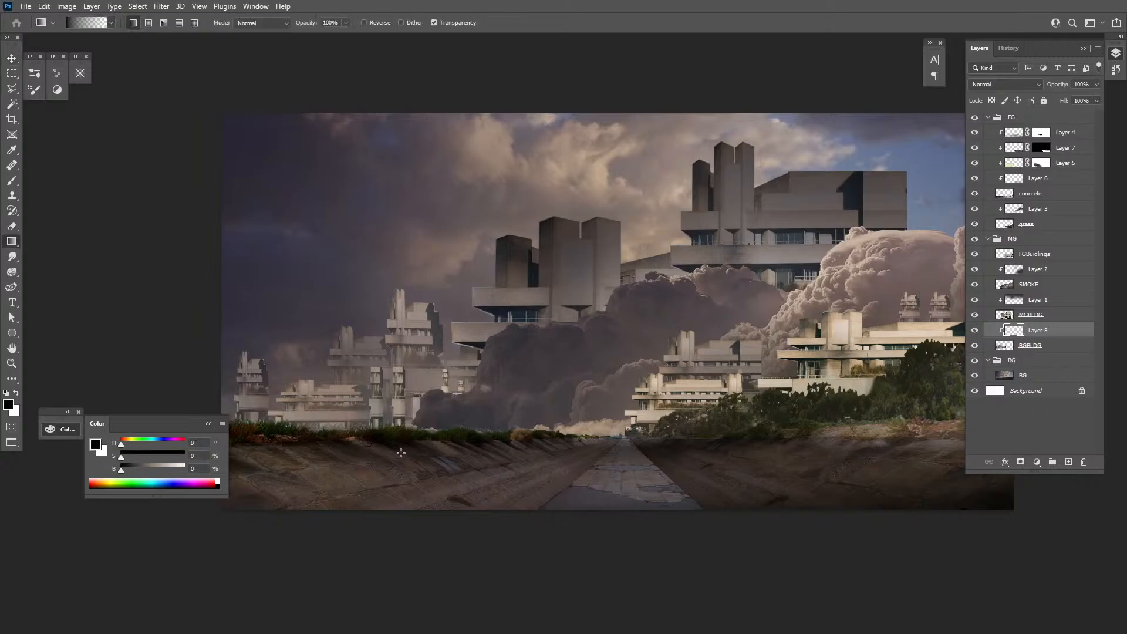
{"action": "left_click_drag", "start_coordinate": [340, 426], "coordinate": [337, 518]}
{"action": "key", "text": "ctrl+z"}
{"action": "left_click_drag", "start_coordinate": [439, 491], "coordinate": [431, 378]}
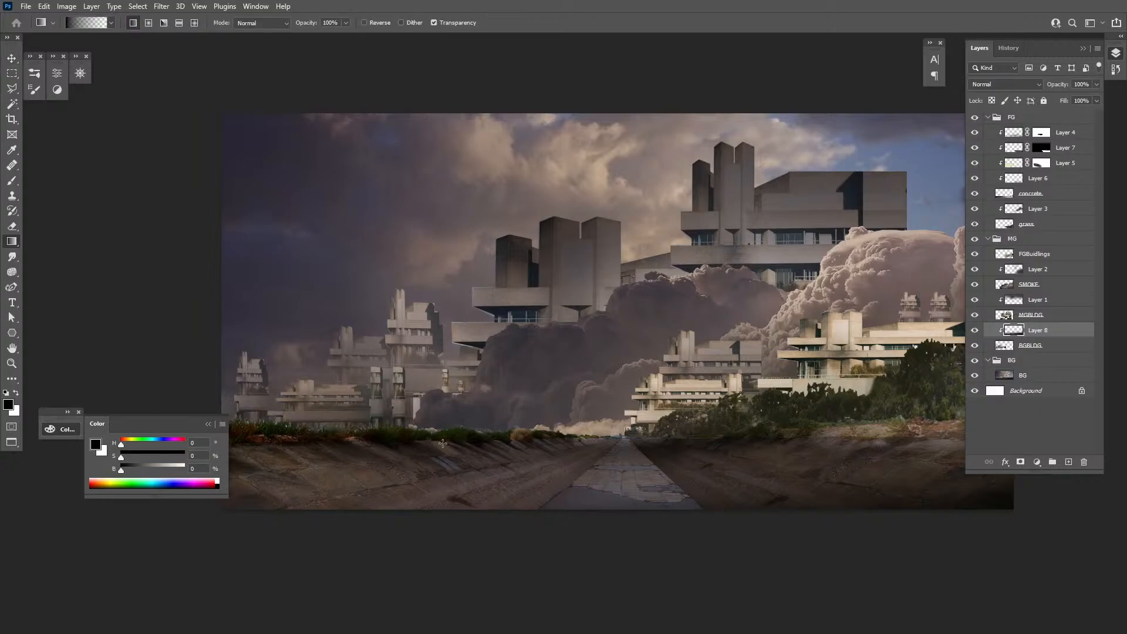
{"action": "left_click_drag", "start_coordinate": [357, 505], "coordinate": [383, 413]}
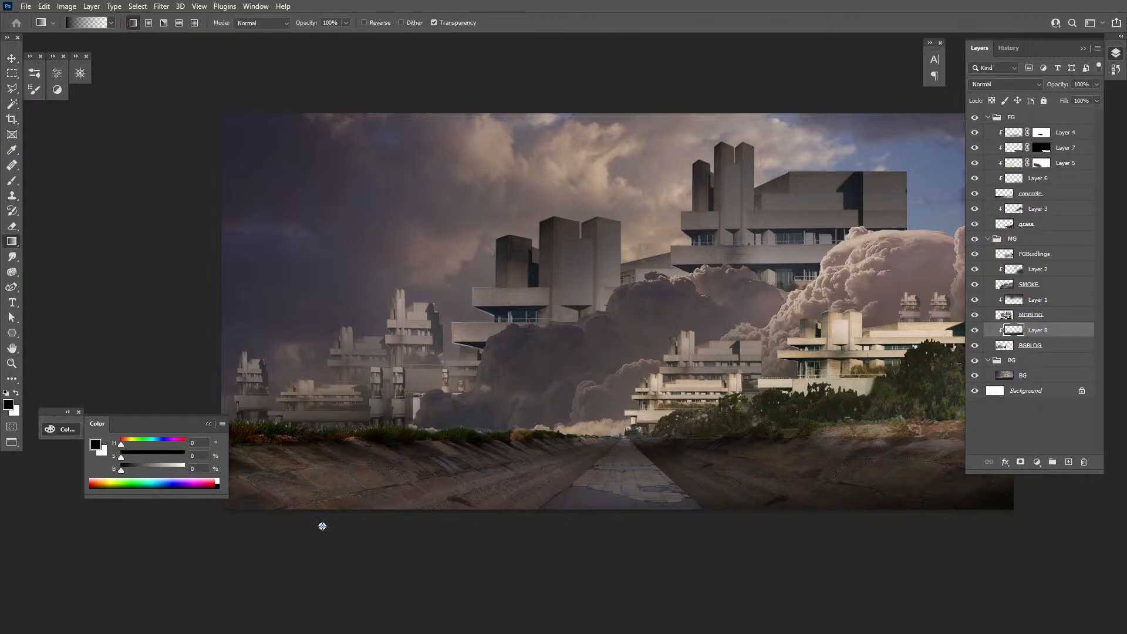
{"action": "left_click_drag", "start_coordinate": [322, 526], "coordinate": [413, 303]}
{"action": "key", "text": "ctrl+z"}
{"action": "left_click_drag", "start_coordinate": [349, 522], "coordinate": [396, 434]}
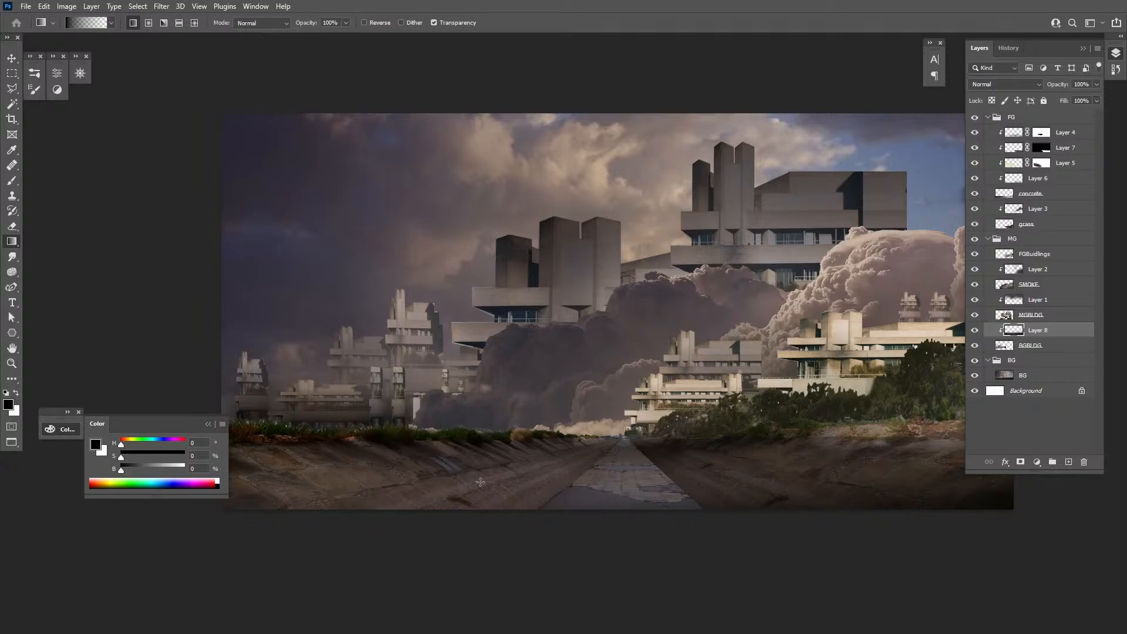
{"action": "key", "text": "ctrl+z"}
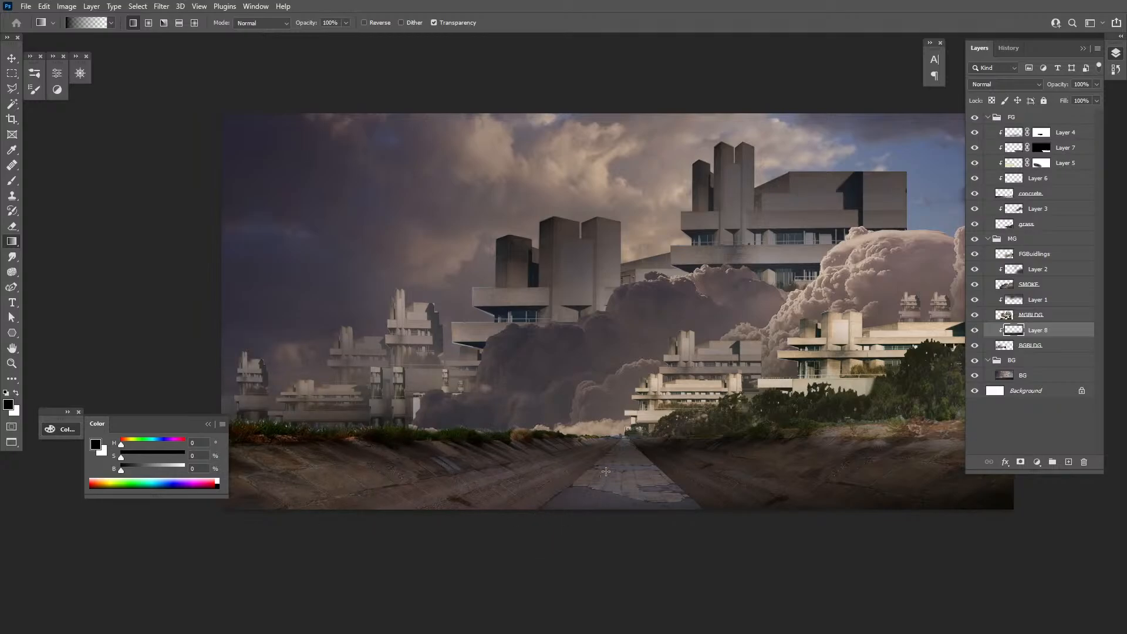
Add a Levels adjustment layer above the BG sky layer and set its midtone input to 0.87
{"action": "left_click", "coordinate": [1019, 381]}
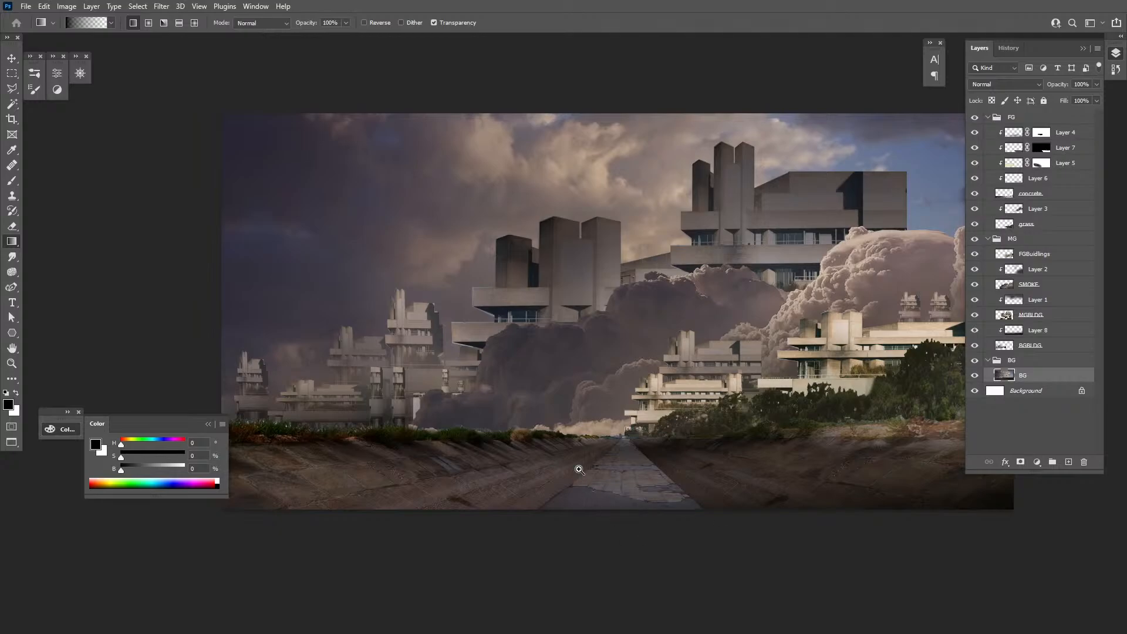
{"action": "key", "text": "z"}
{"action": "left_click", "coordinate": [581, 469], "text": "alt"}
{"action": "left_click_drag", "start_coordinate": [682, 423], "coordinate": [671, 421]}
{"action": "left_click", "coordinate": [1037, 461]}
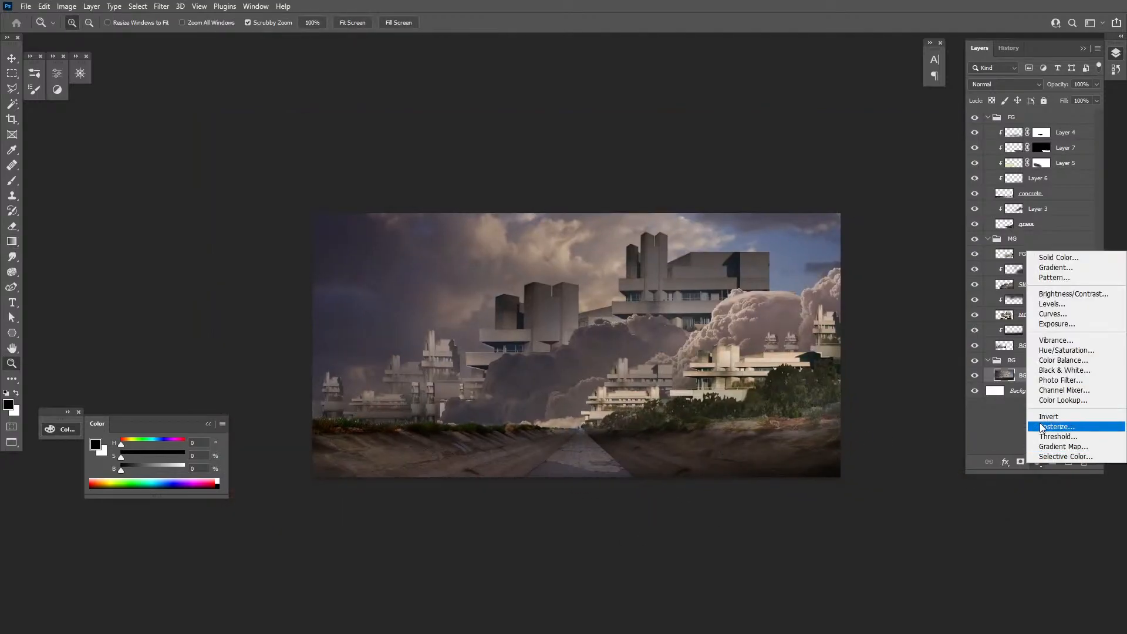
{"action": "left_click", "coordinate": [1048, 314]}
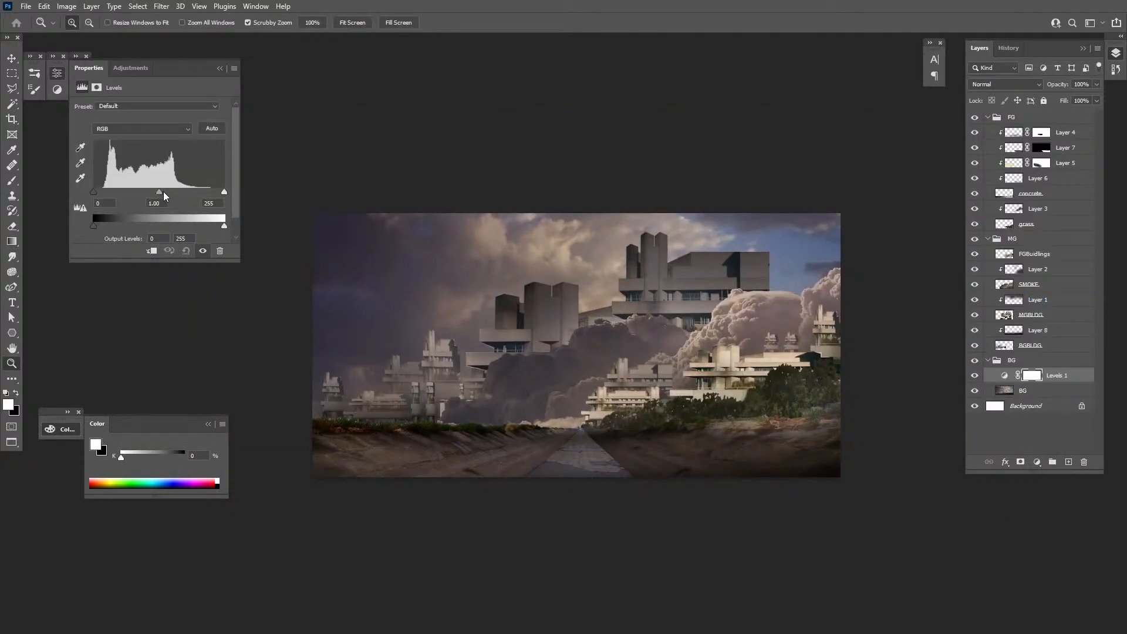
{"action": "left_click_drag", "start_coordinate": [163, 192], "coordinate": [173, 192]}
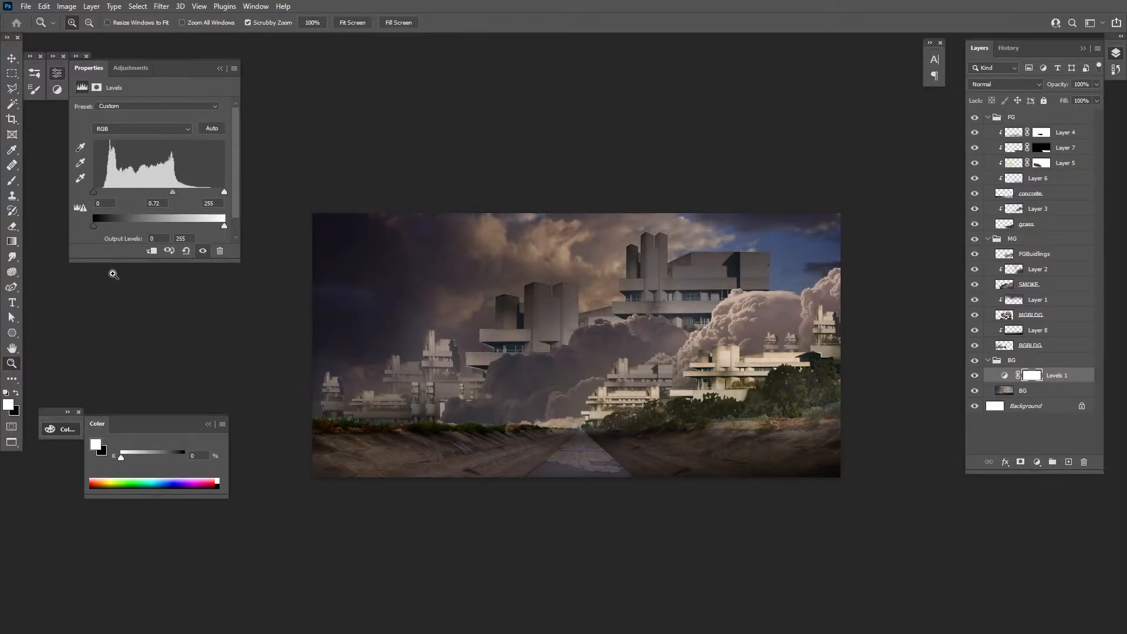
{"action": "left_click_drag", "start_coordinate": [173, 192], "coordinate": [165, 192]}
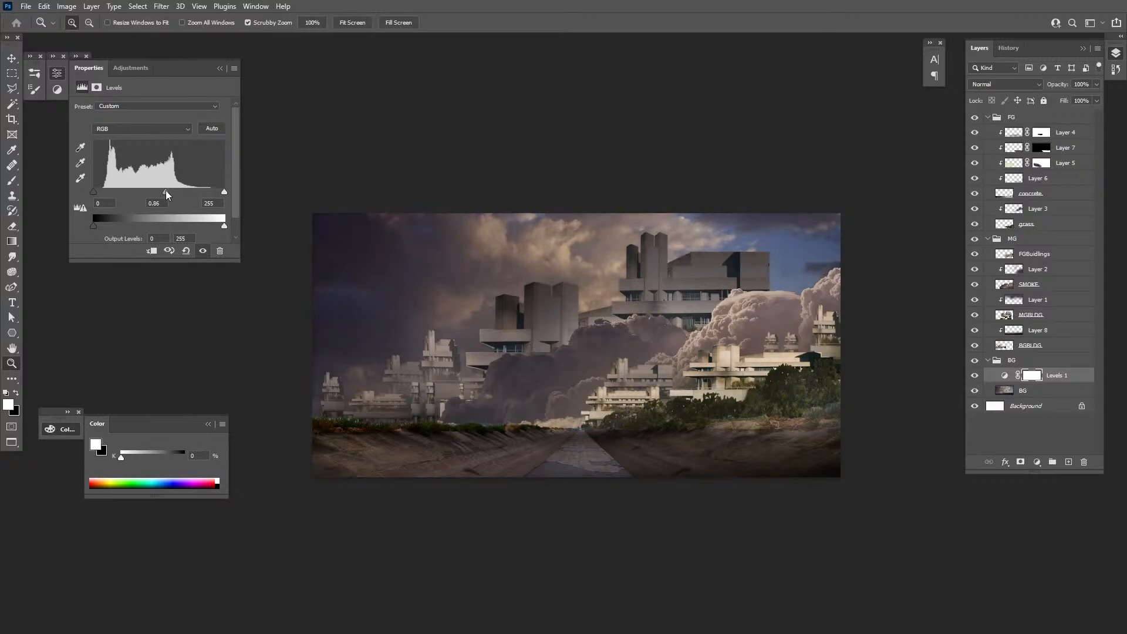
Fade the Levels 1 adjustment out of the upper sky with a downward black-to-transparent gradient on its layer mask
{"action": "key", "text": "d"}
{"action": "key", "text": "g"}
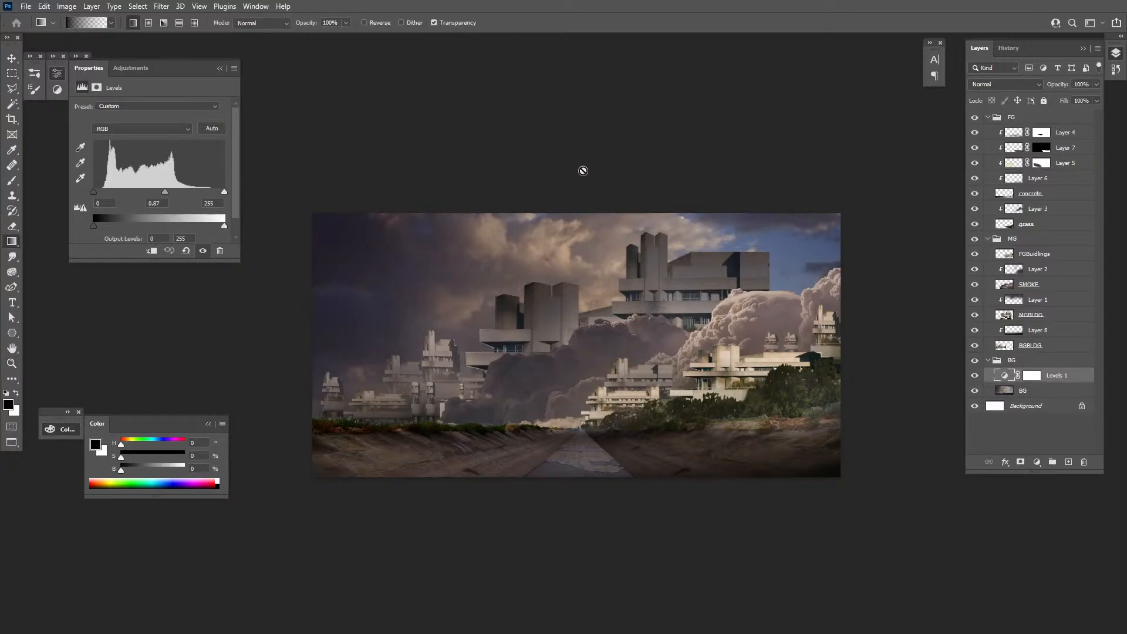
{"action": "left_click", "coordinate": [581, 168]}
{"action": "key", "text": "Return"}
{"action": "left_click", "coordinate": [1031, 376]}
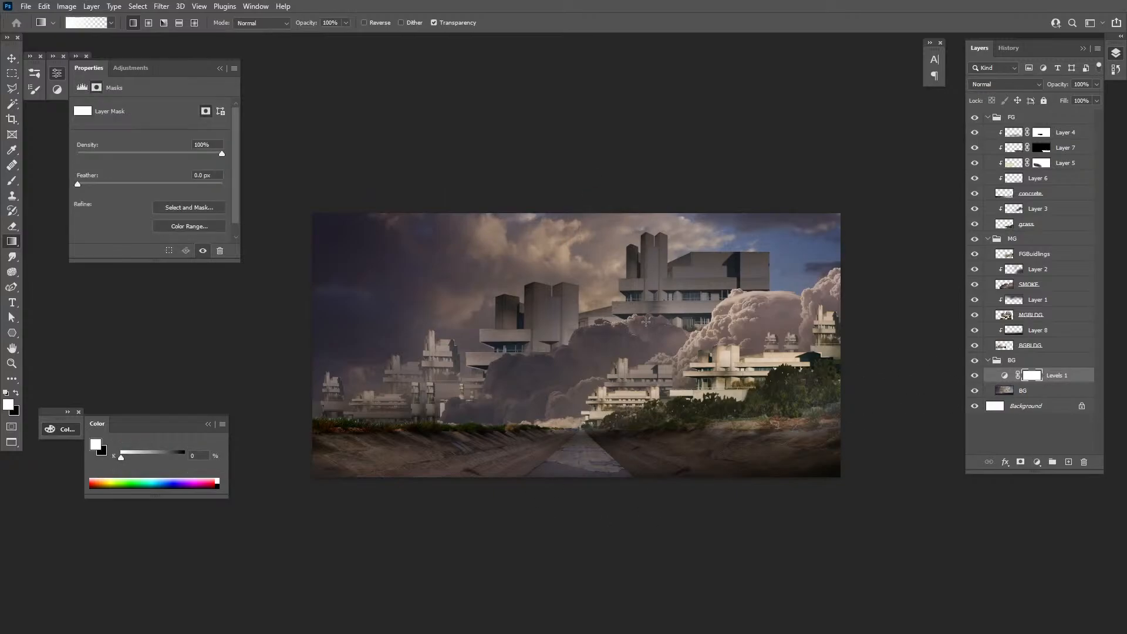
{"action": "key", "text": "x"}
{"action": "left_click_drag", "start_coordinate": [669, 196], "coordinate": [650, 435]}
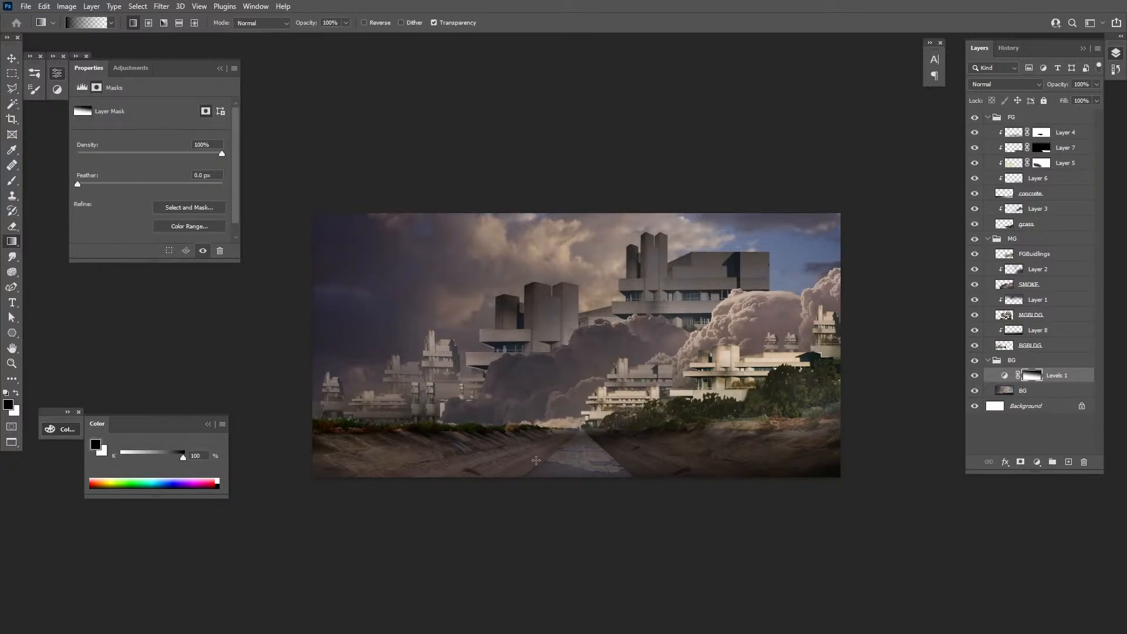
{"action": "key", "text": "x"}
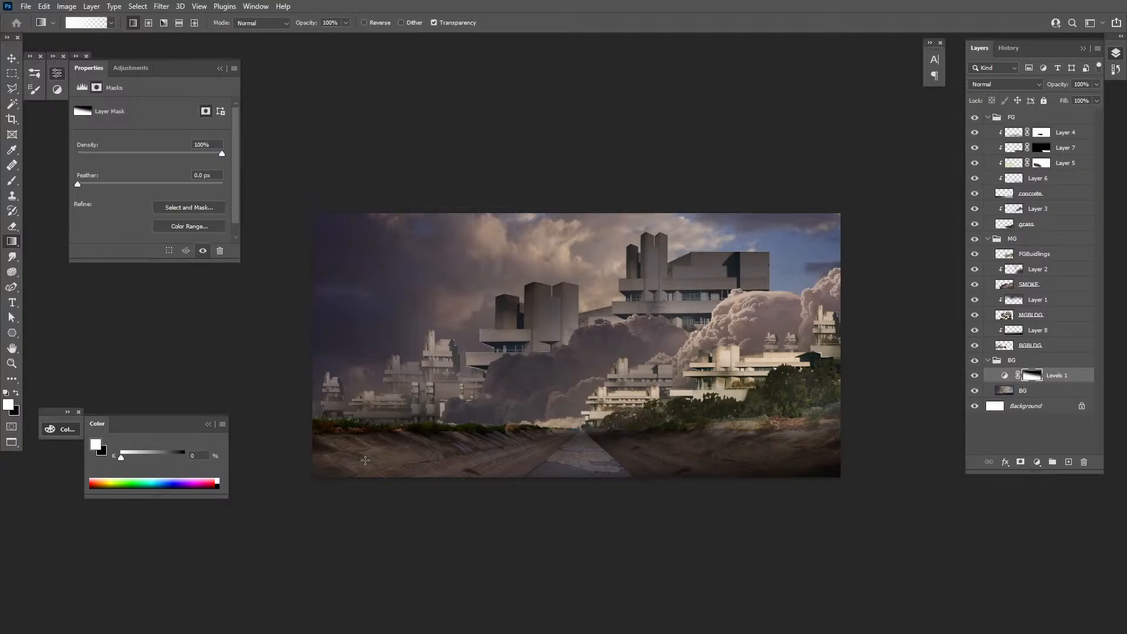
Collapse the Properties and Color panels and examine the overall balance of the painting
{"action": "key", "text": "z"}
{"action": "left_click", "coordinate": [736, 386]}
{"action": "scroll", "coordinate": [728, 411], "scroll_direction": "left", "scroll_amount": 2}
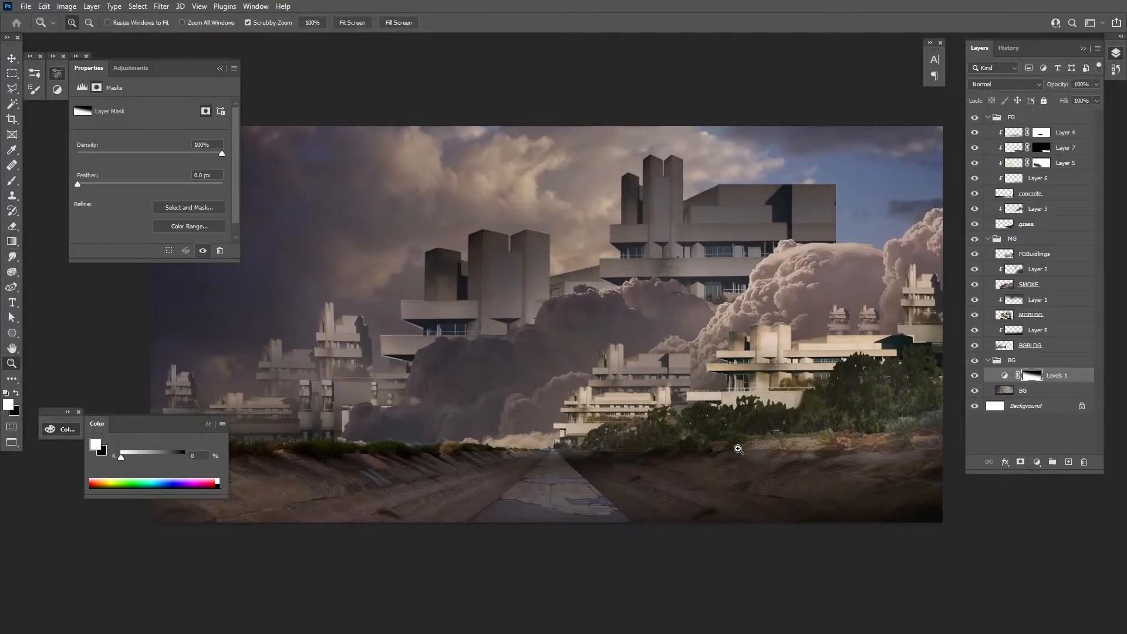
{"action": "left_click", "coordinate": [730, 448], "text": "alt"}
{"action": "left_click", "coordinate": [57, 74]}
{"action": "left_click", "coordinate": [65, 431]}
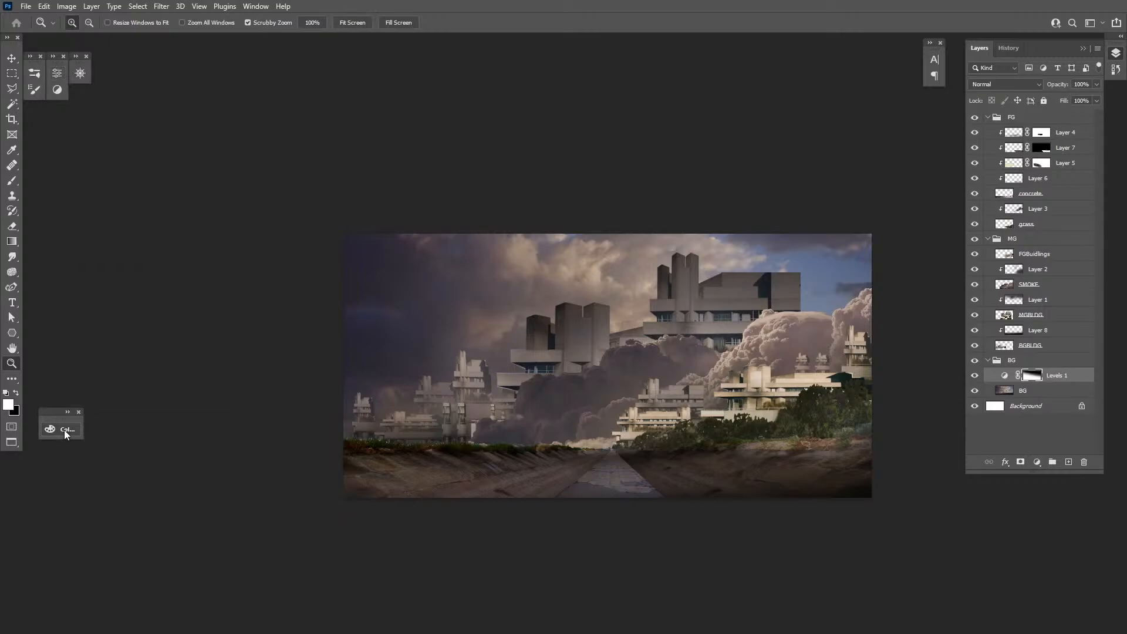
{"action": "left_click_drag", "start_coordinate": [726, 421], "coordinate": [728, 425]}
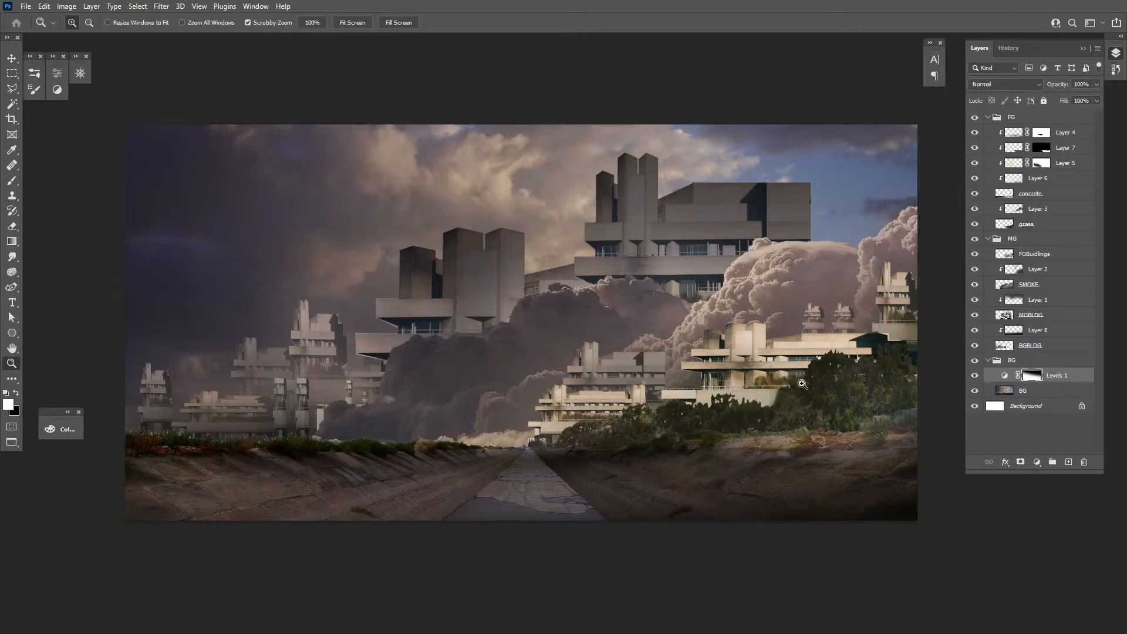
{"action": "left_click_drag", "start_coordinate": [794, 386], "coordinate": [765, 395]}
Add a Levels adjustment layer above the foreground buildings layer and clip it to those buildings
{"action": "key", "text": "v"}
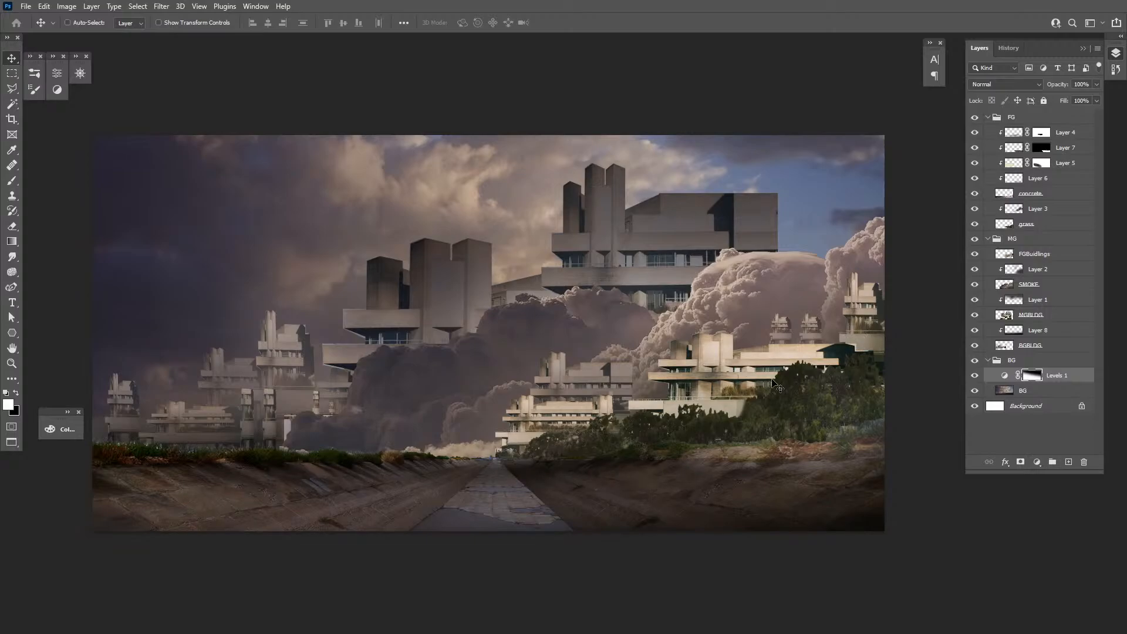
{"action": "left_click", "coordinate": [854, 392], "text": "ctrl"}
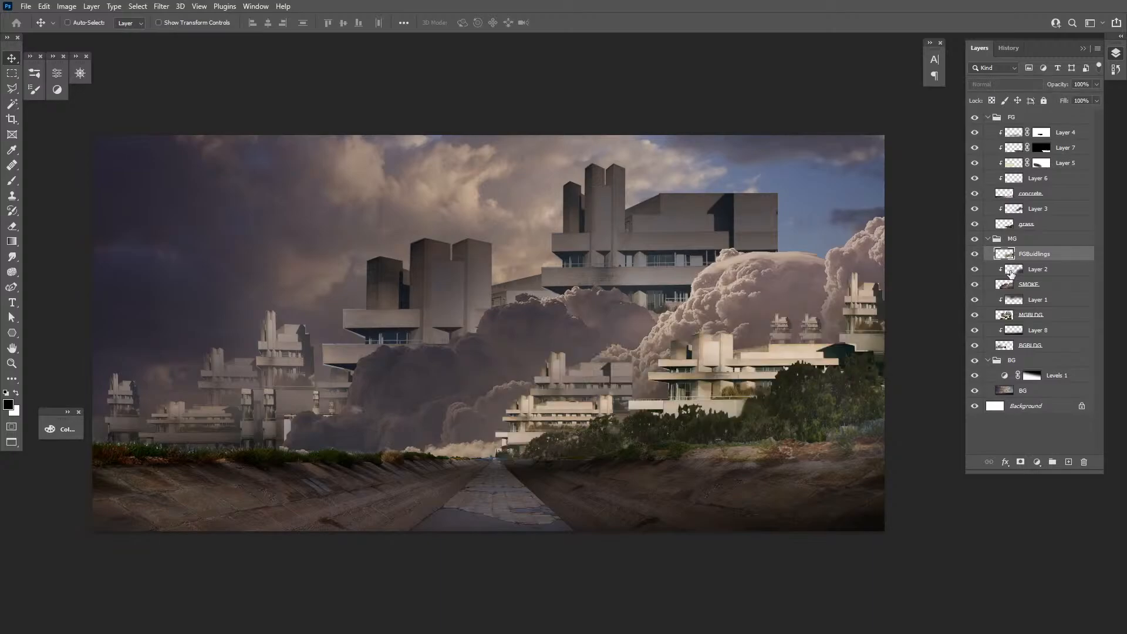
{"action": "left_click", "coordinate": [1036, 462]}
{"action": "left_click", "coordinate": [1067, 304]}
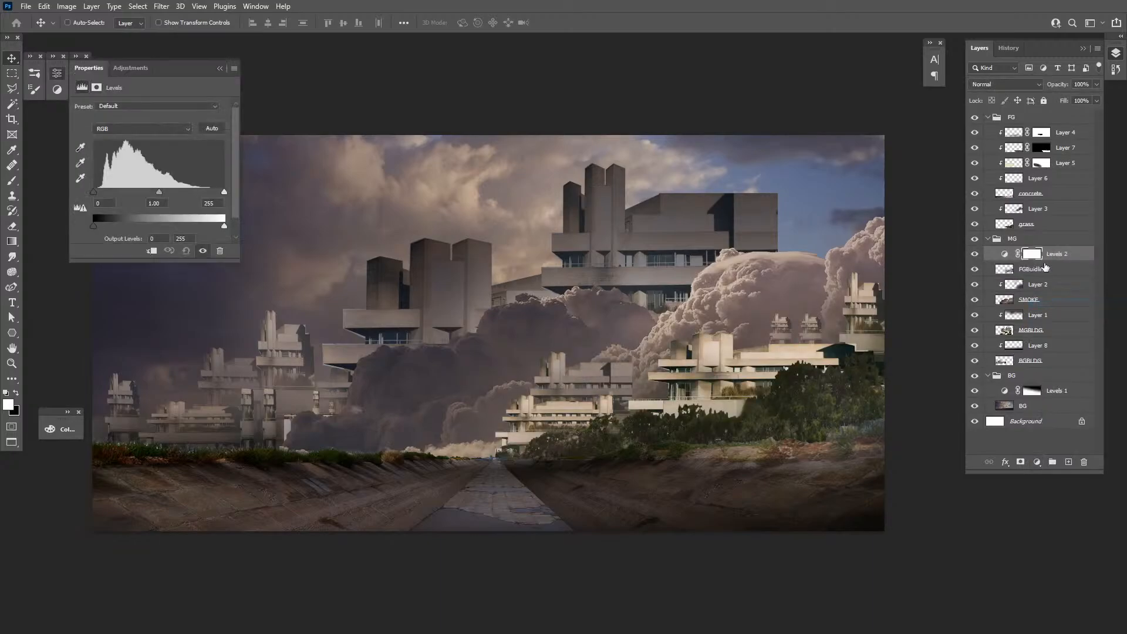
{"action": "left_click", "coordinate": [1041, 261], "text": "alt"}
{"action": "left_click", "coordinate": [1015, 256]}
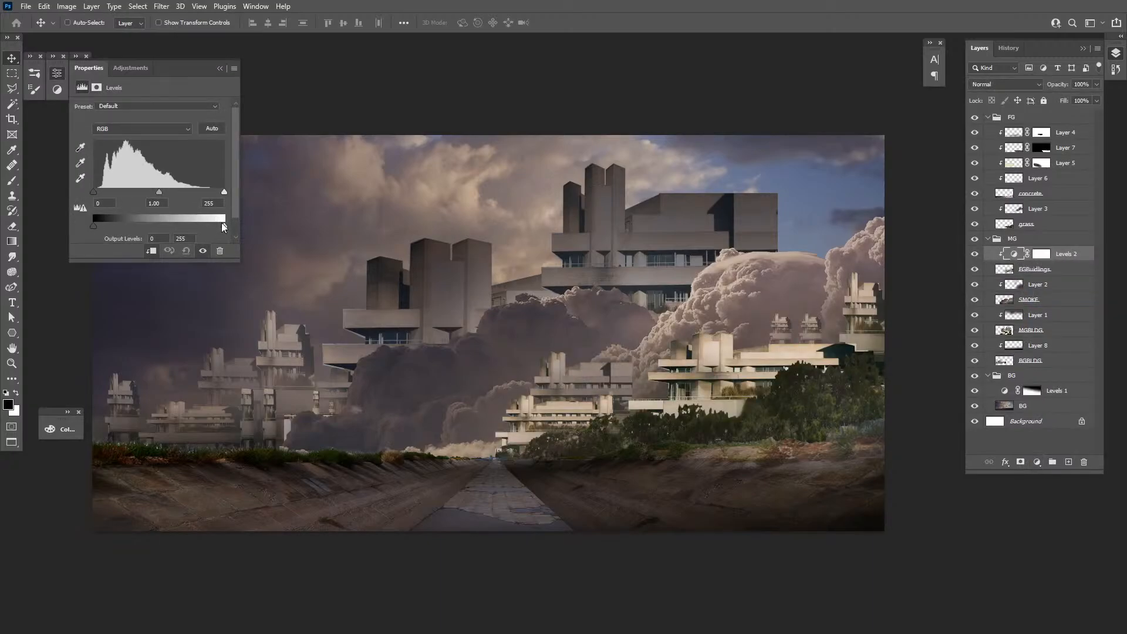
Set the foreground buildings' Levels output to 22 and 185, and compare the image with and without the adjustment
{"action": "mouse_move", "coordinate": [223, 228]}
{"action": "left_mouse_down"}
{"action": "mouse_move", "coordinate": [199, 234]}
{"action": "mouse_move", "coordinate": [227, 227]}
{"action": "left_mouse_up"}
{"action": "left_click_drag", "start_coordinate": [223, 227], "coordinate": [186, 232]}
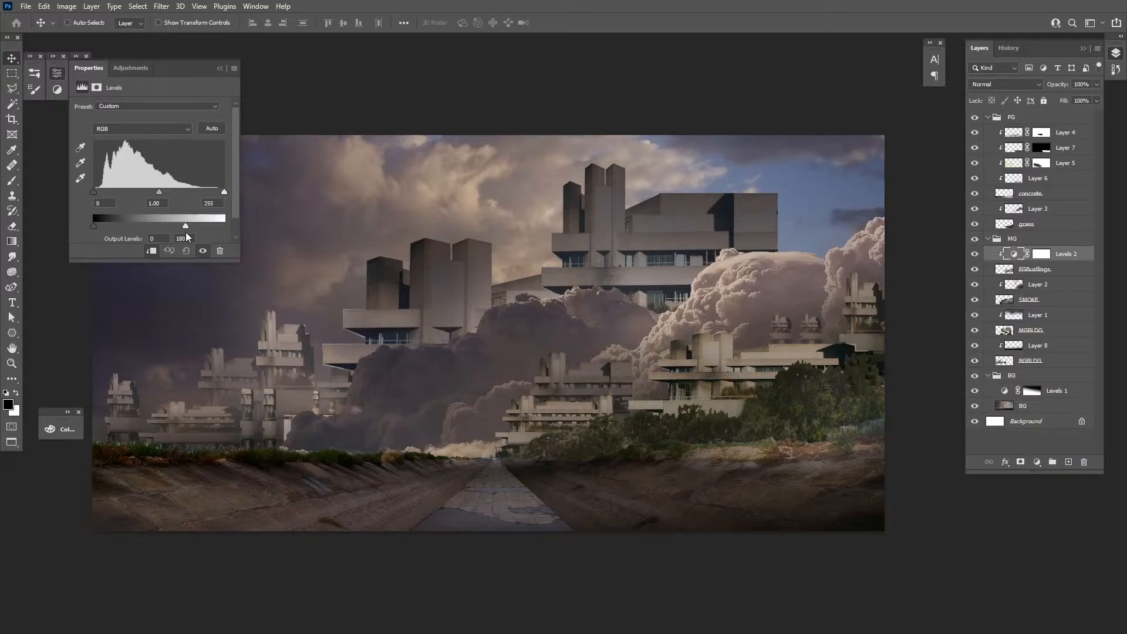
{"action": "left_click_drag", "start_coordinate": [186, 231], "coordinate": [188, 232]}
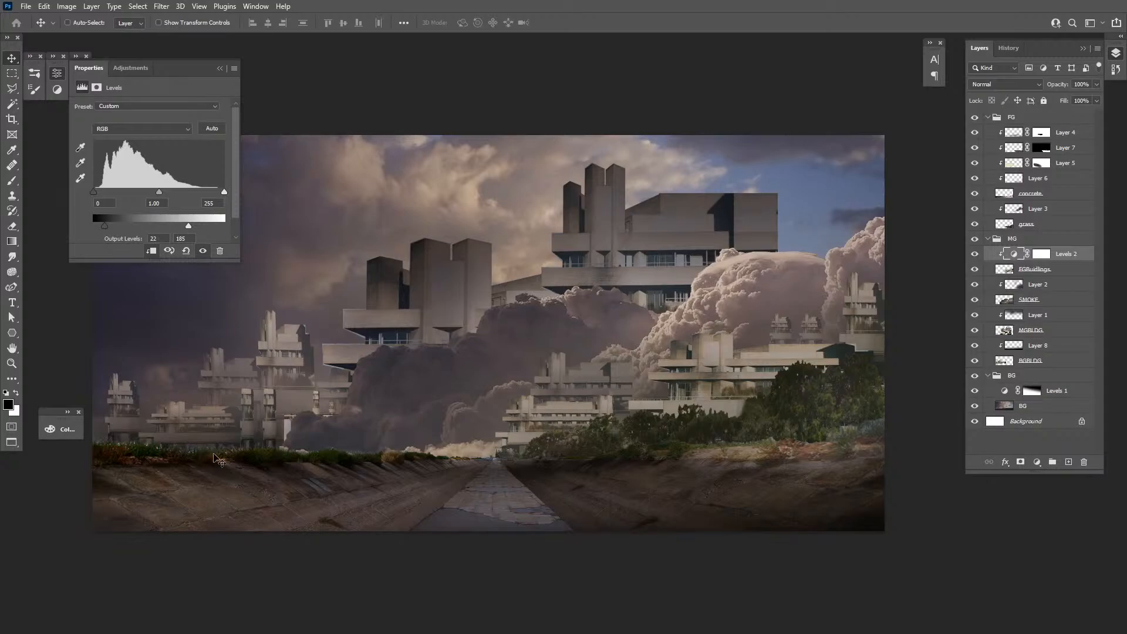
{"action": "left_click", "coordinate": [975, 254]}
{"action": "left_click", "coordinate": [975, 254]}
{"action": "left_click", "coordinate": [975, 255]}
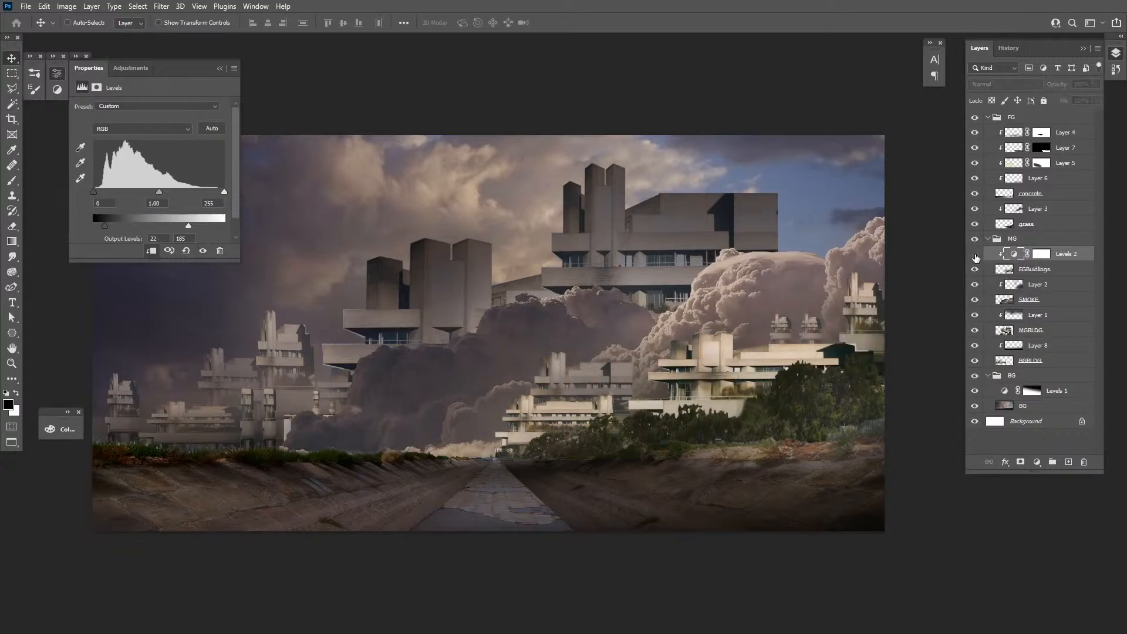
{"action": "left_click", "coordinate": [975, 255]}
{"action": "left_click", "coordinate": [974, 254]}
{"action": "left_click", "coordinate": [975, 255]}
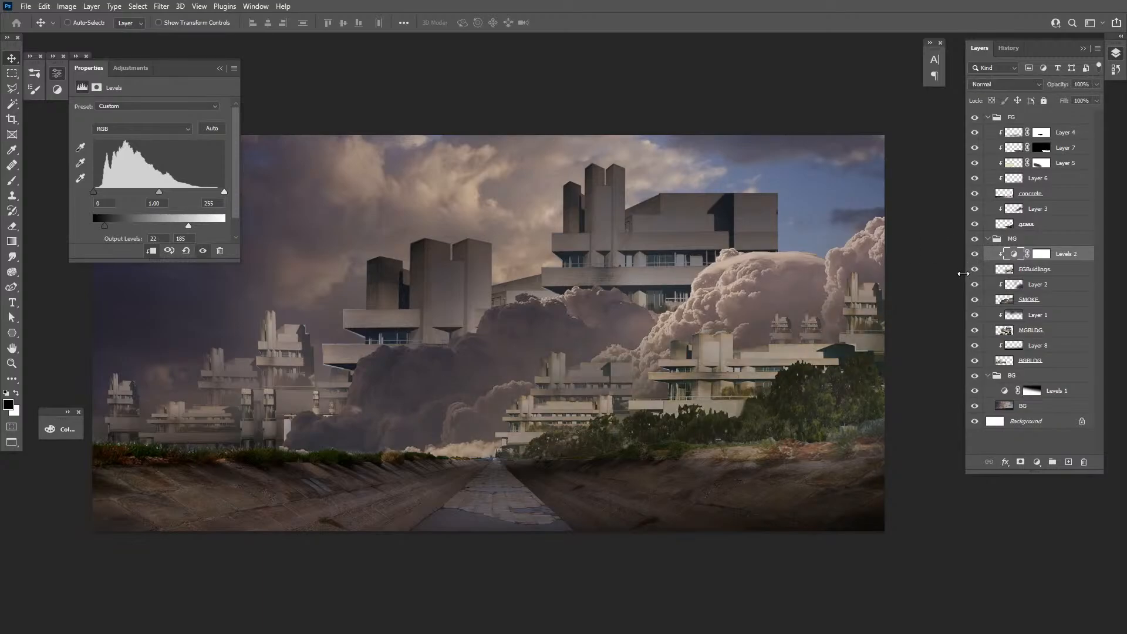
Check the SMOKE layer and its Layer 2 shading, and add a Levels adjustment above Layer 2 clipped to the smoke
{"action": "left_click", "coordinate": [787, 315], "text": "ctrl"}
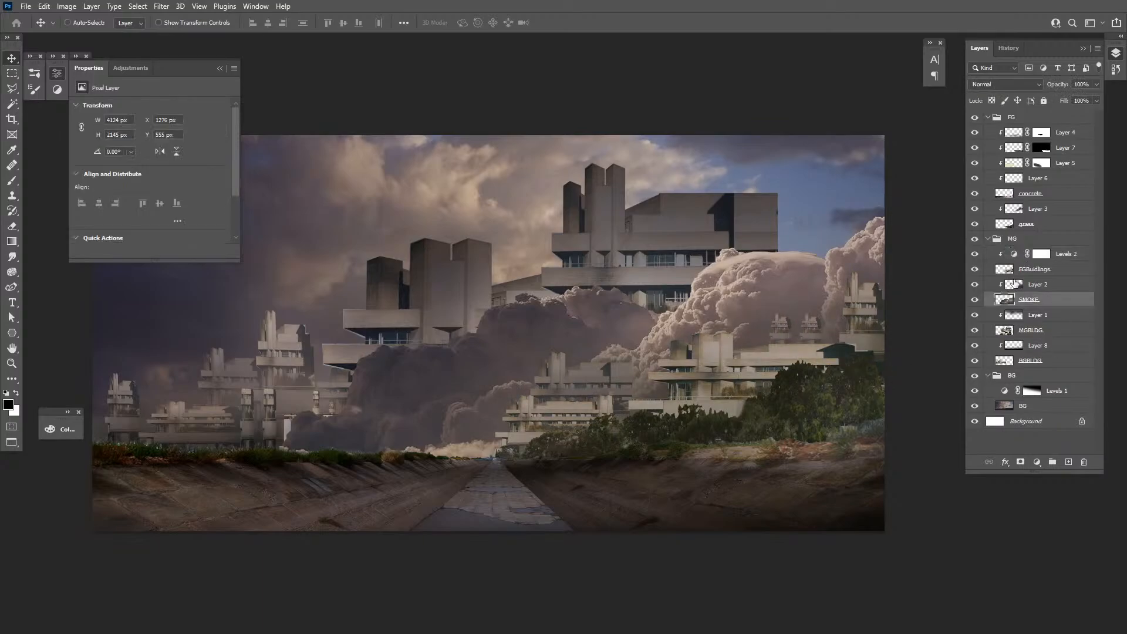
{"action": "left_click", "coordinate": [974, 300]}
{"action": "left_click", "coordinate": [975, 299]}
{"action": "left_click", "coordinate": [1043, 286]}
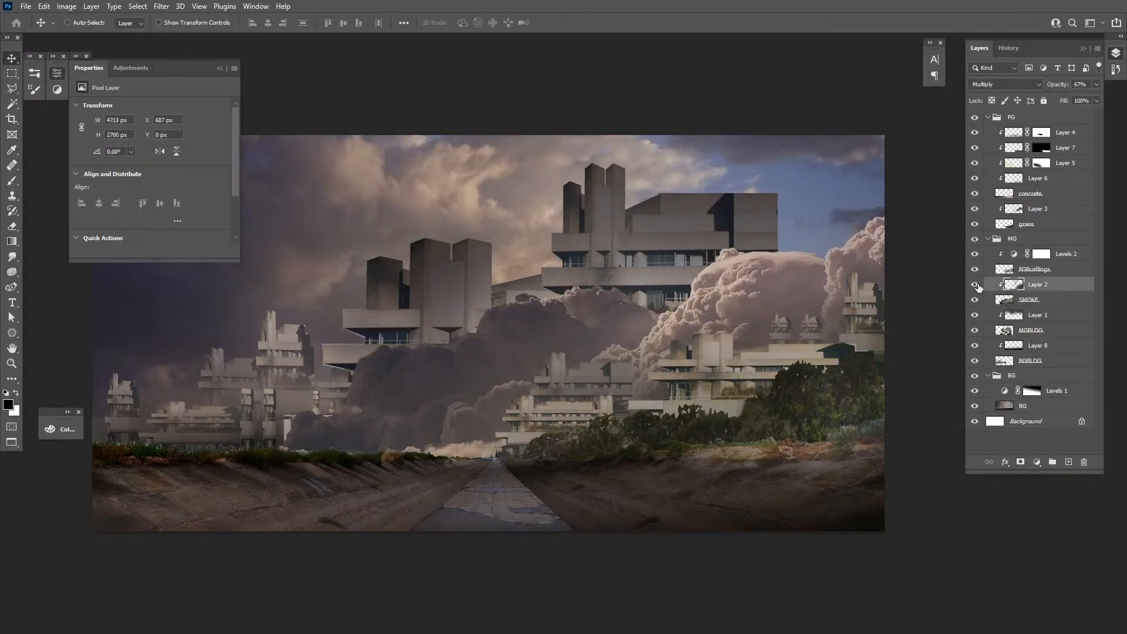
{"action": "left_click", "coordinate": [974, 284]}
{"action": "left_click", "coordinate": [975, 285]}
{"action": "left_click", "coordinate": [1038, 463]}
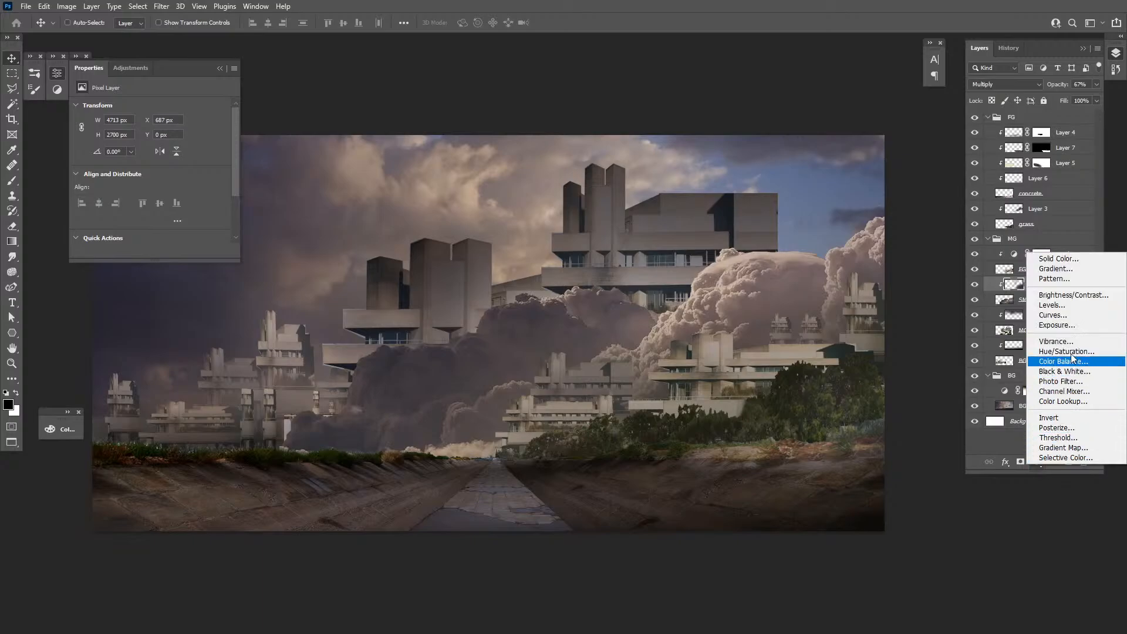
{"action": "left_click", "coordinate": [1041, 305]}
{"action": "key", "text": "ctrl+alt+g"}
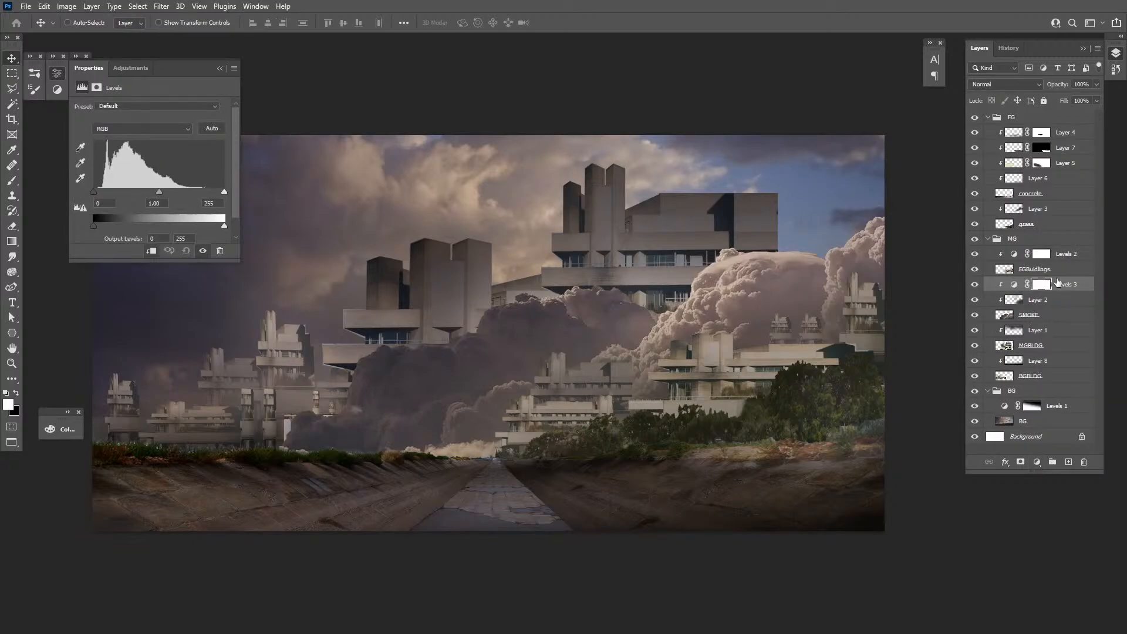
{"action": "left_click", "coordinate": [1014, 285]}
Set the smoke's Levels input midtone to 0.82 and white to 224, with output levels 17 and 210, comparing before and after
{"action": "left_click_drag", "start_coordinate": [224, 192], "coordinate": [157, 197]}
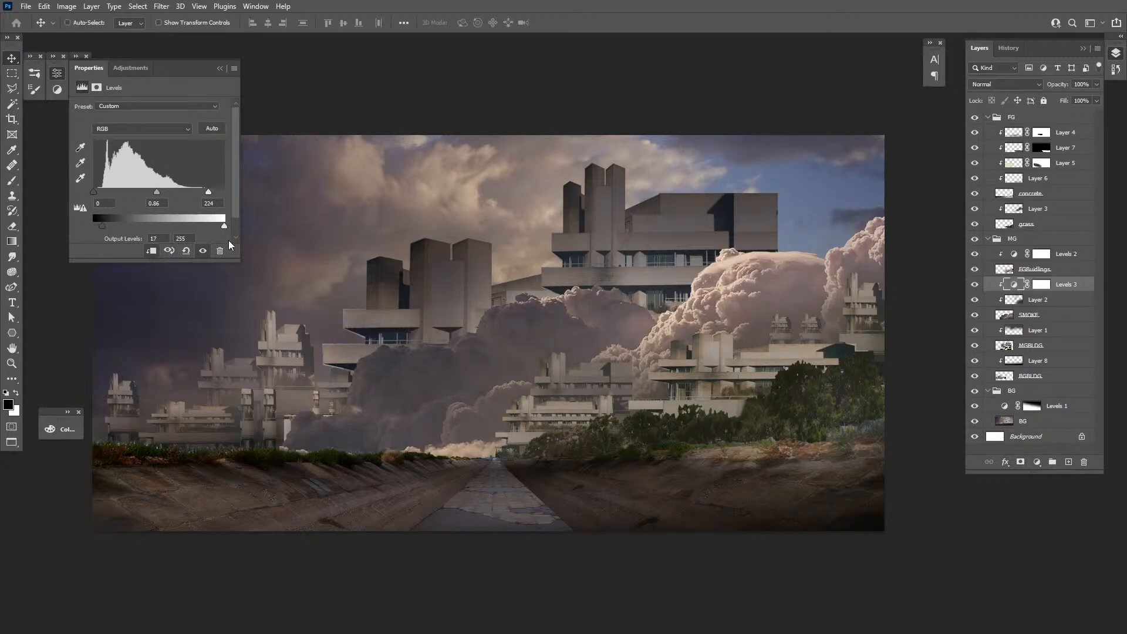
{"action": "left_click_drag", "start_coordinate": [224, 227], "coordinate": [207, 231]}
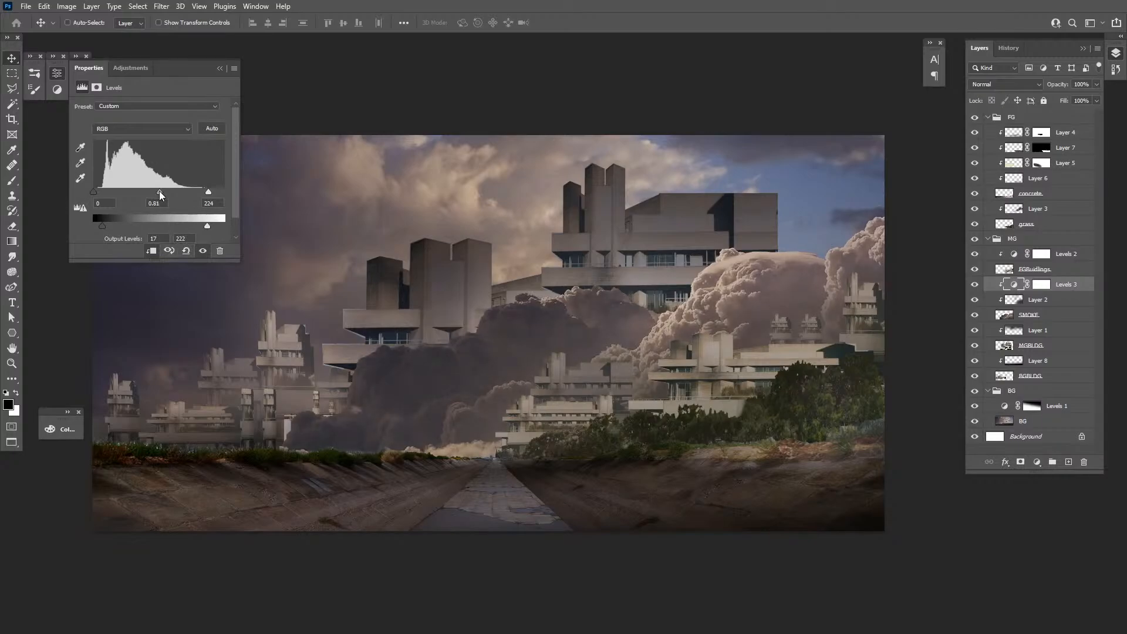
{"action": "left_click_drag", "start_coordinate": [159, 192], "coordinate": [158, 191]}
{"action": "left_click", "coordinate": [975, 284]}
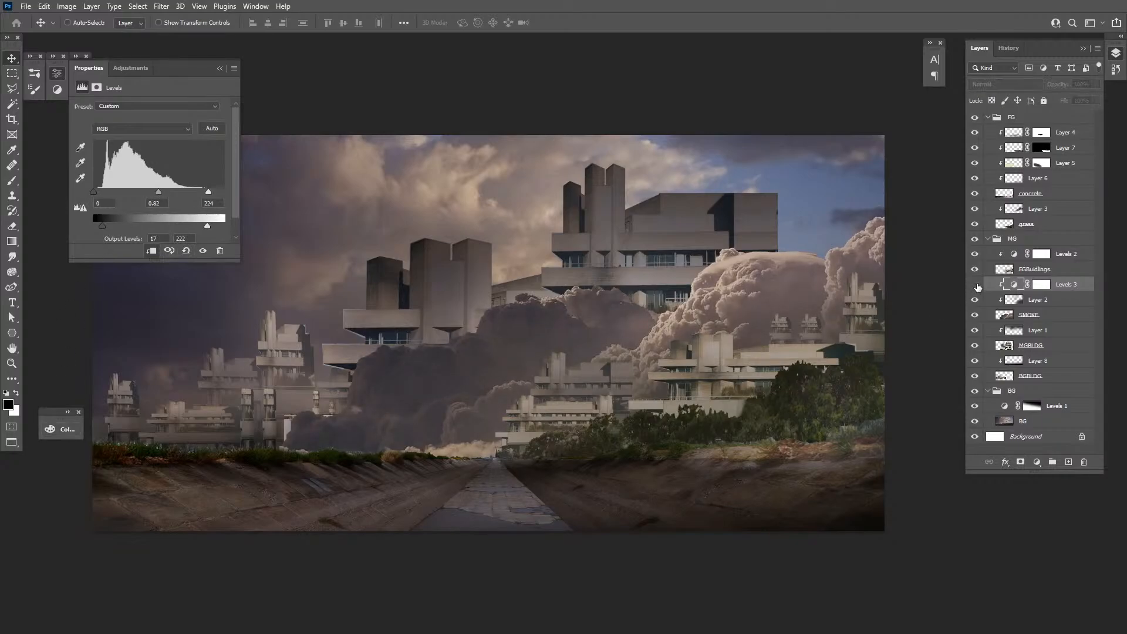
{"action": "left_click", "coordinate": [975, 284]}
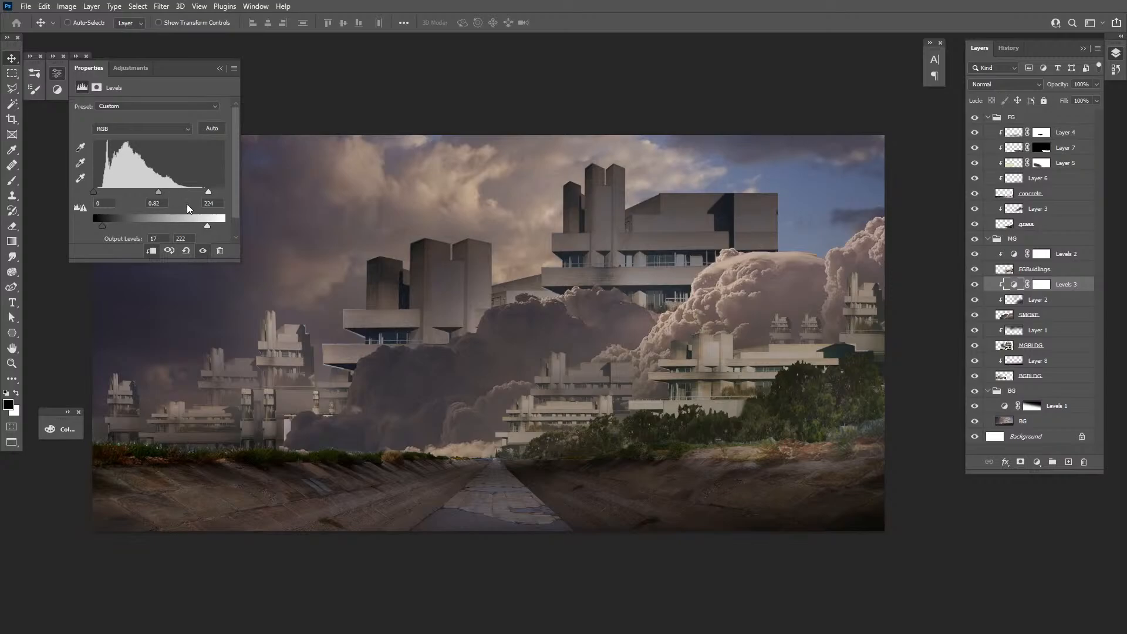
{"action": "left_click_drag", "start_coordinate": [208, 227], "coordinate": [202, 227]}
{"action": "left_click", "coordinate": [975, 284]}
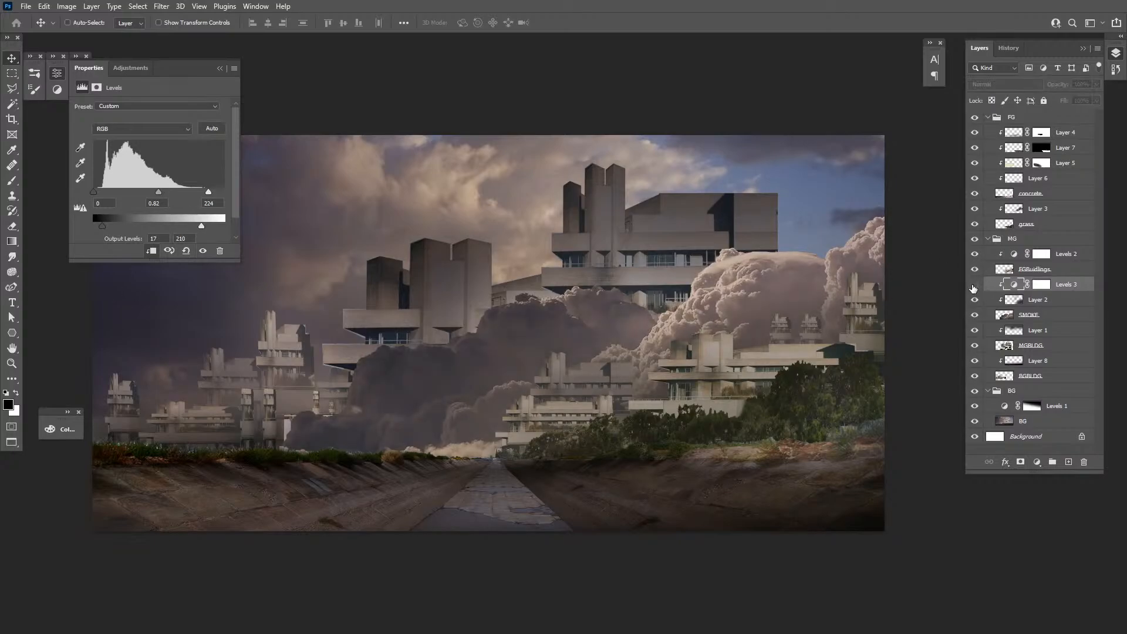
{"action": "left_click", "coordinate": [975, 285]}
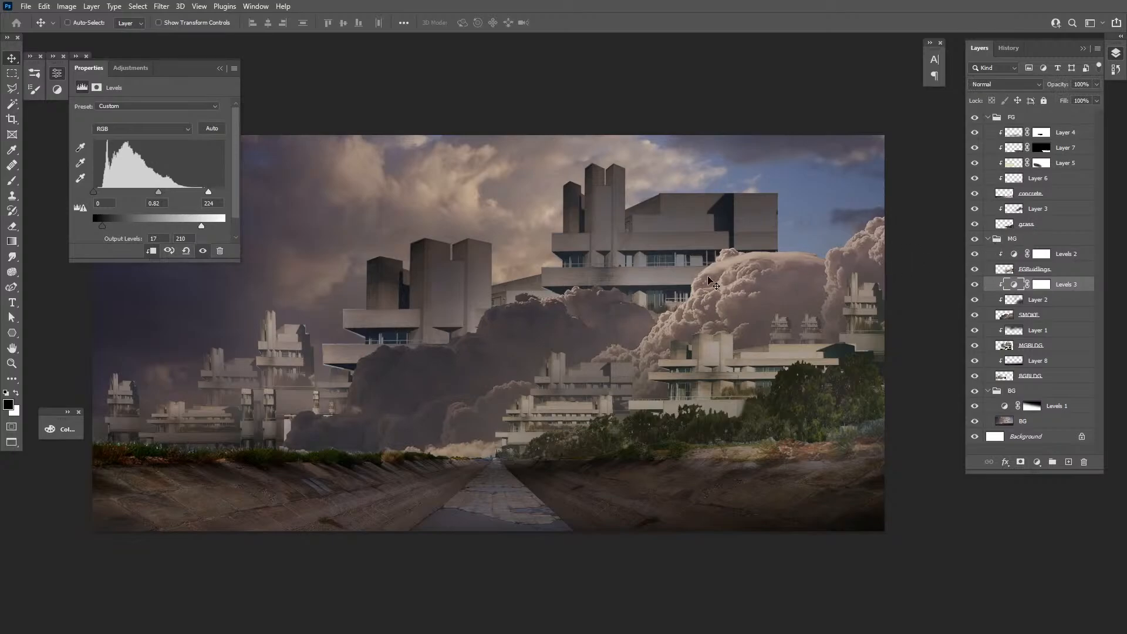
{"action": "left_click", "coordinate": [684, 408], "text": "ctrl"}
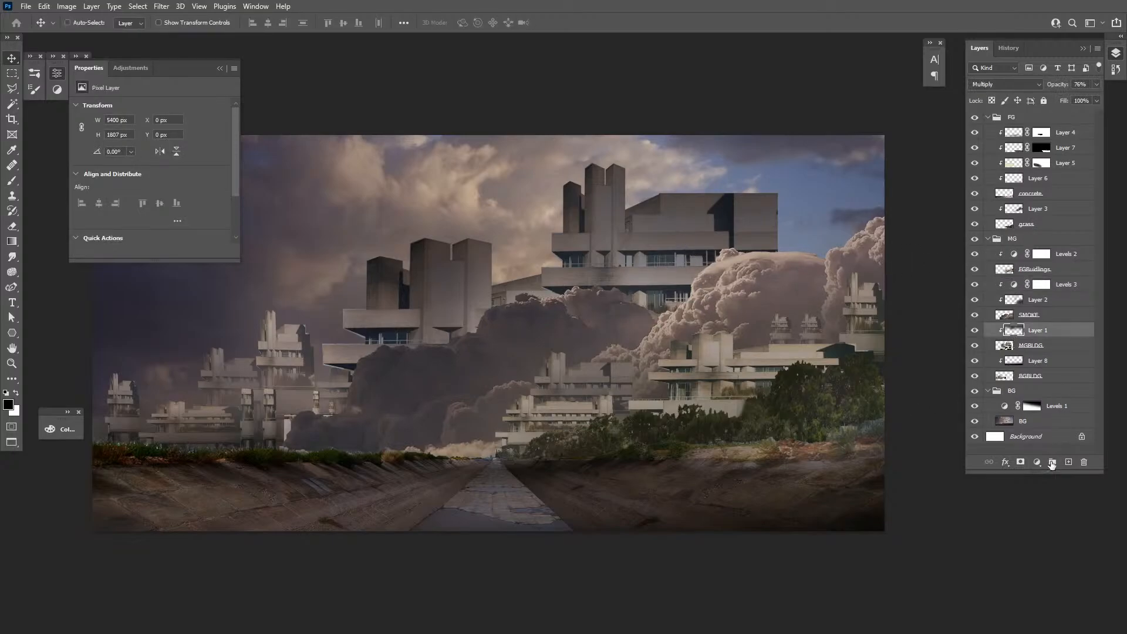
{"action": "left_click", "coordinate": [1036, 462]}
{"action": "left_click", "coordinate": [1069, 316]}
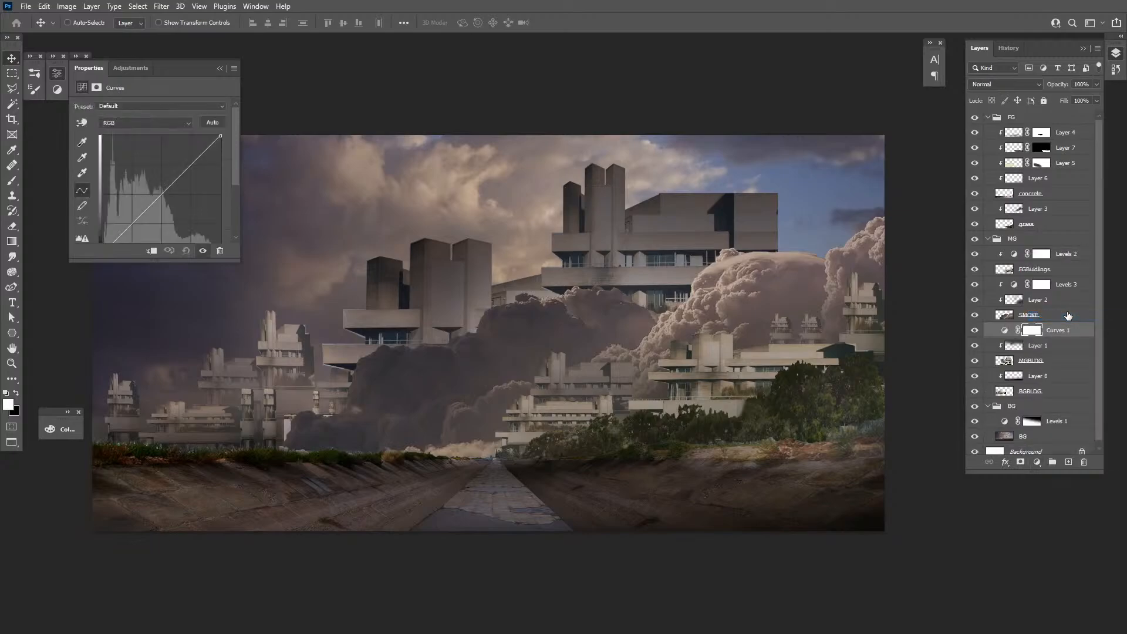
{"action": "key", "text": "ctrl+z"}
Add another clipped Levels adjustment layer and move it directly above Layer 1 so it affects the MGBLDG buildings
{"action": "left_click", "coordinate": [1037, 460]}
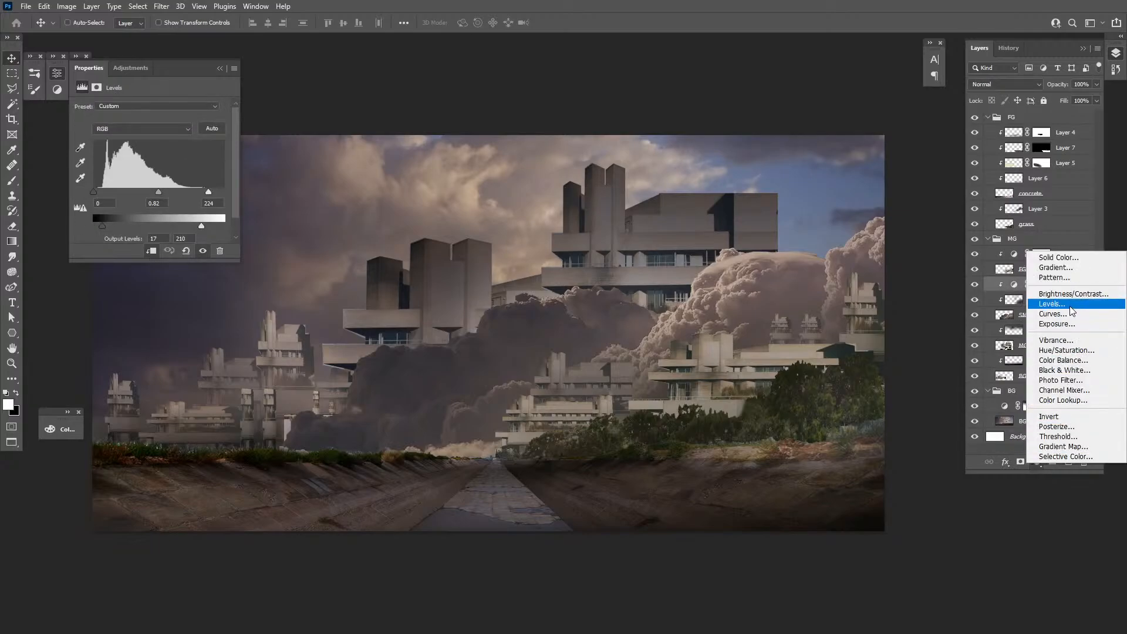
{"action": "left_click", "coordinate": [1052, 304]}
{"action": "left_click", "coordinate": [1014, 286]}
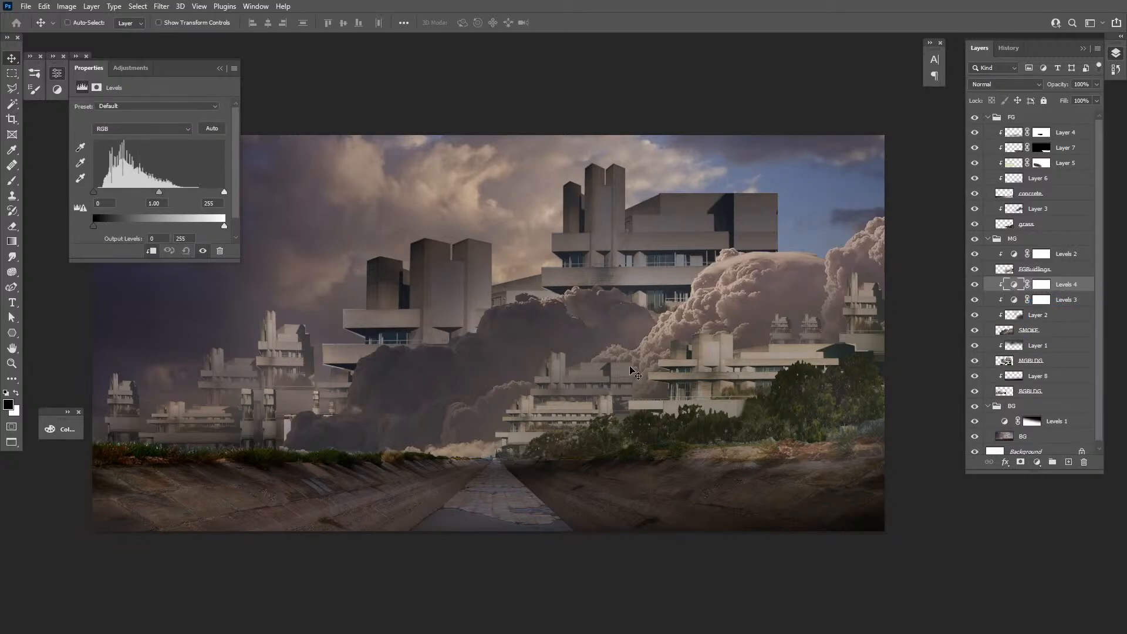
{"action": "left_click_drag", "start_coordinate": [160, 191], "coordinate": [163, 192]}
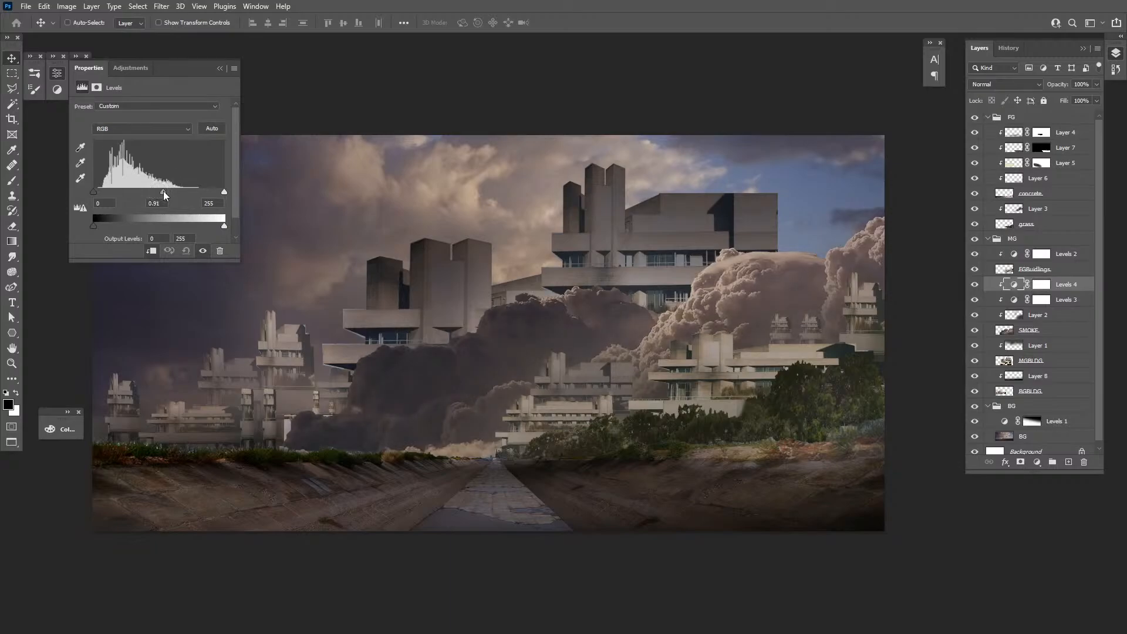
{"action": "key", "text": "ctrl+z"}
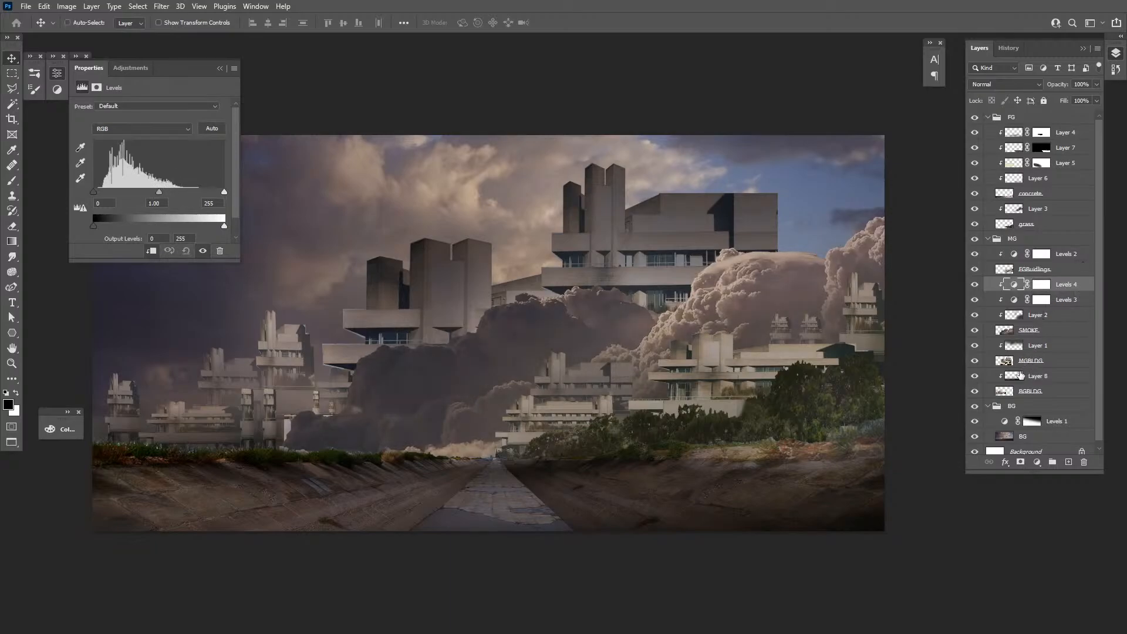
{"action": "left_click_drag", "start_coordinate": [1051, 284], "coordinate": [1033, 329]}
{"action": "left_click", "coordinate": [1015, 331]}
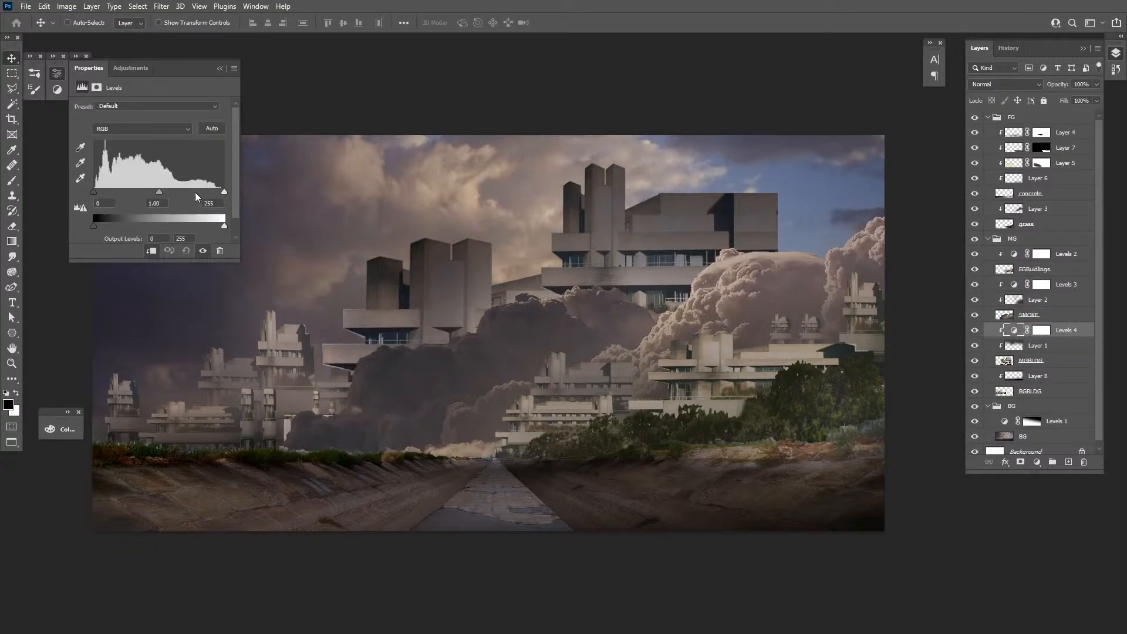
Set the midground buildings' Levels input midtone to 0.55 and white to 214, and the output black to 49
{"action": "left_click_drag", "start_coordinate": [94, 227], "coordinate": [108, 226]}
{"action": "left_click_drag", "start_coordinate": [160, 191], "coordinate": [208, 193]}
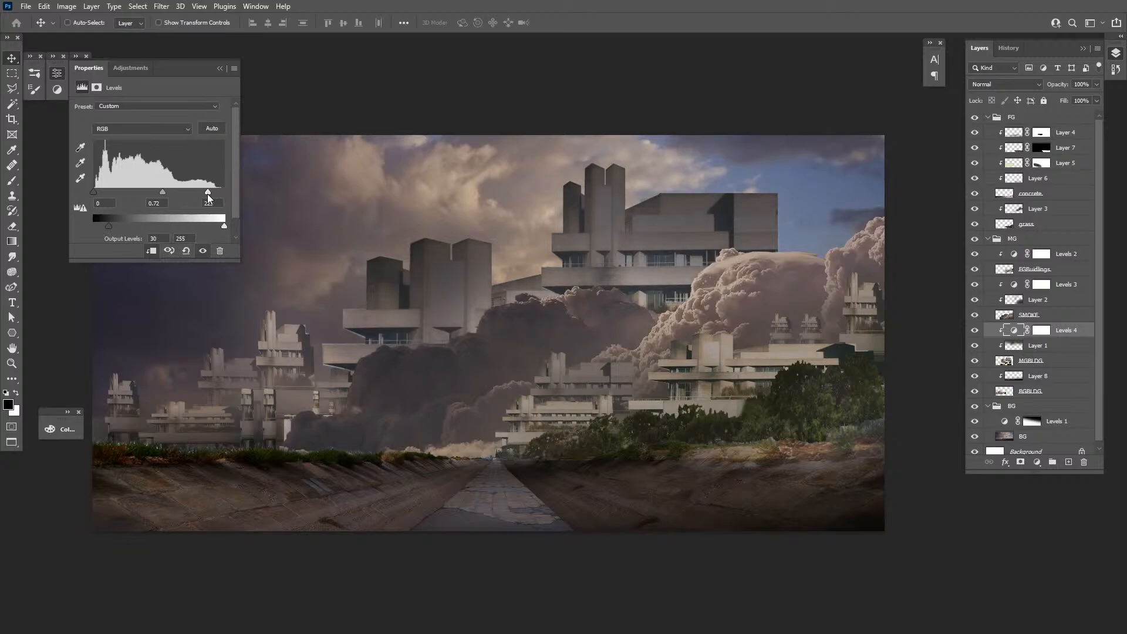
{"action": "left_click_drag", "start_coordinate": [111, 224], "coordinate": [116, 224]}
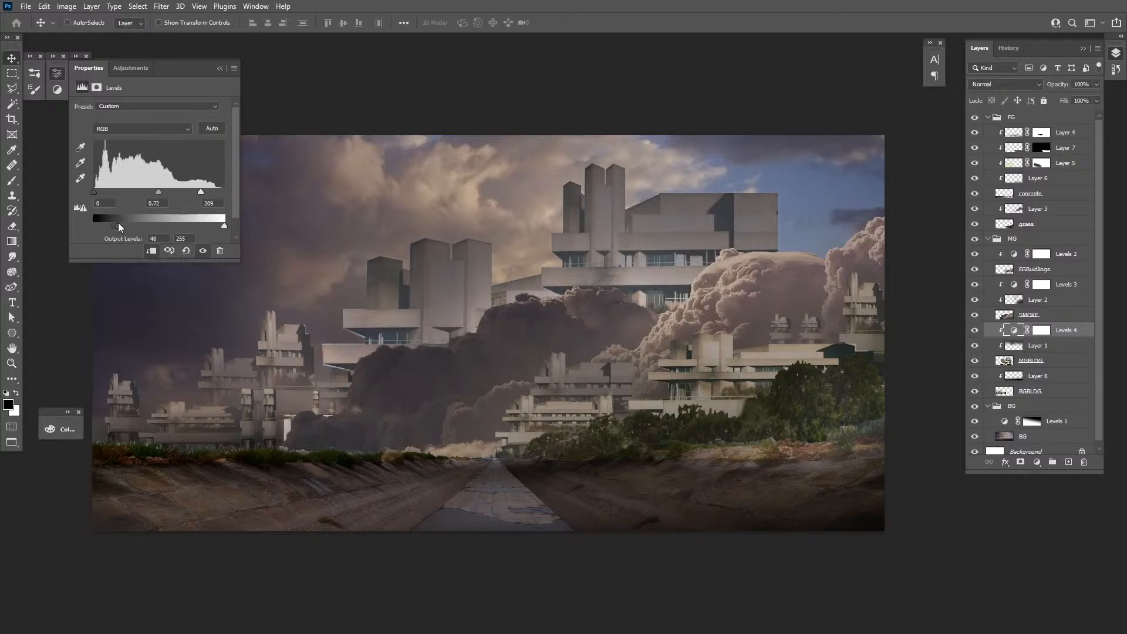
{"action": "left_click_drag", "start_coordinate": [203, 190], "coordinate": [163, 191]}
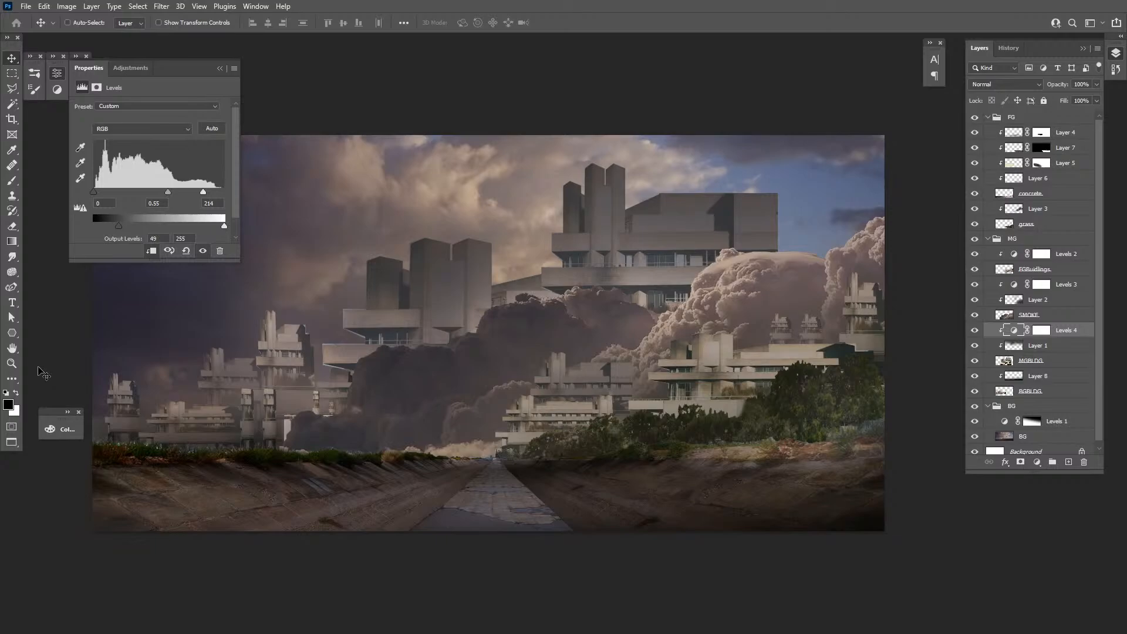
Refine the midground buildings' Levels to an input midtone of 0.66, input white of 230 and output black of 37
{"action": "left_click_drag", "start_coordinate": [115, 224], "coordinate": [108, 225]}
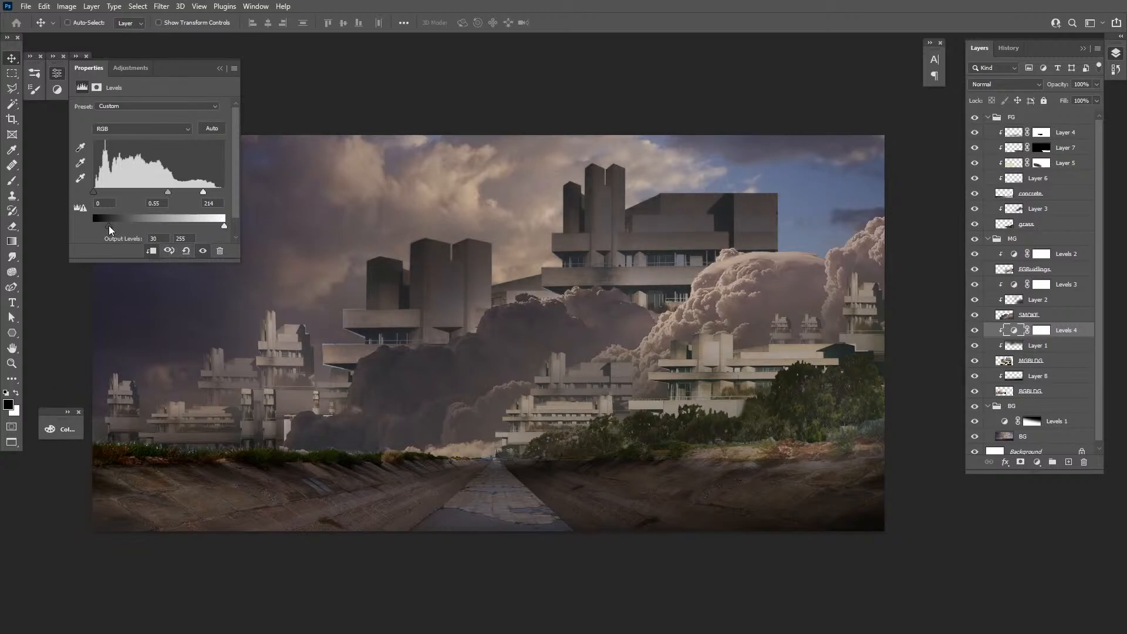
{"action": "left_click_drag", "start_coordinate": [166, 194], "coordinate": [163, 194]}
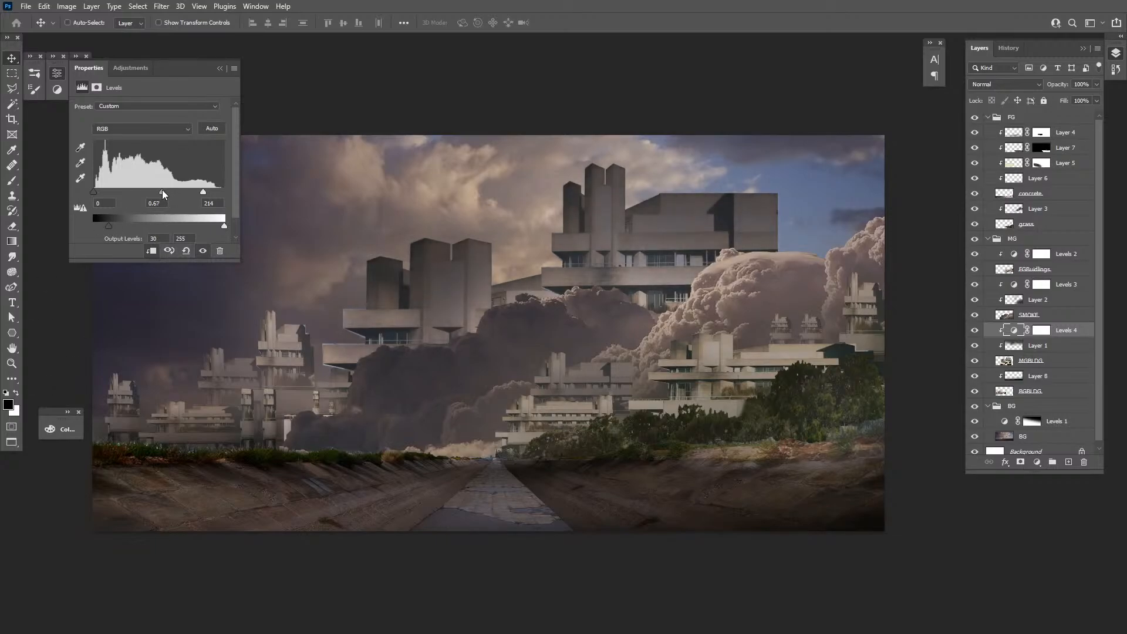
{"action": "left_click_drag", "start_coordinate": [108, 228], "coordinate": [107, 227]}
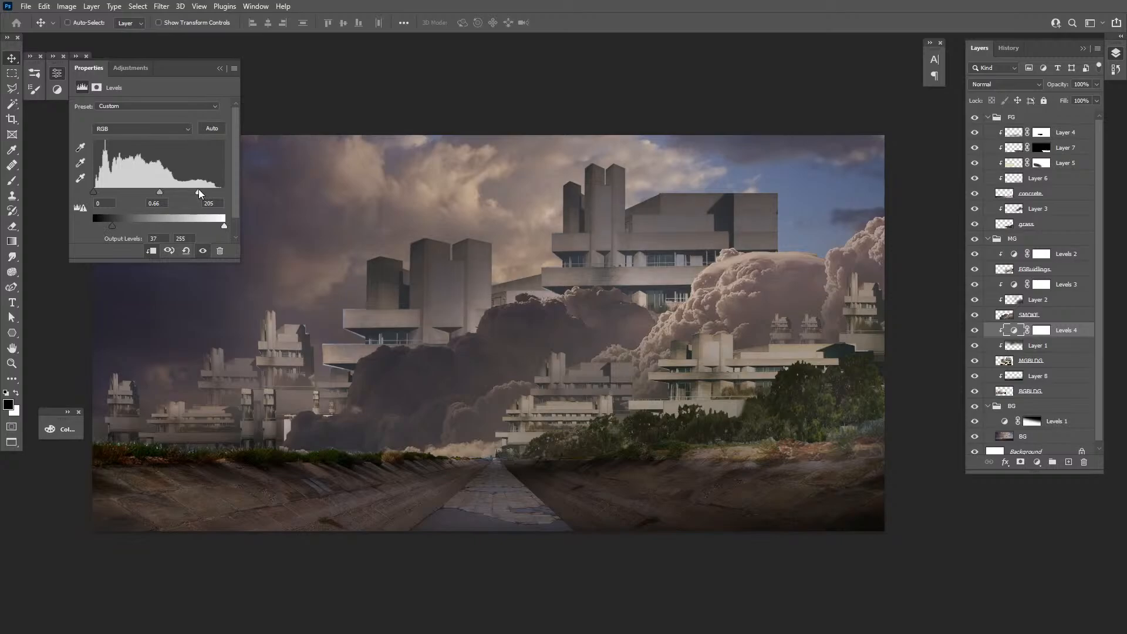
{"action": "left_click_drag", "start_coordinate": [202, 189], "coordinate": [211, 191]}
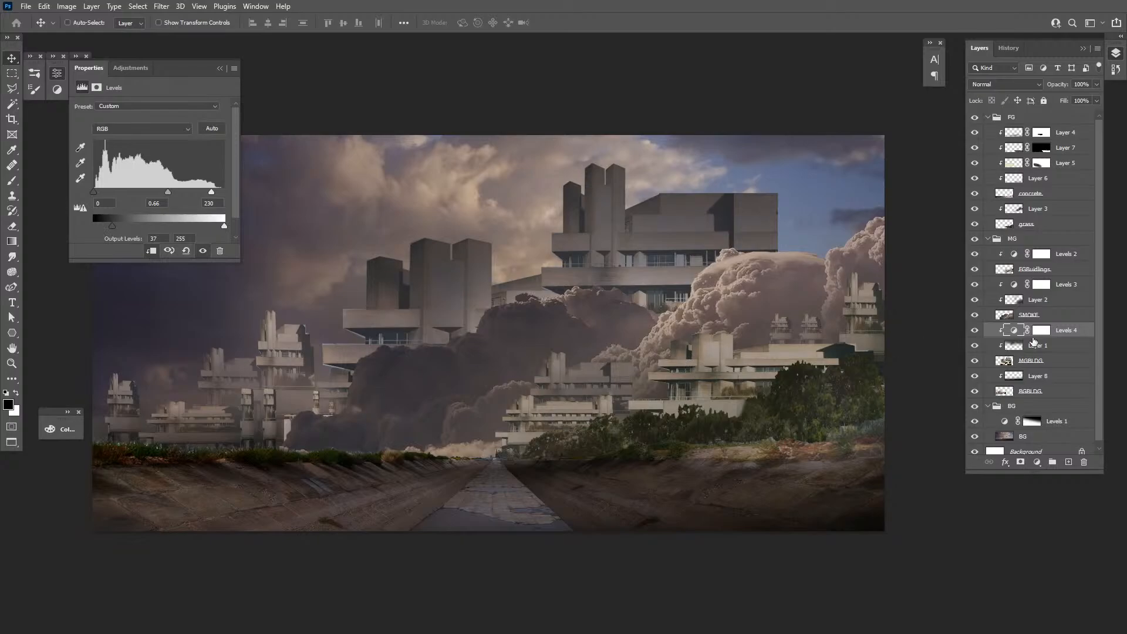
Add a clipped Multiply layer above the midground buildings' Levels and prepare a dark sampled brush colour with brightness 12%
{"action": "left_click", "coordinate": [1067, 462]}
{"action": "key", "text": "b"}
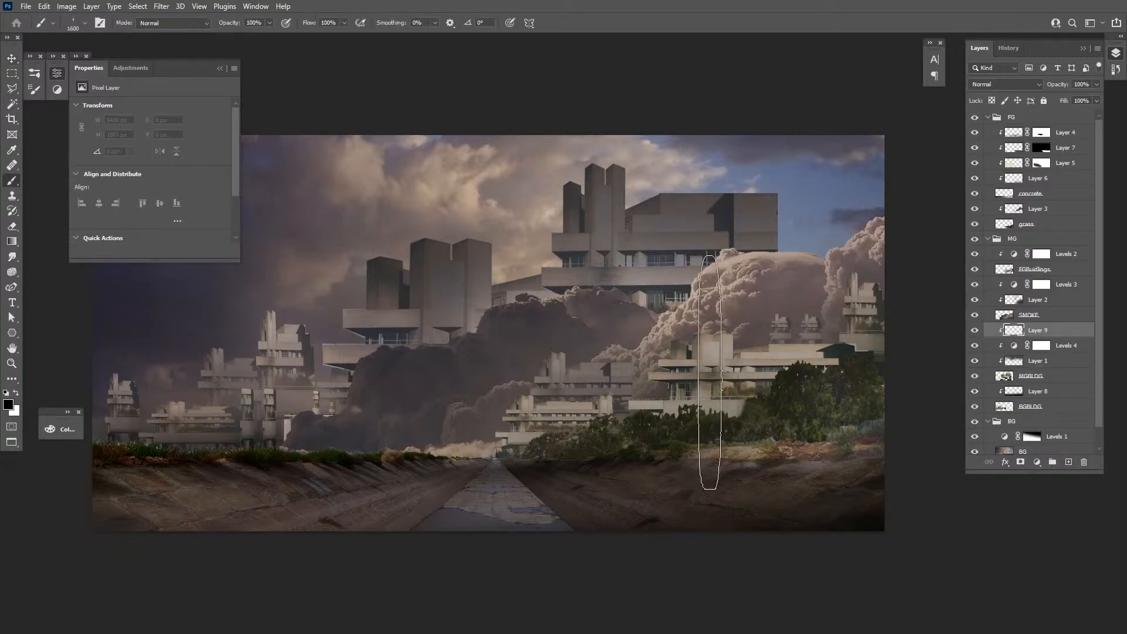
{"action": "left_click", "coordinate": [405, 302], "text": "alt"}
{"action": "left_click", "coordinate": [58, 429]}
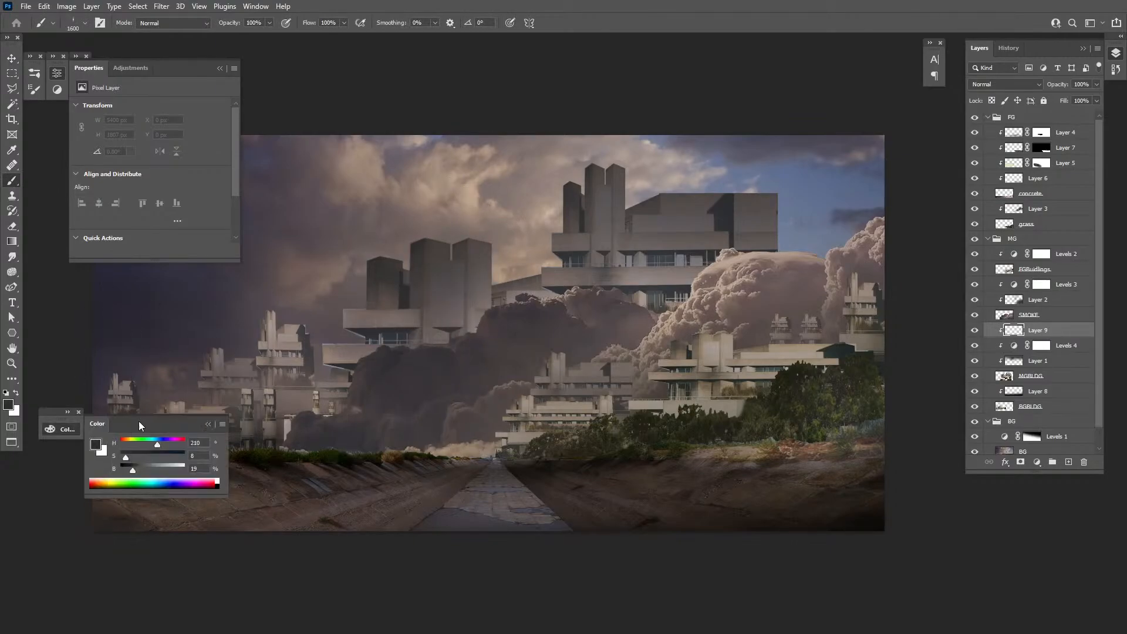
{"action": "left_click_drag", "start_coordinate": [130, 471], "coordinate": [128, 470]}
{"action": "left_click", "coordinate": [1005, 84]}
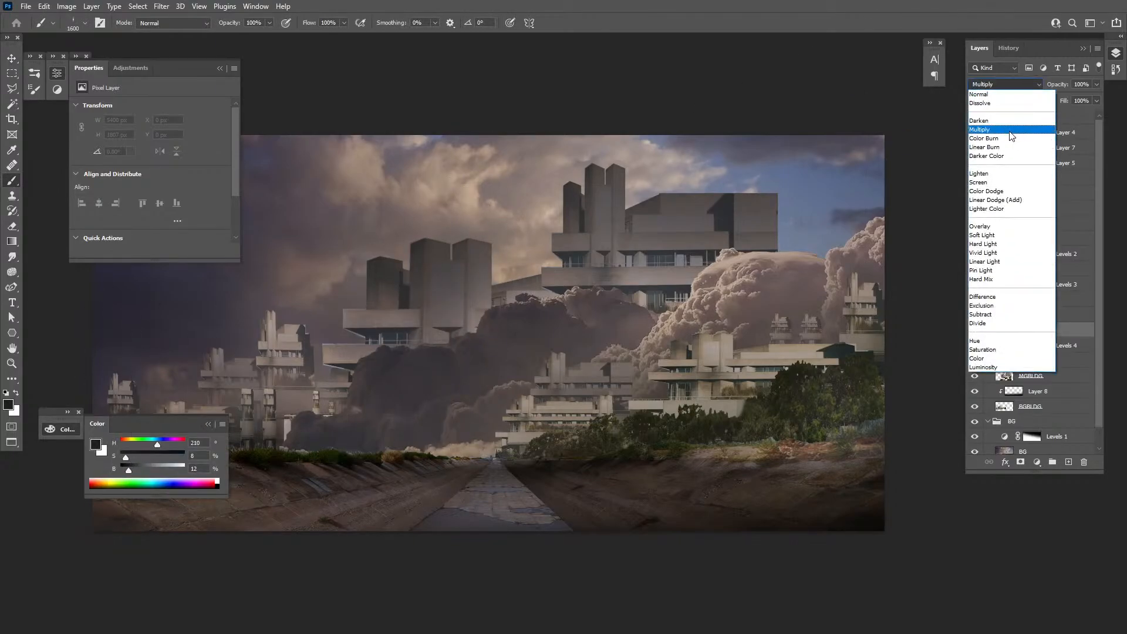
{"action": "left_click", "coordinate": [992, 119]}
Paint soft dark shading diagonally across the midground buildings with the 1600 px gradient brush, undoing the first two strokes
{"action": "left_click_drag", "start_coordinate": [637, 223], "coordinate": [357, 497]}
{"action": "key", "text": "ctrl+z"}
{"action": "left_click_drag", "start_coordinate": [632, 323], "coordinate": [405, 440]}
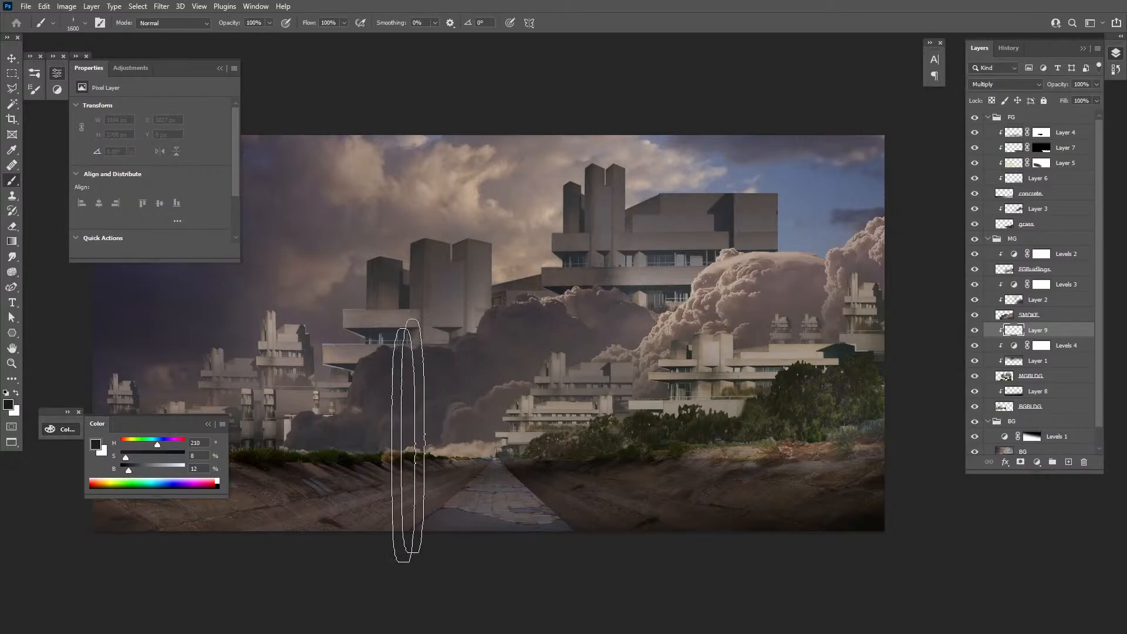
{"action": "key", "text": "ctrl+z"}
{"action": "left_click_drag", "start_coordinate": [716, 336], "coordinate": [352, 579]}
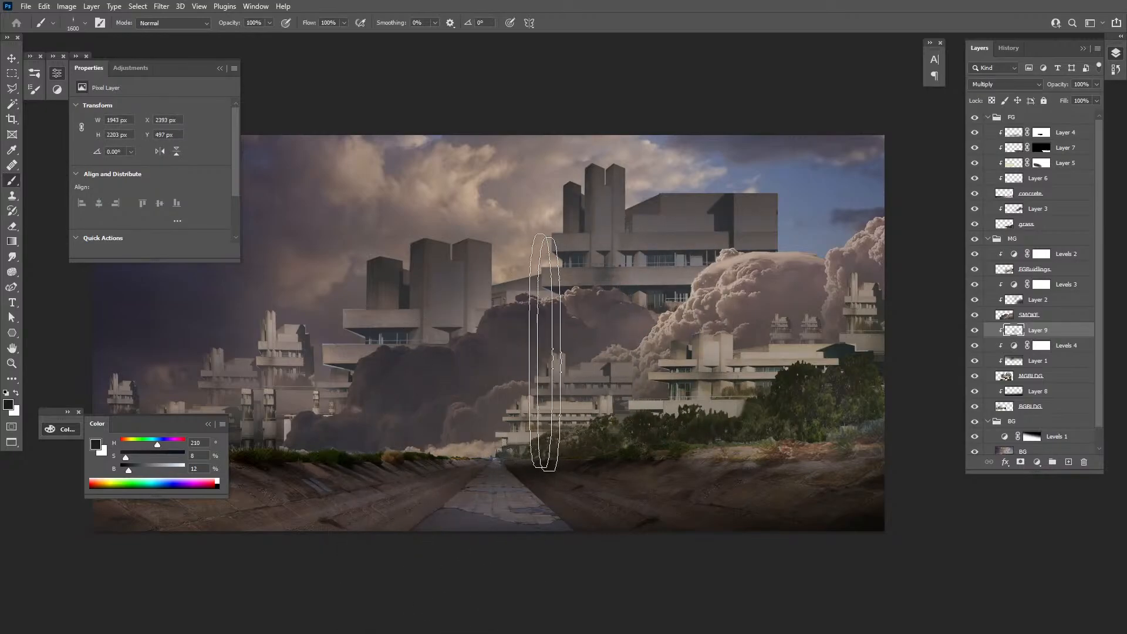
{"action": "left_click_drag", "start_coordinate": [546, 352], "coordinate": [243, 585]}
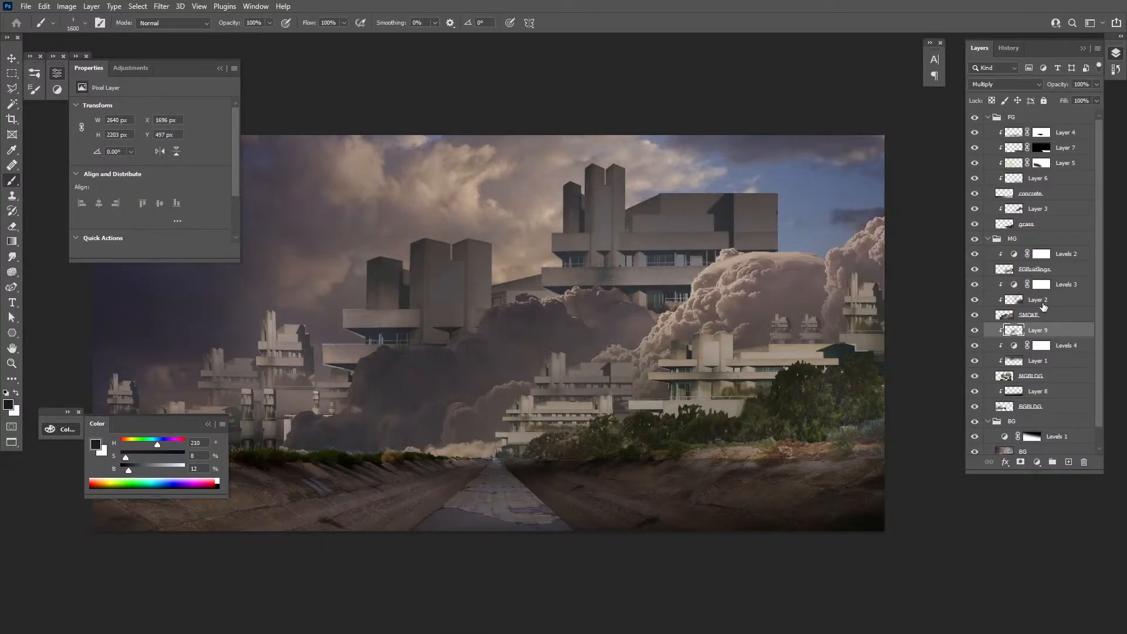
Add a new layer above Levels 3 clipped to the smoke, and sample the light tone of the sunlit smoke
{"action": "left_click", "coordinate": [1042, 304]}
{"action": "left_click", "coordinate": [1068, 462]}
{"action": "left_click_drag", "start_coordinate": [1036, 303], "coordinate": [1042, 281]}
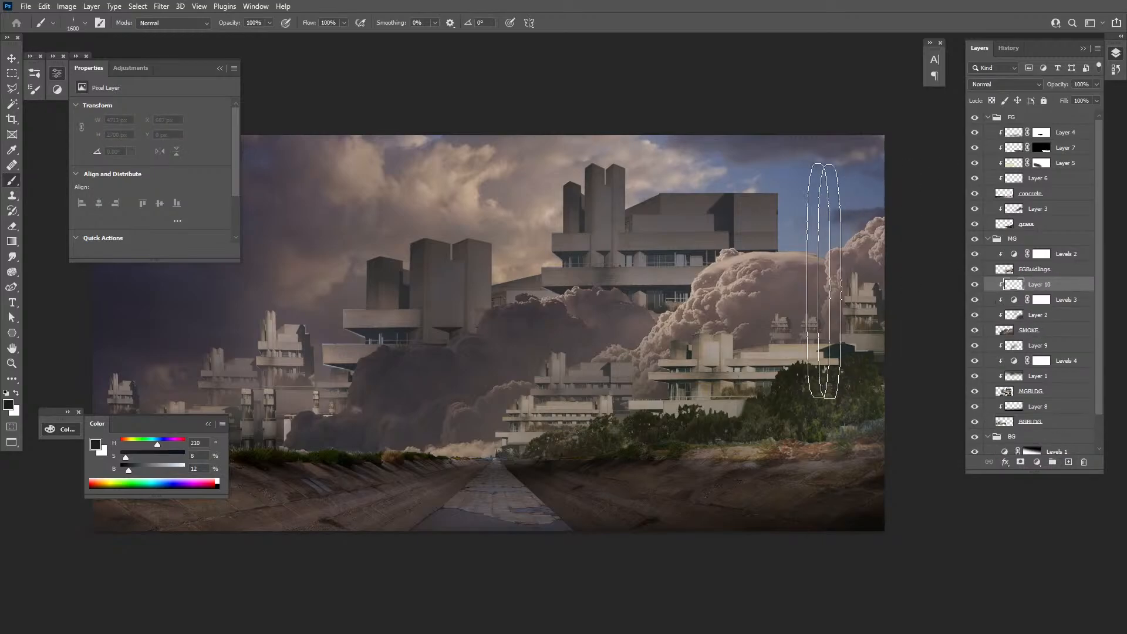
{"action": "left_click", "coordinate": [754, 262], "text": "alt"}
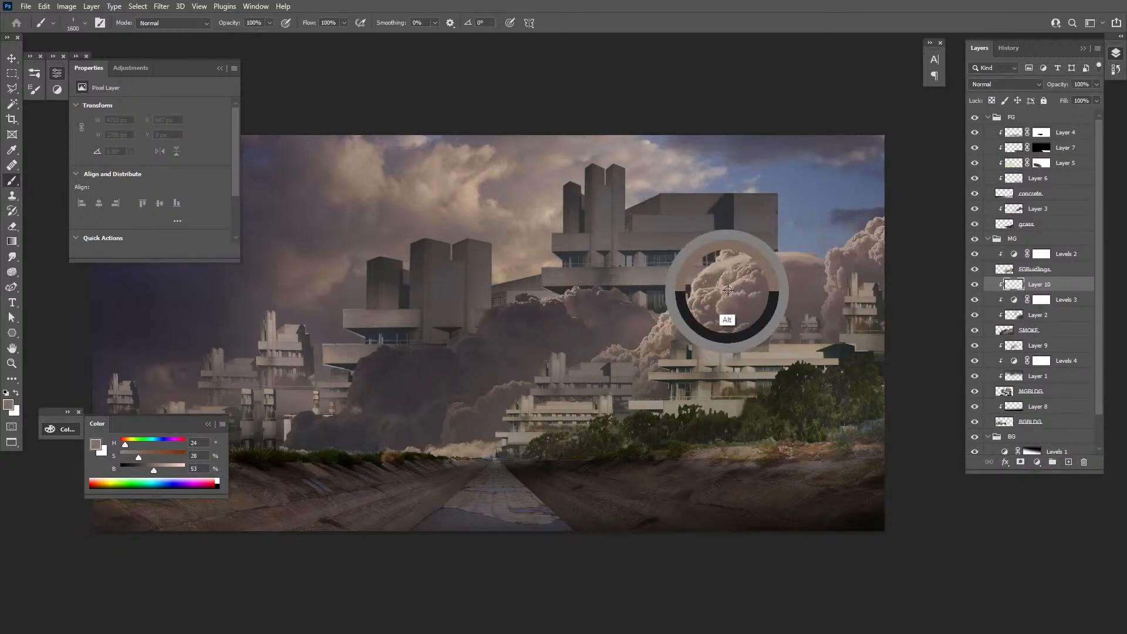
Paint soft light wisps into the dark central smoke with the cloudTypical brush at 500 px, reducing it to 200 px, in Normal mode
{"action": "left_click", "coordinate": [34, 72]}
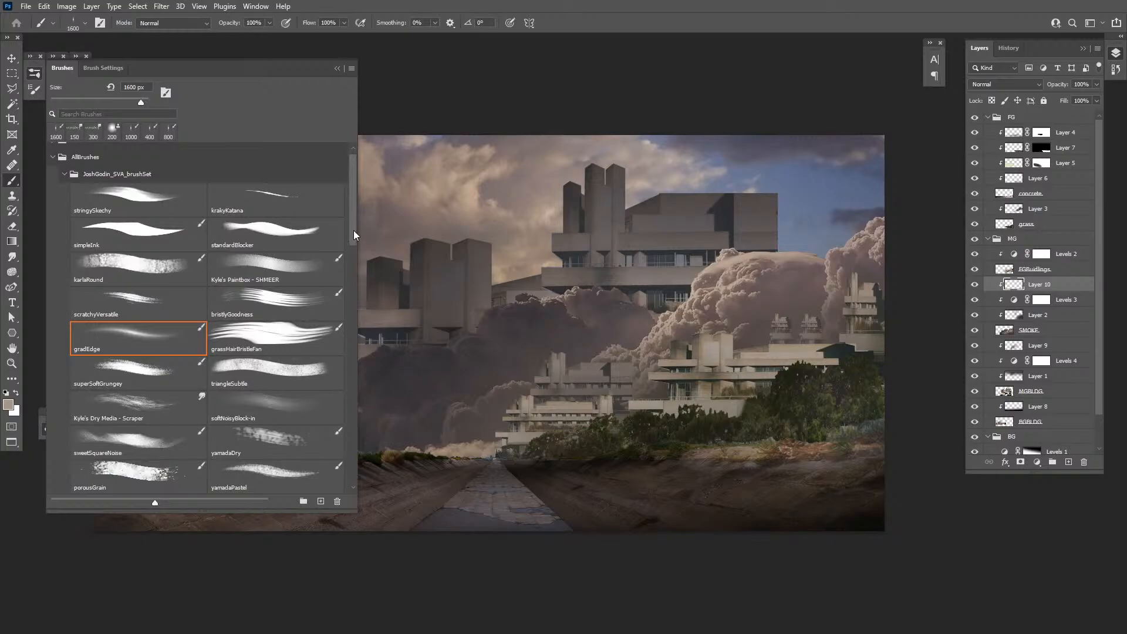
{"action": "left_click_drag", "start_coordinate": [353, 234], "coordinate": [347, 385]}
{"action": "left_click", "coordinate": [277, 343]}
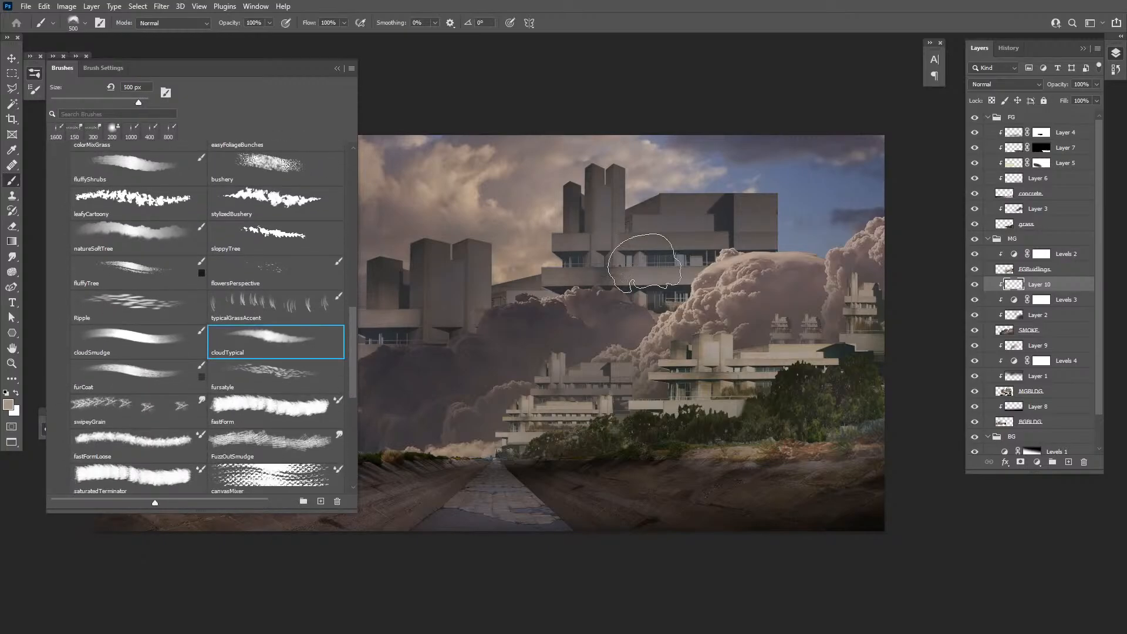
{"action": "mouse_move", "coordinate": [616, 317]}
{"action": "left_mouse_down"}
{"action": "mouse_move", "coordinate": [631, 292]}
{"action": "mouse_move", "coordinate": [563, 341]}
{"action": "mouse_move", "coordinate": [518, 320]}
{"action": "left_mouse_up"}
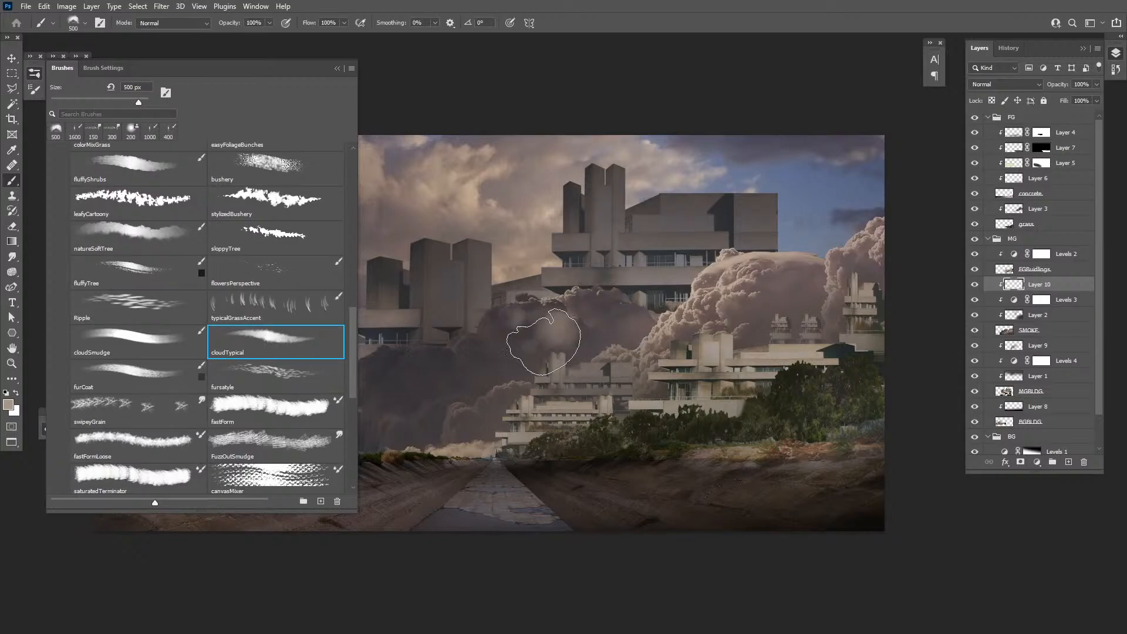
{"action": "mouse_move", "coordinate": [606, 317]}
{"action": "left_mouse_down"}
{"action": "mouse_move", "coordinate": [755, 370]}
{"action": "mouse_move", "coordinate": [720, 378]}
{"action": "mouse_move", "coordinate": [743, 397]}
{"action": "mouse_move", "coordinate": [705, 401]}
{"action": "mouse_move", "coordinate": [701, 389]}
{"action": "mouse_move", "coordinate": [741, 392]}
{"action": "mouse_move", "coordinate": [719, 408]}
{"action": "left_mouse_up"}
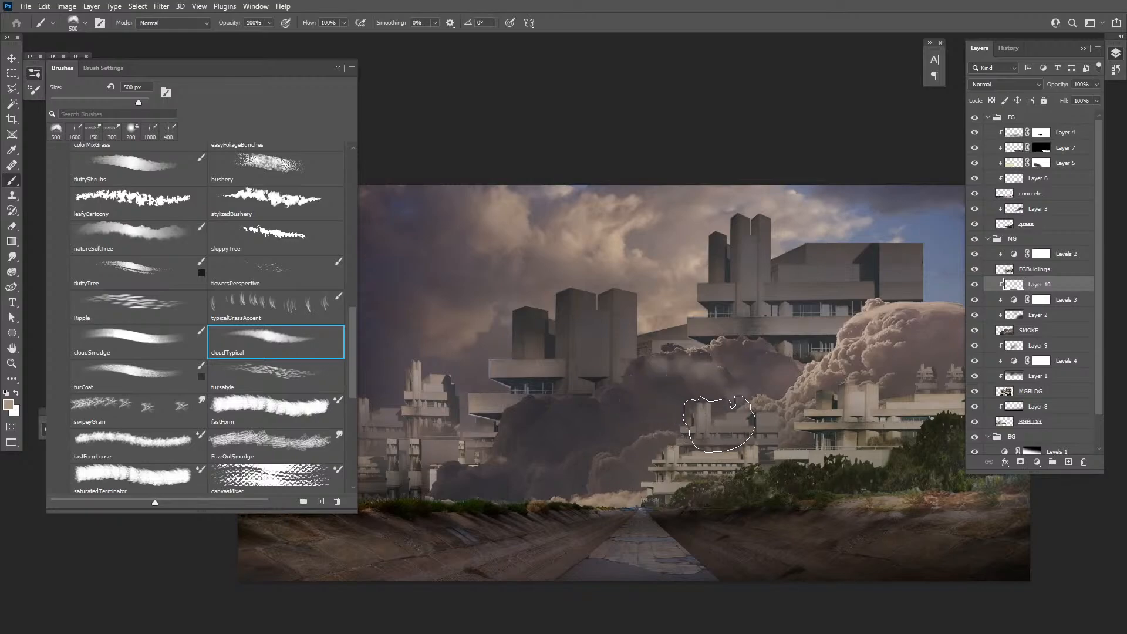
{"action": "mouse_move", "coordinate": [719, 424]}
{"action": "left_mouse_down"}
{"action": "mouse_move", "coordinate": [765, 364]}
{"action": "mouse_move", "coordinate": [737, 398]}
{"action": "mouse_move", "coordinate": [711, 395]}
{"action": "mouse_move", "coordinate": [691, 374]}
{"action": "mouse_move", "coordinate": [697, 395]}
{"action": "mouse_move", "coordinate": [731, 392]}
{"action": "mouse_move", "coordinate": [742, 413]}
{"action": "mouse_move", "coordinate": [687, 377]}
{"action": "left_mouse_up"}
{"action": "key", "text": "bracketleft"}
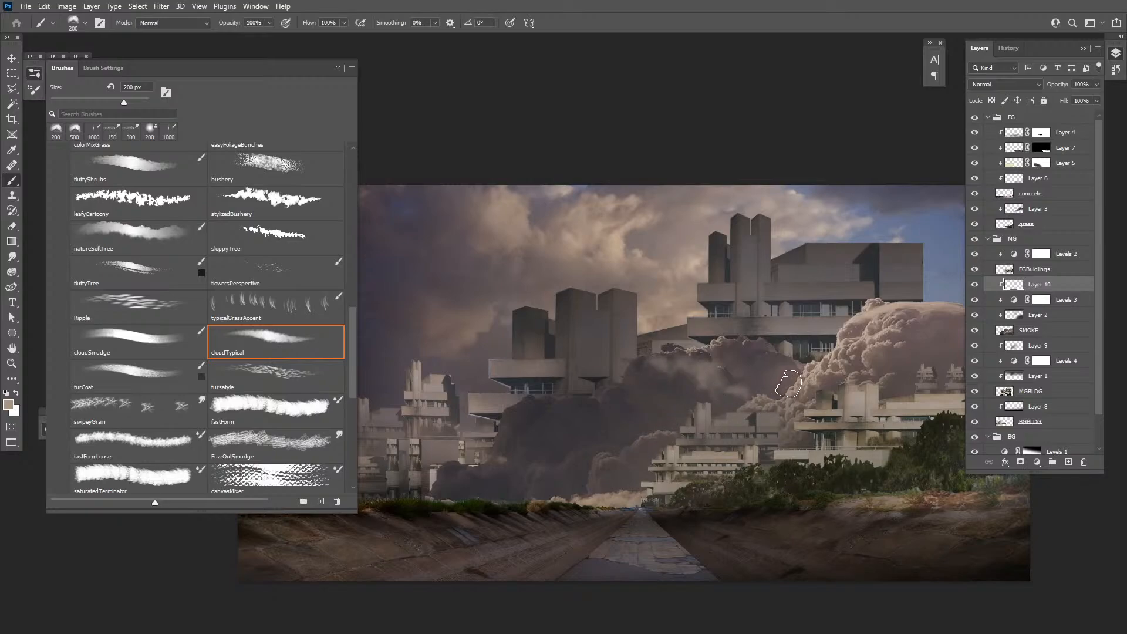
{"action": "left_click", "coordinate": [187, 21]}
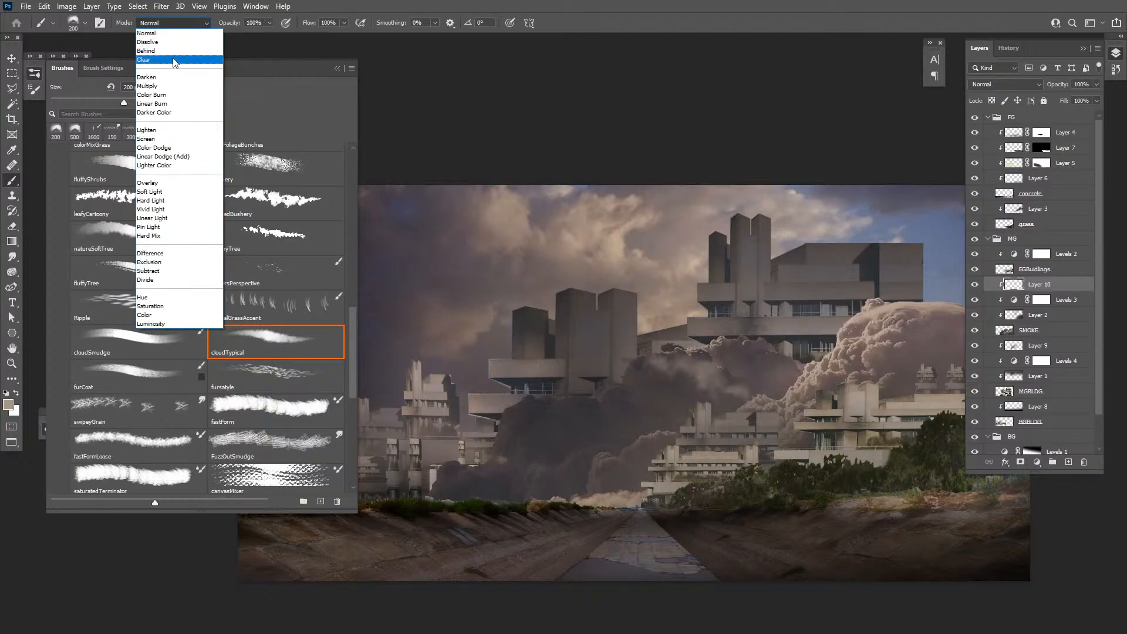
{"action": "left_click", "coordinate": [176, 34]}
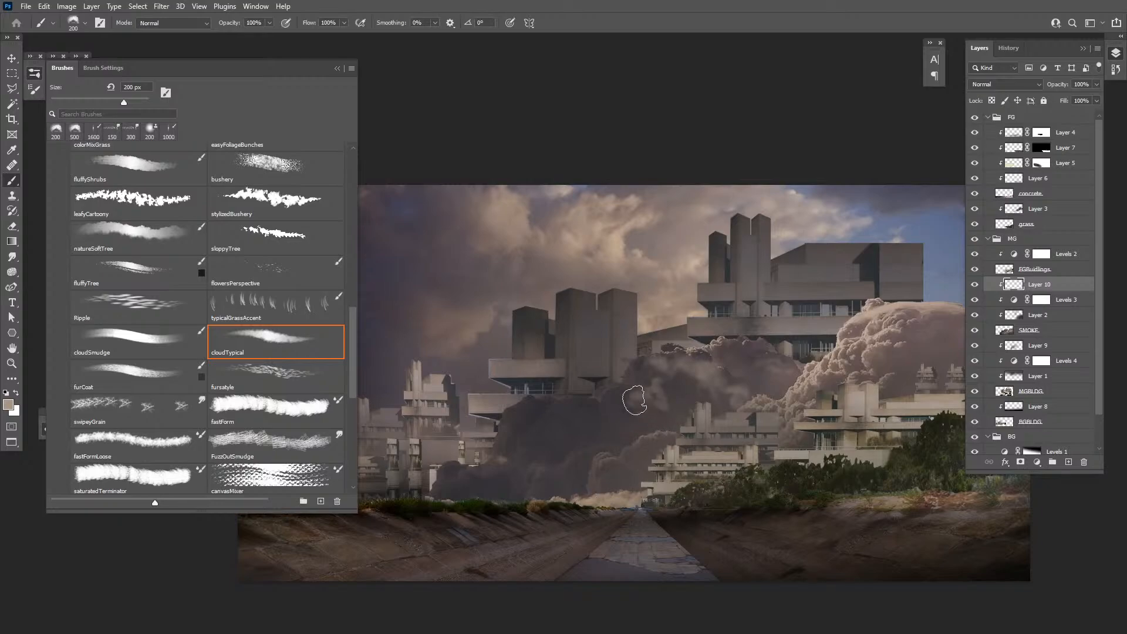
Examine the whole composition at smaller and larger sizes, with the brush list out of the way
{"action": "key", "text": "z"}
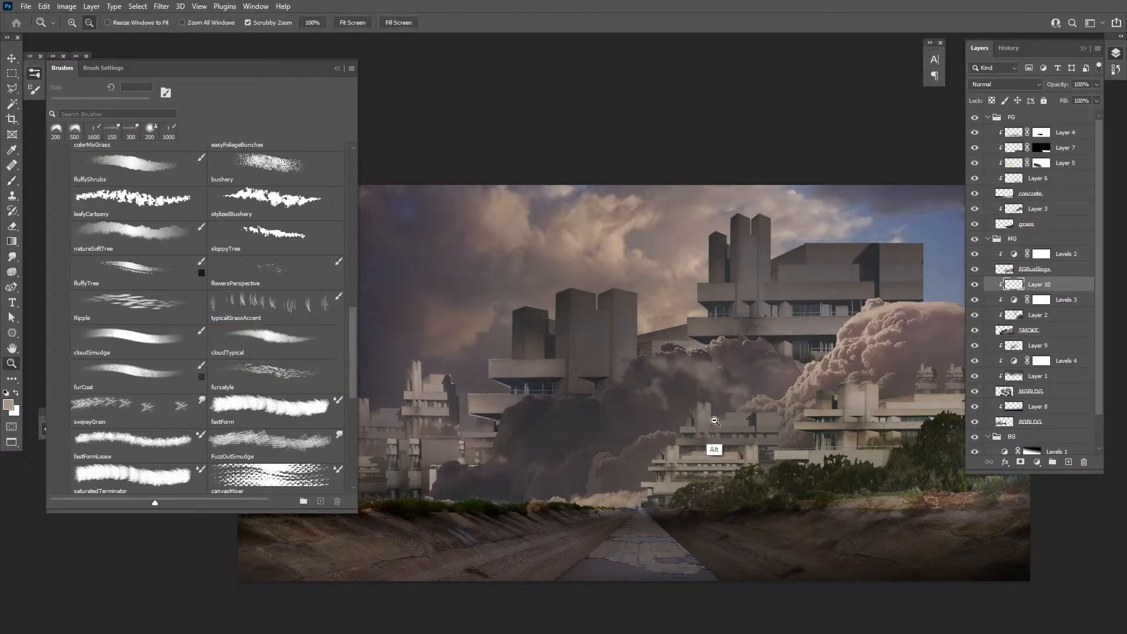
{"action": "left_click", "coordinate": [718, 417], "text": "alt"}
{"action": "key", "text": "space"}
{"action": "left_click_drag", "start_coordinate": [779, 454], "coordinate": [799, 456]}
{"action": "left_click", "coordinate": [783, 453]}
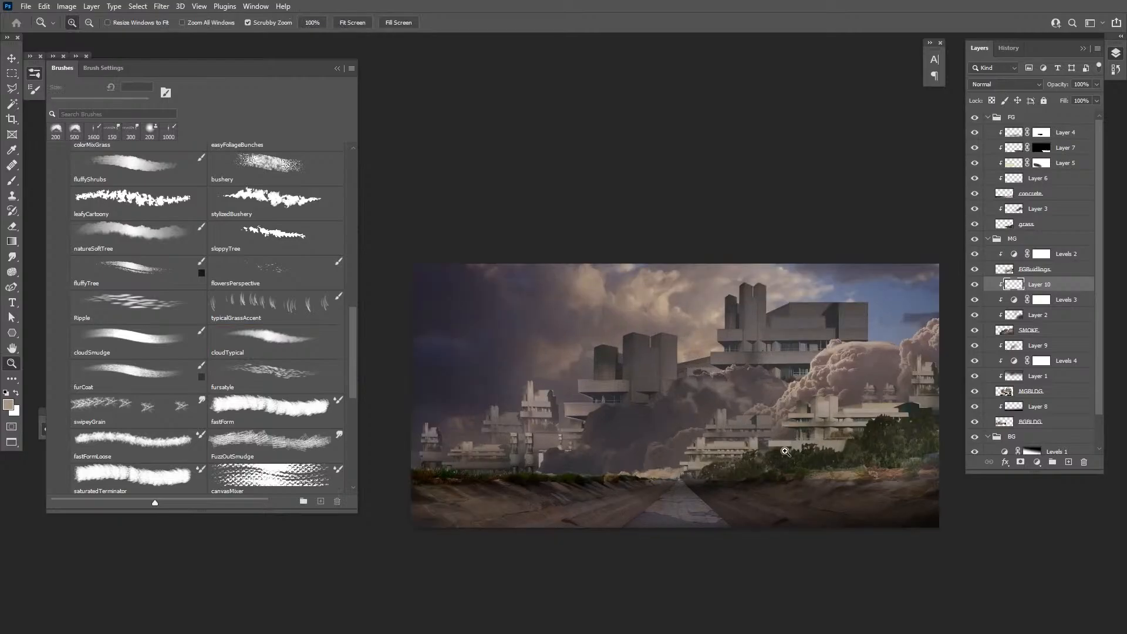
{"action": "left_click", "coordinate": [784, 453]}
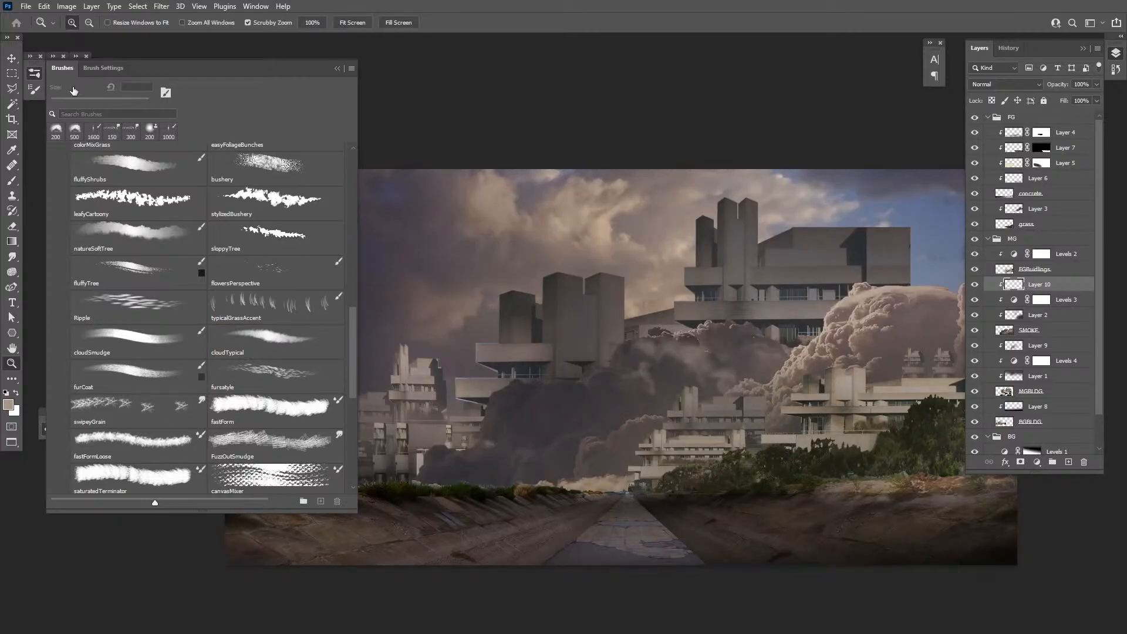
{"action": "left_click", "coordinate": [57, 68]}
{"action": "left_click", "coordinate": [57, 68]}
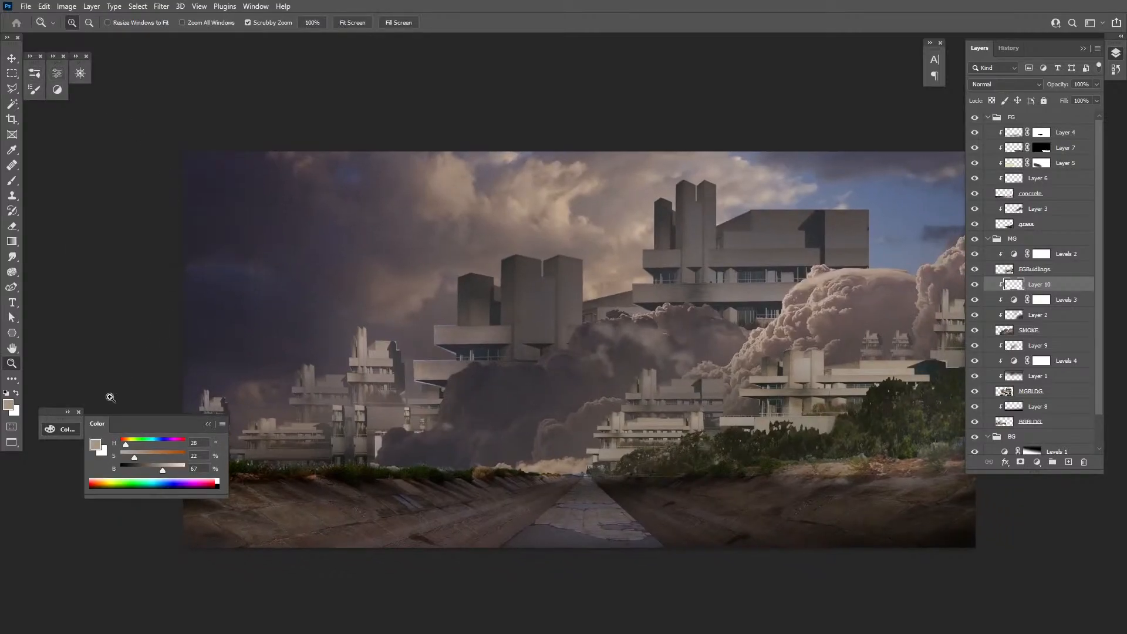
{"action": "left_click_drag", "start_coordinate": [662, 394], "coordinate": [639, 339]}
{"action": "left_click", "coordinate": [731, 421], "text": "alt"}
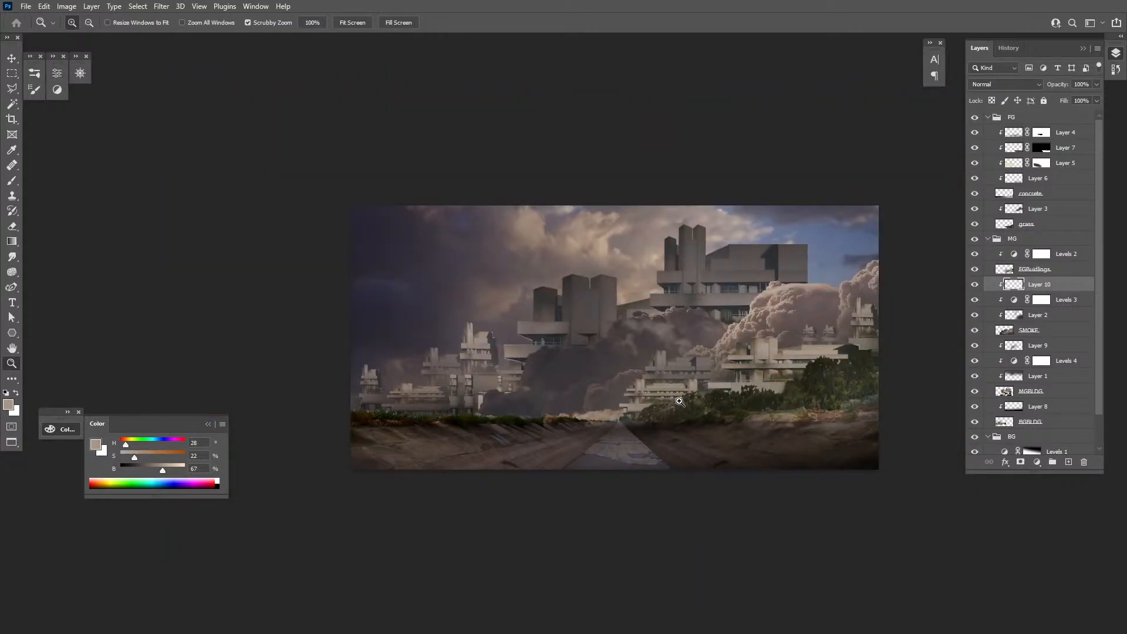
{"action": "left_click", "coordinate": [698, 402]}
{"action": "left_click", "coordinate": [707, 471], "text": "alt"}
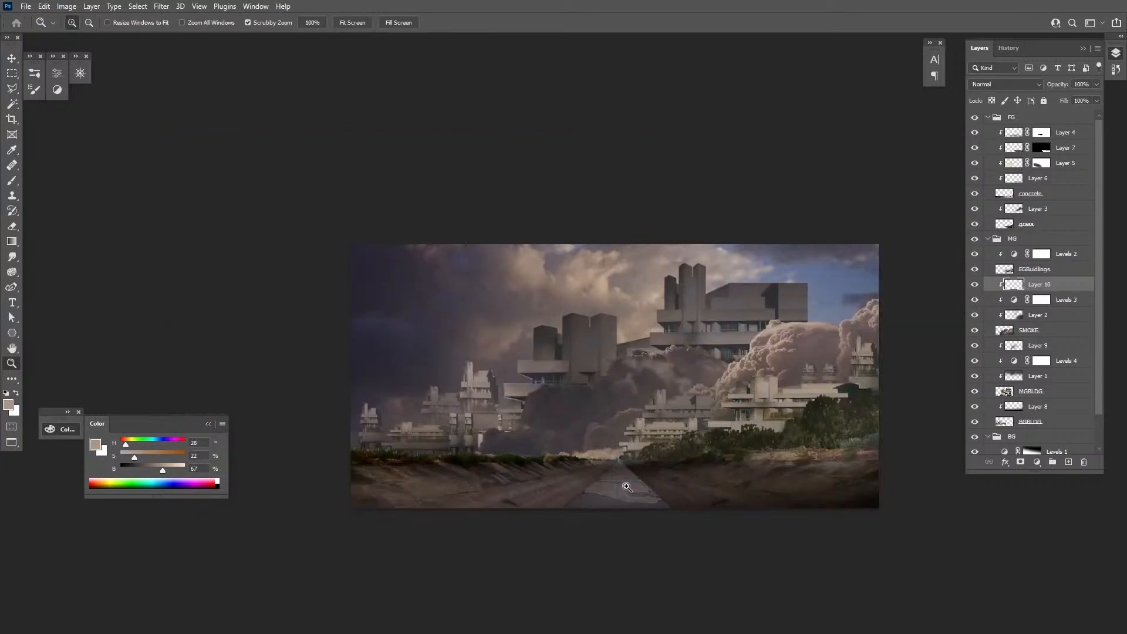
Flip the canvas horizontally and check the mirrored composition for balance
{"action": "left_click", "coordinate": [64, 432]}
{"action": "left_click_drag", "start_coordinate": [681, 413], "coordinate": [602, 410]}
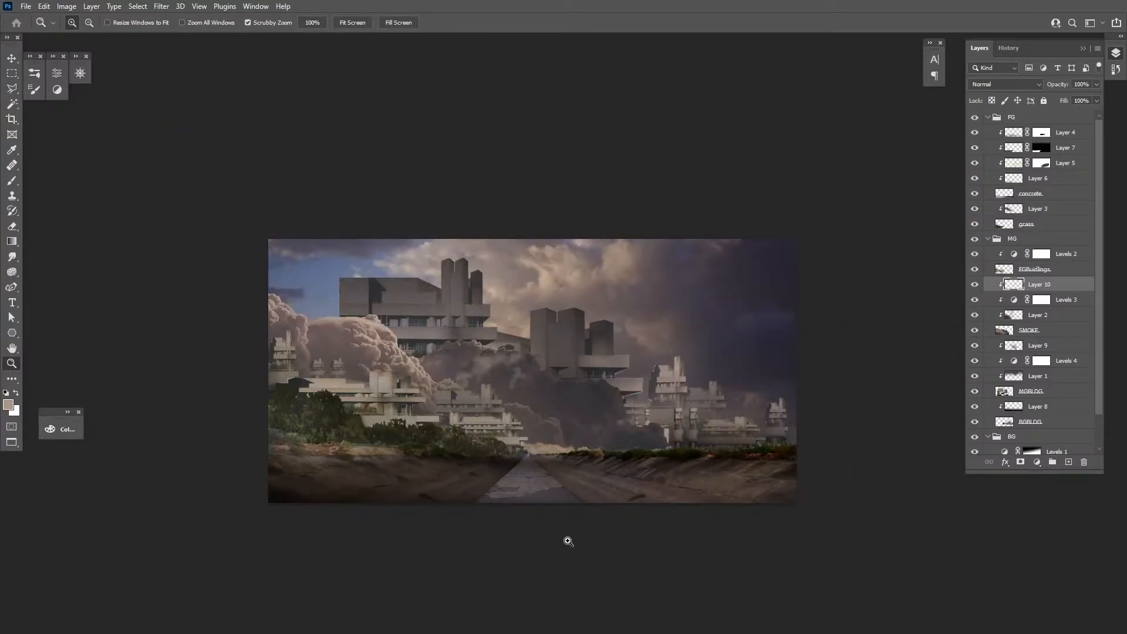
{"action": "left_click_drag", "start_coordinate": [685, 454], "coordinate": [754, 433]}
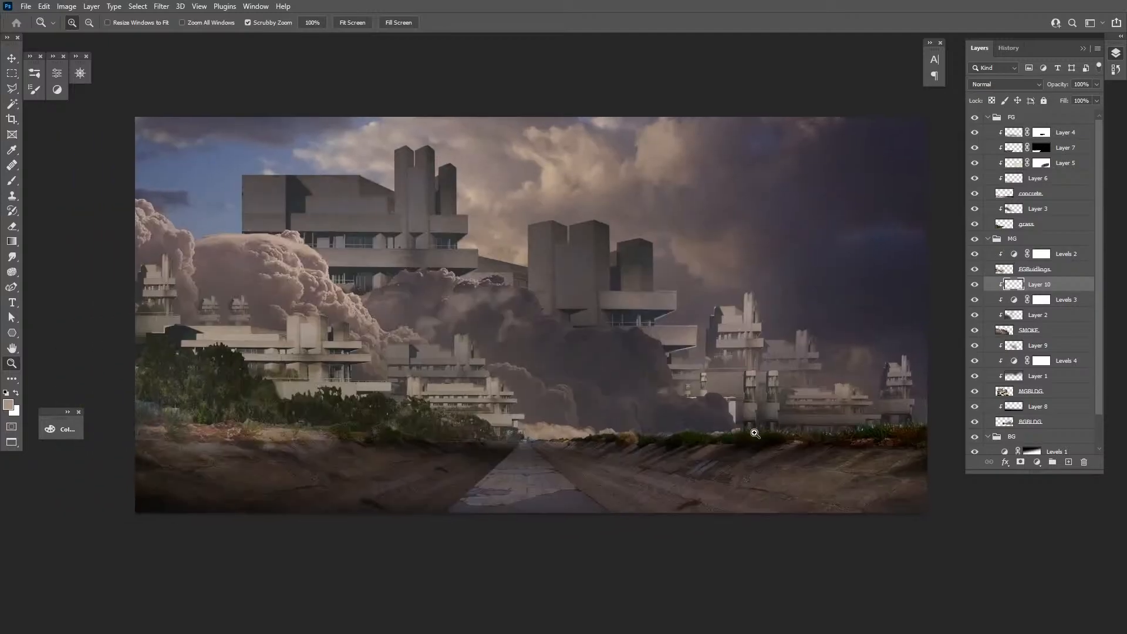
Add a Levels adjustment layer and place it above Layer 4 in the FG group, clipped to the concrete
{"action": "left_click", "coordinate": [1051, 198]}
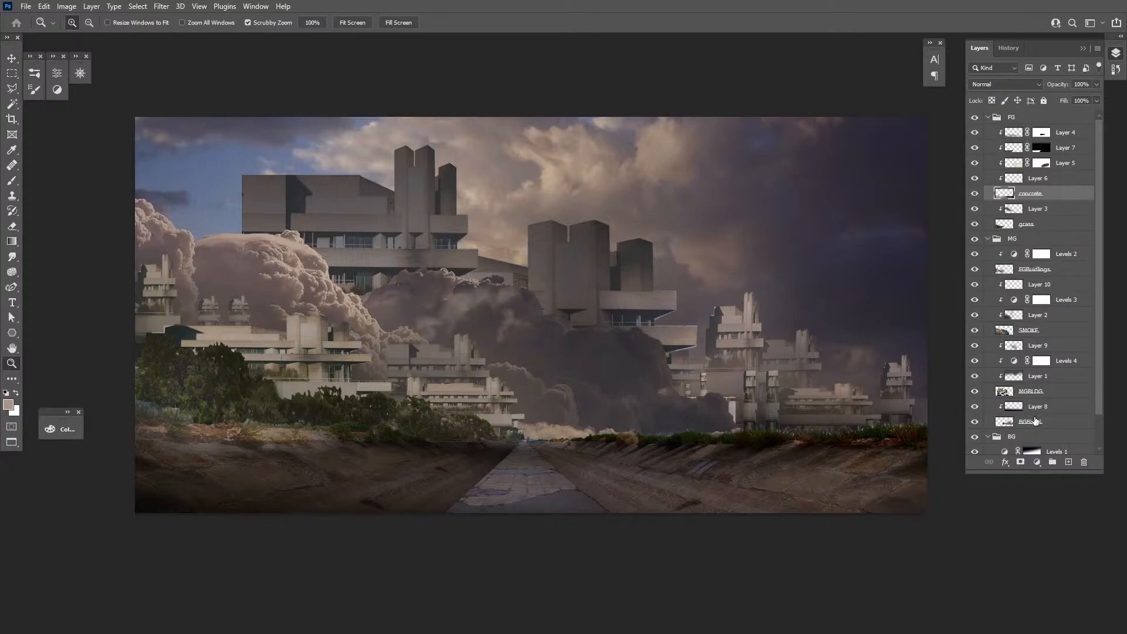
{"action": "left_click", "coordinate": [1037, 462]}
{"action": "left_click", "coordinate": [1067, 304]}
{"action": "left_click_drag", "start_coordinate": [1067, 195], "coordinate": [1063, 127]}
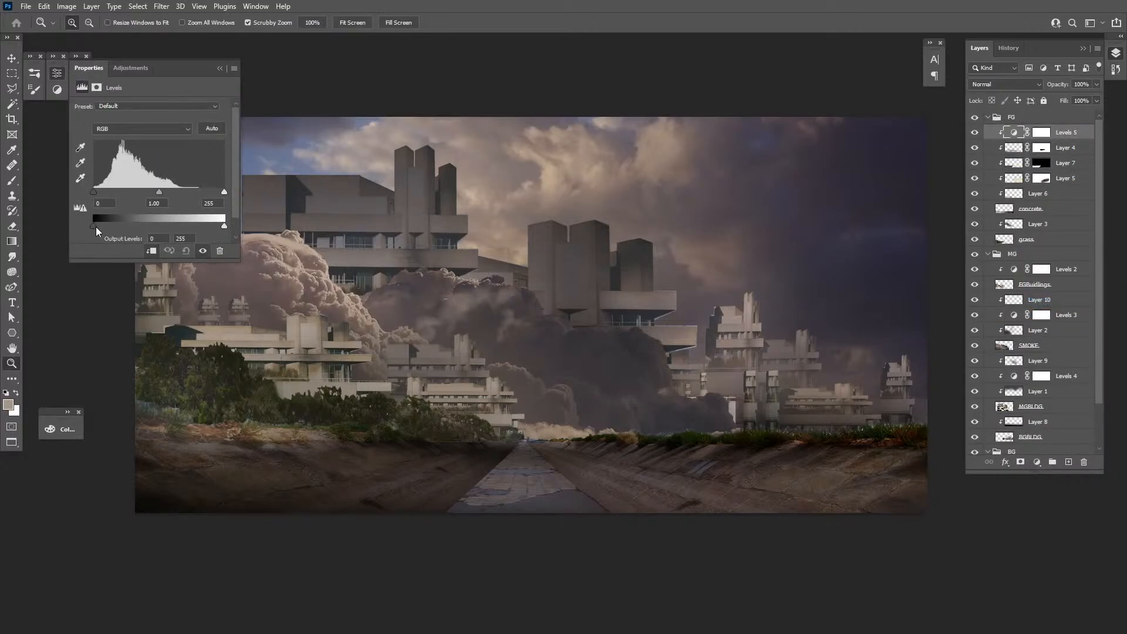
Set the foreground concrete's Levels midtone to 1.16 with output levels 7 and 221, comparing before and after
{"action": "left_click_drag", "start_coordinate": [95, 228], "coordinate": [99, 227]}
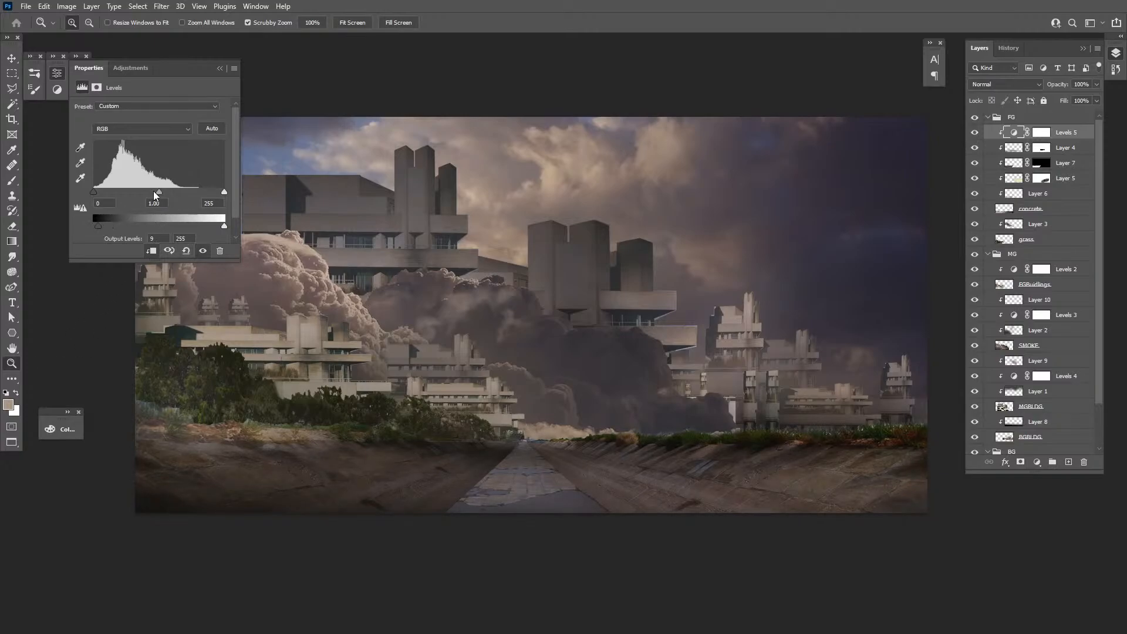
{"action": "left_click_drag", "start_coordinate": [154, 192], "coordinate": [151, 191]}
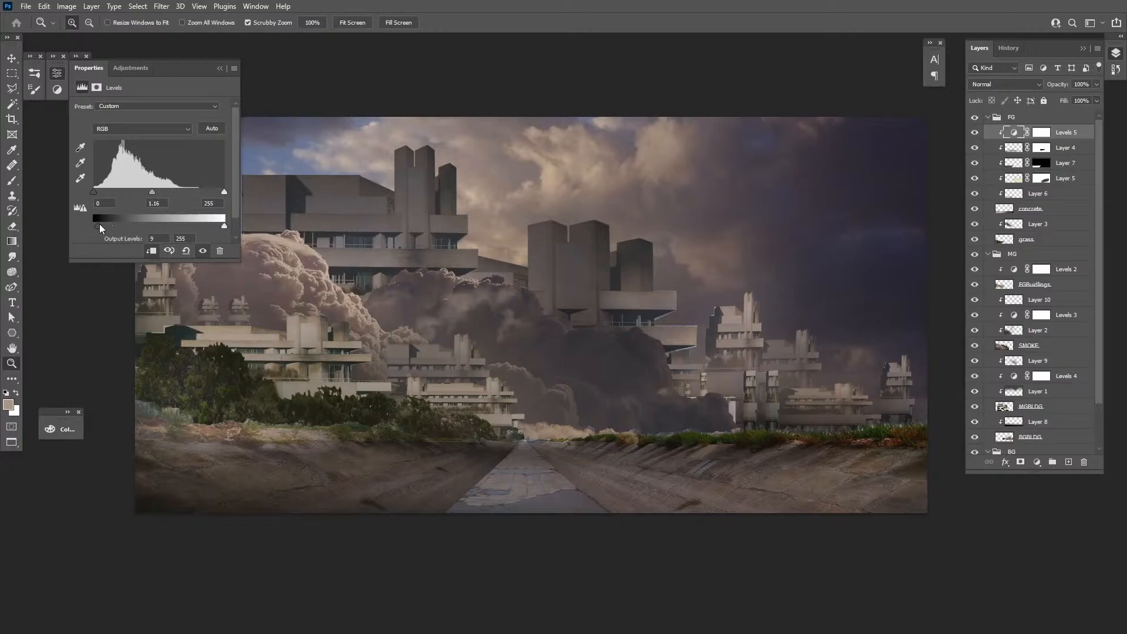
{"action": "left_click_drag", "start_coordinate": [99, 224], "coordinate": [96, 226]}
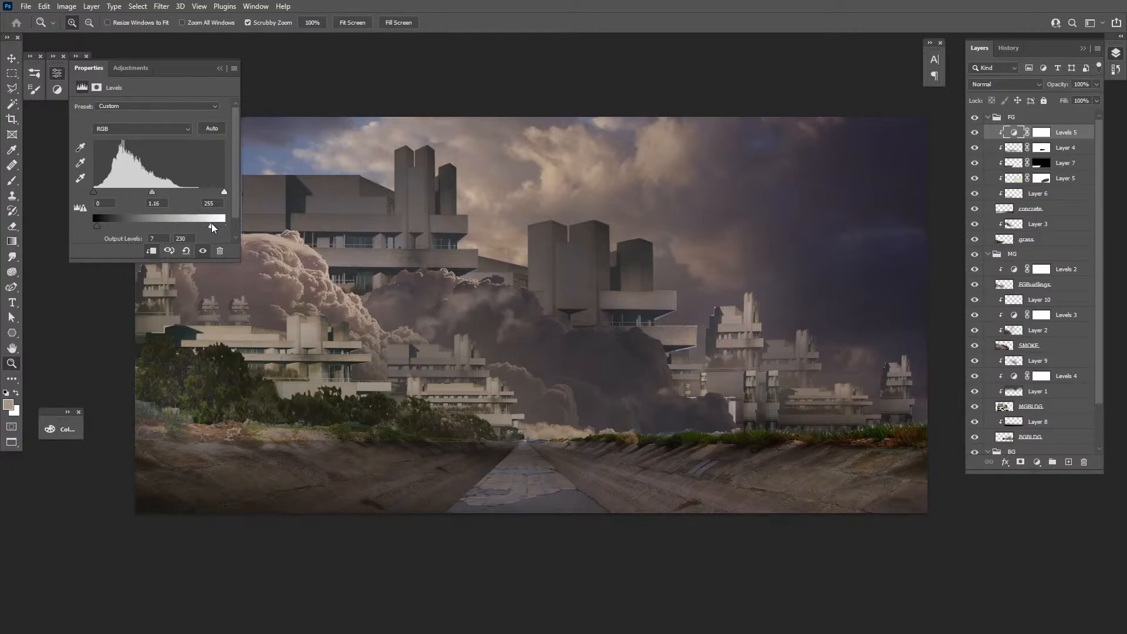
{"action": "left_click_drag", "start_coordinate": [212, 224], "coordinate": [206, 225]}
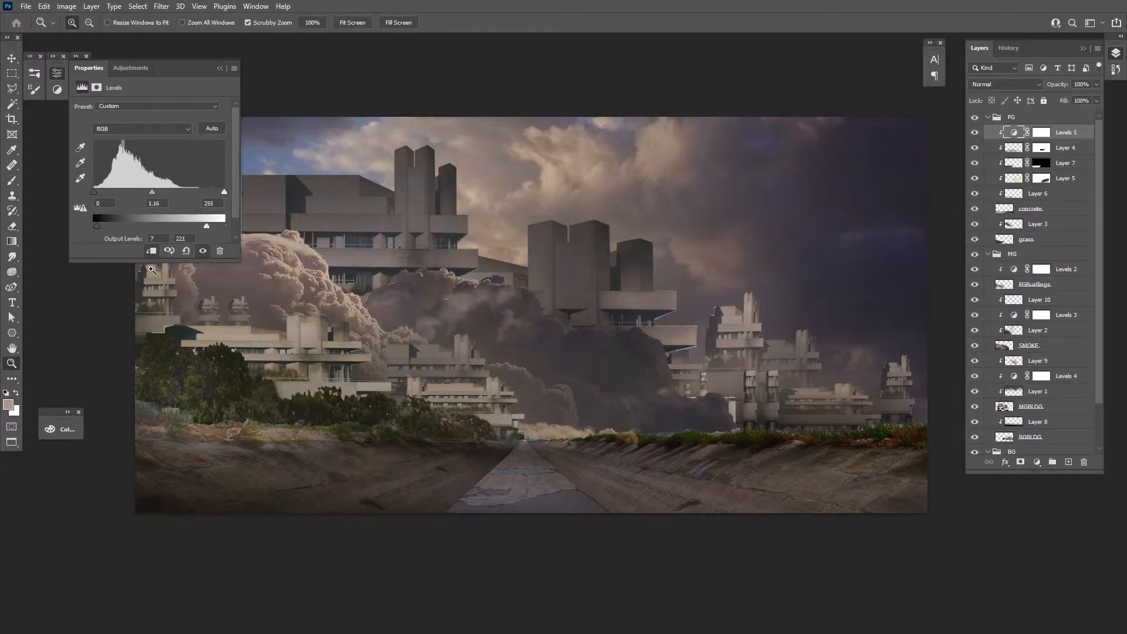
{"action": "left_click", "coordinate": [975, 133]}
{"action": "left_click", "coordinate": [974, 133]}
{"action": "left_click", "coordinate": [974, 133]}
{"action": "left_click", "coordinate": [974, 133]}
Flip the canvas back to its original orientation and review the full painting
{"action": "key", "text": "ctrl+shift+h"}
{"action": "left_click", "coordinate": [59, 73]}
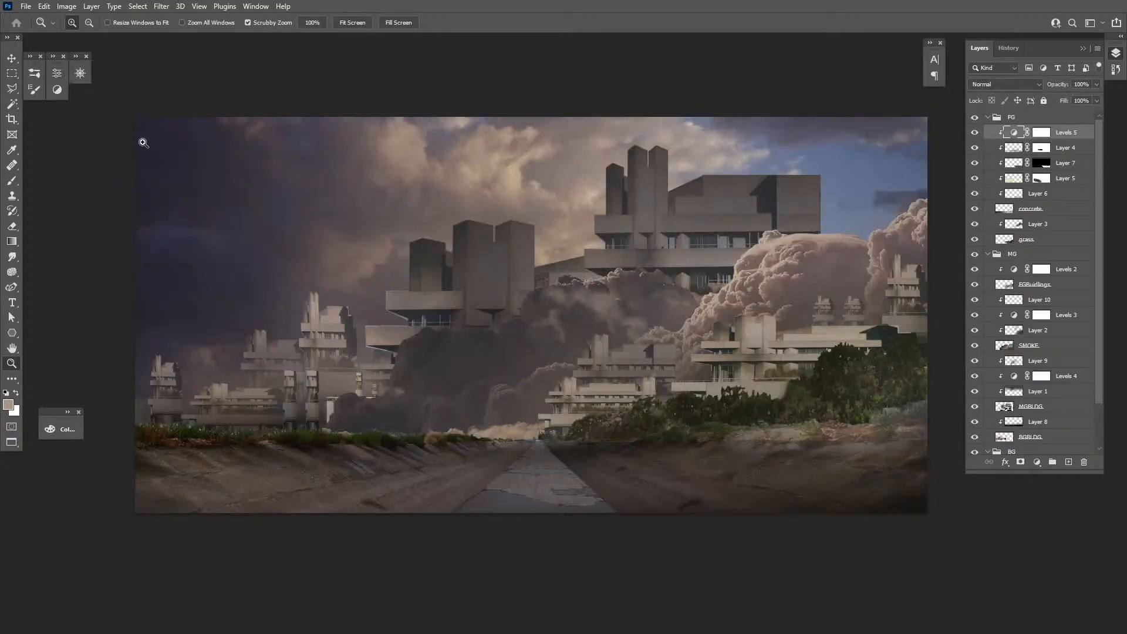
{"action": "left_click_drag", "start_coordinate": [725, 416], "coordinate": [684, 437]}
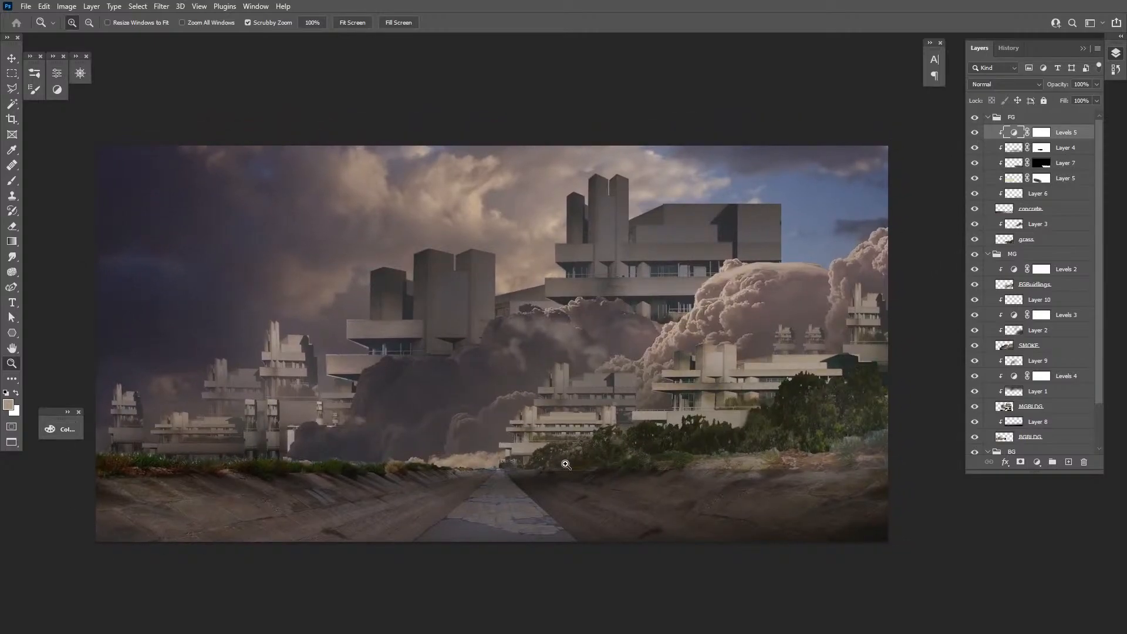
On the MGBLDG layer, cut away the pale fringed left ends of the two ledges on the central-left tower building with polygonal selections
{"action": "left_click_drag", "start_coordinate": [762, 447], "coordinate": [780, 438]}
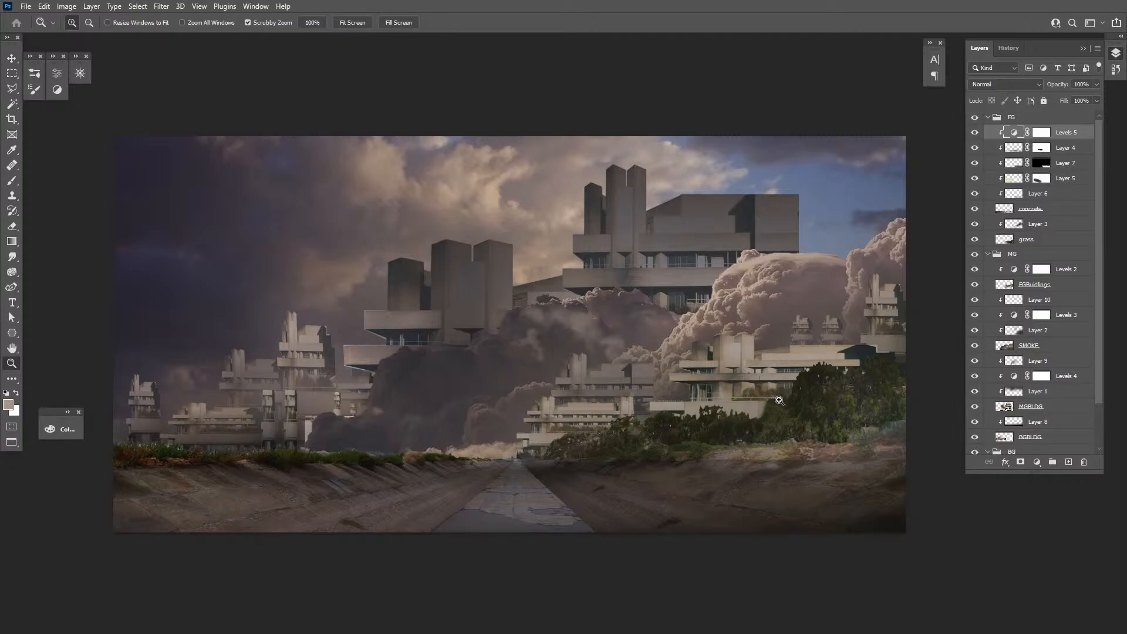
{"action": "left_click", "coordinate": [490, 390]}
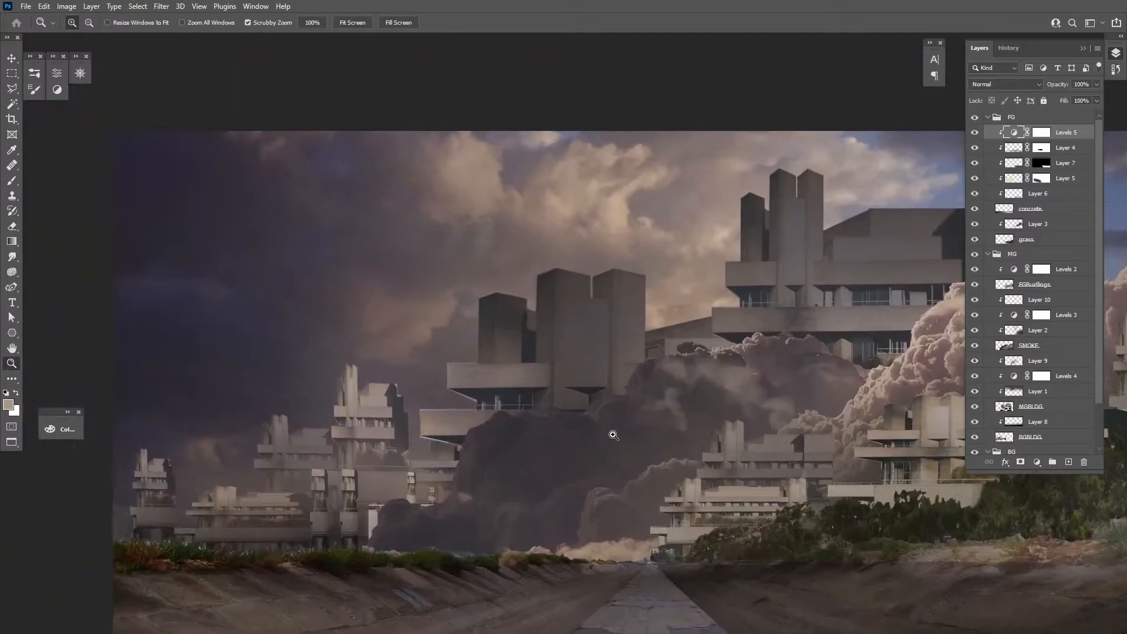
{"action": "left_click", "coordinate": [623, 402], "text": "ctrl"}
{"action": "left_click", "coordinate": [975, 360]}
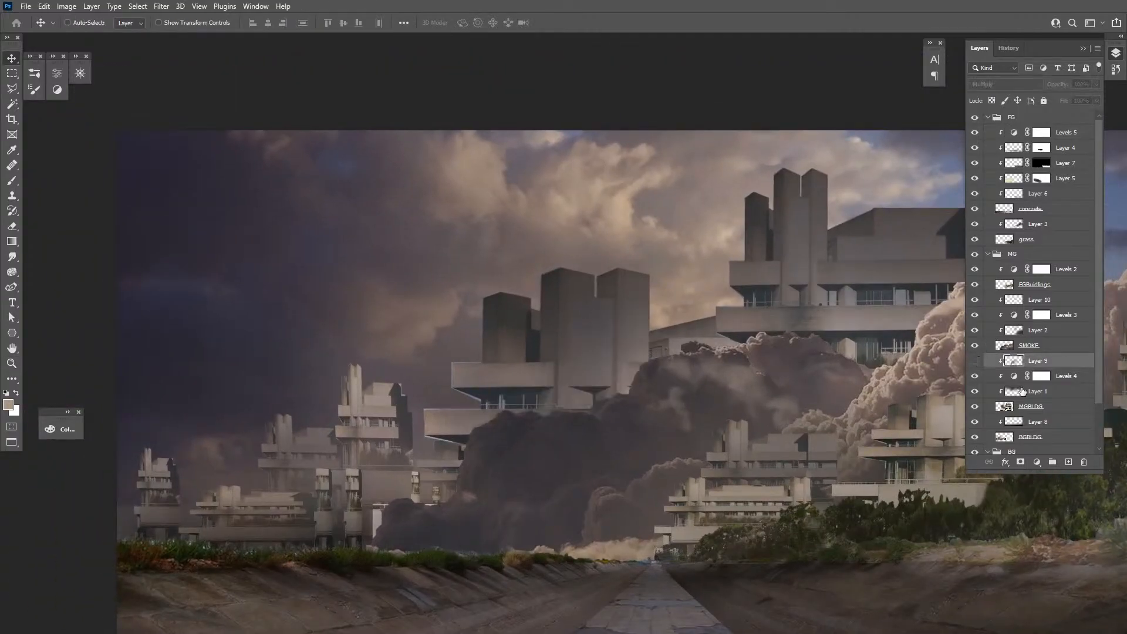
{"action": "left_click", "coordinate": [976, 361]}
{"action": "left_click", "coordinate": [1033, 406]}
{"action": "key", "text": "z"}
{"action": "left_click", "coordinate": [472, 409]}
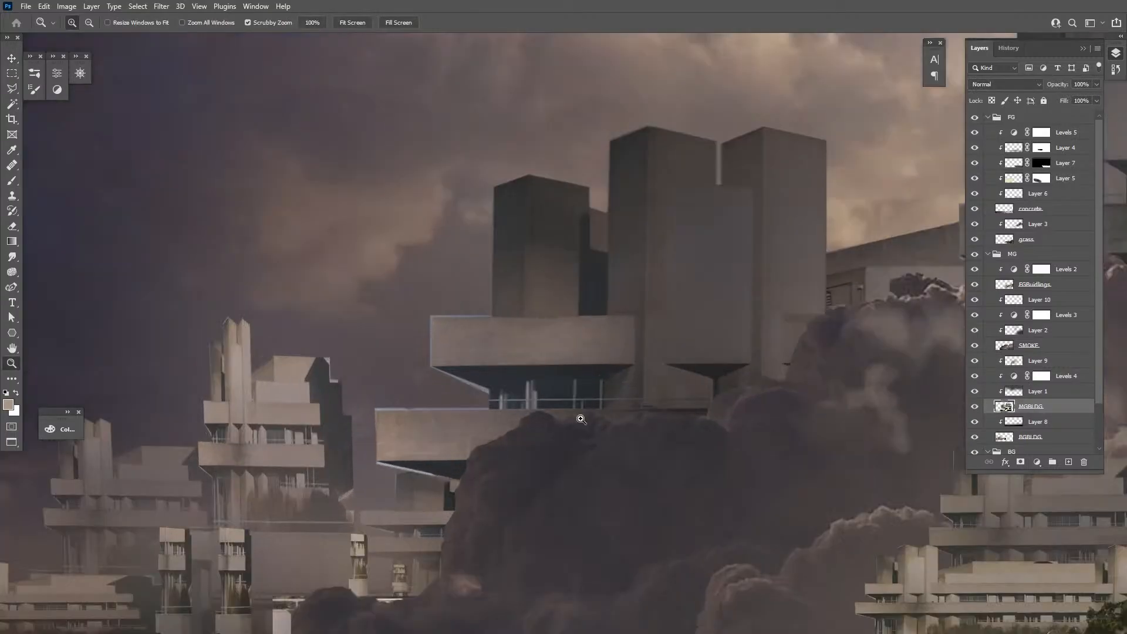
{"action": "key", "text": "l"}
{"action": "key", "text": "shift+l"}
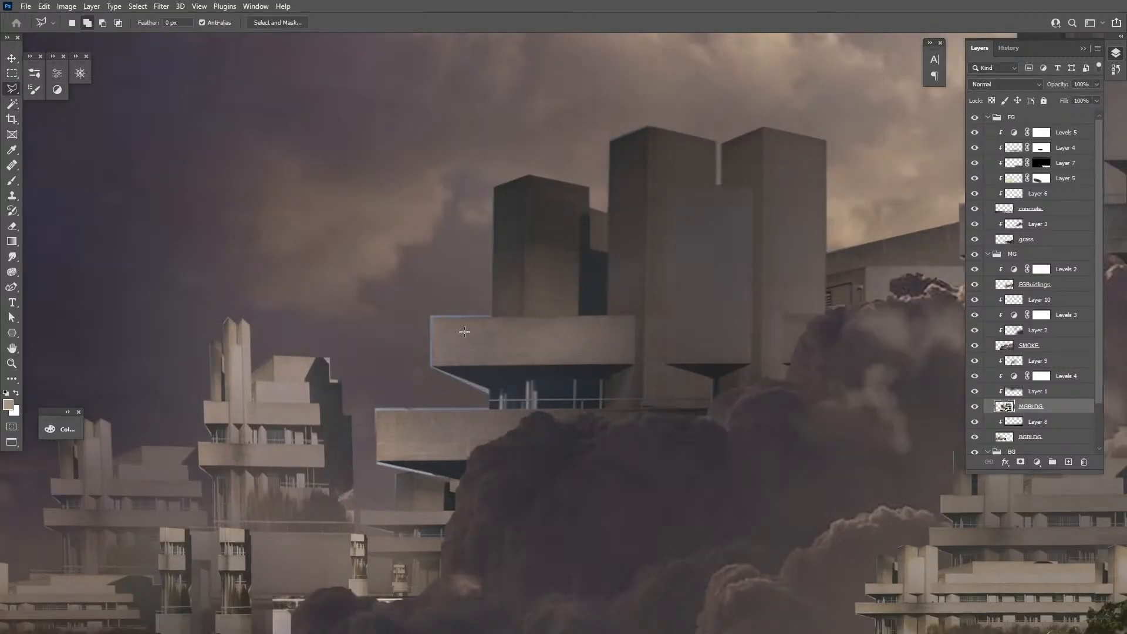
{"action": "left_click", "coordinate": [456, 364]}
{"action": "double_click", "coordinate": [477, 305]}
{"action": "left_click_drag", "start_coordinate": [530, 403], "coordinate": [596, 279]}
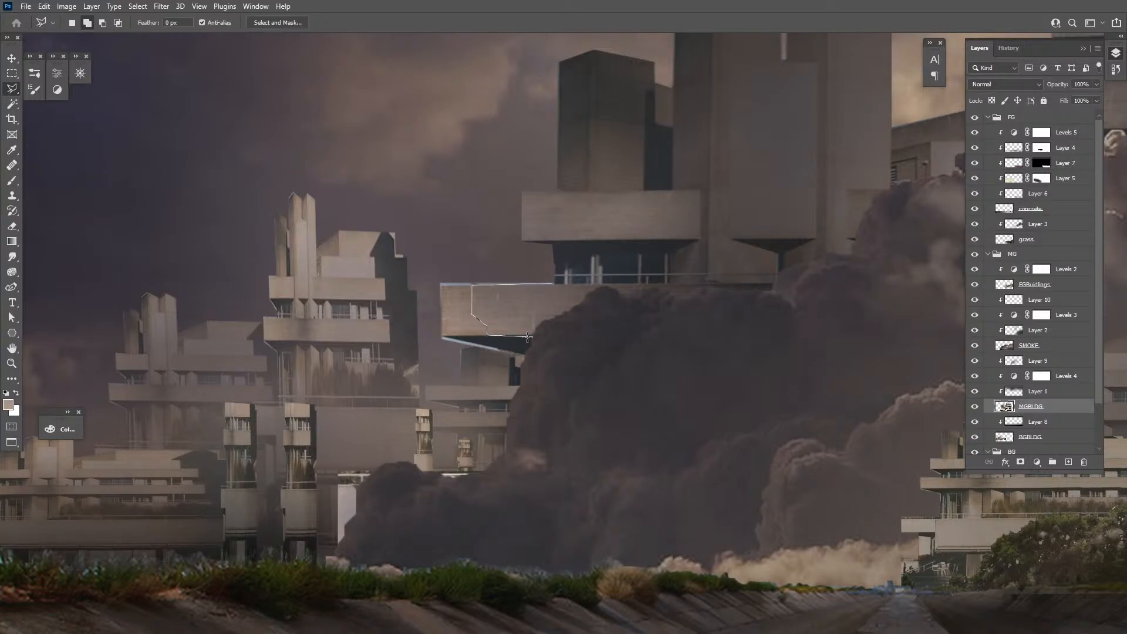
{"action": "left_click", "coordinate": [524, 380]}
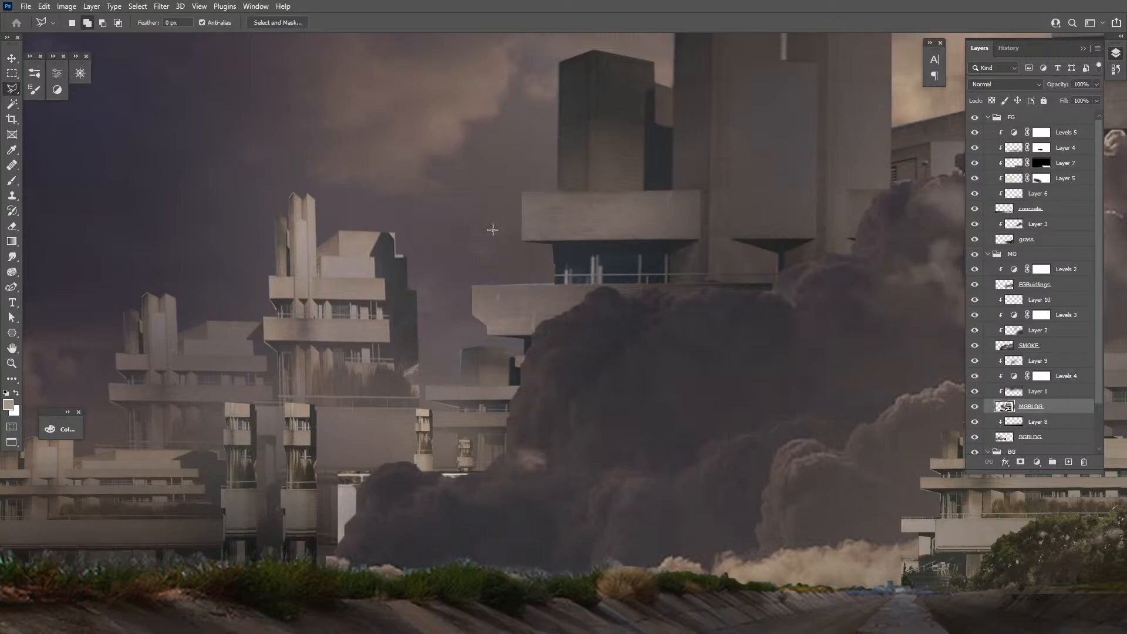
Add a new empty layer above Layer 9 in the MG group, clipped to the MGBLDG layer, for painting
{"action": "key", "text": "z"}
{"action": "left_click", "coordinate": [566, 350], "text": "alt"}
{"action": "left_click", "coordinate": [692, 405], "text": "alt"}
{"action": "left_click", "coordinate": [568, 411], "text": "alt"}
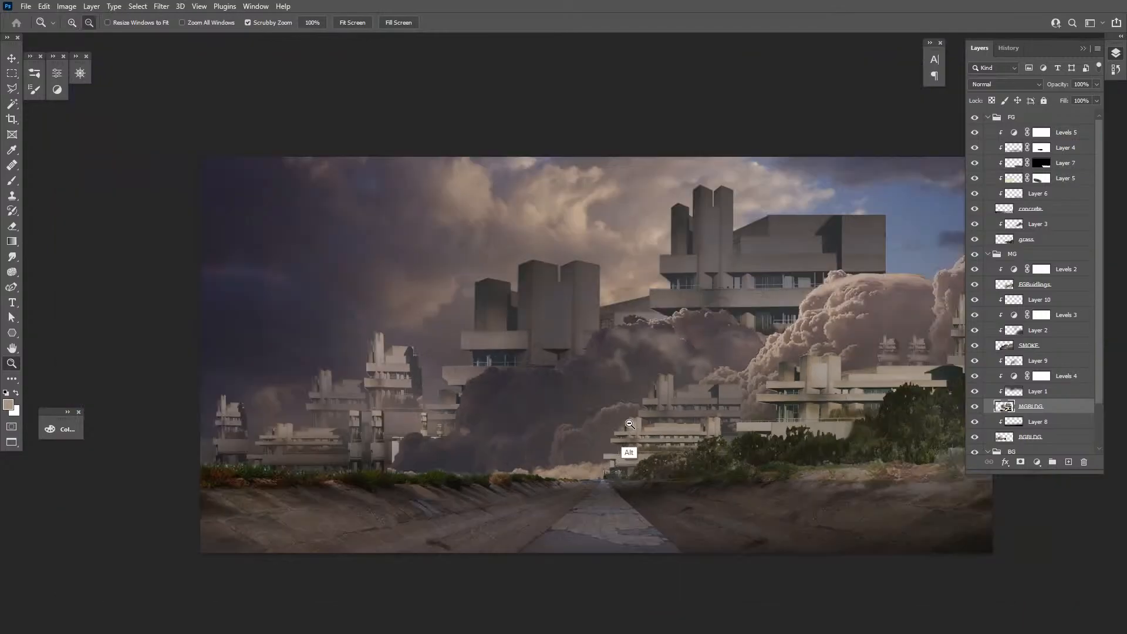
{"action": "left_click", "coordinate": [667, 418]}
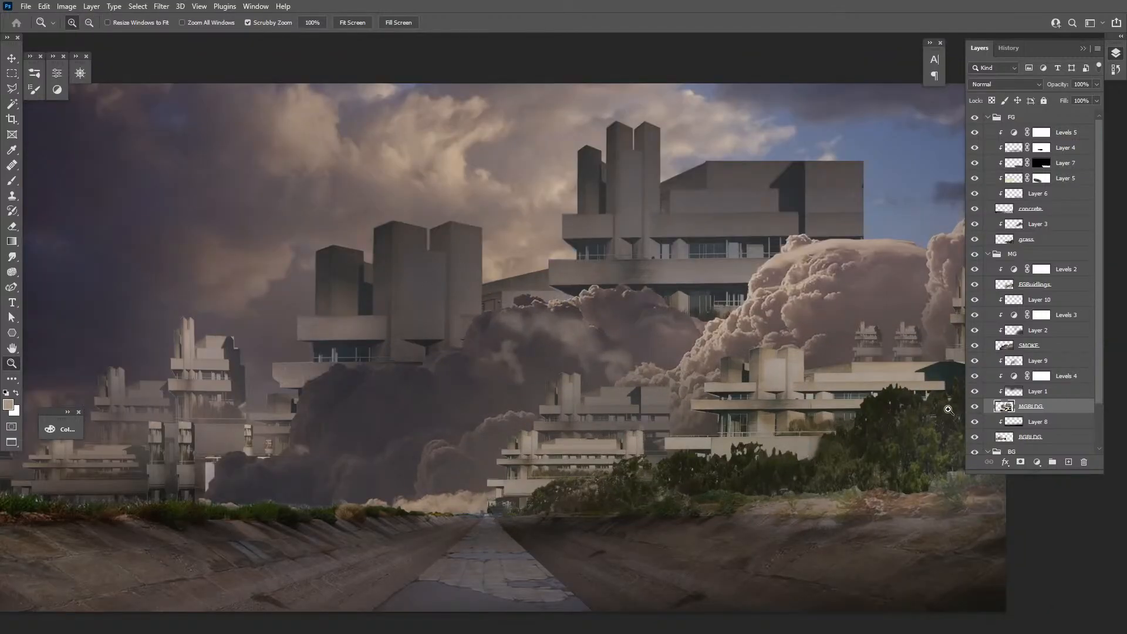
{"action": "left_click", "coordinate": [1070, 378]}
{"action": "left_click", "coordinate": [1068, 461]}
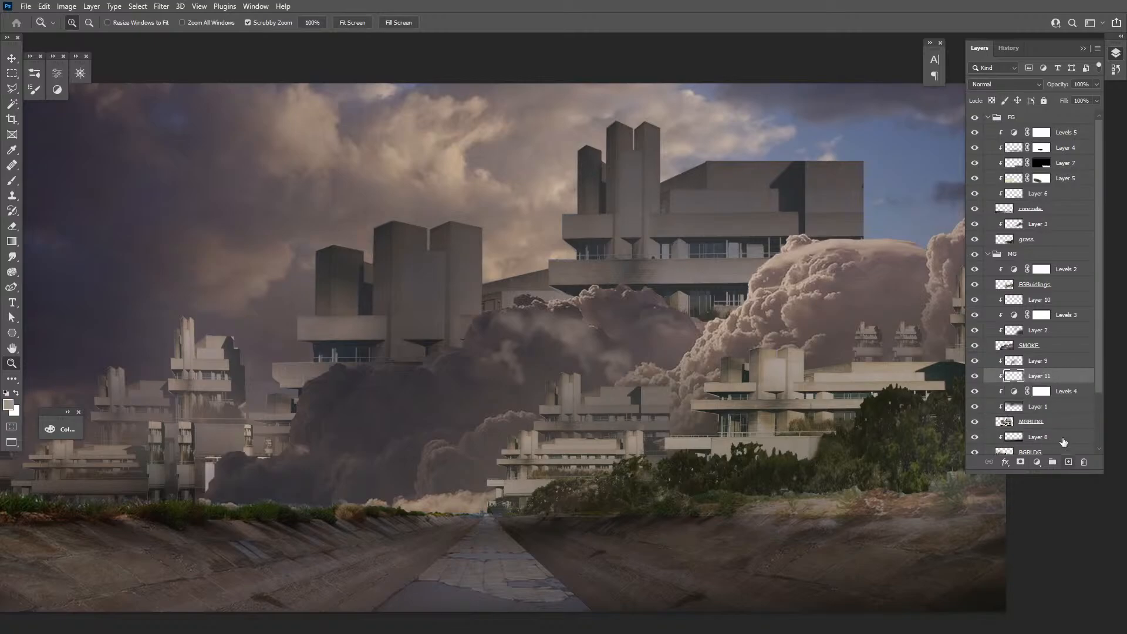
{"action": "left_click_drag", "start_coordinate": [1052, 377], "coordinate": [1056, 358]}
{"action": "key", "text": "b"}
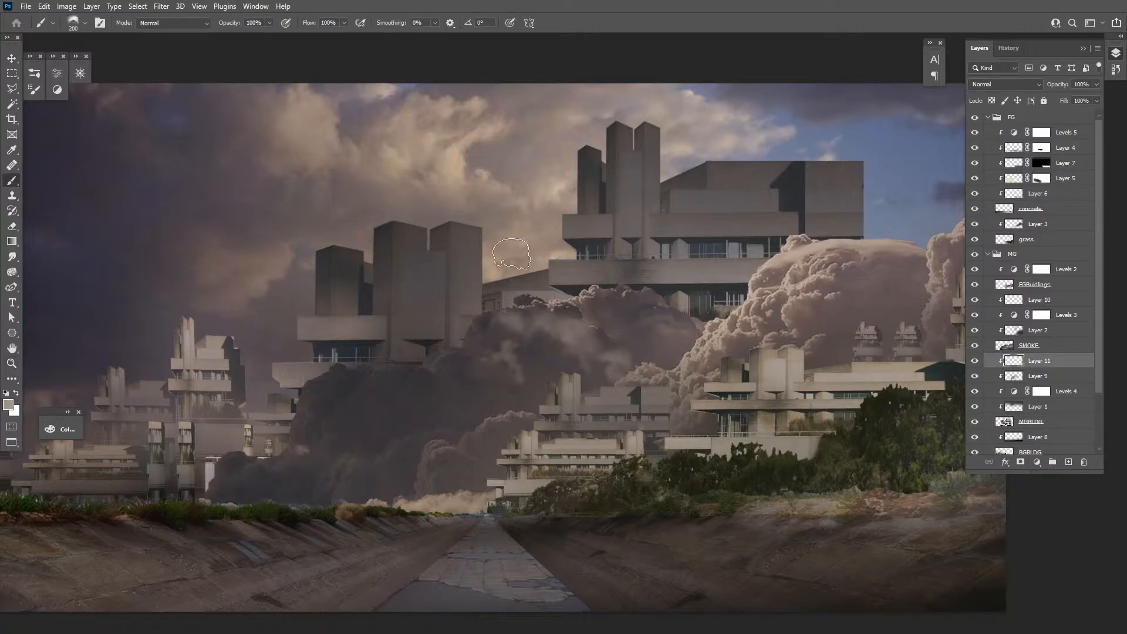
Choose the superSoftGrungey brush, try a light stroke over the distant building, and undo it
{"action": "left_click", "coordinate": [35, 74]}
{"action": "left_click_drag", "start_coordinate": [350, 304], "coordinate": [340, 151]}
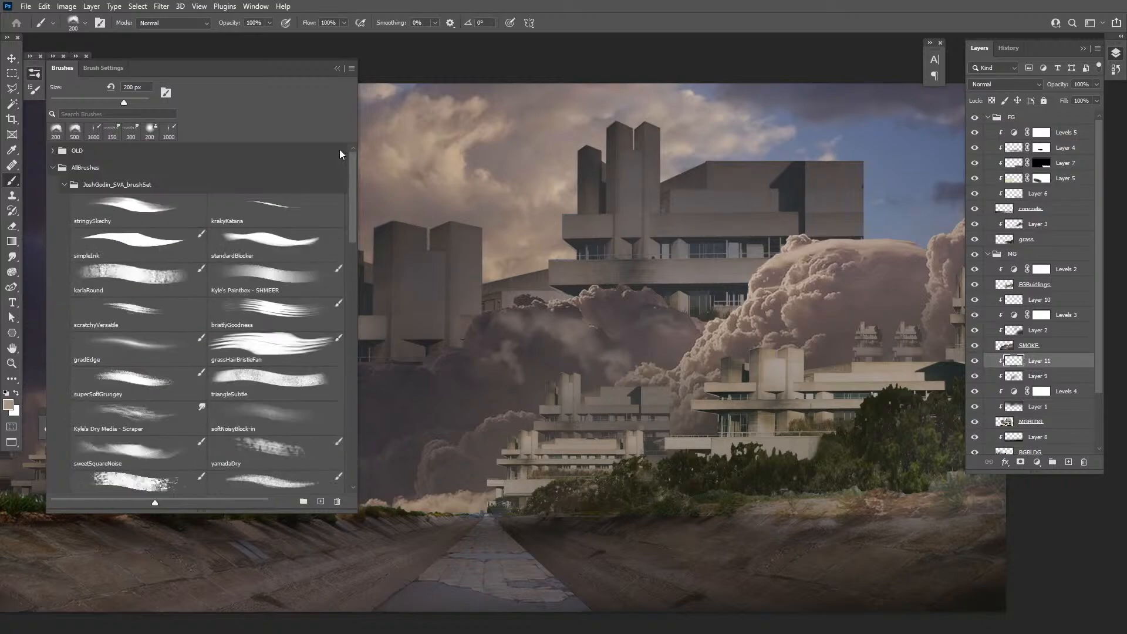
{"action": "left_click", "coordinate": [148, 393]}
{"action": "left_click", "coordinate": [34, 74]}
{"action": "left_click_drag", "start_coordinate": [663, 223], "coordinate": [604, 246]}
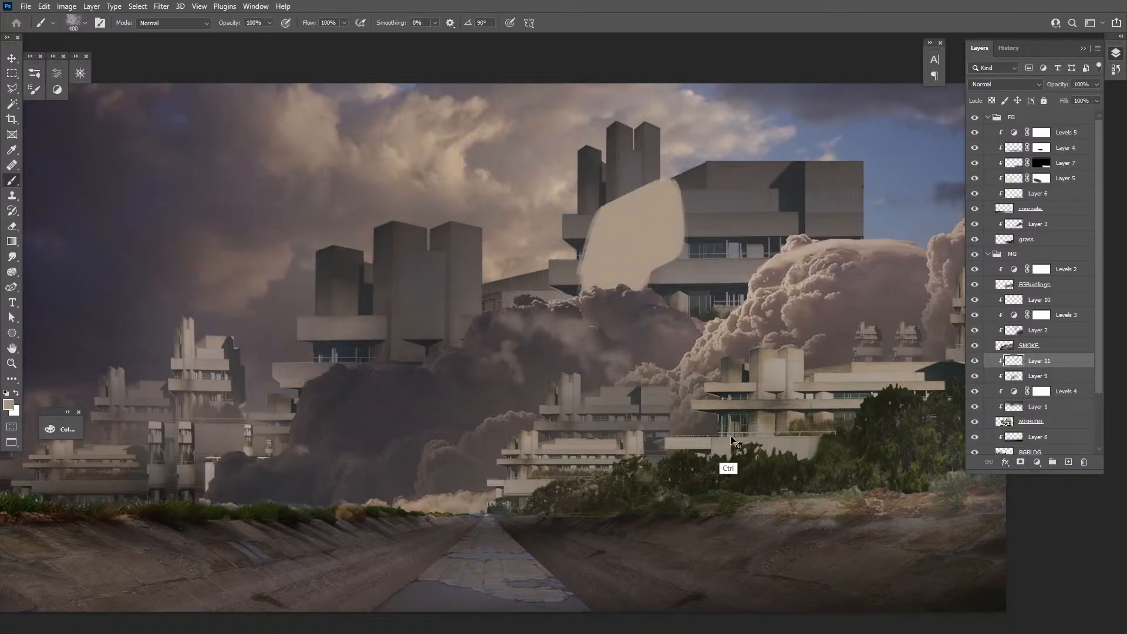
{"action": "key", "text": "ctrl+z"}
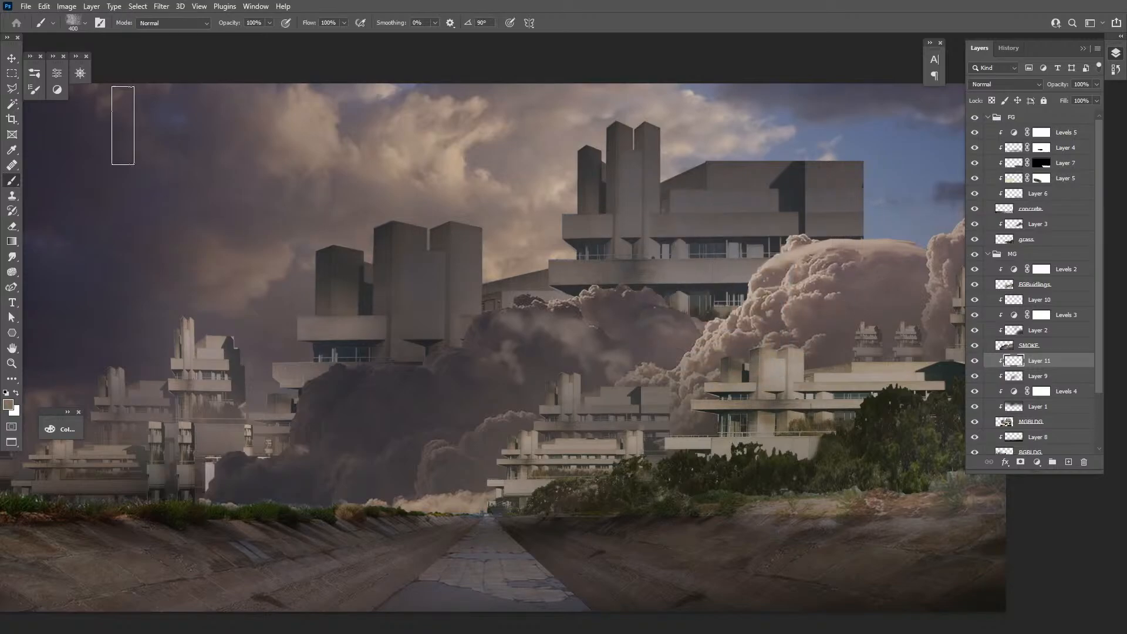
Marquee-select the right face of the central-left building's right tower and try a 200 px highlight in H 15, S 10, B 60
{"action": "left_click", "coordinate": [62, 431]}
{"action": "left_click_drag", "start_coordinate": [163, 469], "coordinate": [159, 470]}
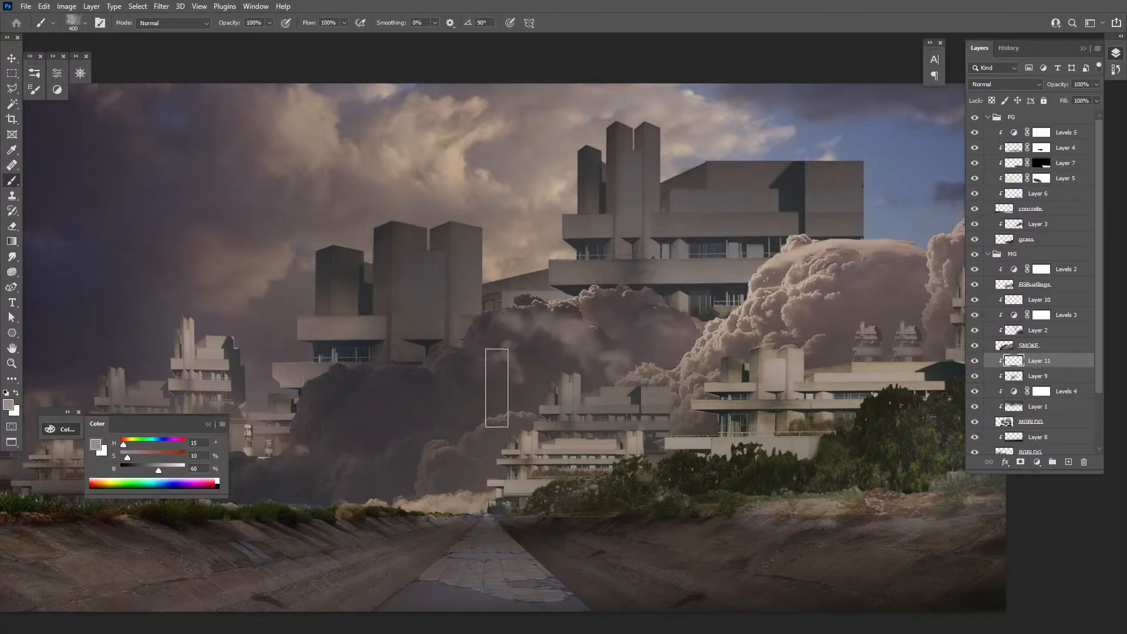
{"action": "key", "text": "bracketleft"}
{"action": "key", "text": "bracketleft"}
{"action": "key", "text": "m"}
{"action": "mouse_move", "coordinate": [454, 219]}
{"action": "left_mouse_down"}
{"action": "mouse_move", "coordinate": [490, 271]}
{"action": "mouse_move", "coordinate": [503, 398]}
{"action": "mouse_move", "coordinate": [489, 221]}
{"action": "left_mouse_up"}
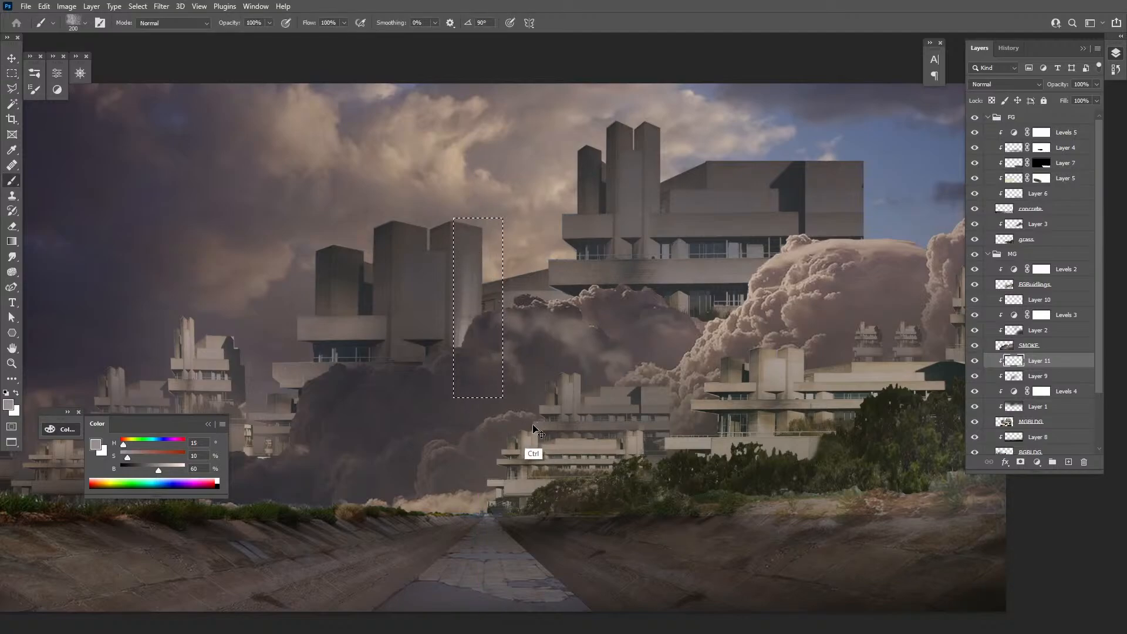
{"action": "key", "text": "ctrl+z"}
Paint a highlight on the selected tower face at brightness 51 with a 300 px brush, inspect it up close, and deselect
{"action": "left_click_drag", "start_coordinate": [157, 469], "coordinate": [153, 469]}
{"action": "key", "text": "bracketright"}
{"action": "key", "text": "bracketright"}
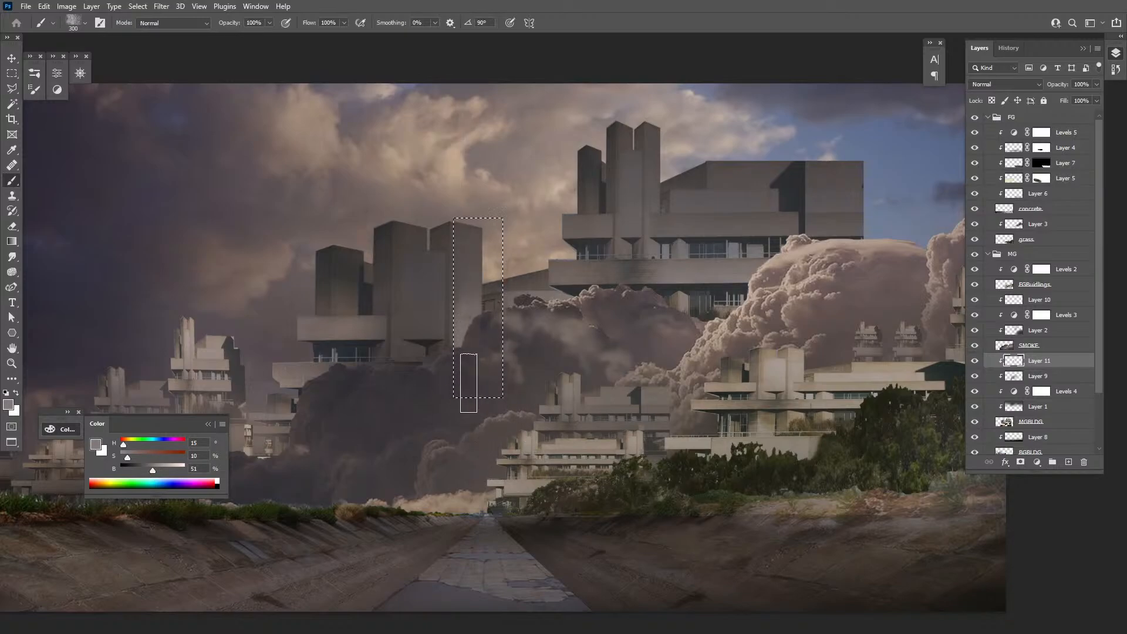
{"action": "key", "text": "z"}
{"action": "left_click", "coordinate": [482, 313]}
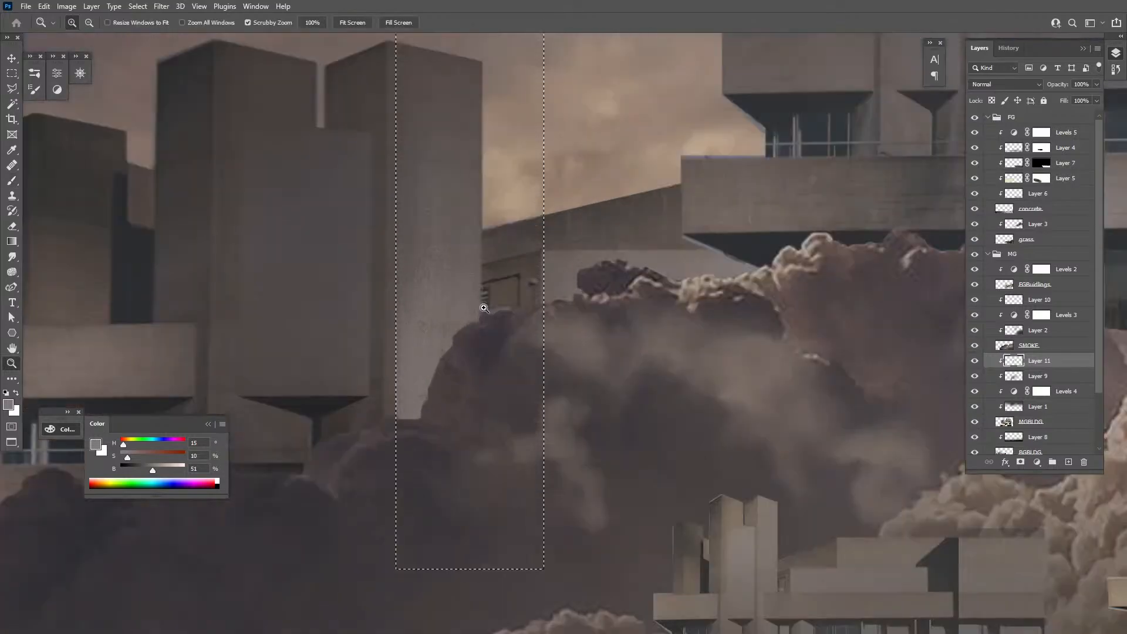
{"action": "left_click", "coordinate": [484, 315]}
{"action": "left_click_drag", "start_coordinate": [489, 329], "coordinate": [551, 313]}
{"action": "left_click", "coordinate": [535, 389], "text": "alt"}
{"action": "left_click", "coordinate": [535, 388], "text": "alt"}
{"action": "left_click_drag", "start_coordinate": [521, 379], "coordinate": [541, 415]}
{"action": "key", "text": "ctrl+d"}
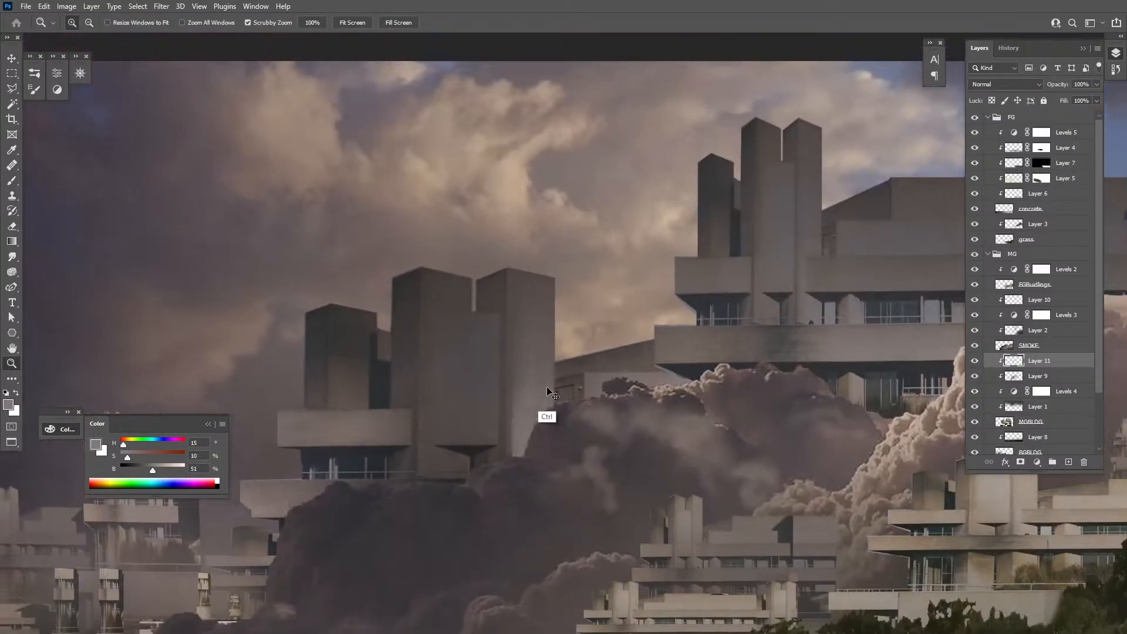
Marquee-select the front block between the two towers, brush a soft highlight onto its face, and deselect
{"action": "key", "text": "m"}
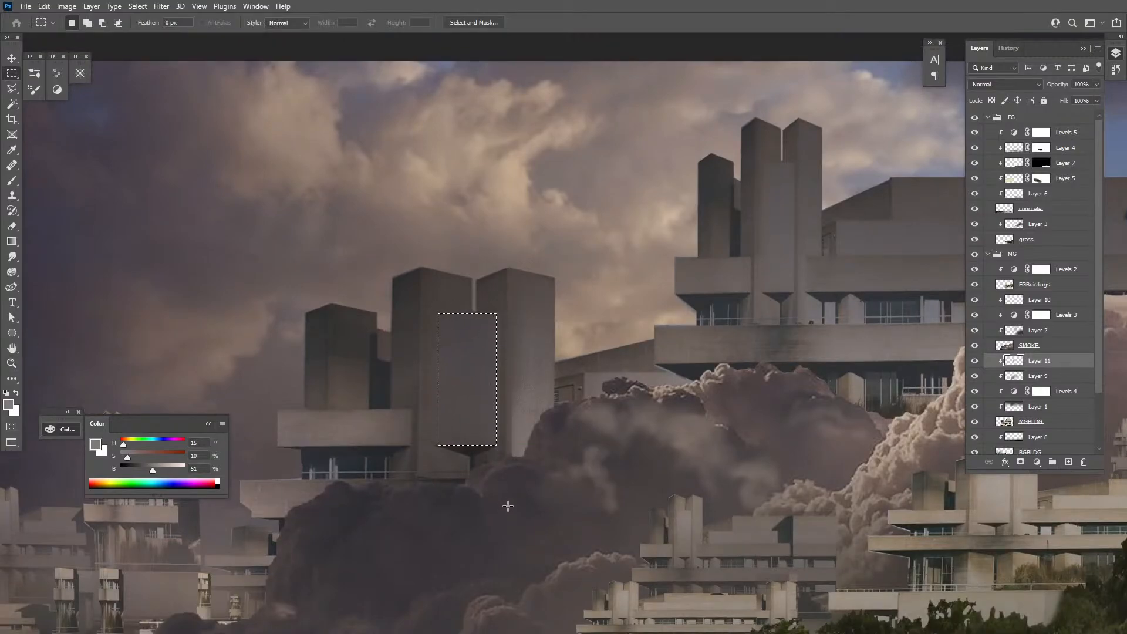
{"action": "key", "text": "b"}
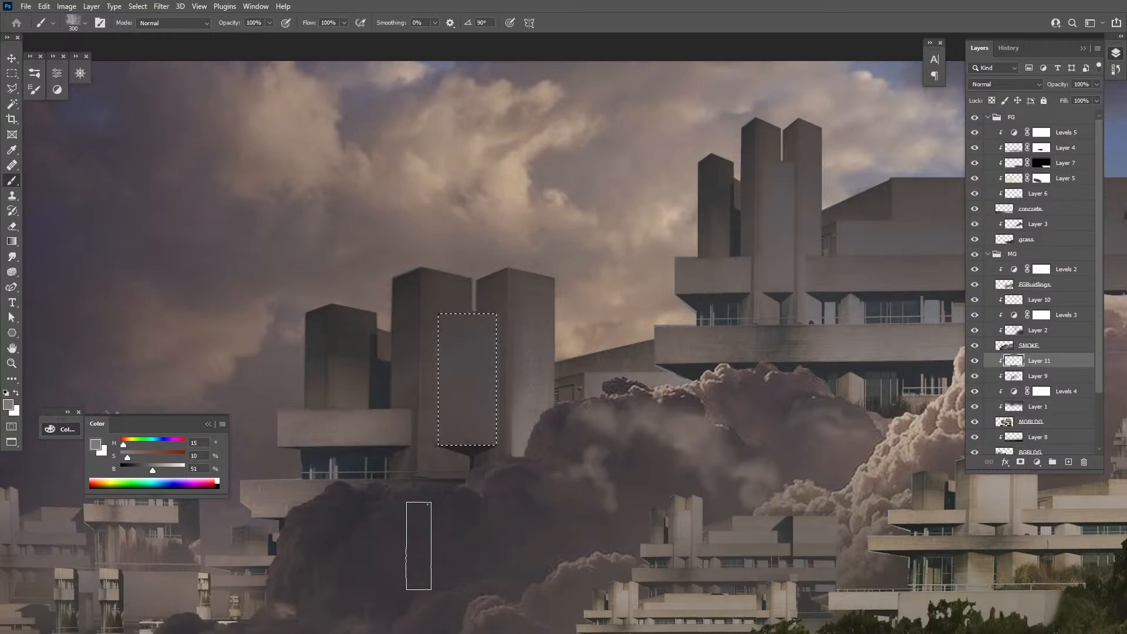
{"action": "mouse_move", "coordinate": [494, 370]}
{"action": "left_mouse_down"}
{"action": "mouse_move", "coordinate": [534, 463]}
{"action": "mouse_move", "coordinate": [430, 450]}
{"action": "mouse_move", "coordinate": [526, 340]}
{"action": "mouse_move", "coordinate": [426, 633]}
{"action": "mouse_move", "coordinate": [485, 282]}
{"action": "mouse_move", "coordinate": [486, 533]}
{"action": "mouse_move", "coordinate": [642, 315]}
{"action": "left_mouse_up"}
{"action": "key", "text": "ctrl+z"}
{"action": "left_click_drag", "start_coordinate": [468, 560], "coordinate": [467, 232]}
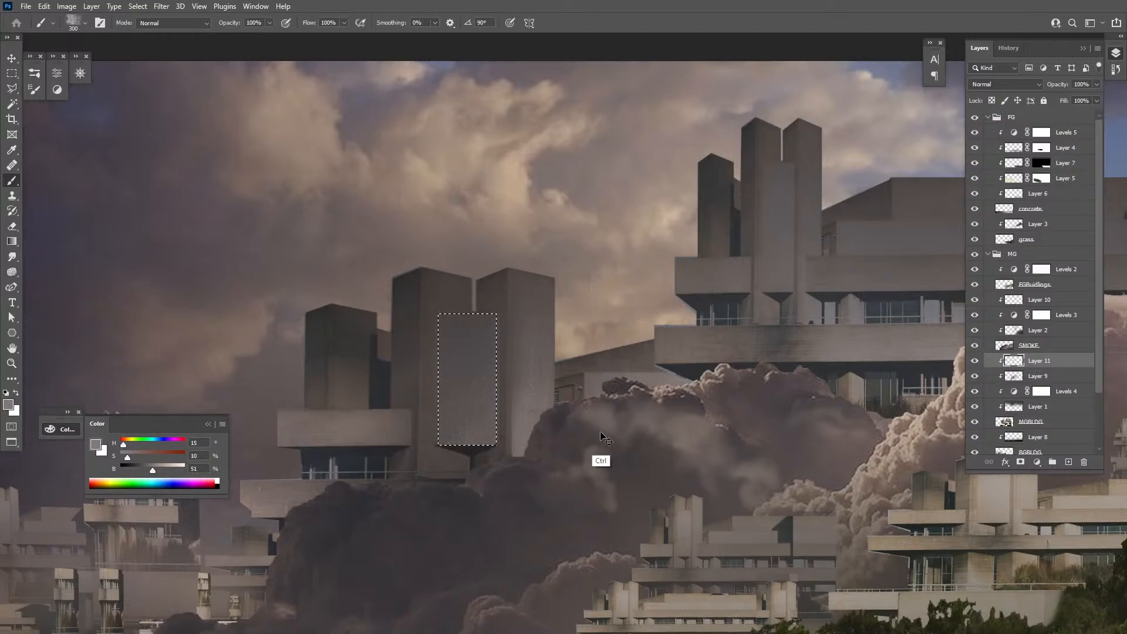
{"action": "key", "text": "ctrl+d"}
Compare the building with the newly painted highlight layer hidden and shown, both zoomed out and close up
{"action": "key", "text": "z"}
{"action": "left_click", "coordinate": [600, 481], "text": "alt"}
{"action": "left_click", "coordinate": [601, 481], "text": "alt"}
{"action": "left_click_drag", "start_coordinate": [640, 477], "coordinate": [620, 441]}
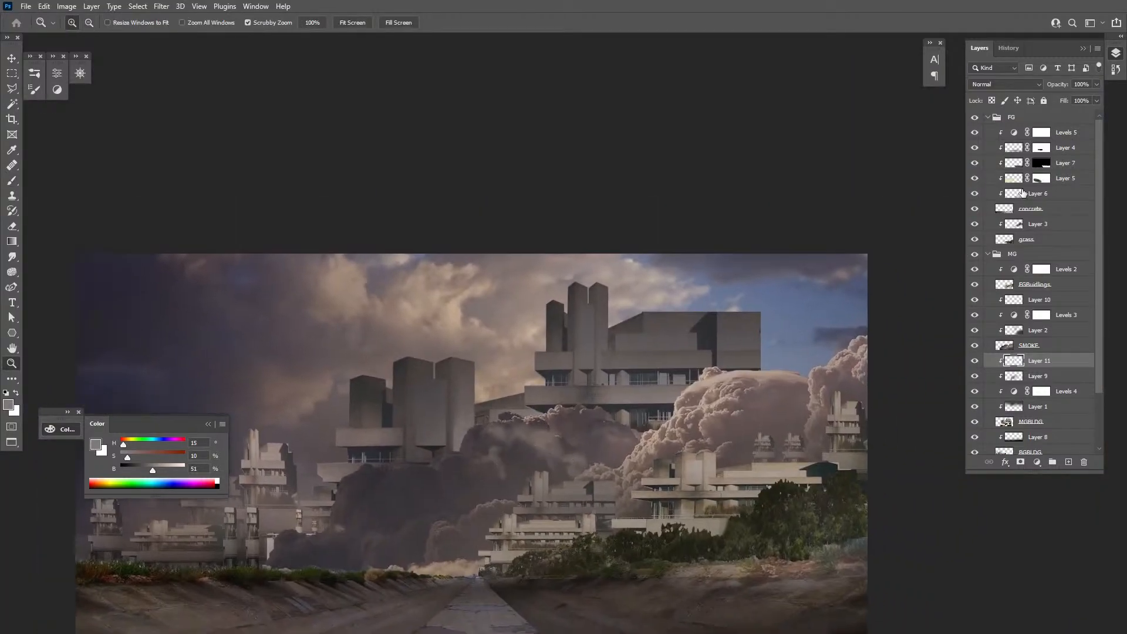
{"action": "left_click", "coordinate": [977, 363]}
{"action": "left_click", "coordinate": [451, 418]}
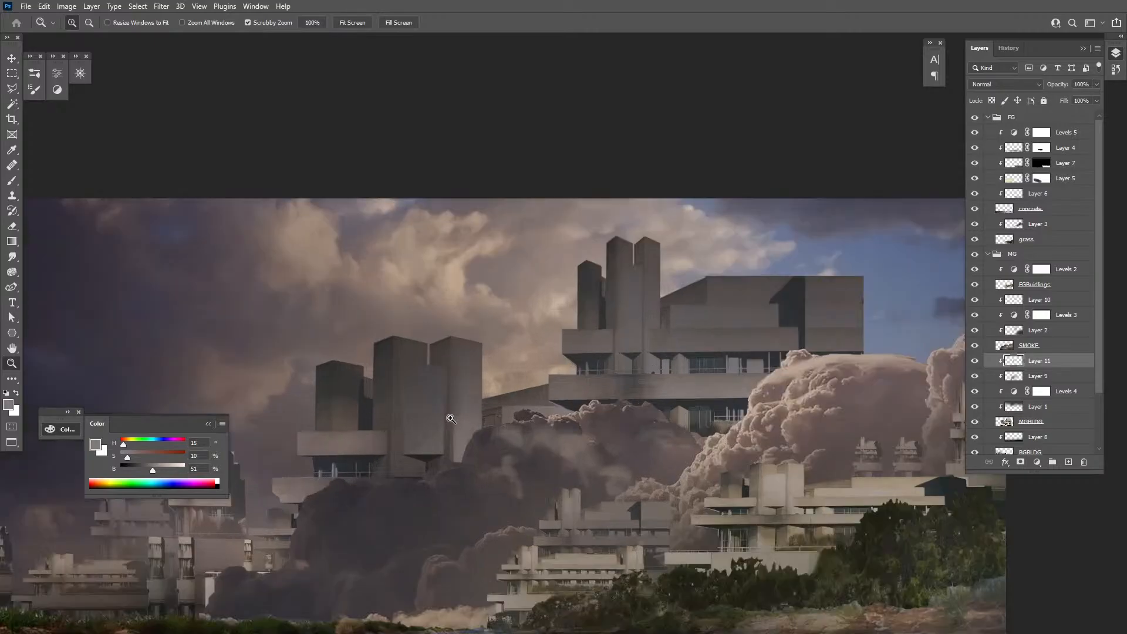
{"action": "left_click", "coordinate": [451, 418]}
{"action": "key", "text": "ctrl+comma"}
{"action": "key", "text": "b"}
{"action": "key", "text": "ctrl+comma"}
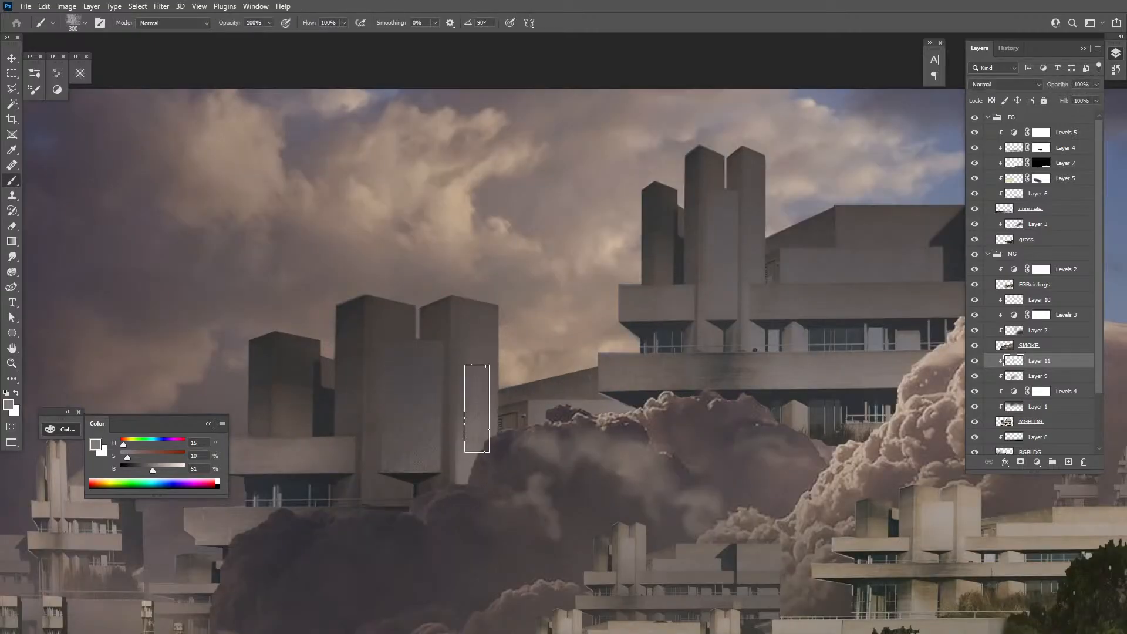
Select the strip beside the front block, excluding the block itself, and paint a shadow there in the sampled dark colour H 240, S 6, B 19
{"action": "left_click", "coordinate": [352, 347], "text": "alt"}
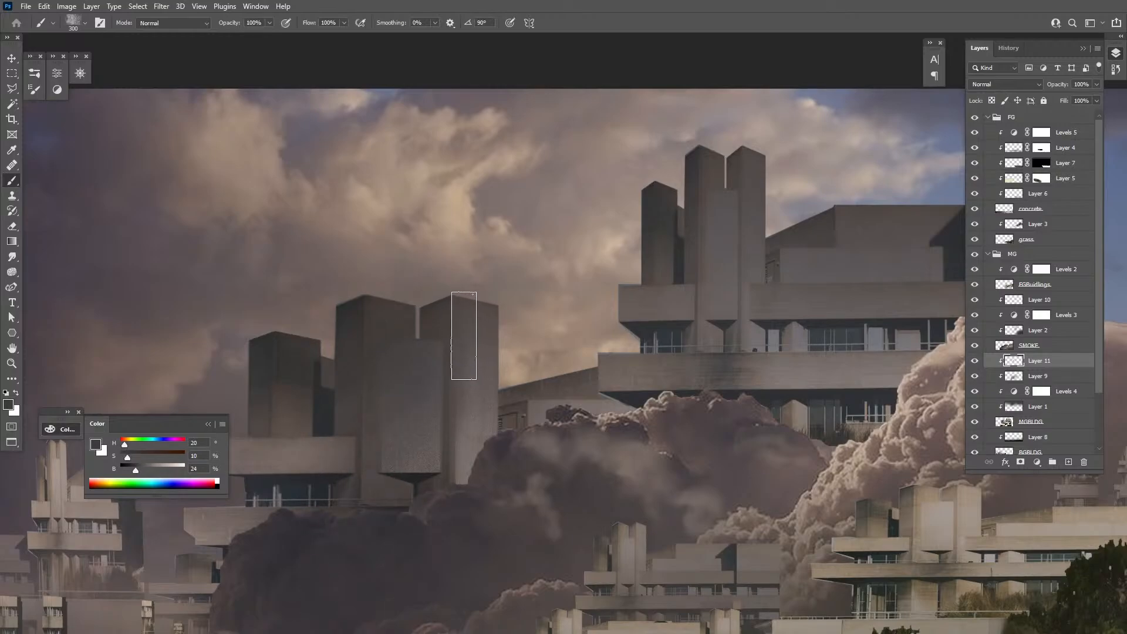
{"action": "key", "text": "m"}
{"action": "left_click_drag", "start_coordinate": [410, 277], "coordinate": [453, 513]}
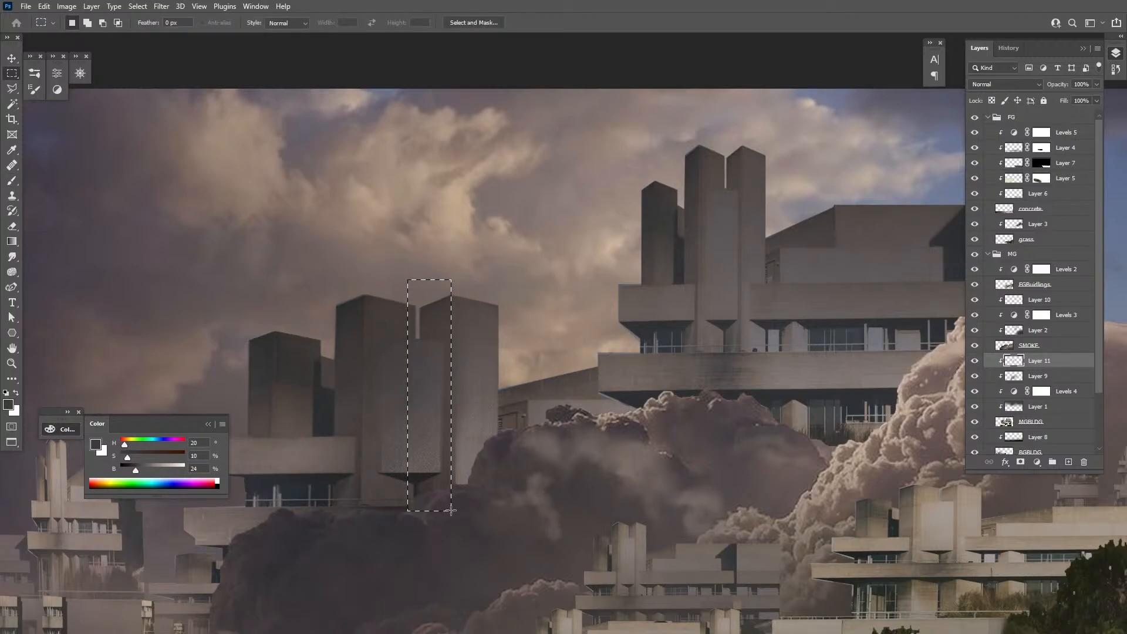
{"action": "key", "text": "alt"}
{"action": "left_click_drag", "start_coordinate": [401, 338], "coordinate": [439, 471]}
{"action": "key", "text": "b"}
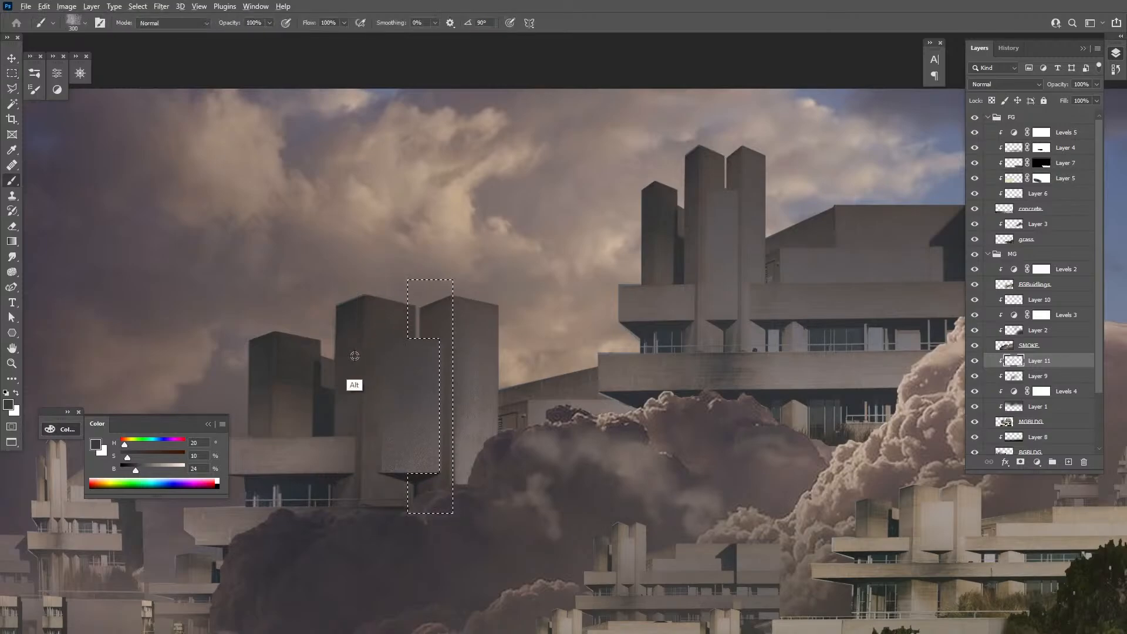
{"action": "left_click", "coordinate": [328, 413], "text": "alt"}
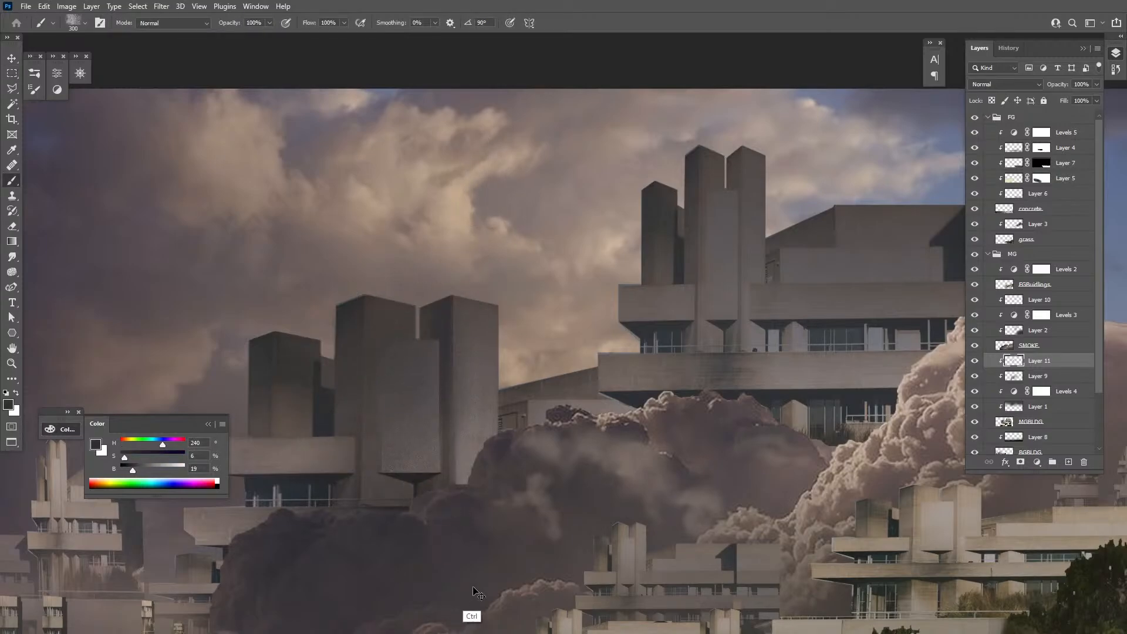
{"action": "key", "text": "ctrl"}
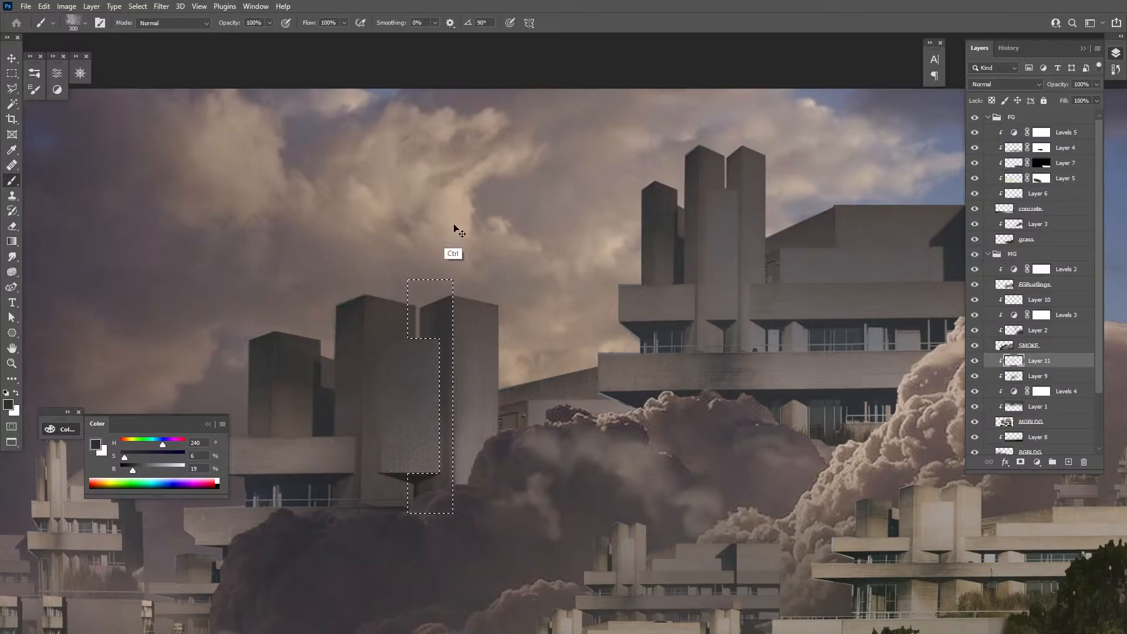
Brush sampled grey (H 11, S 9, B 50) concrete texture inside a rectangular selection on the large building's central tower, ending with the selection cleared
{"action": "key", "text": "ctrl+d"}
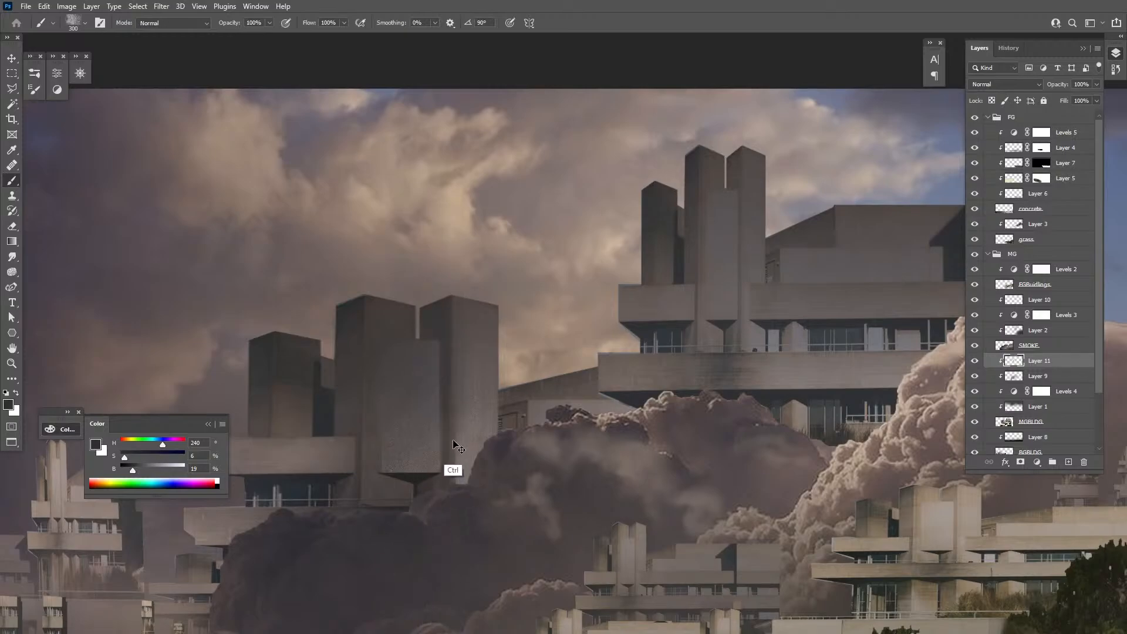
{"action": "left_click_drag", "start_coordinate": [693, 434], "coordinate": [546, 486]}
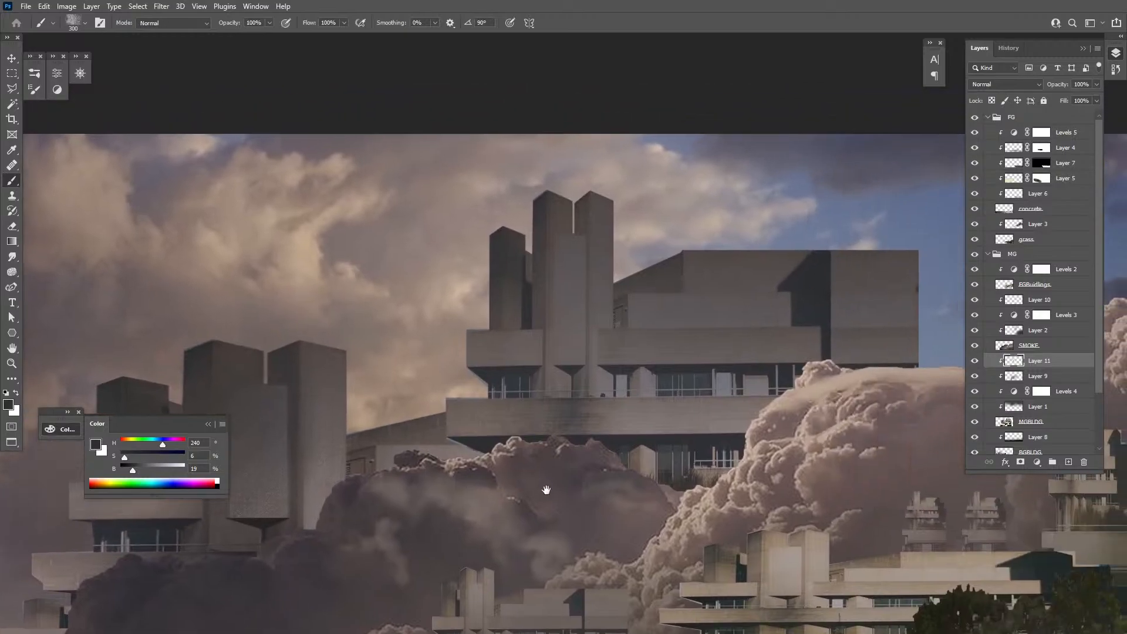
{"action": "key", "text": "z"}
{"action": "left_click", "coordinate": [636, 458], "text": "alt"}
{"action": "left_click", "coordinate": [645, 433]}
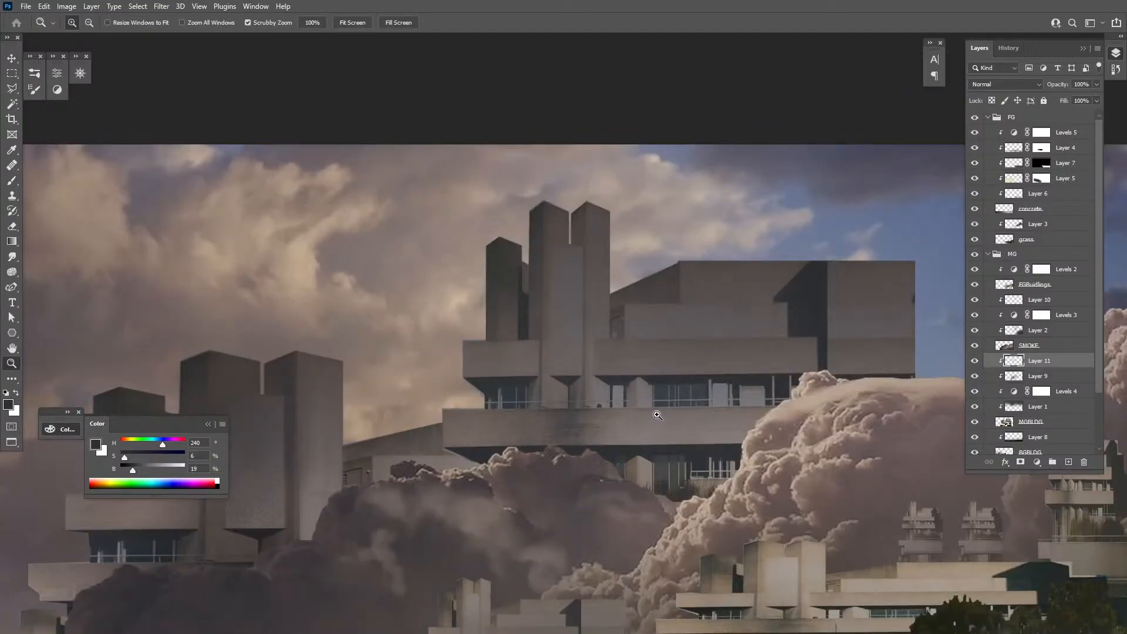
{"action": "key", "text": "m"}
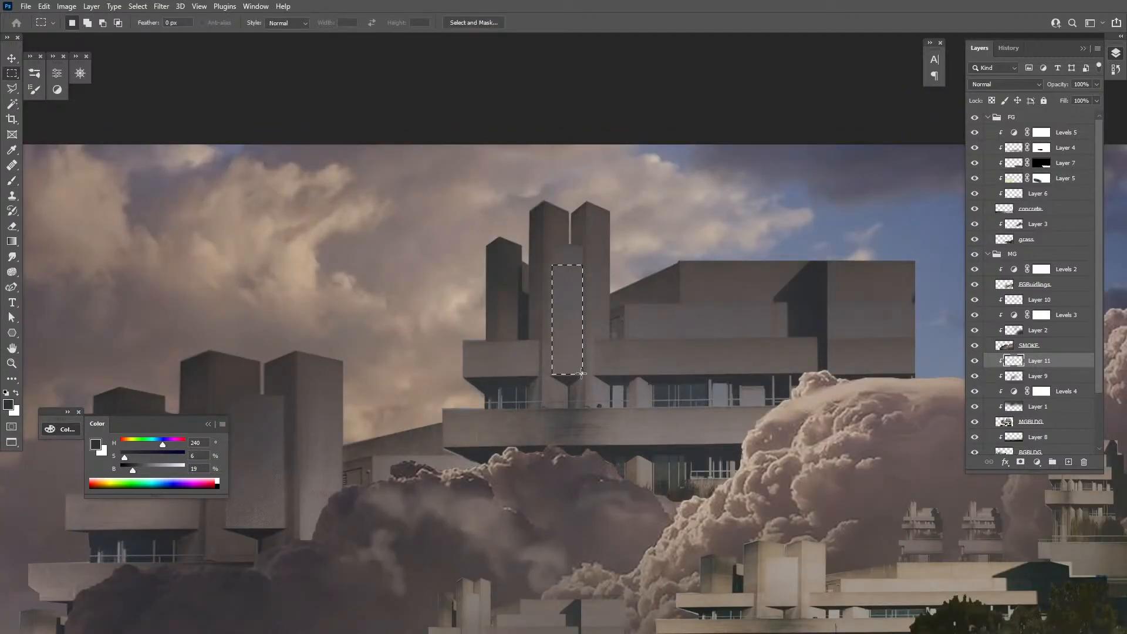
{"action": "key", "text": "b"}
{"action": "left_click", "coordinate": [699, 432], "text": "alt"}
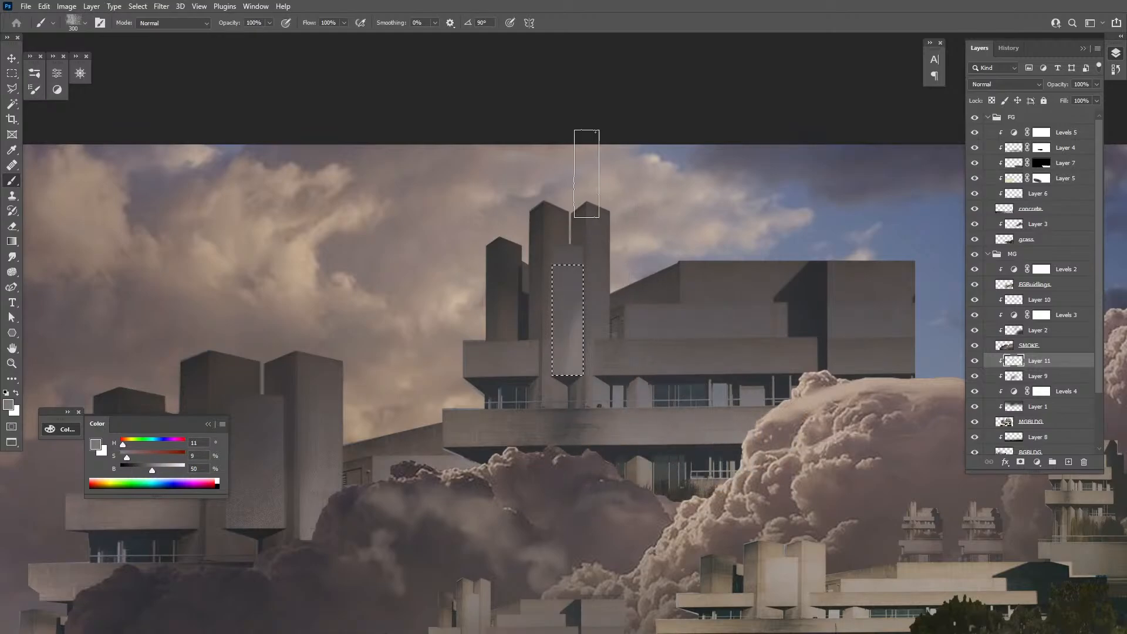
{"action": "key", "text": "ctrl+z"}
{"action": "left_click_drag", "start_coordinate": [573, 520], "coordinate": [558, 218]}
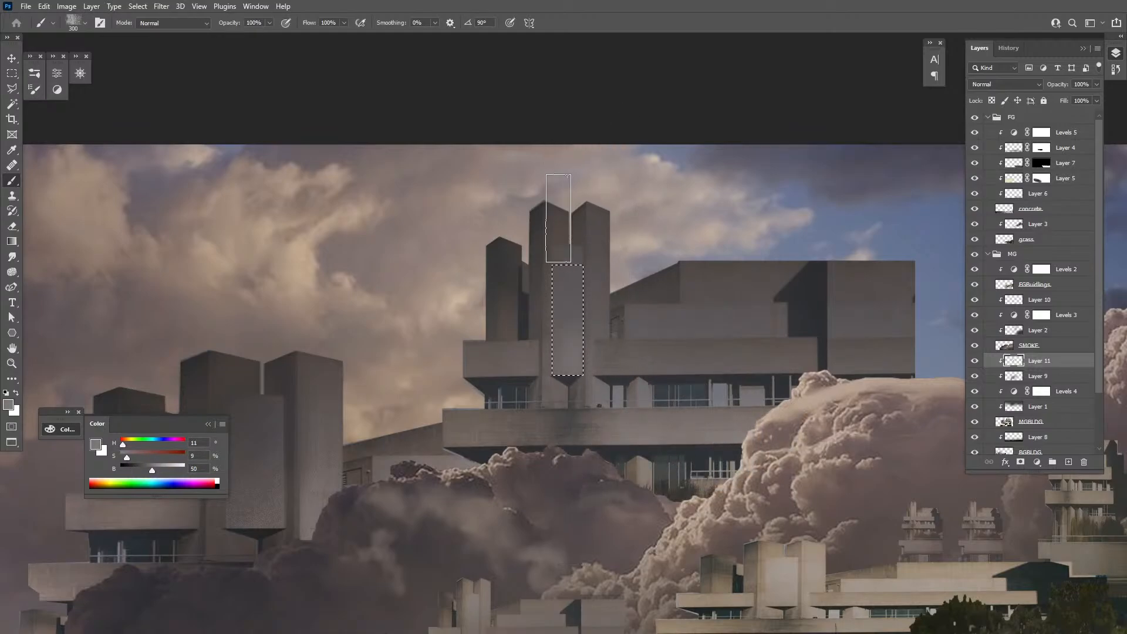
{"action": "key", "text": "ctrl+d"}
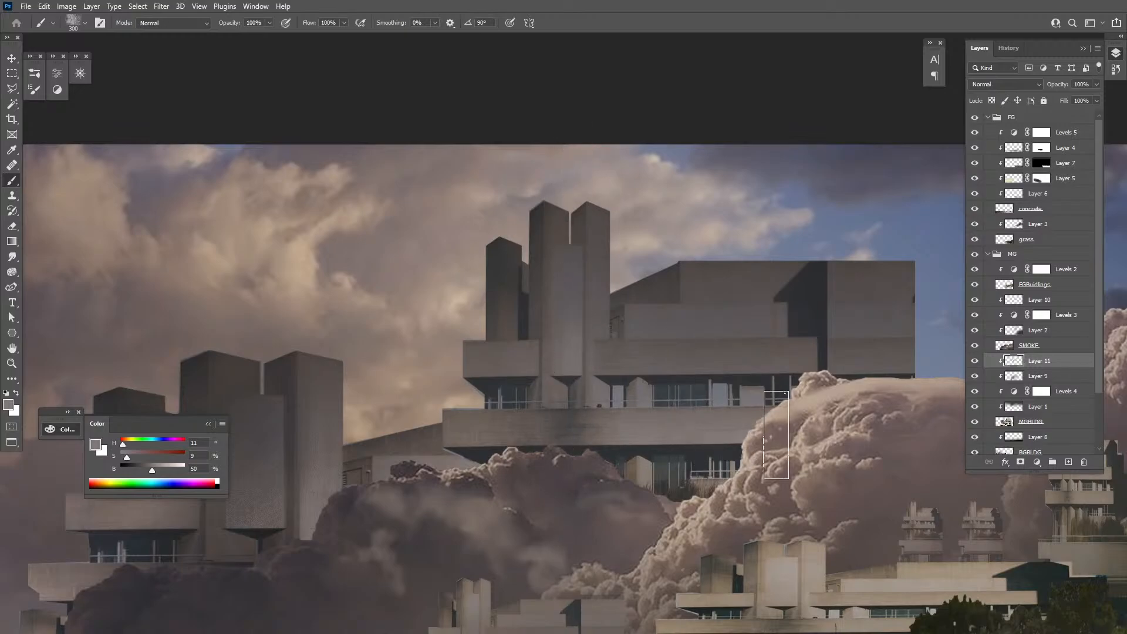
Select the left part of the large building's long ledge, brush sampled dark grey (H 0, S 3, B 25) weathering into it, and deselect
{"action": "left_click_drag", "start_coordinate": [777, 452], "coordinate": [649, 470]}
{"action": "key", "text": "m"}
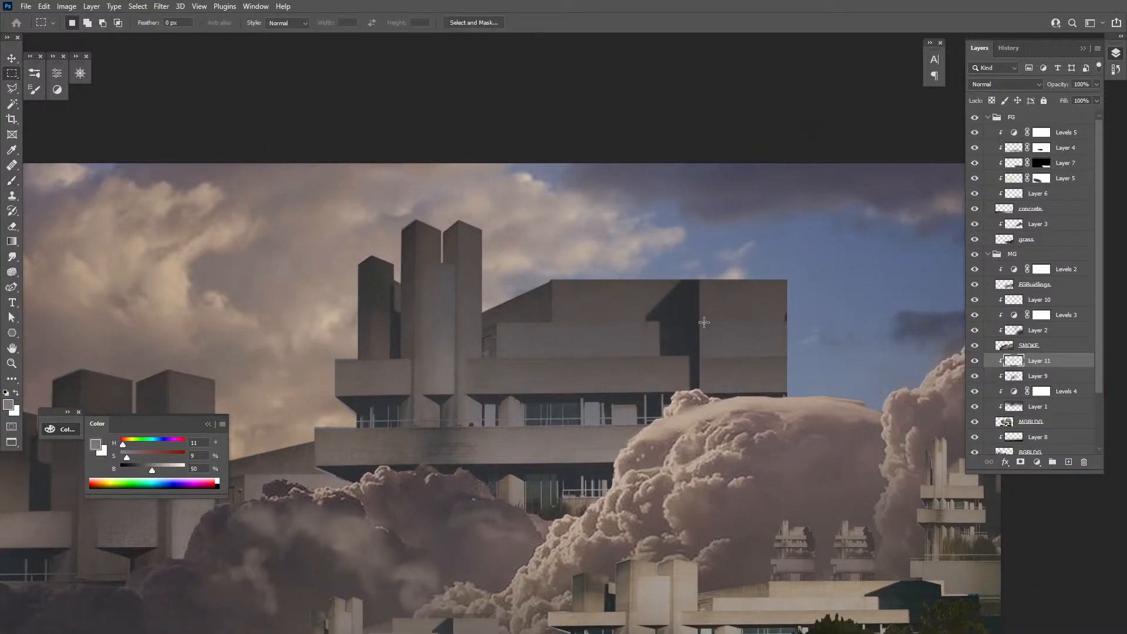
{"action": "key", "text": "b"}
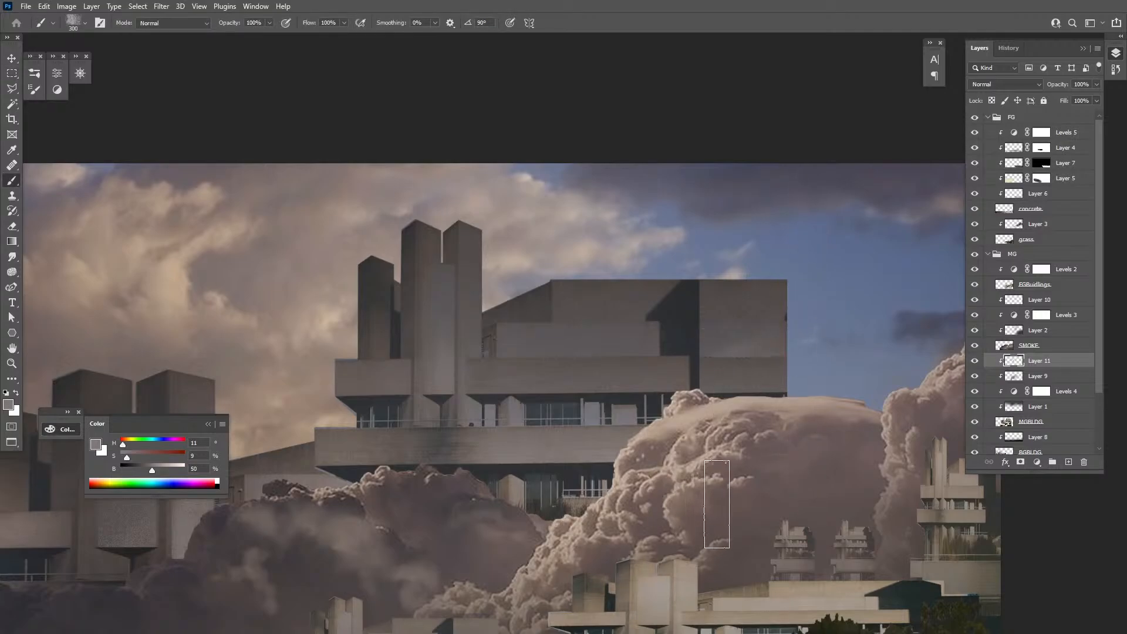
{"action": "key", "text": "m"}
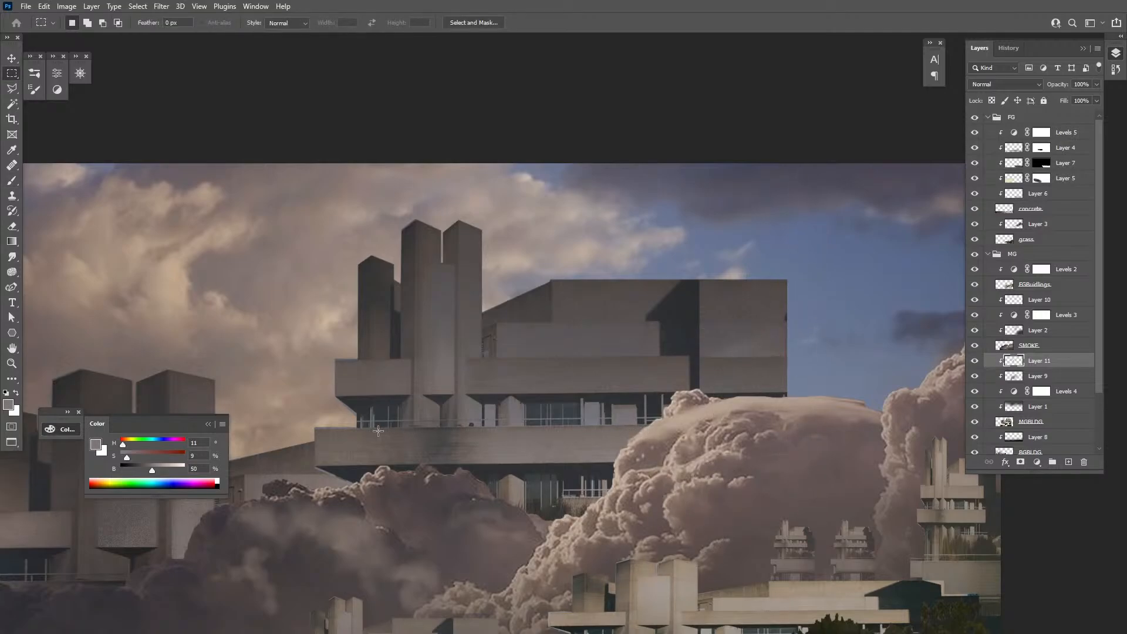
{"action": "mouse_move", "coordinate": [316, 428]}
{"action": "left_mouse_down"}
{"action": "mouse_move", "coordinate": [382, 461]}
{"action": "mouse_move", "coordinate": [497, 465]}
{"action": "mouse_move", "coordinate": [275, 470]}
{"action": "left_mouse_up"}
{"action": "key", "text": "b"}
{"action": "left_click", "coordinate": [445, 446], "text": "alt"}
{"action": "key", "text": "ctrl+z"}
{"action": "mouse_move", "coordinate": [499, 446]}
{"action": "left_mouse_down"}
{"action": "mouse_move", "coordinate": [401, 457]}
{"action": "mouse_move", "coordinate": [33, 564]}
{"action": "left_mouse_up"}
{"action": "left_click_drag", "start_coordinate": [576, 444], "coordinate": [65, 579]}
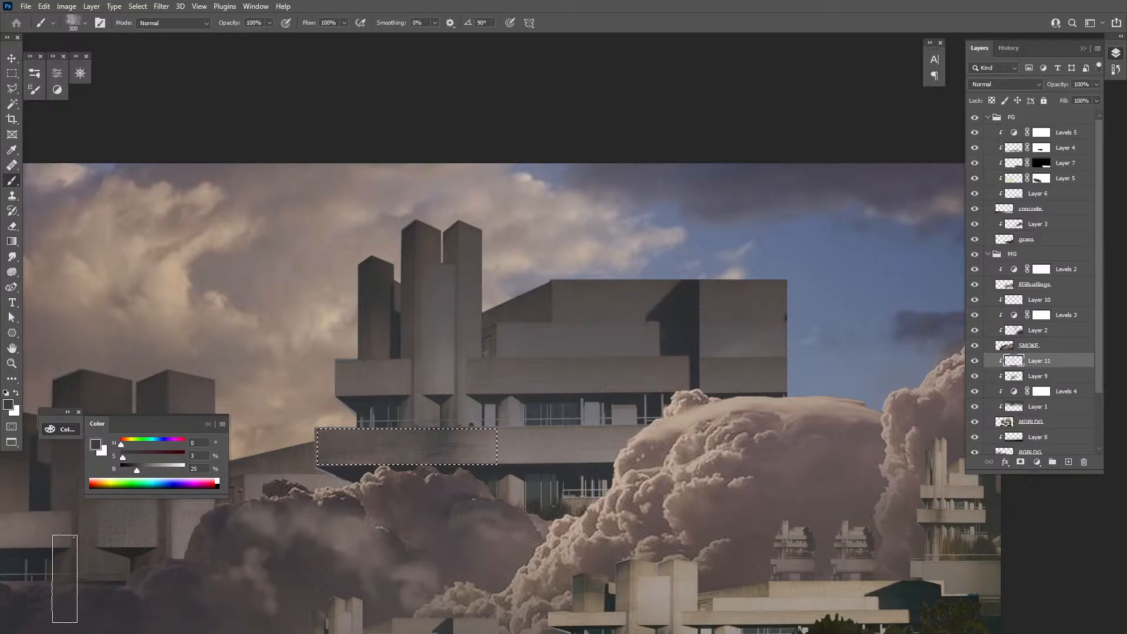
{"action": "left_click_drag", "start_coordinate": [445, 453], "coordinate": [233, 490]}
{"action": "key", "text": "ctrl+d"}
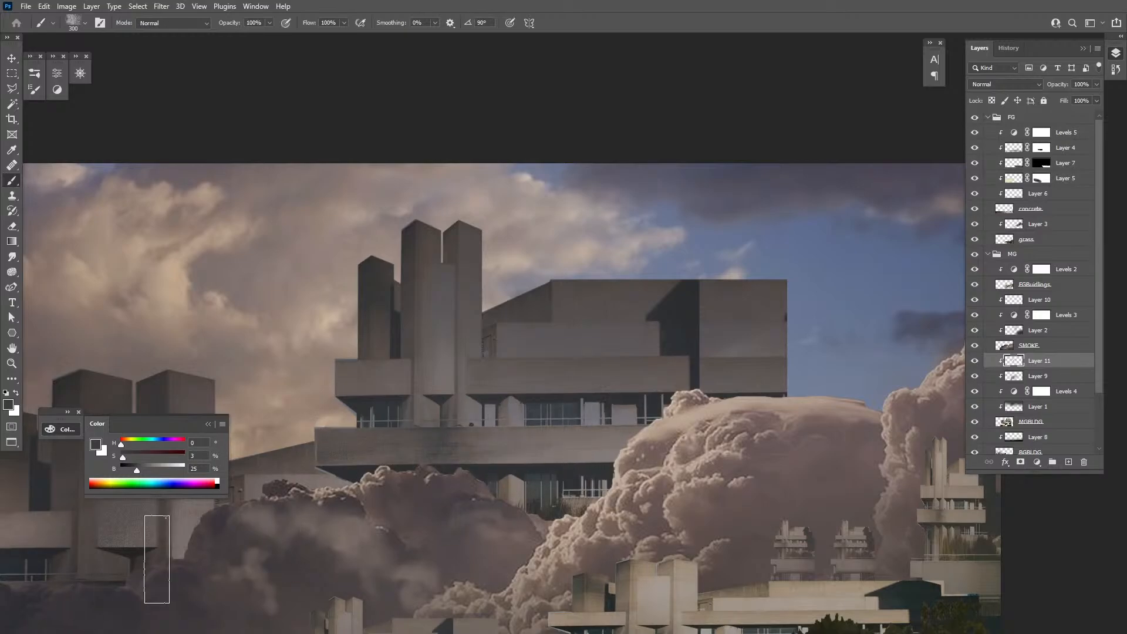
Select the dark stained middle section of the ledge, brush over it with sampled grey (H 12, S 10, B 41), and deselect
{"action": "key", "text": "z"}
{"action": "left_click", "coordinate": [623, 440], "text": "alt"}
{"action": "left_click", "coordinate": [623, 440], "text": "alt"}
{"action": "left_click_drag", "start_coordinate": [659, 465], "coordinate": [730, 448]}
{"action": "left_click", "coordinate": [622, 433]}
{"action": "left_click", "coordinate": [623, 432]}
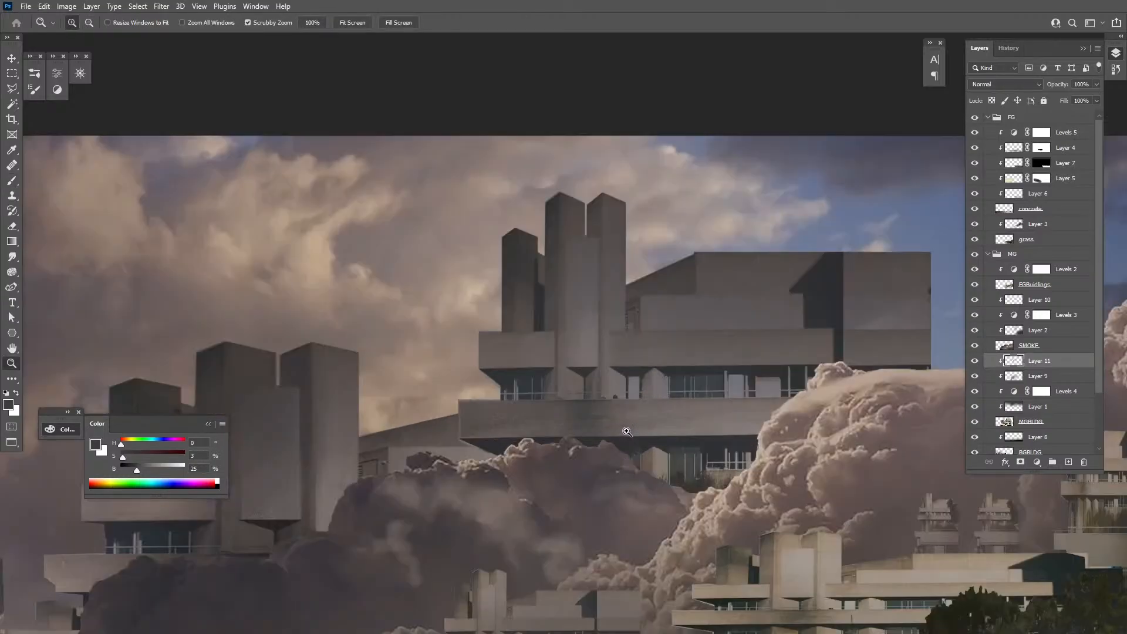
{"action": "key", "text": "m"}
{"action": "left_click_drag", "start_coordinate": [543, 401], "coordinate": [664, 435]}
{"action": "key", "text": "b"}
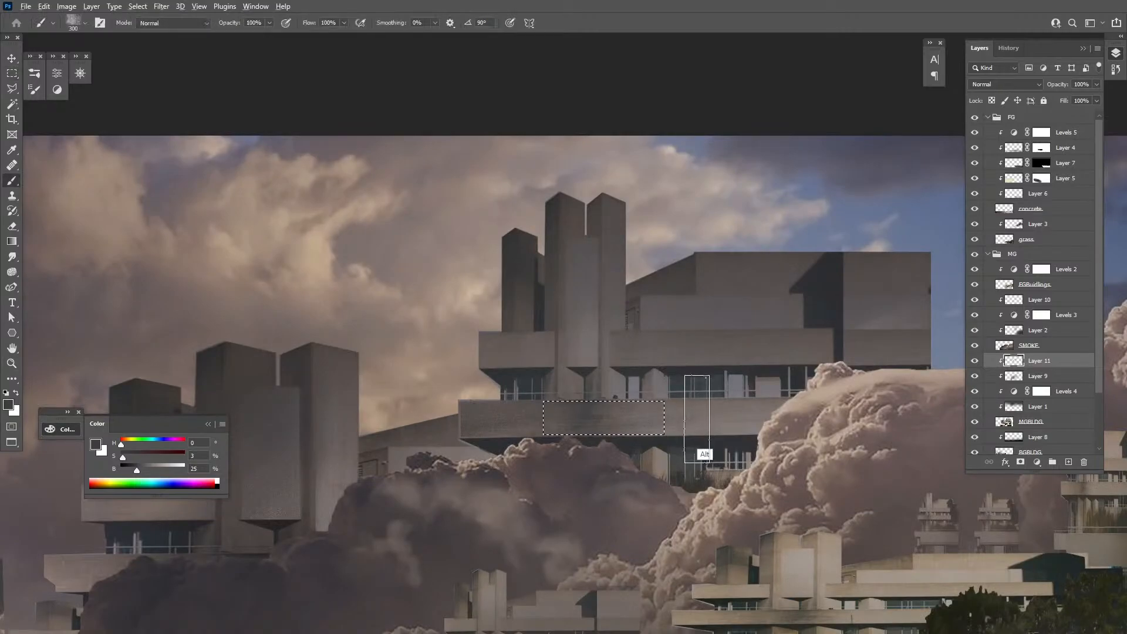
{"action": "left_click", "coordinate": [699, 419], "text": "alt"}
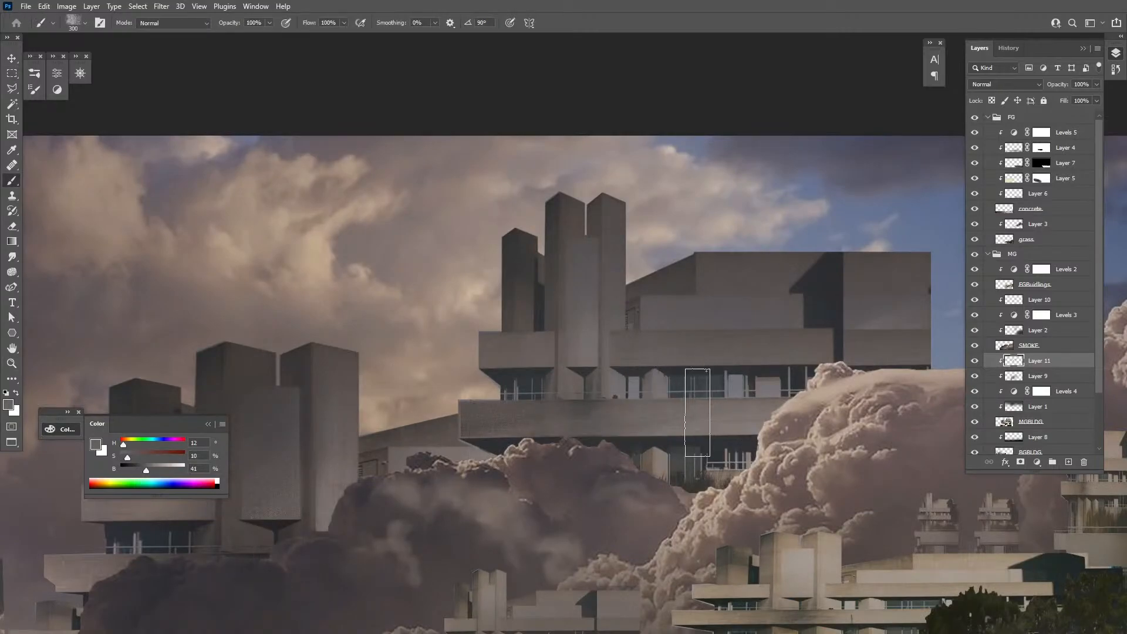
Toggle Layer 11's visibility to compare the whole image with and without the painted concrete texture
{"action": "key", "text": "z"}
{"action": "left_click", "coordinate": [694, 460], "text": "alt"}
{"action": "left_click_drag", "start_coordinate": [781, 524], "coordinate": [716, 465]}
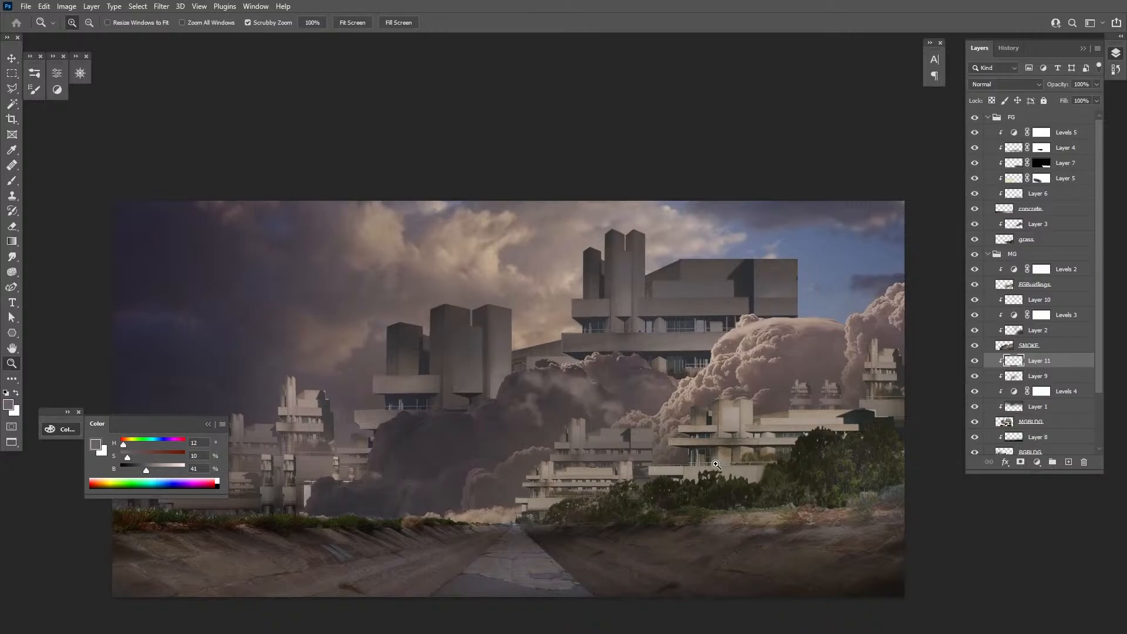
{"action": "left_click", "coordinate": [974, 364]}
{"action": "left_click", "coordinate": [975, 362]}
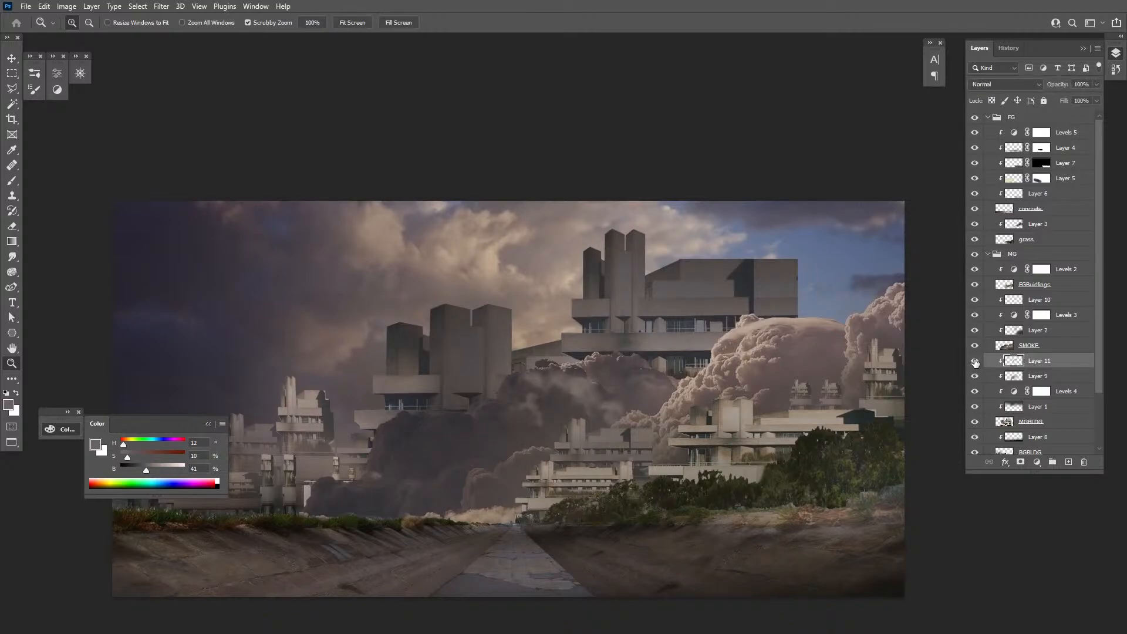
{"action": "left_click", "coordinate": [975, 363]}
{"action": "left_click", "coordinate": [975, 362]}
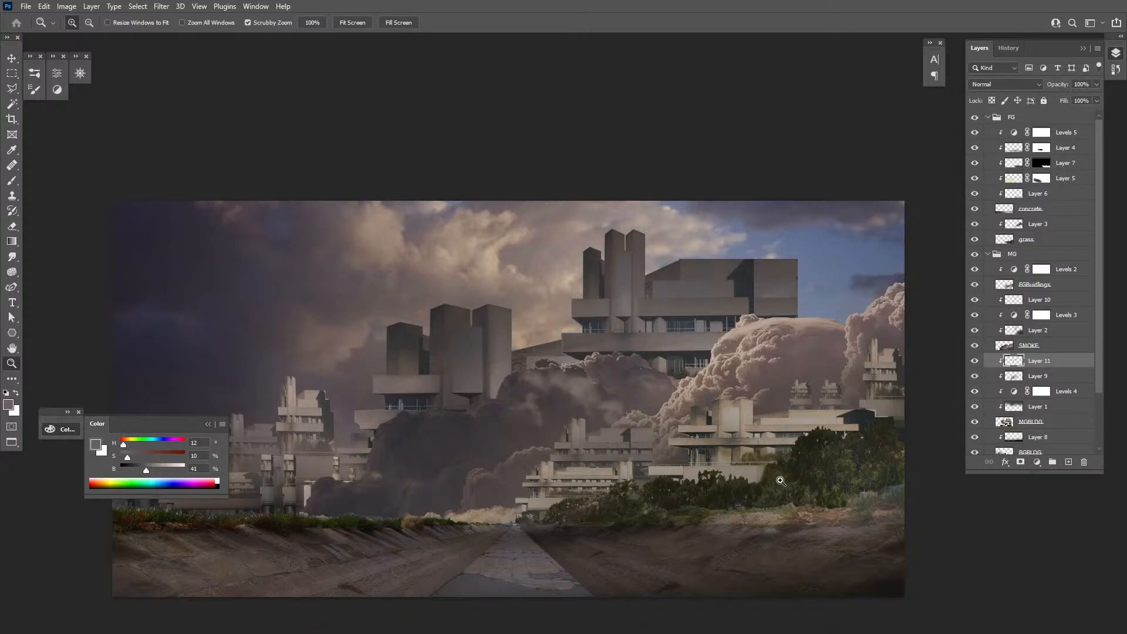
Select the rightmost tower's right face minus its slanted lower corner, brush it with sampled grey (H 7, S 8, B 44), and deselect
{"action": "left_click", "coordinate": [726, 285]}
{"action": "key", "text": "m"}
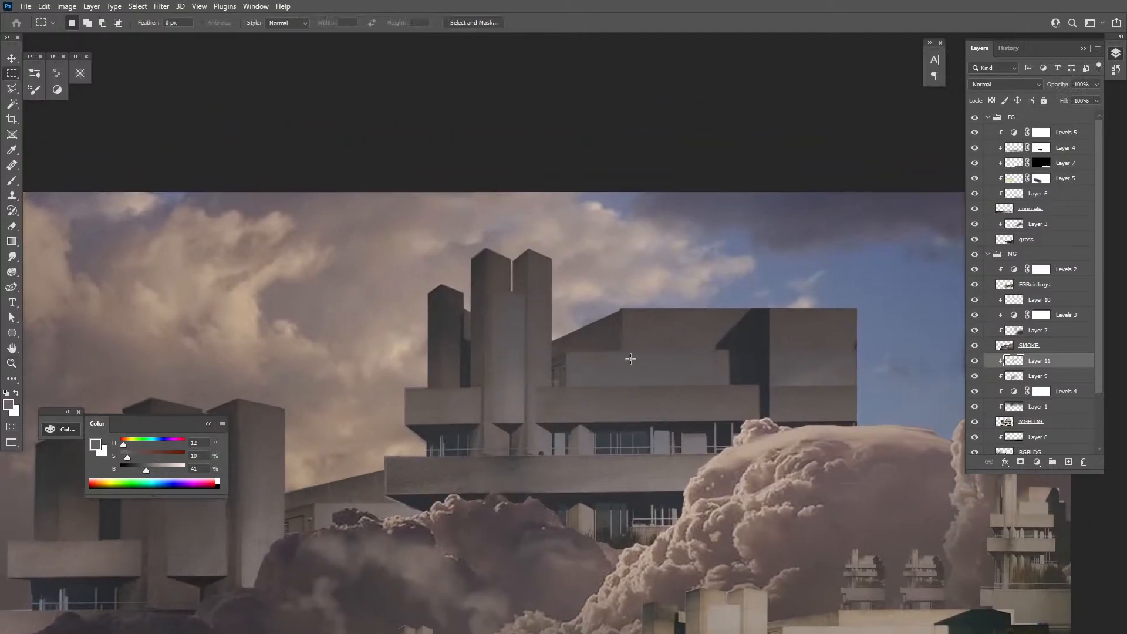
{"action": "left_click_drag", "start_coordinate": [530, 247], "coordinate": [552, 387]}
{"action": "key", "text": "l"}
{"action": "left_click", "coordinate": [559, 360], "text": "alt"}
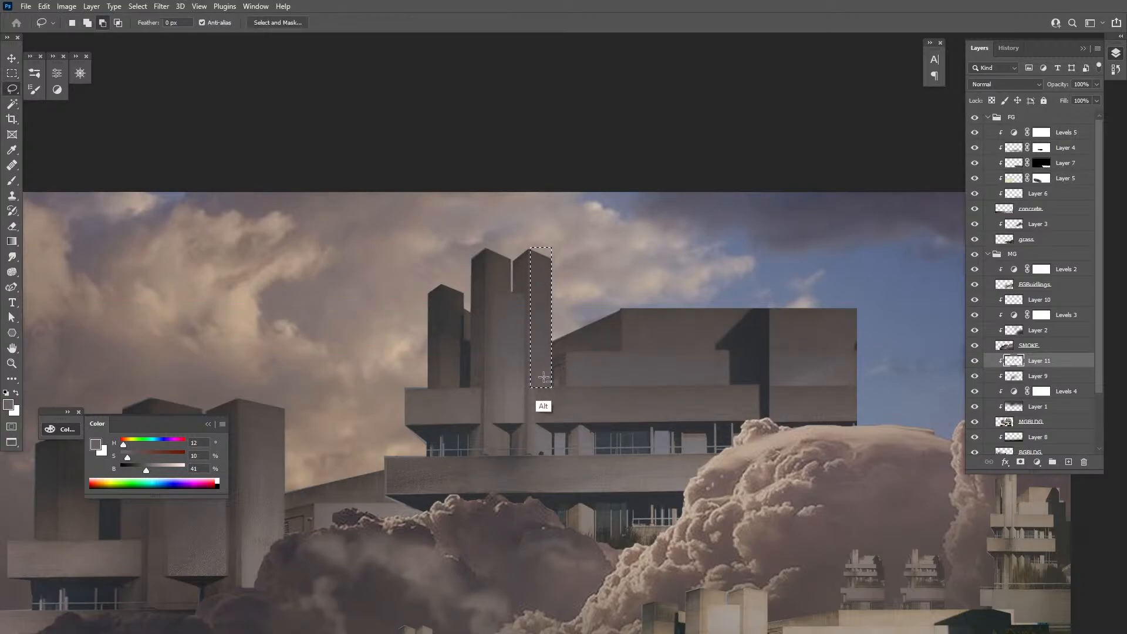
{"action": "left_click", "coordinate": [520, 399], "text": "alt"}
{"action": "left_click", "coordinate": [579, 381], "text": "alt"}
{"action": "key", "text": "b"}
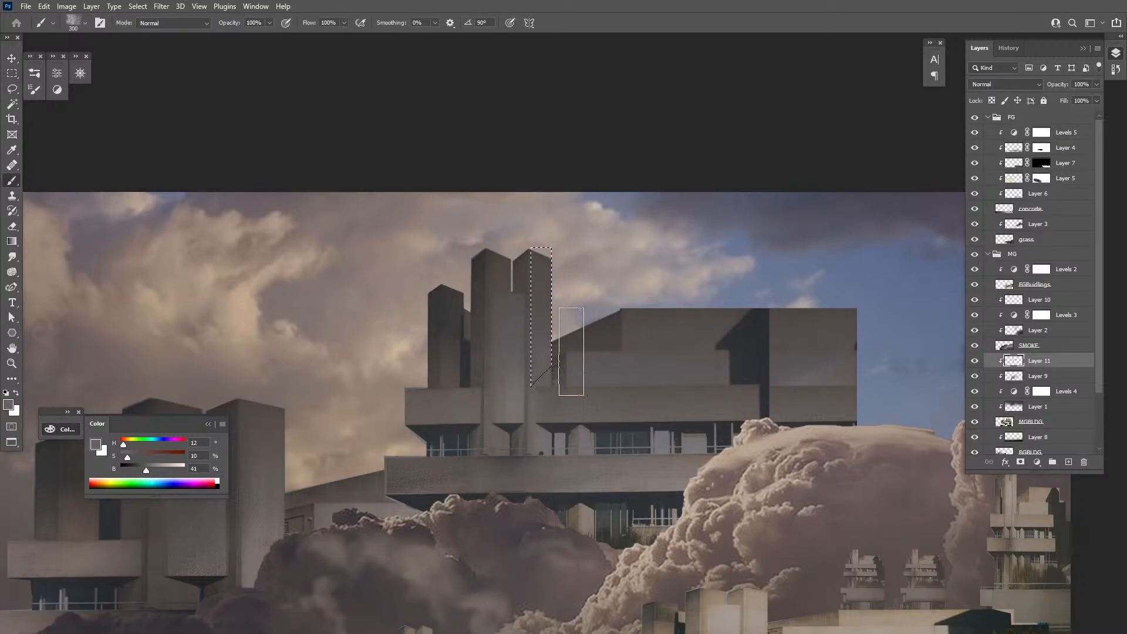
{"action": "left_click", "coordinate": [513, 418], "text": "alt"}
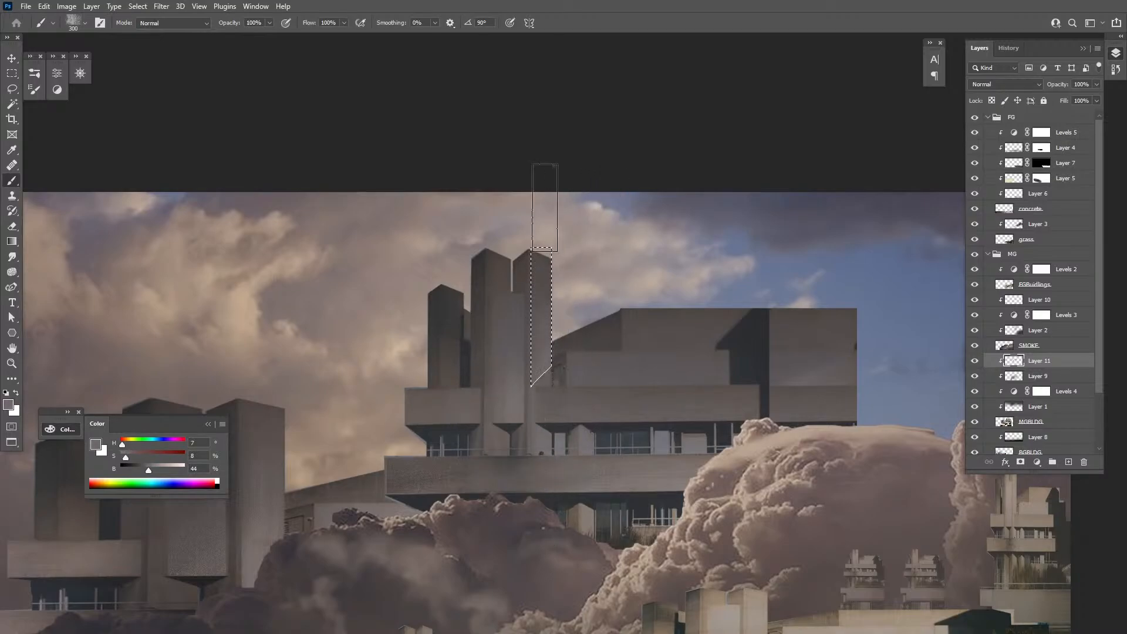
{"action": "key", "text": "ctrl+d"}
{"action": "key", "text": "ctrl+f"}
{"action": "key", "text": "z"}
{"action": "left_click", "coordinate": [708, 427], "text": "alt"}
{"action": "left_click", "coordinate": [665, 117]}
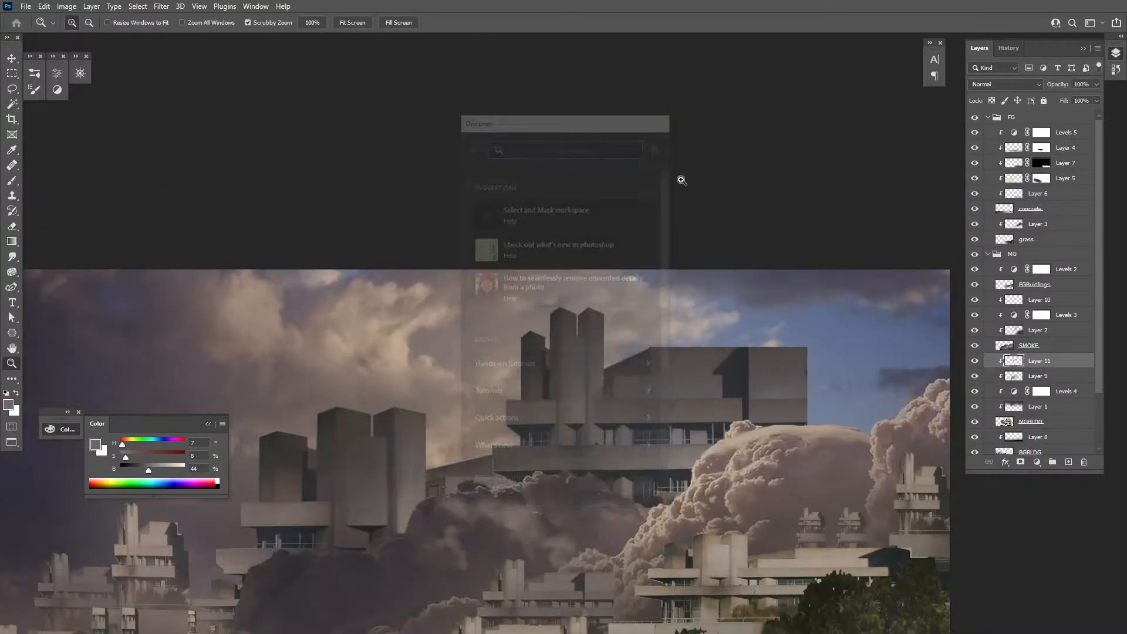
{"action": "left_click_drag", "start_coordinate": [753, 531], "coordinate": [738, 470]}
{"action": "left_click", "coordinate": [696, 424], "text": "alt"}
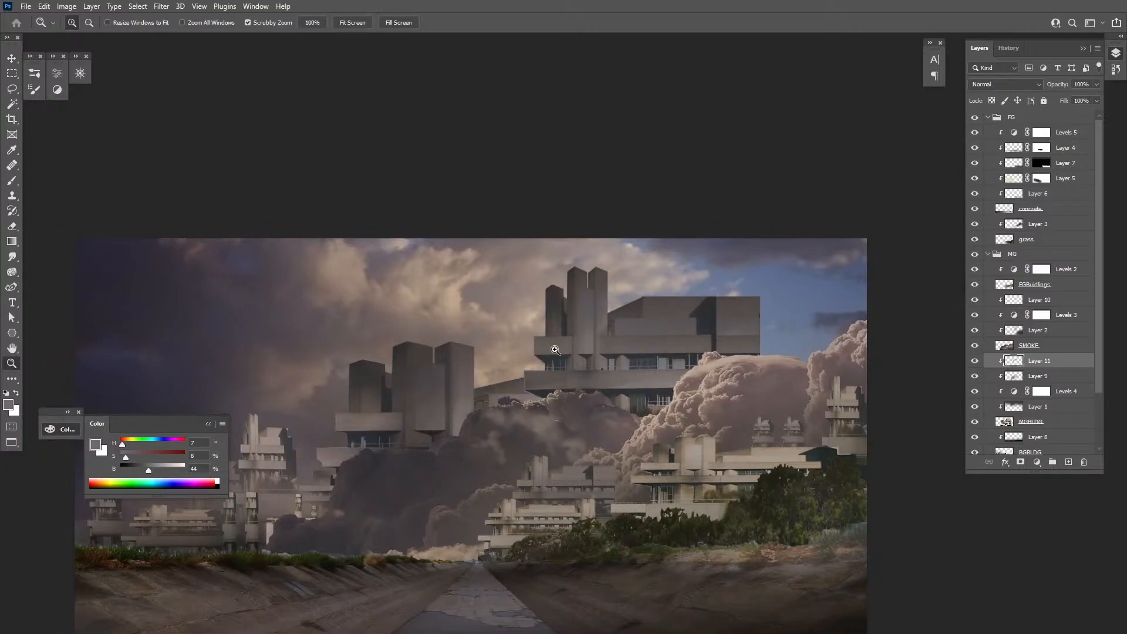
Sample a dark brownish grey (H 16, S 13, B 34) near the large building as the brush colour and review the whole image
{"action": "left_click", "coordinate": [555, 350]}
{"action": "key", "text": "b"}
{"action": "left_click", "coordinate": [531, 411], "text": "alt"}
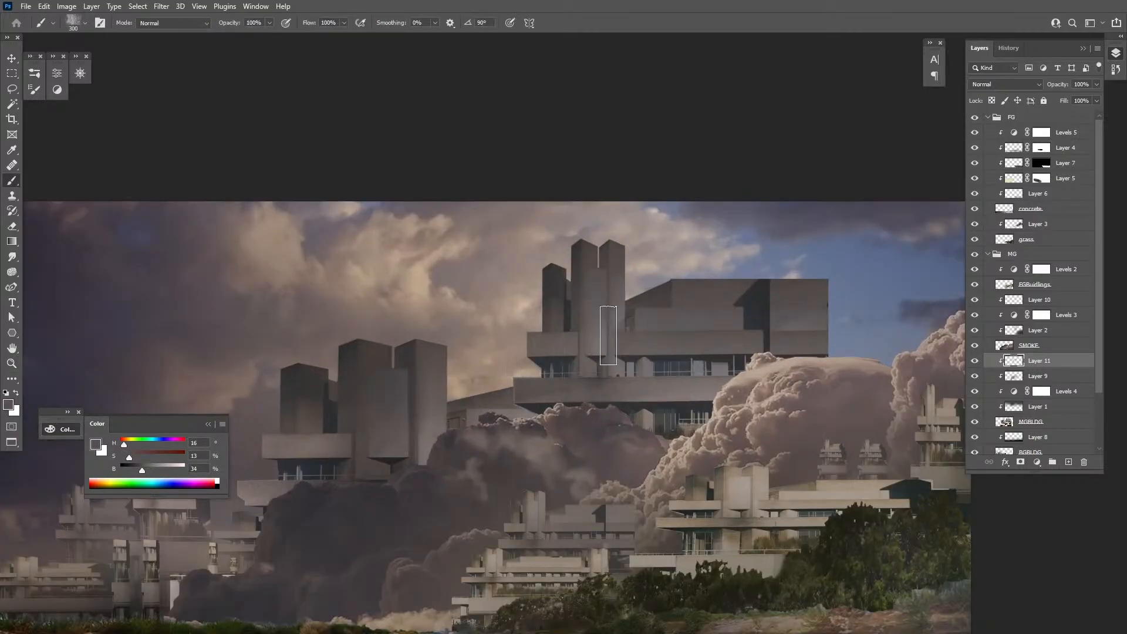
{"action": "key", "text": "z"}
{"action": "left_click", "coordinate": [663, 477], "text": "alt"}
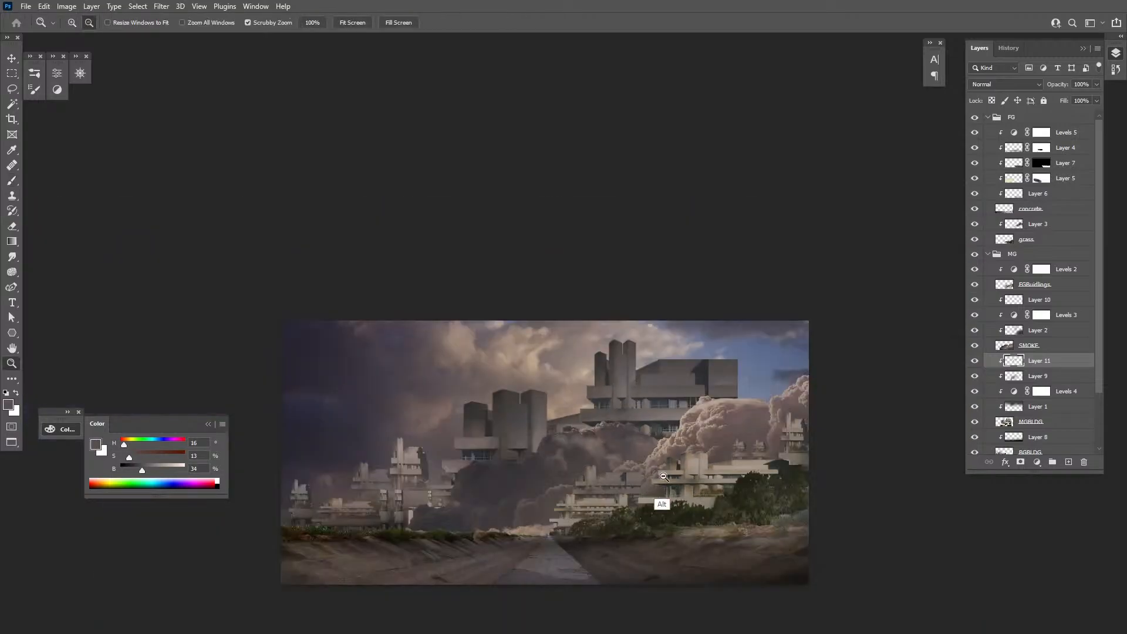
{"action": "left_click_drag", "start_coordinate": [659, 546], "coordinate": [673, 503]}
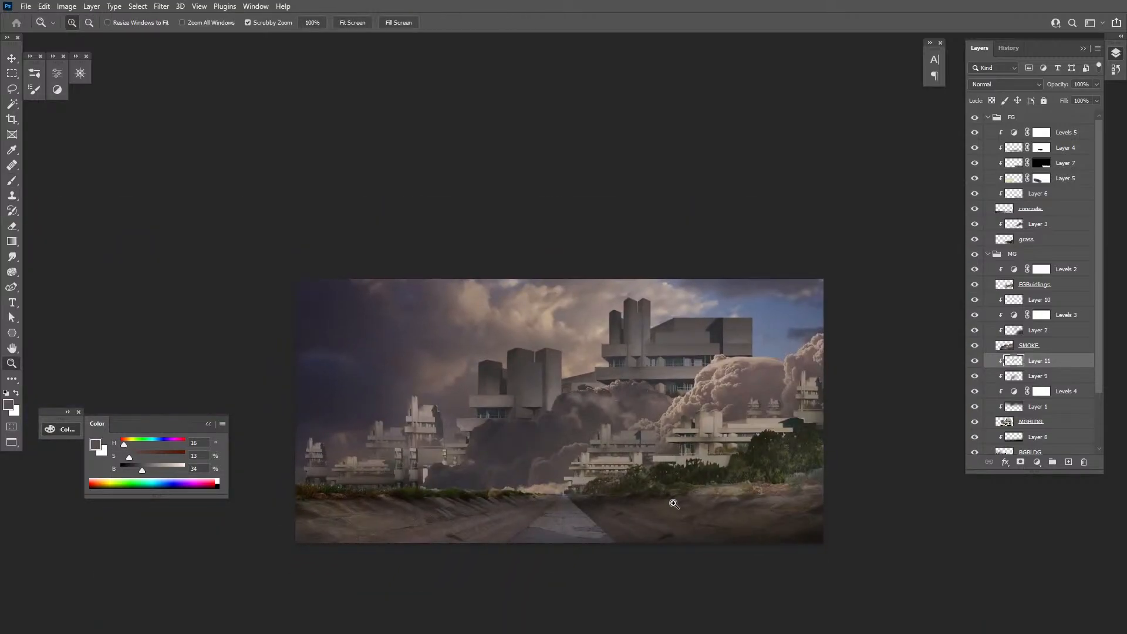
{"action": "left_click_drag", "start_coordinate": [732, 425], "coordinate": [704, 374]}
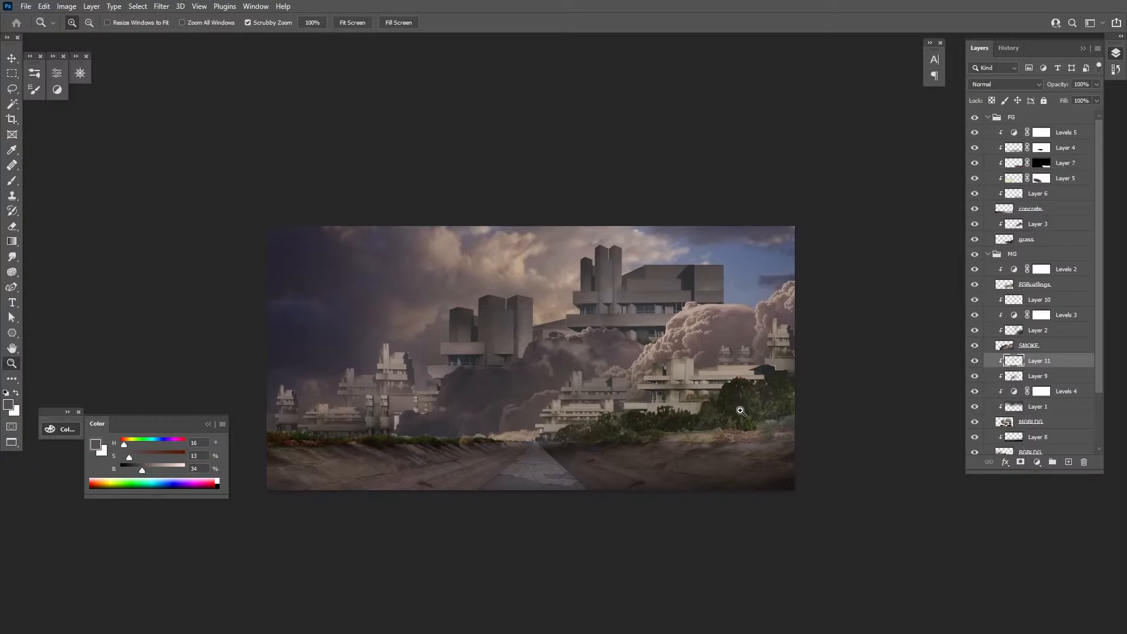
{"action": "scroll", "coordinate": [1095, 430], "scroll_direction": "down", "scroll_amount": 3}
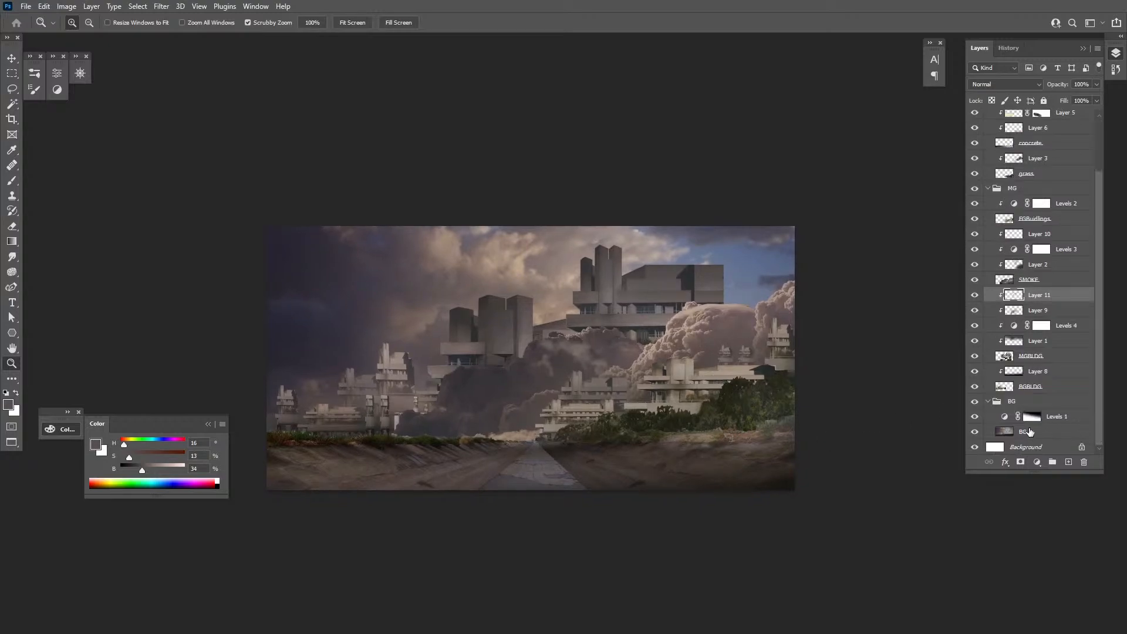
{"action": "left_click", "coordinate": [1058, 418]}
{"action": "left_click", "coordinate": [1036, 464]}
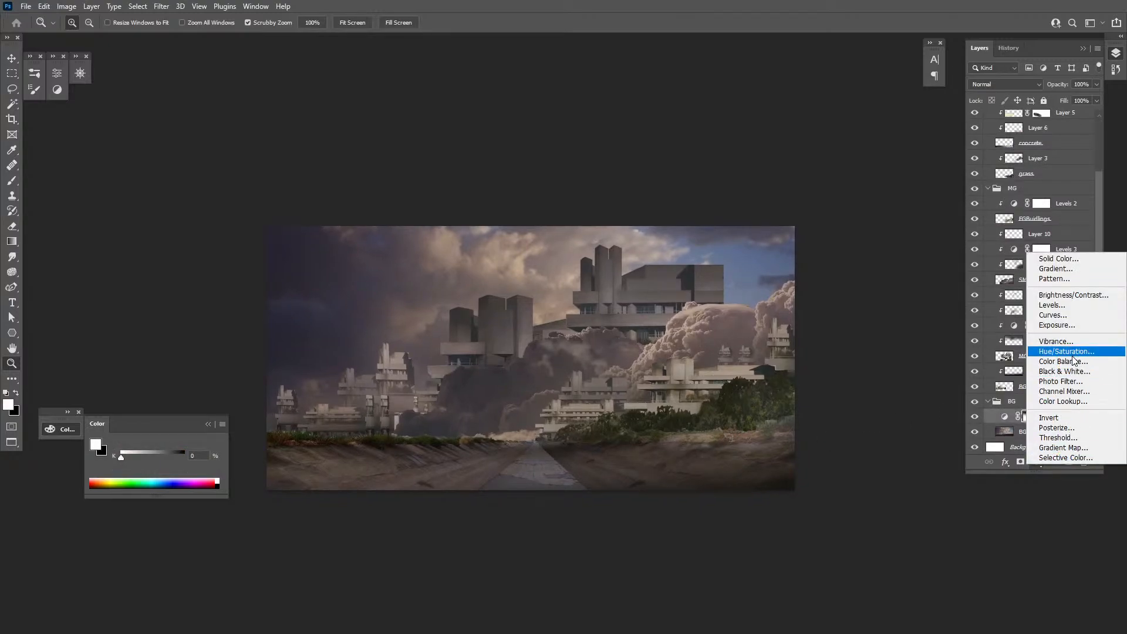
{"action": "left_click", "coordinate": [1074, 357]}
{"action": "key", "text": "ctrl+z"}
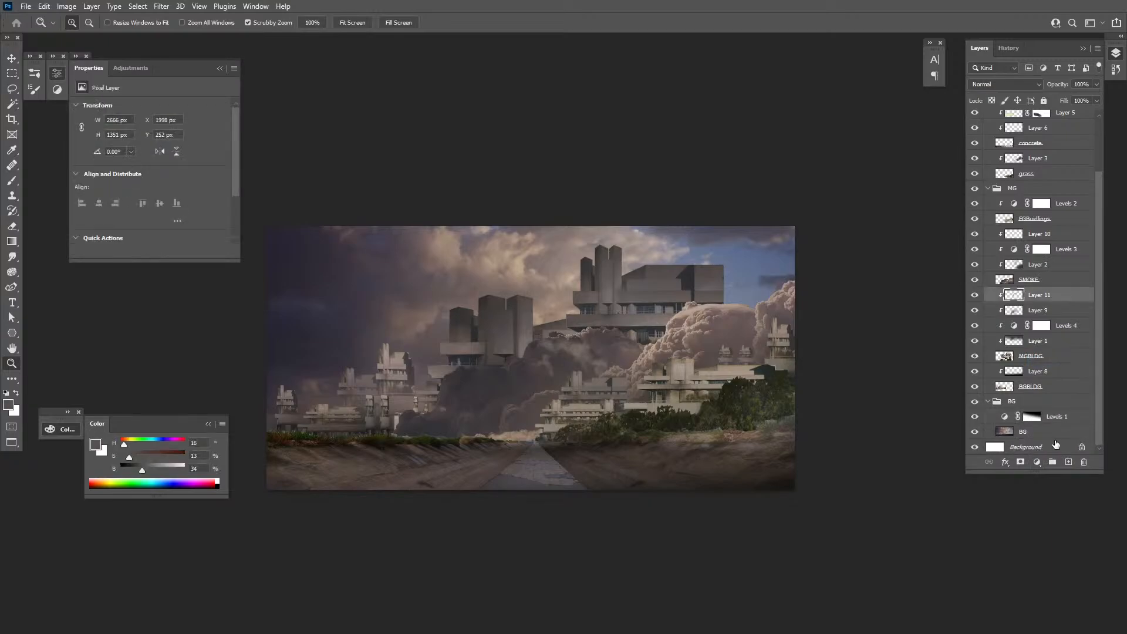
Add a Hue/Saturation adjustment layer directly above Levels 1 in the BG group
{"action": "left_click", "coordinate": [1040, 422]}
{"action": "left_click", "coordinate": [1036, 463]}
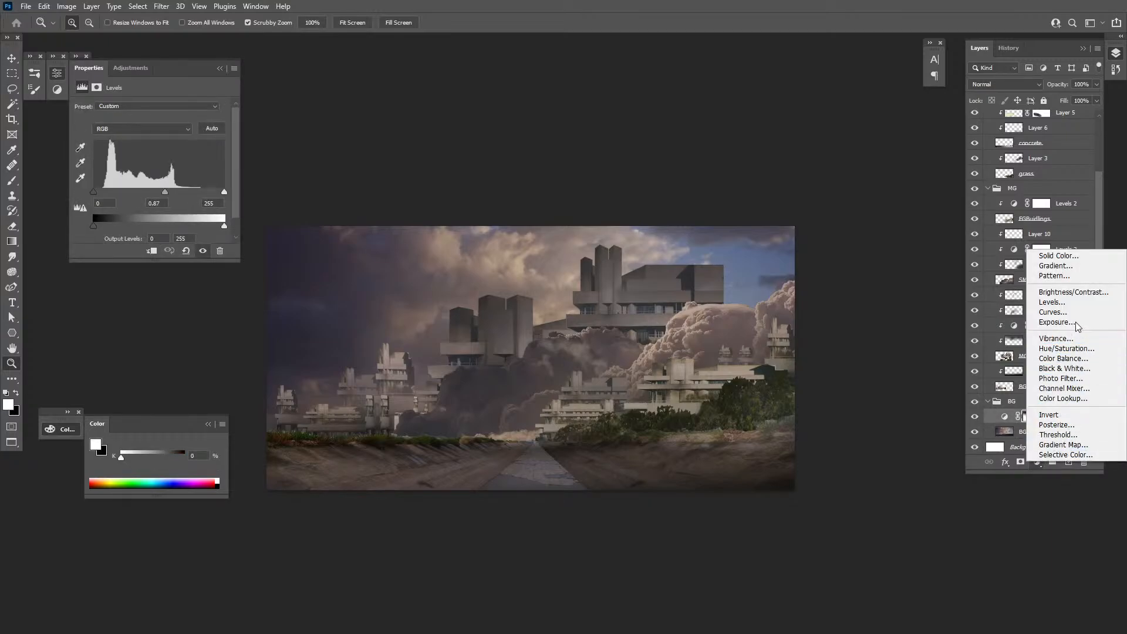
{"action": "left_click", "coordinate": [1074, 350]}
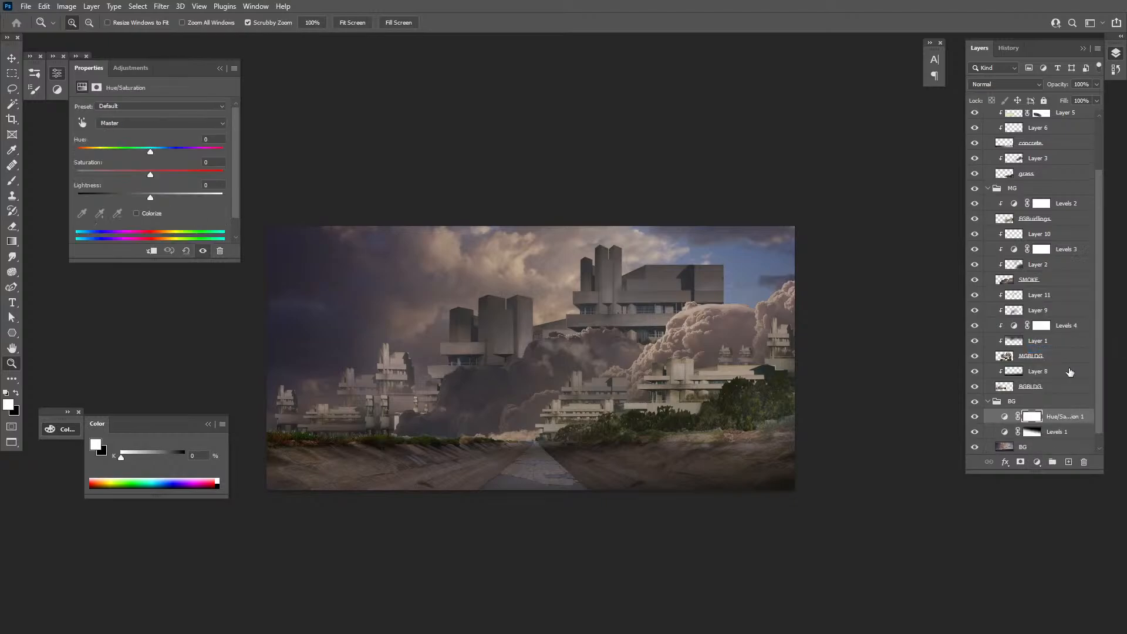
{"action": "key", "text": "ctrl+plus"}
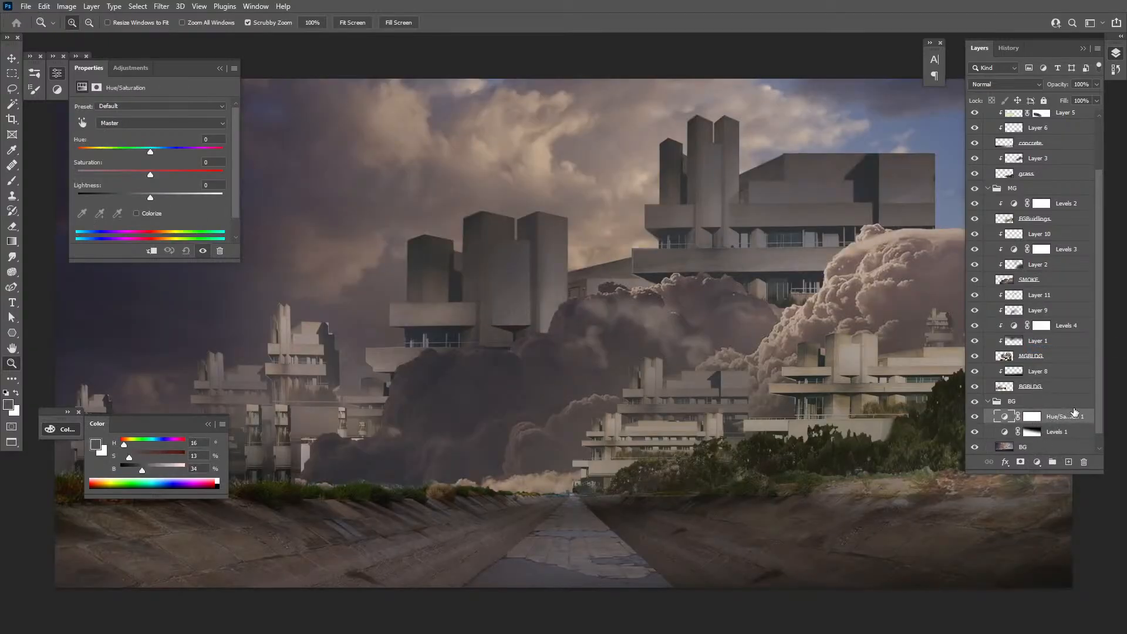
{"action": "left_click", "coordinate": [766, 452], "text": "alt"}
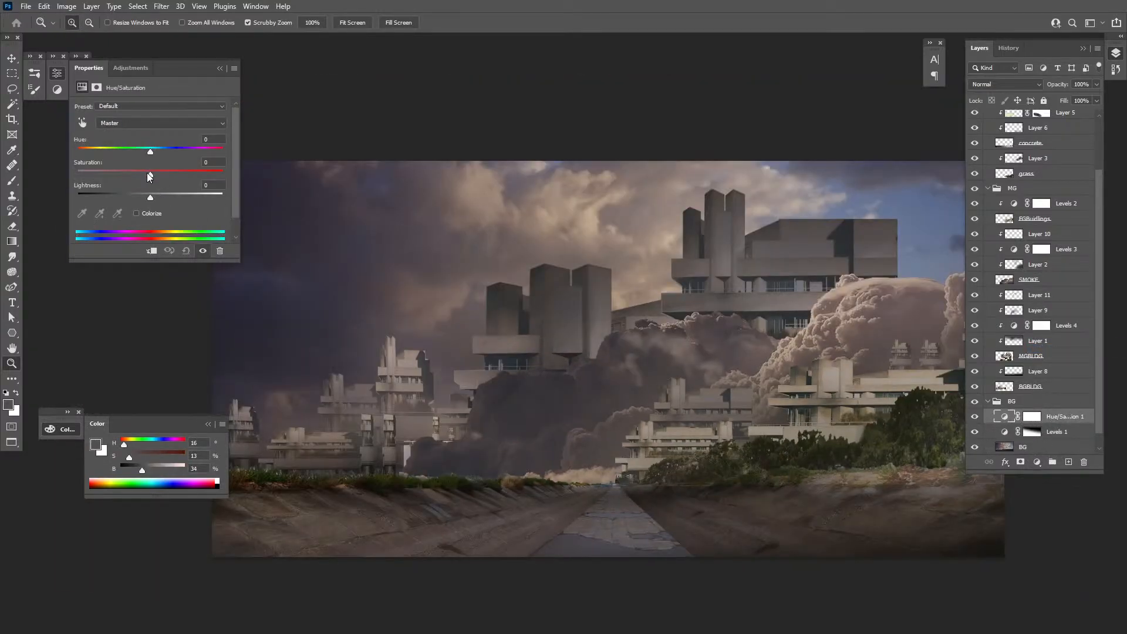
Lower the new Hue/Saturation adjustment's saturation to -26, comparing the sky with and without it
{"action": "left_click_drag", "start_coordinate": [149, 177], "coordinate": [137, 179]}
{"action": "left_click", "coordinate": [974, 417]}
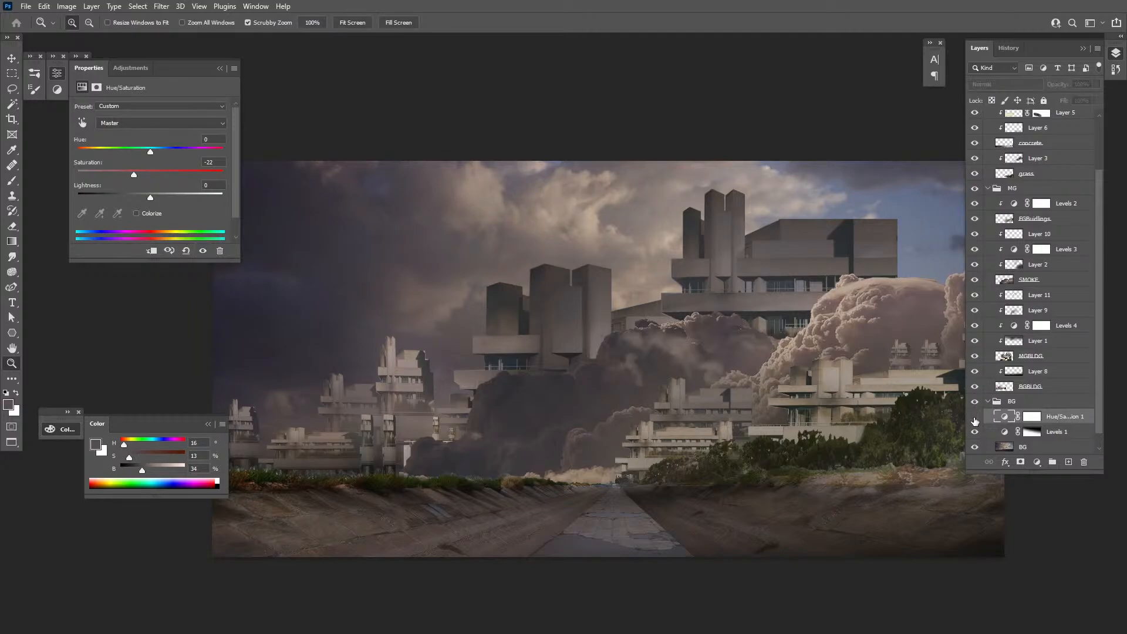
{"action": "left_click", "coordinate": [975, 417]}
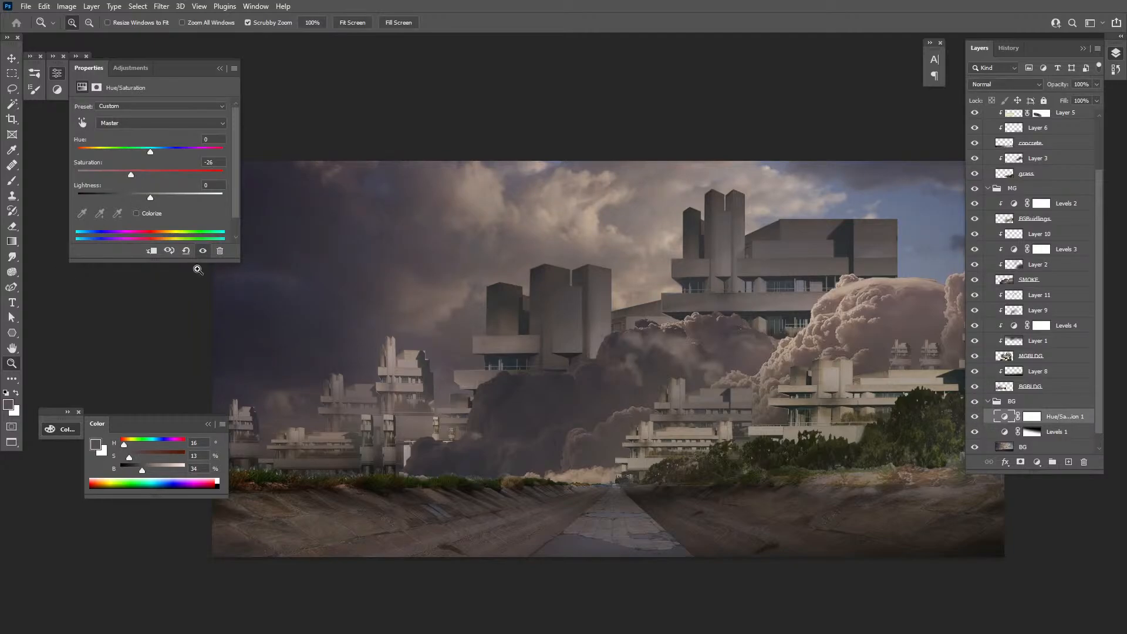
{"action": "left_click", "coordinate": [974, 417]}
{"action": "left_click", "coordinate": [975, 417]}
Examine the dark clouds in the sky's upper-left area with the Hue/Saturation adjustment hidden and shown
{"action": "left_click", "coordinate": [328, 276]}
{"action": "left_click", "coordinate": [332, 281]}
{"action": "left_click", "coordinate": [331, 281]}
{"action": "left_click_drag", "start_coordinate": [345, 285], "coordinate": [711, 391]}
{"action": "left_click", "coordinate": [974, 418]}
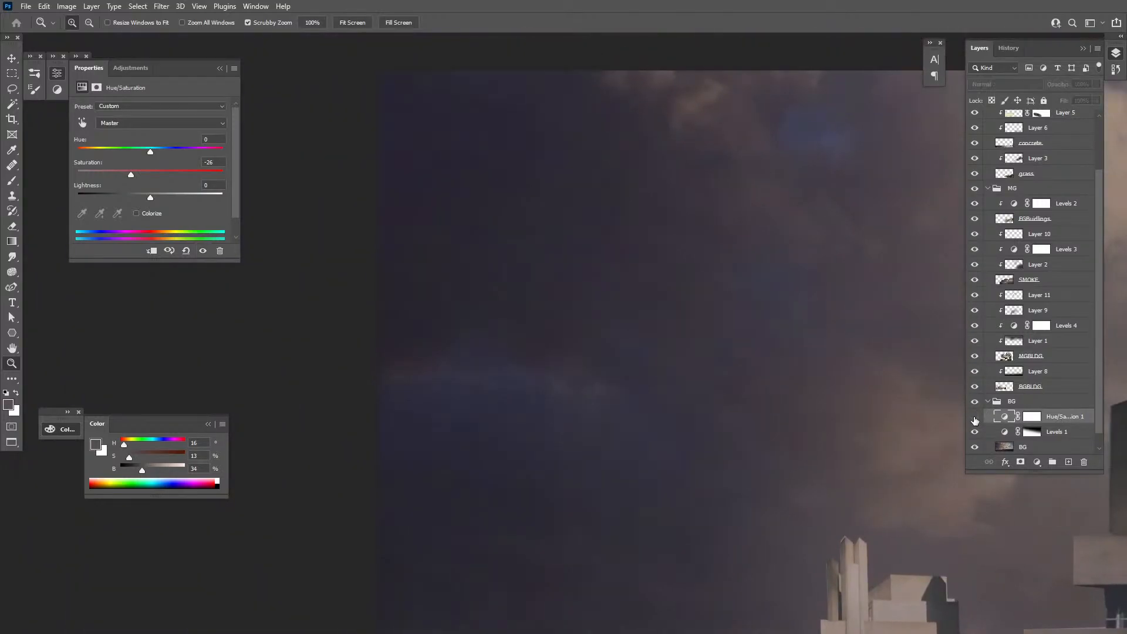
{"action": "left_click", "coordinate": [974, 417]}
{"action": "left_click", "coordinate": [974, 418]}
{"action": "left_click", "coordinate": [975, 418]}
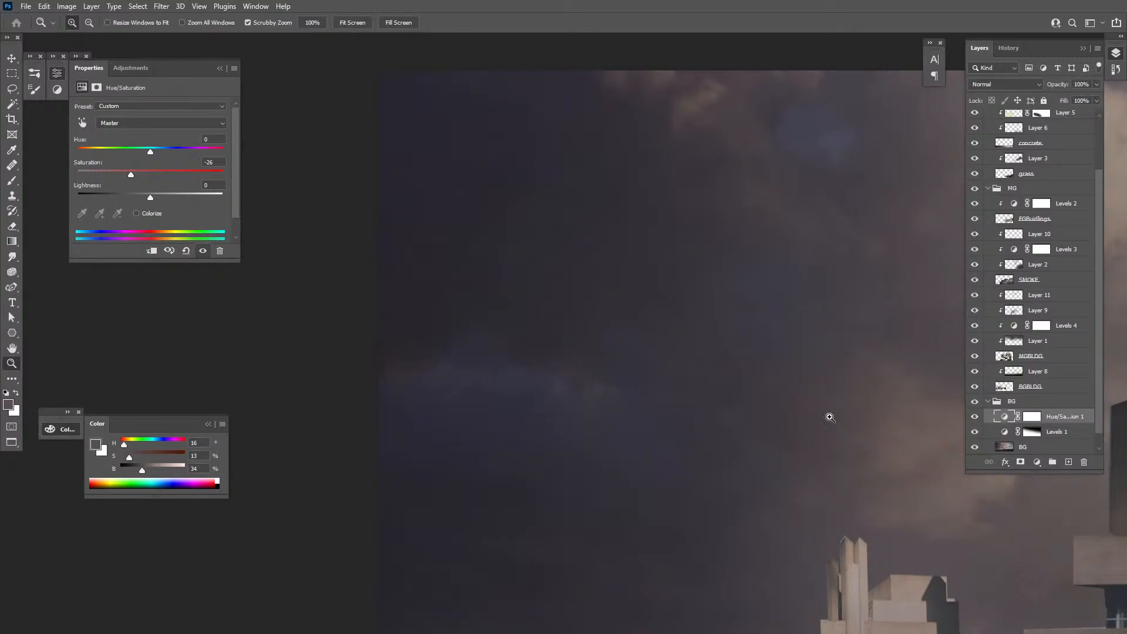
{"action": "left_click", "coordinate": [706, 420], "text": "alt"}
{"action": "left_click", "coordinate": [706, 421], "text": "alt"}
{"action": "left_click", "coordinate": [705, 420], "text": "alt"}
{"action": "left_click", "coordinate": [706, 421], "text": "alt"}
{"action": "left_click_drag", "start_coordinate": [832, 512], "coordinate": [533, 434]}
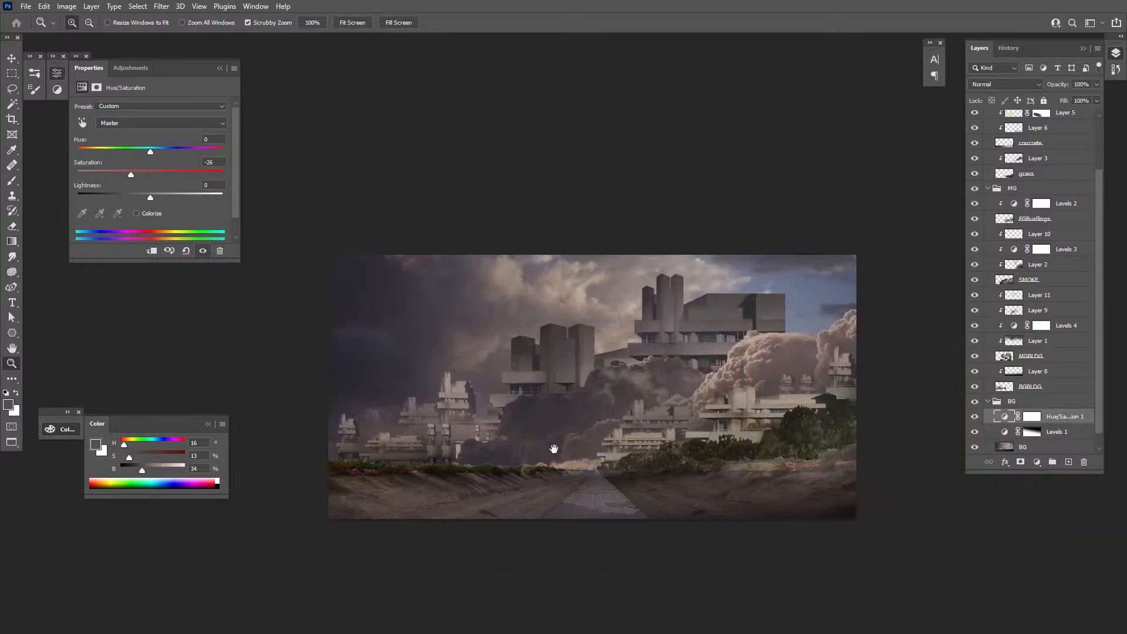
Compare the originally opened image with the latest history state several times to judge the overall change
{"action": "left_click", "coordinate": [1114, 70]}
{"action": "left_click", "coordinate": [1103, 82]}
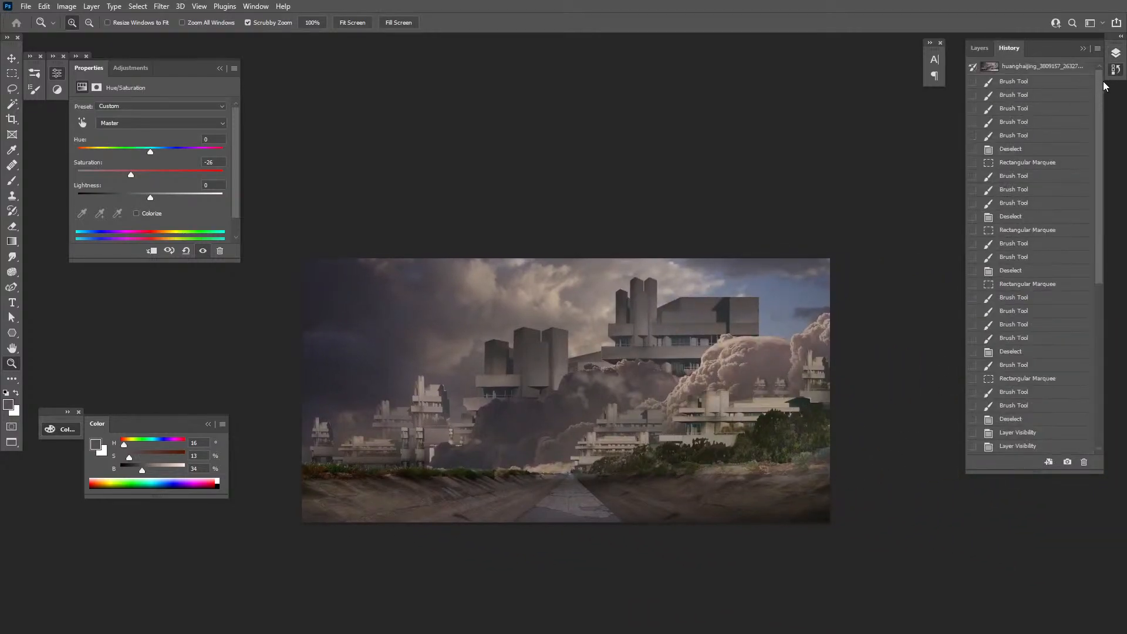
{"action": "left_click", "coordinate": [1056, 69]}
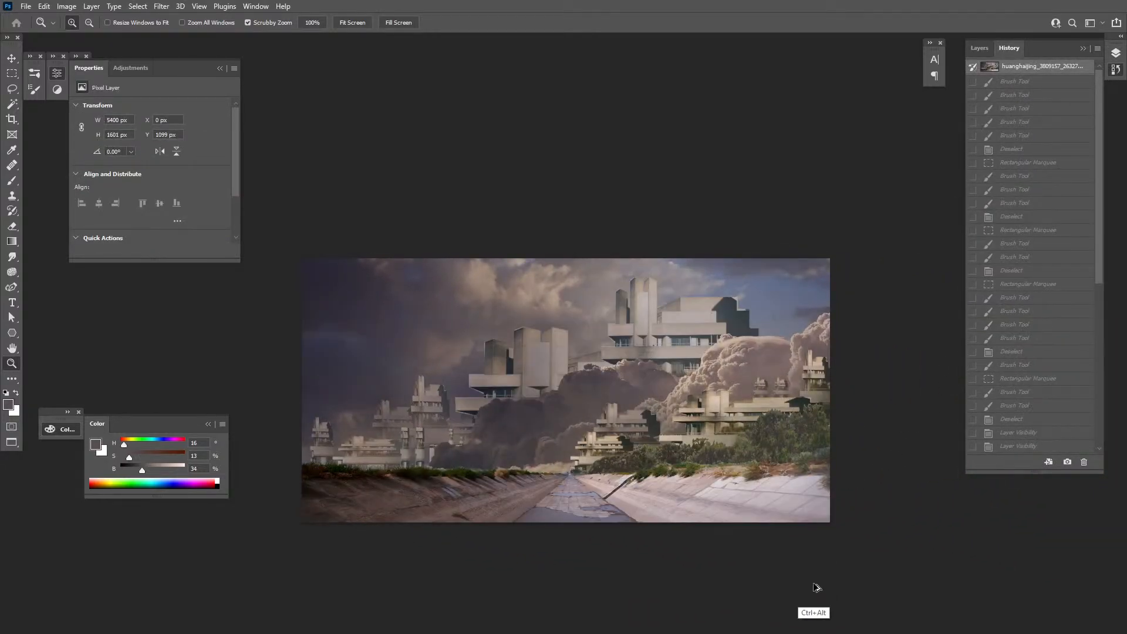
{"action": "key", "text": "ctrl+alt+z"}
{"action": "key", "text": "ctrl+alt+z"}
{"action": "key", "text": "ctrl+alt+z"}
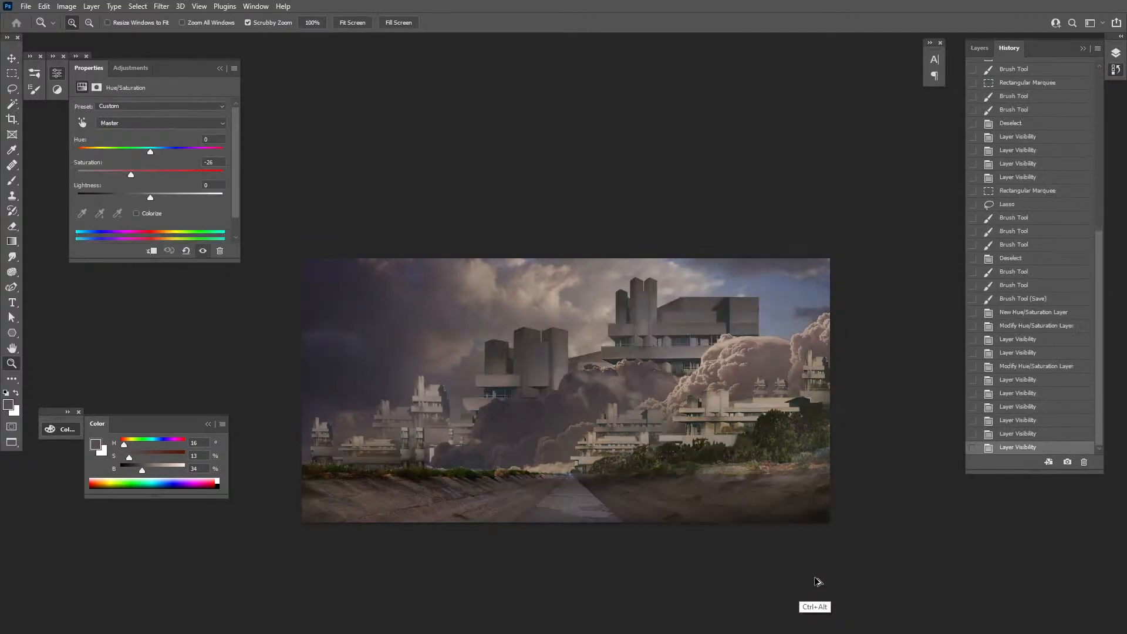
{"action": "key", "text": "ctrl+alt+z"}
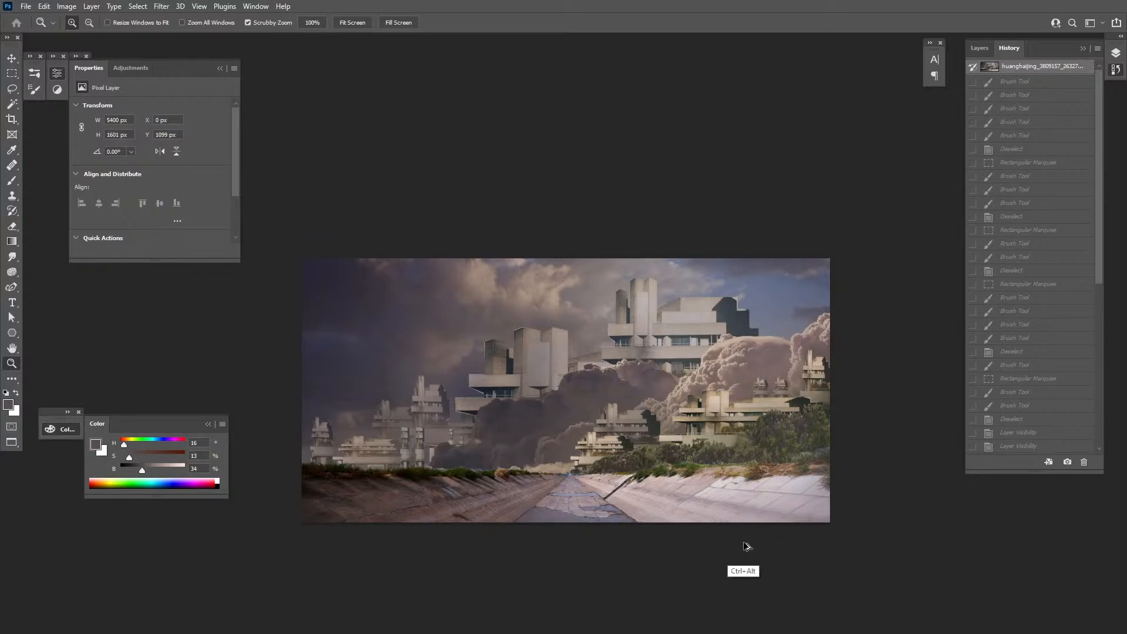
{"action": "key", "text": "ctrl+alt+z"}
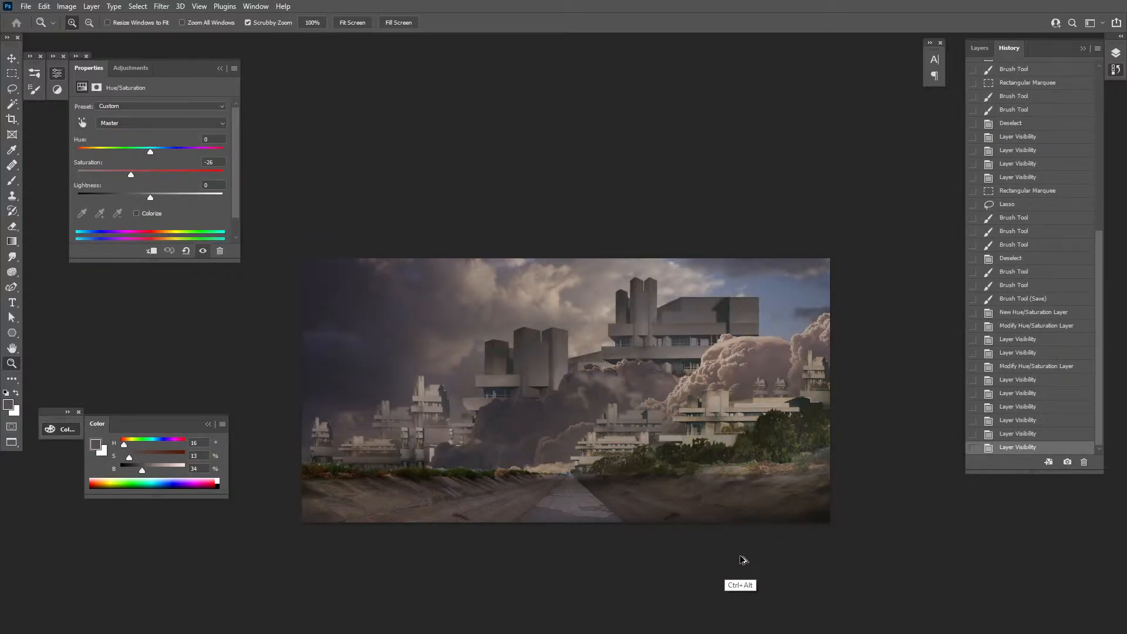
{"action": "key", "text": "ctrl+alt+z"}
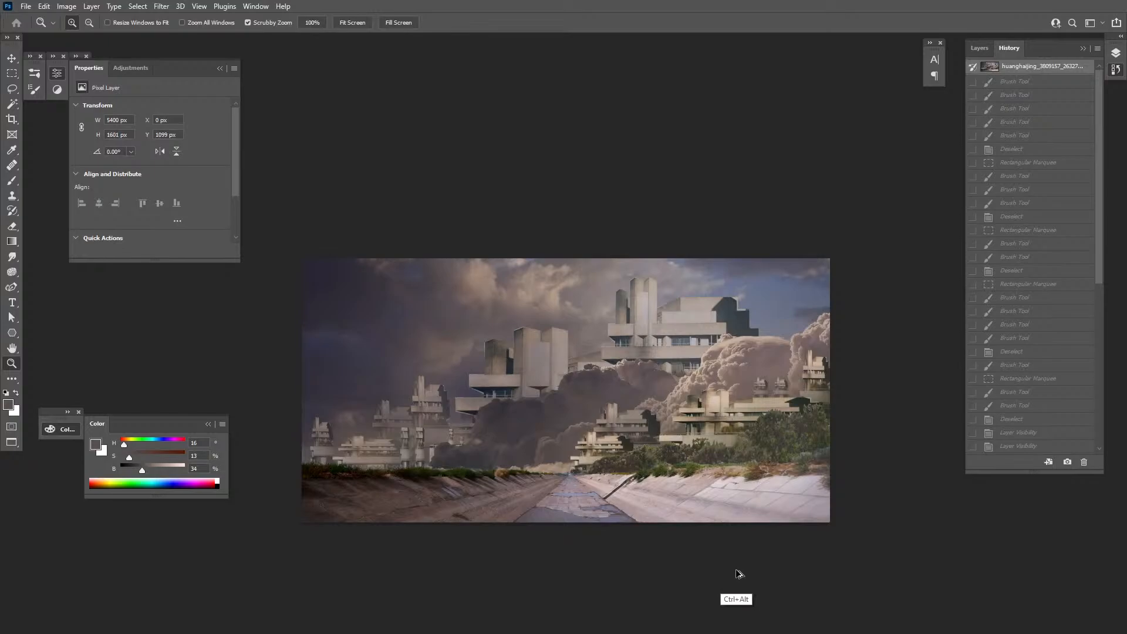
{"action": "key", "text": "ctrl+alt+z"}
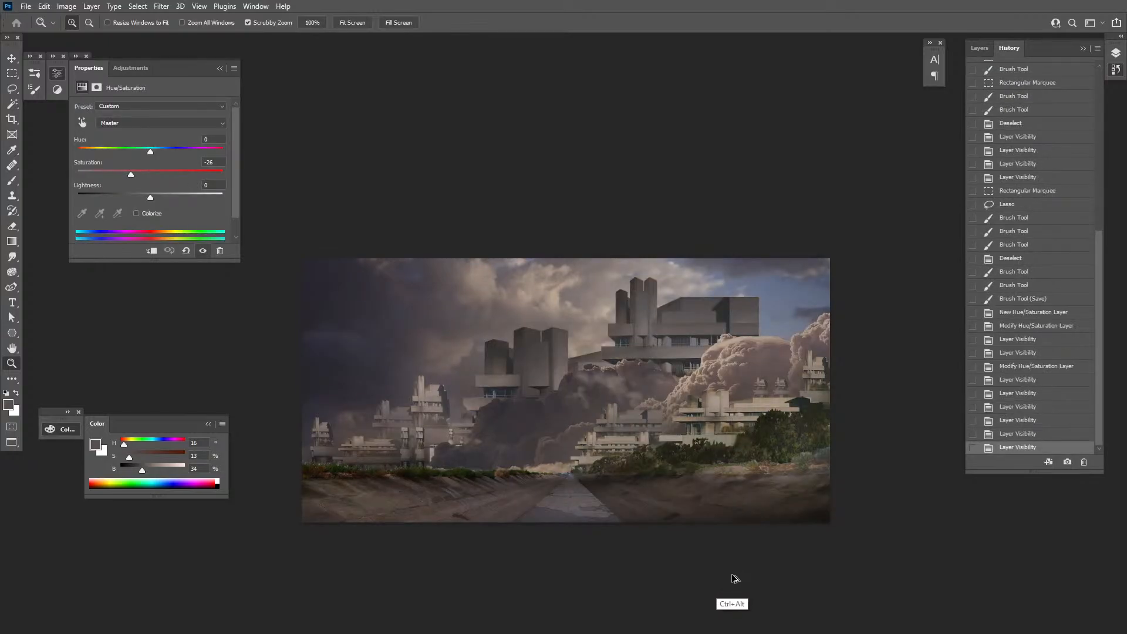
{"action": "key", "text": "ctrl+alt+z"}
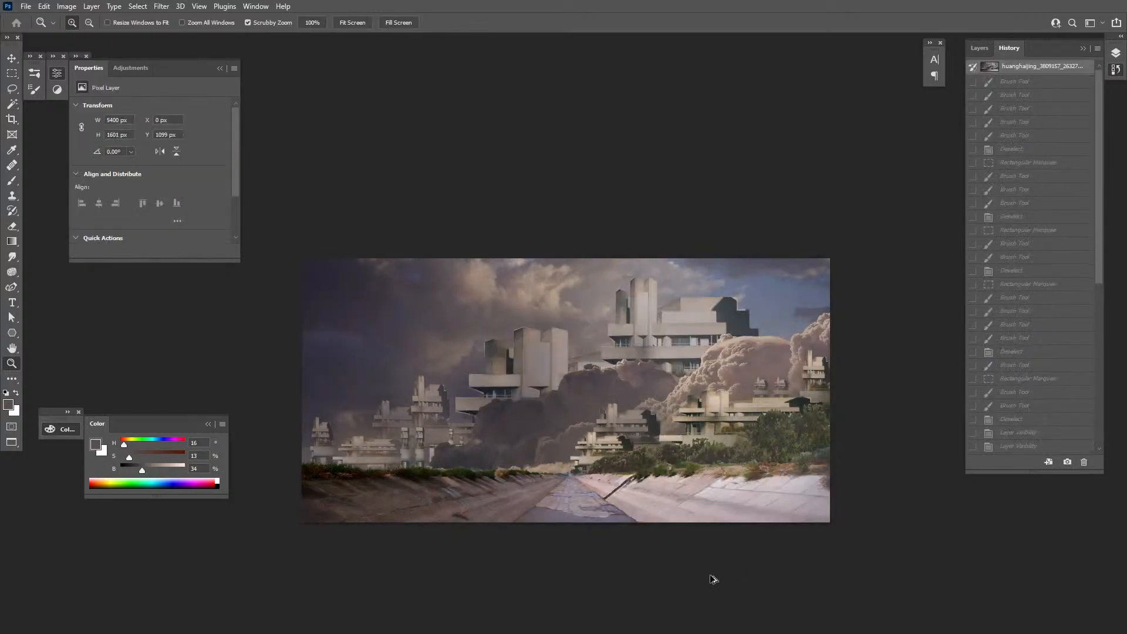
{"action": "key", "text": "ctrl+alt+z"}
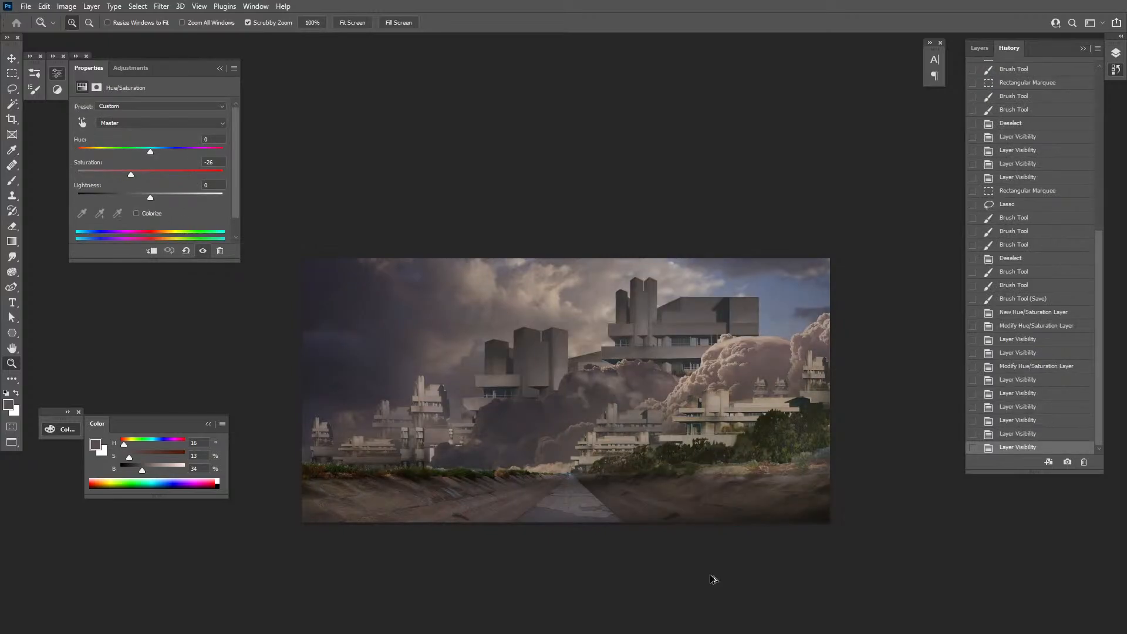
{"action": "key", "text": "ctrl+alt+z"}
{"action": "key", "text": "ctrl+alt+z"}
Add a new clipped layer directly above the BGBuildings layer in the MG group
{"action": "left_click", "coordinate": [979, 47]}
{"action": "left_click", "coordinate": [618, 435]}
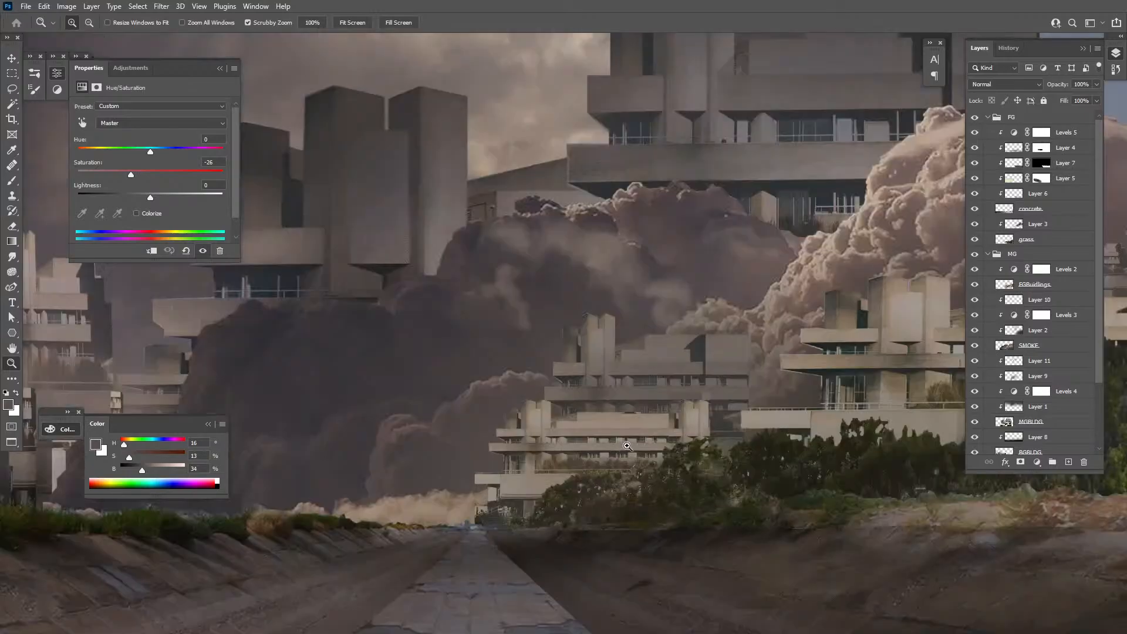
{"action": "key", "text": "ctrl"}
{"action": "left_click", "coordinate": [1085, 285]}
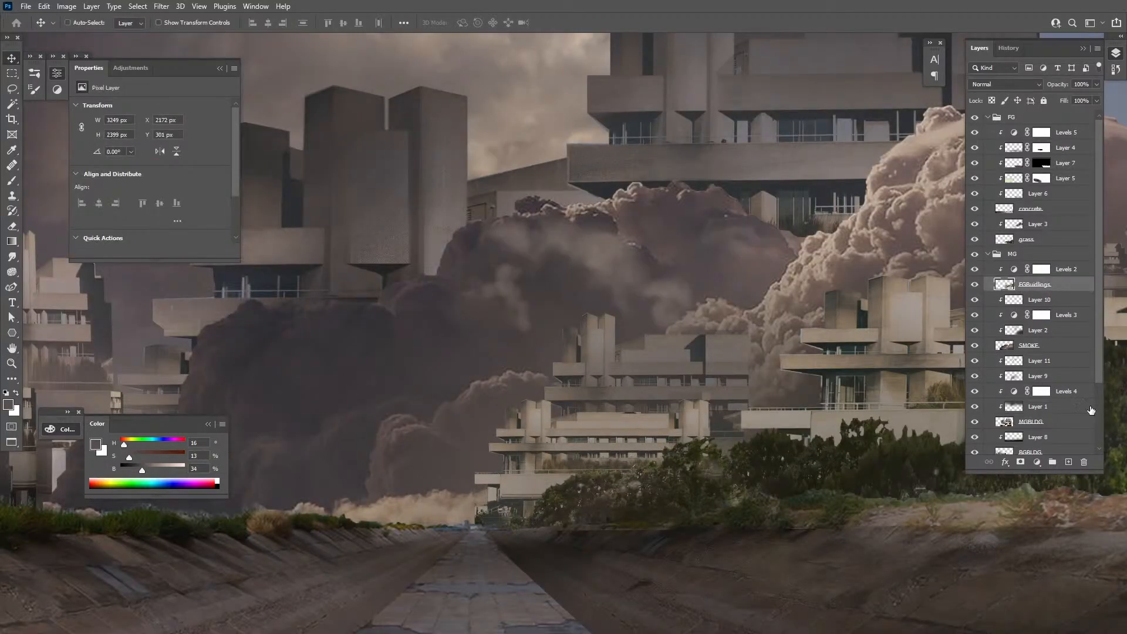
{"action": "left_click", "coordinate": [1069, 463]}
Sample a dark smoke grey, adjust it to H 0, S 6, B 21, and draw an upward gradient over the small central building's base
{"action": "key", "text": "g"}
{"action": "left_click_drag", "start_coordinate": [518, 535], "coordinate": [619, 436]}
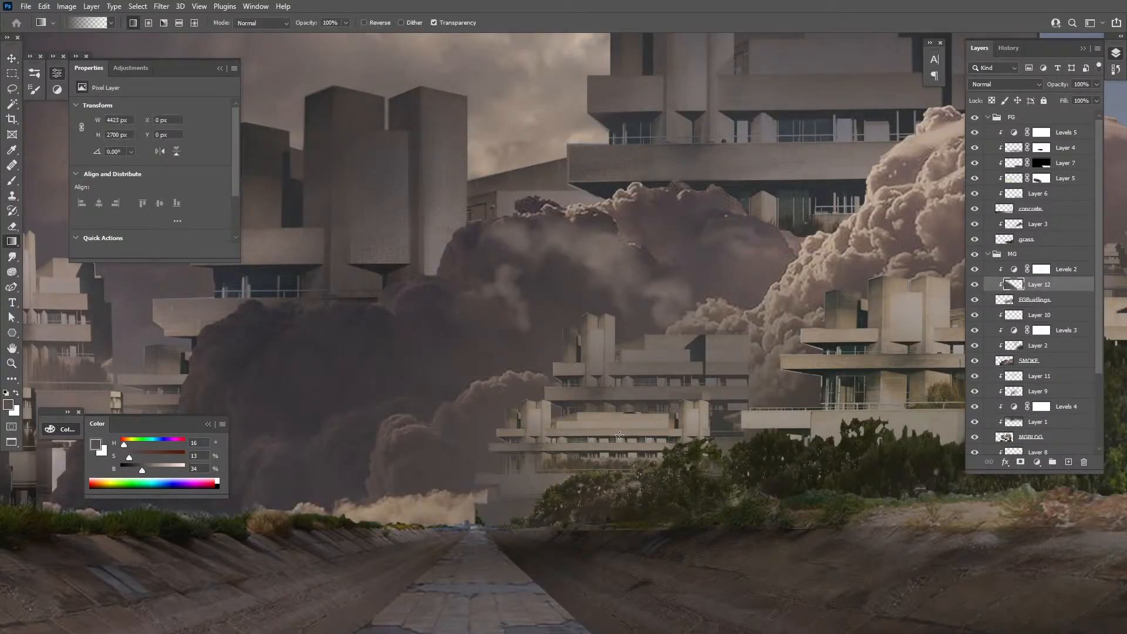
{"action": "key", "text": "ctrl+z"}
{"action": "left_click", "coordinate": [352, 484], "text": "alt"}
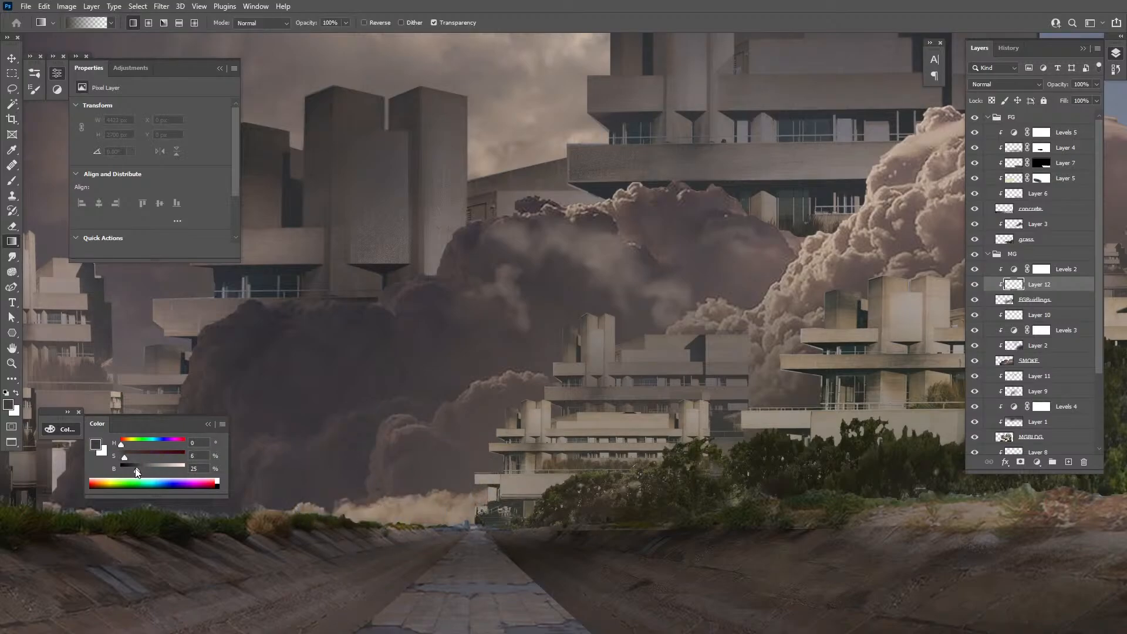
{"action": "left_click_drag", "start_coordinate": [517, 565], "coordinate": [649, 434]}
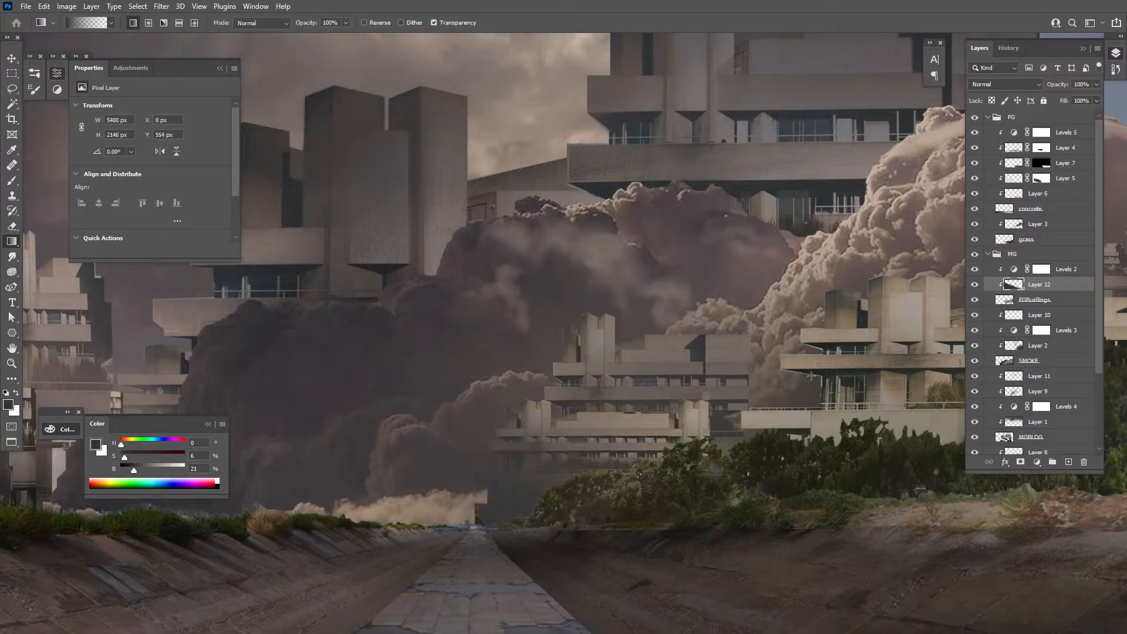
{"action": "key", "text": "ctrl+z"}
{"action": "left_click_drag", "start_coordinate": [640, 537], "coordinate": [670, 433]}
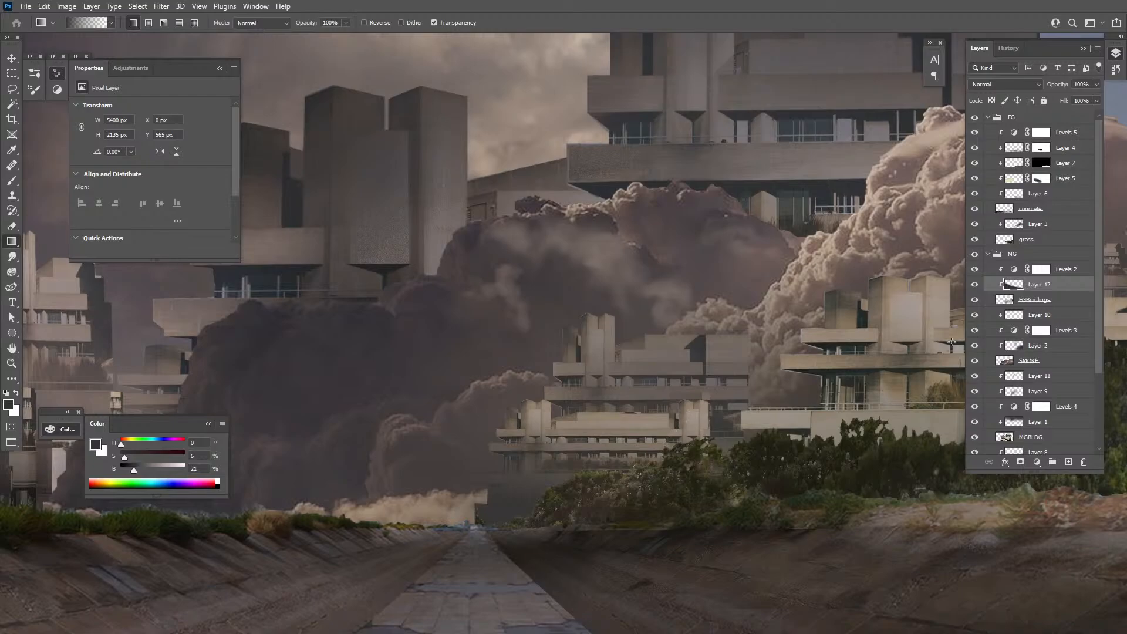
Set the gradient layer's blend mode to Multiply and try another upward gradient over the small central building
{"action": "left_click", "coordinate": [1003, 84]}
{"action": "left_click", "coordinate": [991, 134]}
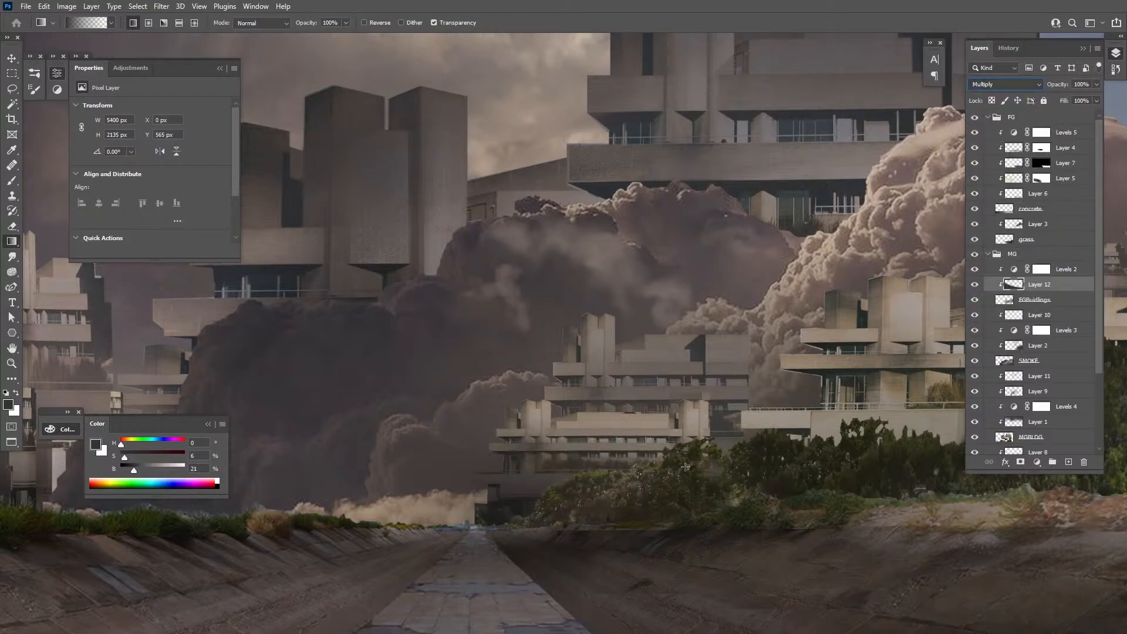
{"action": "left_click_drag", "start_coordinate": [667, 525], "coordinate": [686, 404]}
{"action": "mouse_move", "coordinate": [754, 477]}
{"action": "left_mouse_down"}
{"action": "mouse_move", "coordinate": [639, 516]}
{"action": "mouse_move", "coordinate": [650, 507]}
{"action": "left_mouse_up"}
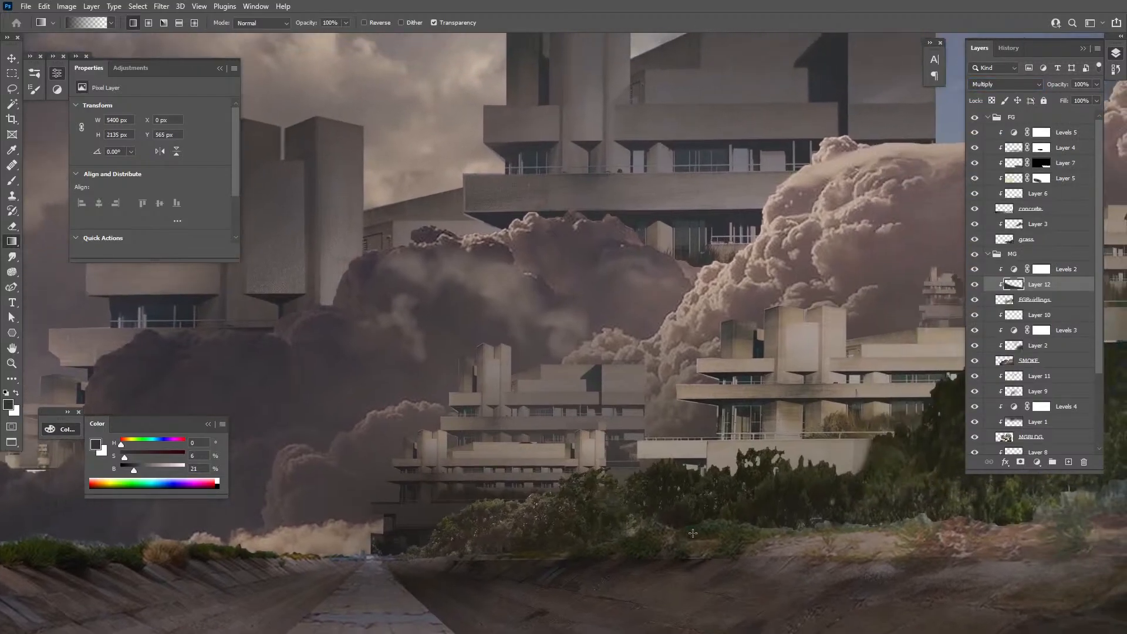
{"action": "key", "text": "b"}
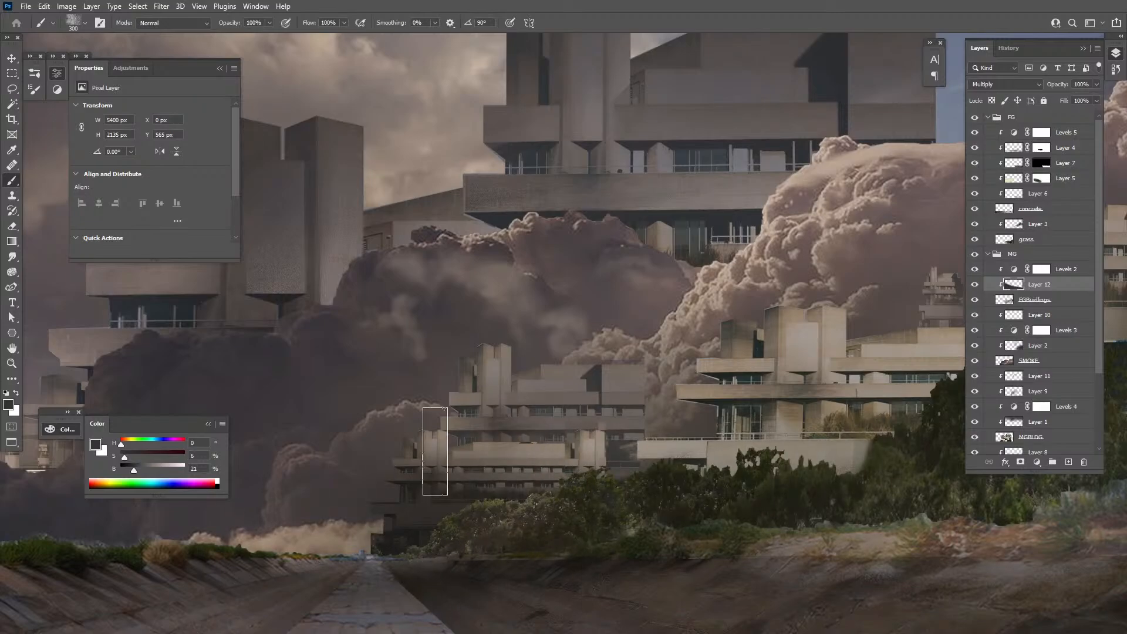
{"action": "left_click_drag", "start_coordinate": [414, 451], "coordinate": [483, 452]}
{"action": "key", "text": "ctrl+z"}
{"action": "key", "text": "ctrl+shift+z"}
{"action": "key", "text": "ctrl+z"}
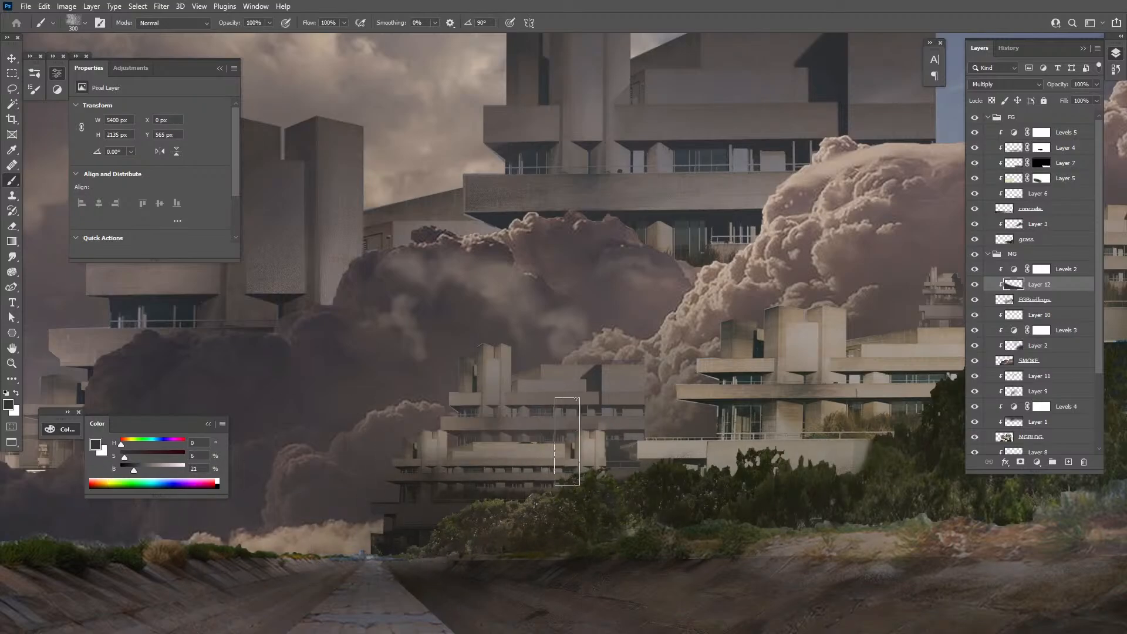
Lower the gradient layer's opacity to 71% and review the whole image
{"action": "left_click", "coordinate": [625, 435], "text": "alt"}
{"action": "left_click", "coordinate": [628, 440], "text": "alt"}
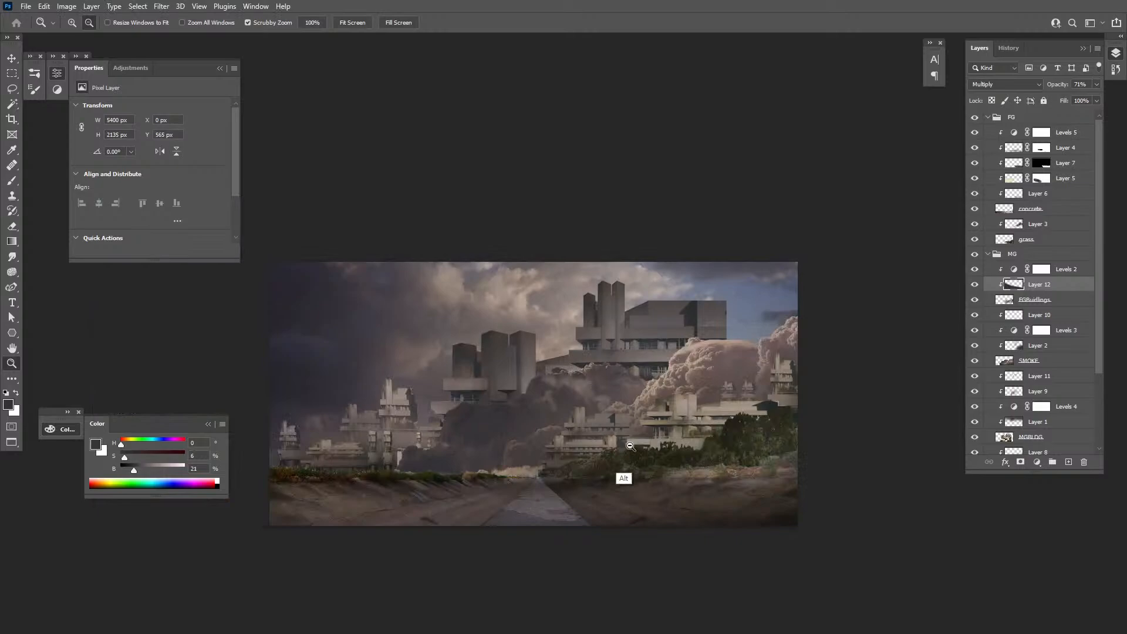
{"action": "left_click", "coordinate": [620, 475], "text": "alt"}
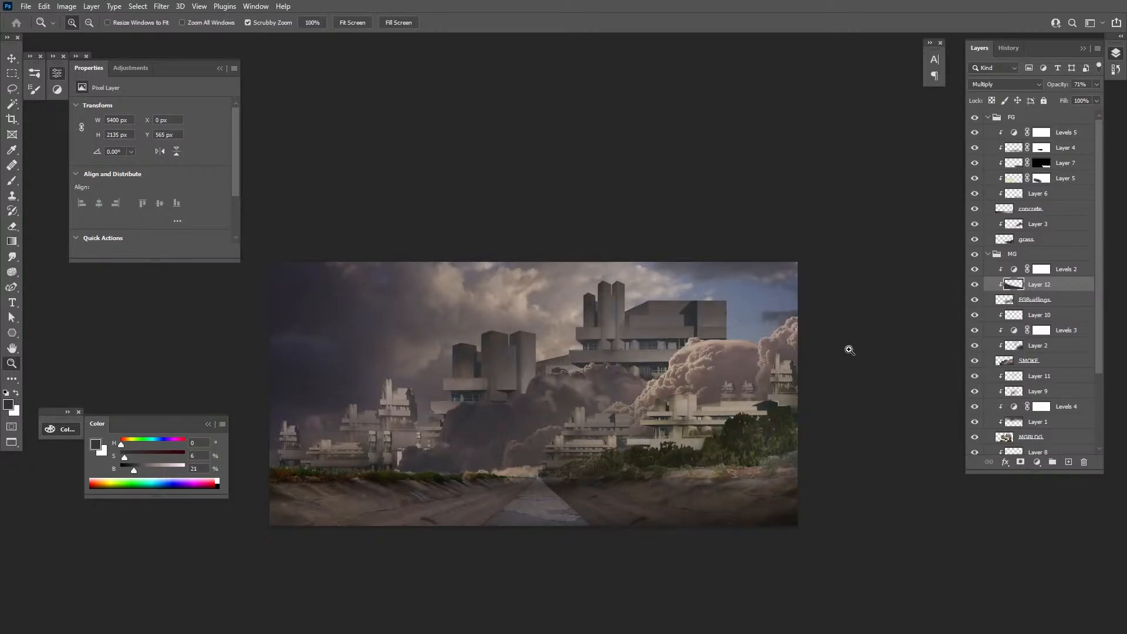
Collapse the FG, MG and BG layer groups and select all three together
{"action": "left_click", "coordinate": [992, 254]}
{"action": "left_click", "coordinate": [988, 117]}
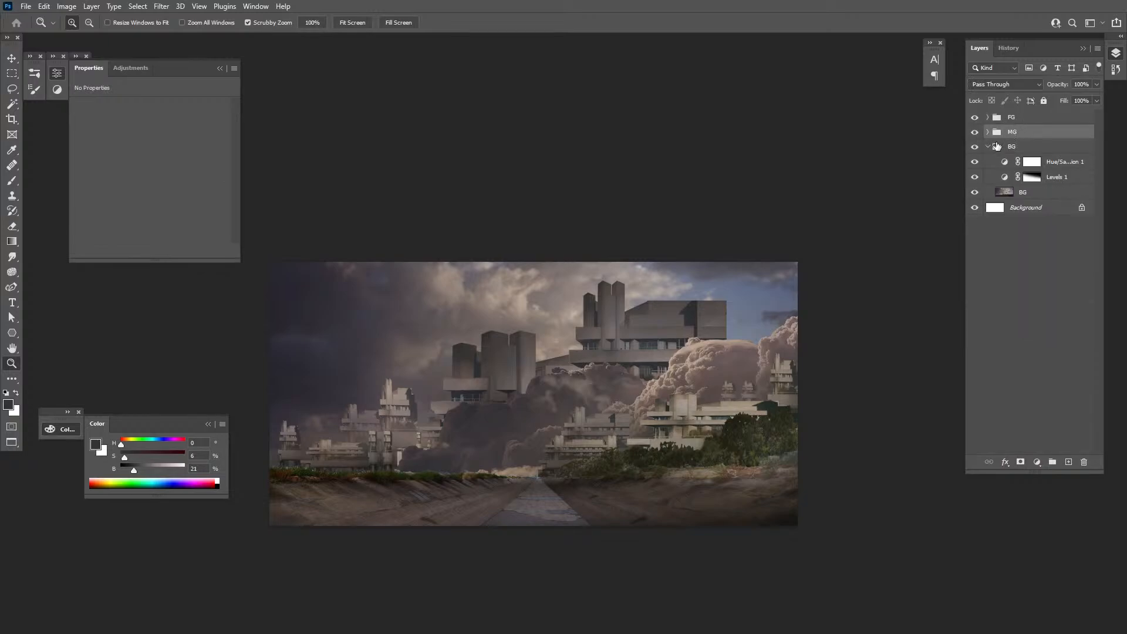
{"action": "left_click", "coordinate": [988, 146]}
{"action": "left_click", "coordinate": [1028, 120]}
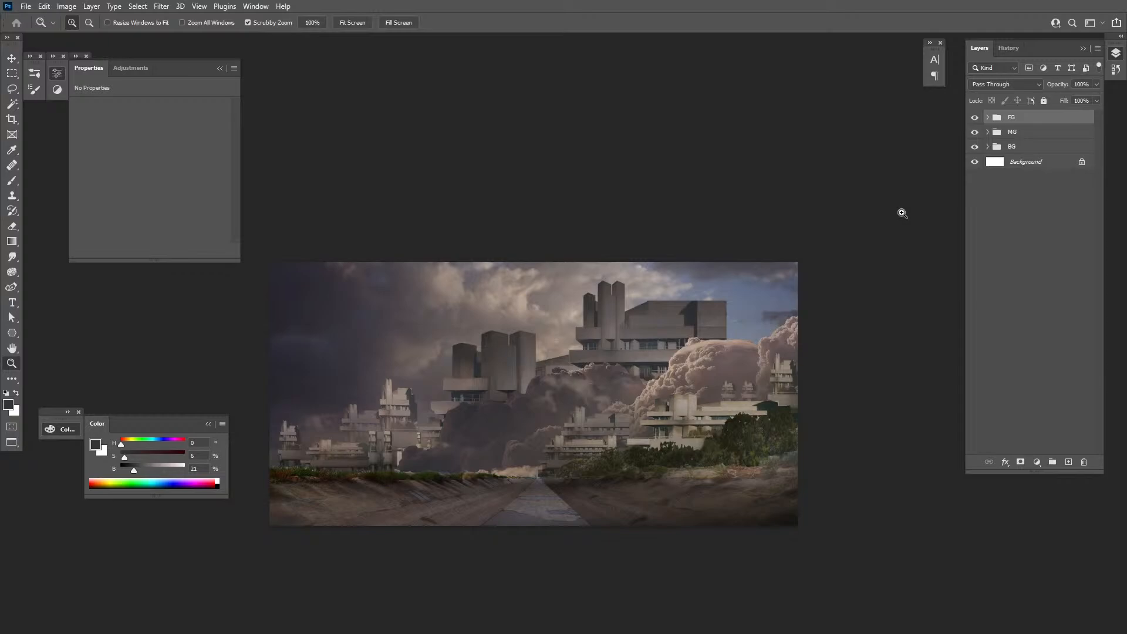
{"action": "left_click", "coordinate": [1024, 150], "text": "shift"}
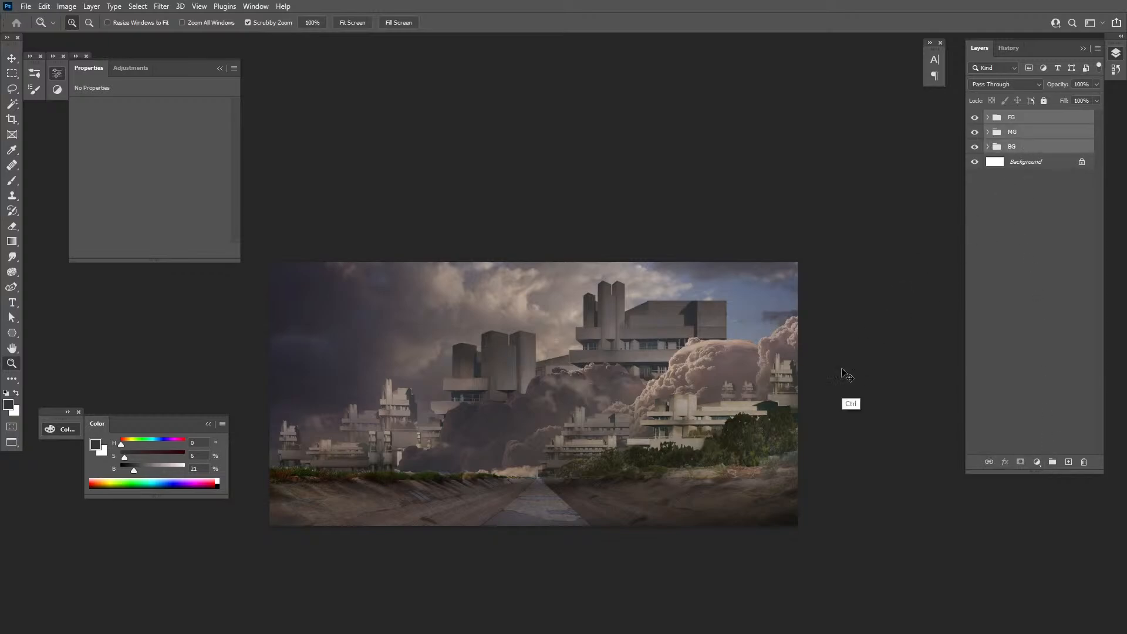
{"action": "key", "text": "ctrl+g"}
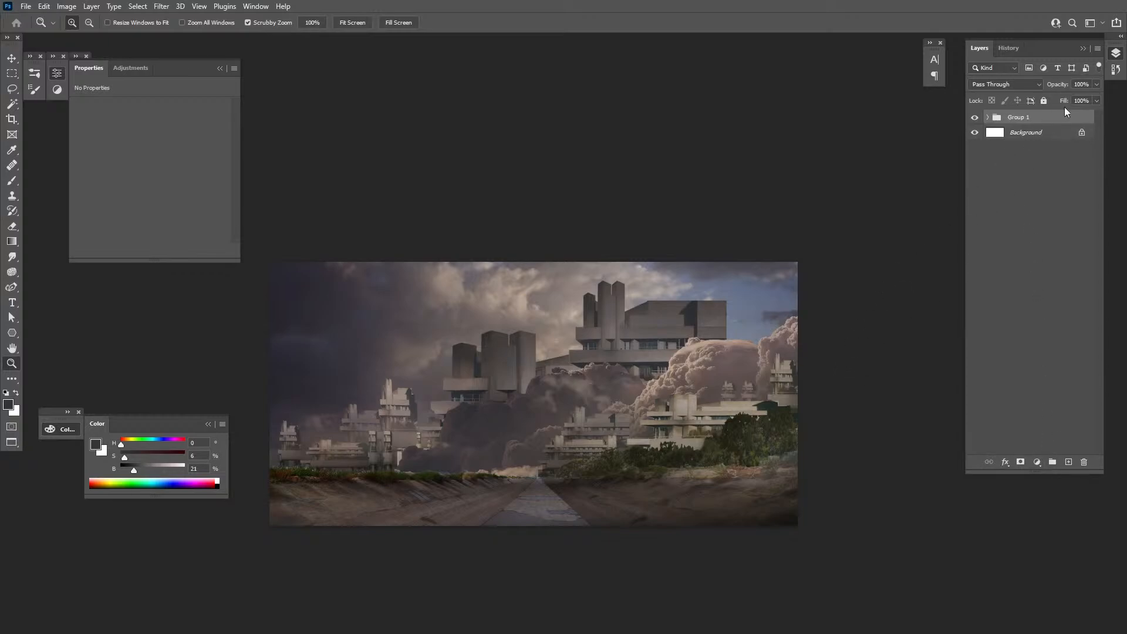
{"action": "key", "text": "ctrl+z"}
{"action": "right_click", "coordinate": [1046, 132]}
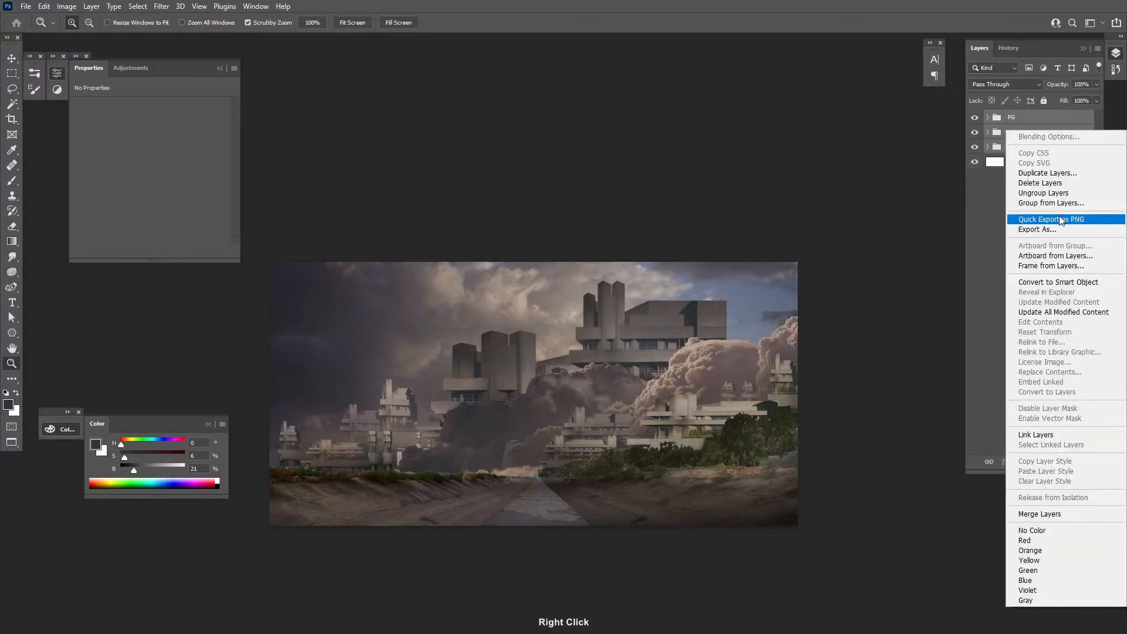
{"action": "left_click", "coordinate": [1075, 285]}
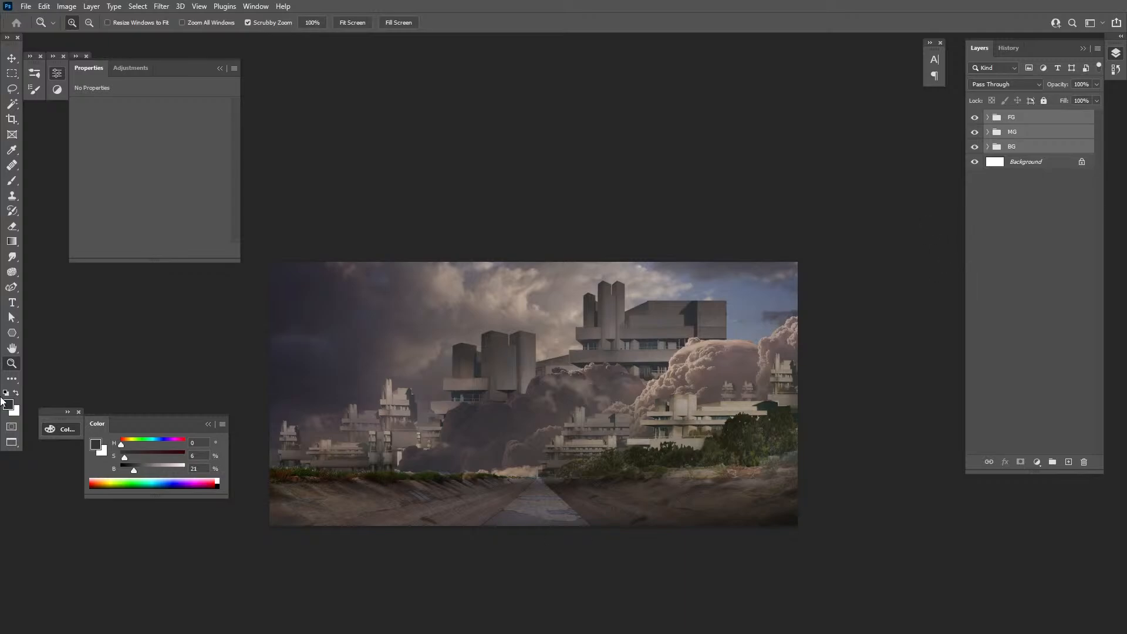
Resize the whole image to 2400 px wide by 1200 px high, with resampling set to Preserve Details 2.0
{"action": "left_click", "coordinate": [11, 442]}
{"action": "key", "text": "Escape"}
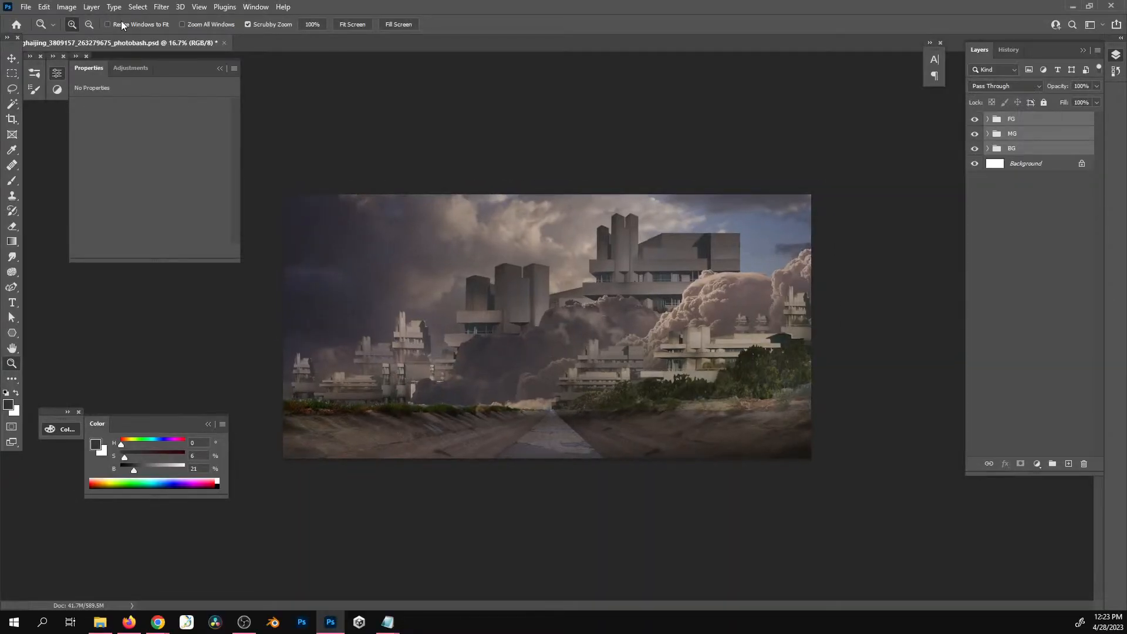
{"action": "left_click", "coordinate": [66, 7]}
{"action": "left_click", "coordinate": [112, 94]}
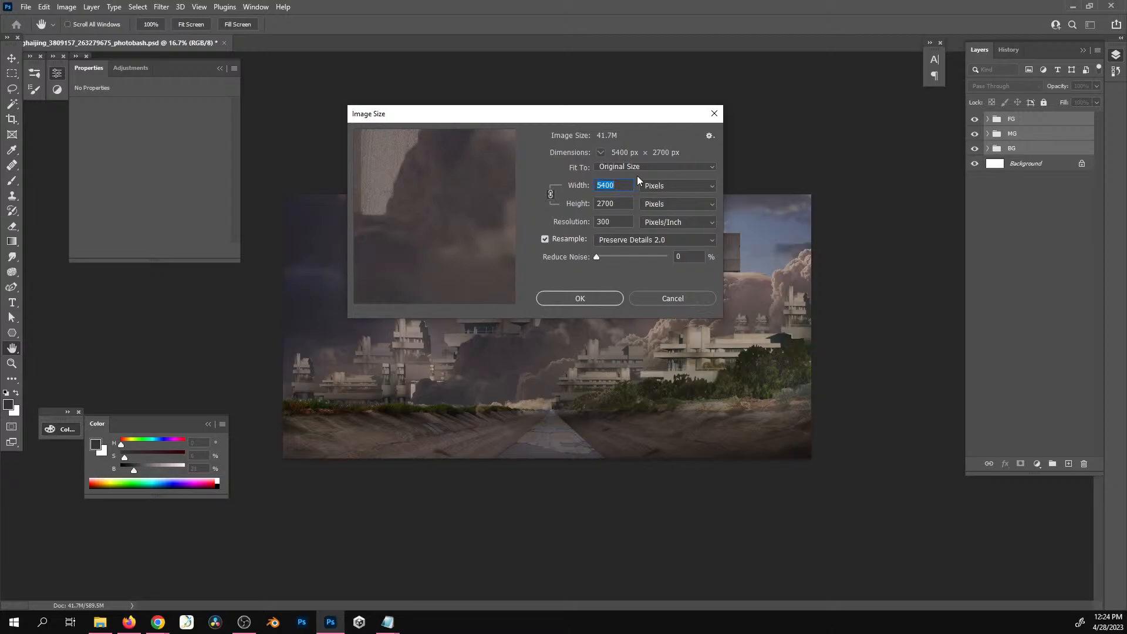
{"action": "type", "text": "2400"}
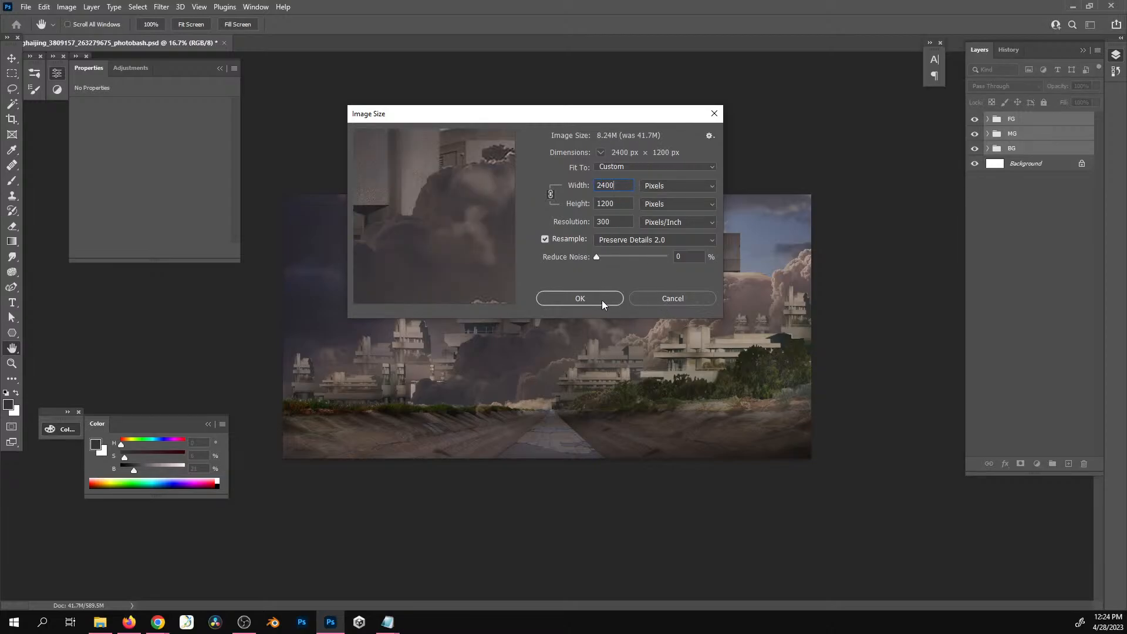
{"action": "left_click", "coordinate": [601, 301]}
Convert the selected FG, MG and BG groups into one smart object
{"action": "key", "text": "z"}
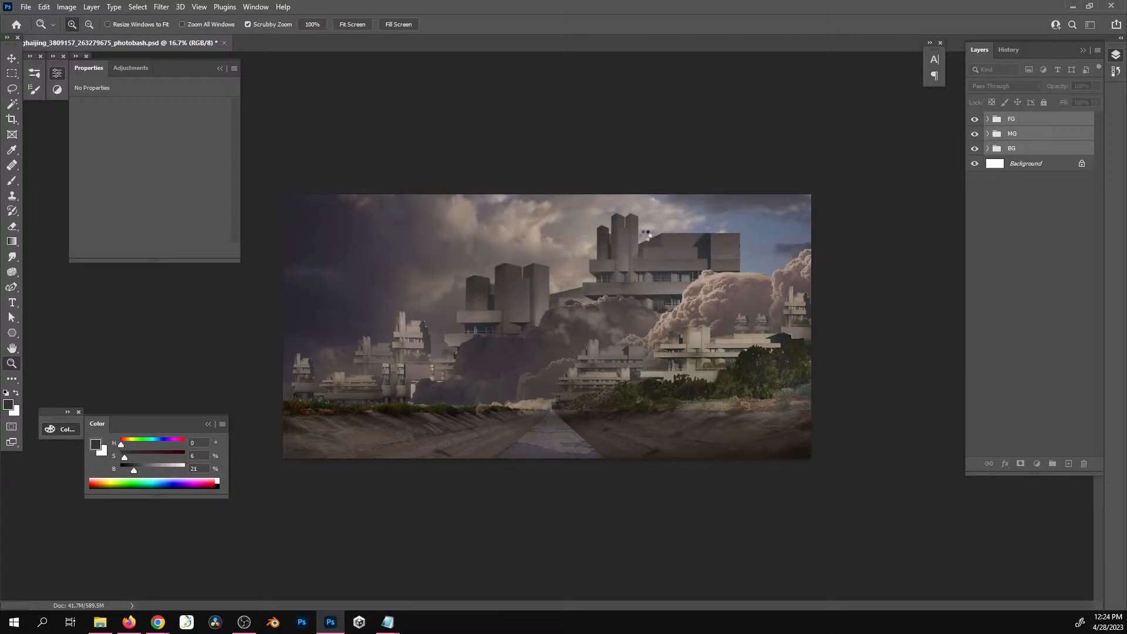
{"action": "double_click", "coordinate": [10, 364]}
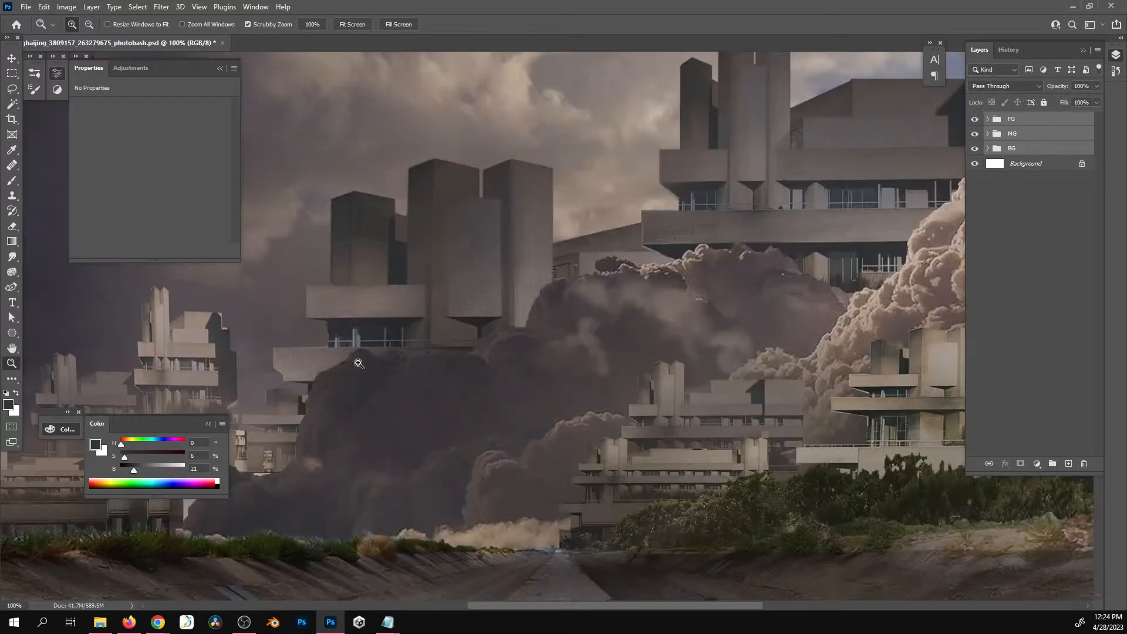
{"action": "left_click", "coordinate": [672, 290], "text": "alt"}
{"action": "left_click", "coordinate": [672, 291], "text": "alt"}
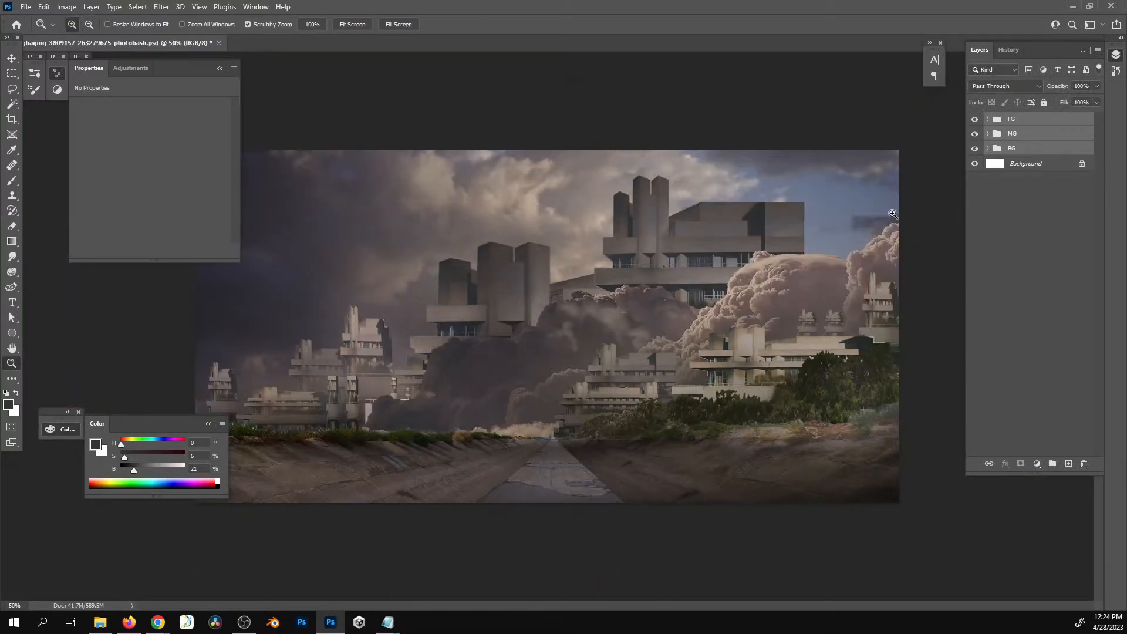
{"action": "right_click", "coordinate": [1025, 133]}
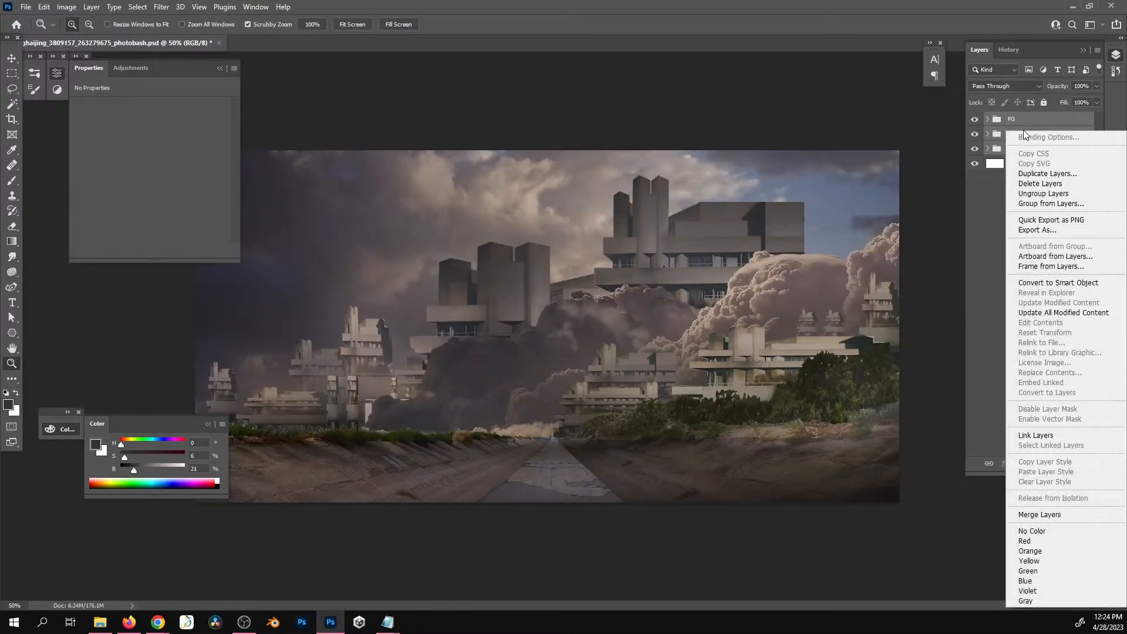
{"action": "left_click", "coordinate": [1076, 283]}
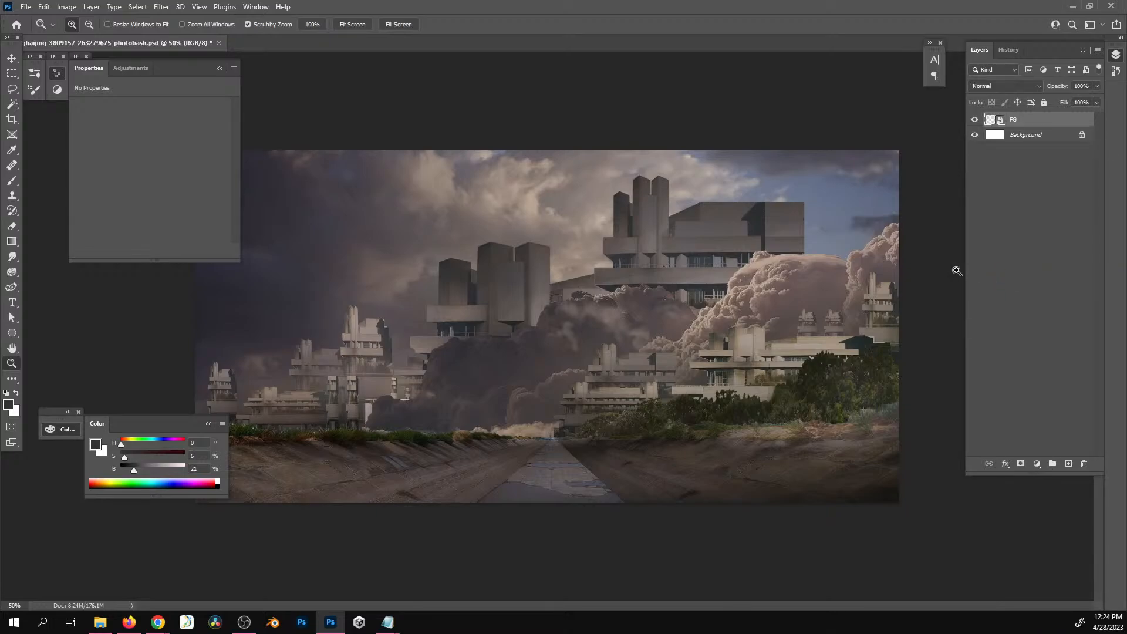
Open the smart object's contents, toggle the MG and BG groups to check them, and close it without saving
{"action": "double_click", "coordinate": [996, 120]}
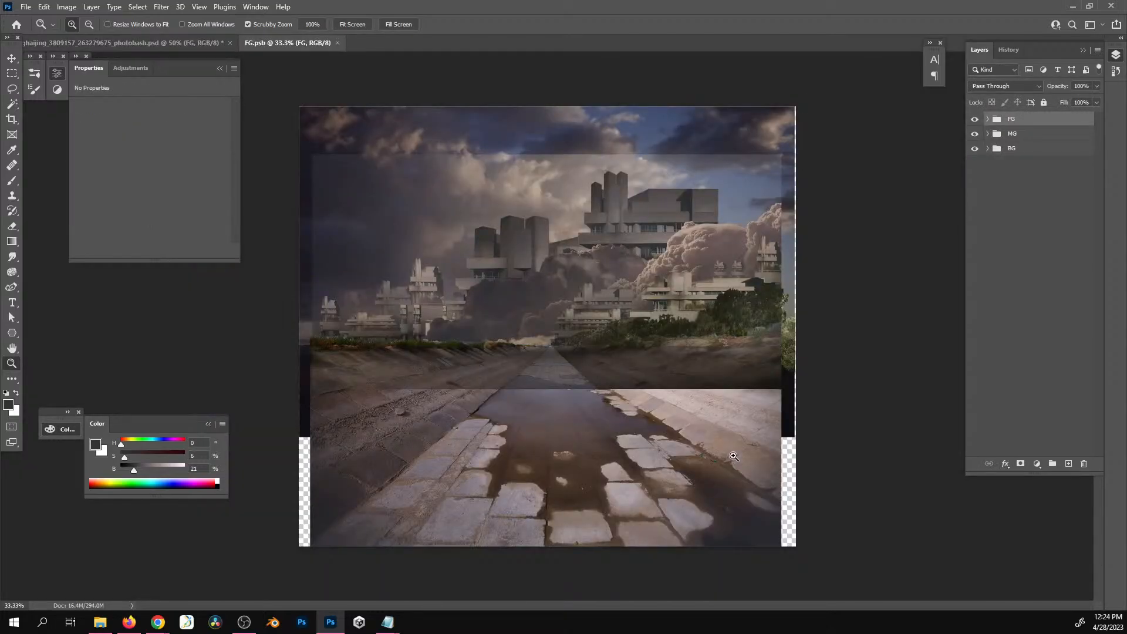
{"action": "left_click", "coordinate": [974, 133]}
{"action": "left_click", "coordinate": [974, 134]}
{"action": "left_click", "coordinate": [976, 136]}
{"action": "left_click", "coordinate": [977, 139]}
{"action": "left_click", "coordinate": [975, 150]}
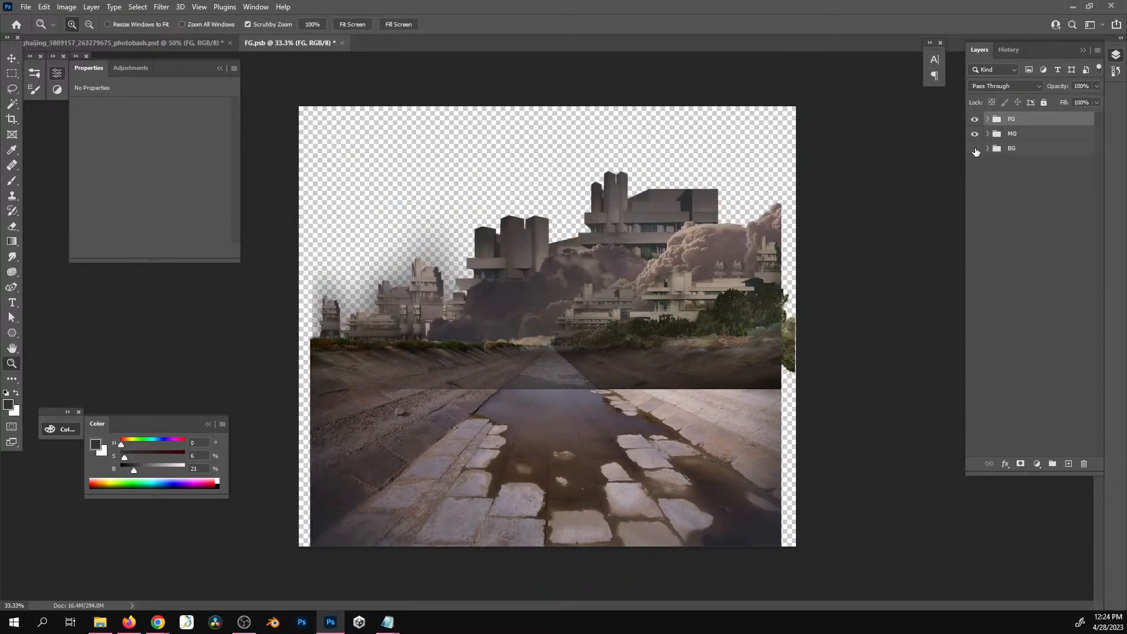
{"action": "left_click", "coordinate": [975, 150]}
{"action": "key", "text": "ctrl+w"}
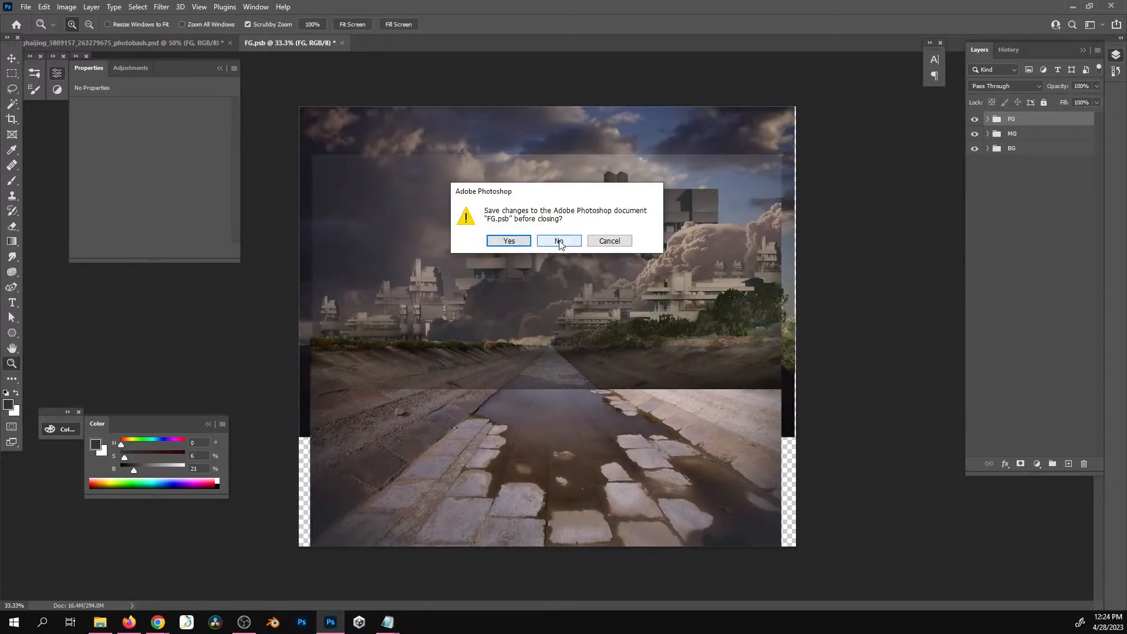
{"action": "left_click", "coordinate": [558, 241]}
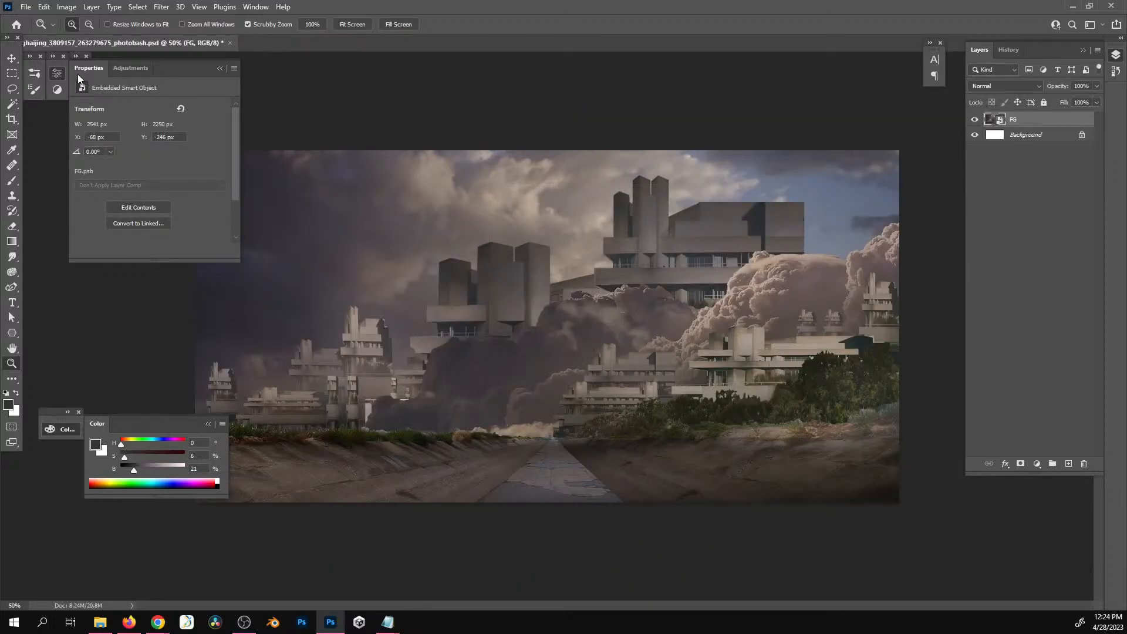
Open the Filter Gallery on the smart object and preview the matte painting at 50%
{"action": "left_click", "coordinate": [58, 74]}
{"action": "left_click", "coordinate": [161, 8]}
{"action": "left_click", "coordinate": [210, 69]}
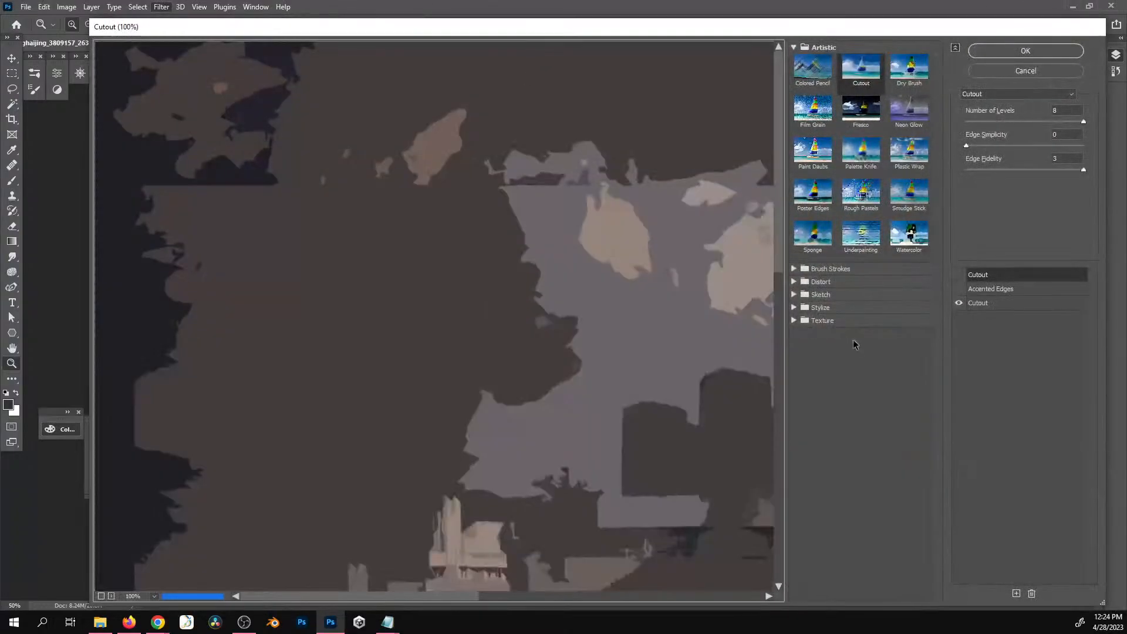
{"action": "left_click_drag", "start_coordinate": [624, 403], "coordinate": [512, 213]}
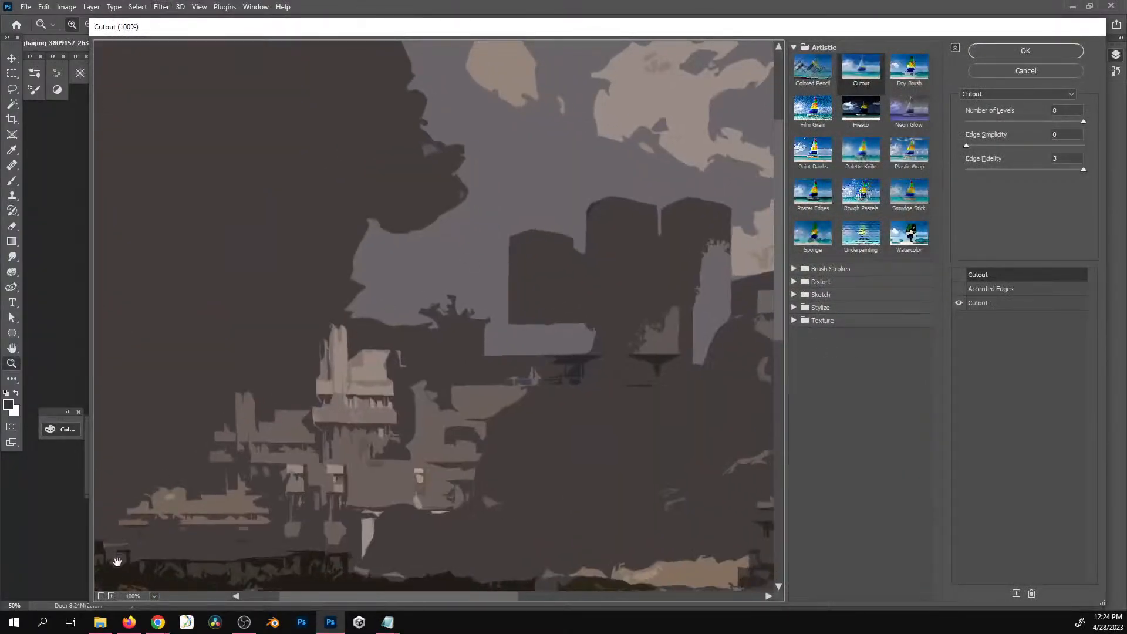
{"action": "left_click", "coordinate": [101, 595]}
{"action": "left_click", "coordinate": [101, 595]}
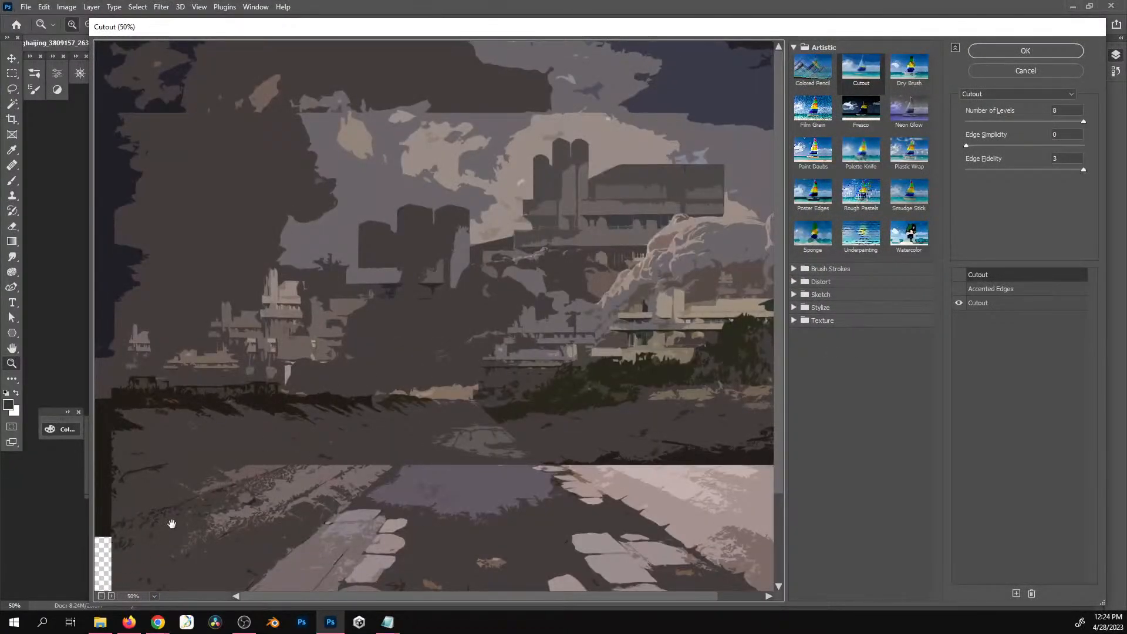
{"action": "left_click_drag", "start_coordinate": [469, 487], "coordinate": [426, 487]}
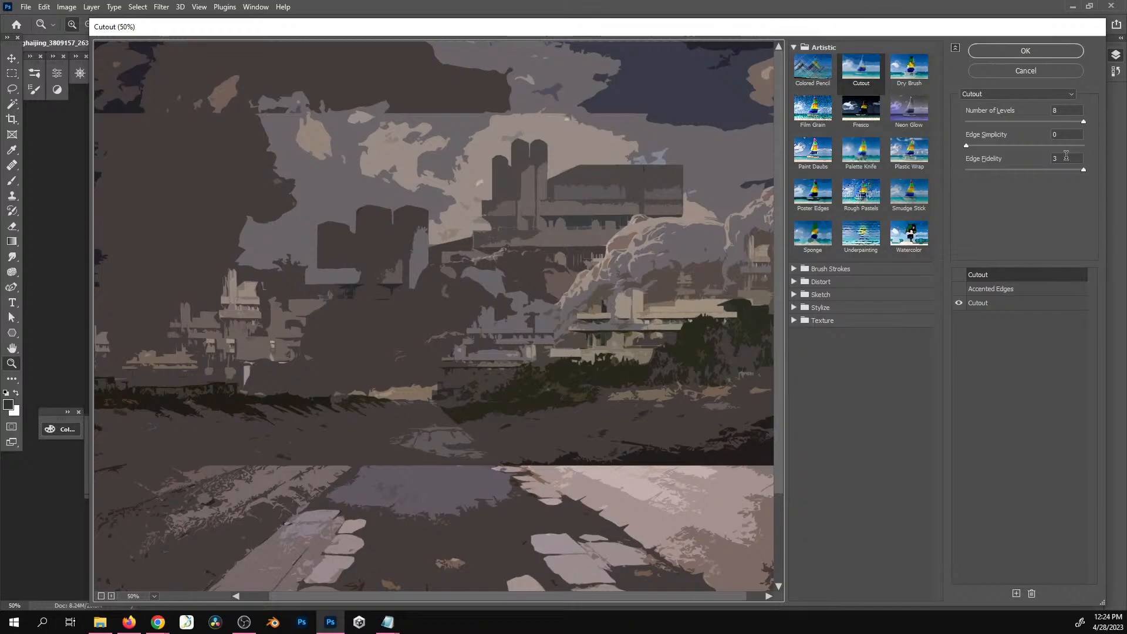
Try the visible Cutout filter with 8 levels, Edge Simplicity 0 and Edge Fidelity 3
{"action": "left_click", "coordinate": [982, 302]}
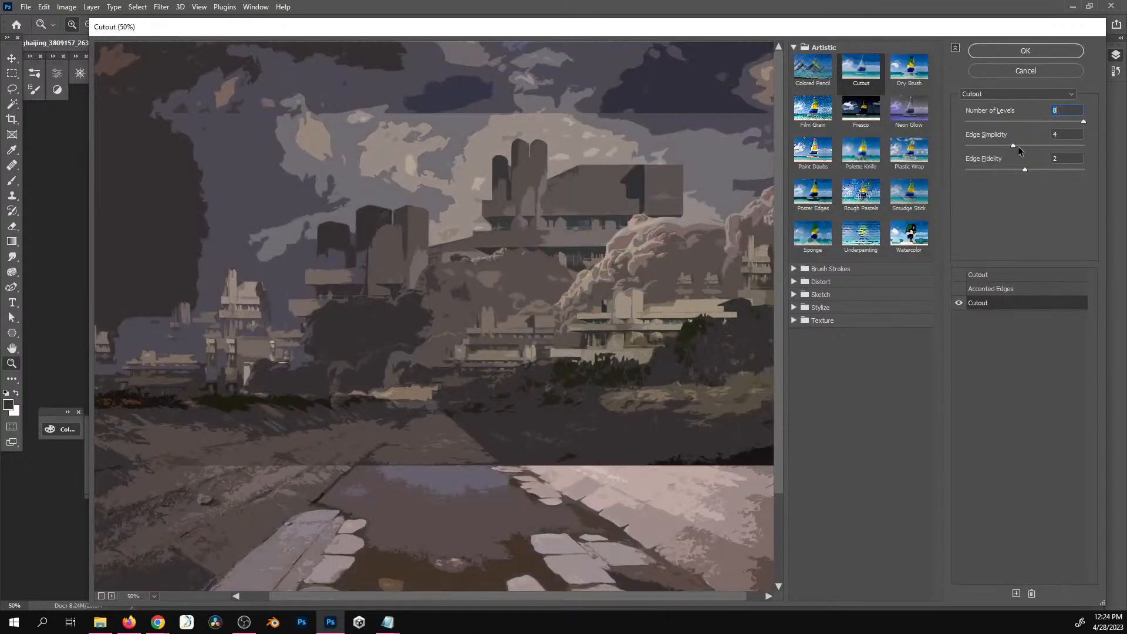
{"action": "key", "text": "Tab"}
{"action": "type", "text": "0"}
{"action": "left_click_drag", "start_coordinate": [977, 146], "coordinate": [1059, 149]}
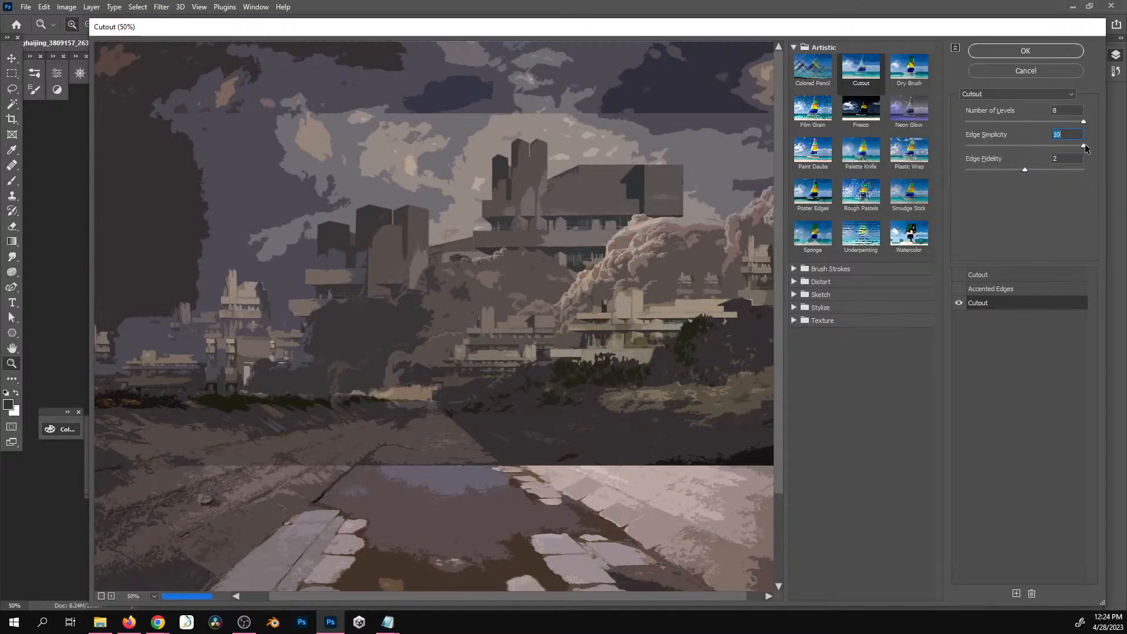
{"action": "type", "text": "0"}
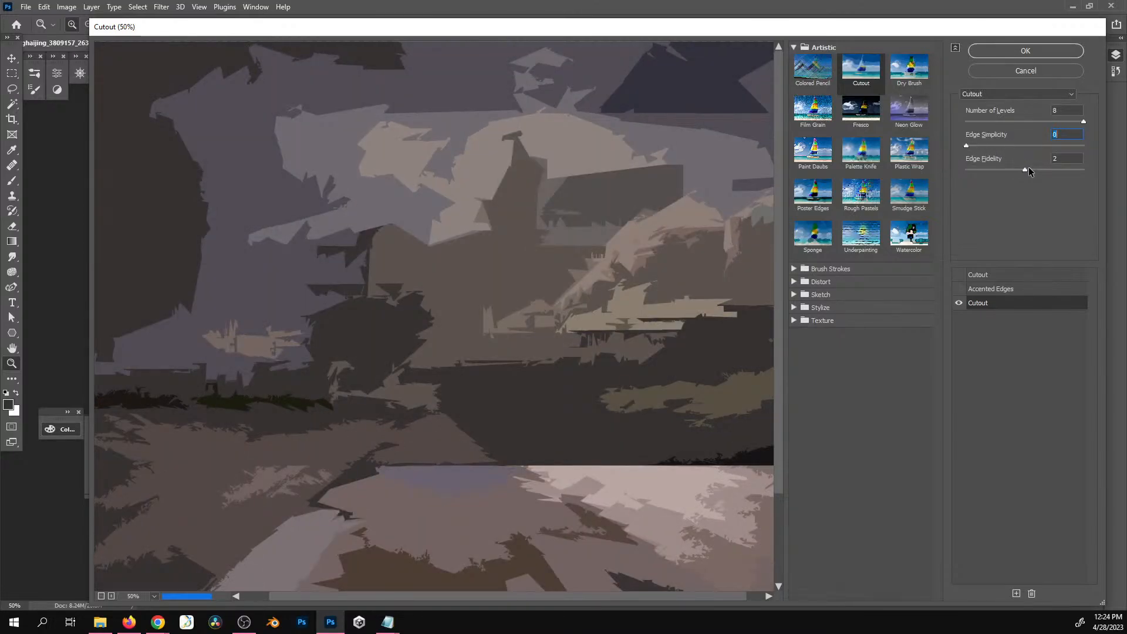
{"action": "left_click_drag", "start_coordinate": [1026, 169], "coordinate": [1075, 177]}
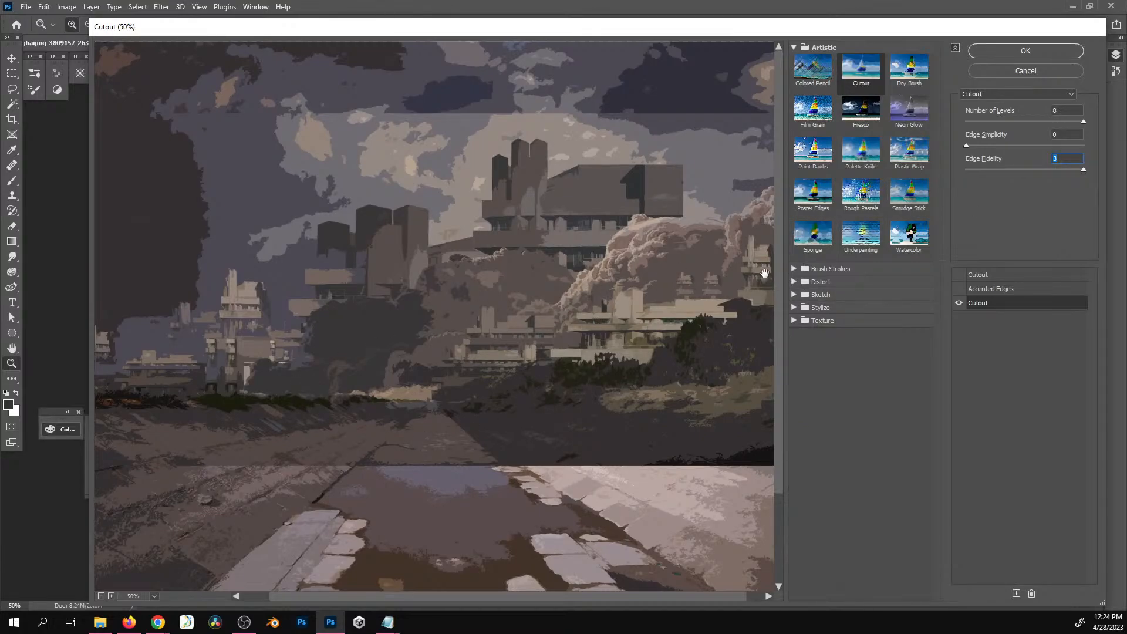
Replace the visible Cutout effect with Paint Daubs using brush size 2 and sharpness 0
{"action": "left_click", "coordinate": [828, 162]}
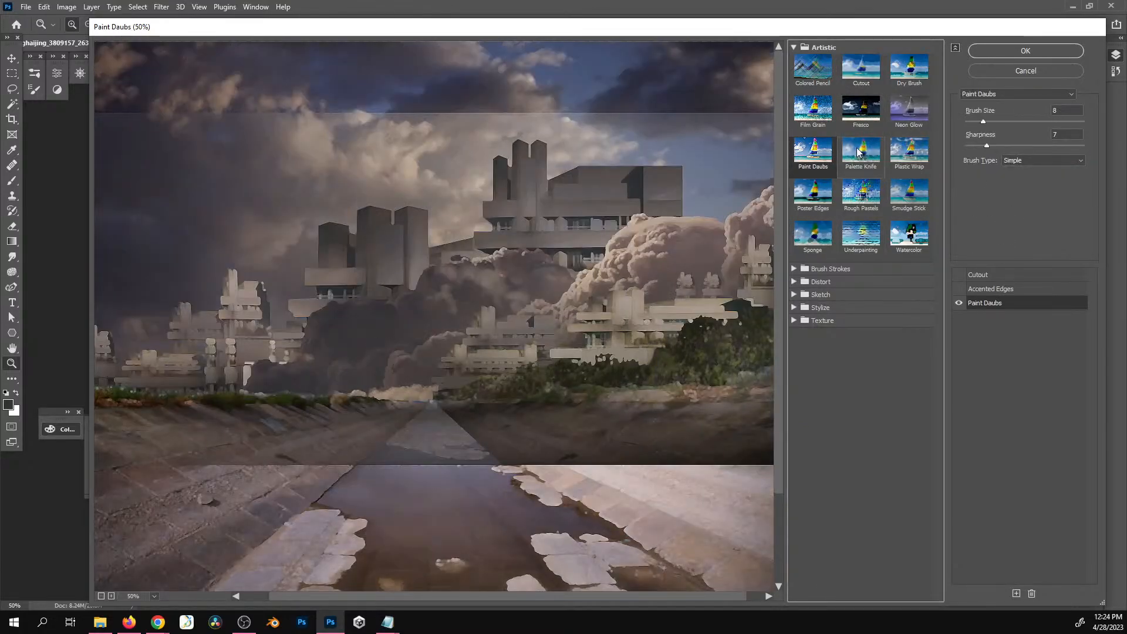
{"action": "left_click", "coordinate": [1006, 301]}
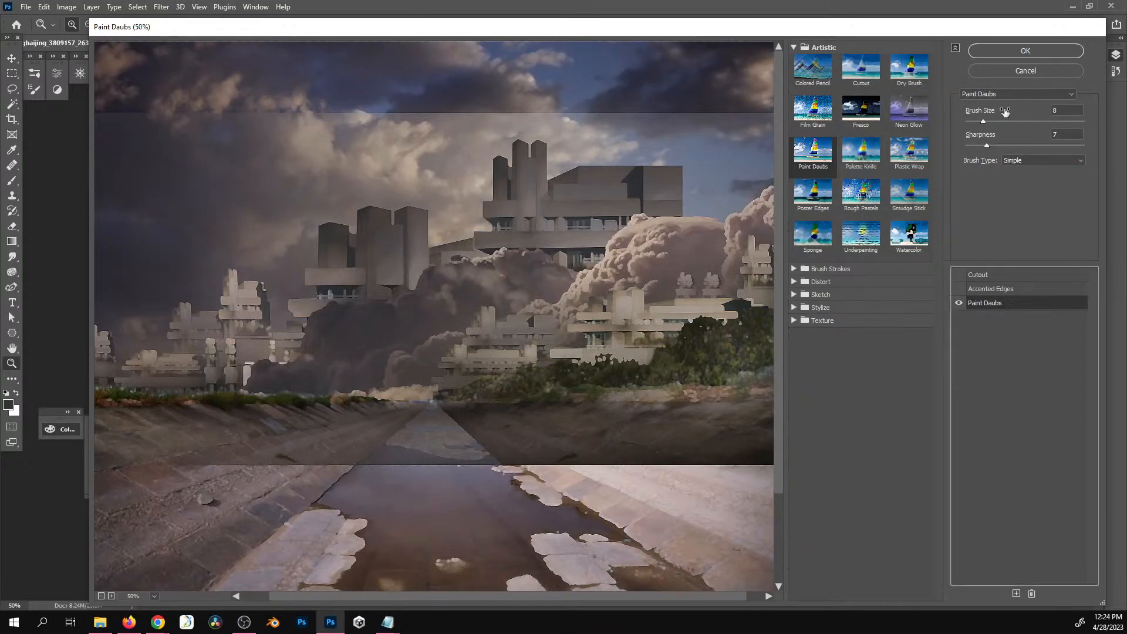
{"action": "mouse_move", "coordinate": [983, 121]}
{"action": "left_mouse_down"}
{"action": "mouse_move", "coordinate": [1001, 120]}
{"action": "mouse_move", "coordinate": [966, 147]}
{"action": "mouse_move", "coordinate": [966, 121]}
{"action": "left_mouse_up"}
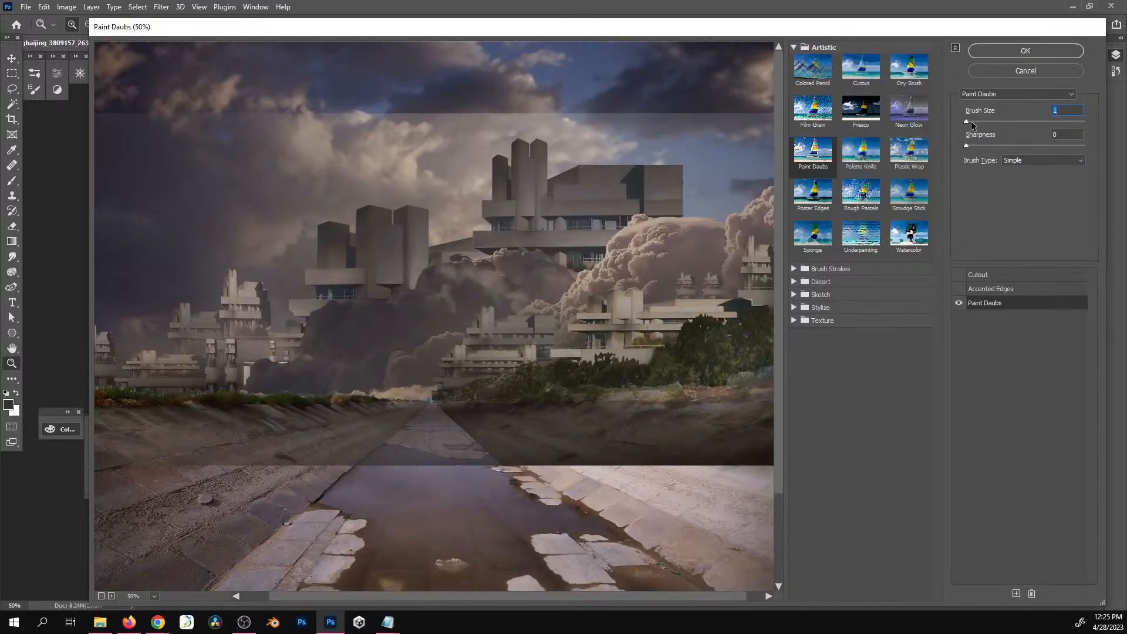
{"action": "left_click_drag", "start_coordinate": [967, 121], "coordinate": [971, 121]}
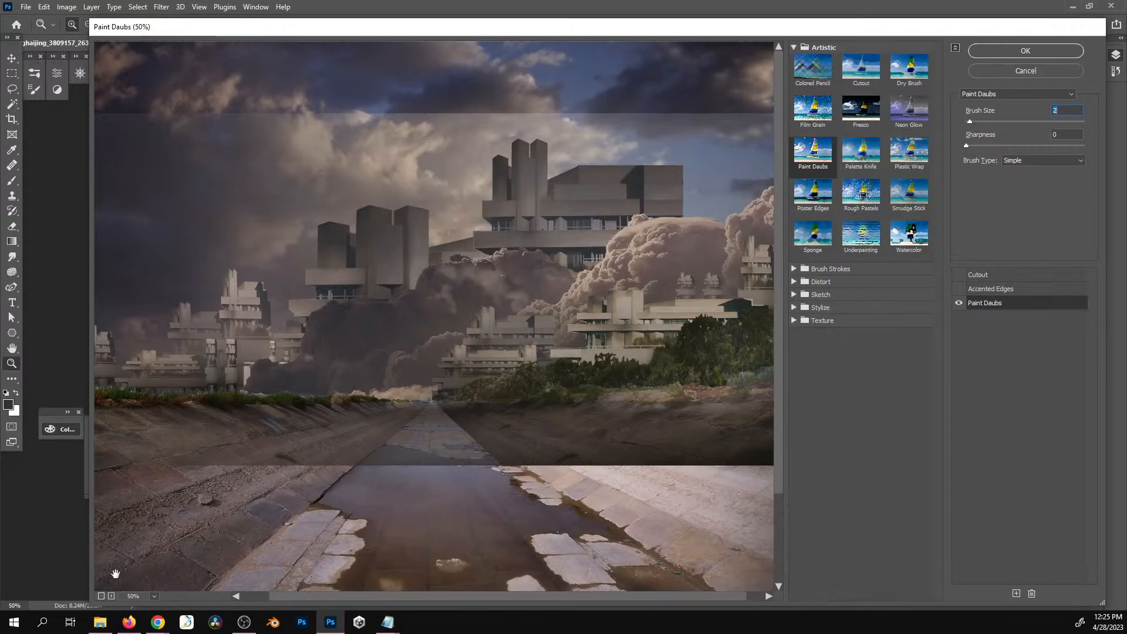
Inspect the buildings at 200%, try Paint Daubs brush sizes 4 and 6, and settle on brush size 2
{"action": "left_click", "coordinate": [102, 595]}
{"action": "left_click", "coordinate": [112, 596]}
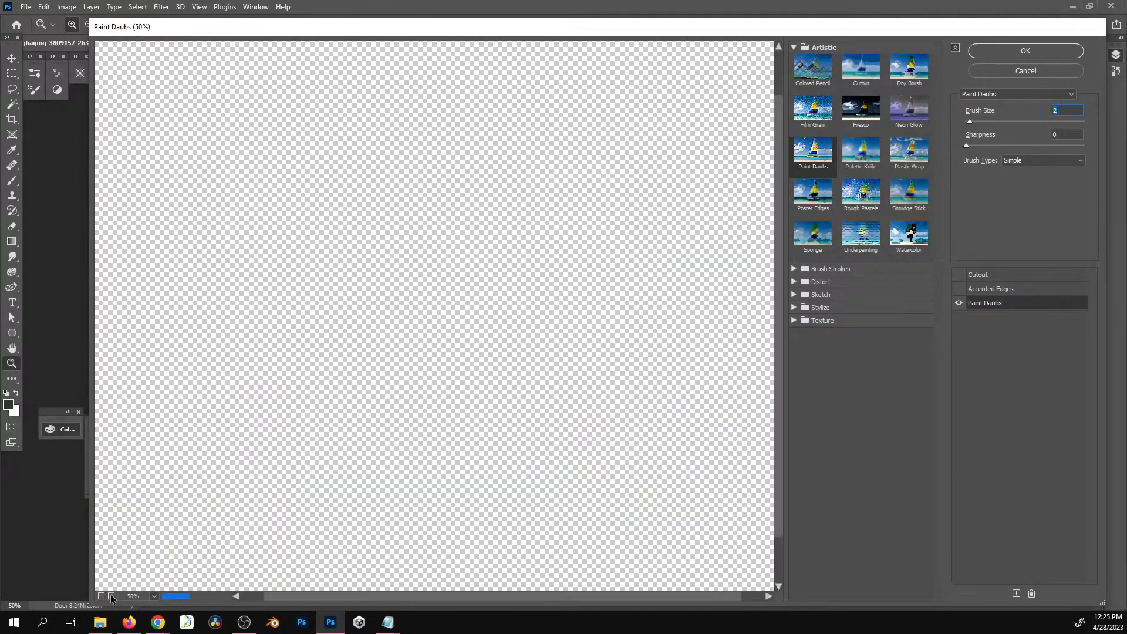
{"action": "left_click", "coordinate": [112, 595]}
{"action": "left_click", "coordinate": [112, 596]}
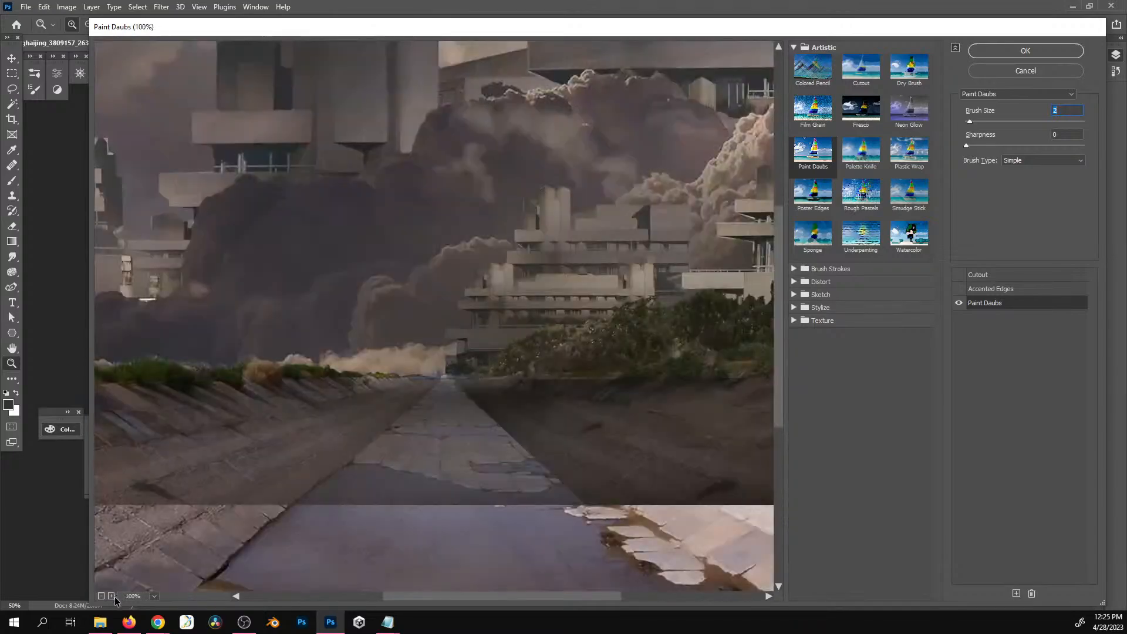
{"action": "left_click_drag", "start_coordinate": [662, 290], "coordinate": [446, 422]}
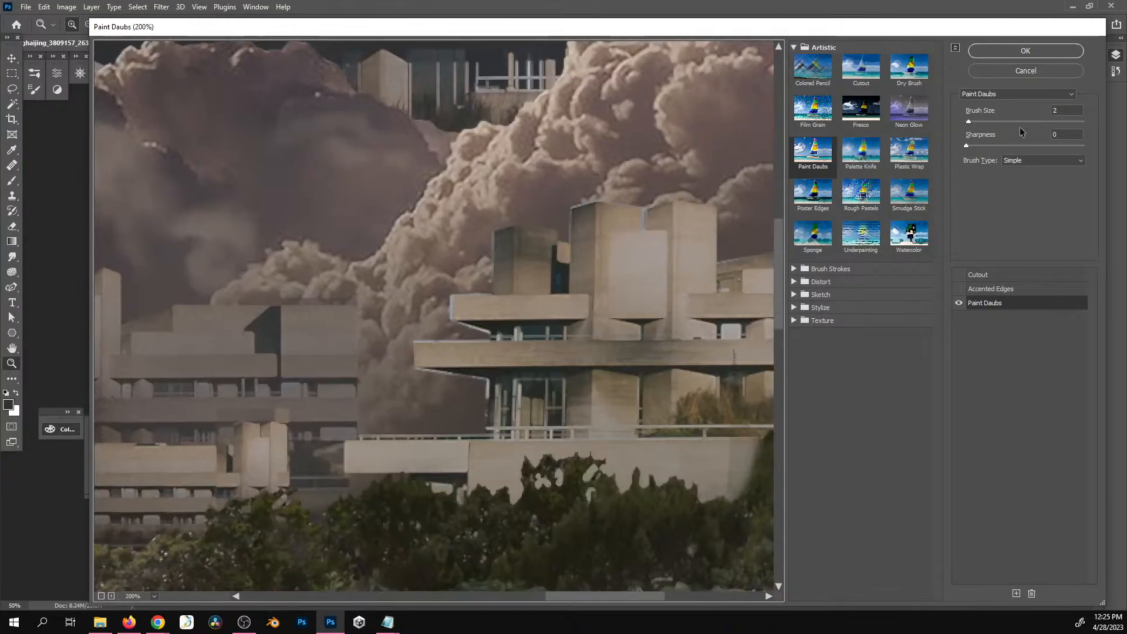
{"action": "left_click", "coordinate": [974, 121]}
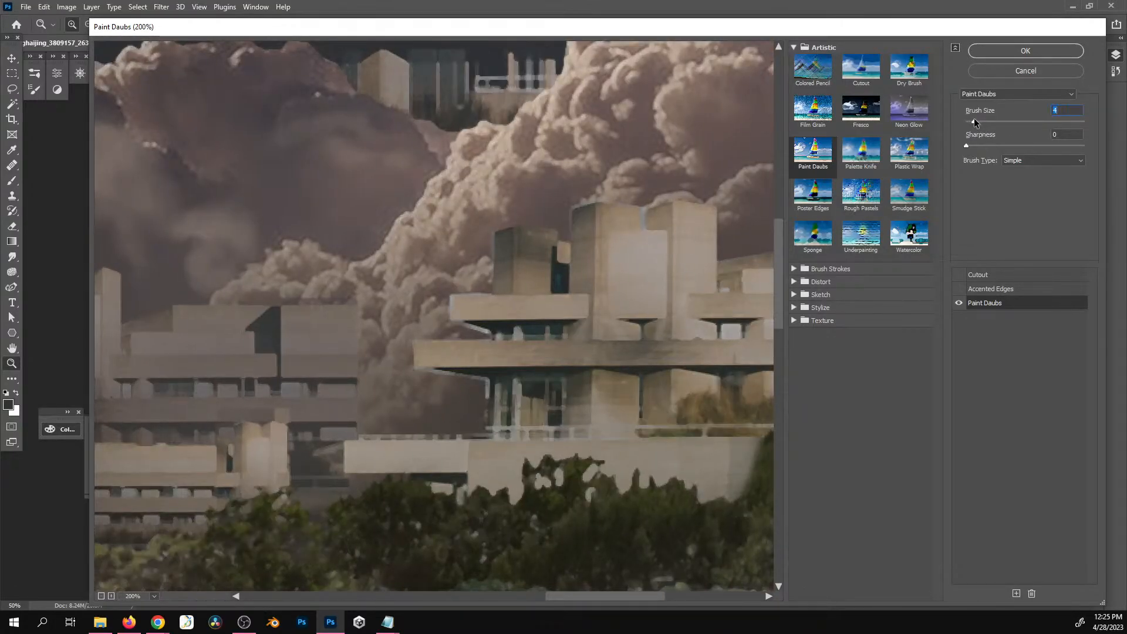
{"action": "left_click_drag", "start_coordinate": [978, 120], "coordinate": [982, 120]}
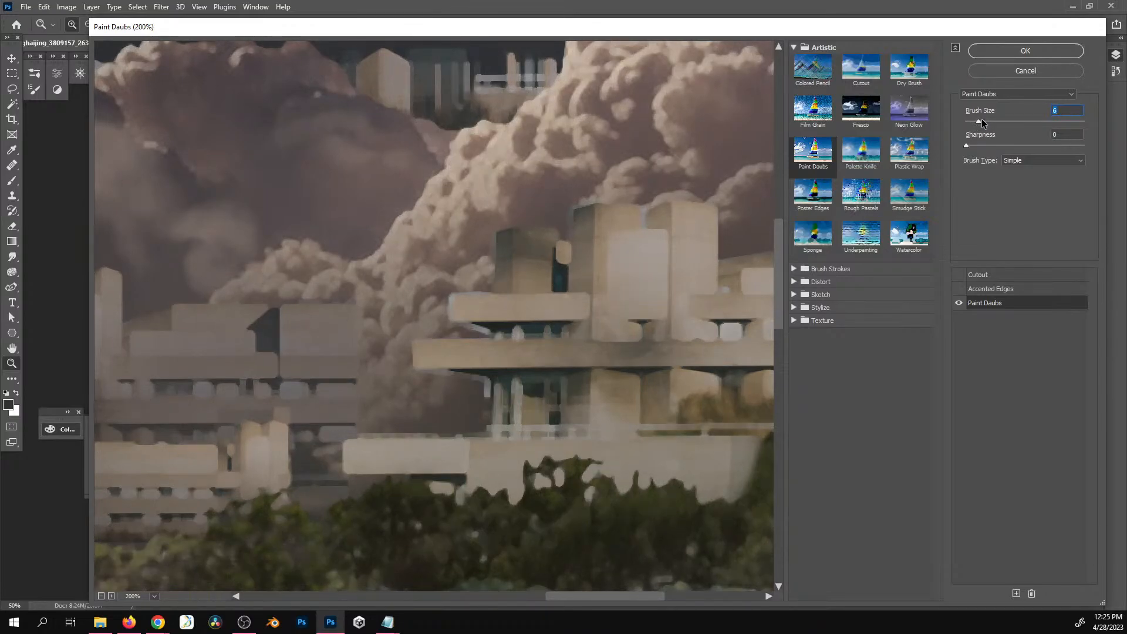
{"action": "left_click", "coordinate": [981, 120]}
{"action": "left_click", "coordinate": [977, 120]}
{"action": "left_click_drag", "start_coordinate": [975, 122], "coordinate": [972, 123]}
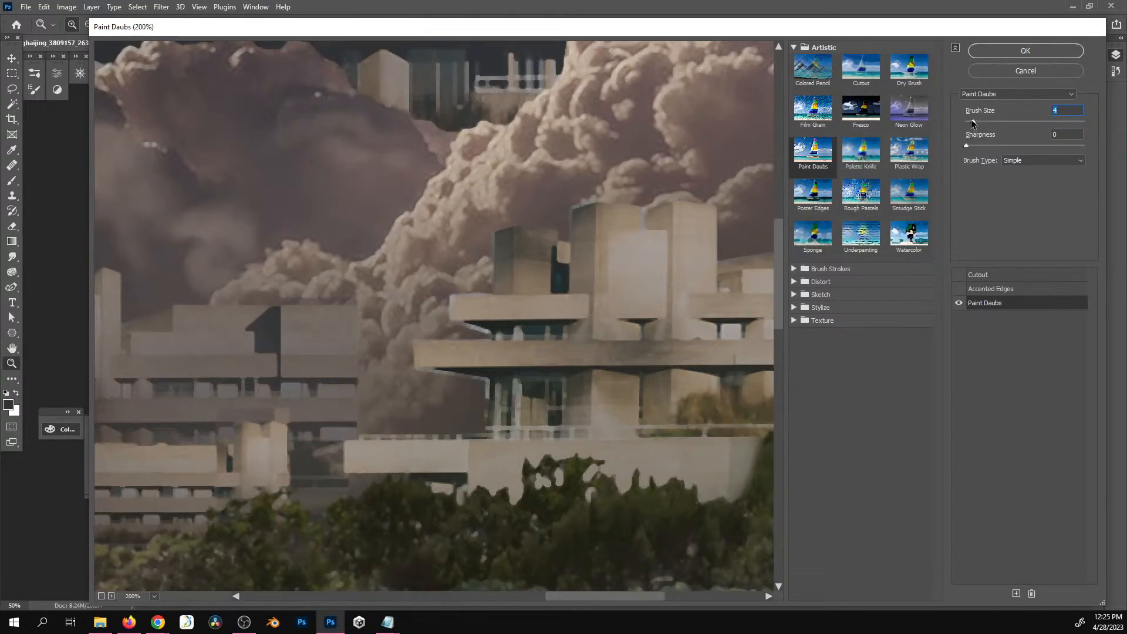
{"action": "left_click_drag", "start_coordinate": [972, 122], "coordinate": [969, 122]}
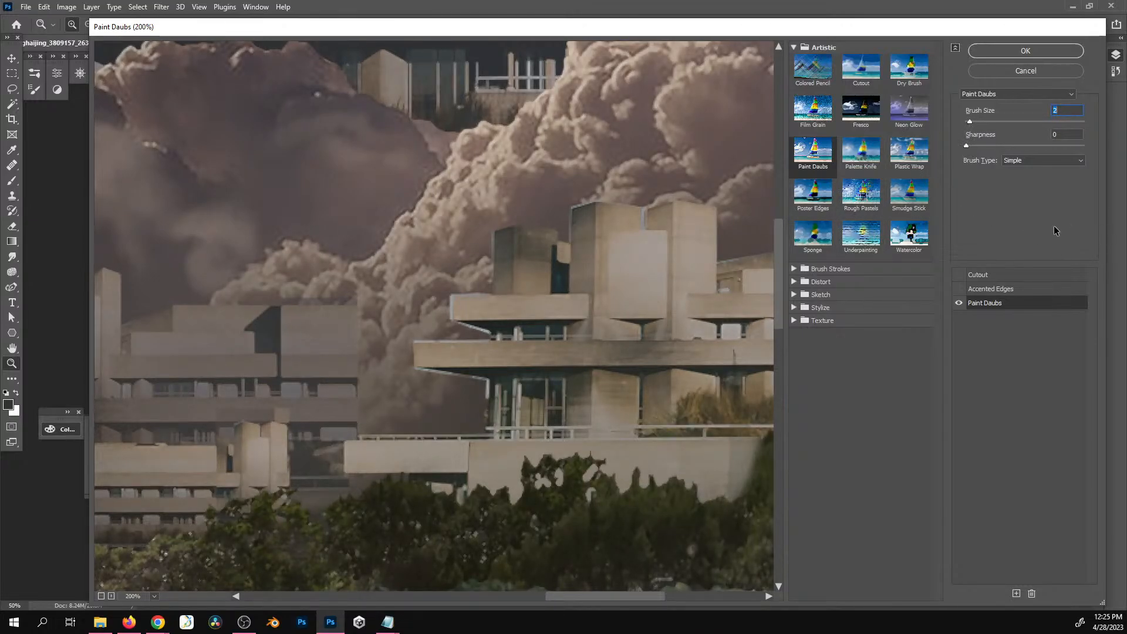
Replace the visible Paint Daubs effect with Dry Brush, set Brush Detail to 0 and try brush sizes 3, 2 and 5
{"action": "left_click", "coordinate": [906, 78]}
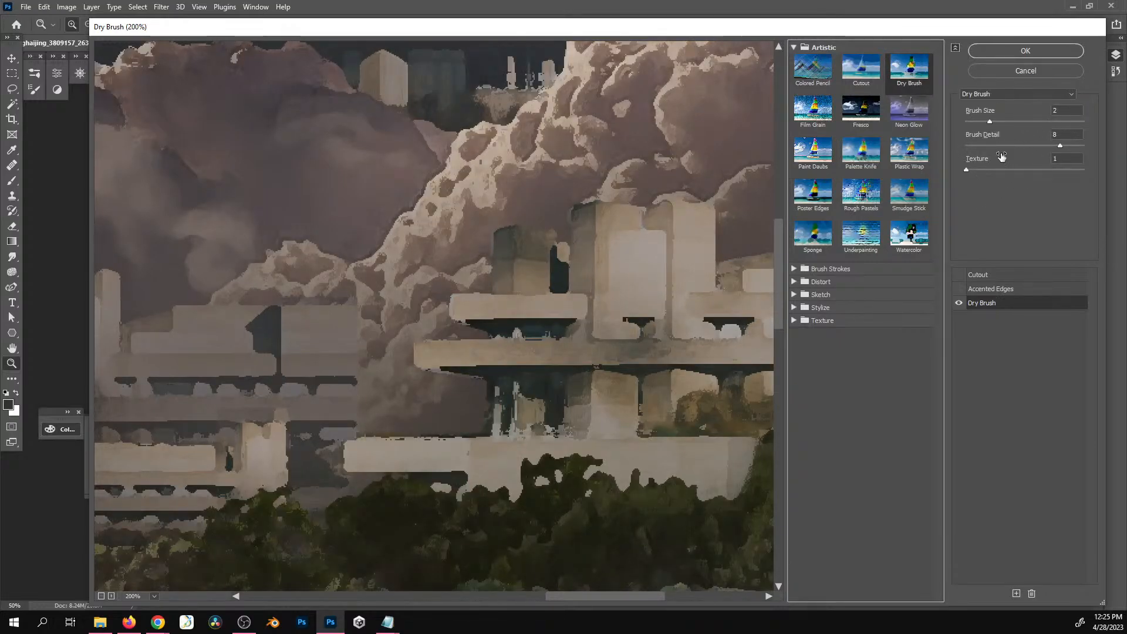
{"action": "mouse_move", "coordinate": [1059, 148]}
{"action": "left_mouse_down"}
{"action": "mouse_move", "coordinate": [966, 146]}
{"action": "mouse_move", "coordinate": [1015, 121]}
{"action": "mouse_move", "coordinate": [1002, 124]}
{"action": "left_mouse_up"}
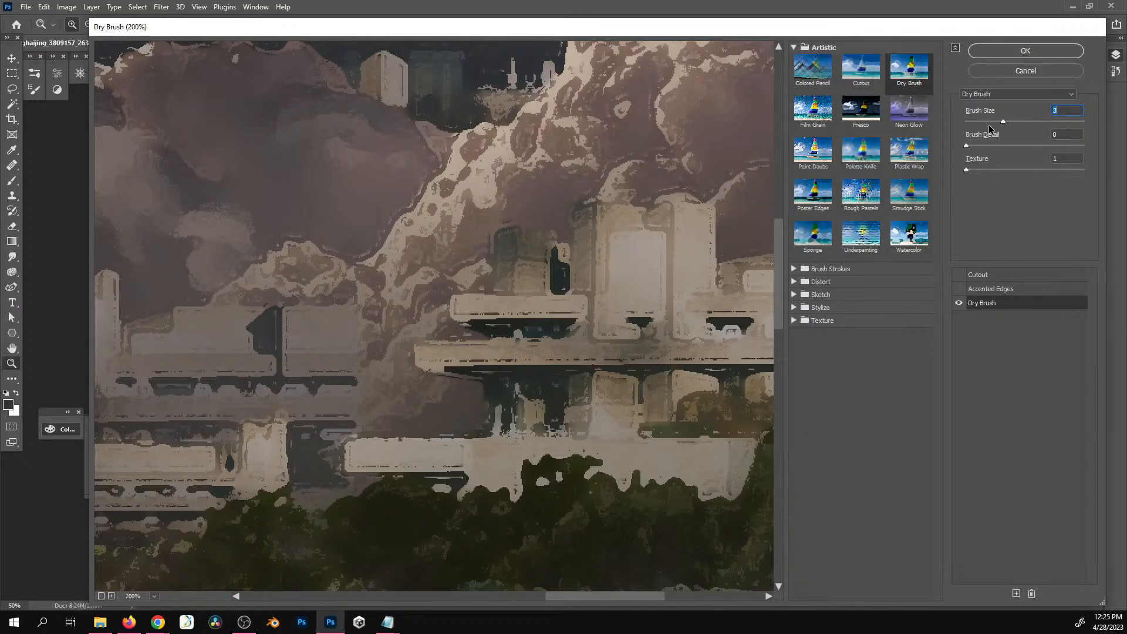
{"action": "mouse_move", "coordinate": [1002, 122]}
{"action": "left_mouse_down"}
{"action": "mouse_move", "coordinate": [974, 121]}
{"action": "mouse_move", "coordinate": [995, 121]}
{"action": "left_mouse_up"}
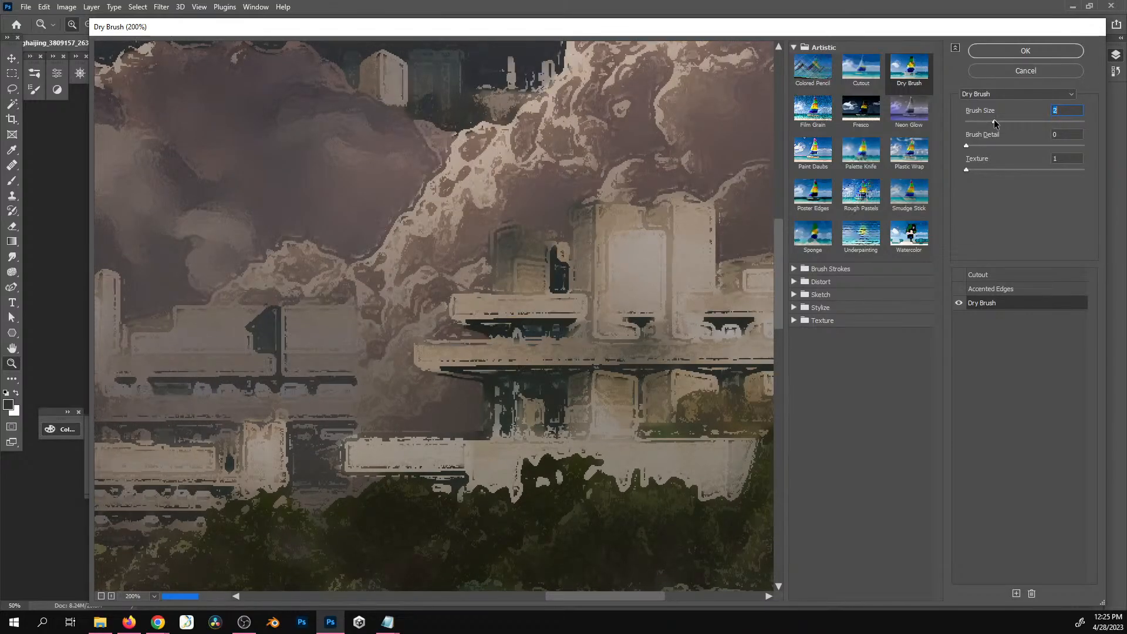
{"action": "left_click", "coordinate": [1022, 121]}
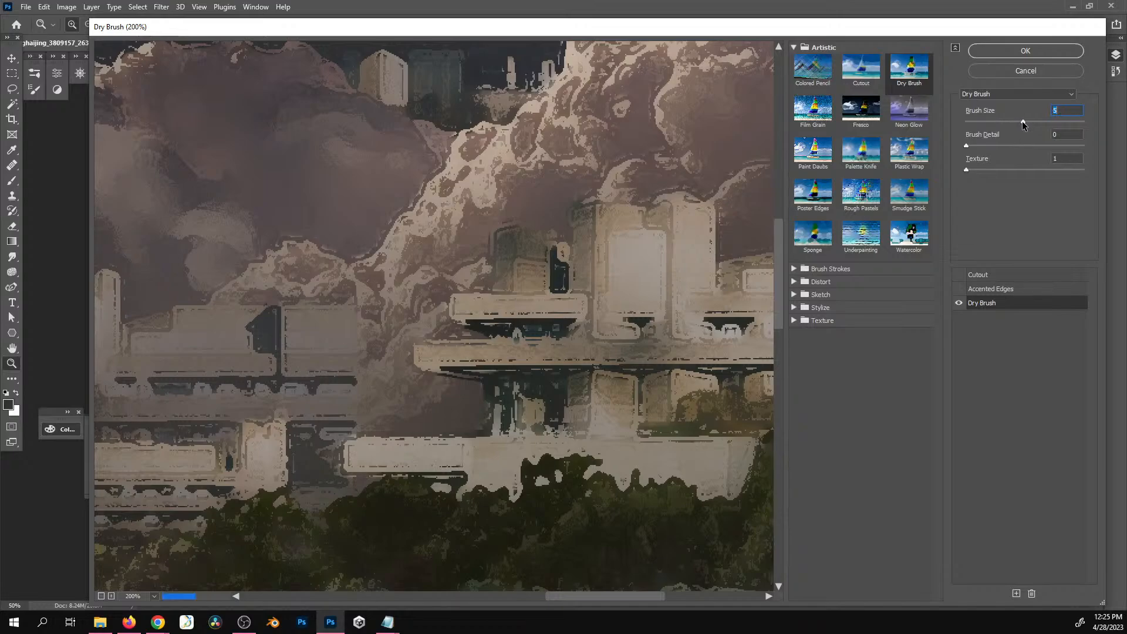
Try Dry Brush detail 3 and 5 with brush sizes 7, 5 and 4, and settle on brush size 2 and detail 4
{"action": "left_click", "coordinate": [988, 144]}
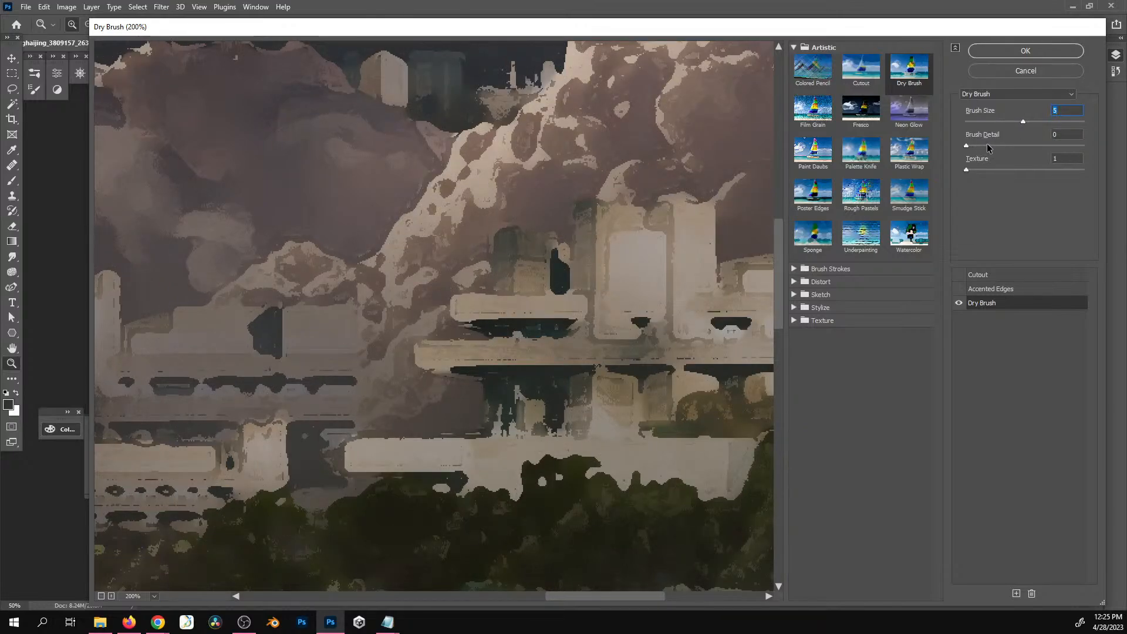
{"action": "left_click", "coordinate": [1002, 145]}
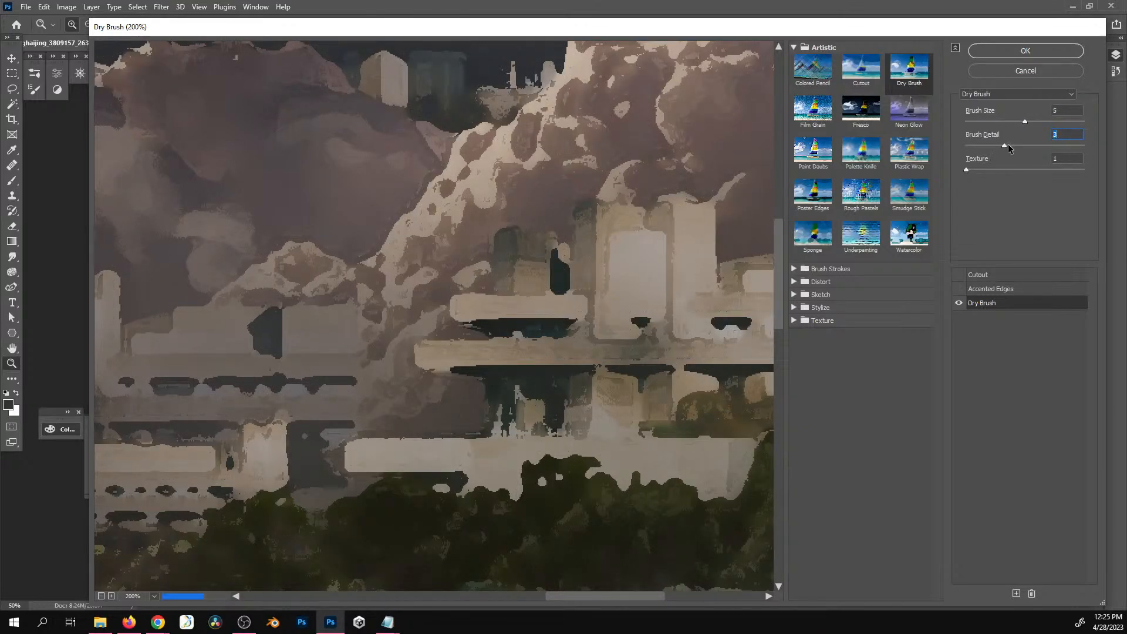
{"action": "left_click", "coordinate": [1026, 145]}
{"action": "left_click", "coordinate": [1042, 121]}
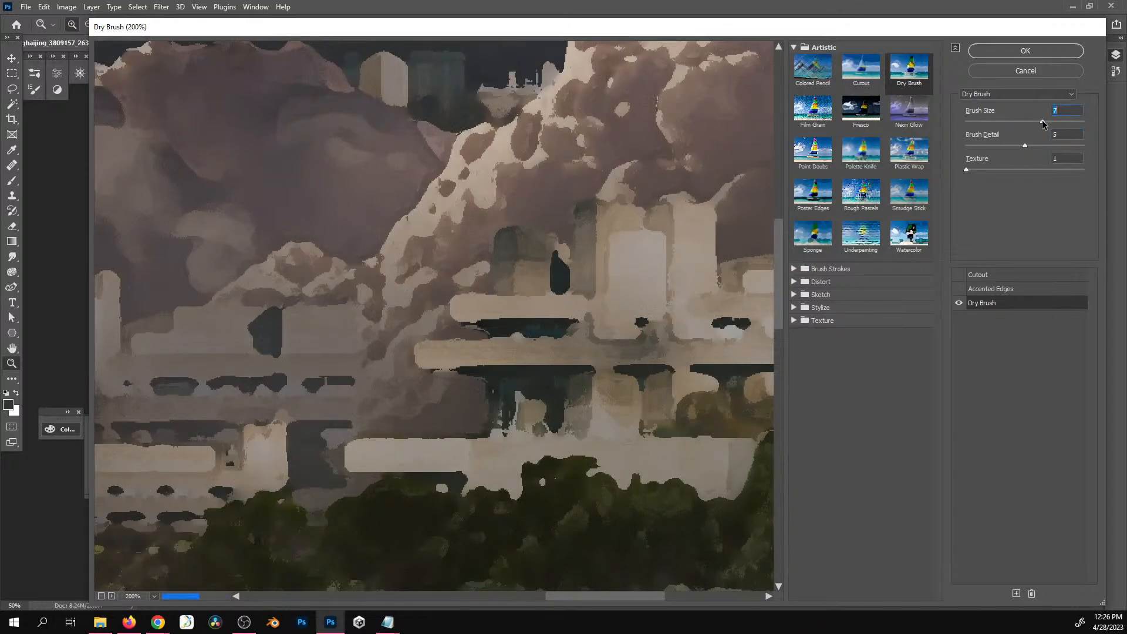
{"action": "left_click", "coordinate": [1023, 121]}
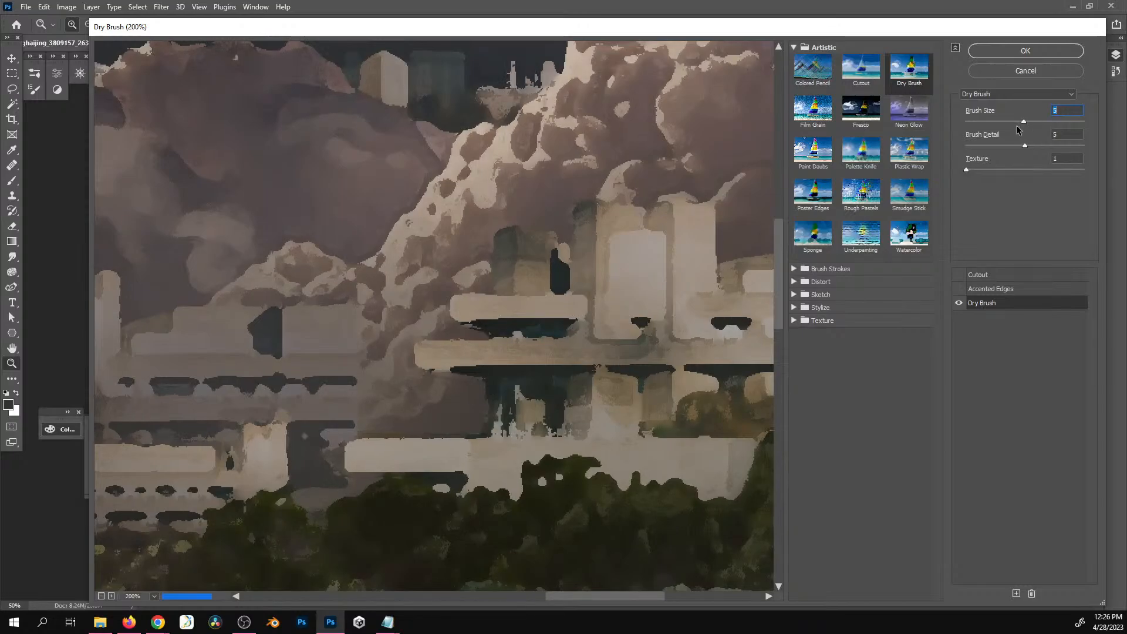
{"action": "left_click", "coordinate": [1012, 122]}
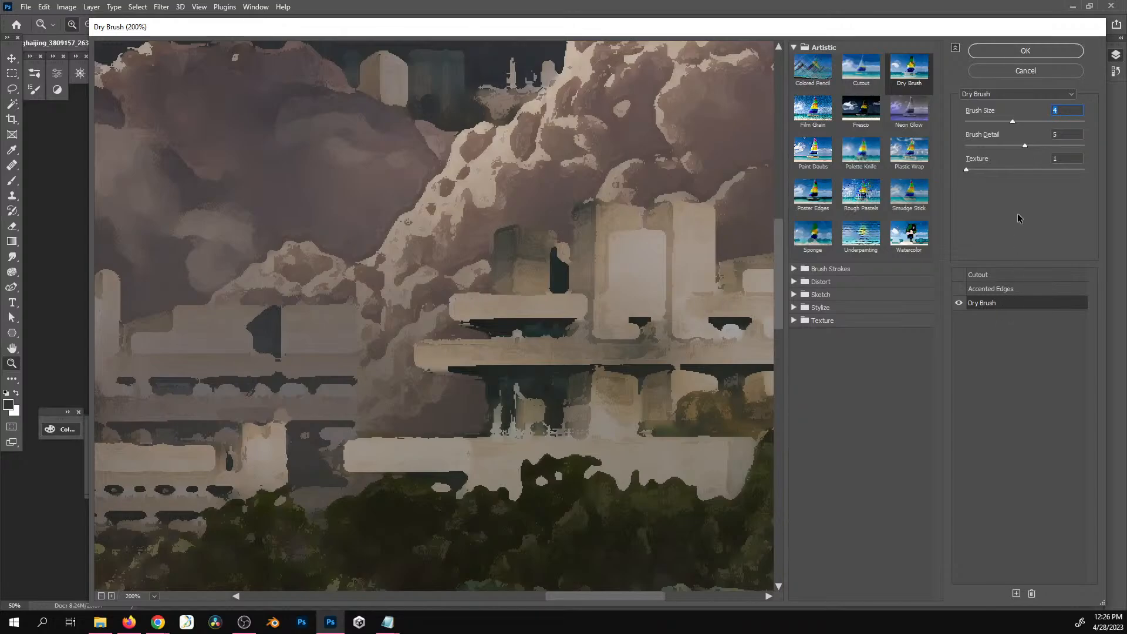
{"action": "left_click", "coordinate": [992, 121]}
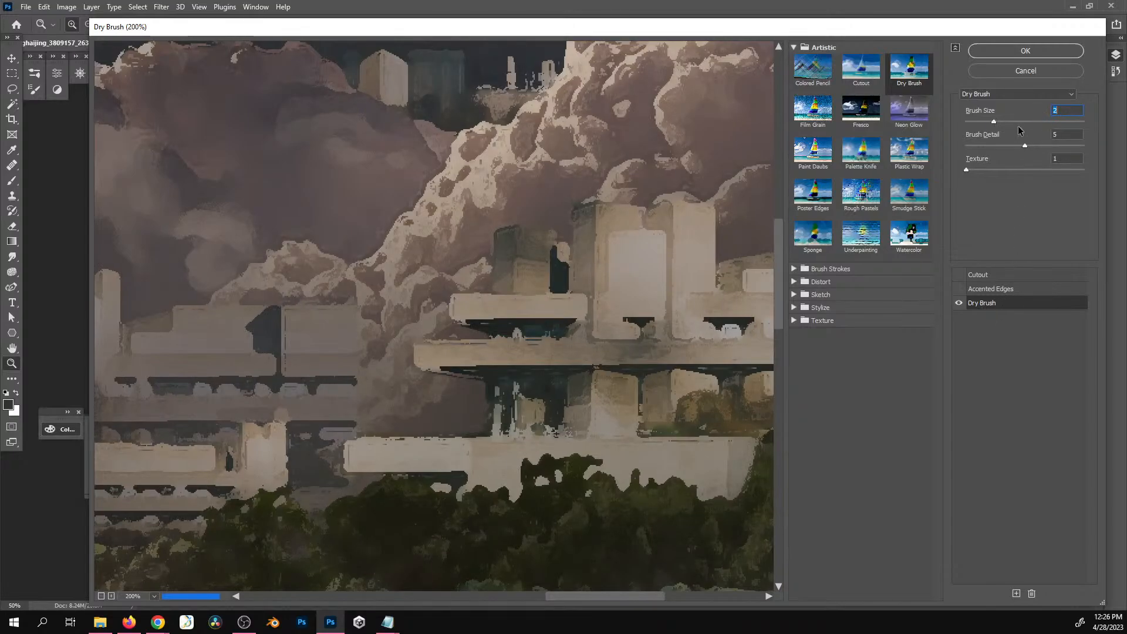
{"action": "left_click", "coordinate": [1016, 145]}
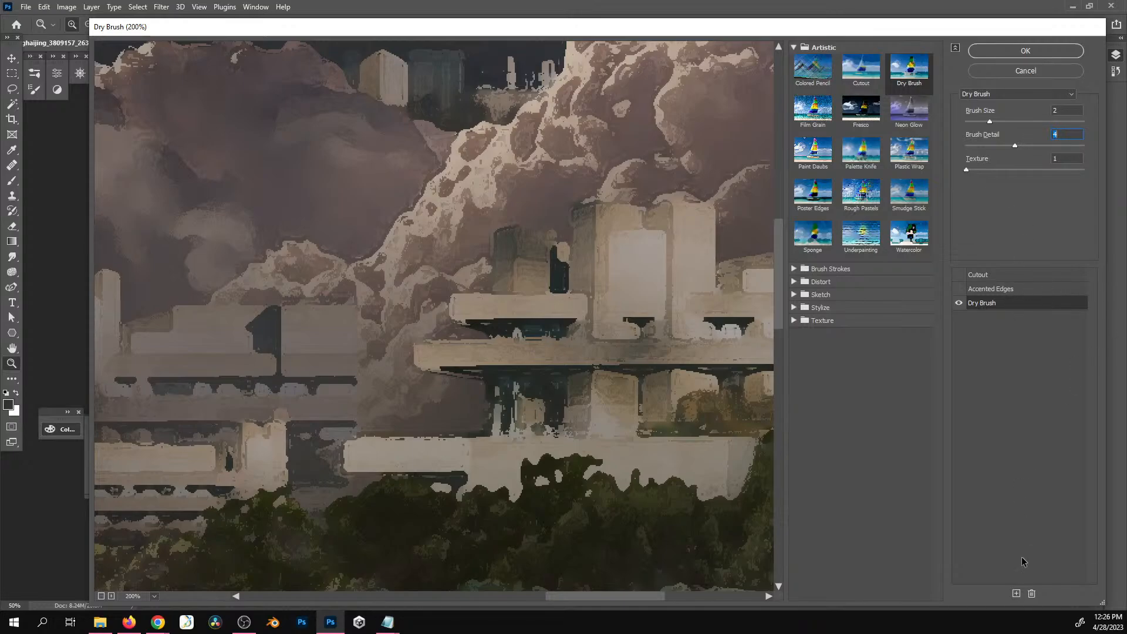
Add another effect layer, change the upper Dry Brush to Paint Daubs and set its brush size to 4 with sharpness 0
{"action": "left_click", "coordinate": [1016, 593]}
{"action": "mouse_move", "coordinate": [998, 303]}
{"action": "left_mouse_down"}
{"action": "mouse_move", "coordinate": [1010, 313]}
{"action": "mouse_move", "coordinate": [989, 310]}
{"action": "mouse_move", "coordinate": [994, 321]}
{"action": "left_mouse_up"}
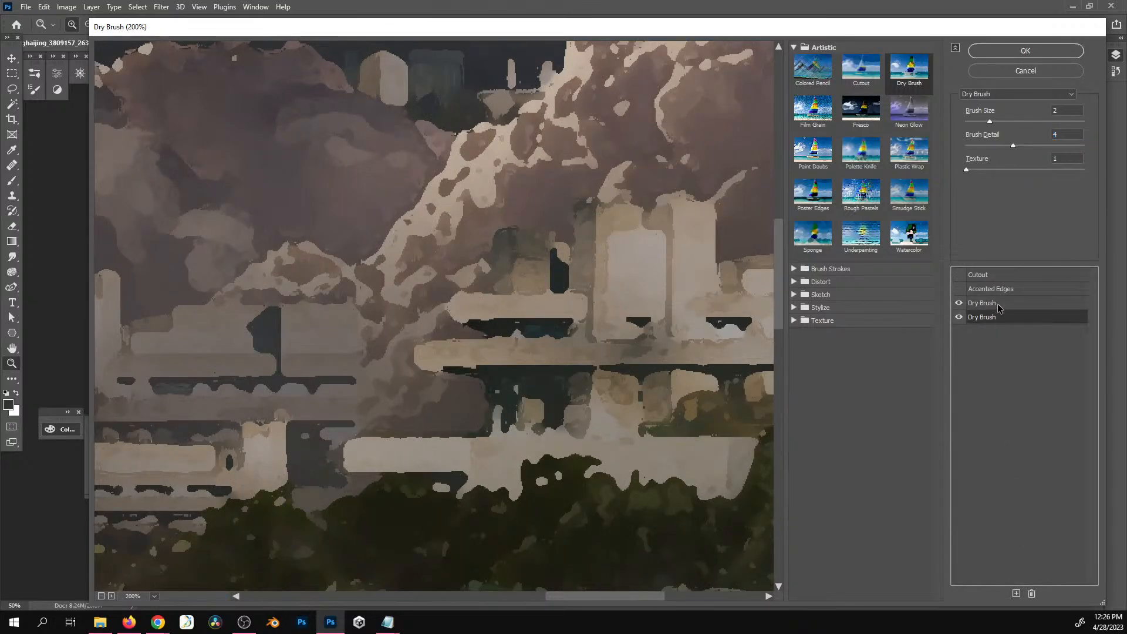
{"action": "left_click", "coordinate": [998, 306]}
{"action": "left_click", "coordinate": [822, 162]}
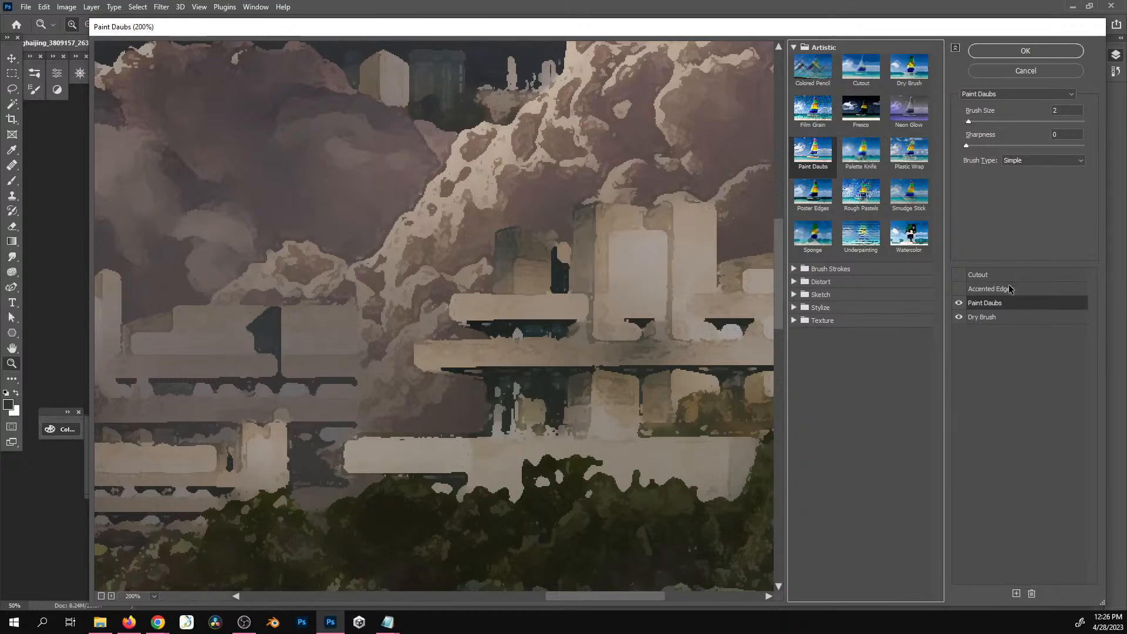
{"action": "mouse_move", "coordinate": [1001, 309]}
{"action": "left_mouse_down"}
{"action": "mouse_move", "coordinate": [1001, 328]}
{"action": "mouse_move", "coordinate": [996, 304]}
{"action": "left_mouse_up"}
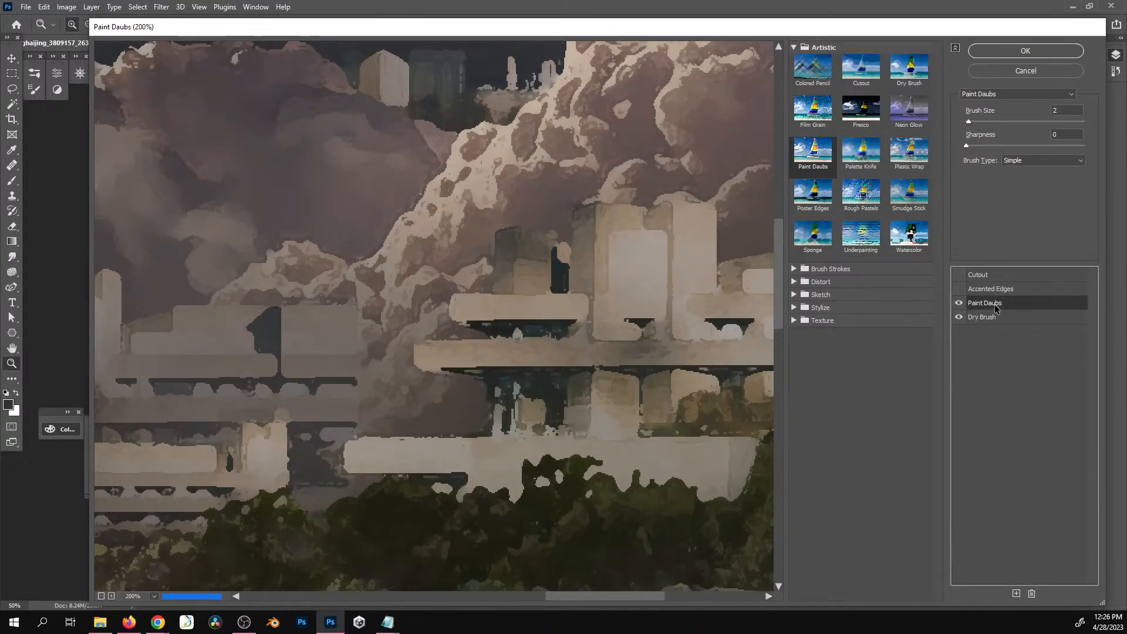
{"action": "left_click_drag", "start_coordinate": [972, 120], "coordinate": [975, 121]}
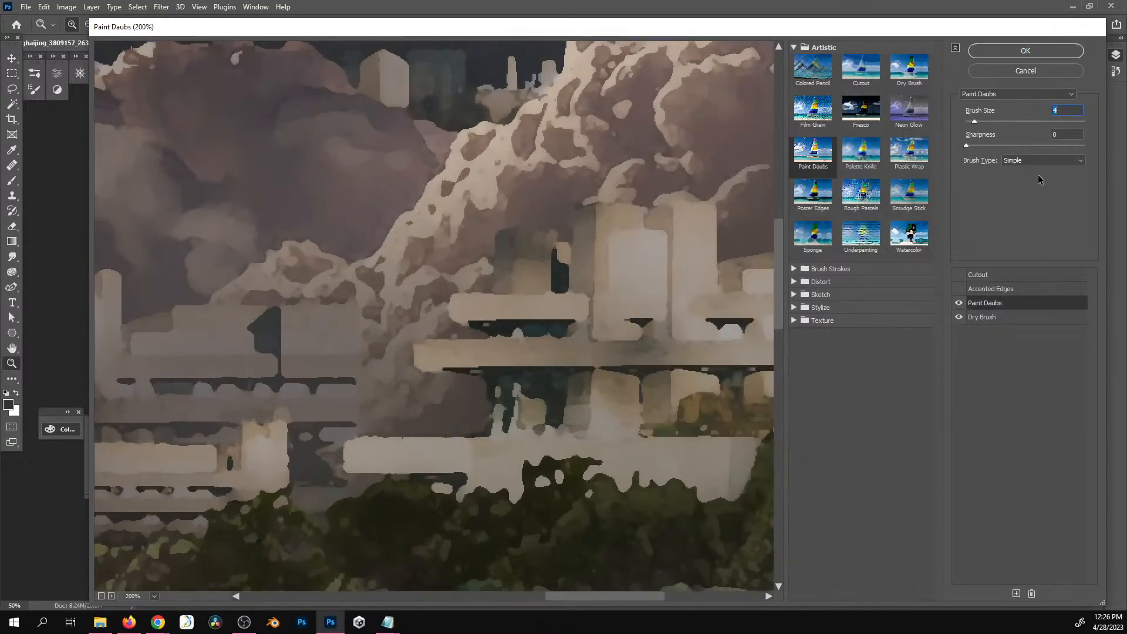
{"action": "left_click", "coordinate": [959, 303]}
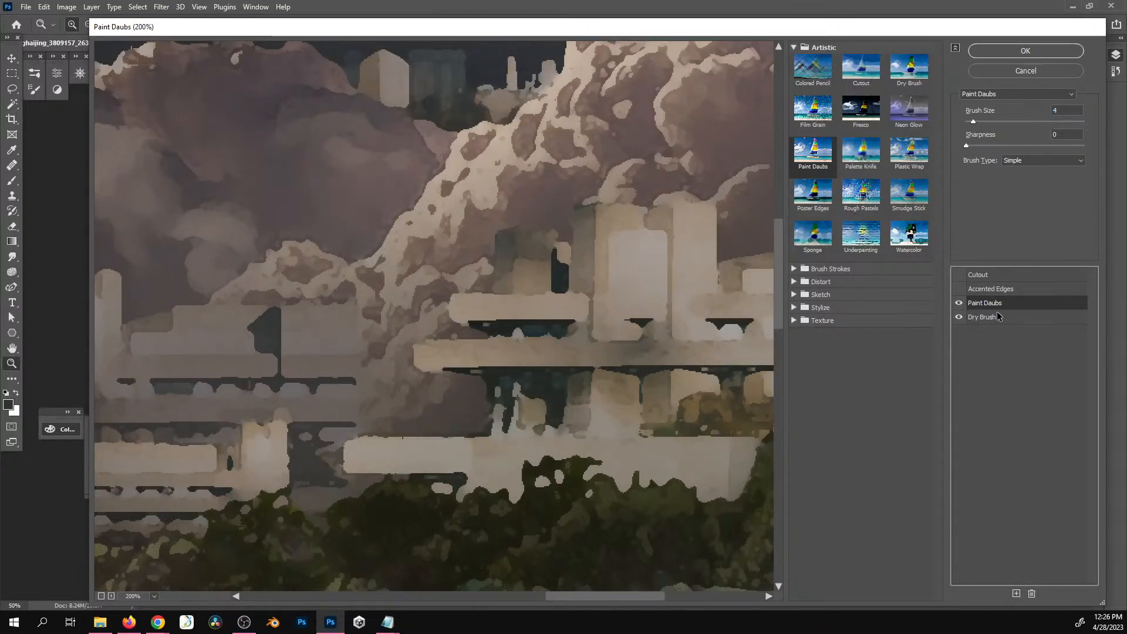
Move Dry Brush above Paint Daubs in the effect stack and set the Paint Daubs brush size to 6
{"action": "left_click_drag", "start_coordinate": [998, 317], "coordinate": [1002, 299]}
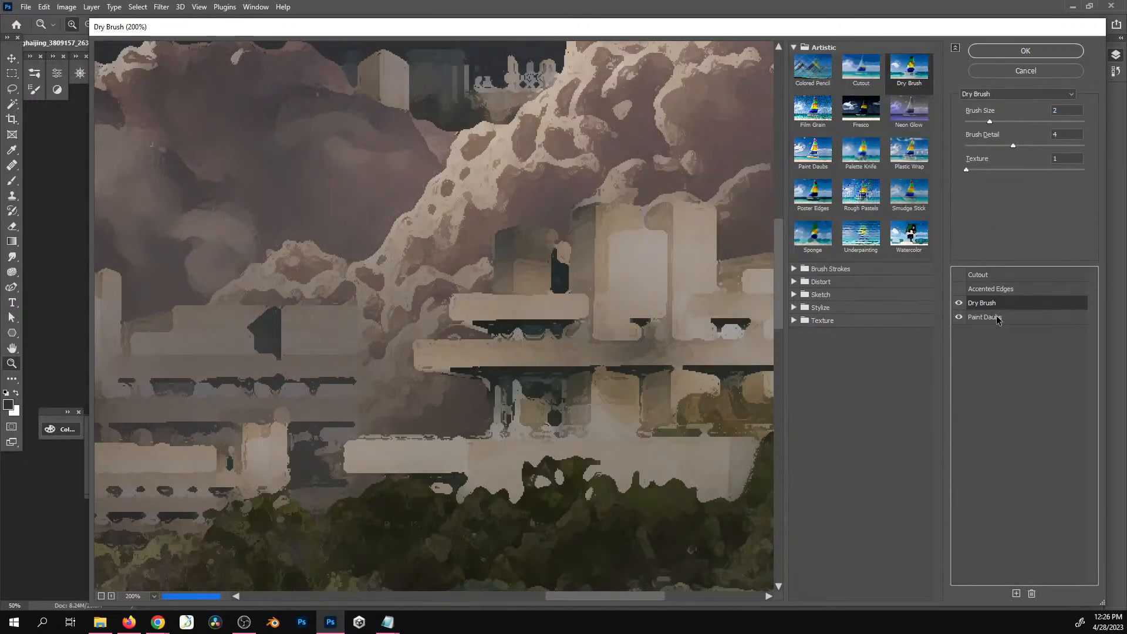
{"action": "left_click", "coordinate": [998, 318]}
{"action": "mouse_move", "coordinate": [977, 121]}
{"action": "left_mouse_down"}
{"action": "mouse_move", "coordinate": [991, 122]}
{"action": "mouse_move", "coordinate": [977, 121]}
{"action": "left_mouse_up"}
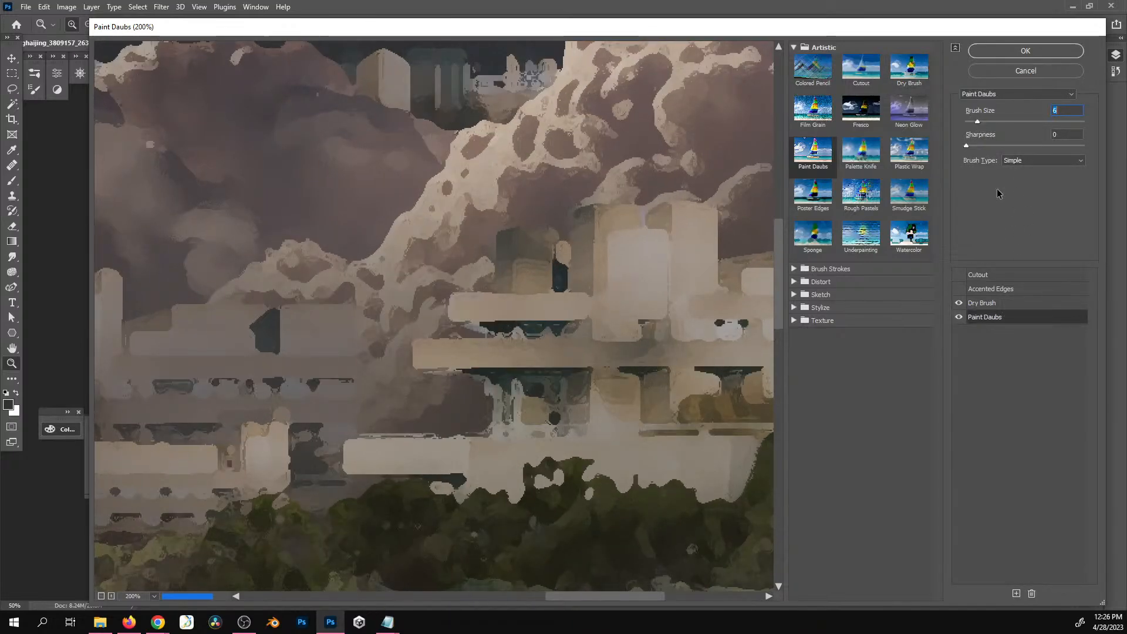
Set the Dry Brush effect to brush size 1 and detail 3, and apply the Filter Gallery to the smart object
{"action": "left_click", "coordinate": [993, 304]}
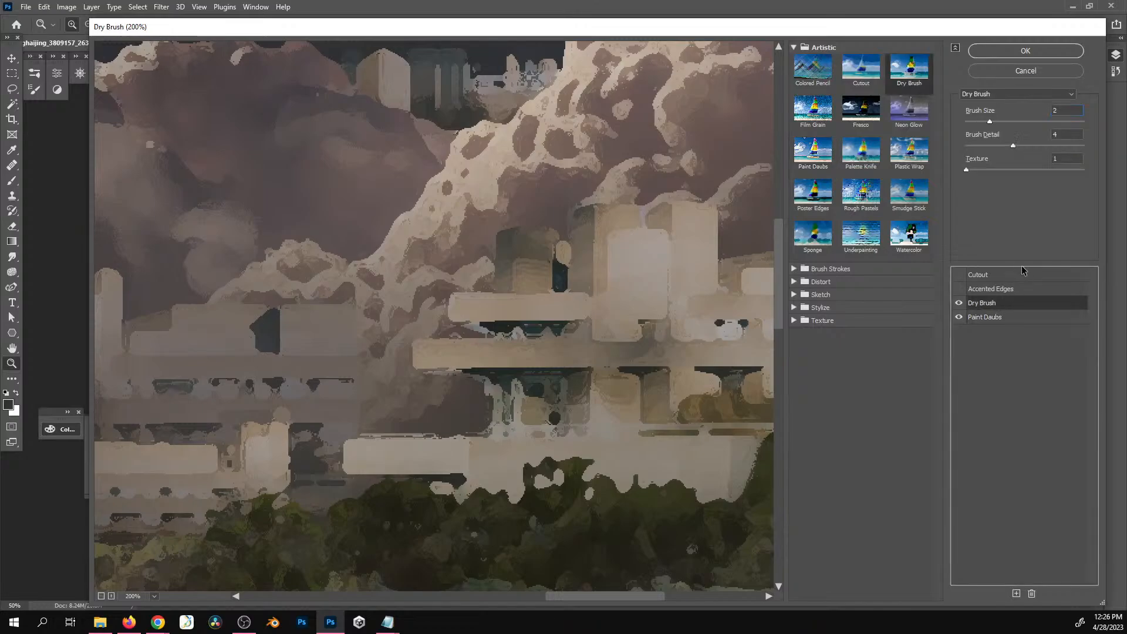
{"action": "key", "text": "Down"}
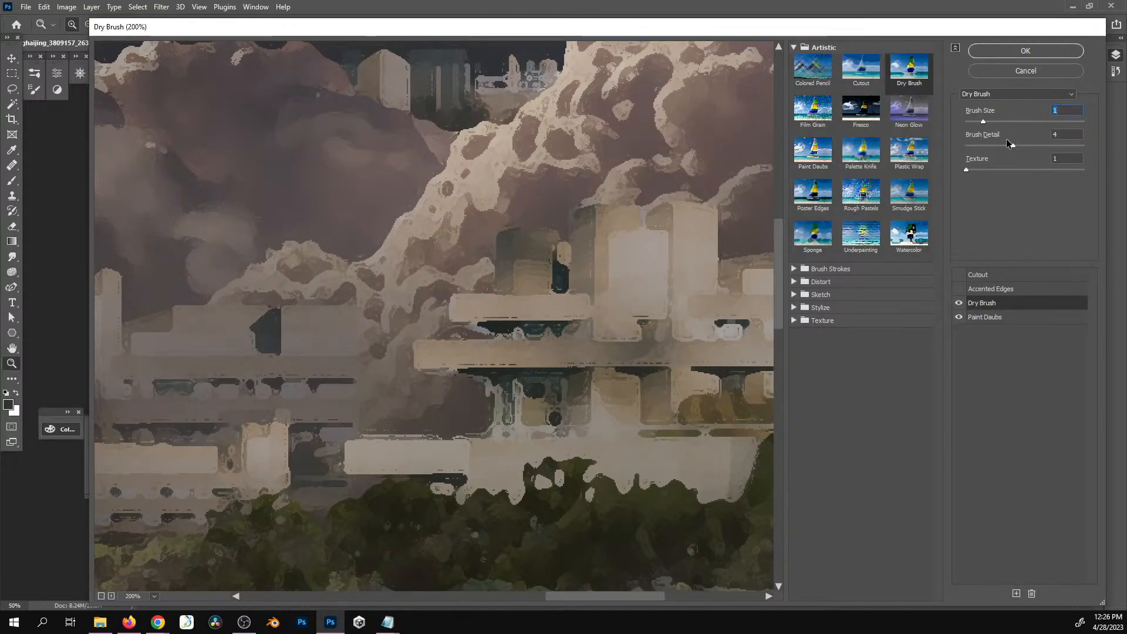
{"action": "left_click_drag", "start_coordinate": [1010, 145], "coordinate": [998, 134]}
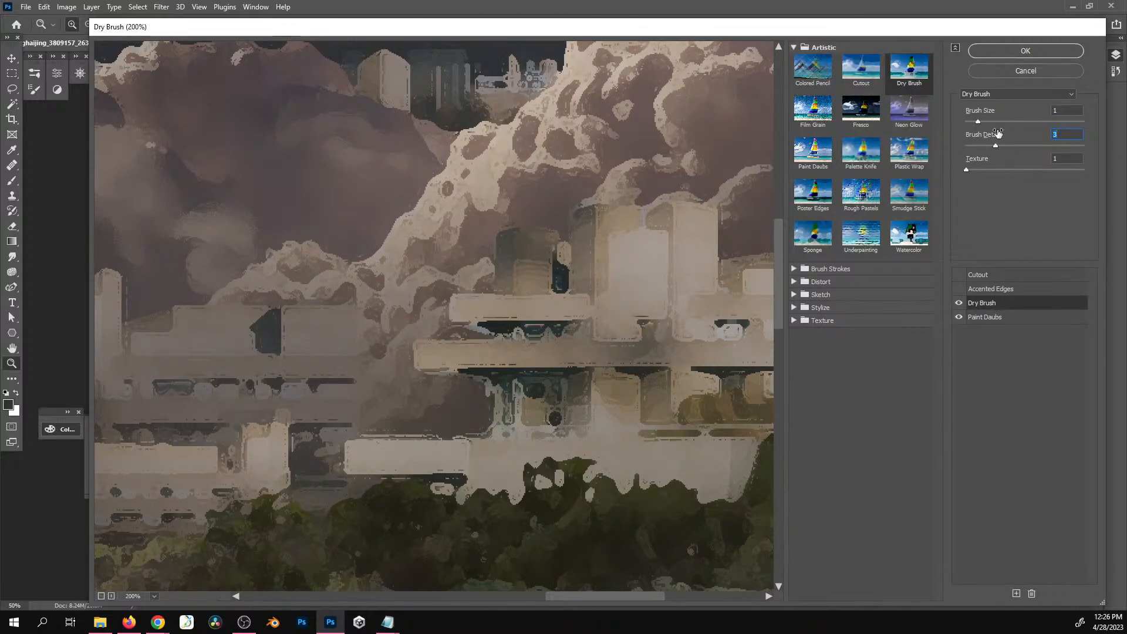
{"action": "left_click", "coordinate": [996, 317]}
{"action": "left_click", "coordinate": [1005, 53]}
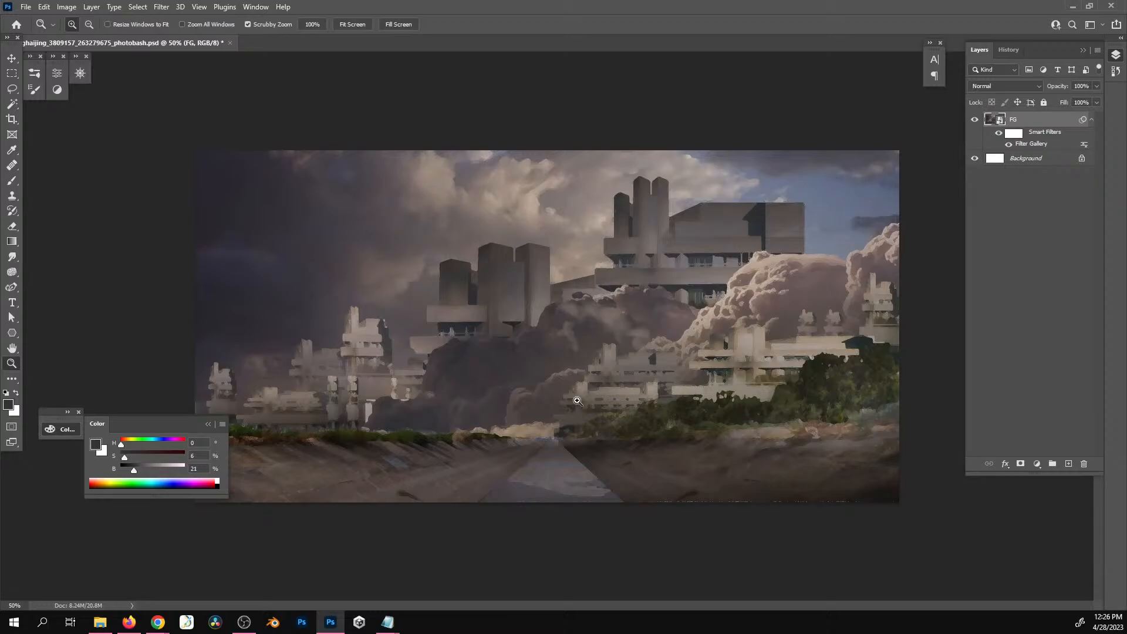
Collapse the color controls and examine the filtered buildings, clouds and trees at 100%, then return to the 50% view
{"action": "left_click", "coordinate": [70, 434]}
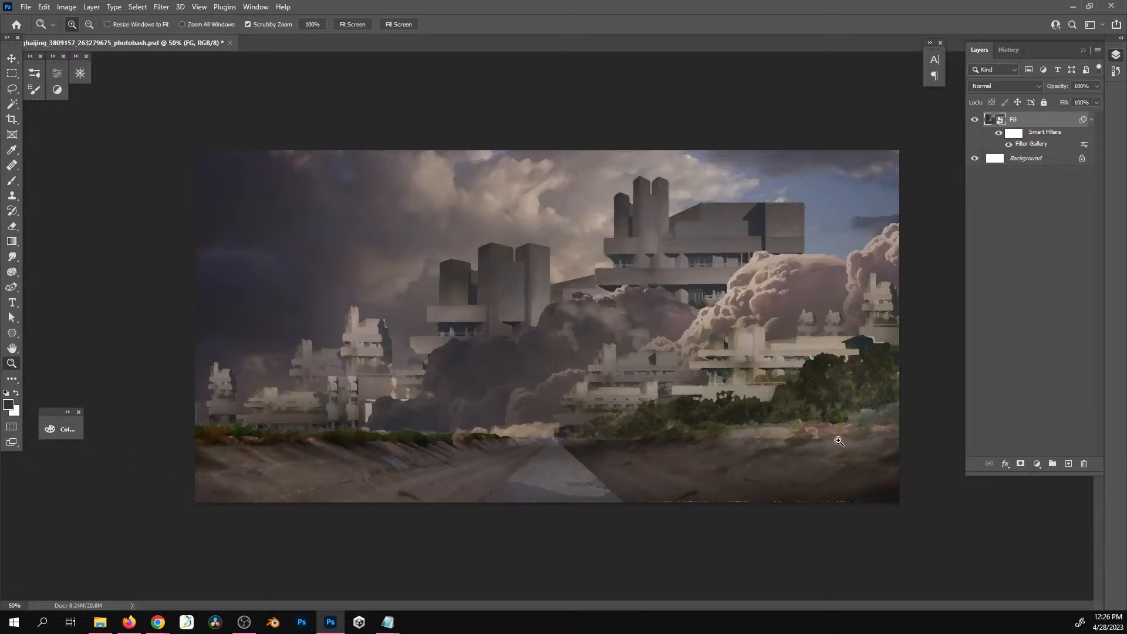
{"action": "left_click", "coordinate": [797, 427]}
{"action": "left_click", "coordinate": [824, 432]}
{"action": "left_click_drag", "start_coordinate": [858, 428], "coordinate": [757, 451]}
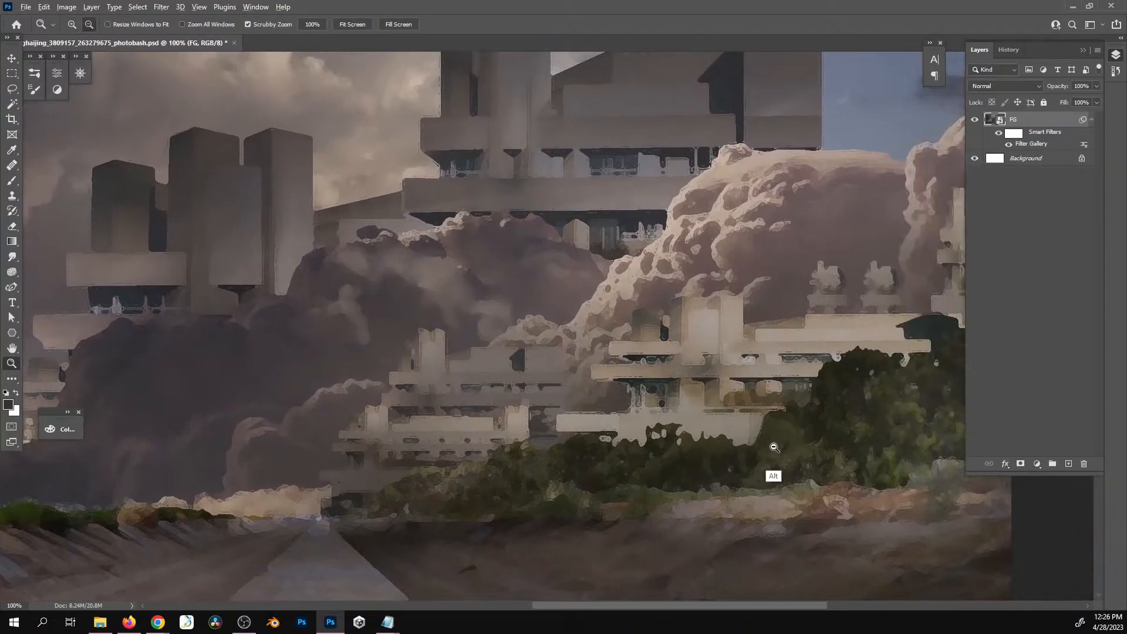
{"action": "left_click", "coordinate": [773, 473], "text": "alt"}
{"action": "left_click", "coordinate": [767, 453], "text": "alt"}
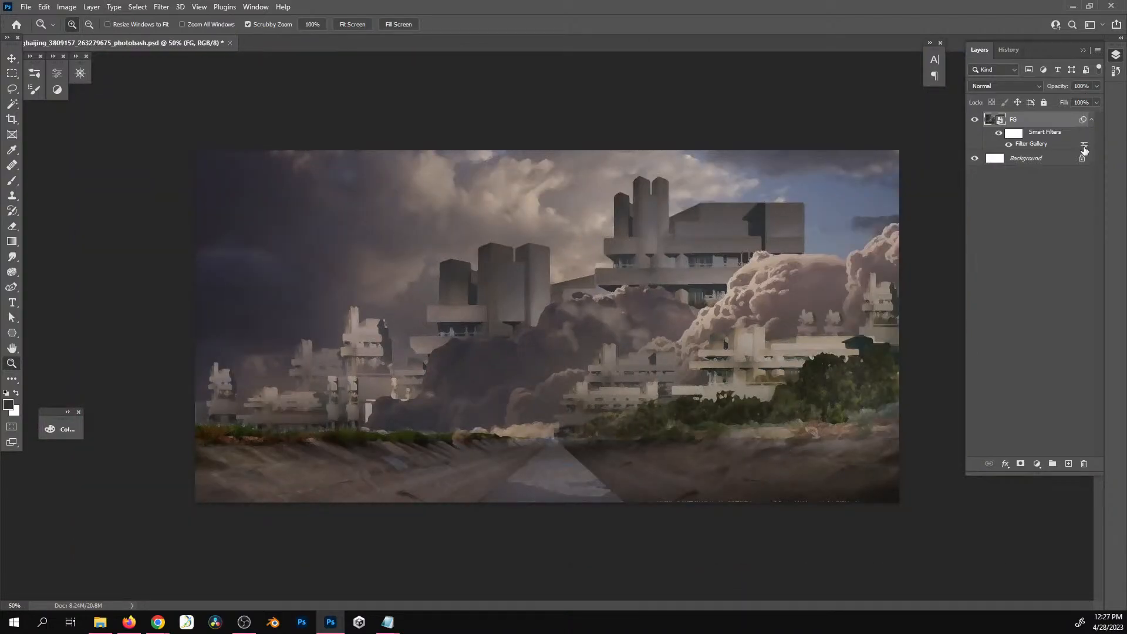
Open the FG smart object's contents, darken the midtones with a Levels adjustment above the groups, and save the contents
{"action": "left_click", "coordinate": [1001, 135]}
{"action": "left_click", "coordinate": [1000, 134]}
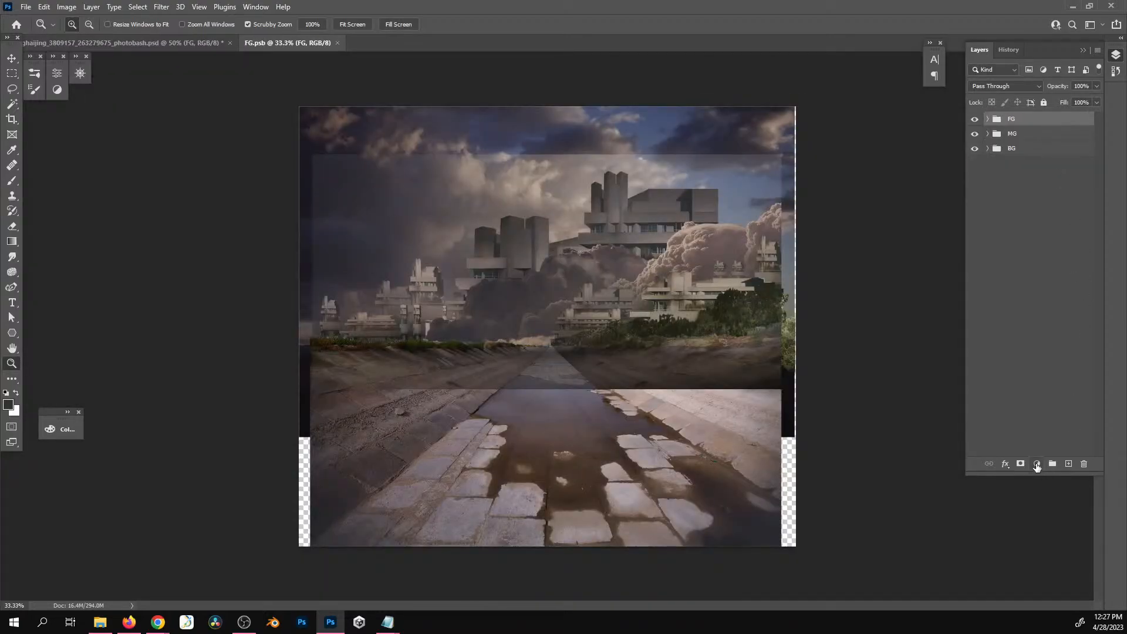
{"action": "left_click", "coordinate": [1037, 463]}
{"action": "left_click", "coordinate": [1072, 306]}
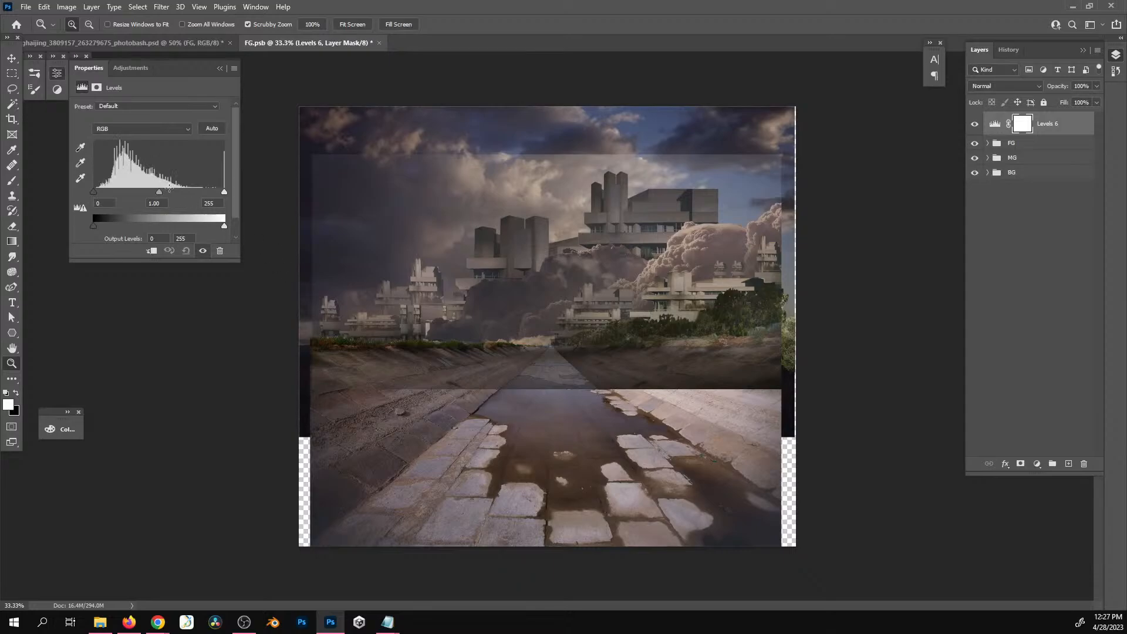
{"action": "left_click_drag", "start_coordinate": [167, 191], "coordinate": [174, 192]}
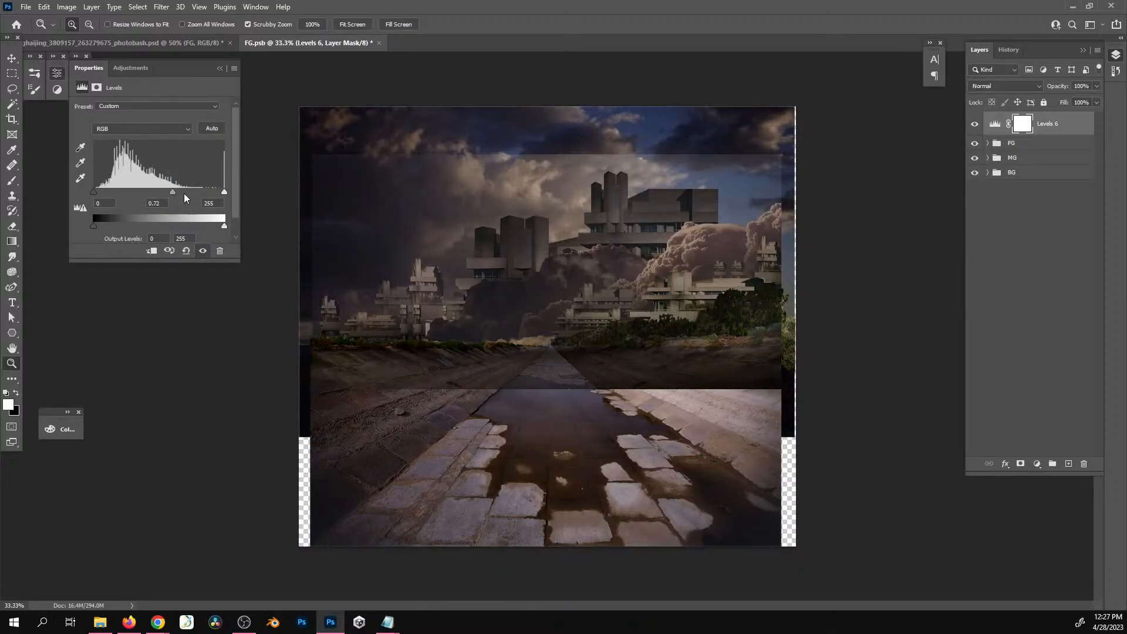
{"action": "left_click", "coordinate": [57, 75]}
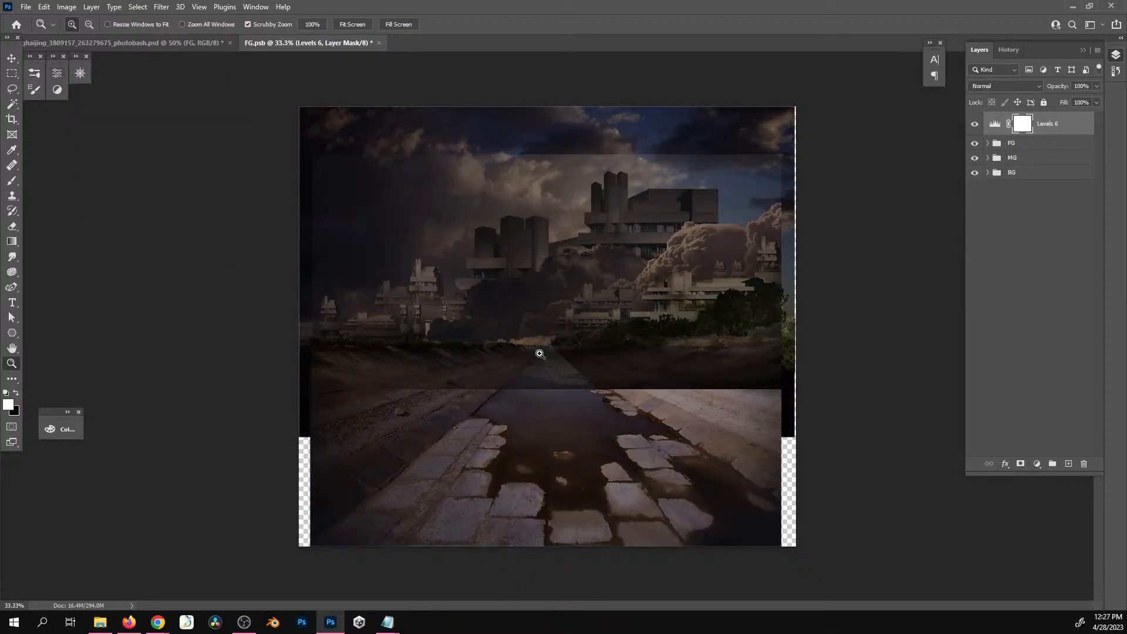
{"action": "key", "text": "ctrl+s"}
{"action": "key", "text": "ctrl+w"}
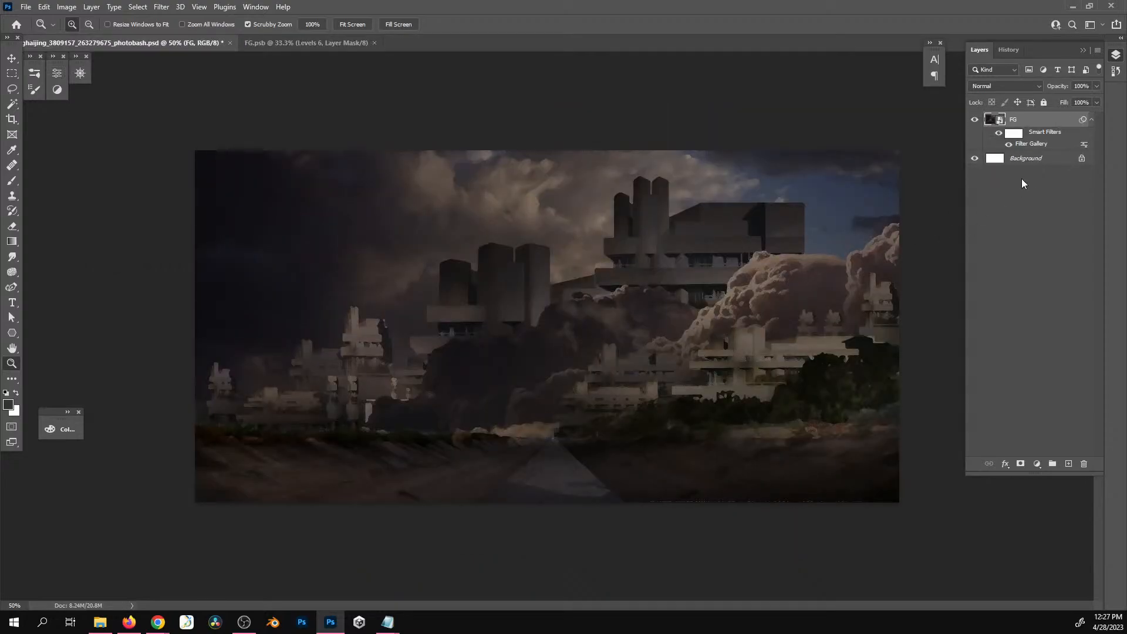
Delete the Levels adjustment from the smart object's contents, save them and return to the matte painting document
{"action": "key", "text": "ctrl+Tab"}
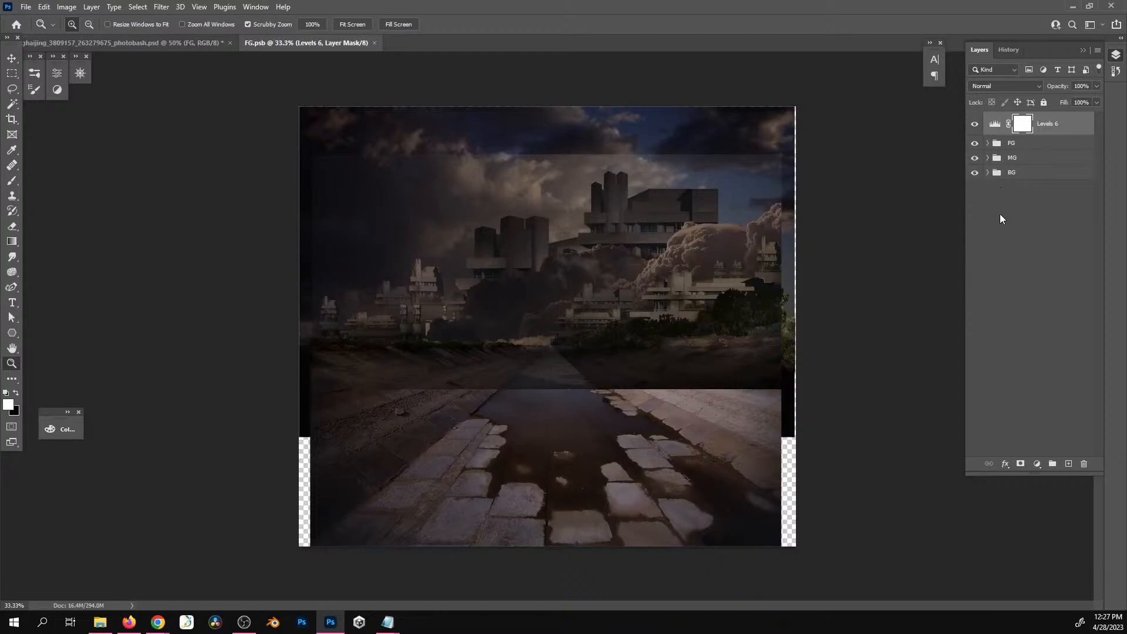
{"action": "left_click", "coordinate": [1081, 465]}
{"action": "left_click", "coordinate": [1084, 464]}
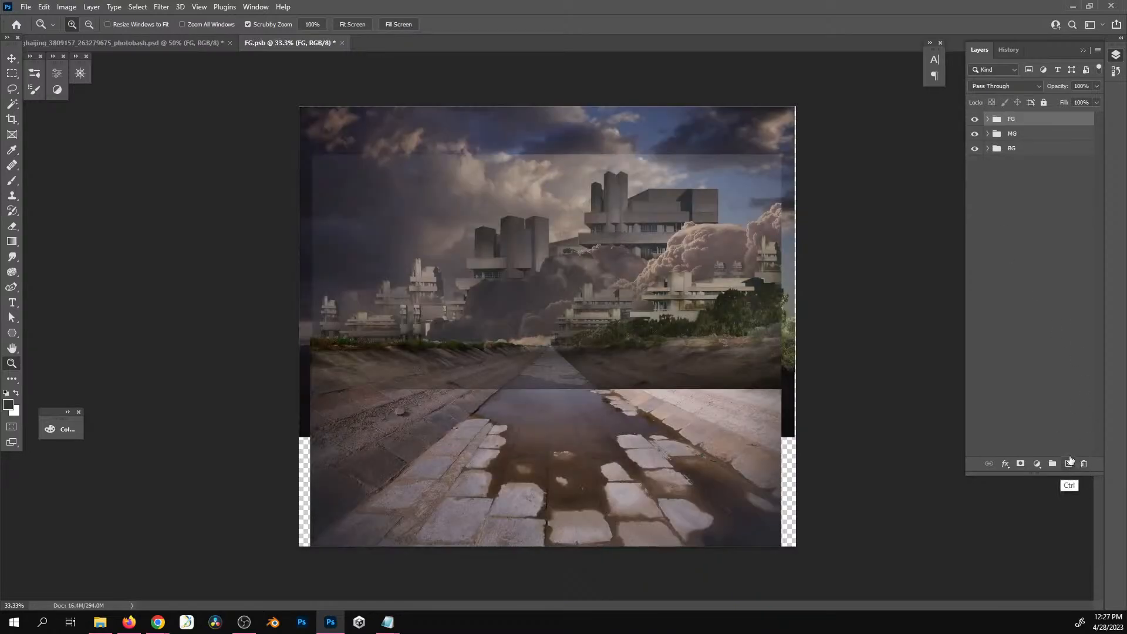
{"action": "key", "text": "ctrl+s"}
{"action": "key", "text": "ctrl+Tab"}
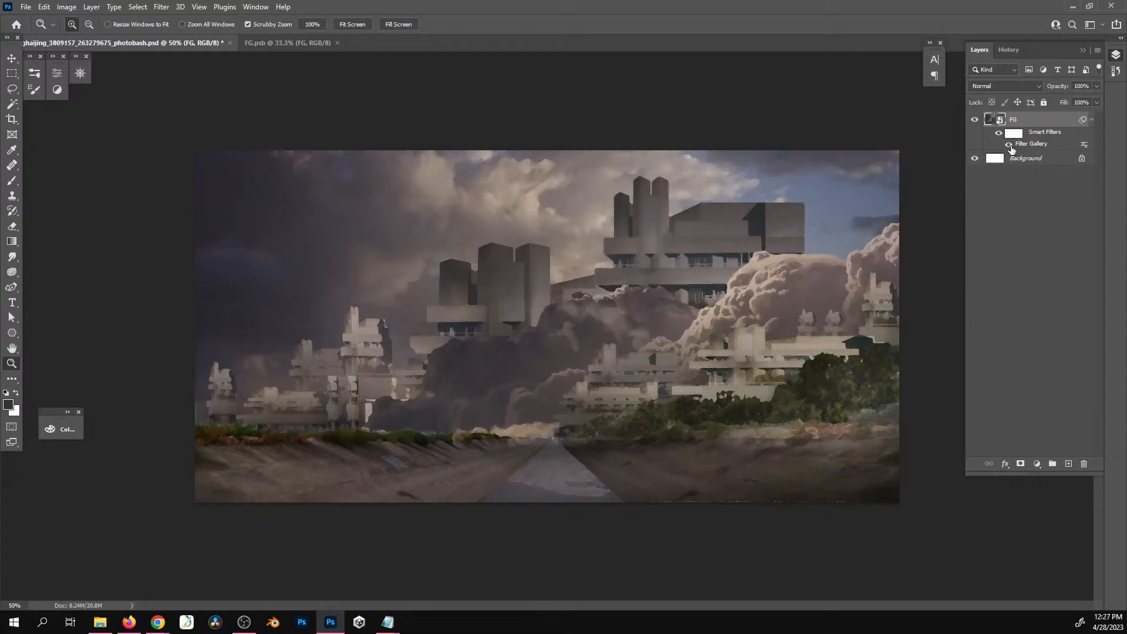
Compare the FG object with and without the Filter Gallery effect, and set the filter's blending opacity to 27%
{"action": "left_click", "coordinate": [1009, 145]}
{"action": "left_click", "coordinate": [1009, 145]}
{"action": "double_click", "coordinate": [1084, 145]}
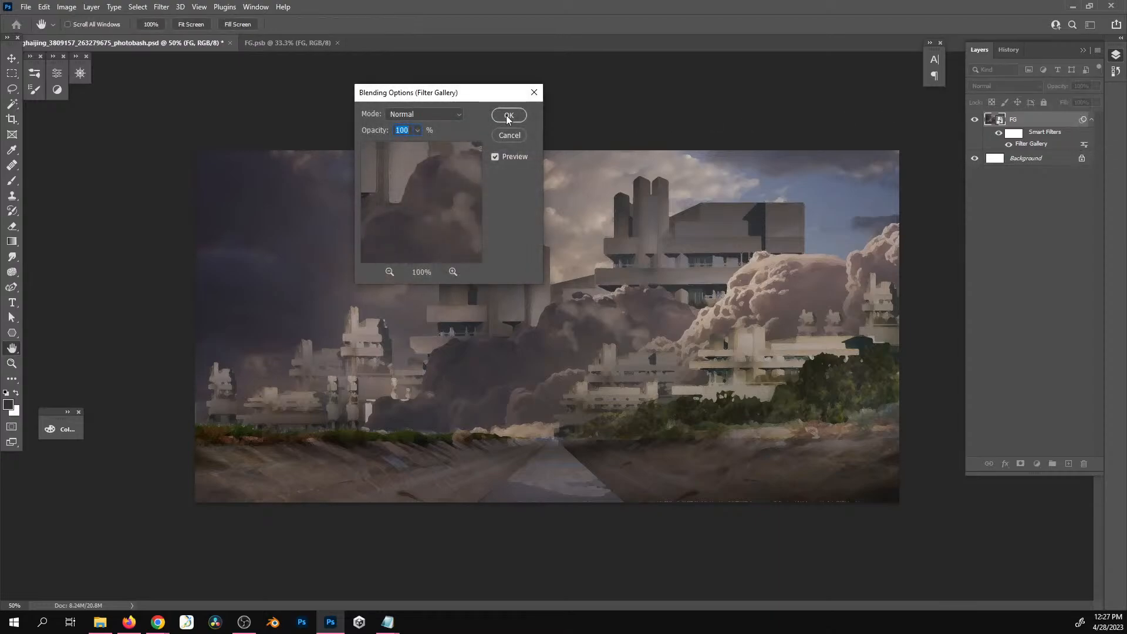
{"action": "left_click_drag", "start_coordinate": [484, 94], "coordinate": [825, 166]}
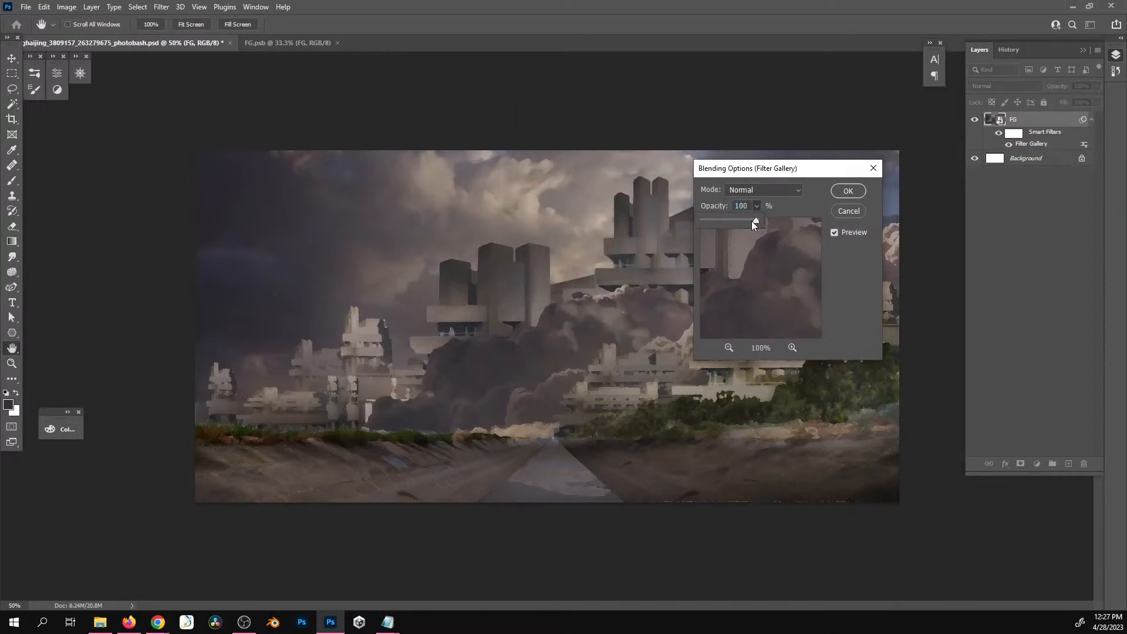
{"action": "mouse_move", "coordinate": [742, 220]}
{"action": "left_mouse_down"}
{"action": "mouse_move", "coordinate": [708, 229]}
{"action": "mouse_move", "coordinate": [768, 219]}
{"action": "left_mouse_up"}
{"action": "left_click_drag", "start_coordinate": [794, 172], "coordinate": [918, 181]}
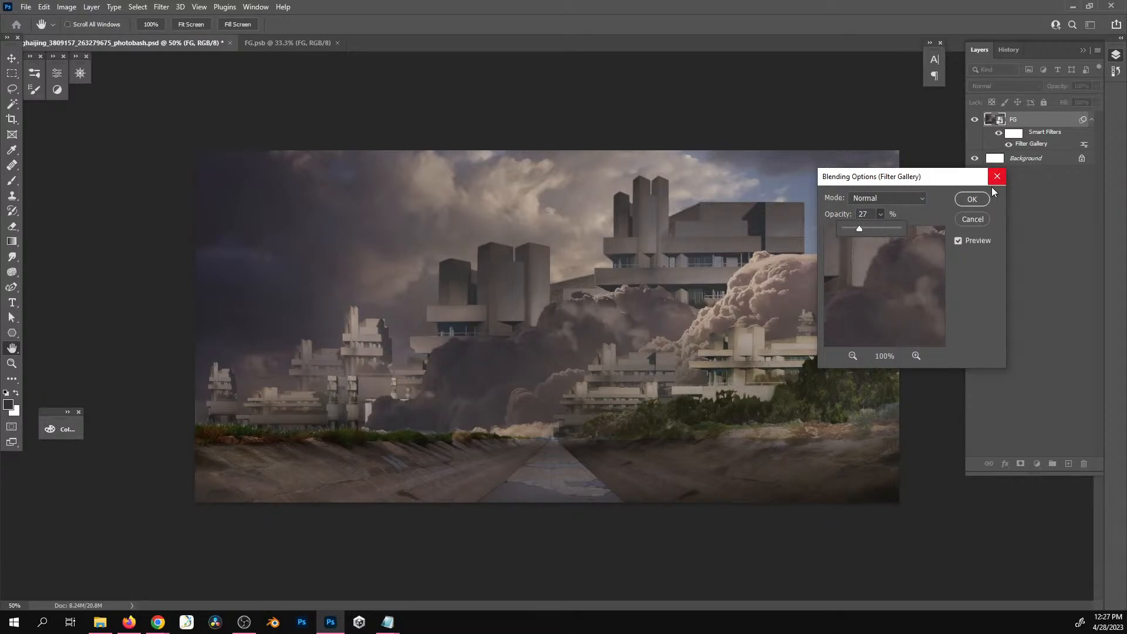
{"action": "left_click", "coordinate": [968, 205]}
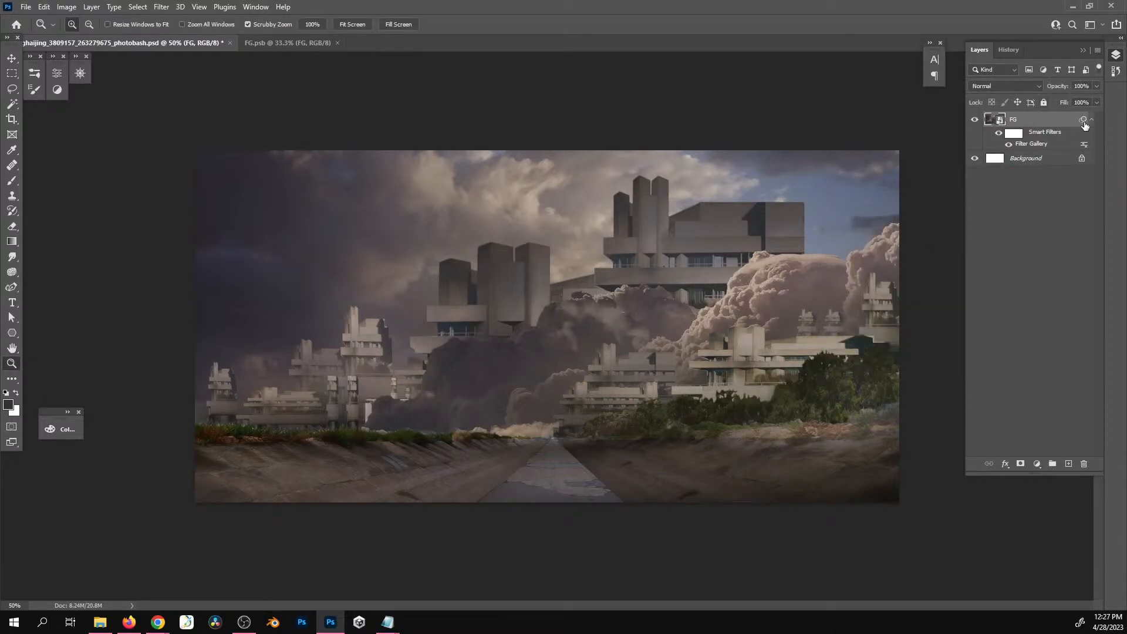
Add a new layer above the FG smart object and set up the Smudge tool with the Kyle's Dry Media - Scraper brush
{"action": "left_click", "coordinate": [1090, 120]}
{"action": "left_click", "coordinate": [1068, 464]}
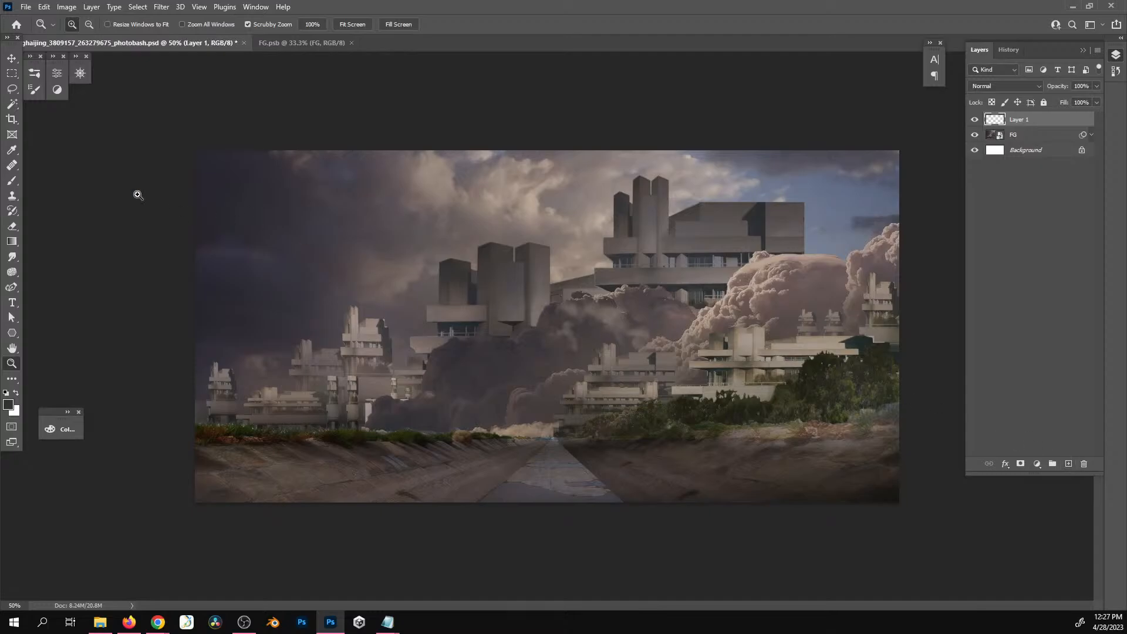
{"action": "left_click", "coordinate": [12, 256]}
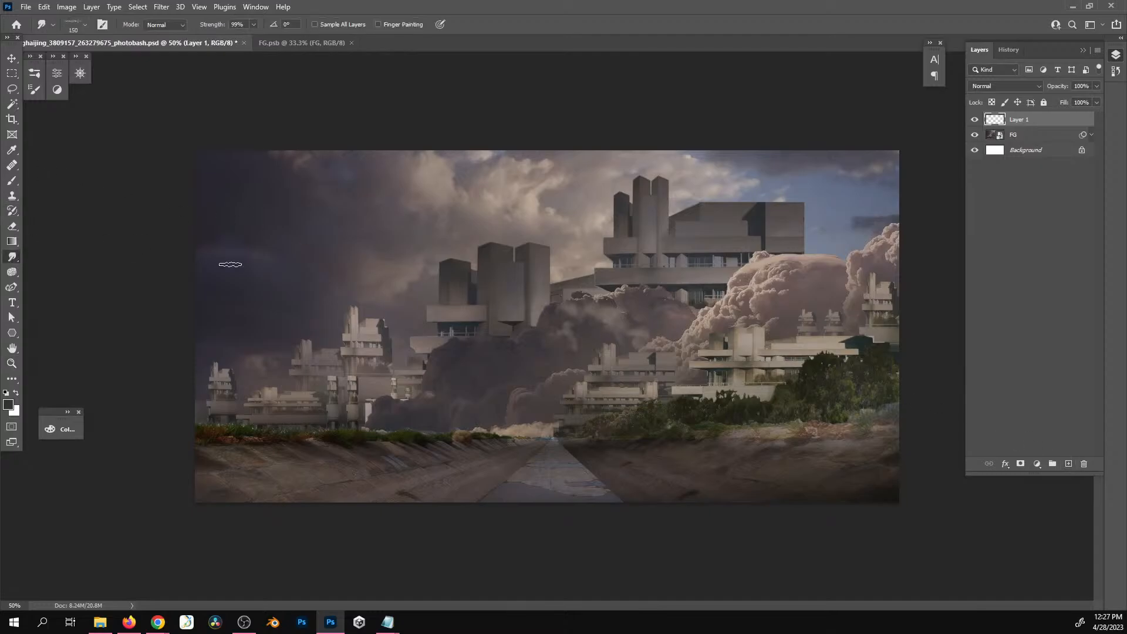
{"action": "left_click", "coordinate": [34, 73]}
{"action": "mouse_move", "coordinate": [353, 290]}
{"action": "left_mouse_down"}
{"action": "mouse_move", "coordinate": [341, 399]}
{"action": "mouse_move", "coordinate": [354, 223]}
{"action": "left_mouse_up"}
{"action": "left_click", "coordinate": [140, 424]}
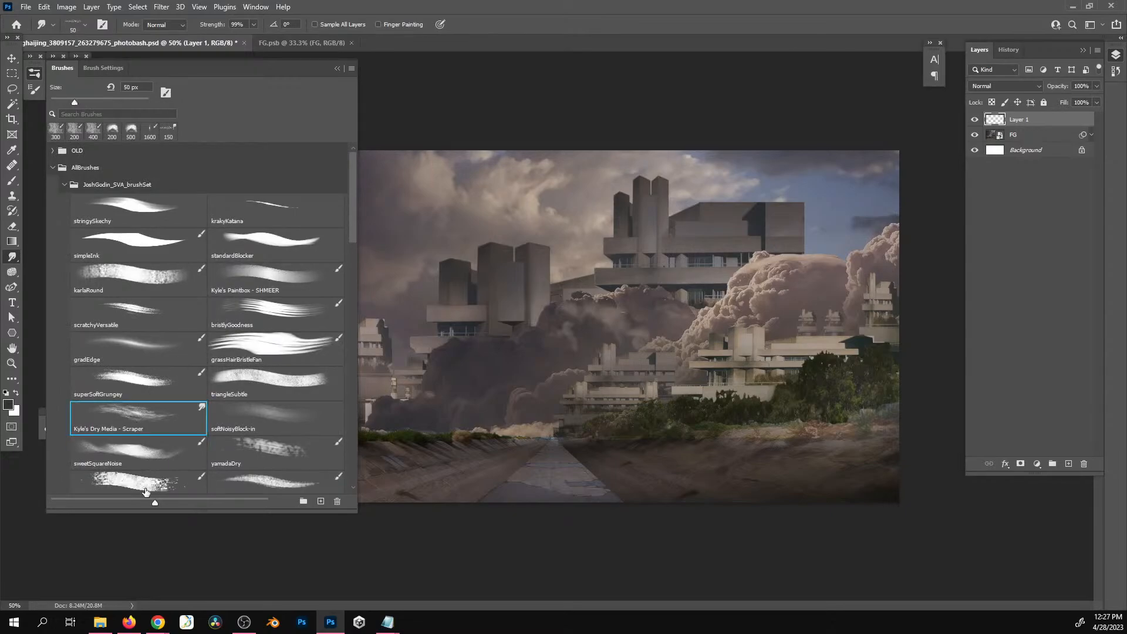
{"action": "left_click", "coordinate": [35, 73]}
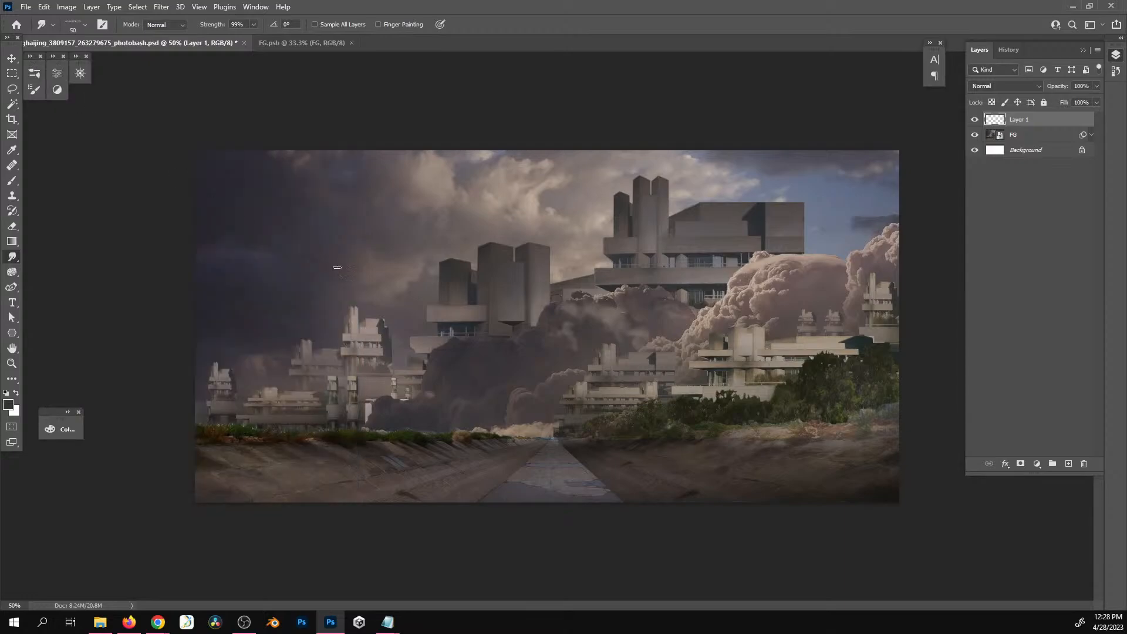
Close the FG.psb document and set the Smudge tool to sample all layers with a 45 px brush
{"action": "key", "text": "z"}
{"action": "key", "text": "ctrl+plus"}
{"action": "left_click", "coordinate": [647, 421]}
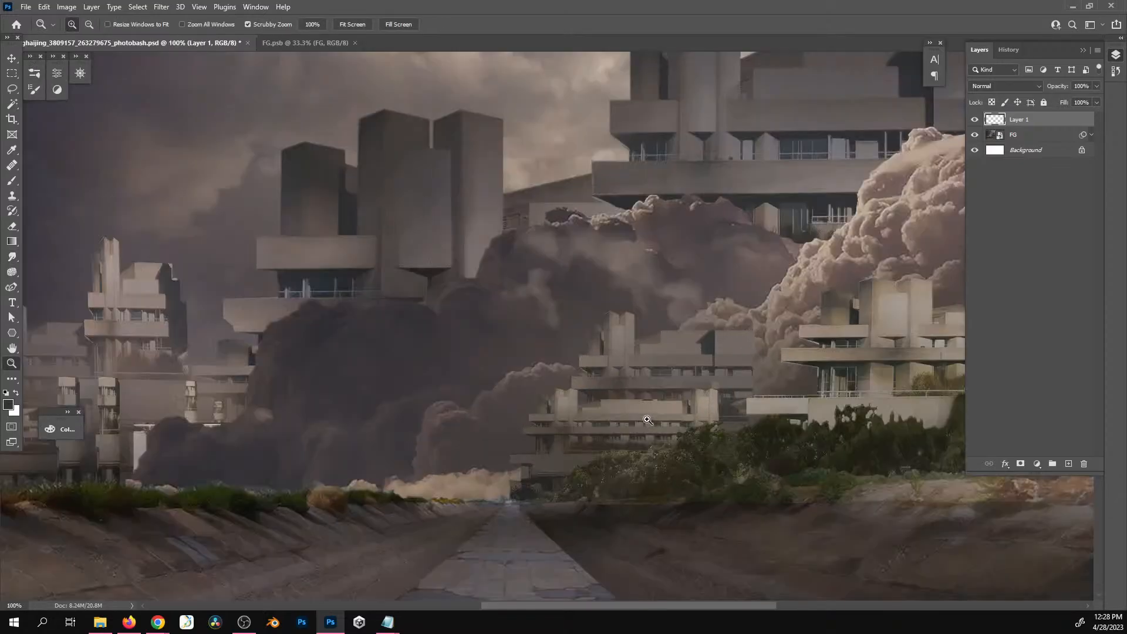
{"action": "mouse_move", "coordinate": [759, 448]}
{"action": "left_mouse_down"}
{"action": "mouse_move", "coordinate": [520, 427]}
{"action": "mouse_move", "coordinate": [567, 498]}
{"action": "left_mouse_up"}
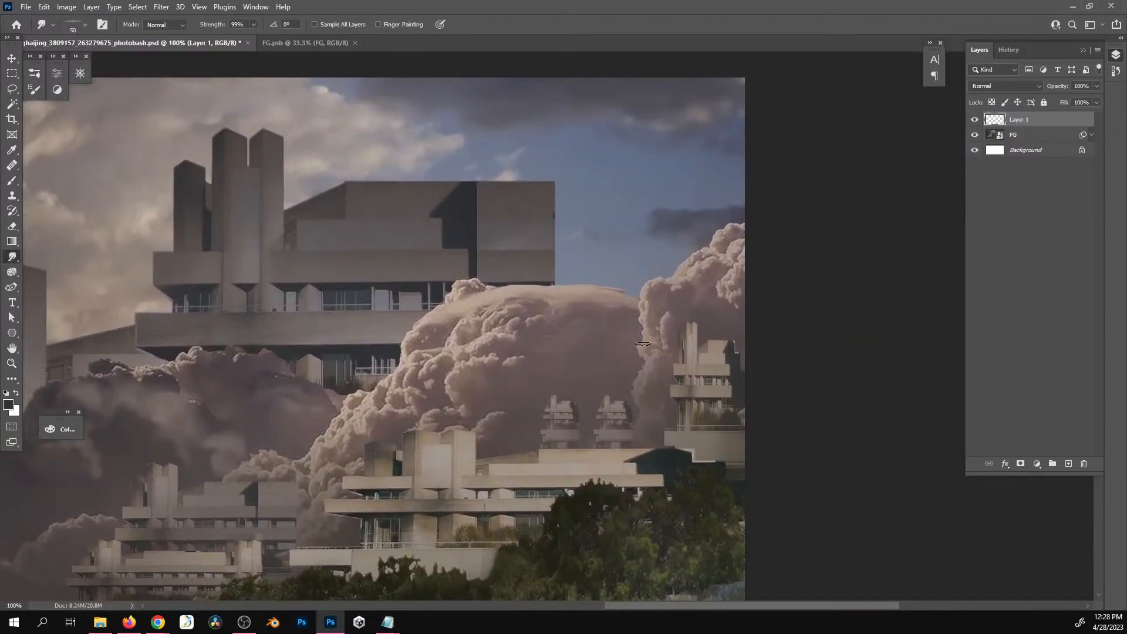
{"action": "key", "text": "bracketright"}
{"action": "key", "text": "bracketright"}
{"action": "key", "text": "bracketright"}
{"action": "key", "text": "bracketright"}
{"action": "left_click", "coordinate": [354, 43]}
{"action": "key", "text": "bracketleft"}
{"action": "key", "text": "bracketleft"}
{"action": "key", "text": "bracketleft"}
{"action": "scroll", "coordinate": [714, 359], "scroll_direction": "left", "scroll_amount": 5}
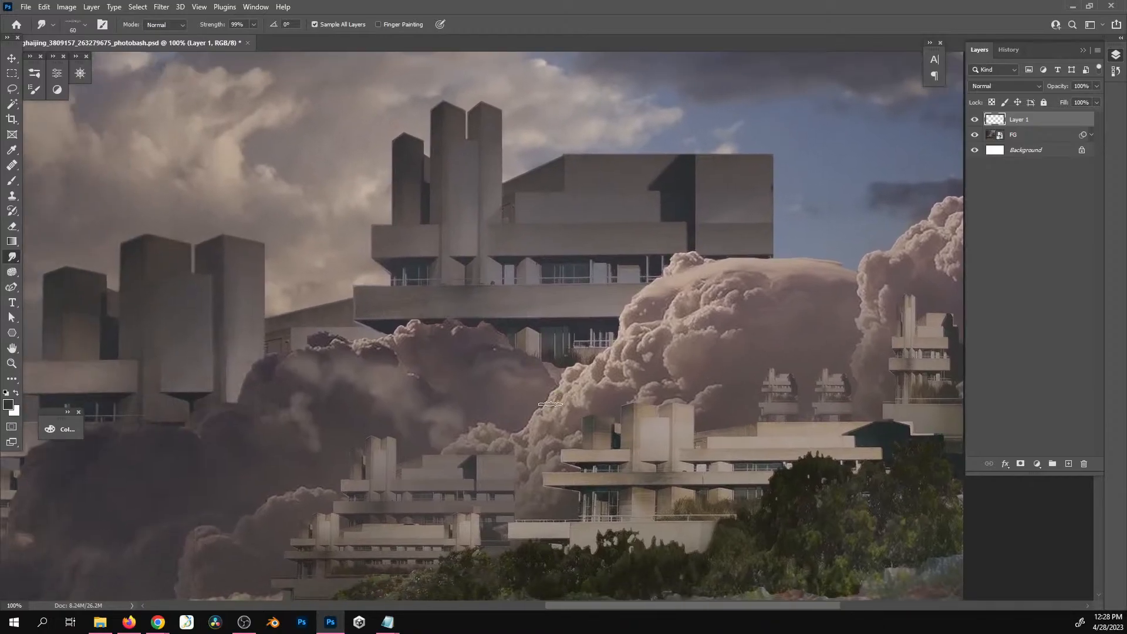
{"action": "key", "text": "bracketleft"}
{"action": "key", "text": "bracketleft"}
{"action": "scroll", "coordinate": [517, 435], "scroll_direction": "left", "scroll_amount": 5}
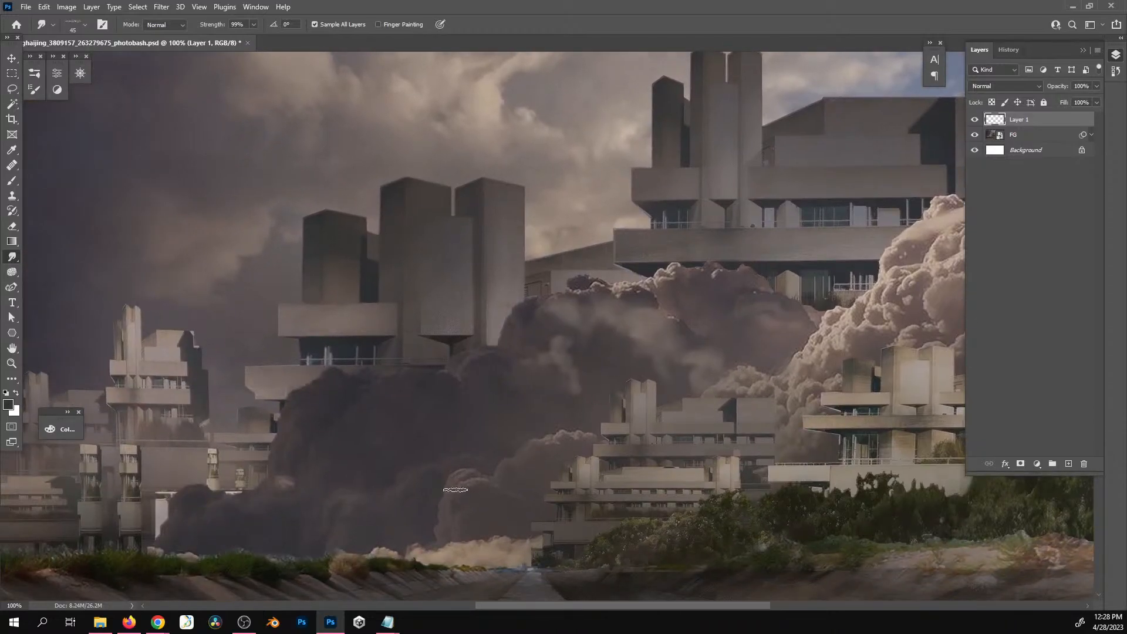
Try smudge strokes in several directions across the lower edge of the tower block's concrete ledge, undoing each attempt
{"action": "key", "text": "b"}
{"action": "scroll", "coordinate": [570, 440], "scroll_direction": "up", "scroll_amount": 4}
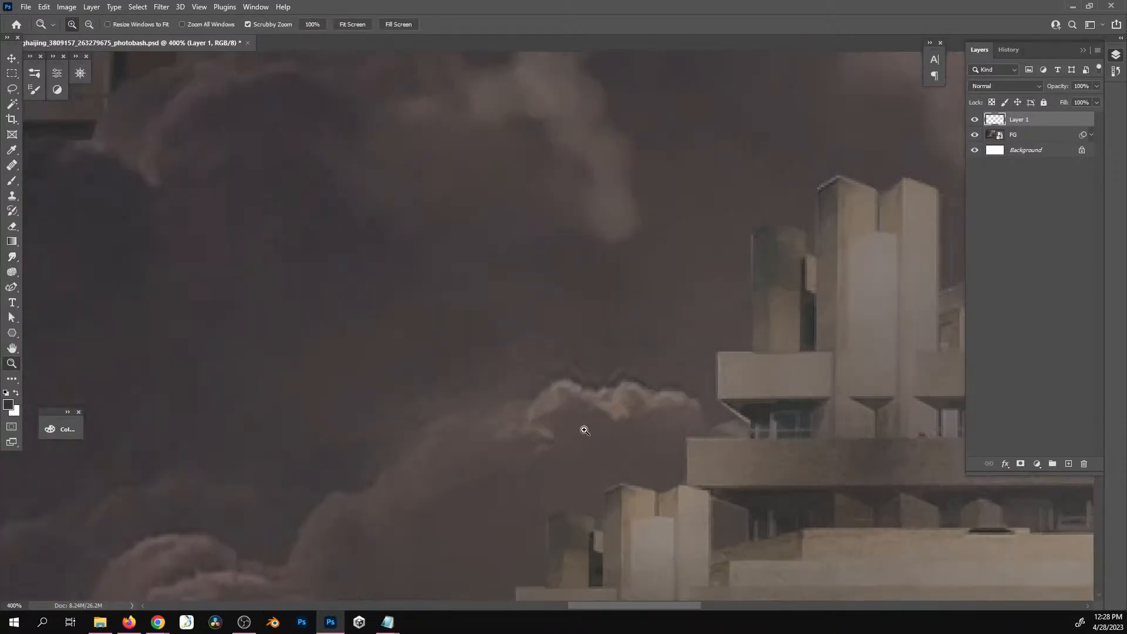
{"action": "key", "text": "r"}
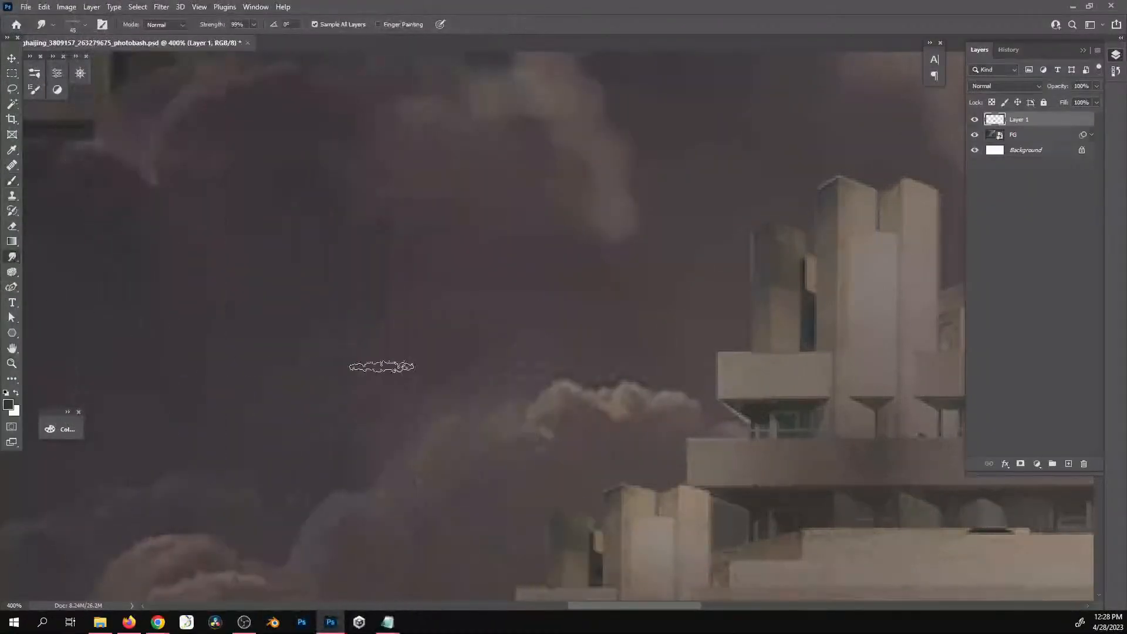
{"action": "left_click_drag", "start_coordinate": [460, 324], "coordinate": [825, 526]}
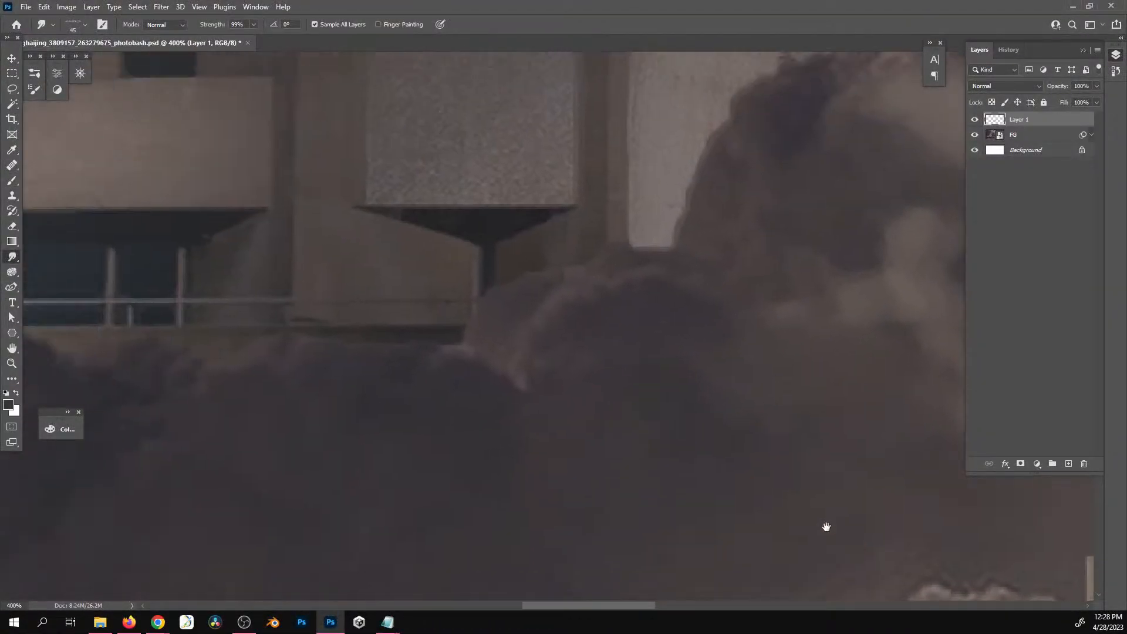
{"action": "left_click_drag", "start_coordinate": [521, 380], "coordinate": [561, 448]}
{"action": "left_click_drag", "start_coordinate": [473, 397], "coordinate": [959, 480]}
{"action": "mouse_move", "coordinate": [578, 361]}
{"action": "left_mouse_down"}
{"action": "mouse_move", "coordinate": [567, 412]}
{"action": "mouse_move", "coordinate": [546, 376]}
{"action": "left_mouse_up"}
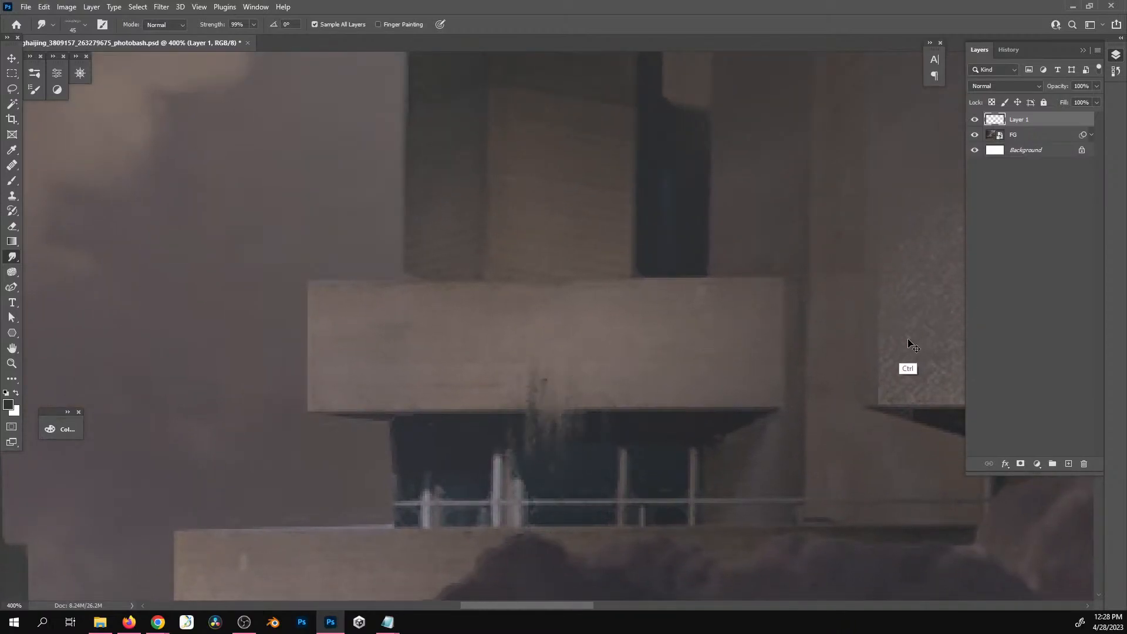
{"action": "key", "text": "ctrl+z"}
{"action": "left_click_drag", "start_coordinate": [552, 444], "coordinate": [561, 379]}
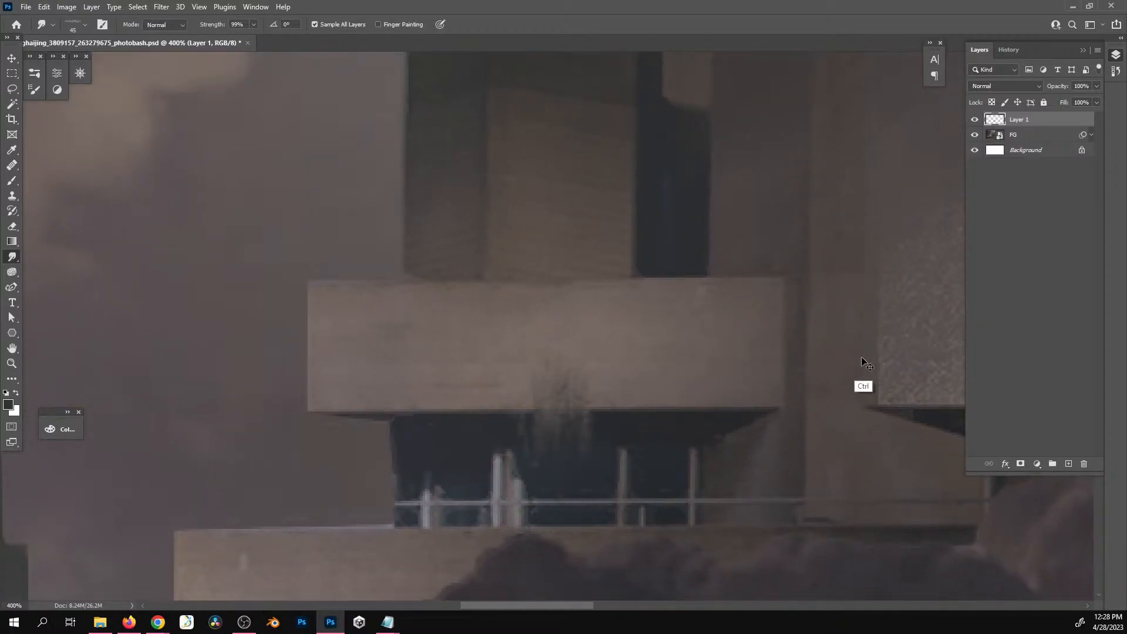
{"action": "key", "text": "ctrl+z"}
{"action": "mouse_move", "coordinate": [666, 398]}
{"action": "left_mouse_down"}
{"action": "mouse_move", "coordinate": [657, 428]}
{"action": "mouse_move", "coordinate": [686, 383]}
{"action": "left_mouse_up"}
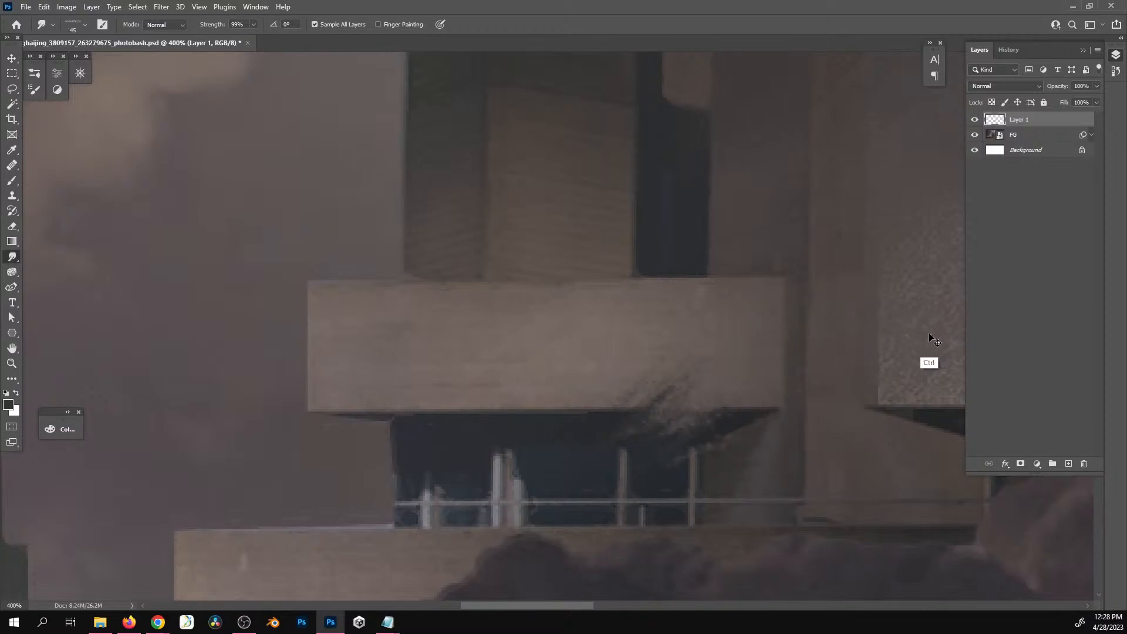
{"action": "key", "text": "ctrl+z"}
{"action": "left_click_drag", "start_coordinate": [577, 417], "coordinate": [562, 435]}
{"action": "key", "text": "ctrl+z"}
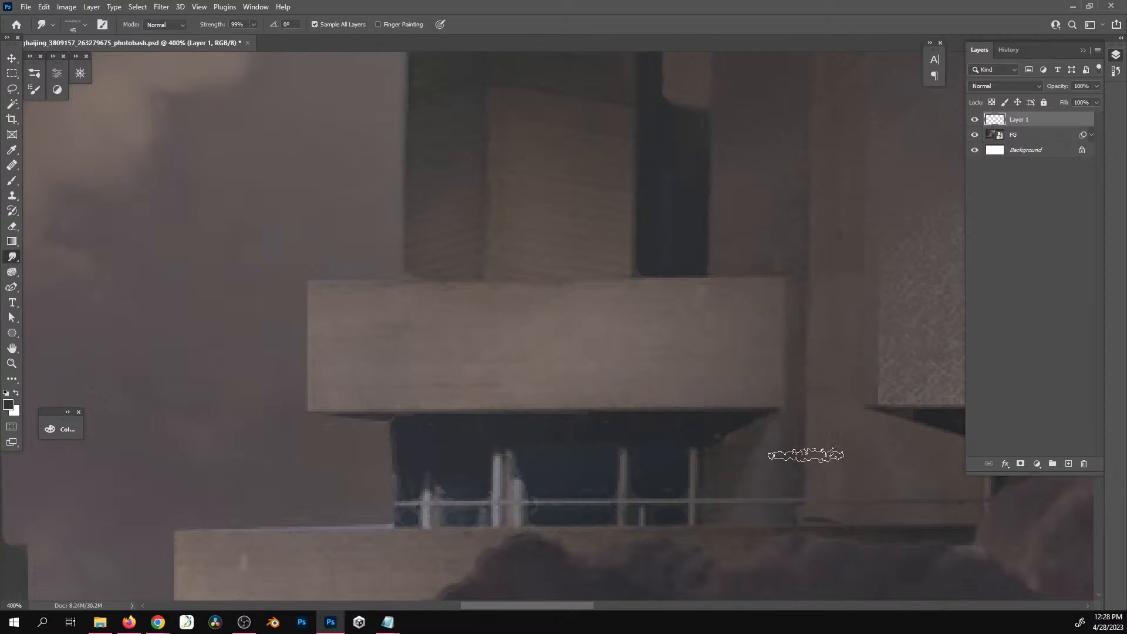
{"action": "left_click_drag", "start_coordinate": [733, 430], "coordinate": [776, 390]}
{"action": "key", "text": "ctrl+z"}
{"action": "mouse_move", "coordinate": [619, 437]}
{"action": "left_mouse_down"}
{"action": "mouse_move", "coordinate": [588, 423]}
{"action": "mouse_move", "coordinate": [499, 530]}
{"action": "left_mouse_up"}
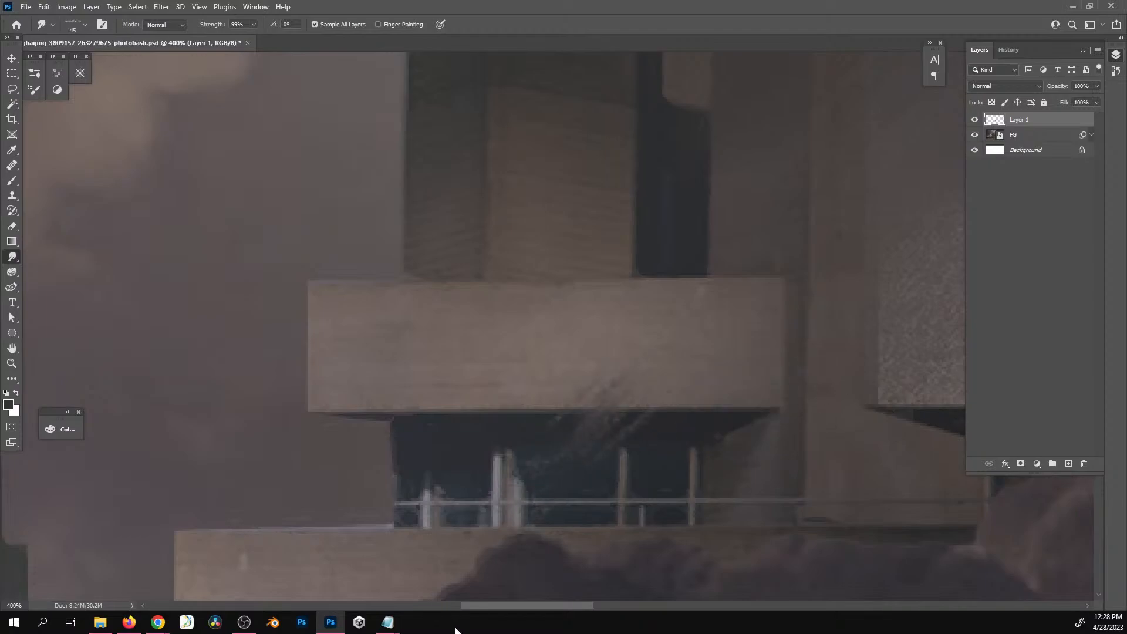
{"action": "key", "text": "ctrl+z"}
{"action": "mouse_move", "coordinate": [598, 426]}
{"action": "left_mouse_down"}
{"action": "mouse_move", "coordinate": [695, 365]}
{"action": "mouse_move", "coordinate": [405, 606]}
{"action": "left_mouse_up"}
{"action": "key", "text": "ctrl+z"}
{"action": "key", "text": "ctrl+z"}
{"action": "left_click_drag", "start_coordinate": [536, 450], "coordinate": [837, 268]}
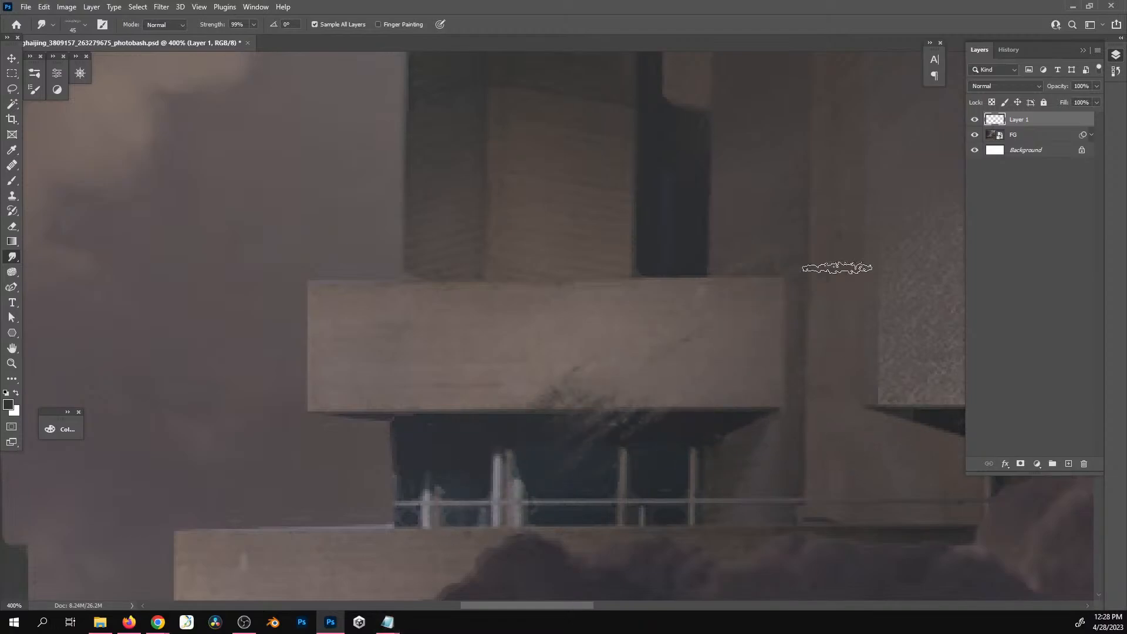
Smudge the trees and rocky ground on the bank beside the channel with an 80 px brush
{"action": "key", "text": "z"}
{"action": "key", "text": "ctrl+1"}
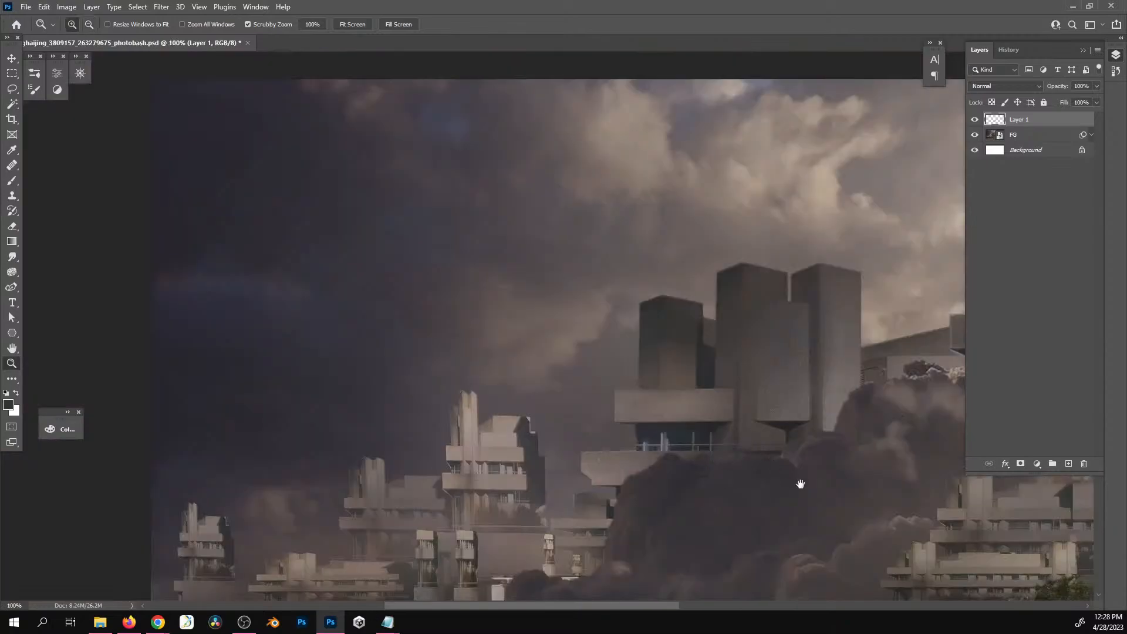
{"action": "mouse_move", "coordinate": [801, 484]}
{"action": "left_mouse_down"}
{"action": "mouse_move", "coordinate": [581, 438]}
{"action": "mouse_move", "coordinate": [463, 482]}
{"action": "left_mouse_up"}
{"action": "left_click", "coordinate": [12, 257]}
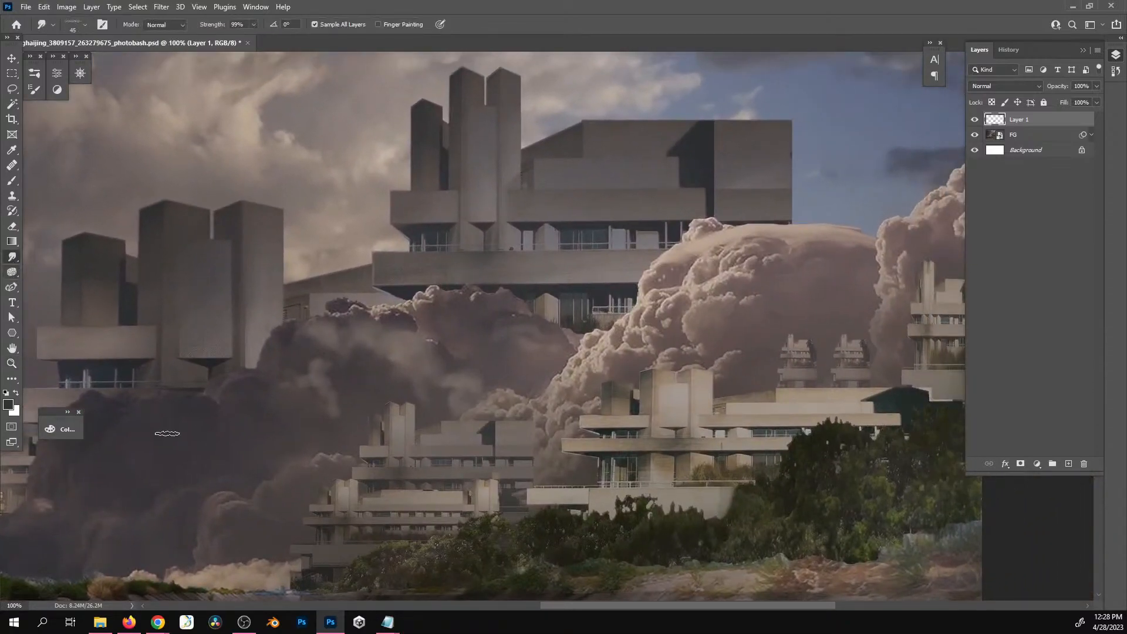
{"action": "left_click_drag", "start_coordinate": [697, 412], "coordinate": [553, 403]}
{"action": "key", "text": "bracketright"}
{"action": "key", "text": "bracketright"}
{"action": "key", "text": "bracketright"}
{"action": "key", "text": "bracketright"}
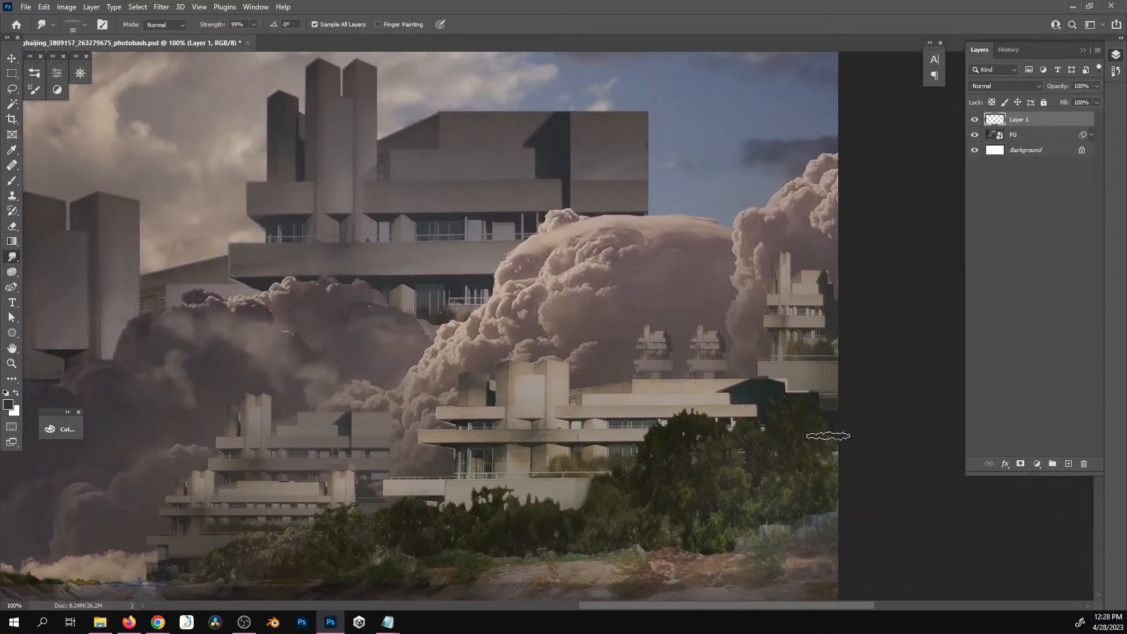
{"action": "left_click_drag", "start_coordinate": [734, 507], "coordinate": [799, 399]}
{"action": "left_click_drag", "start_coordinate": [731, 486], "coordinate": [731, 468]}
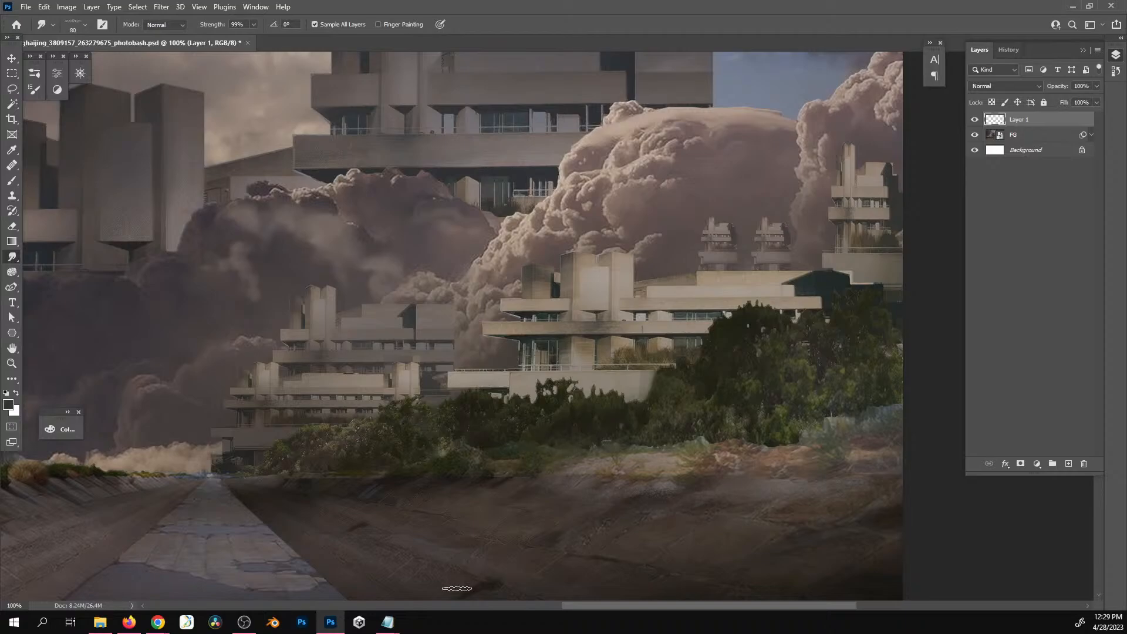
{"action": "left_click_drag", "start_coordinate": [521, 463], "coordinate": [724, 435]}
{"action": "mouse_move", "coordinate": [416, 421]}
{"action": "left_mouse_down"}
{"action": "mouse_move", "coordinate": [798, 399]}
{"action": "mouse_move", "coordinate": [493, 427]}
{"action": "mouse_move", "coordinate": [686, 322]}
{"action": "mouse_move", "coordinate": [591, 350]}
{"action": "mouse_move", "coordinate": [575, 294]}
{"action": "left_mouse_up"}
Smudge the windows and ledge edges of the tower block and the large upper building with a 45 px brush
{"action": "key", "text": "]"}
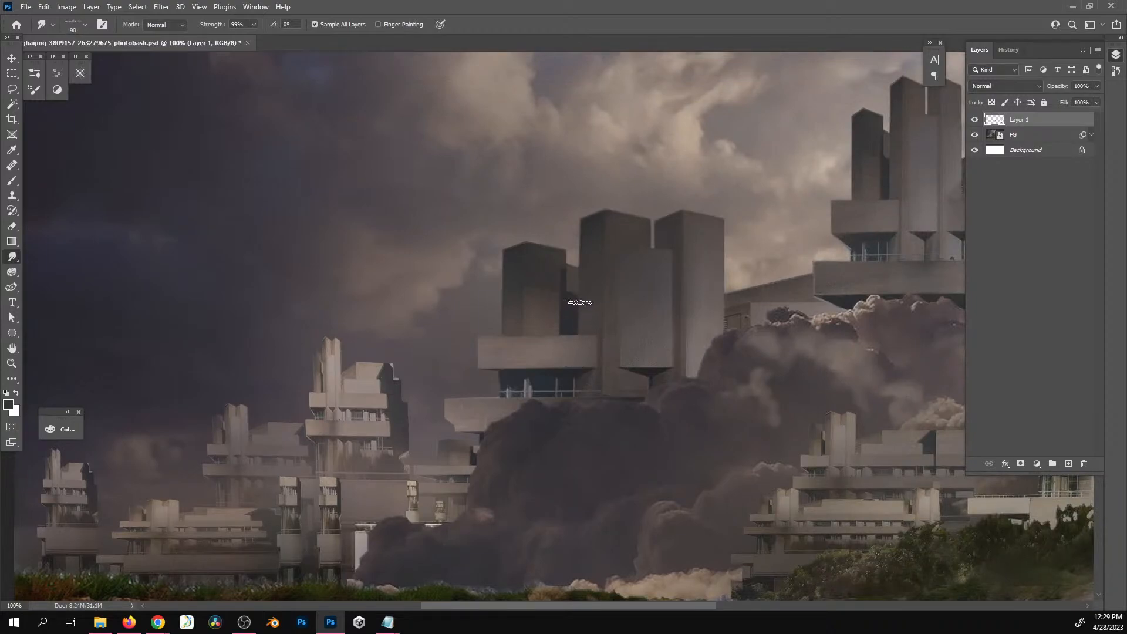
{"action": "key", "text": "bracketleft"}
{"action": "key", "text": "bracketleft"}
{"action": "key", "text": "bracketleft"}
{"action": "key", "text": "bracketleft"}
{"action": "key", "text": "bracketleft"}
{"action": "left_click_drag", "start_coordinate": [532, 383], "coordinate": [531, 395]}
{"action": "left_click_drag", "start_coordinate": [733, 403], "coordinate": [500, 501]}
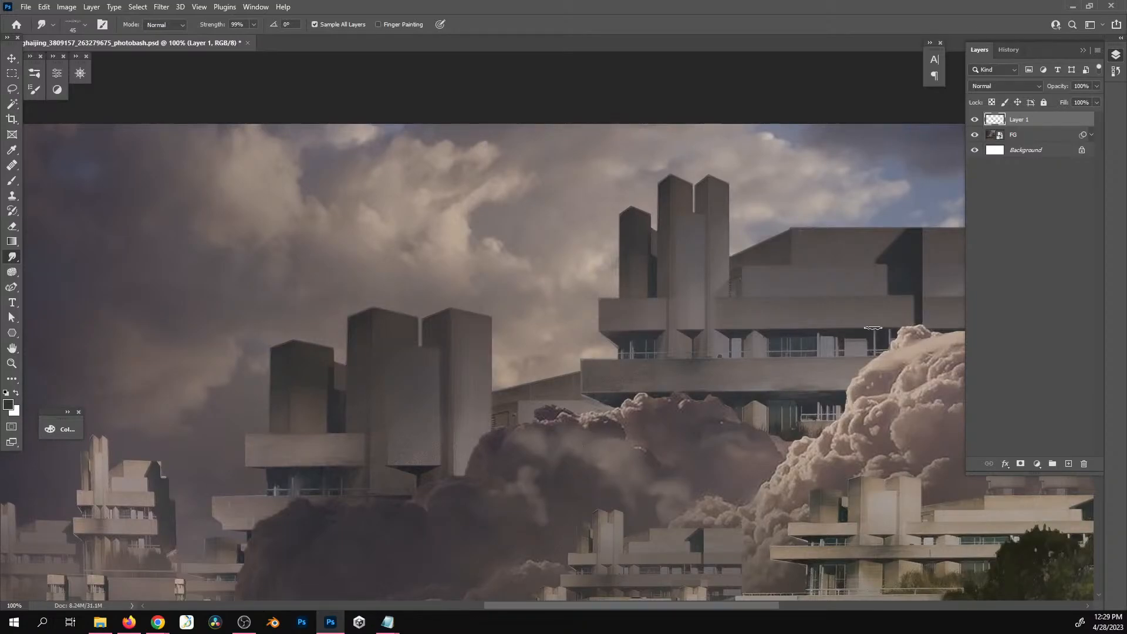
{"action": "left_click_drag", "start_coordinate": [873, 327], "coordinate": [893, 344]}
Soften the pink cloud at the painting's right edge by smudging it with a 70 px brush
{"action": "mouse_move", "coordinate": [795, 449]}
{"action": "left_mouse_down"}
{"action": "mouse_move", "coordinate": [719, 373]}
{"action": "mouse_move", "coordinate": [647, 352]}
{"action": "mouse_move", "coordinate": [623, 405]}
{"action": "left_mouse_up"}
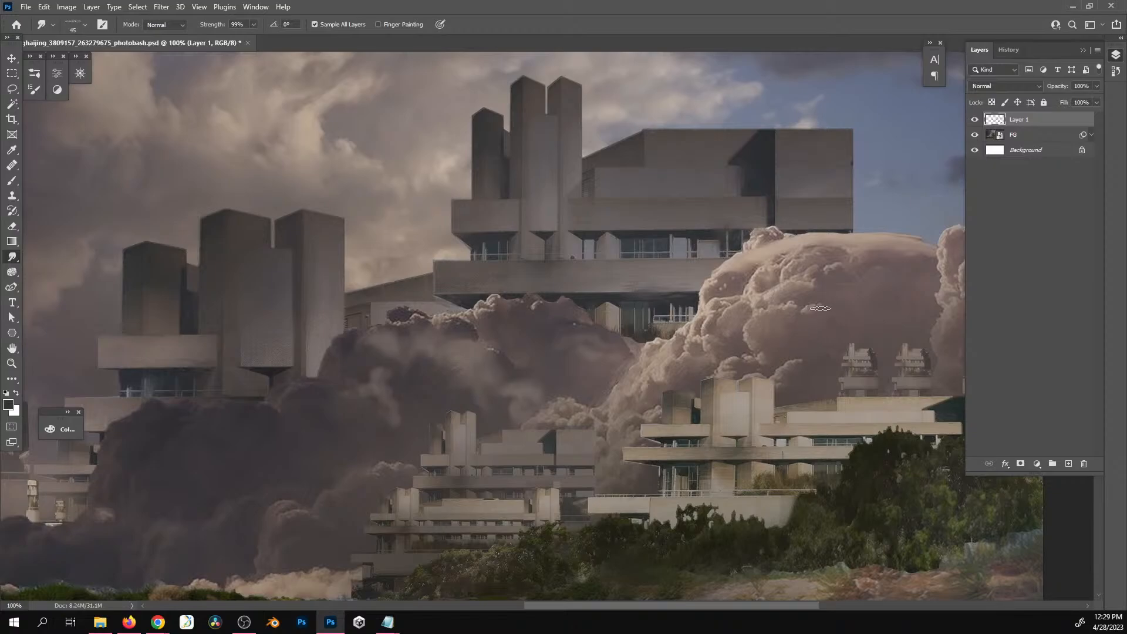
{"action": "key", "text": "space"}
{"action": "left_click_drag", "start_coordinate": [845, 351], "coordinate": [710, 405]}
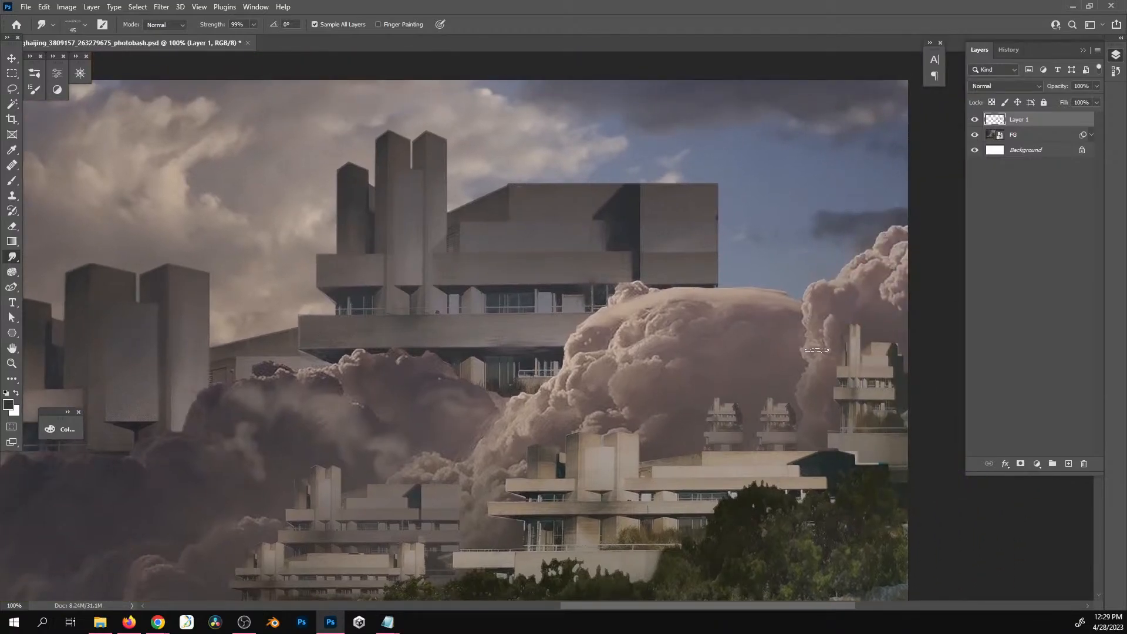
{"action": "key", "text": "bracketright"}
{"action": "key", "text": "bracketright"}
{"action": "key", "text": "bracketright"}
{"action": "mouse_move", "coordinate": [870, 291]}
{"action": "left_mouse_down"}
{"action": "mouse_move", "coordinate": [897, 296]}
{"action": "mouse_move", "coordinate": [885, 306]}
{"action": "left_mouse_up"}
{"action": "key", "text": "space"}
{"action": "left_click_drag", "start_coordinate": [775, 400], "coordinate": [862, 326]}
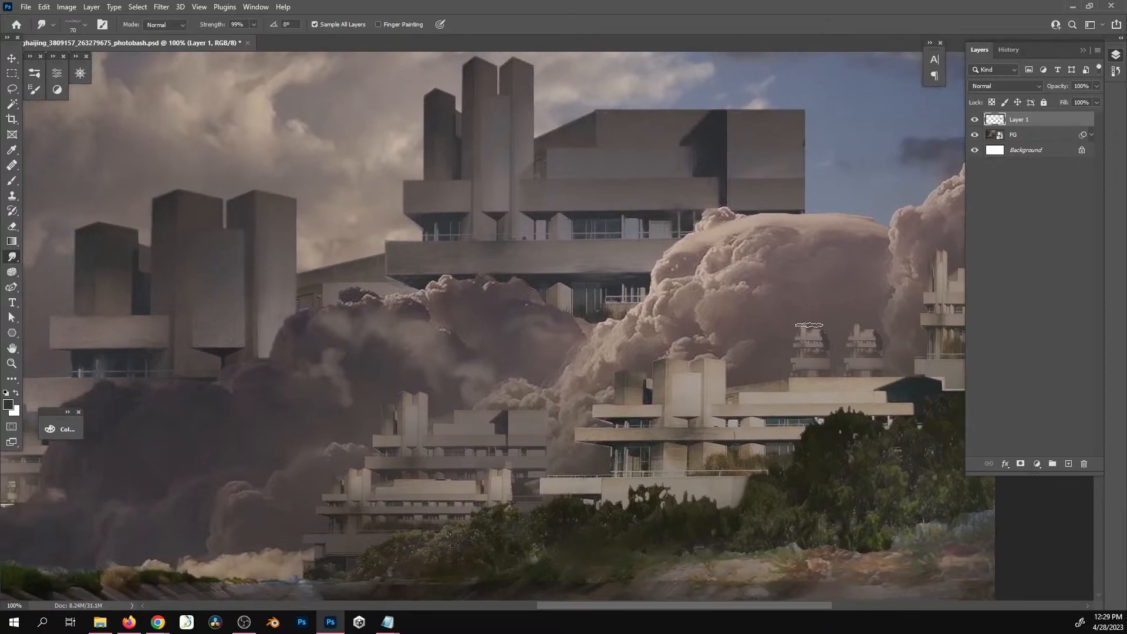
Smudge the small details of the sunlit building above the trees with a 35 px brush
{"action": "key", "text": "bracketright"}
{"action": "key", "text": "bracketright"}
{"action": "key", "text": "bracketright"}
{"action": "key", "text": "bracketright"}
{"action": "key", "text": "bracketleft"}
{"action": "key", "text": "bracketleft"}
{"action": "key", "text": "bracketleft"}
{"action": "key", "text": "bracketleft"}
{"action": "key", "text": "bracketleft"}
{"action": "key", "text": "bracketleft"}
{"action": "key", "text": "bracketleft"}
{"action": "key", "text": "bracketleft"}
{"action": "key", "text": "bracketleft"}
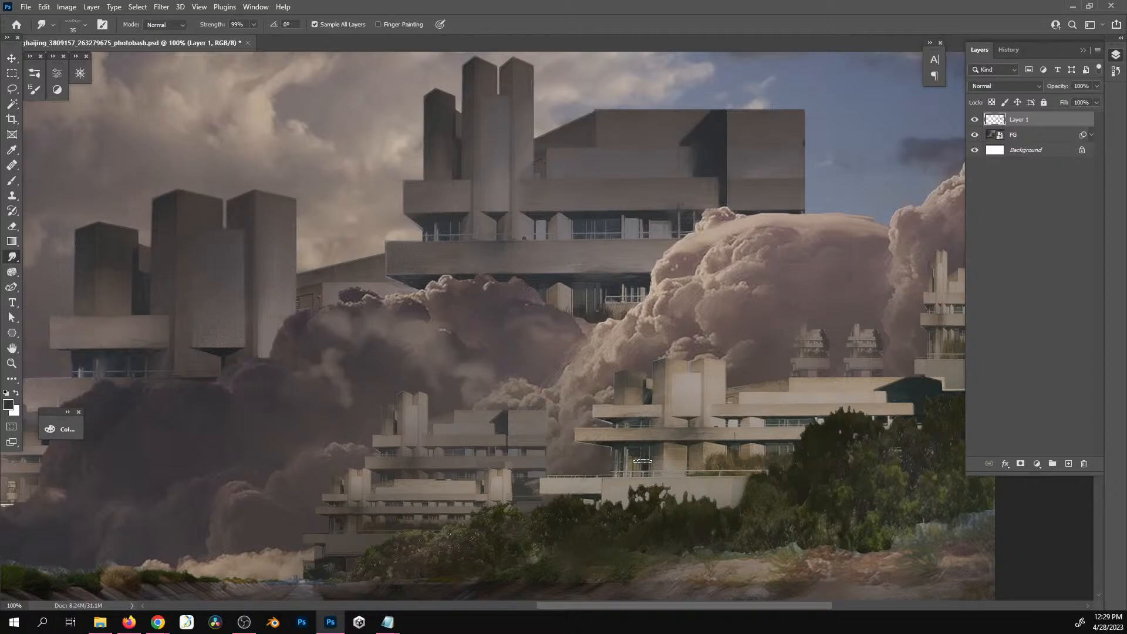
Smudge the terraces of the stacked mid-distance building above the bushes beside the channel
{"action": "left_click_drag", "start_coordinate": [789, 452], "coordinate": [671, 440]}
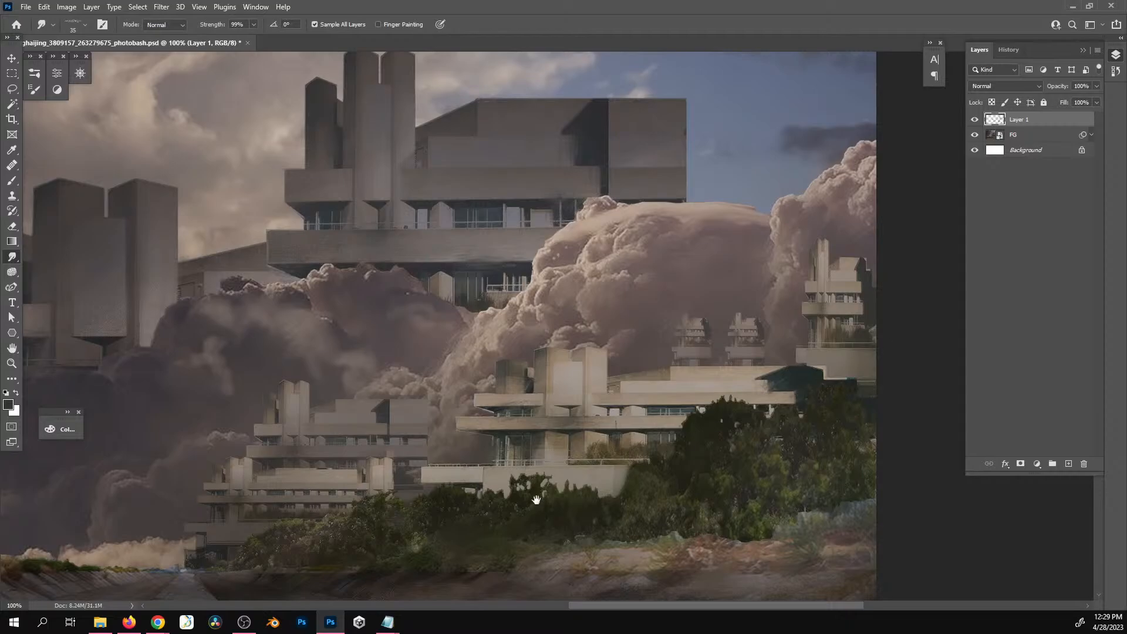
{"action": "left_click_drag", "start_coordinate": [536, 500], "coordinate": [710, 430]}
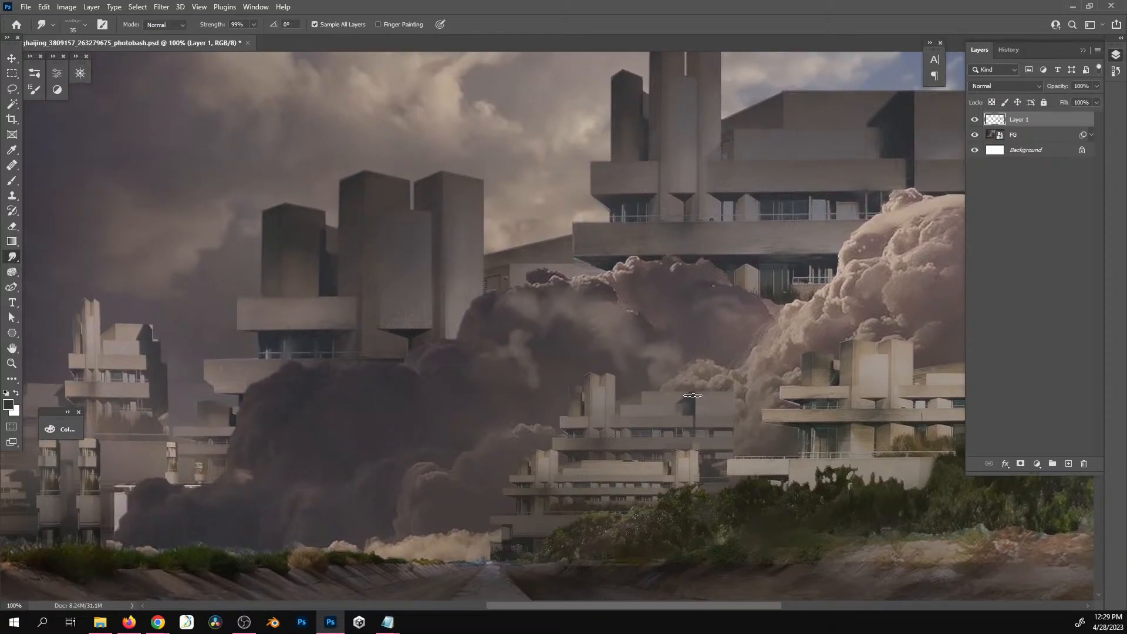
{"action": "left_click_drag", "start_coordinate": [652, 456], "coordinate": [641, 462]}
{"action": "left_click_drag", "start_coordinate": [509, 529], "coordinate": [625, 456]}
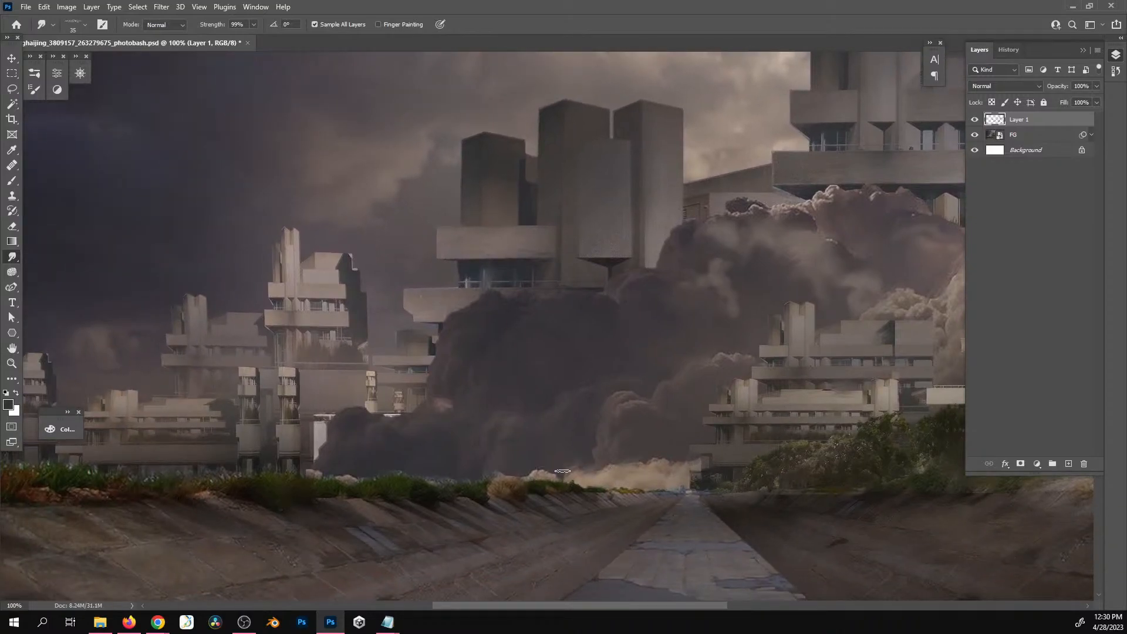
{"action": "left_click_drag", "start_coordinate": [601, 430], "coordinate": [654, 442]}
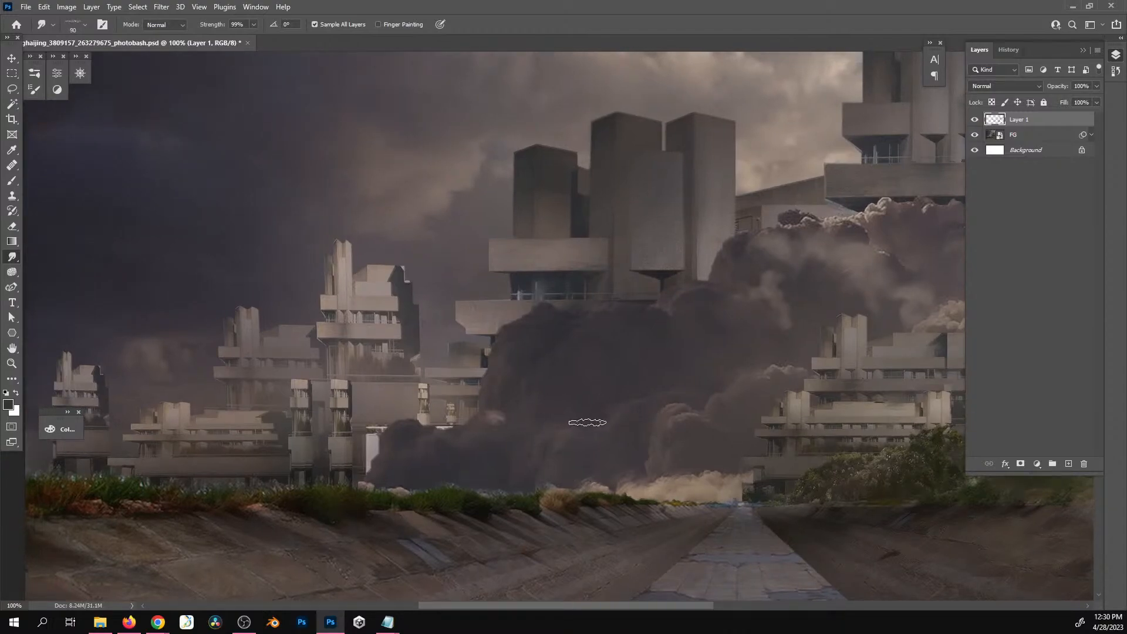
Try to smudge the lower end of the dark cloud beside the left-hand buildings with a larger brush
{"action": "key", "text": "bracketright"}
{"action": "key", "text": "bracketright"}
{"action": "key", "text": "bracketright"}
{"action": "key", "text": "bracketright"}
{"action": "key", "text": "bracketright"}
{"action": "key", "text": "bracketright"}
{"action": "left_click_drag", "start_coordinate": [401, 443], "coordinate": [422, 455]}
{"action": "key", "text": "bracketright"}
{"action": "key", "text": "bracketright"}
{"action": "key", "text": "ctrl+z"}
{"action": "key", "text": "bracketleft"}
{"action": "key", "text": "bracketleft"}
{"action": "key", "text": "bracketleft"}
{"action": "key", "text": "bracketleft"}
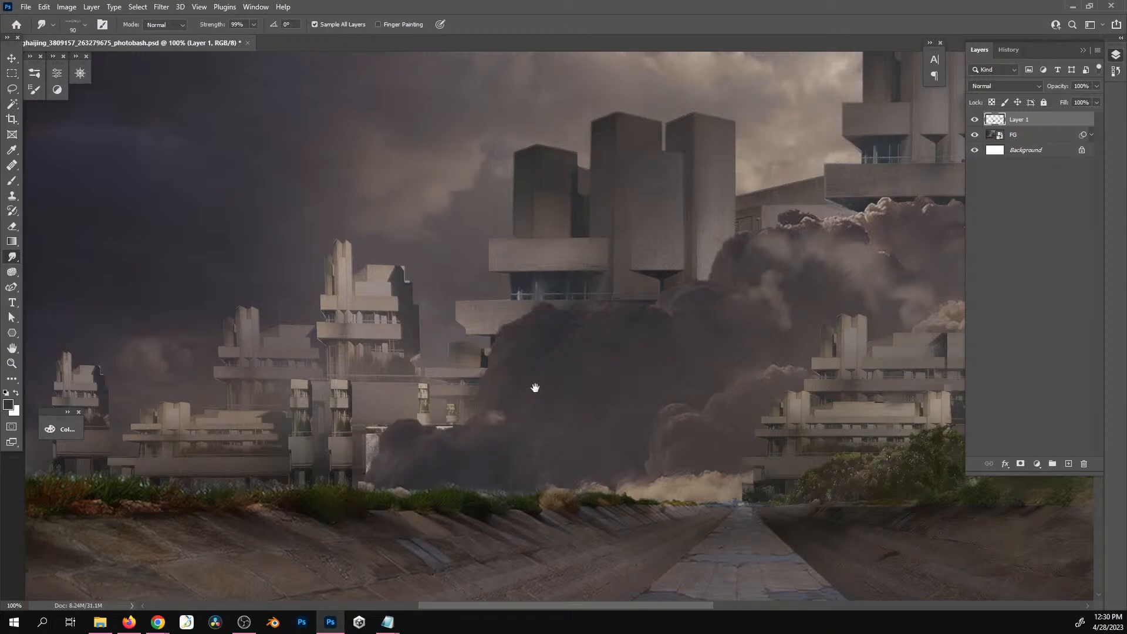
Smudge the dark storm clouds in the painting's upper left sky with a 280 px brush
{"action": "mouse_move", "coordinate": [536, 385]}
{"action": "left_mouse_down"}
{"action": "mouse_move", "coordinate": [556, 392]}
{"action": "mouse_move", "coordinate": [582, 544]}
{"action": "left_mouse_up"}
{"action": "key", "text": "bracketright"}
{"action": "key", "text": "bracketright"}
{"action": "key", "text": "bracketright"}
{"action": "key", "text": "bracketright"}
{"action": "key", "text": "bracketright"}
{"action": "key", "text": "bracketright"}
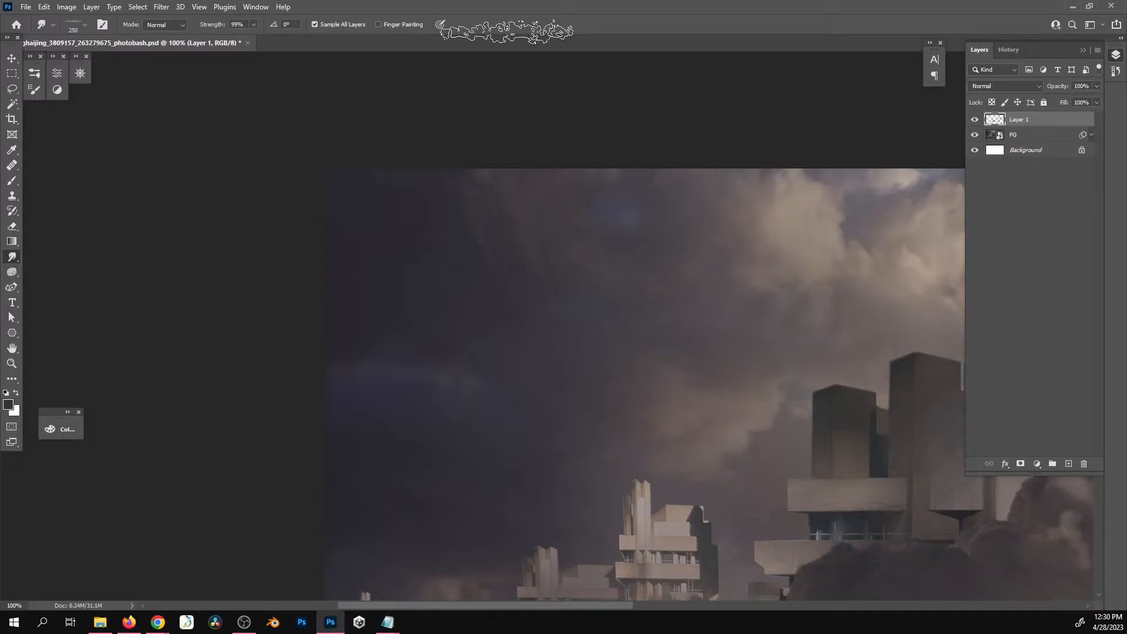
{"action": "left_click_drag", "start_coordinate": [634, 340], "coordinate": [484, 395]}
Smudge the bright clouds along the painting's top edge and over the large upper building with a 250 px brush
{"action": "left_click_drag", "start_coordinate": [659, 272], "coordinate": [627, 70]}
{"action": "left_click_drag", "start_coordinate": [738, 352], "coordinate": [417, 415]}
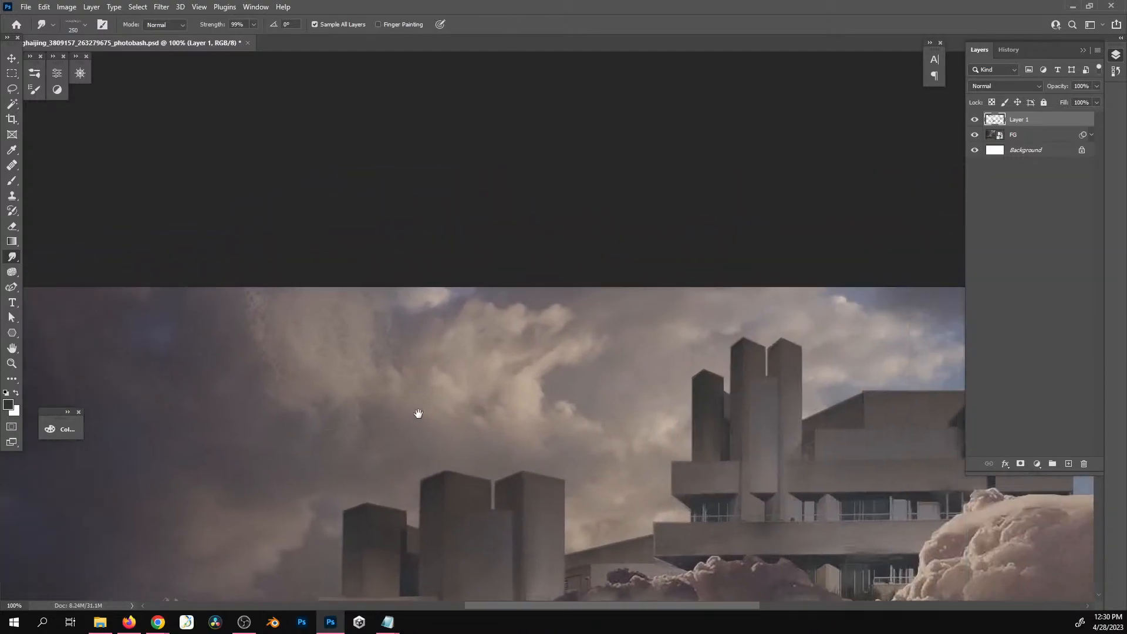
{"action": "left_click_drag", "start_coordinate": [625, 306], "coordinate": [552, 297]}
{"action": "left_click_drag", "start_coordinate": [733, 409], "coordinate": [456, 374]}
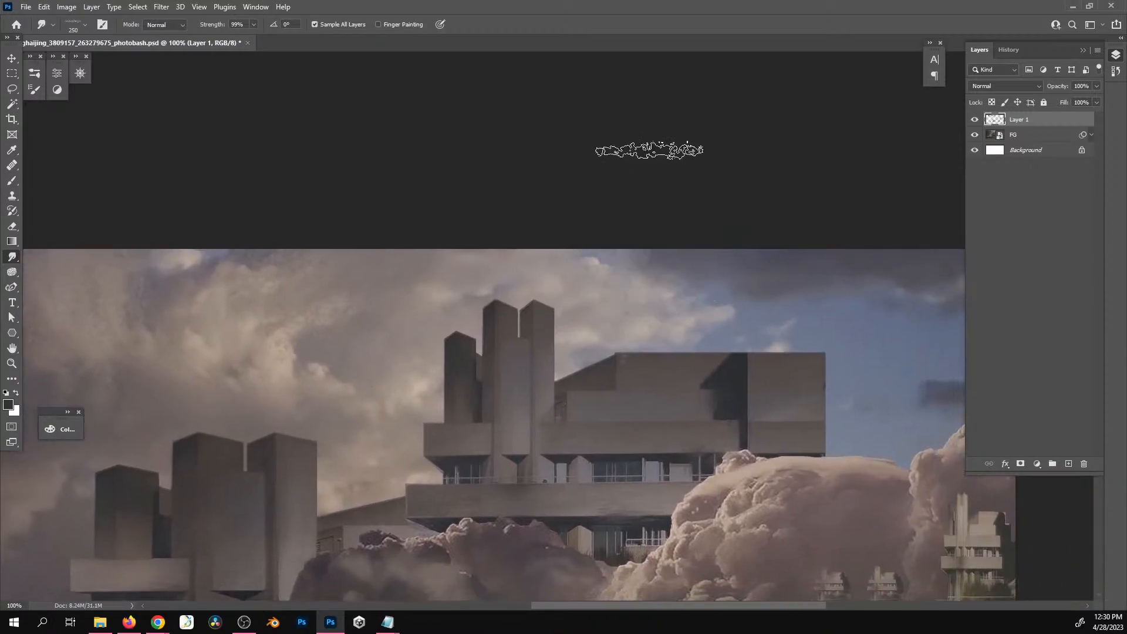
{"action": "left_click_drag", "start_coordinate": [654, 324], "coordinate": [349, 396]}
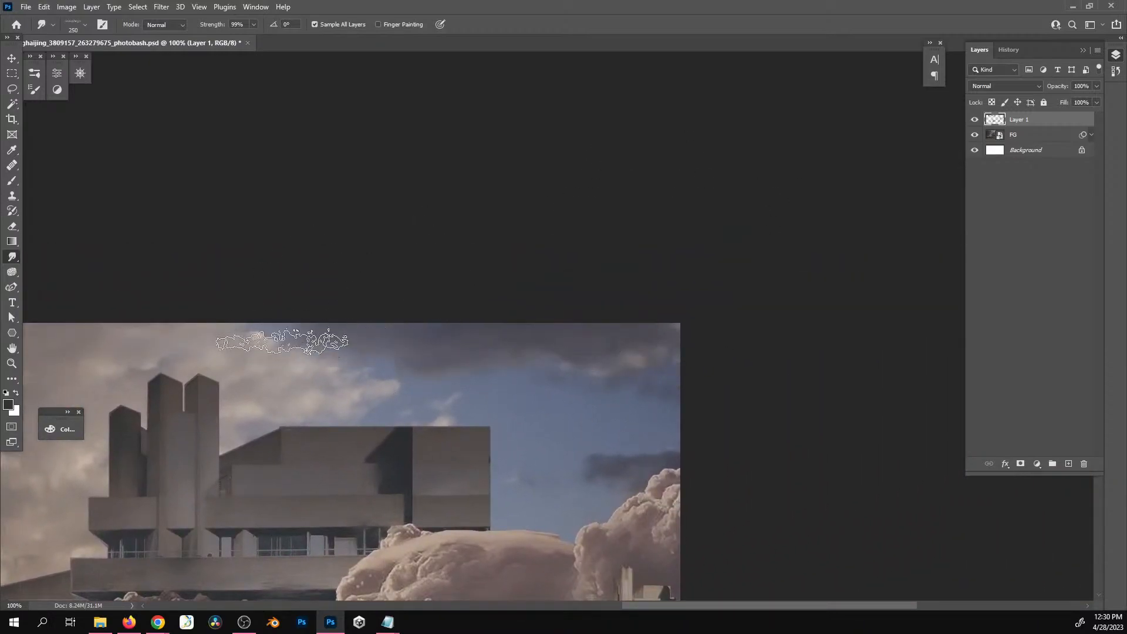
Smudge the dark sky above the left-hand buildings into soft streaks, reducing the brush to 200 and 150 px
{"action": "left_click_drag", "start_coordinate": [189, 480], "coordinate": [651, 396]}
{"action": "left_click_drag", "start_coordinate": [226, 409], "coordinate": [583, 338]}
{"action": "left_click_drag", "start_coordinate": [496, 438], "coordinate": [767, 332]}
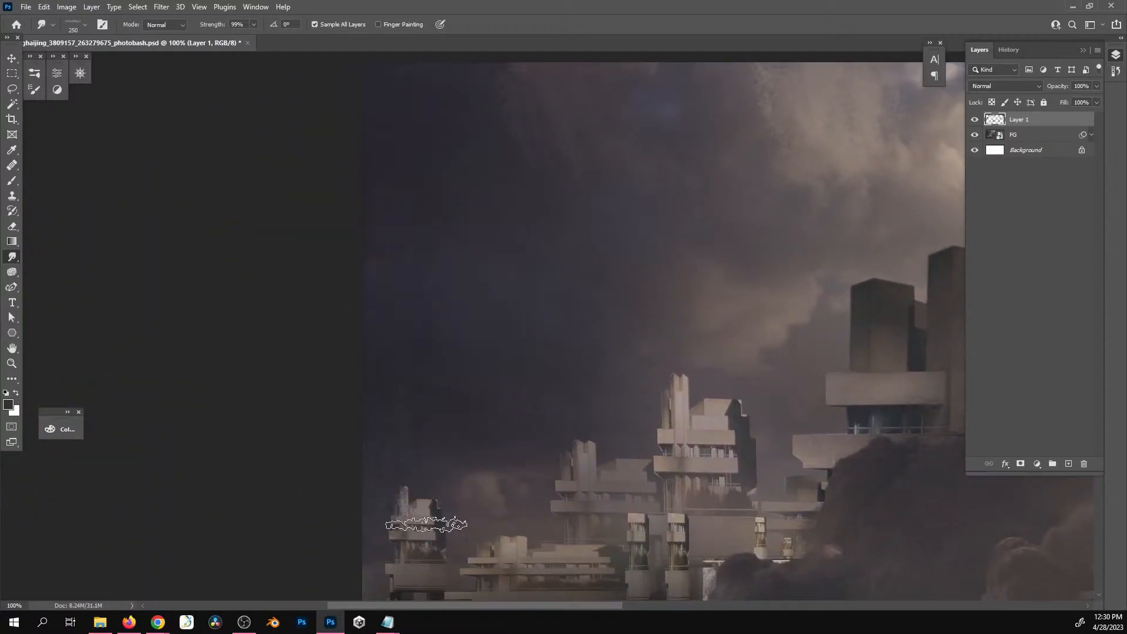
{"action": "left_click_drag", "start_coordinate": [572, 415], "coordinate": [524, 471]}
{"action": "key", "text": "bracketleft"}
{"action": "key", "text": "bracketleft"}
{"action": "key", "text": "bracketleft"}
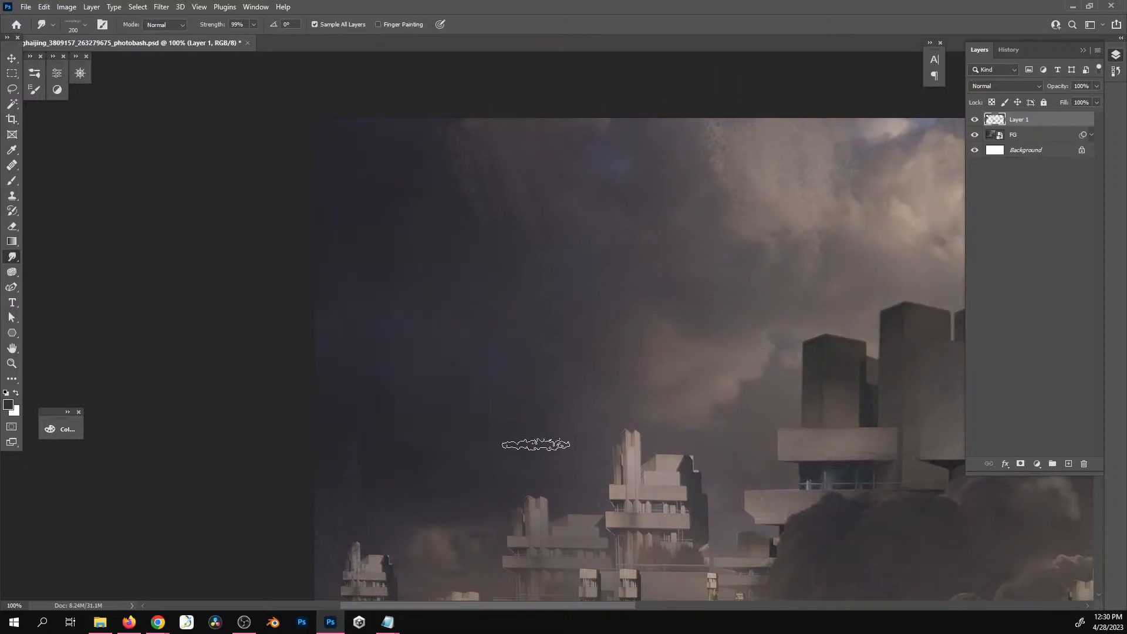
{"action": "left_click_drag", "start_coordinate": [639, 414], "coordinate": [549, 455]}
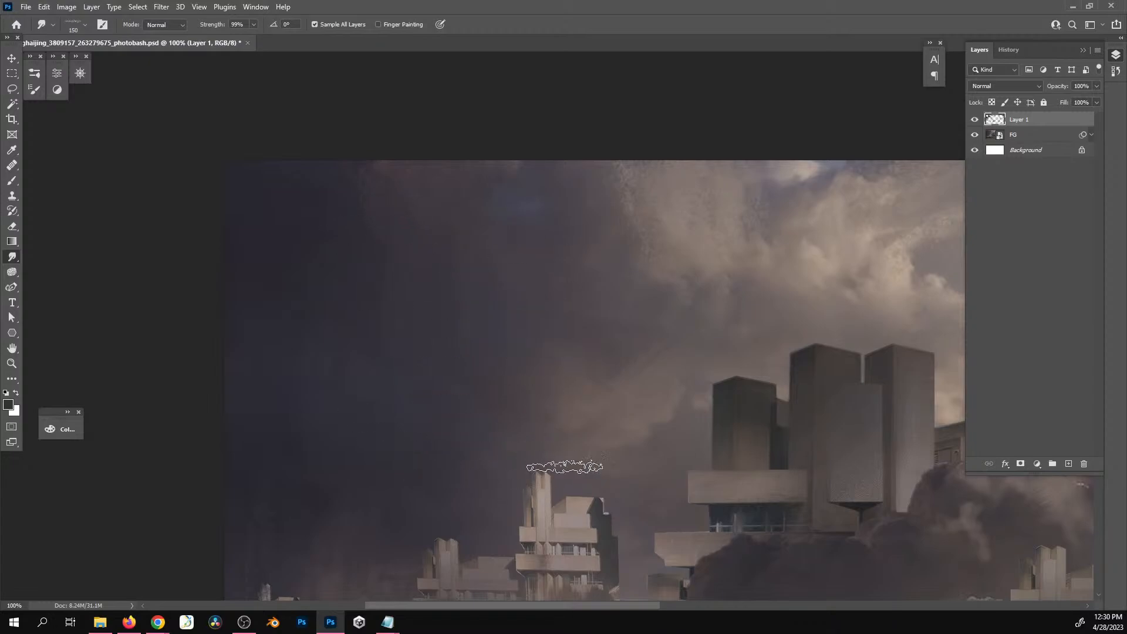
{"action": "left_click_drag", "start_coordinate": [676, 354], "coordinate": [526, 362]}
Compare the whole painting with and without the smudged details by toggling the visibility of Layer 1
{"action": "key", "text": "z"}
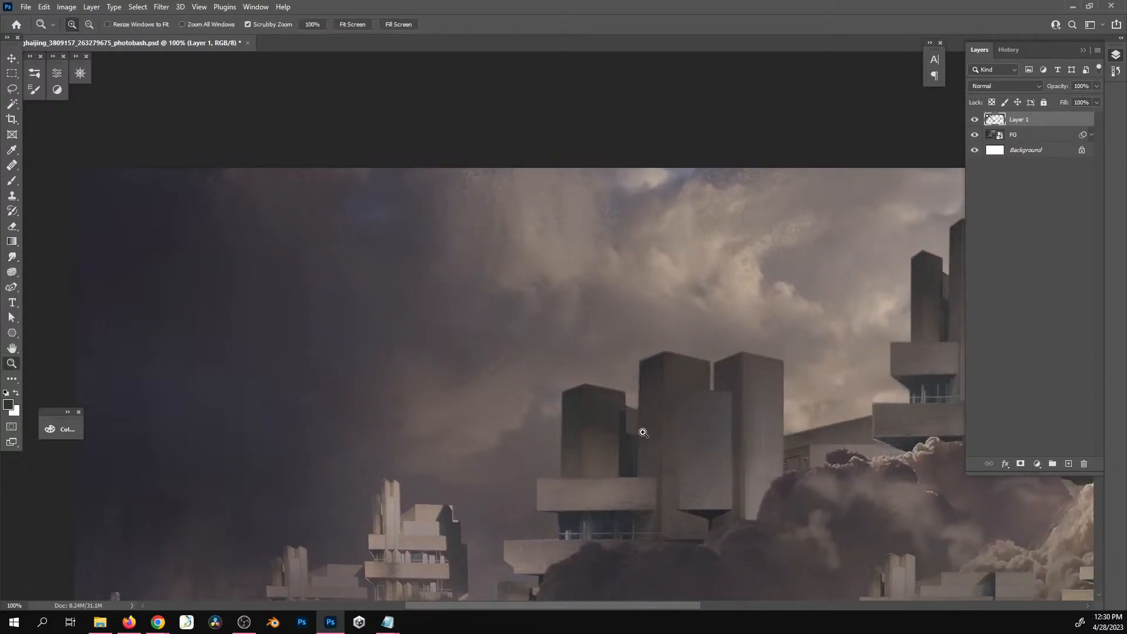
{"action": "left_click", "coordinate": [667, 423], "text": "alt"}
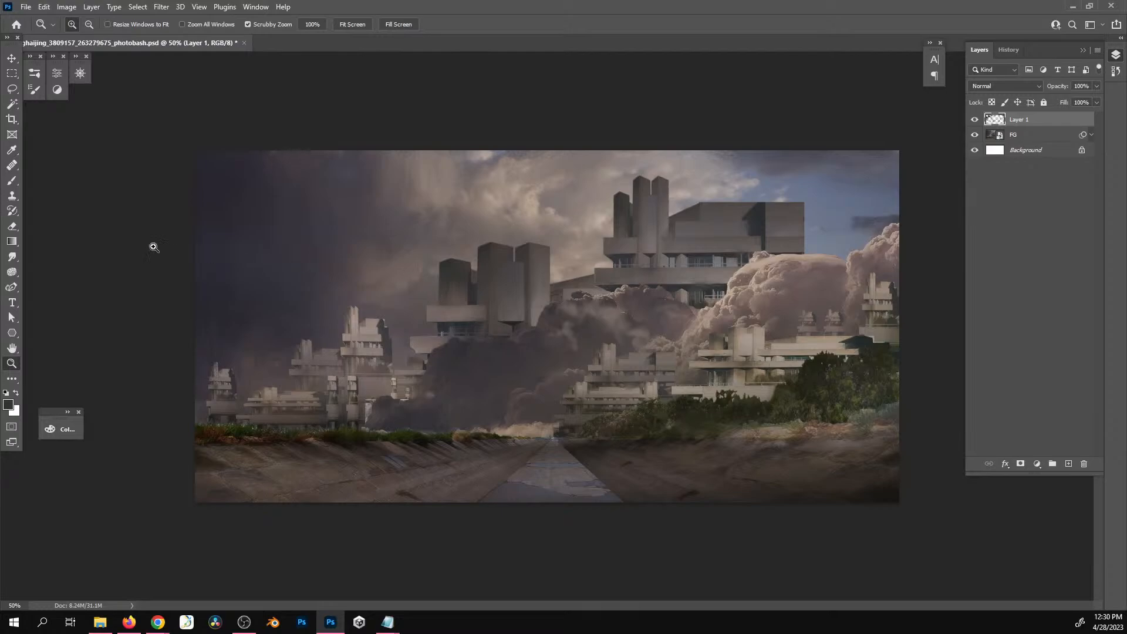
{"action": "left_click", "coordinate": [12, 256]}
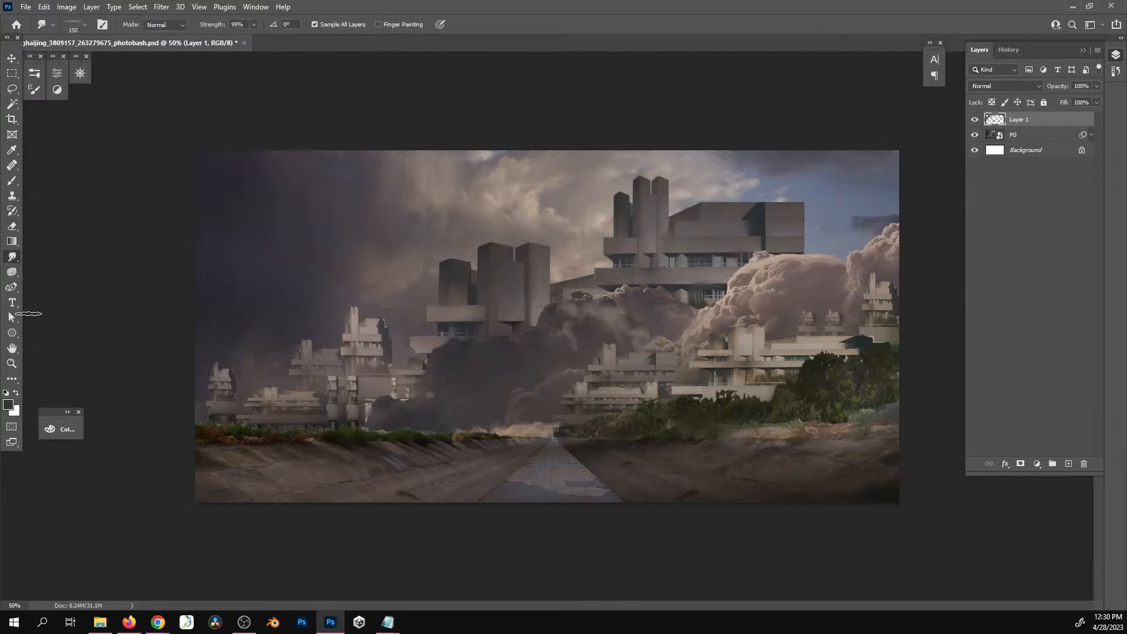
{"action": "left_click", "coordinate": [975, 120]}
{"action": "left_click", "coordinate": [974, 121]}
{"action": "left_click", "coordinate": [975, 121]}
{"action": "left_click", "coordinate": [975, 121]}
{"action": "key", "text": "ctrl+1"}
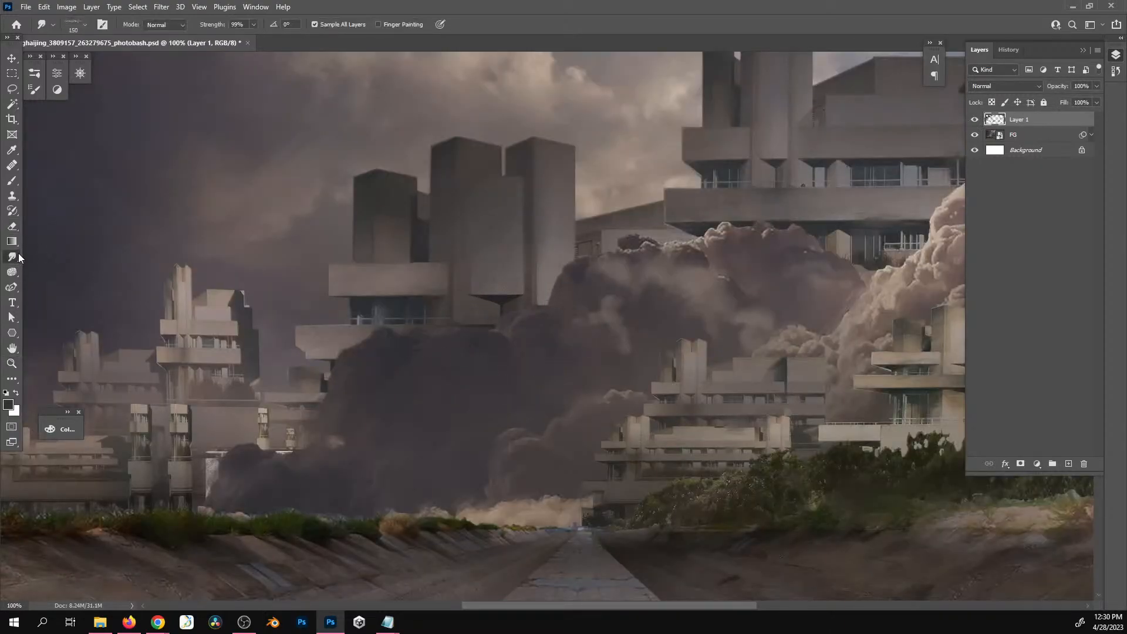
Smudge the bases of the left-hand buildings above the grass with an 80 px brush
{"action": "left_click_drag", "start_coordinate": [220, 452], "coordinate": [489, 405]}
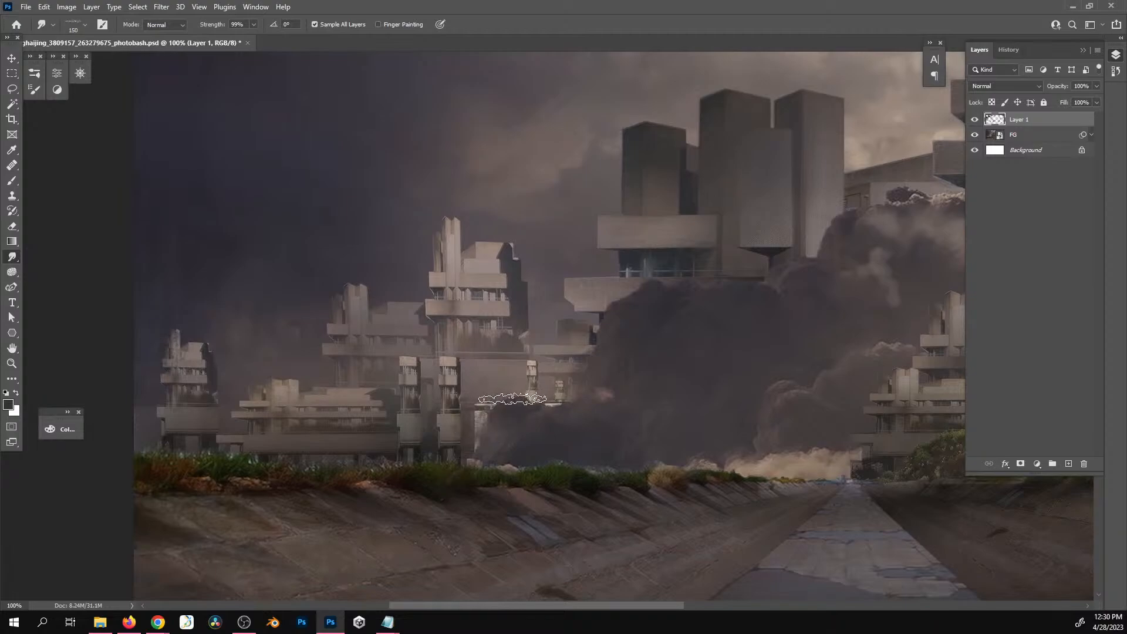
{"action": "key", "text": "bracketleft"}
{"action": "key", "text": "bracketleft"}
{"action": "key", "text": "bracketleft"}
{"action": "key", "text": "bracketleft"}
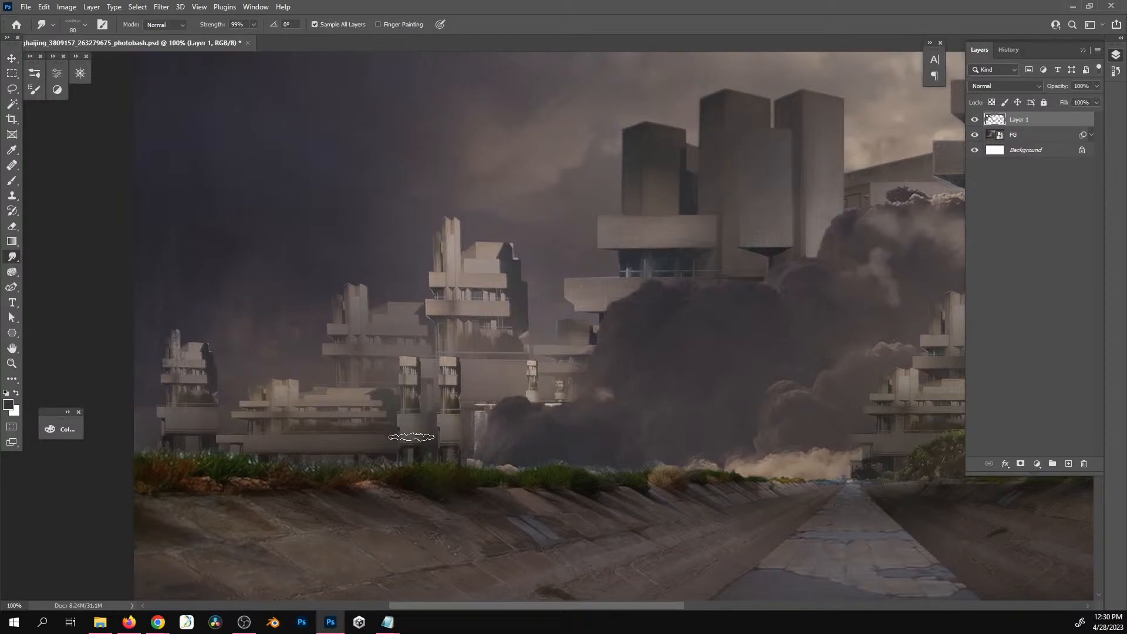
{"action": "left_click_drag", "start_coordinate": [381, 417], "coordinate": [555, 430]}
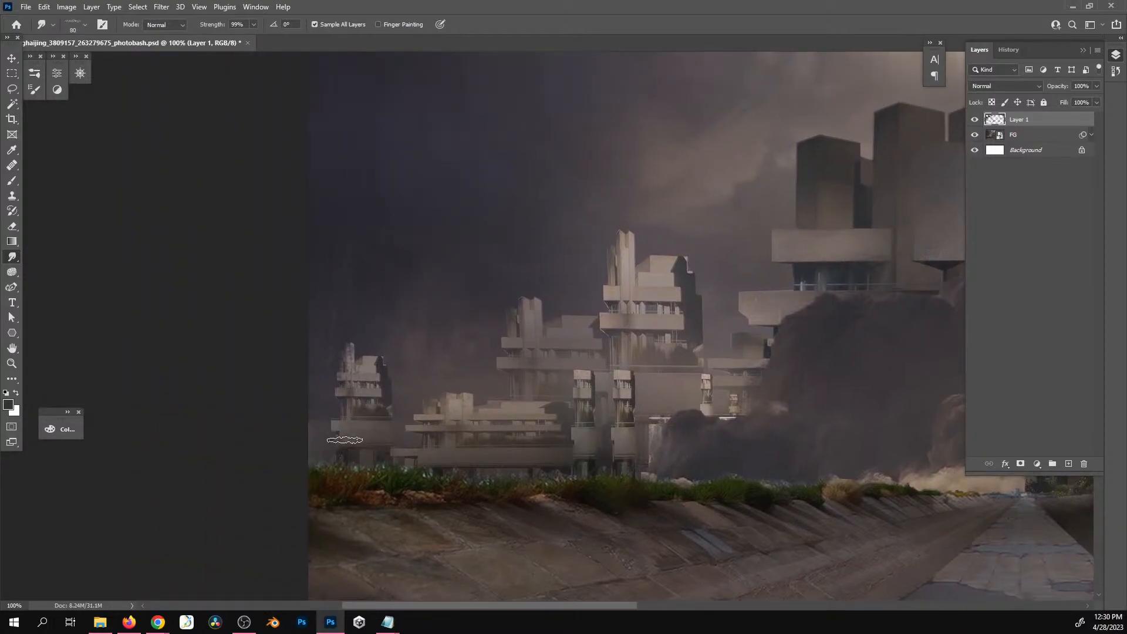
Smudge the small details of the far-left tower and its neighbouring buildings with a 35 px brush
{"action": "key", "text": "bracketleft"}
{"action": "key", "text": "bracketleft"}
{"action": "key", "text": "bracketleft"}
{"action": "key", "text": "bracketleft"}
{"action": "left_click_drag", "start_coordinate": [544, 352], "coordinate": [539, 438]}
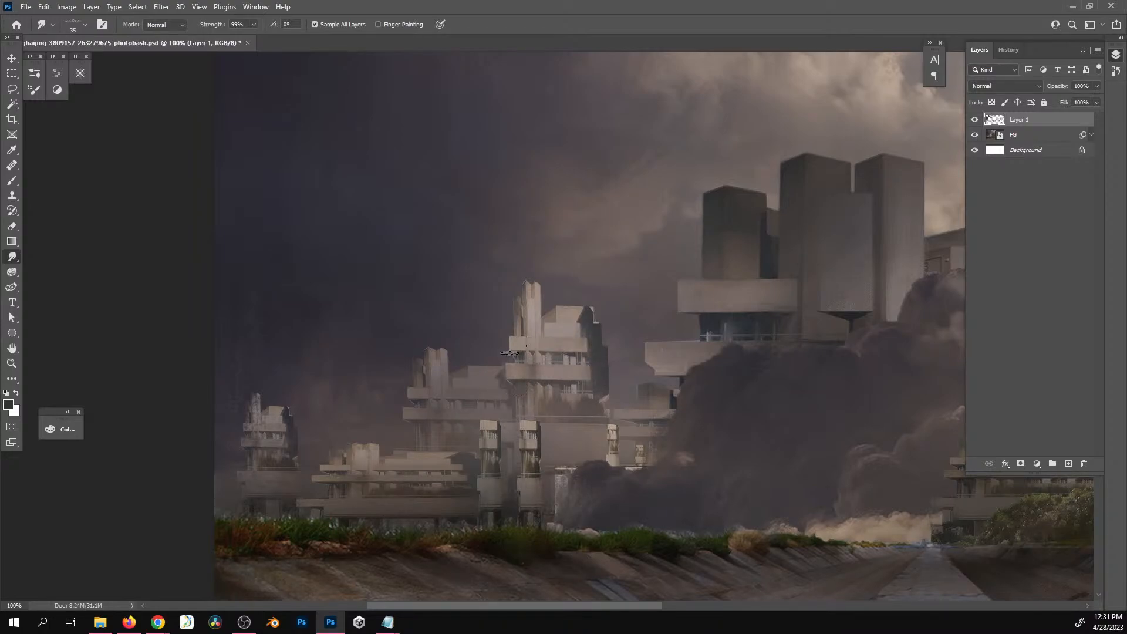
Smudge the dark cloud's crest below the upper building and the ledges of the low terraced building at far left
{"action": "left_click_drag", "start_coordinate": [646, 356], "coordinate": [375, 466]}
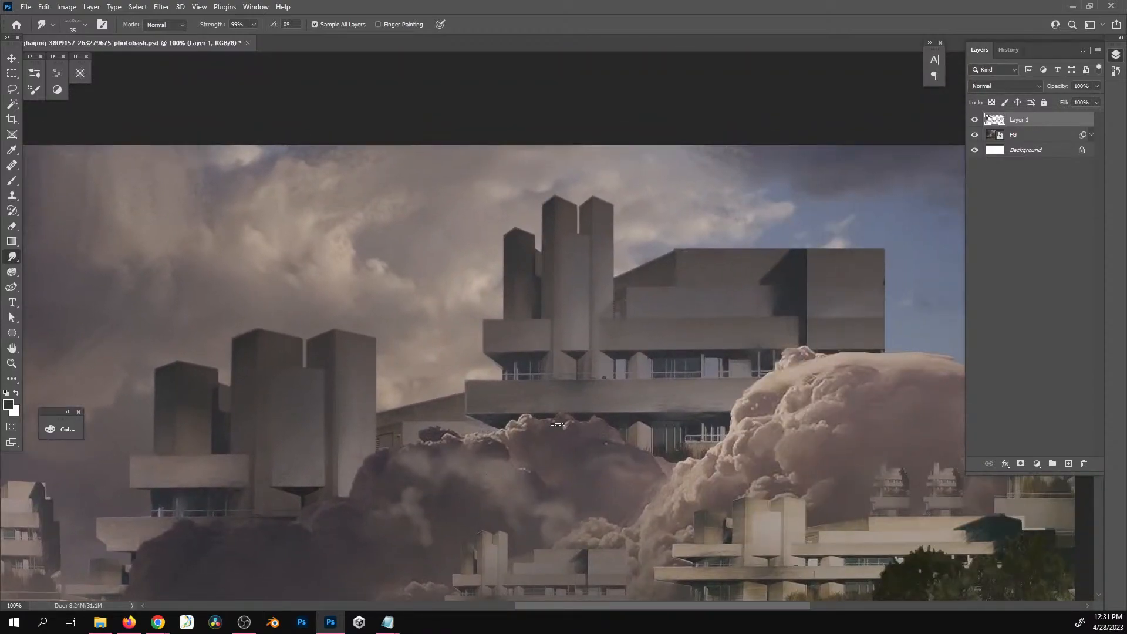
{"action": "left_click_drag", "start_coordinate": [303, 465], "coordinate": [885, 273]}
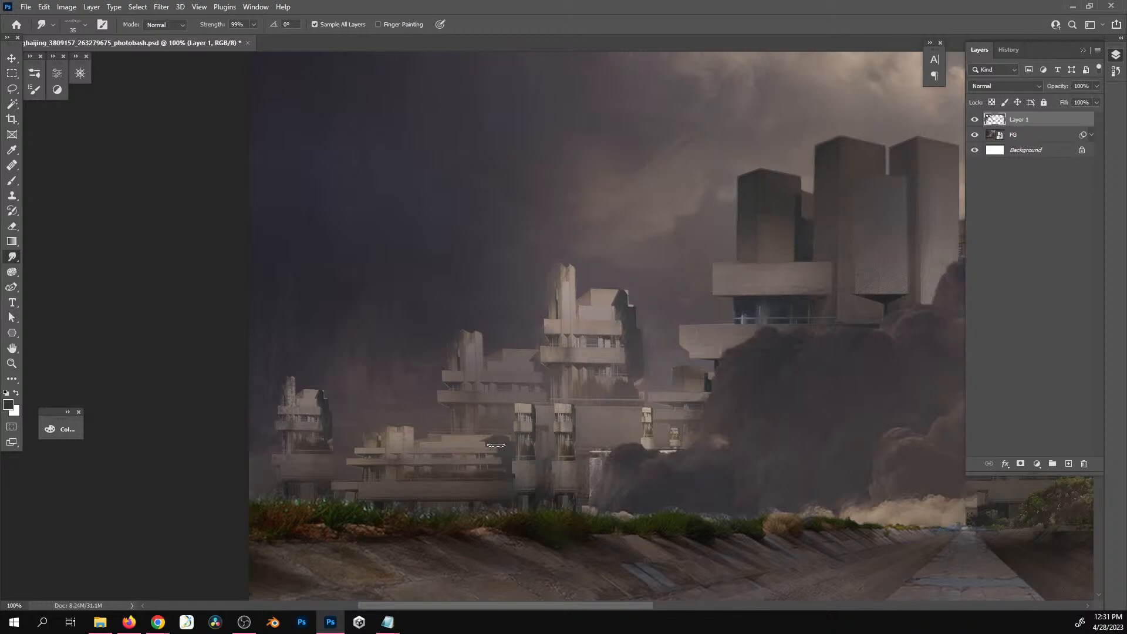
{"action": "left_click_drag", "start_coordinate": [503, 450], "coordinate": [507, 468]}
{"action": "mouse_move", "coordinate": [360, 467]}
{"action": "left_mouse_down"}
{"action": "mouse_move", "coordinate": [383, 453]}
{"action": "mouse_move", "coordinate": [358, 451]}
{"action": "left_mouse_up"}
{"action": "left_click_drag", "start_coordinate": [731, 324], "coordinate": [603, 395]}
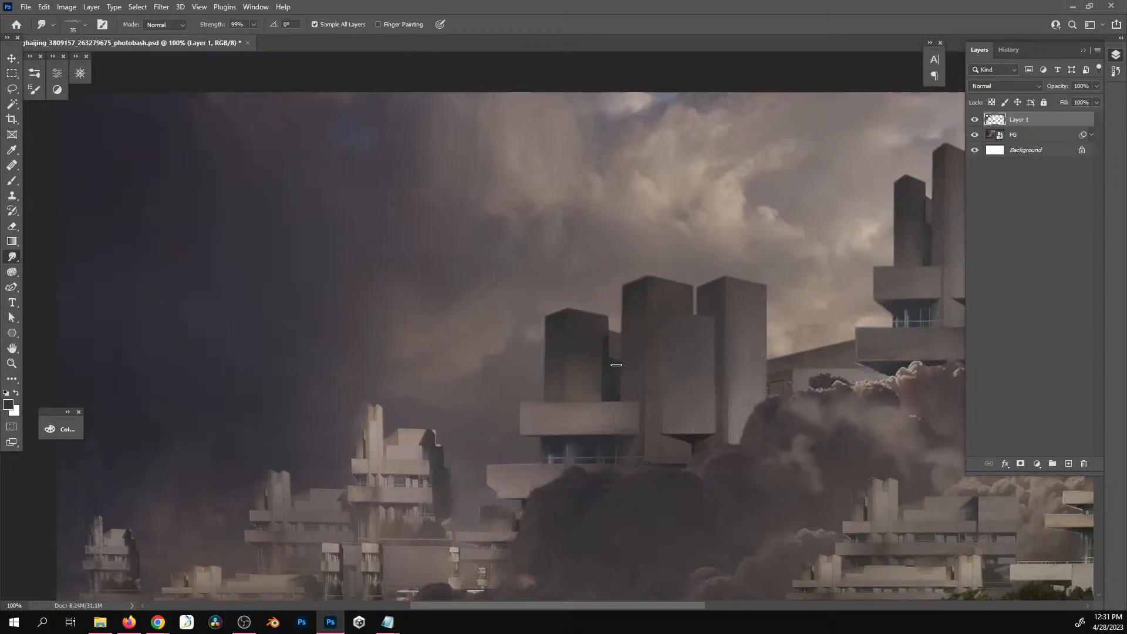
Smudge the grass strip and upper edge of the left concrete bank toward the channel with the 35 px brush
{"action": "mouse_move", "coordinate": [553, 518]}
{"action": "left_mouse_down"}
{"action": "mouse_move", "coordinate": [547, 452]}
{"action": "mouse_move", "coordinate": [726, 357]}
{"action": "left_mouse_up"}
{"action": "left_click_drag", "start_coordinate": [522, 480], "coordinate": [695, 445]}
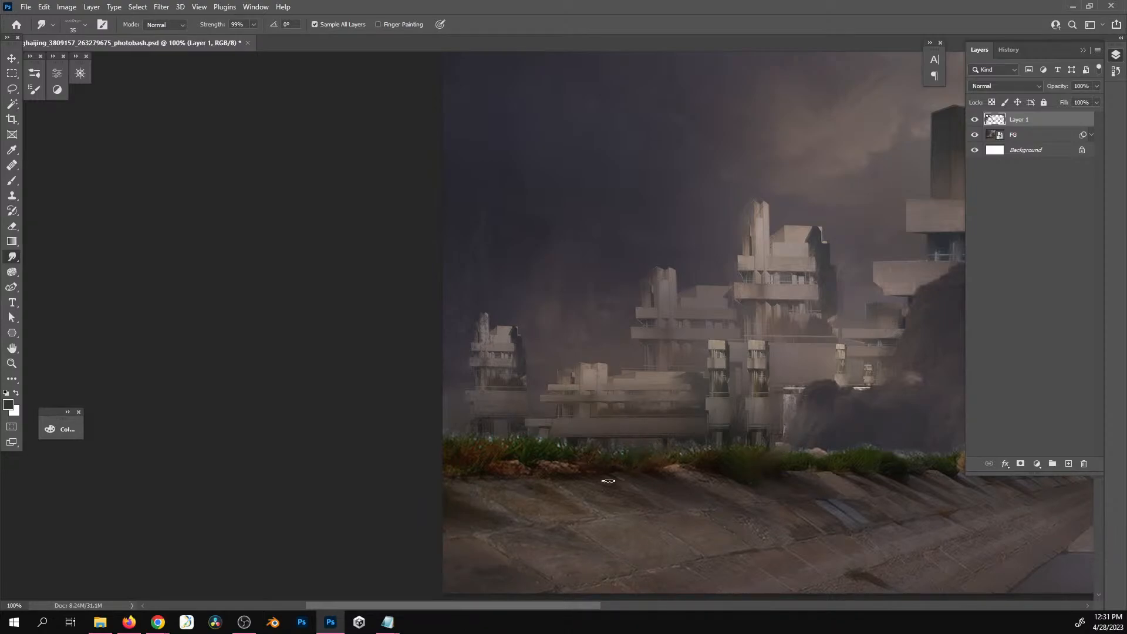
{"action": "left_click_drag", "start_coordinate": [683, 457], "coordinate": [535, 493]}
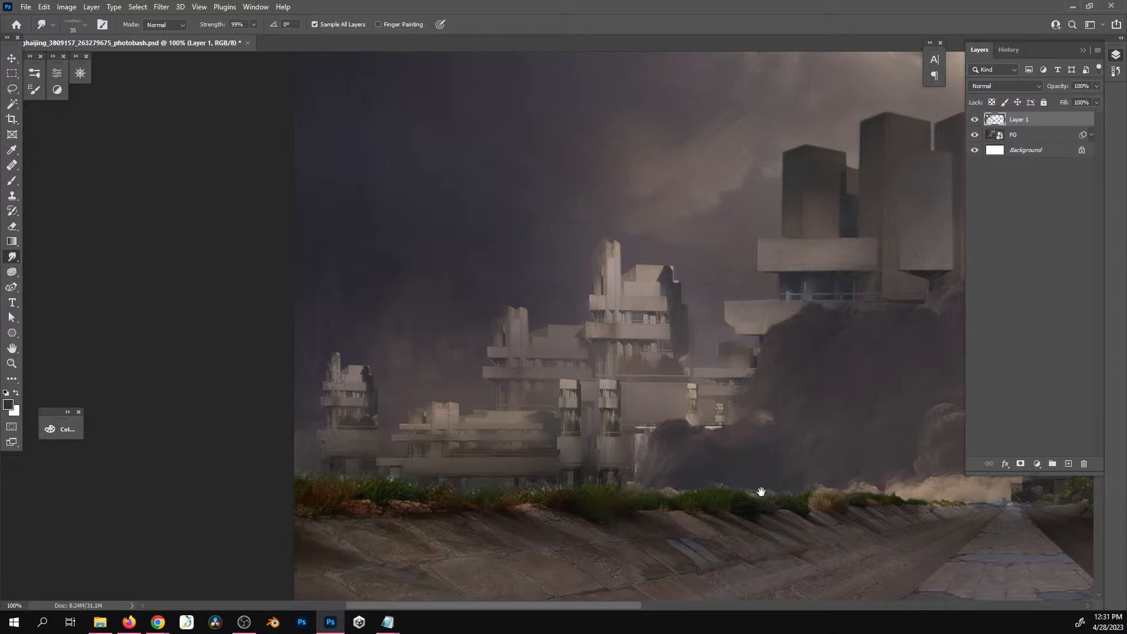
{"action": "left_click_drag", "start_coordinate": [761, 492], "coordinate": [679, 480]}
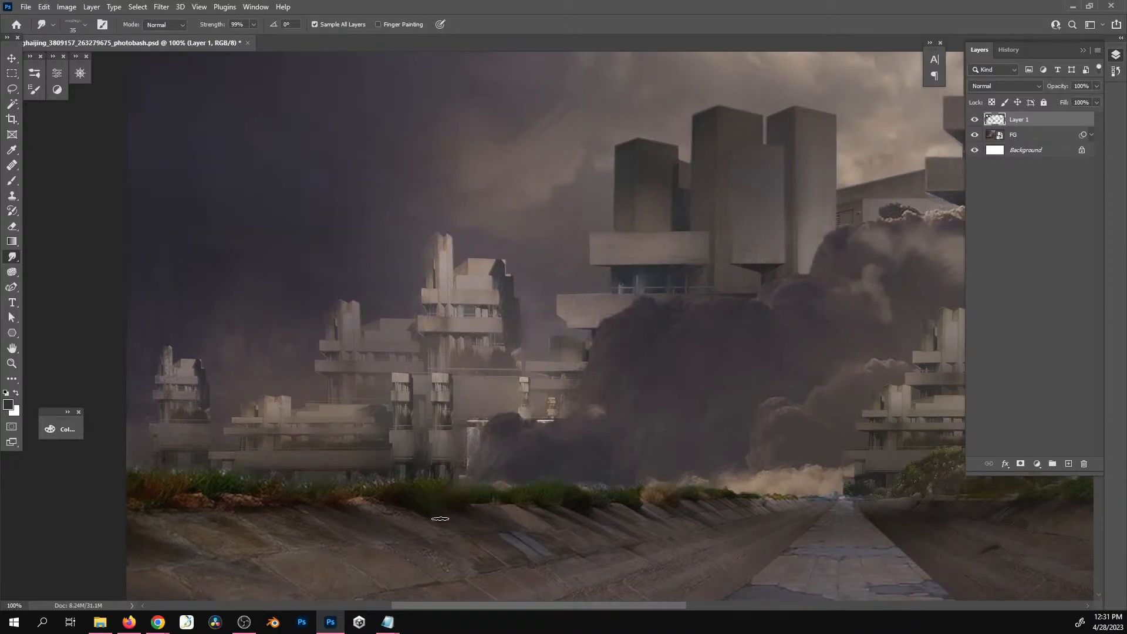
{"action": "left_click_drag", "start_coordinate": [703, 479], "coordinate": [423, 484]}
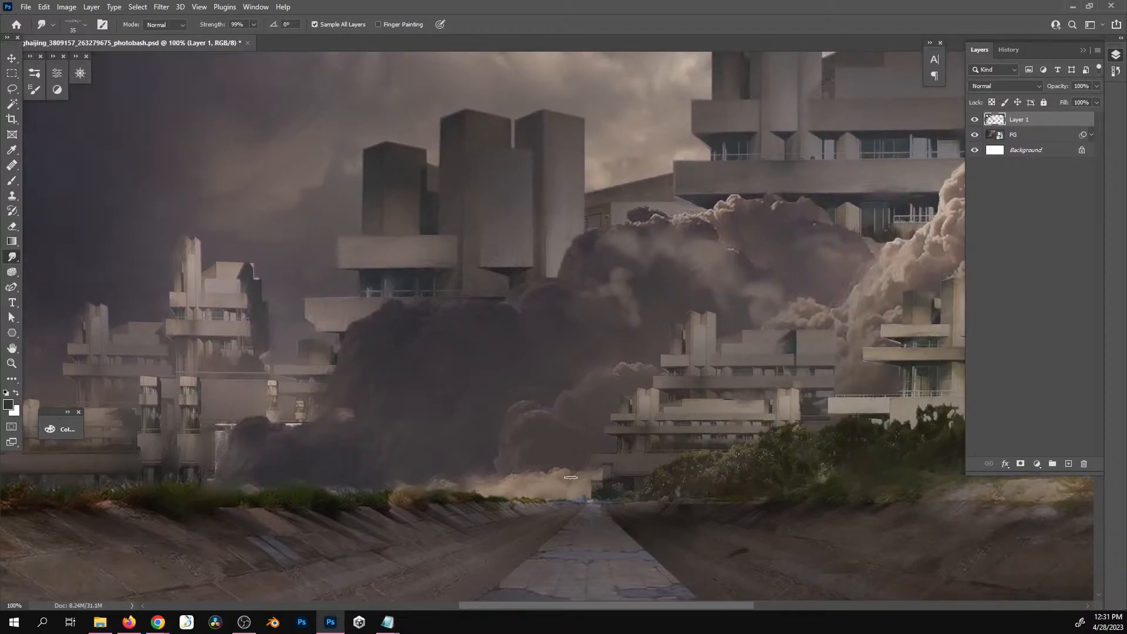
{"action": "left_click_drag", "start_coordinate": [797, 526], "coordinate": [875, 509]}
Review the whole painting at a reduced size for areas that still need smudging
{"action": "key", "text": "z"}
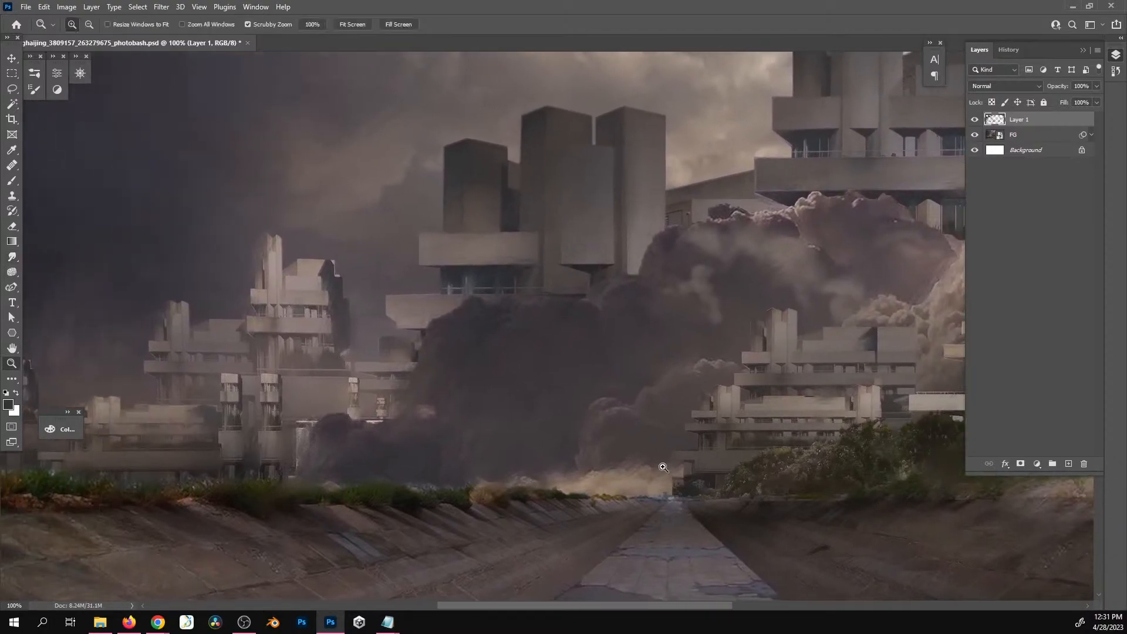
{"action": "left_click", "coordinate": [666, 472], "text": "alt"}
{"action": "left_click", "coordinate": [666, 472], "text": "alt"}
{"action": "left_click", "coordinate": [666, 472], "text": "alt"}
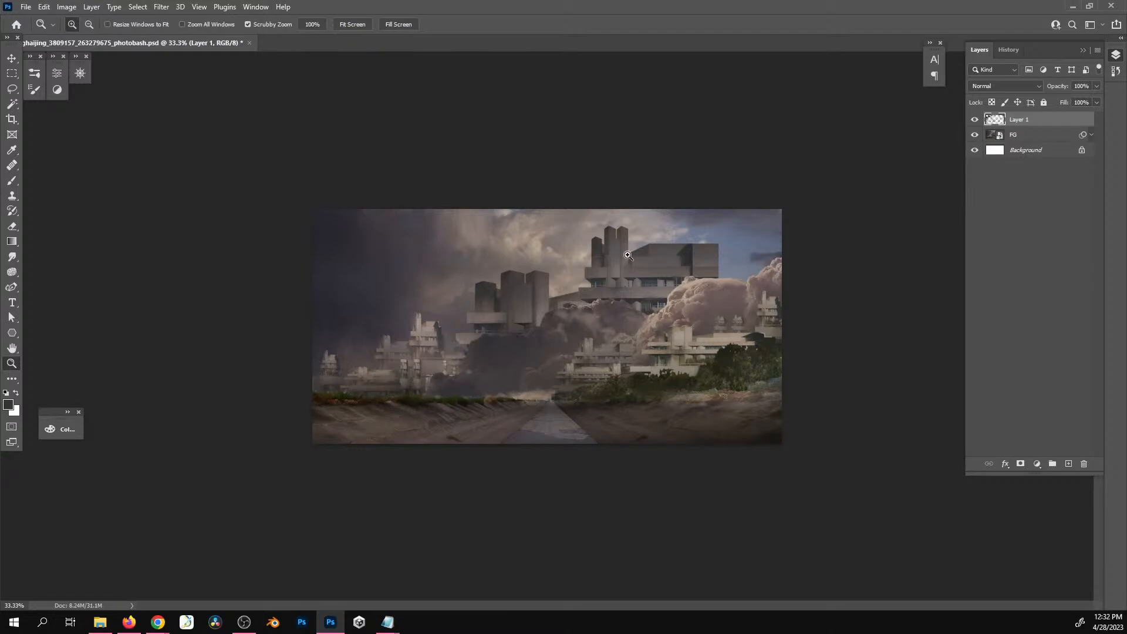
{"action": "key", "text": "r"}
{"action": "key", "text": "z"}
{"action": "triple_click", "coordinate": [612, 267]}
{"action": "left_click_drag", "start_coordinate": [604, 270], "coordinate": [540, 405]}
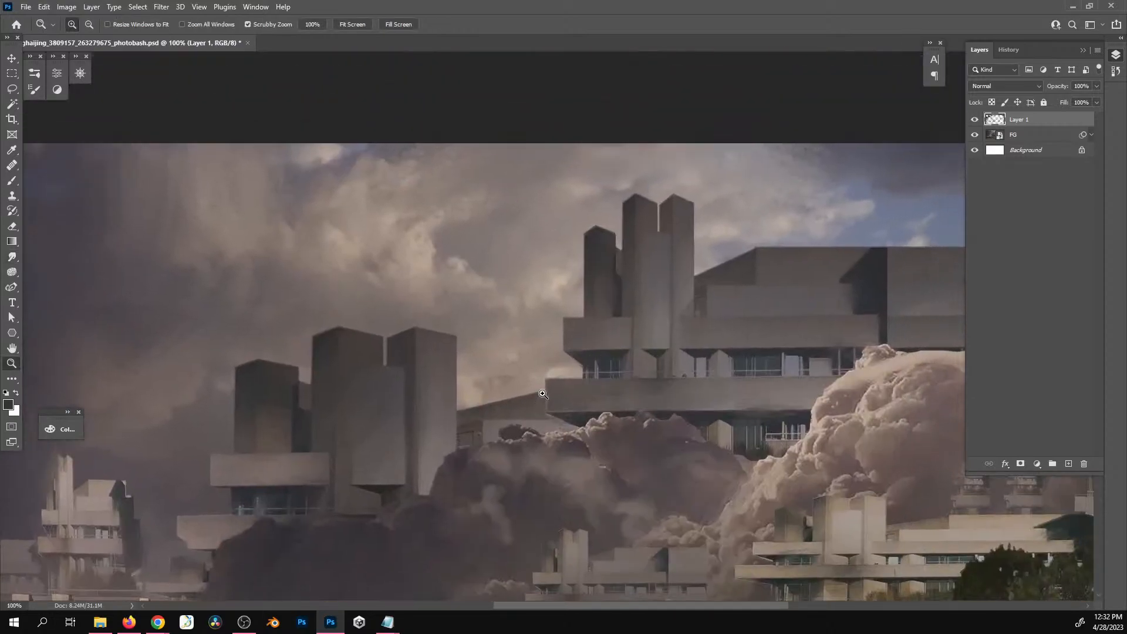
Smudge the towers, roofline and ledges of the large upper building and the central tower block with a 35 px brush
{"action": "left_click", "coordinate": [12, 258]}
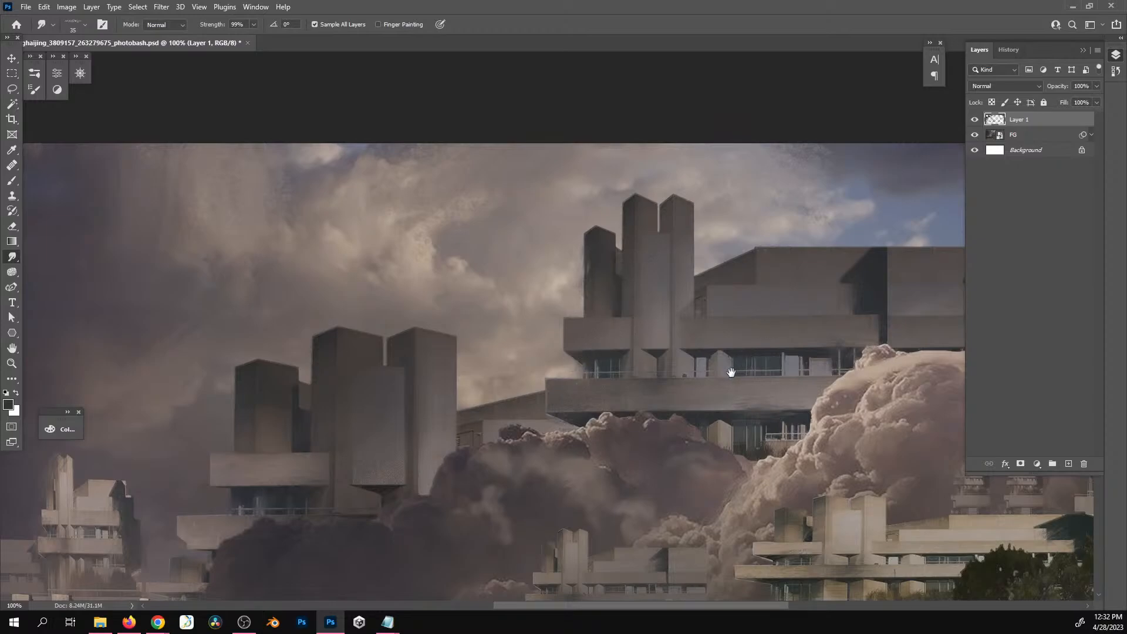
{"action": "left_click_drag", "start_coordinate": [732, 372], "coordinate": [609, 393]}
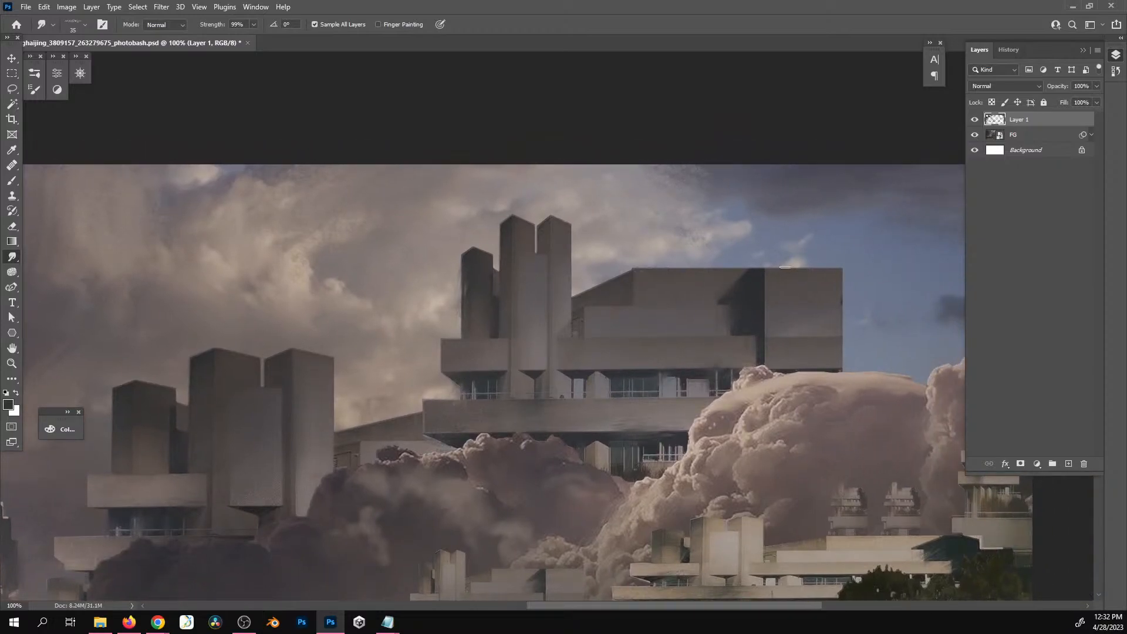
{"action": "left_click_drag", "start_coordinate": [785, 267], "coordinate": [692, 223]}
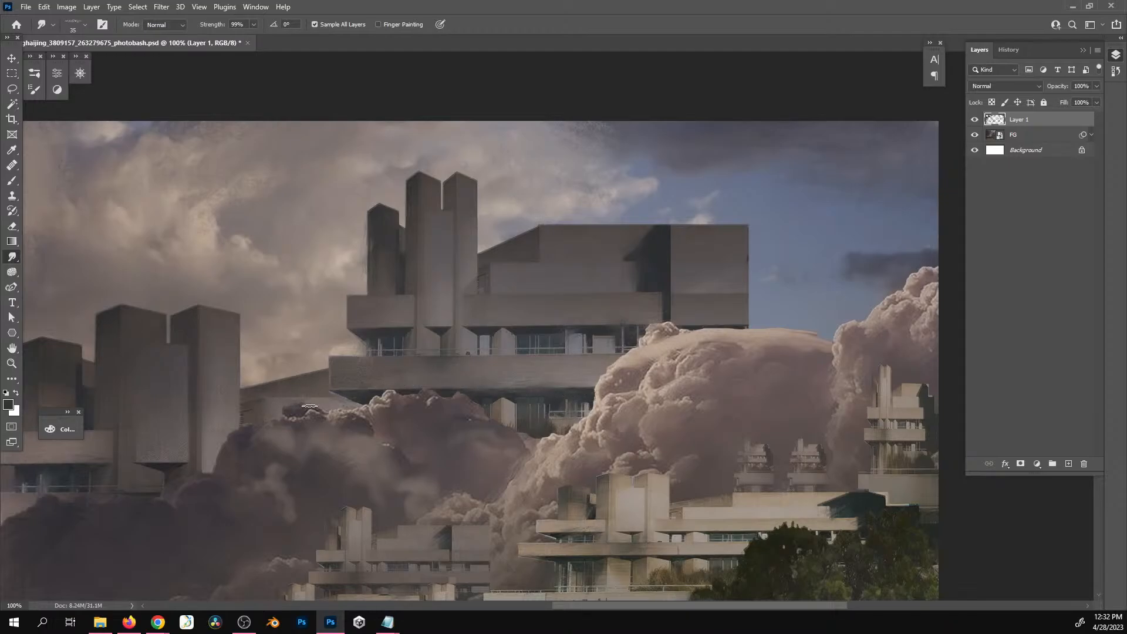
{"action": "left_click_drag", "start_coordinate": [629, 415], "coordinate": [639, 338]}
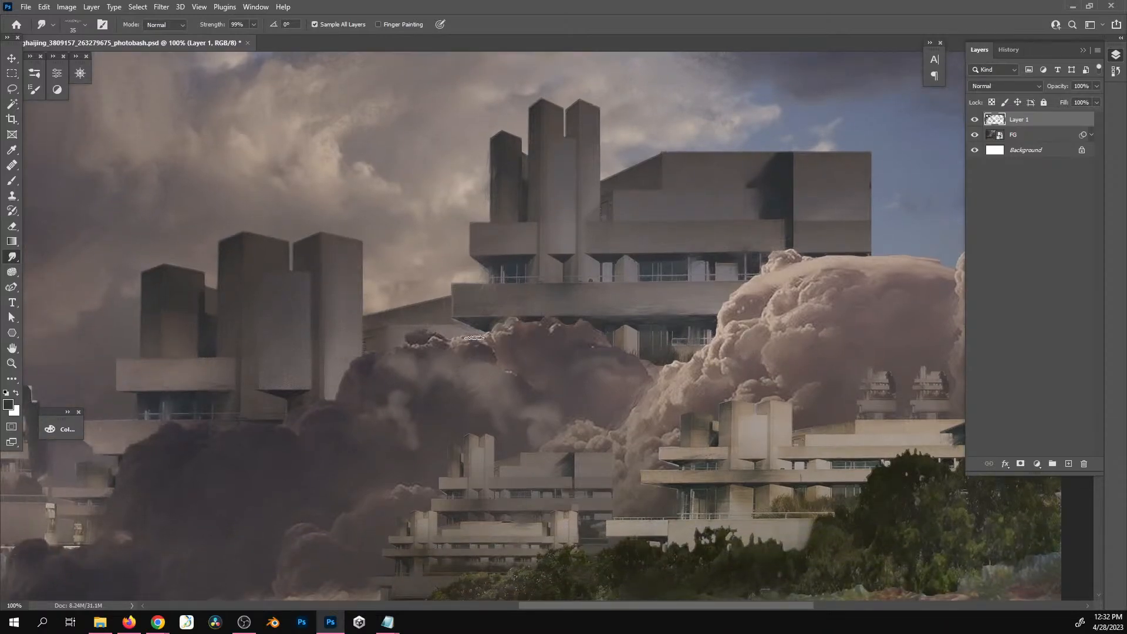
{"action": "left_click_drag", "start_coordinate": [332, 377], "coordinate": [578, 400]}
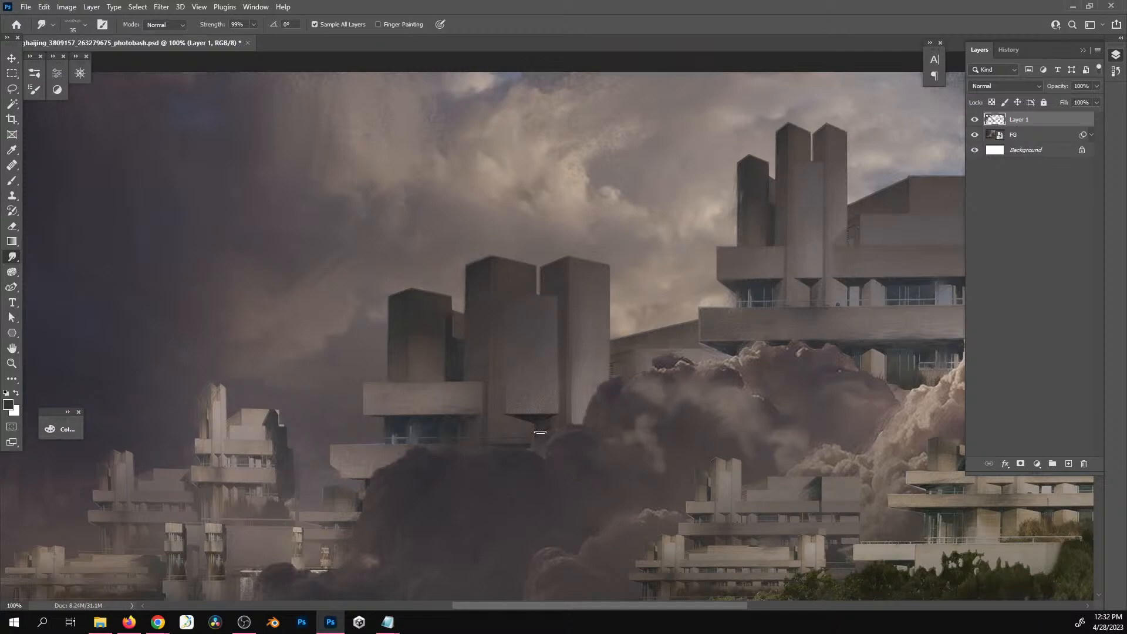
{"action": "left_click_drag", "start_coordinate": [568, 501], "coordinate": [620, 370]}
Smudge the clouds between the large upper building and the mid-distance terraces with a brush enlarged to 80 px
{"action": "left_click_drag", "start_coordinate": [829, 334], "coordinate": [456, 443]}
{"action": "key", "text": "]"}
{"action": "key", "text": "]"}
{"action": "key", "text": "]"}
{"action": "key", "text": "]"}
{"action": "key", "text": "]"}
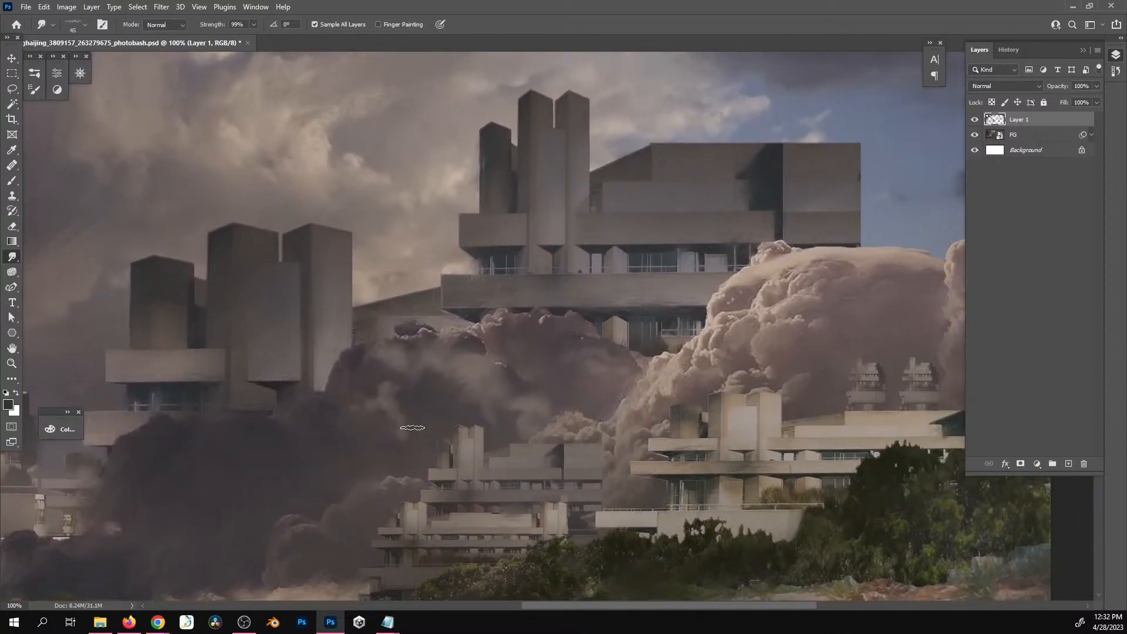
{"action": "key", "text": "]"}
{"action": "key", "text": "["}
{"action": "key", "text": "["}
{"action": "mouse_move", "coordinate": [573, 434]}
{"action": "left_mouse_down"}
{"action": "mouse_move", "coordinate": [536, 437]}
{"action": "mouse_move", "coordinate": [460, 474]}
{"action": "left_mouse_up"}
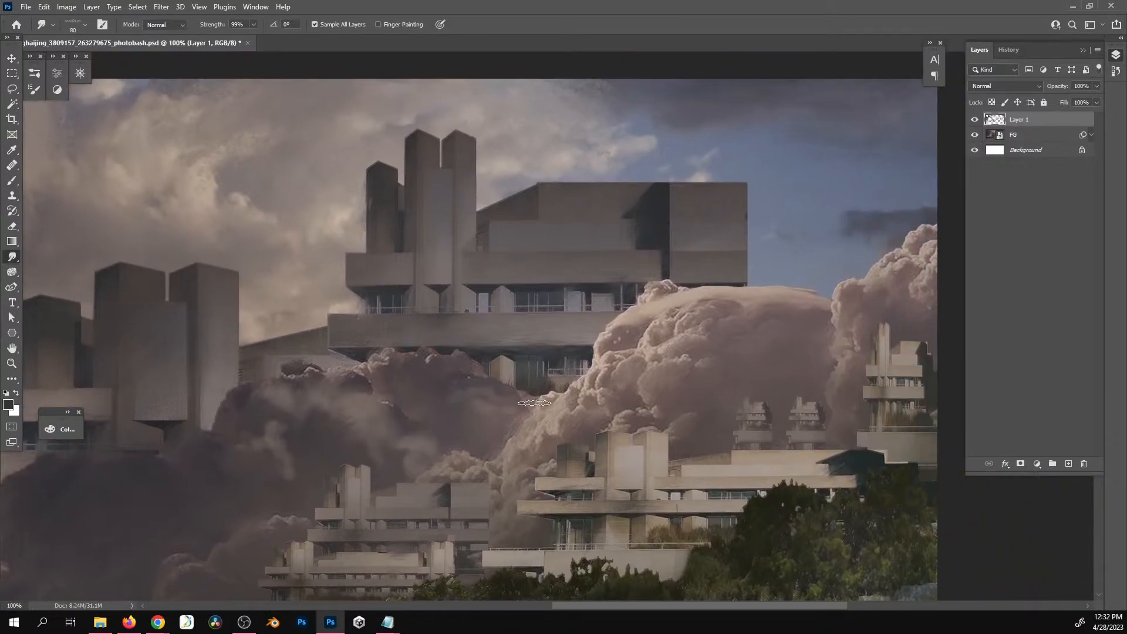
{"action": "key", "text": "]"}
{"action": "left_click_drag", "start_coordinate": [804, 383], "coordinate": [703, 377]}
Smudge the bushes and the ground edge beside the channel with a 40 px brush
{"action": "left_click_drag", "start_coordinate": [653, 423], "coordinate": [678, 329]}
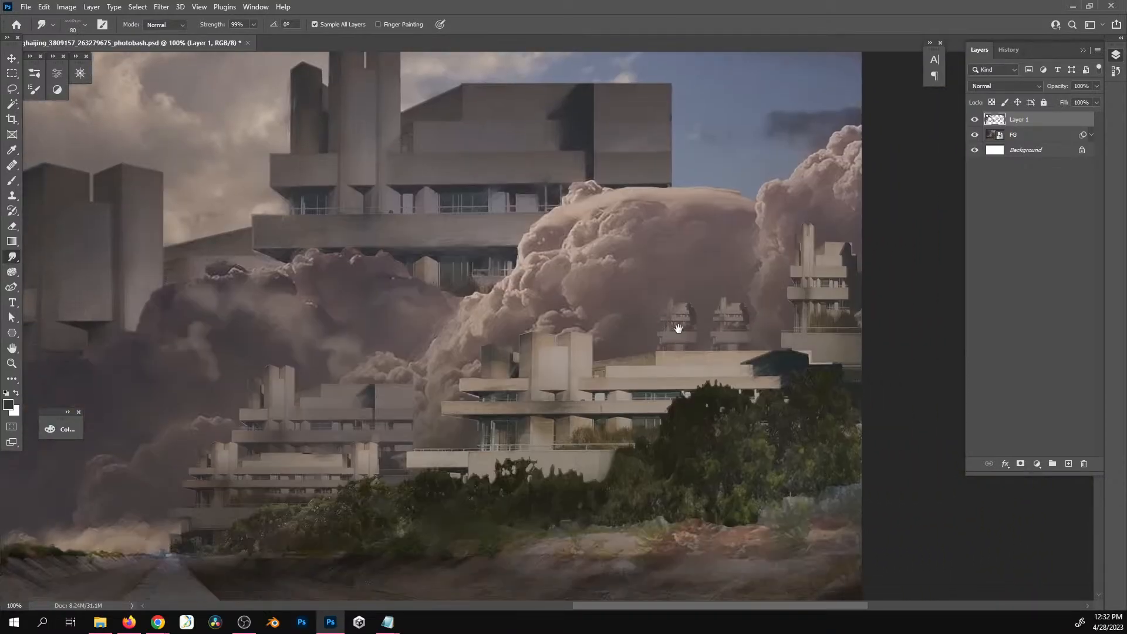
{"action": "key", "text": "["}
{"action": "key", "text": "["}
{"action": "key", "text": "["}
{"action": "key", "text": "["}
{"action": "left_click_drag", "start_coordinate": [569, 481], "coordinate": [724, 420]}
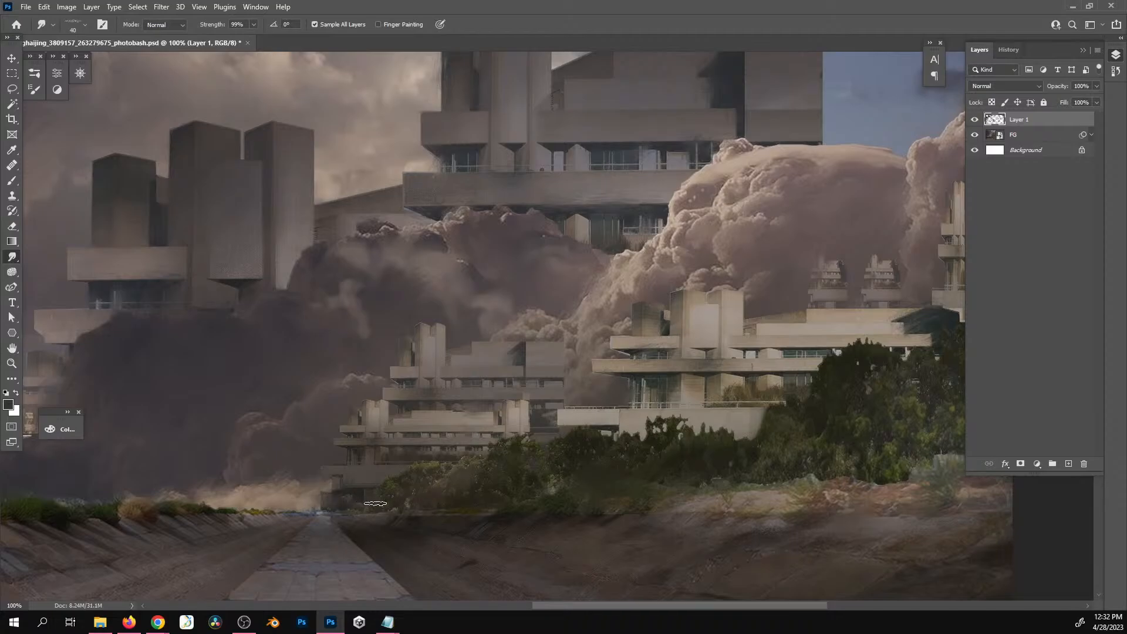
Smudge the treetops below the terraced building near the painting's right edge with a 40 px brush
{"action": "left_click_drag", "start_coordinate": [626, 436], "coordinate": [564, 467]}
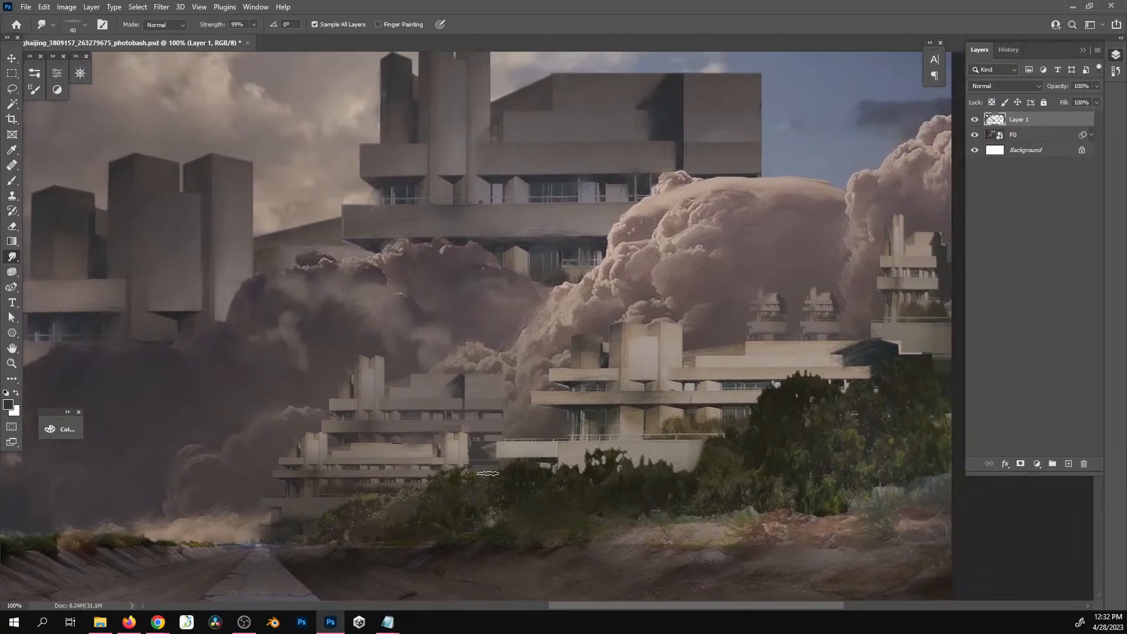
{"action": "left_click_drag", "start_coordinate": [796, 480], "coordinate": [685, 489]}
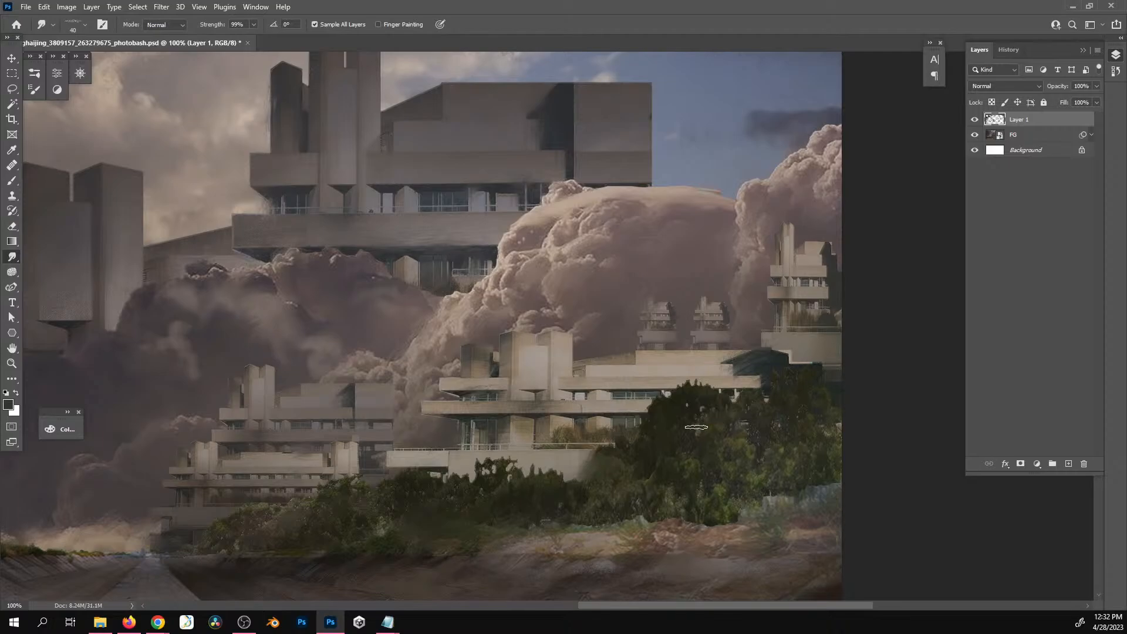
{"action": "mouse_move", "coordinate": [778, 505]}
{"action": "left_mouse_down"}
{"action": "mouse_move", "coordinate": [796, 399]}
{"action": "mouse_move", "coordinate": [723, 487]}
{"action": "left_mouse_up"}
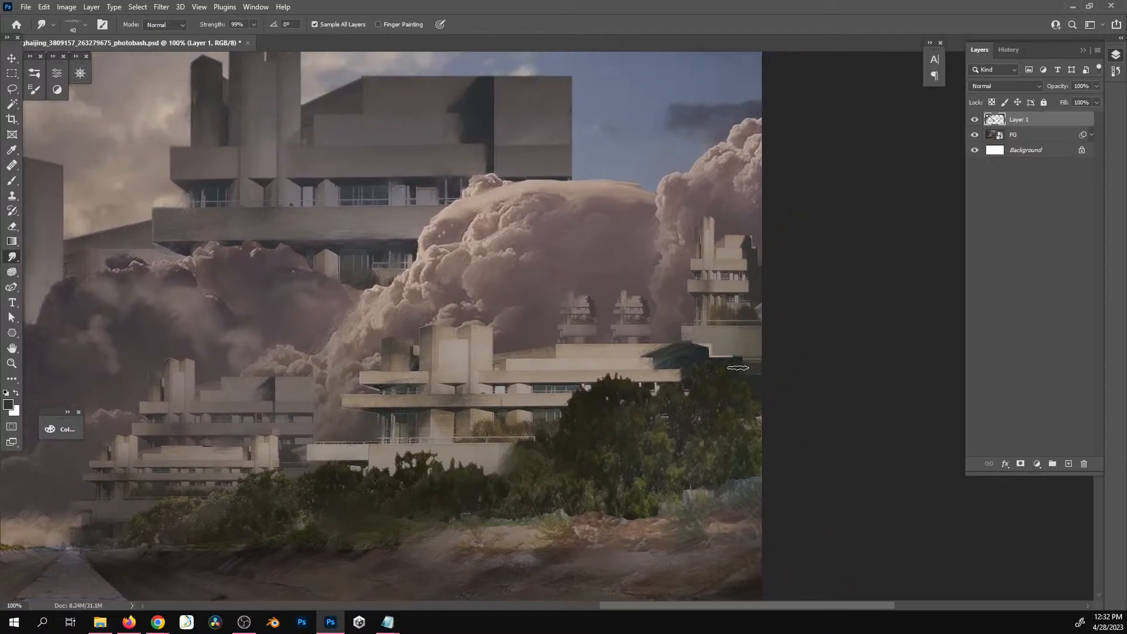
{"action": "left_click_drag", "start_coordinate": [737, 366], "coordinate": [717, 368]}
{"action": "left_click_drag", "start_coordinate": [577, 392], "coordinate": [596, 380]}
View the whole painting at 50% on a plain full-screen background and compare it with and without the smudge layer
{"action": "key", "text": "z"}
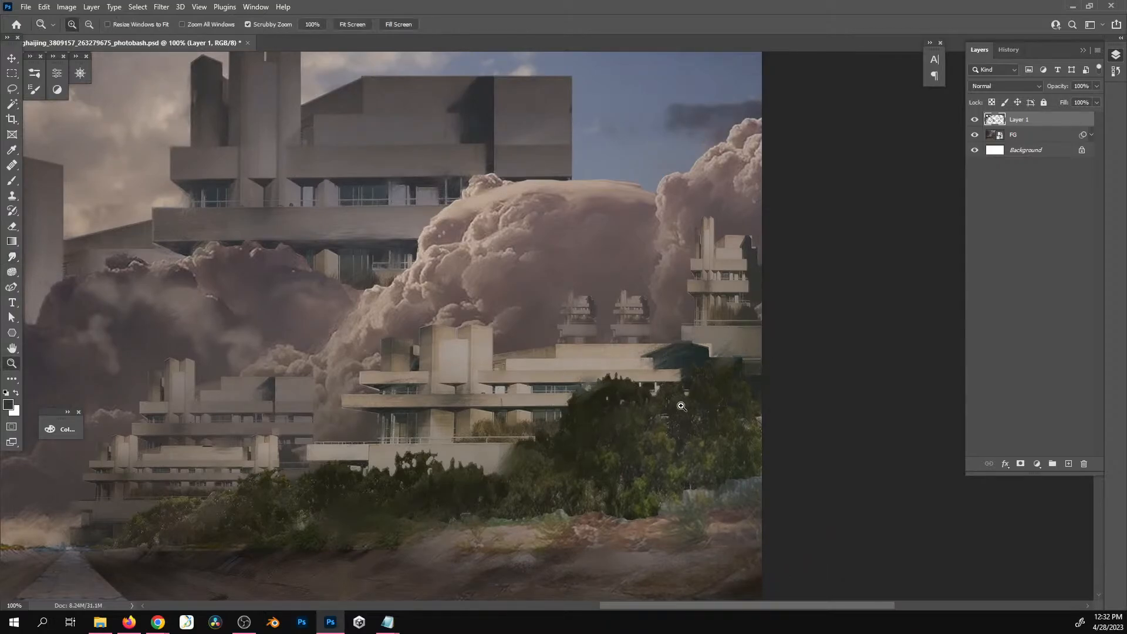
{"action": "left_click", "coordinate": [681, 403], "text": "alt"}
{"action": "left_click", "coordinate": [682, 403], "text": "alt"}
{"action": "left_click", "coordinate": [682, 402], "text": "alt"}
{"action": "left_click", "coordinate": [735, 415]}
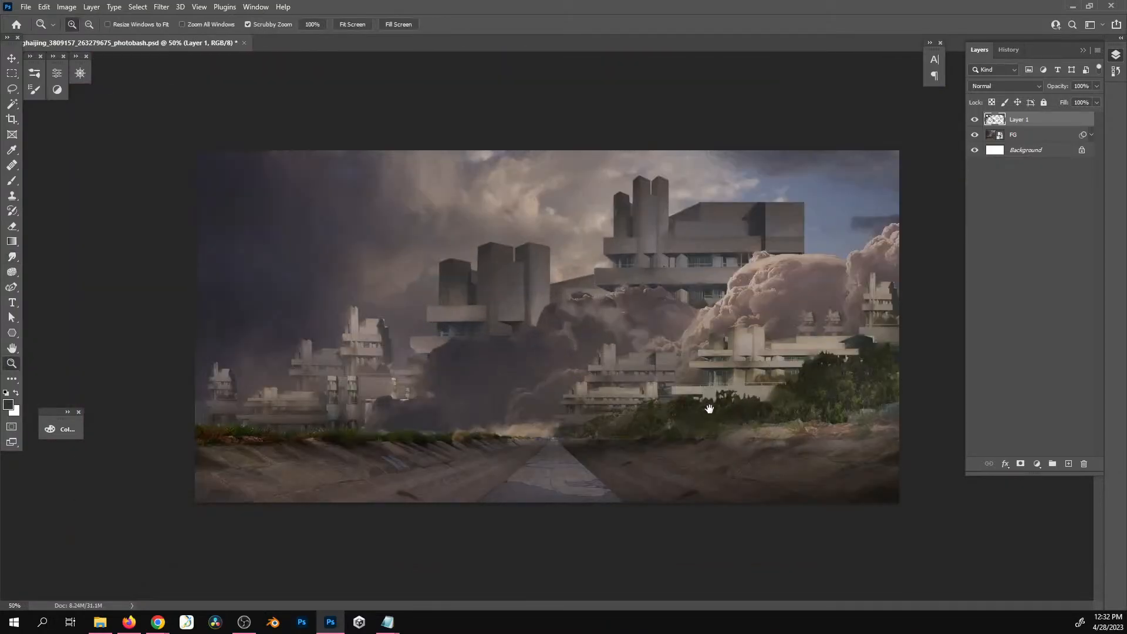
{"action": "key", "text": "f"}
{"action": "left_click_drag", "start_coordinate": [767, 421], "coordinate": [709, 428]}
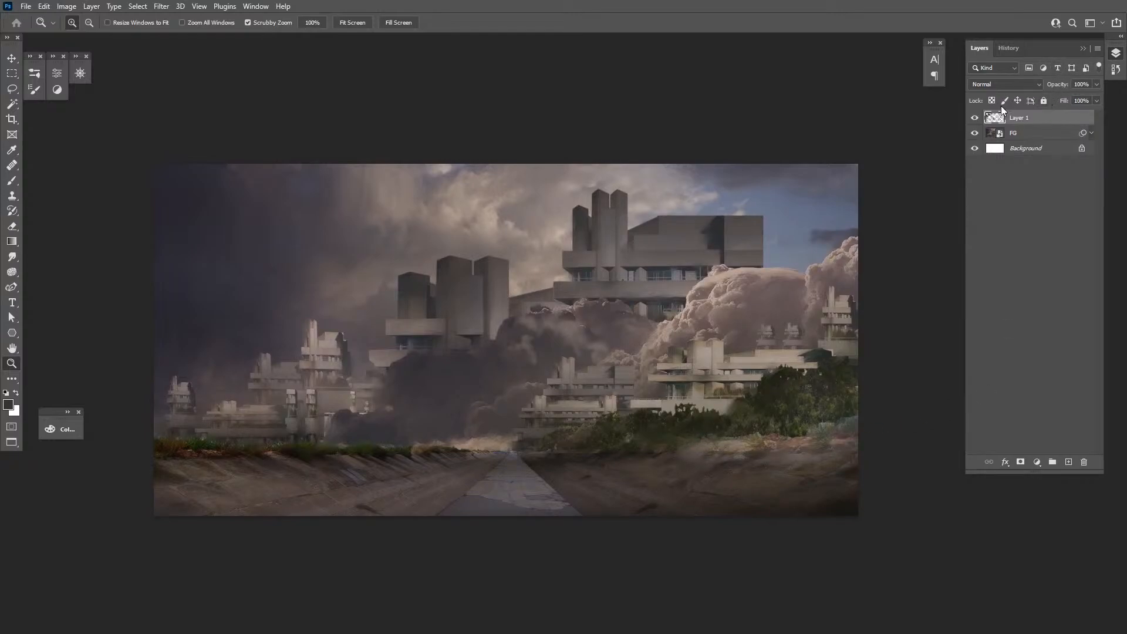
{"action": "left_click", "coordinate": [974, 118]}
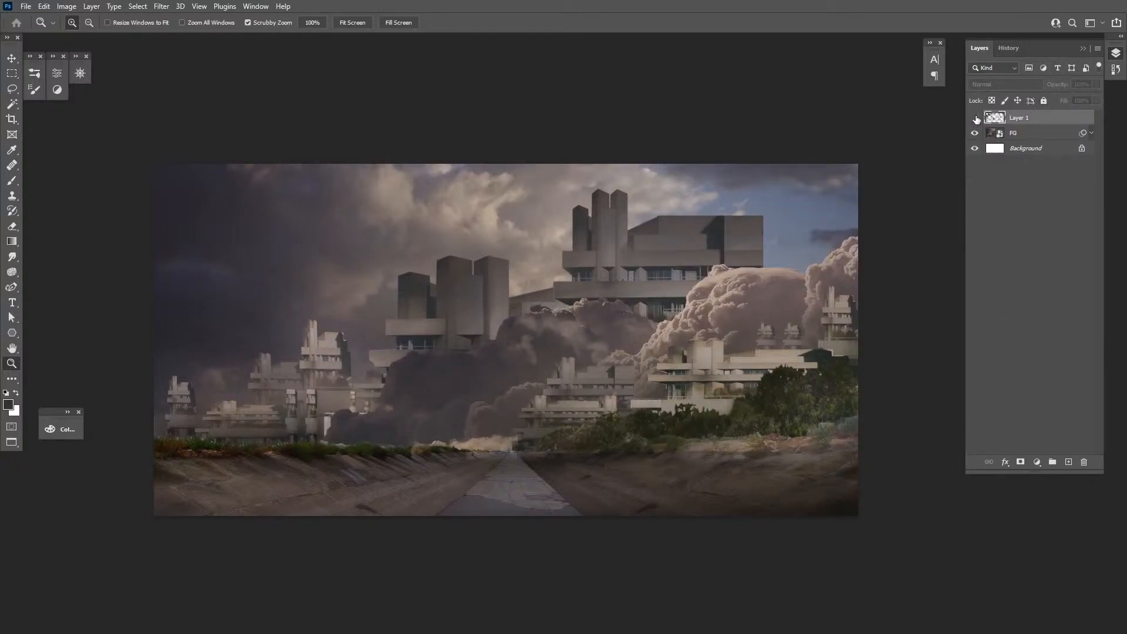
{"action": "left_click", "coordinate": [975, 119]}
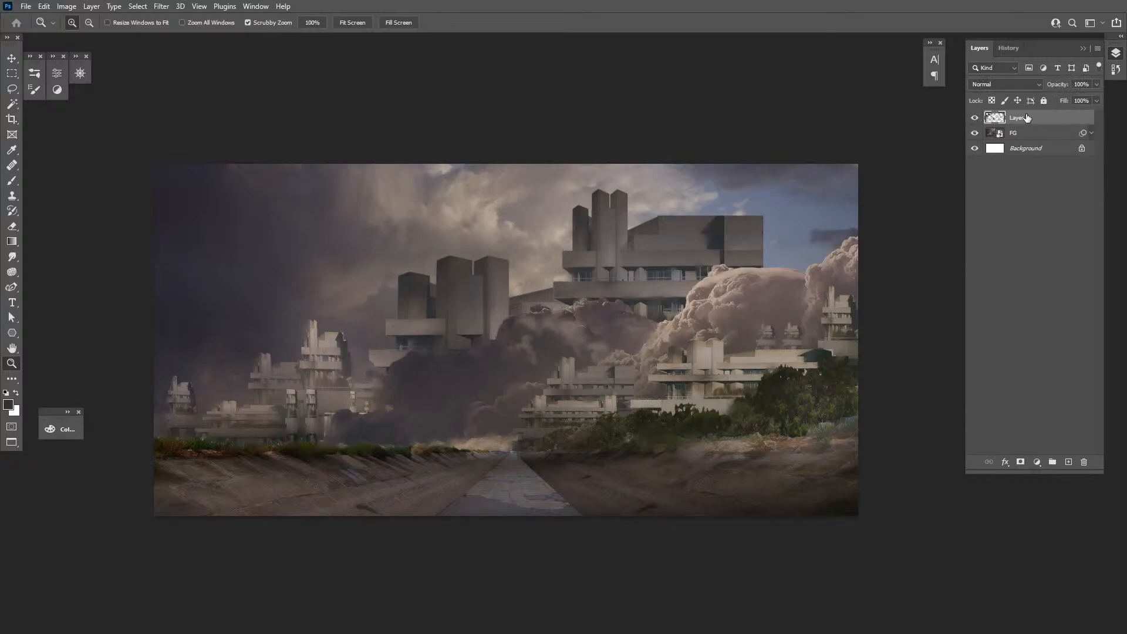
Compare the document's opening history snapshot with the latest smudged version at a reduced size
{"action": "left_click", "coordinate": [1006, 50]}
{"action": "scroll", "coordinate": [1086, 87], "scroll_direction": "up", "scroll_amount": 8}
{"action": "left_click", "coordinate": [1031, 69]}
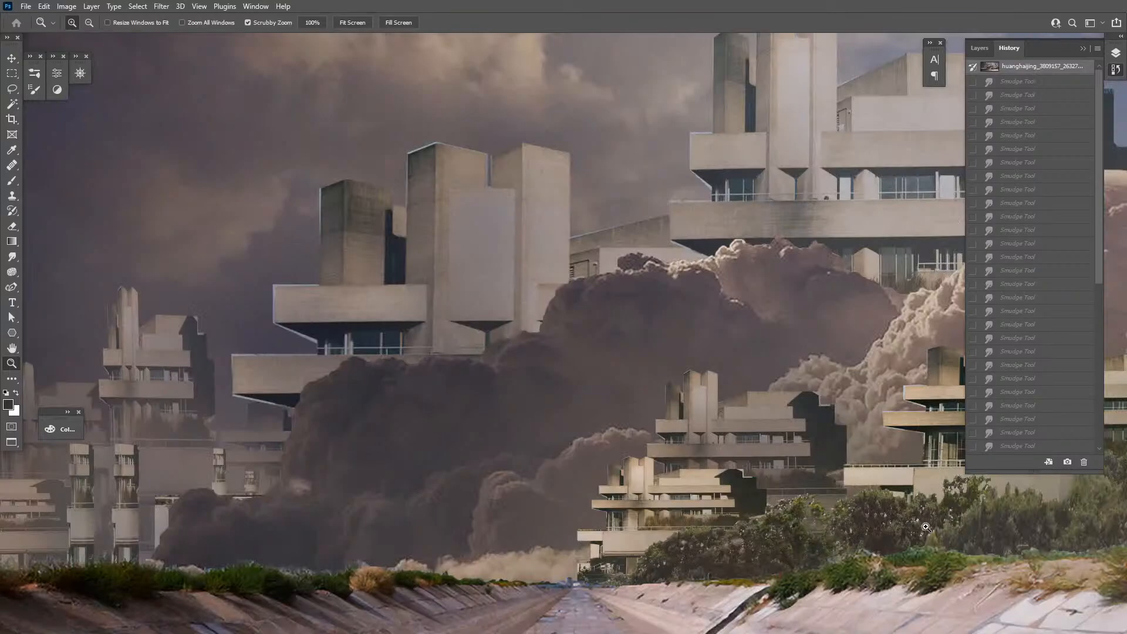
{"action": "left_click", "coordinate": [652, 409], "text": "alt"}
{"action": "left_click_drag", "start_coordinate": [773, 430], "coordinate": [683, 400]}
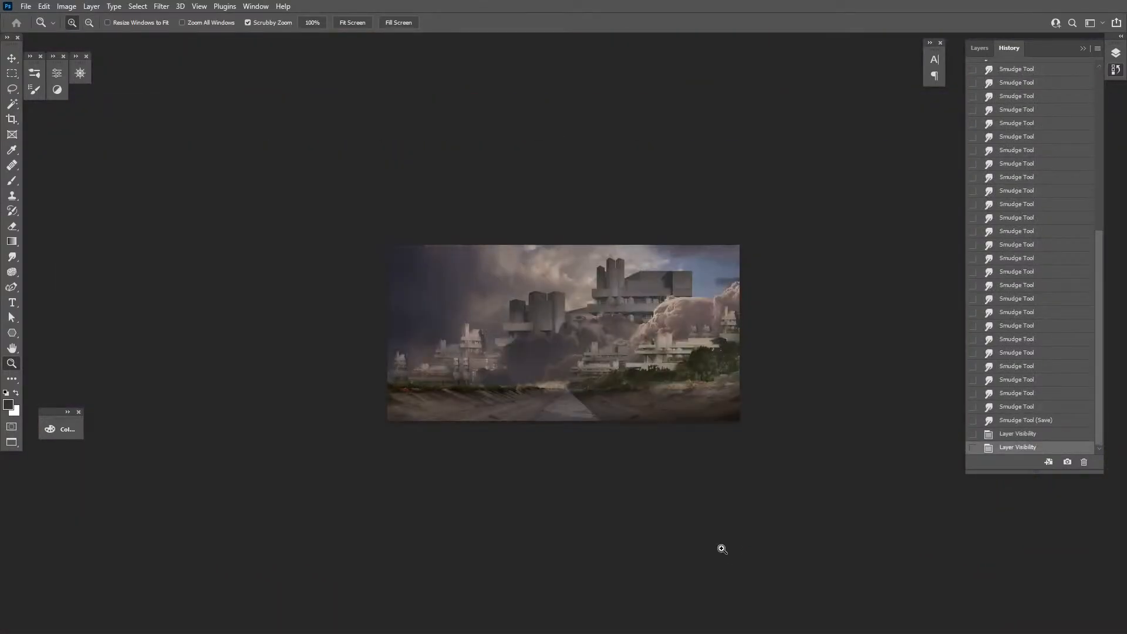
Stamp all visible layers onto a new layer and copy the smudged painting into a new document
{"action": "left_click", "coordinate": [979, 47]}
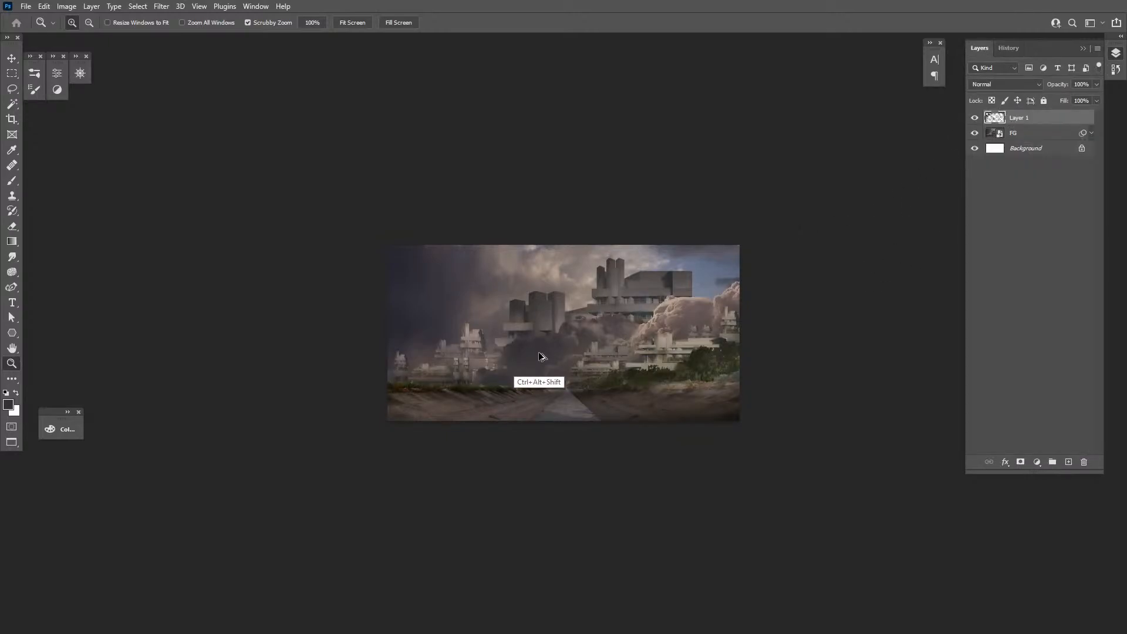
{"action": "key", "text": "ctrl+alt+shift+e"}
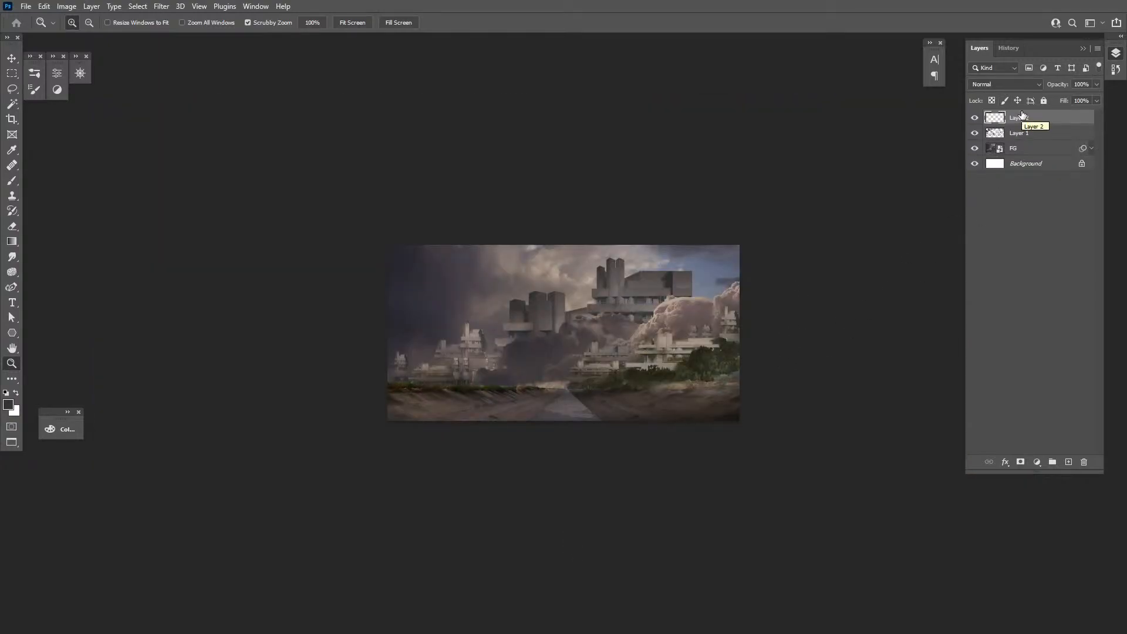
{"action": "left_click", "coordinate": [1006, 51]}
{"action": "left_click", "coordinate": [1100, 85]}
{"action": "key", "text": "f"}
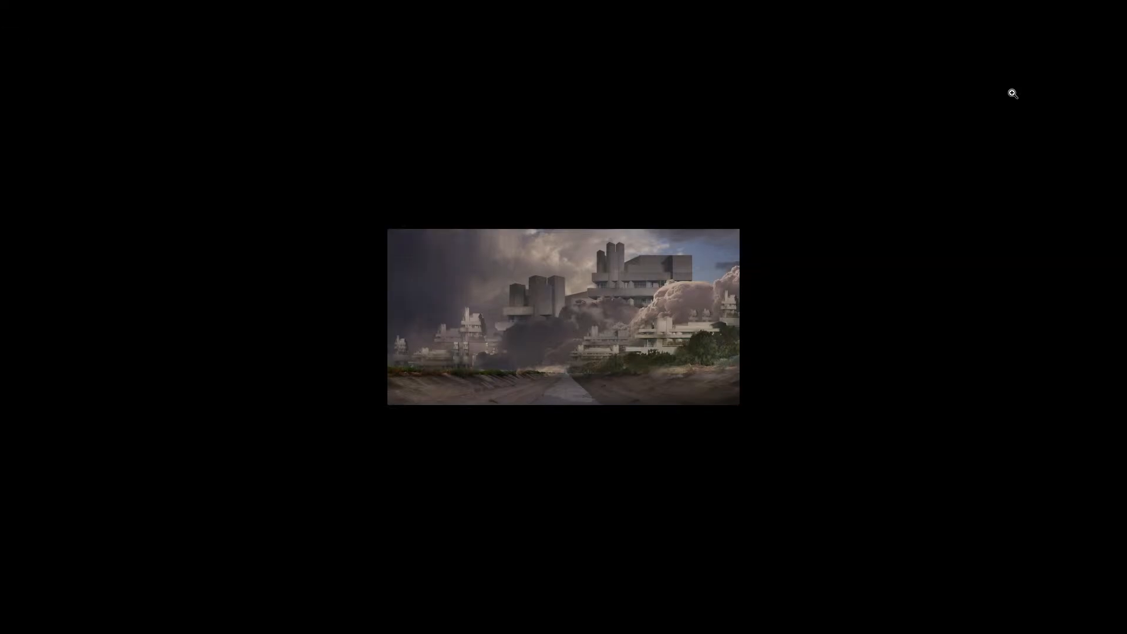
{"action": "key", "text": "f"}
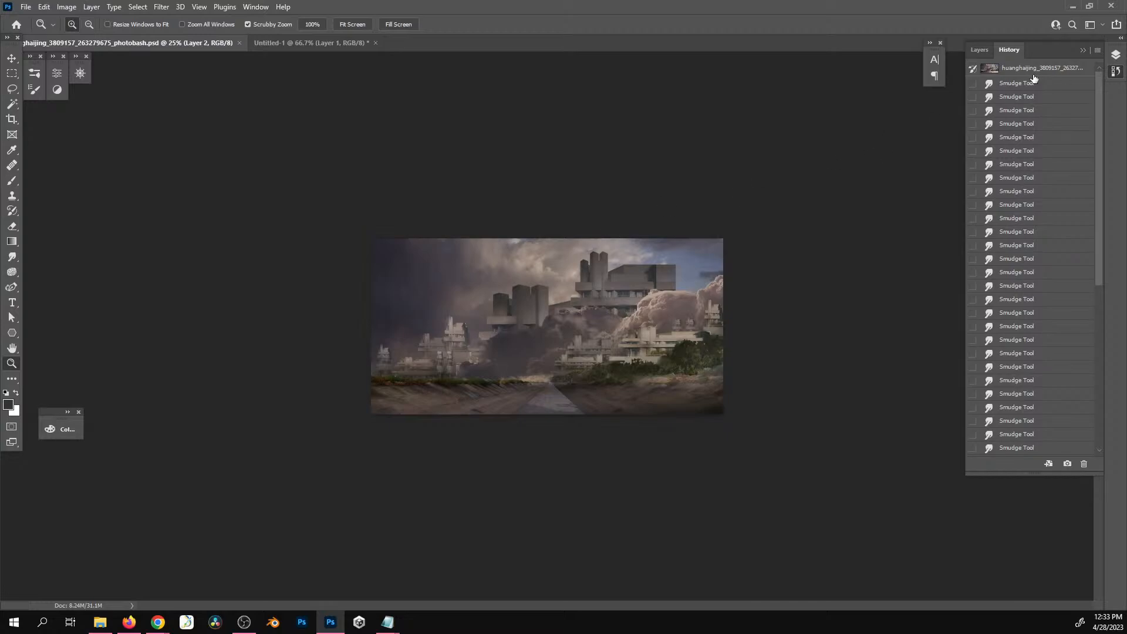
Return to the opening history snapshot and paste a merged copy of it as a new layer in the untitled document
{"action": "left_click", "coordinate": [1061, 69]}
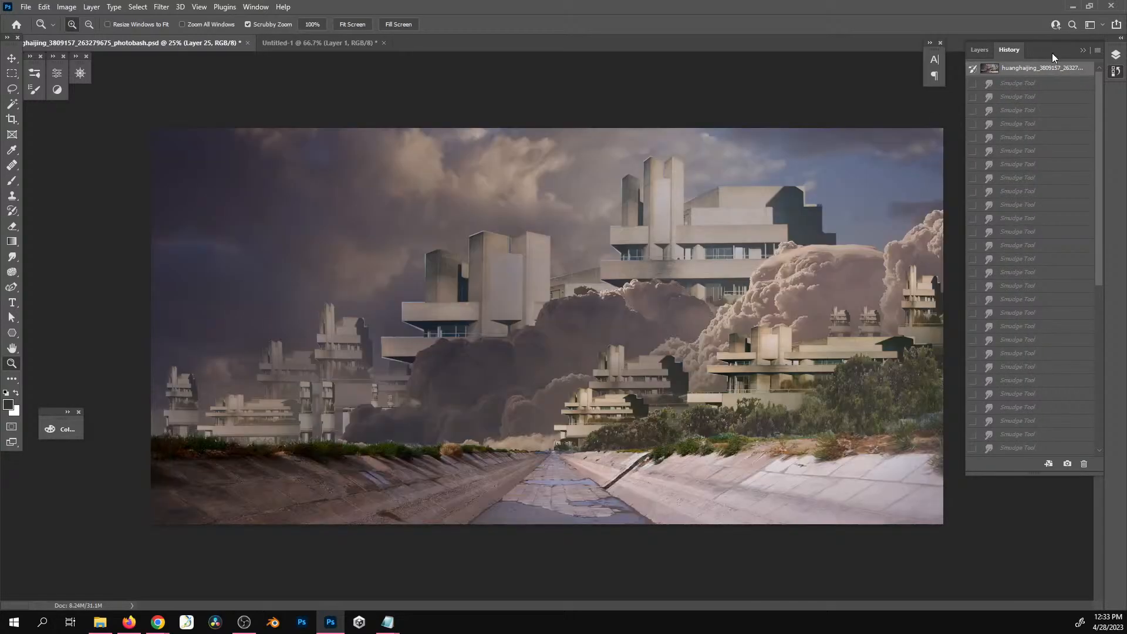
{"action": "left_click", "coordinate": [980, 51]}
{"action": "key", "text": "ctrl+shift+alt+n"}
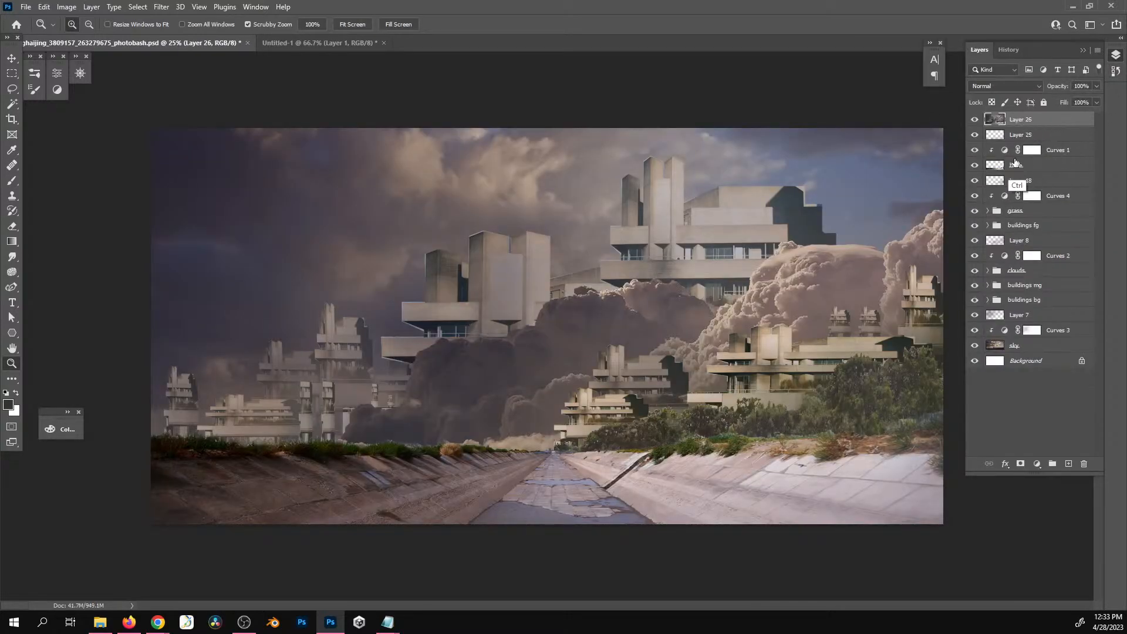
{"action": "key", "text": "ctrl+Tab"}
{"action": "key", "text": "ctrl+v"}
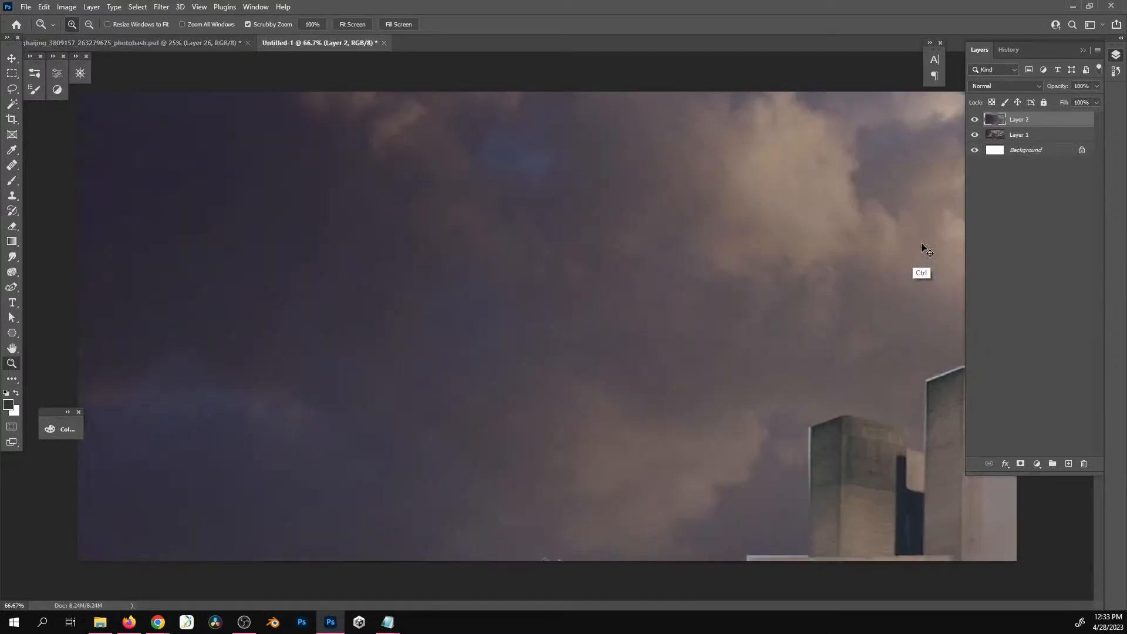
Close the photobash document without saving its changes
{"action": "key", "text": "ctrl+Tab"}
{"action": "key", "text": "ctrl+w"}
{"action": "key", "text": "n"}
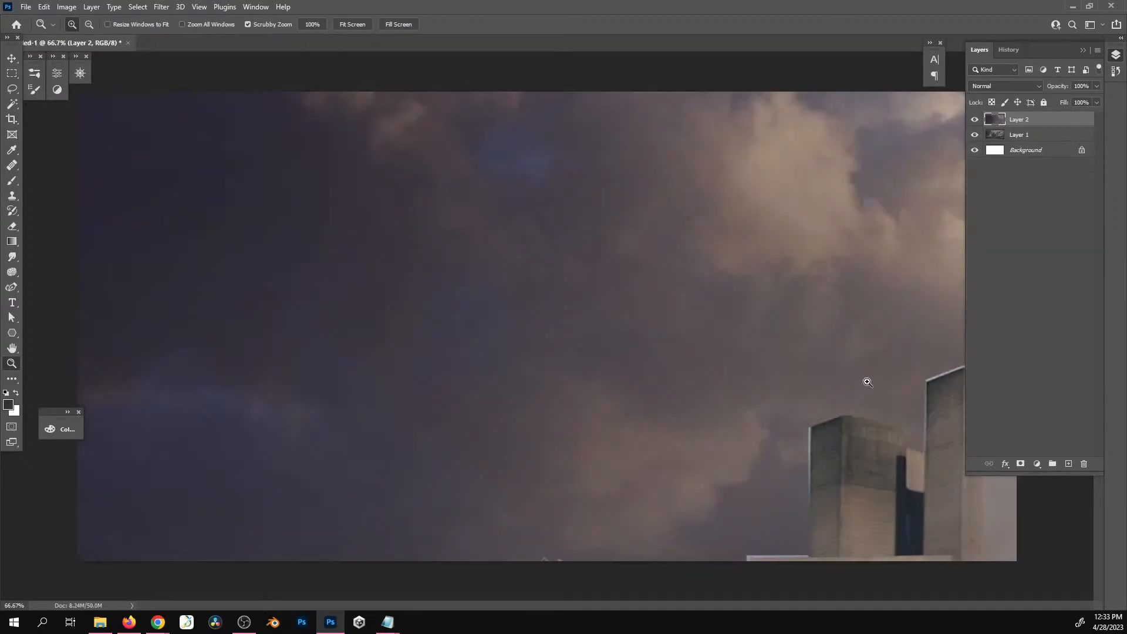
Scale the pasted original image to 44.44% and align it with the canvas edges over the smudged version
{"action": "left_click", "coordinate": [733, 395], "text": "alt"}
{"action": "left_click", "coordinate": [733, 397], "text": "alt"}
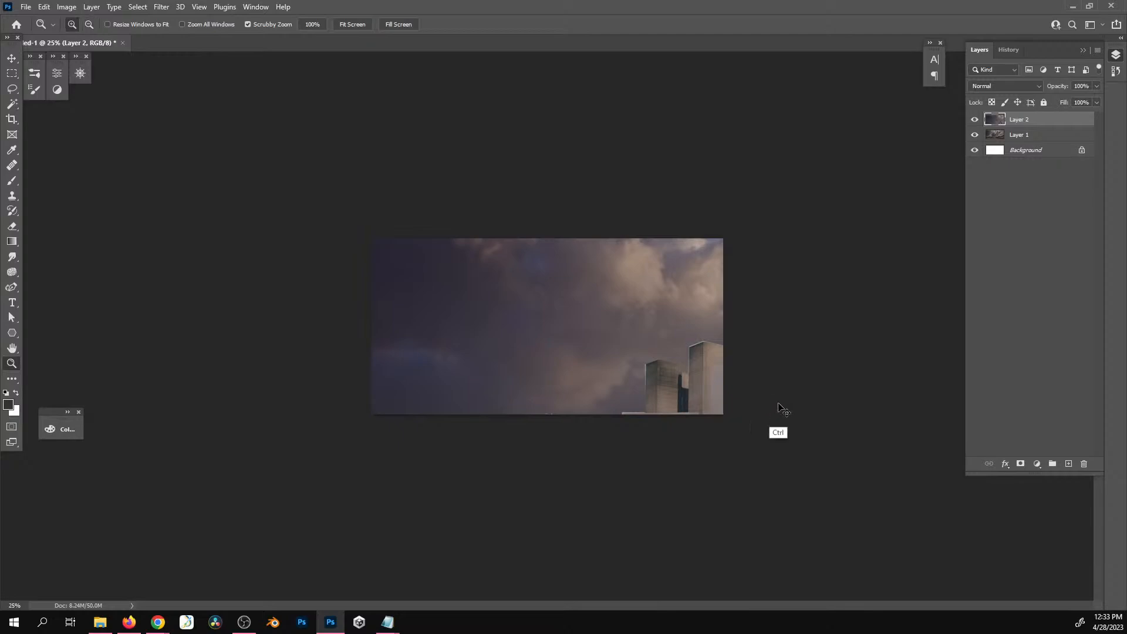
{"action": "key", "text": "ctrl+t"}
{"action": "left_click_drag", "start_coordinate": [372, 239], "coordinate": [579, 342]}
{"action": "left_click_drag", "start_coordinate": [690, 415], "coordinate": [490, 320]}
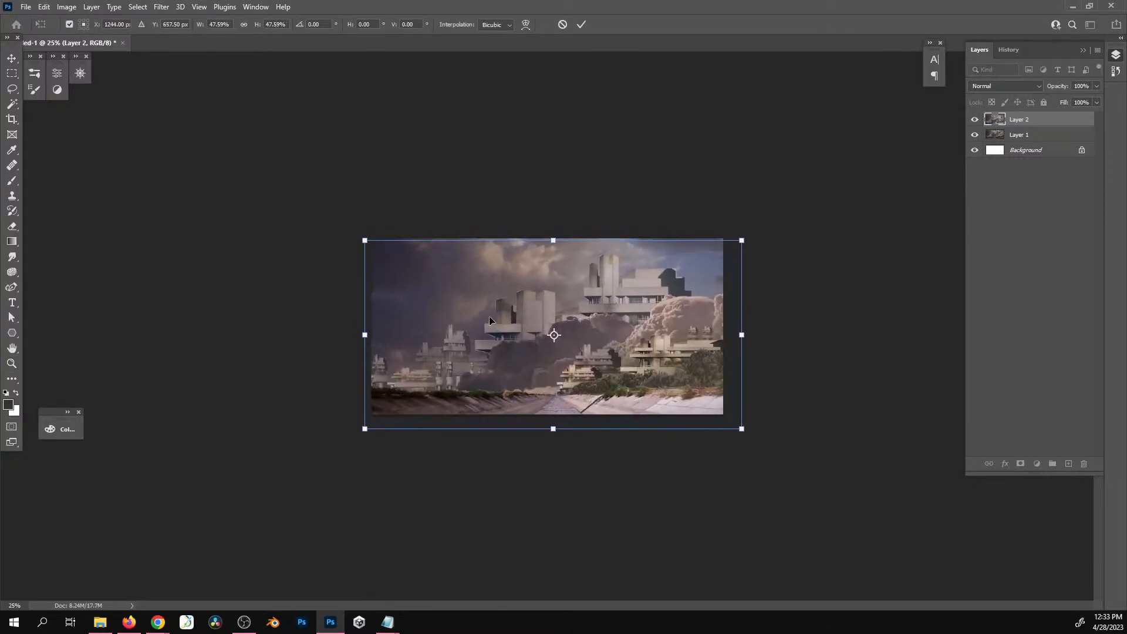
{"action": "left_click_drag", "start_coordinate": [742, 429], "coordinate": [726, 420]}
{"action": "left_click_drag", "start_coordinate": [364, 420], "coordinate": [372, 407]}
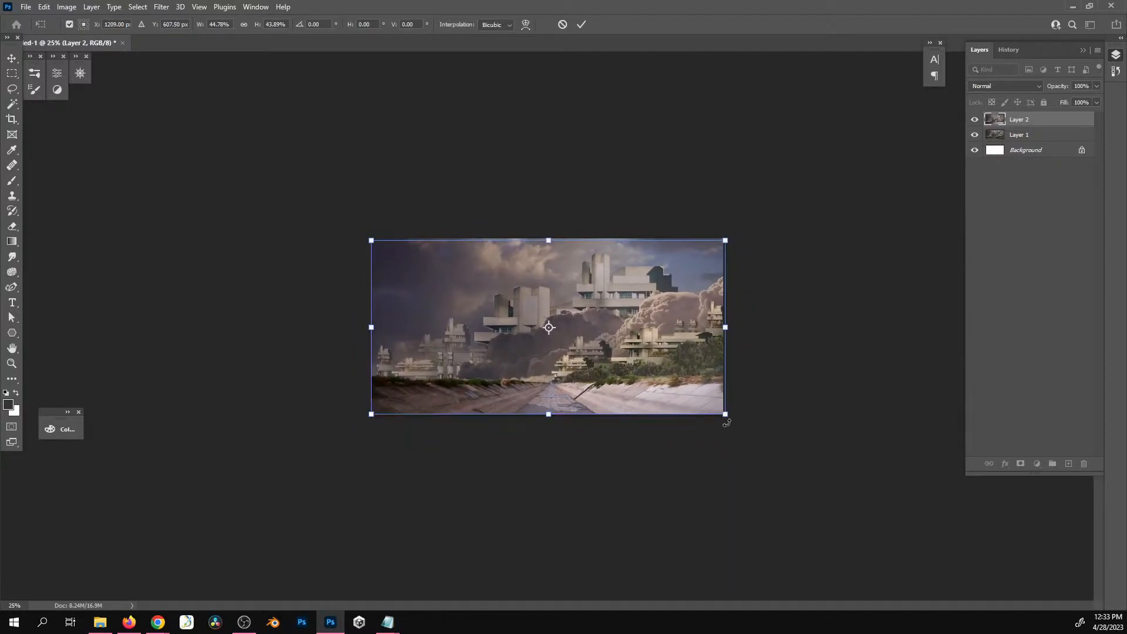
{"action": "left_click_drag", "start_coordinate": [724, 409], "coordinate": [722, 414]}
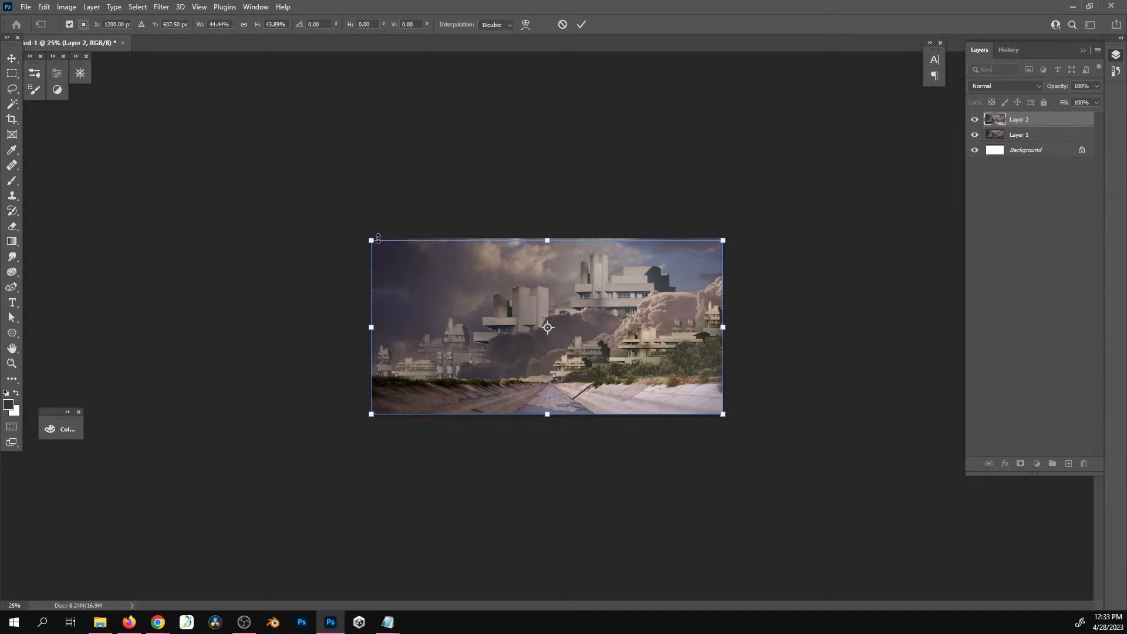
{"action": "left_click_drag", "start_coordinate": [378, 238], "coordinate": [378, 236]}
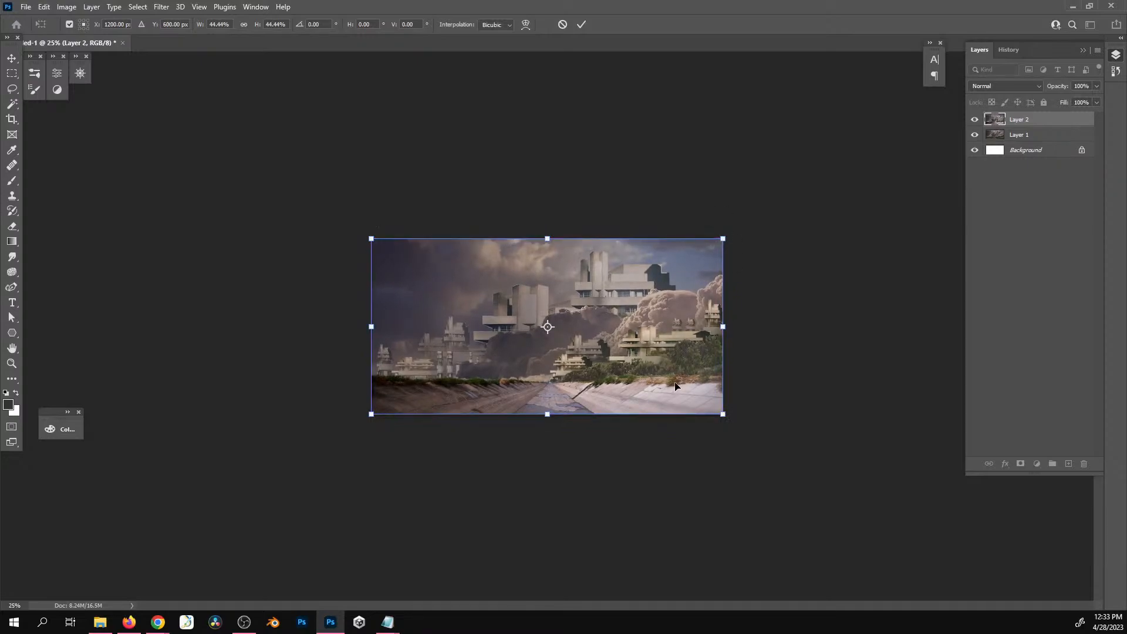
{"action": "key", "text": "Return"}
Compare the original image with the smudged painting beneath it and leave Layer 2 hidden
{"action": "key", "text": "ctrl+plus"}
{"action": "key", "text": "ctrl+plus"}
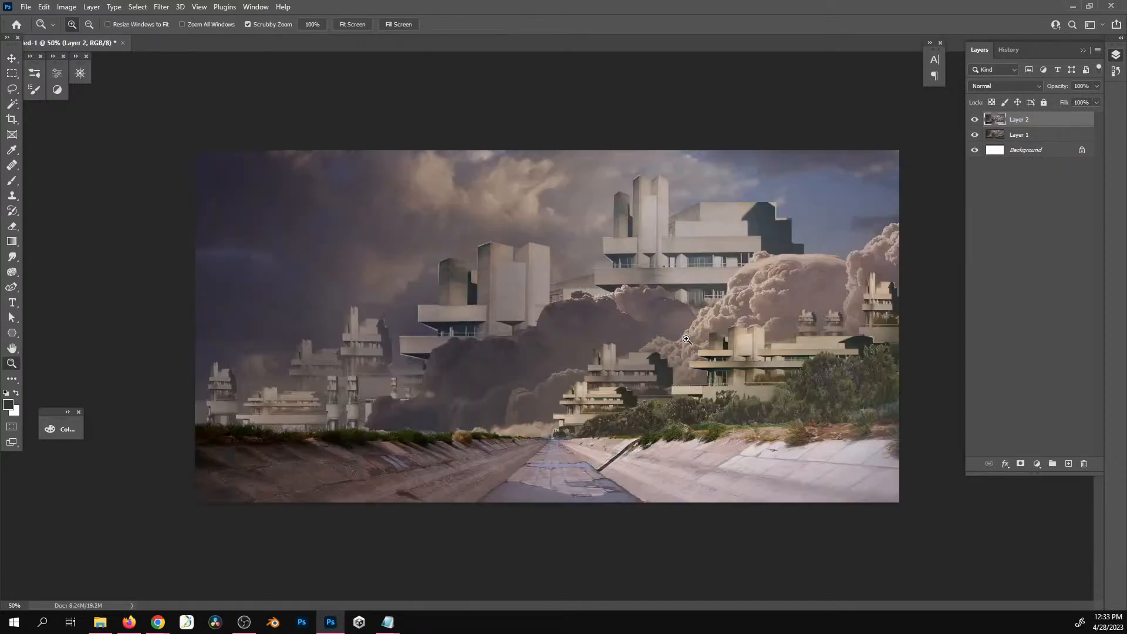
{"action": "left_click", "coordinate": [975, 120]}
{"action": "left_click", "coordinate": [975, 120]}
{"action": "left_click", "coordinate": [975, 120]}
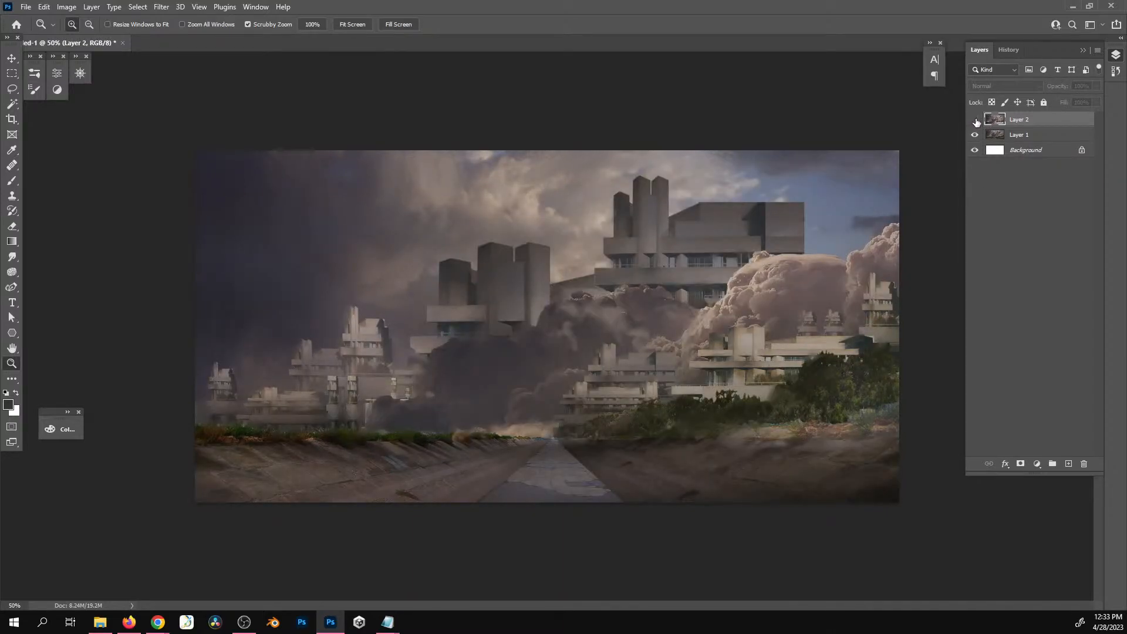
{"action": "left_click", "coordinate": [975, 120]}
{"action": "left_click", "coordinate": [975, 120]}
{"action": "left_click", "coordinate": [974, 121]}
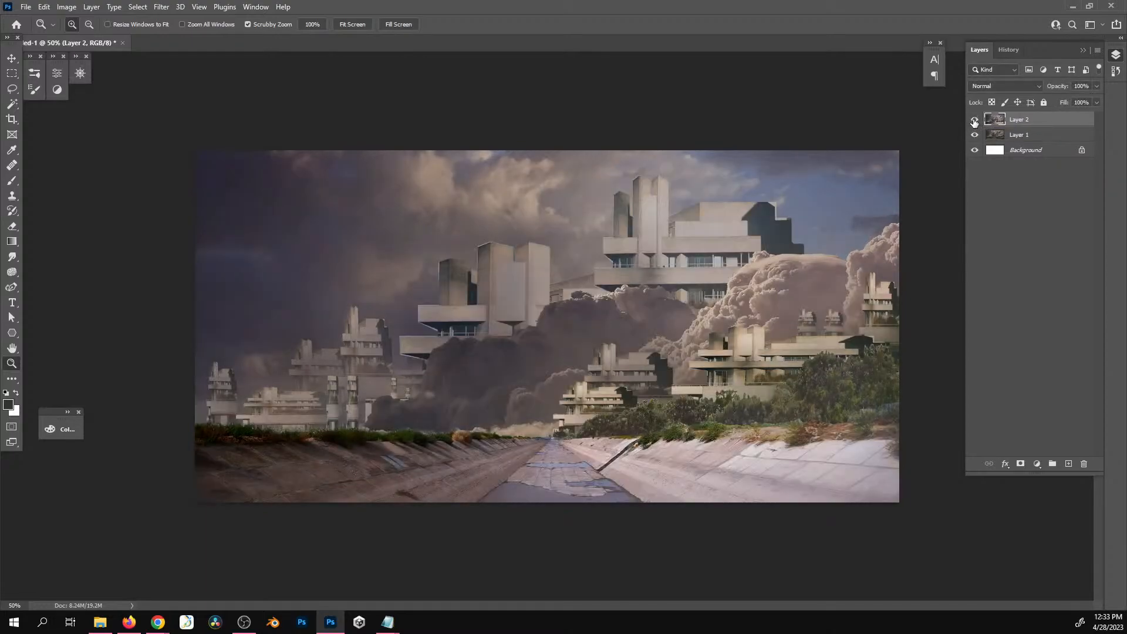
{"action": "left_click", "coordinate": [975, 121]}
Add a Color Lookup adjustment layer using TealOrangePlusContrast.3DL and set its opacity to 67%
{"action": "left_click", "coordinate": [1037, 463]}
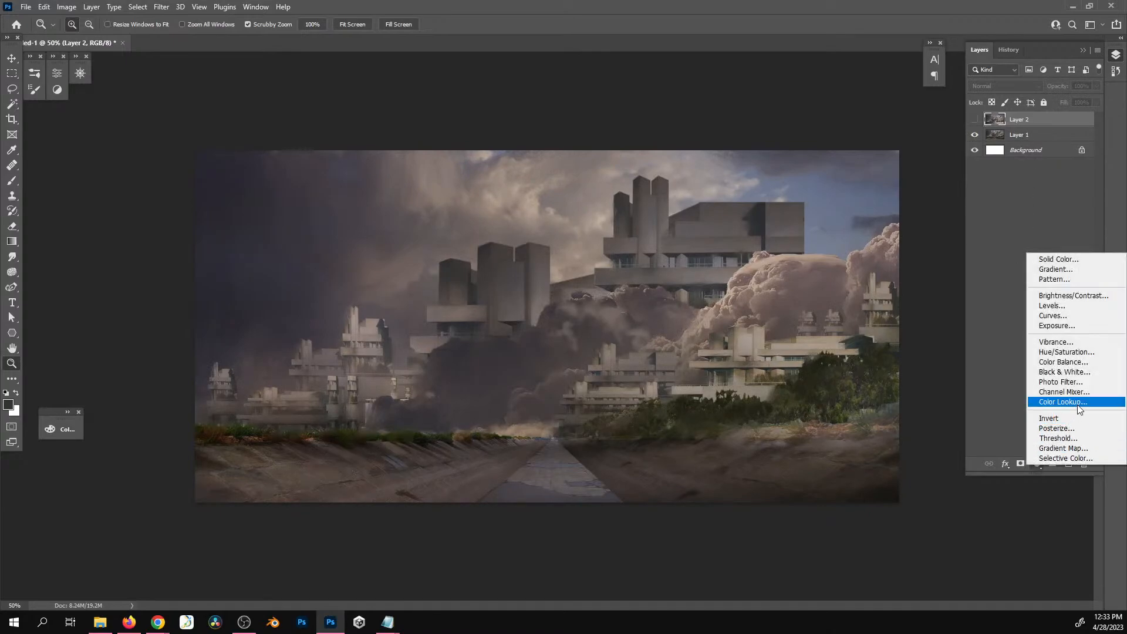
{"action": "left_click", "coordinate": [1080, 403]}
{"action": "left_click", "coordinate": [175, 108]}
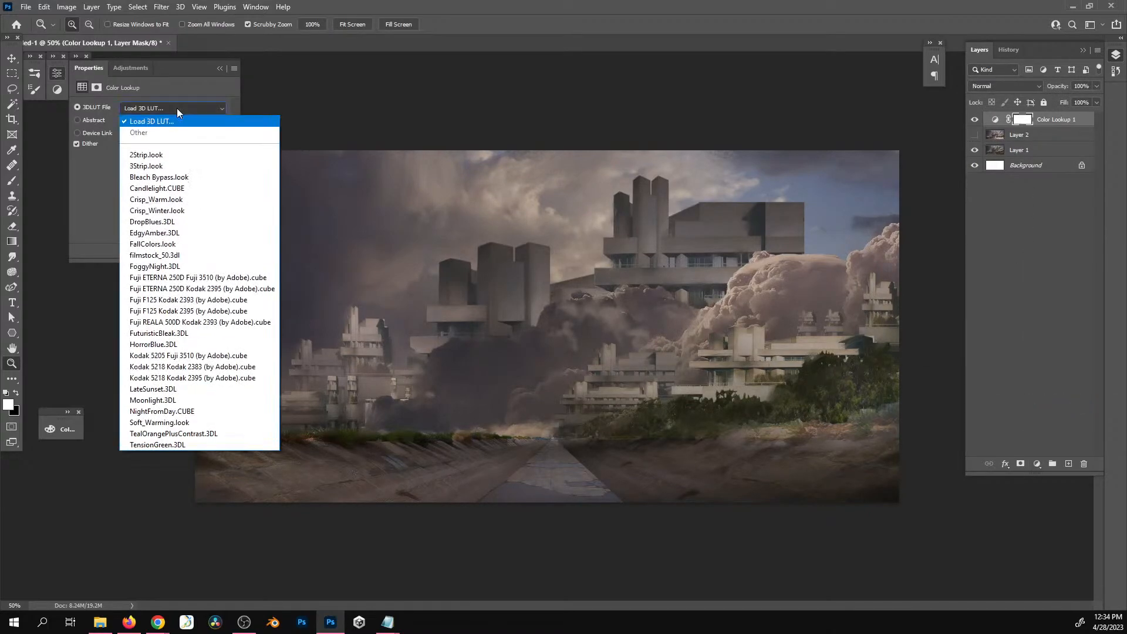
{"action": "left_click", "coordinate": [206, 434]}
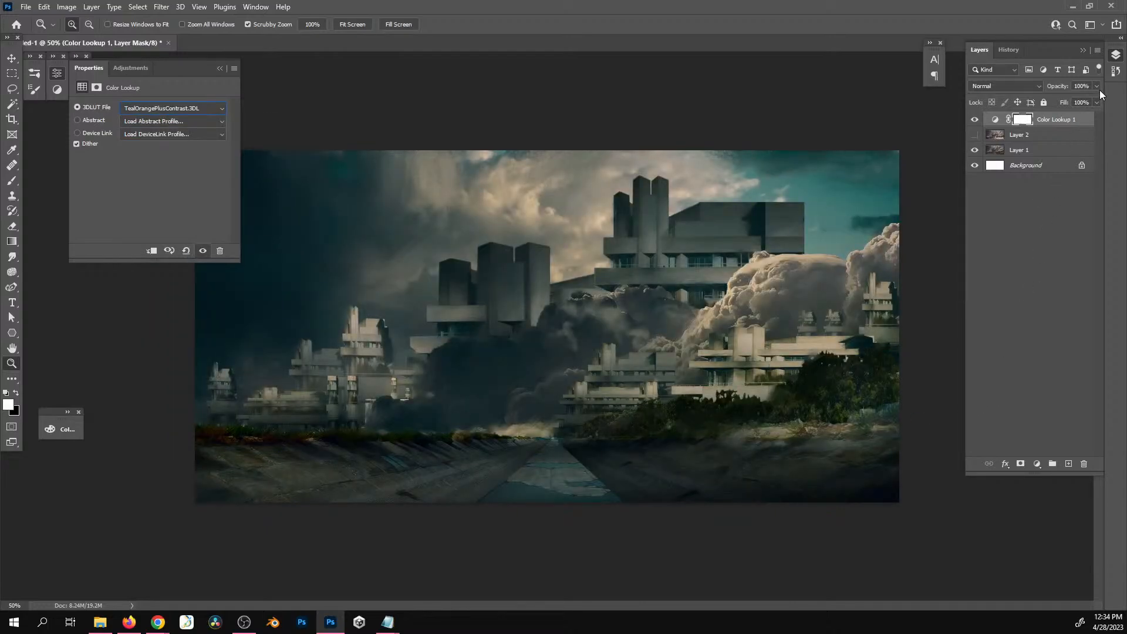
{"action": "left_click", "coordinate": [975, 121]}
{"action": "left_click", "coordinate": [976, 121]}
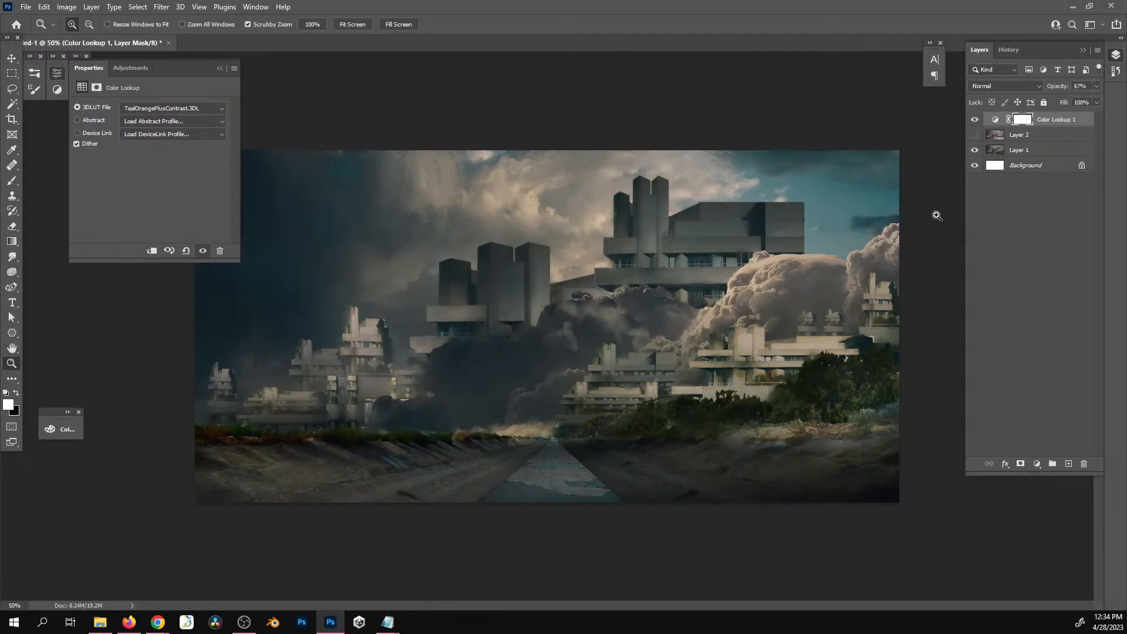
Switch the color lookup to FallColors.look, compare it with the ungraded painting, and set the layer's opacity to 76%
{"action": "left_click", "coordinate": [181, 108]}
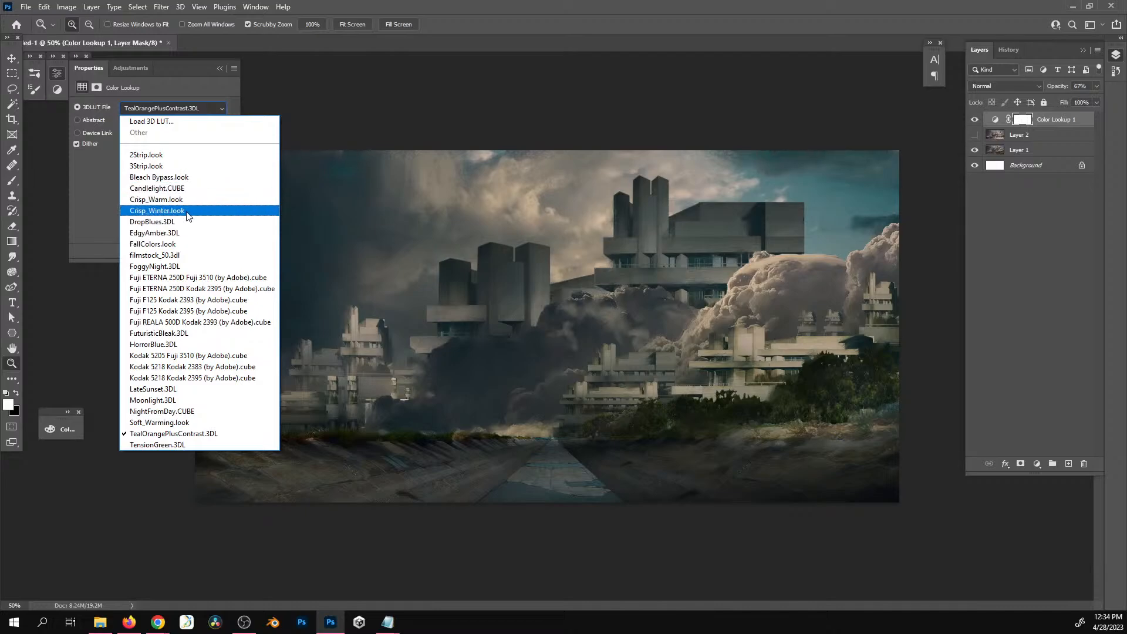
{"action": "left_click", "coordinate": [182, 244]}
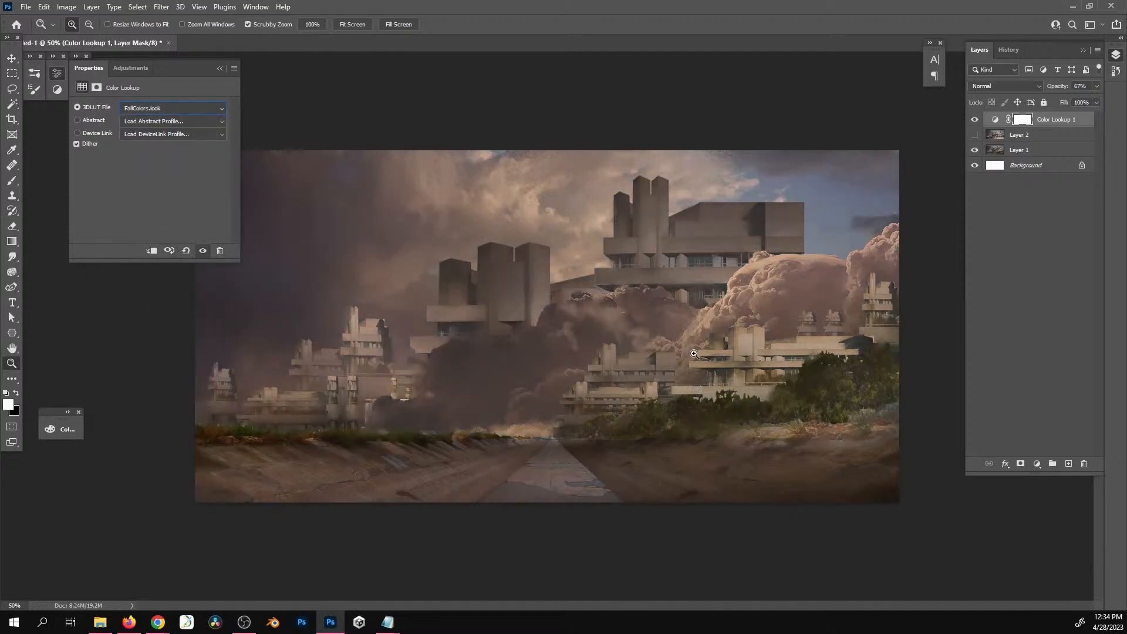
{"action": "left_click", "coordinate": [975, 121]}
{"action": "left_click", "coordinate": [974, 122]}
{"action": "left_click", "coordinate": [1082, 101]}
Mask the color lookup out of the sky and buildings with a black gradient running down toward the ground
{"action": "left_click", "coordinate": [1025, 122]}
{"action": "key", "text": "g"}
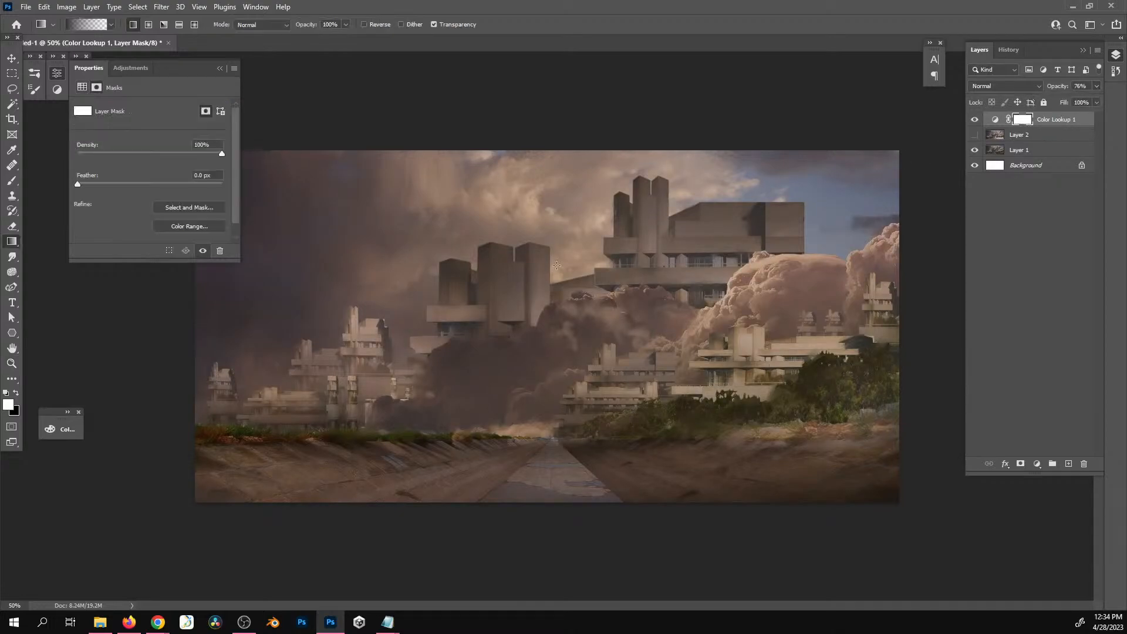
{"action": "key", "text": "x"}
{"action": "left_click_drag", "start_coordinate": [436, 221], "coordinate": [460, 472]}
Paint black on the color lookup's mask over the central channel with a 300 px brush and compare the grade on and off
{"action": "key", "text": "b"}
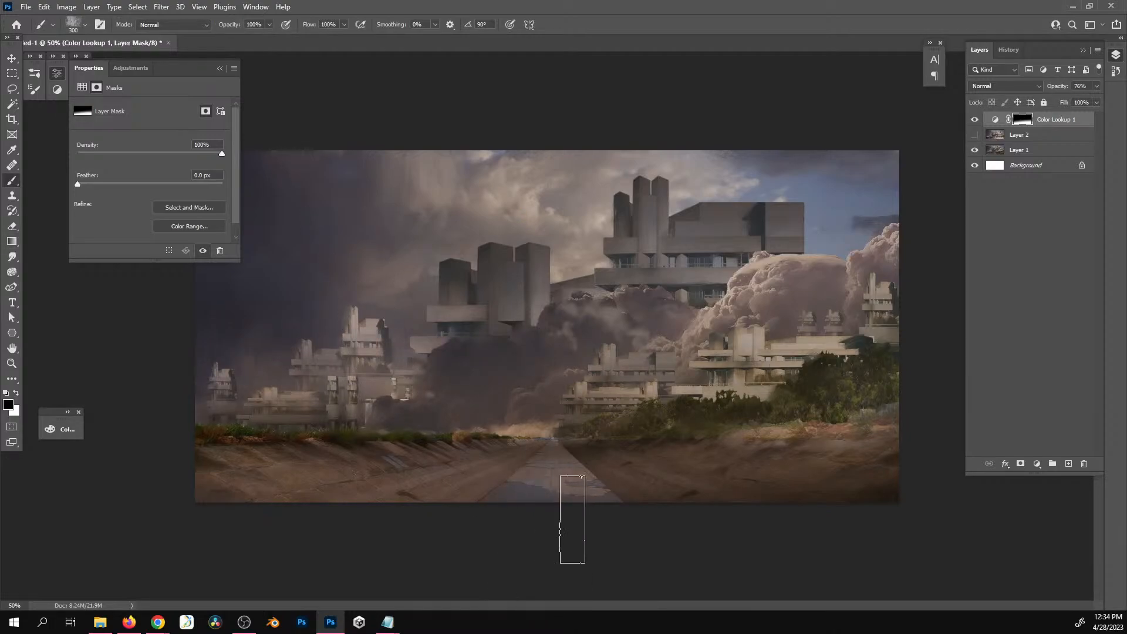
{"action": "left_click", "coordinate": [973, 124]}
{"action": "left_click", "coordinate": [974, 122]}
{"action": "left_click", "coordinate": [974, 122]}
{"action": "left_click", "coordinate": [974, 122]}
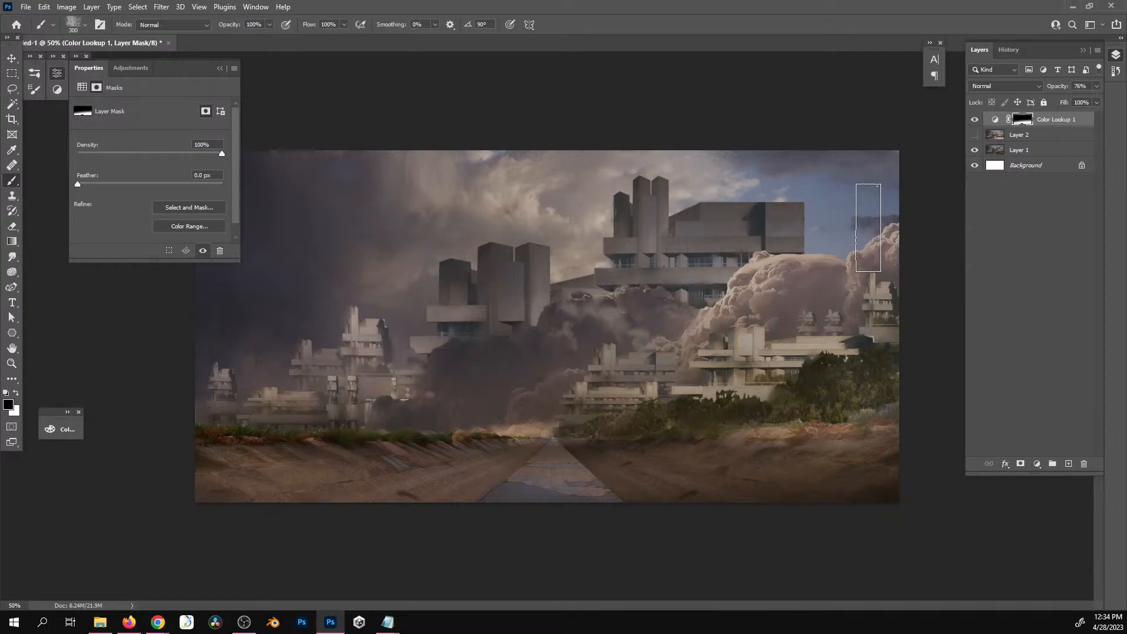
Compare the painting with and without its color lookup grade and against the original photobash
{"action": "left_click", "coordinate": [57, 73]}
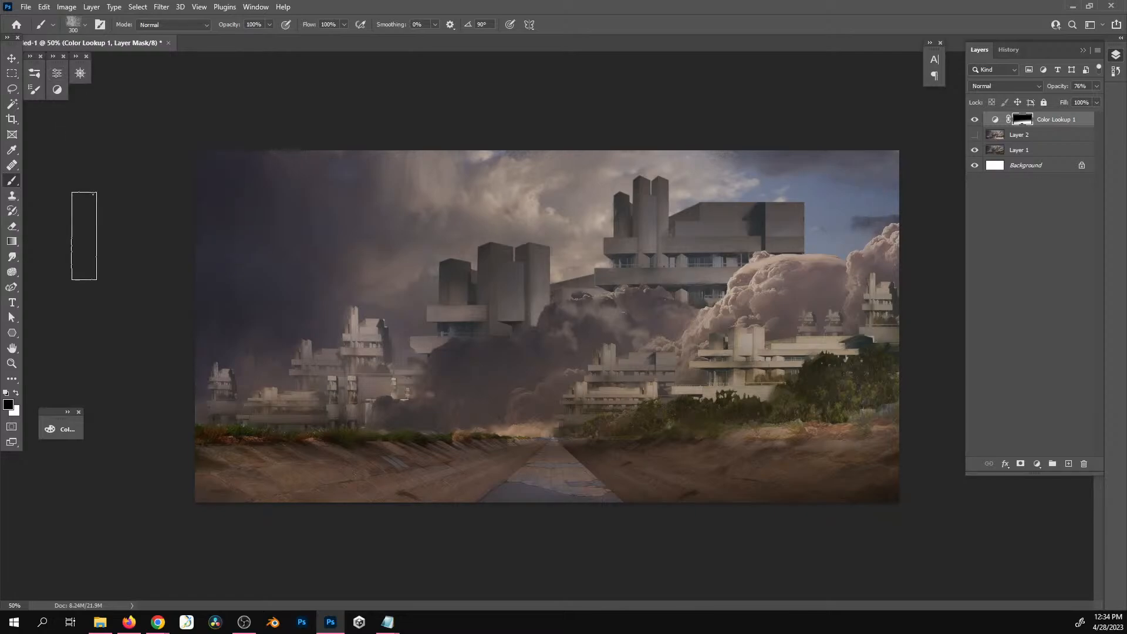
{"action": "left_click", "coordinate": [974, 121]}
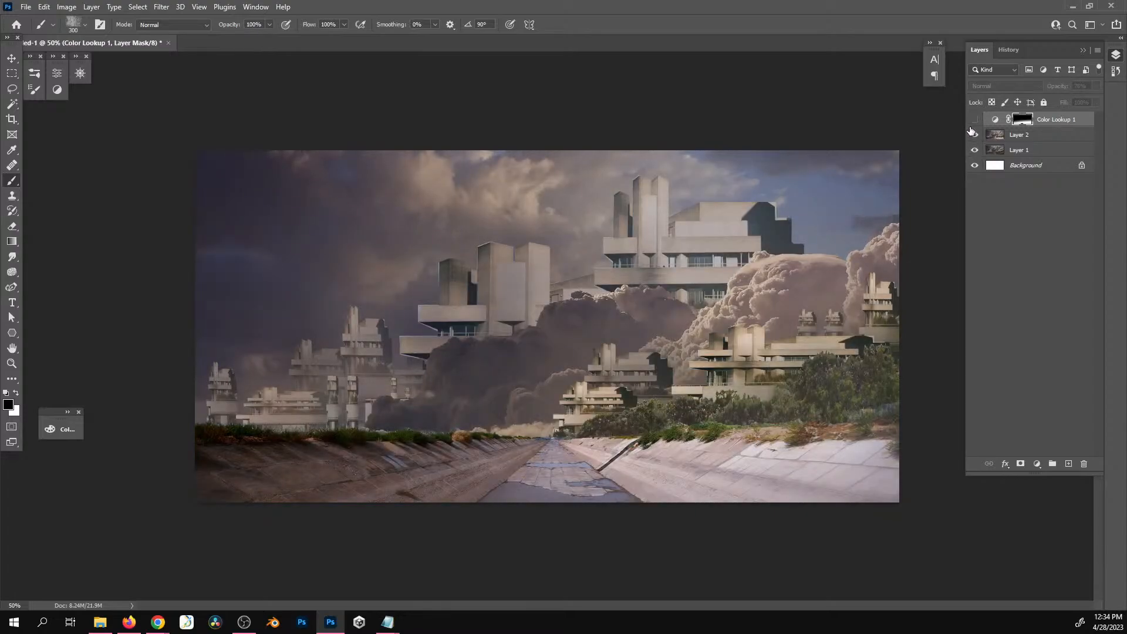
{"action": "left_click", "coordinate": [973, 121]}
{"action": "left_click", "coordinate": [974, 121]}
{"action": "left_click", "coordinate": [974, 120]}
{"action": "left_click", "coordinate": [975, 121]}
{"action": "left_click", "coordinate": [974, 120]}
{"action": "left_click", "coordinate": [974, 121]}
{"action": "left_click", "coordinate": [974, 121]}
{"action": "left_click", "coordinate": [974, 136]}
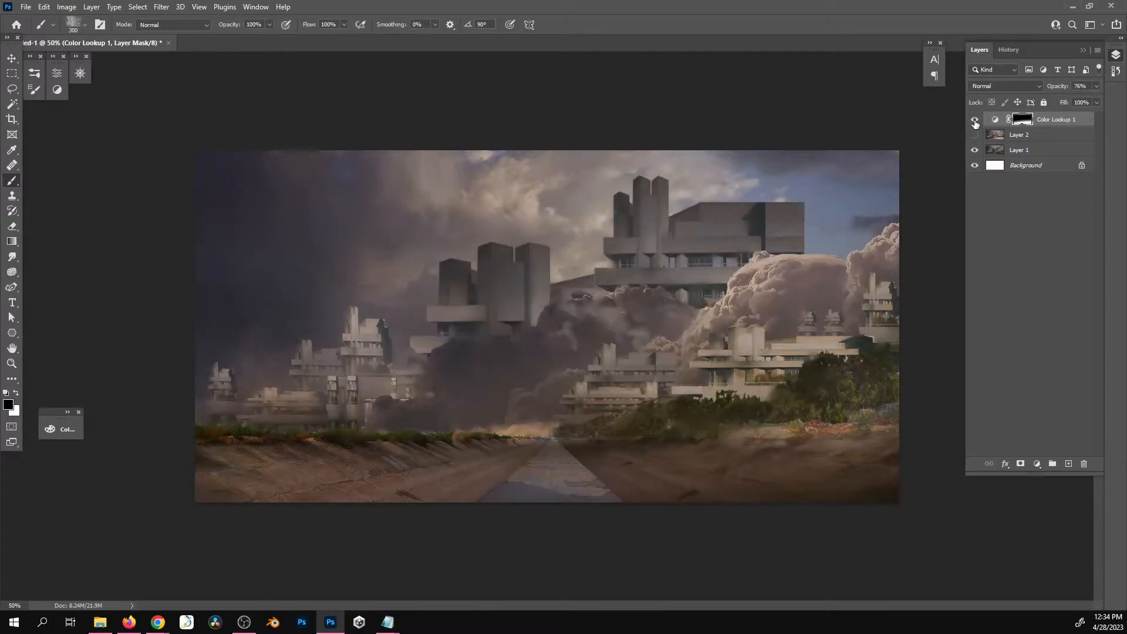
{"action": "left_click", "coordinate": [974, 121]}
{"action": "left_click", "coordinate": [974, 121]}
Add a second Color Lookup adjustment layer using TealOrangePlusContrast.3DL
{"action": "left_click", "coordinate": [1036, 464]}
{"action": "left_click", "coordinate": [1068, 421]}
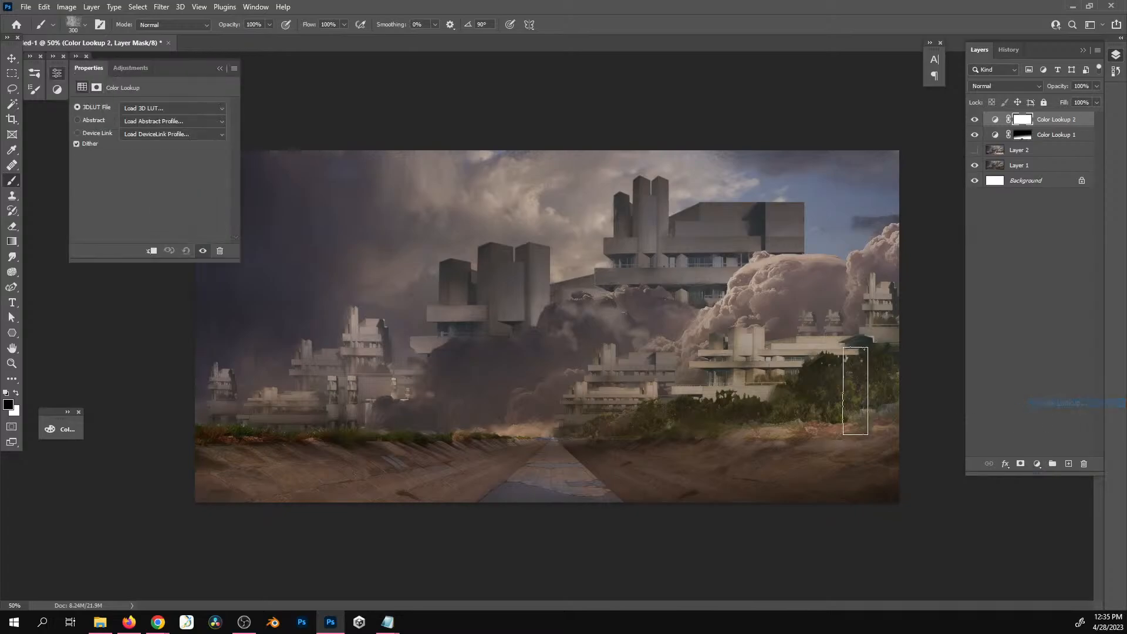
{"action": "left_click", "coordinate": [187, 109]}
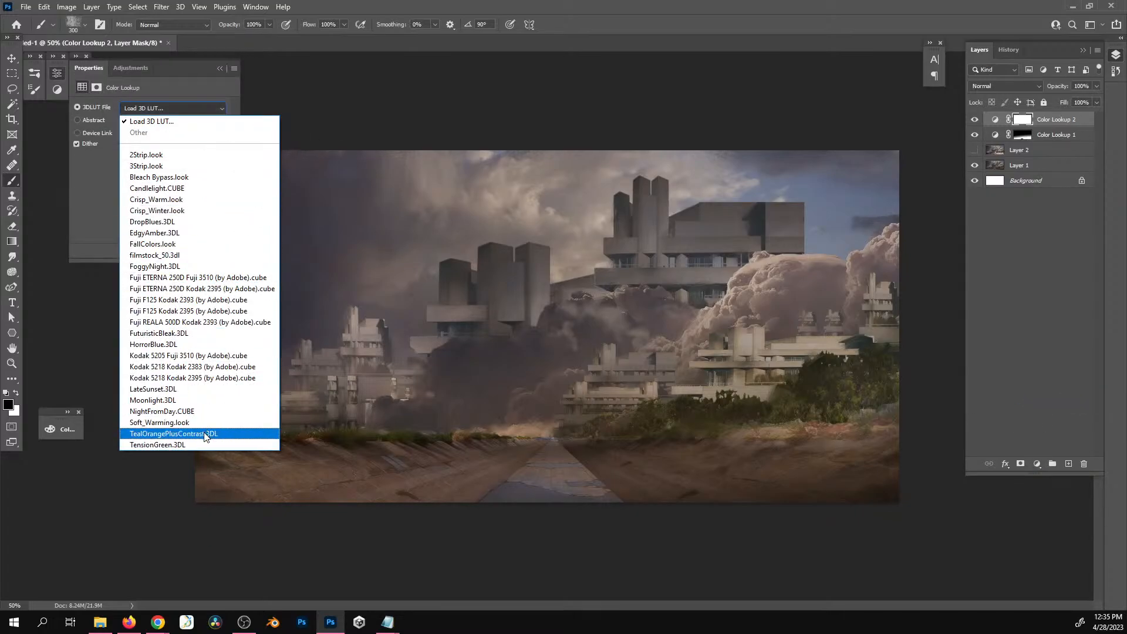
{"action": "left_click", "coordinate": [176, 432]}
Run a black gradient from the ground up into the sky on the new lookup's mask, and invert the mask to grade the ground
{"action": "left_click", "coordinate": [1022, 120]}
{"action": "key", "text": "g"}
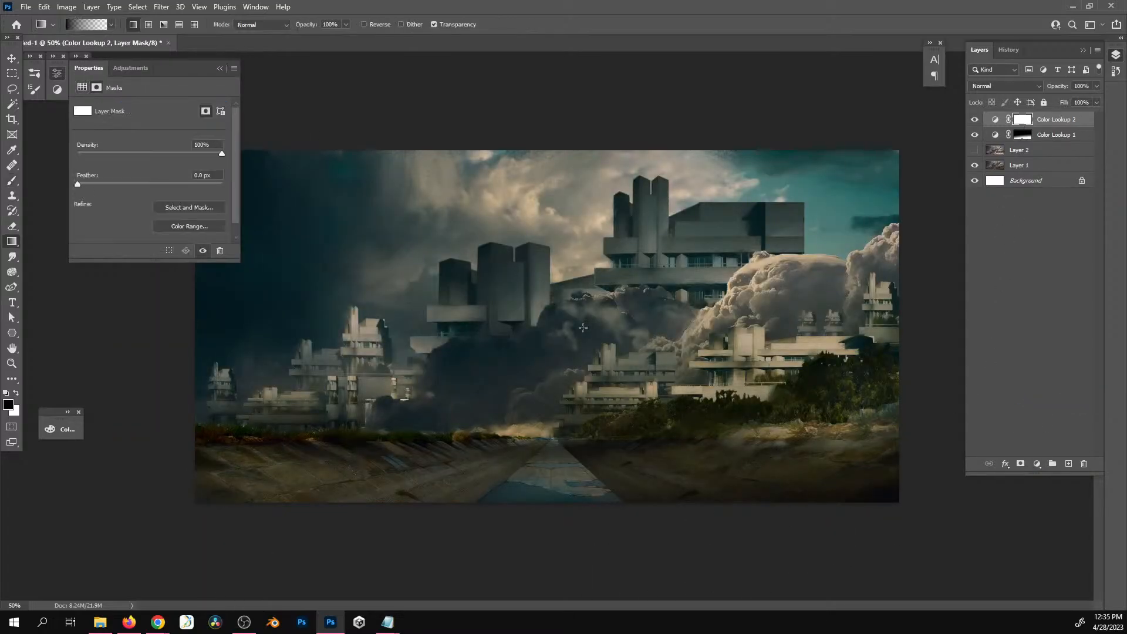
{"action": "left_click_drag", "start_coordinate": [564, 487], "coordinate": [608, 223]}
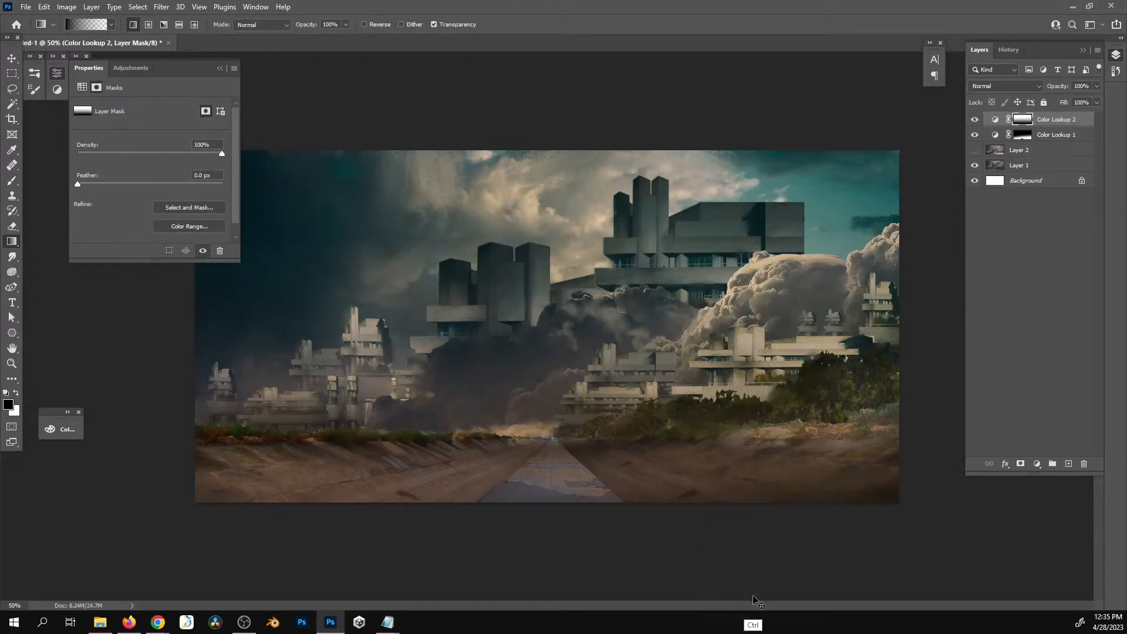
{"action": "key", "text": "ctrl+z"}
{"action": "left_click_drag", "start_coordinate": [624, 461], "coordinate": [662, 230]}
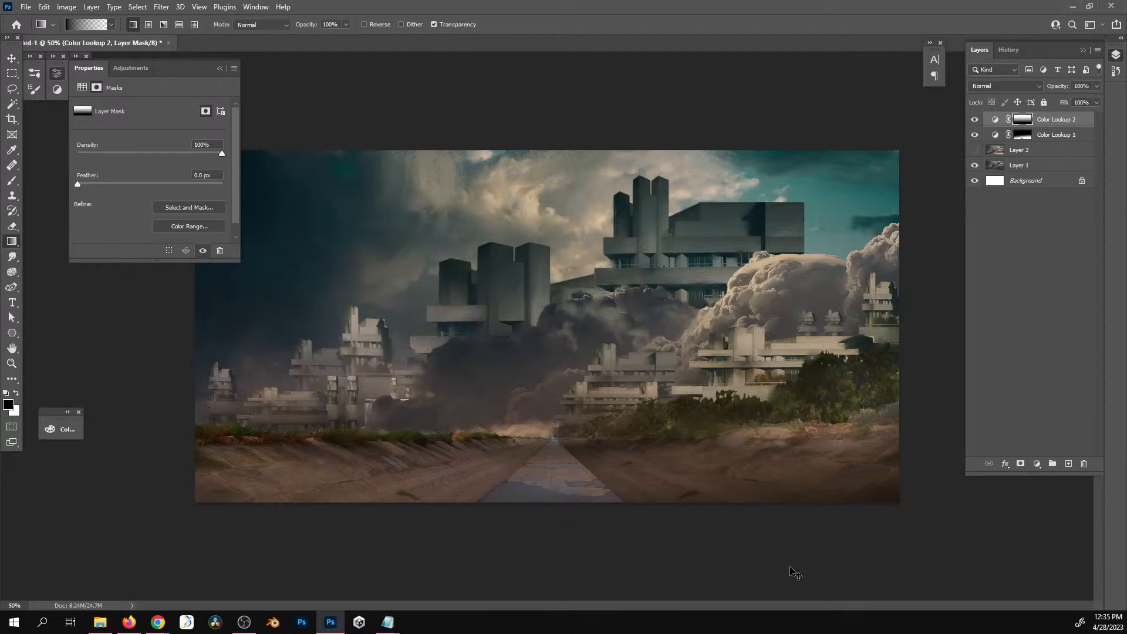
{"action": "key", "text": "ctrl+i"}
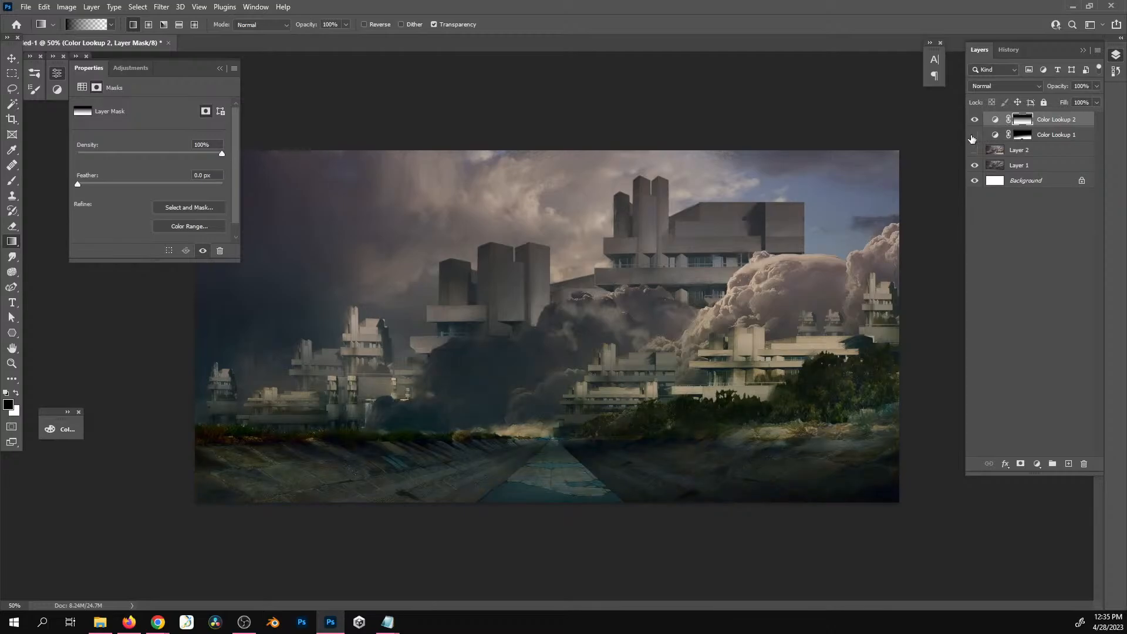
Invert the mask of the first color lookup and hide both color lookup layers
{"action": "left_click", "coordinate": [1029, 141]}
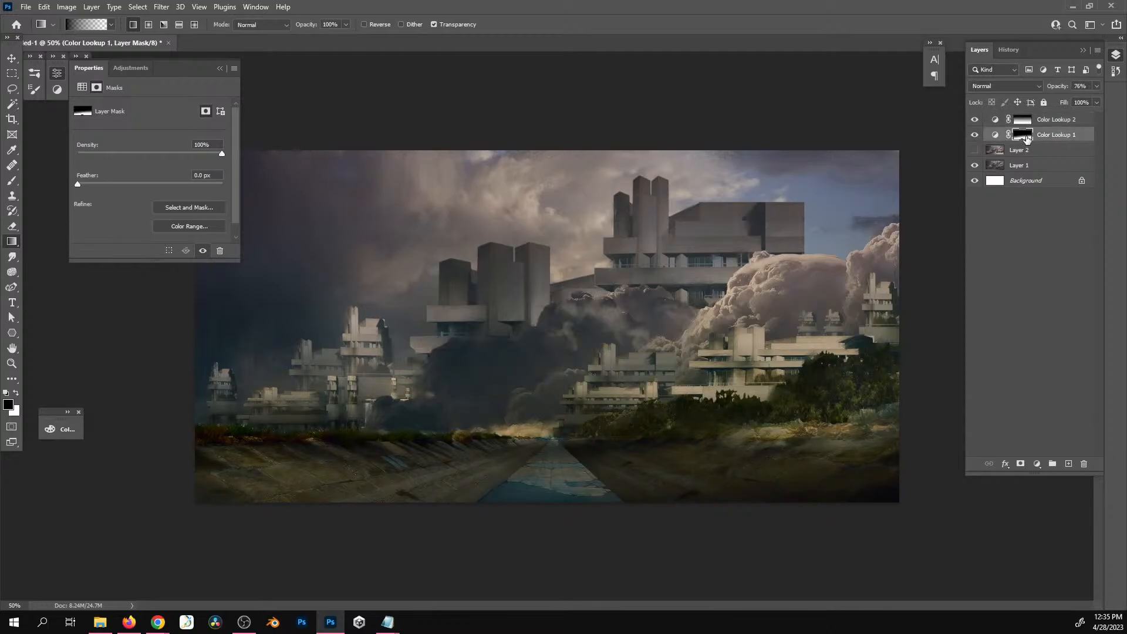
{"action": "key", "text": "ctrl+i"}
{"action": "left_click", "coordinate": [975, 120]}
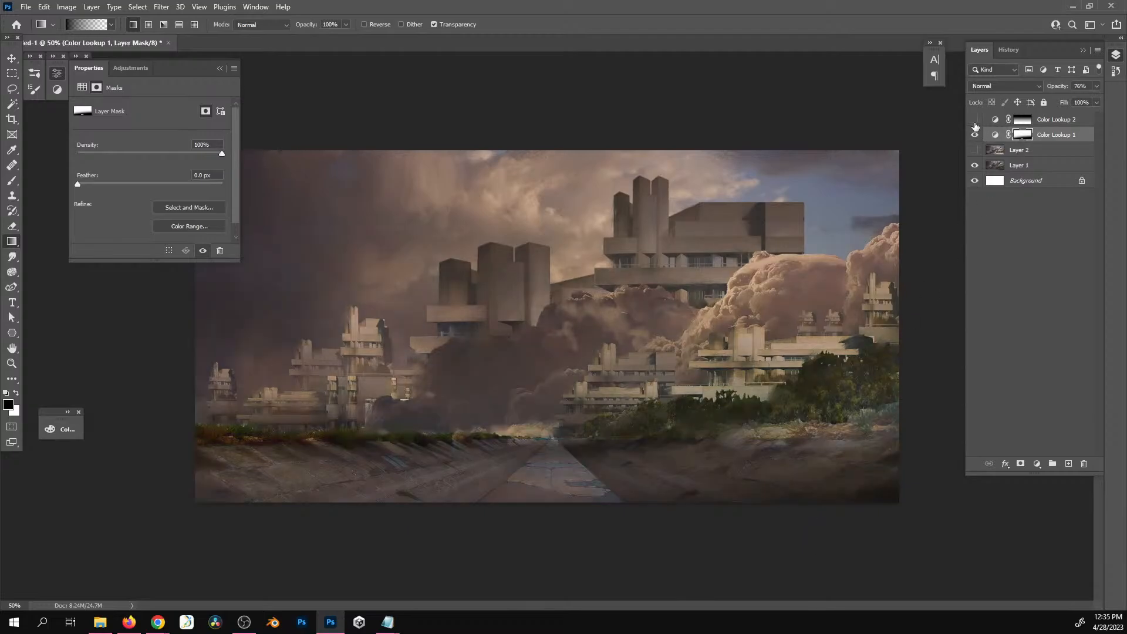
{"action": "left_click", "coordinate": [975, 135]}
{"action": "left_click", "coordinate": [974, 120]}
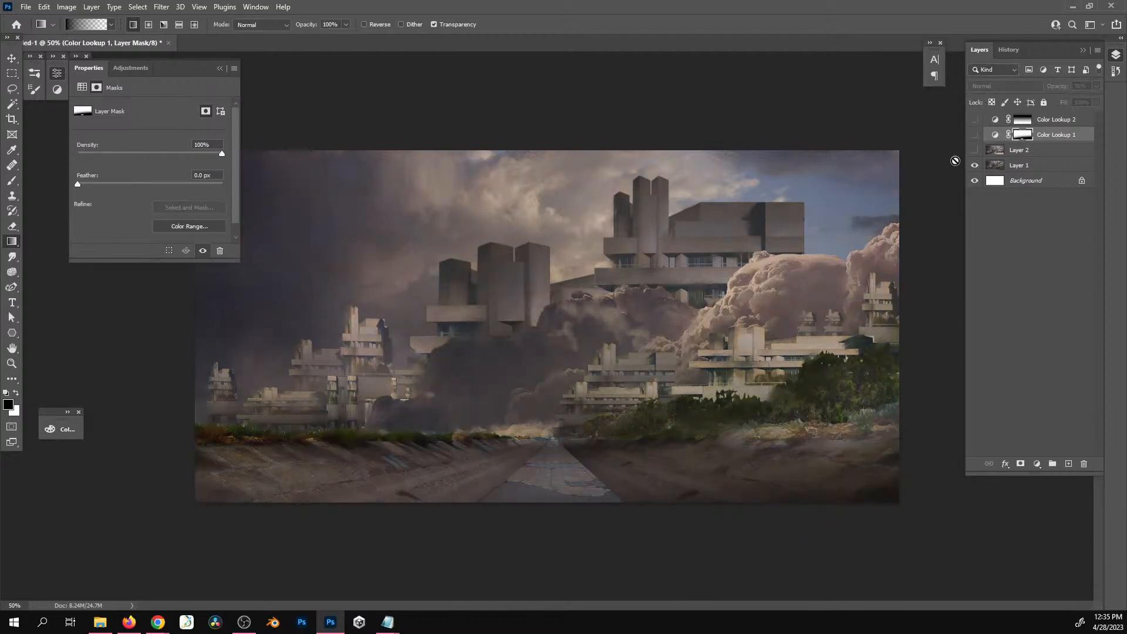
Compare the original photobash on Layer 2 with the ungraded painting on Layer 1
{"action": "left_click", "coordinate": [1037, 172]}
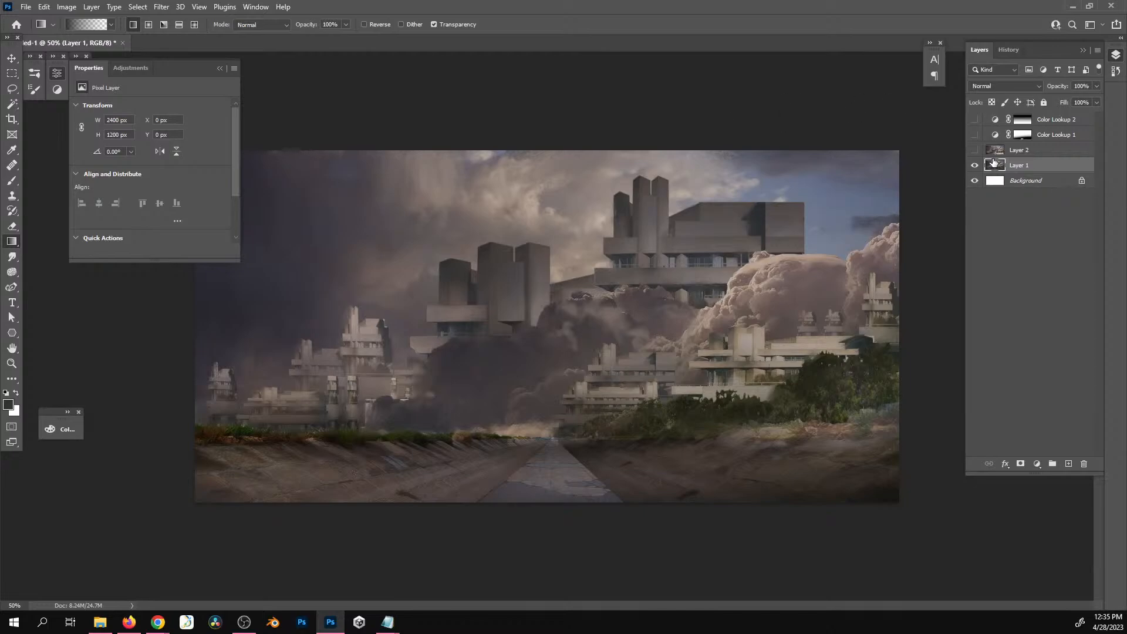
{"action": "left_click", "coordinate": [974, 149]}
{"action": "left_click", "coordinate": [999, 152]}
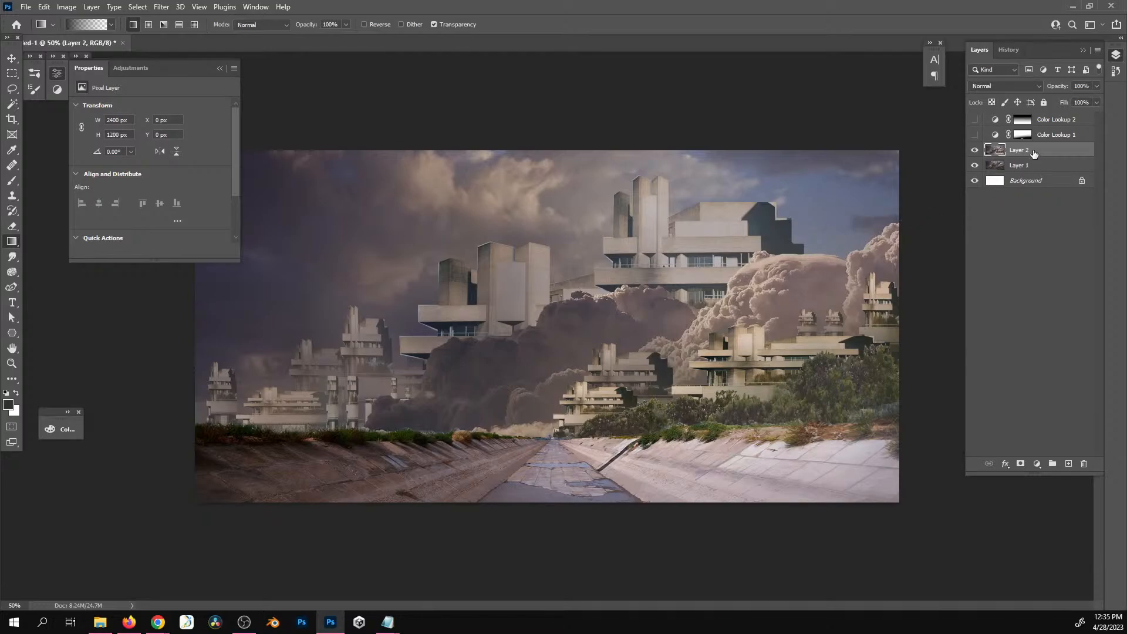
{"action": "left_click", "coordinate": [974, 150]}
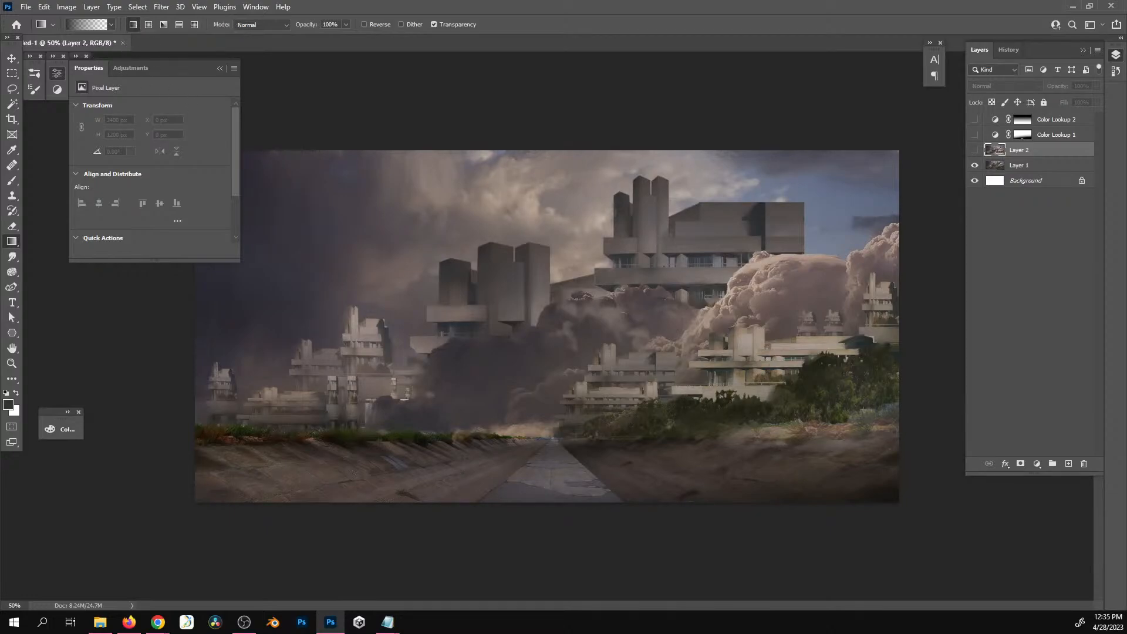
{"action": "key", "text": "alt+Tab"}
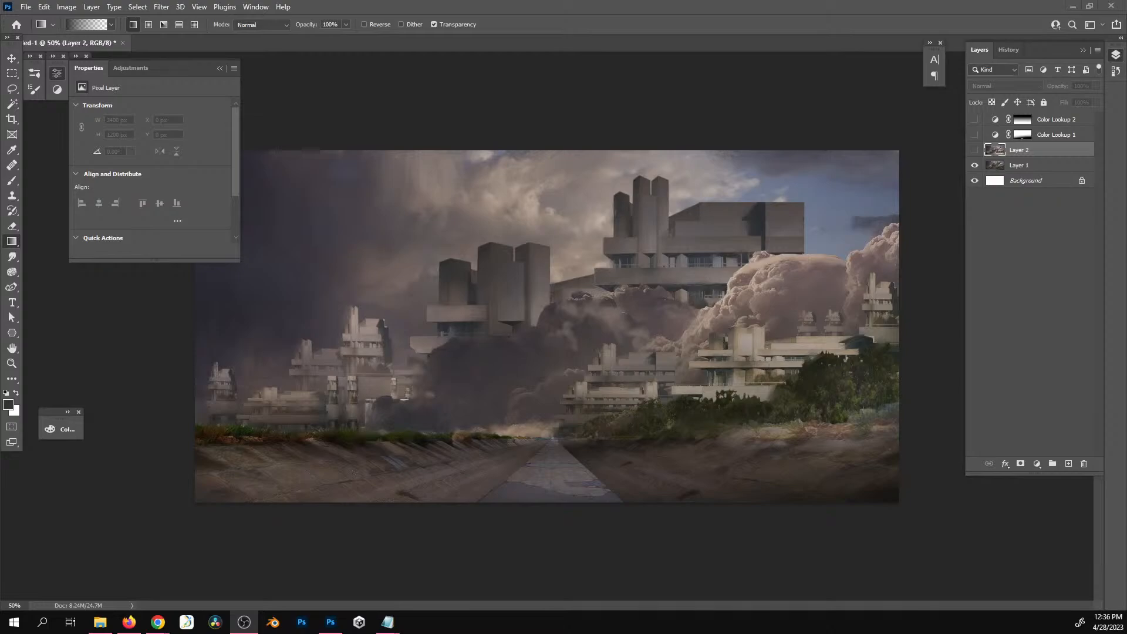
{"action": "left_click", "coordinate": [57, 75]}
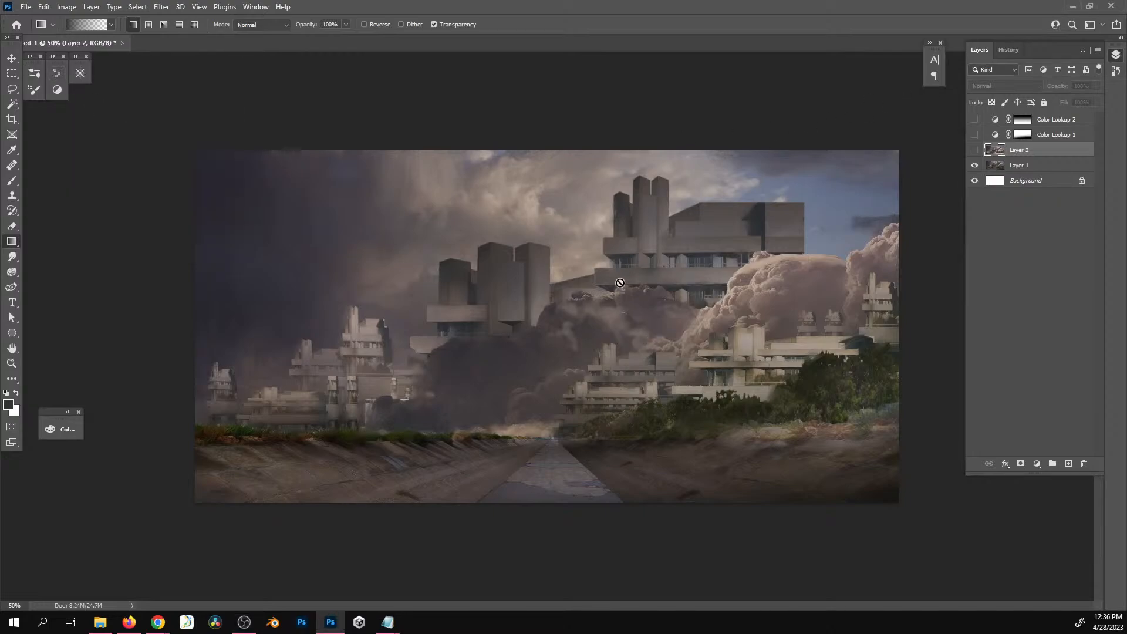
View the document in full screen mode and check the original photobash against the painting once more
{"action": "key", "text": "f"}
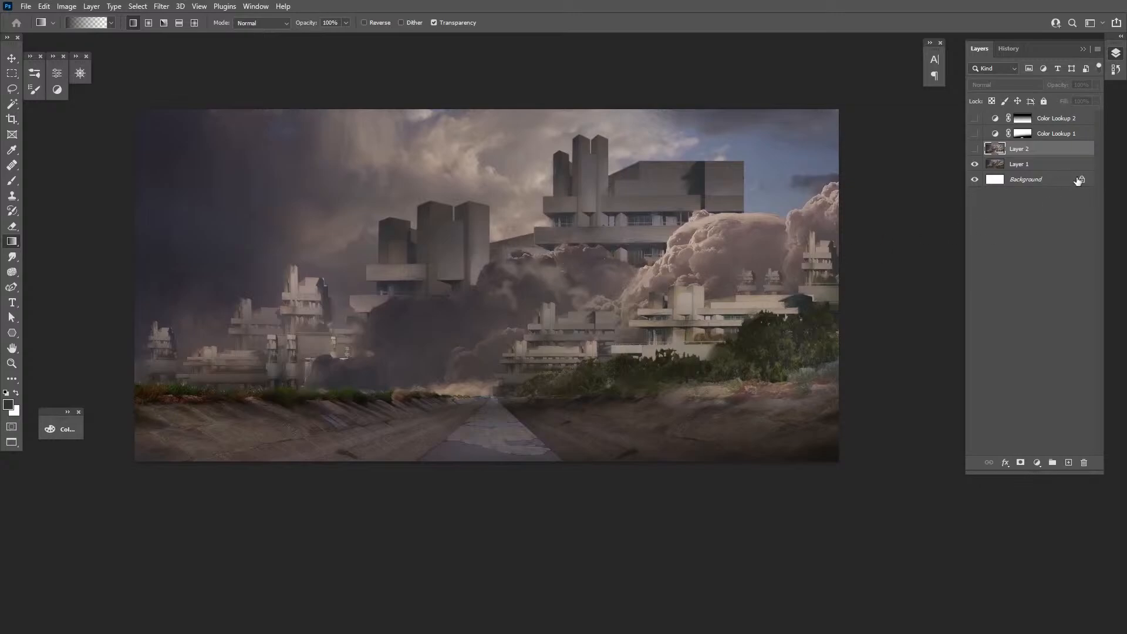
{"action": "left_click", "coordinate": [973, 149]}
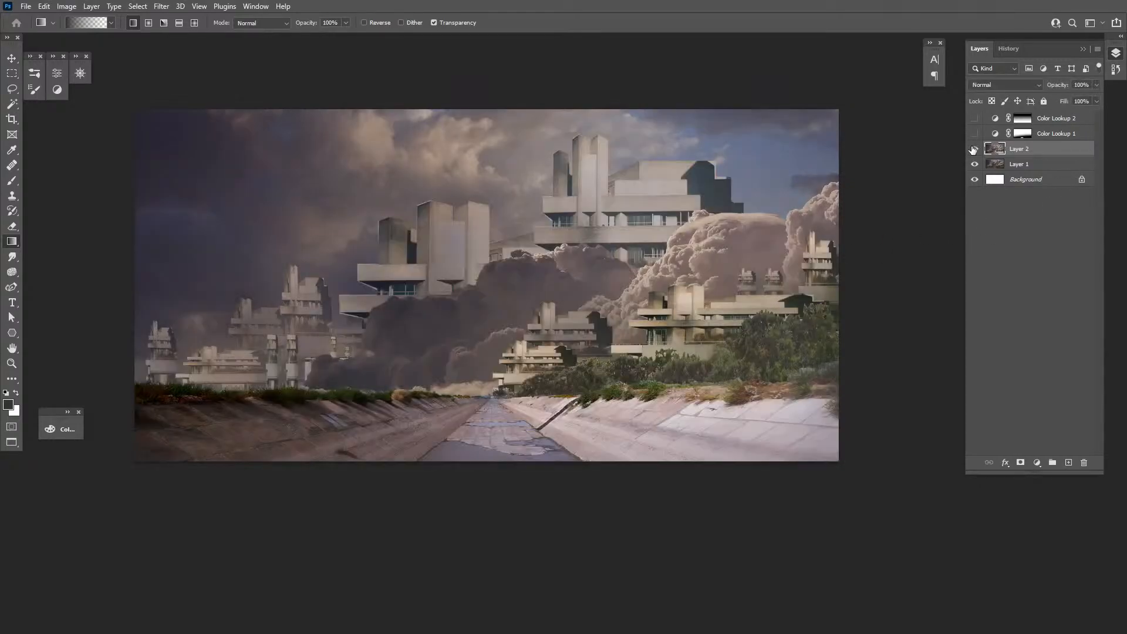
{"action": "left_click", "coordinate": [974, 149]}
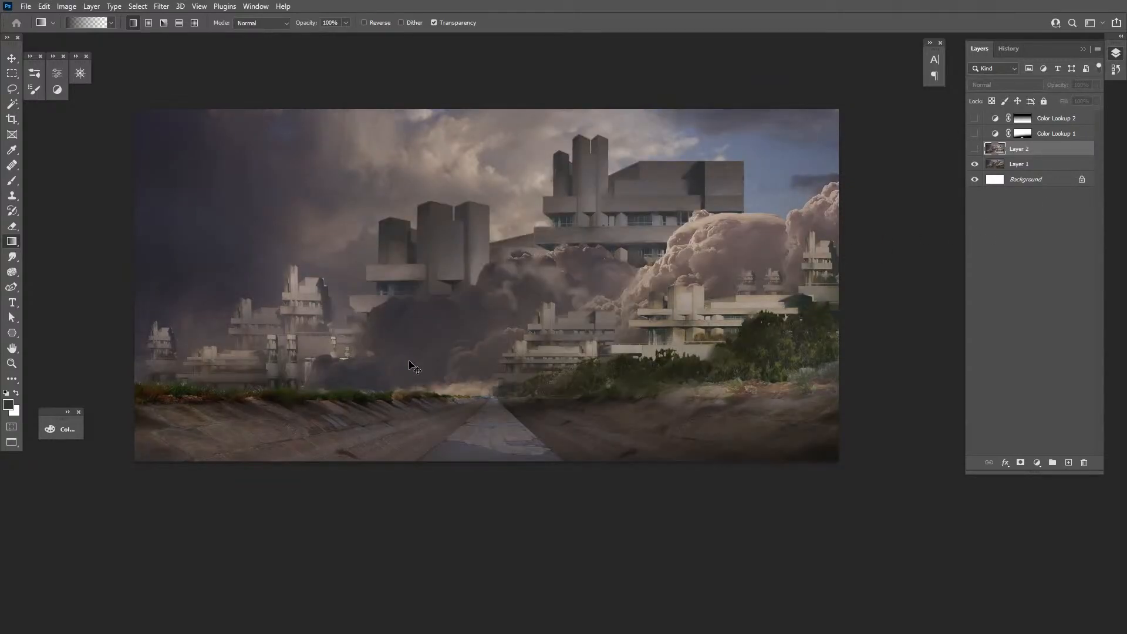
{"action": "key", "text": "ctrl+s"}
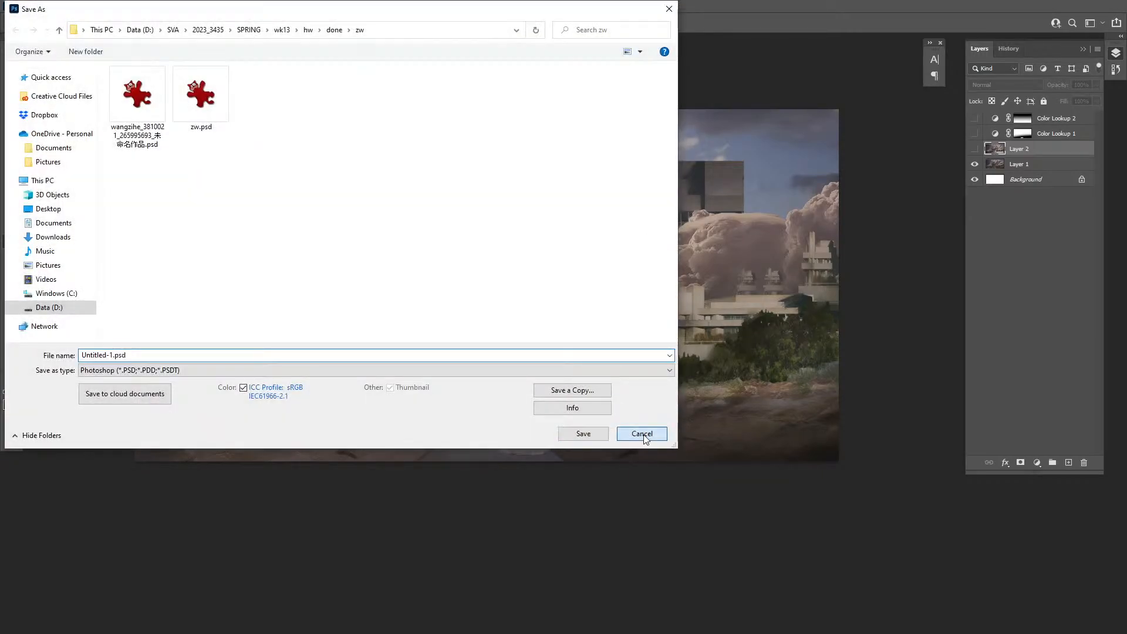
{"action": "left_click", "coordinate": [643, 433]}
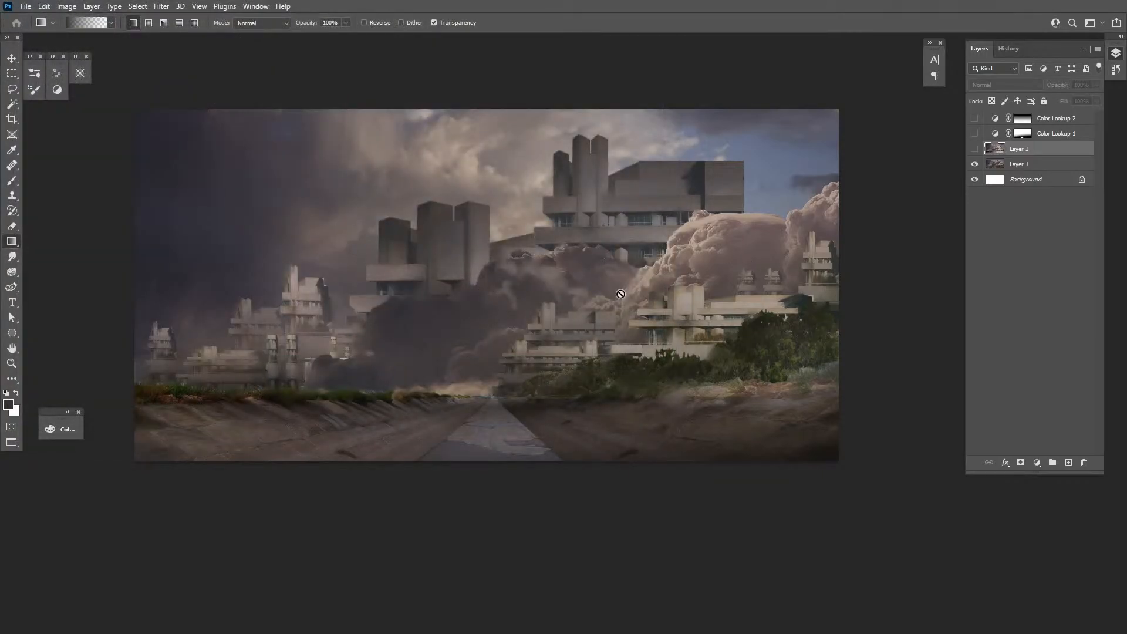
Toggle the original photobash over the painting a last time and close the comparison document without saving
{"action": "left_click", "coordinate": [974, 149]}
{"action": "left_click", "coordinate": [975, 150]}
{"action": "key", "text": "ctrl+w"}
{"action": "left_click", "coordinate": [558, 240]}
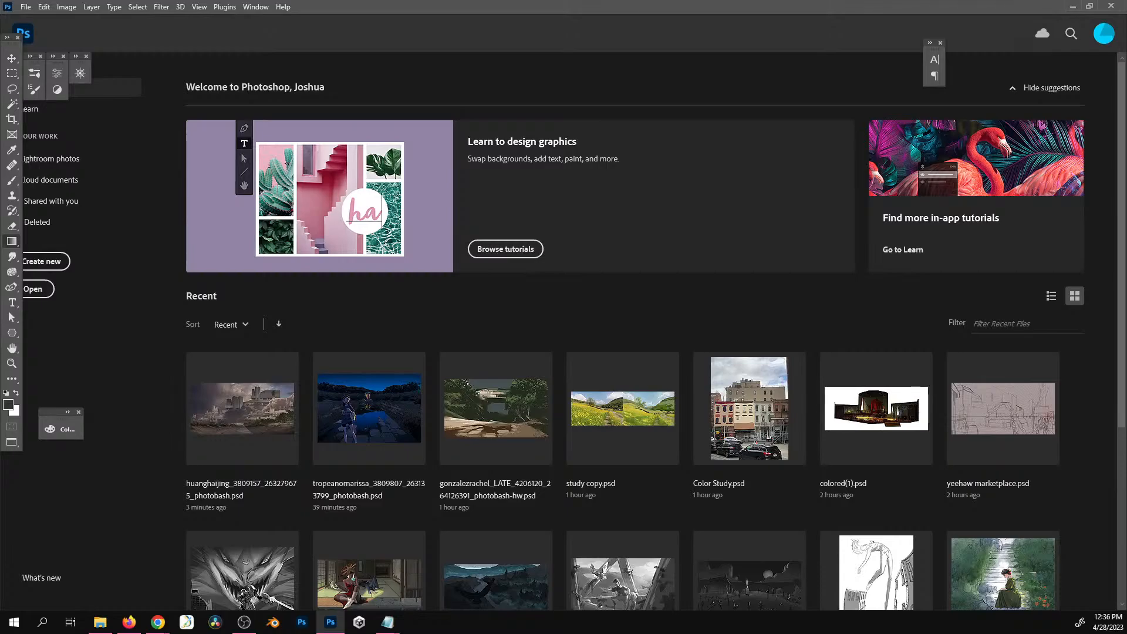
Switch to File Explorer and preview the saved photobash PSD from the wk8 folder in IrfanView
{"action": "left_click", "coordinate": [100, 622]}
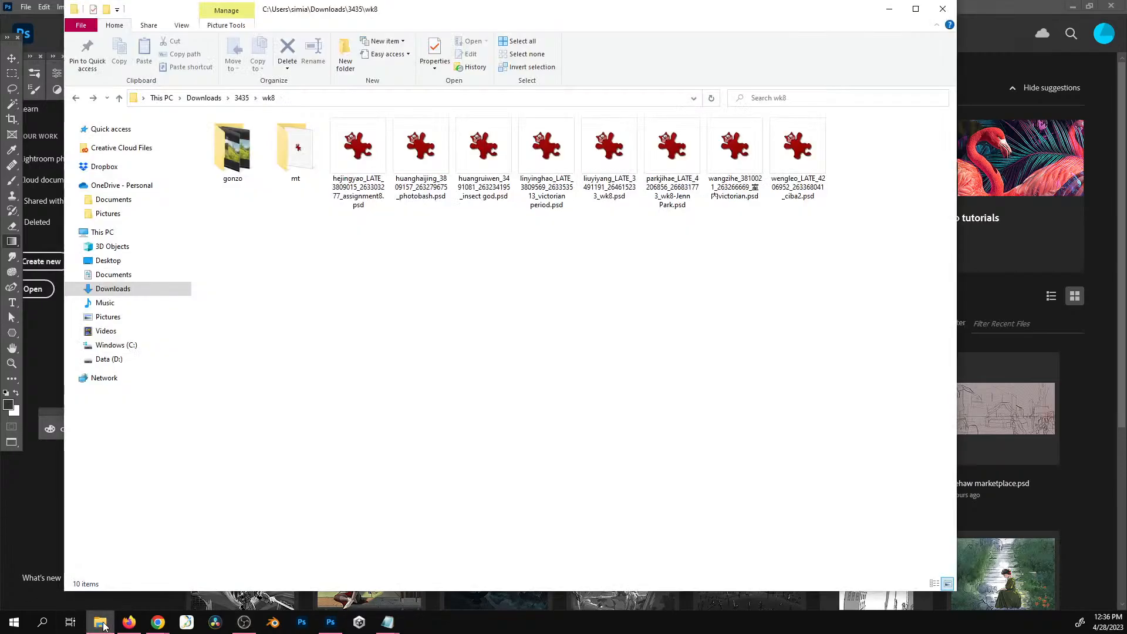
{"action": "double_click", "coordinate": [421, 170]}
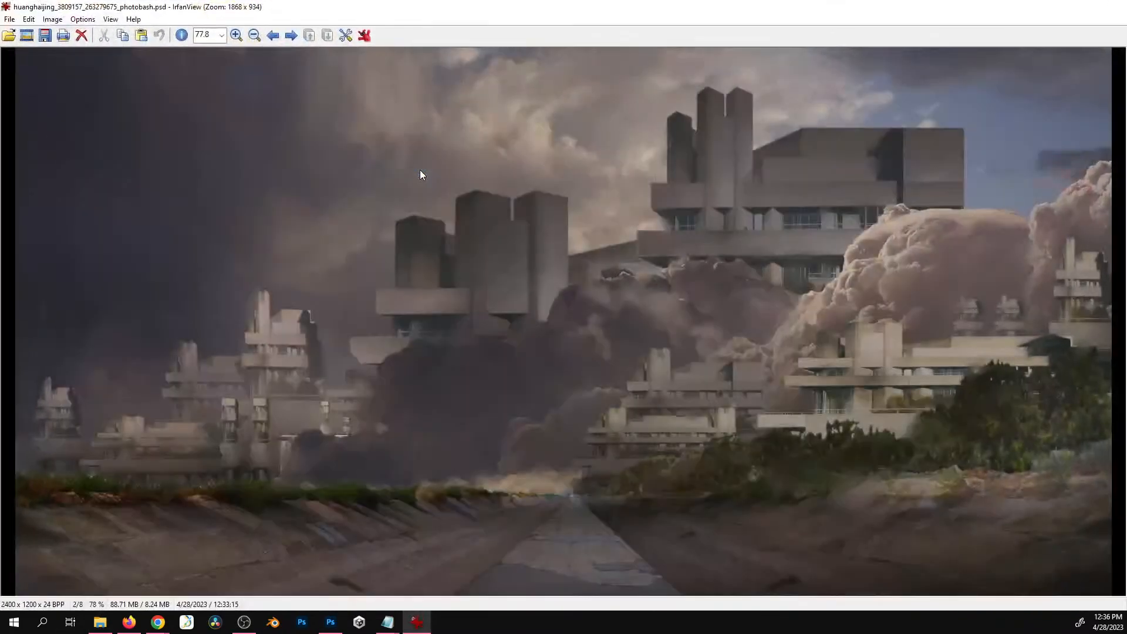
{"action": "key", "text": "Escape"}
Move the photobash PSD into a new folder named hh inside wk8 and return to the wk8 folder
{"action": "left_click_drag", "start_coordinate": [415, 169], "coordinate": [416, 199]}
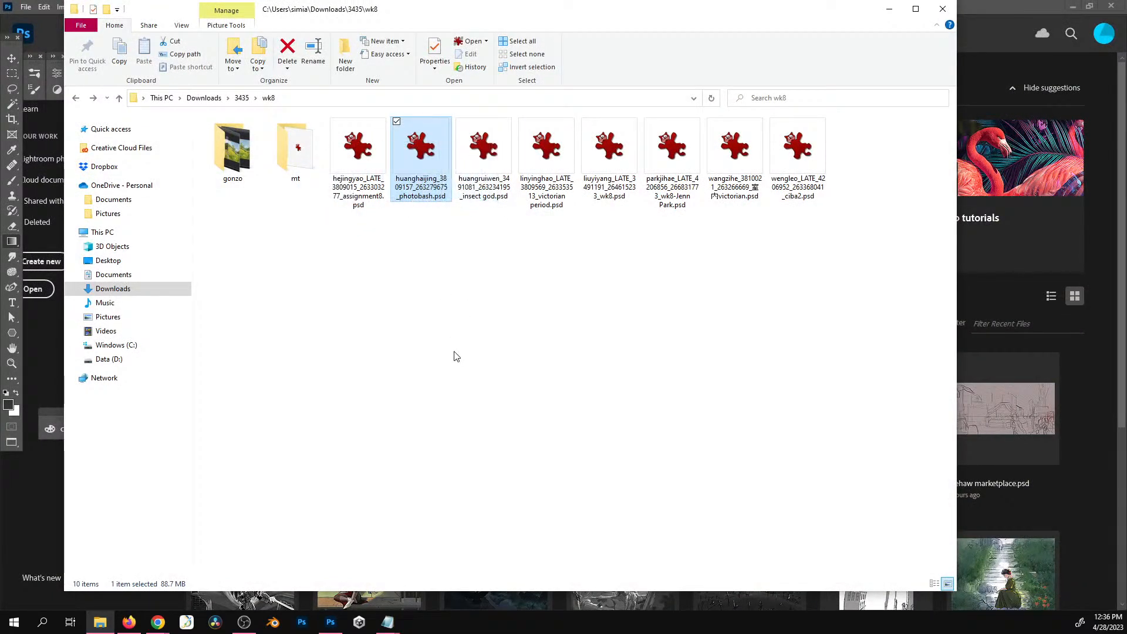
{"action": "key", "text": "ctrl+x"}
{"action": "right_click", "coordinate": [485, 365]}
{"action": "key", "text": "ctrl+shift+n"}
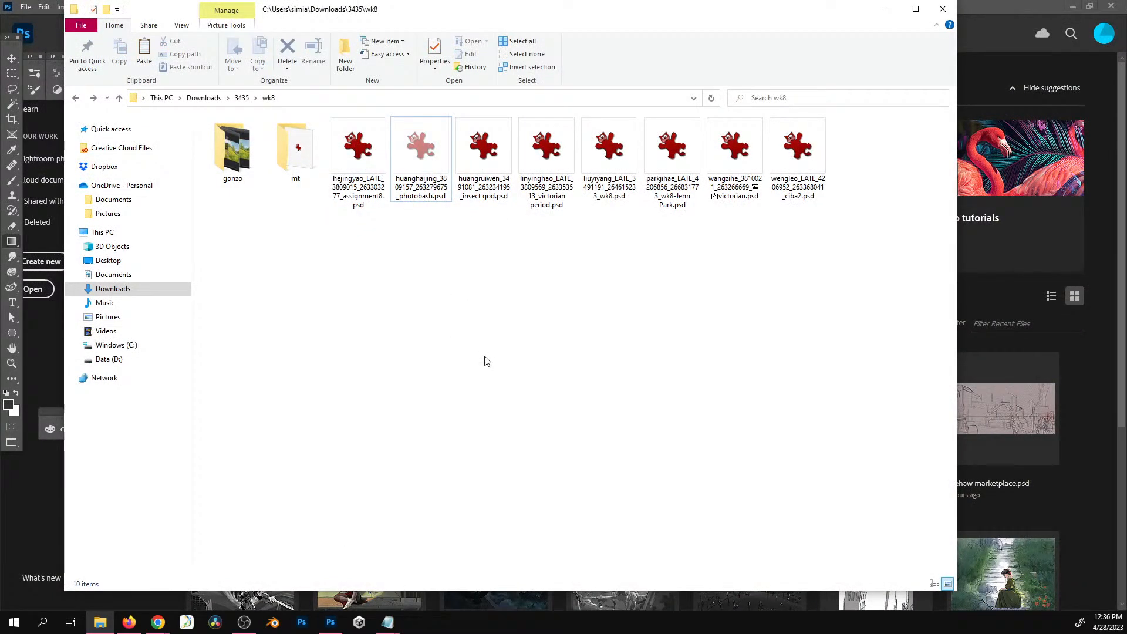
{"action": "type", "text": "hh"}
{"action": "key", "text": "Return"}
{"action": "key", "text": "Return"}
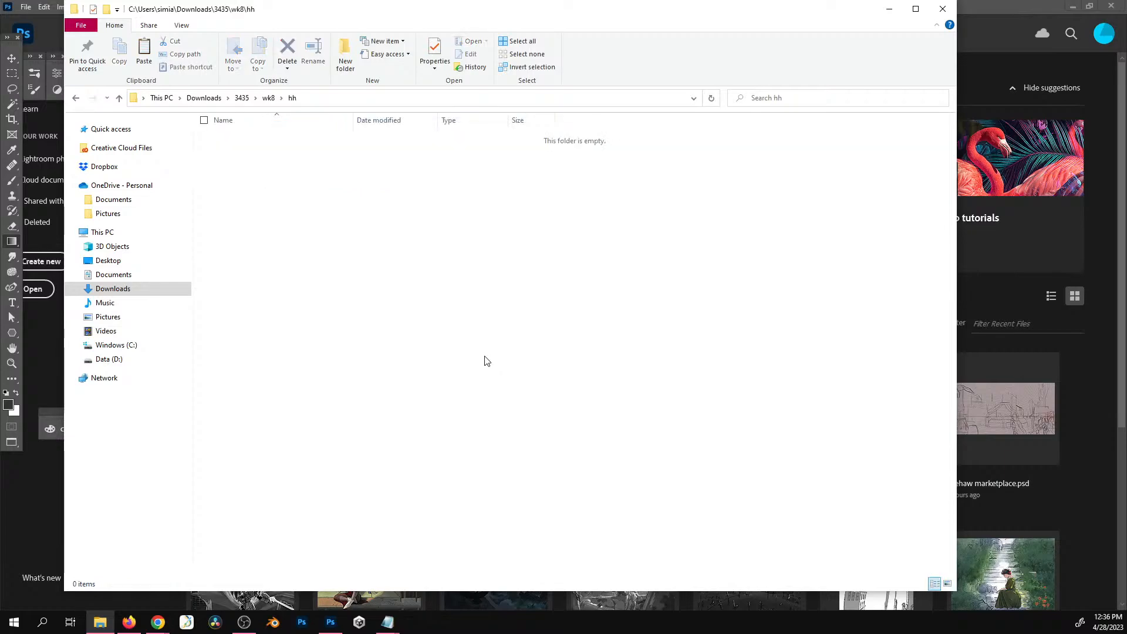
{"action": "key", "text": "ctrl+v"}
{"action": "left_click", "coordinate": [269, 98]}
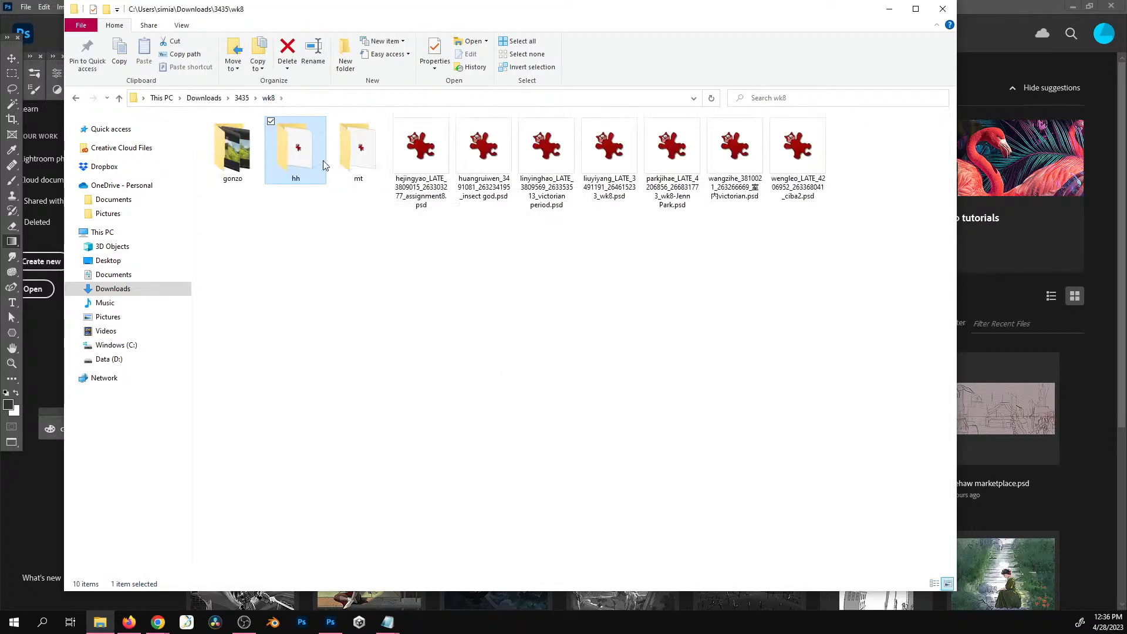
Preview the assignment8, insect god, victorian period and wk8 PSD submissions one after another
{"action": "double_click", "coordinate": [423, 163]}
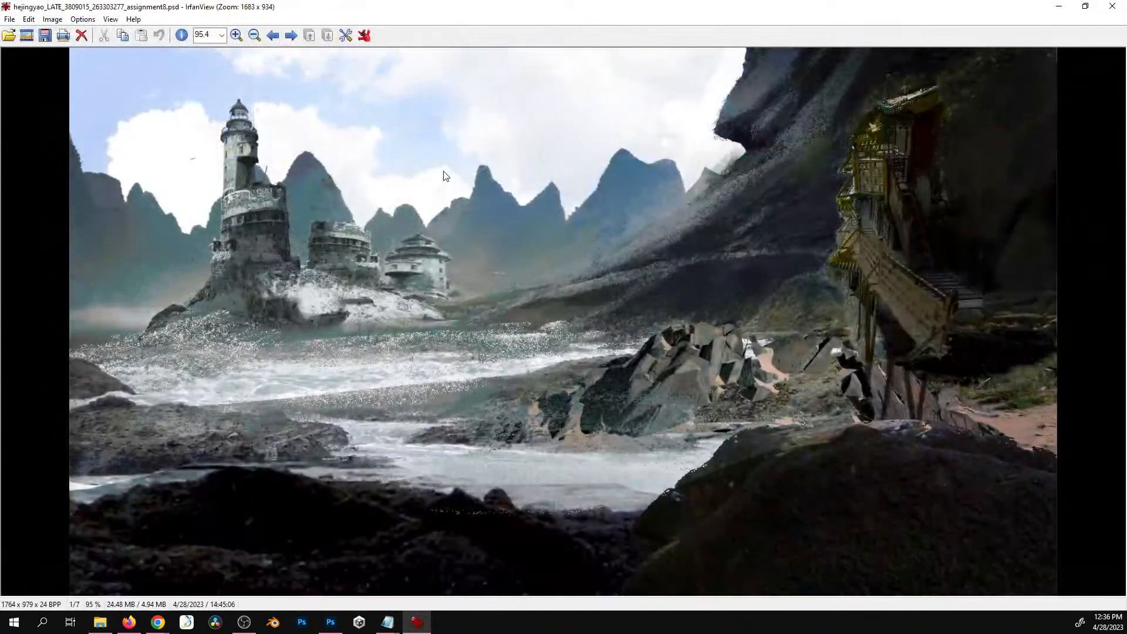
{"action": "key", "text": "Escape"}
{"action": "double_click", "coordinate": [481, 151]}
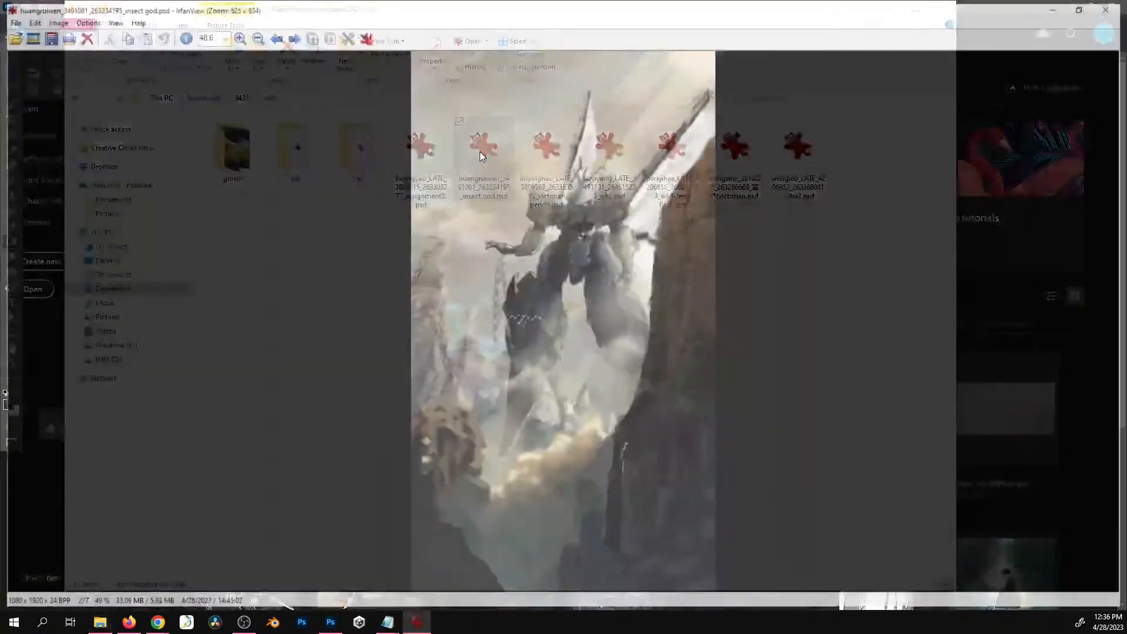
{"action": "key", "text": "Escape"}
{"action": "double_click", "coordinate": [541, 151]}
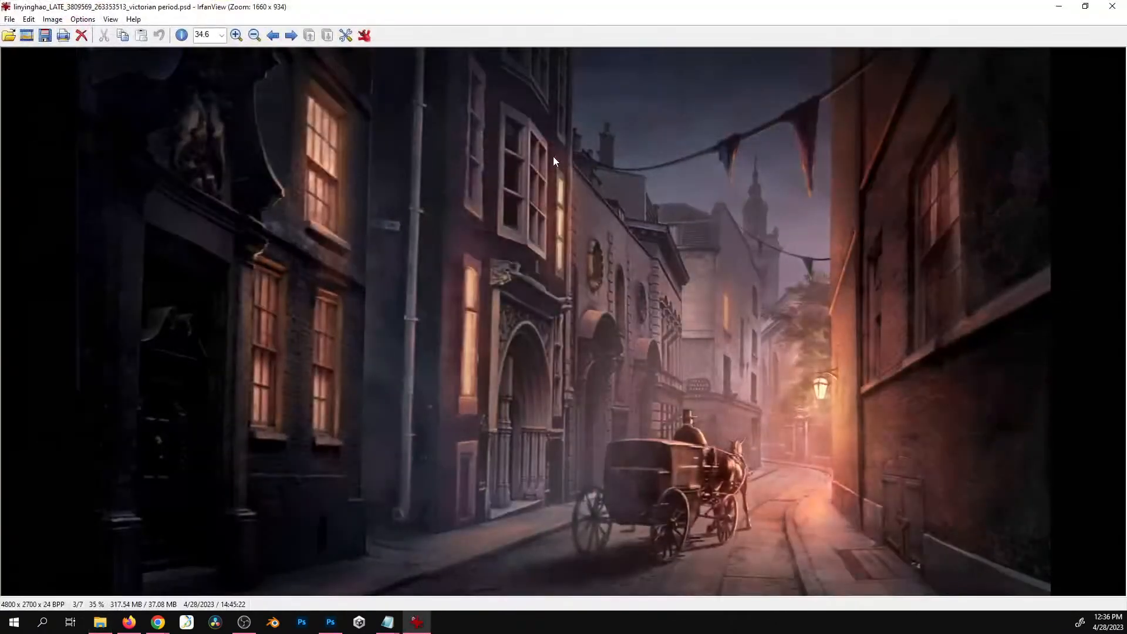
{"action": "key", "text": "Escape"}
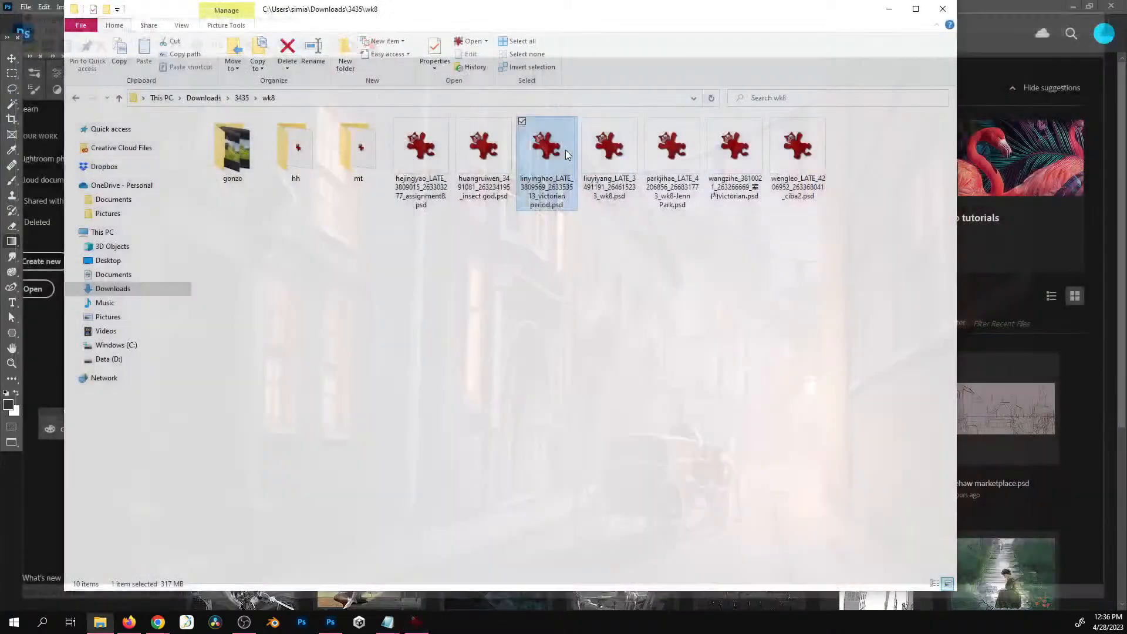
{"action": "double_click", "coordinate": [600, 152]}
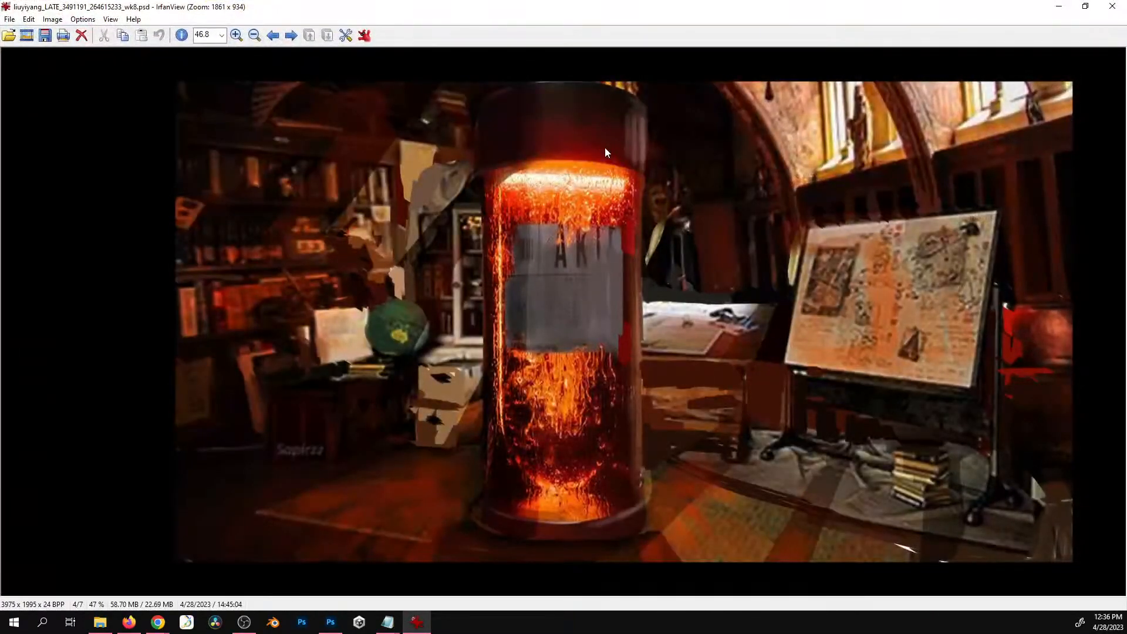
{"action": "key", "text": "Escape"}
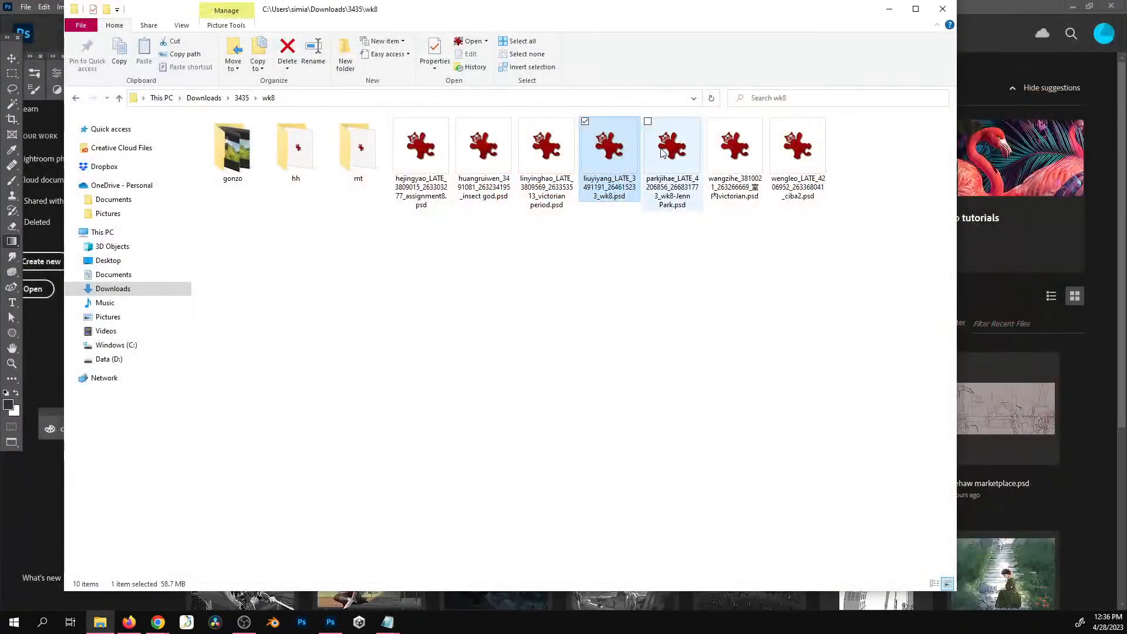
Preview the last three PSD submissions in the wk8 folder one after another, ending with ciba2
{"action": "double_click", "coordinate": [638, 159]}
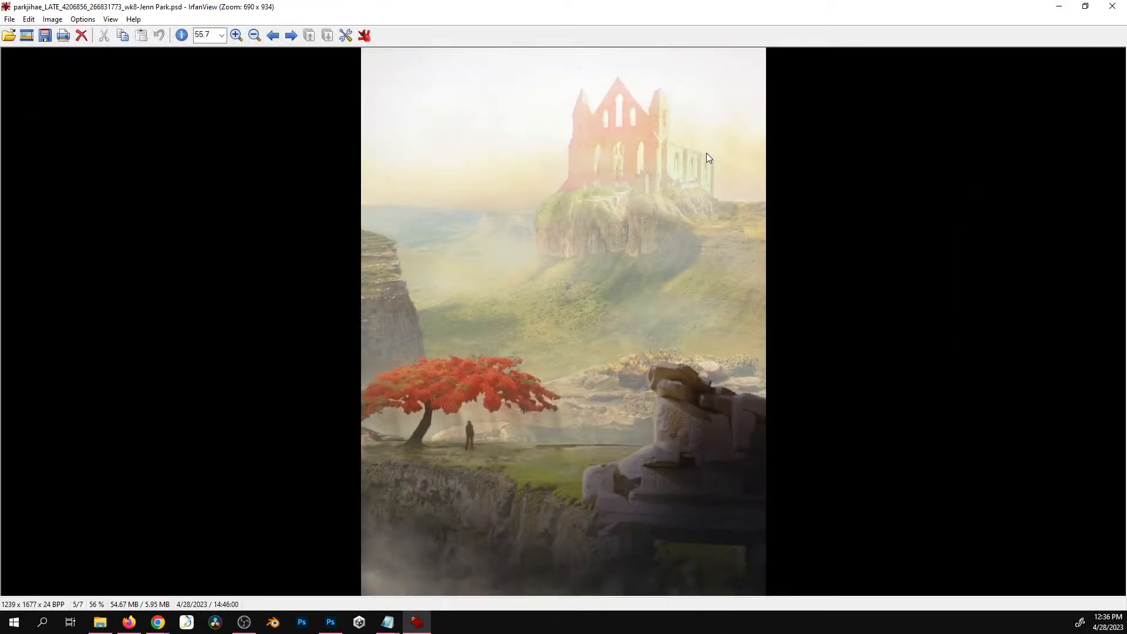
{"action": "key", "text": "Escape"}
{"action": "double_click", "coordinate": [727, 153]}
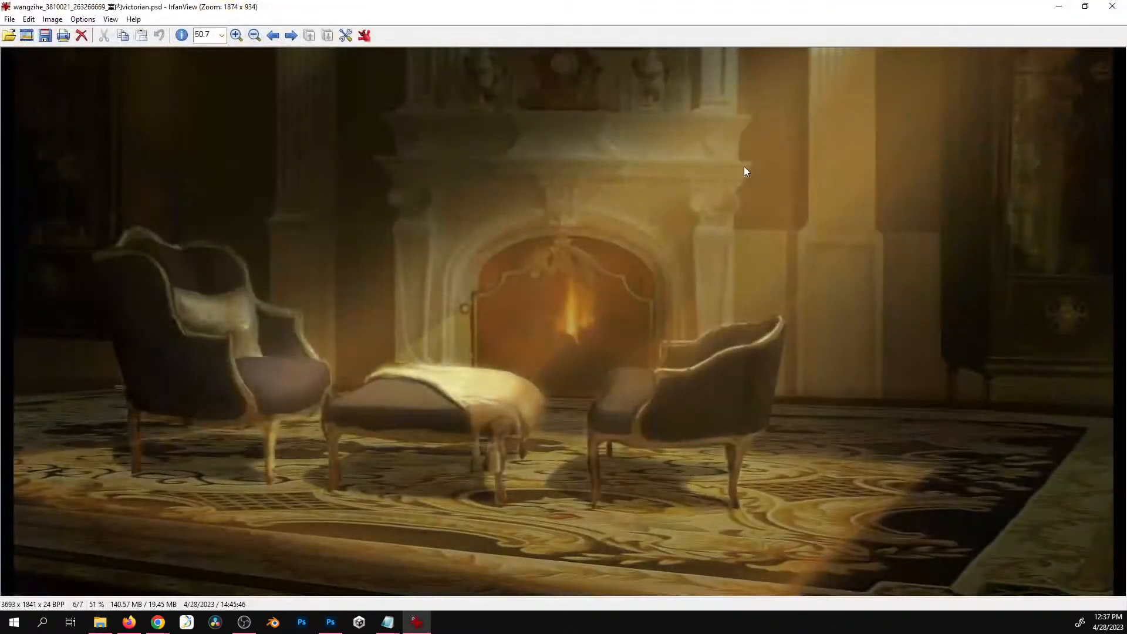
{"action": "key", "text": "Escape"}
{"action": "double_click", "coordinate": [772, 165]}
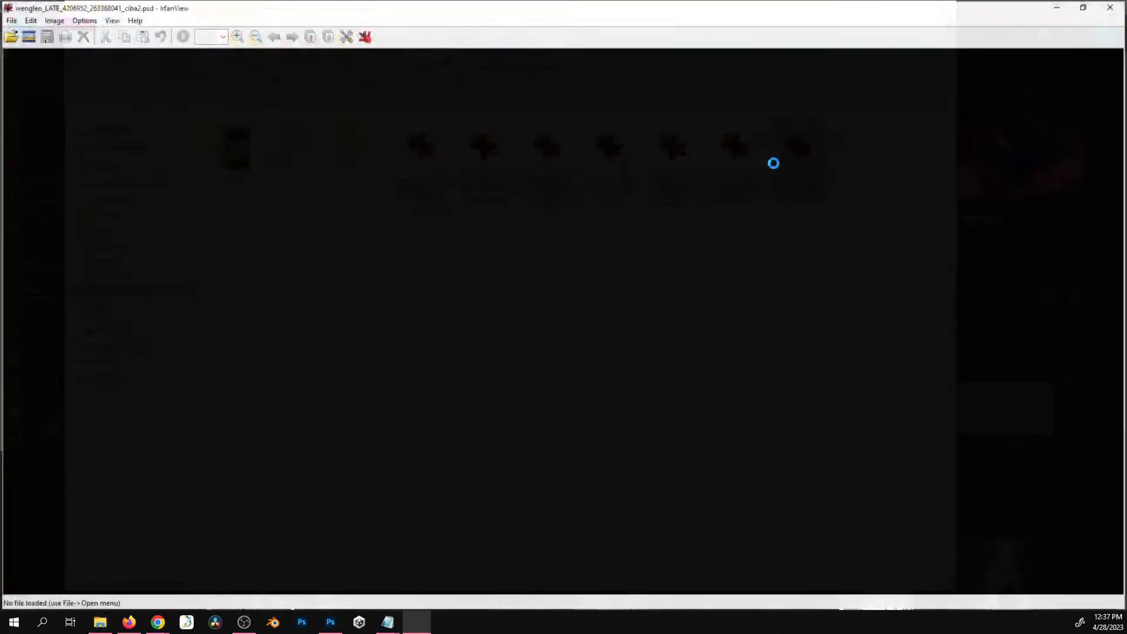
{"action": "key", "text": "Escape"}
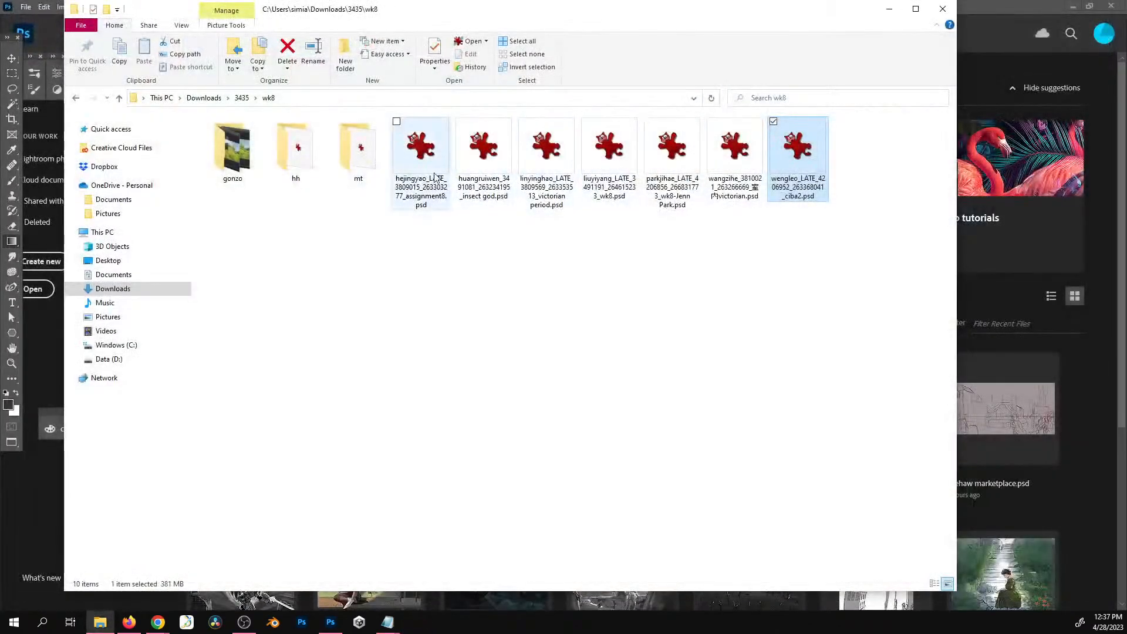
Preview the assignment8 PSD again and open it in Photoshop
{"action": "double_click", "coordinate": [420, 166]}
{"action": "key", "text": "Escape"}
{"action": "key", "text": "alt+Tab"}
{"action": "left_click_drag", "start_coordinate": [422, 168], "coordinate": [528, 74]}
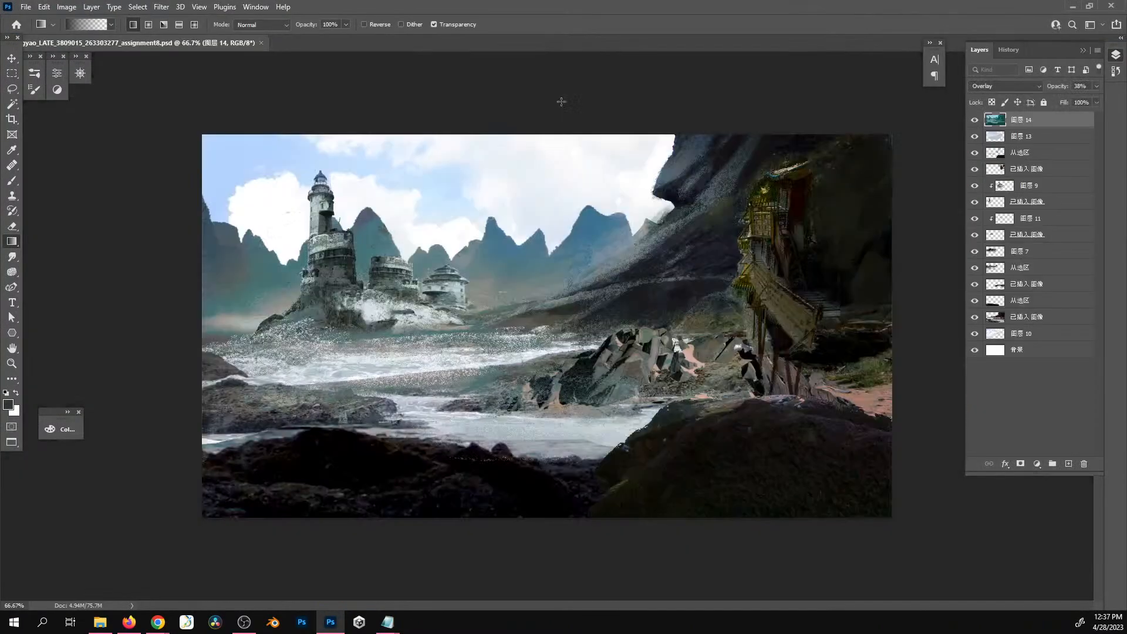
Toggle the top three layers of the lighthouse painting off and on one by one, and close the document without saving
{"action": "left_click", "coordinate": [975, 121]}
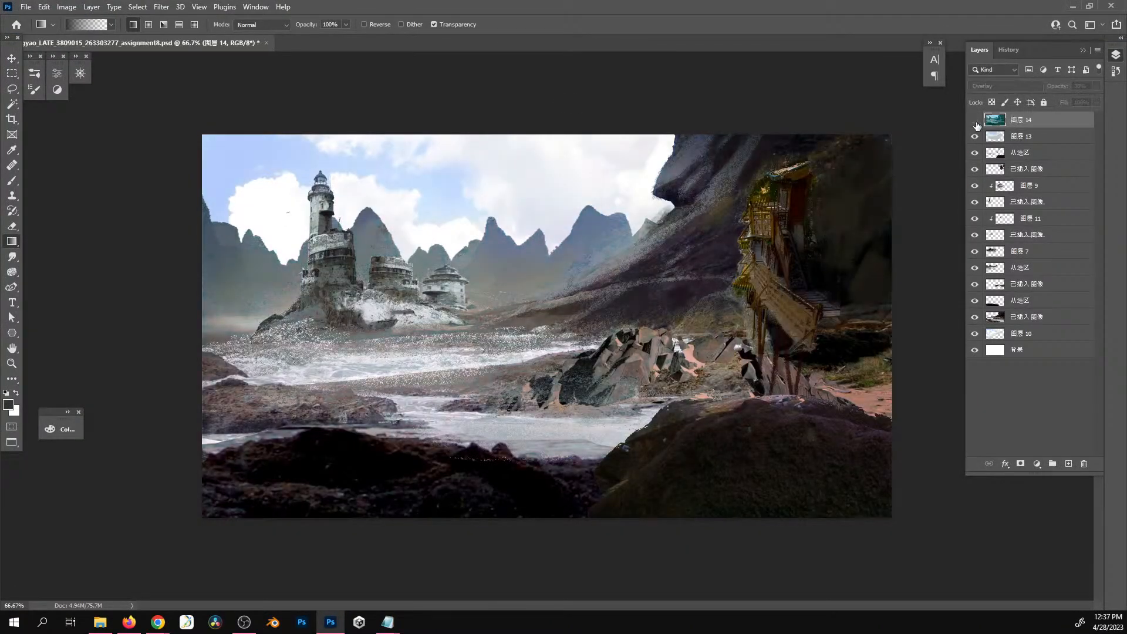
{"action": "left_click", "coordinate": [975, 121]}
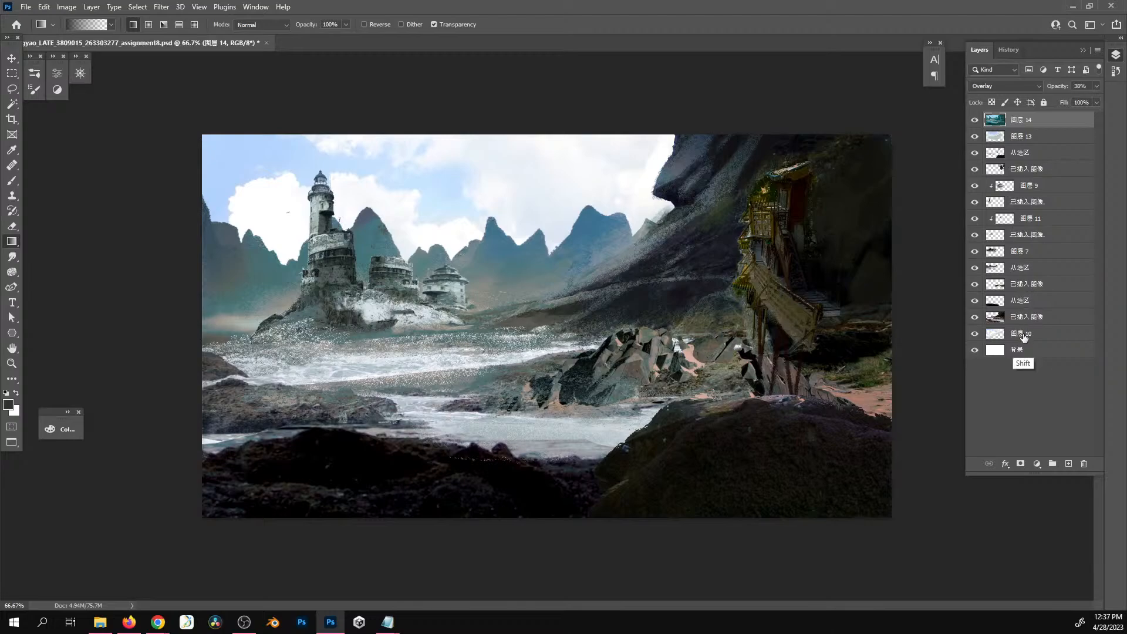
{"action": "left_click", "coordinate": [975, 136]}
{"action": "left_click", "coordinate": [975, 137]}
{"action": "left_click", "coordinate": [975, 153]}
{"action": "left_click", "coordinate": [975, 153]}
{"action": "key", "text": "ctrl+w"}
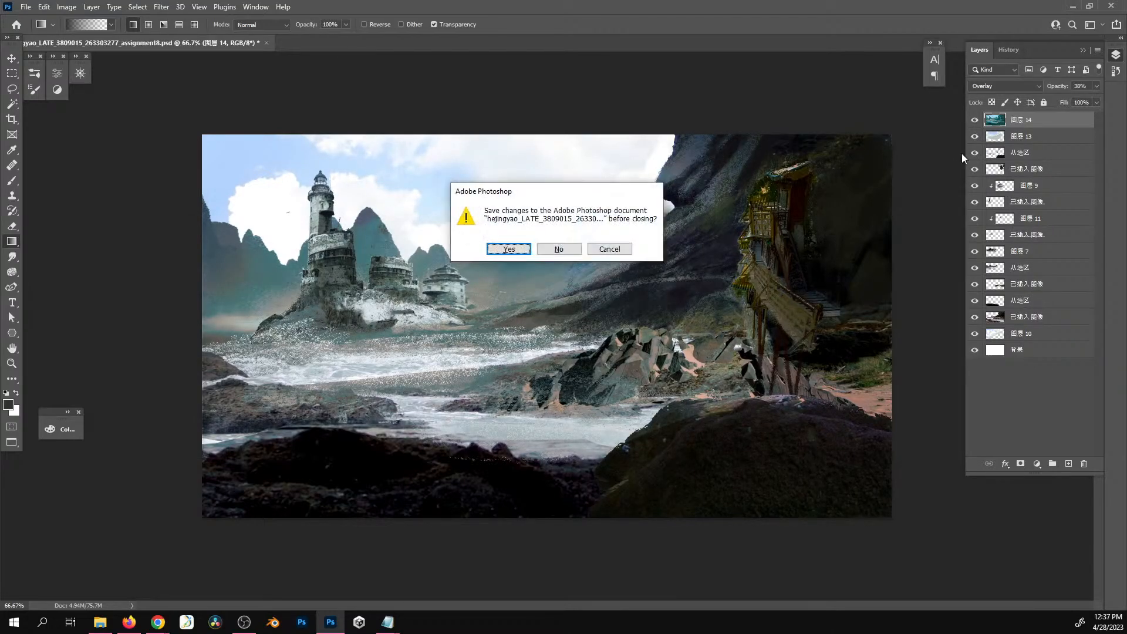
{"action": "left_click", "coordinate": [558, 250]}
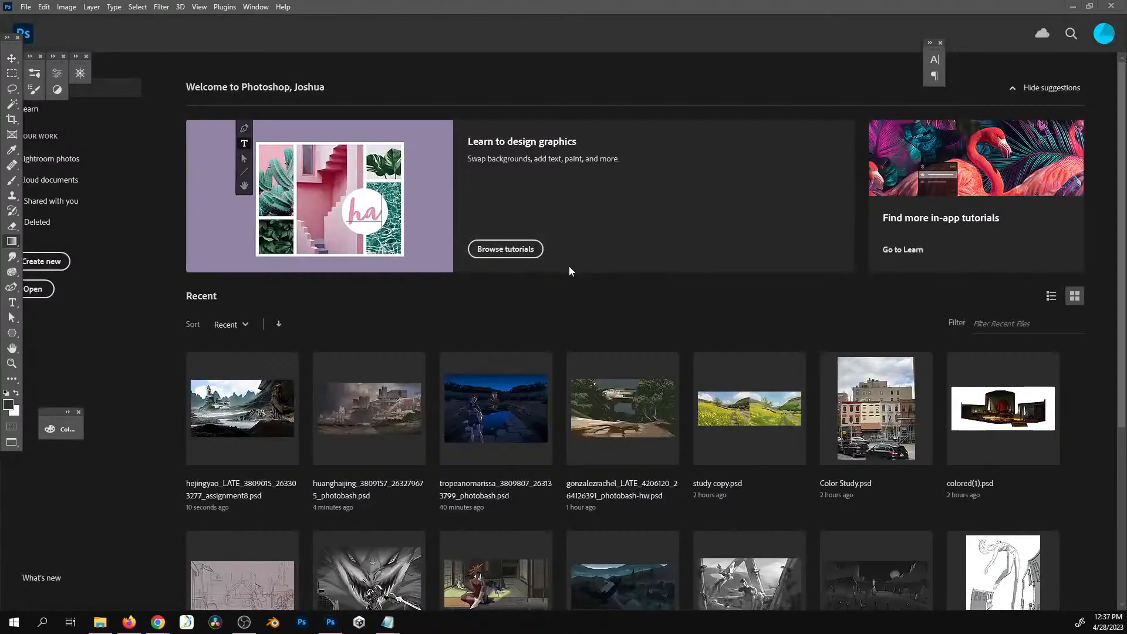
Switch to File Explorer, open the wk10 folder in 3435 and view its submissions from the environment keyshot through the gameDesign sketch
{"action": "key", "text": "alt+Tab"}
{"action": "left_click", "coordinate": [242, 98]}
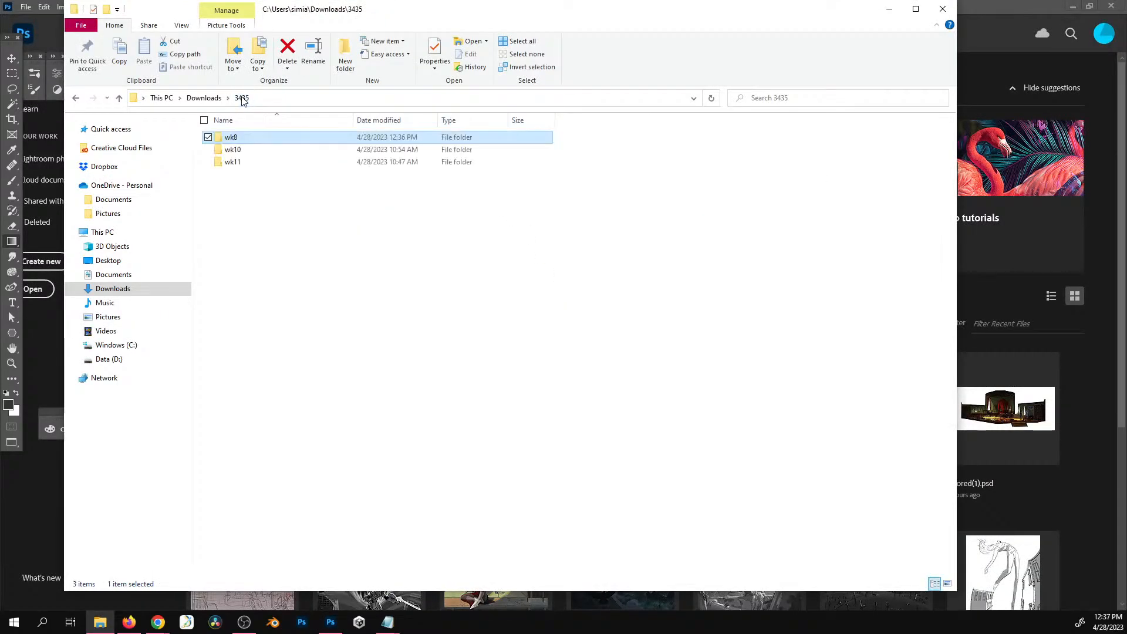
{"action": "double_click", "coordinate": [239, 156]}
{"action": "double_click", "coordinate": [244, 147]}
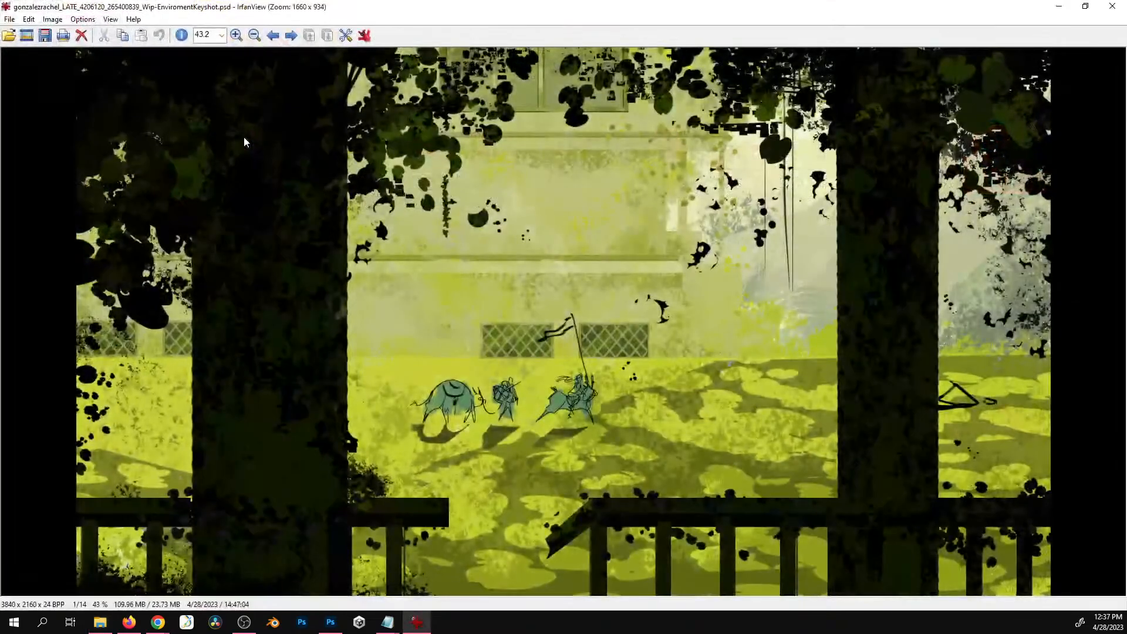
{"action": "key", "text": "space"}
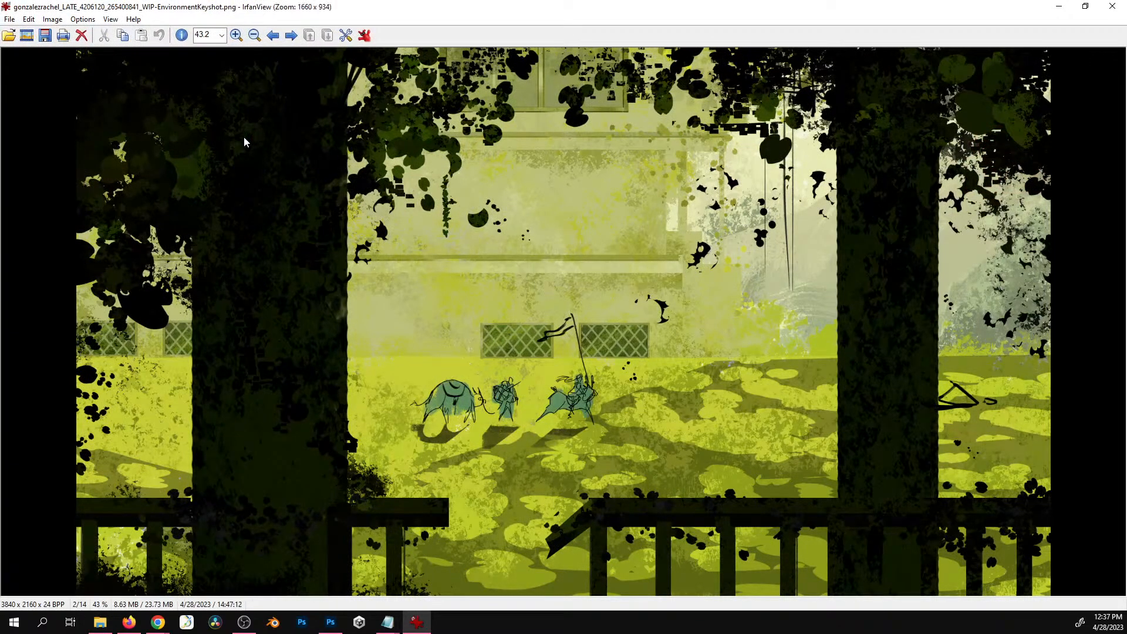
{"action": "key", "text": "space"}
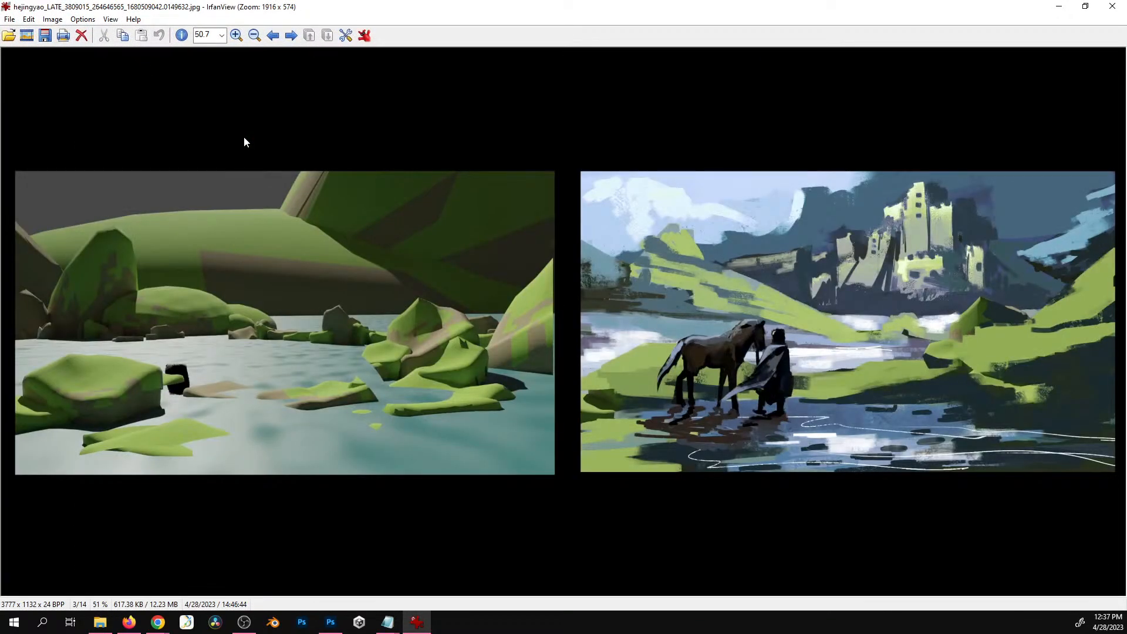
{"action": "key", "text": "space"}
{"action": "key", "text": "space"}
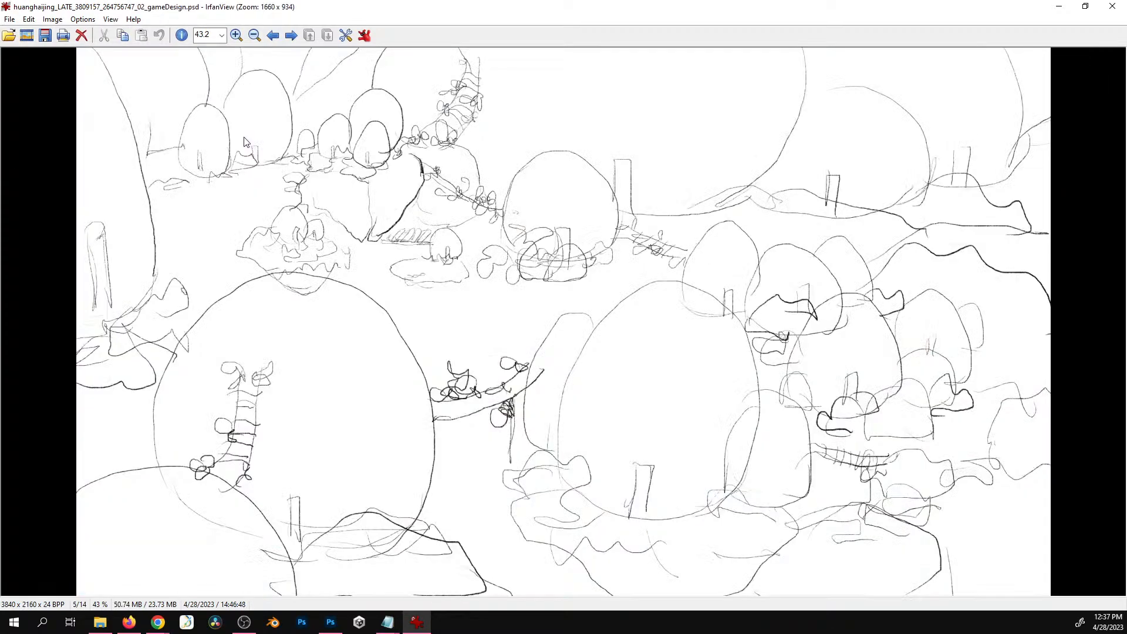
View the remaining wk10 submissions through the final v1-1 image and close the image viewer
{"action": "key", "text": "space"}
{"action": "key", "text": "space"}
{"action": "key", "text": "space"}
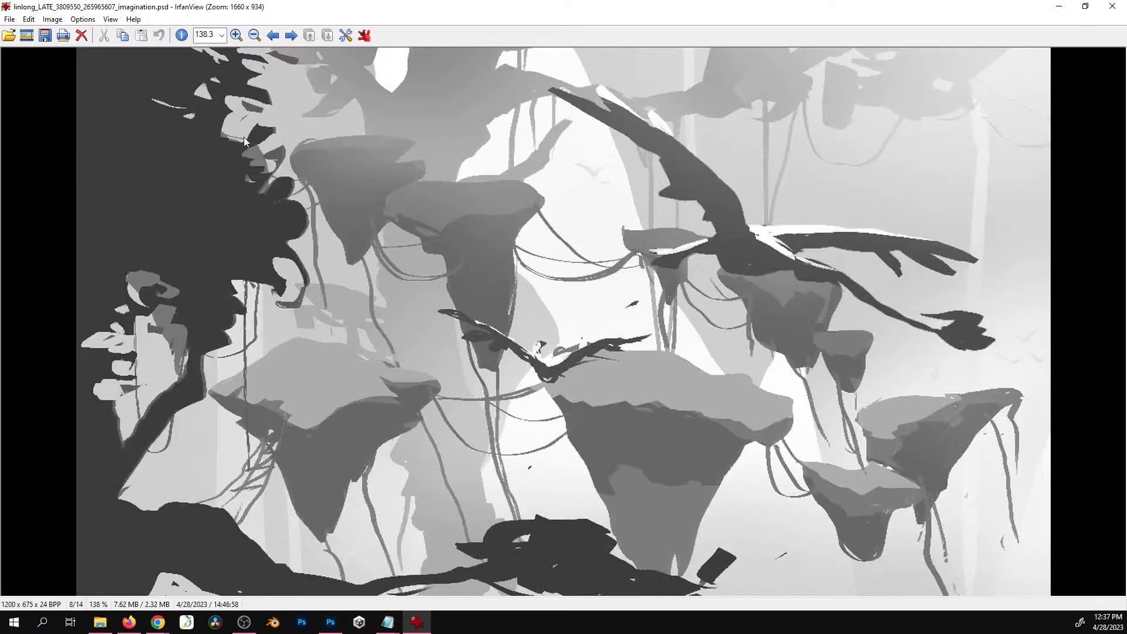
{"action": "key", "text": "space"}
{"action": "key", "text": "space"}
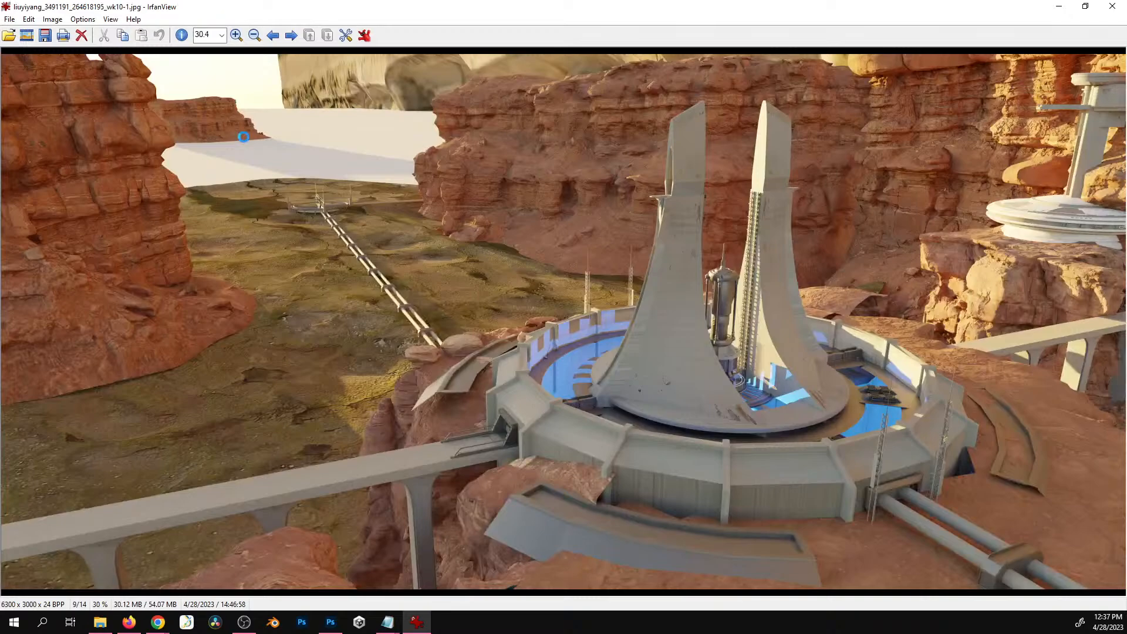
{"action": "key", "text": "space"}
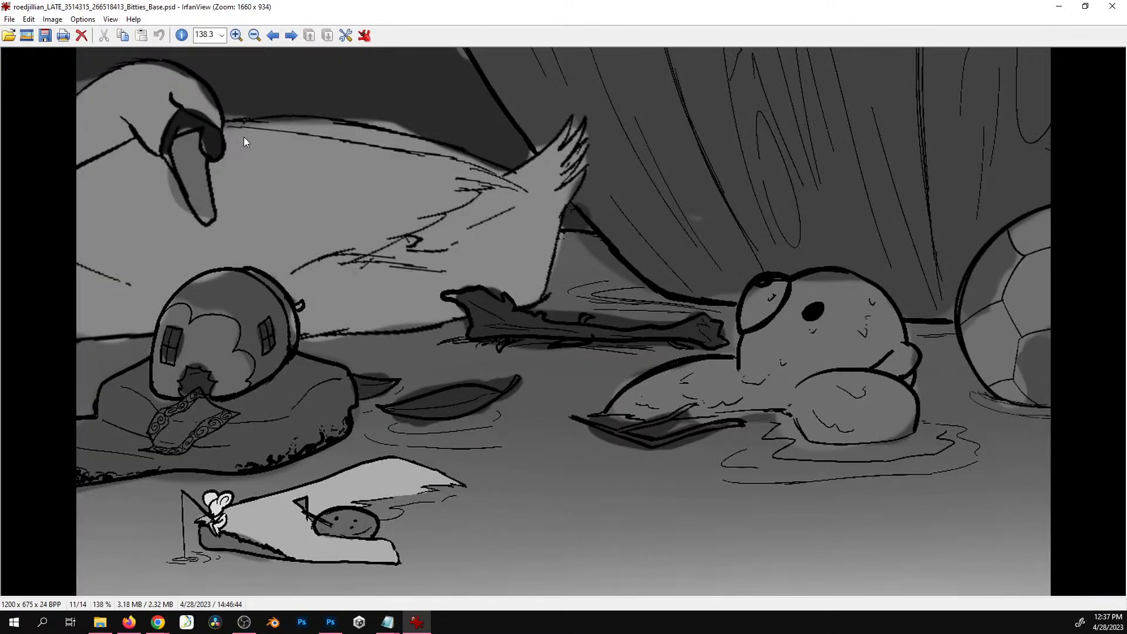
{"action": "key", "text": "space"}
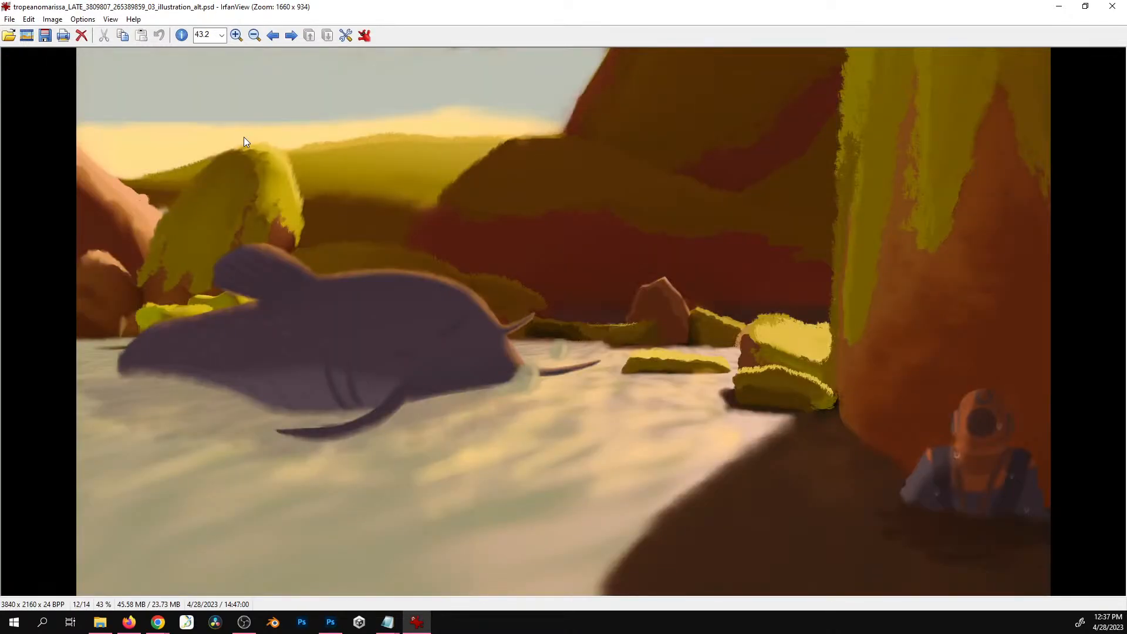
{"action": "key", "text": "space"}
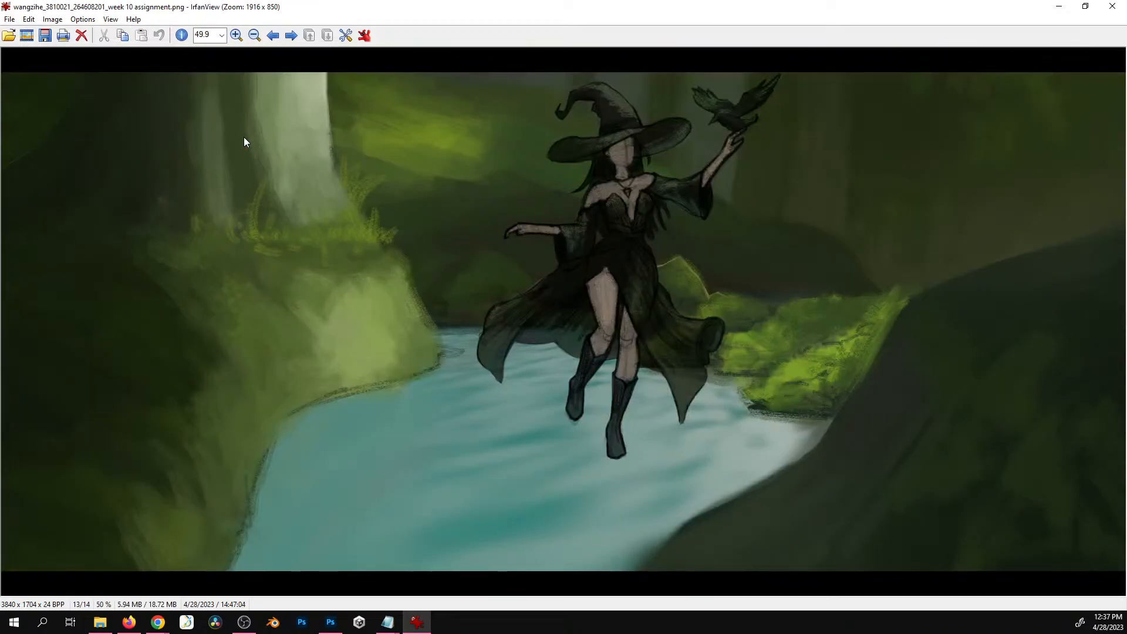
{"action": "key", "text": "space"}
{"action": "key", "text": "space"}
{"action": "key", "text": "Escape"}
{"action": "key", "text": "Escape"}
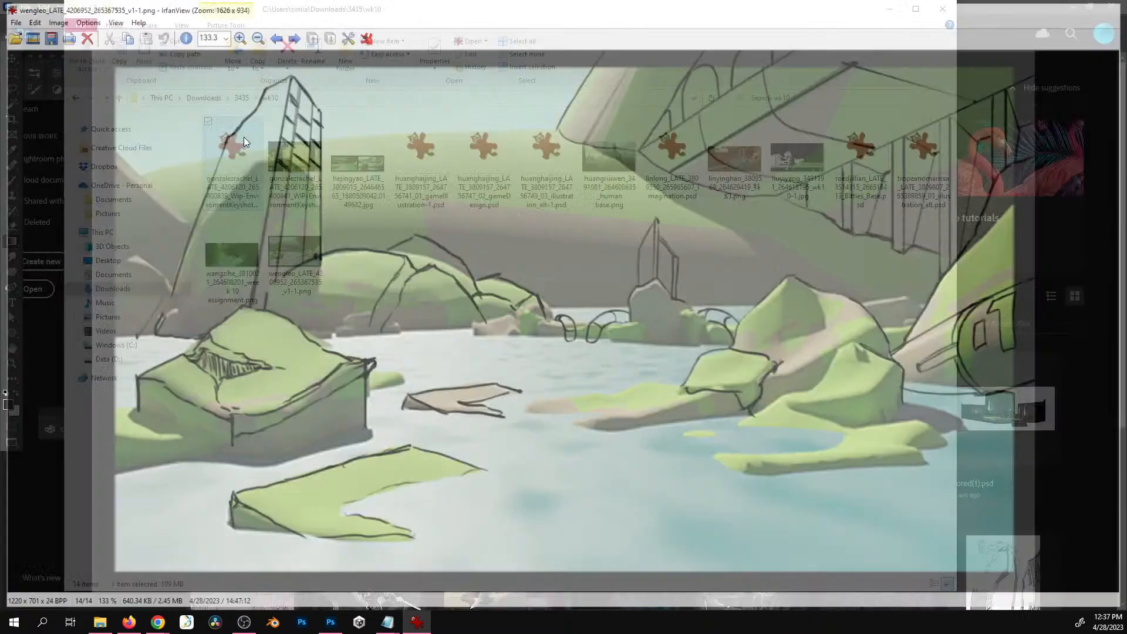
Open the wk11 folder and view its first submissions full screen, from the color script keys to the fireplace library interior
{"action": "double_click", "coordinate": [244, 137]}
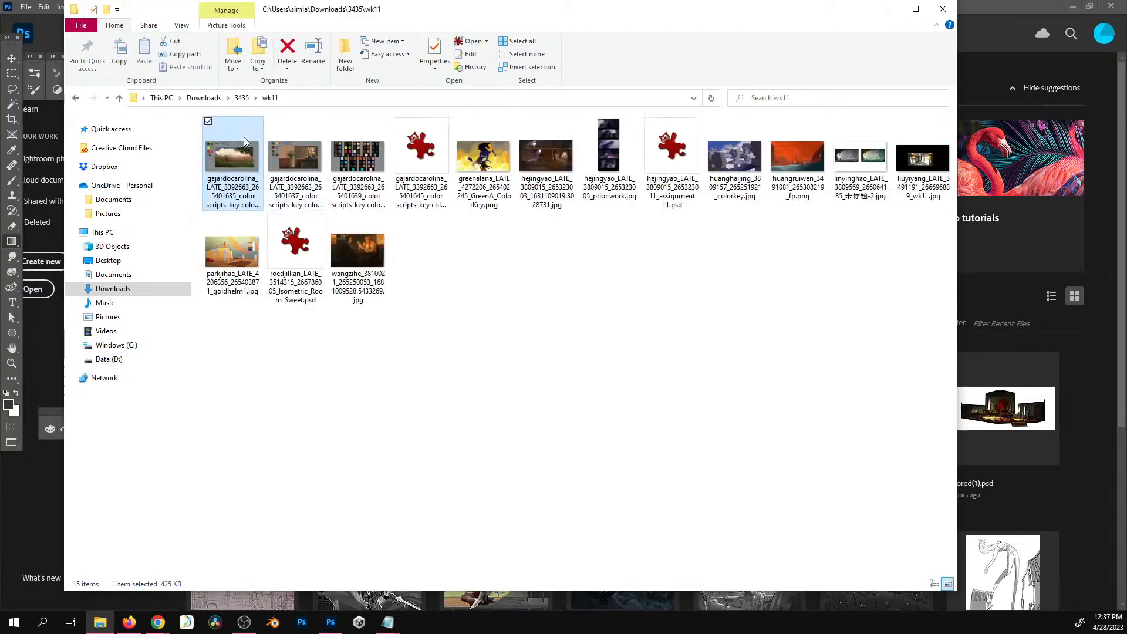
{"action": "double_click", "coordinate": [245, 137]}
{"action": "double_click", "coordinate": [244, 138]}
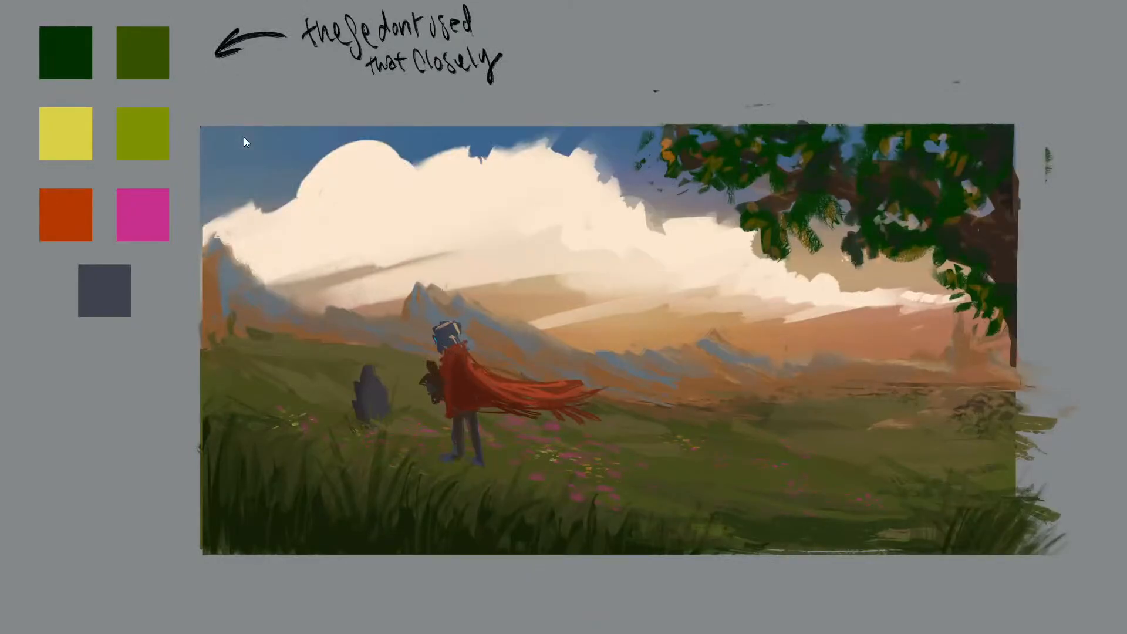
{"action": "key", "text": "space"}
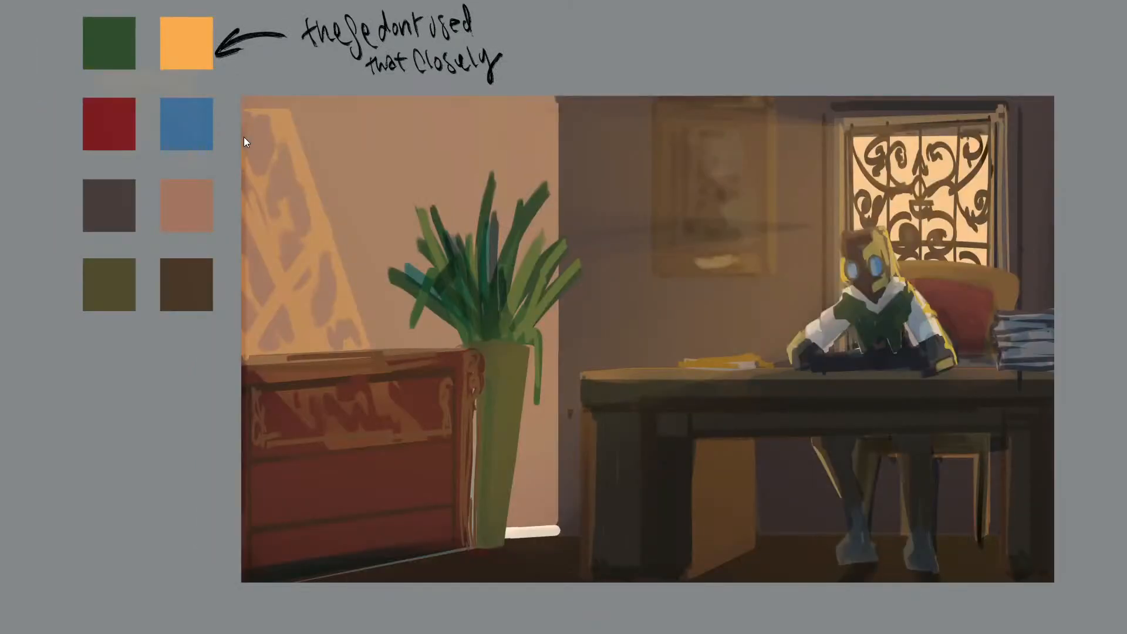
{"action": "key", "text": "space"}
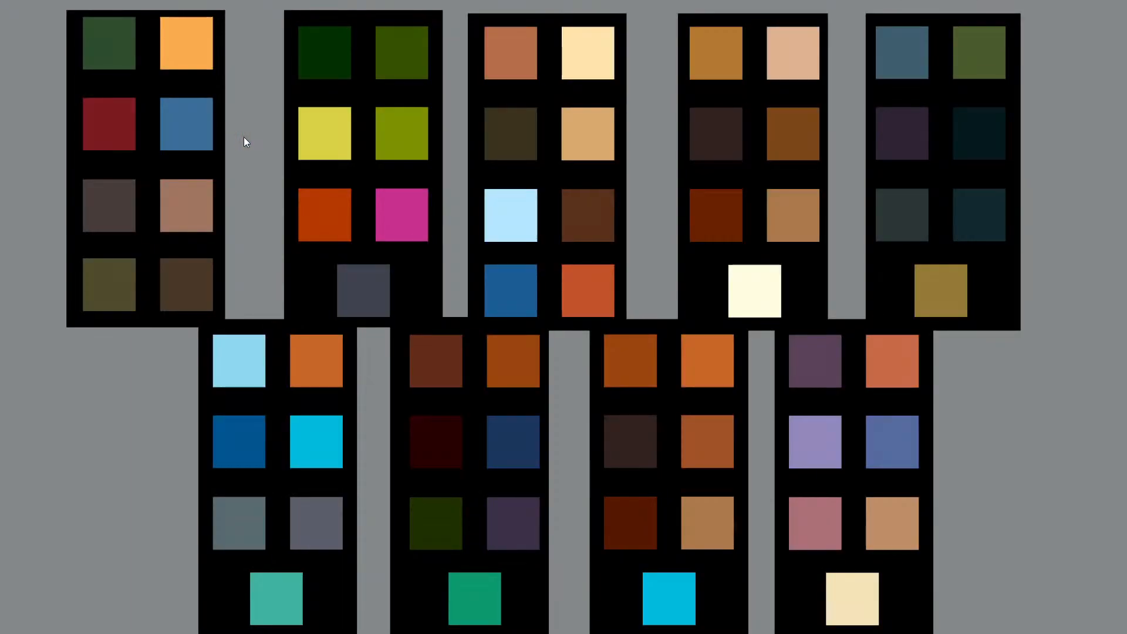
{"action": "key", "text": "space"}
{"action": "key", "text": "space"}
{"action": "key", "text": "space"}
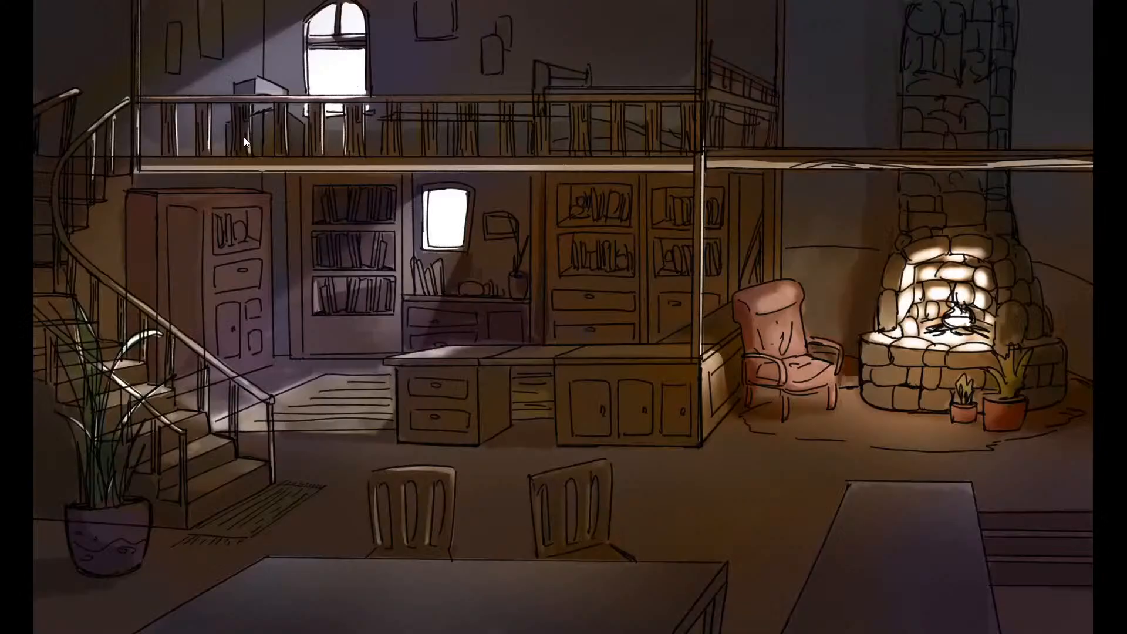
View the remaining wk11 submissions full screen, from the prior work panels to the candlelit tavern painting
{"action": "key", "text": "space"}
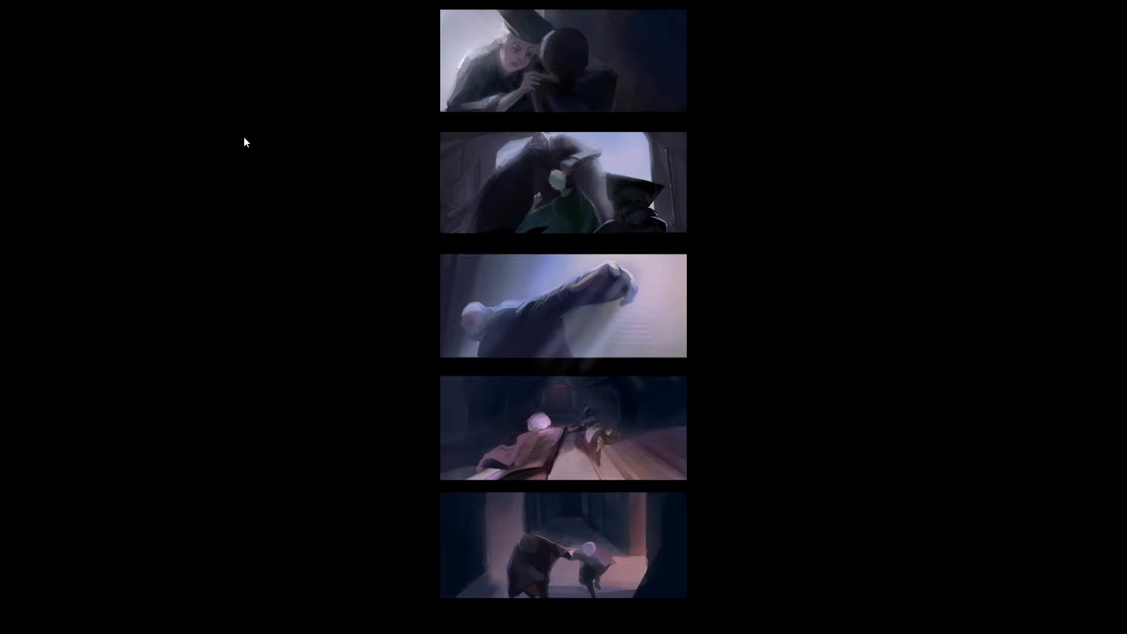
{"action": "key", "text": "space"}
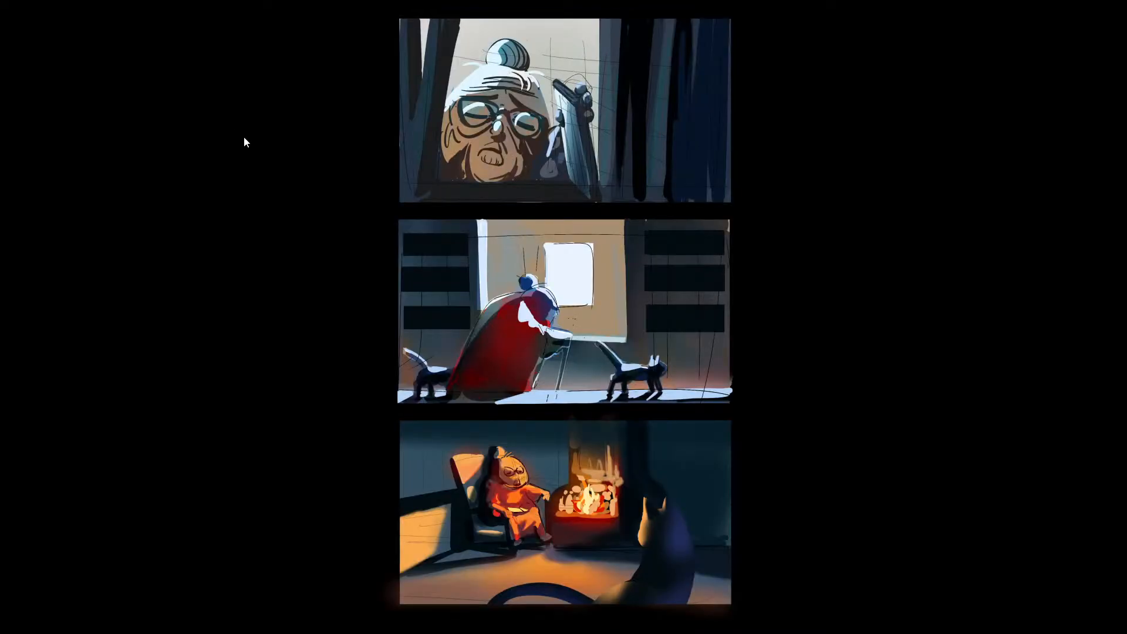
{"action": "key", "text": "space"}
{"action": "key", "text": "space"}
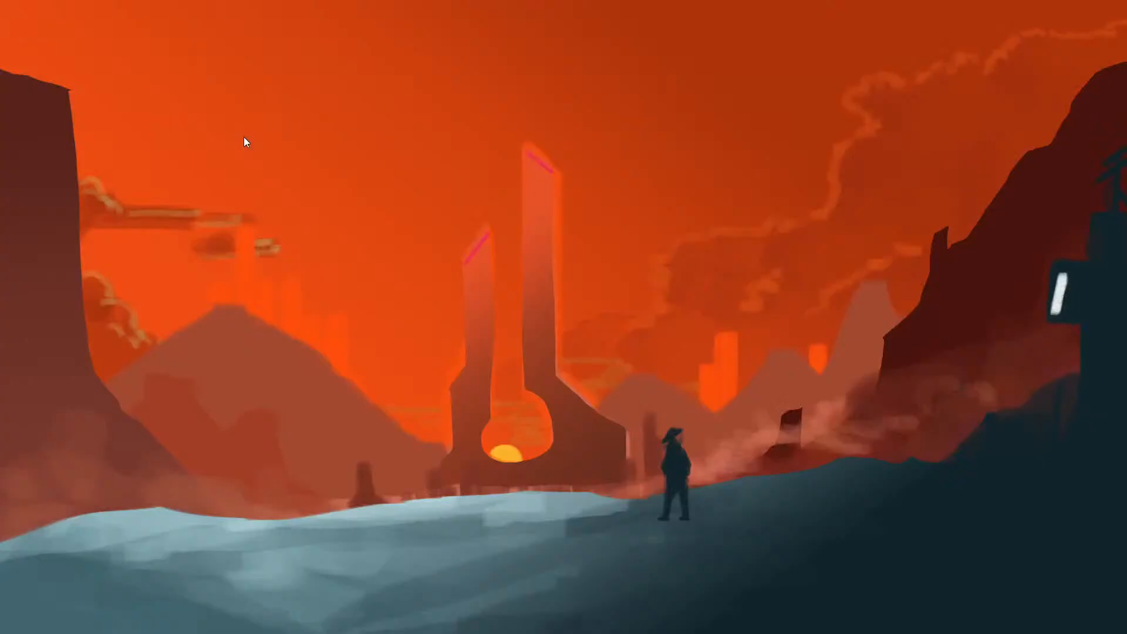
{"action": "key", "text": "space"}
{"action": "key", "text": "space"}
{"action": "key", "text": "space"}
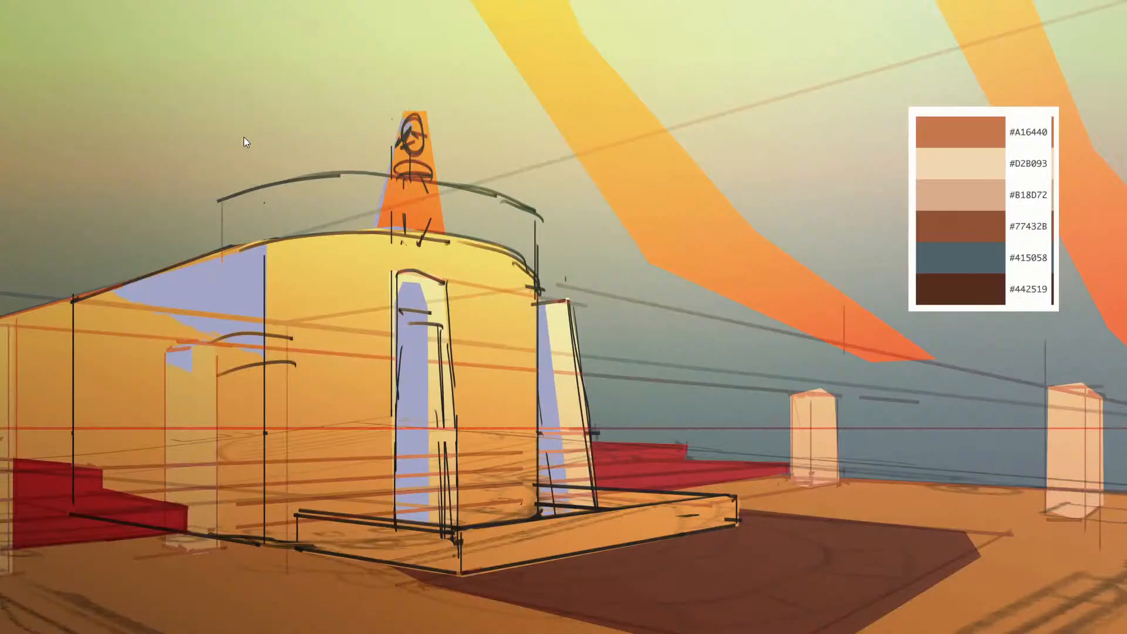
{"action": "key", "text": "space"}
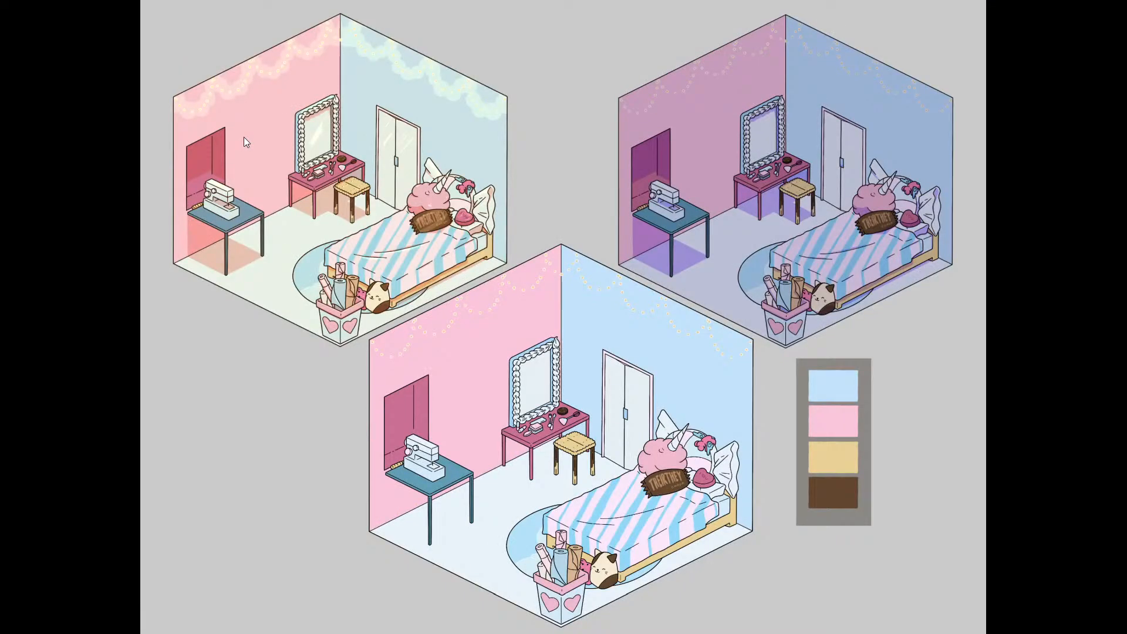
{"action": "key", "text": "space"}
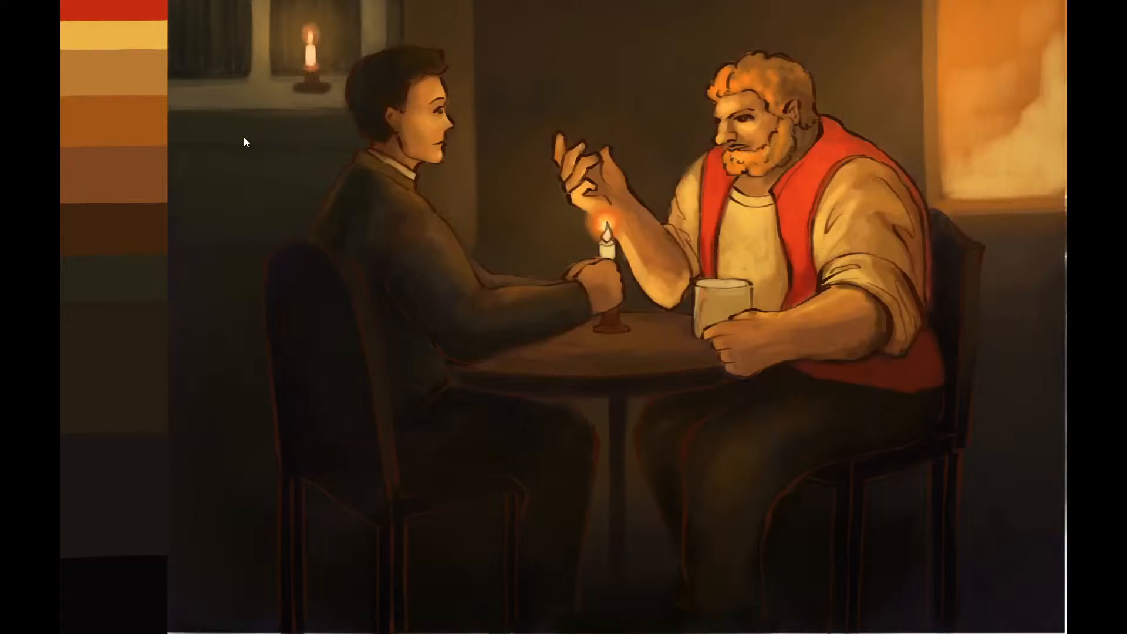
{"action": "key", "text": "Right"}
Go back through the wk11 images to the five-panel prior work image, and close the viewer to return to the folder
{"action": "key", "text": "Escape"}
{"action": "key", "text": "Left"}
{"action": "key", "text": "Left"}
{"action": "key", "text": "Left"}
{"action": "key", "text": "Left"}
{"action": "key", "text": "Left"}
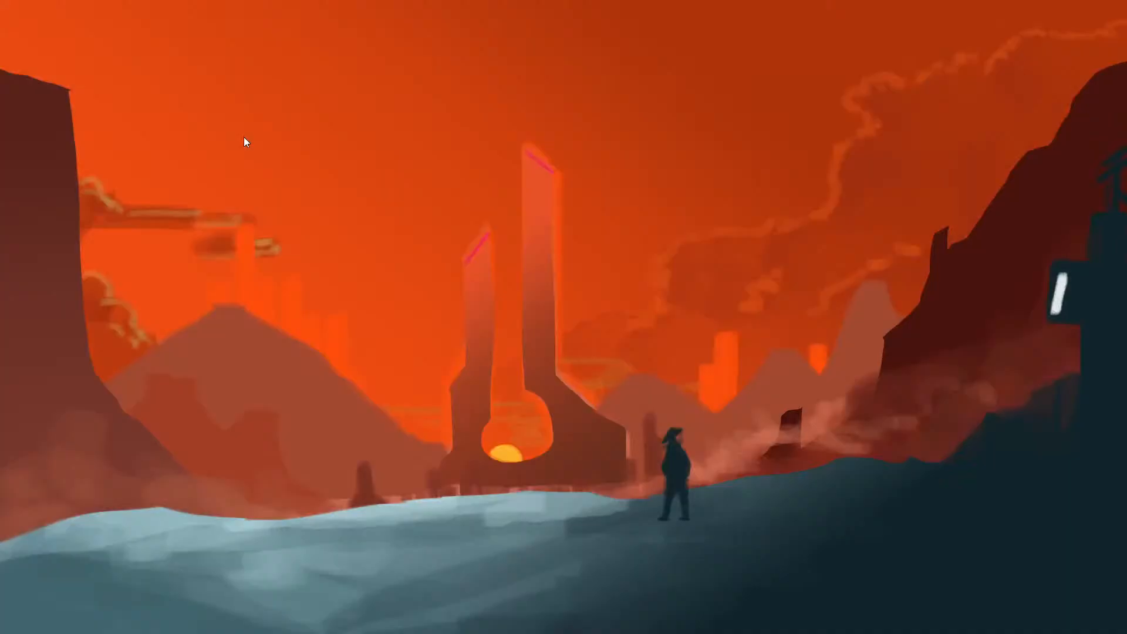
{"action": "key", "text": "Left"}
{"action": "key", "text": "Left"}
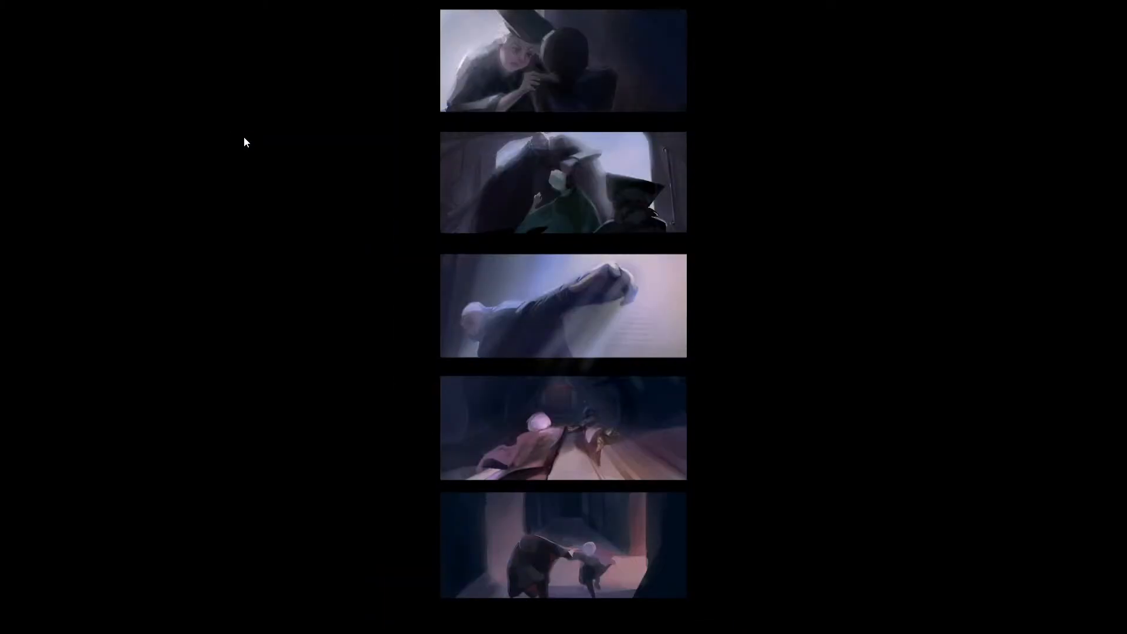
{"action": "key", "text": "Escape"}
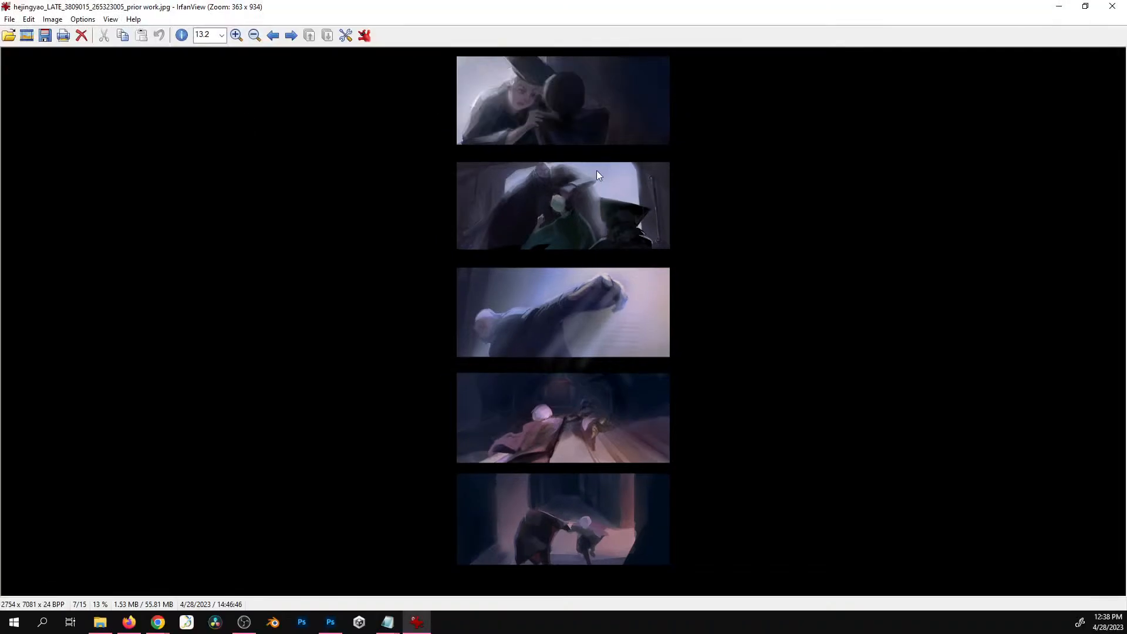
{"action": "key", "text": "Escape"}
{"action": "left_click_drag", "start_coordinate": [760, 0], "coordinate": [770, 0]}
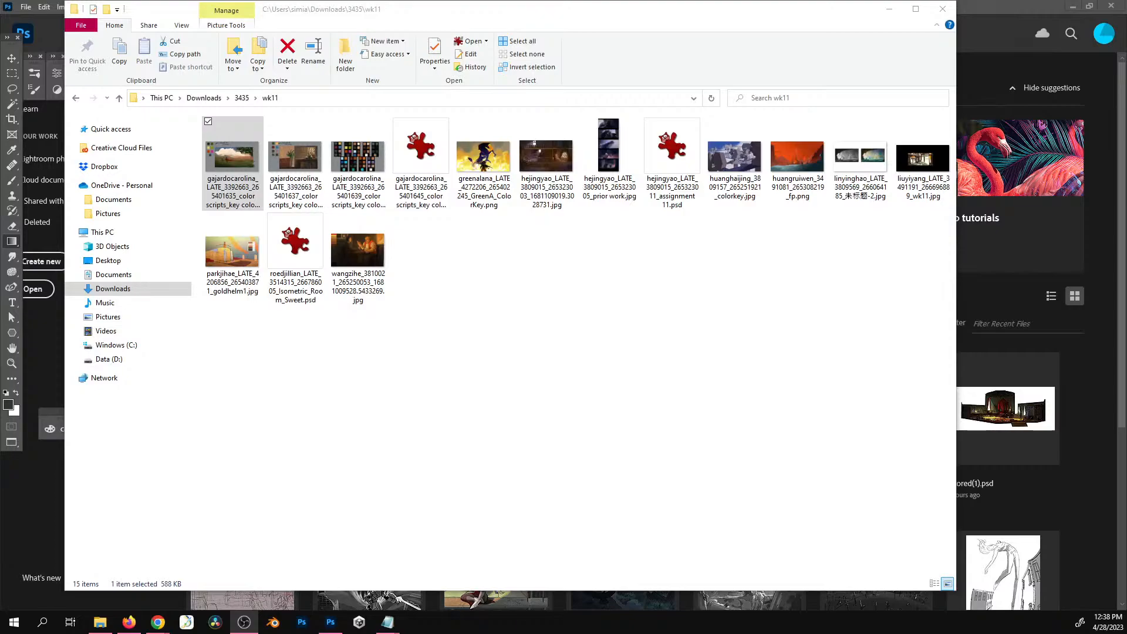